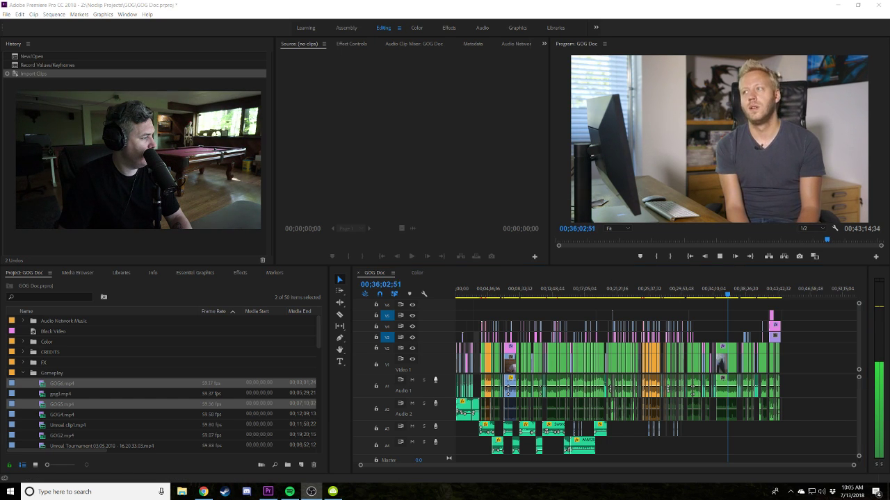
Play the GOG Doc sequence and stop it at 00;36;07;54, heading into the Edit menu.
left_click(717, 305)
key("space")
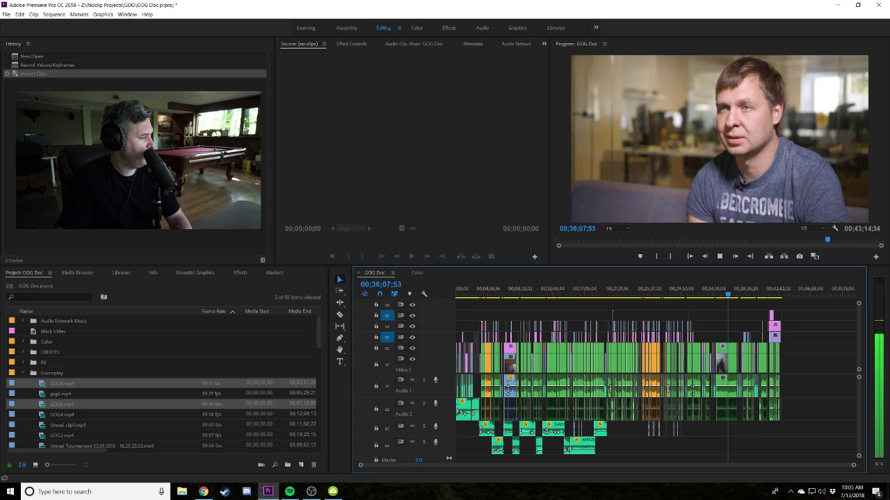
key("space")
left_click(20, 14)
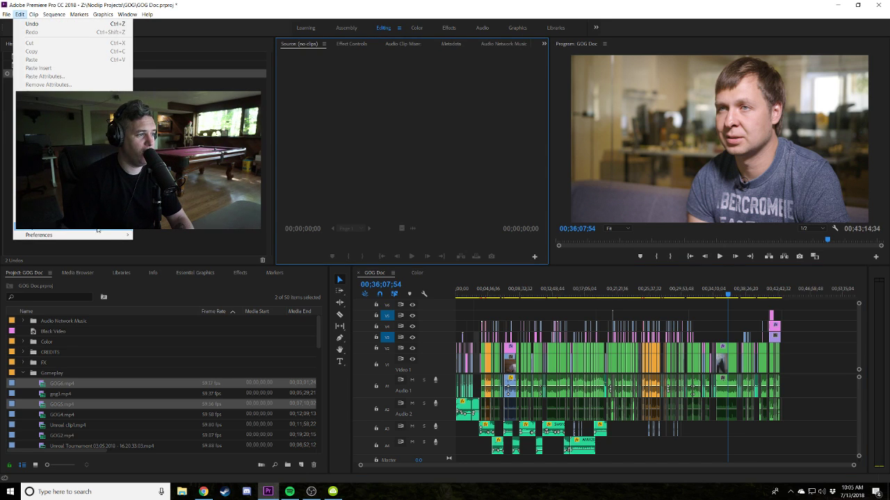
In Audio Hardware preferences, set Device Class to MME and default output to Realtek Digital Output.
mouse_move(101, 235)
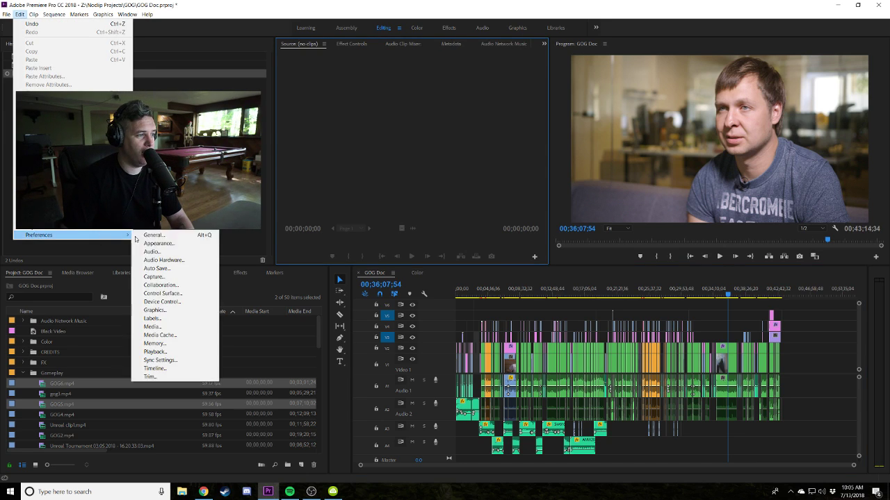
left_click(173, 243)
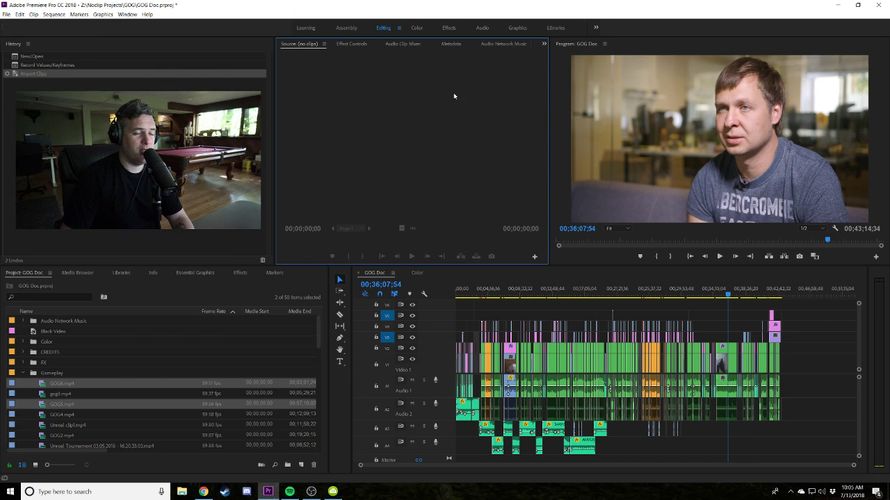
left_click_drag(458, 113, 382, 156)
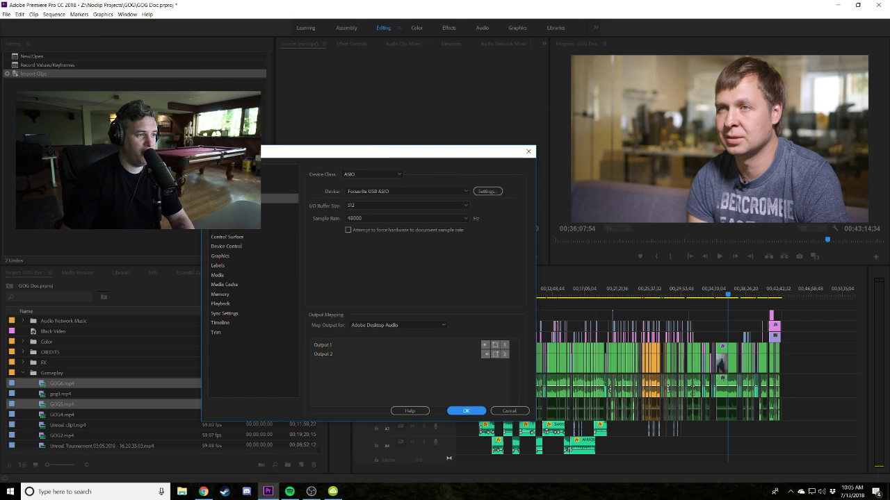
left_click(372, 175)
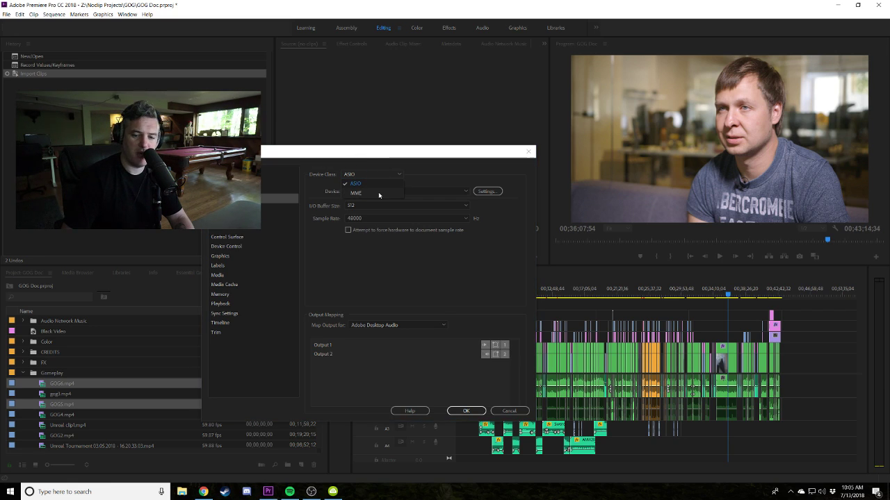
left_click(378, 192)
left_click(389, 204)
left_click(349, 191)
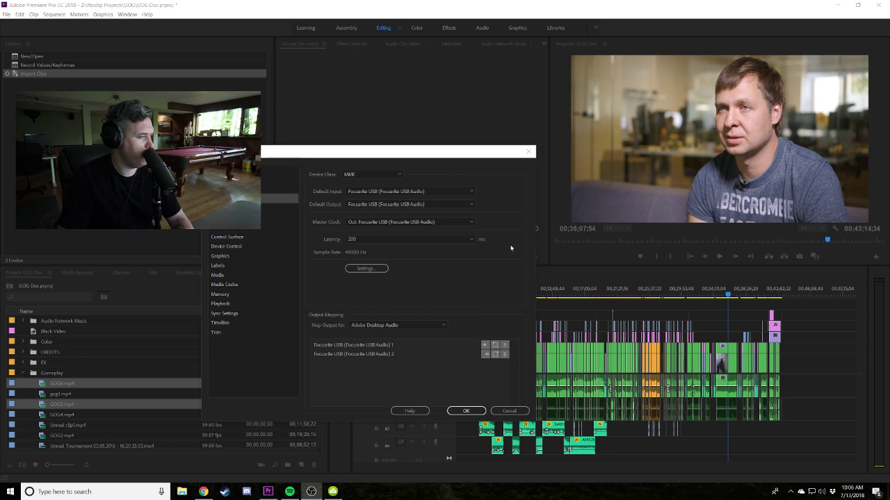
left_click(442, 205)
left_click(435, 223)
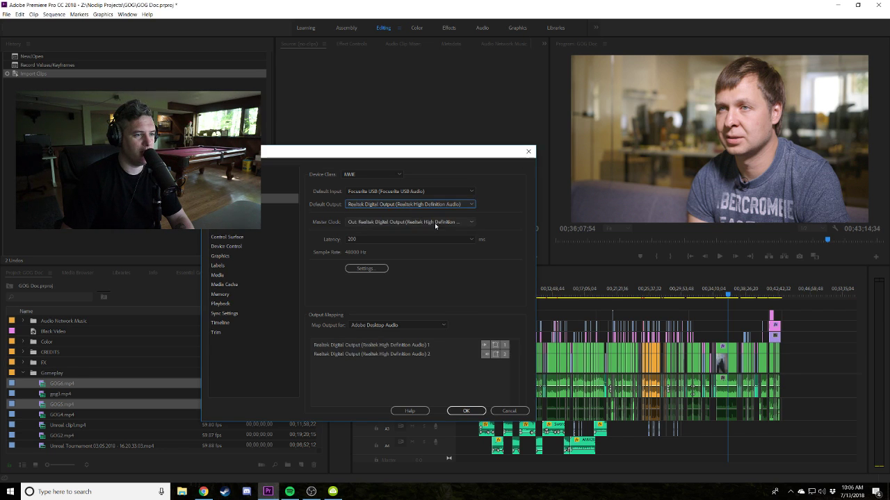
Make Realtek Speakers the default playback device in Windows Sound settings.
right_click(824, 492)
left_click(814, 462)
left_click_drag(123, 45, 411, 86)
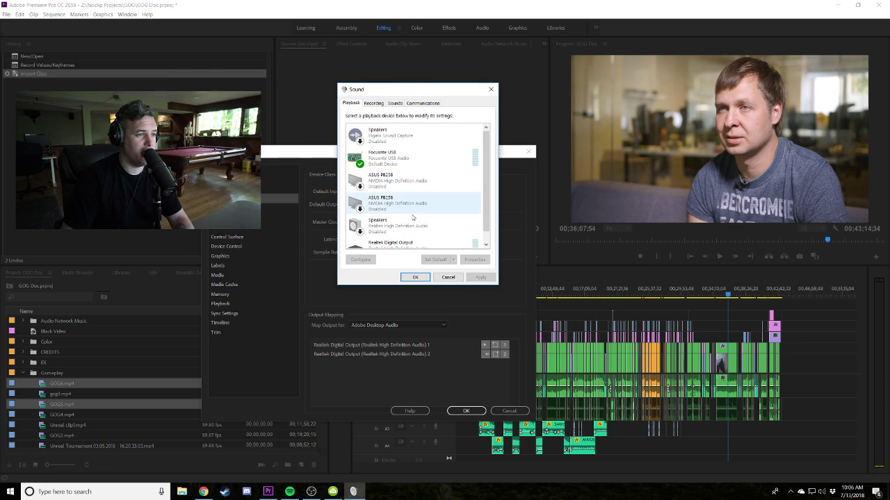
right_click(424, 223)
left_click(455, 277)
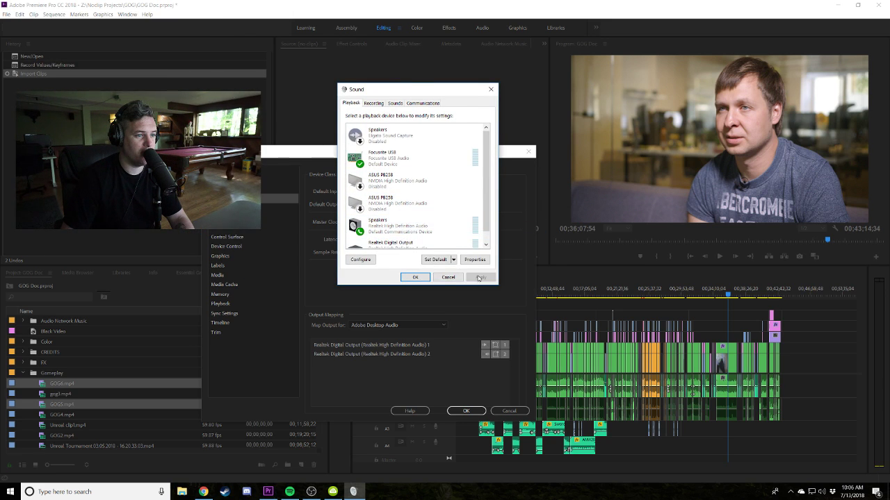
left_click(413, 278)
Set default output to Speakers (Realtek High Definition Audio) and close the preferences.
left_click(408, 205)
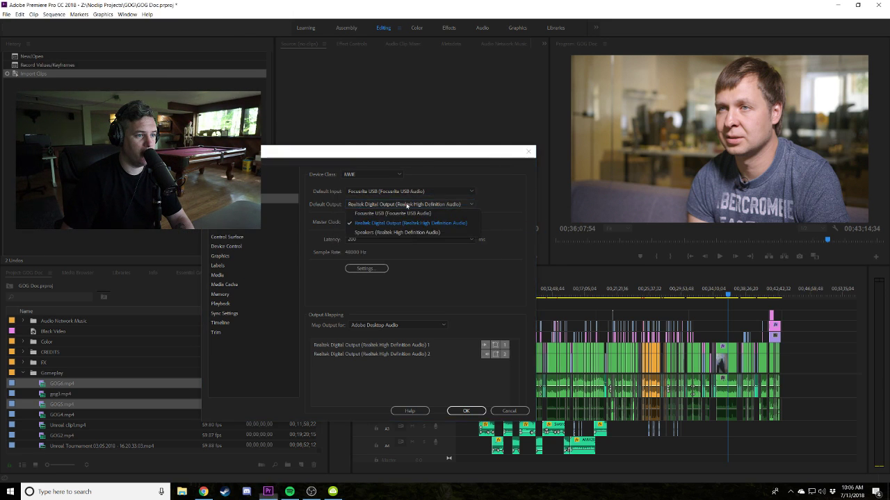
left_click(398, 233)
left_click(480, 410)
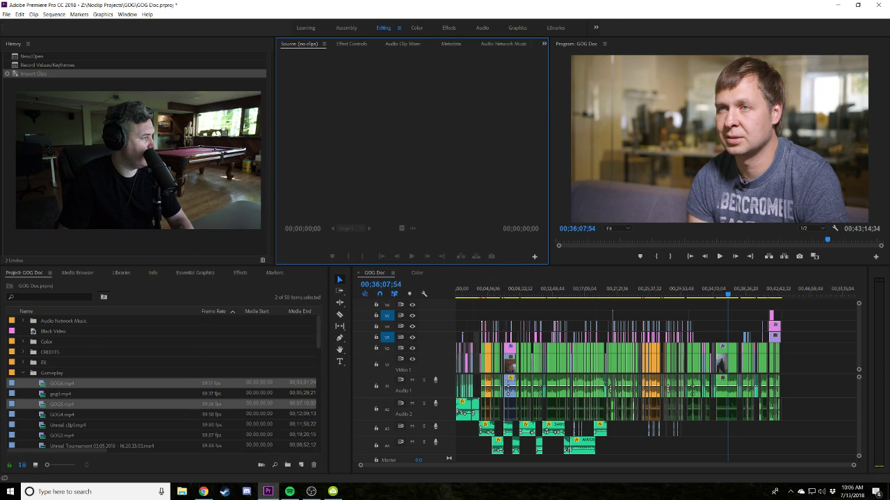
Play the sequence from about 00;10;35 and stop at 00;14;00;45 on the team-select screen.
left_click(536, 294)
key("space")
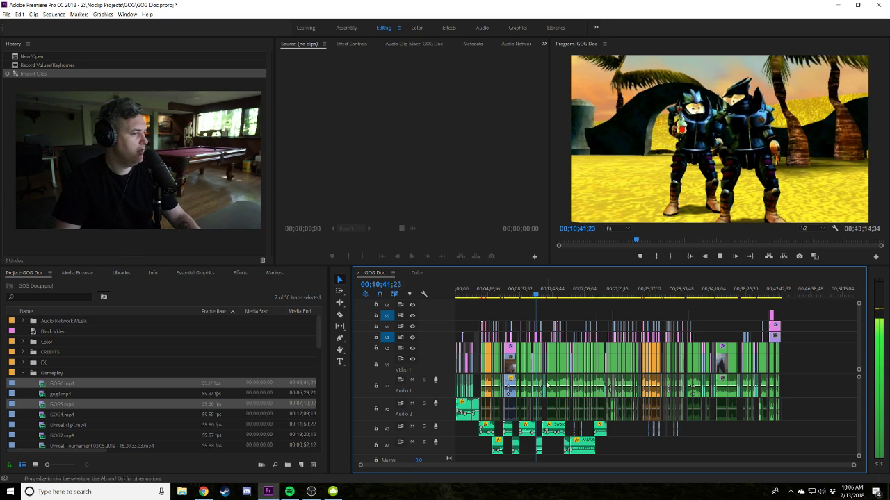
left_click(561, 292)
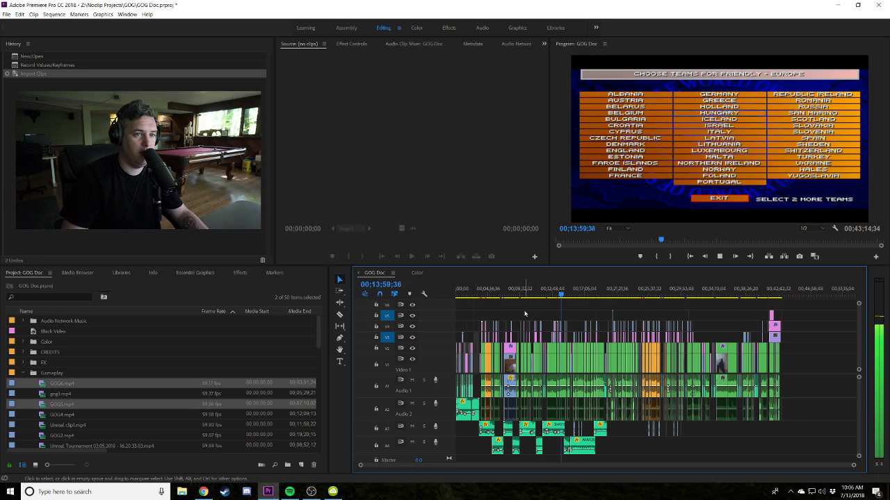
key("space")
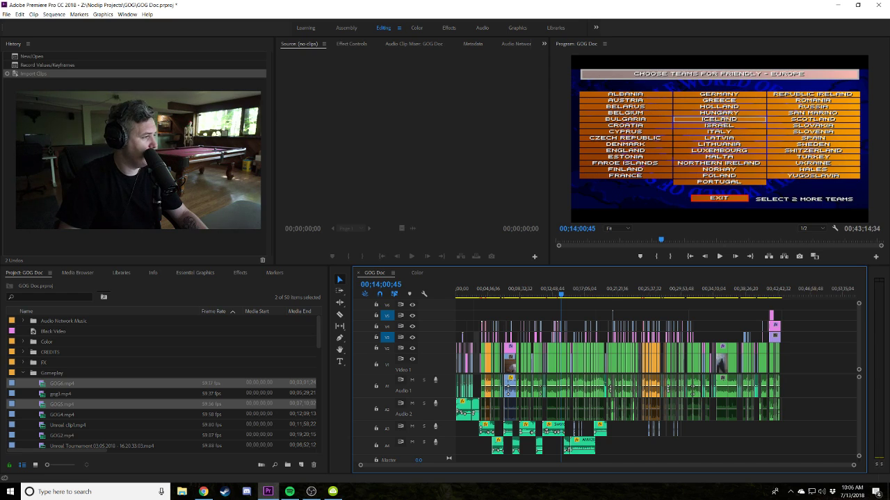
left_click(334, 162)
Check that Audio Hardware preferences still use MME with Realtek Speakers as default output.
left_click(20, 14)
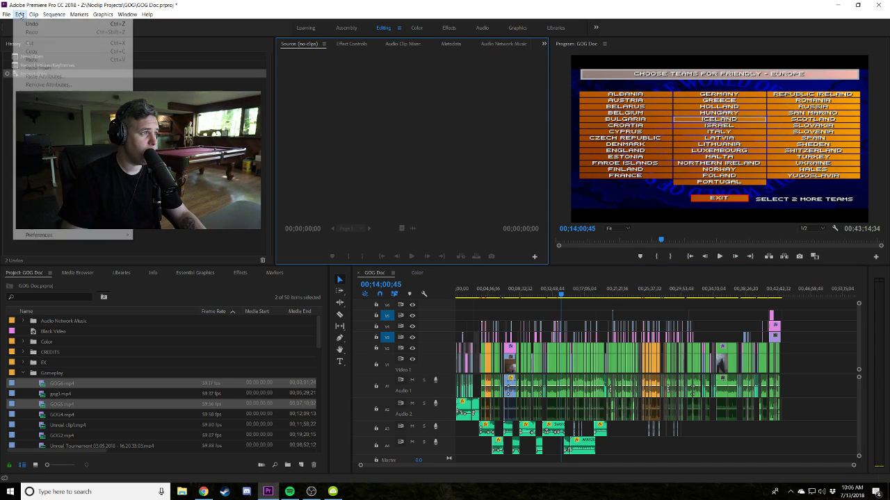
mouse_move(92, 236)
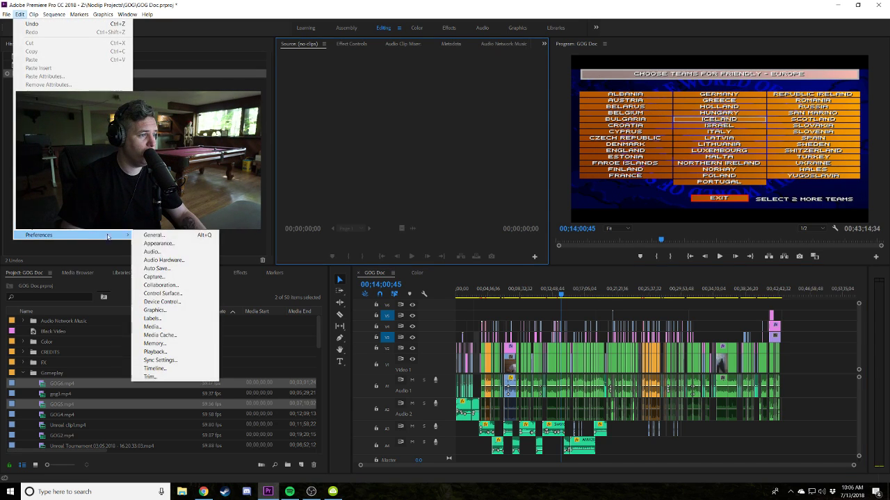
left_click(164, 260)
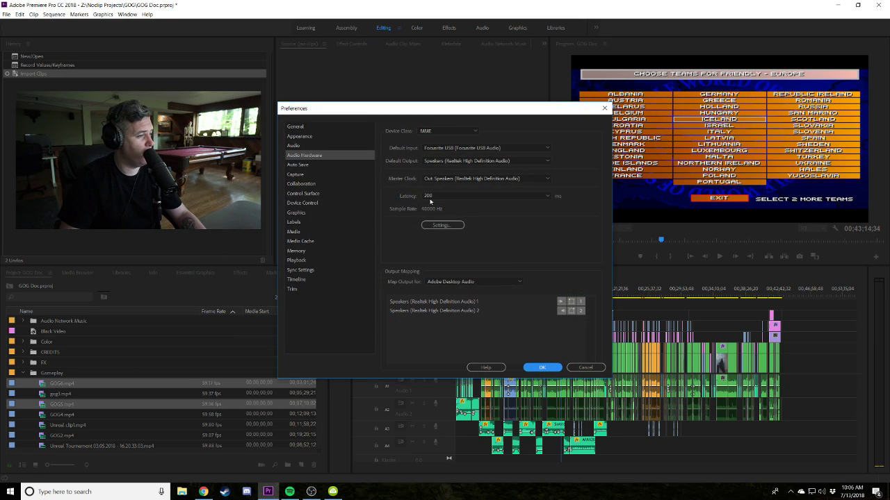
left_click_drag(458, 112, 476, 150)
left_click(476, 167)
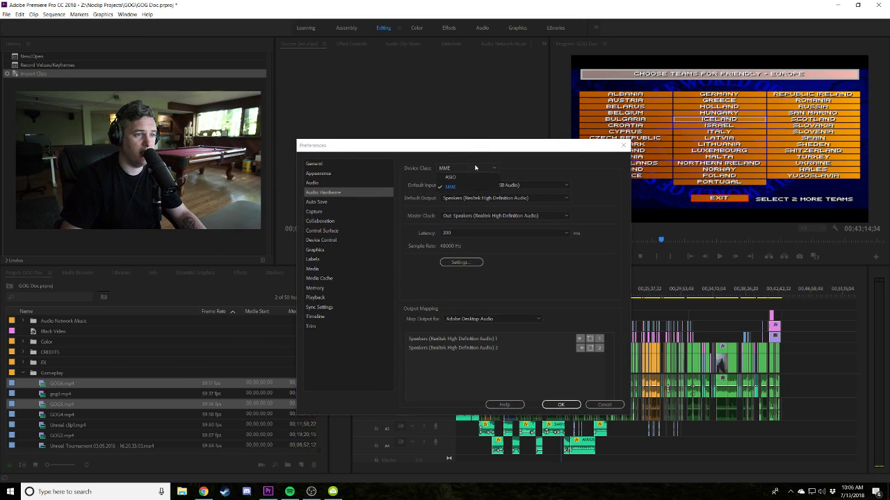
left_click(469, 186)
left_click(517, 199)
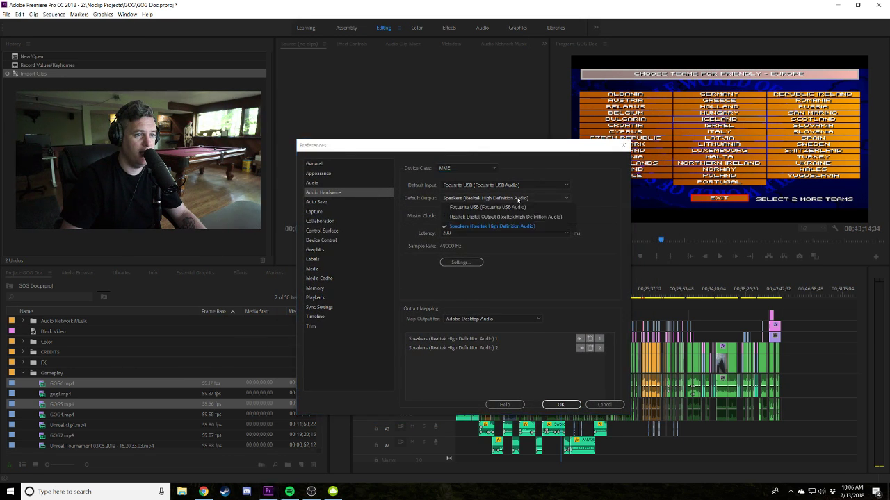
left_click(502, 227)
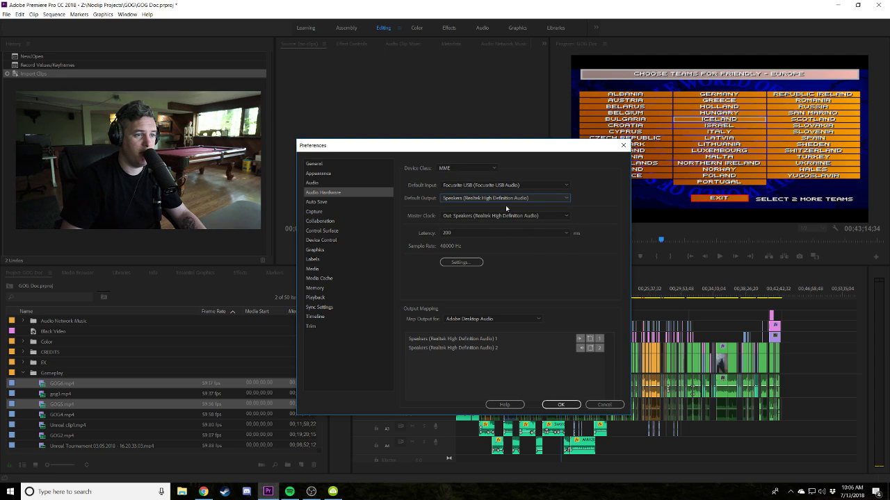
Review the Windows playback devices, then confirm and close the audio preferences.
right_click(821, 491)
left_click(814, 461)
left_click(139, 209)
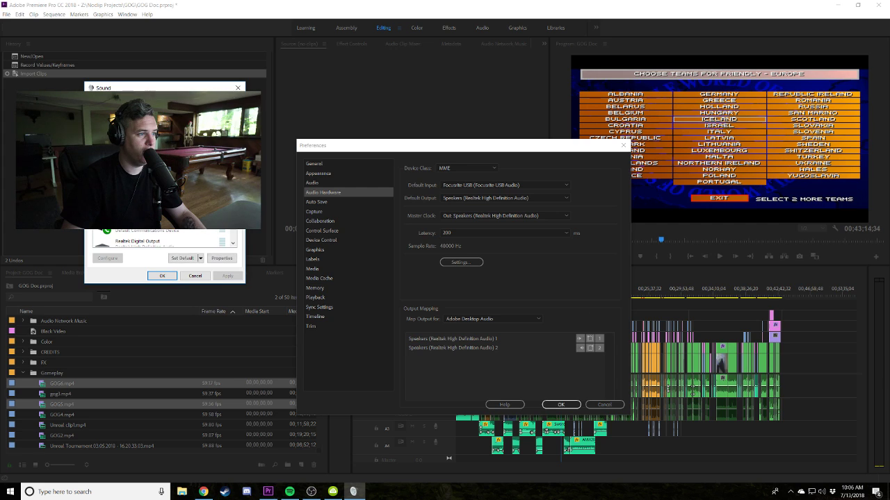
left_click(163, 276)
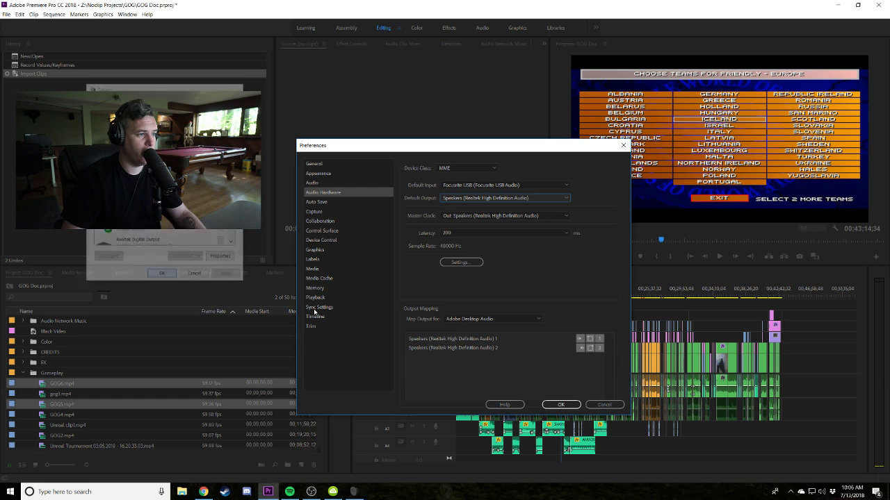
left_click(561, 404)
left_click(563, 293)
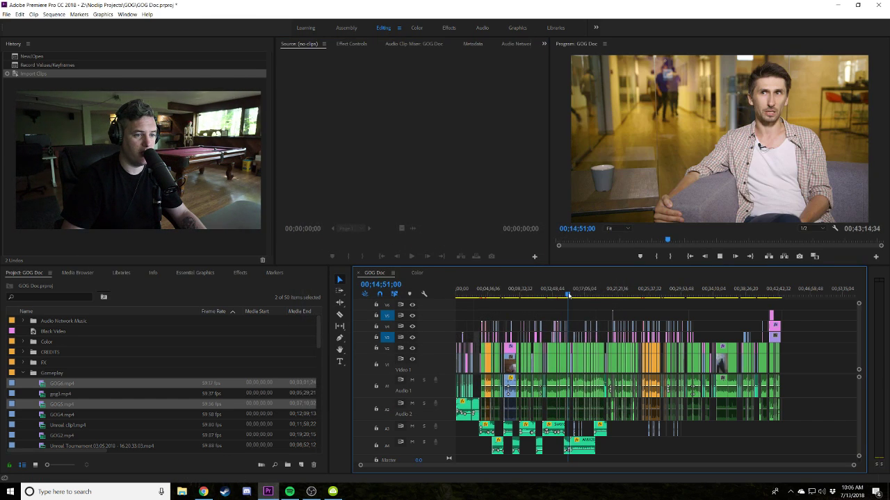
key("space")
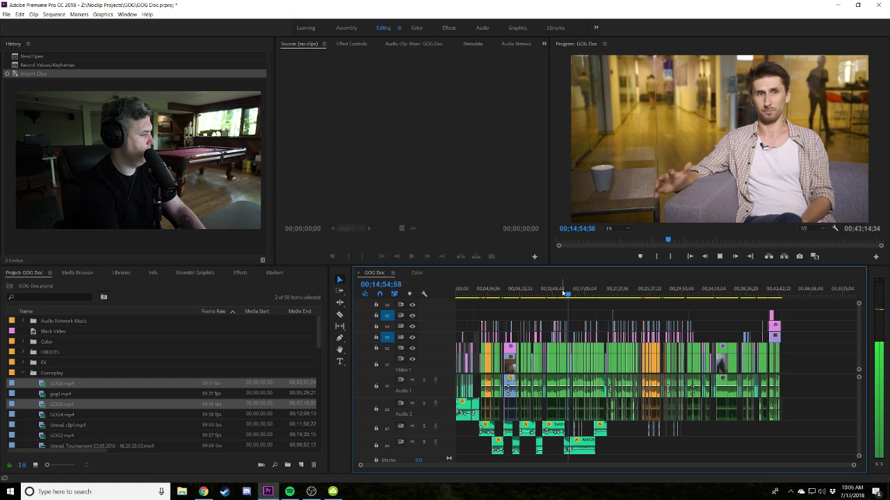
key("space")
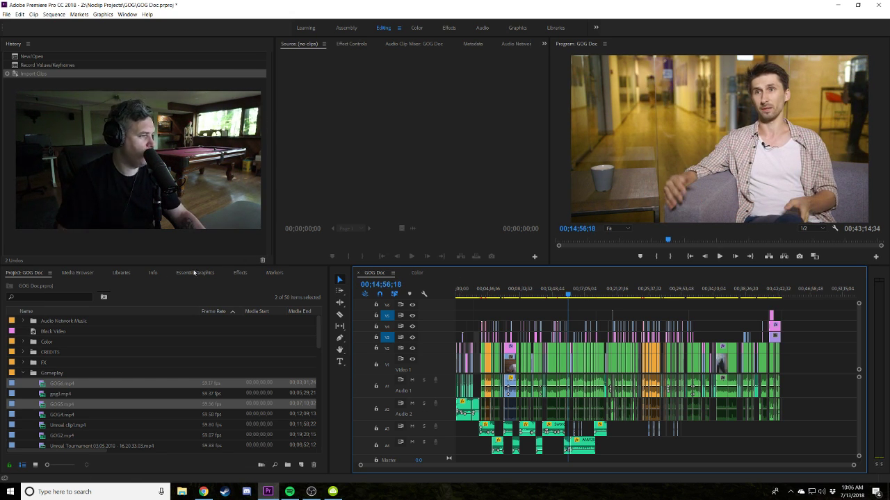
left_click(575, 294)
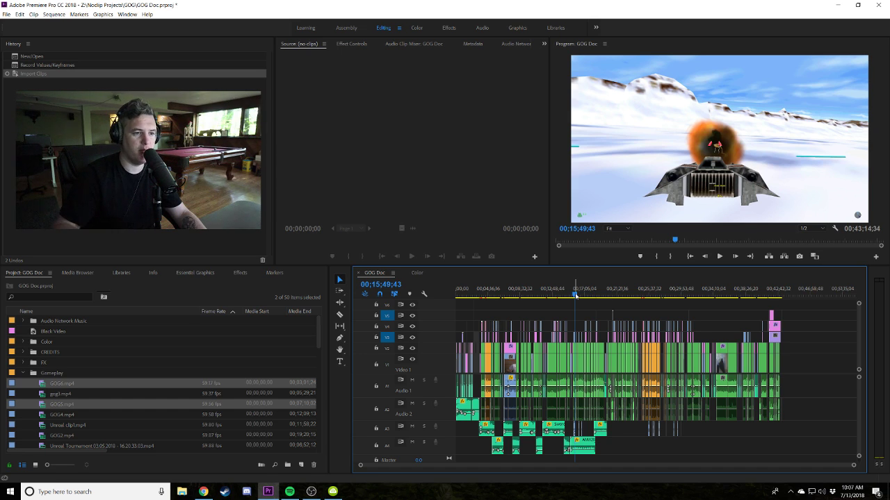
left_click_drag(546, 294, 485, 295)
left_click(778, 295)
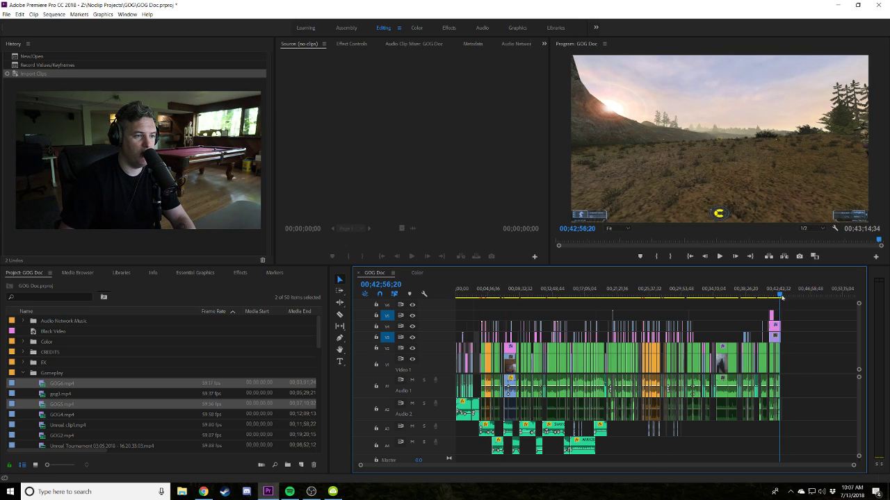
key("equal")
key("equal")
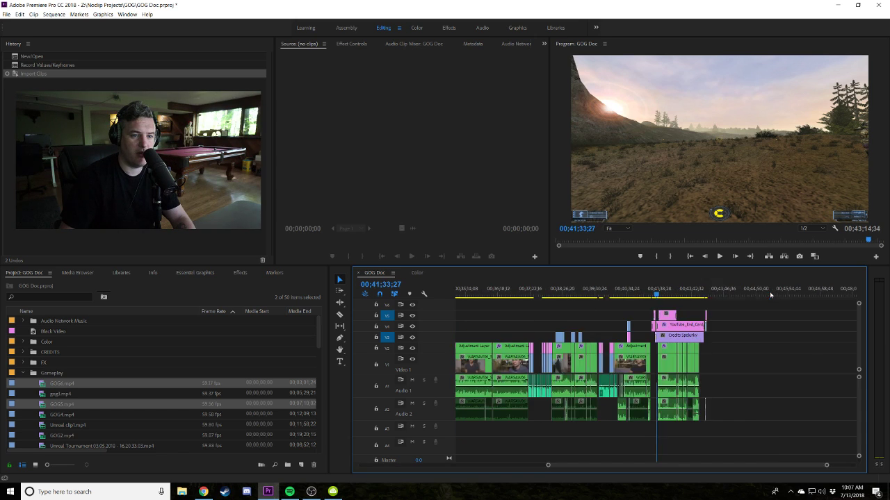
left_click_drag(657, 295, 614, 292)
key("backslash")
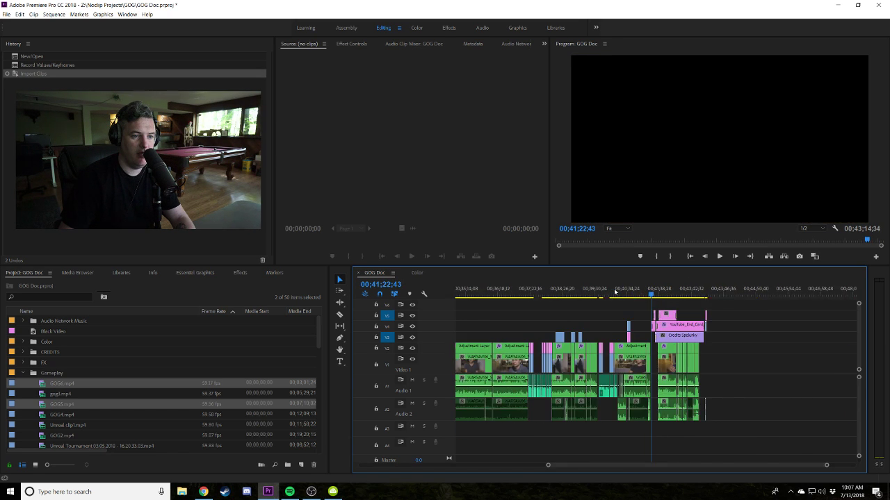
left_click(546, 292)
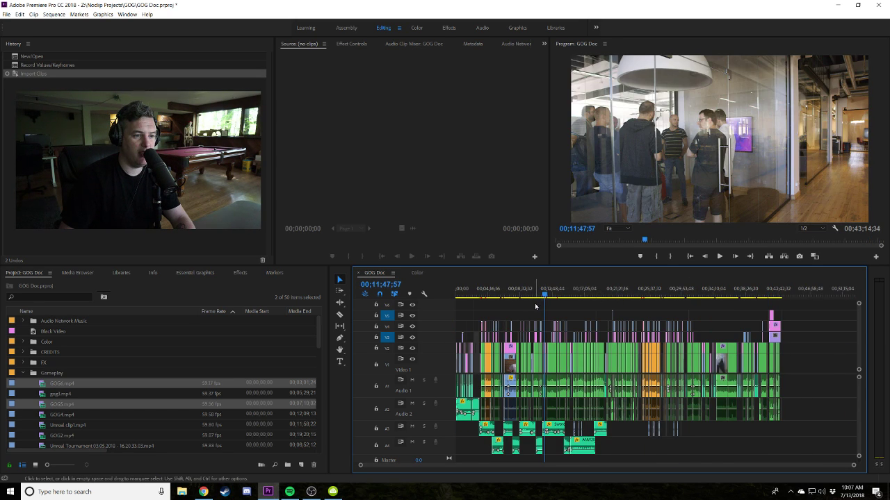
left_click(506, 293)
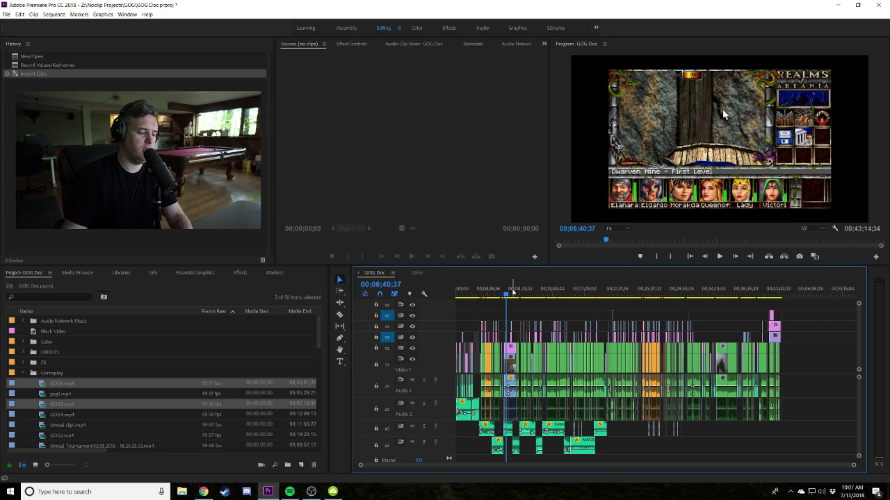
key("equal")
key("equal")
key("equal")
key("equal")
key("Up")
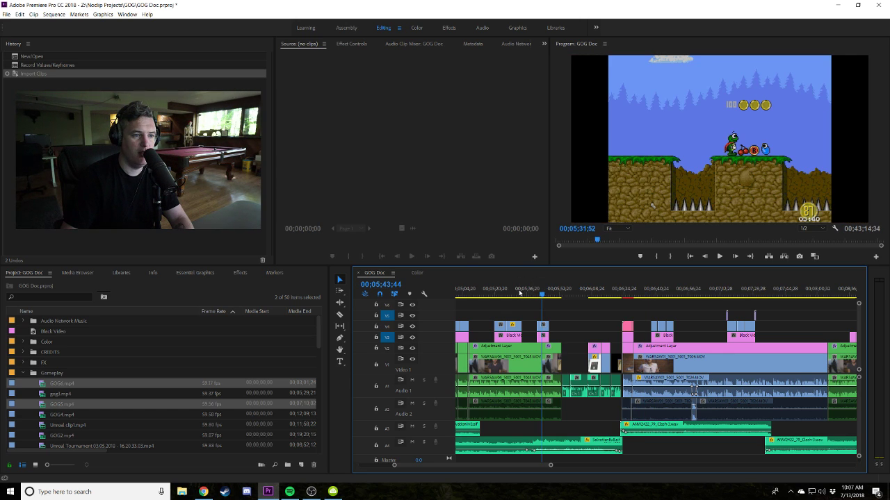
Scrub through the game-box, city skyline and interview shots between about 3:50 and 5:31.
left_click(517, 293)
left_click_drag(502, 295, 453, 293)
scroll(596, 292, "up", 3)
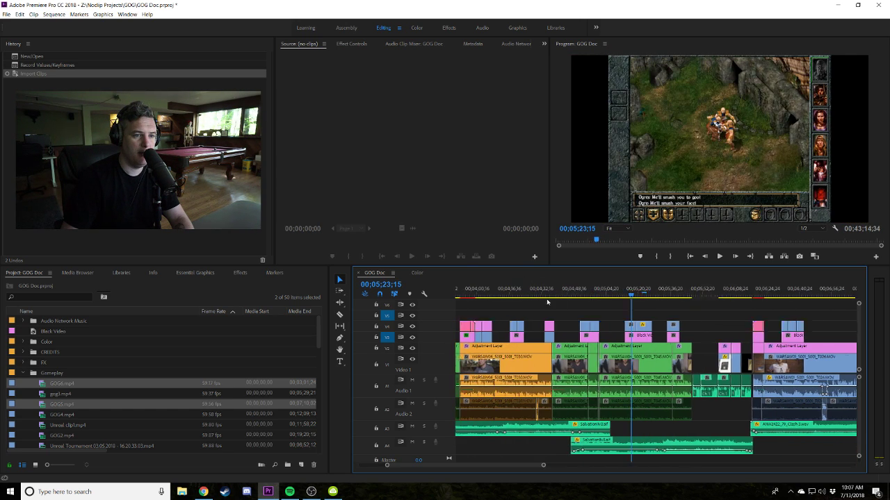
left_click_drag(596, 292, 610, 293)
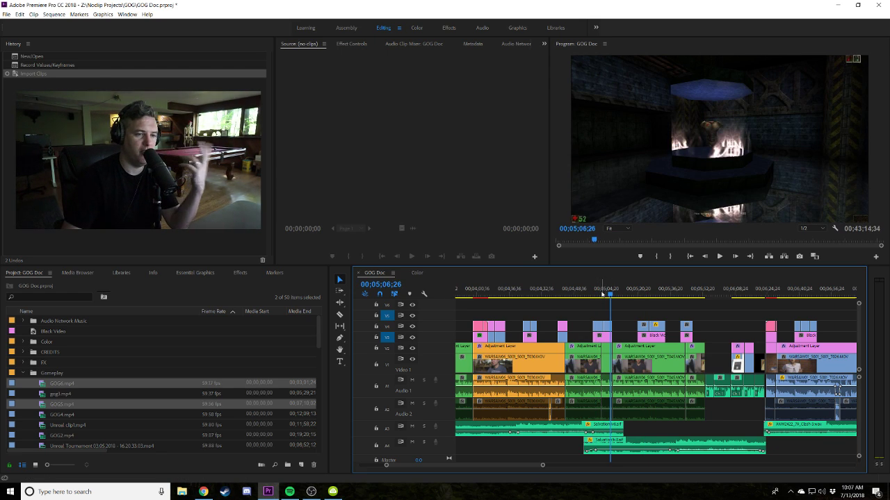
left_click(561, 292)
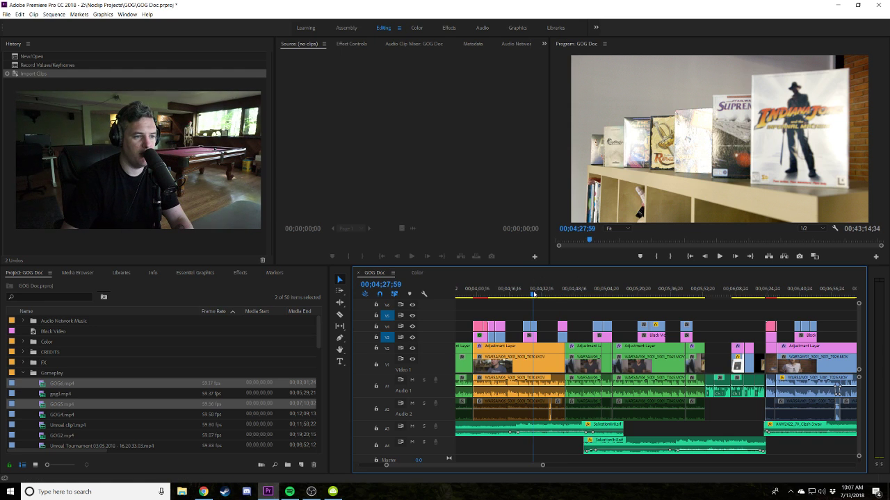
left_click(533, 295)
scroll(534, 295, "up", 4)
left_click(623, 294)
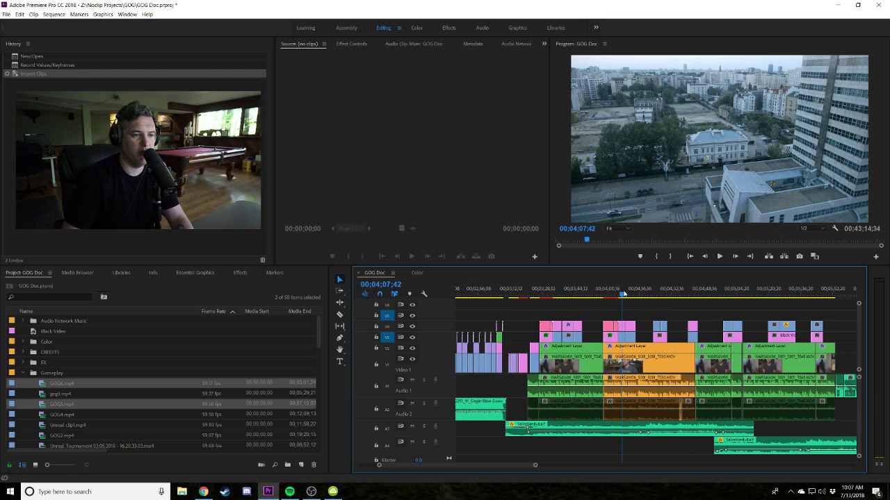
left_click_drag(623, 295, 650, 291)
left_click_drag(589, 296, 586, 296)
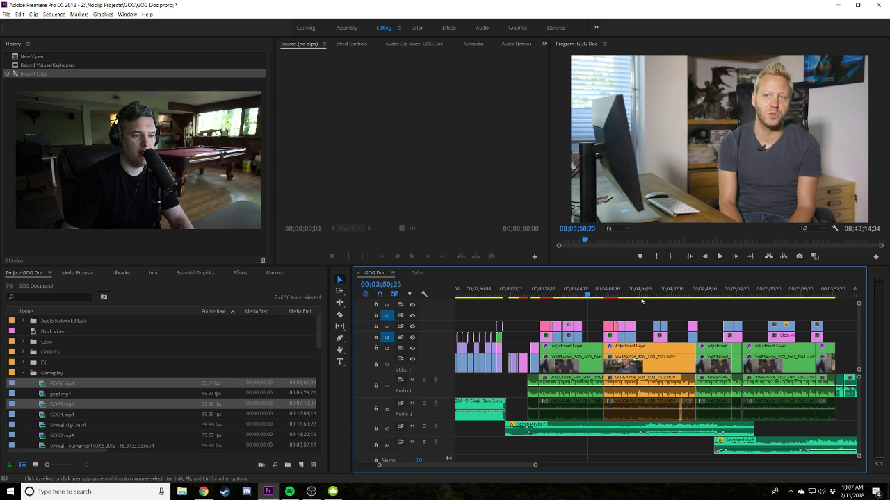
Zoom the timeline out and in to review the interview at 00;04;15;15 and the six-minute mark.
key("minus")
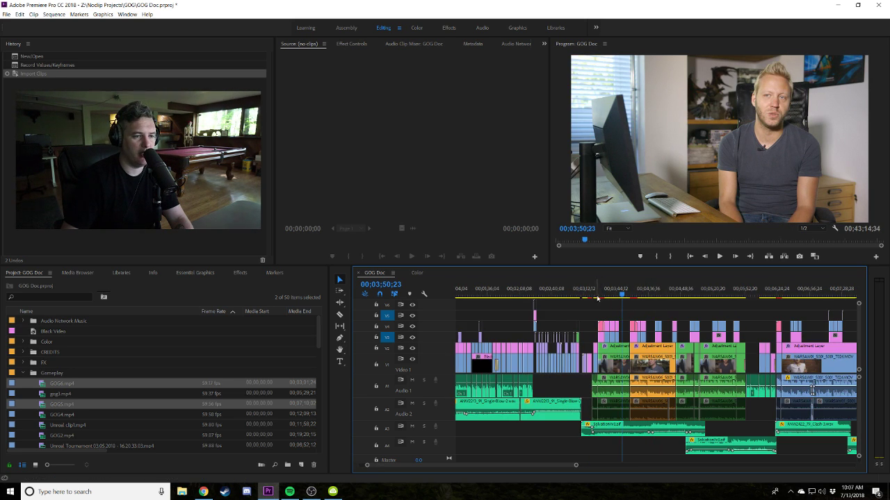
scroll(594, 298, "up", 3)
key("minus")
key("minus")
key("minus")
key("minus")
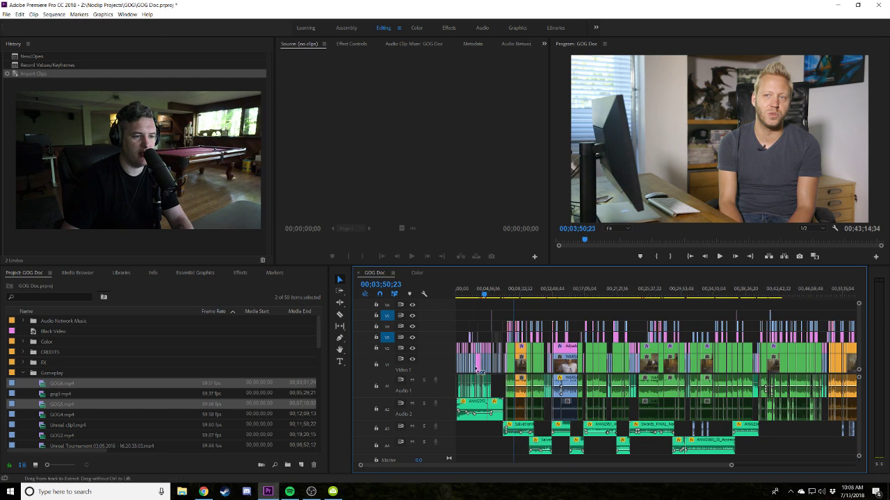
key("minus")
key("minus")
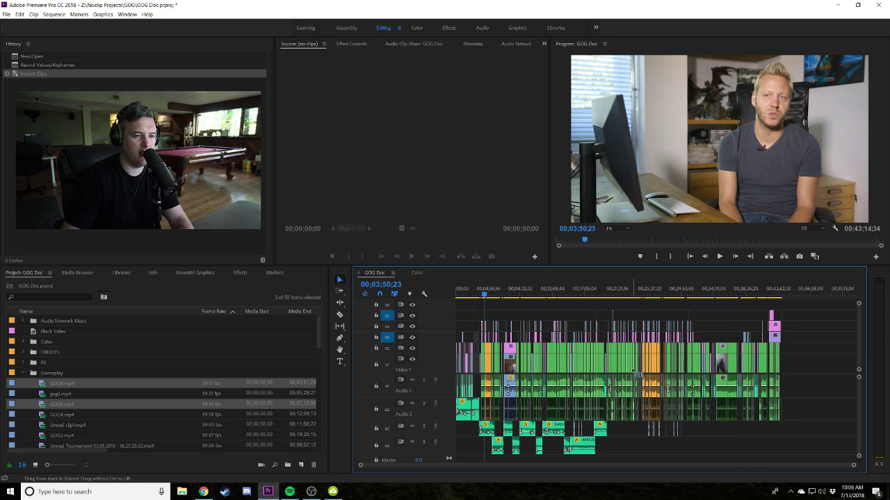
key("equal")
key("equal")
key("equal")
key("equal")
key("equal")
key("equal")
left_click(682, 296)
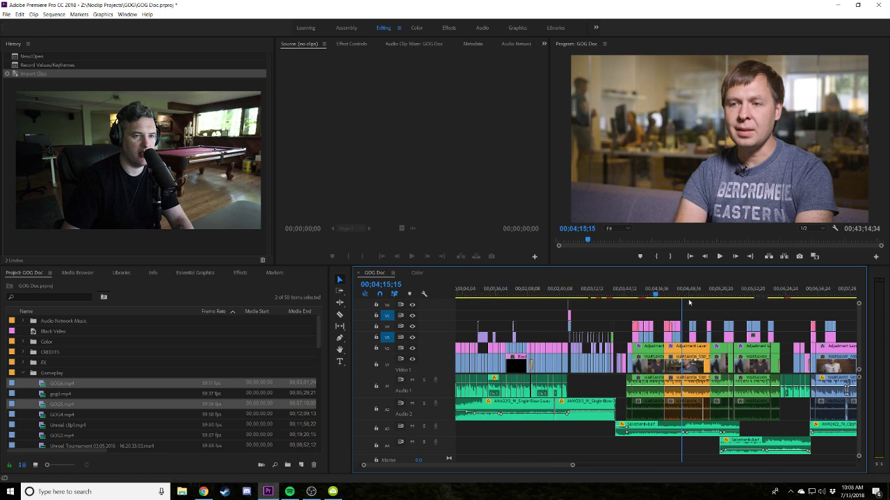
key("equal")
key("equal")
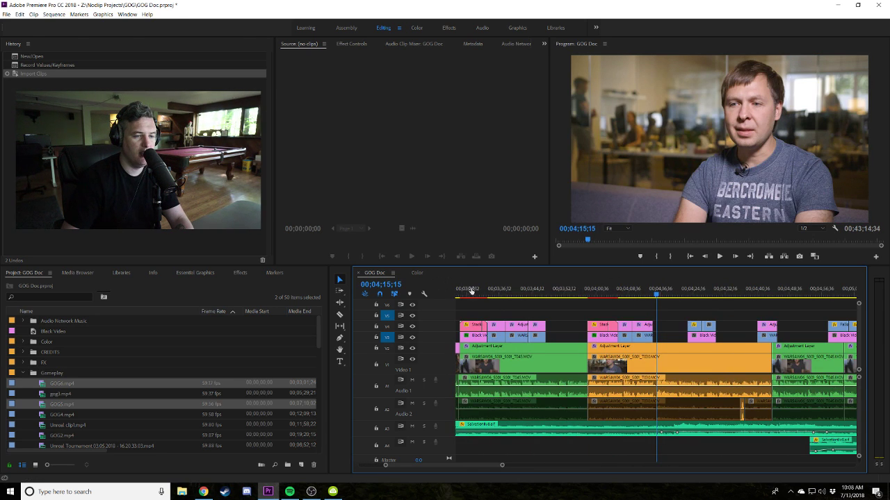
left_click_drag(659, 292, 724, 291)
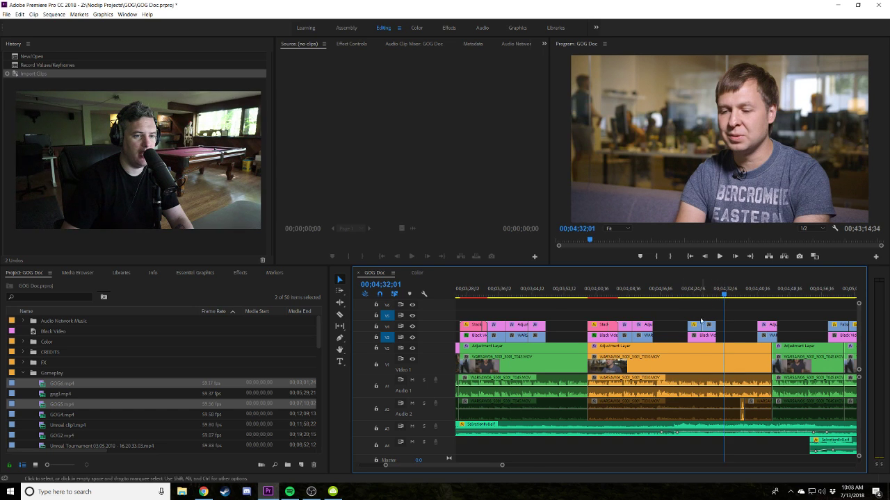
key("minus")
key("minus")
key("minus")
left_click(639, 297)
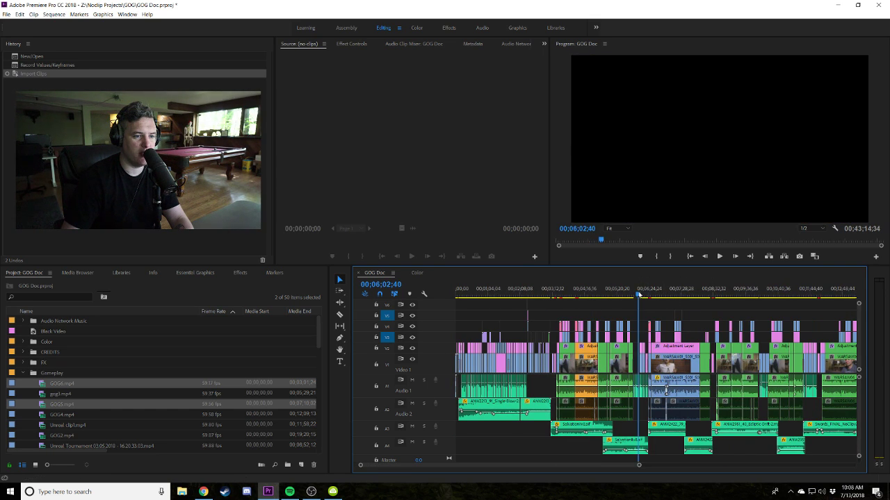
key("equal")
key("equal")
key("equal")
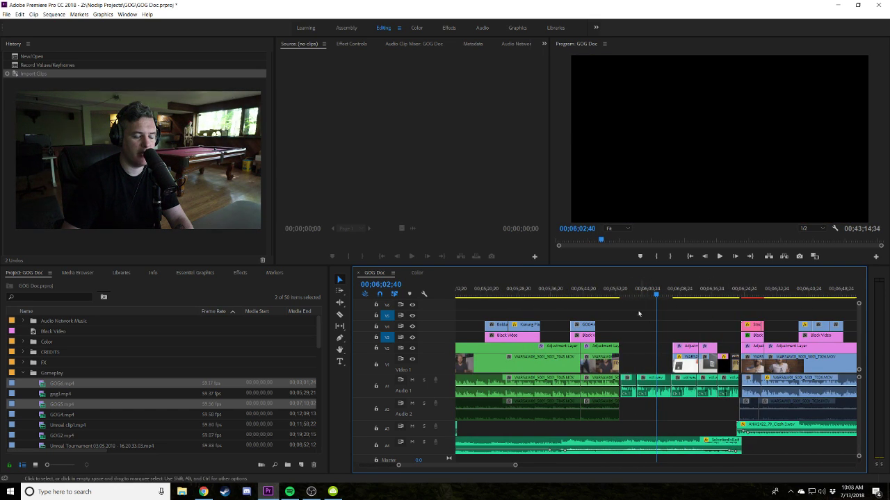
left_click(608, 292)
Play back the man-at-desk shot and the GOG website section.
key("space")
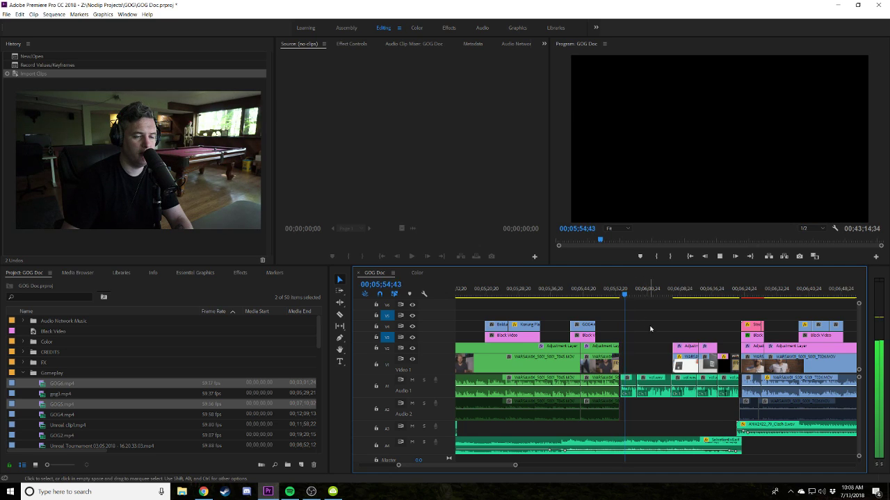
key("space")
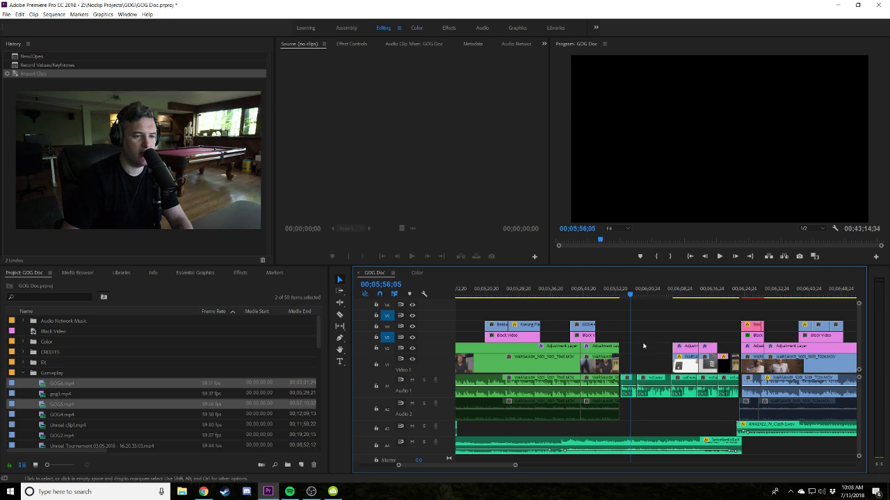
left_click(729, 289)
key("space")
scroll(720, 371, "down", 3)
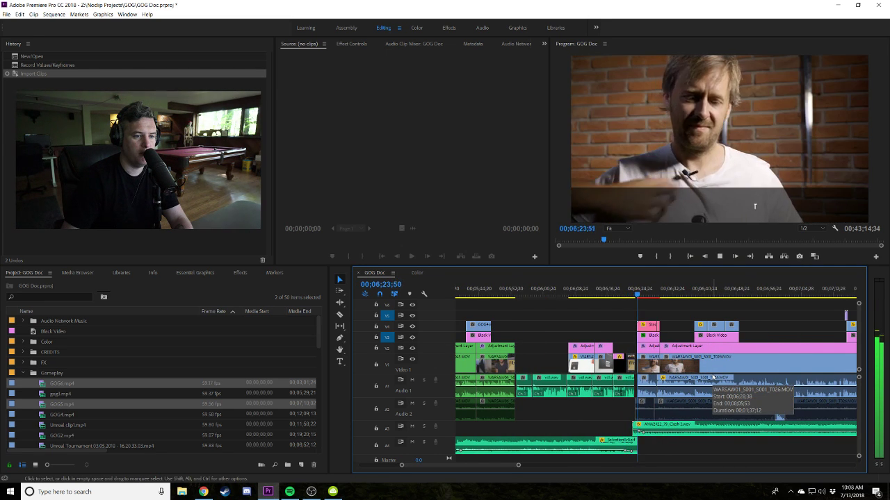
key("space")
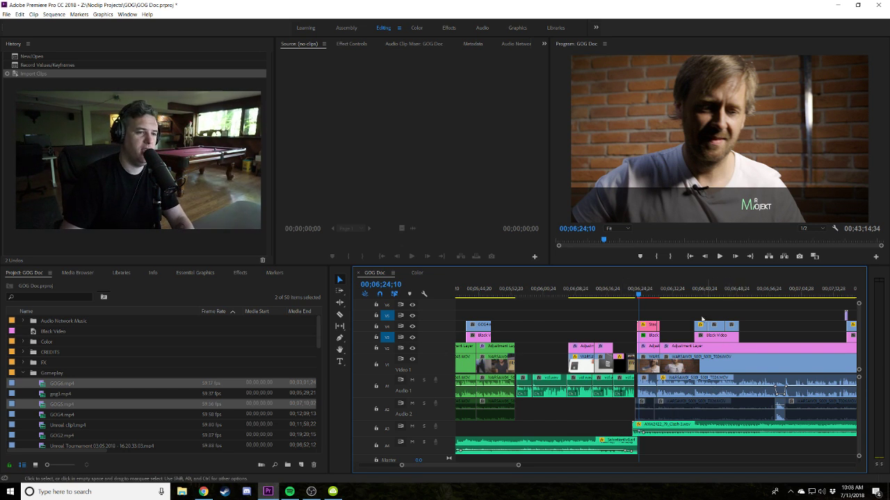
Drag the light grey clip into the V5 gap ending at the GOG website frame.
left_click(627, 297)
left_click_drag(624, 324, 603, 327)
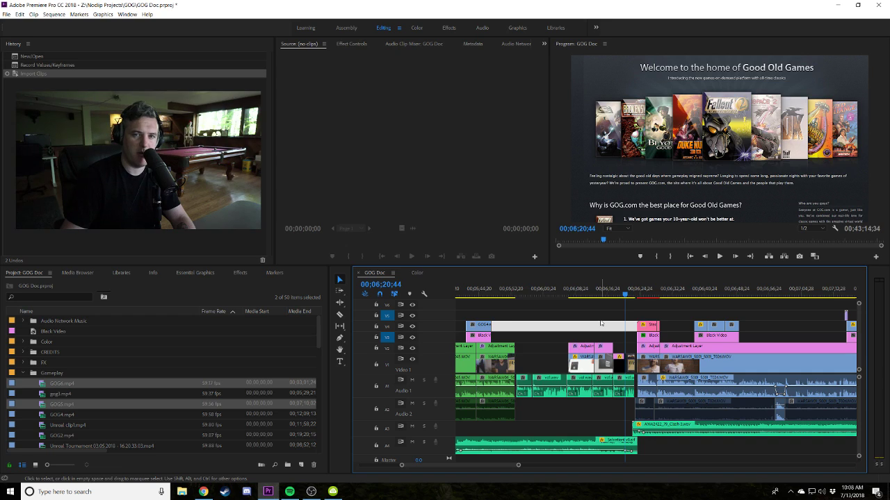
left_click(545, 287)
left_click(555, 287)
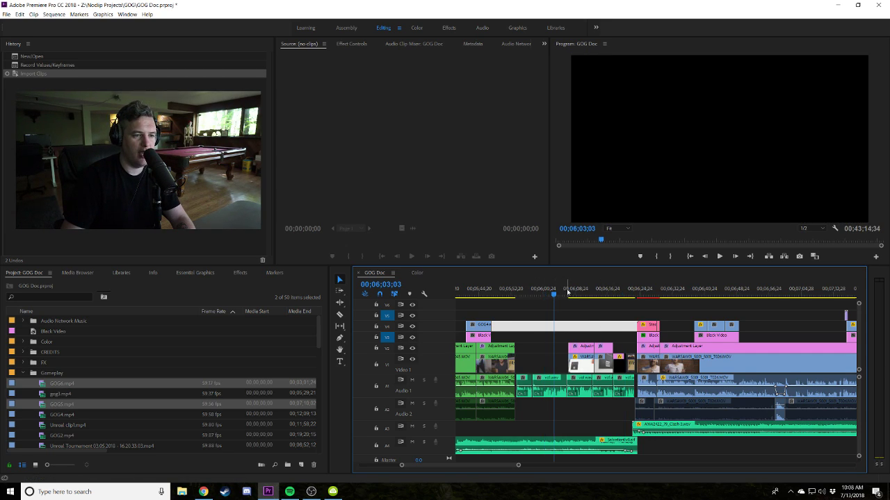
left_click(626, 287)
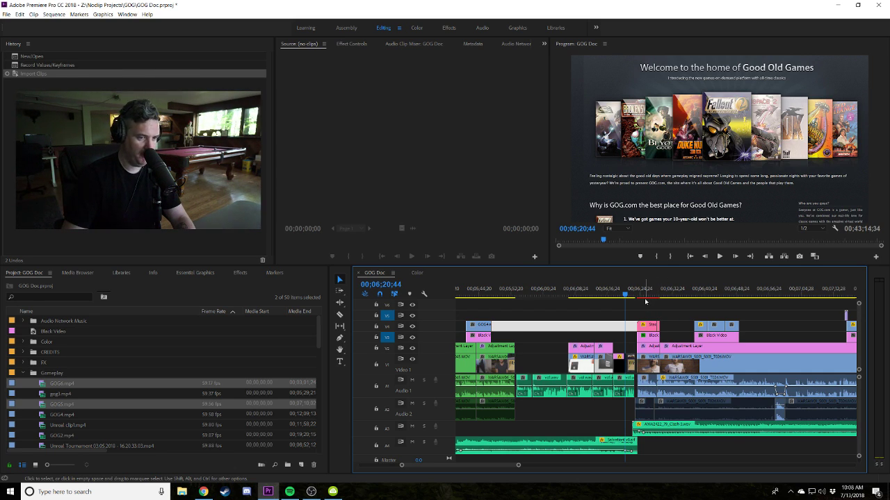
scroll(645, 301, "down", 8)
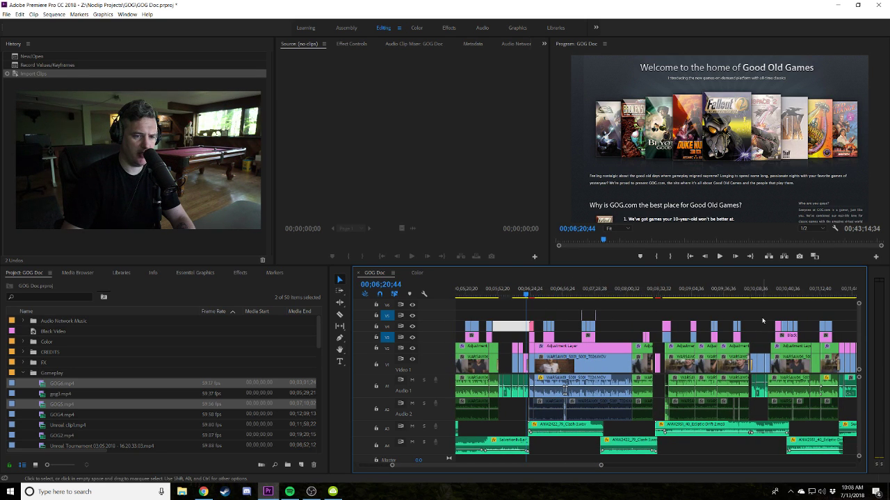
Review shots around 5:29, 7:20 and 17:12, then park on the red truck footage at 00;16;45;57.
left_click(683, 294)
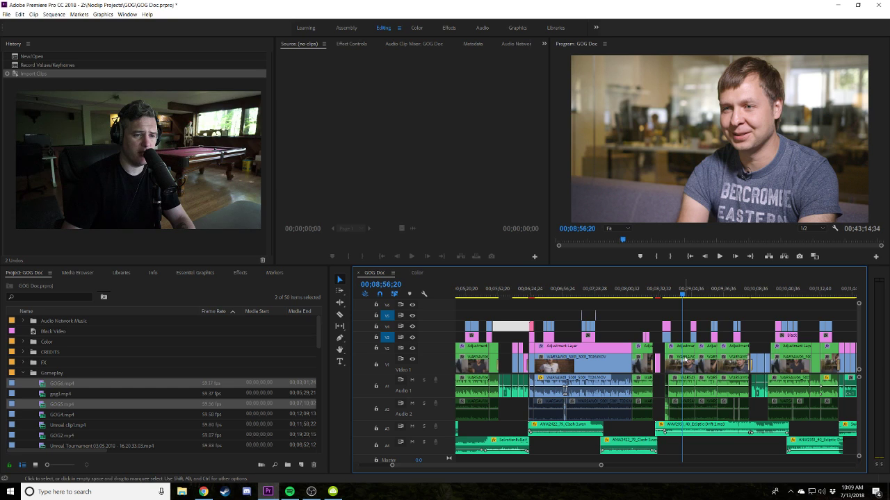
left_click(755, 291)
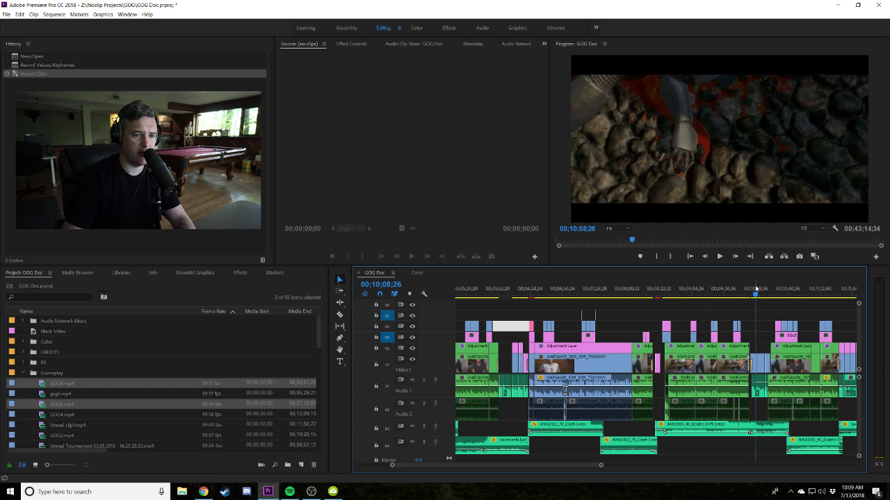
left_click(587, 298)
key("minus")
key("minus")
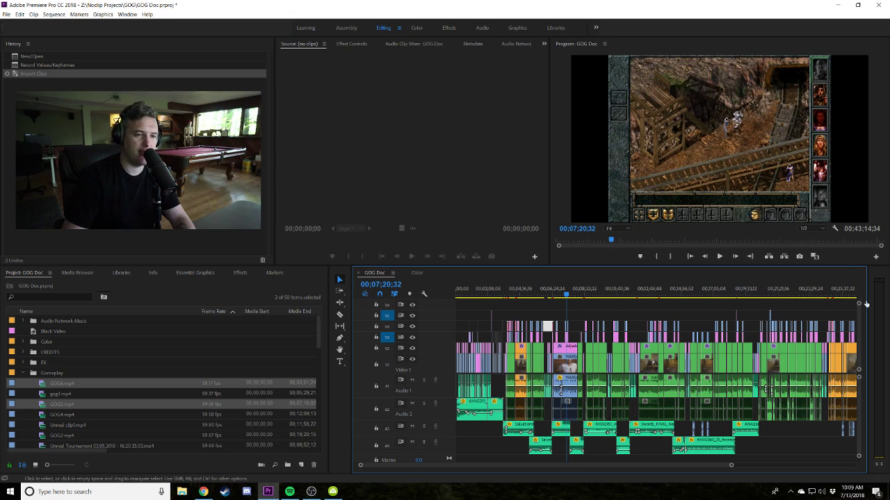
key("equal")
key("equal")
left_click(549, 292)
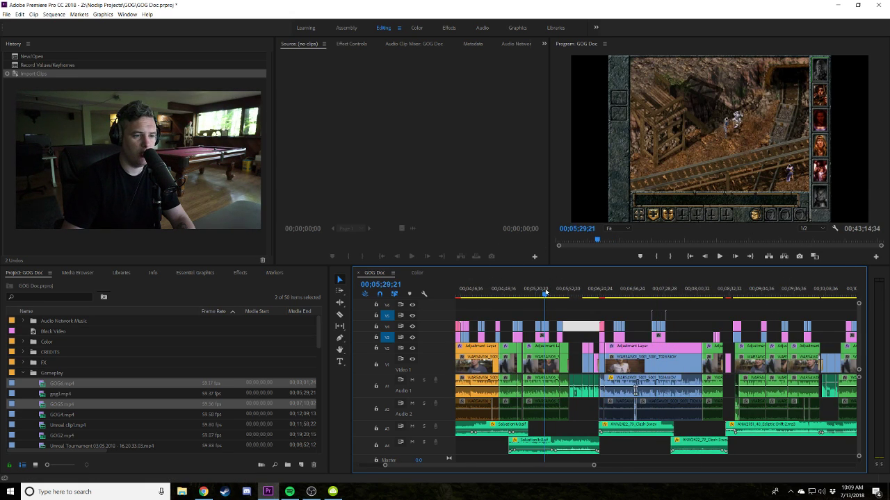
scroll(625, 298, "left", 3)
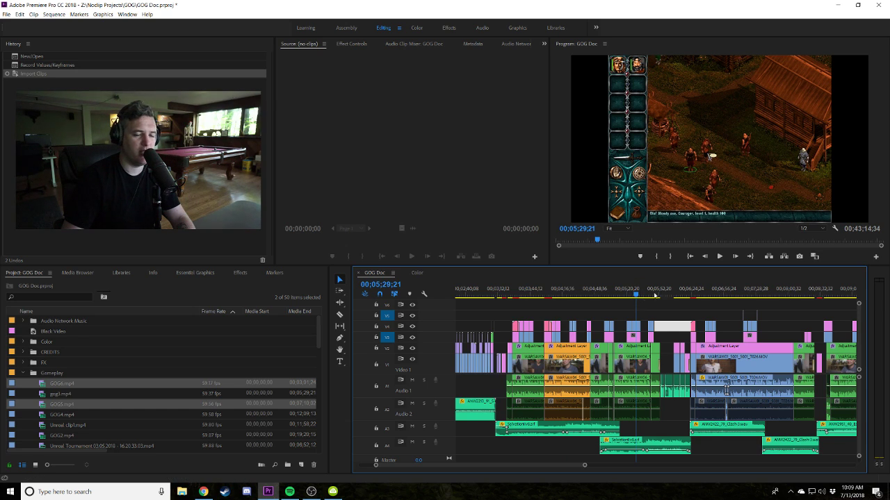
key("minus")
key("minus")
left_click(709, 289)
left_click_drag(715, 287, 717, 288)
key("equal")
key("equal")
key("equal")
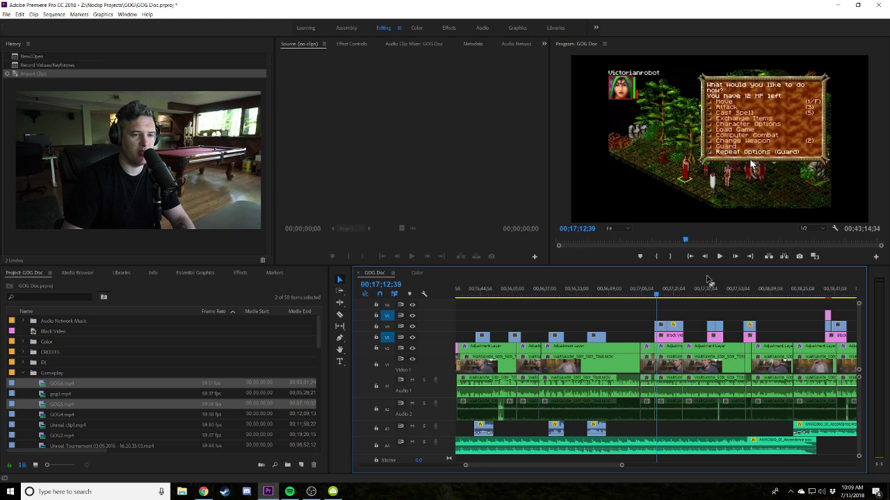
left_click(602, 299)
key("minus")
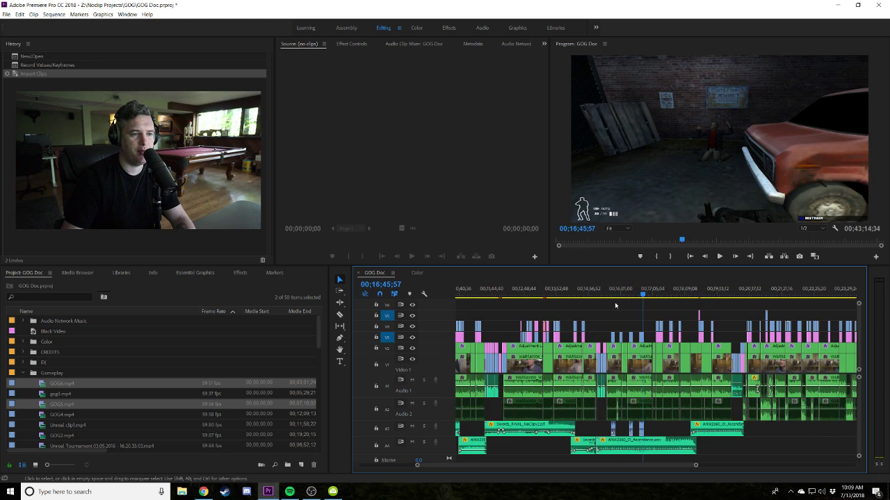
key("minus")
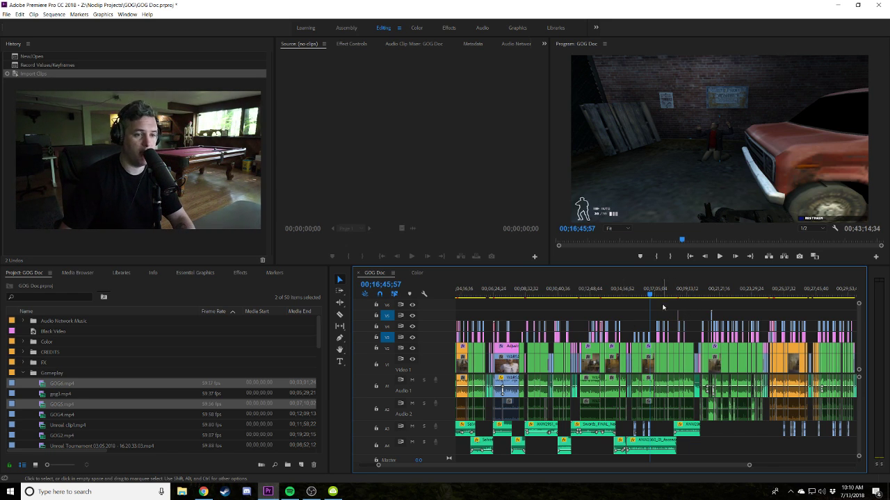
Preview the 00;16;53;36 interview and Realms of Arkania gameplay, then marquee-select and deselect the clips.
key("equal")
key("equal")
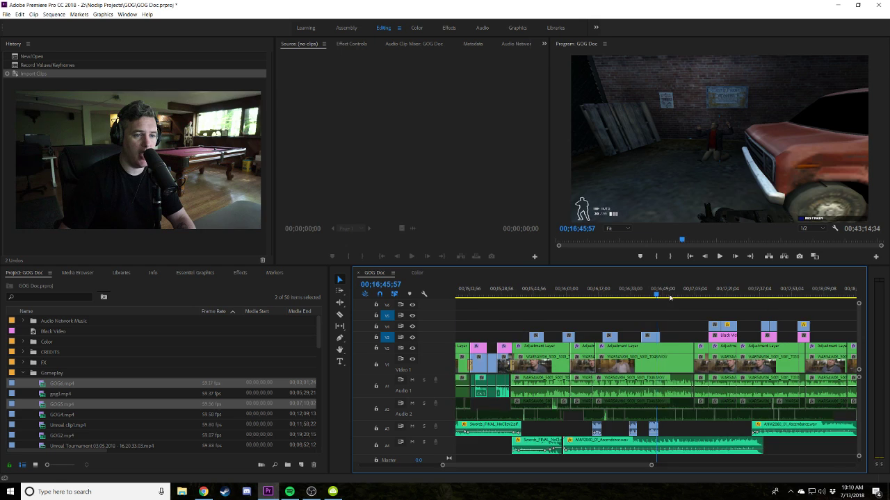
key("equal")
left_click(673, 295)
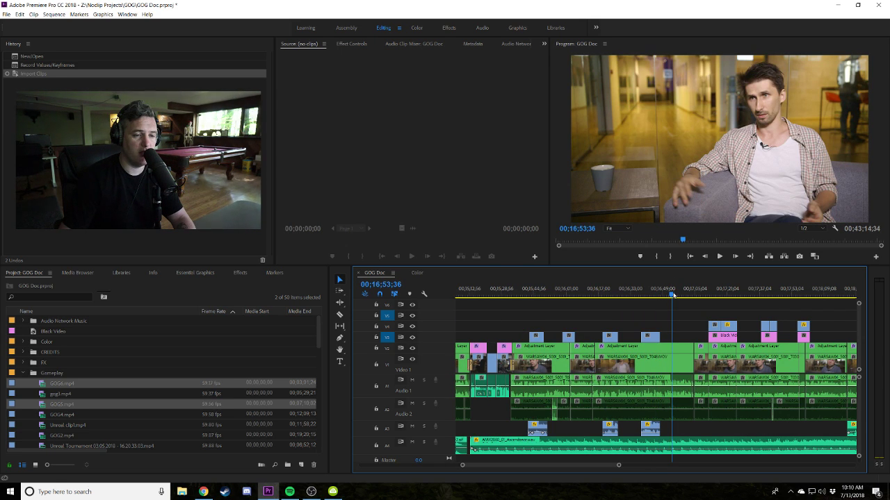
scroll(673, 295, "right", 2)
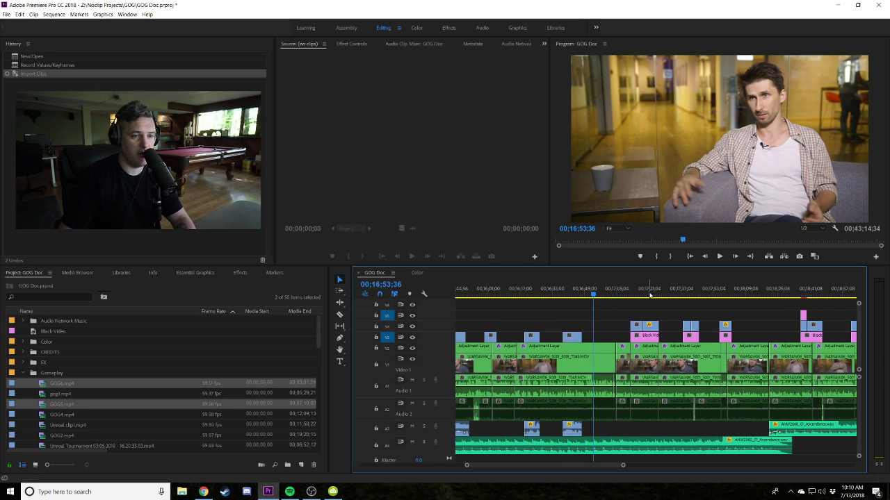
left_click(648, 293)
key("minus")
key("minus")
key("minus")
key("minus")
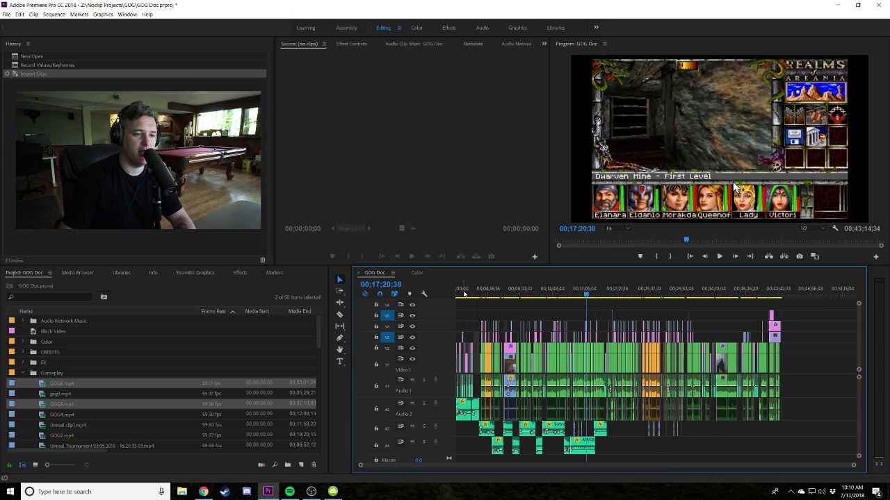
left_click_drag(810, 409, 483, 350)
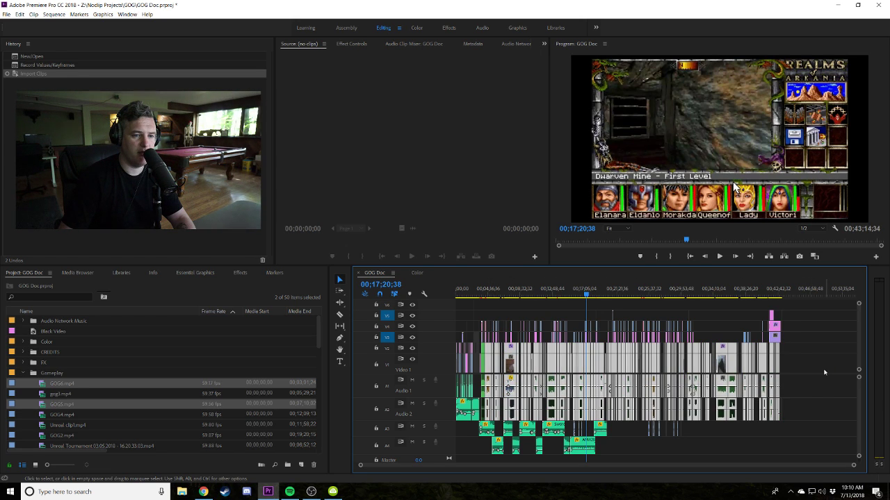
left_click(824, 372)
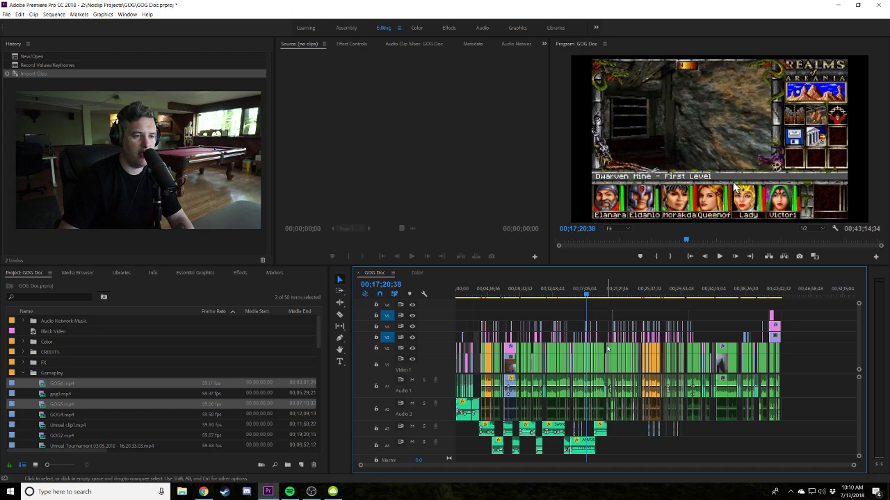
Preview the office shot, 31-minute interviews and 00;19;20;27, deselect the A3 clip, and park at 00;30;30;22.
key("equal")
key("equal")
left_click(545, 296)
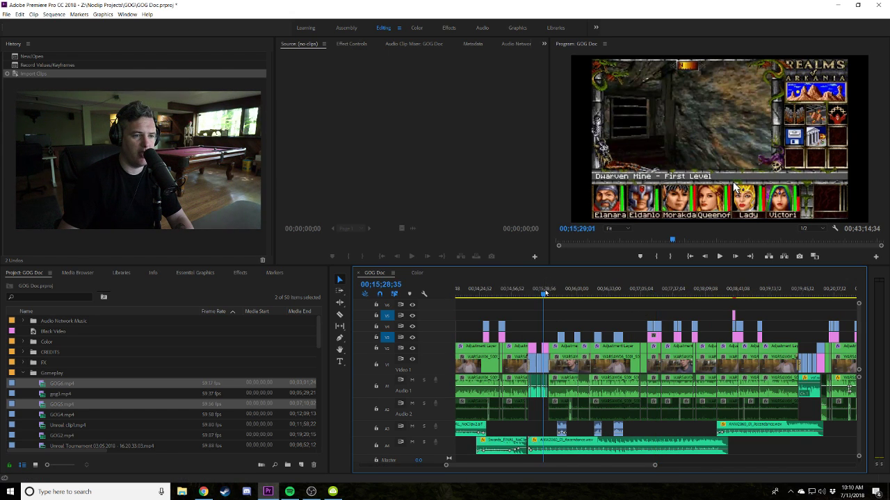
key("minus")
key("minus")
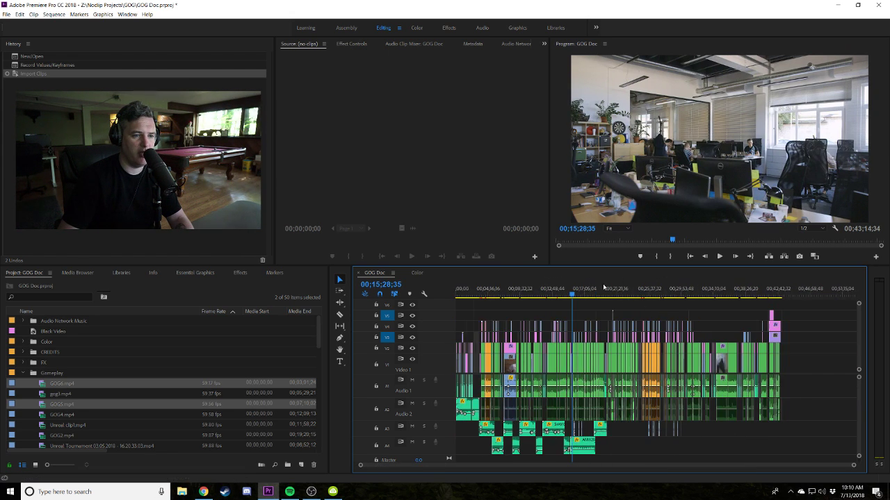
left_click_drag(673, 292, 694, 292)
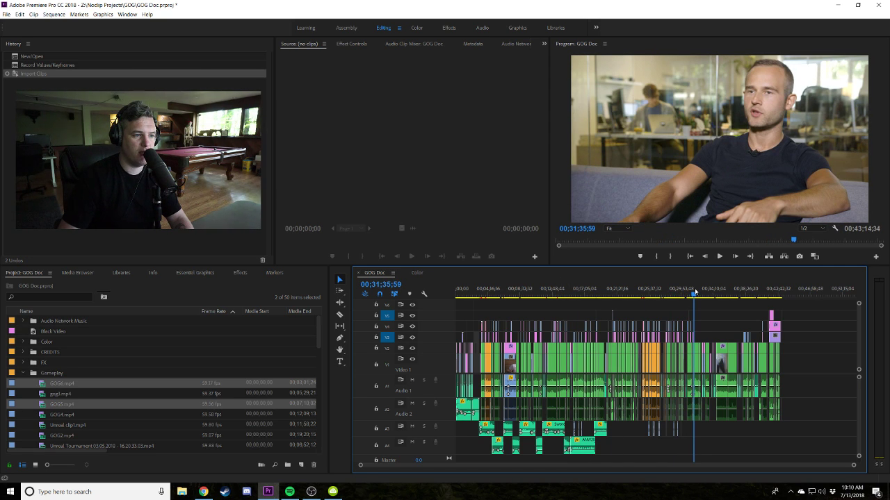
mouse_move(693, 292)
left_mouse_down()
mouse_move(457, 292)
mouse_move(696, 292)
left_mouse_up()
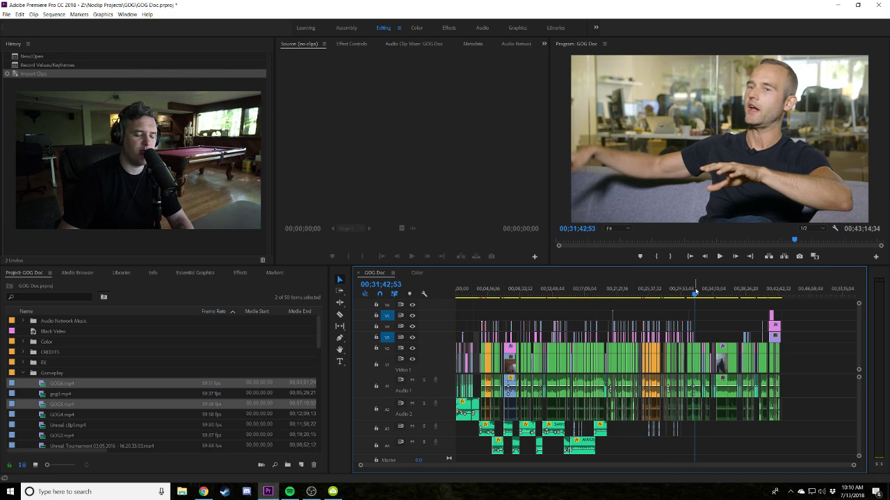
left_click(604, 292)
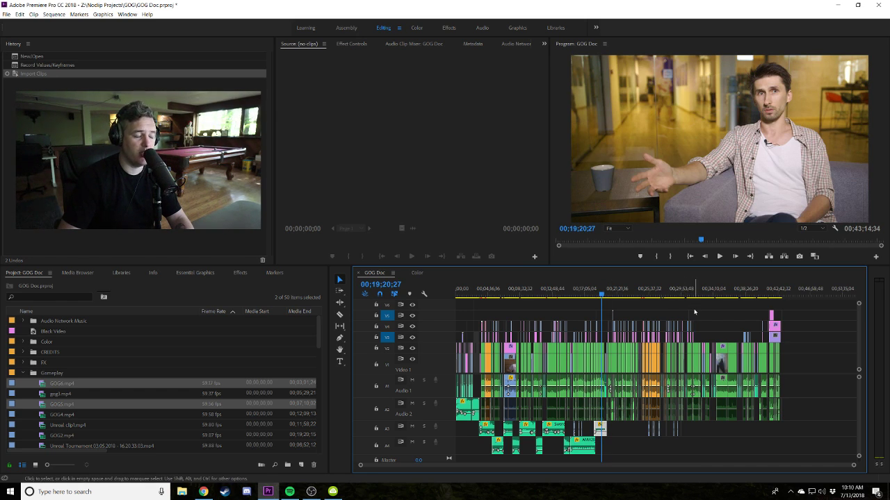
left_click(628, 306)
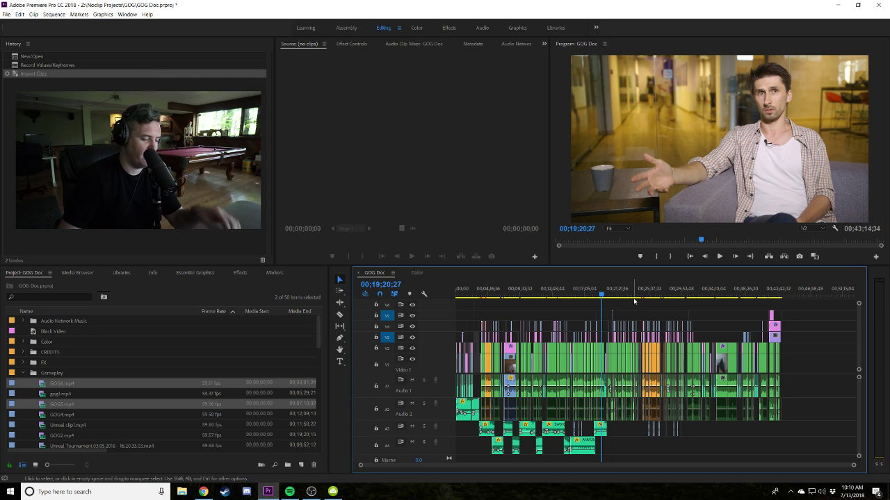
left_click(685, 291)
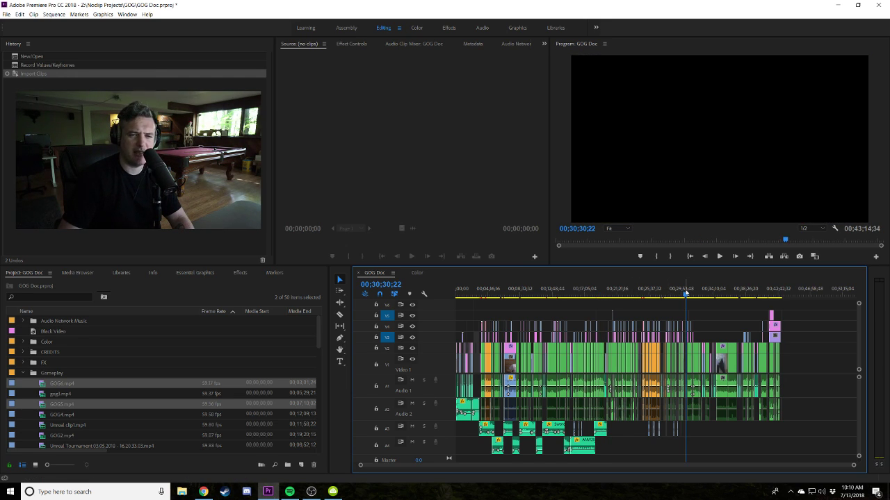
Zoom in and move the playhead to the rally racing footage at 00;30;47;11.
key("equal")
key("equal")
key("equal")
left_click(663, 290)
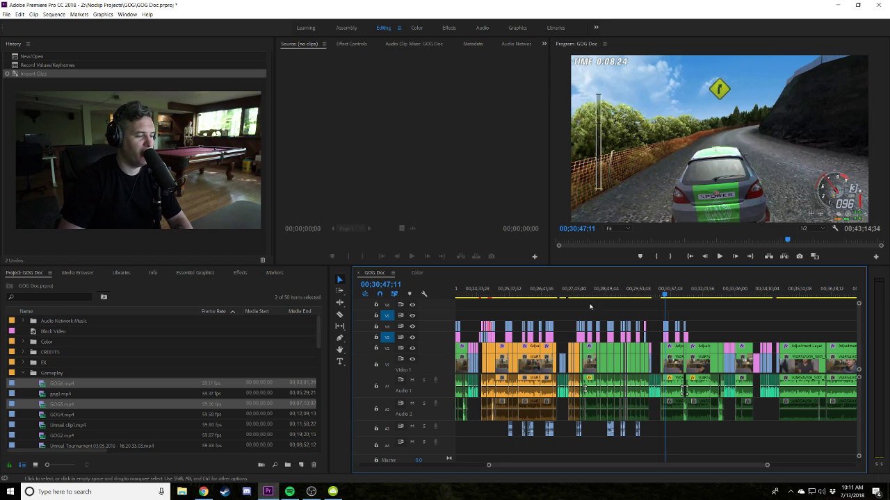
Check the checkpoint racing footage, scrub to 00;31;32;45, and zoom the timeline back out.
left_click(685, 290)
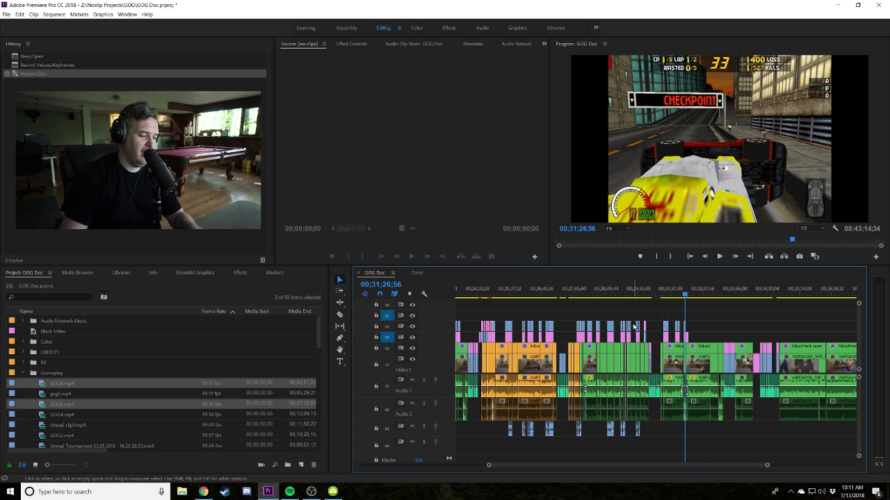
key("minus")
key("minus")
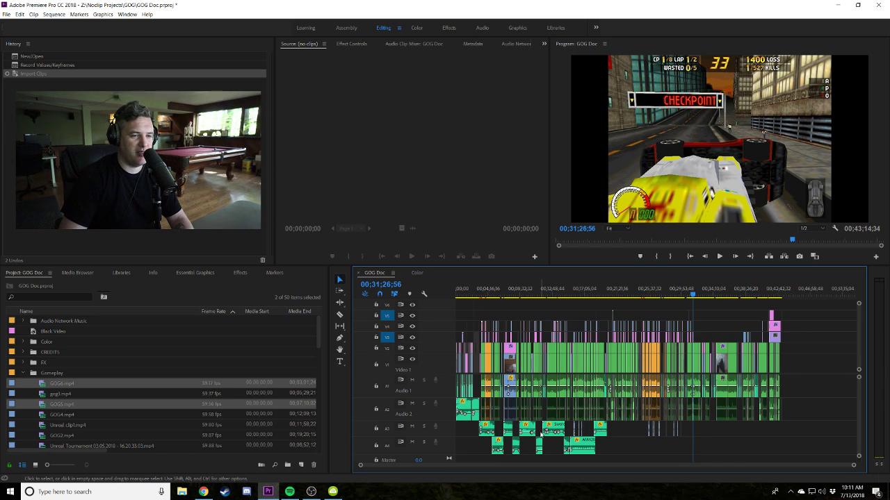
key("equal")
key("equal")
key("equal")
key("equal")
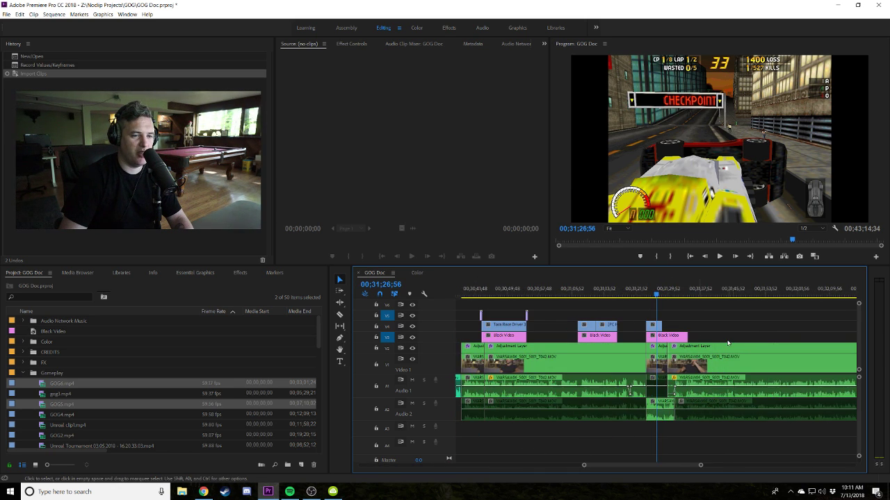
scroll(718, 373, "down", 4)
mouse_move(726, 291)
left_mouse_down()
mouse_move(741, 303)
mouse_move(724, 295)
left_mouse_up()
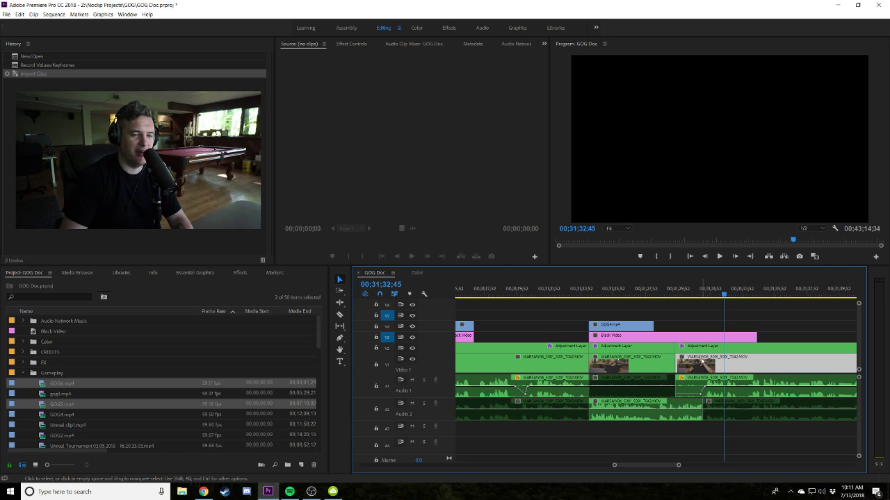
key("minus")
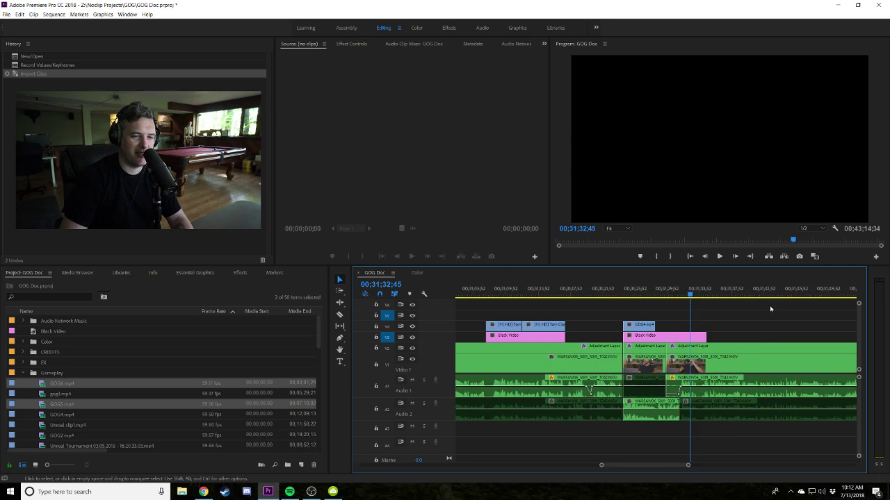
key("minus")
key("minus")
key("minus")
key("minus")
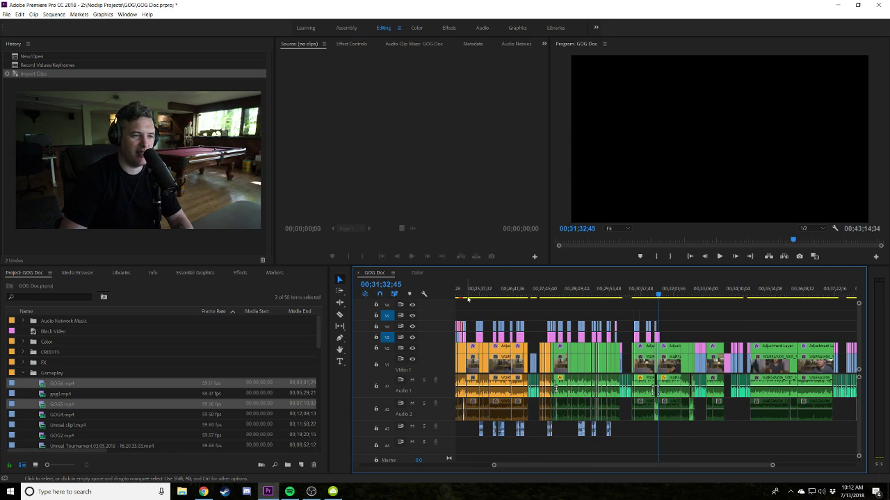
In the fitted Color sequence, scrub to the interview frame and turn off V2 track output.
left_click(418, 272)
key("minus")
key("minus")
key("minus")
key("minus")
key("minus")
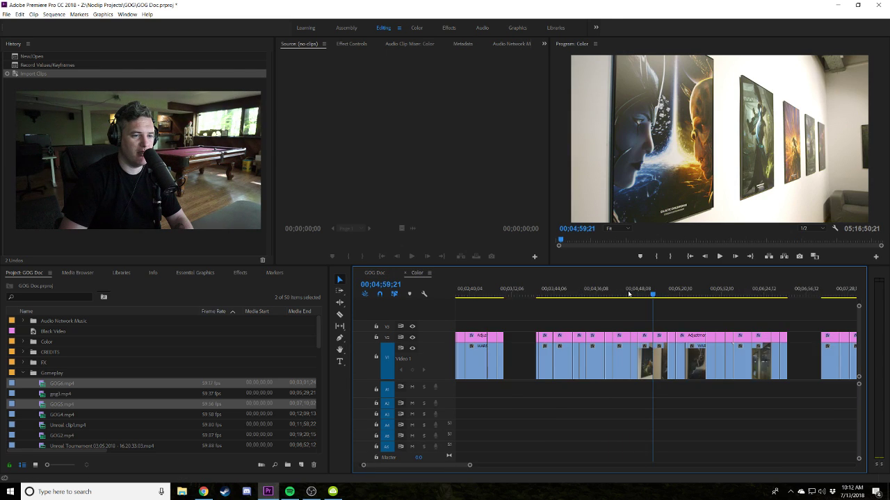
left_click(507, 293)
left_click_drag(506, 292, 513, 321)
left_click(412, 338)
Compare the CD Projekt Red sign shot with V2's overlay off and on, ending visible.
left_click_drag(770, 299, 779, 294)
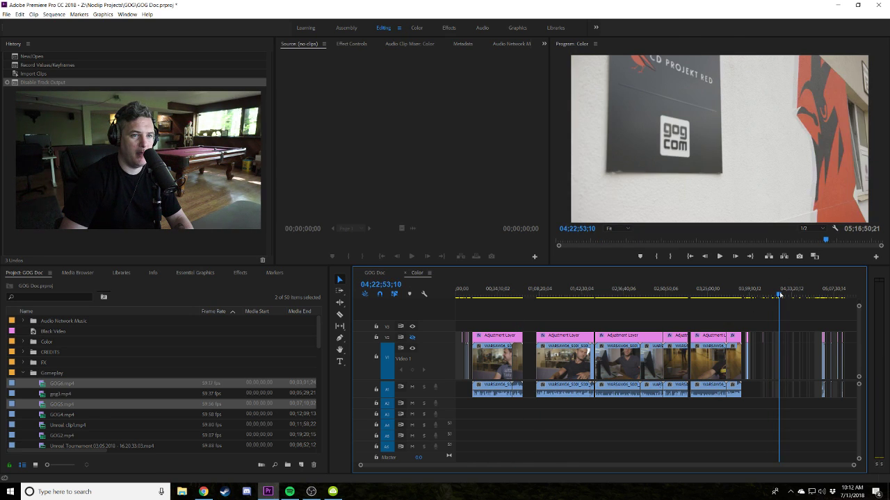
left_click(412, 338)
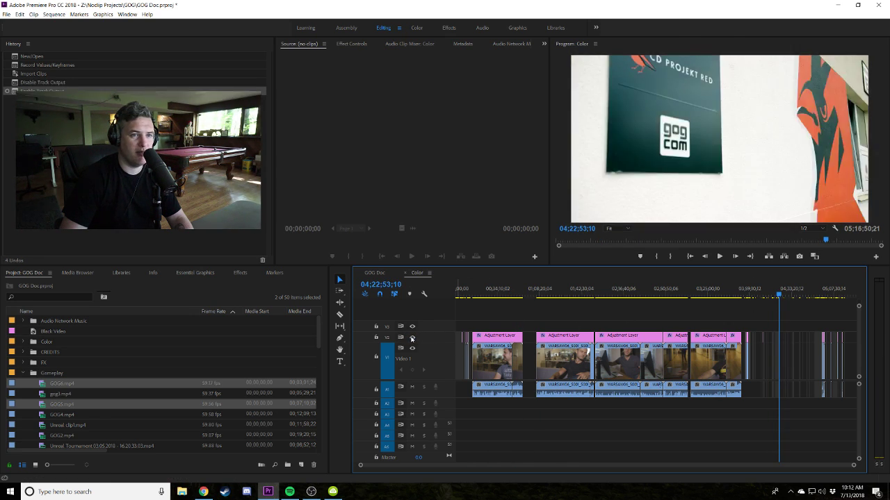
key("equal")
key("equal")
key("equal")
key("equal")
key("equal")
key("equal")
key("equal")
key("equal")
key("equal")
key("equal")
key("equal")
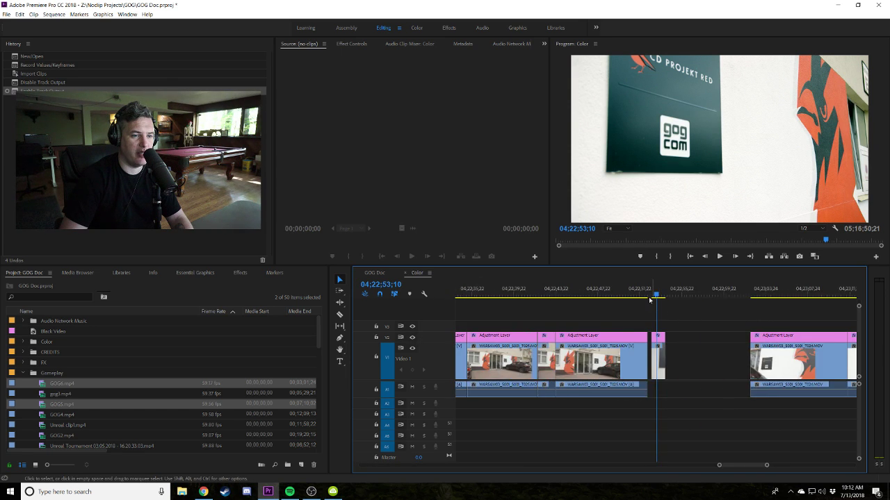
left_click(411, 338)
left_click(412, 338)
left_click(411, 338)
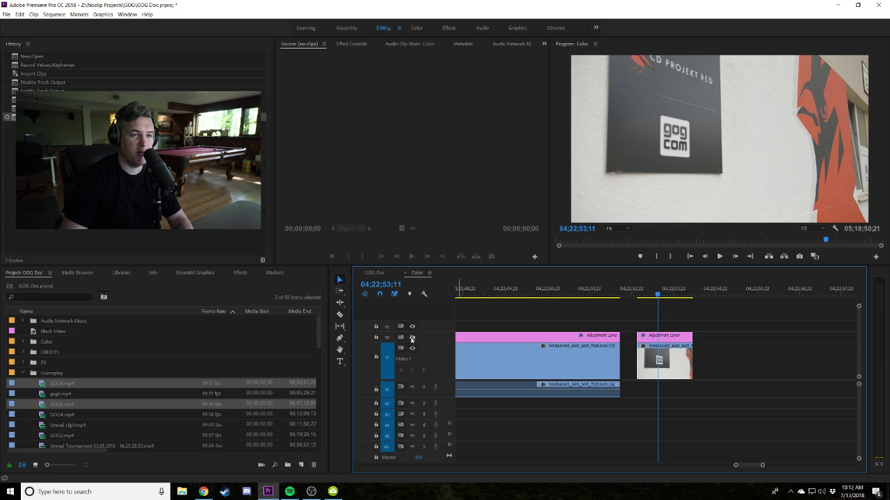
left_click(411, 337)
Zoom the timeline out and move the playhead to the framed-artwork shot at 04;34;55;15.
key("minus")
key("minus")
left_click(590, 293)
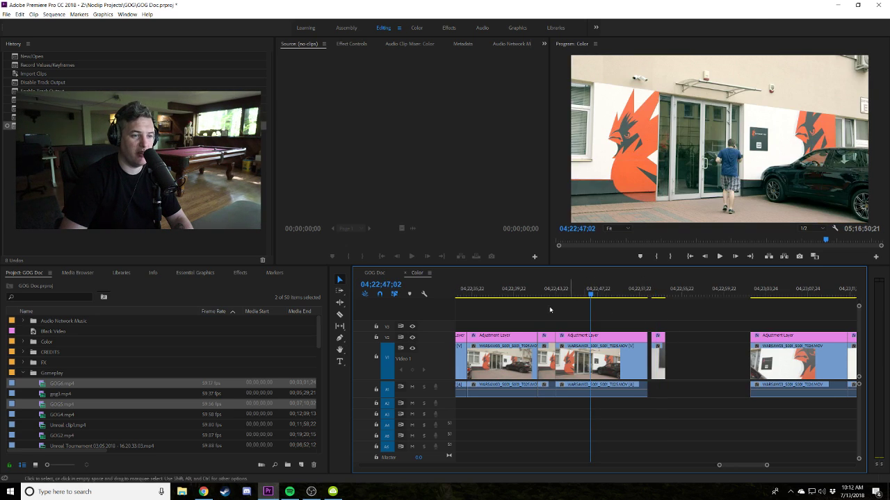
key("minus")
key("minus")
key("minus")
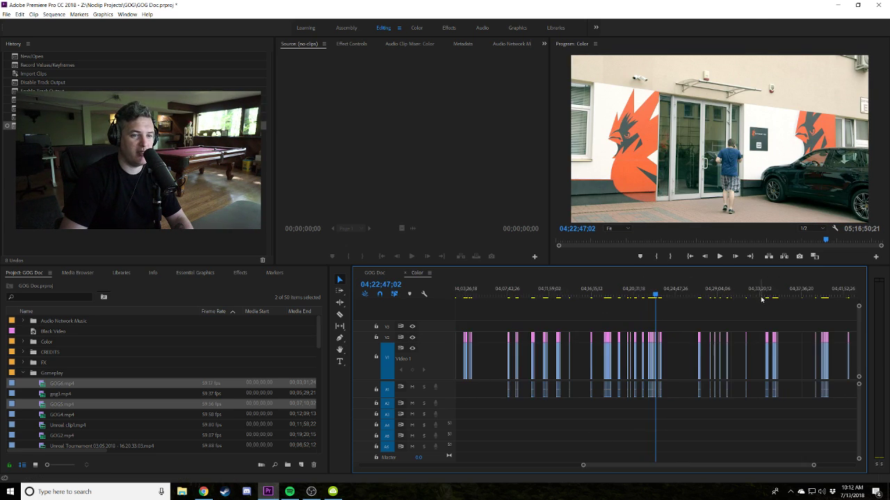
left_click(775, 293)
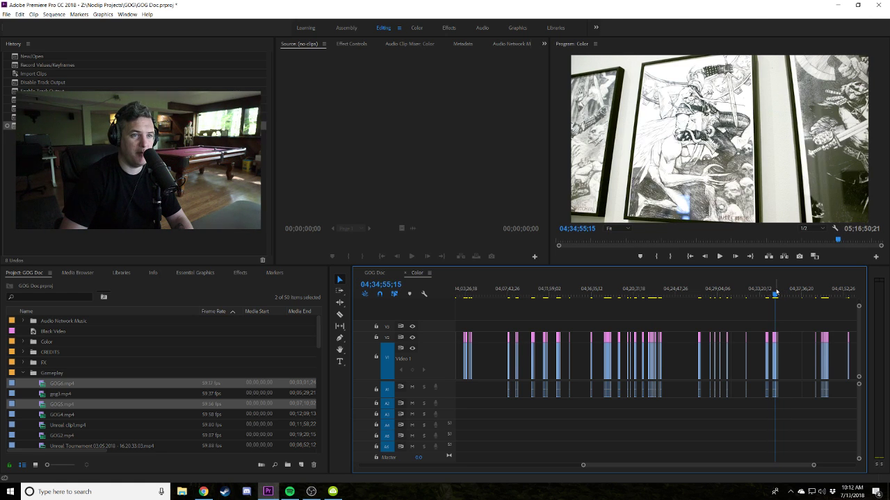
scroll(776, 293, "up", 2)
Move to the old-town square shot and zoom in around 04;52;33;14.
left_click(763, 292)
scroll(622, 325, "down", 2)
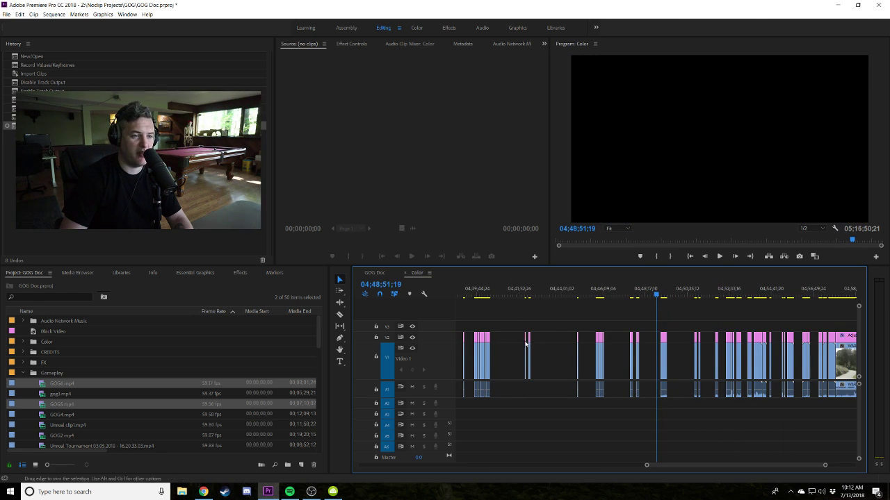
left_click(733, 294)
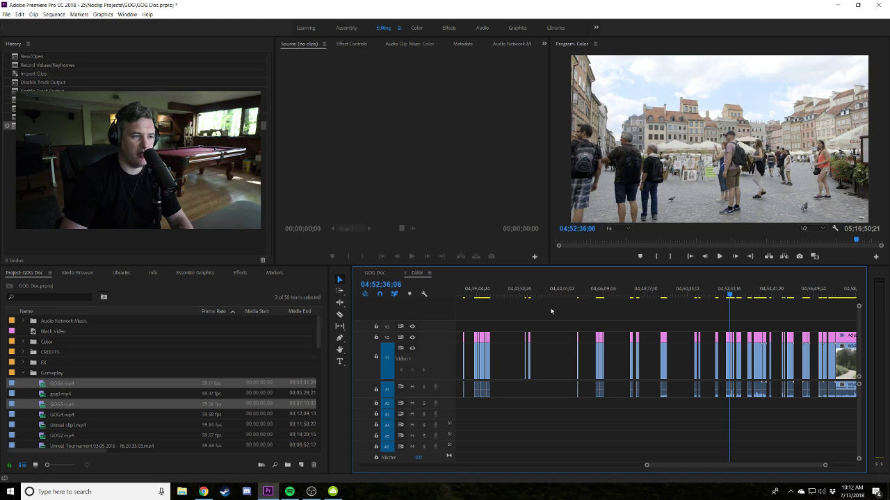
key("equal")
key("equal")
left_click(648, 290)
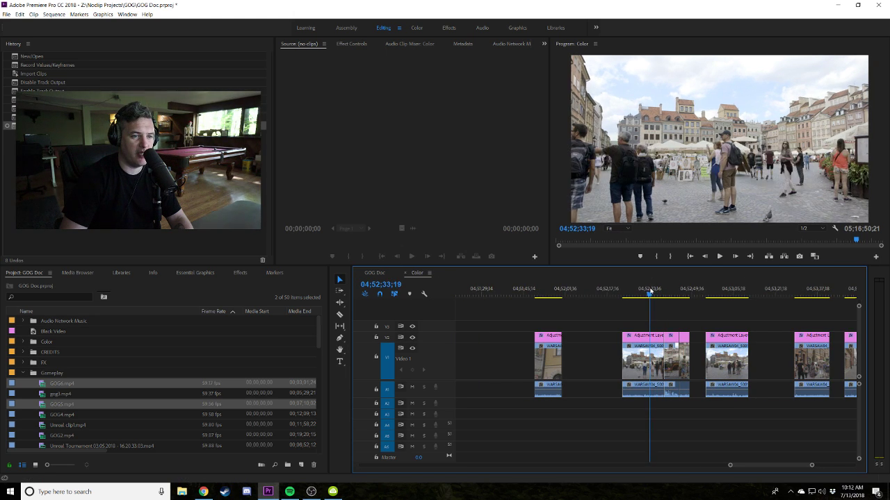
Compare the square shot with V1 and the V2 overlay toggled off and back on.
left_click(411, 348)
left_click(412, 348)
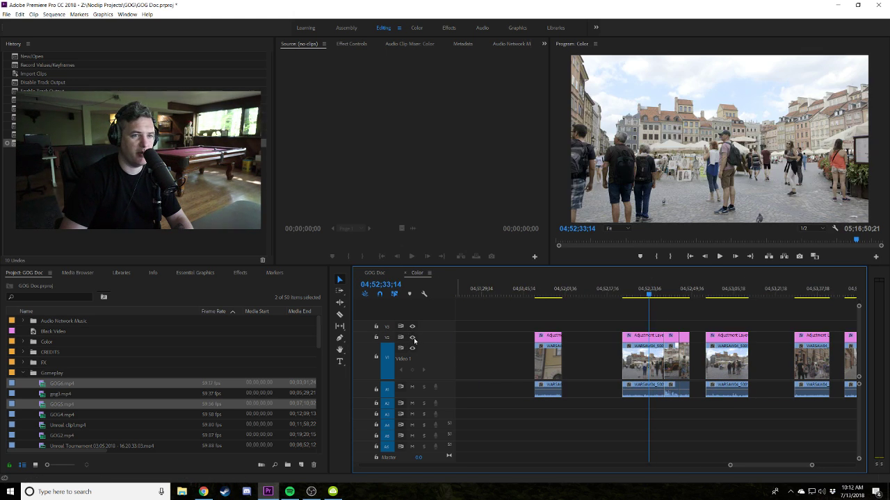
left_click(412, 337)
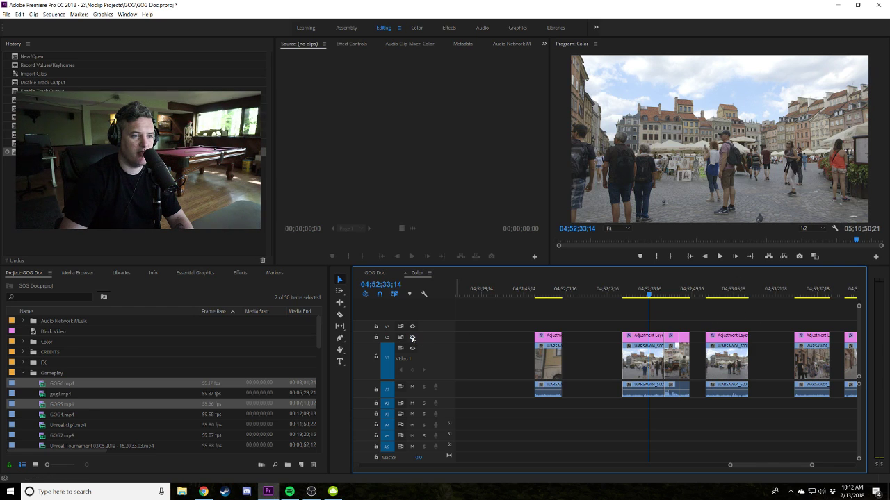
left_click(412, 337)
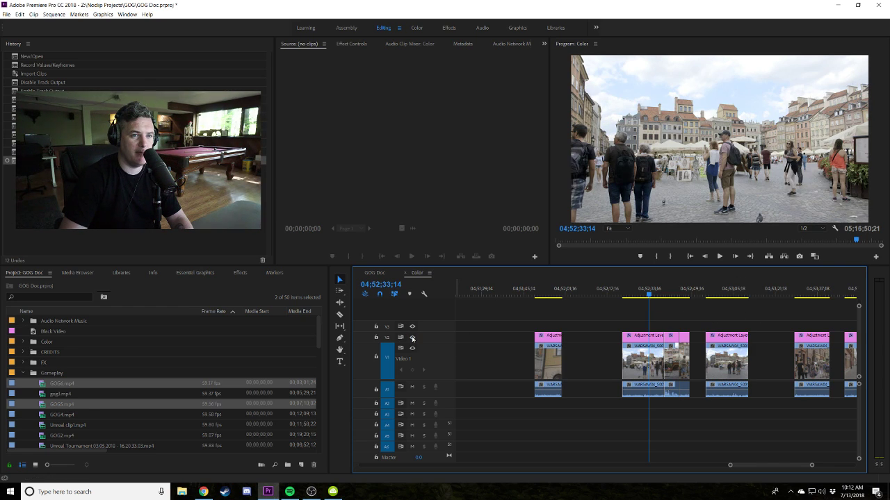
left_click(412, 338)
left_click(412, 338)
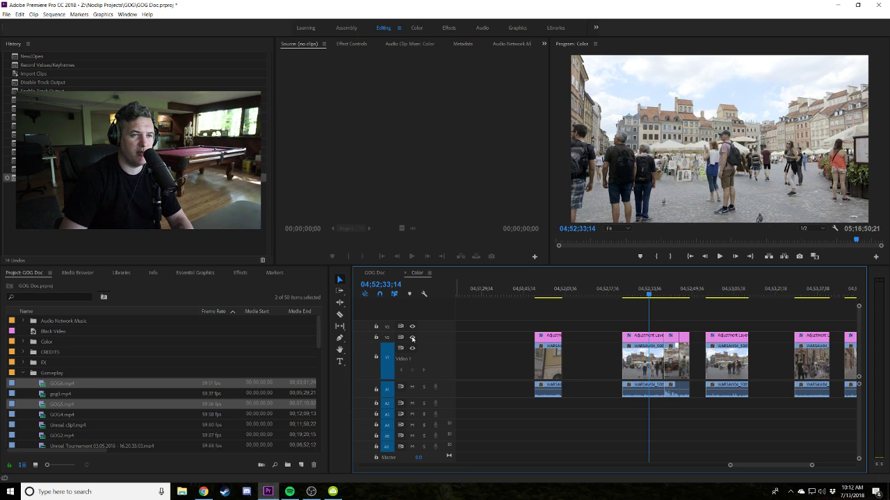
left_click(412, 338)
left_click(413, 338)
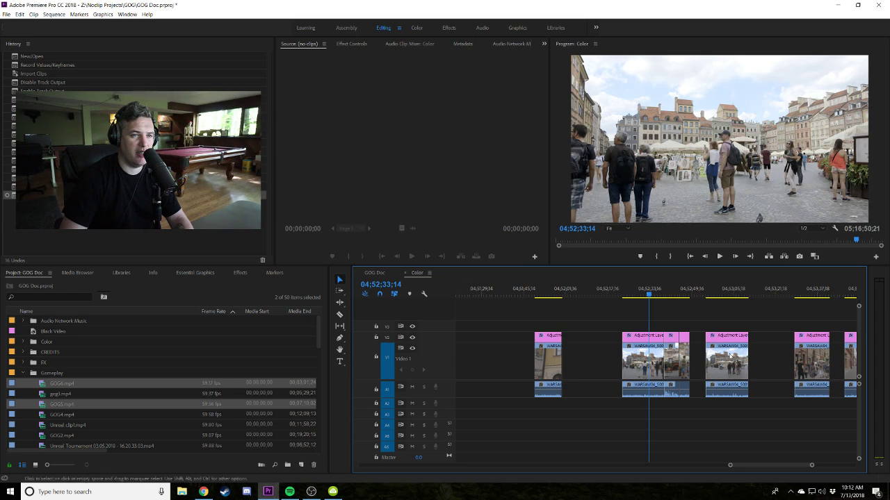
At 04;53;03;20, compare again with each video track hidden, ending with both showing.
left_click(729, 295)
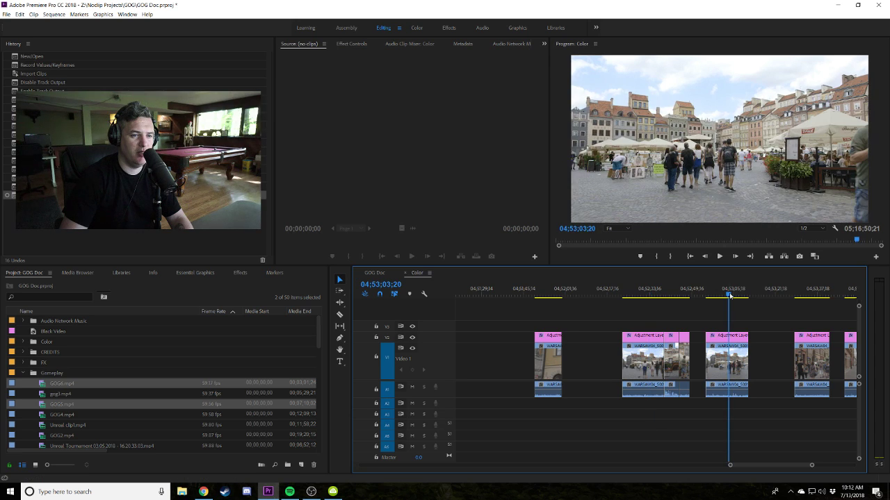
left_click(412, 348)
left_click(412, 349)
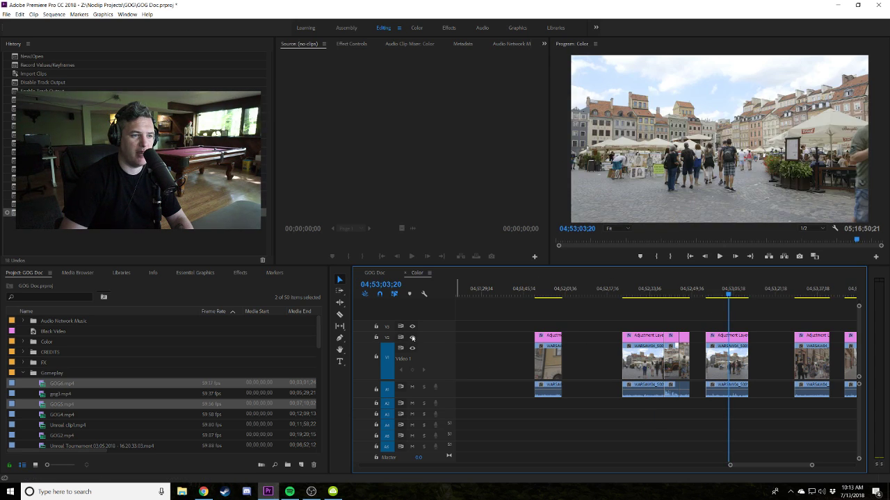
left_click(412, 338)
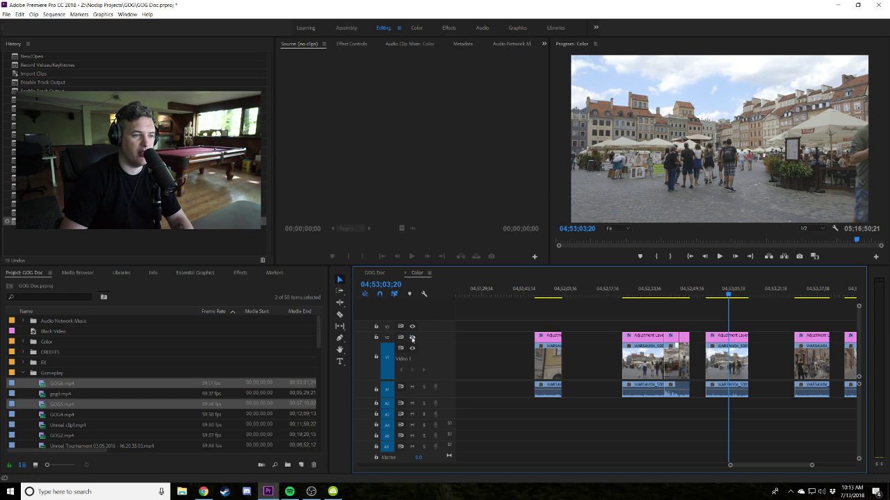
left_click(412, 339)
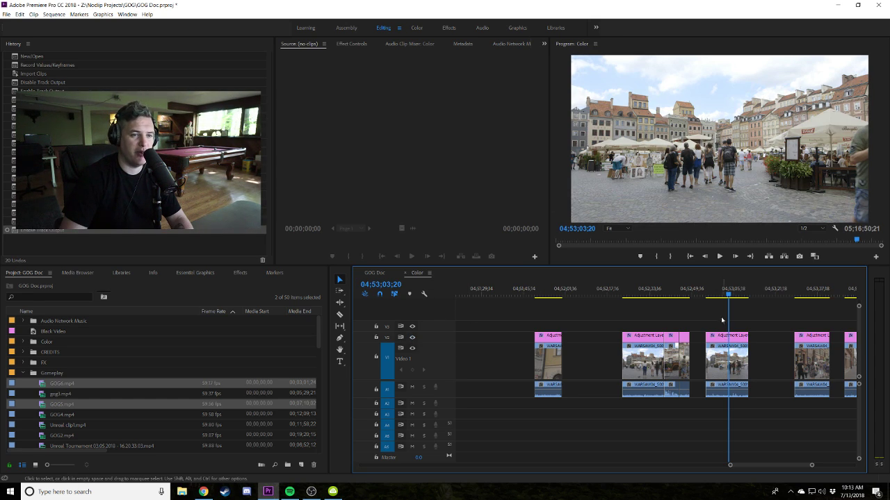
scroll(721, 320, "down", 5)
Scrub to the interview shot at 04;58;51;07 and play it back.
left_click(770, 295)
left_click_drag(776, 294, 825, 281)
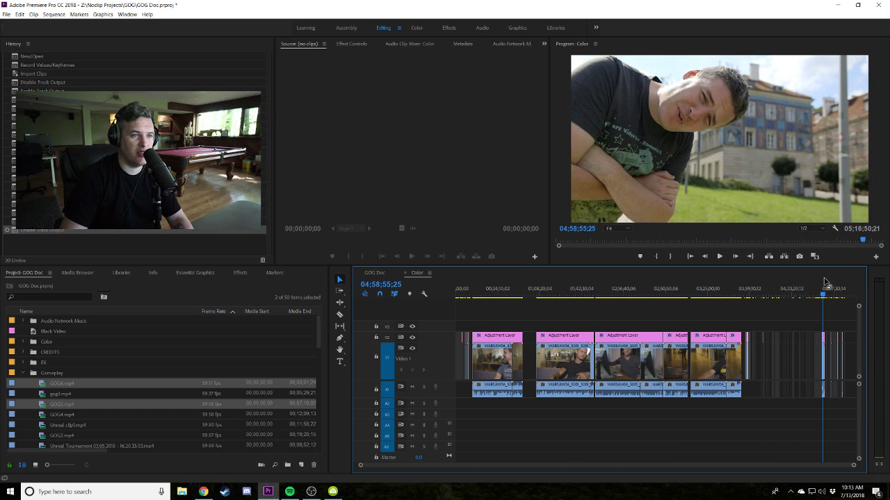
scroll(825, 281, "up", 6)
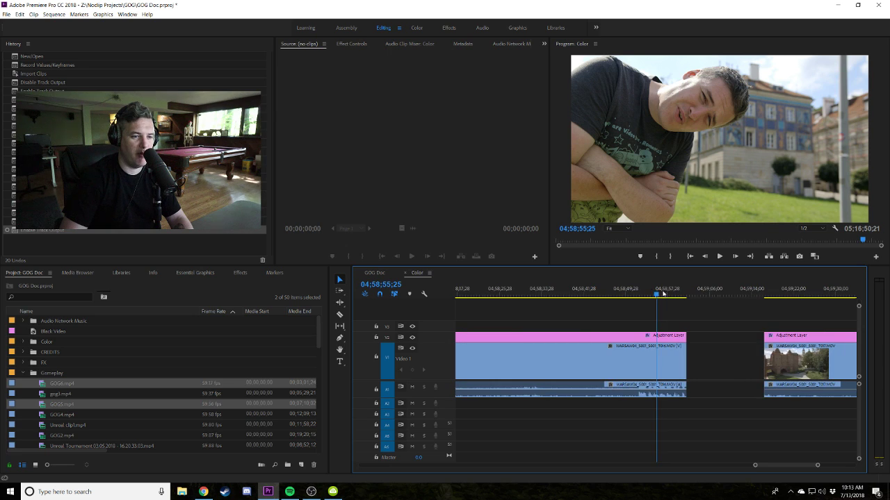
left_click(627, 289)
key("space")
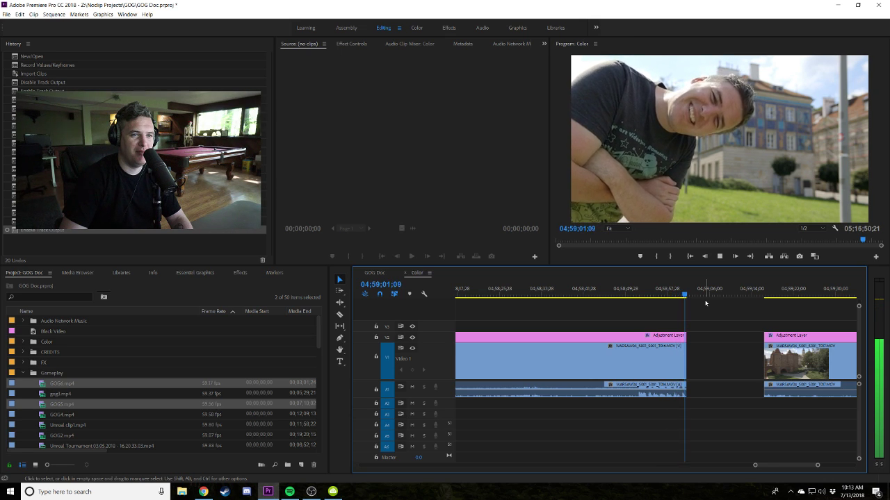
Extend the interview clip's end slightly, then deselect and move on to 05;00;22;08.
left_click_drag(695, 353, 715, 358)
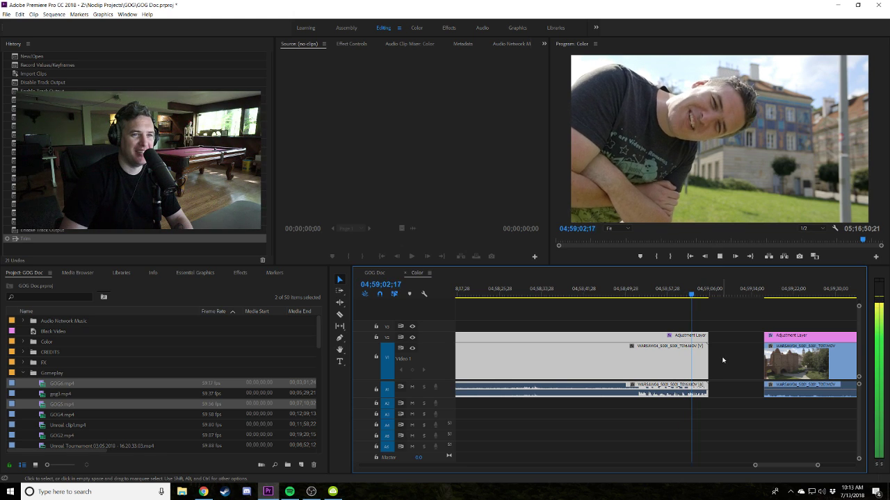
left_click(733, 330)
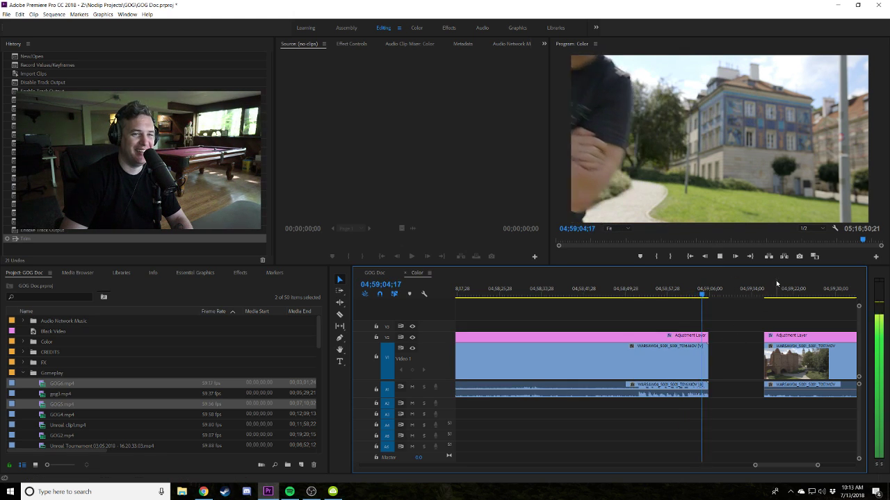
left_click(770, 288)
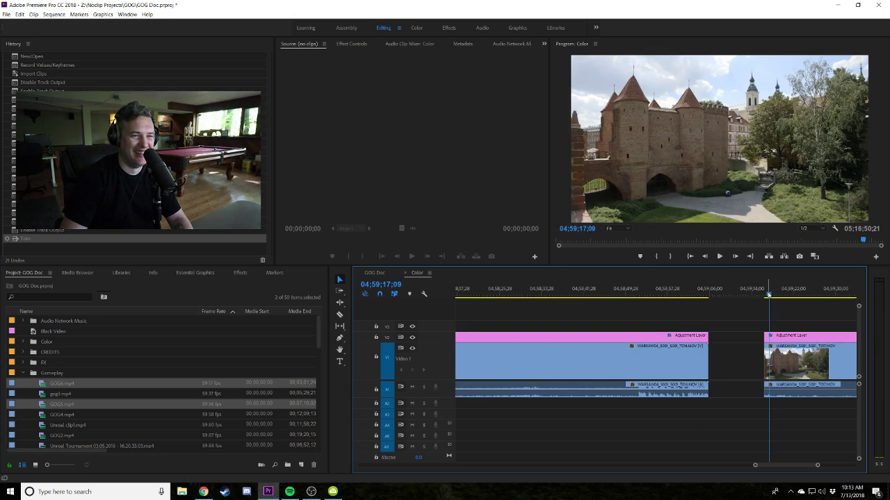
key("minus")
left_click(715, 288)
Zoom out to the whole sequence and scrub back near the start, to 00;05;18;01.
left_click(755, 289)
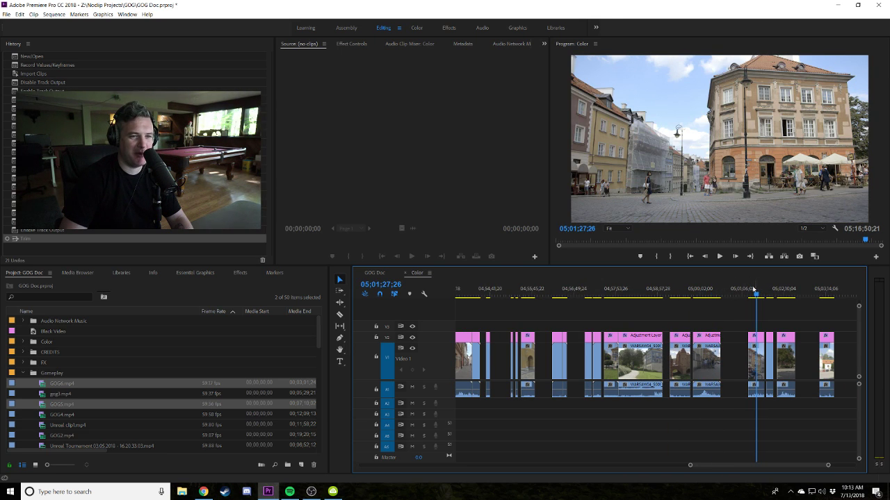
left_click(647, 289)
left_click_drag(533, 289, 477, 306)
key("minus")
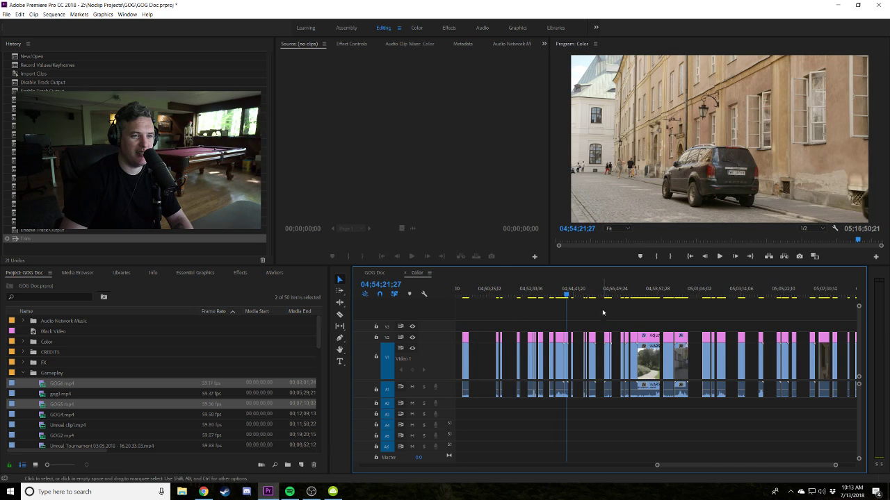
left_click(530, 291)
left_click(529, 294)
key("minus")
key("minus")
key("minus")
key("minus")
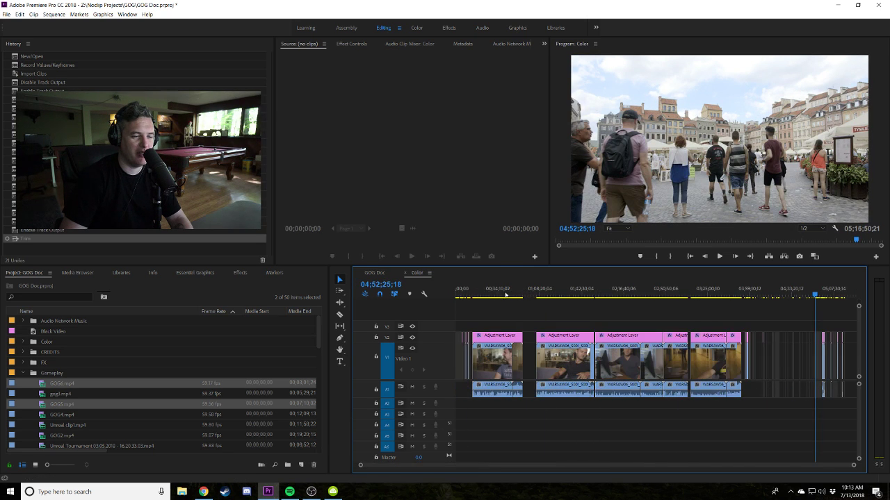
left_click_drag(470, 290, 462, 294)
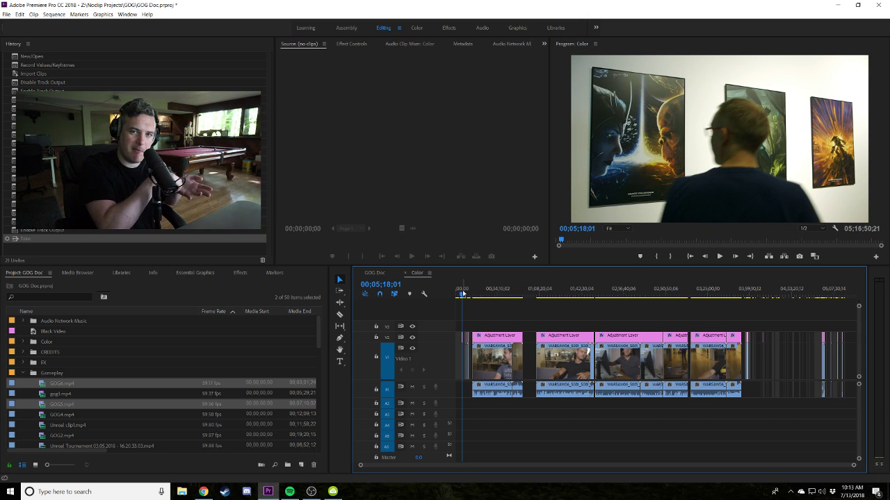
Zoom in, play the opening from the sequence start, and scrub forward to 00;01;51;08.
key("equal")
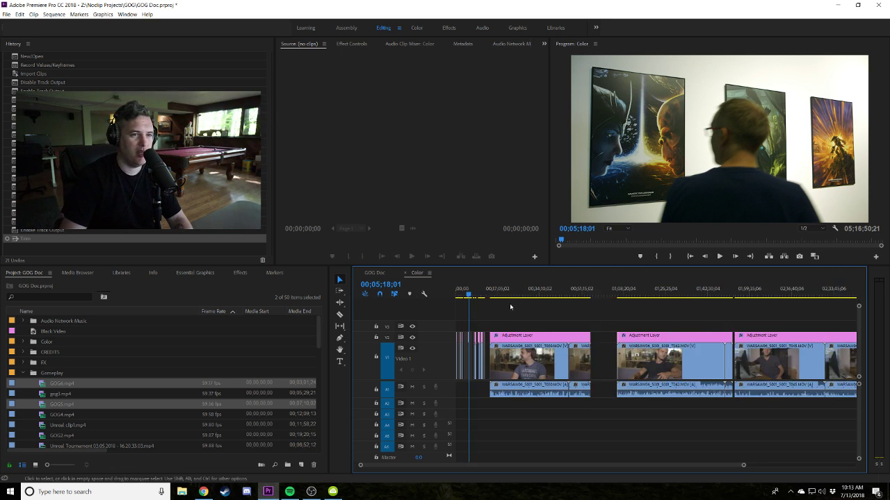
key("equal")
key("equal")
key("equal")
key("Home")
key("l")
key("l")
key("l")
key("l")
key("l")
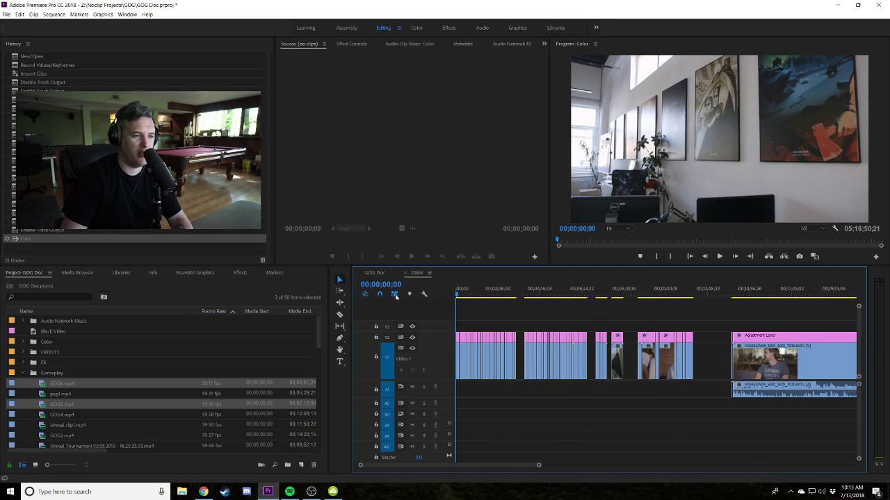
left_click_drag(471, 294, 592, 306)
Switch to the GOG Doc sequence and play short stretches around the 11:55 mark.
key("=")
left_click(374, 272)
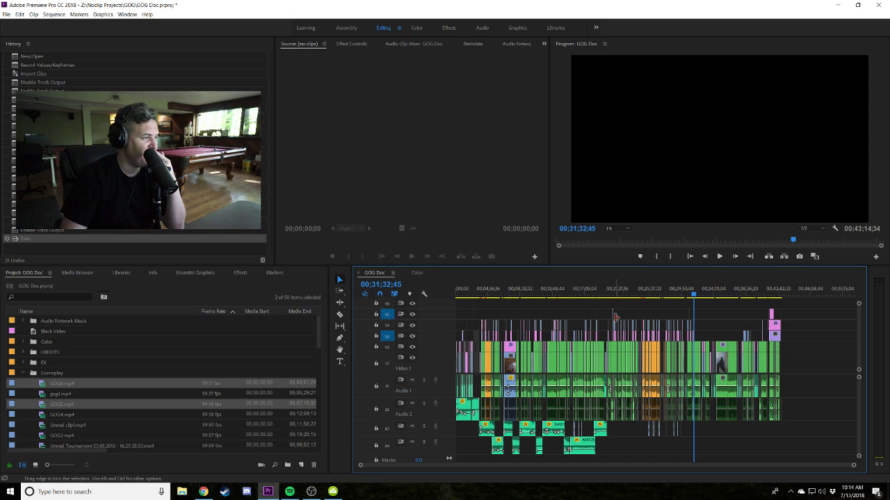
key("alt+Tab")
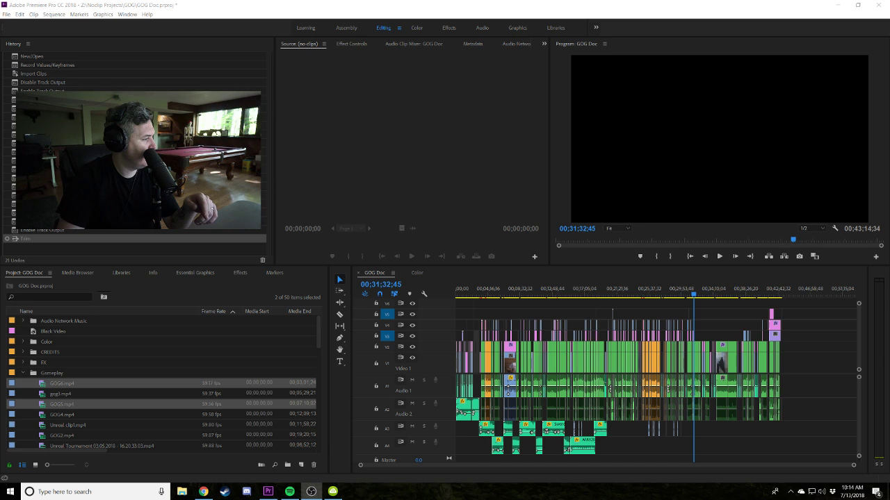
left_click(546, 290)
key("space")
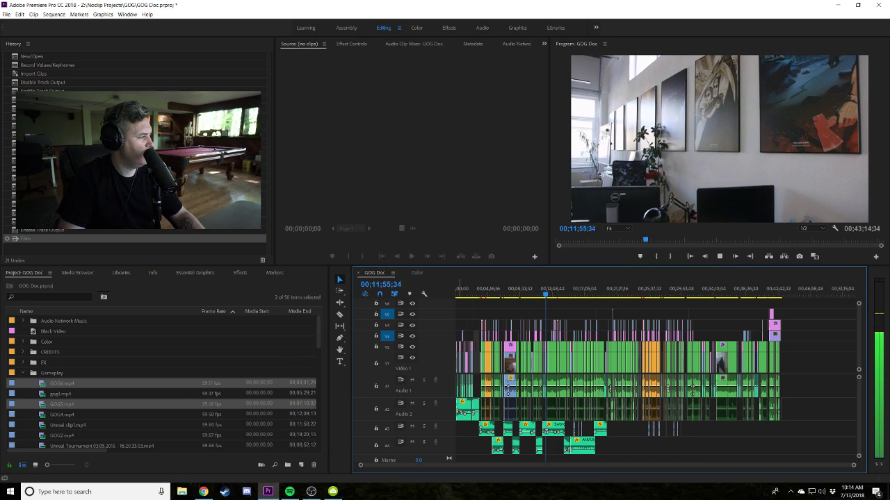
key("space")
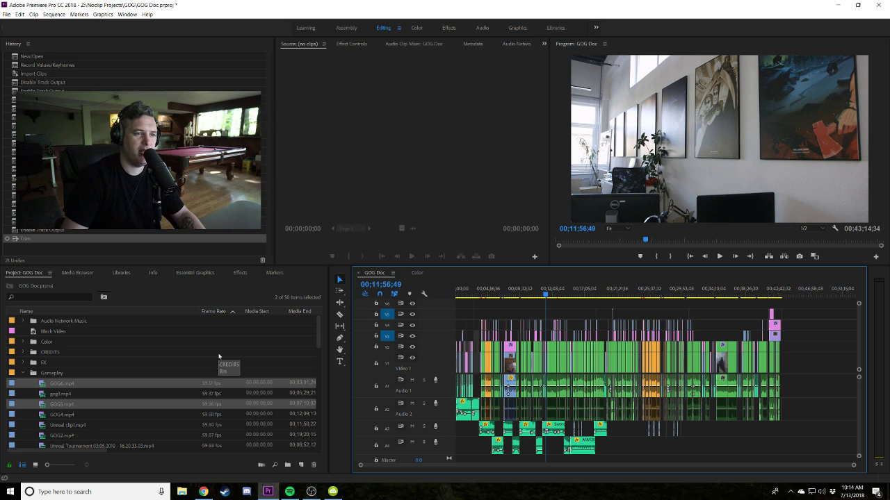
key("space")
key("space")
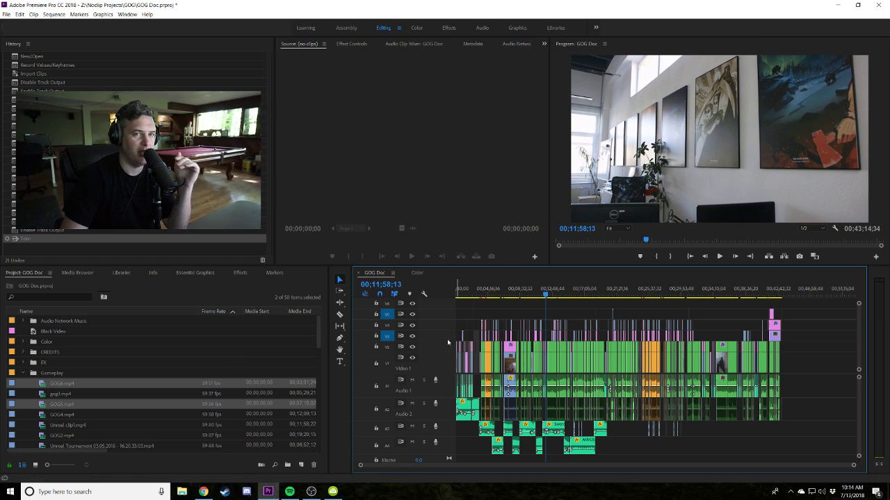
key("space")
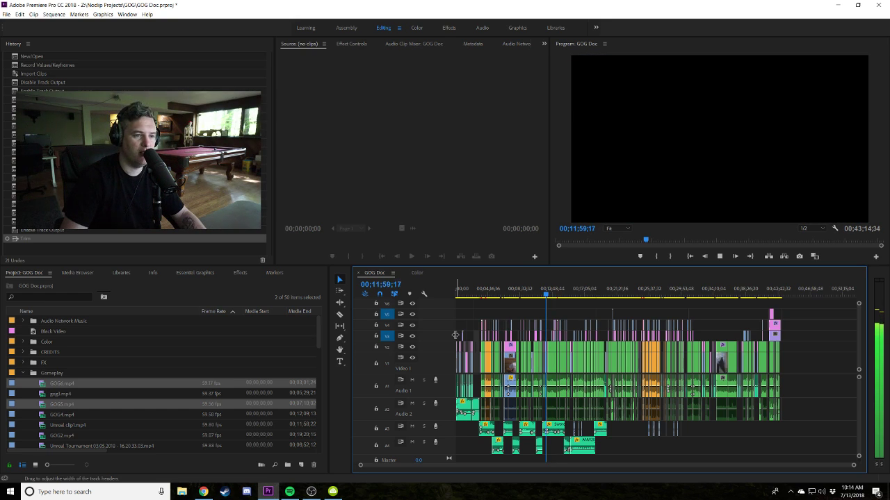
key("space")
key("alt+Tab")
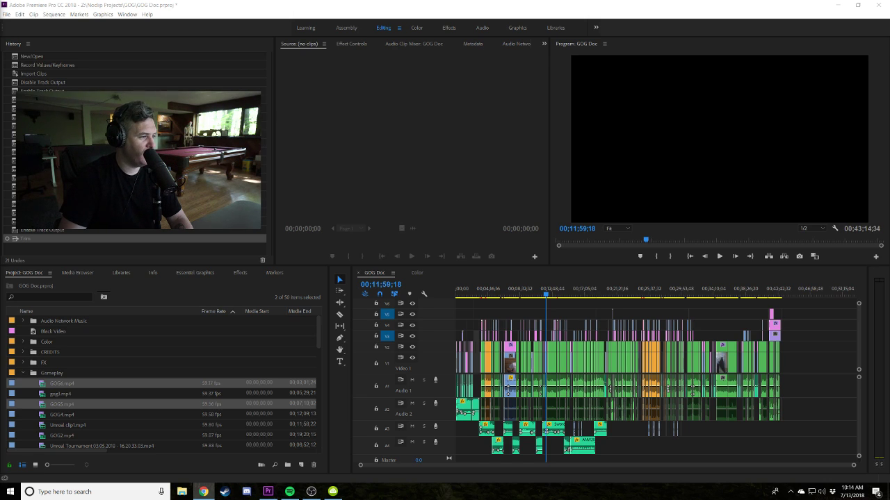
Zoom into the opening seconds, play the intro, and marquee-select the end card and intro clips.
left_click(491, 295)
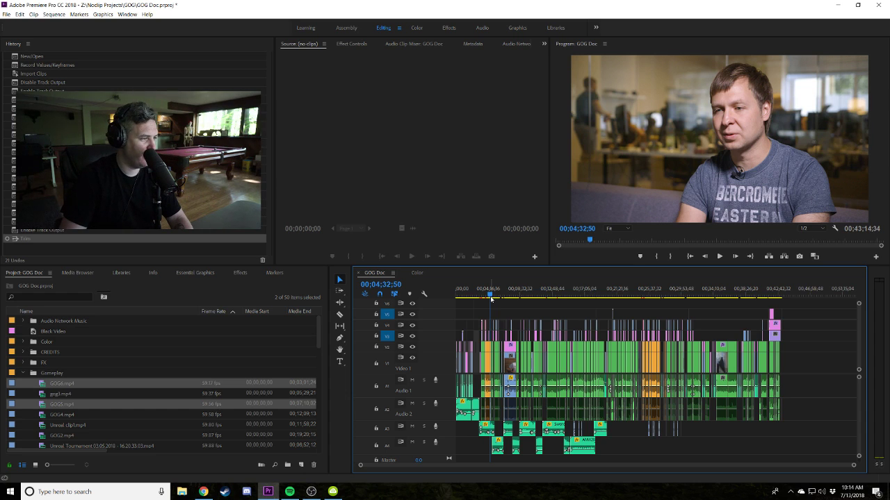
key("=")
key("=")
key("=")
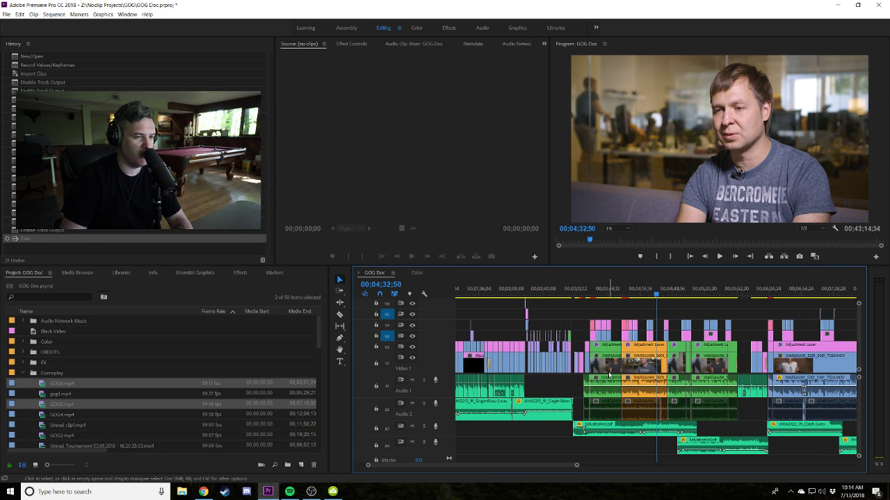
scroll(608, 376, "up", 4)
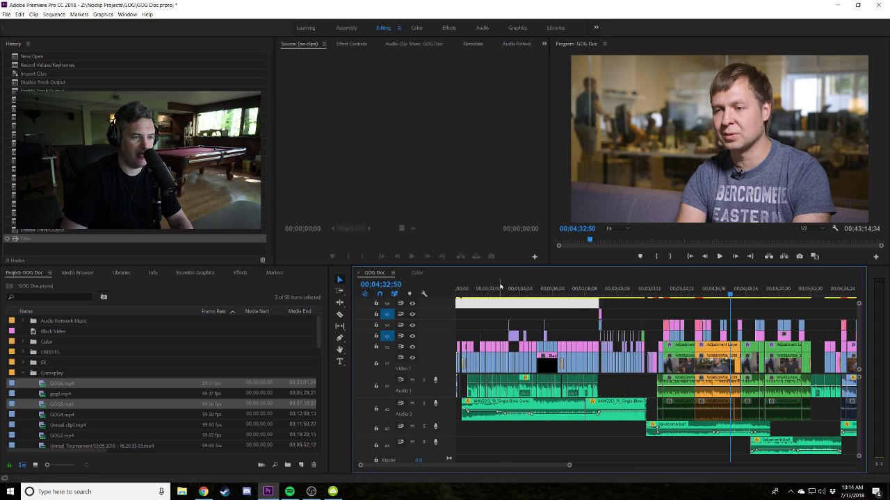
key("Home")
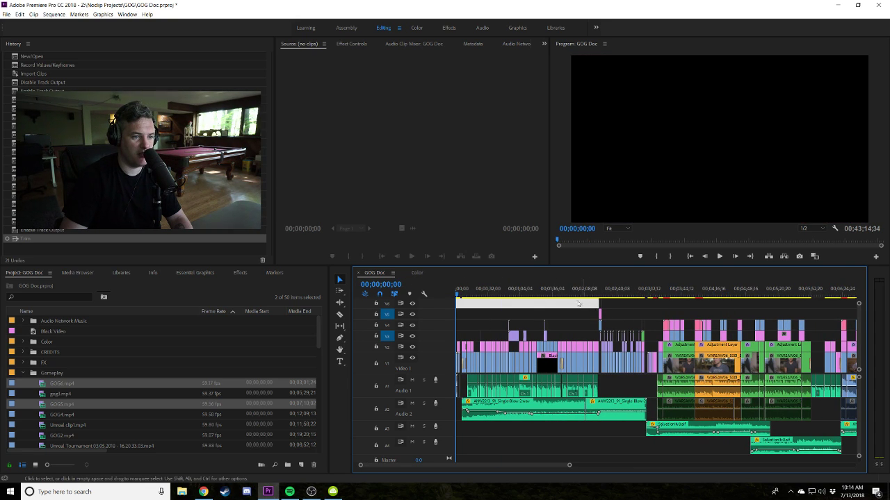
key("Home")
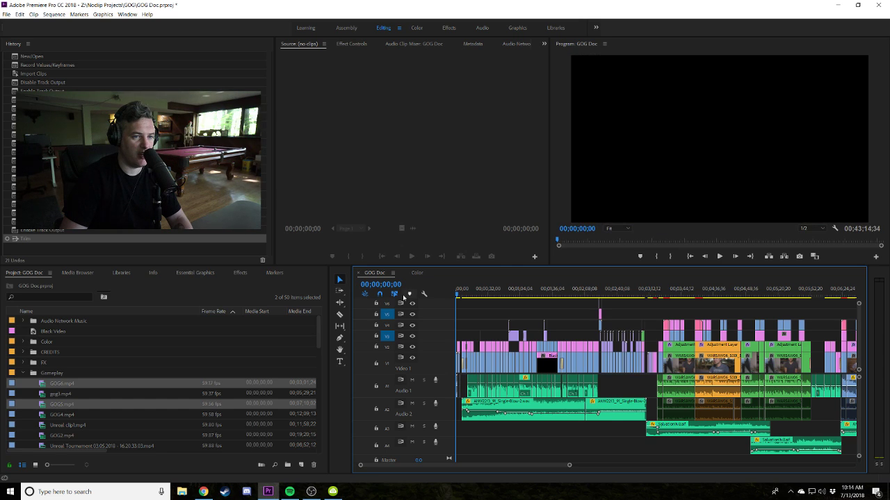
key("=")
key("=")
key("=")
key("=")
key("=")
key("space")
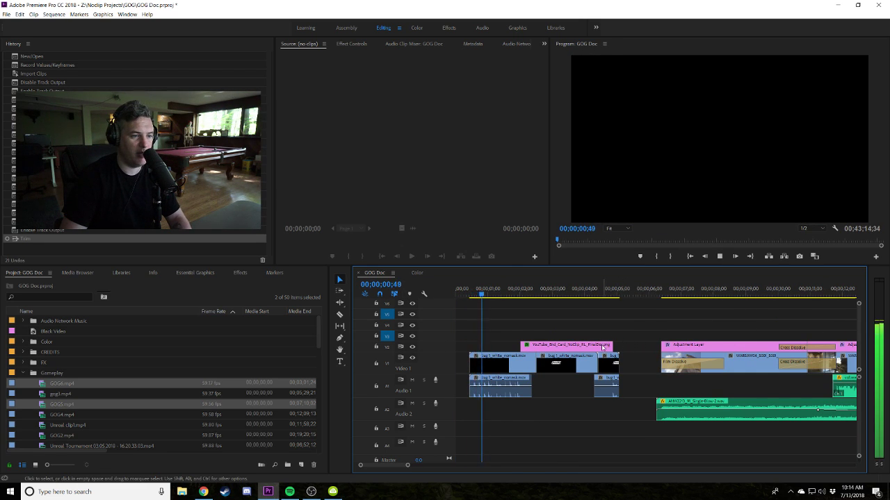
key("=")
left_click_drag(629, 339, 577, 414)
Bring up the Audio Track Mixer from the » overflow menu, play the intro, and select its A2 audio.
left_click(476, 289)
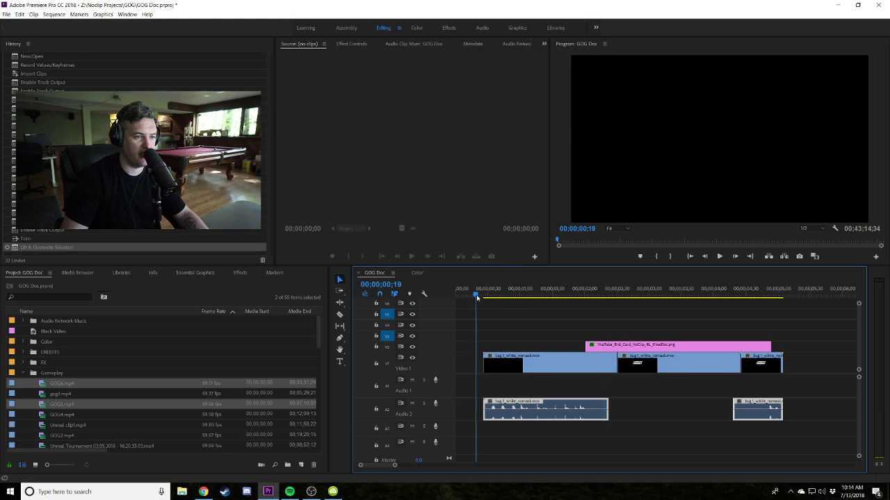
left_click(518, 43)
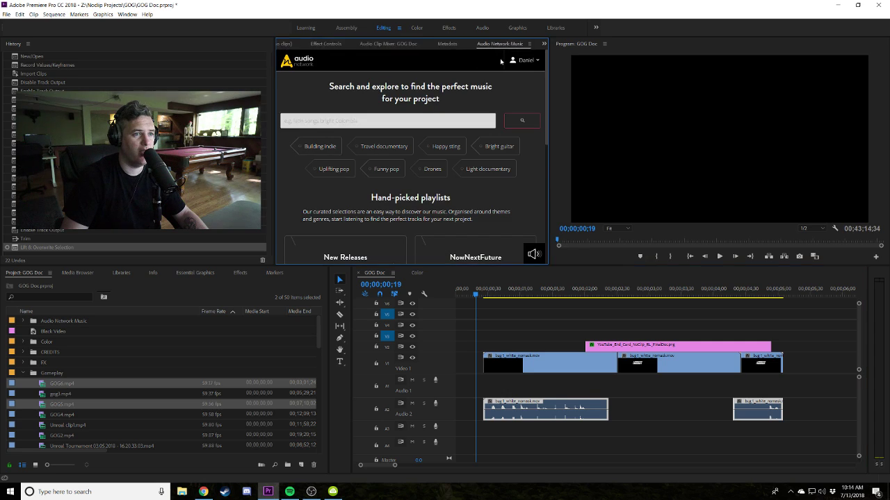
left_click(368, 43)
left_click(306, 43)
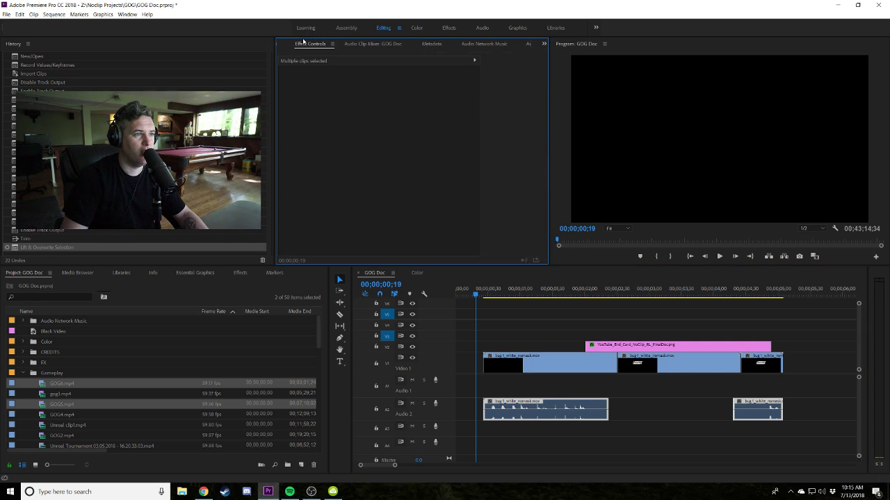
left_click(543, 44)
left_click(571, 102)
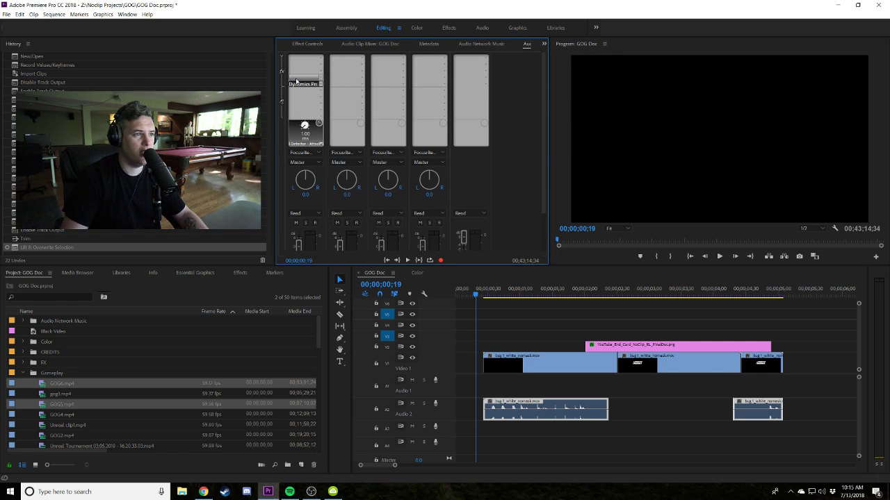
key("space")
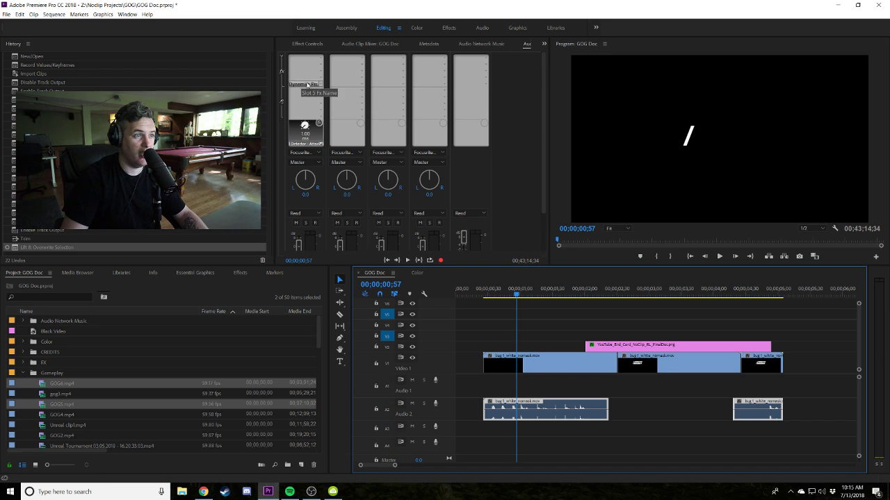
left_click(563, 418)
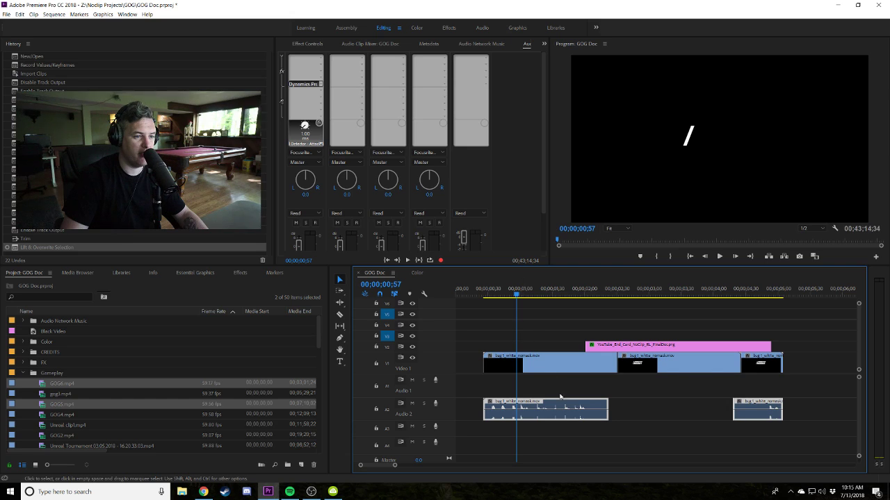
key("j")
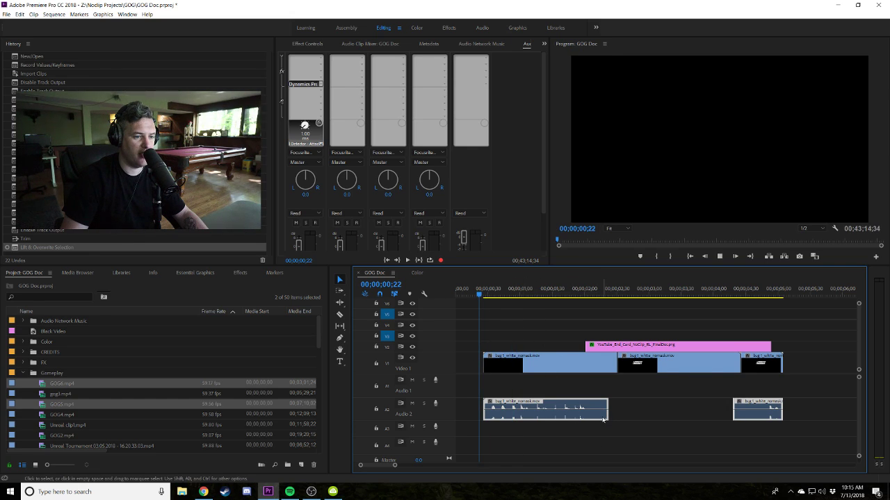
left_click_drag(601, 416, 599, 388)
left_click(476, 295)
key("space")
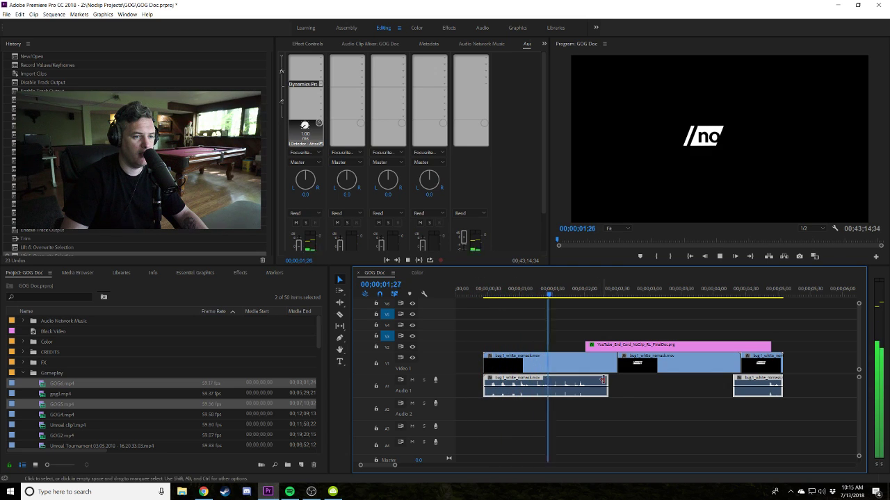
key("alt+Down")
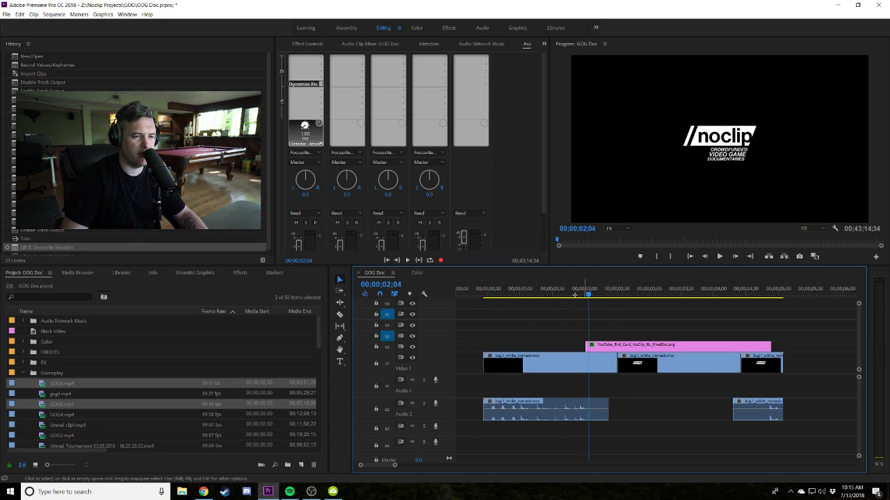
left_click(577, 299)
scroll(695, 389, "down", 2)
scroll(860, 399, "down", 3)
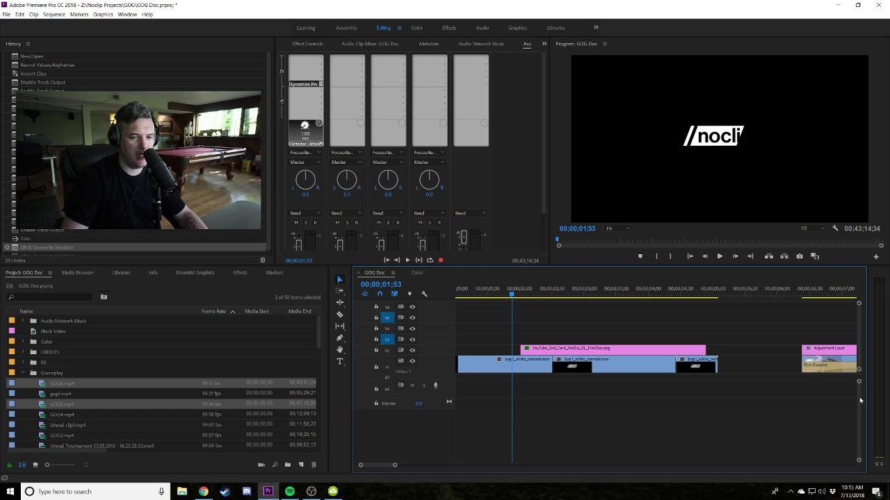
scroll(834, 393, "up", 3)
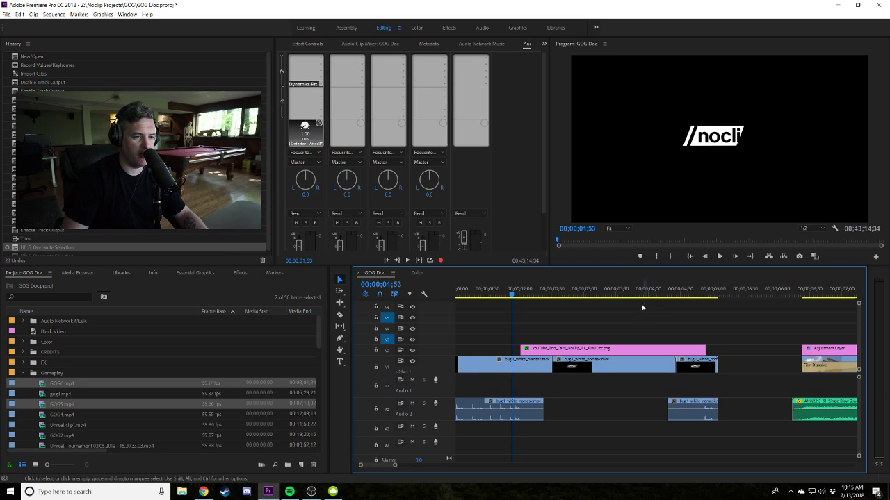
left_click_drag(644, 307, 624, 355)
key("Delete")
left_click_drag(543, 406, 580, 405)
left_click(497, 294)
key("space")
key("space")
key("ctrl+z")
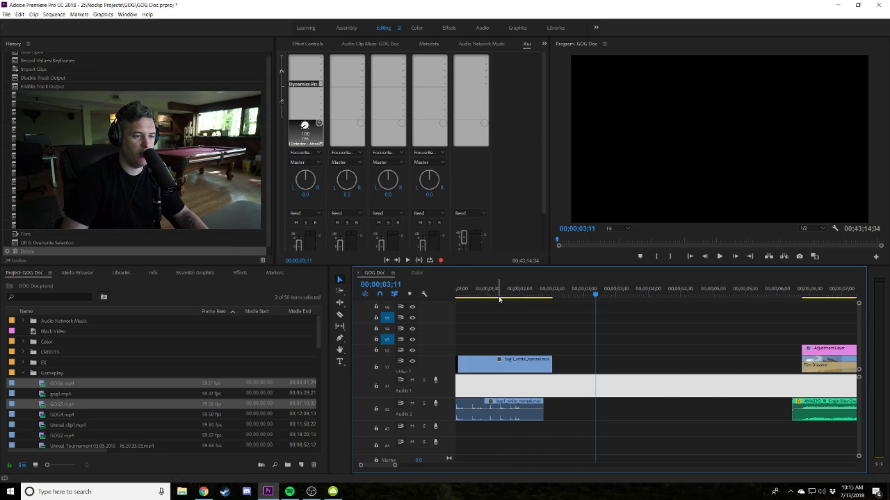
key("ctrl+z")
left_click(503, 288)
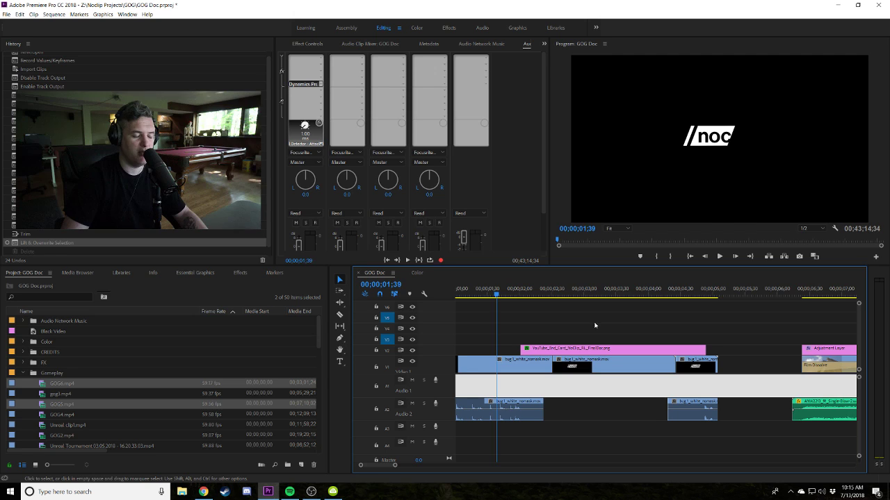
key("space")
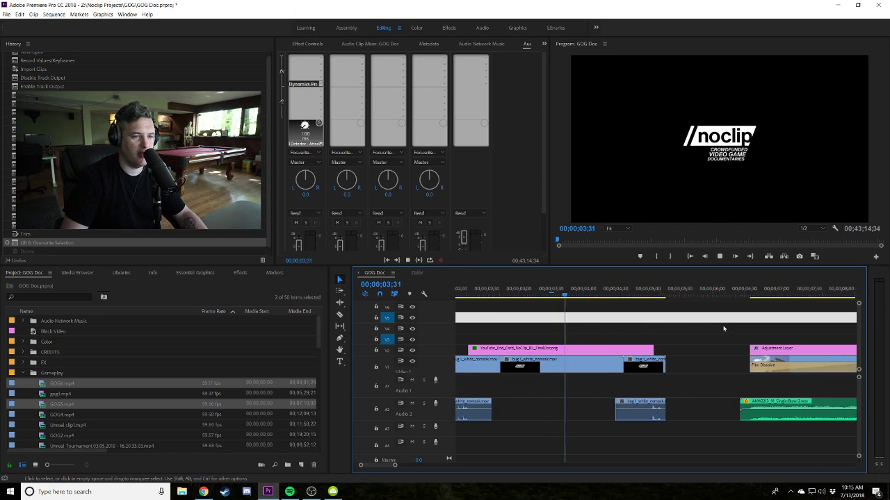
key("space")
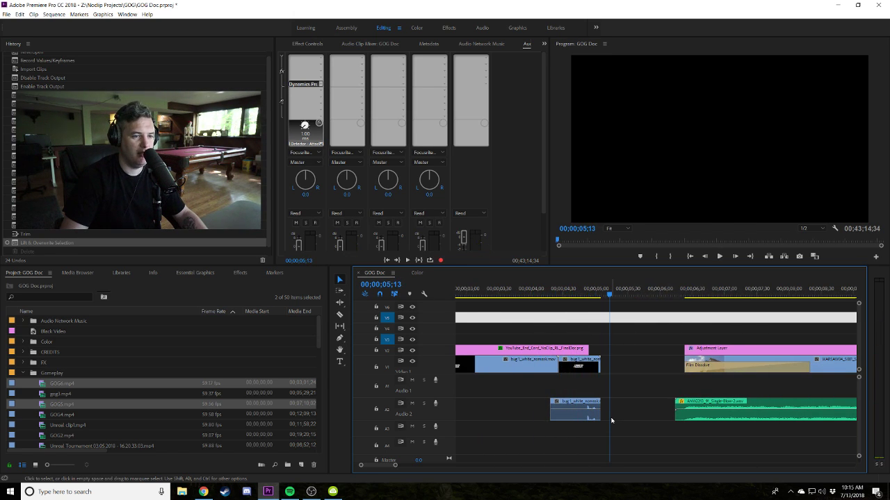
key("backslash")
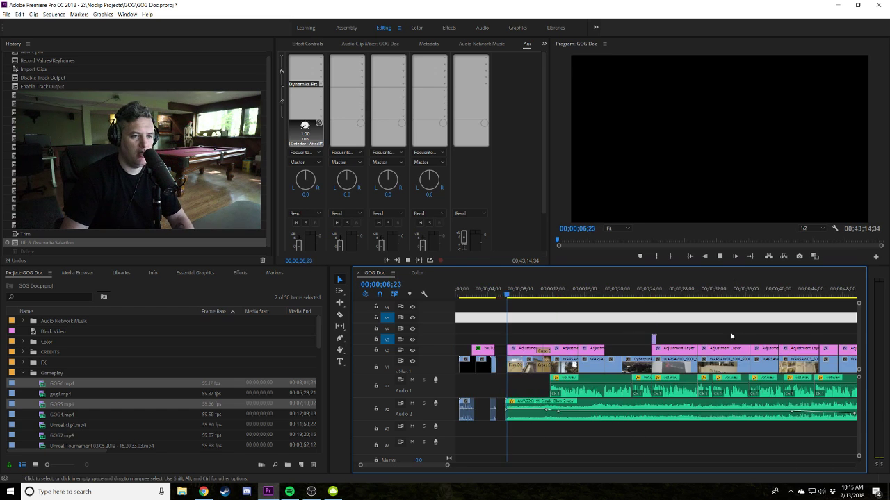
key("space")
key("Delete")
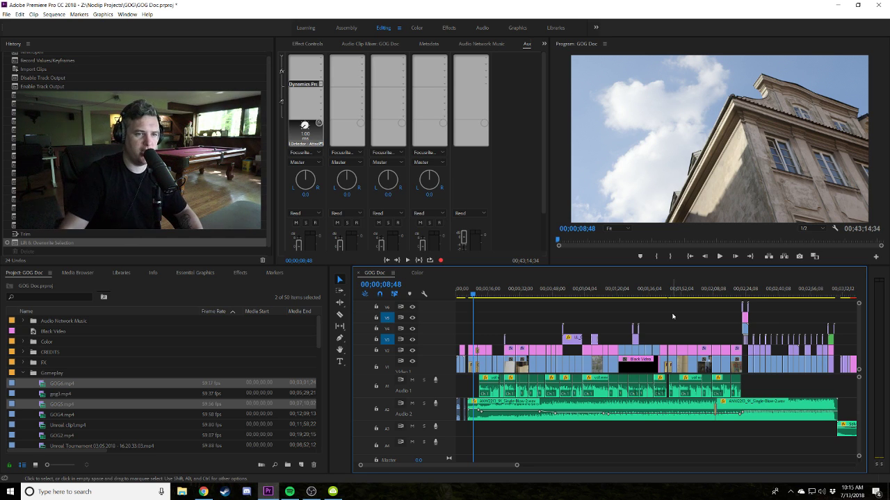
key("space")
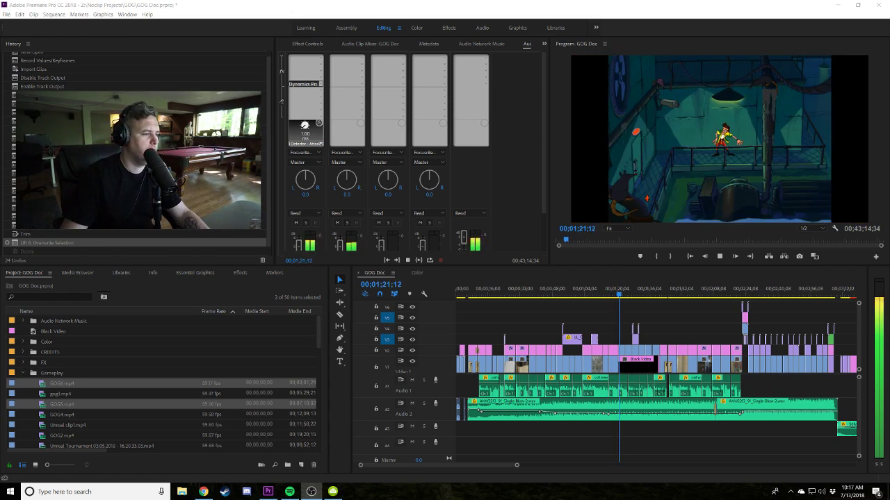
Search 'note' from the taskbar and launch Notepad.
left_click(63, 490)
type("note")
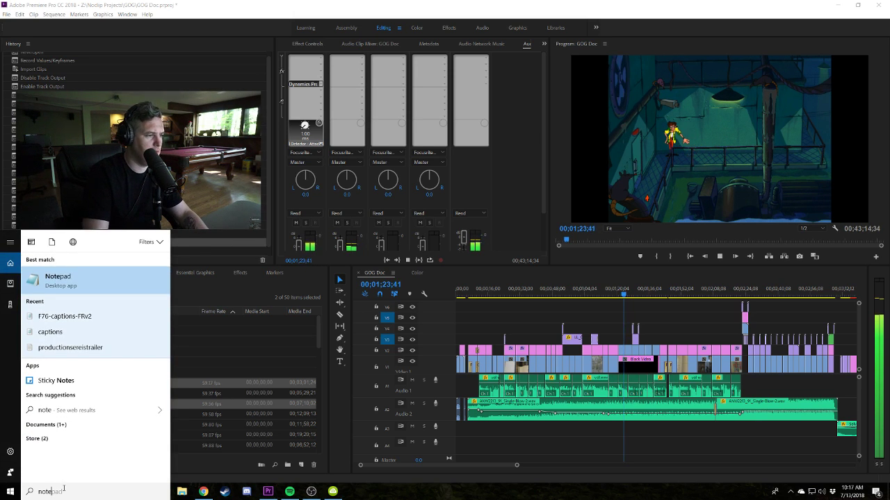
key("Return")
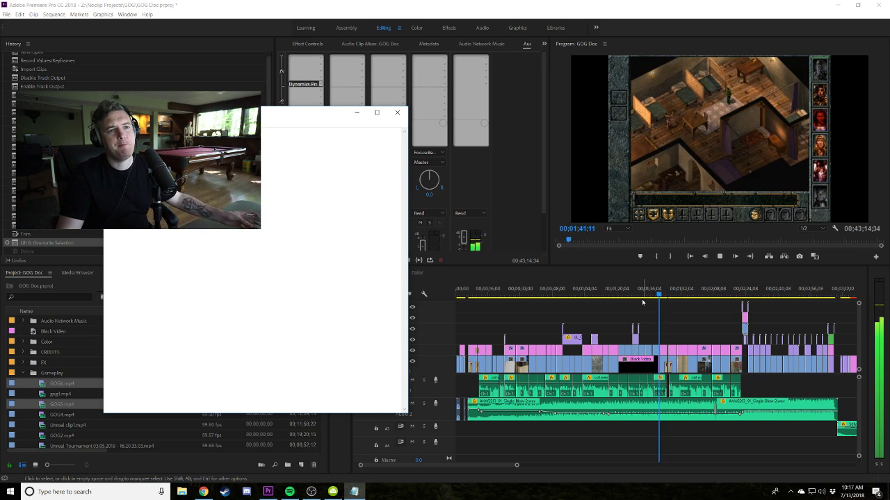
scroll(673, 342, "right", 1)
Let GOG Doc play past 'THE STORY OF GOG' title card, then stop it around 00;03;09.
scroll(673, 341, "right", 1)
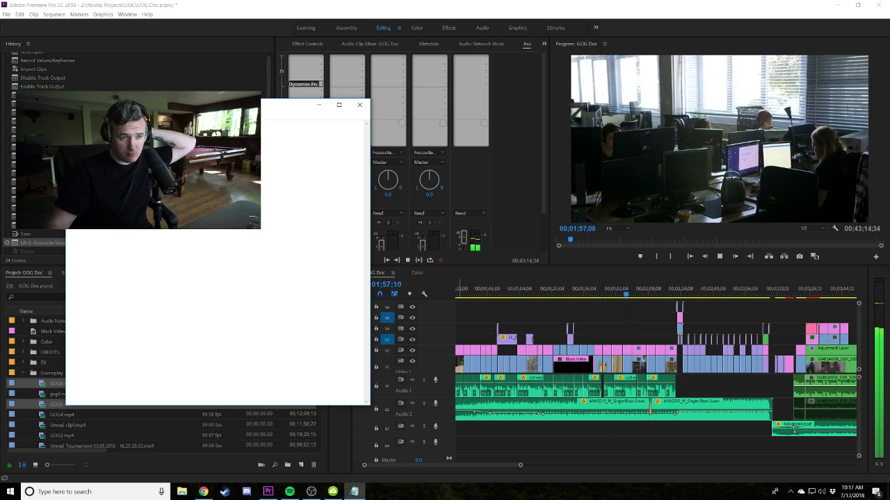
scroll(572, 340, "down", 2)
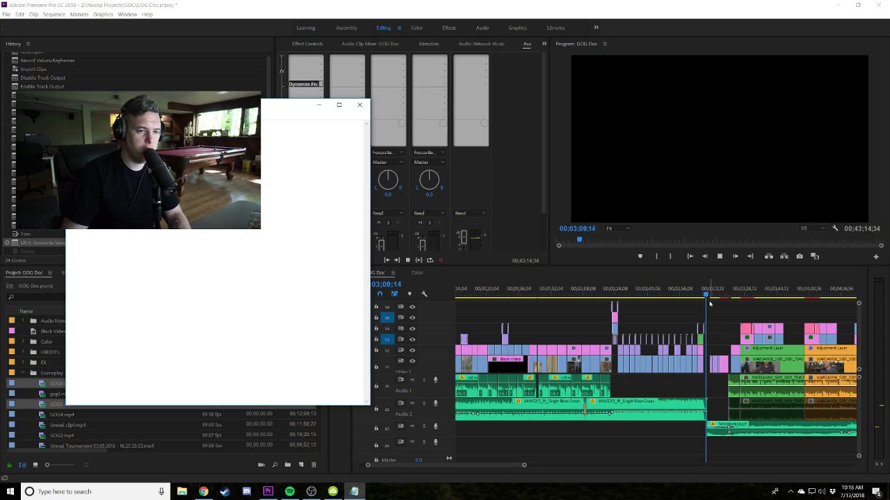
left_click(707, 296)
Open the GOG Doc_Sub_01 nested sequence, scrub inside it, and close it.
scroll(709, 295, "down", 5)
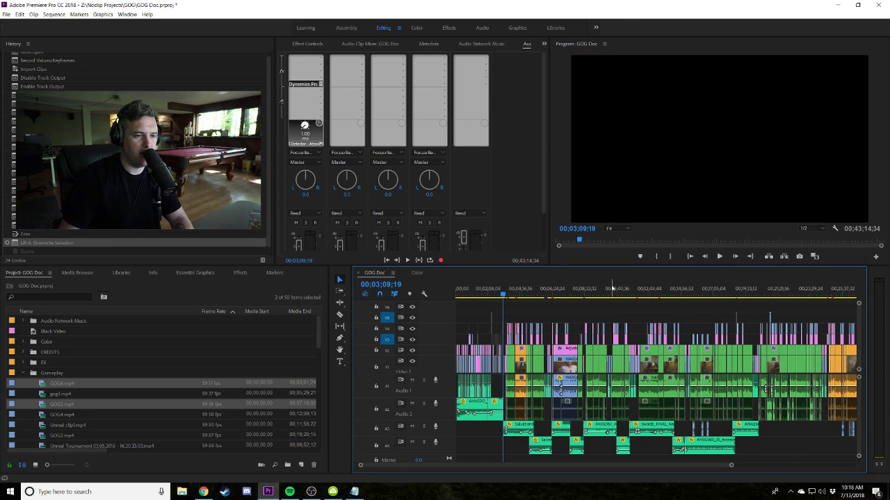
scroll(726, 286, "up", 6)
scroll(726, 286, "up", 4)
left_click_drag(727, 288, 571, 330)
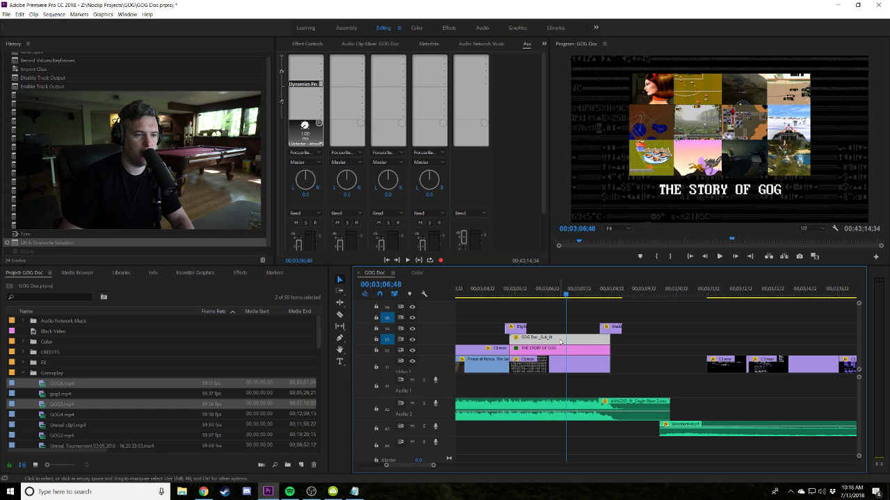
double_click(559, 341)
left_click_drag(481, 299, 464, 282)
left_click(443, 273)
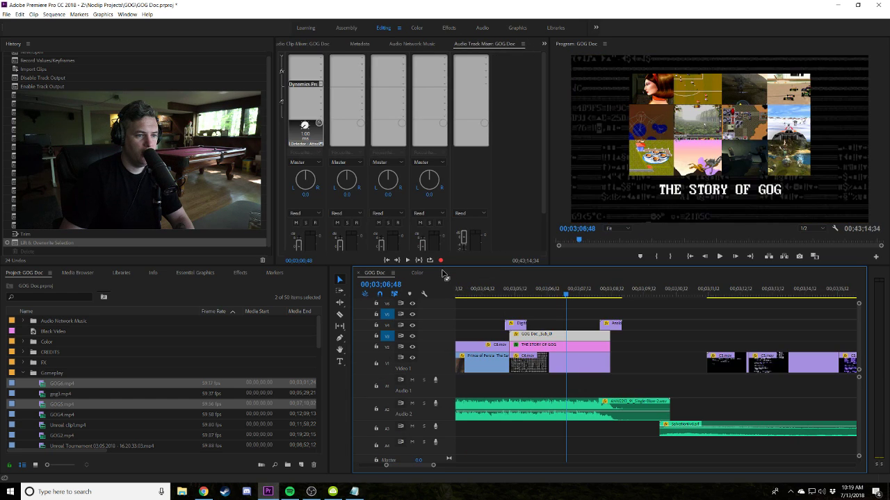
Park the GOG Doc playhead at 00;03;07;21, zoom out, and bring Notepad to the front.
left_click(586, 294)
key("minus")
key("minus")
key("minus")
key("minus")
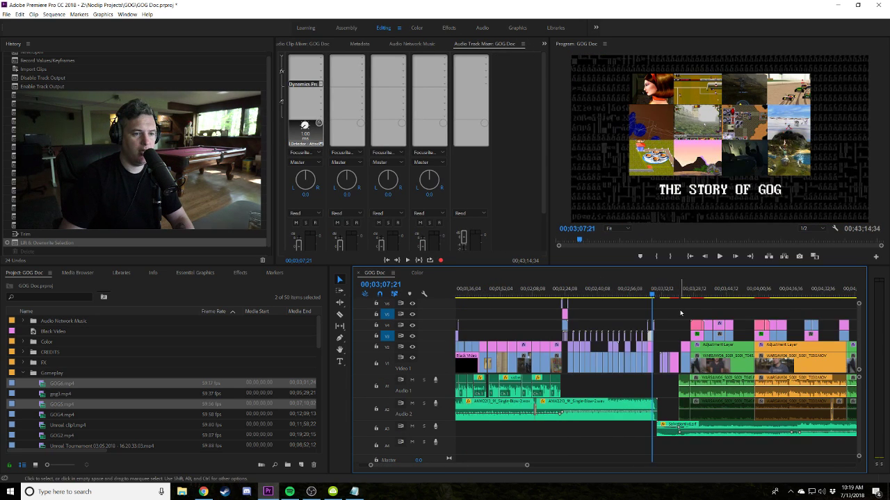
left_click(359, 492)
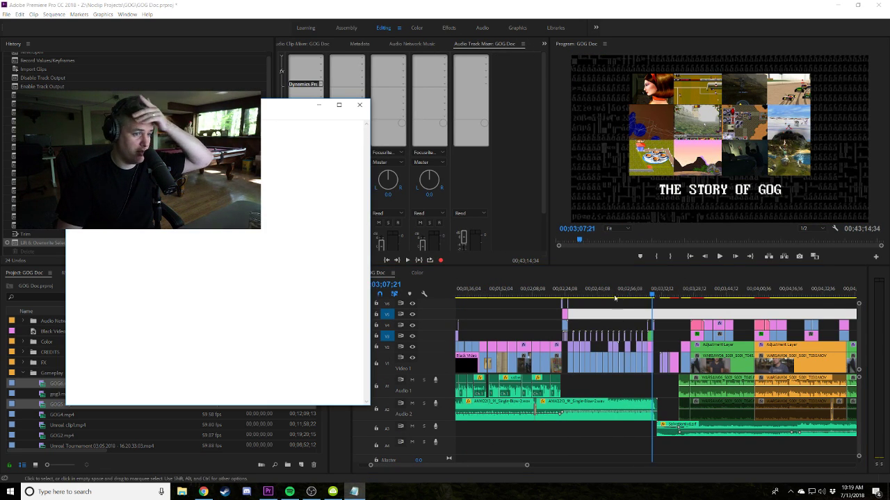
Zoom into the first 24 seconds and play the opening shots, stopping at 00;00;14;45.
key("minus")
key("minus")
left_click_drag(547, 295, 461, 295)
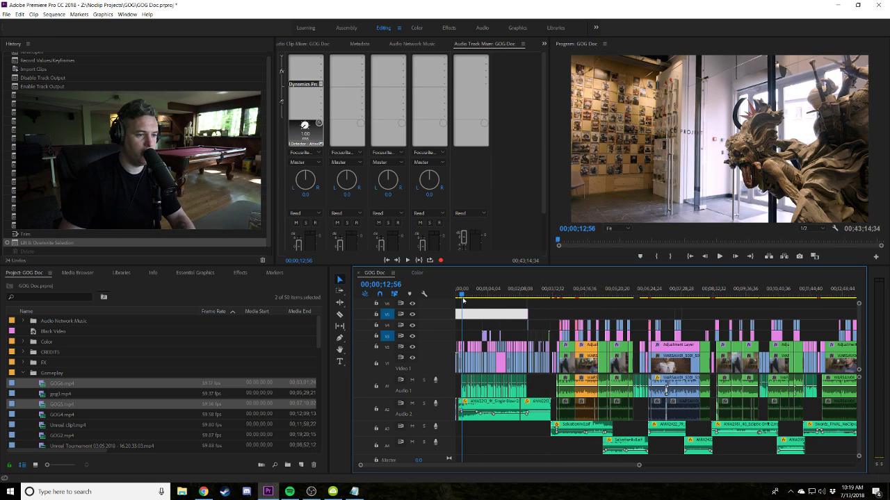
key("equal")
key("equal")
key("equal")
left_click(584, 291)
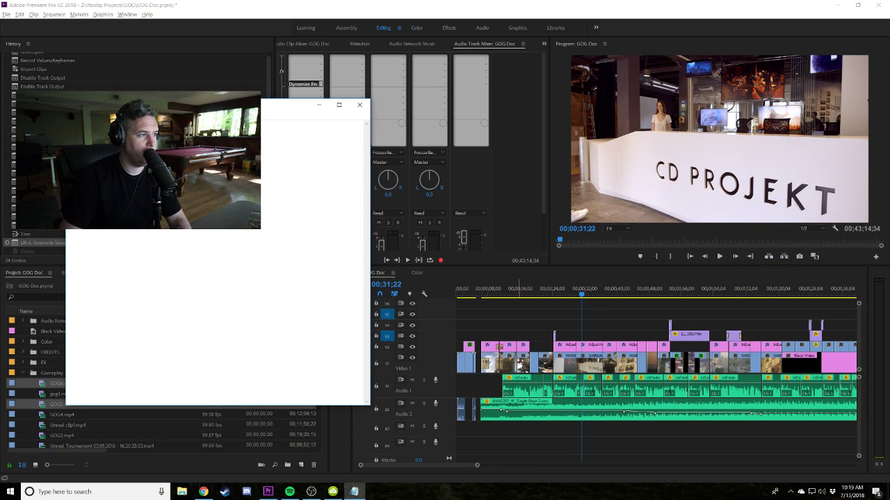
key("j")
key("j")
key("j")
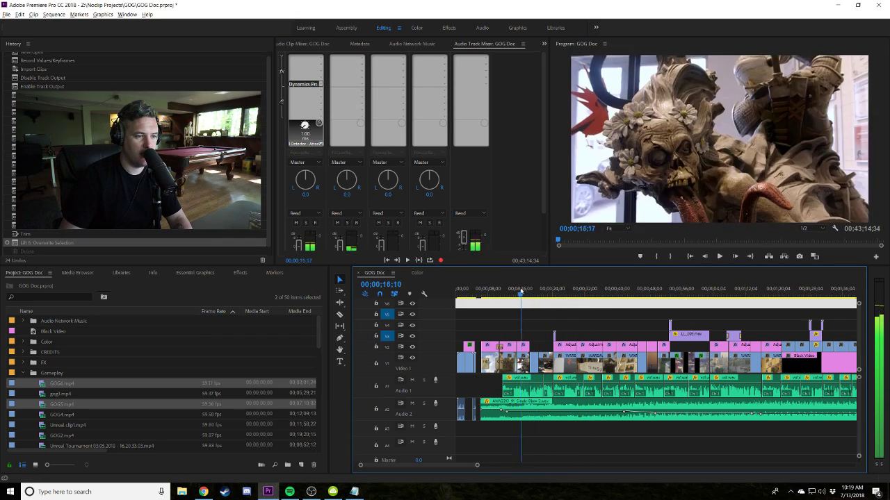
key("equal")
key("equal")
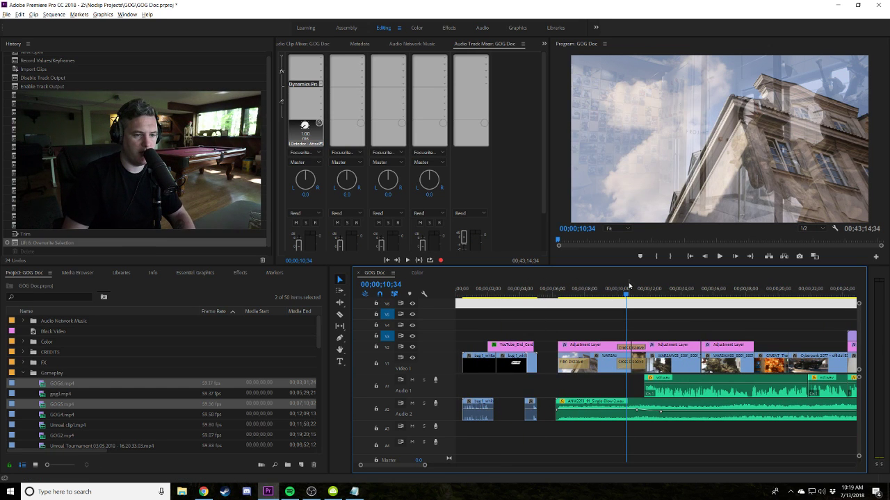
left_click(551, 288)
key("space")
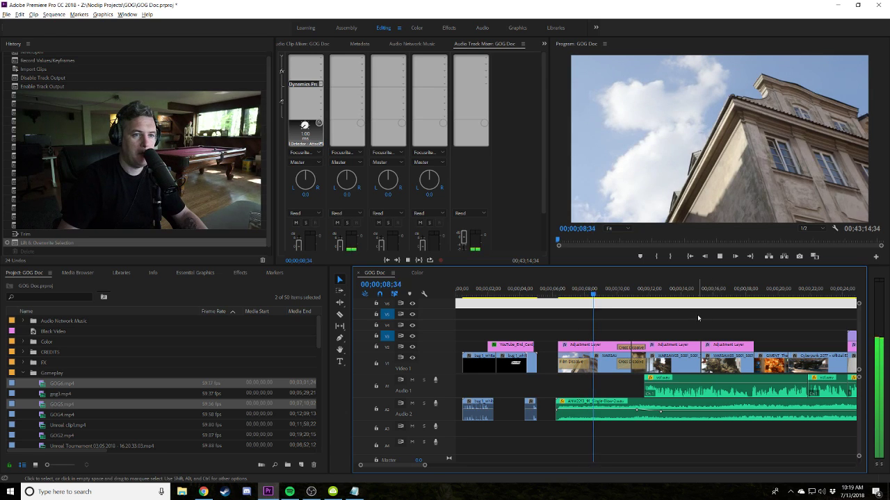
key("space")
key("space")
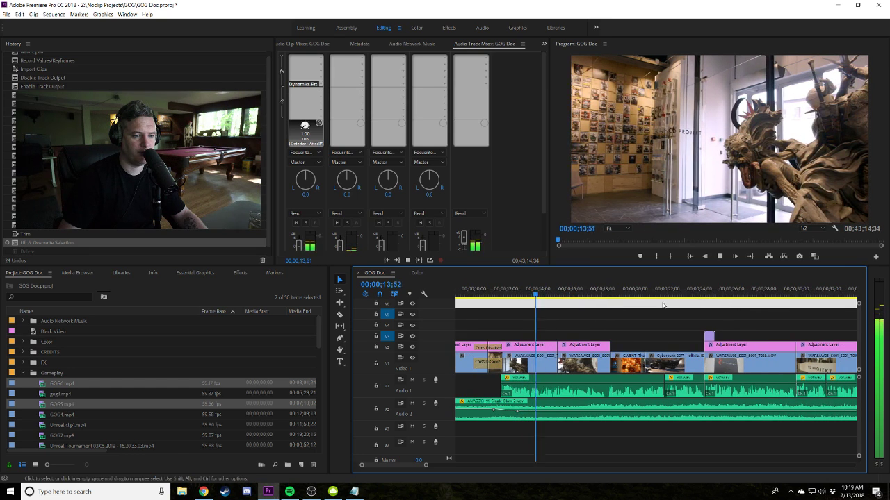
key("space")
Play from about 24 seconds, return to the car shot, and jump to 29;45.
left_click_drag(555, 288, 705, 302)
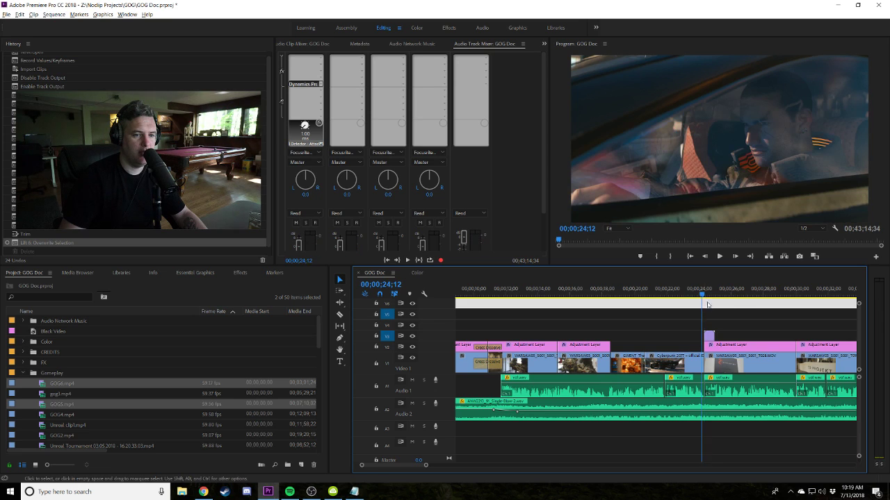
scroll(625, 299, "down", 5)
key("space")
key("space")
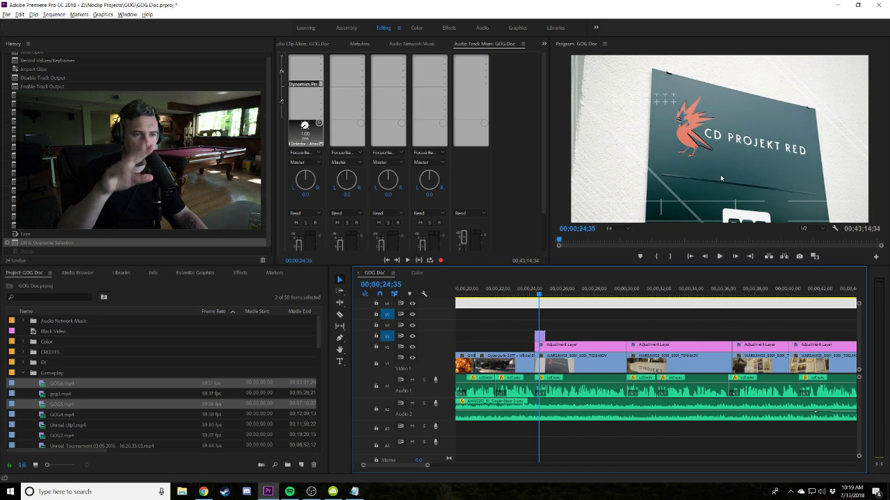
key("space")
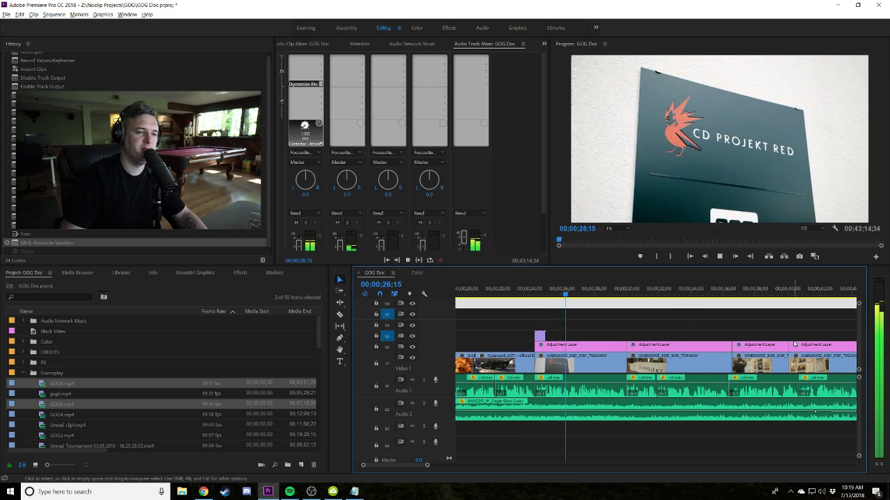
key("Up")
key("Up")
scroll(556, 306, "up", 4)
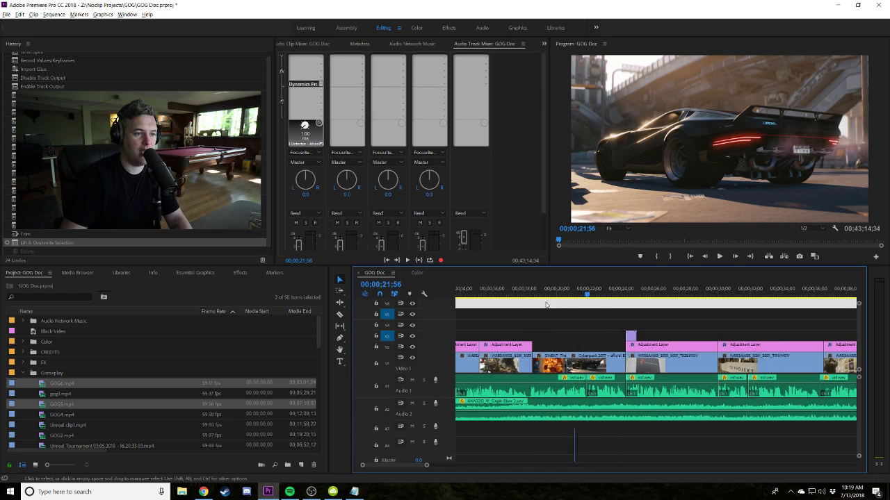
left_click_drag(556, 295, 696, 295)
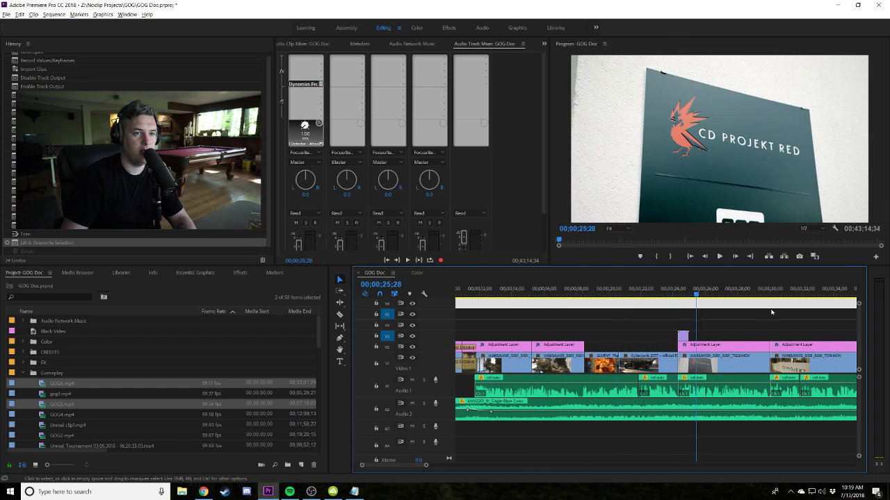
scroll(629, 303, "down", 3)
scroll(630, 303, "down", 2)
left_click(596, 293)
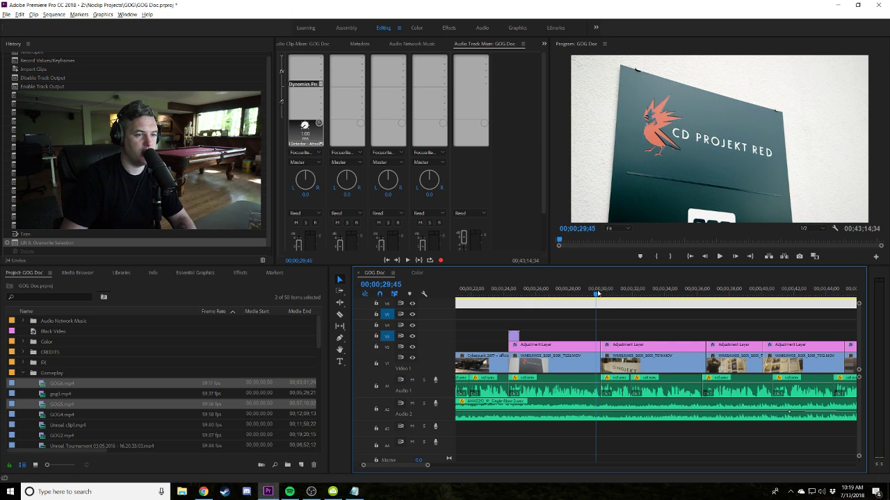
scroll(596, 296, "up", 3)
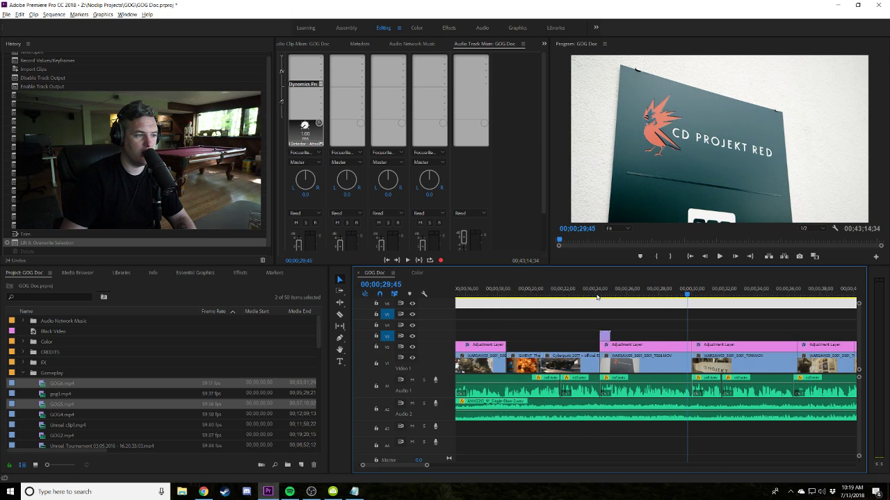
From 14;48, zoom out and play on, pausing at 25;56 and 29;06, then zoom in.
key("alt+Tab")
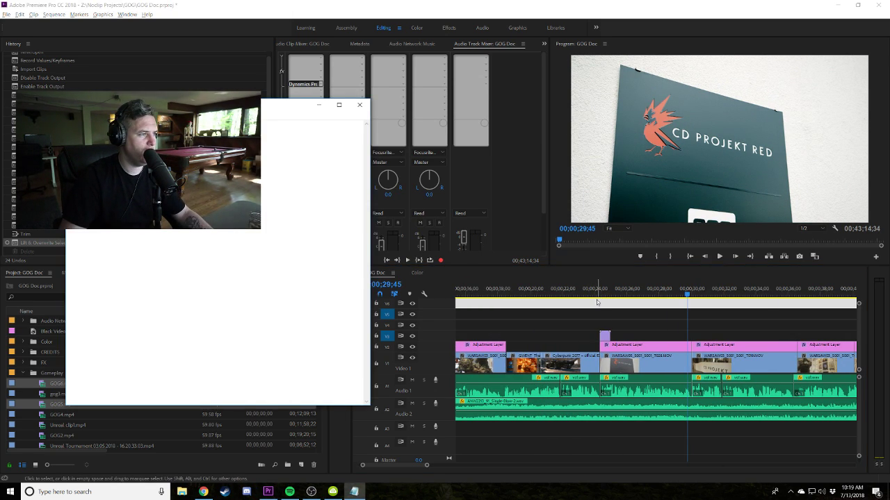
scroll(596, 303, "up", 5)
left_click(602, 292)
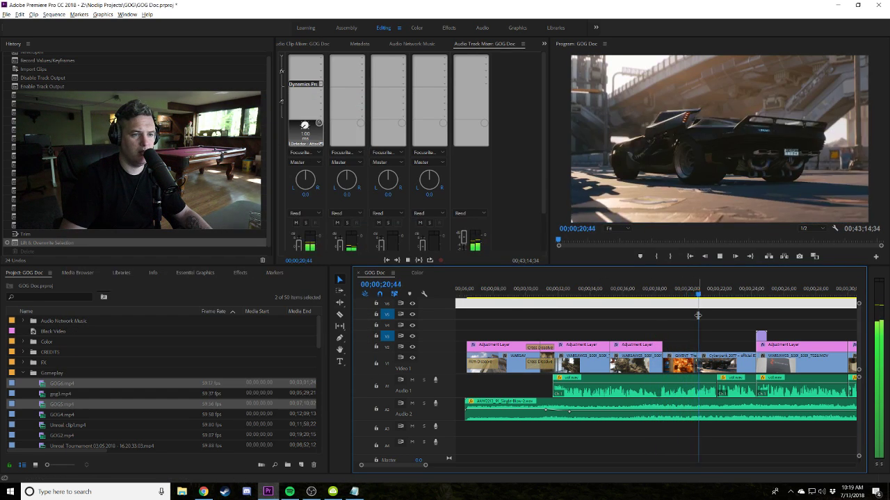
key("minus")
key("minus")
key("minus")
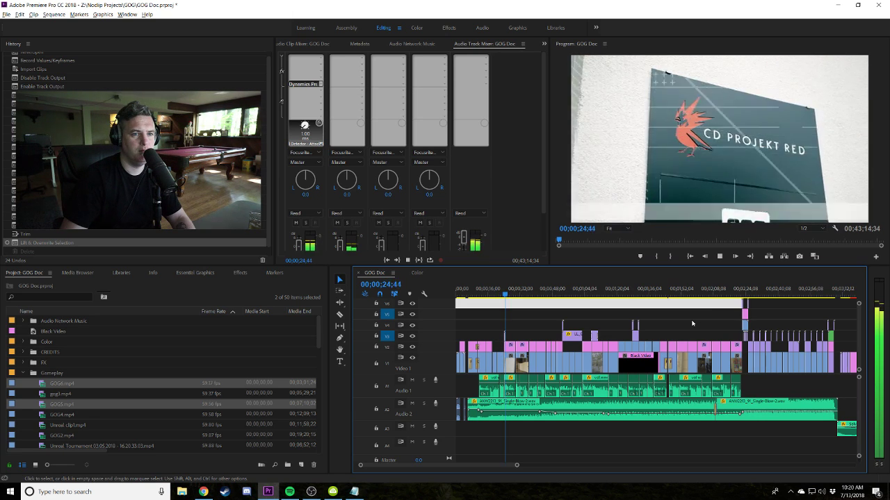
key("space")
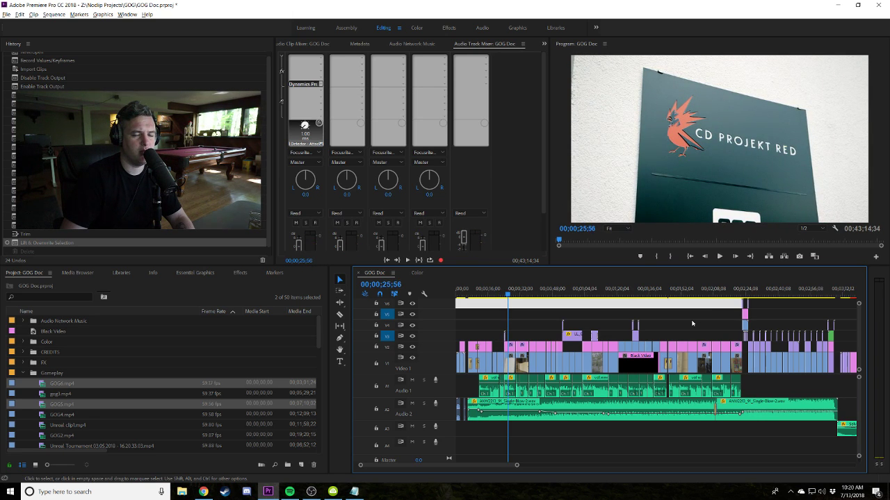
key("space")
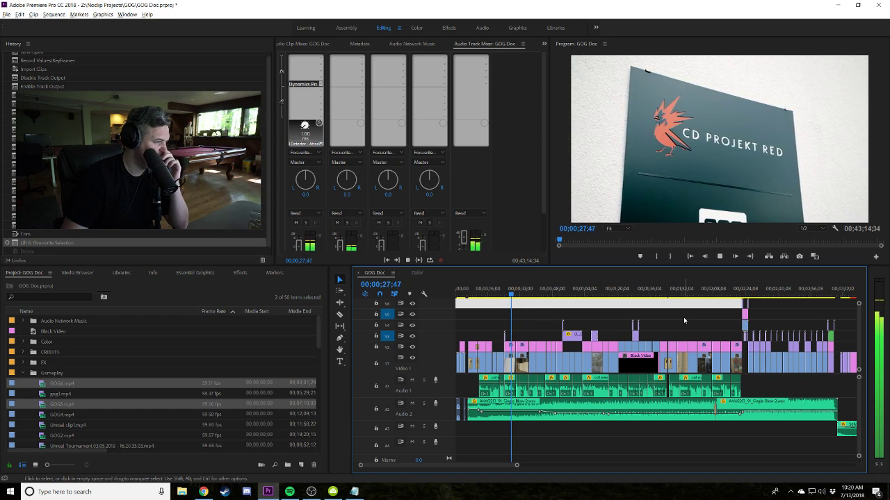
key("space")
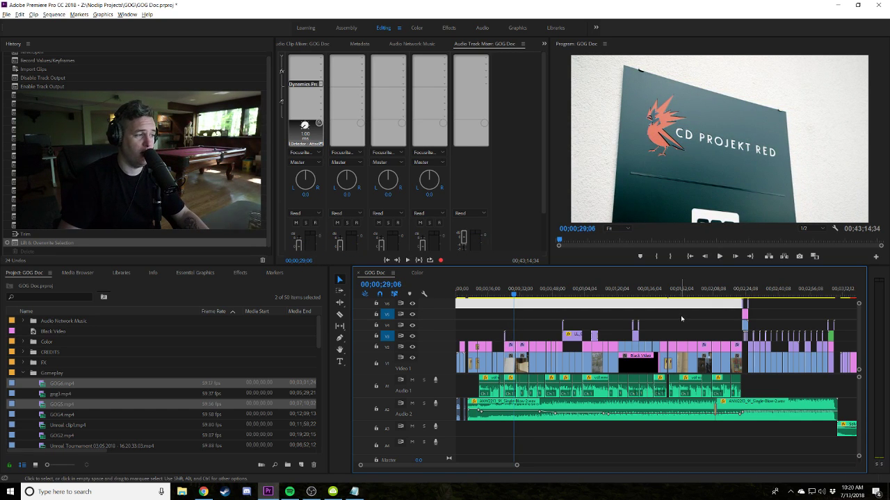
key("space")
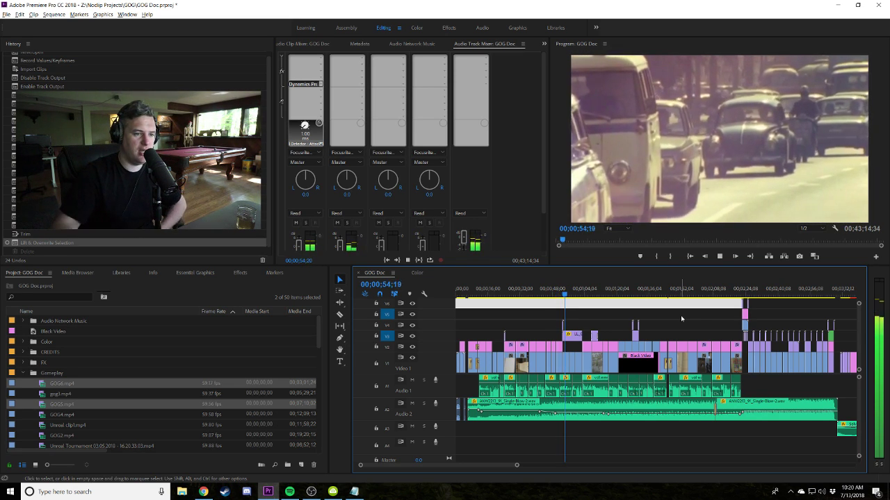
key("equal")
scroll(623, 310, "down", 3)
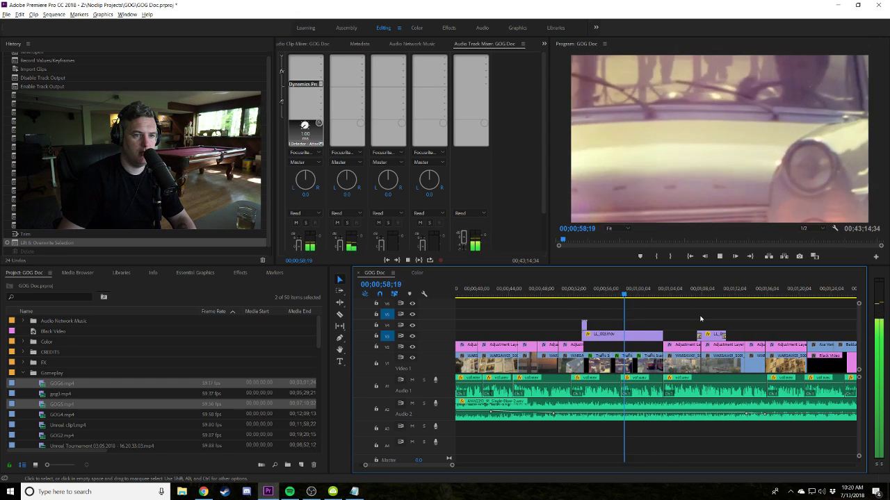
Switch off V3's video output, stop playback and zoom to around 17 seconds.
left_click(412, 337)
scroll(816, 322, "down", 2)
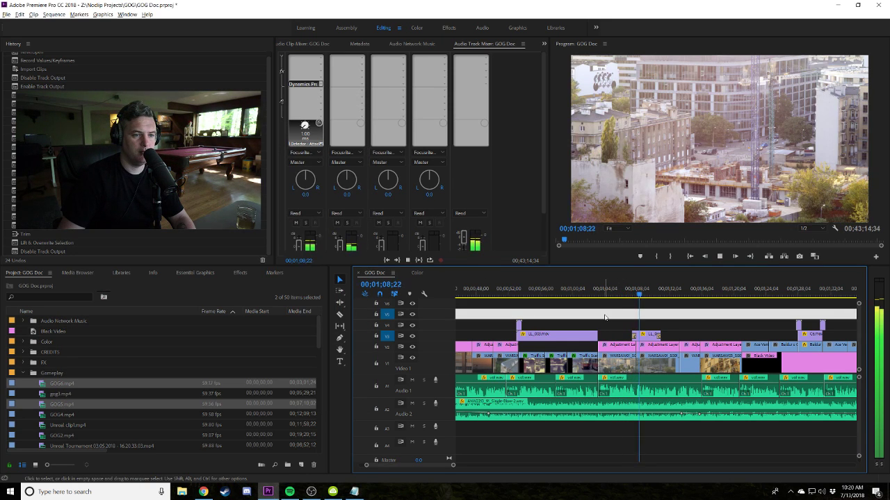
key("space")
key("minus")
key("minus")
left_click(490, 295)
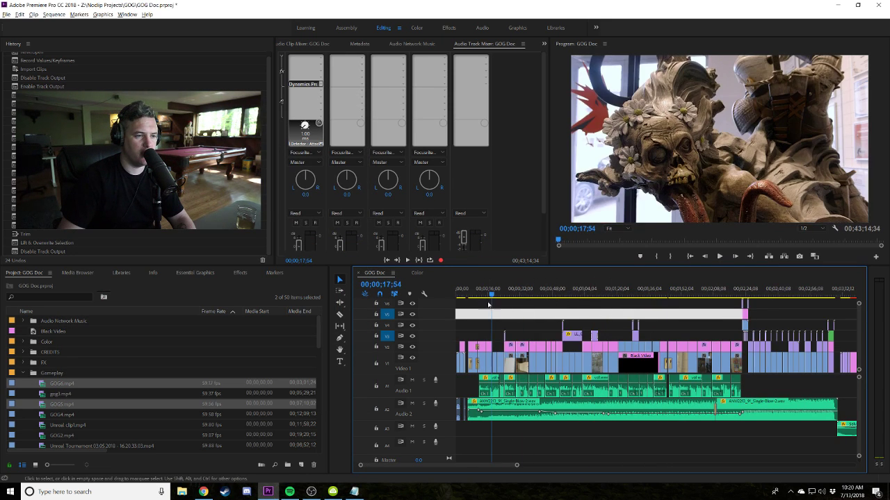
key("equal")
key("equal")
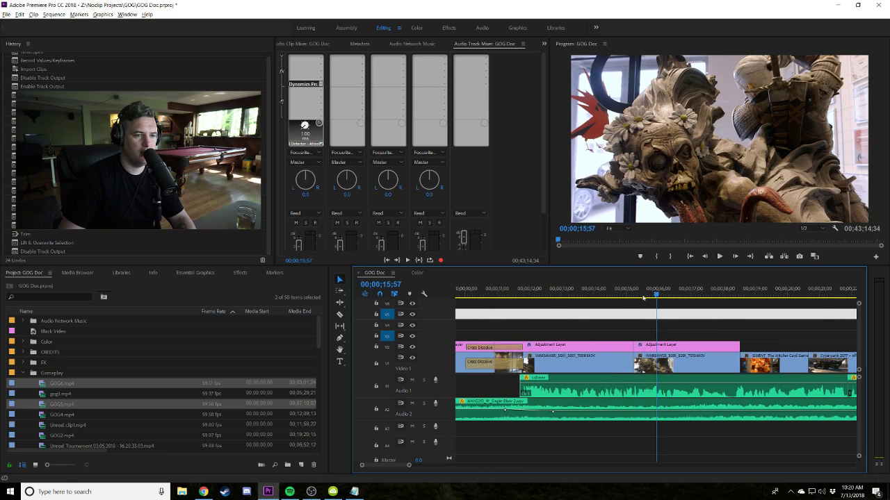
Park the playhead on the statue-to-card-game cut at 00;00;18;16 and expand the FX bin.
left_click(753, 292)
left_click(736, 293)
scroll(723, 293, "down", 3)
left_click(632, 293)
left_click(660, 292)
scroll(695, 313, "down", 2)
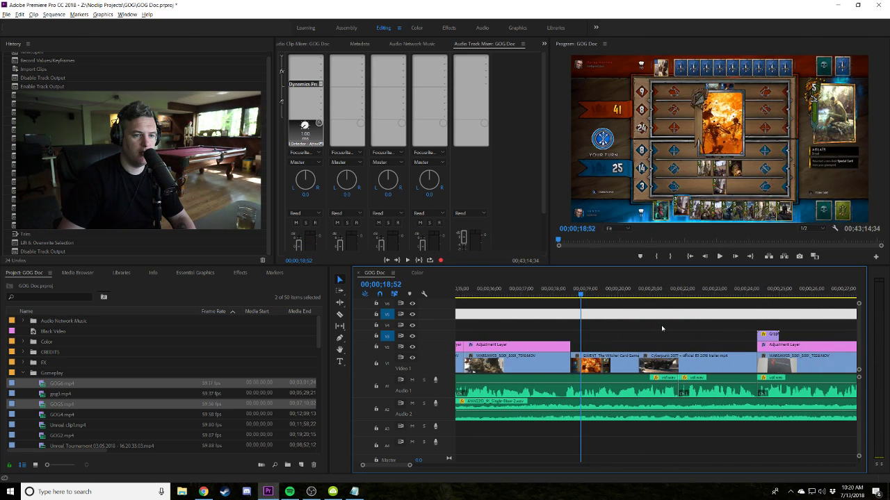
left_click_drag(577, 292, 561, 293)
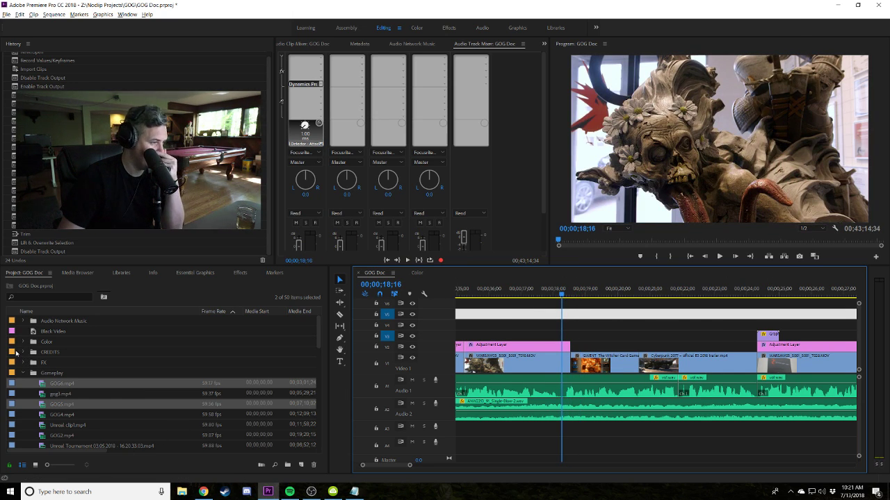
left_click(23, 363)
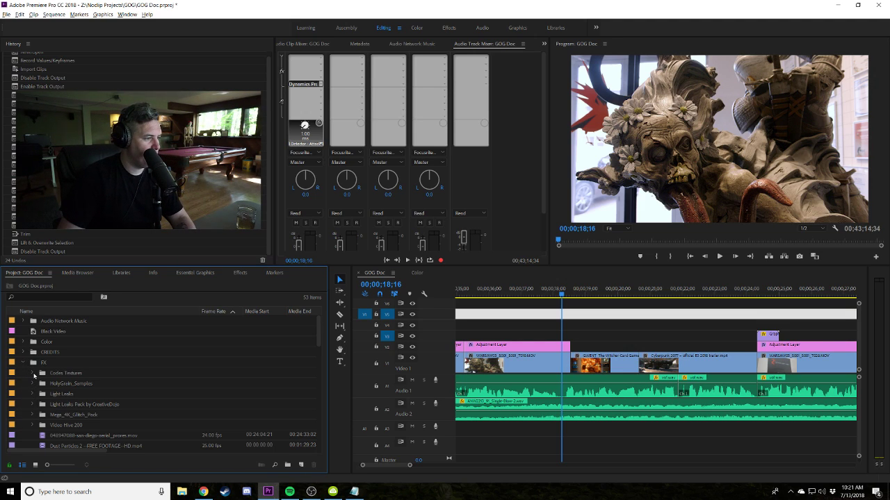
Place Analogue Glitch 09.mov from Mega_4K_Glitch_Pack on V3 at the cut and preview it.
left_click(32, 415)
left_click(42, 424)
scroll(55, 410, "down", 4)
left_click(66, 394)
left_click_drag(67, 405, 571, 336)
key("space")
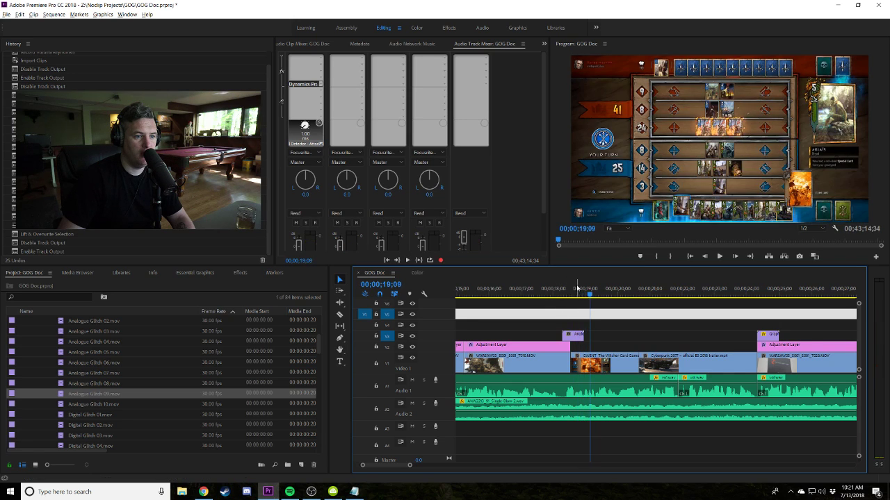
key("Up")
left_click(568, 295)
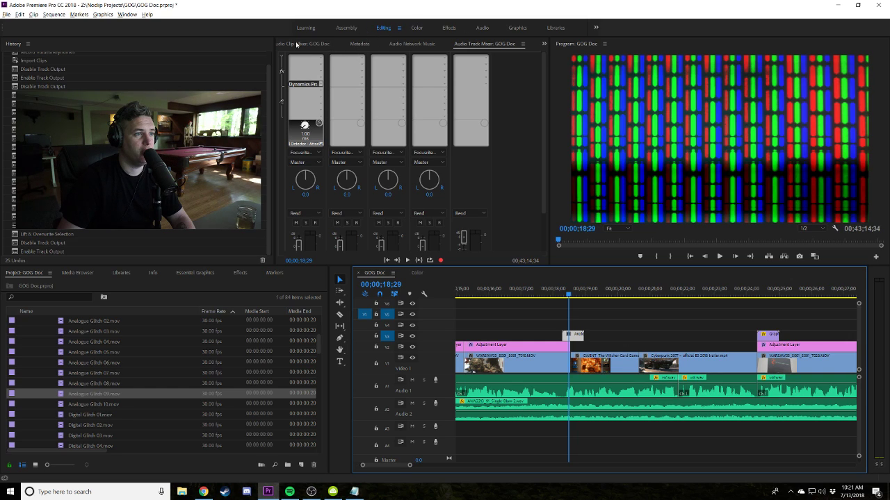
Switch the grouped panel frame to show the Audio Clip Mixer.
left_click(544, 43)
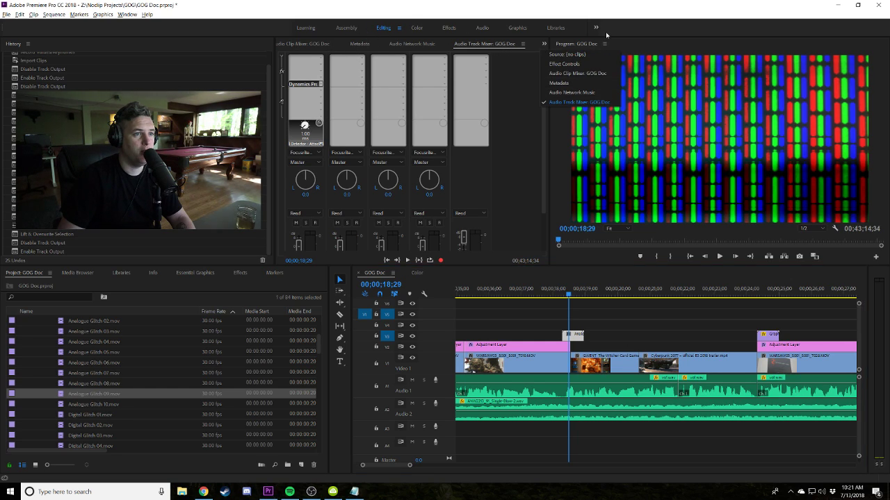
right_click(9, 27)
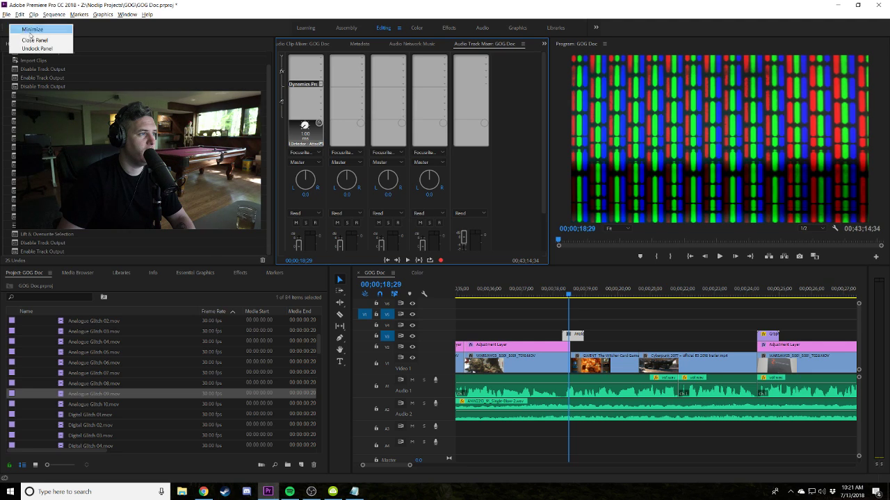
left_click(27, 31)
left_click(544, 25)
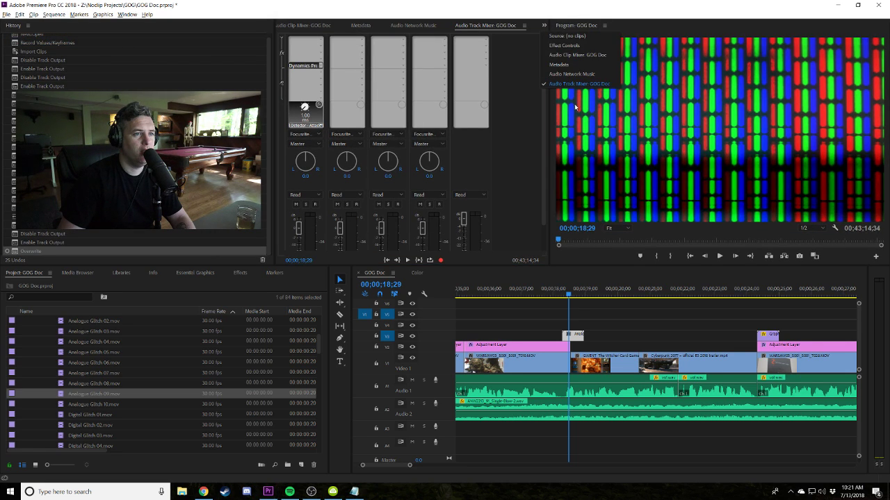
Set the analogue glitch clip's blend mode to Screen and preview it over the cut.
scroll(306, 26, "up", 4)
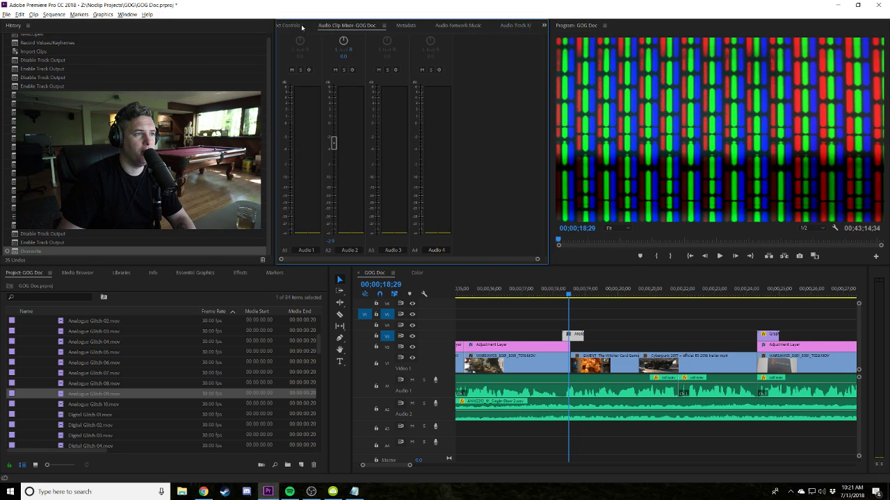
left_click(392, 161)
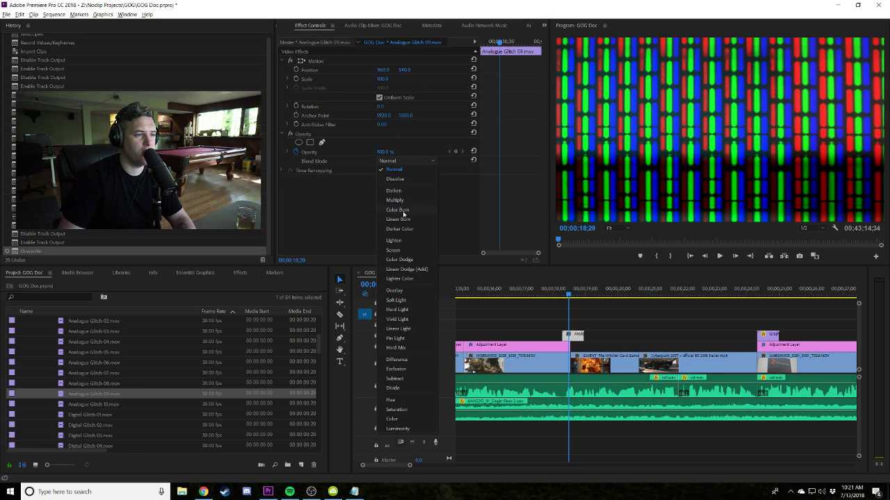
left_click(394, 250)
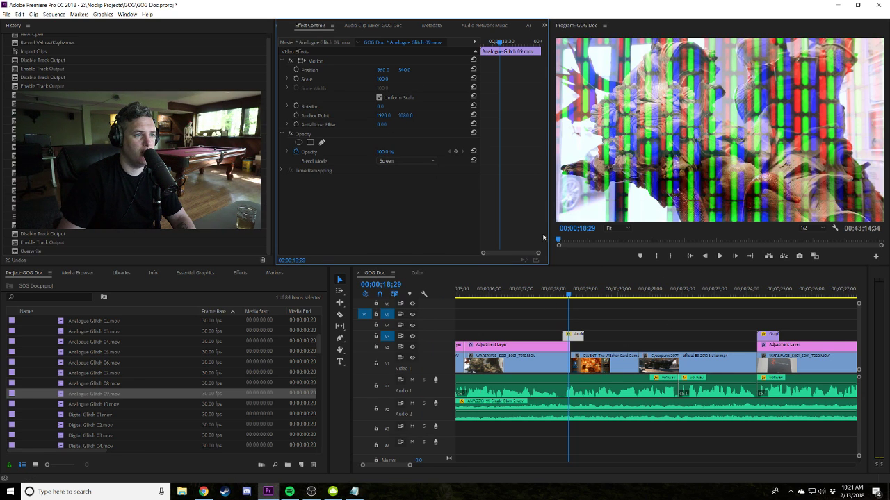
left_click(551, 295)
key("space")
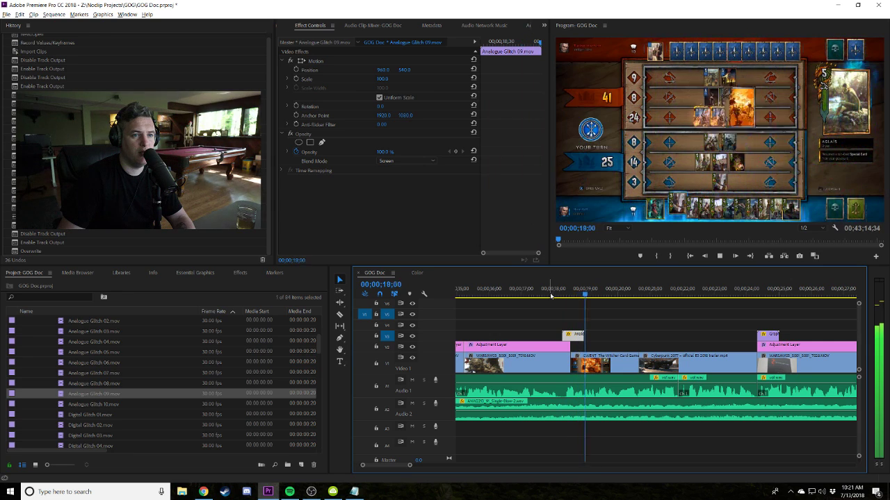
left_click(548, 295)
key("space")
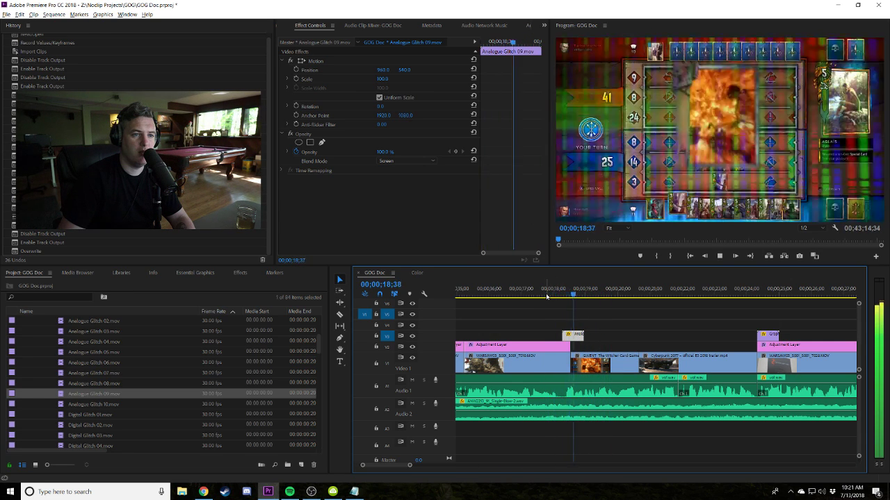
key("Up")
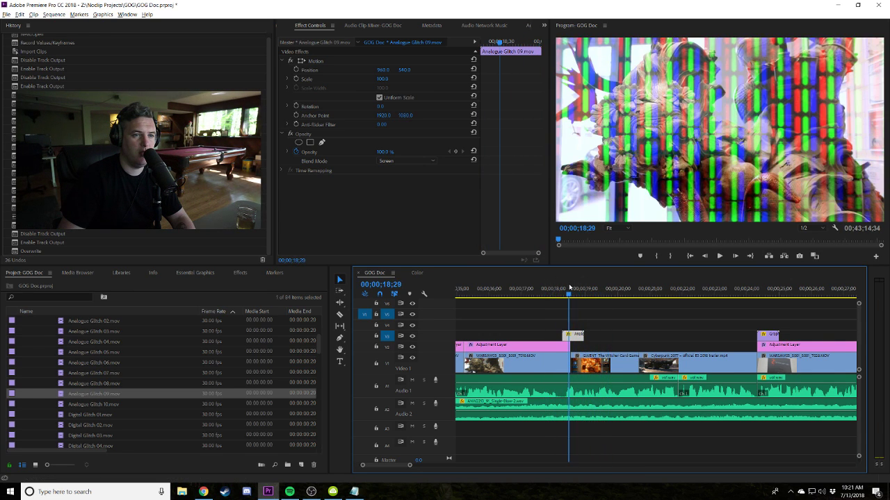
Try Analogue Glitch 10 at the cut, deleting the extra glitch clip on V4.
left_click_drag(97, 404, 571, 334)
left_click(572, 324)
key("Delete")
left_click(574, 334)
left_click_drag(568, 294, 577, 294)
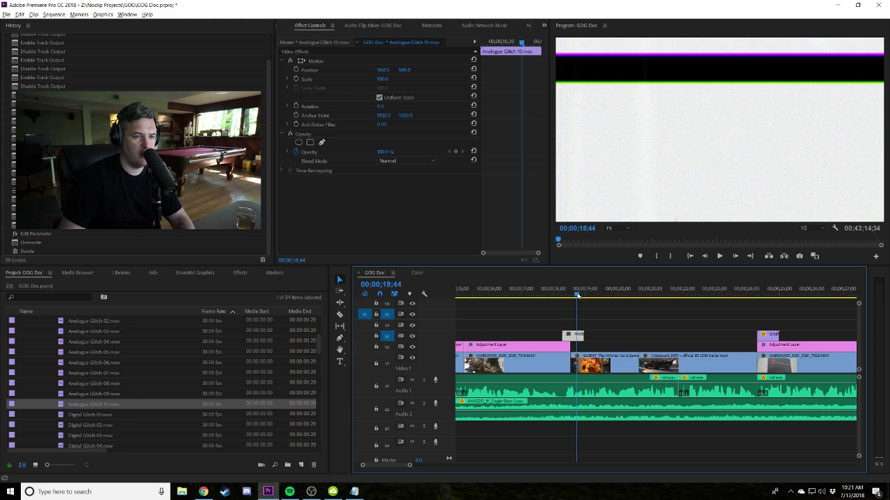
Try Digital Glitch 02, then place Digital Glitch 08 at the cut instead.
left_click(77, 427)
left_click_drag(538, 361, 578, 329)
key("shift+Left")
key("shift+Left")
key("shift+Left")
key("shift+Left")
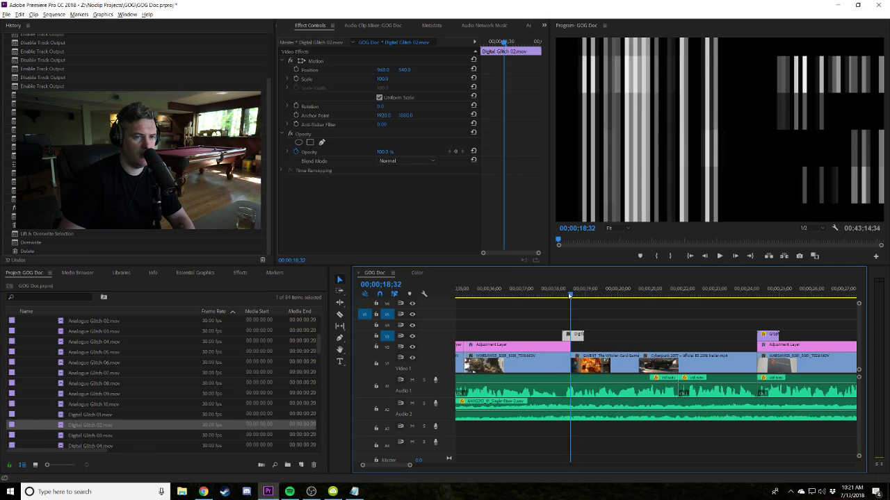
scroll(101, 415, "down", 3)
left_click_drag(101, 415, 575, 334)
key("ctrl+z")
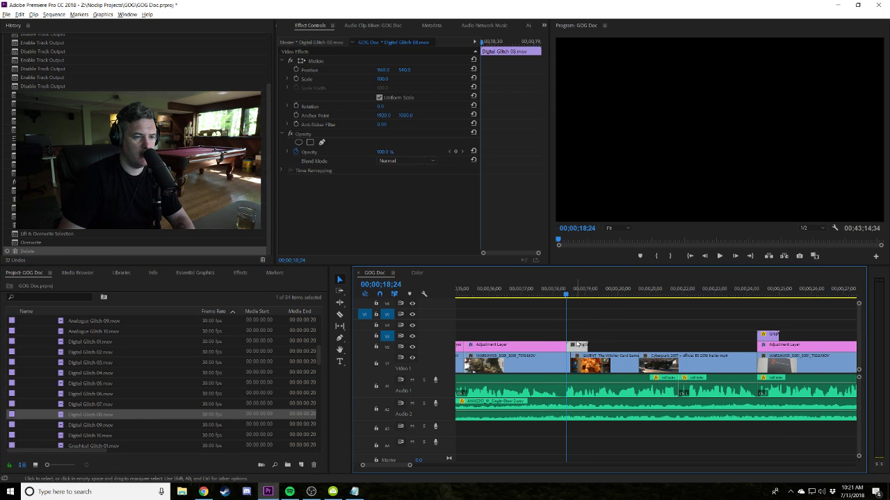
key("ctrl+z")
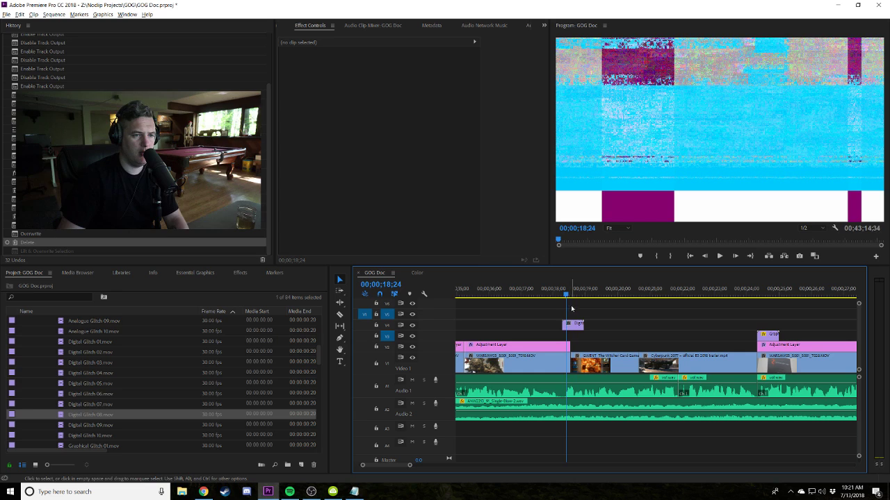
key("Down")
Set Digital Glitch 08's blend mode to Screen and preview the transition.
left_click(572, 324)
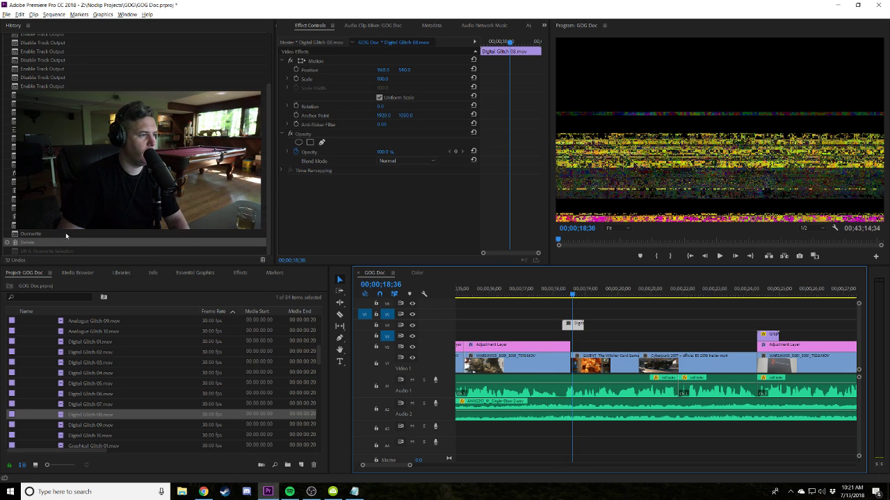
left_click(406, 162)
left_click(403, 251)
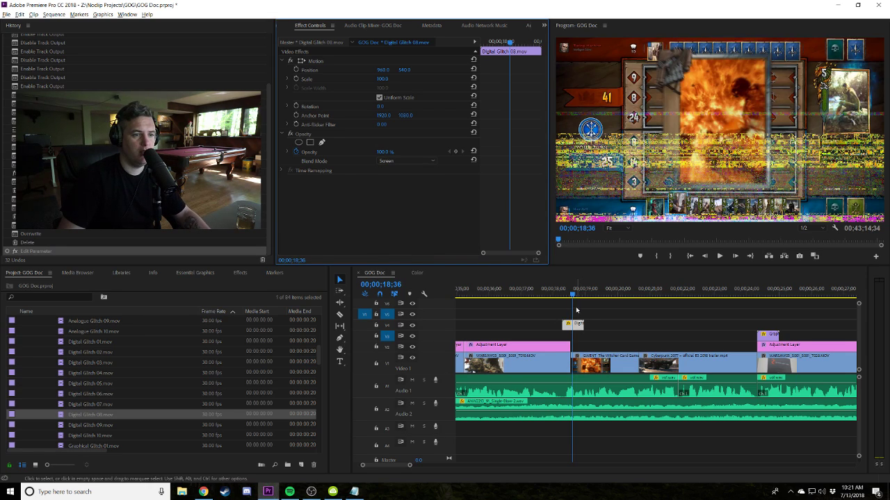
left_click(559, 295)
key("space")
key("space")
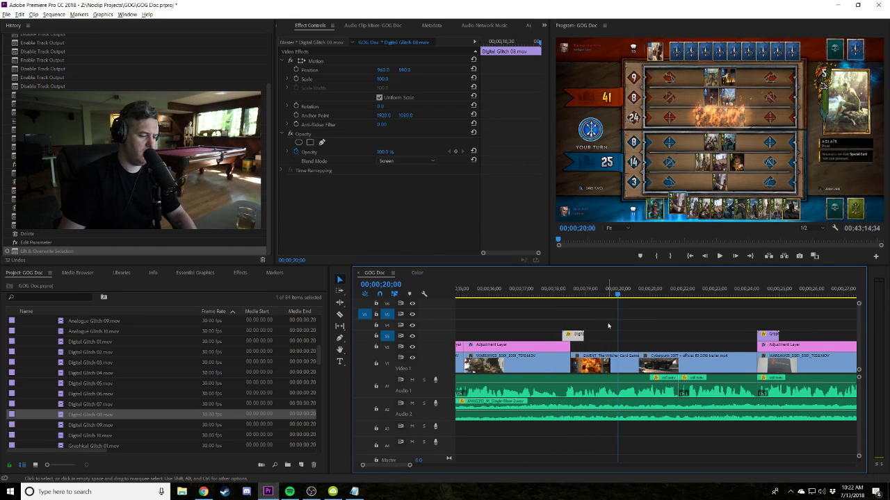
key("minus")
key("minus")
key("minus")
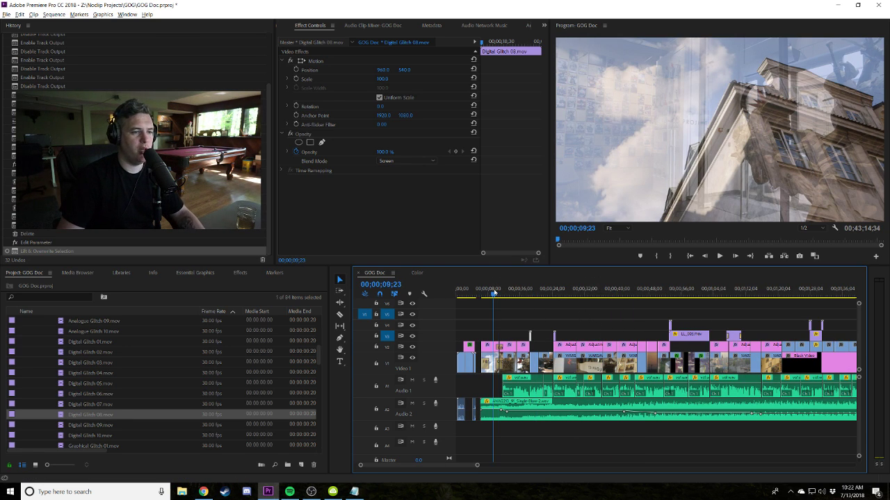
key("space")
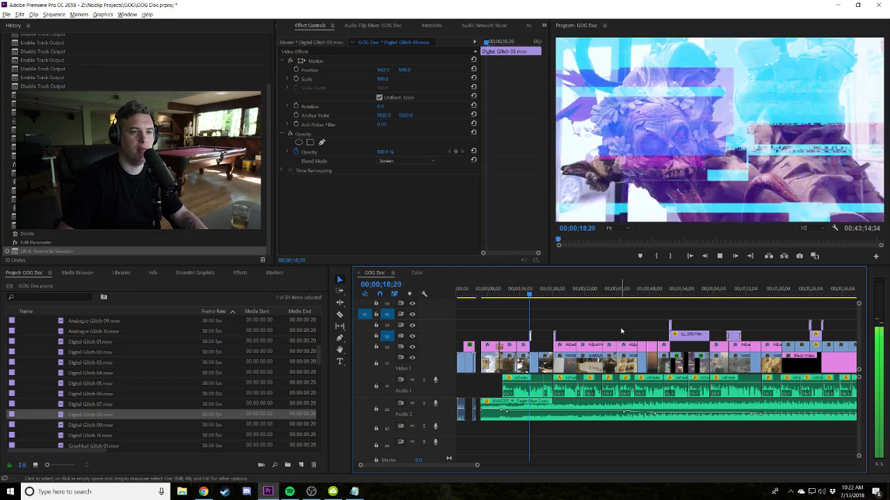
key("space")
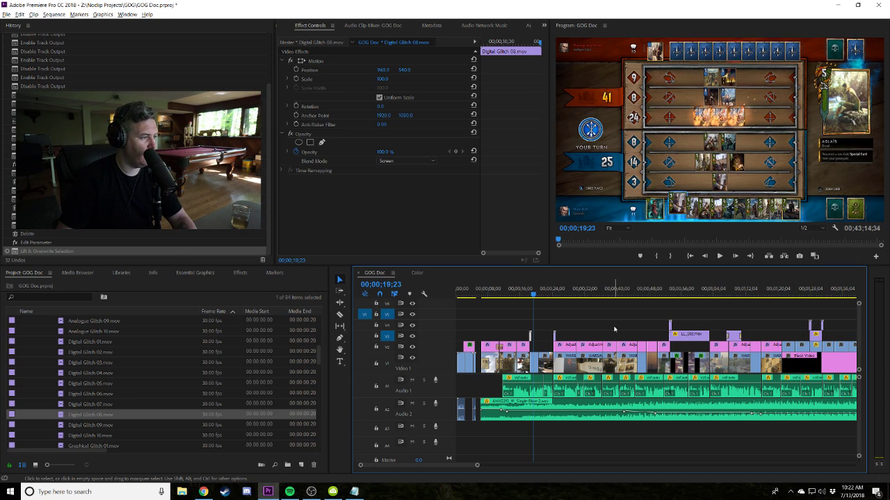
left_click(614, 329)
left_click(671, 289)
key("minus")
left_click(700, 288)
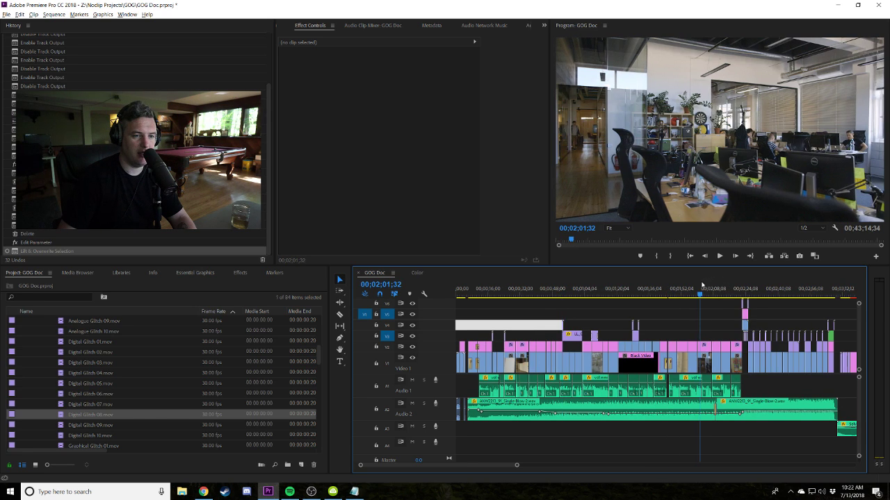
key("equal")
key("equal")
key("equal")
key("equal")
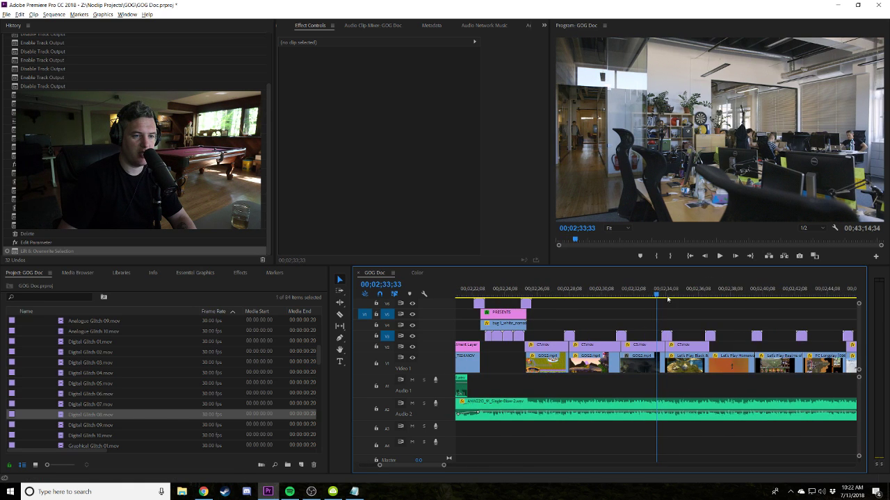
left_click_drag(645, 290, 644, 290)
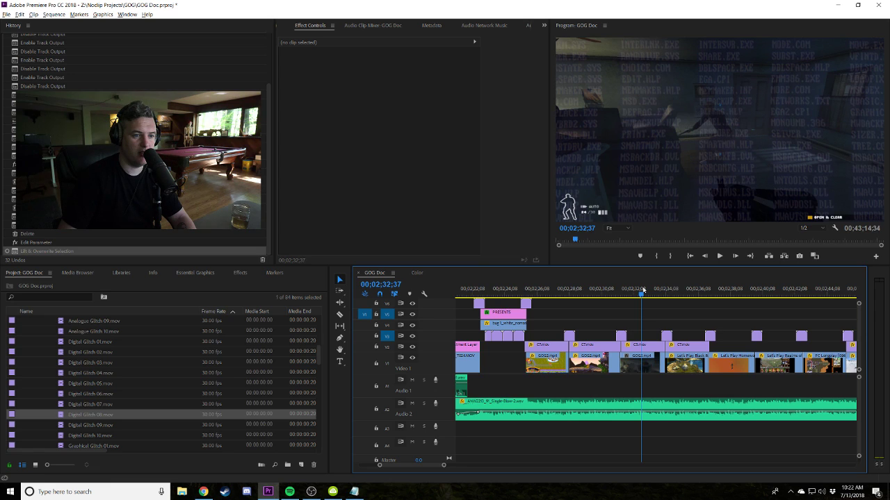
key("minus")
key("minus")
key("minus")
key("minus")
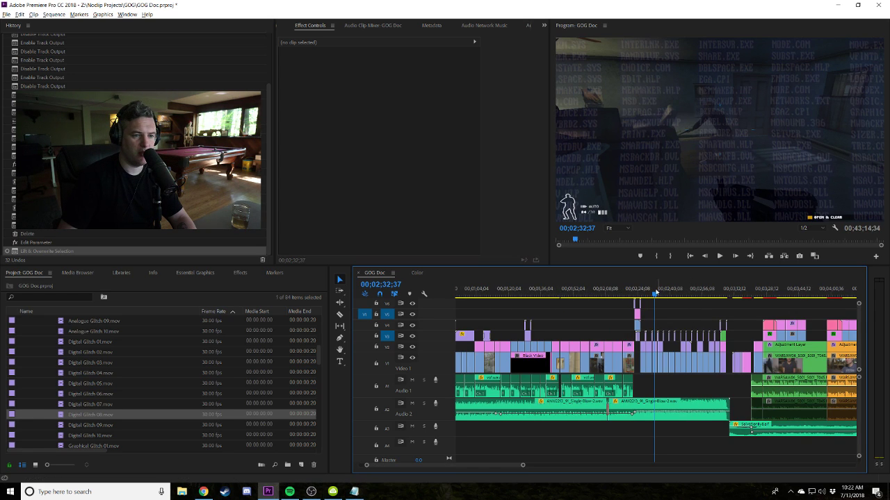
left_click(644, 294)
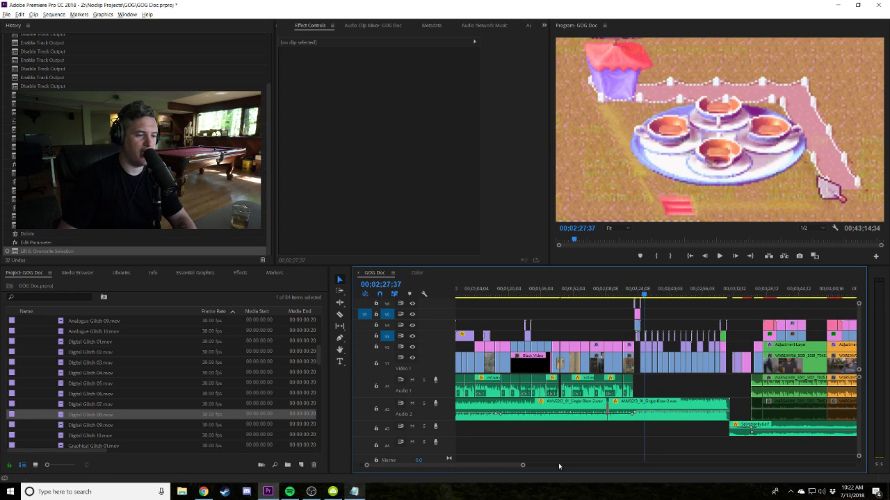
left_click(652, 295)
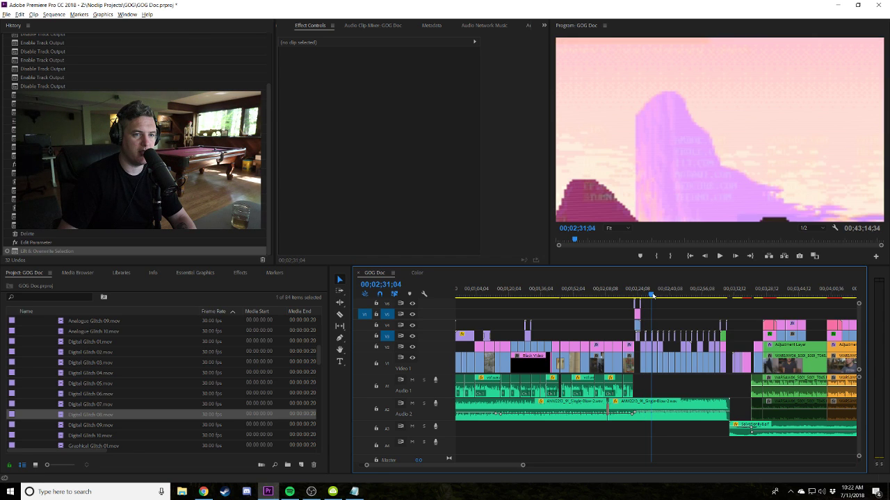
key("equal")
key("equal")
key("equal")
key("equal")
key("space")
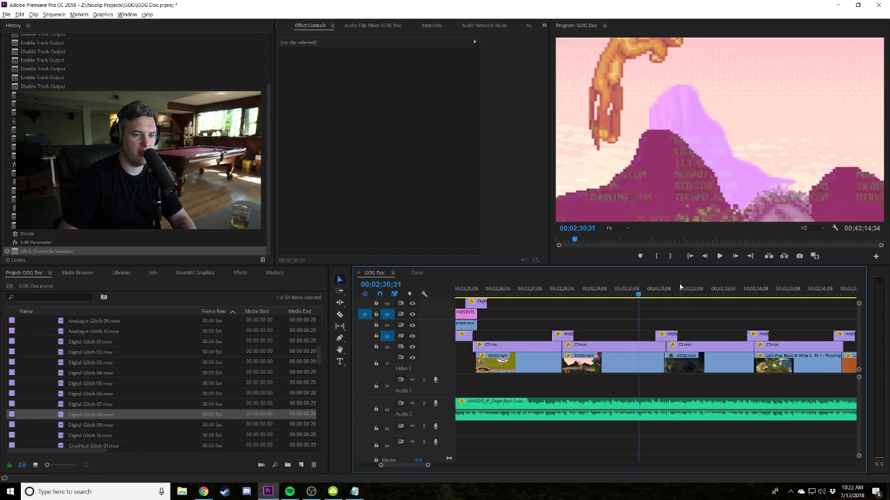
scroll(688, 293, "down", 2)
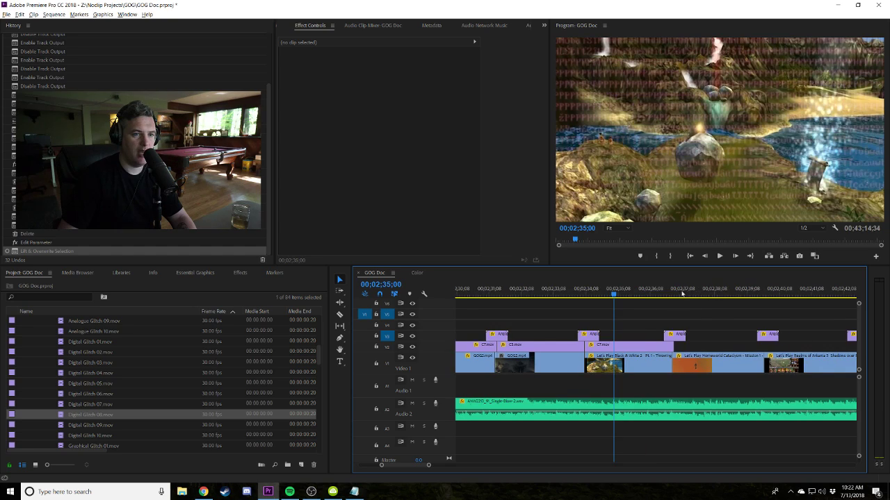
left_click(583, 291)
key("space")
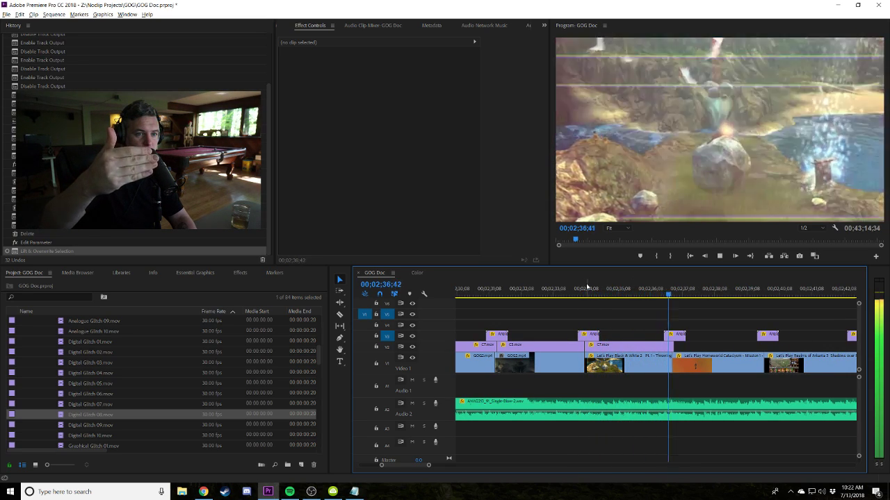
key("space")
key("minus")
mouse_move(674, 293)
left_mouse_down()
mouse_move(664, 294)
mouse_move(678, 294)
left_mouse_up()
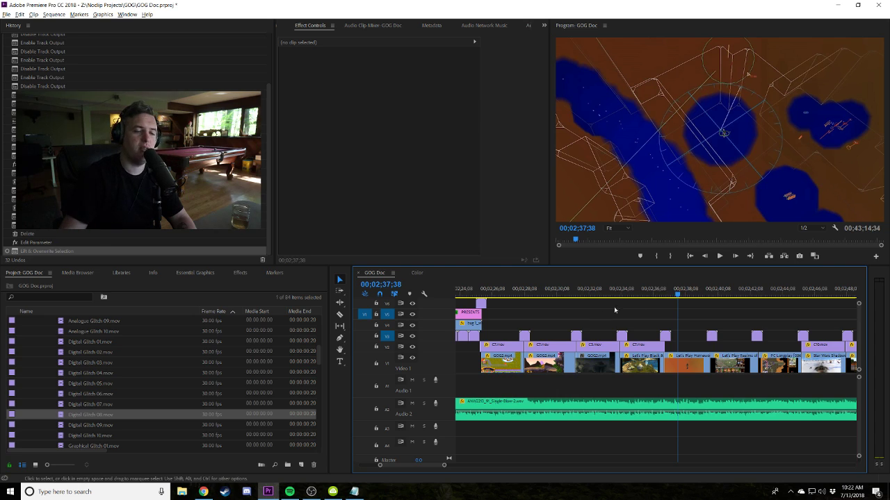
left_click(721, 291)
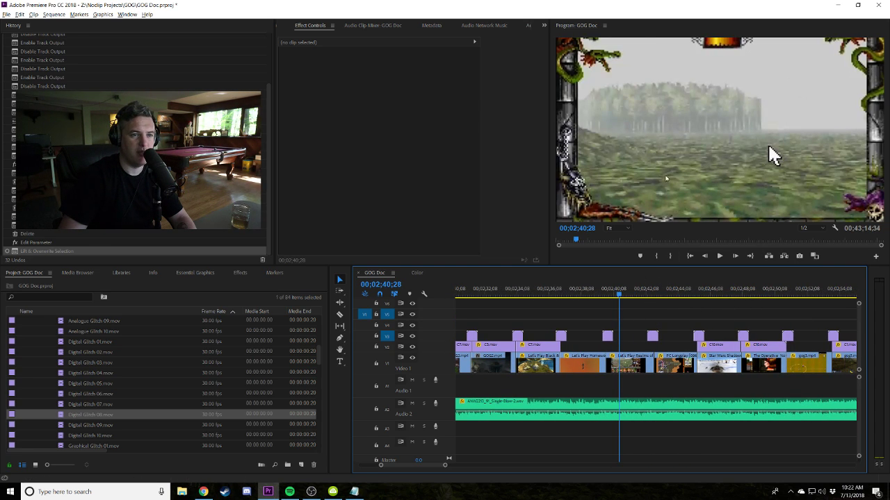
left_click_drag(658, 294, 673, 289)
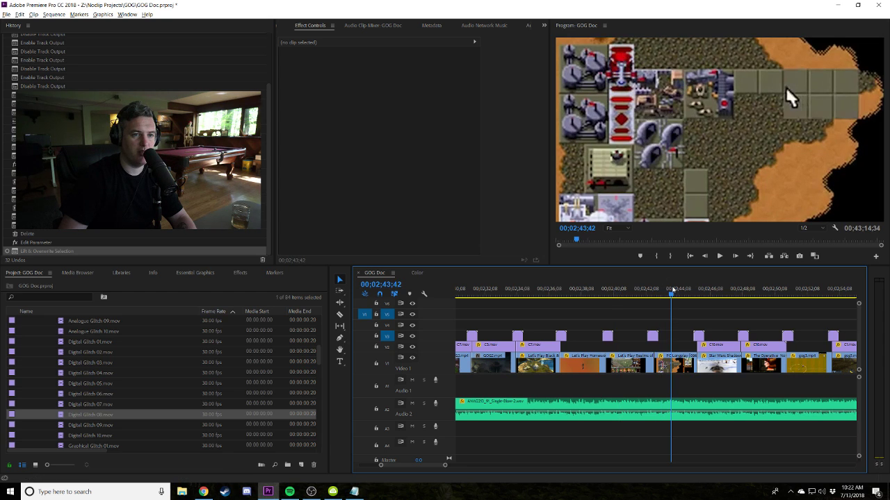
left_click(695, 289)
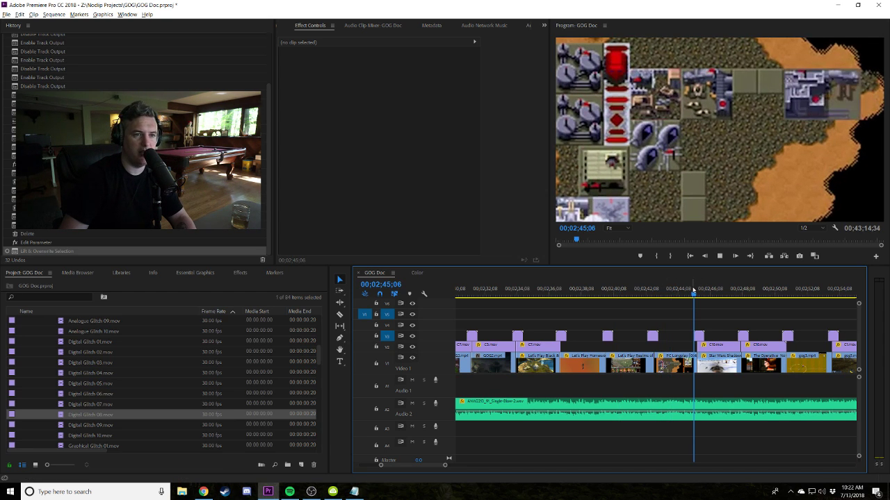
key("space")
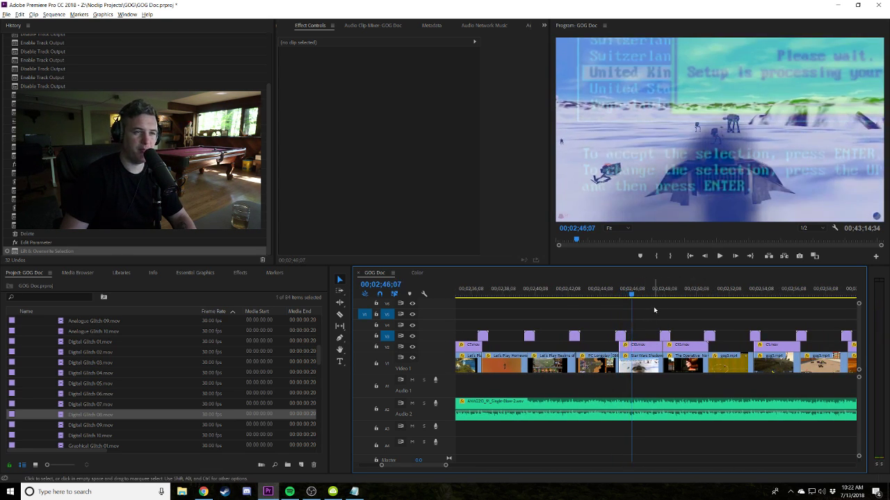
key("space")
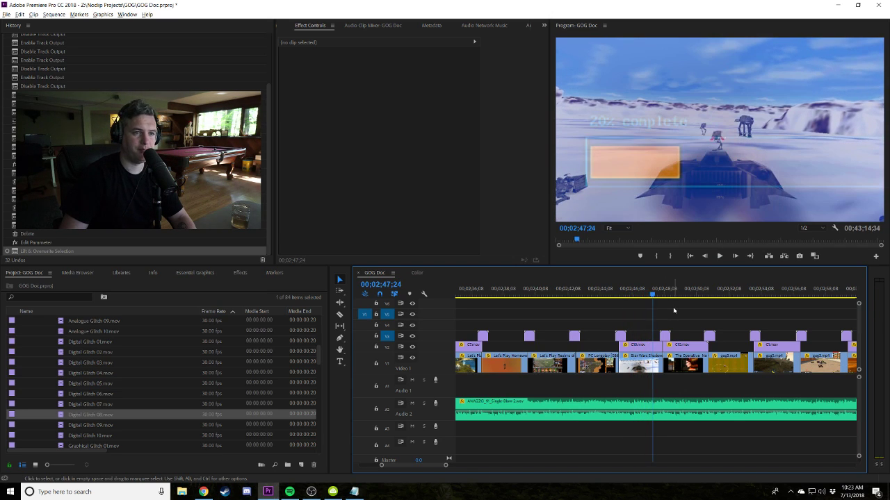
key("space")
key("minus")
key("minus")
key("minus")
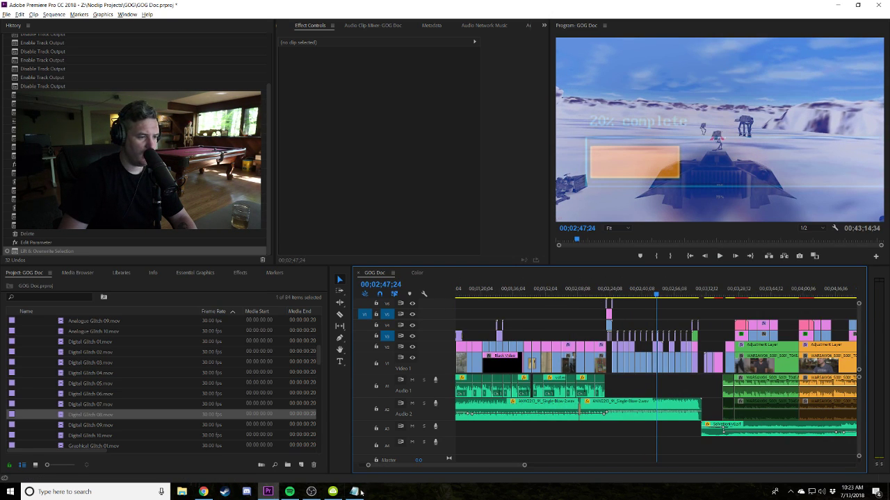
left_click(354, 491)
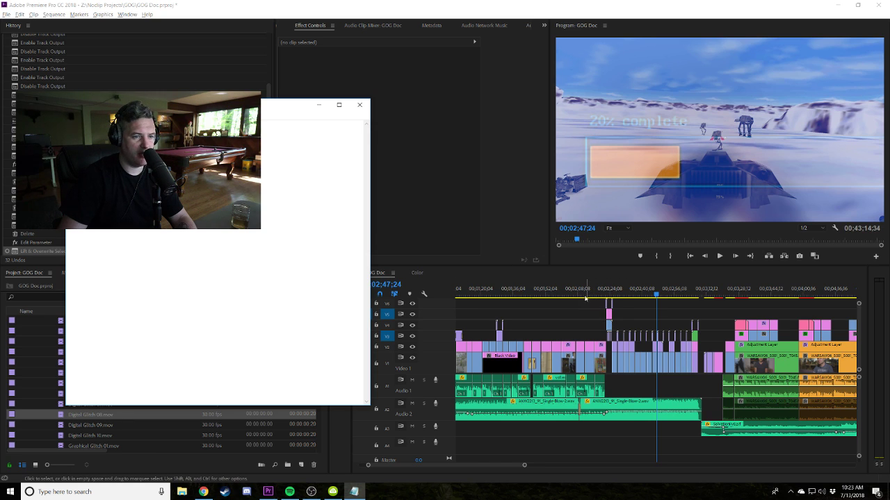
left_click(585, 298)
key("space")
Add volume keyframes on the Audio 2 music near 1:44 and dip it to -10.1 dB.
left_click(530, 290)
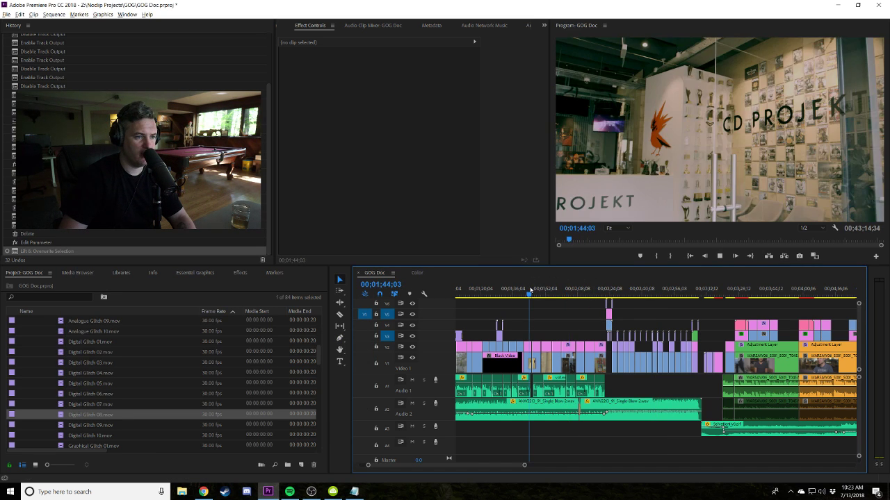
key("equal")
key("equal")
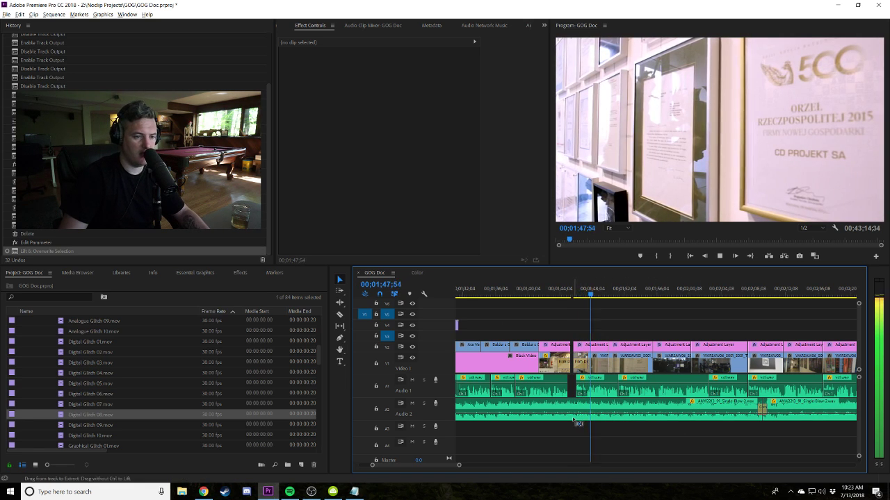
left_click(599, 416, "ctrl")
key("space")
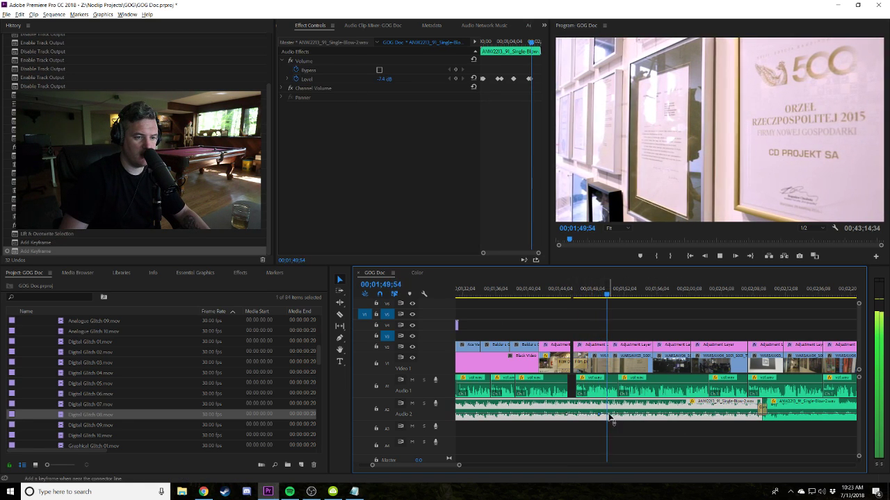
left_click(611, 417, "ctrl")
left_click_drag(608, 416, 609, 417)
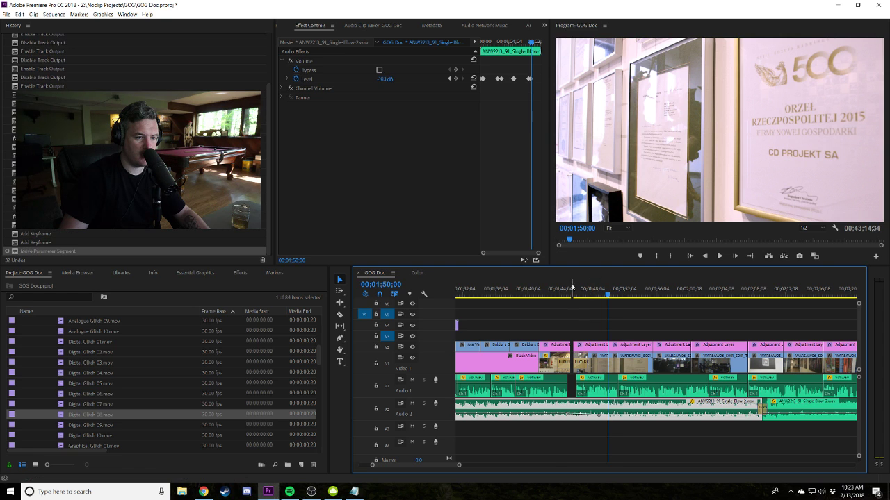
key("space")
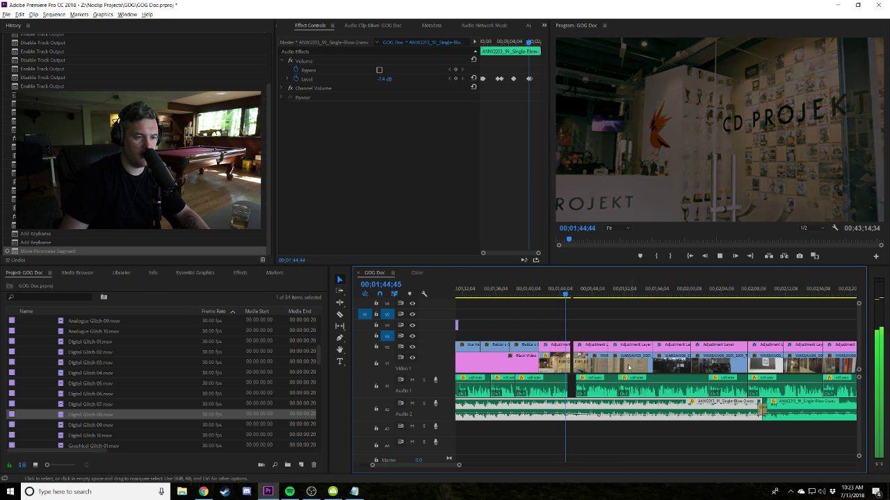
left_click_drag(569, 417, 586, 417)
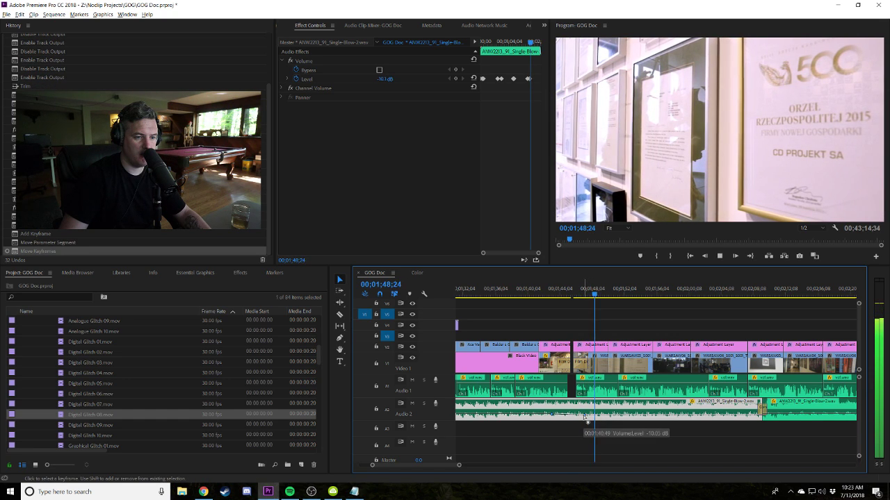
Adjust the volume line of the second ANW2213 music clip, then zoom the timeline out.
left_click(665, 328)
scroll(750, 413, "down", 1)
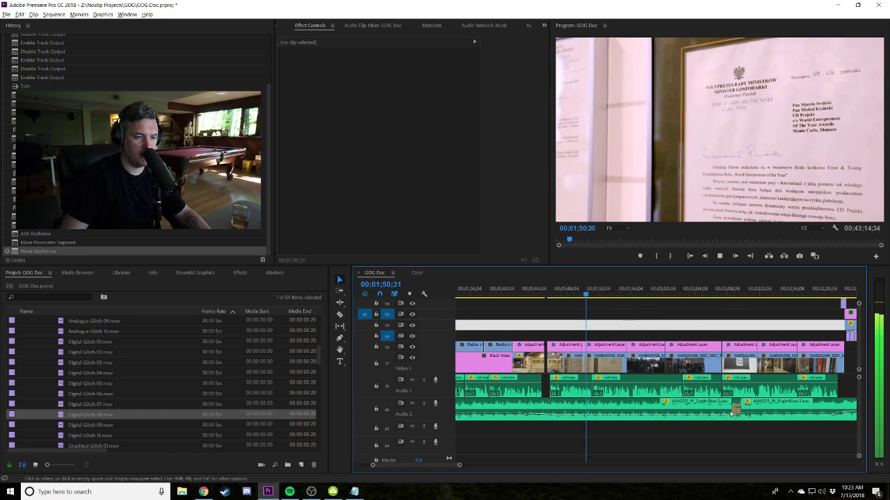
scroll(639, 413, "down", 2)
left_click(735, 416)
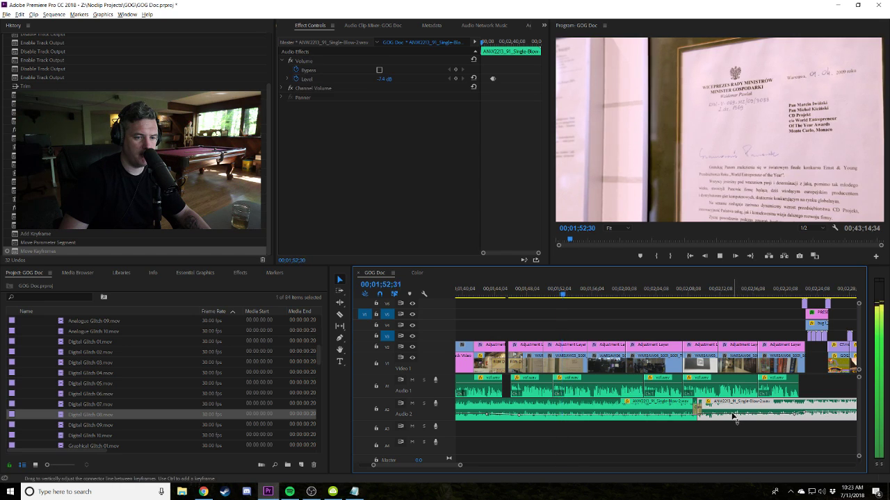
left_click_drag(697, 410, 697, 413)
left_click(684, 314)
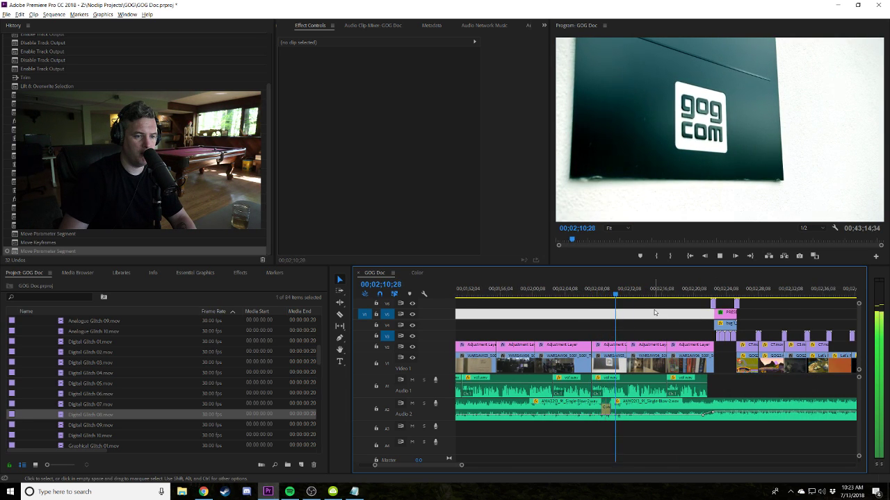
key("minus")
key("minus")
key("minus")
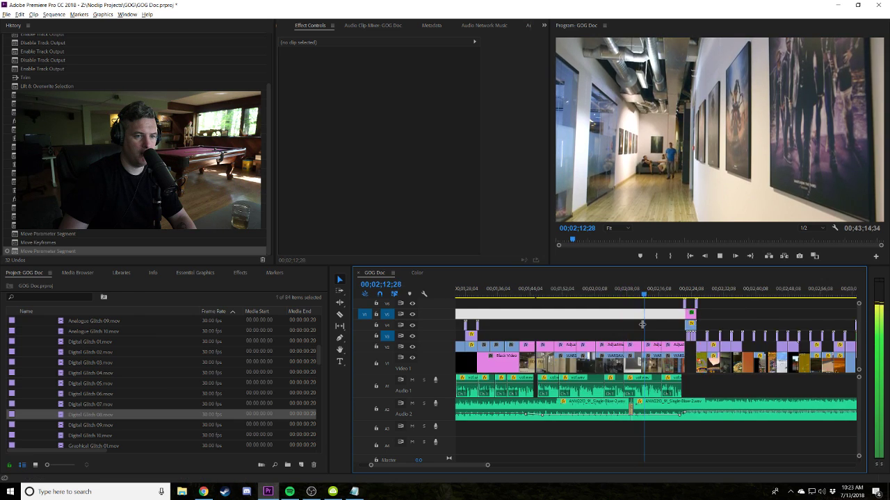
left_click(354, 491)
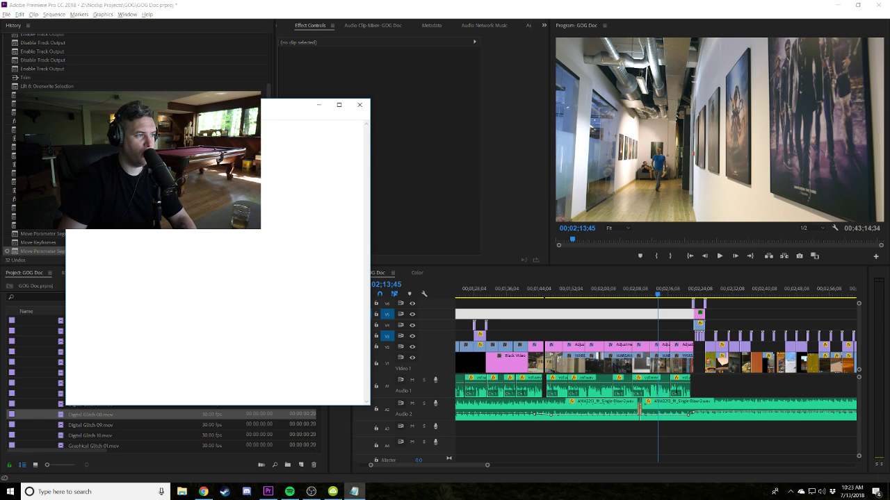
Select the GOG2.mp4 clip on V1 and park the playhead at 02;32;26.
left_click(762, 320)
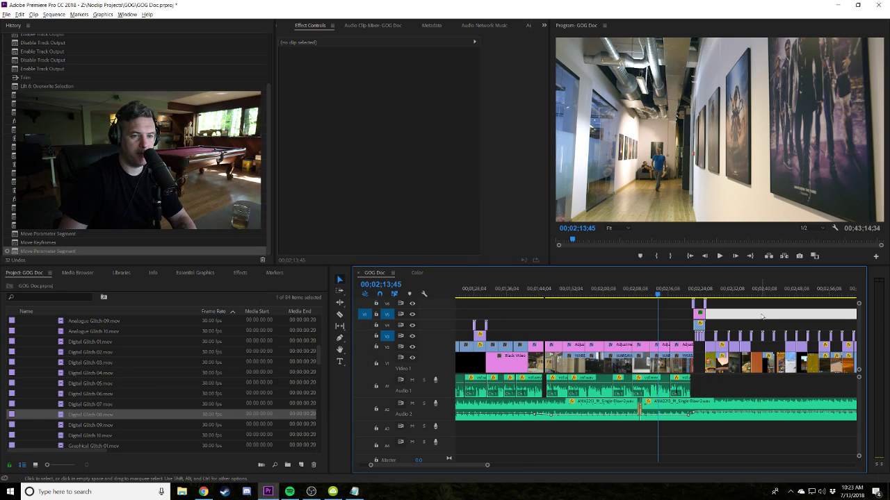
key("minus")
left_click_drag(723, 291, 704, 291)
key("equal")
key("equal")
key("equal")
key("equal")
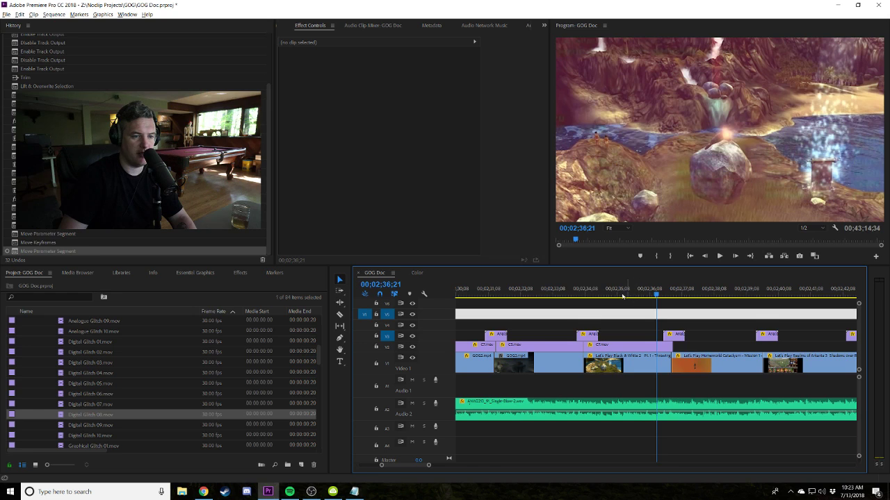
key("equal")
key("Left")
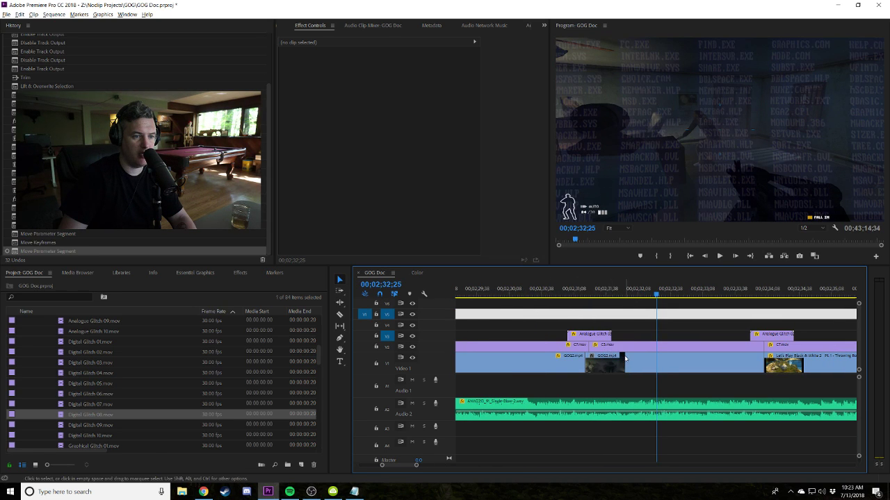
left_click(624, 358)
key("space")
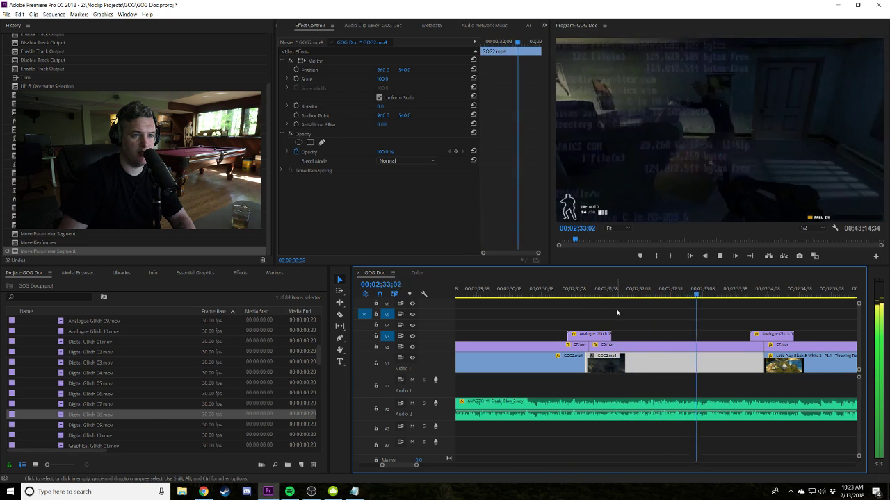
key("space")
left_click(657, 298)
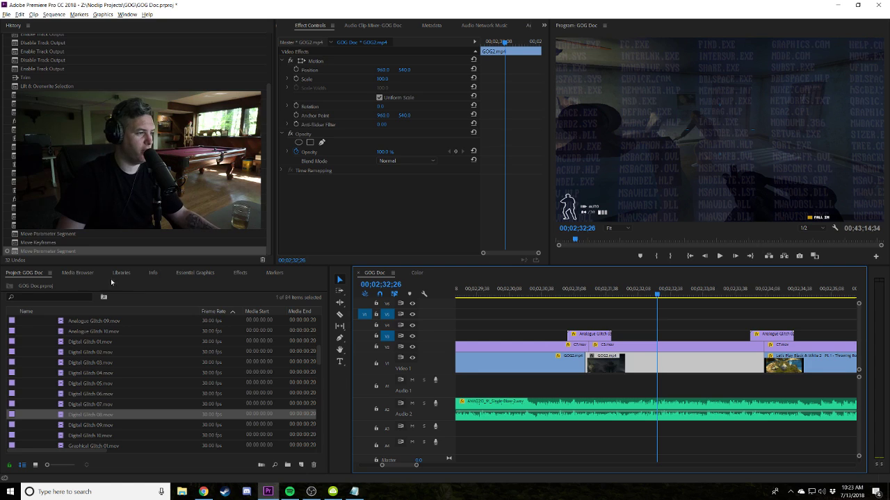
Apply Brightness & Contrast to GOG2.mp4 with Brightness 33 and Contrast 29.
left_click(252, 274)
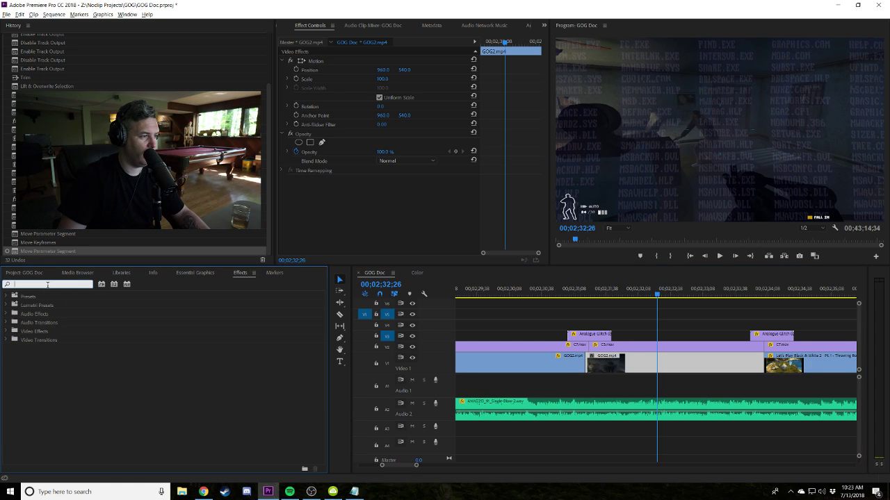
type("bright")
left_click_drag(70, 350, 610, 360)
left_click_drag(378, 196, 396, 206)
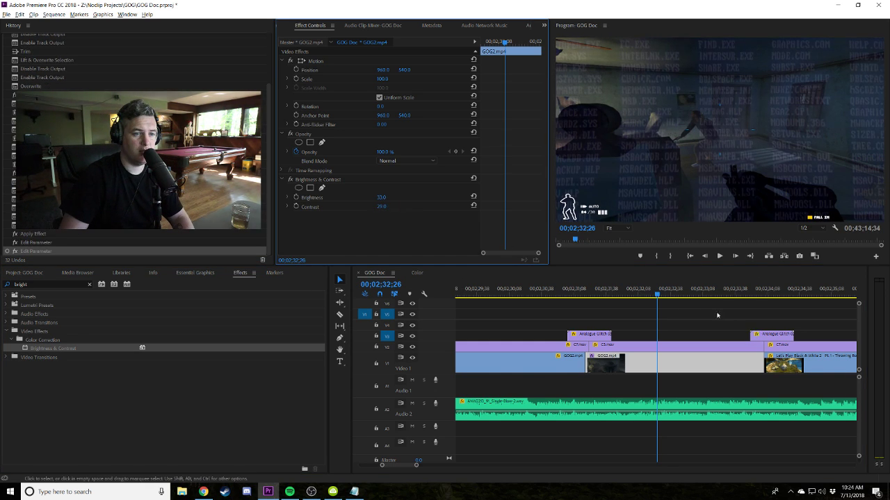
left_click(576, 293)
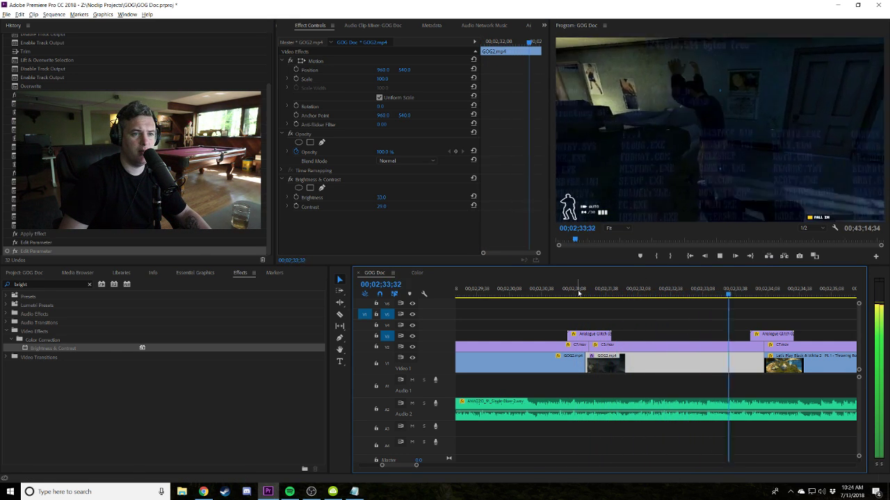
key("space")
Test brightness 41 and contrast 27, then undo those changes and replay the section.
left_click_drag(613, 291, 705, 279)
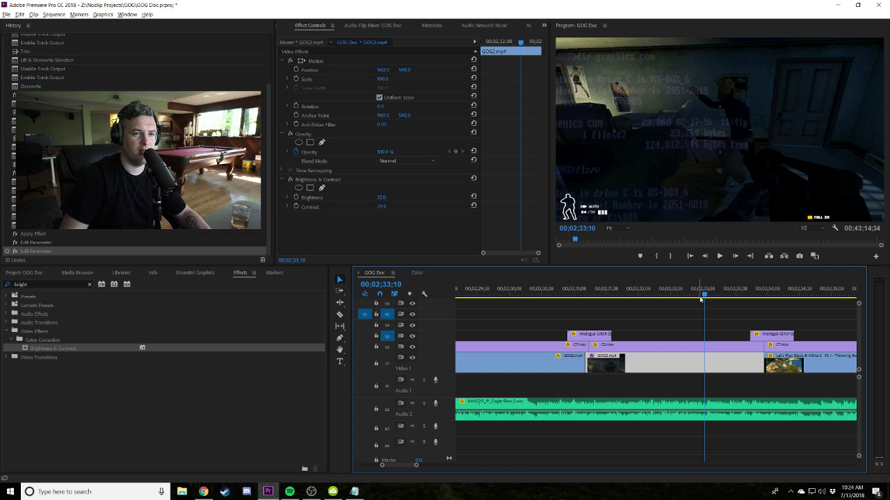
left_click_drag(703, 294, 729, 294)
mouse_move(380, 198)
left_mouse_down()
mouse_move(389, 199)
mouse_move(386, 210)
left_mouse_up()
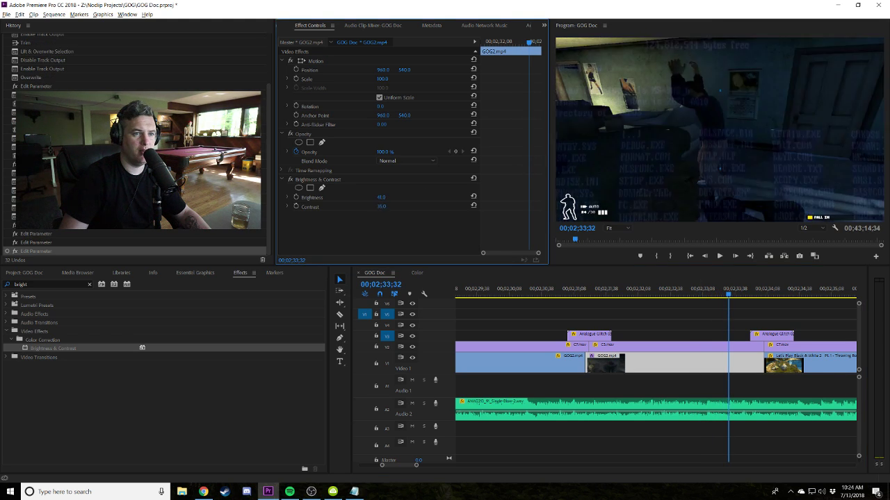
left_click_drag(386, 210, 388, 209)
left_click(582, 293)
key("space")
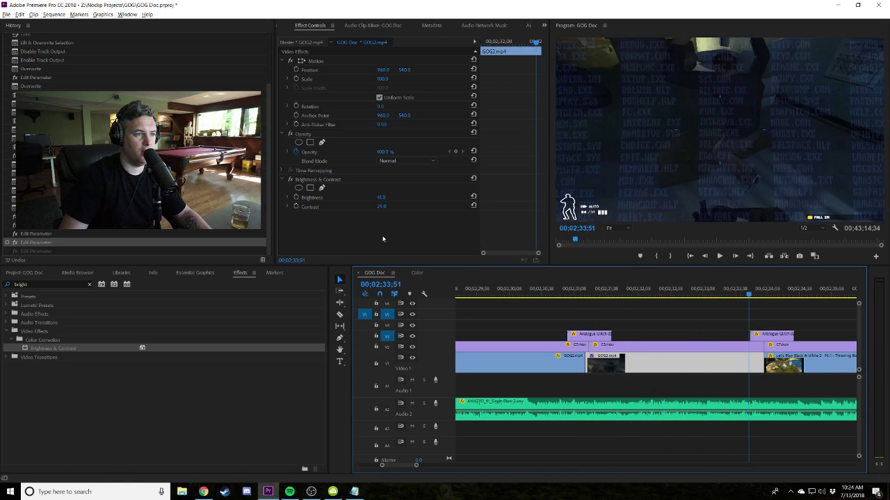
key("ctrl+z")
key("ctrl+z")
left_click(551, 286)
key("space")
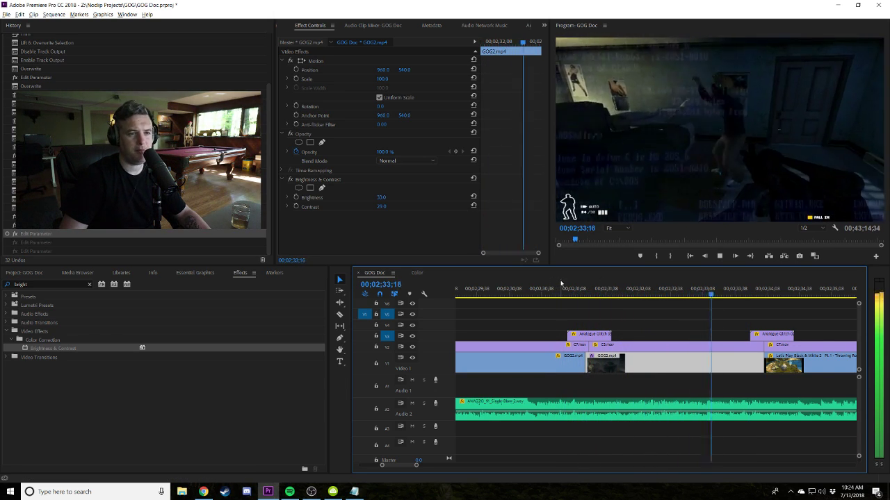
key("space")
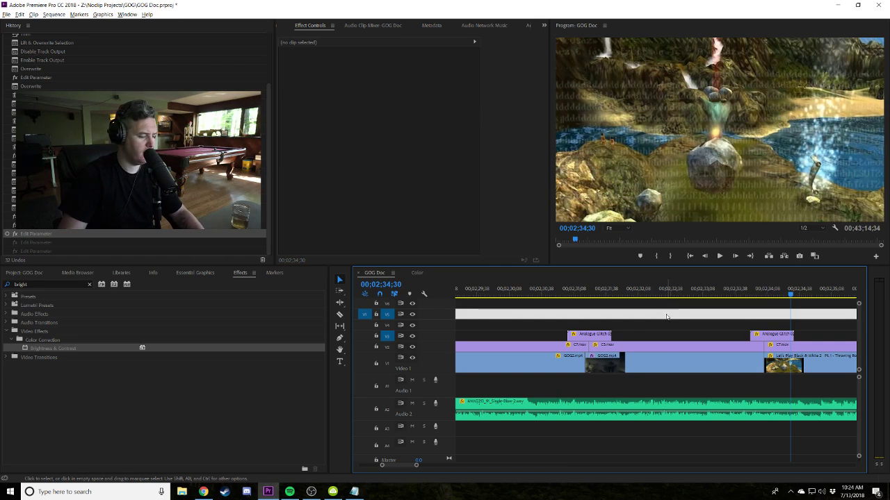
Dismiss the blank Notepad window and confirm saving the project.
left_click(354, 491)
left_click(367, 105)
left_click(460, 246)
left_click(480, 256)
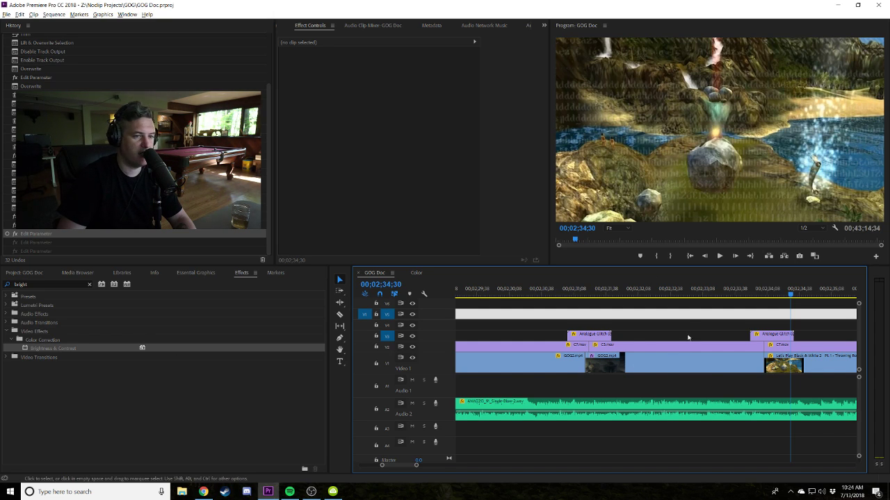
Play through the later section up to the part one OLD IDEAS title.
scroll(685, 341, "down", 8)
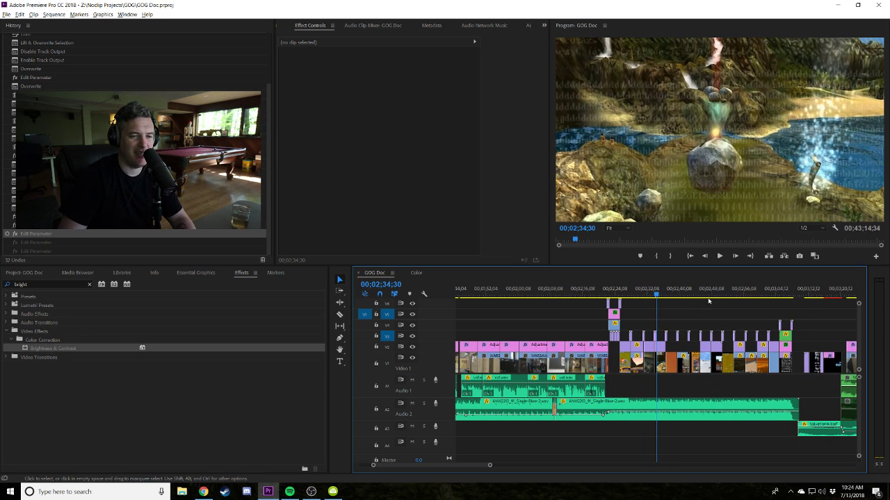
scroll(789, 297, "down", 4)
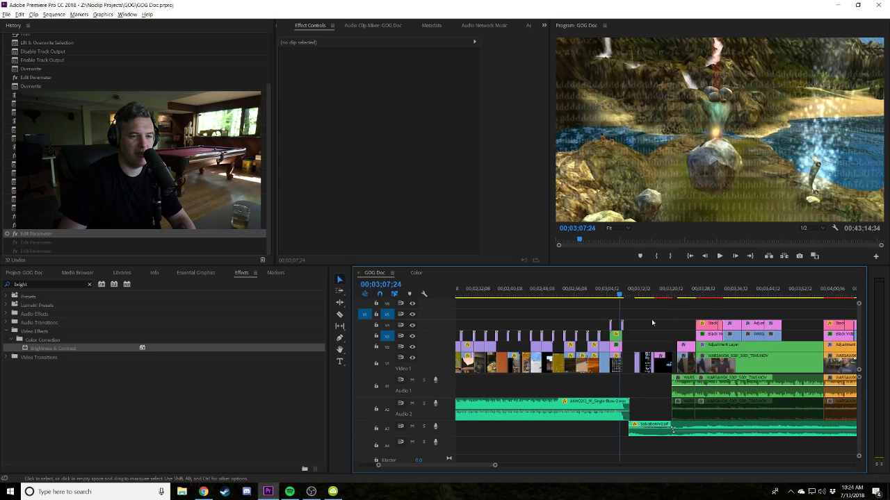
left_click(630, 297)
scroll(630, 299, "up", 5)
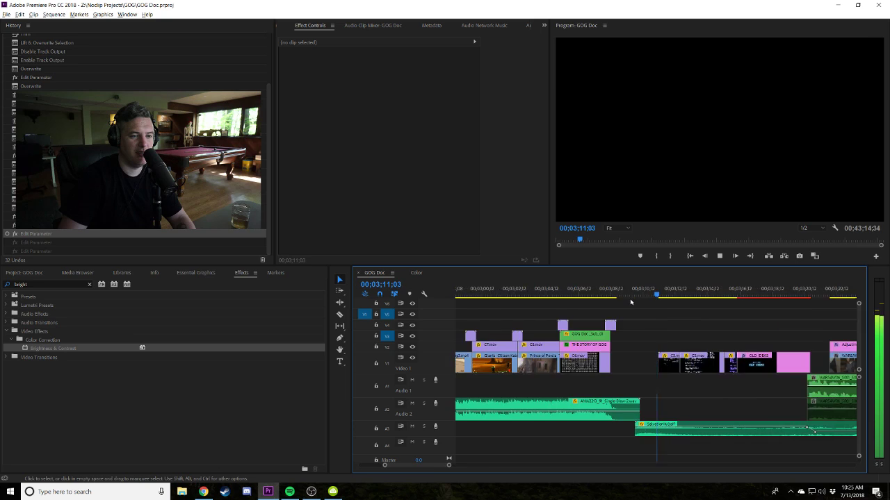
key("space")
scroll(630, 305, "down", 2)
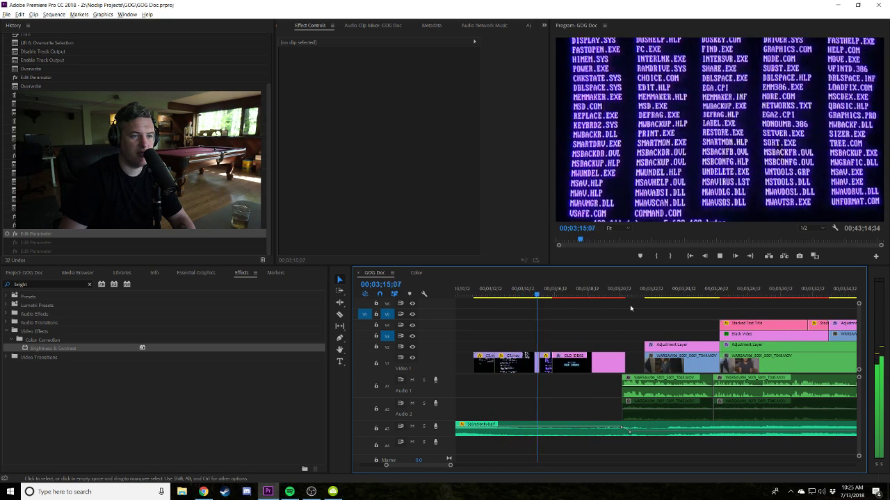
scroll(622, 307, "down", 2)
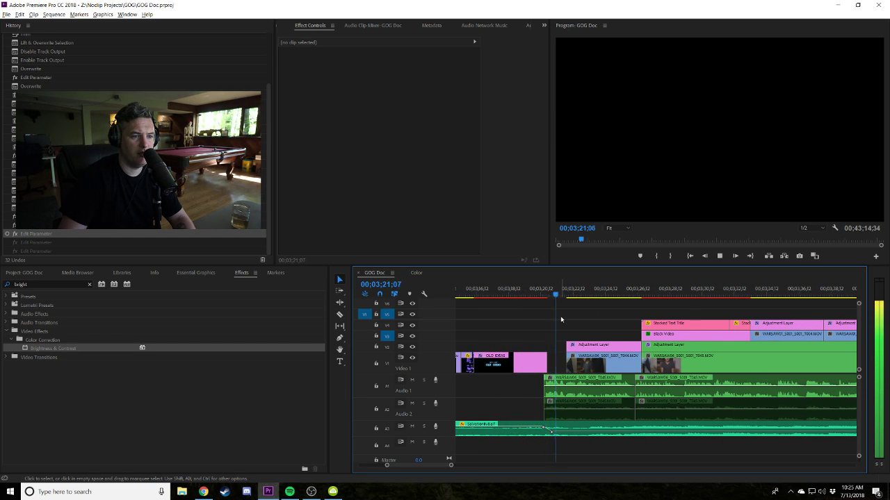
key("j")
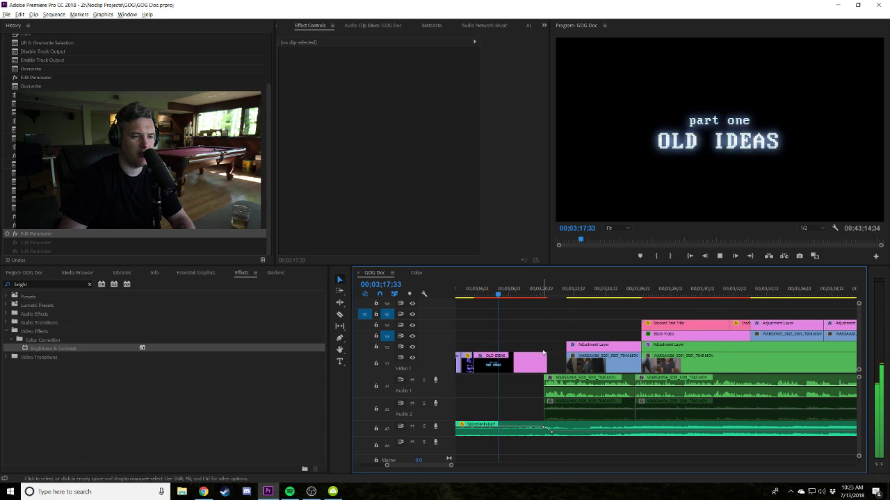
scroll(633, 380, "up", 2)
Trim the OLD IDEAS title clip's end by a few frames to near 3:18 and replay.
left_click_drag(596, 363, 596, 362)
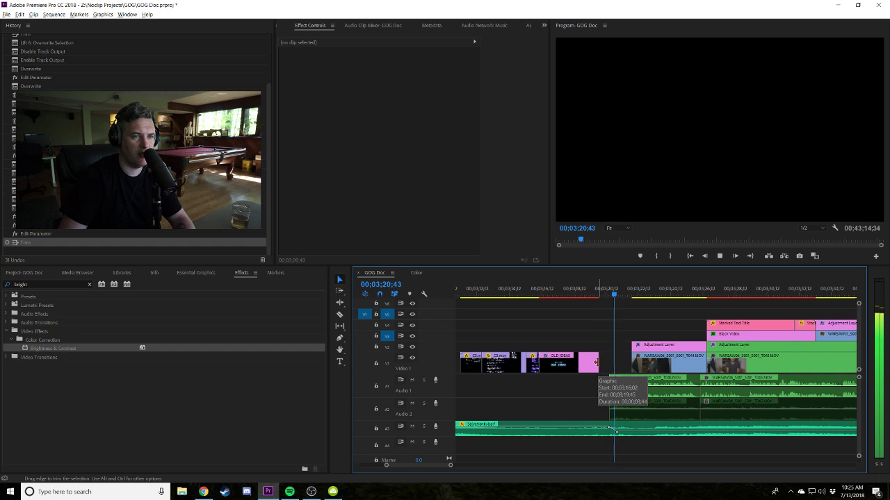
left_click_drag(602, 291, 526, 291)
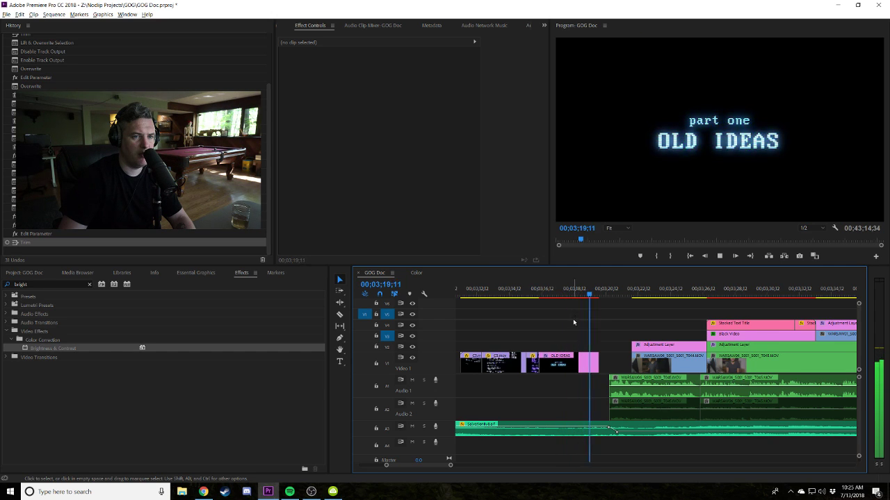
left_click_drag(597, 362, 588, 362)
left_click(563, 290)
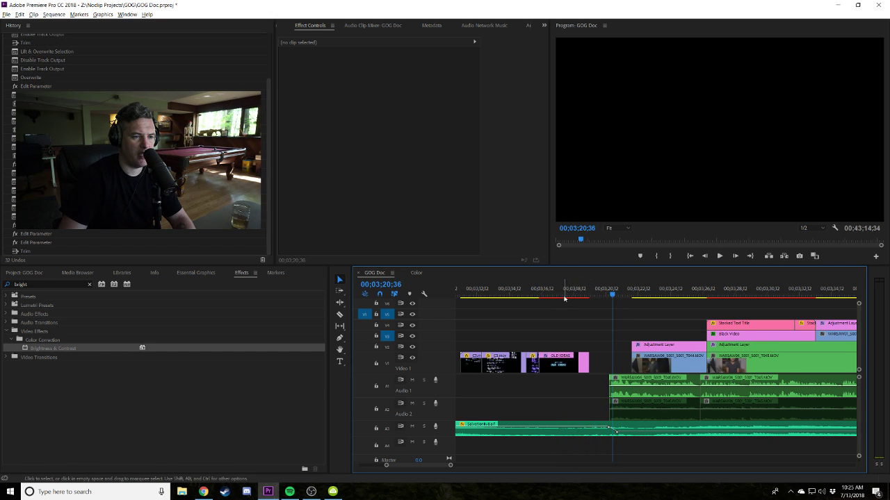
key("space")
left_click(587, 336)
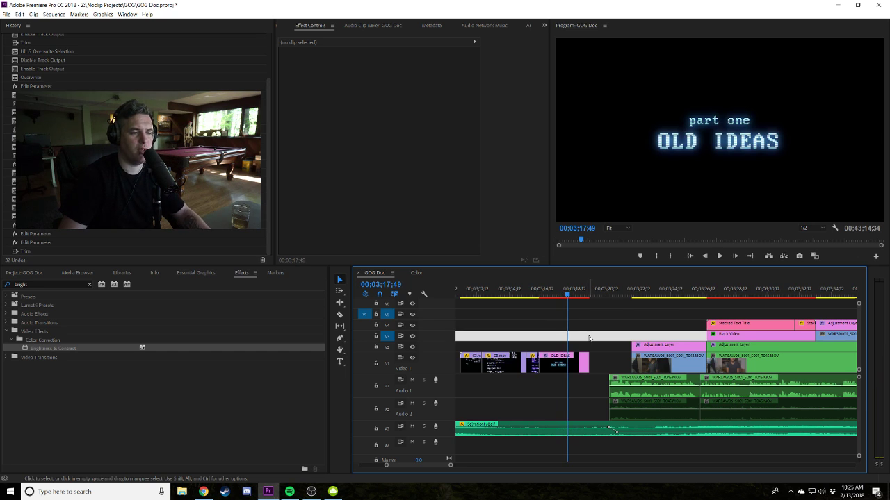
key("space")
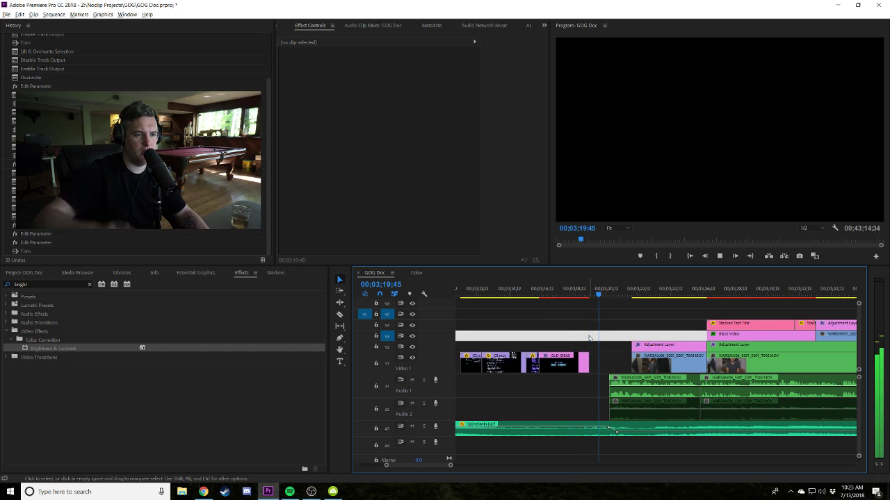
key("ctrl+shift+Left")
key("ctrl+shift+Left")
key("space")
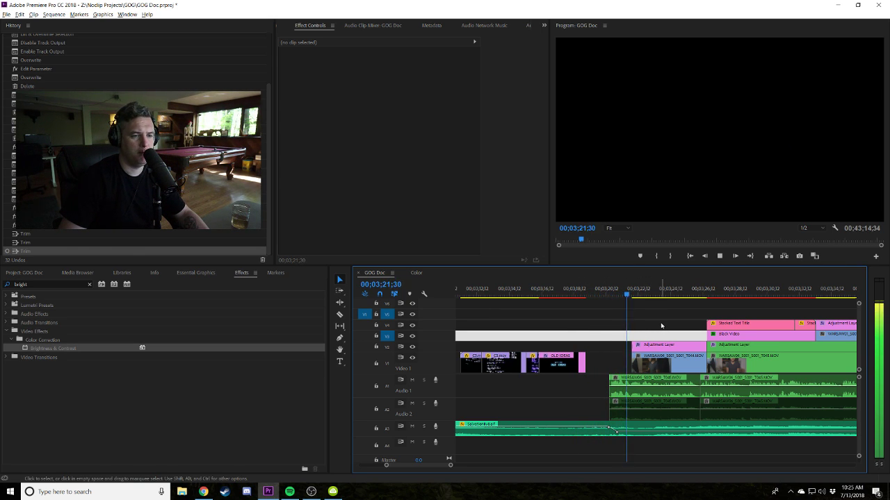
key("space")
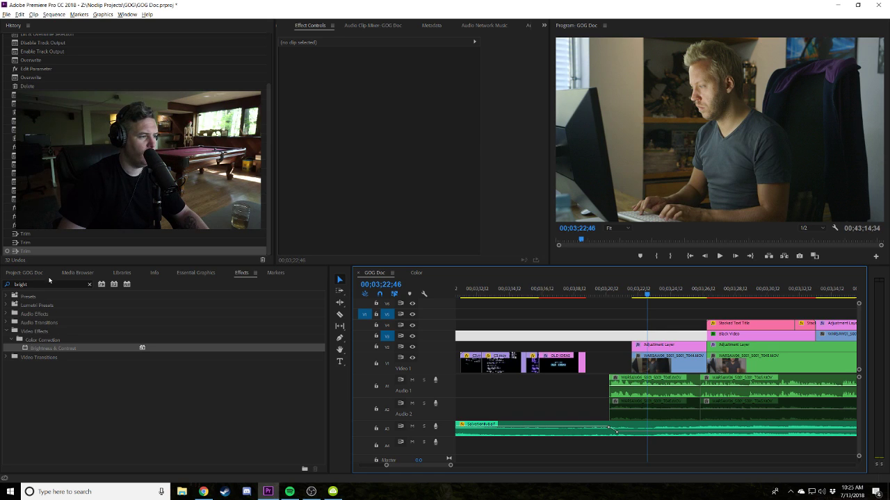
double_click(37, 283)
type("fil")
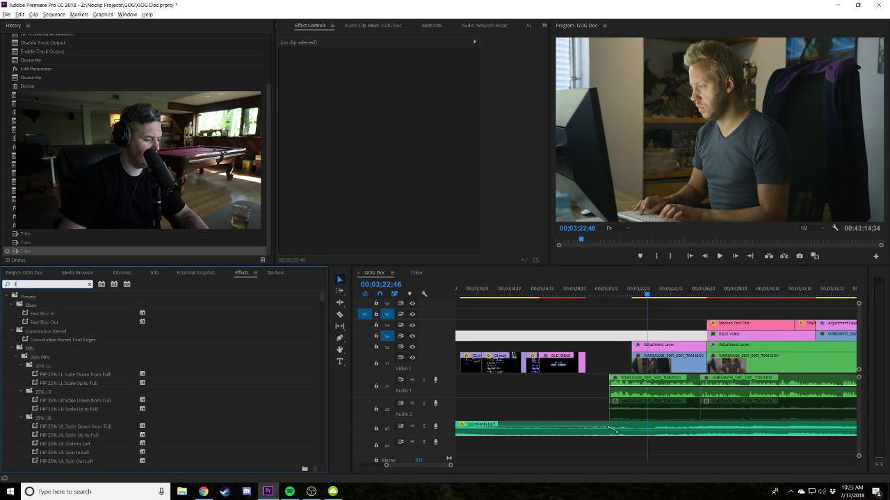
type("m c")
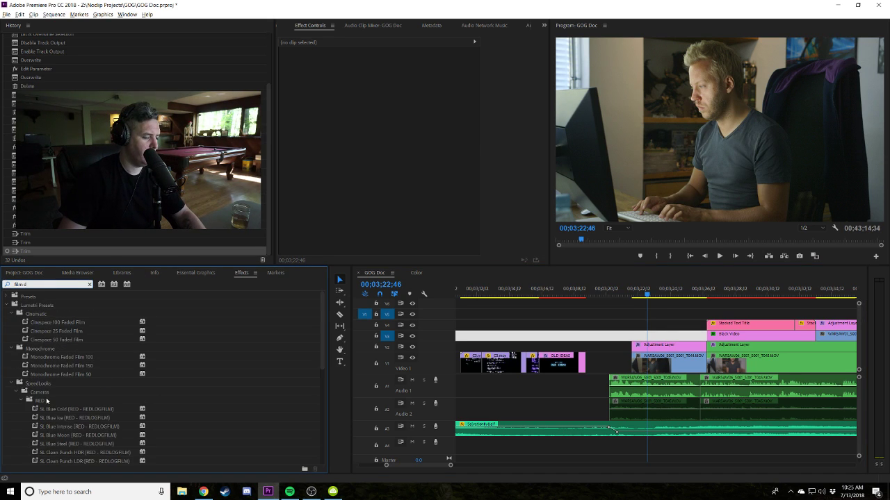
type("iss")
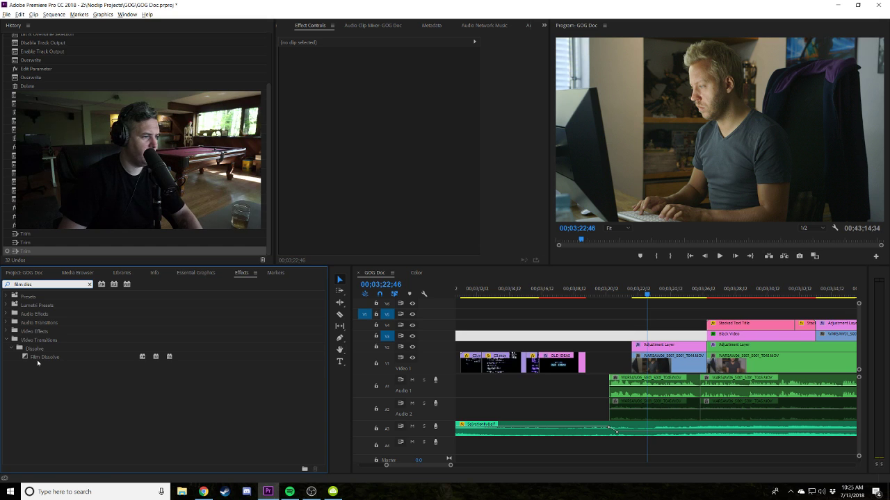
left_click_drag(38, 362, 456, 382)
left_click_drag(644, 366, 643, 365)
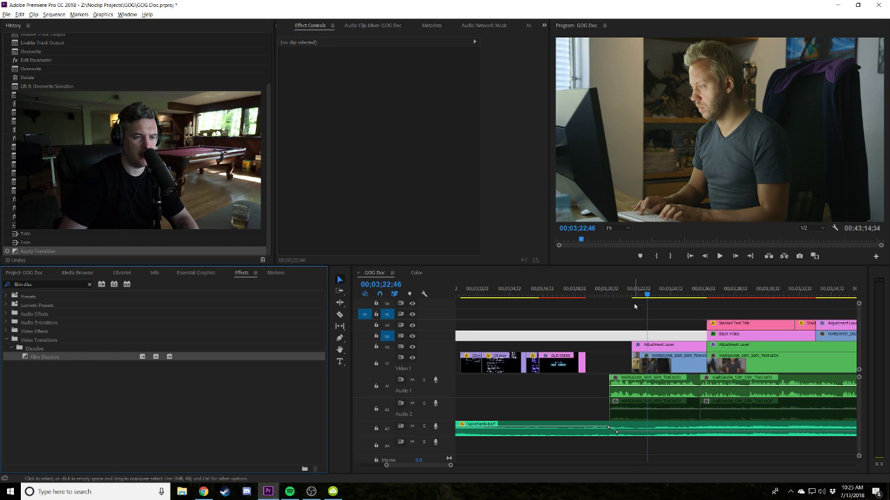
left_click(632, 291)
key("=")
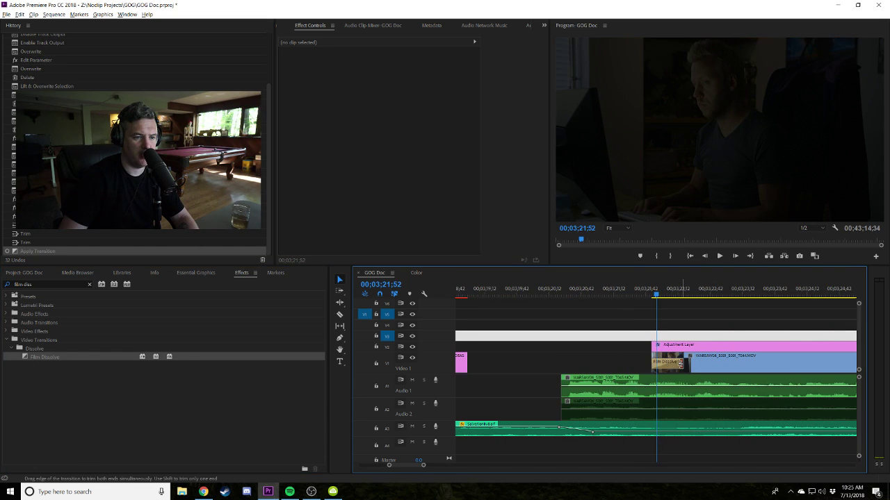
left_click(638, 291)
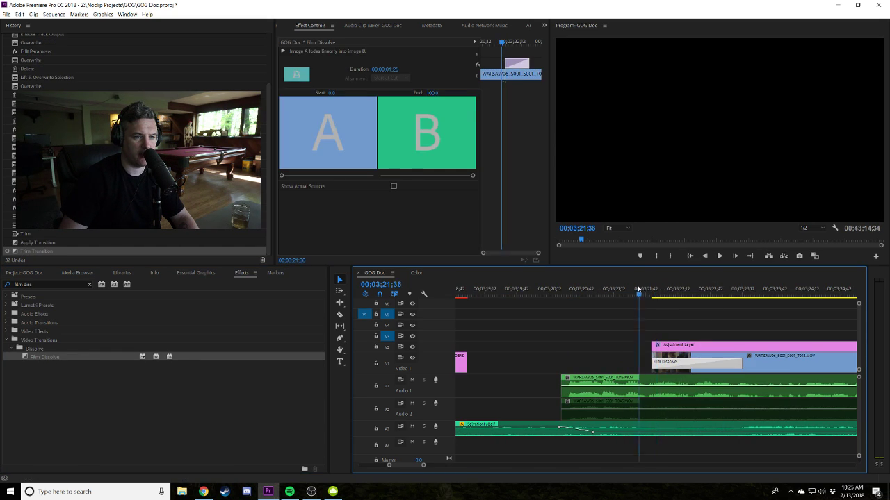
key("space")
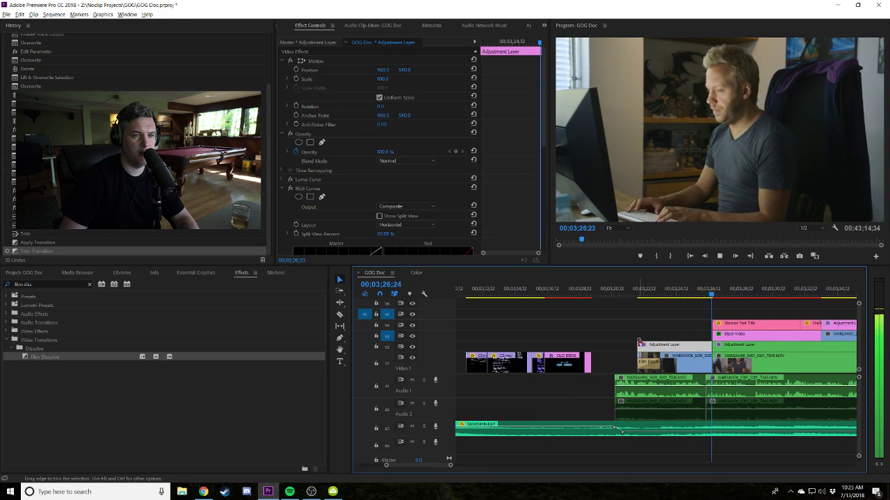
left_click(655, 328)
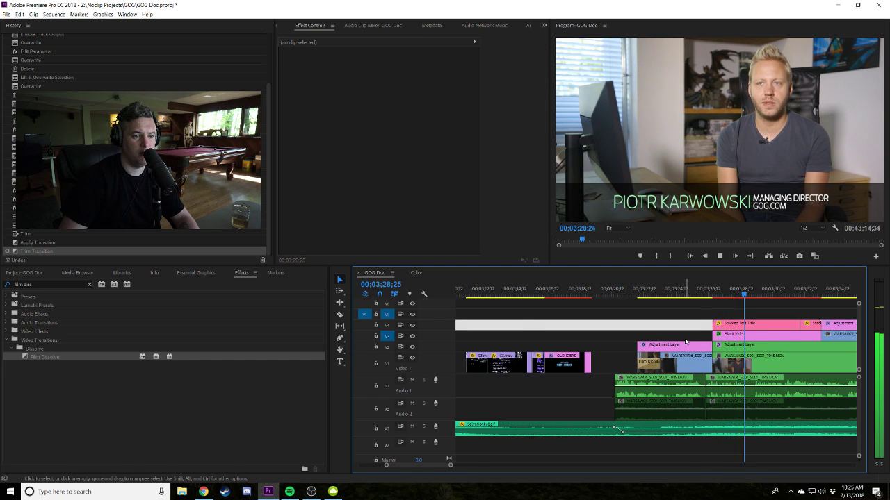
key("space")
scroll(636, 429, "down", 5)
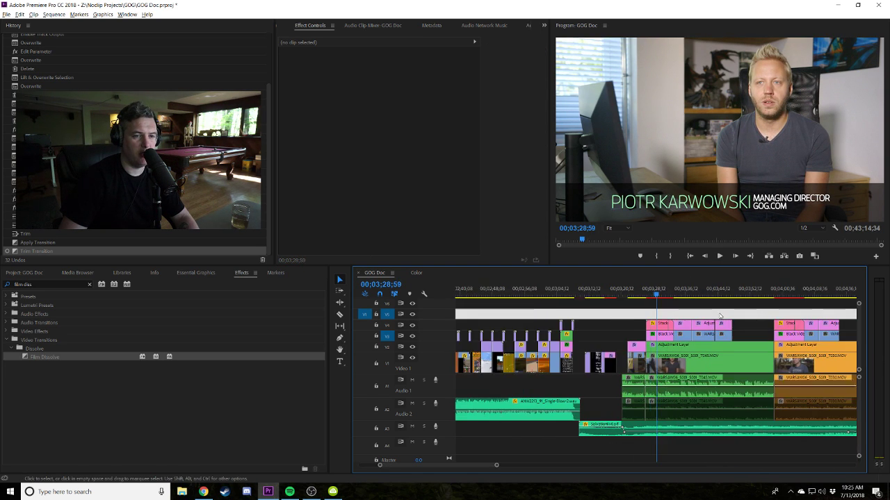
left_click(686, 380)
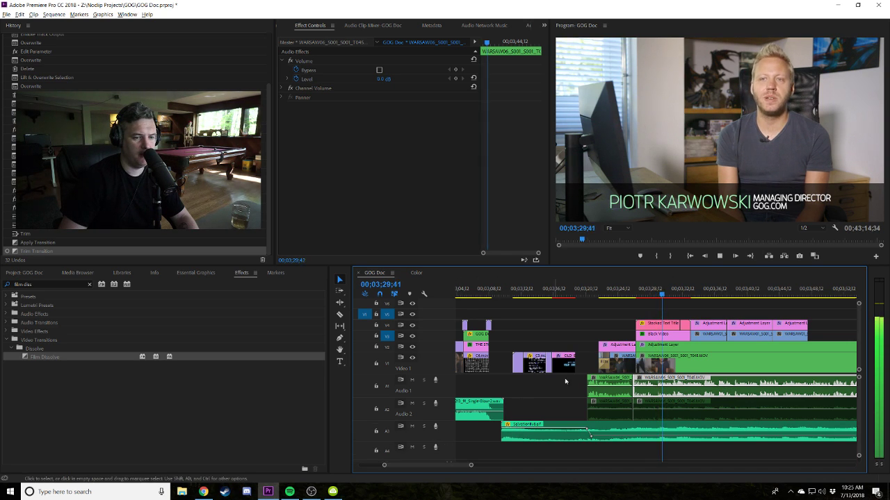
left_click(748, 308)
scroll(748, 308, "down", 6)
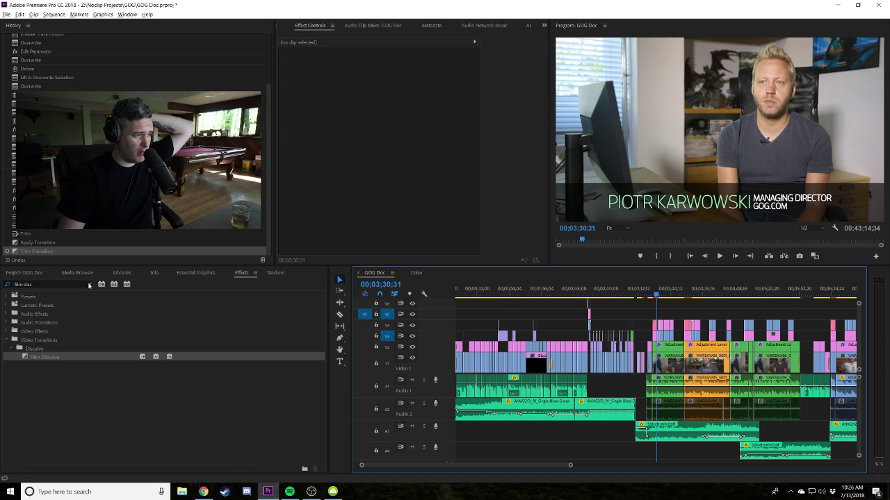
Clear the Film Dissolve search in Effects and zoom the timeline out to fit.
left_click(89, 285)
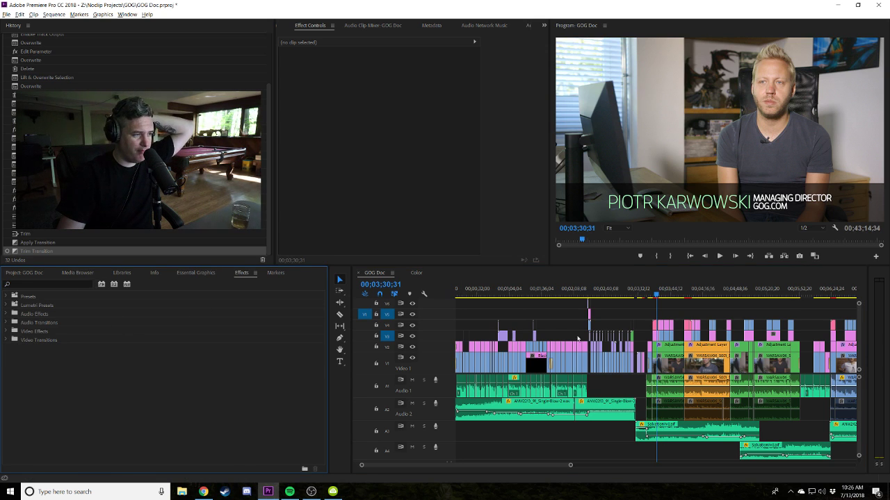
left_click(680, 296)
key("equal")
key("equal")
key("equal")
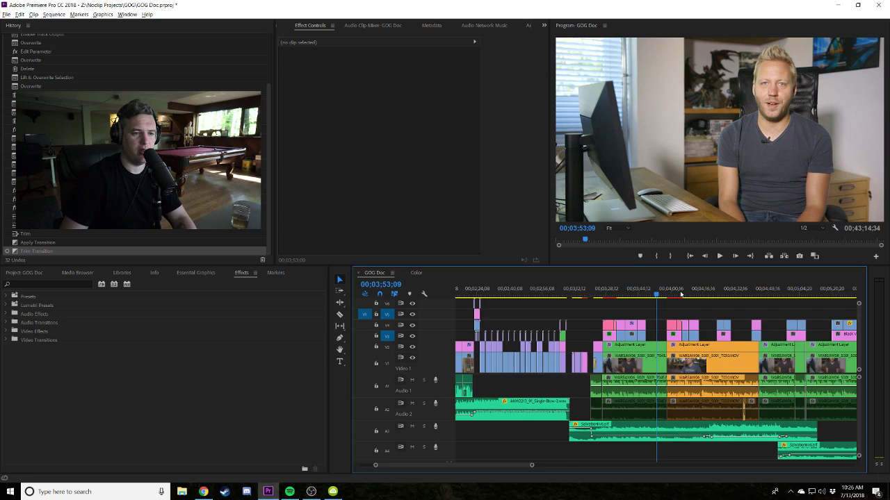
key("minus")
key("minus")
key("minus")
key("minus")
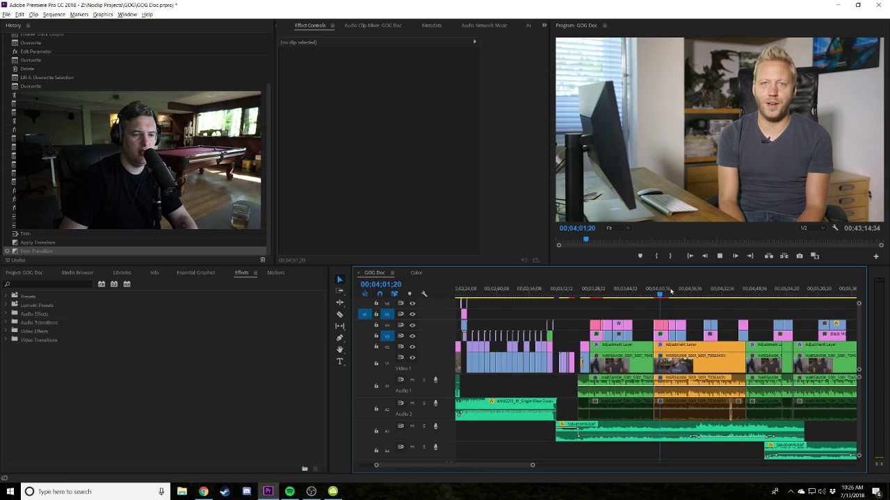
key("space")
Move to the 30-minute section at 00;30;16;08 and play it, zooming in around the playhead.
left_click(697, 296)
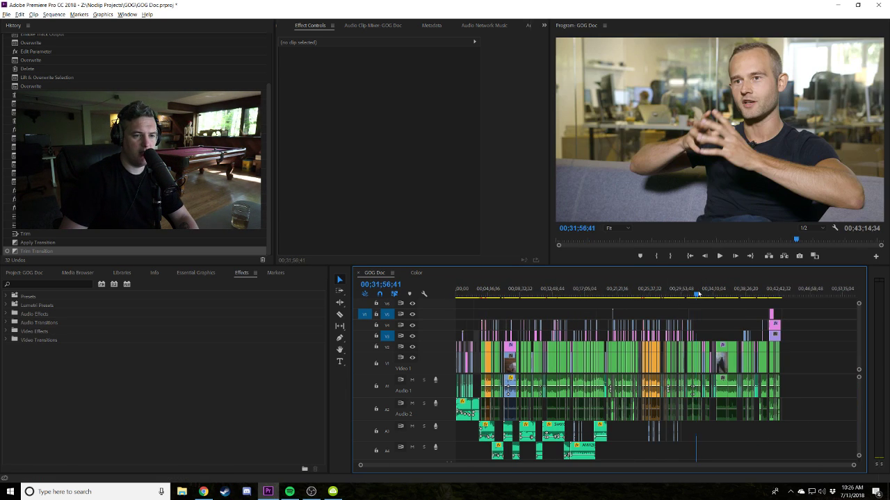
left_click_drag(690, 295, 697, 295)
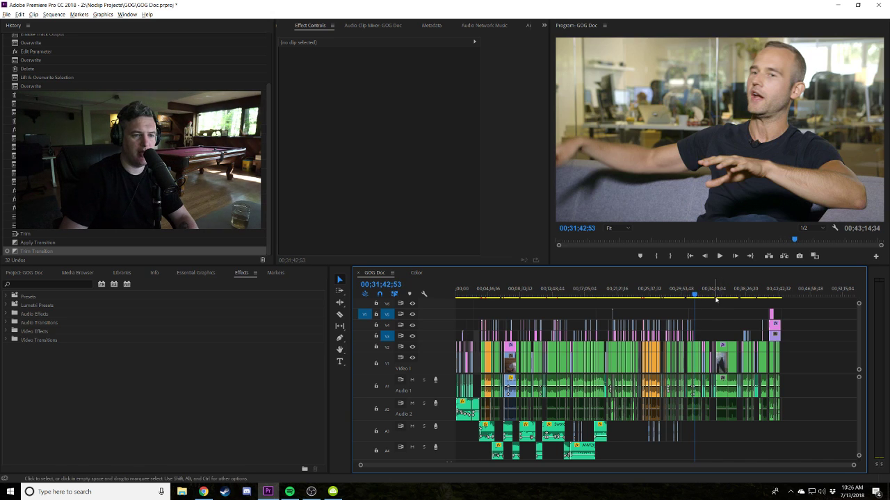
key("equal")
key("equal")
key("equal")
scroll(633, 418, "up", 5)
left_click(678, 294)
key("space")
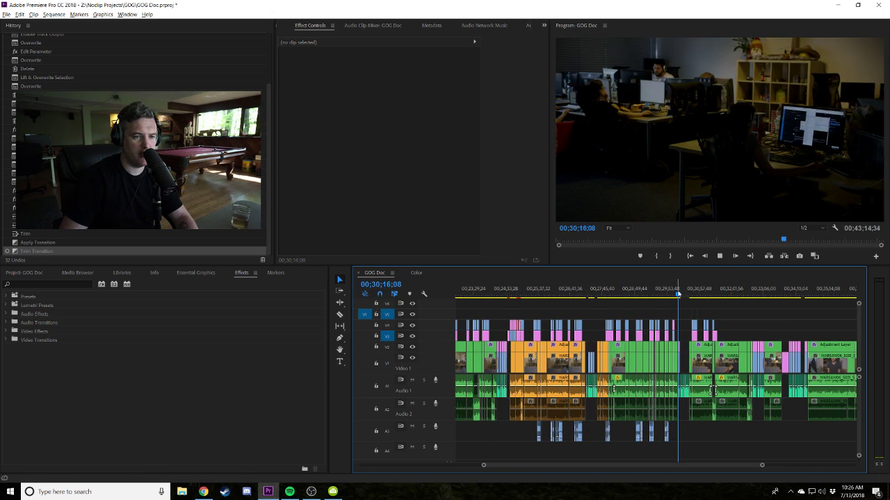
key("equal")
key("equal")
key("equal")
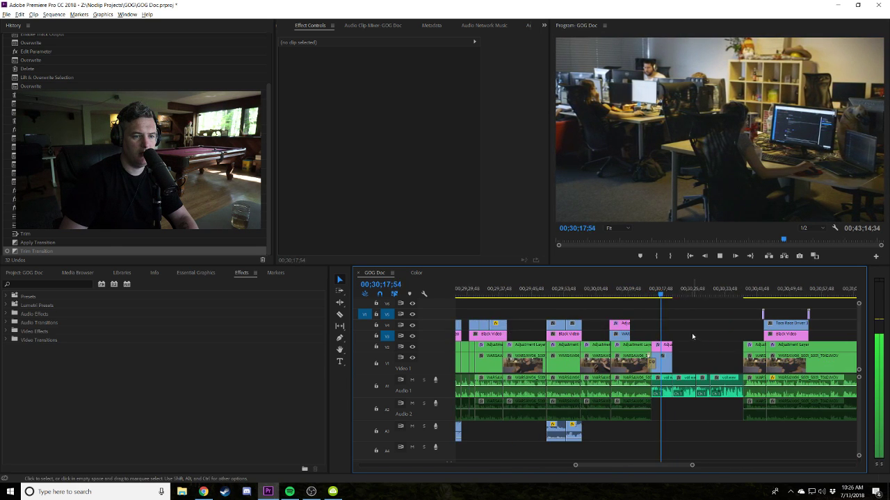
key("equal")
key("equal")
key("equal")
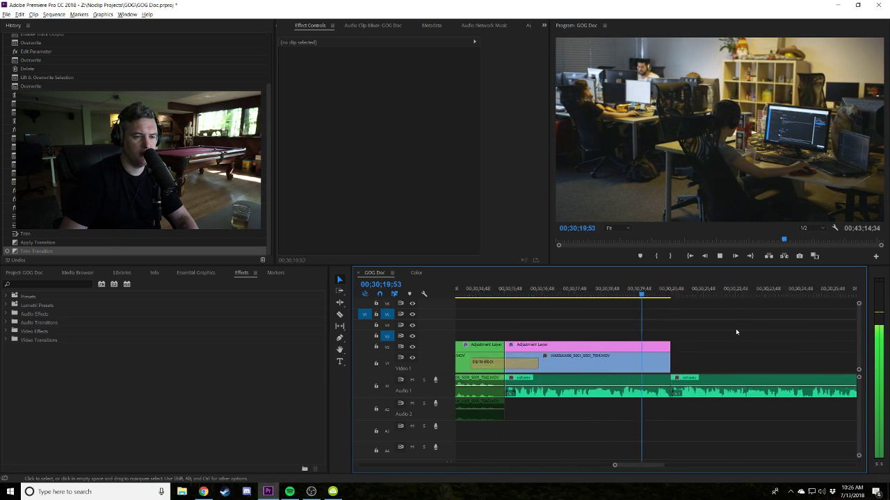
key("minus")
key("minus")
key("minus")
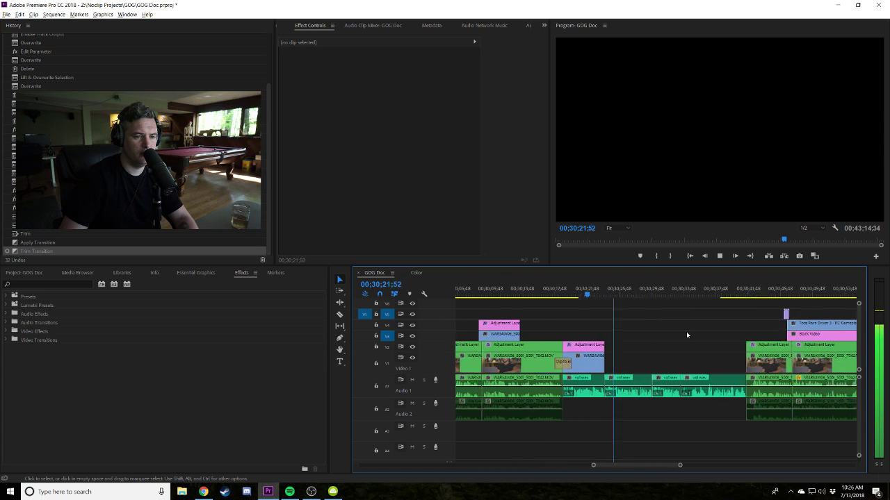
left_click(661, 336)
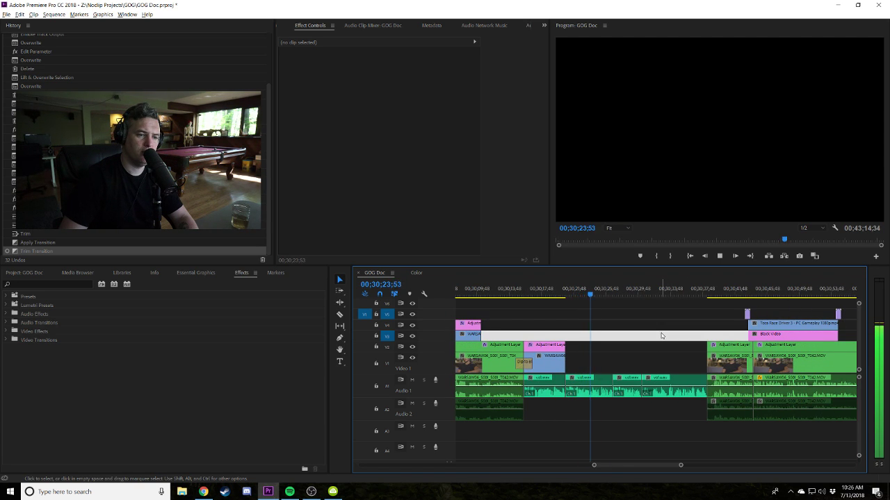
Glance at the Media Browser, then return to the Project panel and timeline.
key("shift+1")
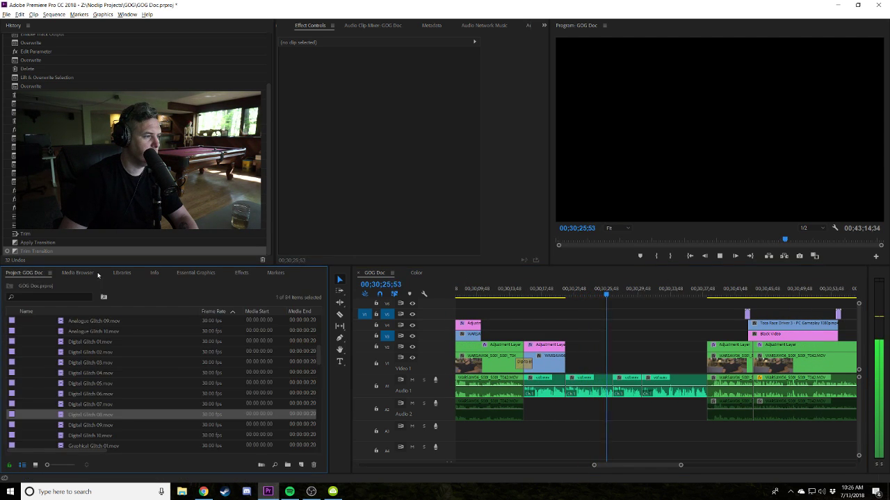
left_click(78, 272)
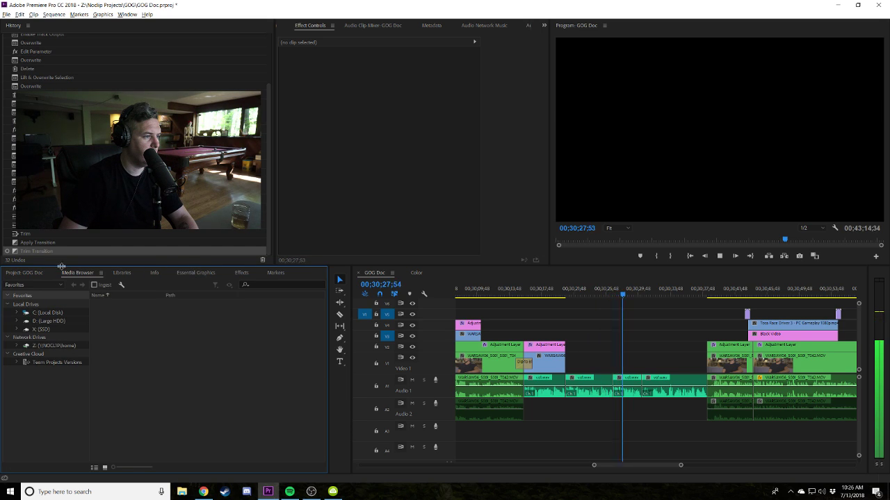
key("shift+1")
key("shift+3")
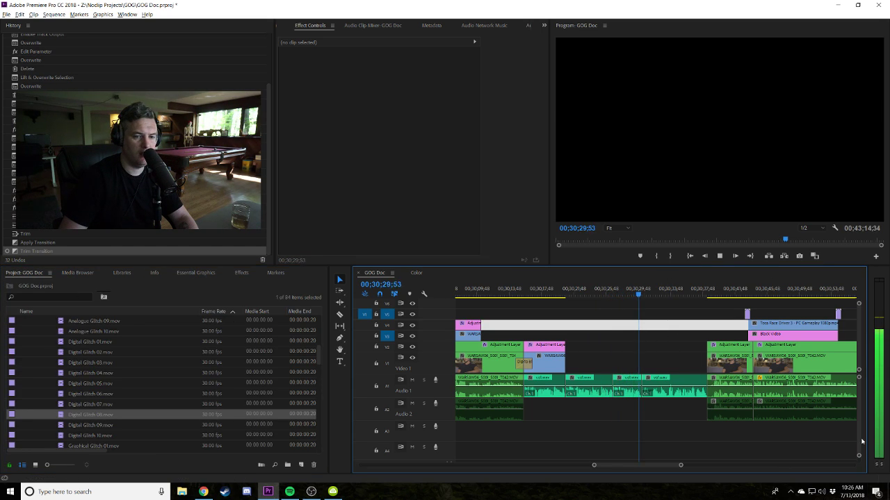
Play the sequence, pausing at 00;30;33;41 and again at 00;30;38;20.
key("space")
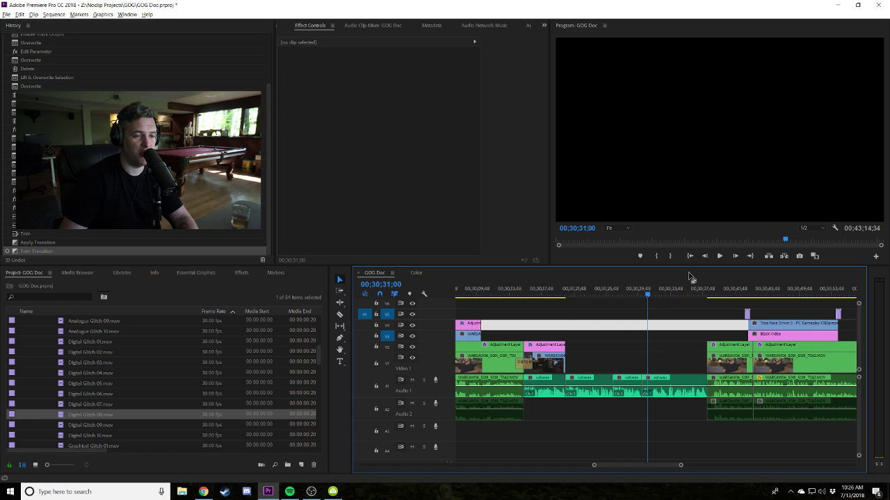
key("space")
key("space")
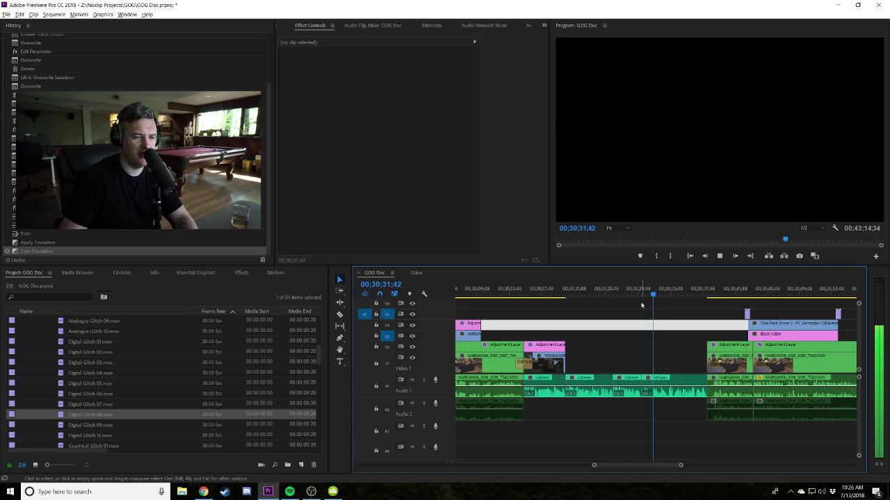
key("space")
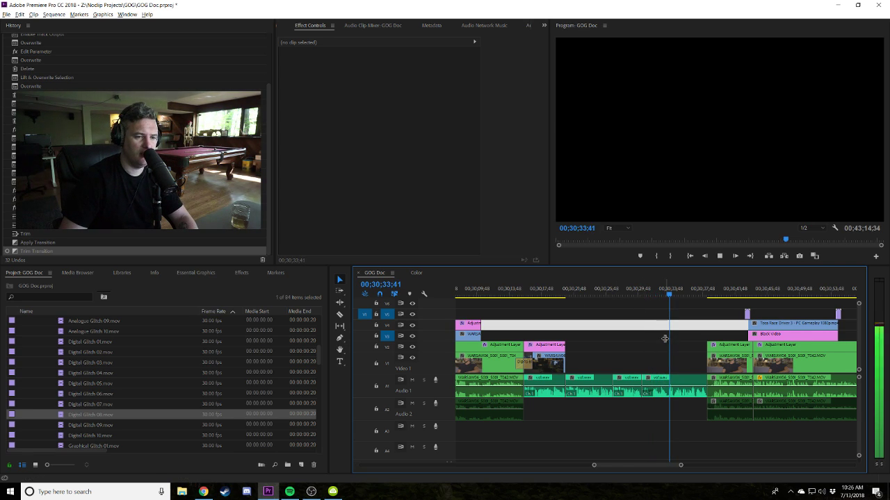
key("space")
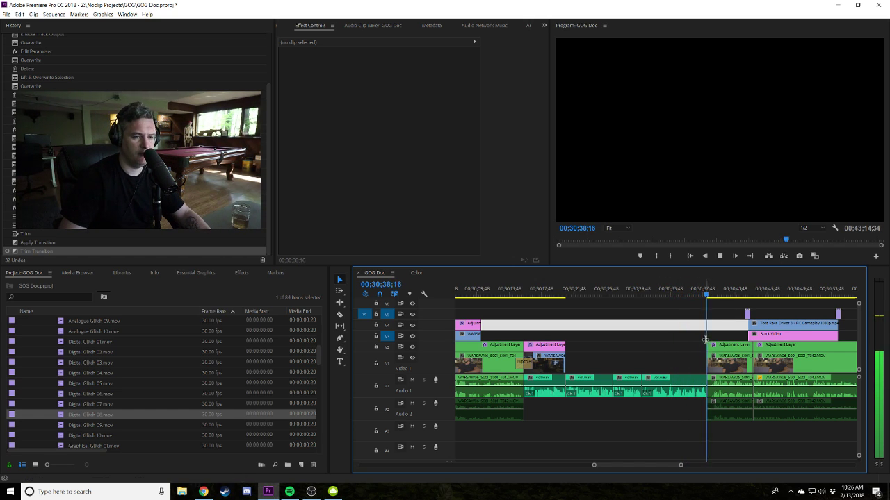
key("space")
Collapse the Mega_4K_Glitch_Pack, FX and YouTube Downloads folders in the Project panel.
scroll(85, 376, "up", 1)
scroll(85, 375, "up", 5)
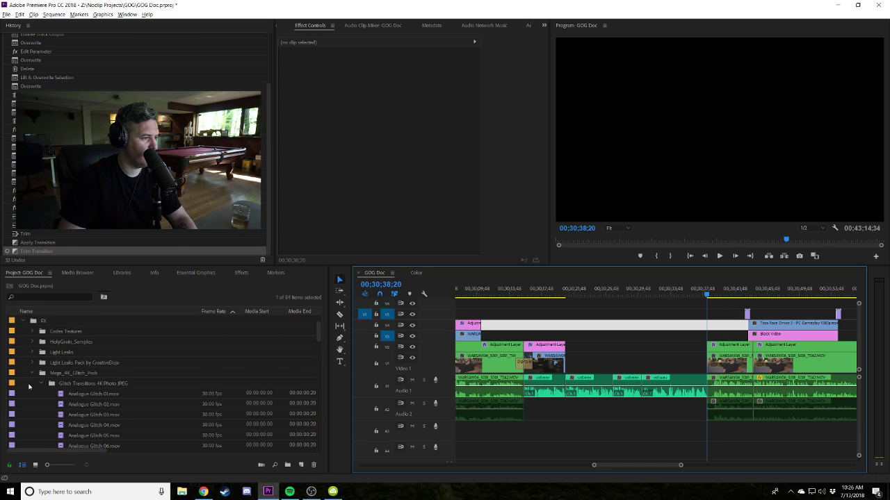
left_click(33, 374)
left_click(22, 320)
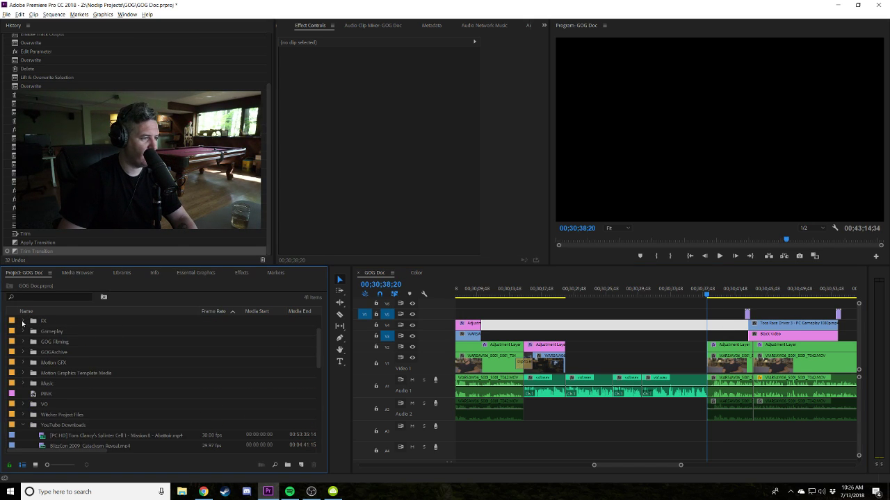
left_click(25, 426)
Zoom the timeline out and back in, then scrub back to 00;30;23;13.
left_click(631, 301)
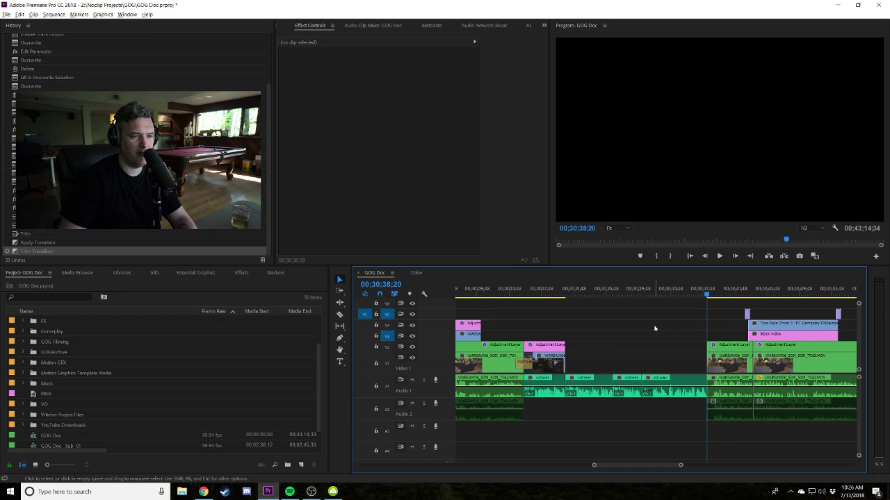
key("minus")
key("minus")
key("minus")
key("minus")
key("minus")
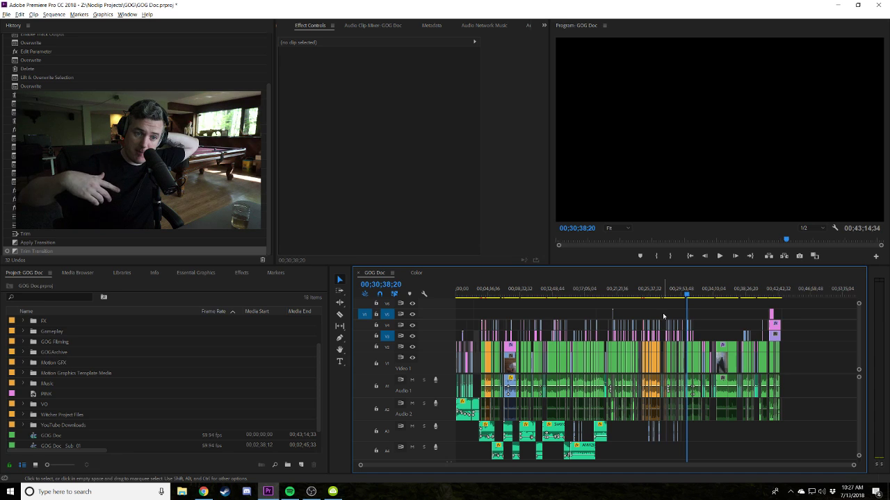
key("equal")
key("equal")
key("equal")
key("equal")
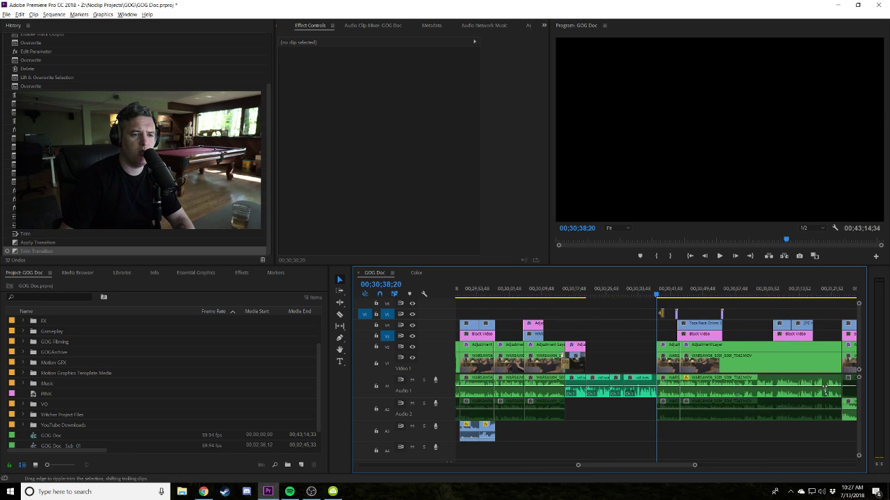
left_click_drag(512, 293, 535, 295)
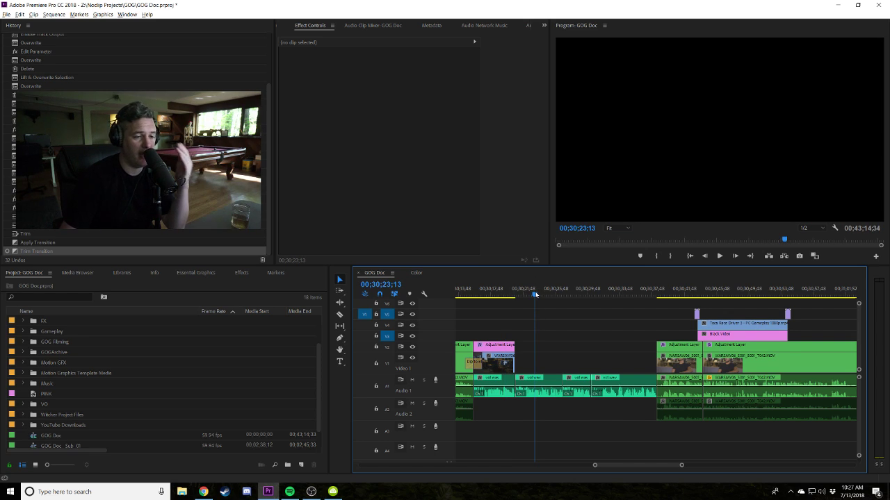
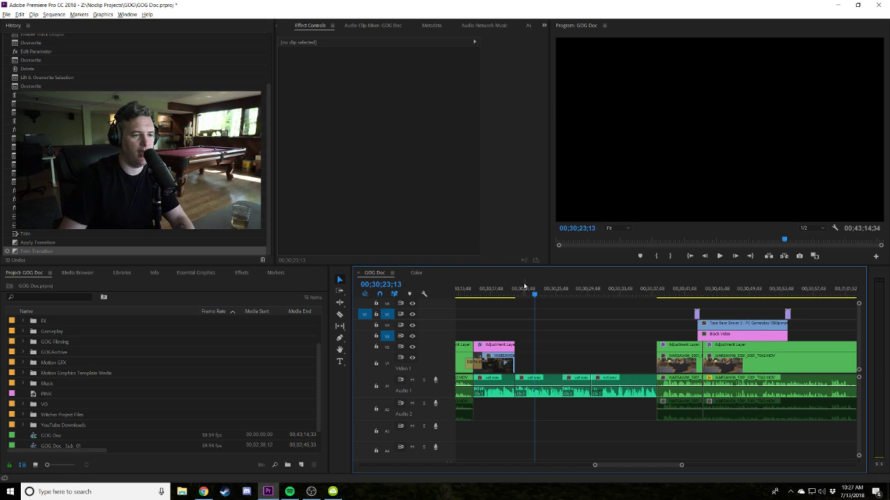
Load GOG5.mp4 from the Gameplay bin in the Source Monitor and mark In at its passcode screen.
left_click(23, 331)
scroll(25, 338, "down", 1)
scroll(40, 352, "up", 1)
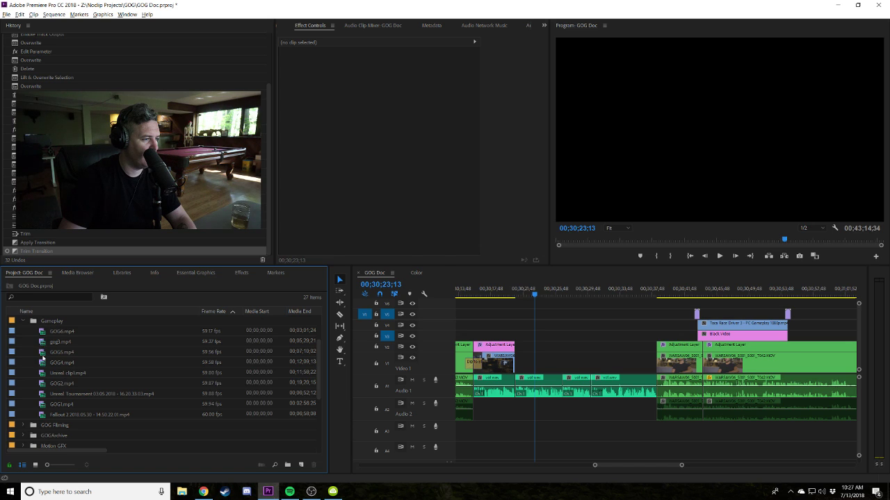
double_click(41, 355)
left_click_drag(317, 237, 292, 222)
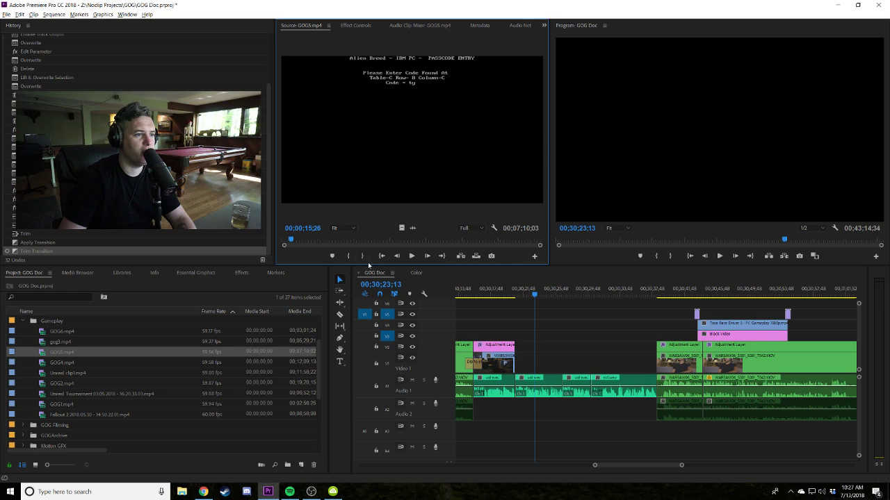
left_click(348, 256)
Mark Out on GOG5.mp4 and drop the marked section onto V1 of the GOG Doc sequence.
left_click(367, 256)
left_click_drag(77, 353, 616, 359)
left_click(585, 286)
key("space")
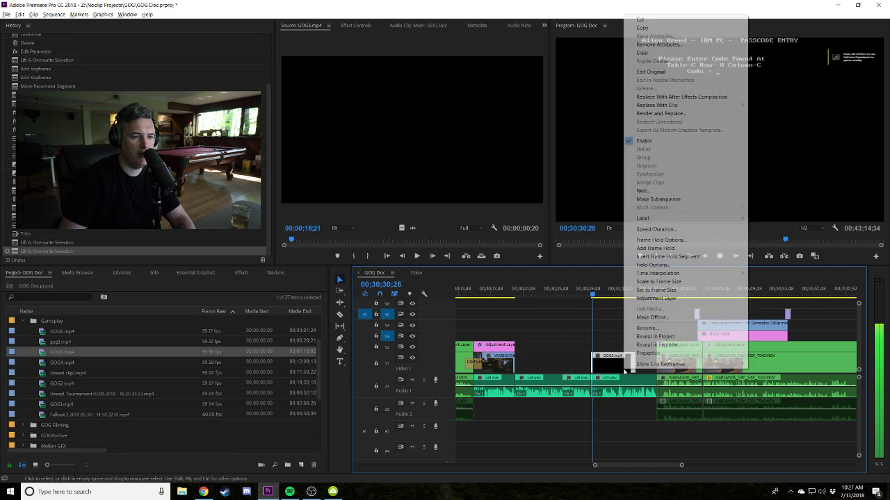
left_click(606, 327)
key("=")
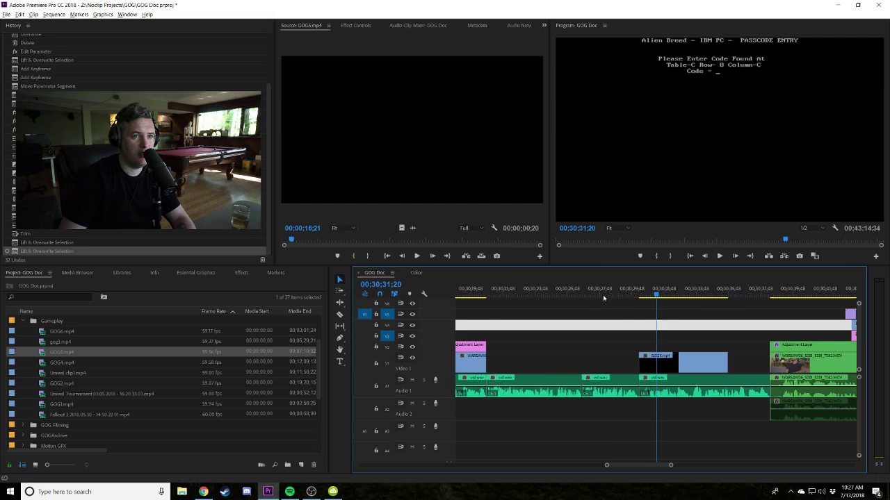
key("Up")
Adjust the GOG5 clip's start edge on V1 so it opens on DOS boot text, previewing the change.
left_click_drag(642, 356, 596, 356)
left_click(601, 293)
left_click_drag(501, 348, 500, 349)
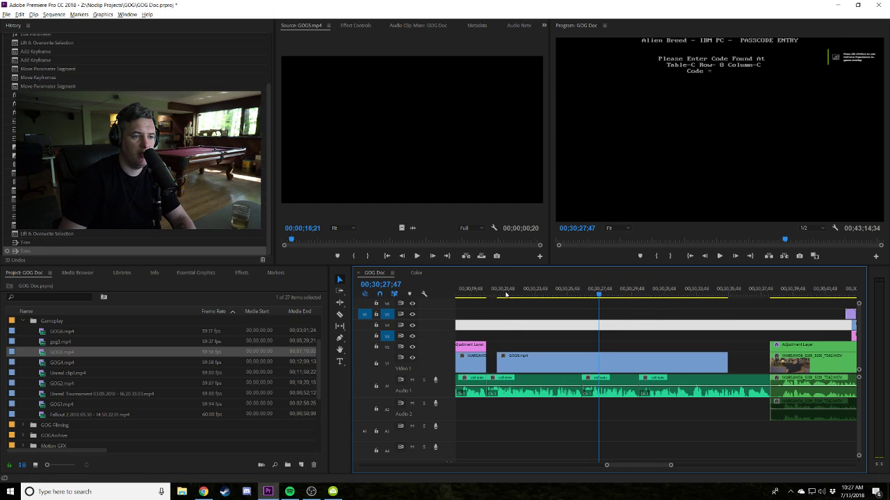
left_click(647, 295)
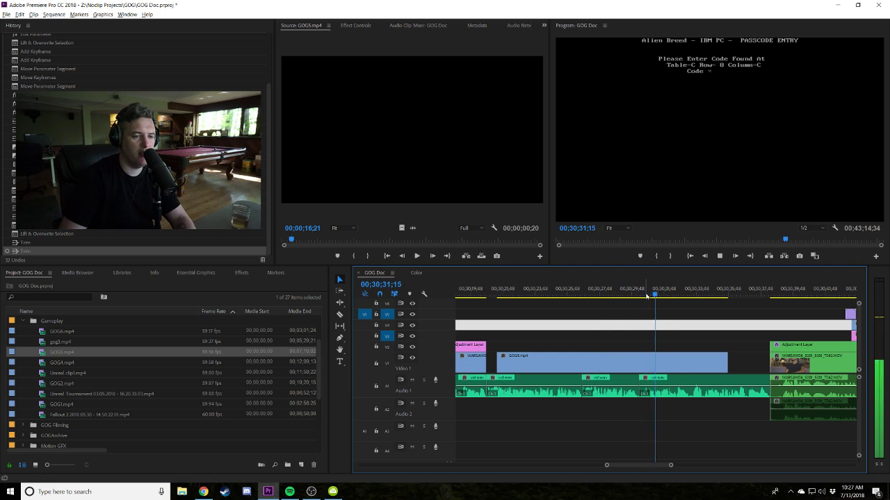
left_click(508, 295)
key("space")
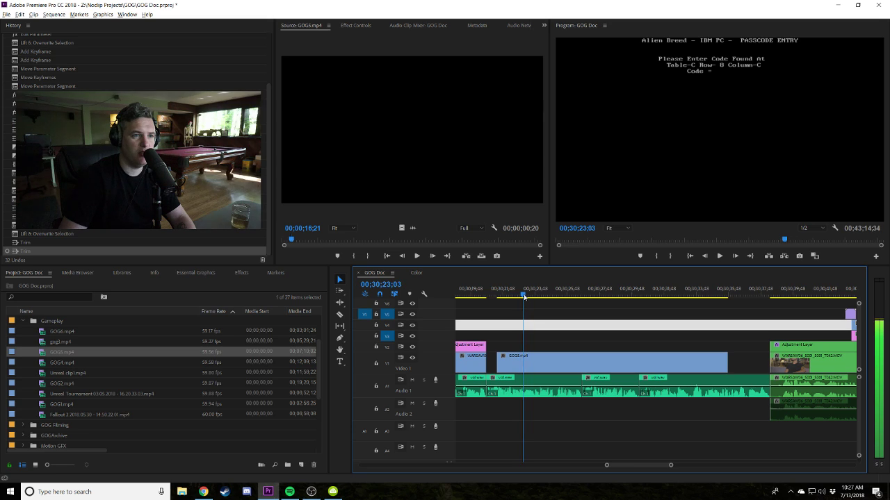
mouse_move(501, 361)
left_mouse_down()
mouse_move(523, 361)
mouse_move(505, 362)
left_mouse_up()
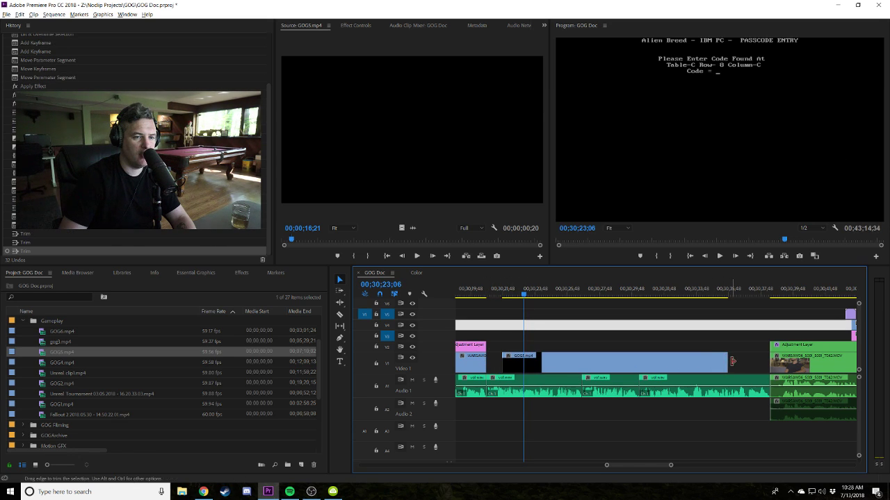
Trim the GOG5 clip's end, move it later in the sequence, and show its motion settings.
left_click_drag(732, 360, 628, 361)
left_click_drag(567, 361, 693, 358)
left_click(612, 289)
key("space")
scroll(599, 341, "right", 2)
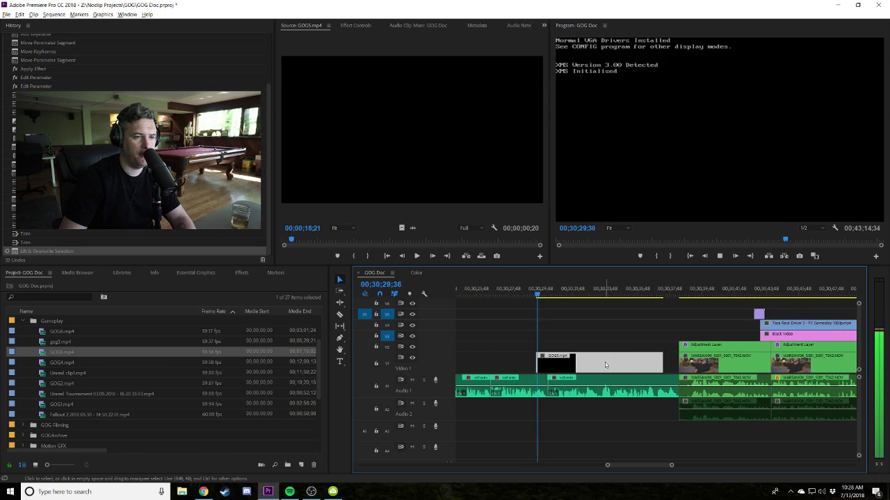
key("space")
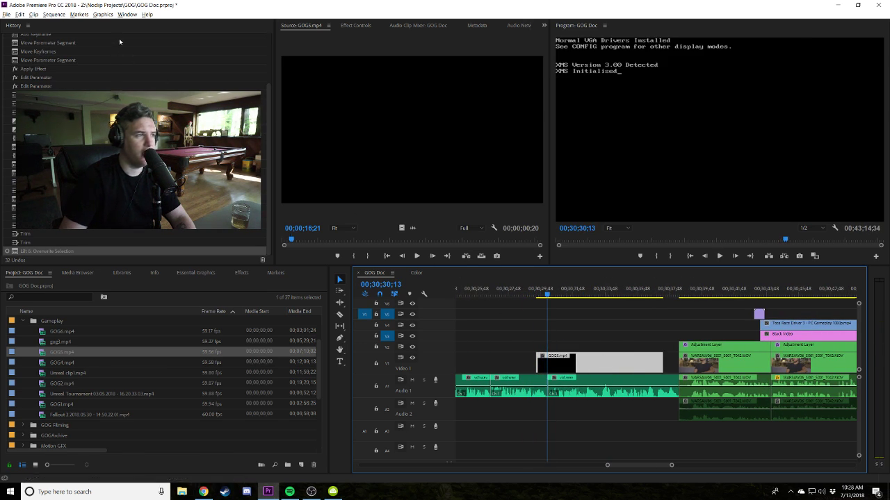
left_click(355, 26)
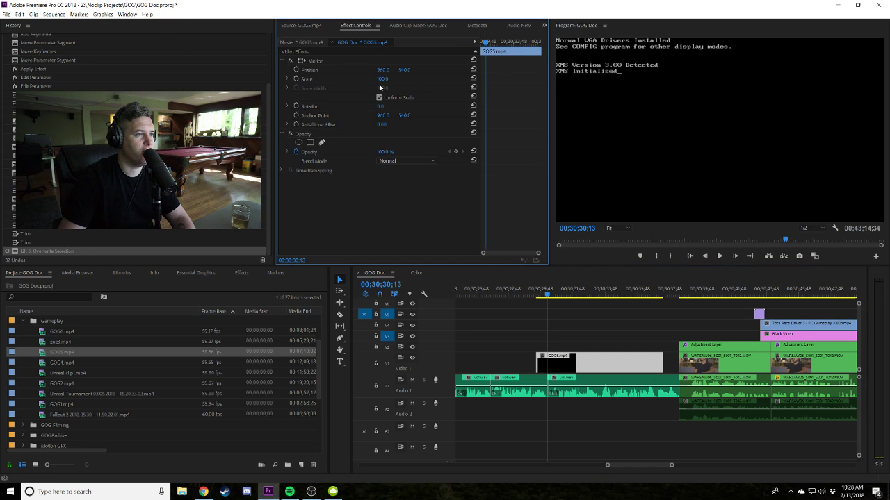
Enlarge the GOG5 clip's Scale in Effect Controls and preview the result.
mouse_move(383, 78)
left_mouse_down()
mouse_move(431, 69)
mouse_move(385, 70)
mouse_move(393, 69)
left_mouse_up()
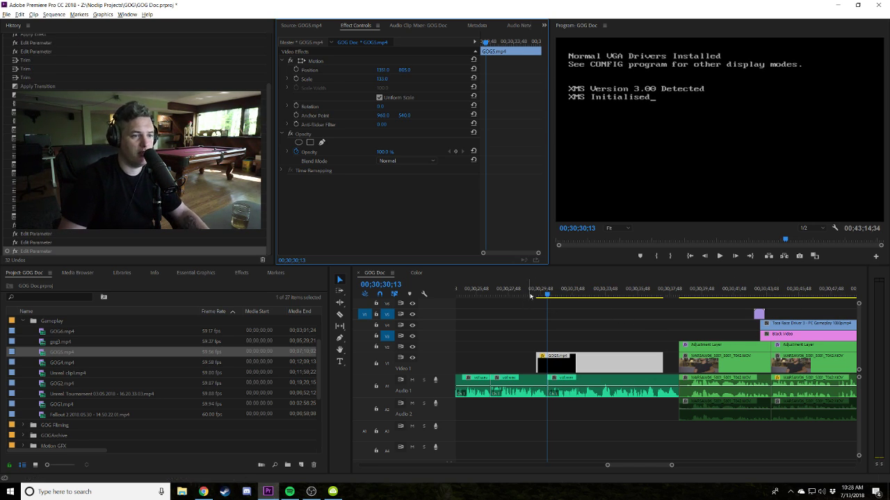
key("space")
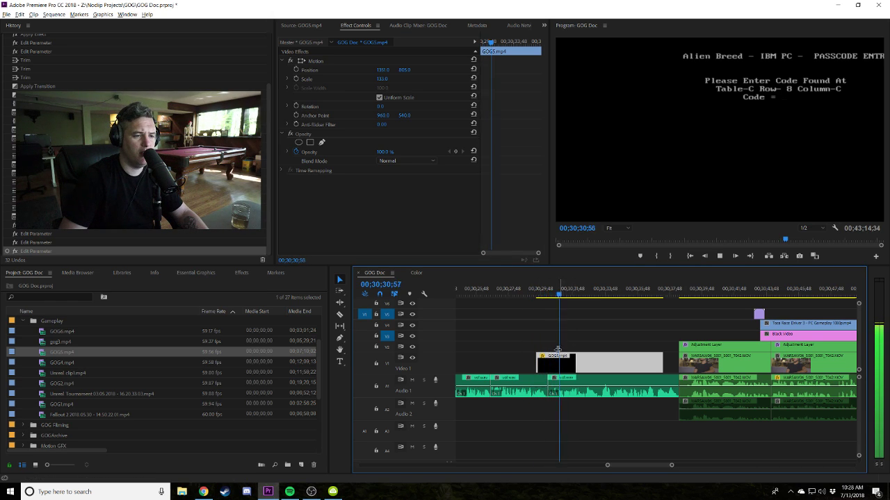
key("space")
left_click_drag(560, 293, 554, 292)
Razor the clip at the drivers screen, reset the second piece's Motion, and scale it to 163.
key("c")
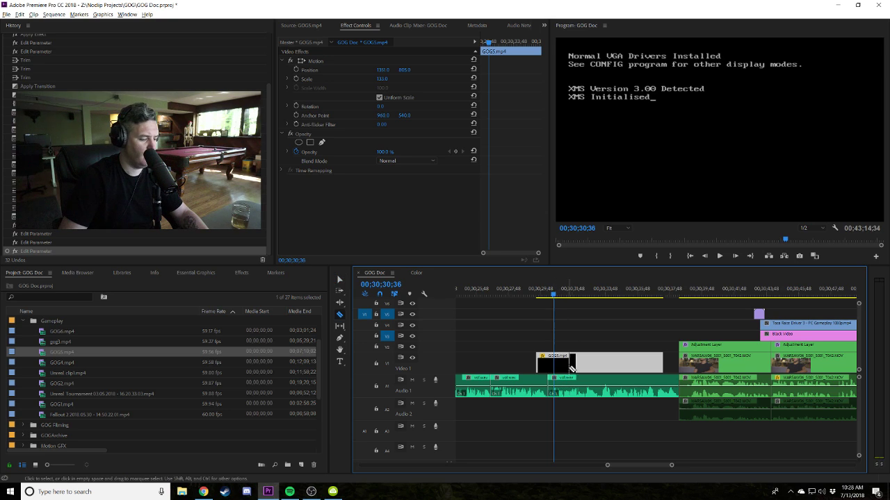
left_click(554, 364)
key("v")
key("space")
key("space")
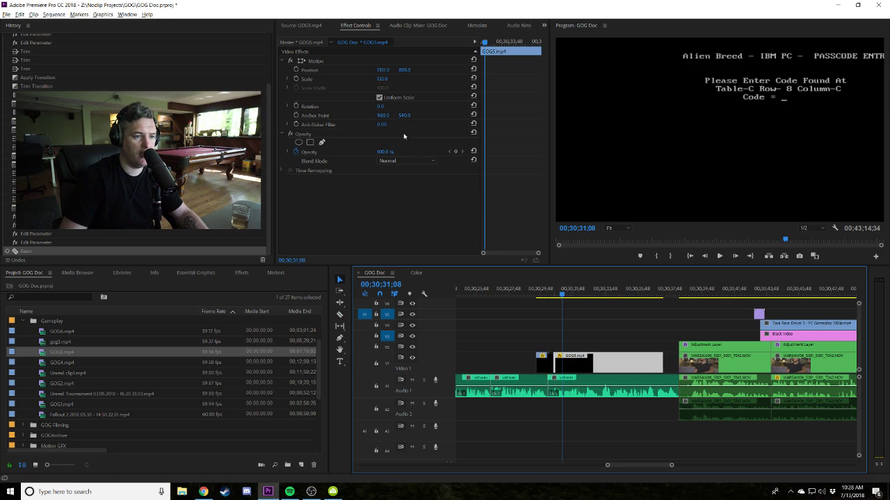
left_click(473, 78)
left_click(473, 69)
left_click_drag(381, 81, 519, 167)
left_click(544, 289)
key("space")
key("=")
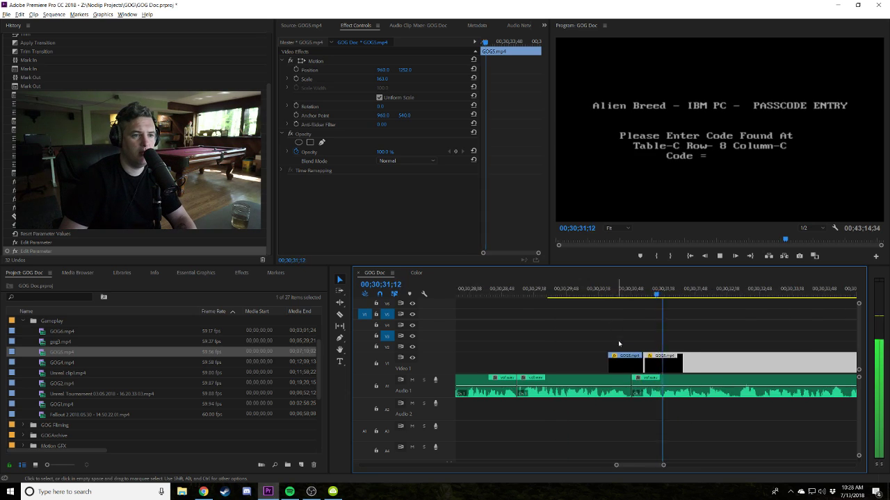
key("=")
Nudge the black GOG5 piece two frames earlier, trim its head to the playhead, and close the gap.
left_click(562, 294)
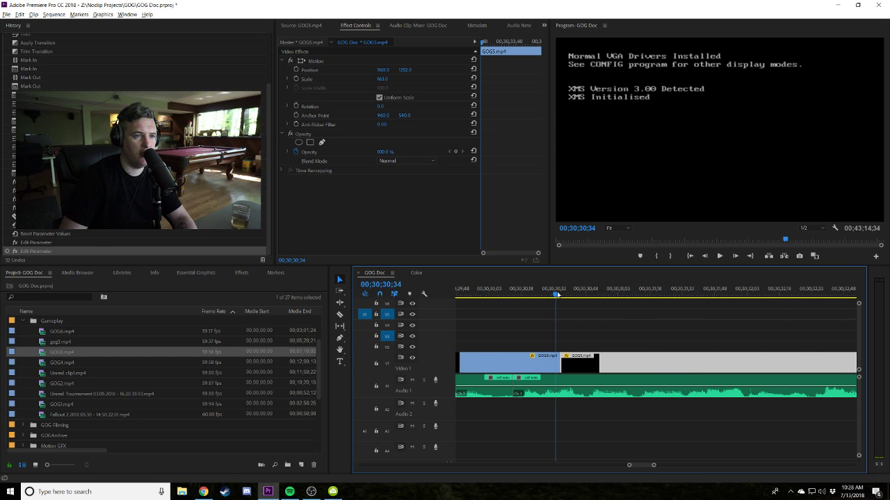
key("alt+Left")
key("alt+Left")
left_click(554, 295)
key("space")
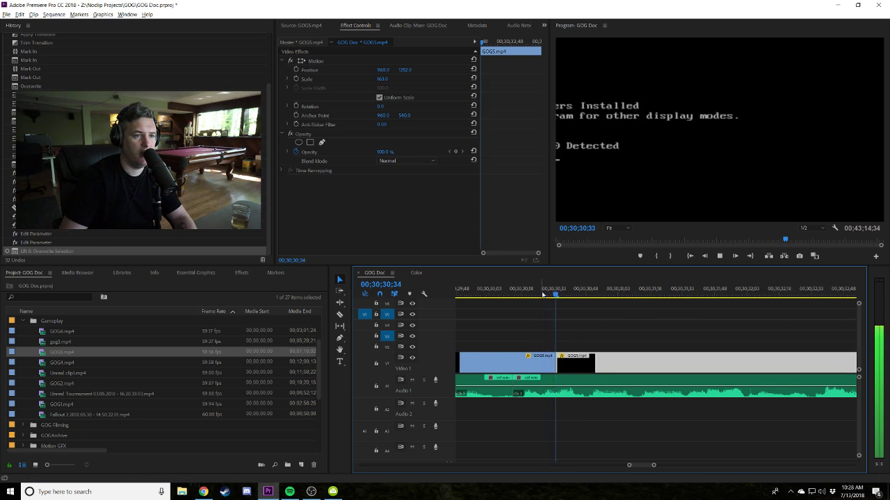
left_click(554, 295)
left_click(556, 296)
key("ctrl+Right")
key("ctrl+Right")
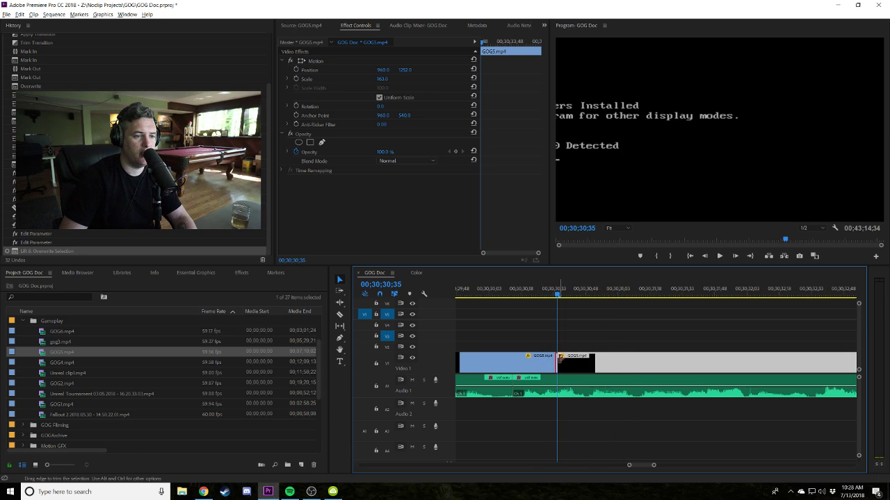
left_click(564, 296)
key("Right")
key("Right")
key("Right")
key("Right")
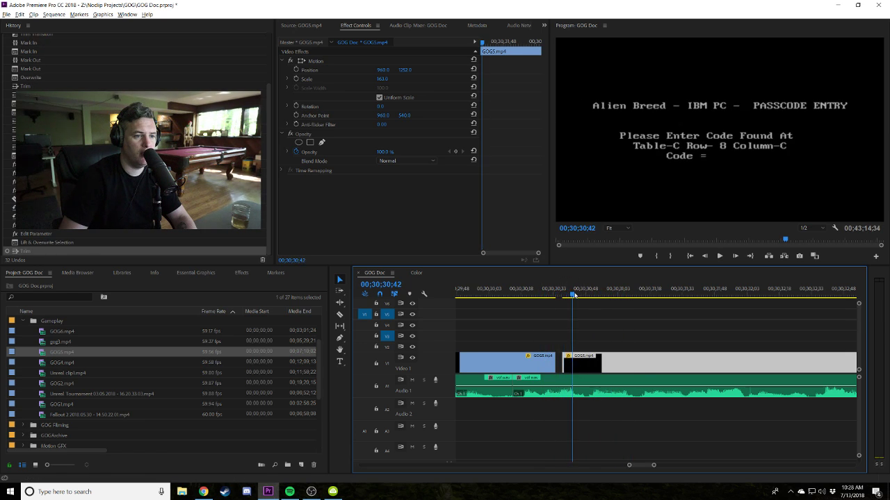
key("e")
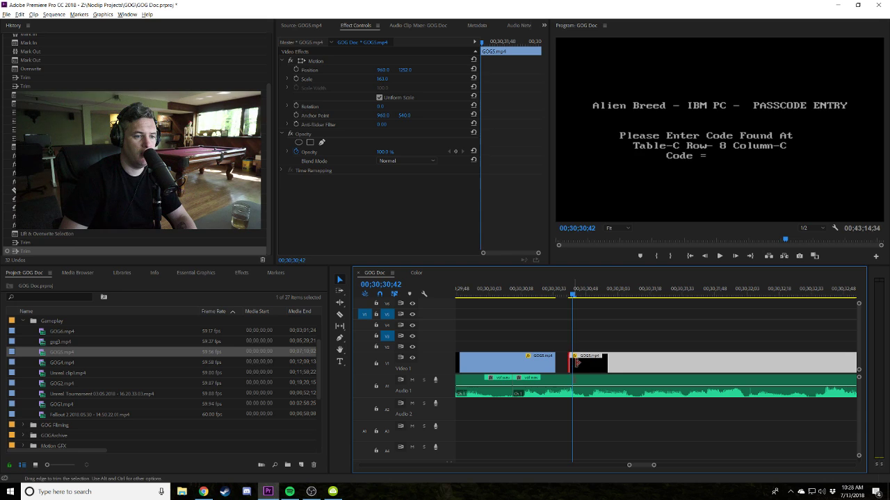
left_click_drag(577, 363, 563, 363)
key("space")
key("minus")
Extend the first GOG5 piece's start earlier, then trim it slightly later, previewing each change.
left_click(598, 293)
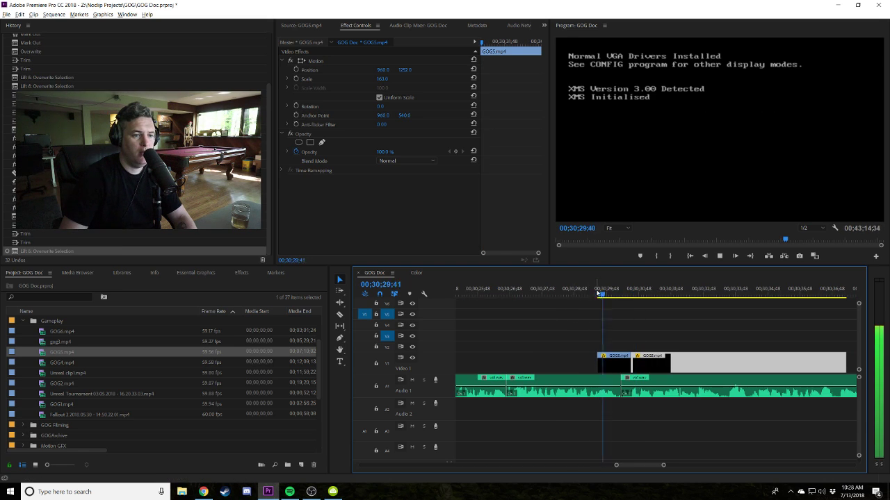
key("space")
left_click(602, 369)
left_click_drag(599, 358, 549, 358)
left_click(550, 293)
key("space")
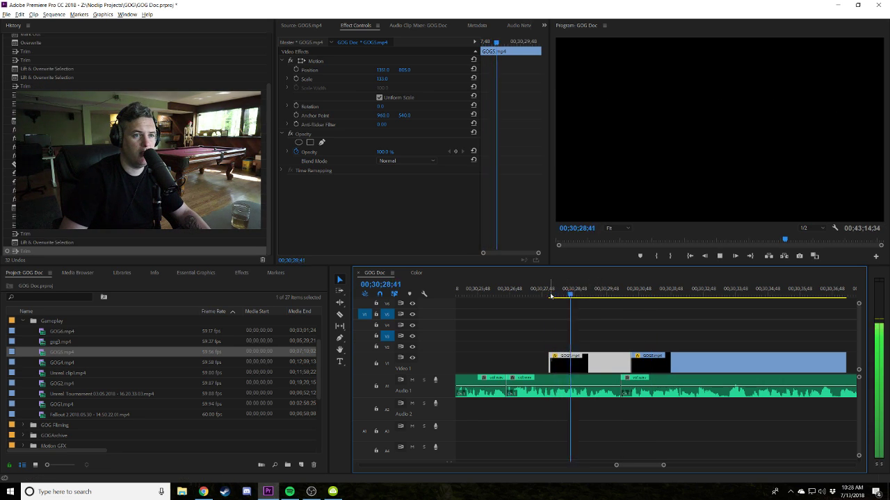
key("space")
left_click_drag(554, 362, 562, 361)
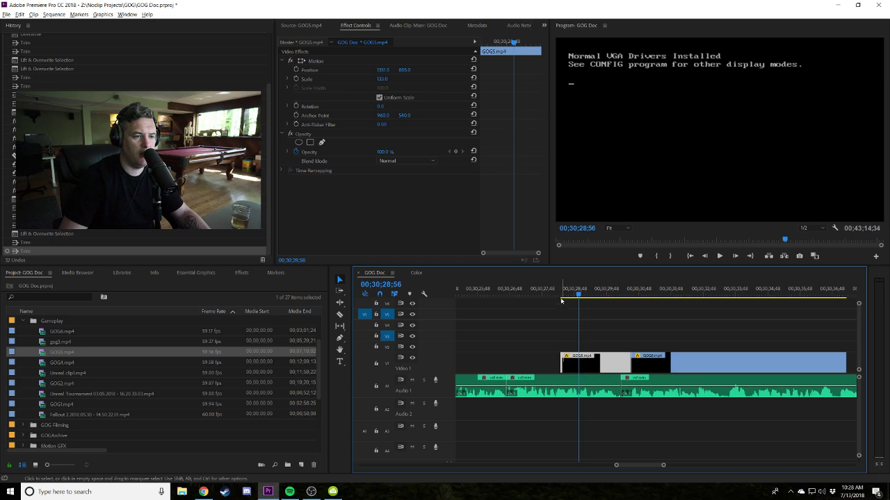
left_click(556, 290)
key("space")
Re-extend the first piece's start much earlier, then trim it back later again while checking playback.
left_click_drag(562, 362, 505, 345)
left_click(503, 296)
key("space")
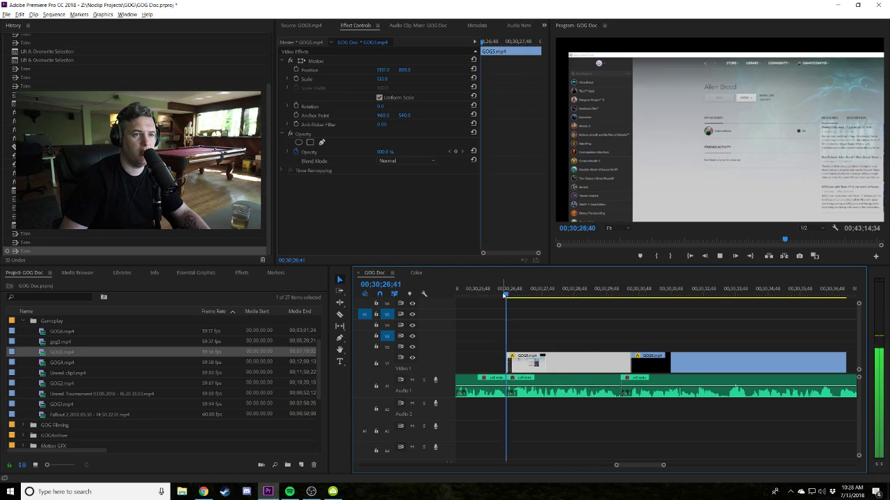
key("space")
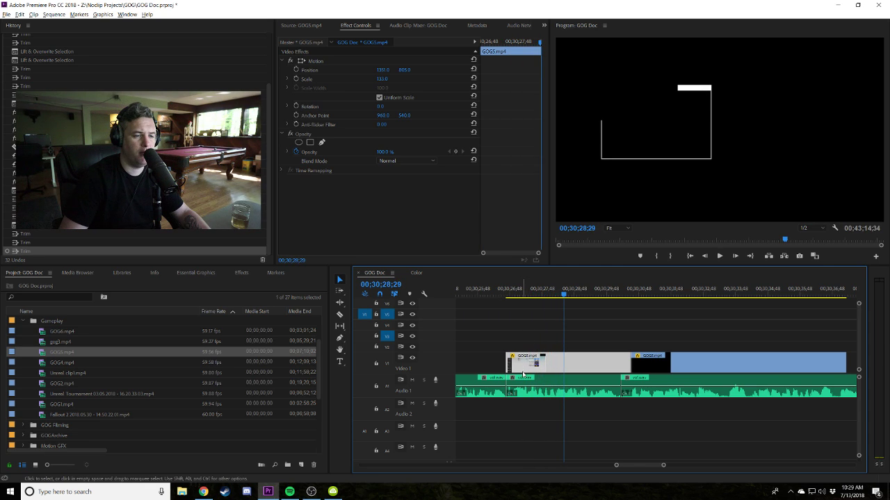
left_click_drag(548, 356, 621, 354)
key("space")
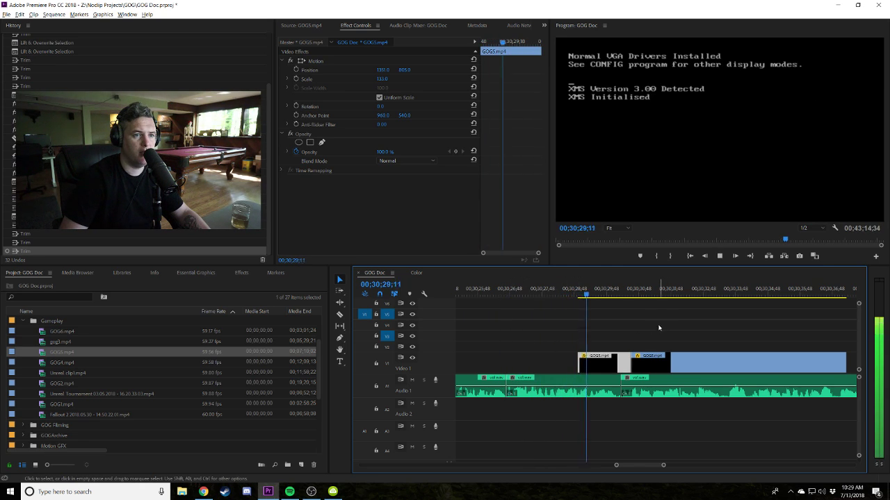
scroll(695, 341, "down", 3)
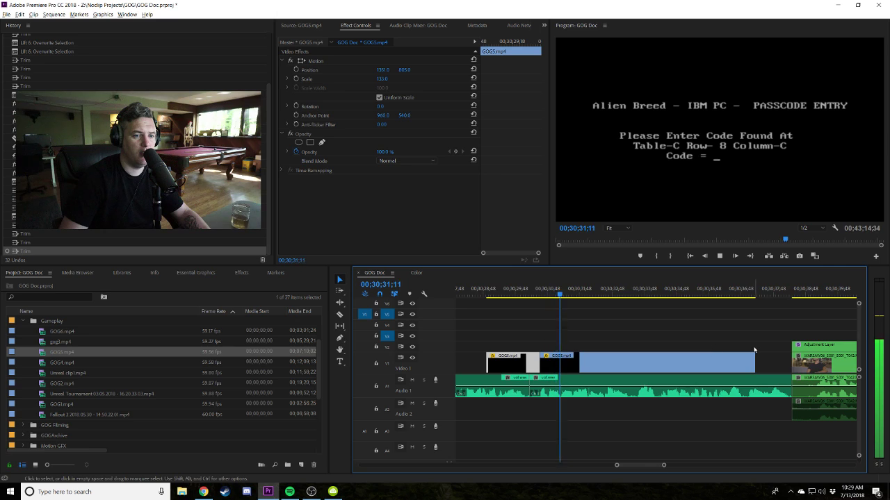
key("space")
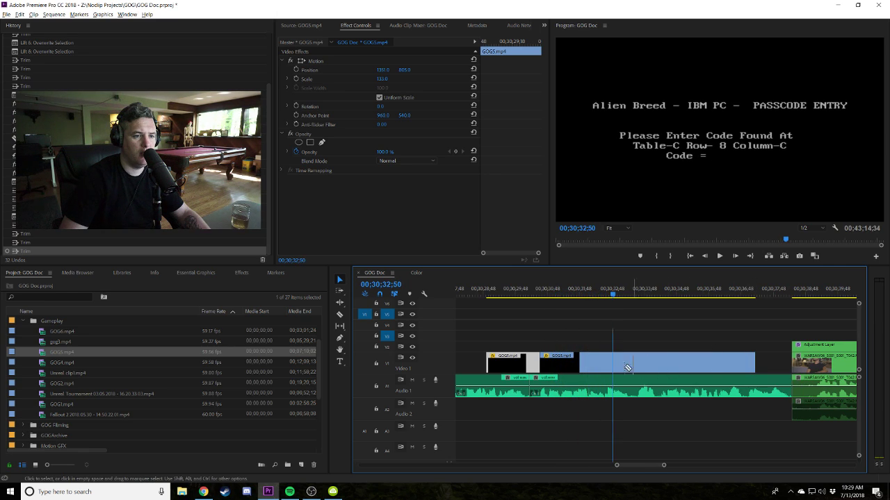
Make two razor cuts in the blue GOG5 clip and move the cut piece later.
left_click(602, 365)
left_click(656, 363)
key("v")
left_click_drag(565, 362, 609, 366)
Play the rearranged section from 00;30;30;16 and scrub to where the passcode screen ends.
left_click(696, 292)
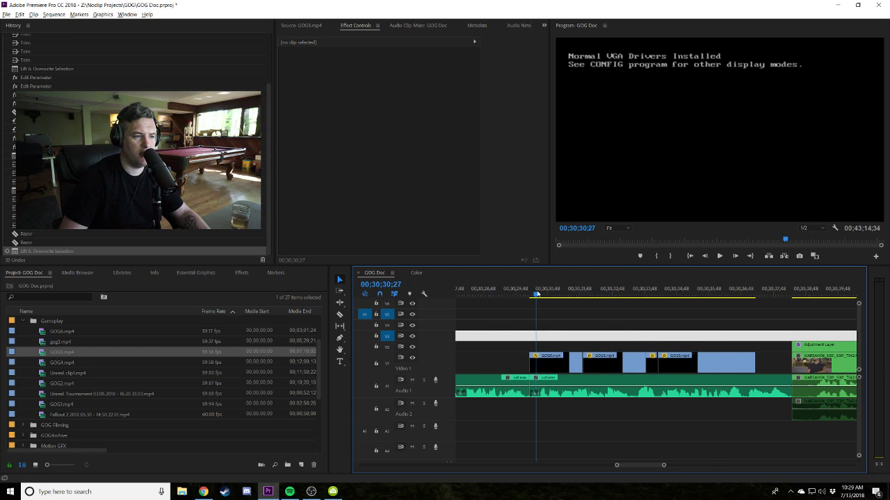
key("space")
left_click(531, 296)
left_click_drag(531, 294, 779, 295)
scroll(791, 294, "down", 2)
left_click_drag(674, 364, 802, 323)
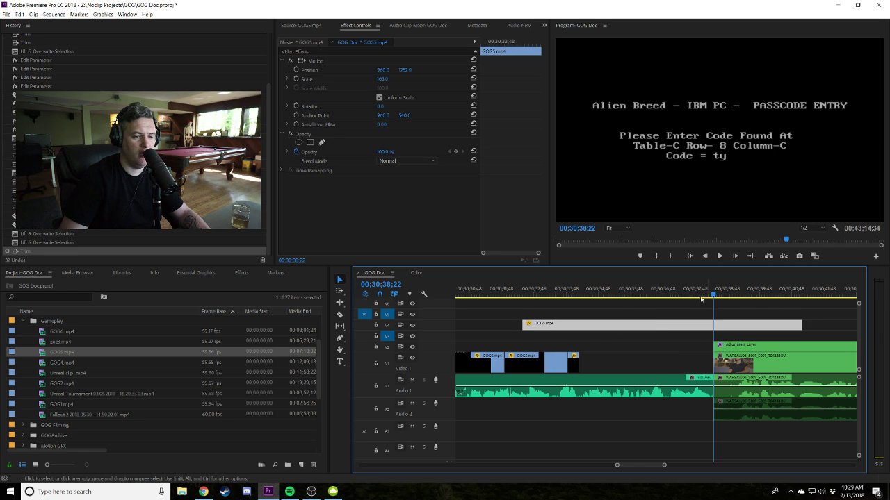
Extend and cut the GOG5 clip on V4 at 00;30;37;13, move its right piece to Video 1, and delete the leftover.
left_click_drag(709, 288, 676, 288)
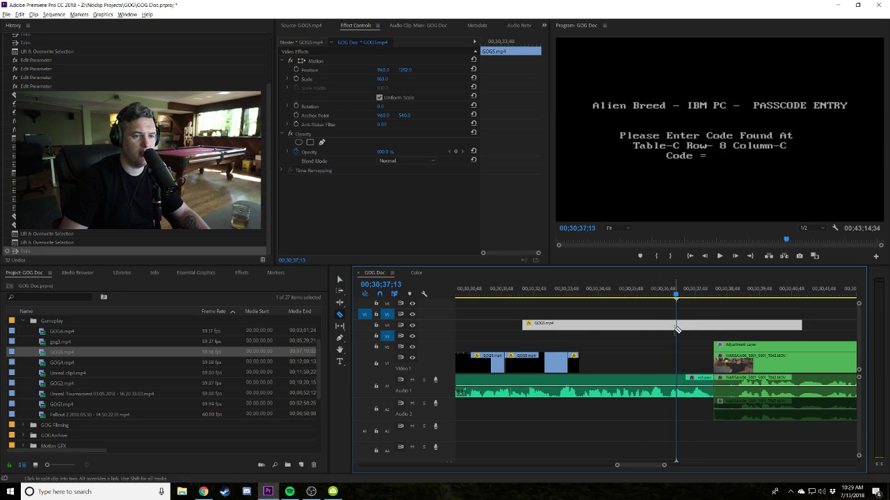
key("ctrl+k")
left_click_drag(702, 324, 606, 368)
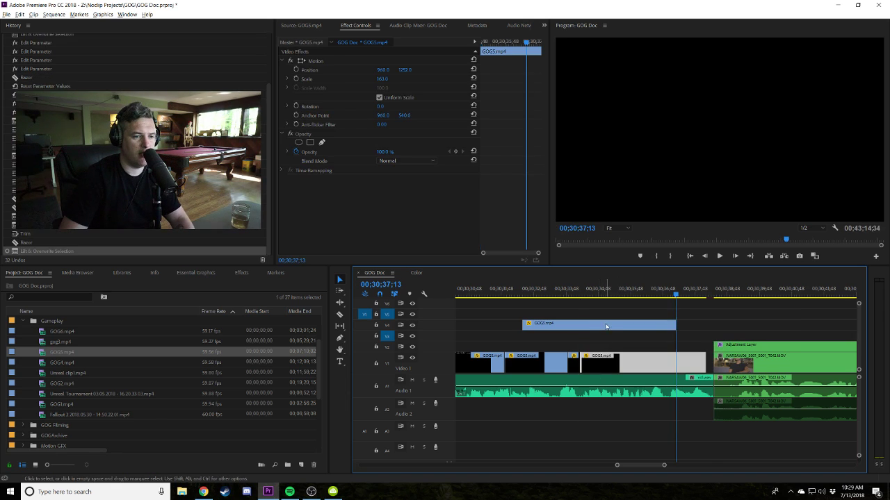
left_click(598, 324)
key("Delete")
left_click_drag(706, 365, 713, 365)
scroll(628, 340, "up", 2)
Review the edit from about 00;30;29, adjusting the timeline zoom.
left_click_drag(576, 288, 508, 288)
key("space")
key("minus")
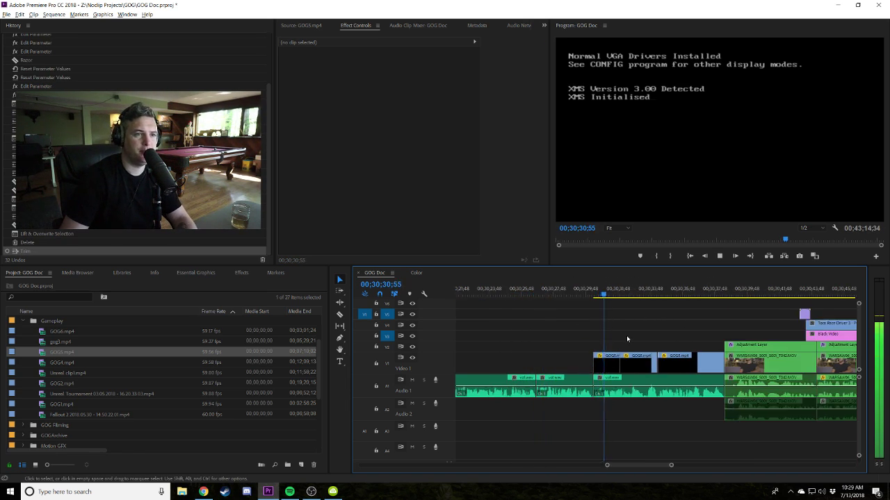
key("minus")
scroll(627, 335, "down", 2)
left_click(616, 325)
key("equal")
key("equal")
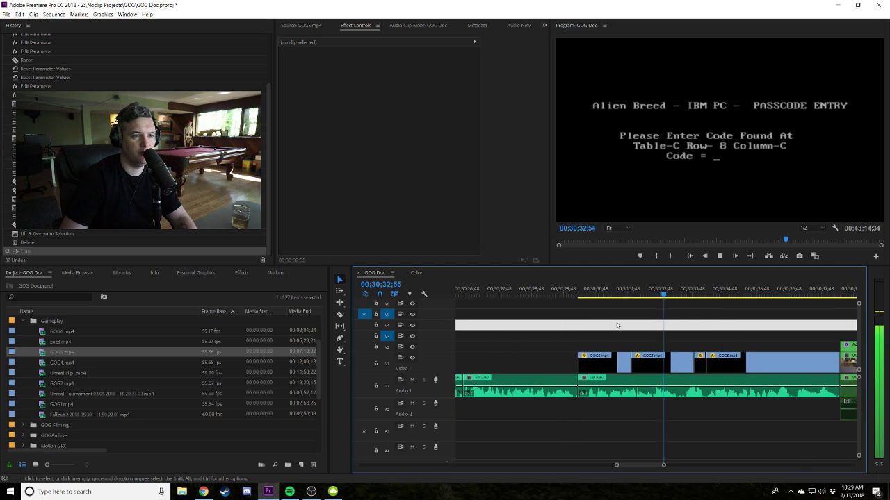
scroll(626, 325, "down", 2)
scroll(633, 325, "down", 2)
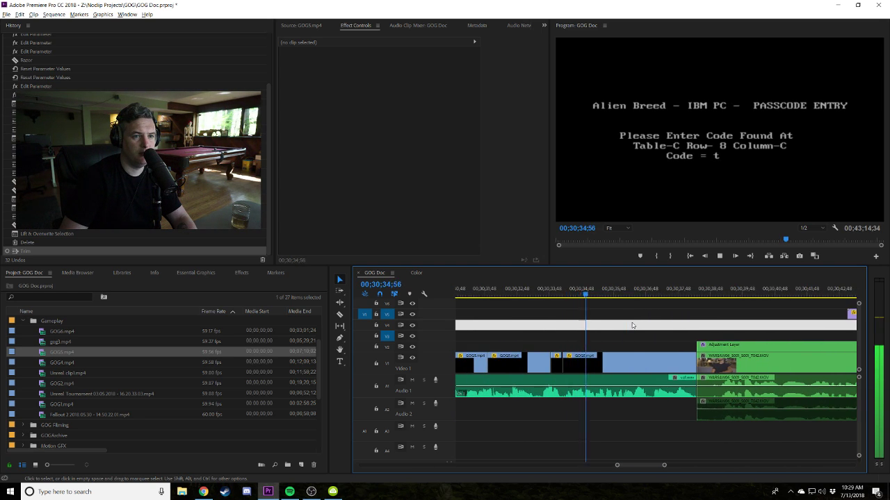
Nudge the GOG5 clip on Video 1 slightly earlier and play it from its start to 00;30;36;10.
left_click_drag(596, 356, 584, 369)
key("Up")
key("space")
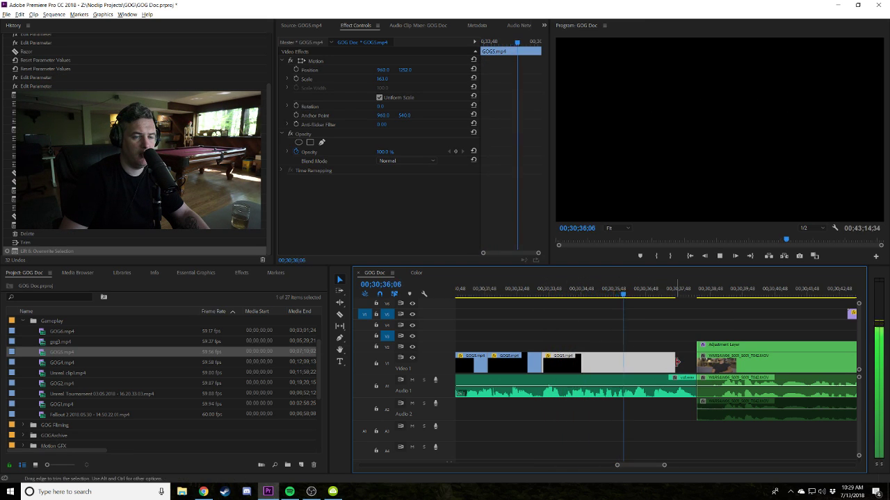
left_click_drag(638, 295, 605, 295)
key("space")
Shorten the last GOG5 piece, butt the GOG5 clips against the adjustment layer, and trim the WARSAW clip's start.
left_click_drag(677, 363, 625, 362)
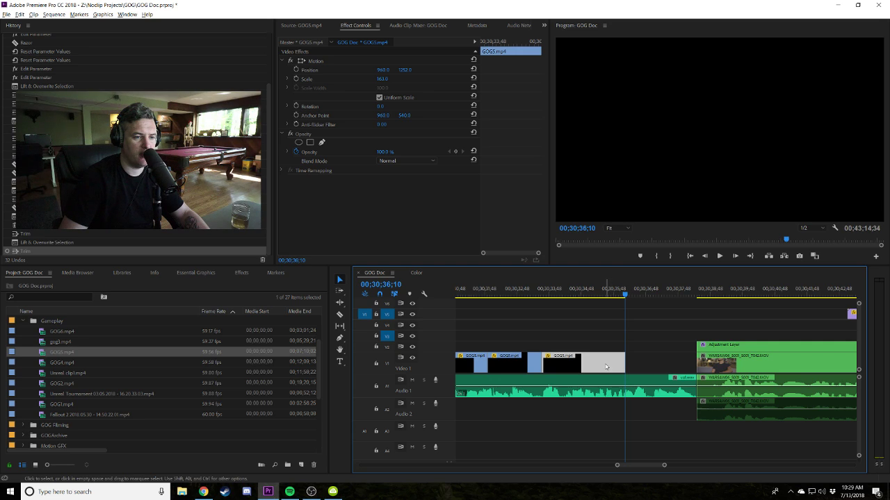
scroll(650, 335, "up", 2)
left_click_drag(561, 362, 633, 362)
key("Up")
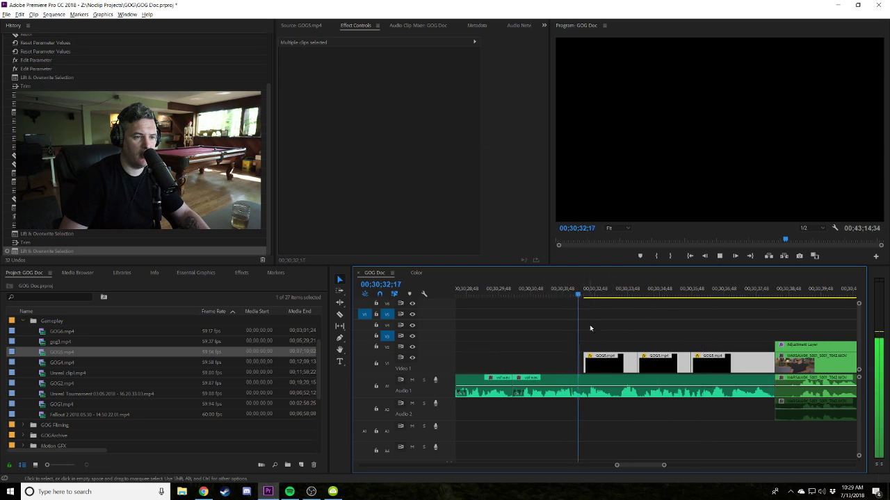
scroll(625, 348, "down", 2)
key("space")
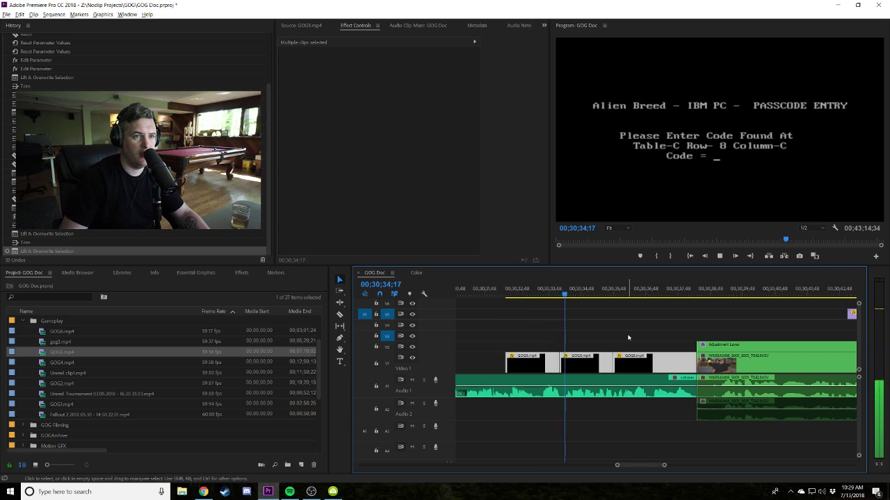
left_click(593, 337)
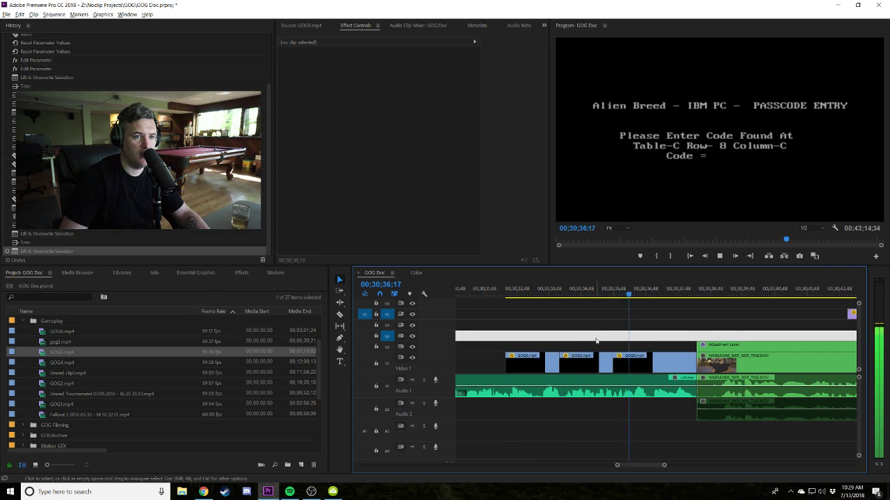
left_click_drag(596, 341, 611, 359)
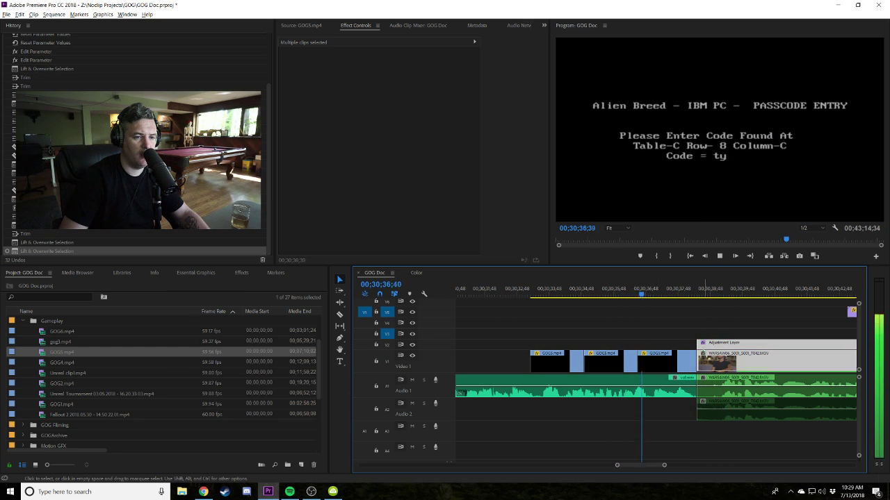
left_click_drag(697, 354, 717, 356)
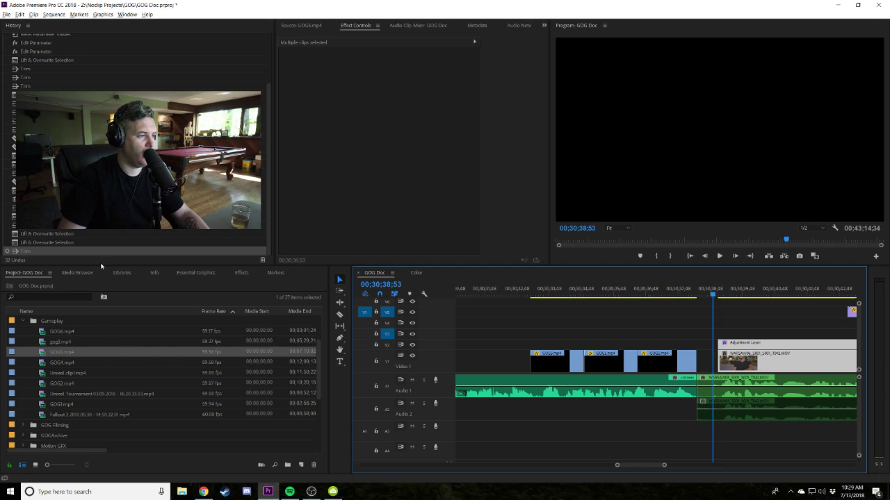
left_click(691, 295)
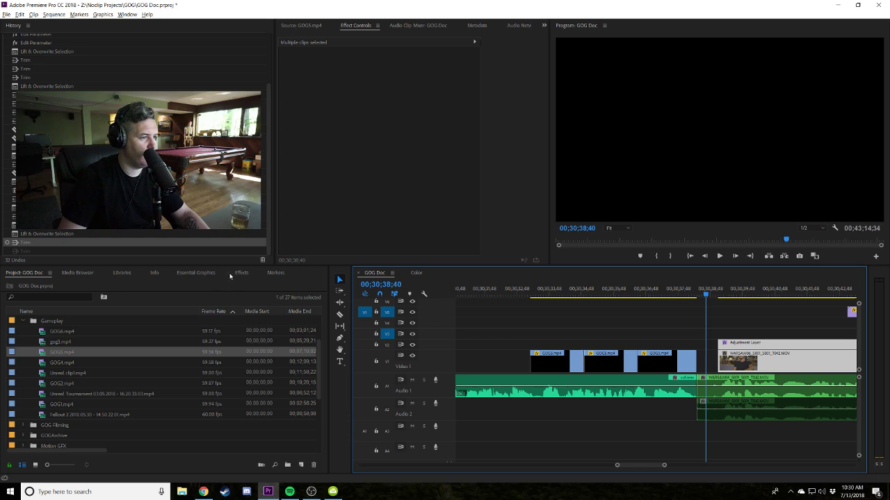
Search effects for 'film dis' and add a Film Dissolve at the WARSAW clip's start.
left_click(238, 273)
left_click(24, 281)
type("film d")
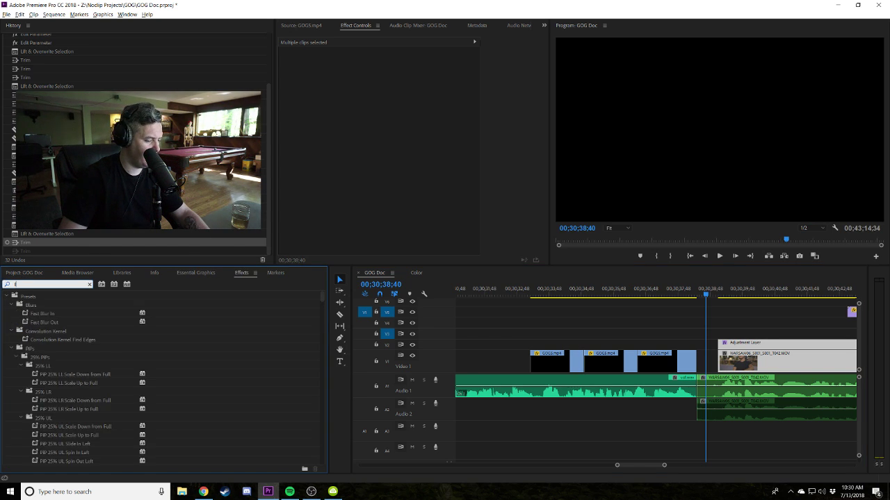
type("is")
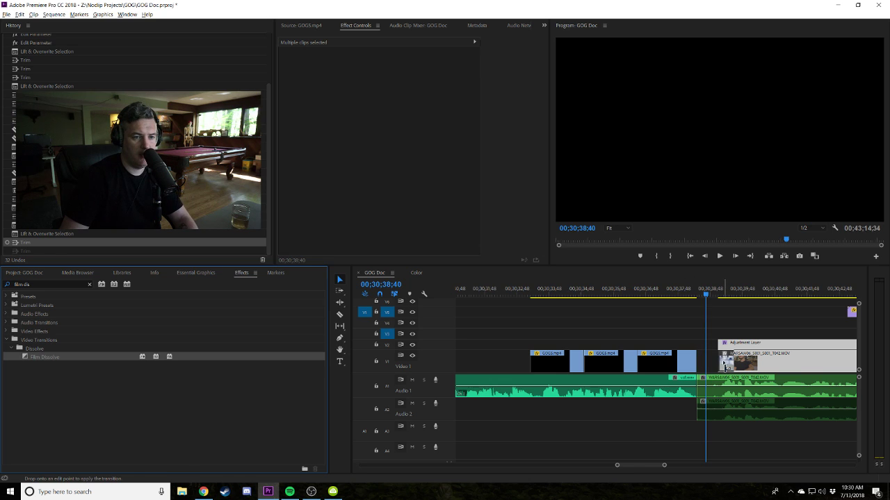
left_click_drag(725, 363, 709, 363)
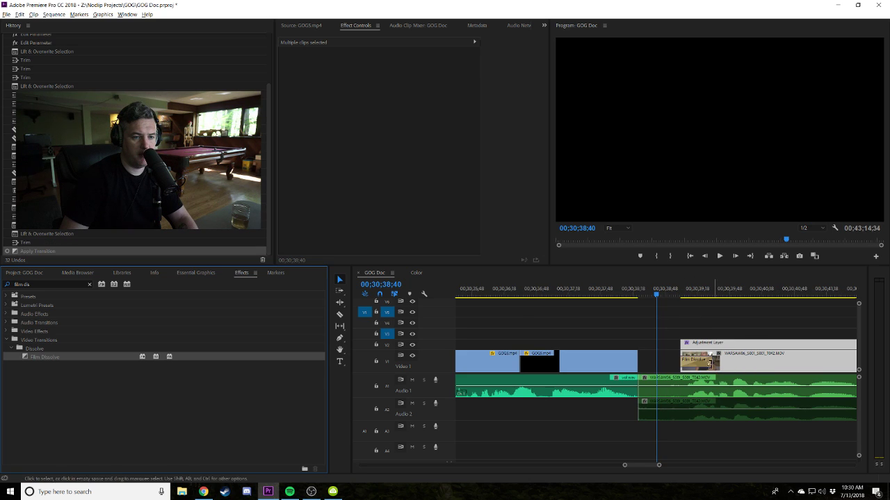
left_click(709, 364)
key("minus")
key("minus")
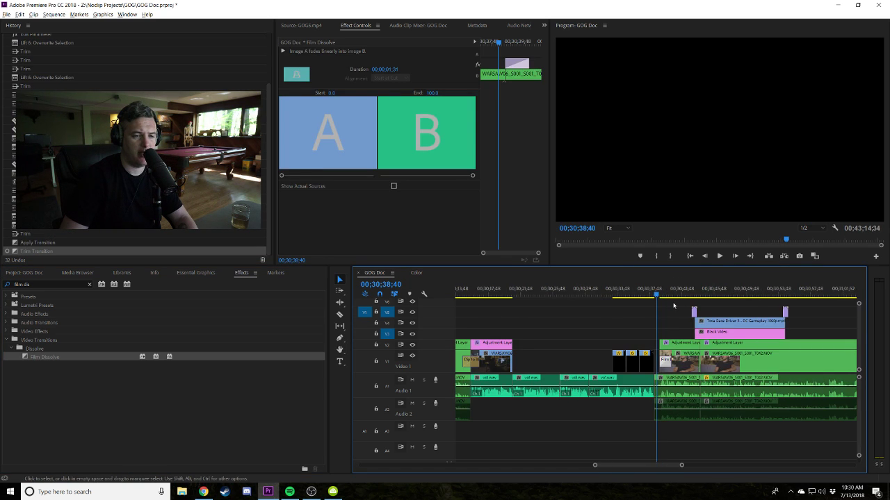
key("space")
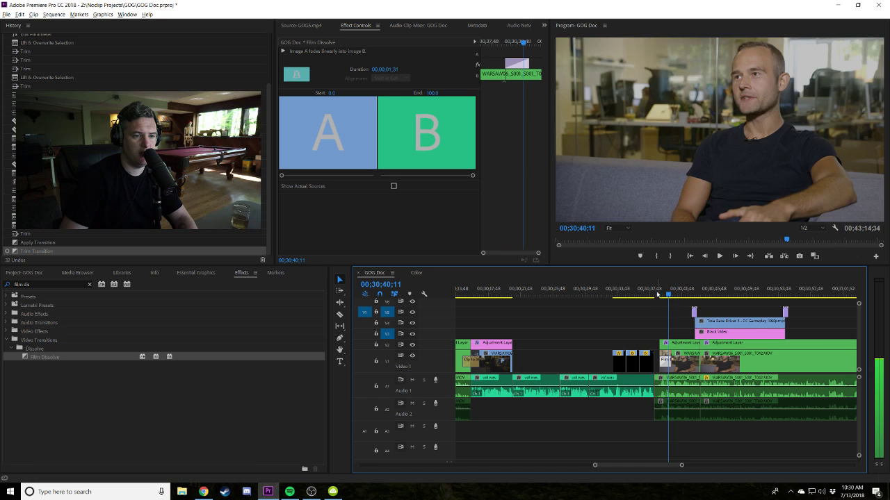
left_click(656, 295)
key("equal")
Trim the WARSAW audio so it starts later, reviewing from 00;30;38;55.
left_click(618, 377)
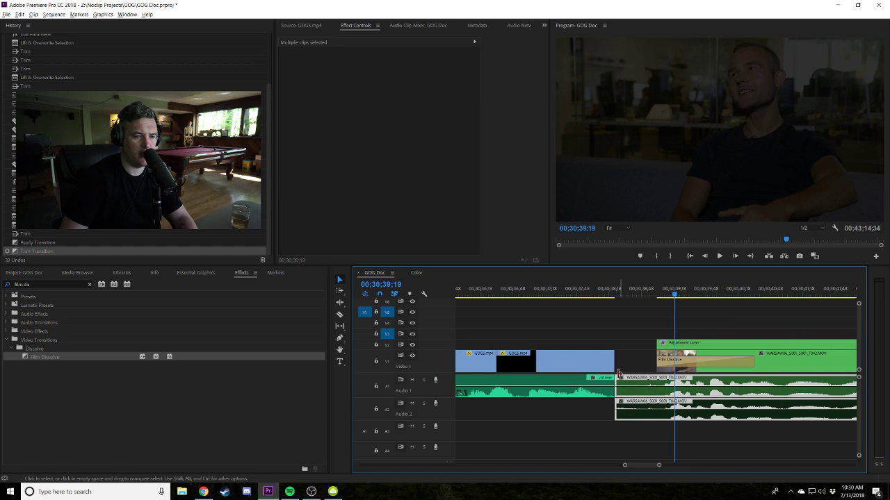
left_click_drag(633, 377, 678, 319)
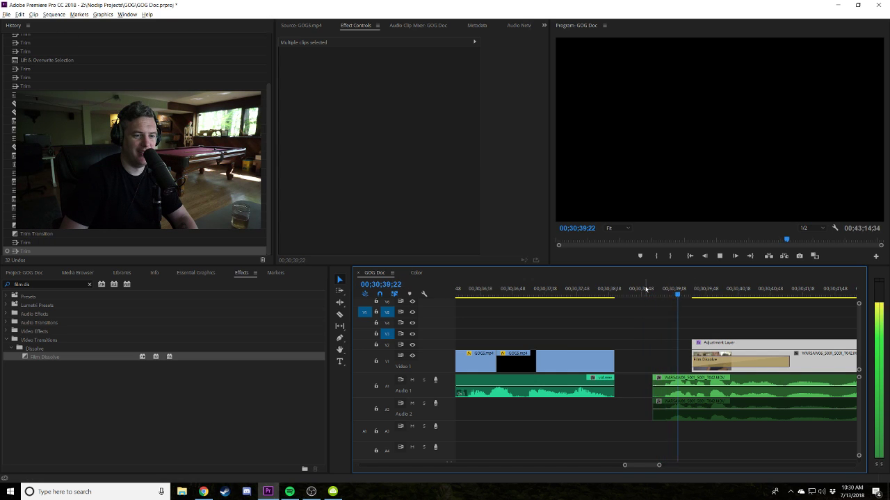
key("space")
left_click(664, 392)
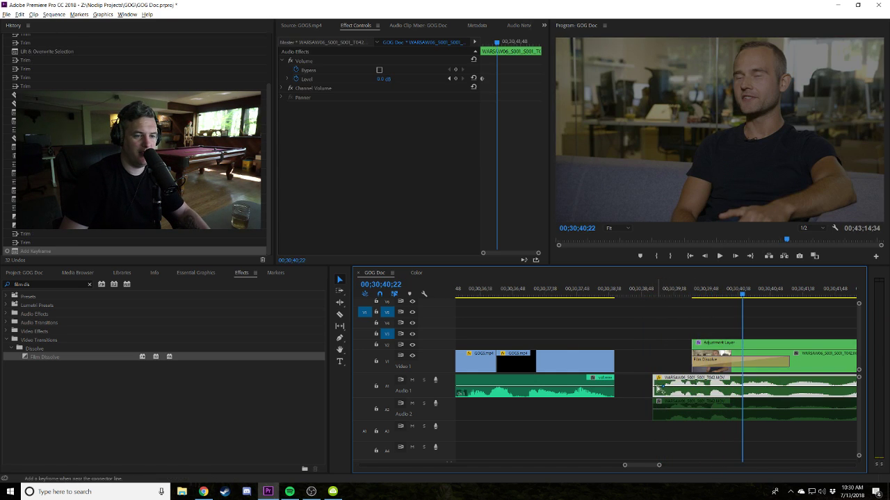
left_click(646, 296)
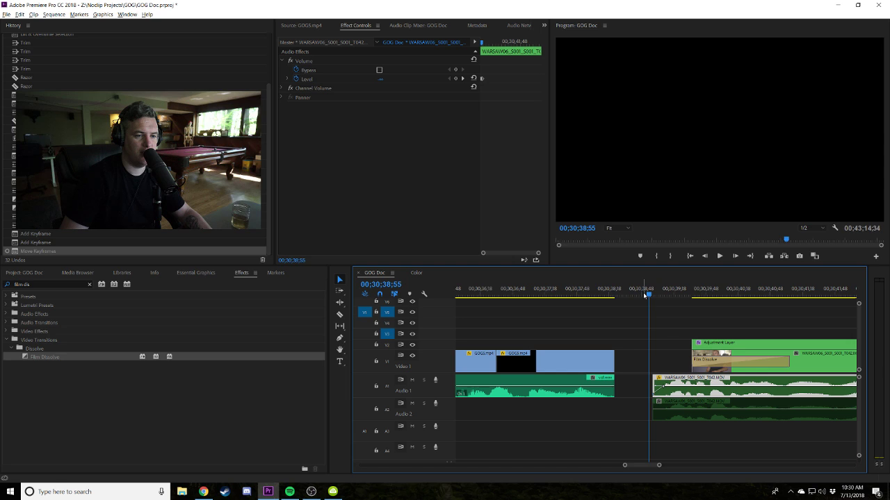
key("space")
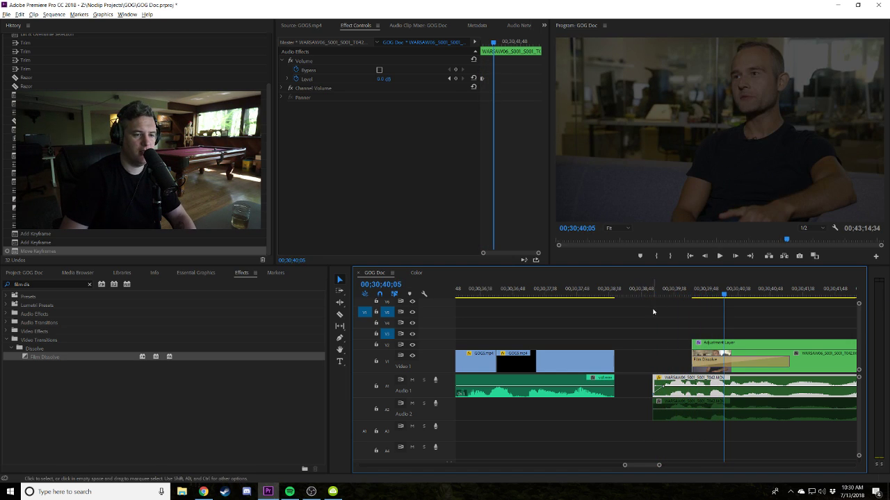
Refine the WARSAW audio start and move its volume keyframe to fade in from -∞ dB.
key("ctrl+z")
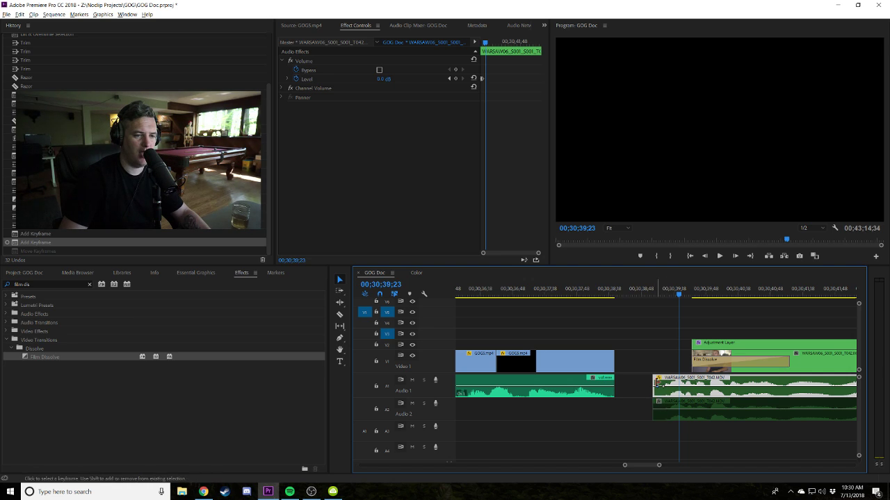
left_click_drag(657, 379, 666, 379)
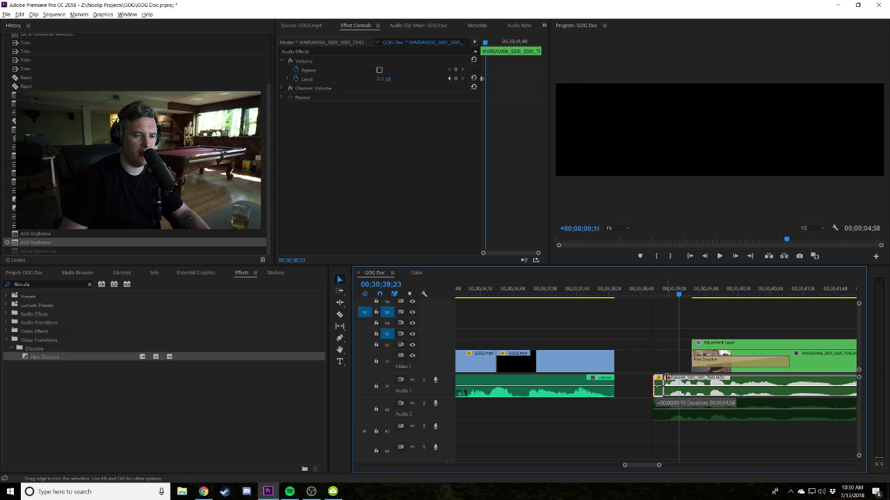
left_click(658, 288)
key("space")
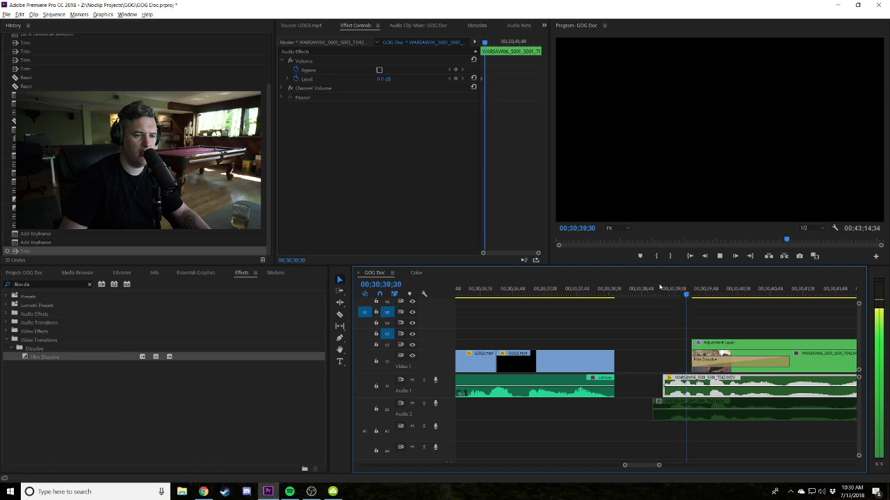
key("ctrl+z")
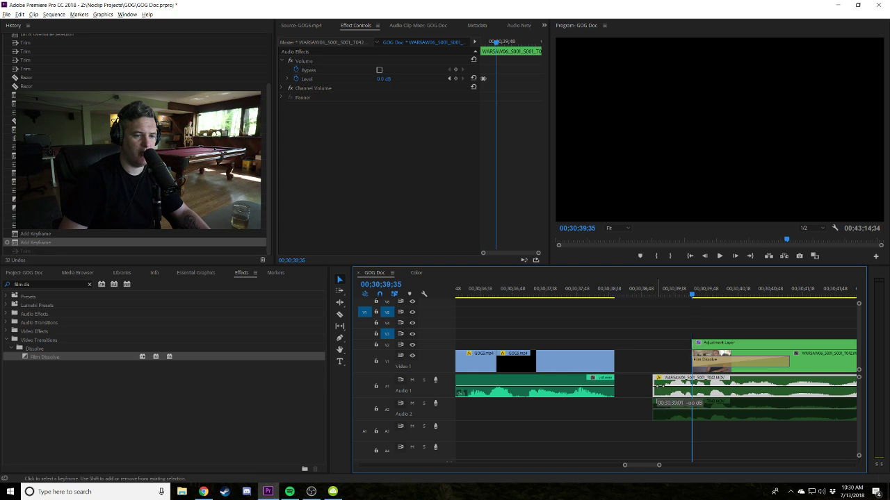
left_click_drag(656, 386, 656, 388)
left_click(631, 289)
key("space")
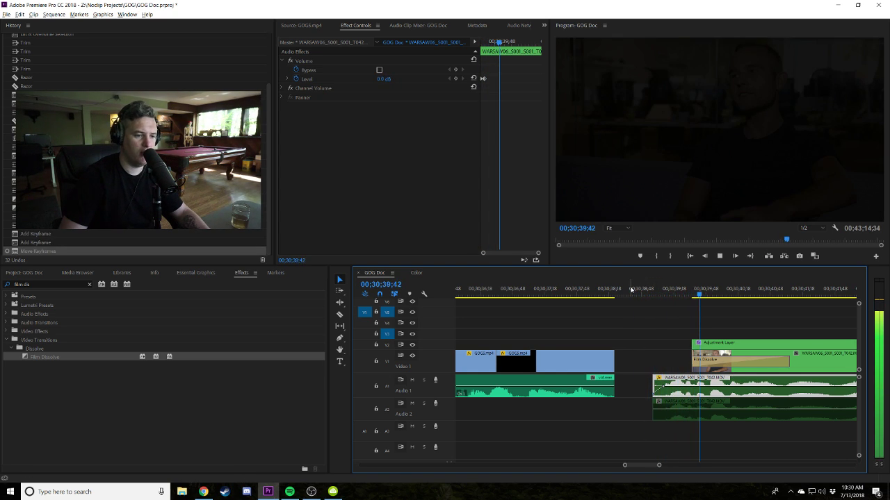
key("minus")
key("minus")
key("minus")
key("minus")
key("minus")
key("minus")
key("minus")
key("minus")
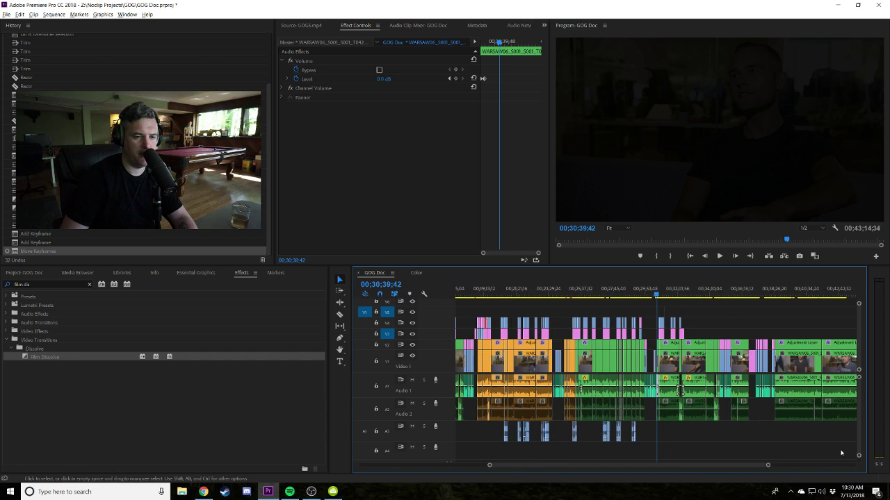
Marquee-select every clip right of the playhead and shift them 32 frames earlier.
scroll(840, 453, "down", 5)
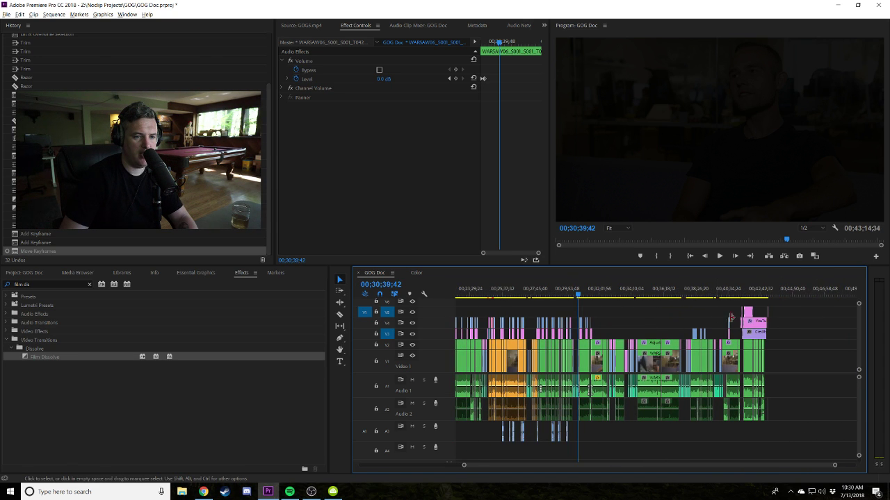
left_click_drag(786, 306, 578, 438)
key("equal")
key("equal")
key("equal")
key("equal")
key("equal")
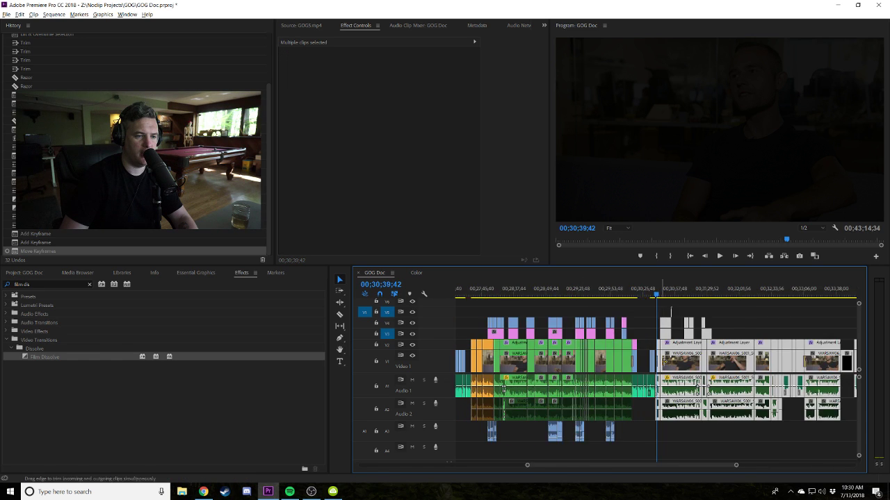
left_click_drag(667, 393, 639, 397)
key("minus")
key("minus")
key("minus")
key("minus")
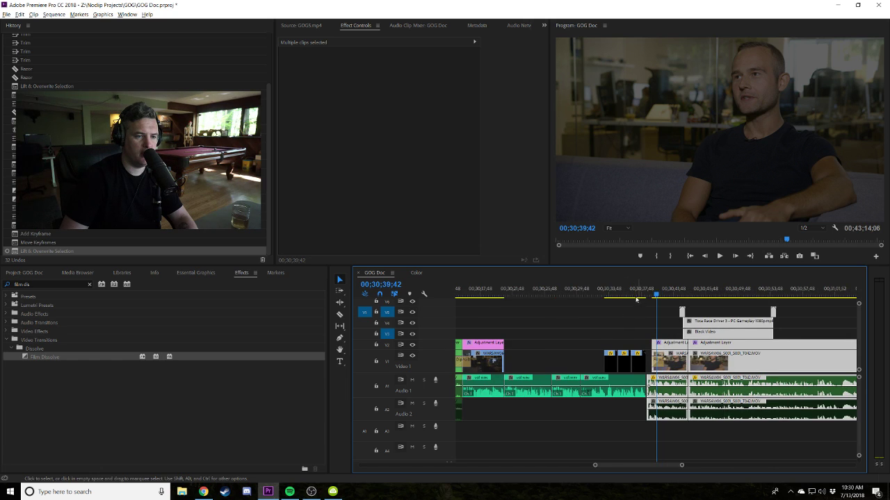
Play back the edited section from just before the edit, then stop and deselect.
key("Up")
key("space")
key("equal")
key("equal")
key("equal")
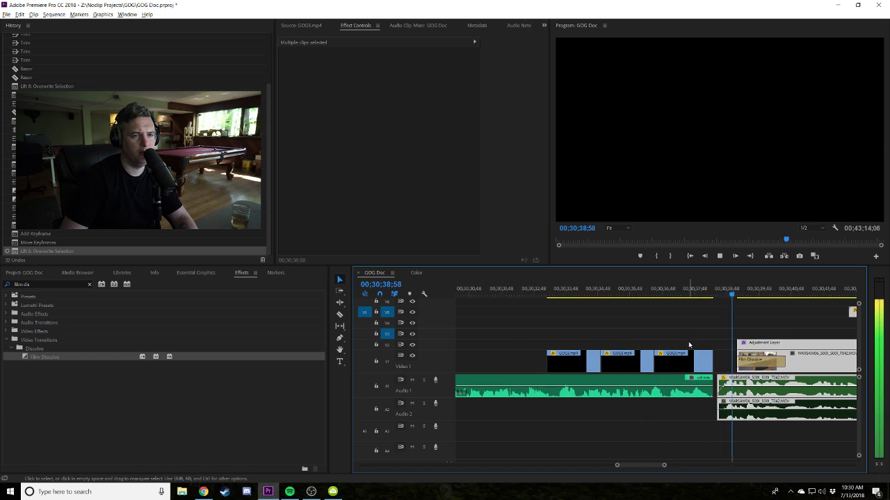
left_click(677, 325)
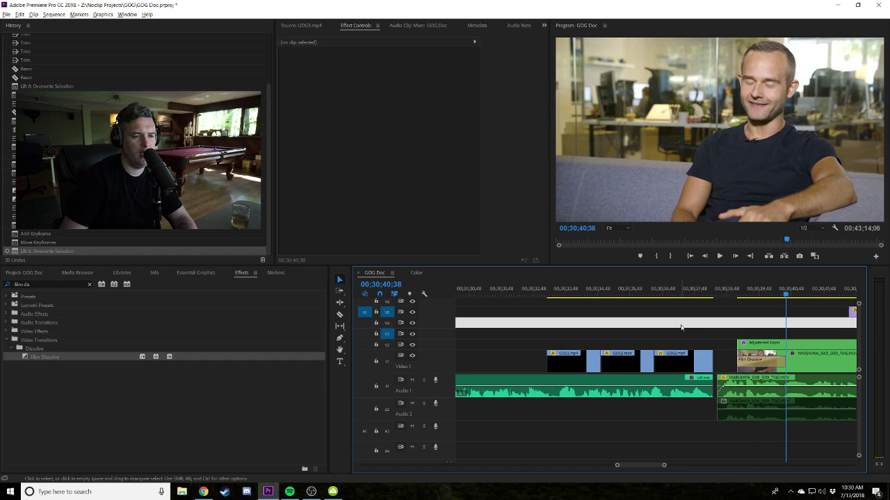
Trim the end of the last GOG5.mp4 clip and scrub to the Alien Breed passcode screen.
left_click_drag(659, 358, 664, 358)
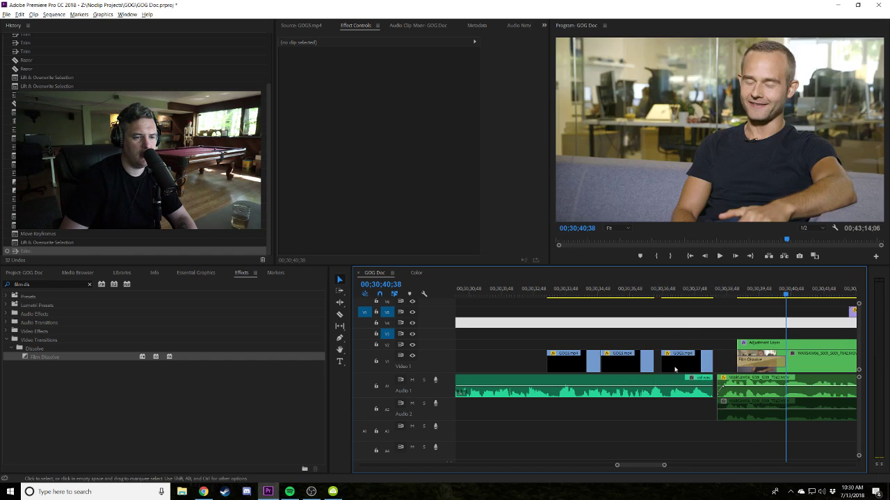
left_click(662, 296)
left_click_drag(662, 295, 696, 297)
scroll(859, 363, "down", 1)
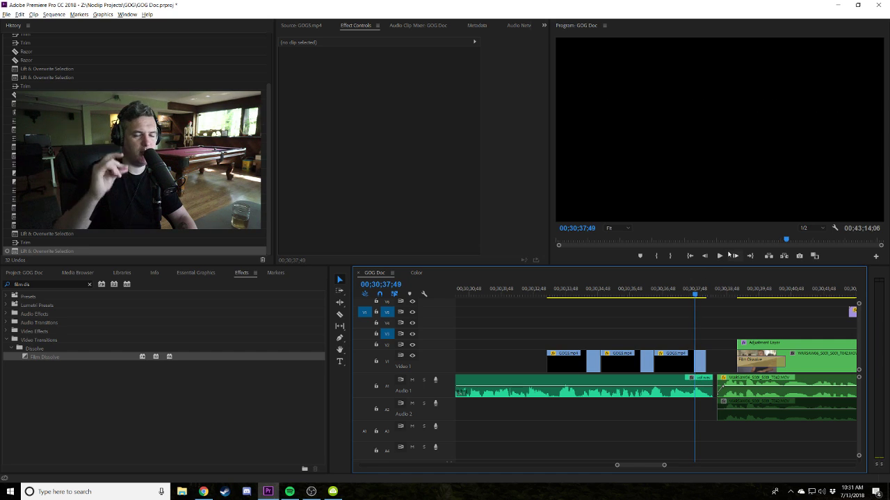
Razor the V1 gameplay clip twice around the passcode entry frame near 00;30;37;50.
key("=")
key("=")
key("=")
left_click(661, 294)
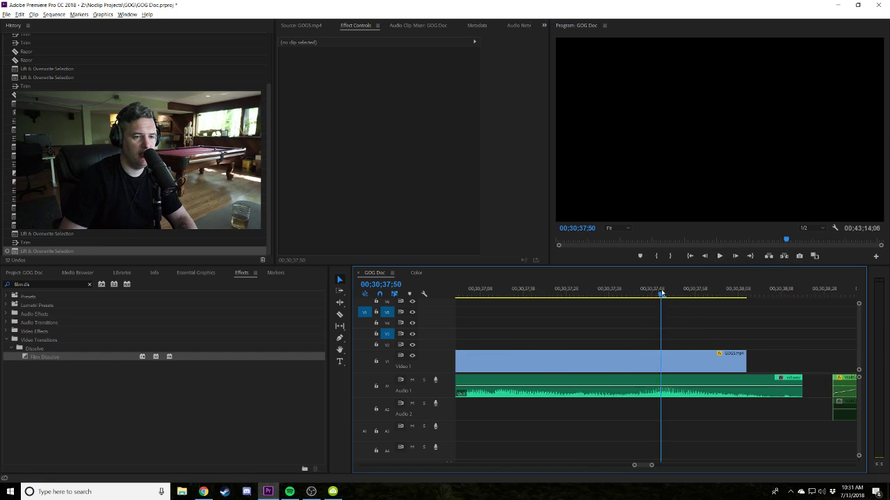
left_click_drag(648, 295, 639, 297)
key("c")
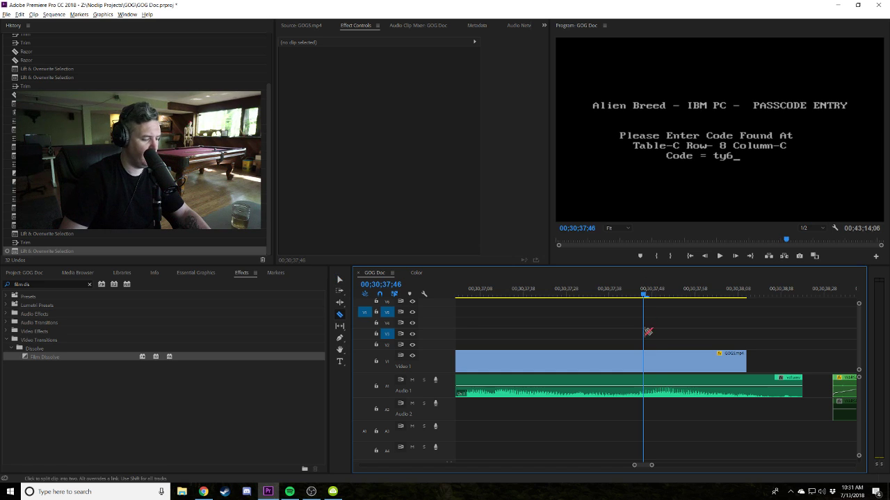
left_click(645, 361)
left_click(689, 360)
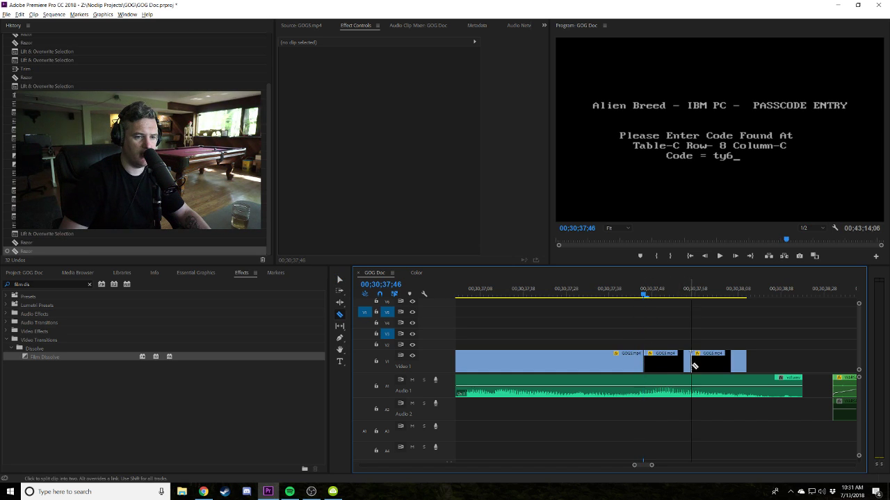
Delete the cut-off piece and leftover black, then extend the gameplay clip into the gap.
key("v")
left_click(702, 360)
key("Delete")
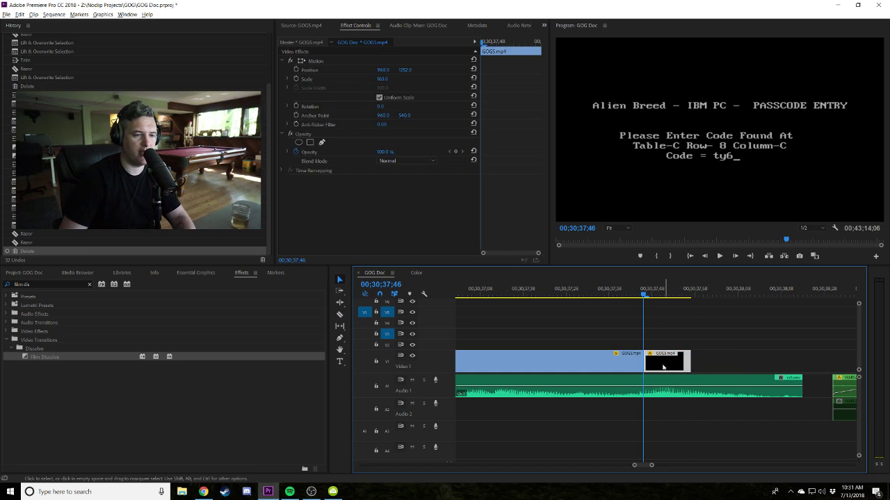
key("Delete")
left_click_drag(643, 362, 689, 361)
Insert a Frame Hold Segment of the passcode frame and lengthen the frozen still.
right_click(653, 361)
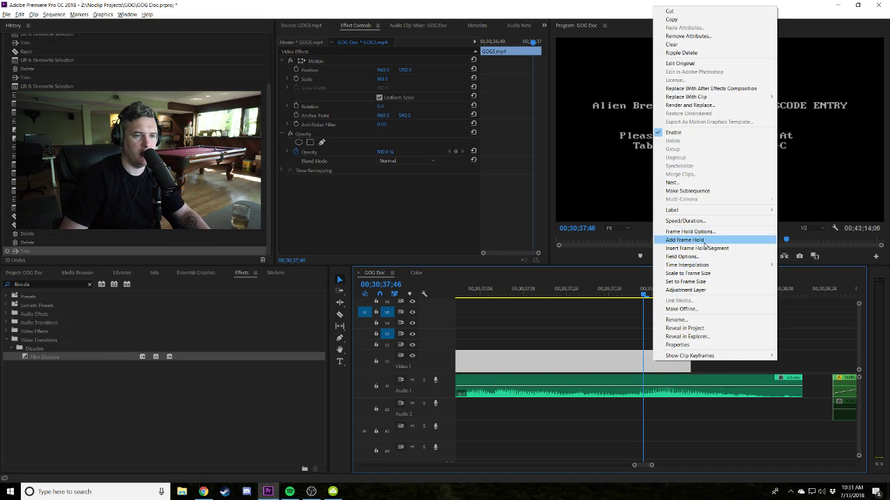
left_click(697, 248)
left_click_drag(655, 295, 635, 302)
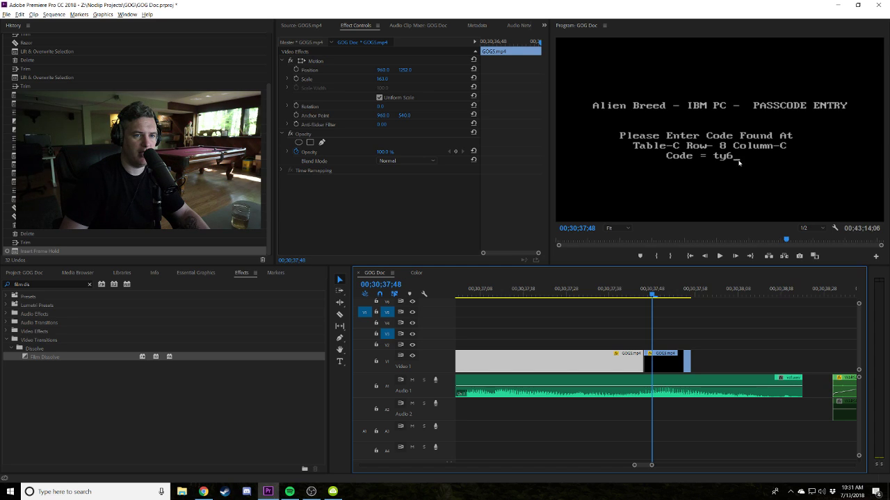
left_click_drag(688, 358, 762, 354)
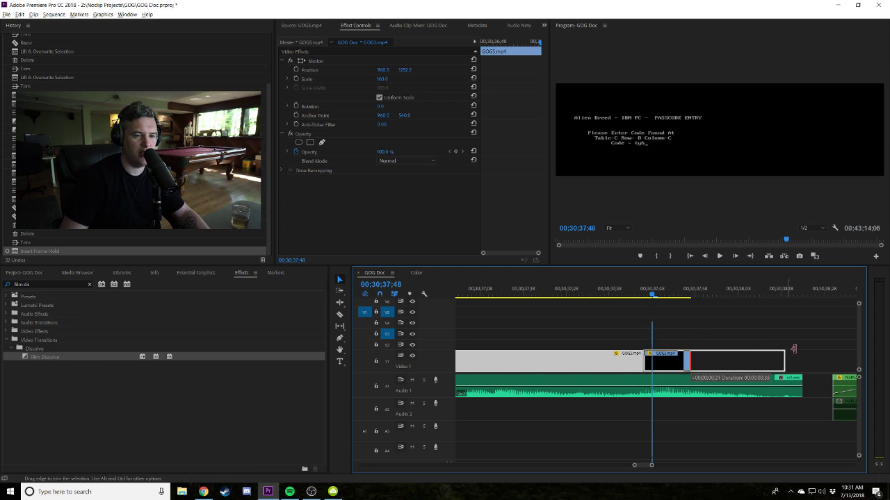
Play back the frame hold edit, then park the playhead at 00;30;37;46.
key("minus")
left_click_drag(653, 293, 618, 294)
key("minus")
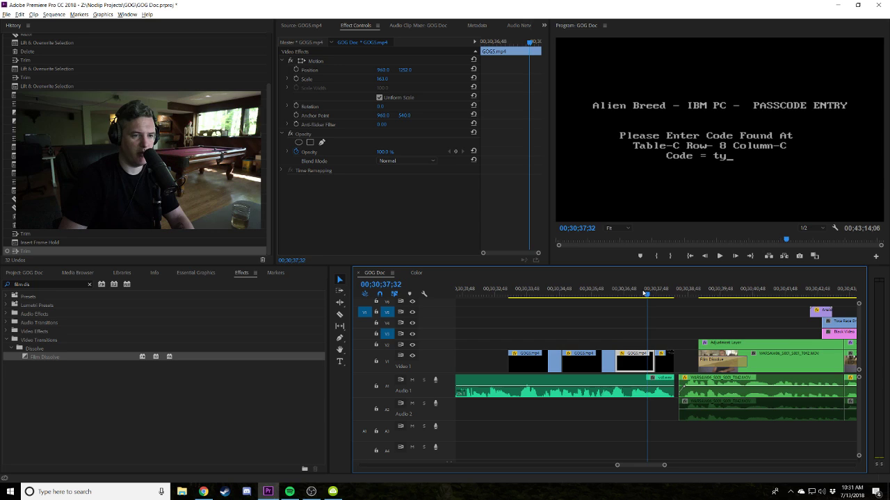
key("space")
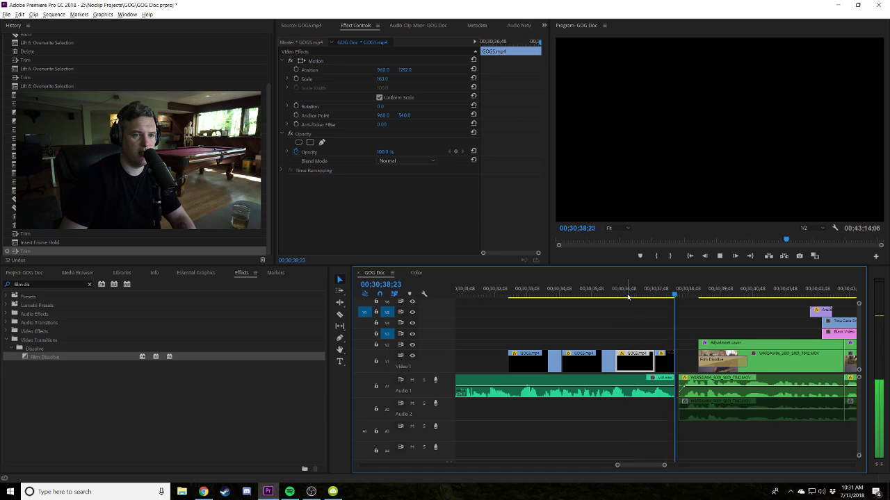
key("equal")
key("equal")
key("equal")
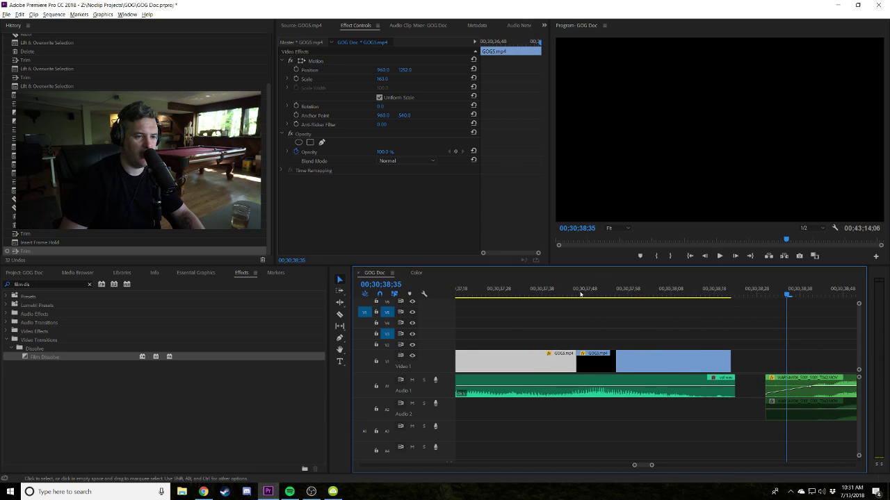
left_click(578, 292)
key("equal")
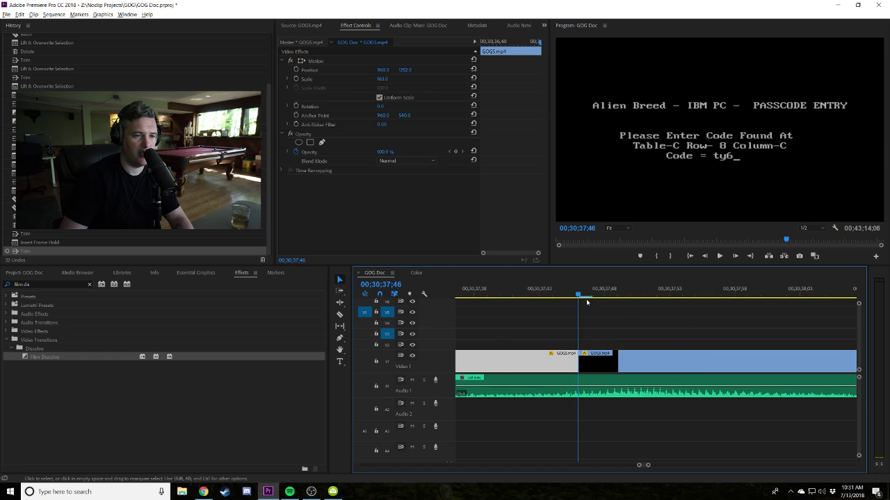
left_click(602, 311)
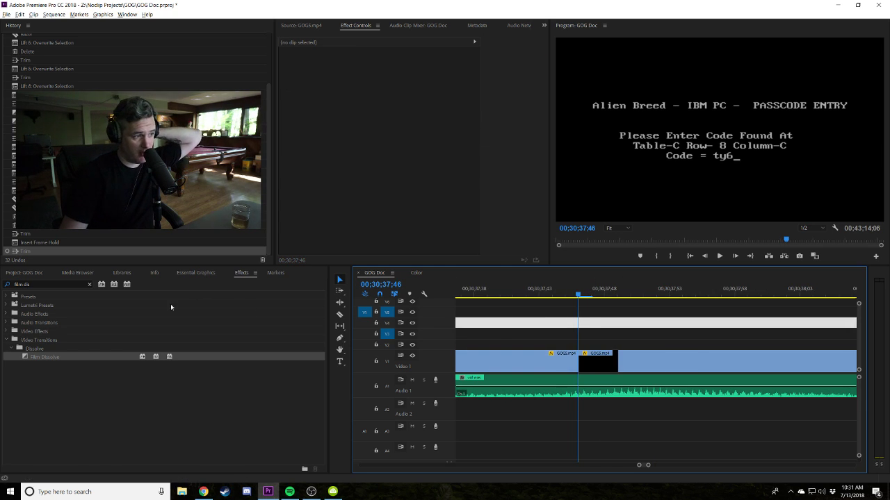
Place the Black Video clip from the project bin over the gap on V4.
left_click(32, 275)
scroll(48, 312, "up", 3)
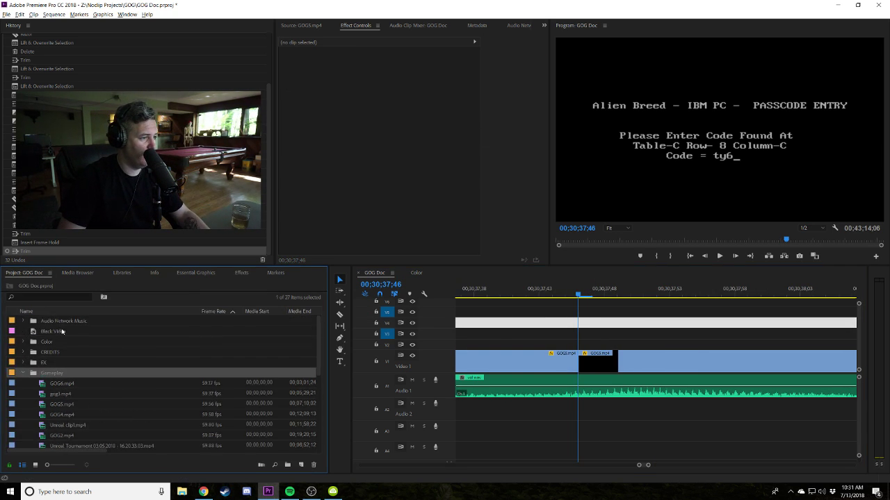
left_click_drag(51, 331, 518, 325)
key("minus")
key("minus")
key("minus")
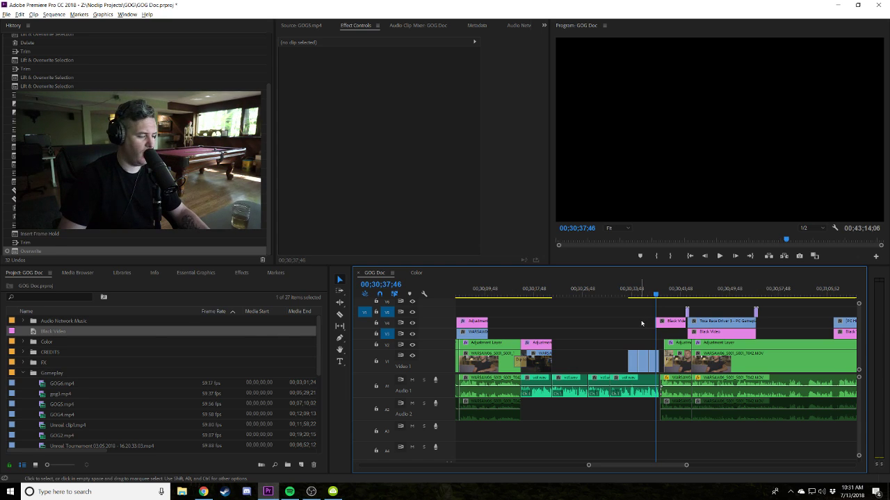
key("ctrl+z")
left_click_drag(43, 339, 637, 323)
Trim Black Video to the playhead and move it down to track V3.
key("equal")
key("equal")
key("equal")
key("equal")
left_click_drag(484, 324, 688, 351)
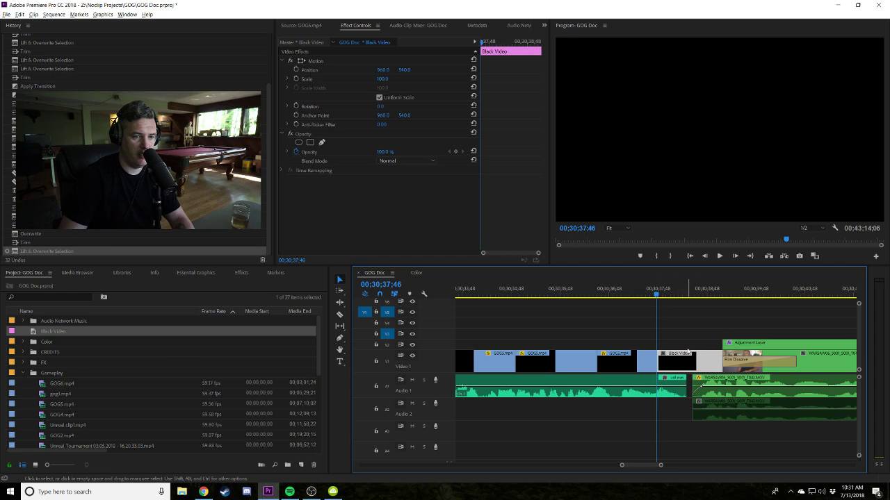
key("ctrl+z")
key("equal")
key("equal")
key("equal")
left_click(677, 325)
left_click_drag(677, 328, 676, 344)
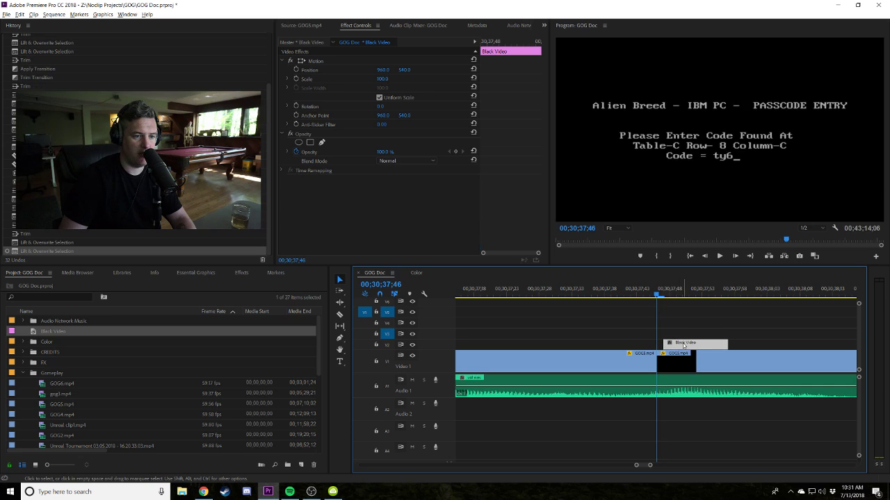
Search the Effects panel for 'crop' and apply Crop to the Black Video clip.
left_click(59, 296)
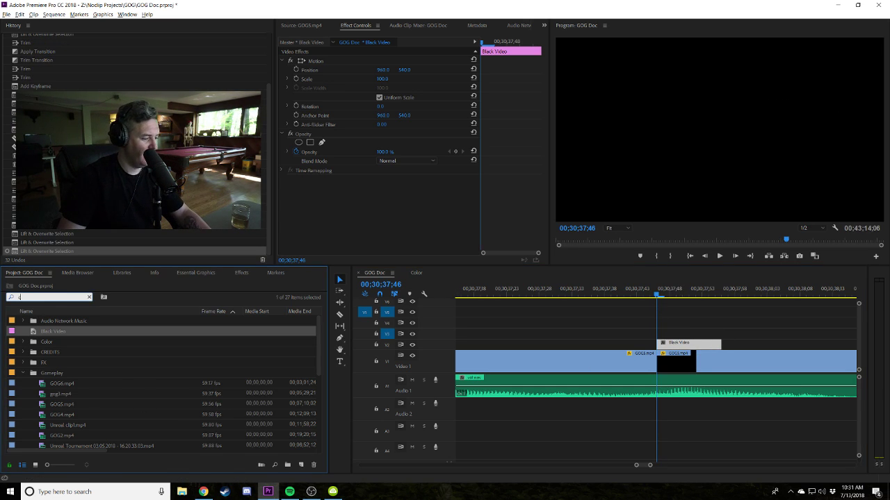
type("crop")
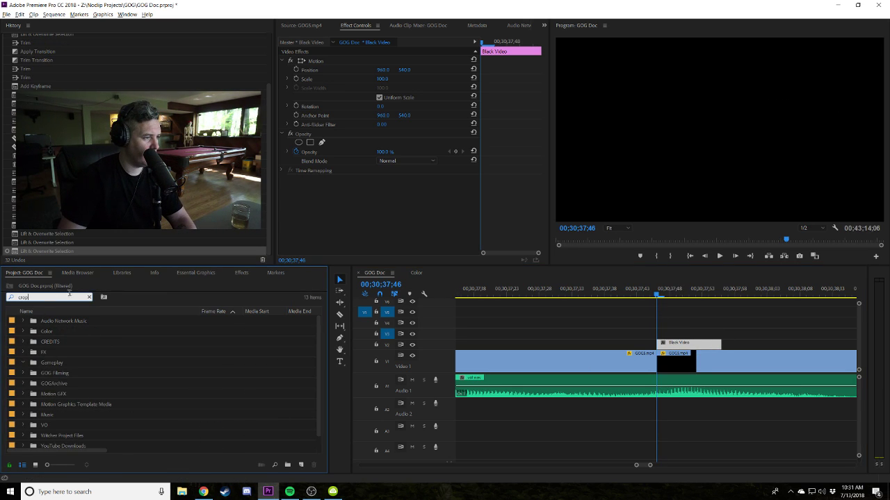
left_click(242, 272)
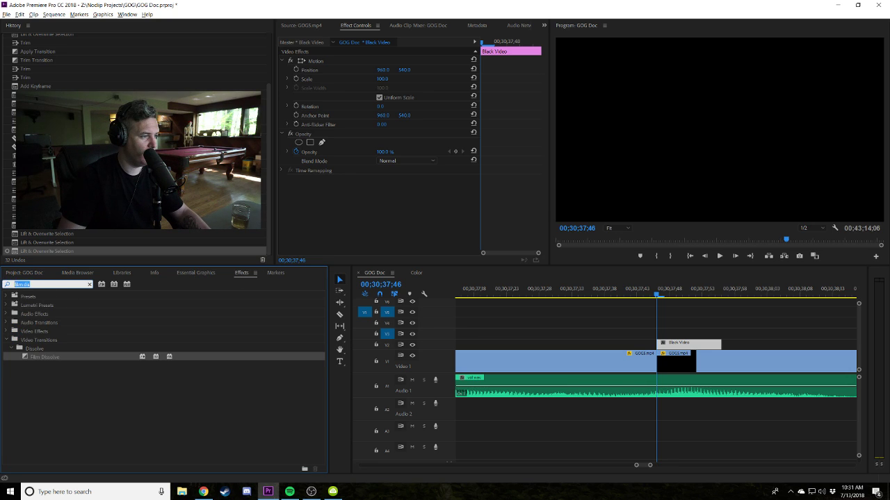
type("crop")
left_click_drag(42, 353, 679, 345)
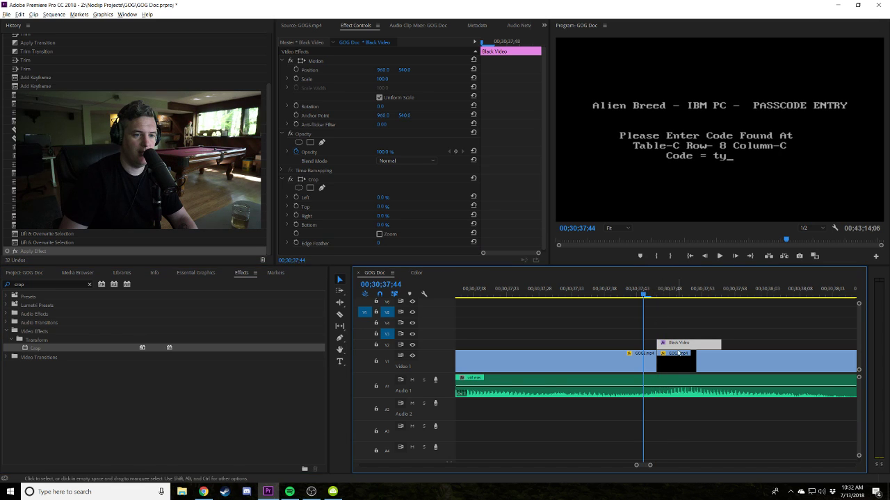
Slide the Black Video clip later, retrim its length, and review the playback.
key("minus")
key("minus")
key("minus")
left_click_drag(660, 343, 743, 335)
key("space")
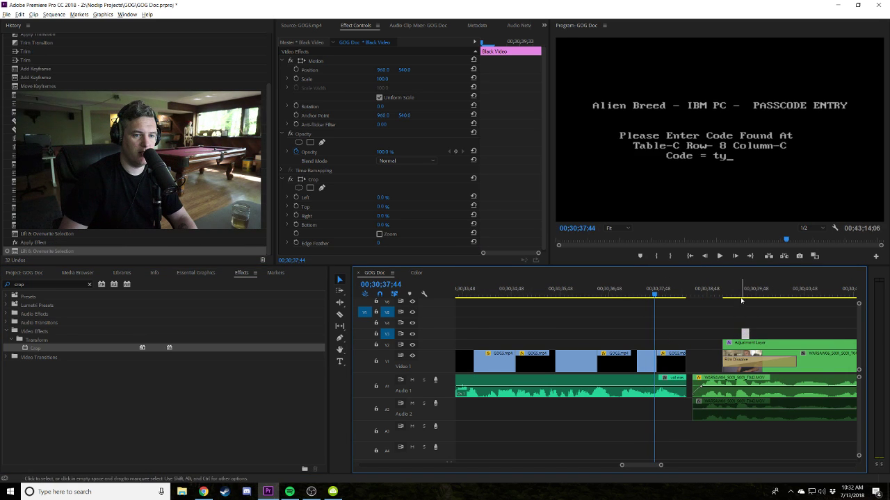
key("space")
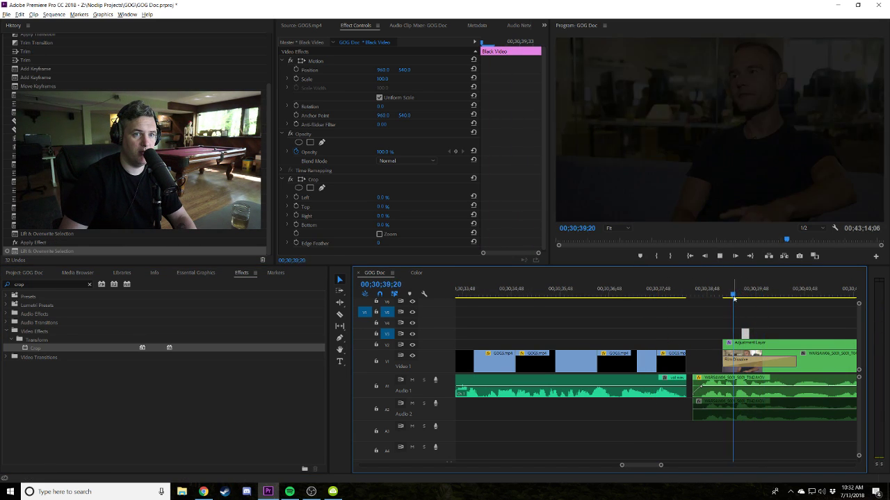
left_click_drag(746, 335, 823, 335)
left_click_drag(816, 334, 688, 335)
key("space")
key("space")
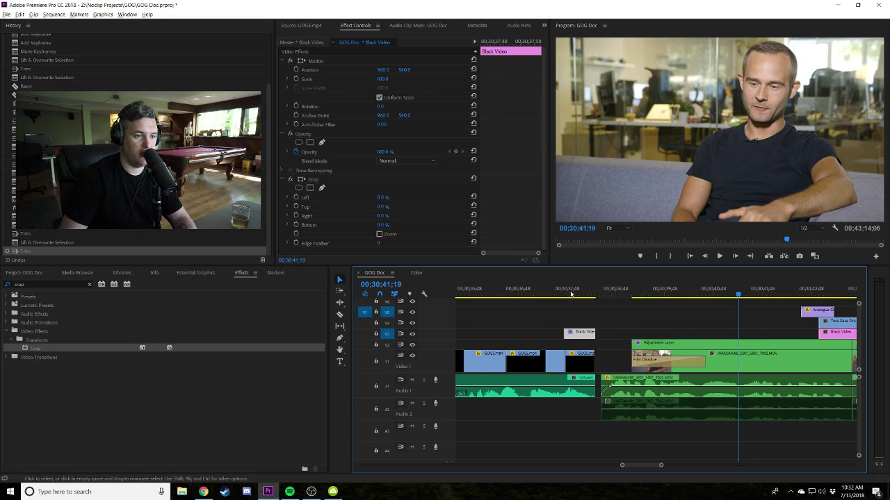
key("Up")
key("equal")
key("equal")
key("equal")
Move Black Video onto V2 over the GOG5 footage, review it, and insert a frame hold.
left_click_drag(690, 336, 730, 345)
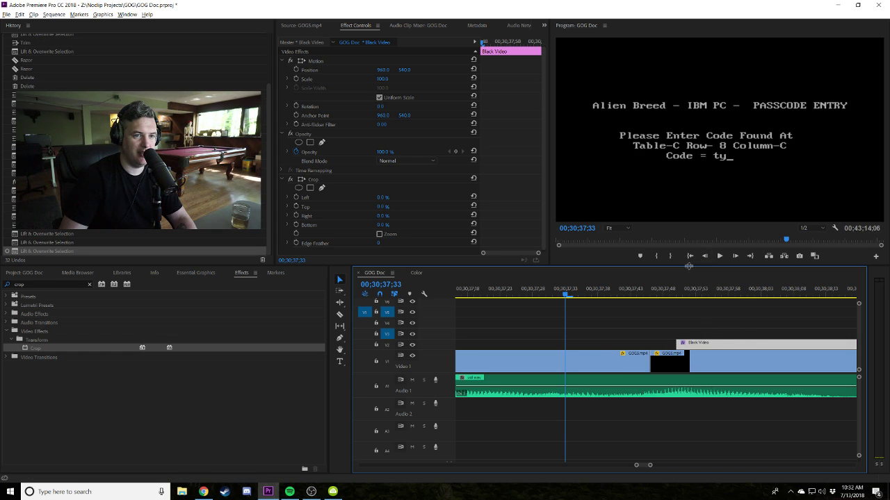
key("minus")
key("minus")
key("space")
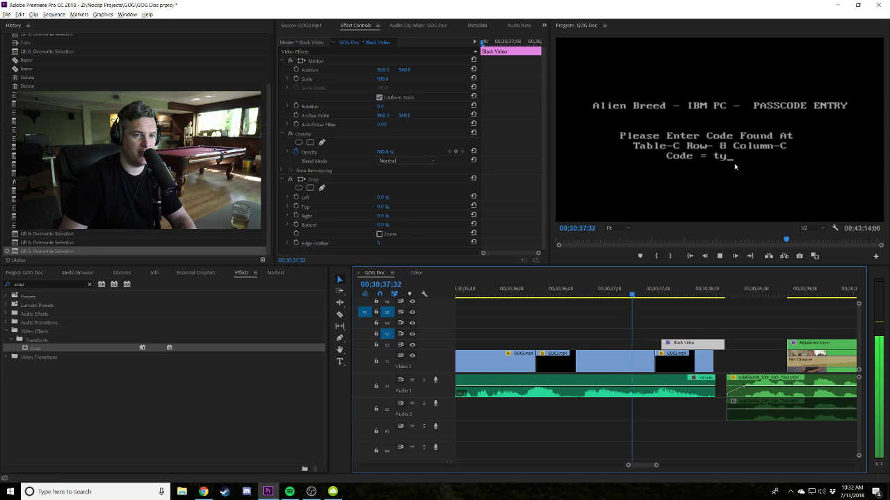
key("space")
left_click_drag(682, 345, 734, 343)
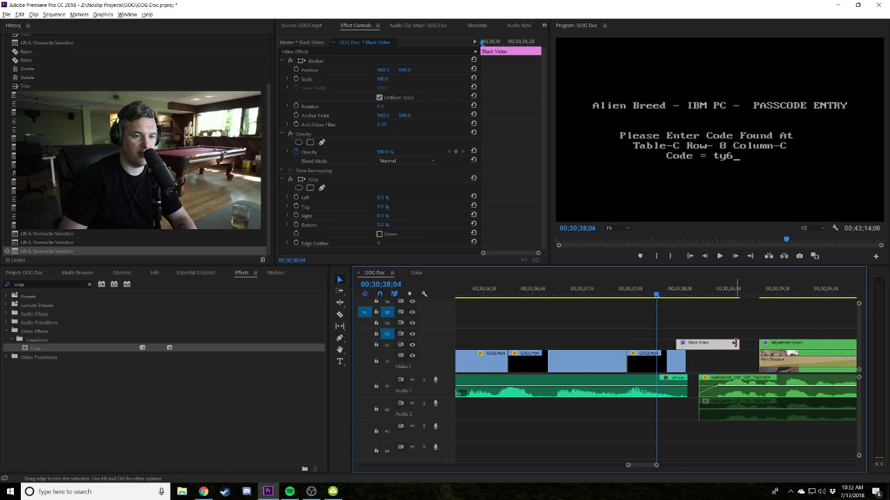
key("shift+h")
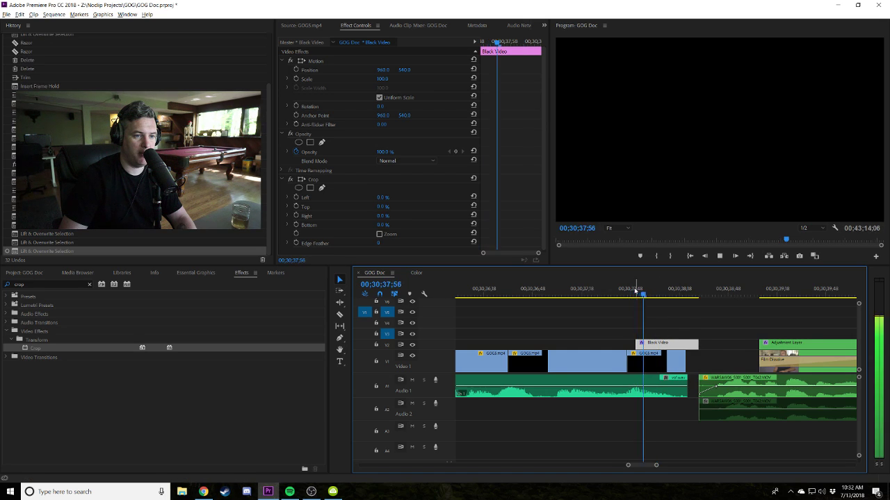
key("minus")
Bring Effect Controls back into view and drop the Crop effect onto the Black Video clip.
left_click(629, 295)
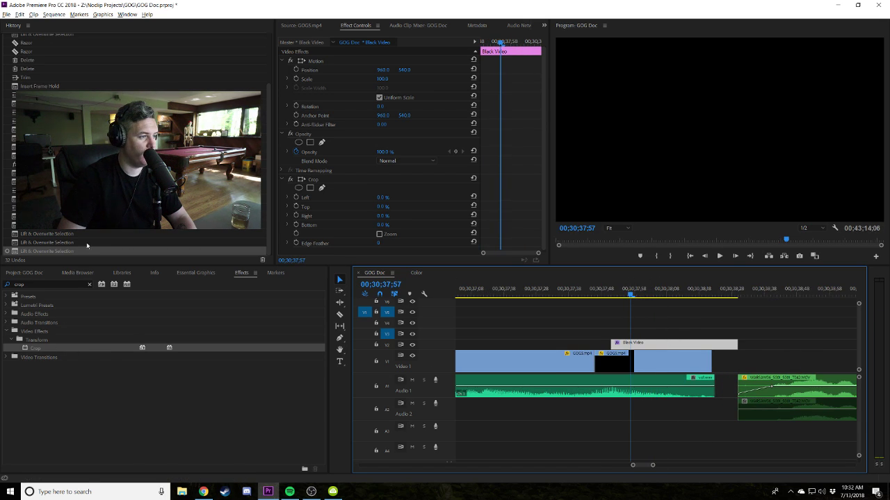
left_click(305, 25)
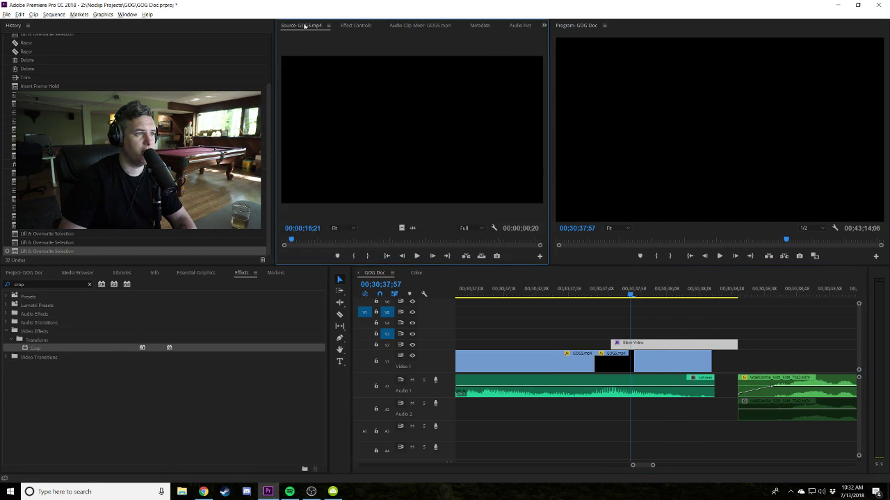
left_click(543, 25)
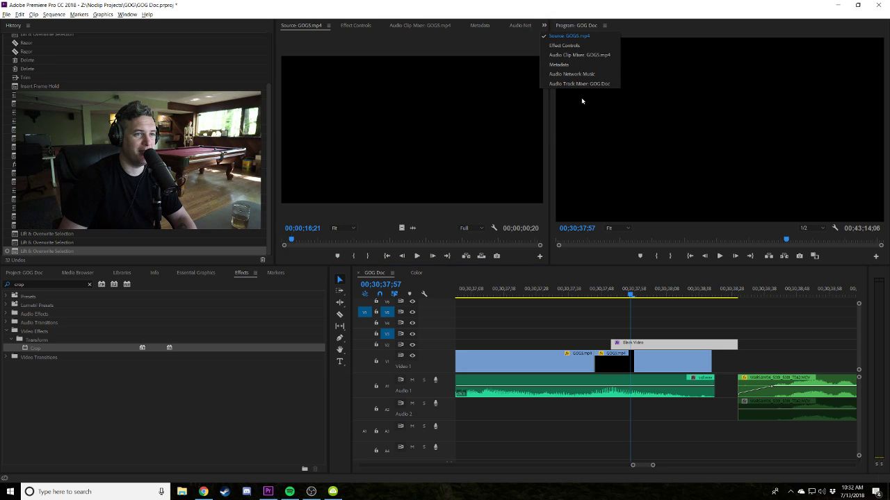
left_click(355, 25)
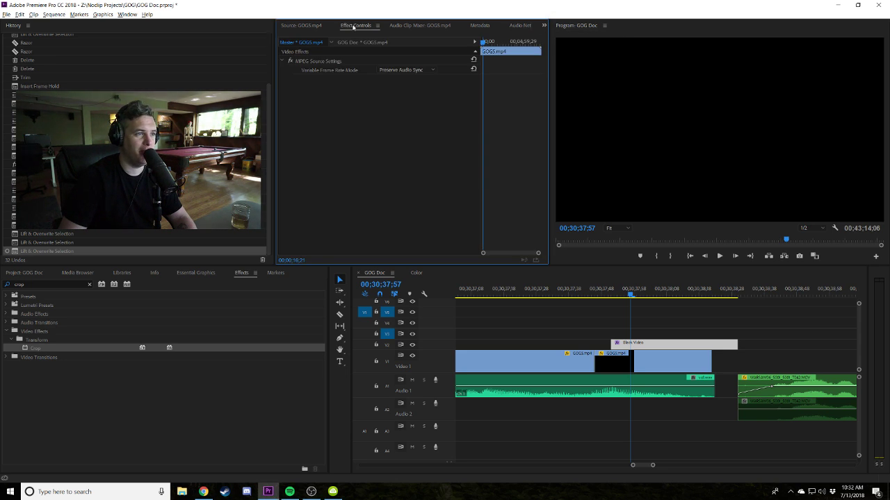
left_click(31, 348)
left_click_drag(639, 372, 656, 345)
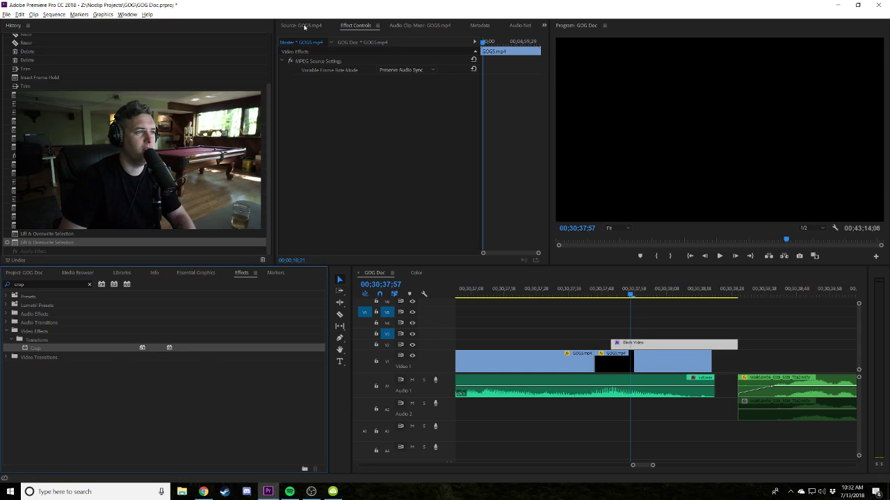
Check the GOG5 clip, then select Black Video to show its 0% crop values.
left_click(349, 41)
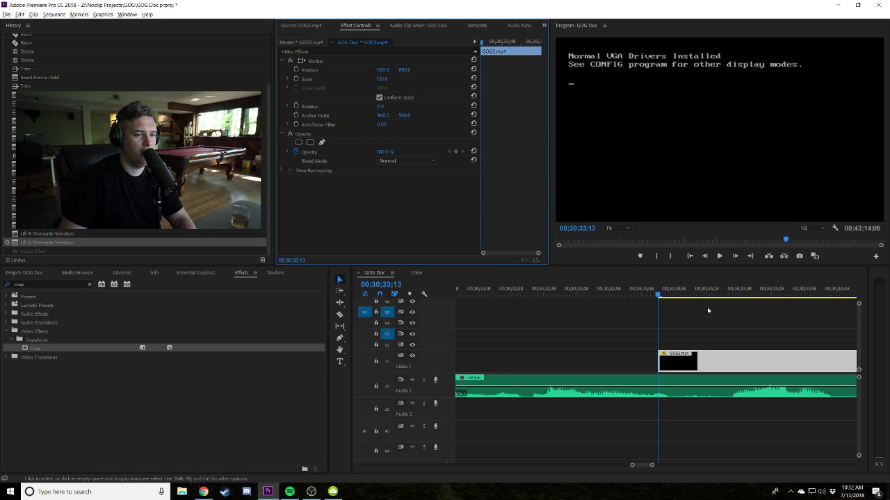
left_click(695, 351)
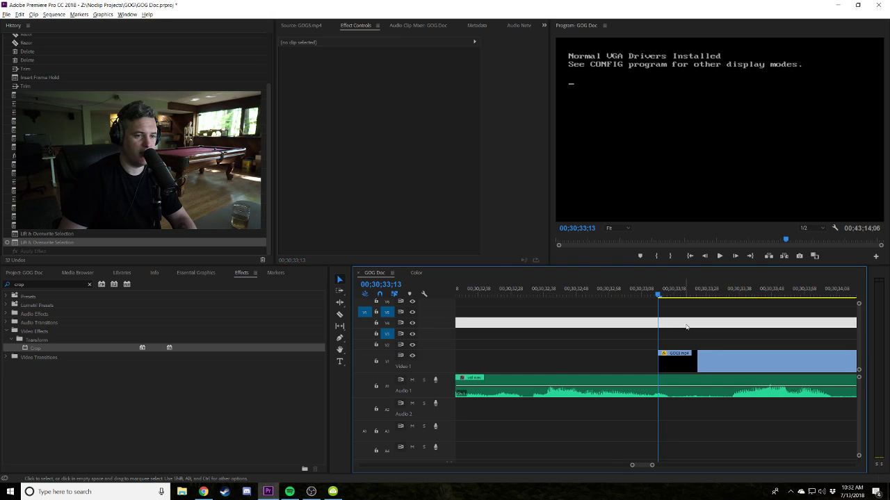
key("minus")
key("minus")
key("minus")
key("minus")
key("minus")
key("equal")
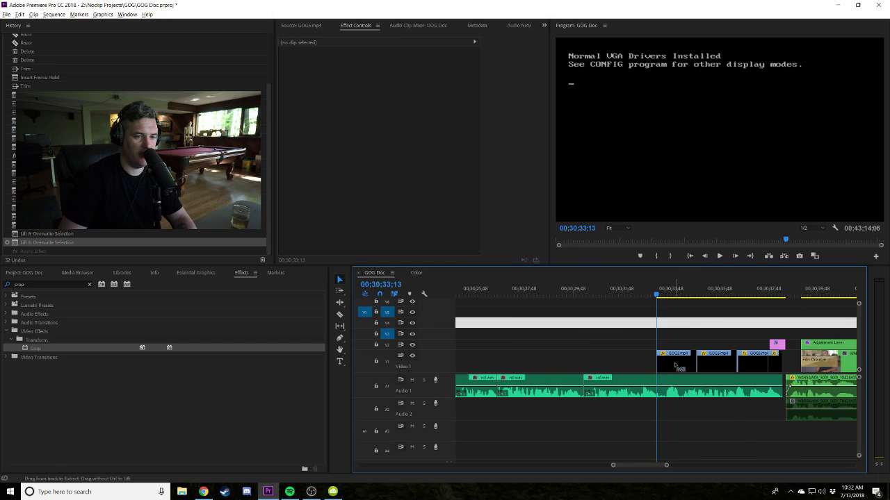
key("Down")
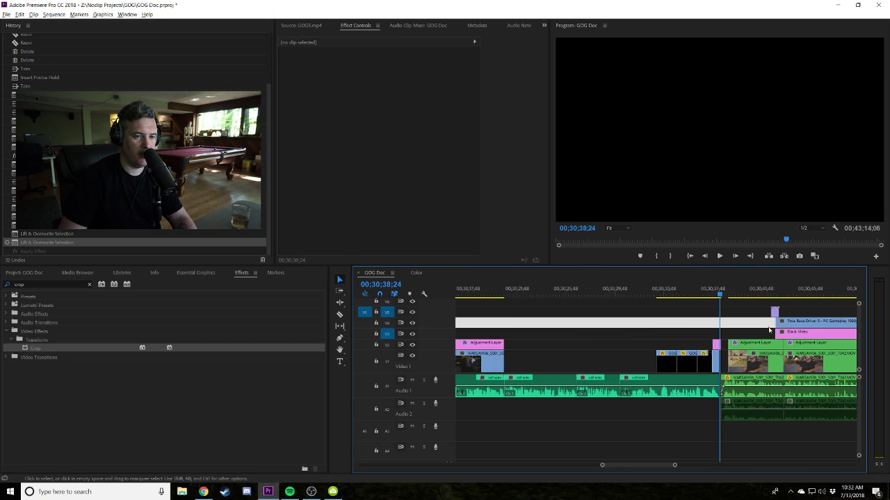
left_click(567, 365)
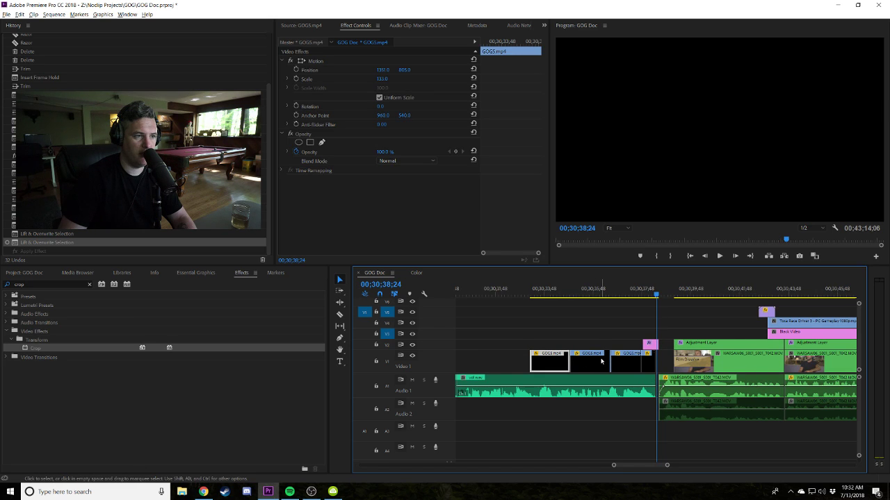
left_click(650, 345)
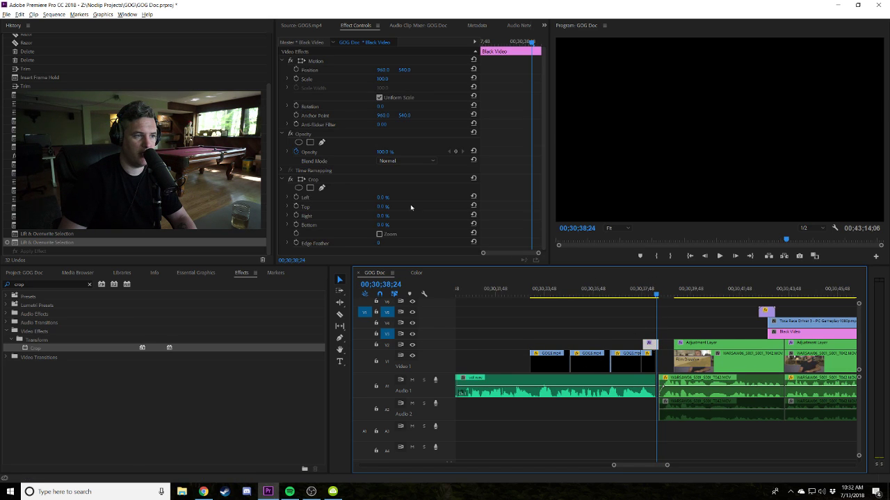
Move Black Video to V3 and crop it to Left 44, Top 63, Right 53, Bottom 33%.
left_click_drag(672, 336, 730, 333)
key("Down")
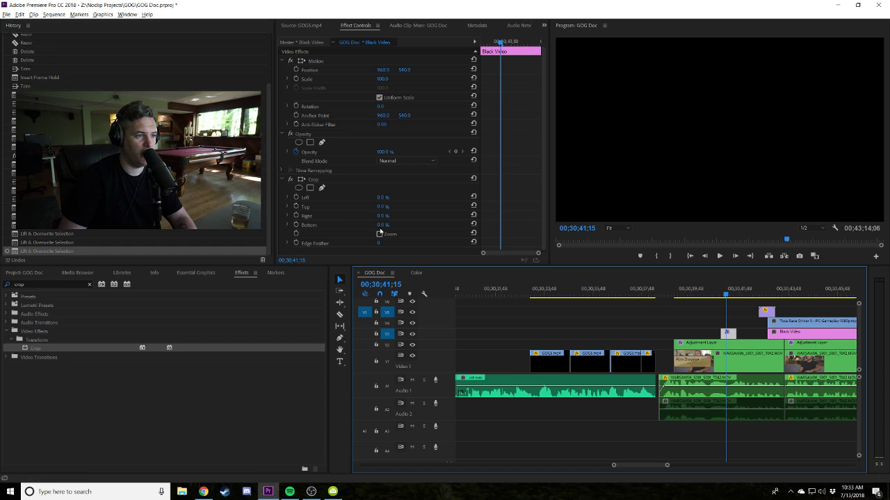
left_click_drag(382, 197, 399, 225)
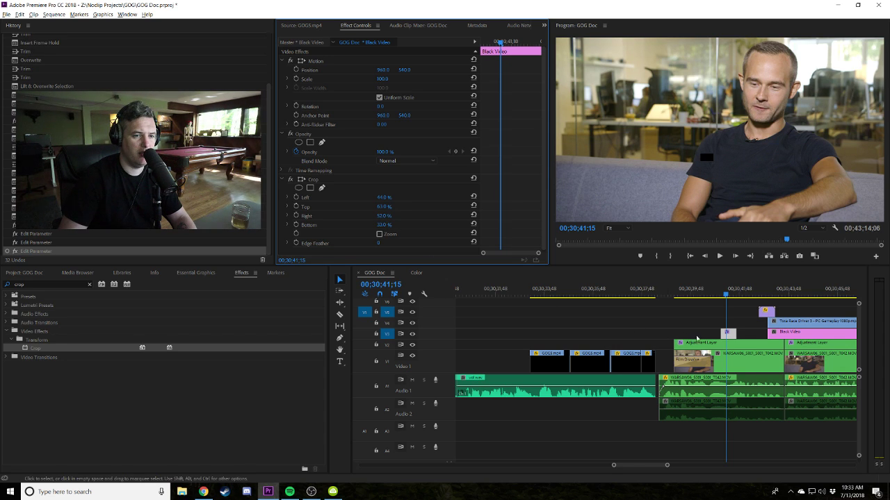
Set the black box's Position X to 1152 and trim both clip edges to the playhead.
left_click_drag(713, 331, 639, 333)
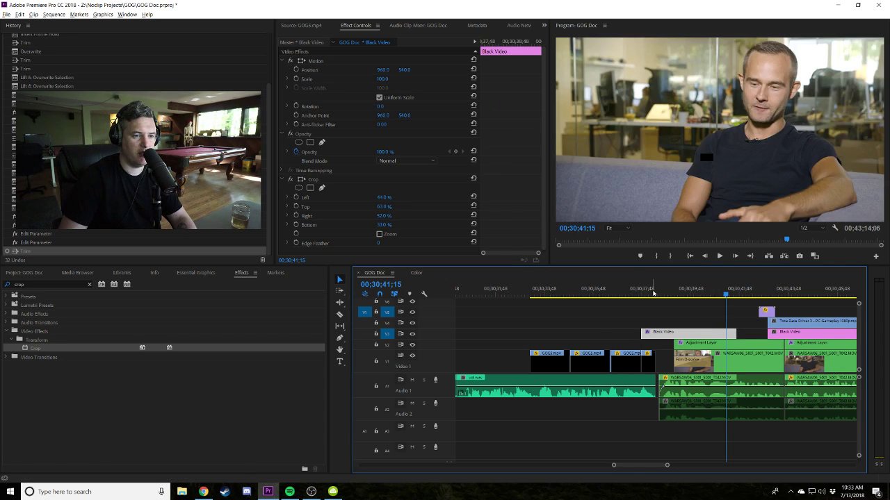
left_click_drag(665, 295, 648, 294)
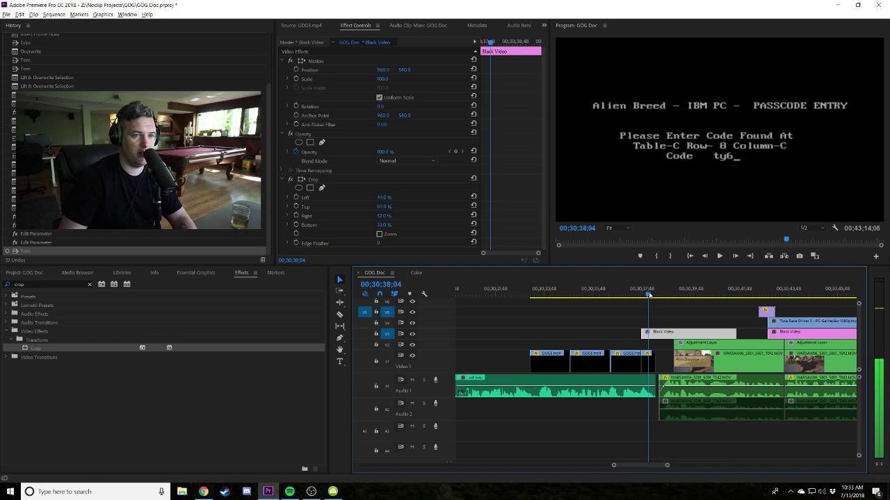
left_click_drag(381, 72, 446, 73)
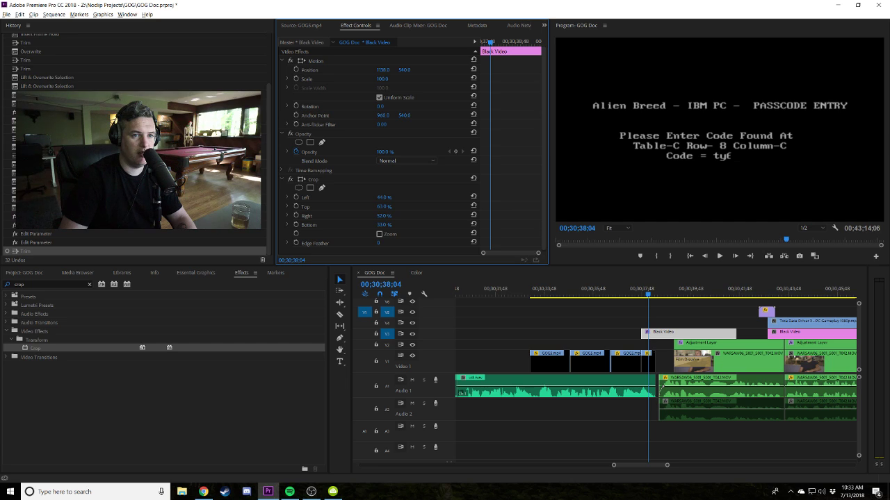
left_click_drag(383, 69, 683, 257)
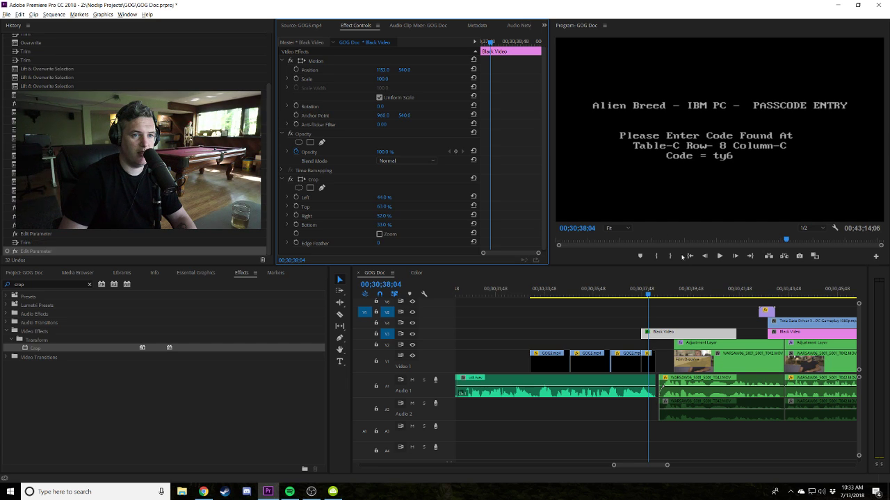
left_click_drag(729, 335, 655, 335)
Move the Black Video clip onto V2 at 00;30;37;44 and razor it into short pieces.
key("=")
key("=")
key("=")
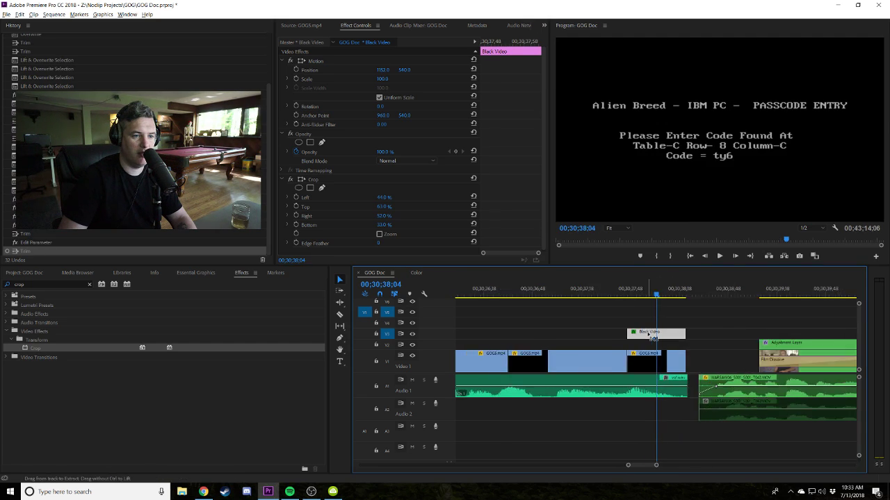
left_click(526, 289)
left_click_drag(564, 334, 586, 348)
key("c")
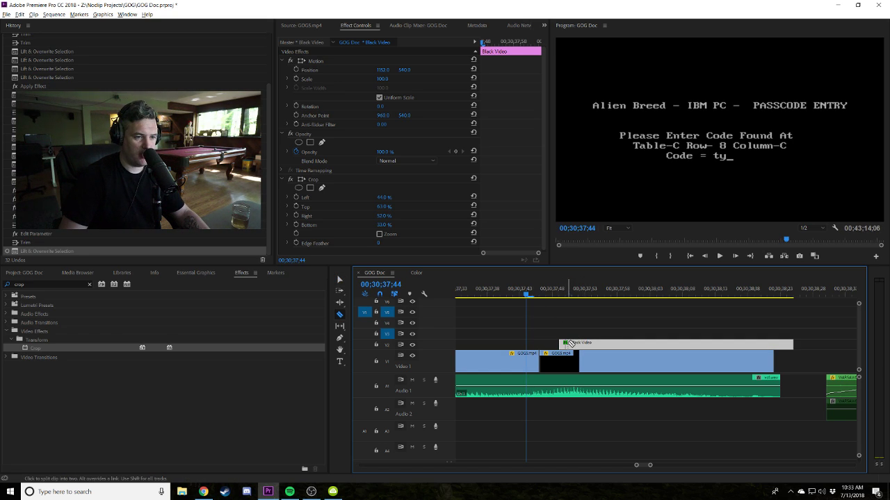
left_click(564, 344)
left_click(569, 343)
left_click(574, 344)
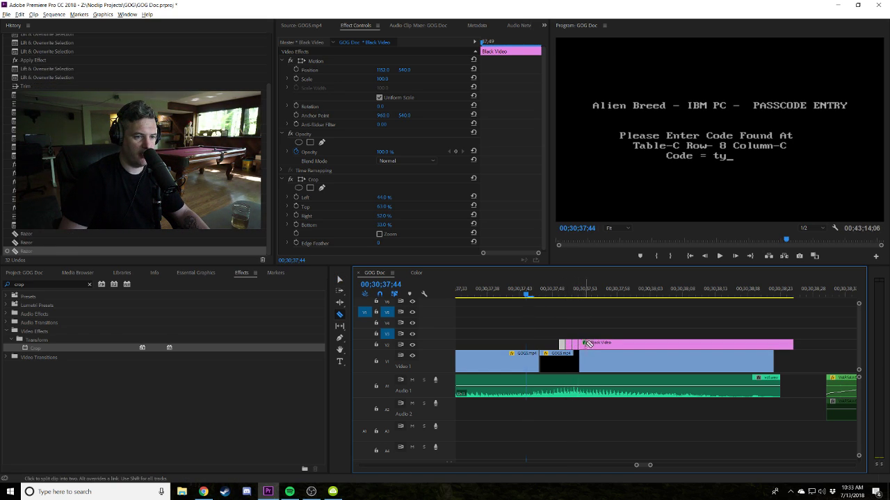
left_click(596, 343)
left_click(606, 343)
left_click(604, 343)
left_click(617, 343)
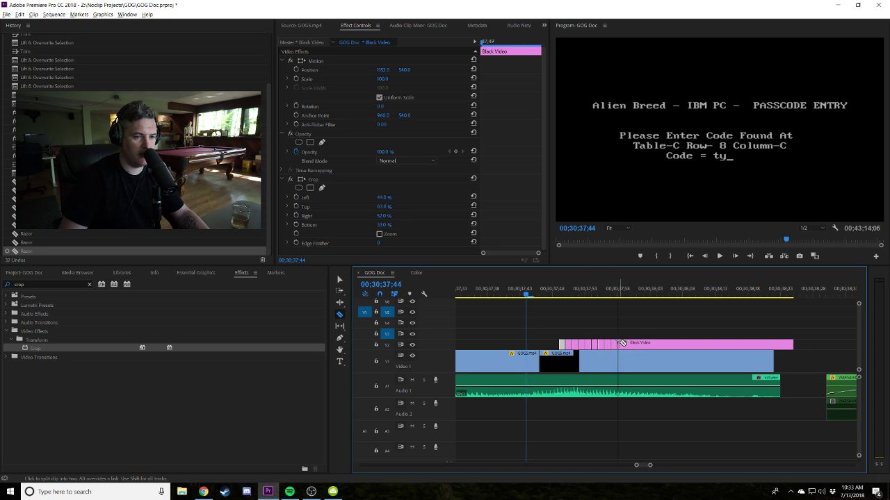
left_click(625, 344)
Delete alternating black pieces, leaving a run of short mask flashes.
key("v")
left_click(633, 342)
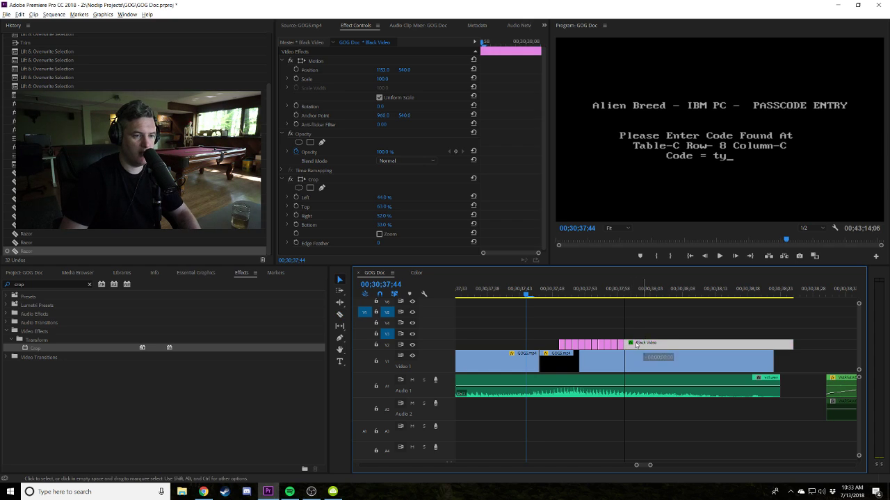
key("Delete")
left_click(568, 344)
key("Delete")
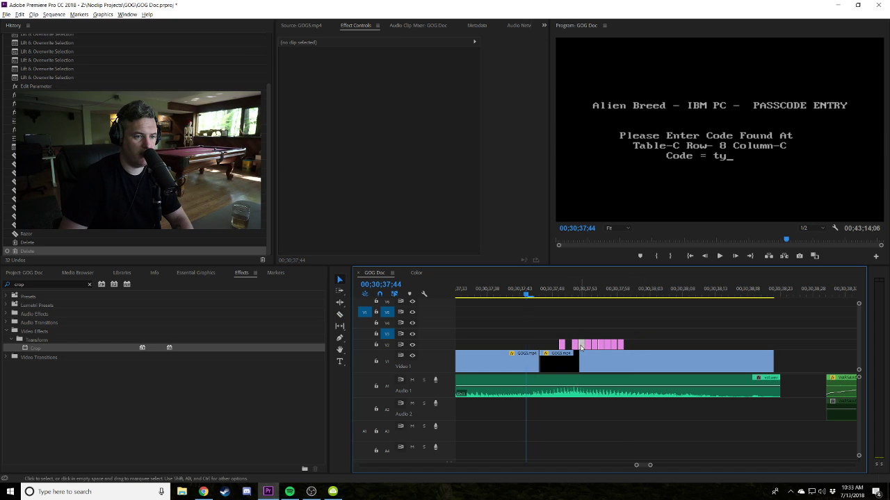
left_click(595, 348)
key("Delete")
left_click(607, 345)
key("Delete")
left_click_drag(619, 348, 558, 350)
Paste two copies of the black pieces at 00;30;37;58, moving one set up to V4.
left_click(617, 294)
key("ctrl+v")
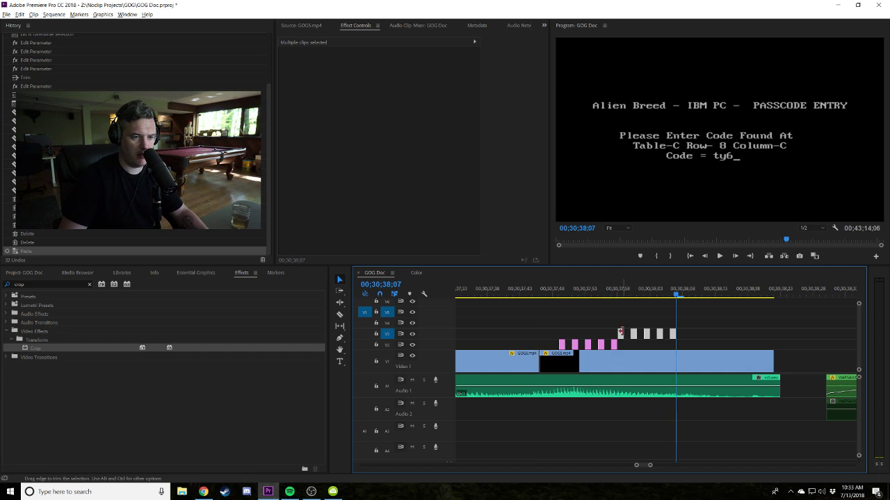
key("ctrl+v")
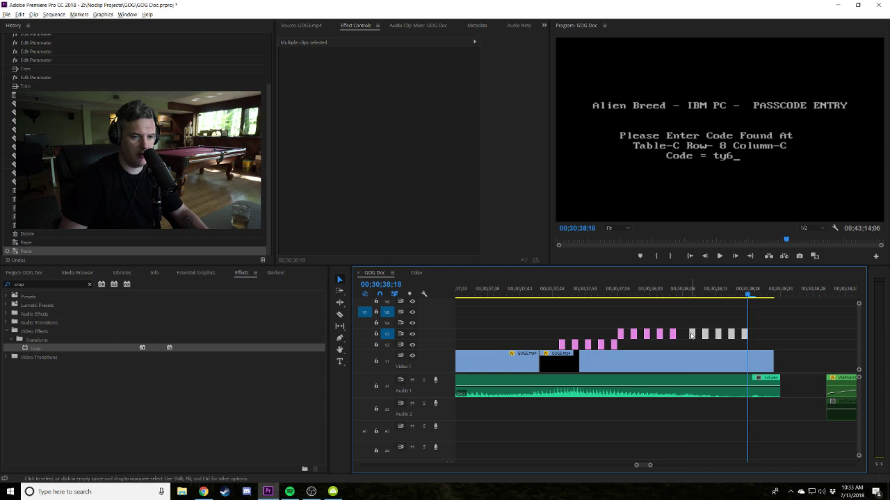
left_click_drag(690, 336, 624, 324)
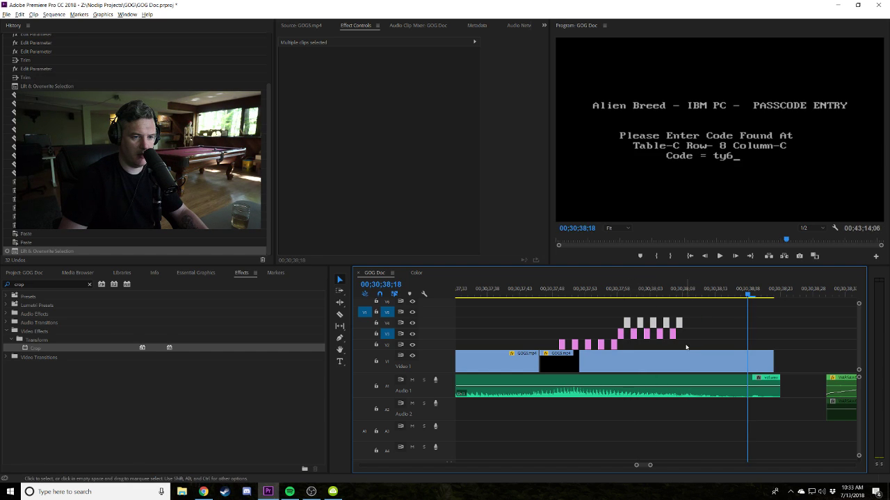
Shift the V3 mask clips to follow the V4 row and play back the passcode section.
left_click(671, 335)
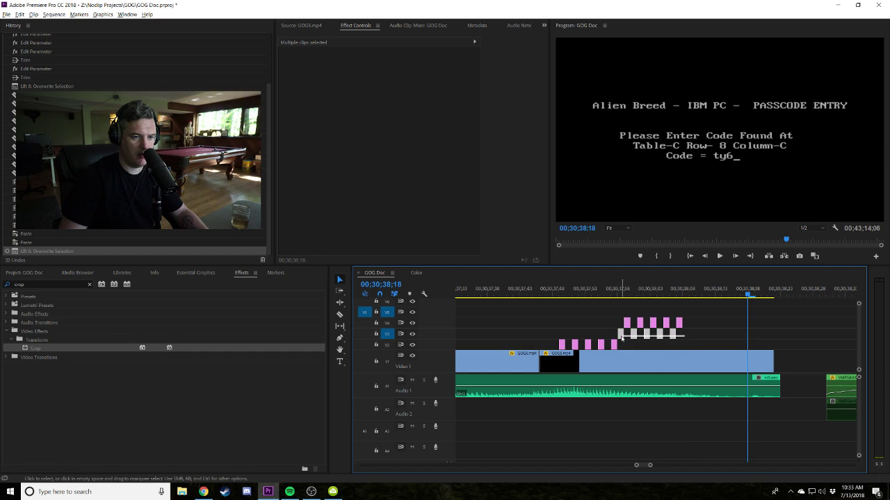
left_click_drag(671, 335, 731, 336)
left_click(540, 290)
key("space")
key("space")
left_click_drag(760, 314, 590, 335)
left_click(546, 289)
key("space")
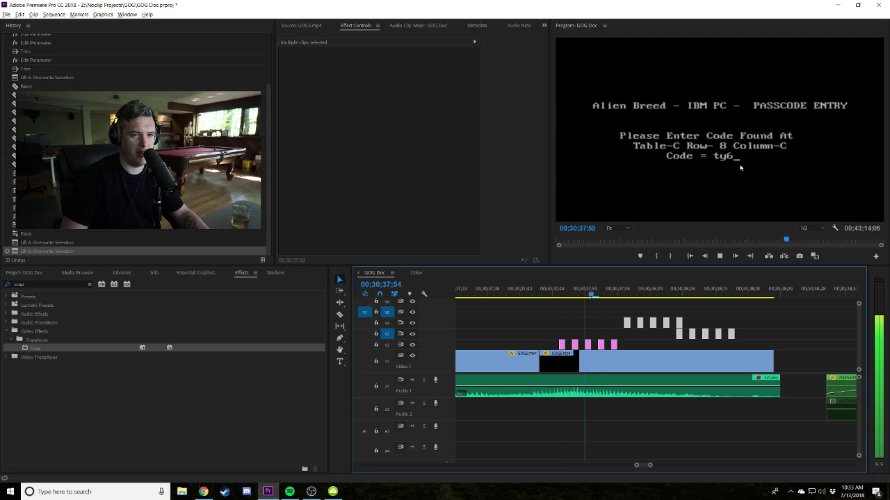
Extend the last Black Video clip, then delete the overlay, short and grey mask clips on V4–V5.
left_click(612, 344)
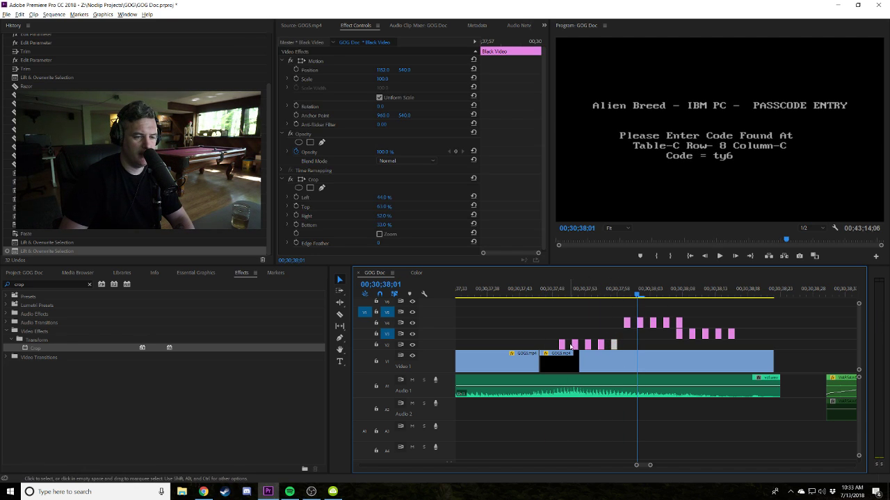
left_click_drag(576, 348, 623, 344)
key("Delete")
left_click(596, 345)
key("Delete")
key("space")
left_click_drag(551, 296, 613, 347)
left_click(576, 342)
key("Delete")
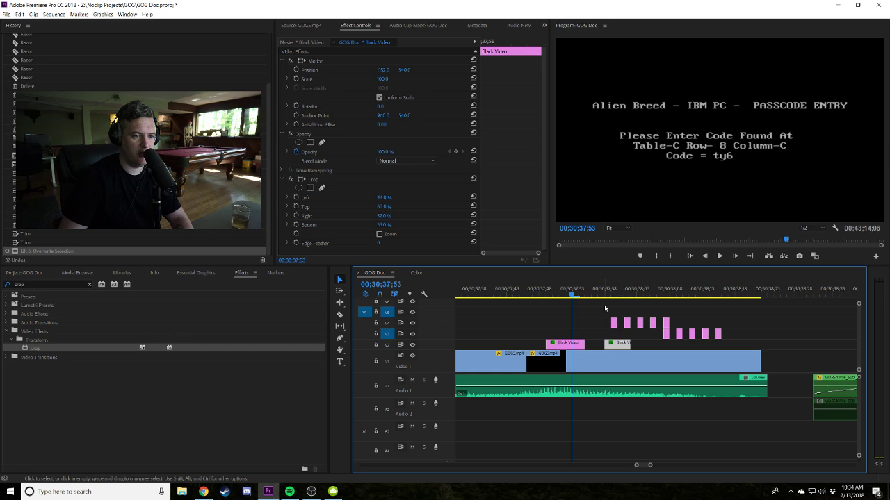
key("Delete")
Play back the passcode section and delete the small pink mask clips on V3–V5.
left_click(521, 291)
key("space")
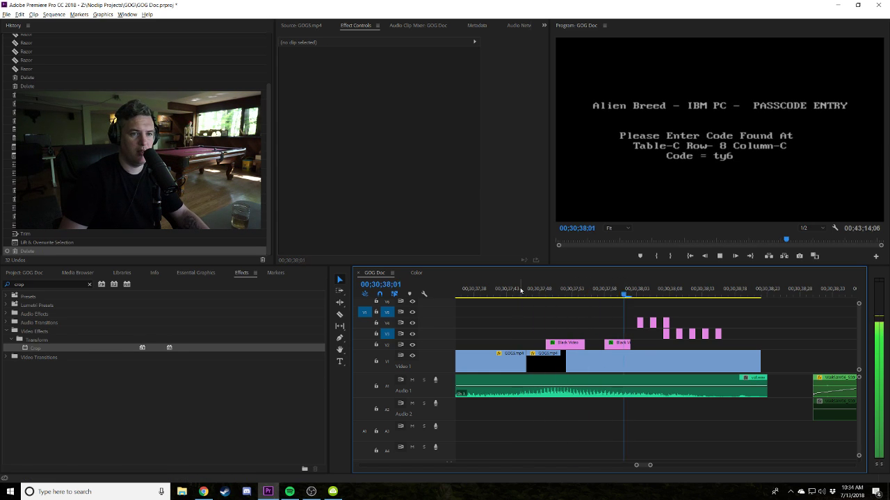
key("space")
key("space")
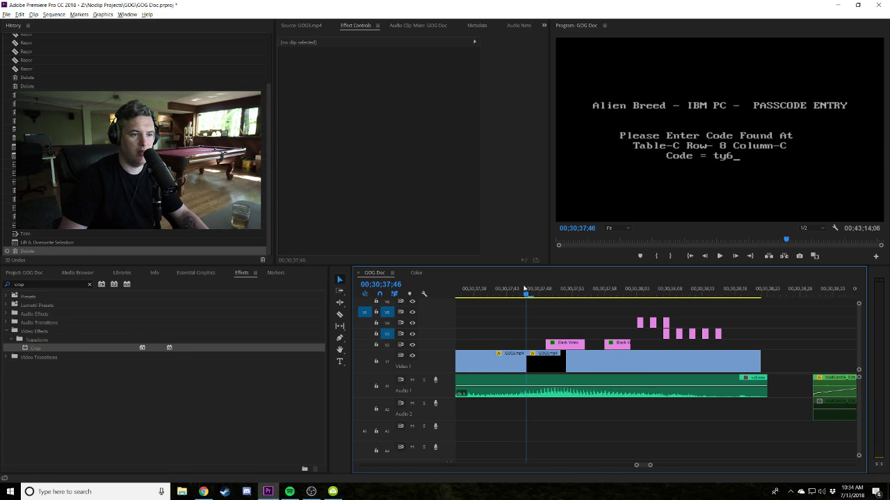
key("space")
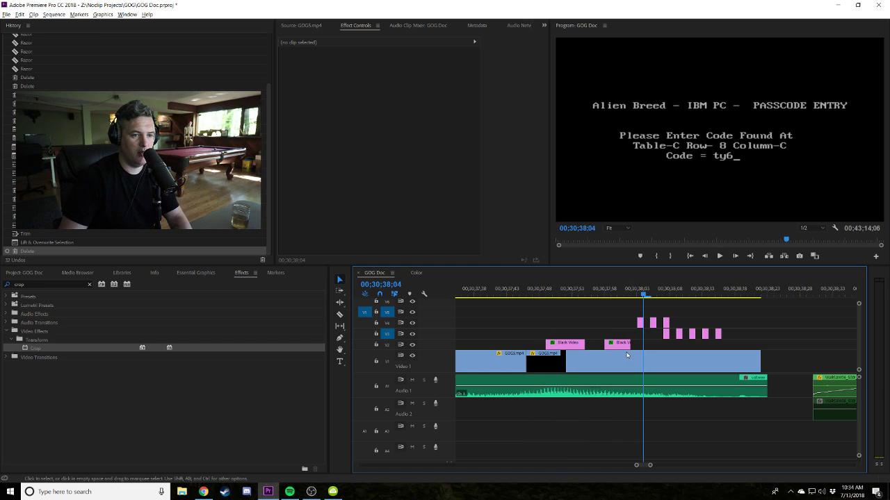
left_click_drag(785, 313, 564, 342)
key("Delete")
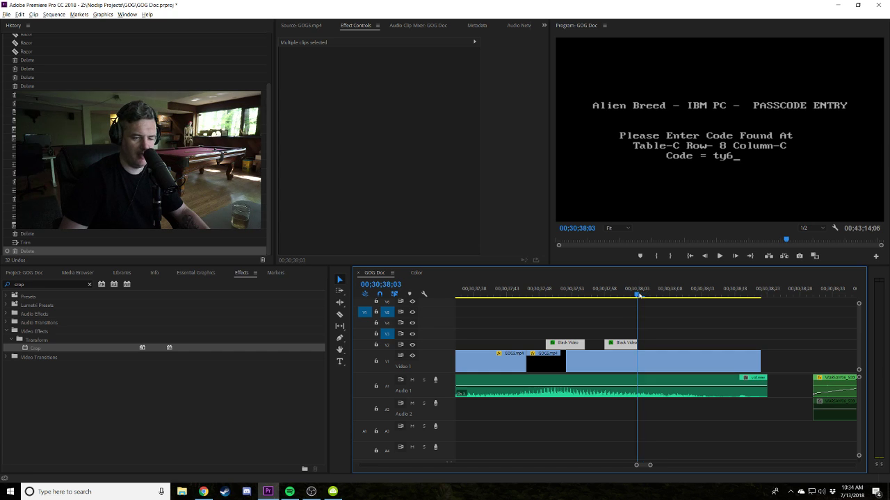
Paste four copies of the Black Video mask at the V2 clip's end and move them onto V2.
left_click(629, 323)
mouse_move(623, 344)
left_mouse_down()
mouse_move(563, 334)
mouse_move(606, 342)
left_mouse_up()
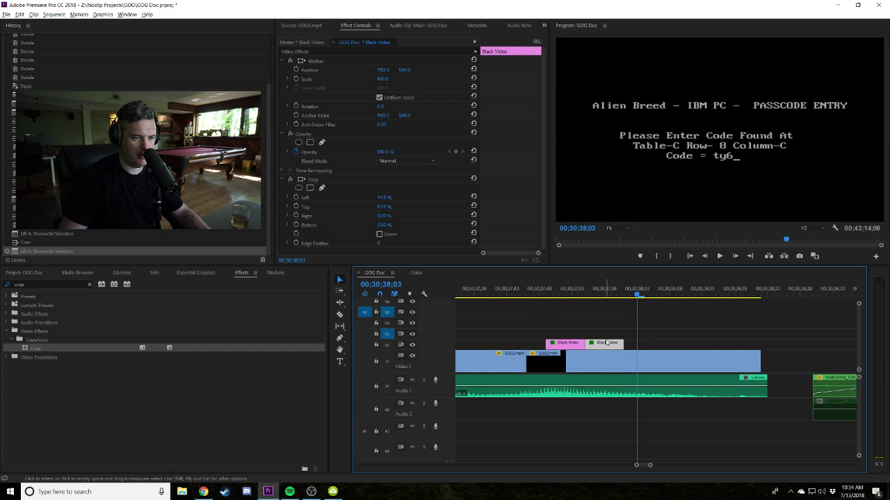
left_click_drag(639, 300, 625, 300)
key("ctrl+v")
key("ctrl+v")
key("ctrl+v")
key("ctrl+v")
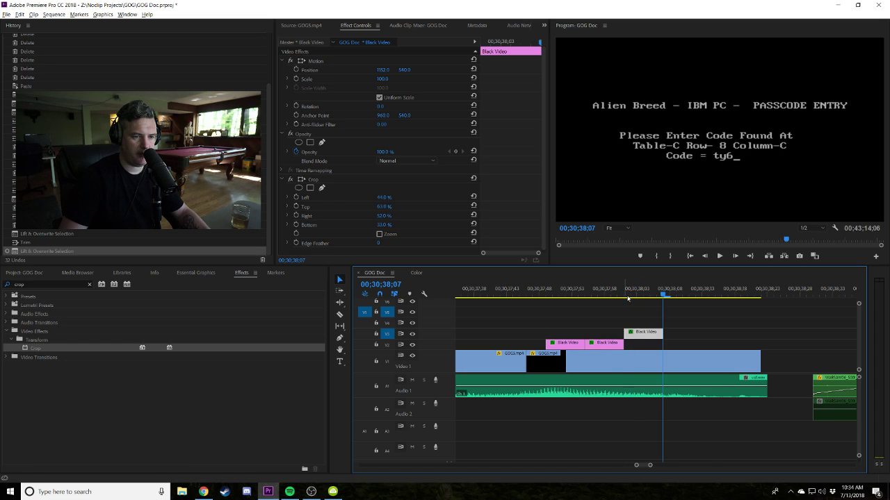
left_click_drag(803, 321, 656, 350)
Delete the alternating Black Video copies so three spaced masks remain on V2.
left_click(683, 343)
key("Delete")
left_click(604, 343)
key("Delete")
left_click(761, 343)
key("Delete")
Review the masked passcode shot and lengthen the middle Black Video clip by a frame.
left_click(506, 290)
key("space")
key("minus")
key("minus")
key("minus")
key("minus")
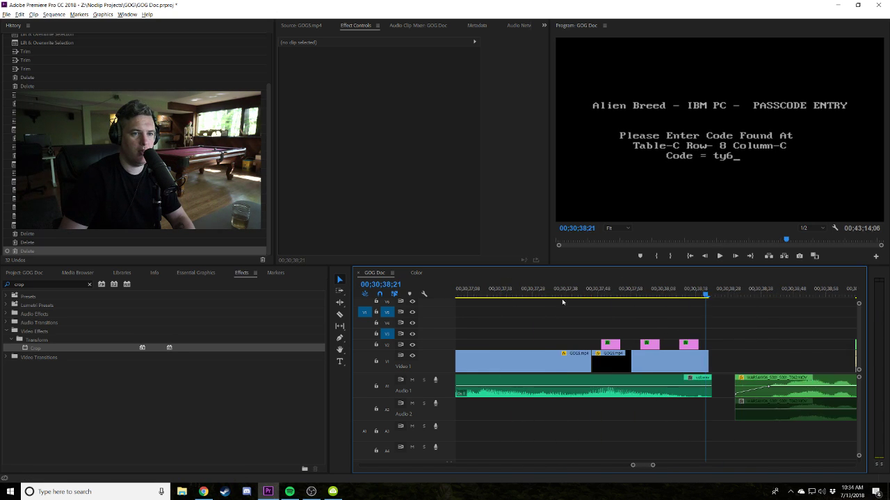
left_click(612, 292)
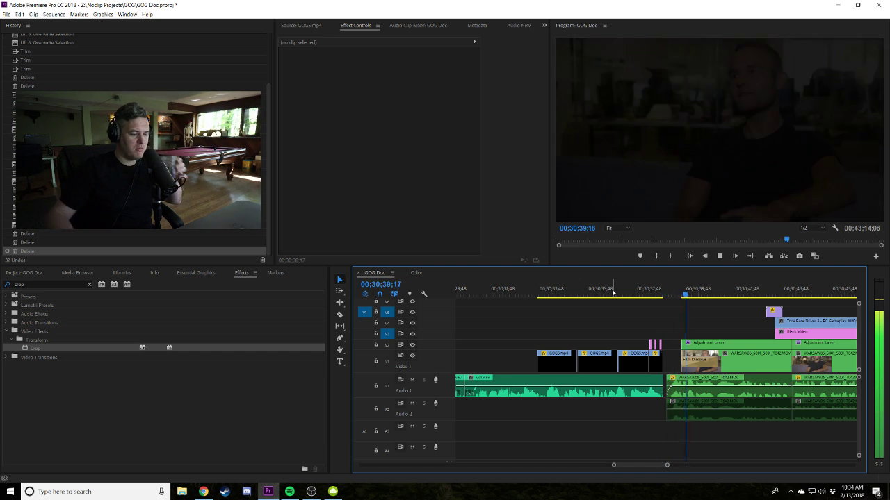
left_click(640, 293)
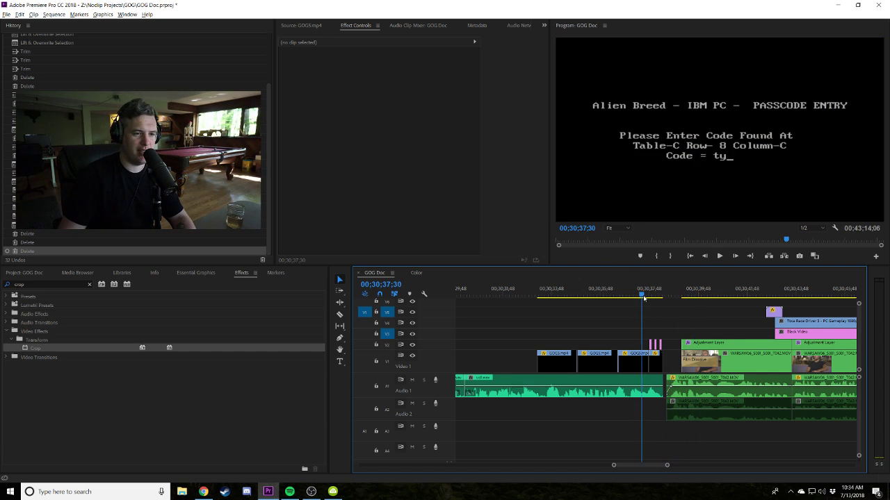
left_click(638, 293)
key("space")
key("equal")
left_click(549, 292)
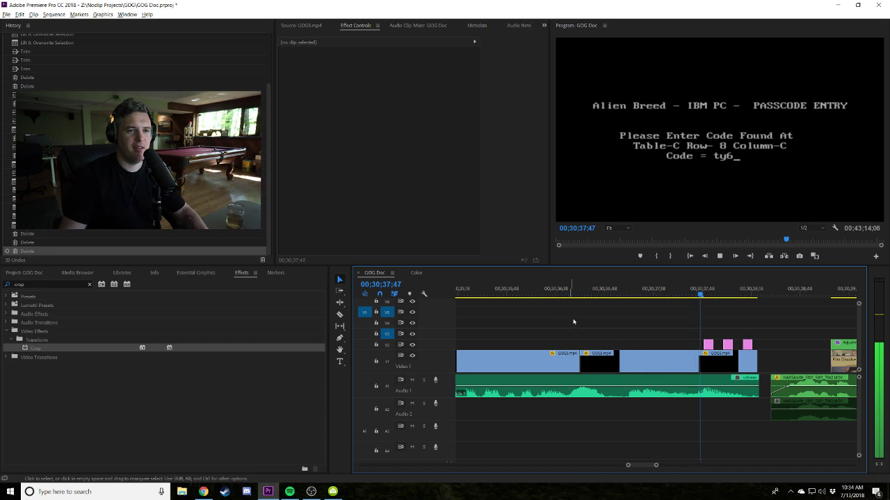
key("space")
key("equal")
key("equal")
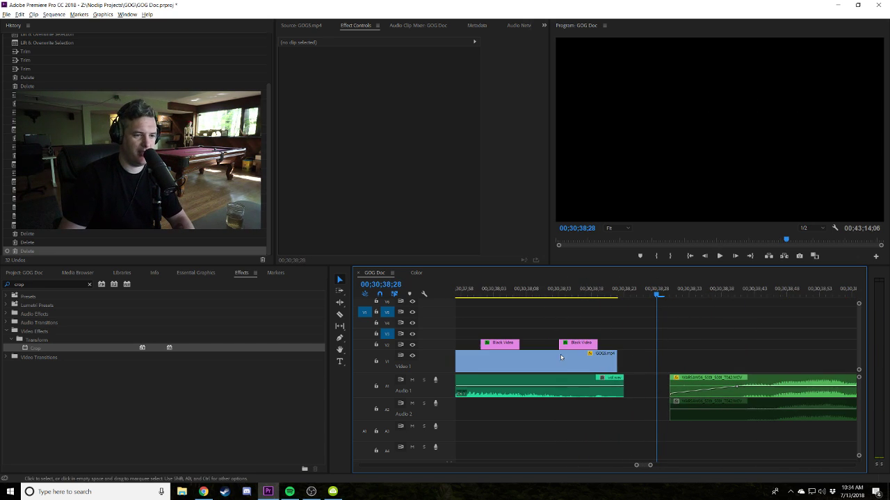
key("Up")
key("Up")
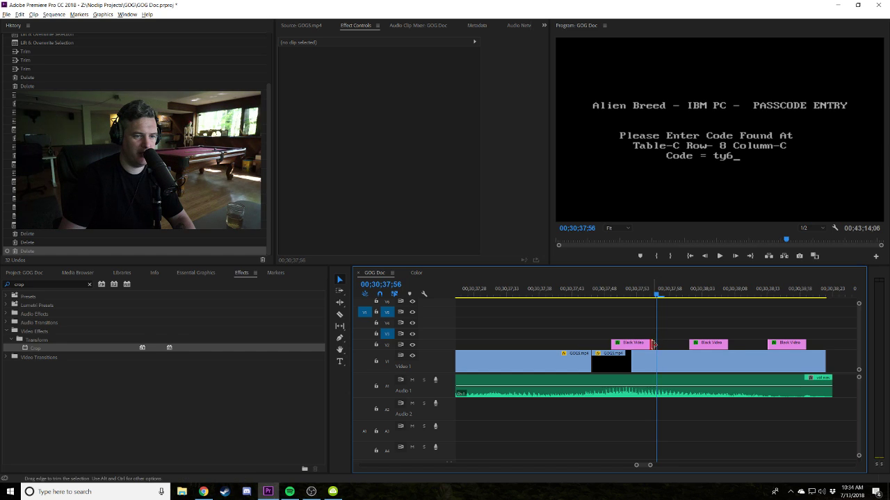
left_click_drag(652, 344, 753, 344)
Extend the last Black Video clip by a frame and play back the edit.
left_click_drag(778, 346, 793, 349)
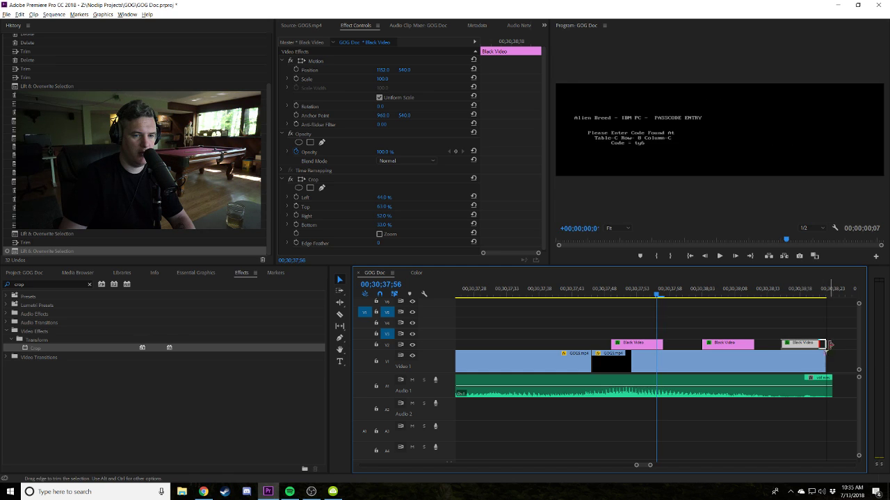
key("minus")
key("minus")
key("minus")
left_click(631, 289)
key("space")
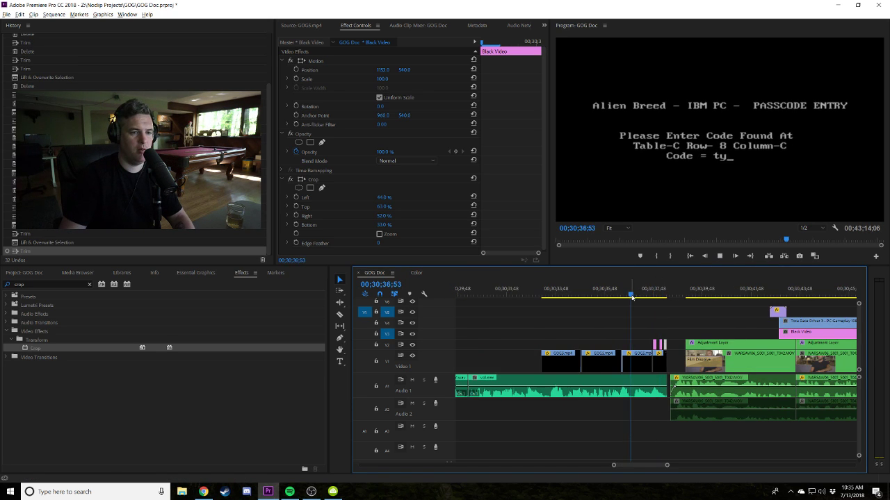
key("space")
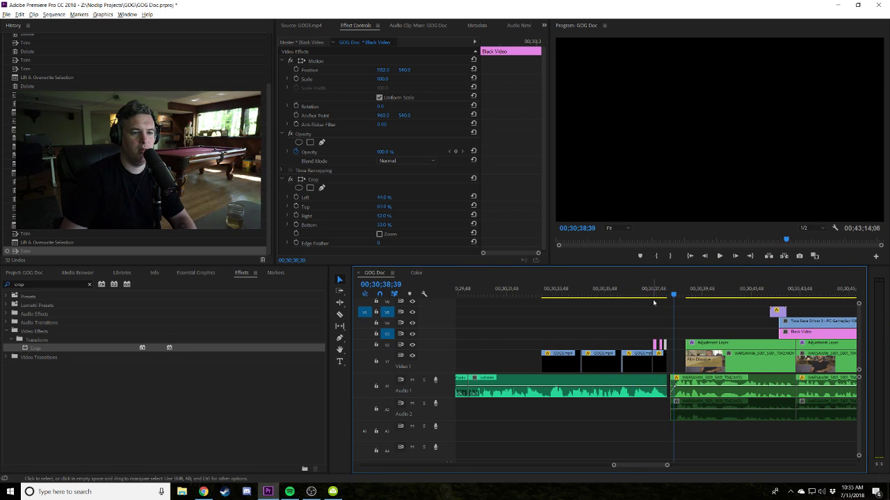
key("equal")
key("equal")
key("equal")
Extend the first Black Video clip to the playhead at 00;30;37;59 and lengthen the second.
scroll(596, 342, "up", 2)
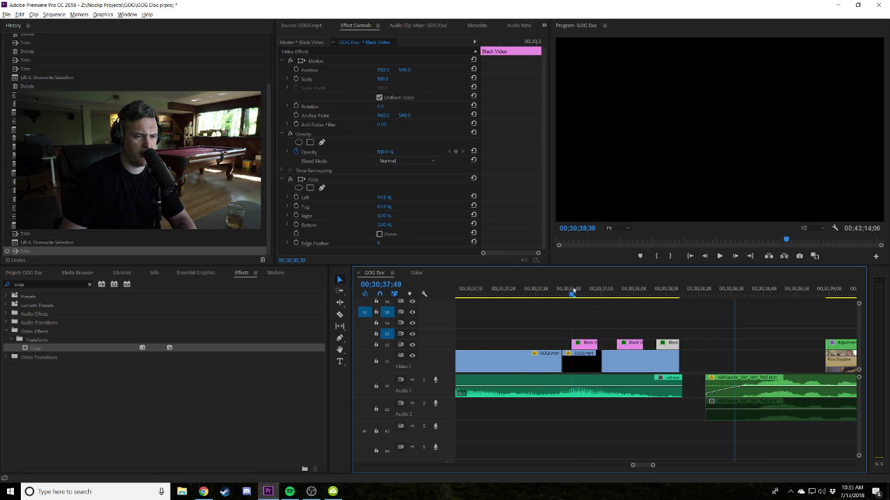
left_click_drag(574, 292, 579, 293)
left_click(601, 295)
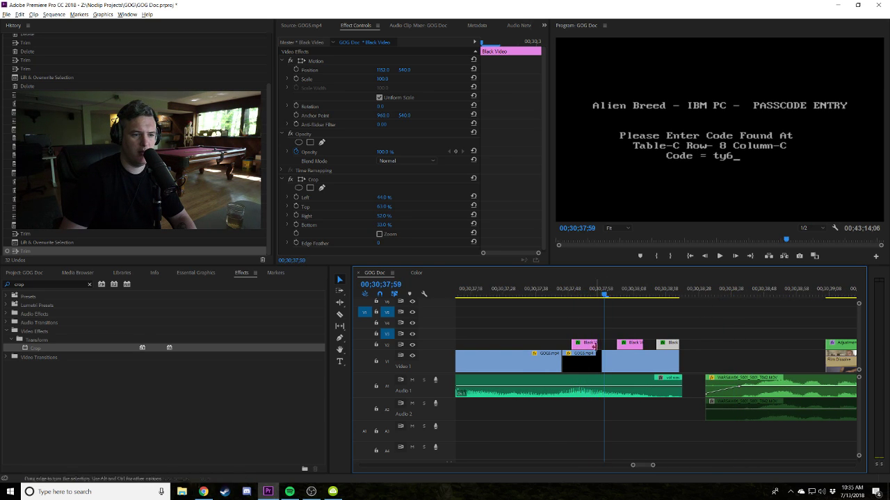
key("equal")
left_click_drag(654, 345, 655, 346)
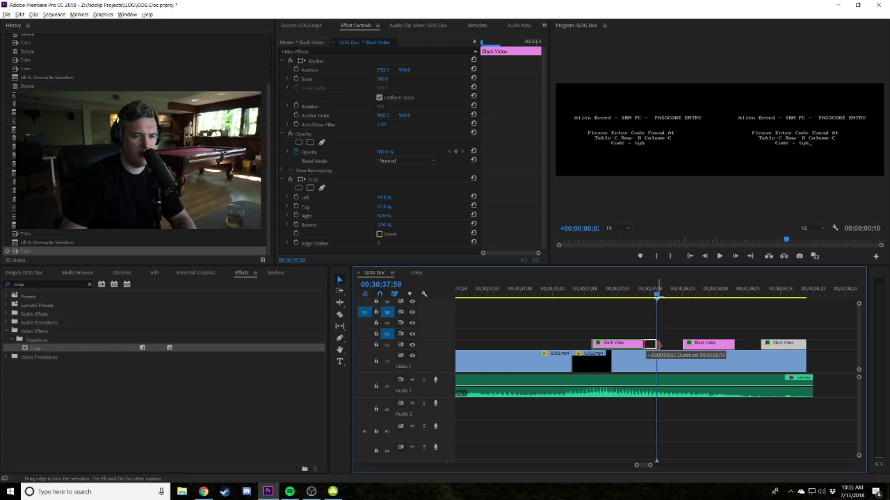
left_click_drag(734, 344, 716, 345)
key("Delete")
Nudge the second Black Video clip earlier and play back the retimed masks.
left_click(533, 295)
key("Down")
key("Down")
key("Down")
key("Down")
key("Down")
key("Down")
key("minus")
key("minus")
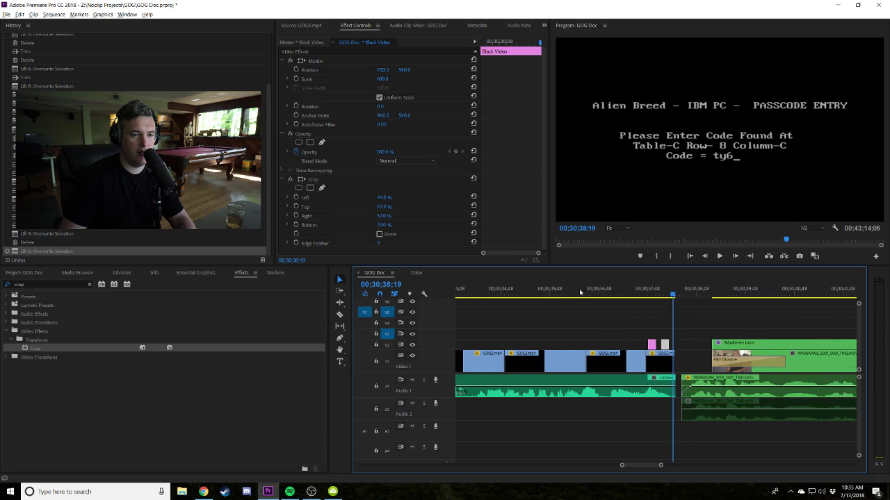
left_click(612, 294)
key("space")
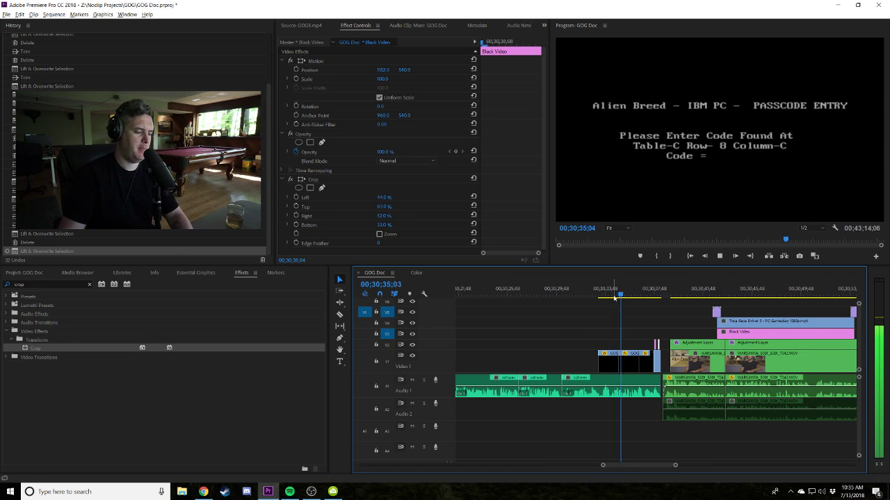
key("equal")
key("equal")
key("equal")
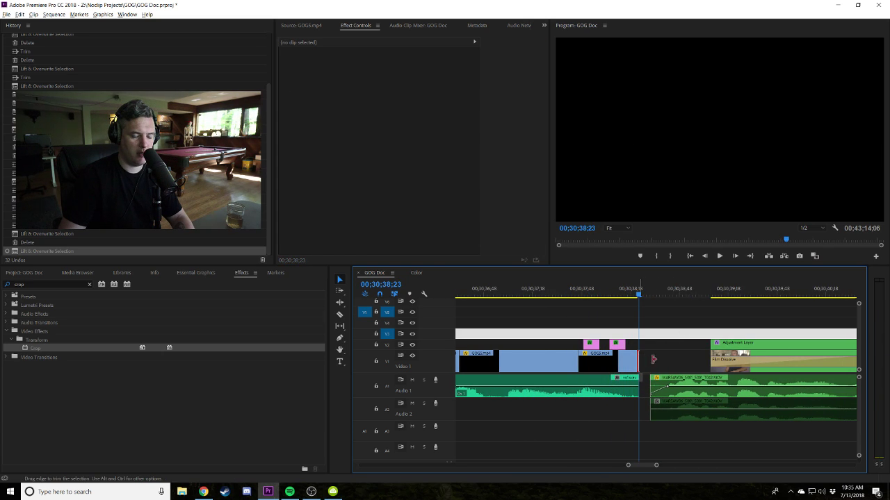
Extend GOG5.mp4's end slightly and paste a copy of the Black Video mask onto V2.
left_click_drag(653, 358, 650, 358)
left_click(618, 355)
left_click(618, 345)
key("ctrl+c")
key("ctrl+v")
key("ctrl+v")
left_click_drag(644, 337, 619, 348)
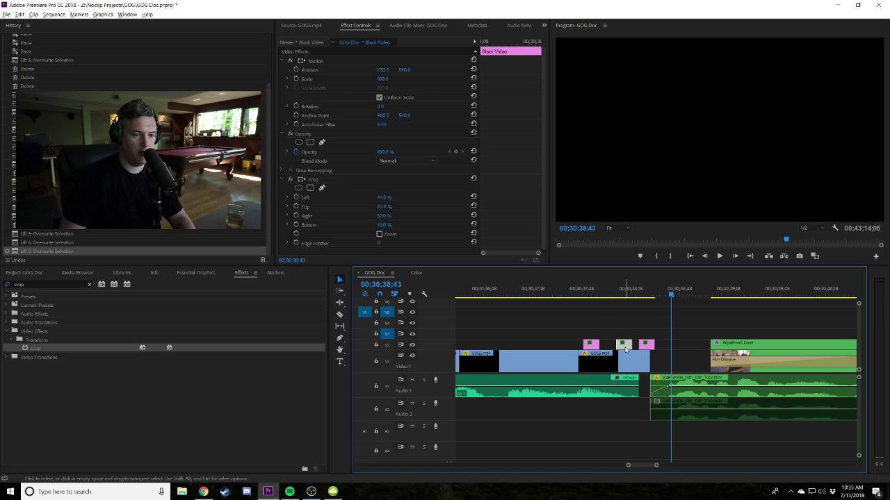
Play back the passcode section with the three masks from its start.
left_click(557, 292)
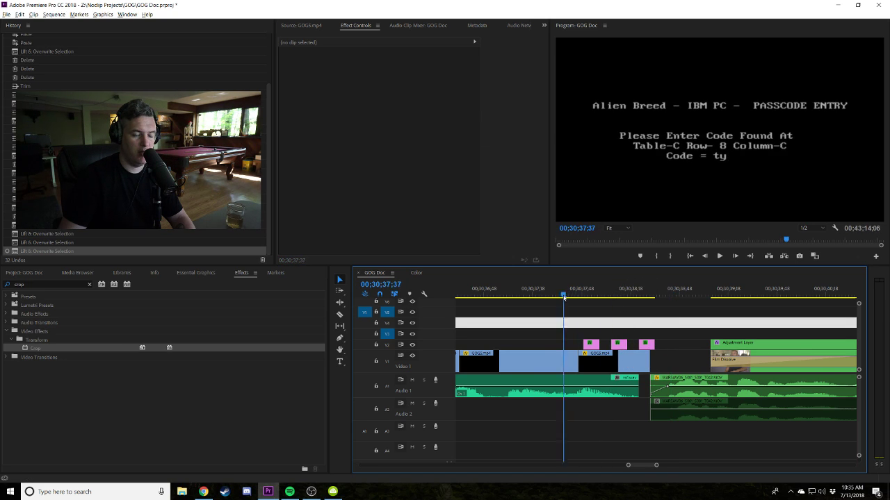
key("minus")
key("minus")
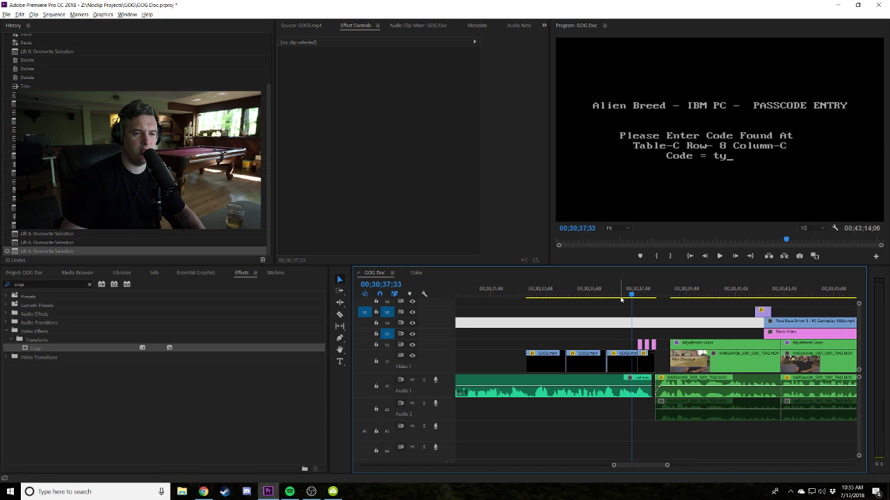
key("space")
left_click(626, 295)
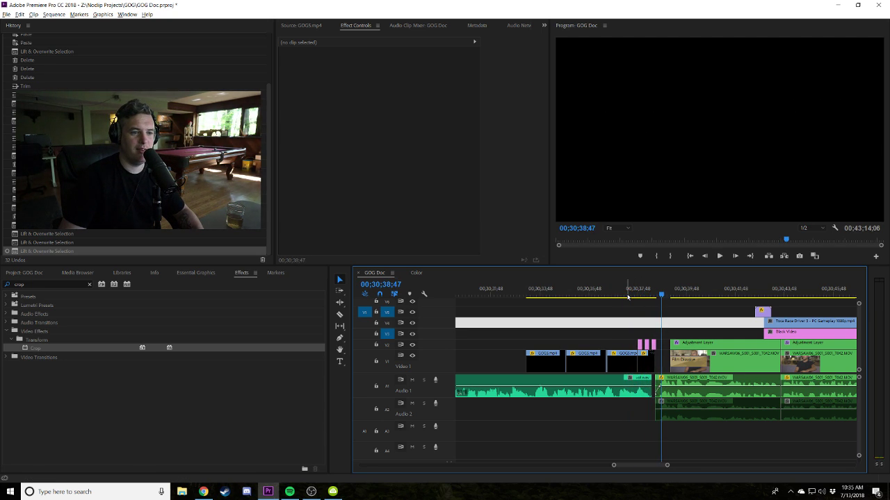
left_click(626, 295)
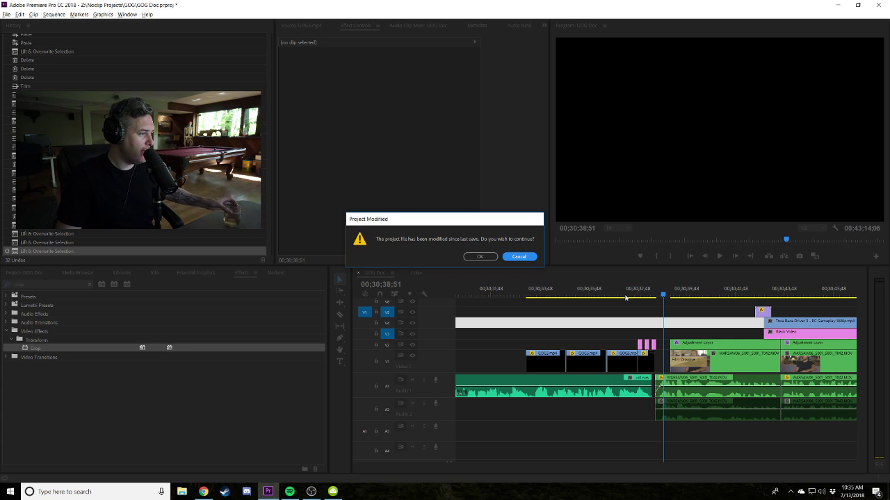
Save the modified GOG Doc project and park the playhead at 00;30;38;42.
left_click(480, 256)
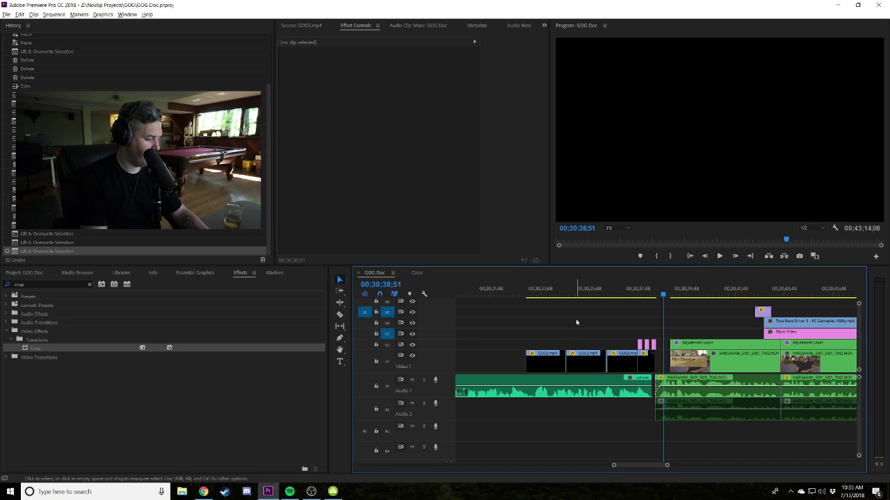
key("shift+Right")
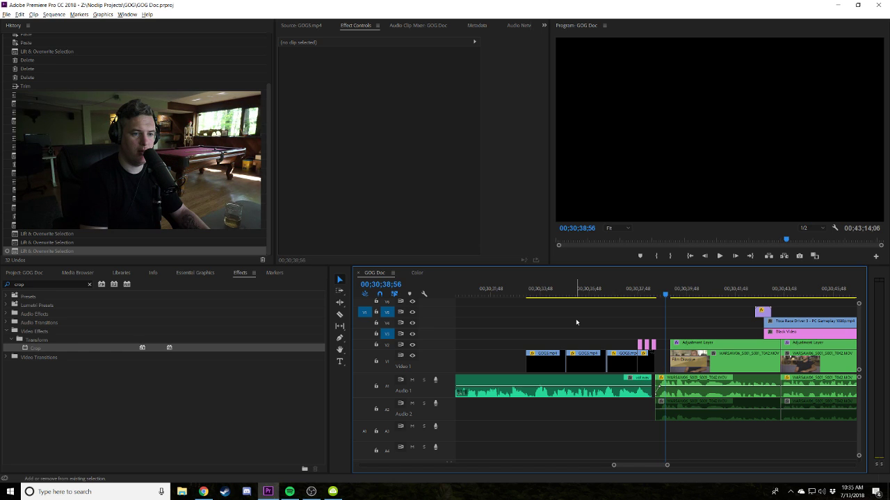
key("shift+Left")
key("shift+Left")
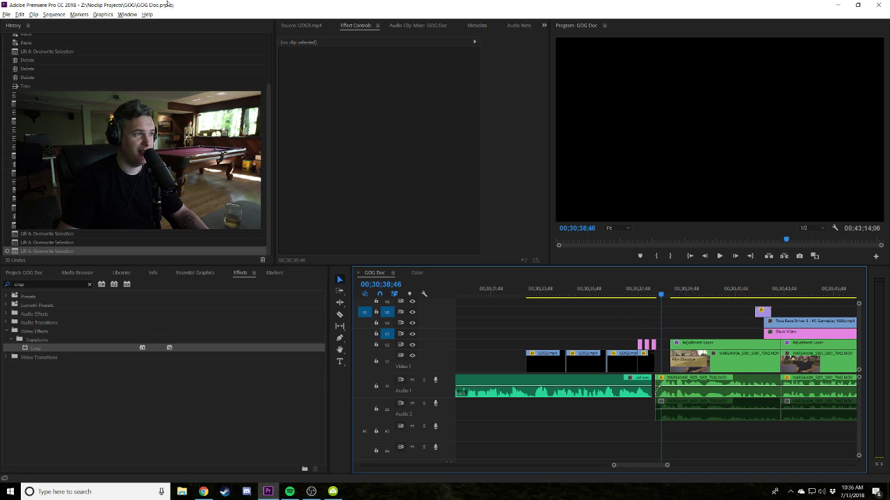
left_click(659, 289)
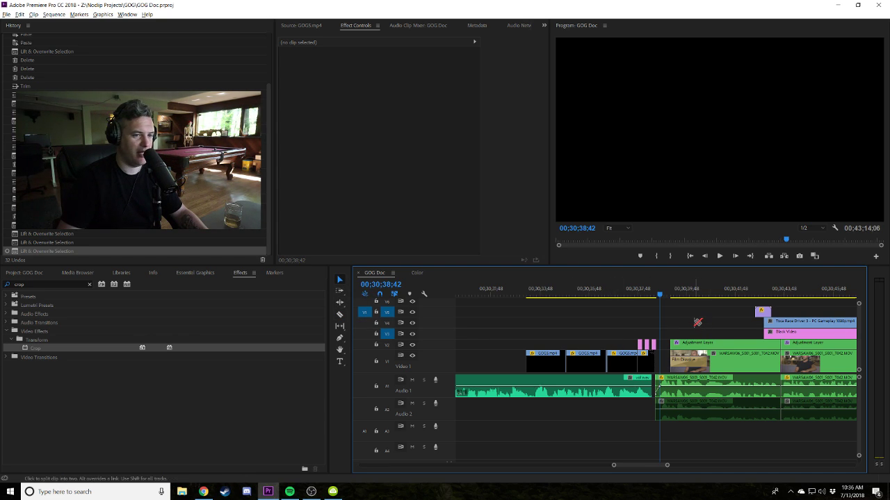
Select the gaps on V4 and V3 and the clips after the playhead, then deselect.
left_click(695, 322)
scroll(664, 323, "down", 3)
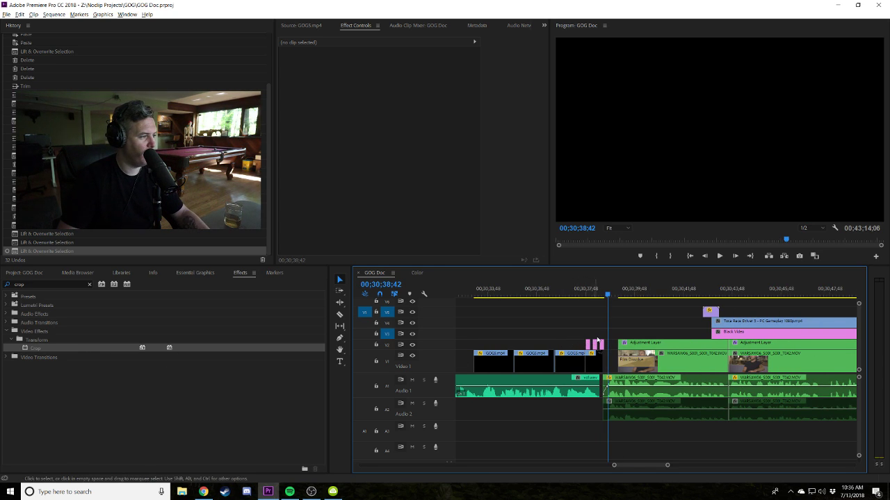
scroll(604, 340, "up", 2)
left_click(673, 329)
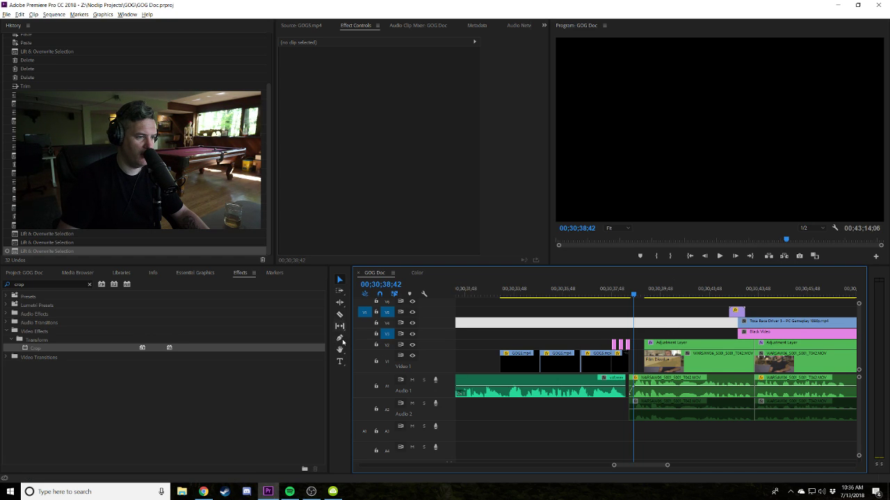
left_click(664, 334)
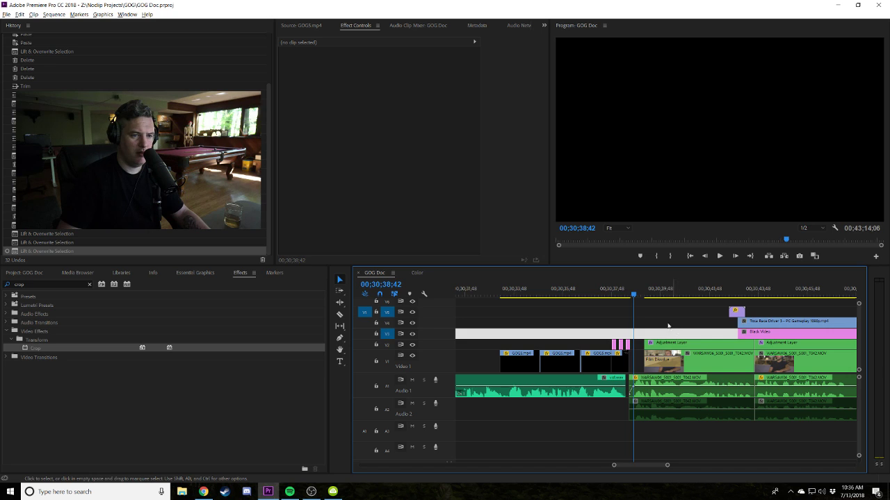
left_click_drag(786, 424, 675, 304)
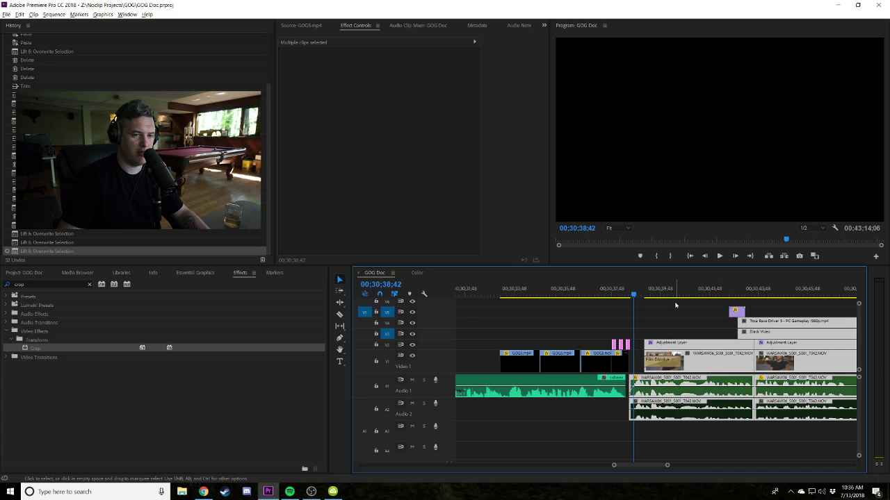
left_click(675, 304)
Zoom out, select and deselect the later clips, and move the playhead to 00;30;20;43.
key("minus")
key("minus")
key("minus")
key("minus")
key("minus")
key("minus")
key("minus")
key("minus")
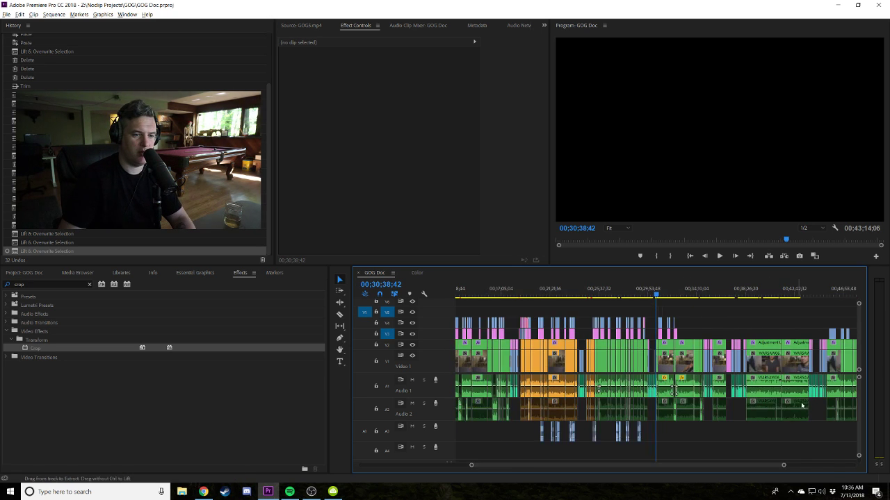
left_click_drag(812, 437, 693, 323)
key("equal")
key("equal")
key("equal")
key("equal")
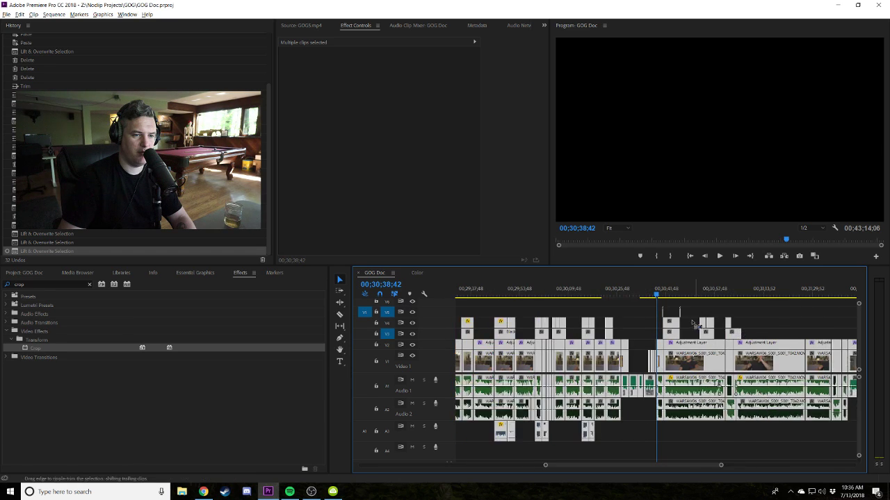
left_click(629, 317)
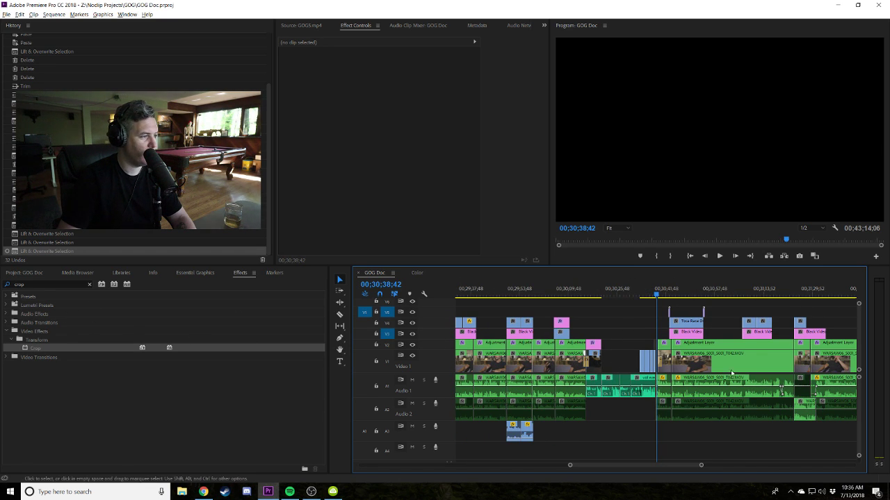
left_click(602, 296)
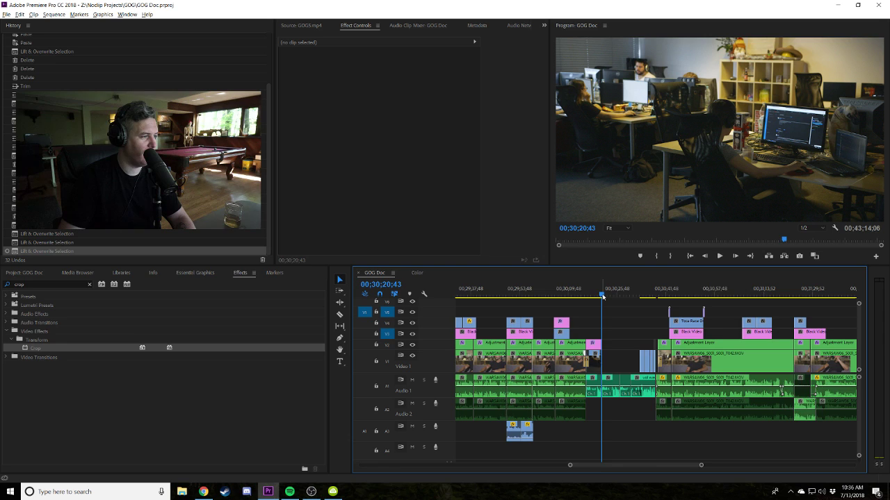
Play and review the stretch from 00;30;19;38 through 00;30;21;46.
key("equal")
key("equal")
left_click_drag(648, 292, 644, 295)
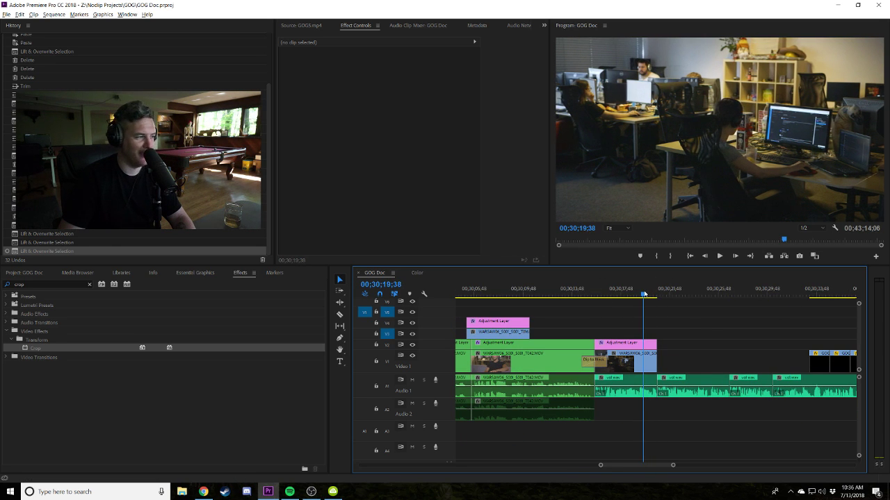
key("space")
key("minus")
key("minus")
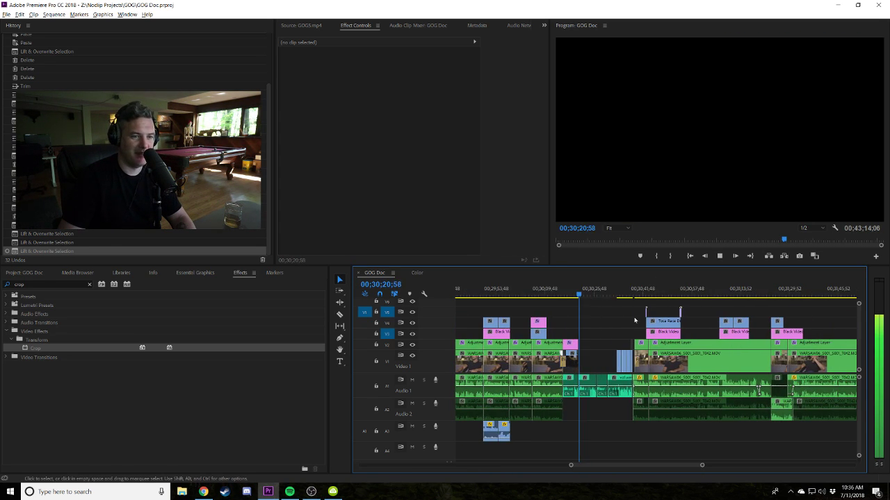
key("space")
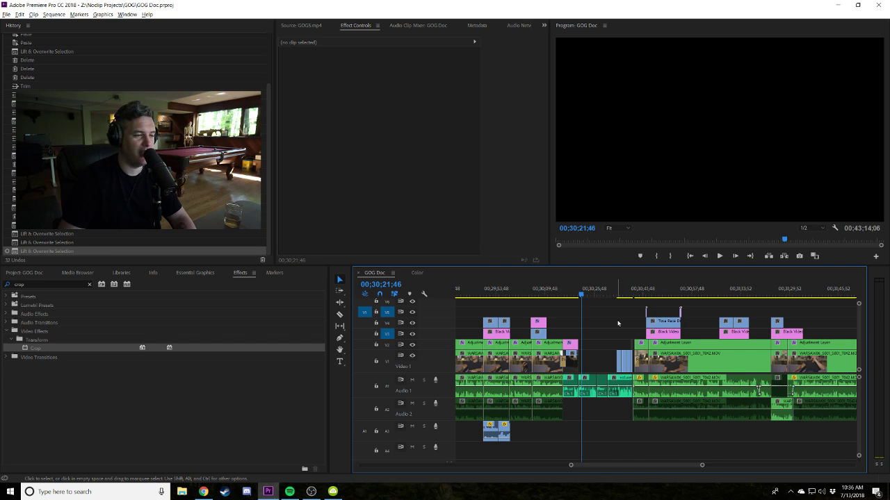
key("equal")
key("equal")
key("space")
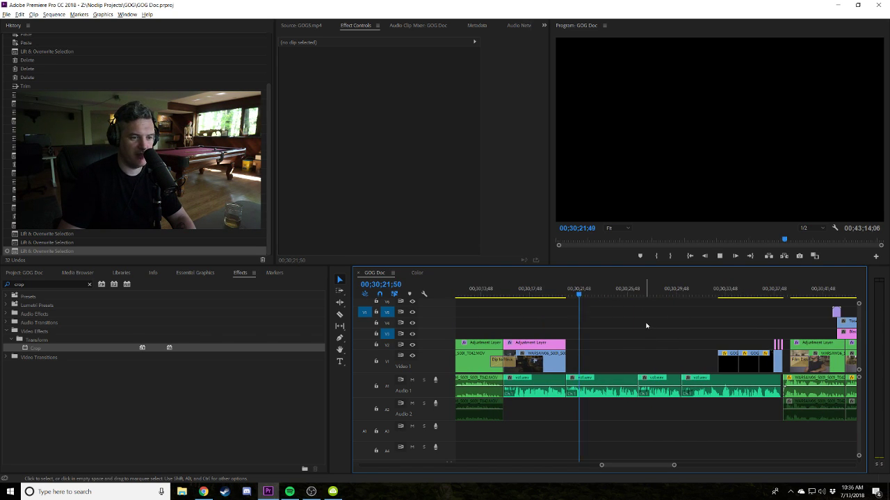
key("space")
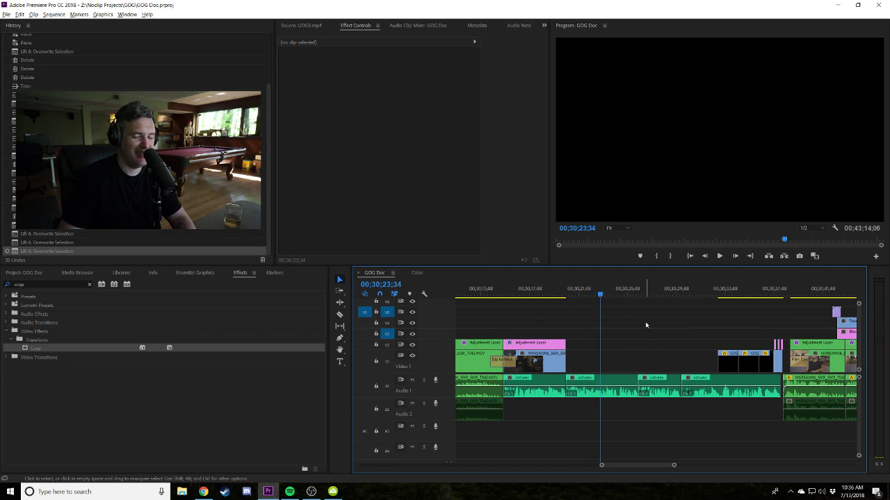
key("space")
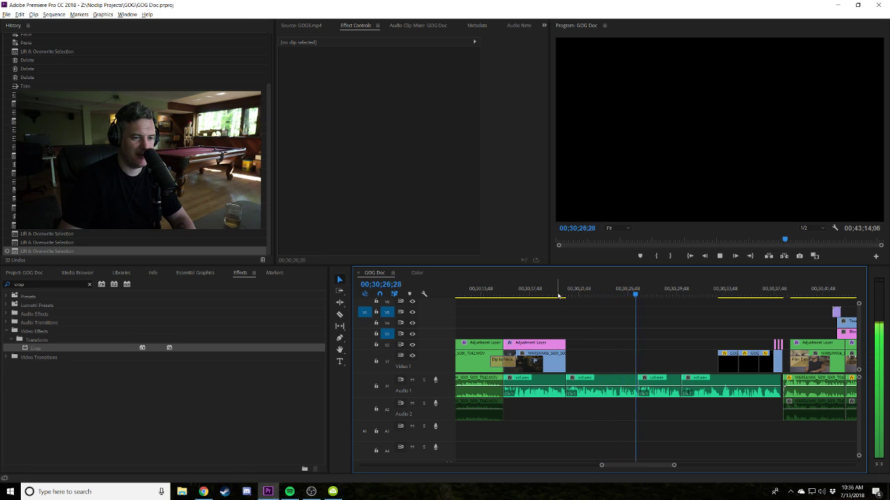
left_click(558, 295)
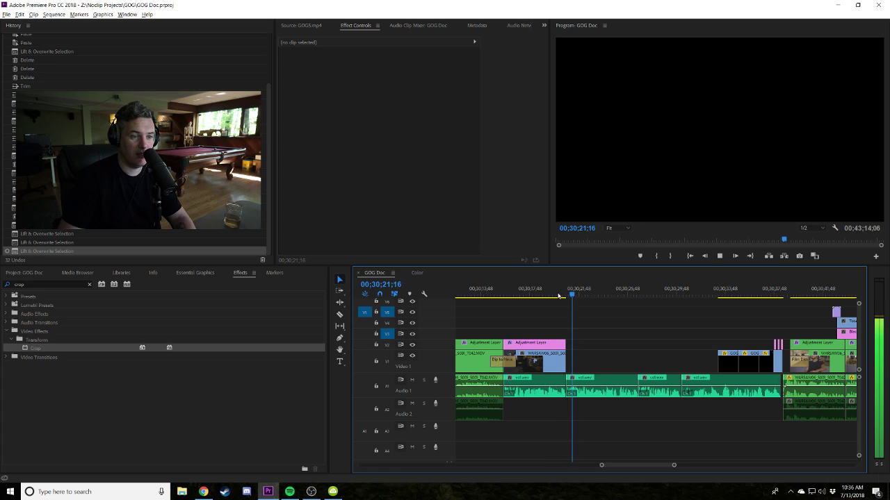
scroll(646, 347, "down", 3)
scroll(643, 345, "up", 3)
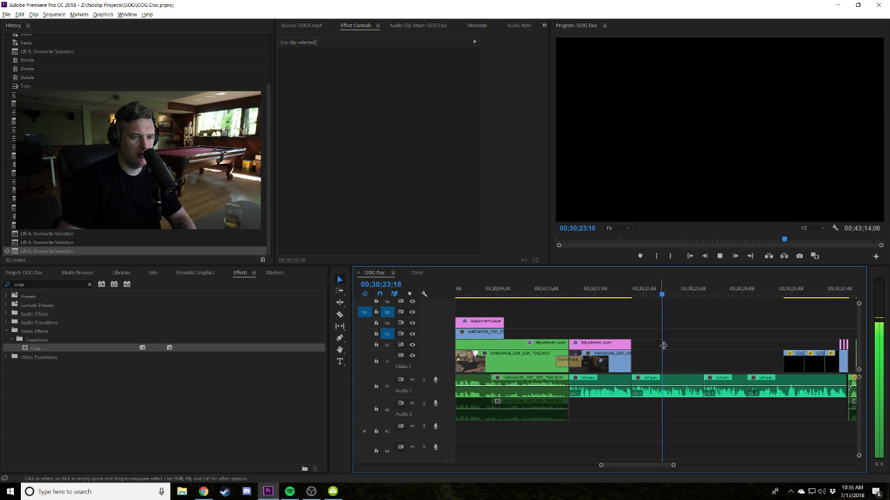
key("space")
scroll(615, 320, "down", 3)
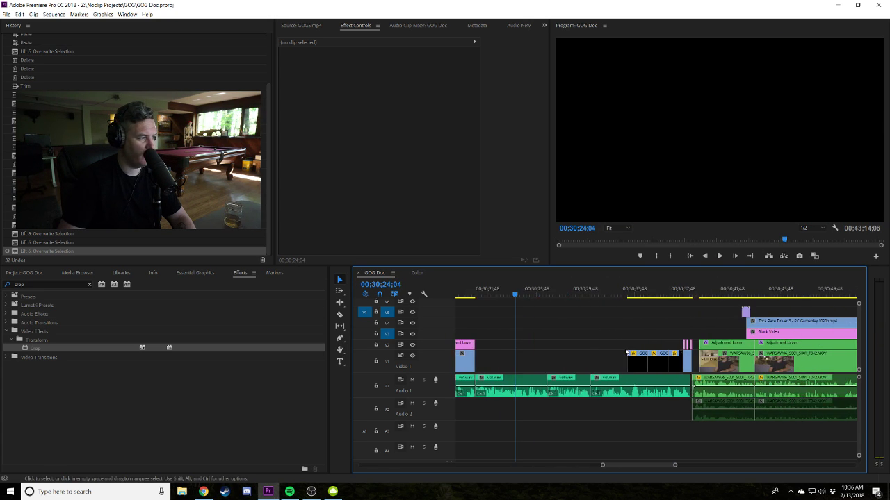
Play the section from 00;30;28;08, then replay from 00;30;26;26.
left_click_drag(623, 295, 487, 310)
key("space")
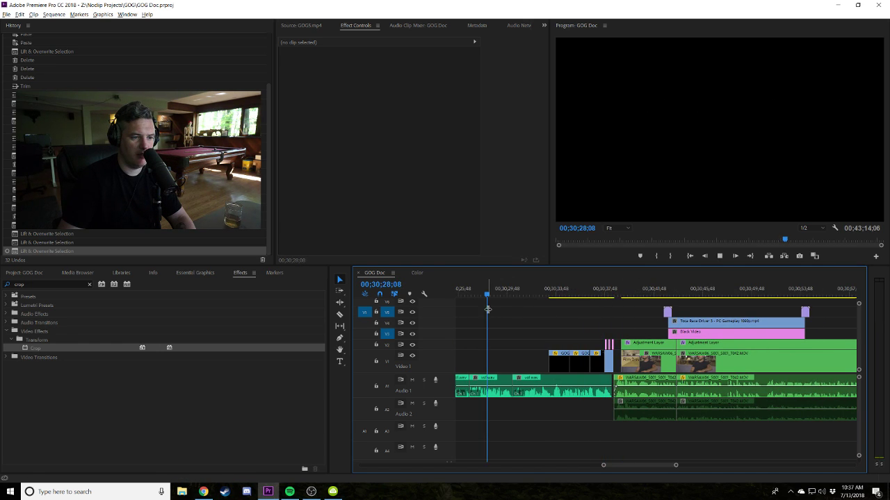
scroll(528, 327, "up", 3)
scroll(549, 347, "down", 3)
scroll(569, 341, "up", 3)
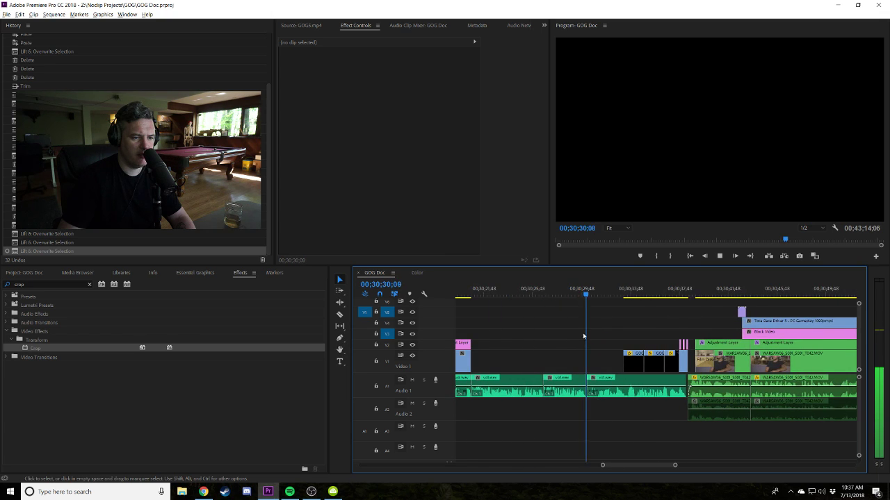
left_click(542, 295)
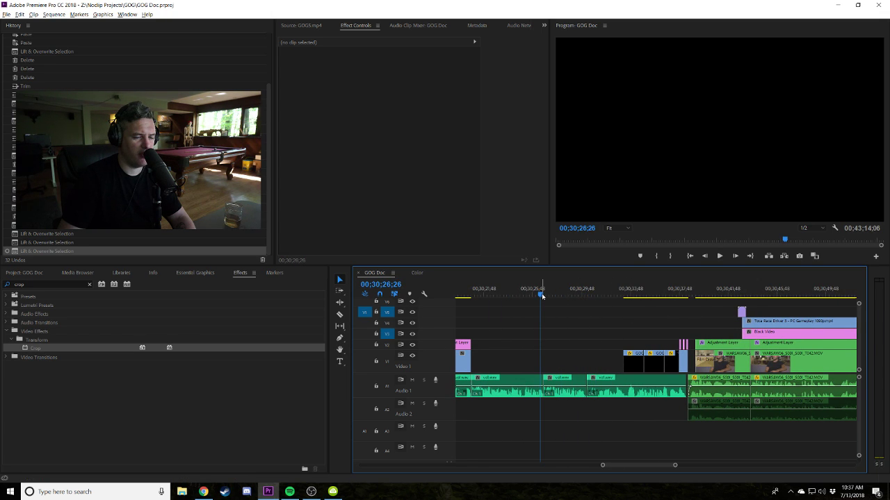
key("space")
Show the project's folder list, stop playback at 00;30;32;46, and switch to Chrome.
left_click(49, 275)
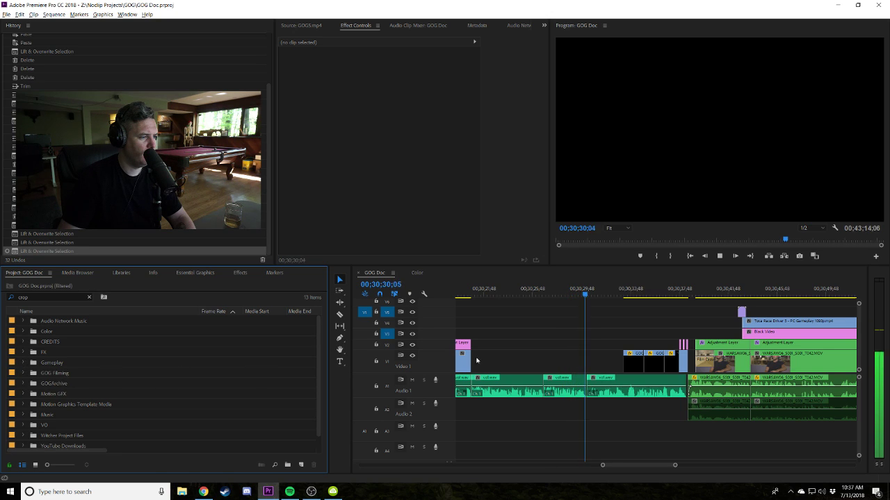
left_click(570, 328)
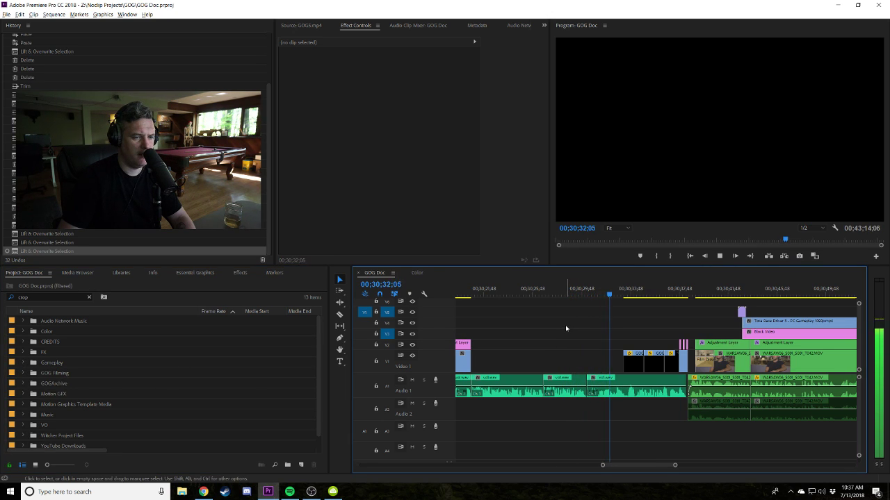
key("space")
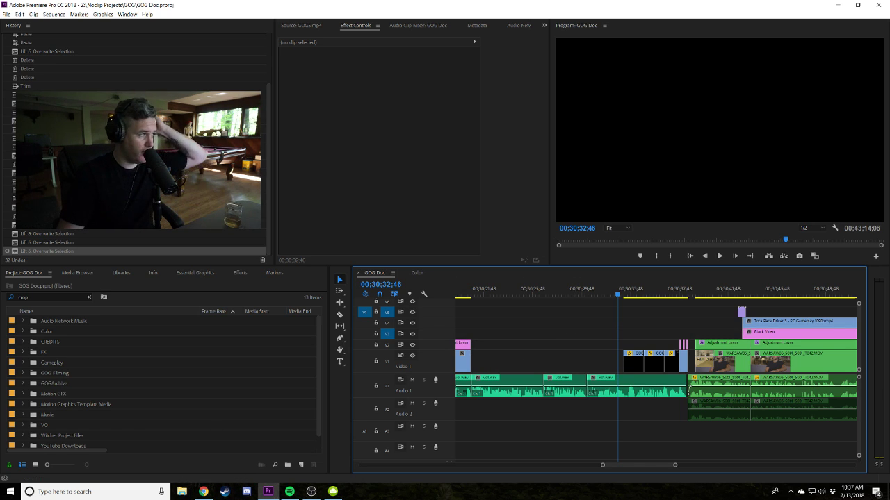
left_click(203, 491)
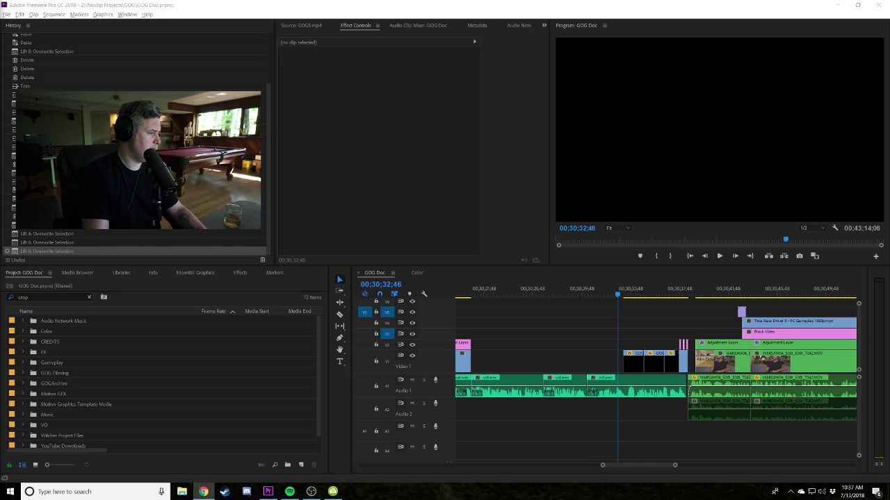
Delete the Marcin B-roll, duplicate Wikipedia and DOSBOX lines below Moby Games.
left_click(203, 491)
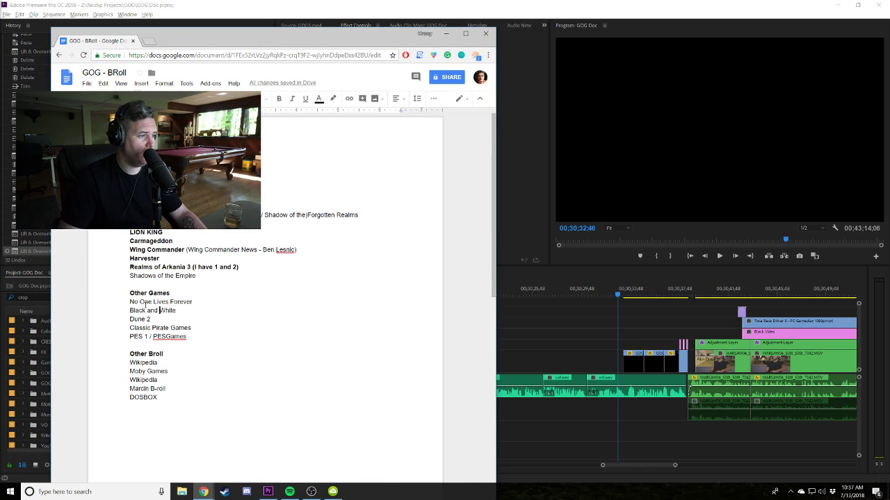
left_click_drag(122, 303, 189, 341)
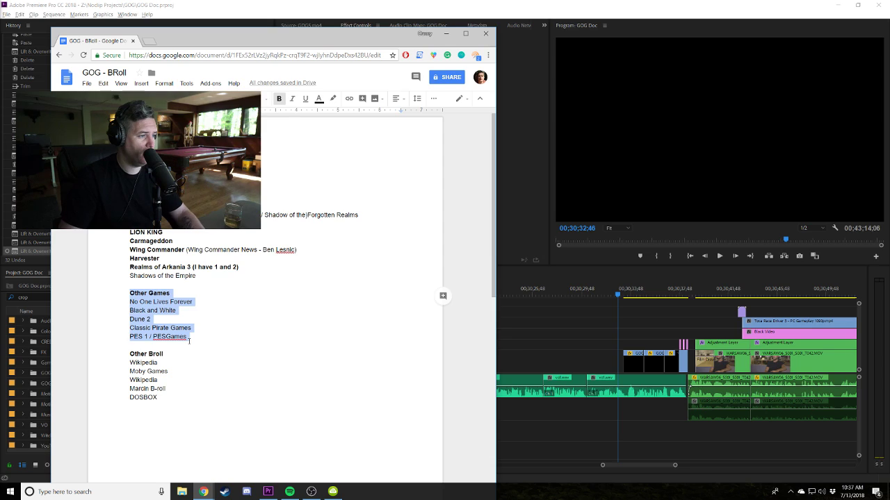
left_click(122, 361)
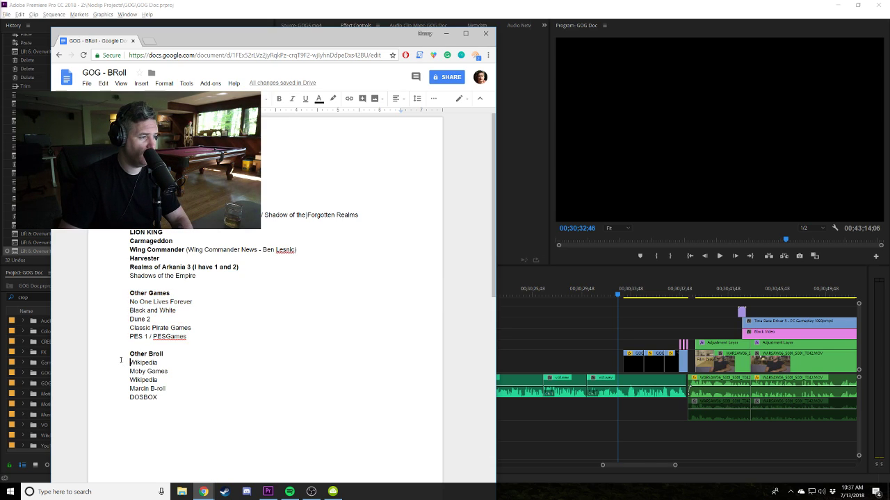
left_click_drag(129, 362, 178, 371)
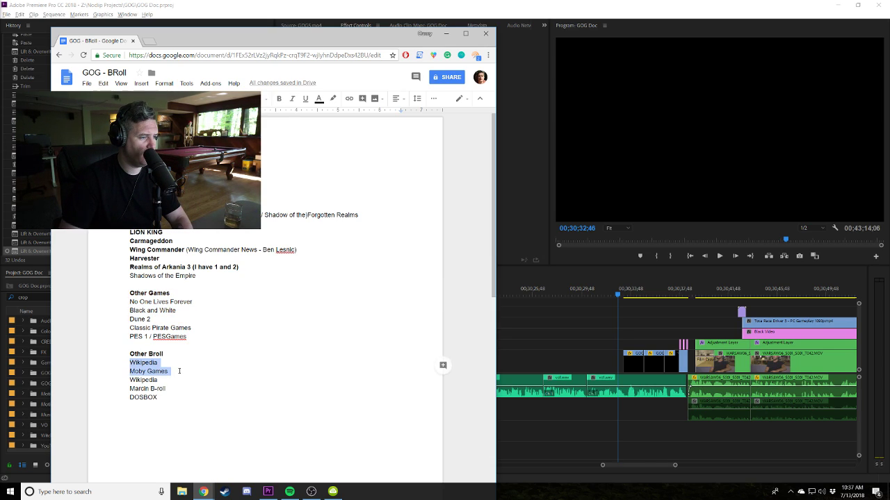
left_click(179, 372)
key("Down")
key("Down")
key("shift+End")
key("Delete")
key("Up")
key("shift+Down")
key("shift+Down")
key("shift+End")
key("Delete")
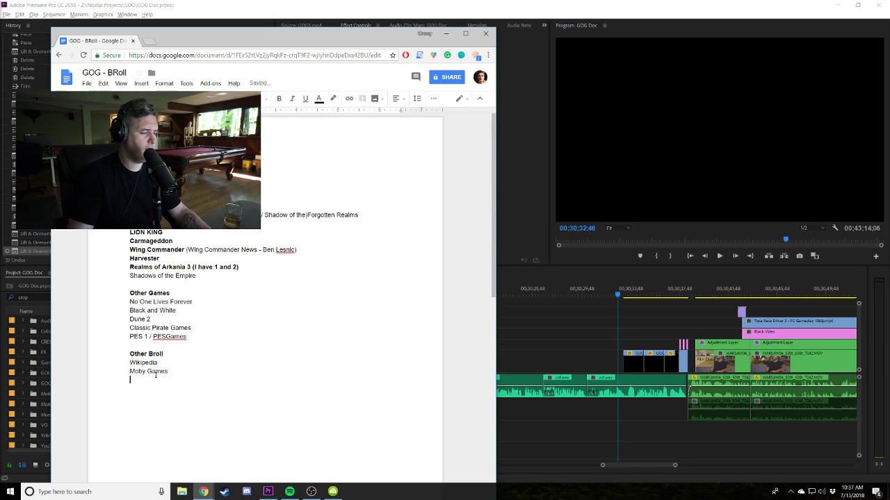
Delete the Other Games section, then undo that deletion.
left_click_drag(213, 338, 137, 287)
key("Delete")
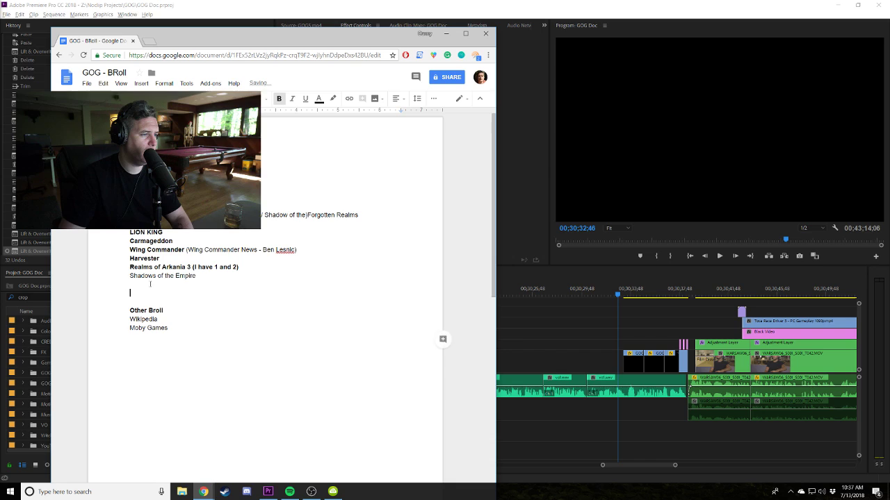
key("BackSpace")
left_click_drag(206, 278, 132, 214)
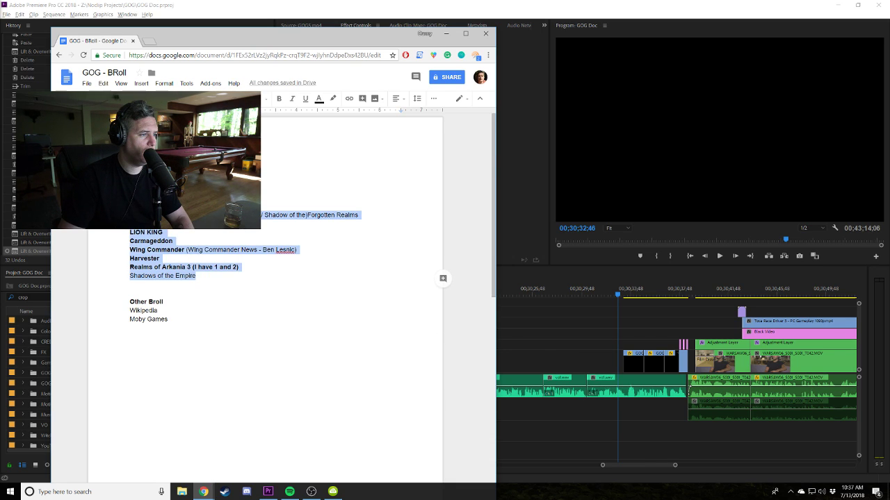
key("ctrl+z")
key("ctrl+z")
Remove the Other Broll heading and entries from below Other Games, then return to Premiere.
left_click(208, 345)
left_click_drag(190, 381, 129, 353)
key("BackSpace")
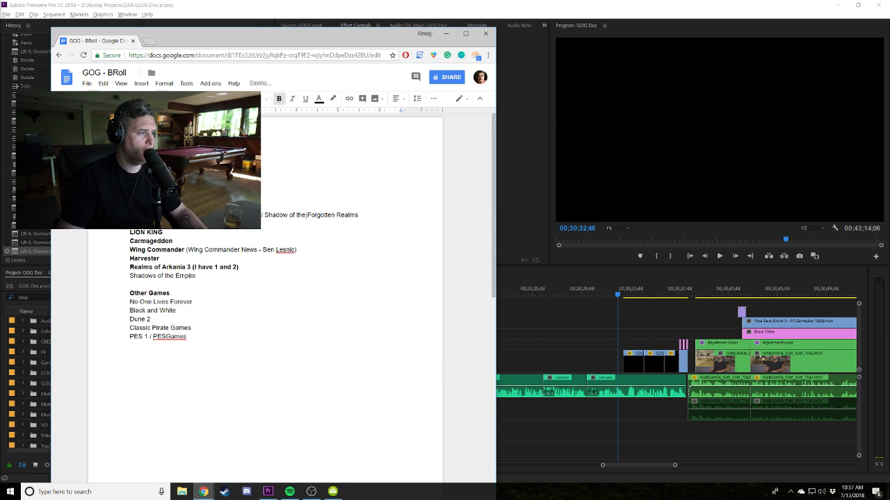
scroll(130, 258, "up", 3)
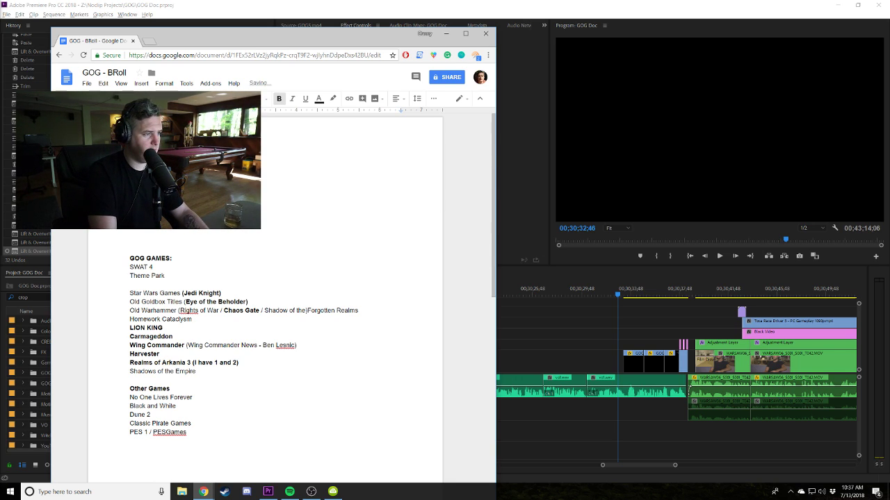
scroll(229, 347, "up", 1)
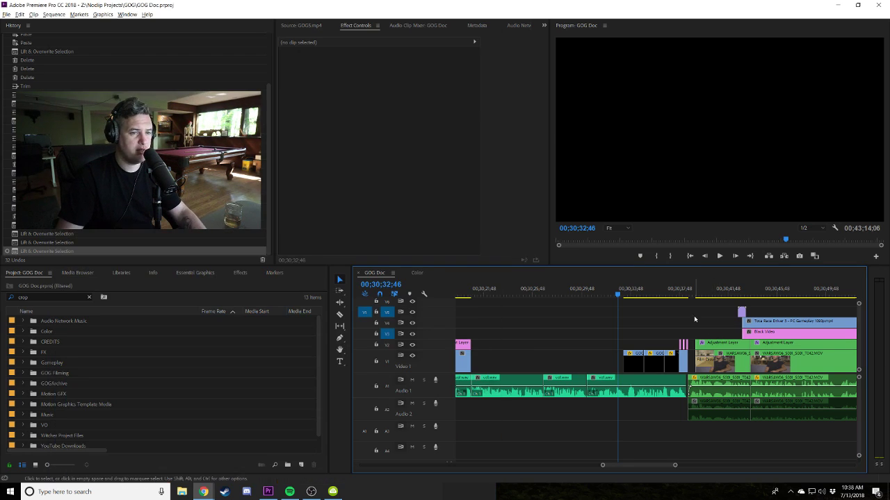
left_click(688, 310)
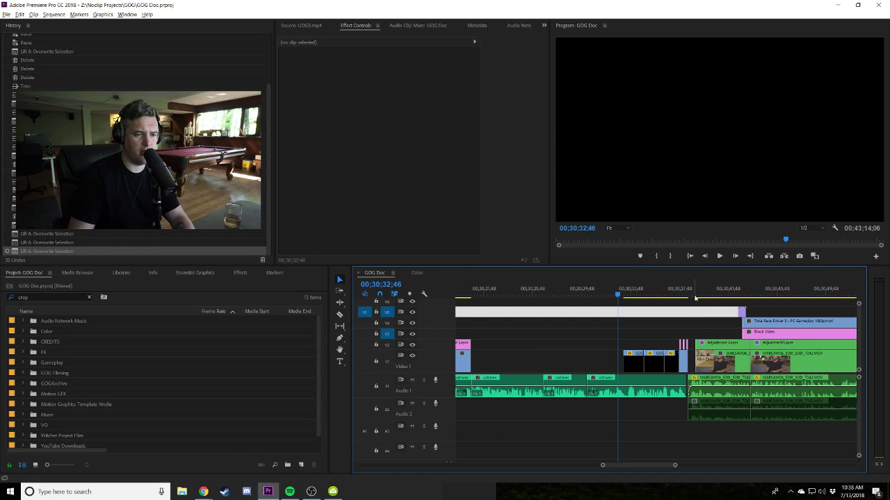
Play the zoomed-out GOG Doc timeline, then minimize the GOG - BRoll doc and Premiere.
key("minus")
key("minus")
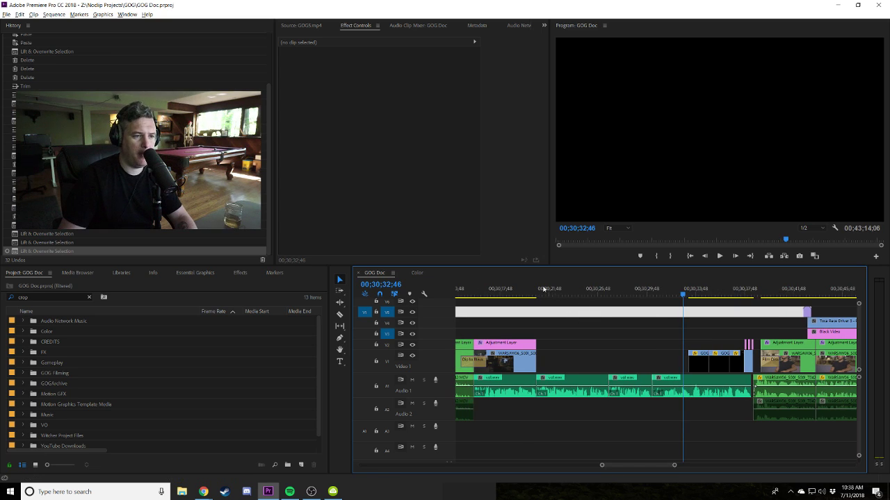
key("space")
key("minus")
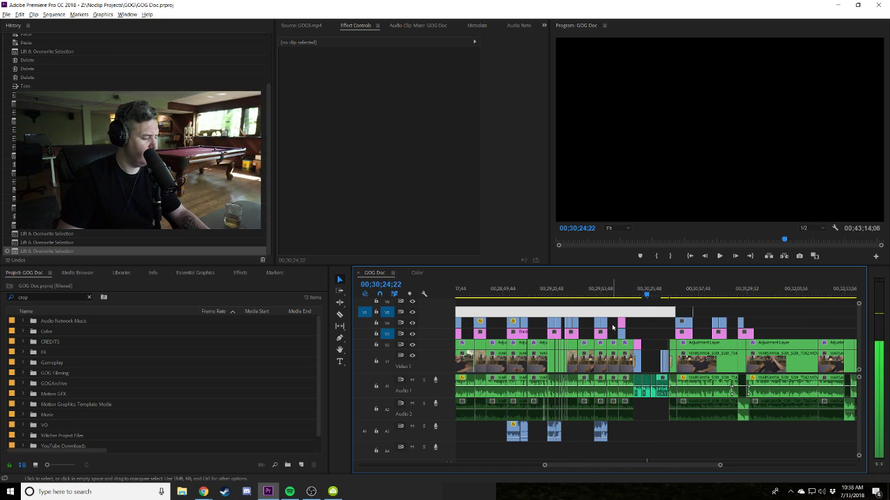
key("alt+Tab")
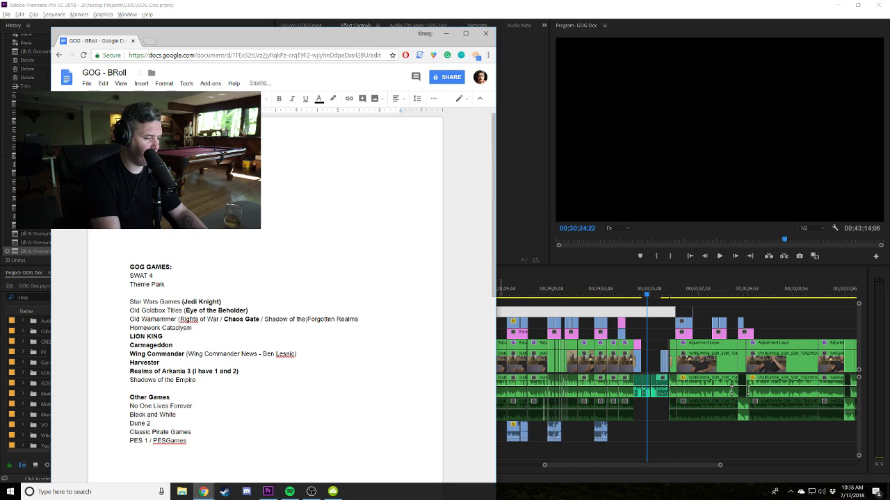
left_click(447, 33)
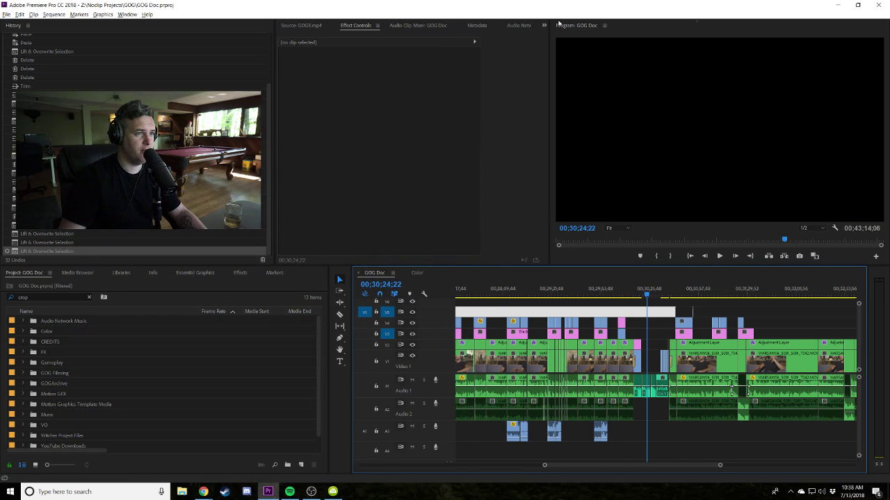
left_click(839, 6)
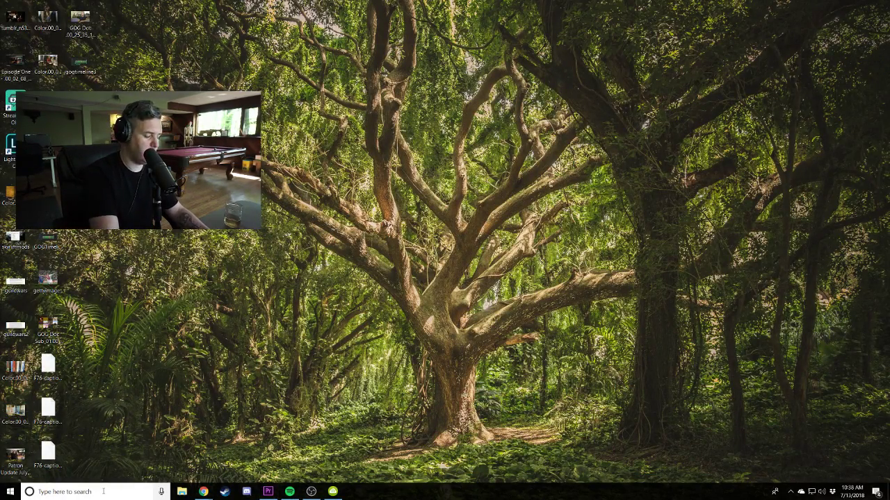
Start a desktop screen recording and bring the GOG - BRoll doc back to the front.
key("alt+F9")
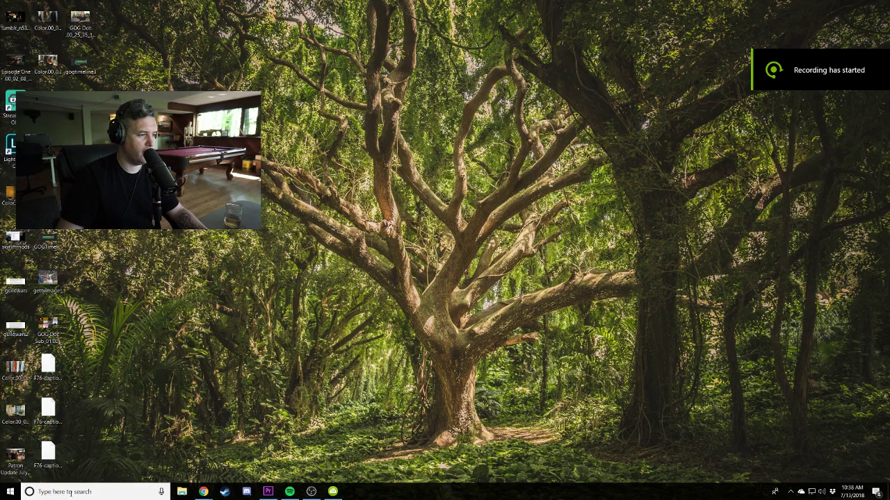
left_click(68, 492)
type("uplay")
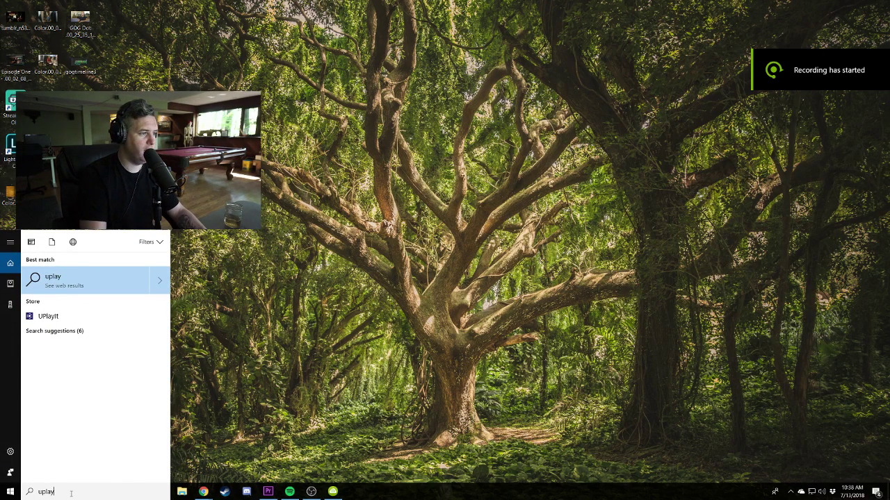
key("Escape")
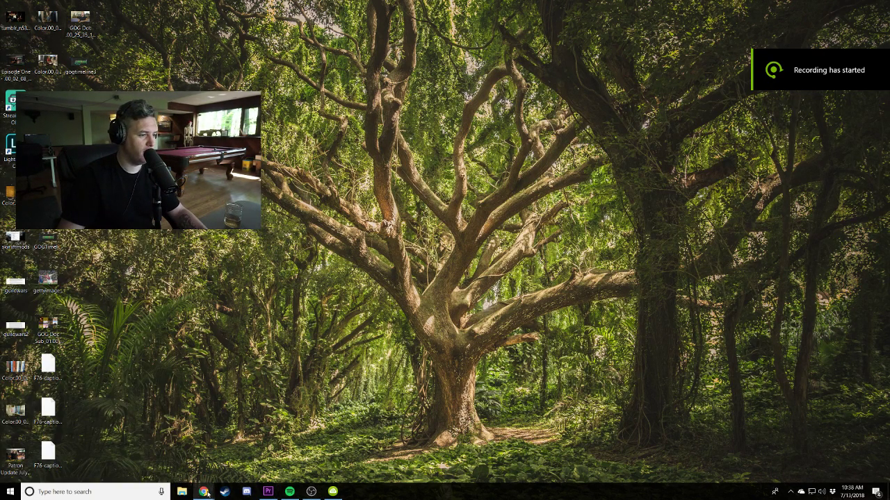
mouse_move(203, 491)
left_click(232, 456)
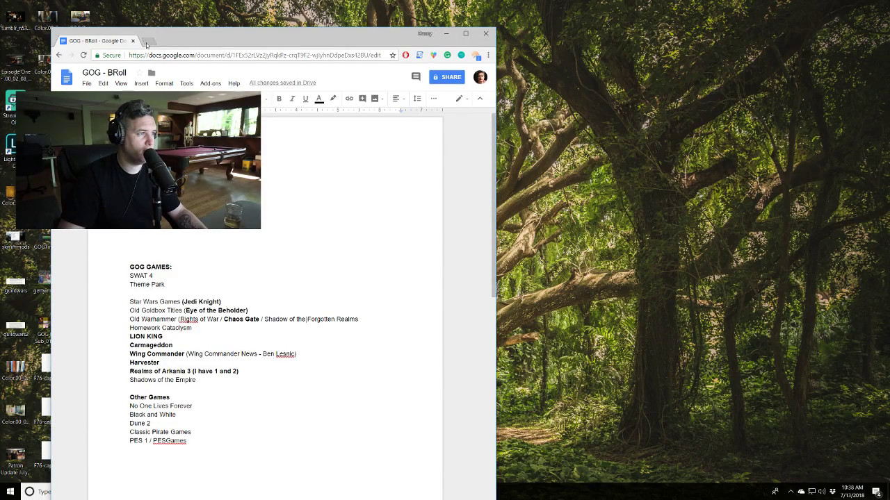
Search Google for 'download uplay', download the installer from uplay.ubi.com and launch it.
left_click(149, 44)
type("download uplay")
key("Return")
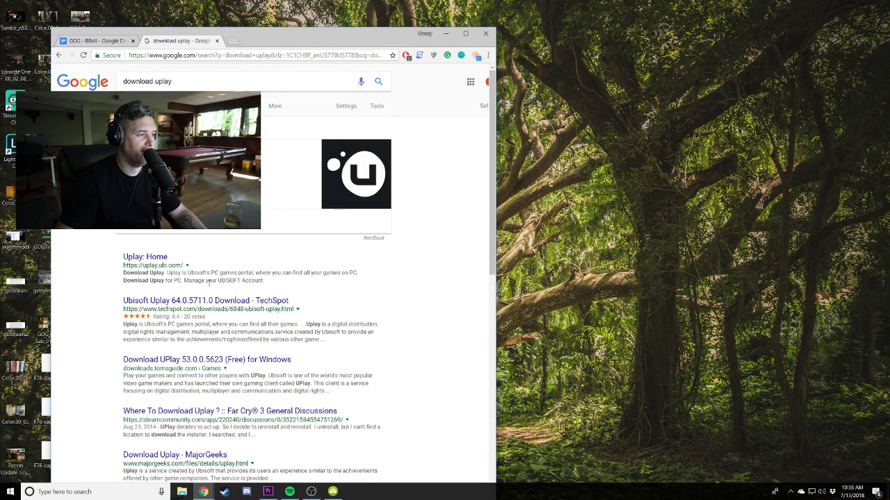
left_click(145, 257)
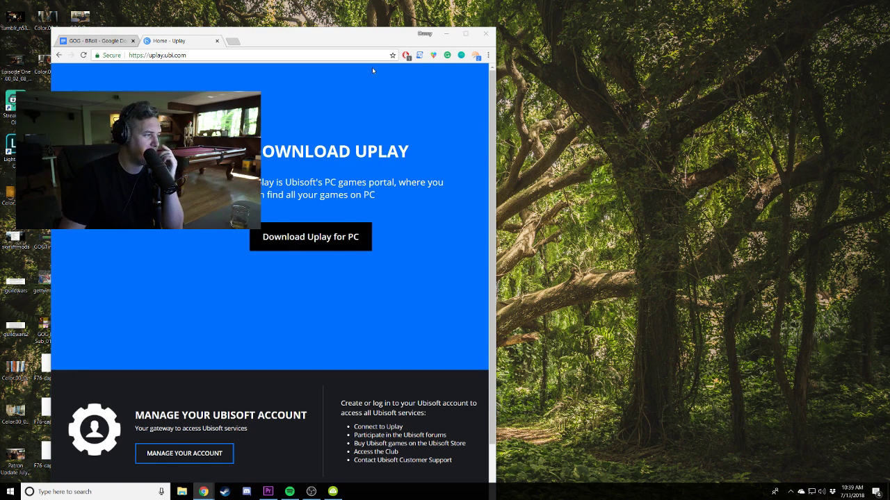
left_click_drag(302, 33, 333, 43)
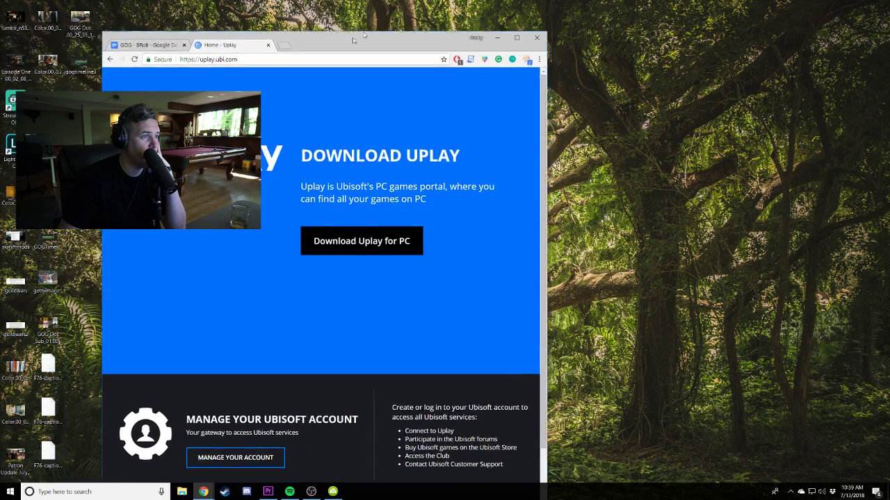
double_click(332, 43)
left_click(67, 475)
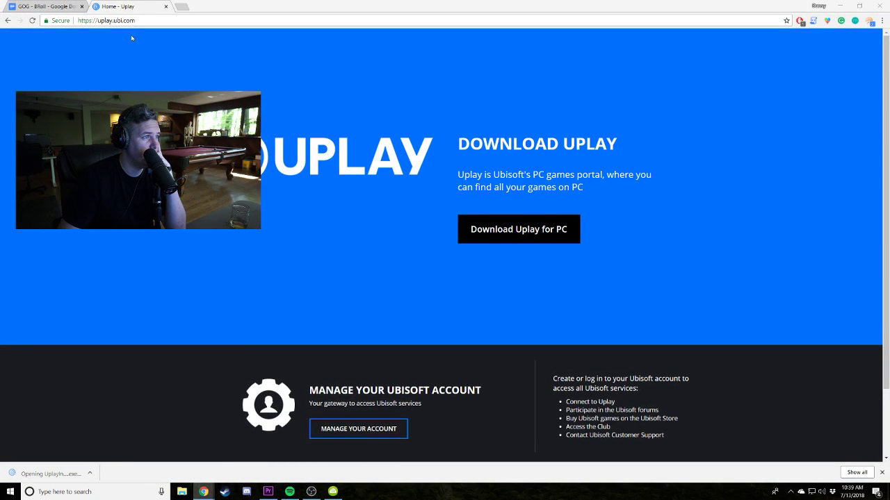
left_click(166, 6)
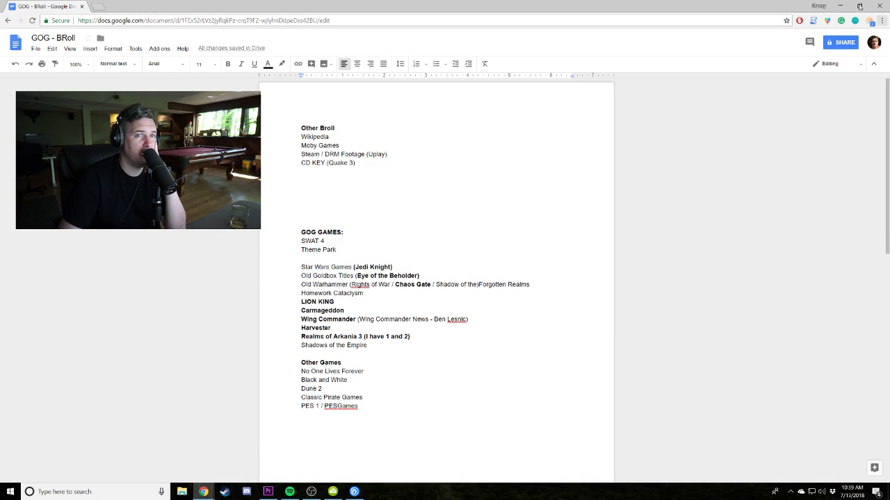
Install Uplay with the default language, licence and folder, then launch it.
left_click(840, 5)
left_click(448, 264)
left_click(484, 315)
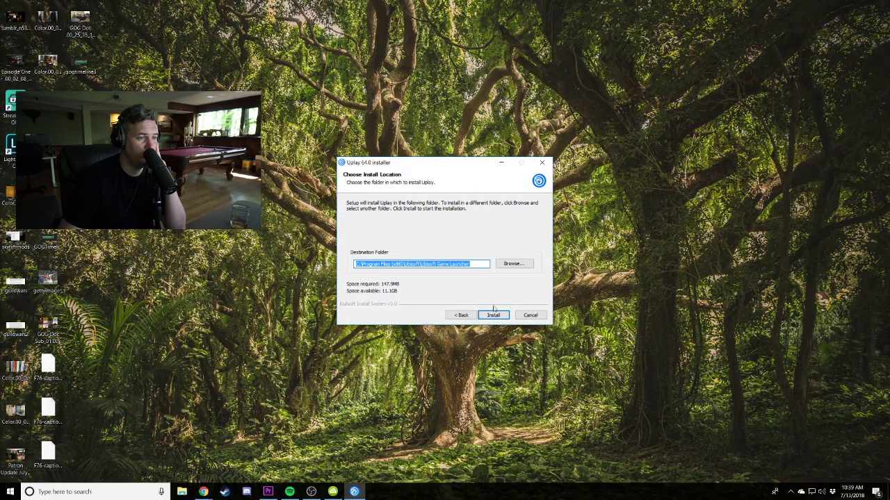
left_click(493, 315)
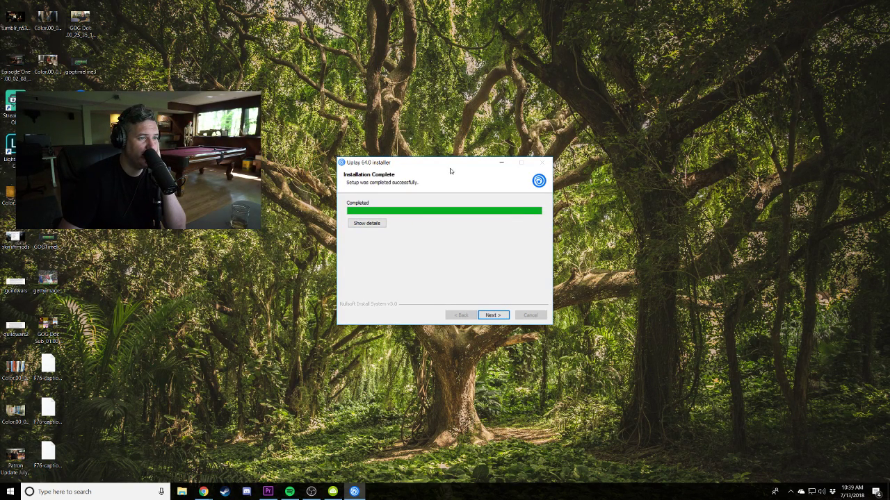
left_click(493, 315)
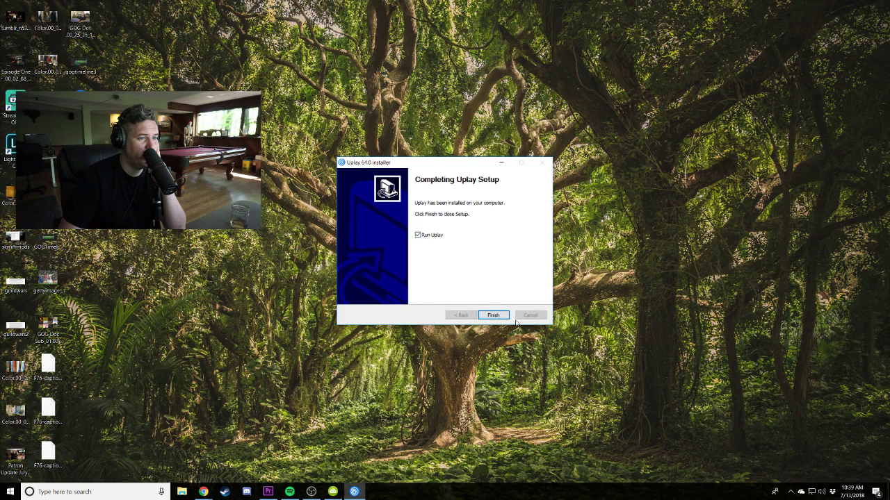
left_click(494, 315)
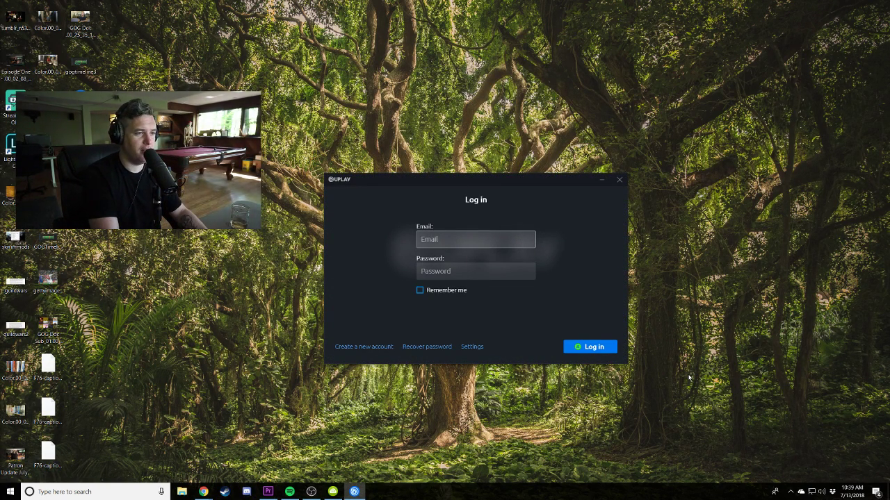
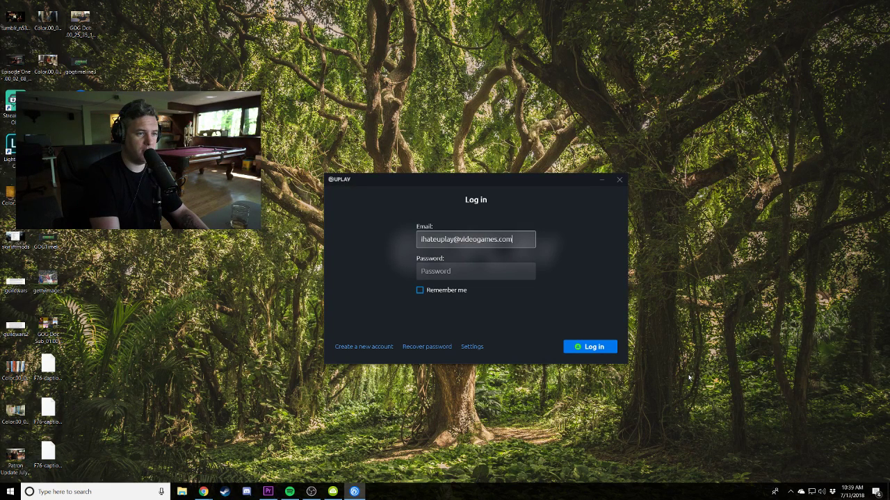
Enter the login email and password, tick Remember me, try logging in, then close Uplay.
key("Tab")
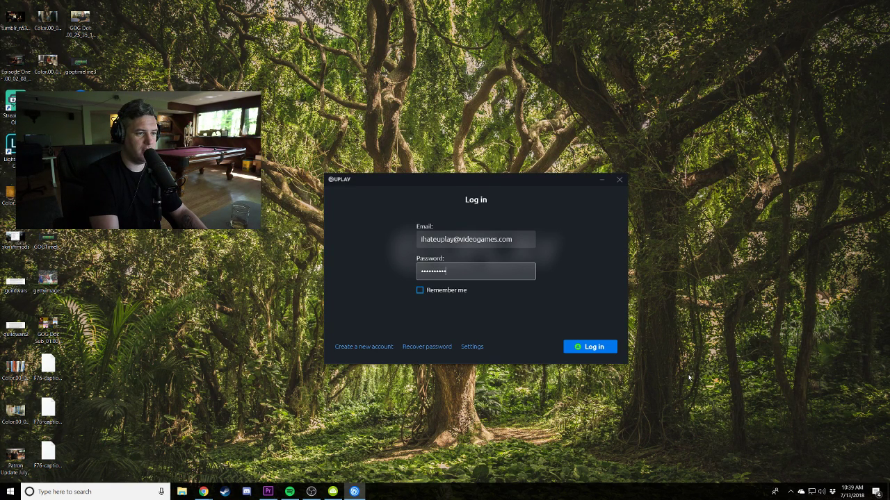
left_click(454, 294)
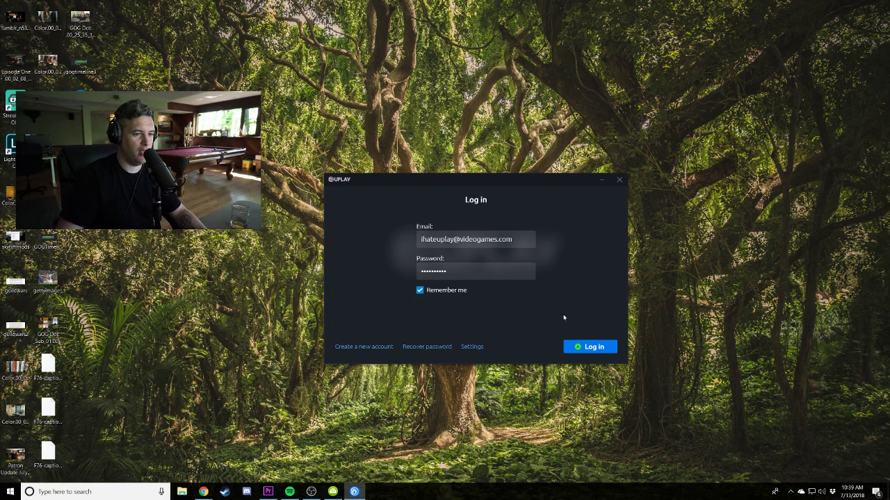
left_click(588, 346)
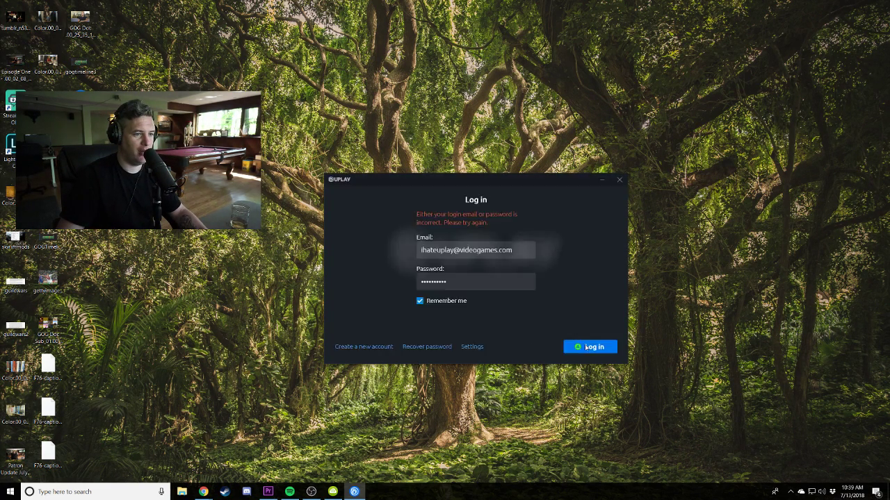
left_click(620, 181)
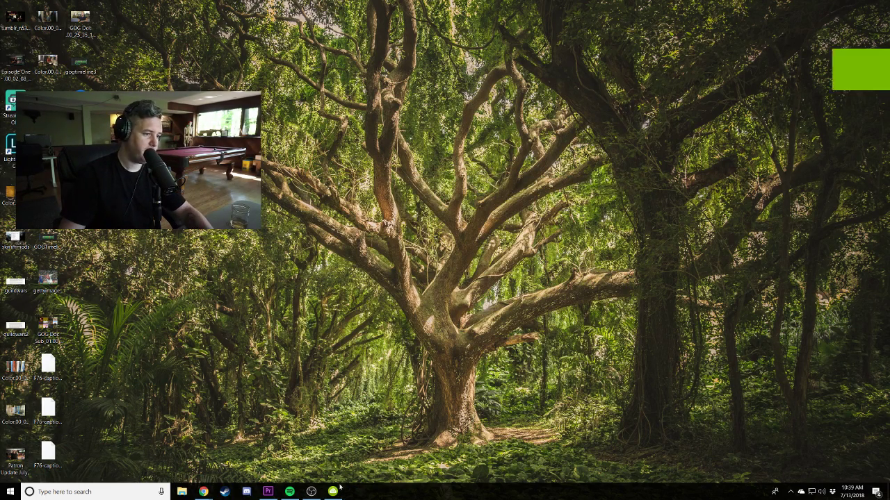
Bring Premiere Pro back and open a resized File Explorer window on the GOG project folder.
left_click(268, 491)
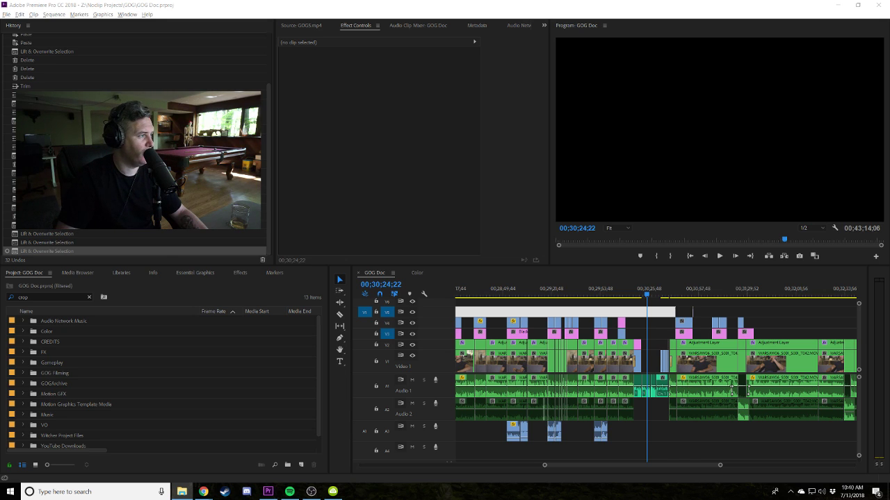
left_click(181, 491)
left_click_drag(118, 160, 338, 159)
left_click_drag(488, 78, 407, 53)
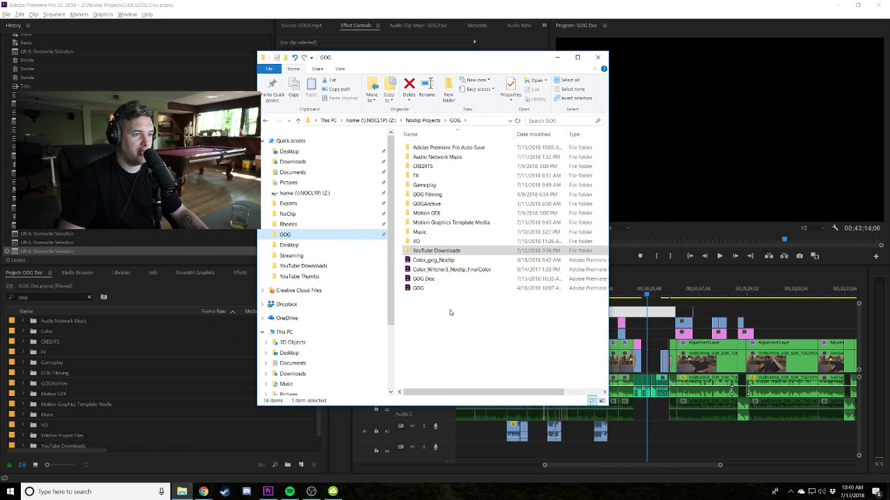
Browse D:\Shadowplay\Desktop in a second Explorer window and preview the newest recording in VLC.
key("super+e")
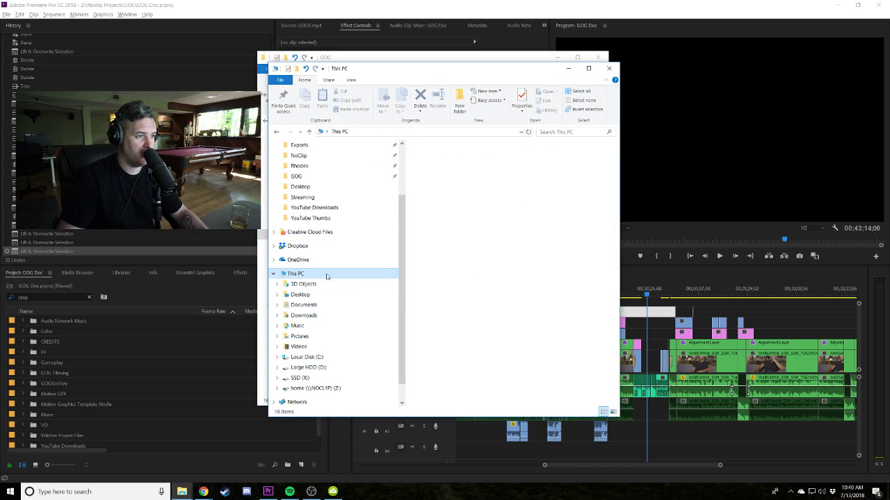
double_click(479, 306)
left_click(437, 176)
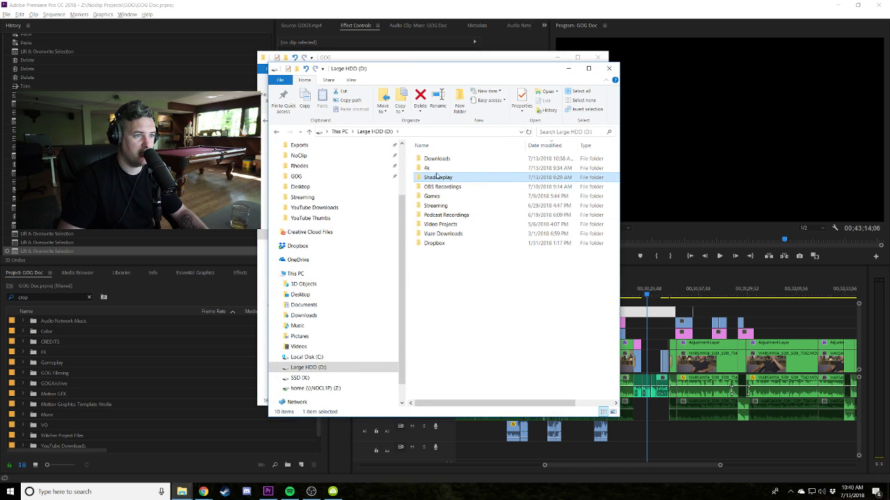
double_click(437, 176)
double_click(436, 177)
left_click(438, 160)
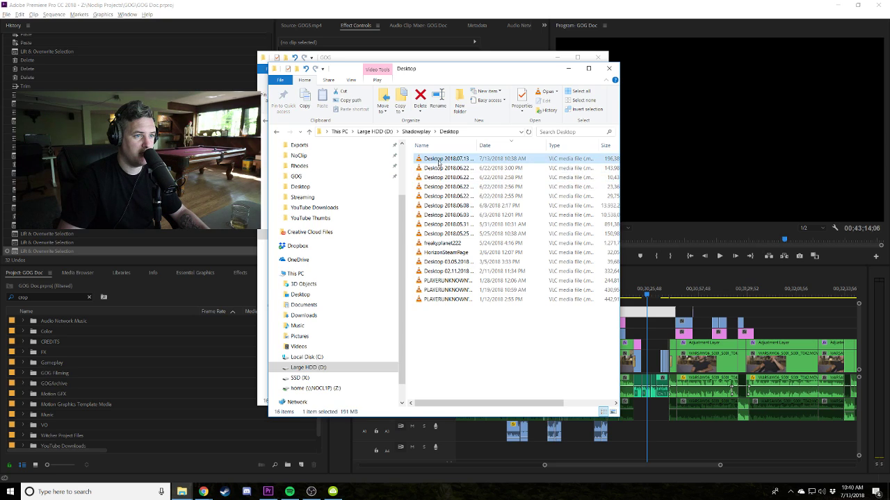
double_click(425, 159)
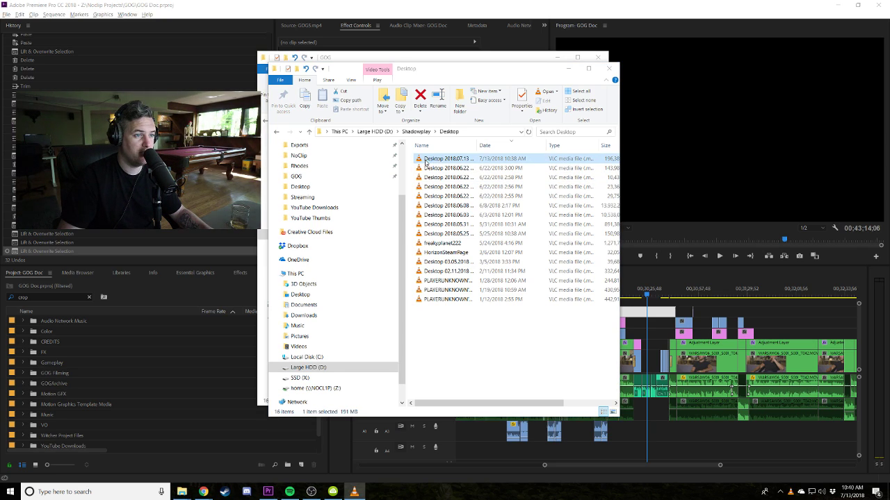
left_click(609, 68)
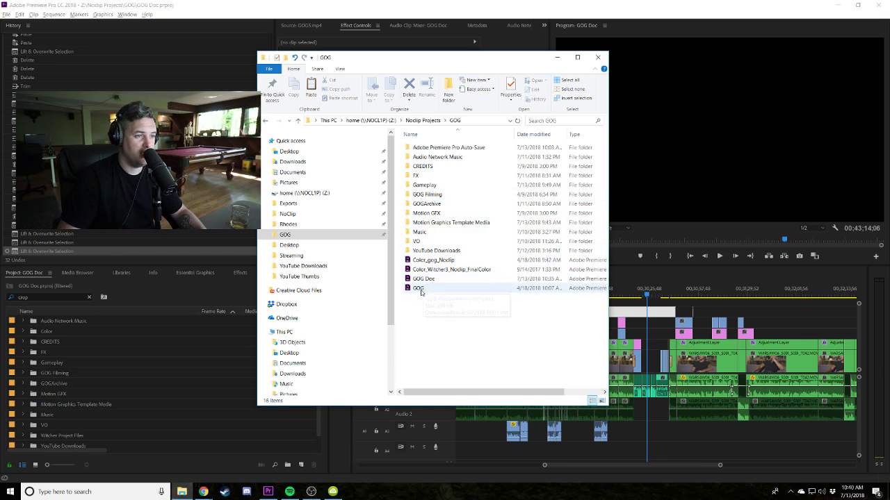
Move the newest recording into GOG\Gameplay and rename it uplay.
left_click(417, 250)
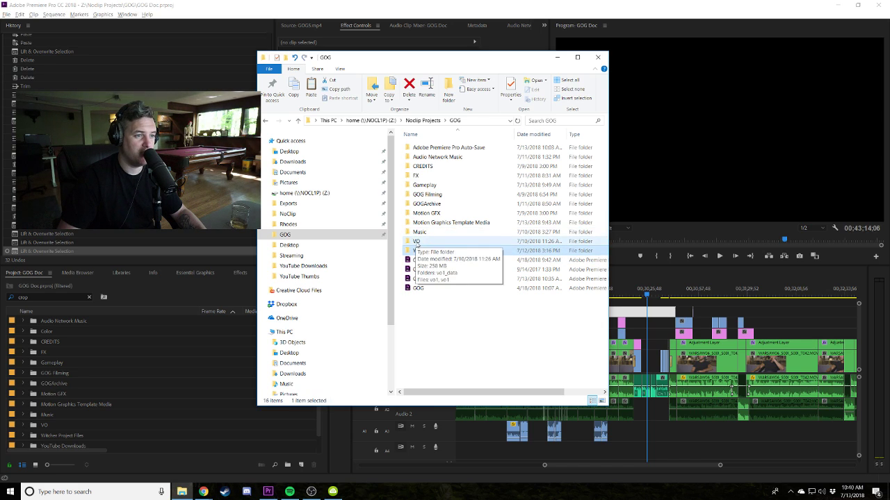
left_click(420, 234)
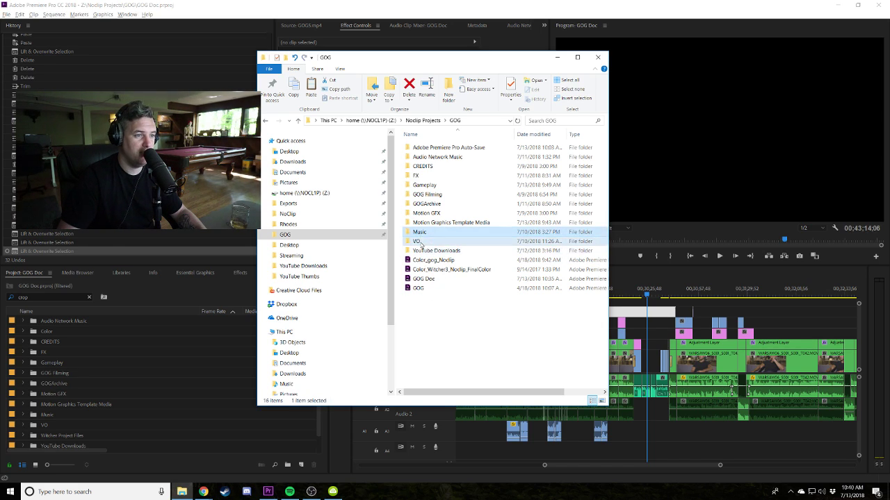
double_click(424, 185)
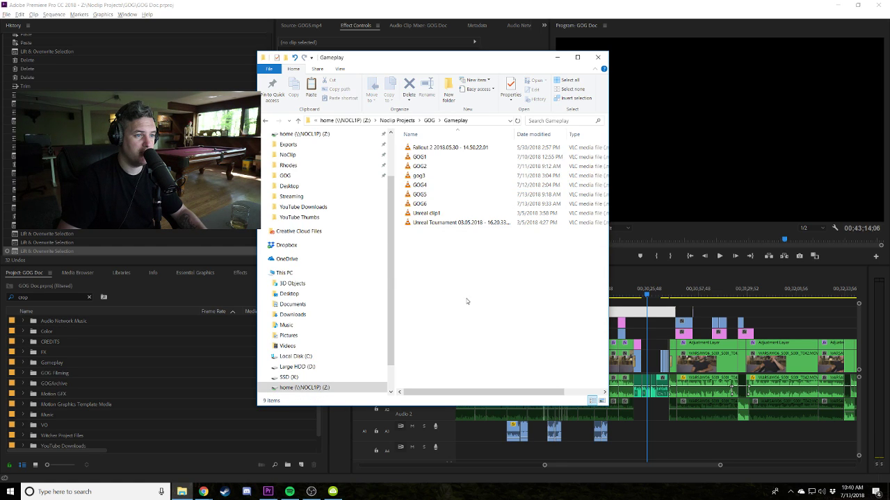
key("ctrl+v")
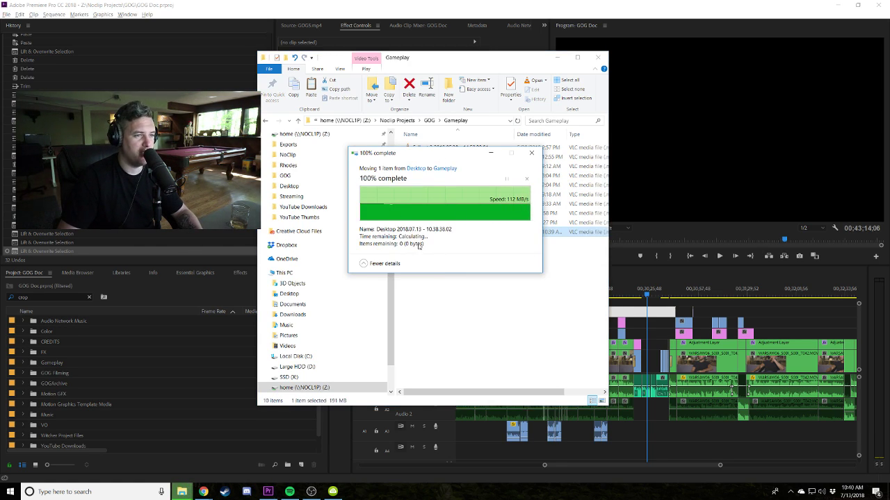
left_click(431, 232)
type("uplay")
left_click(437, 245)
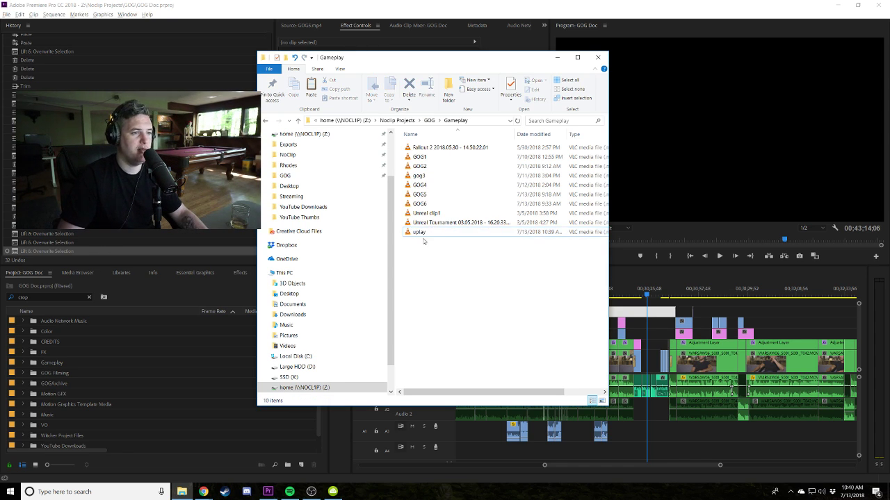
left_click(29, 364)
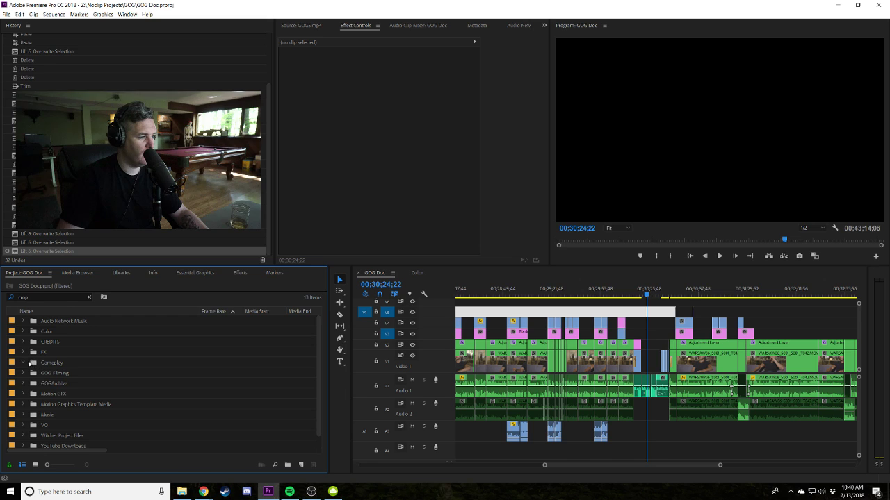
Clear the Project search filter and import the uplay recording from Explorer as uplay.mp4.
left_click(89, 298)
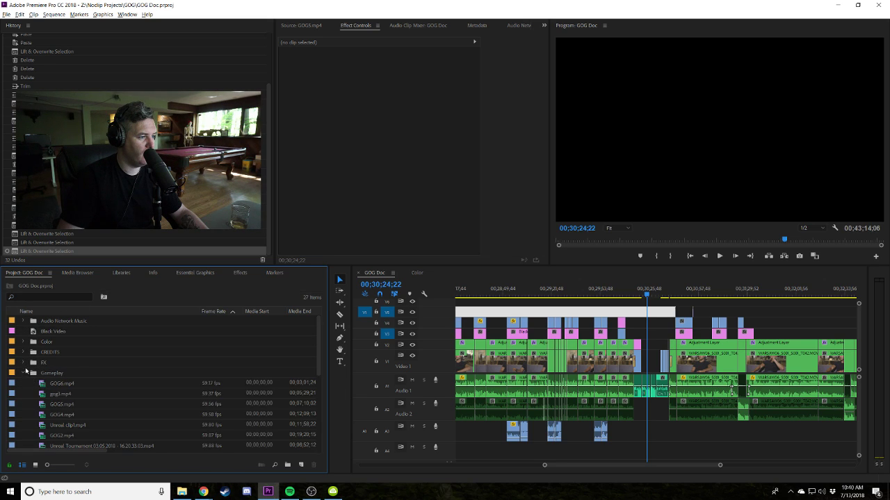
key("alt+Tab")
left_click(419, 232)
left_click_drag(419, 232, 60, 405)
left_click_drag(277, 283, 42, 437)
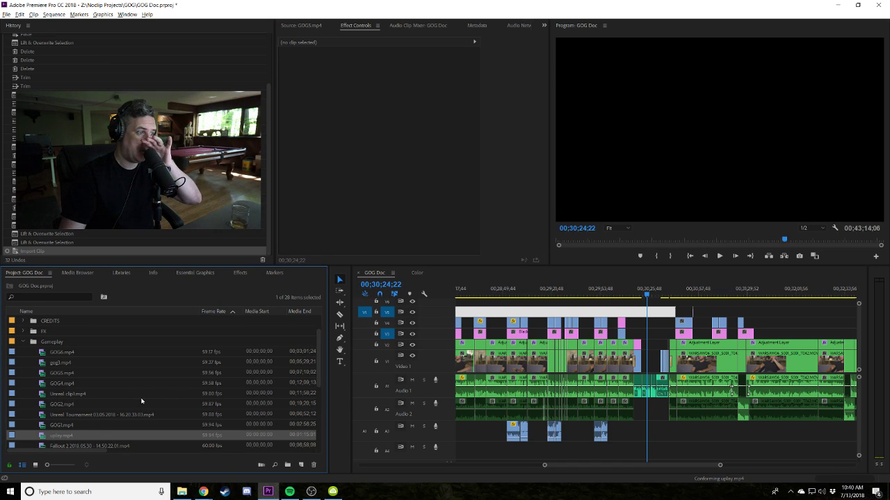
left_click(41, 438)
Mark In and Out around the login attempt in uplay.mp4 and overwrite it into the timeline.
double_click(41, 437)
left_click_drag(345, 241, 487, 239)
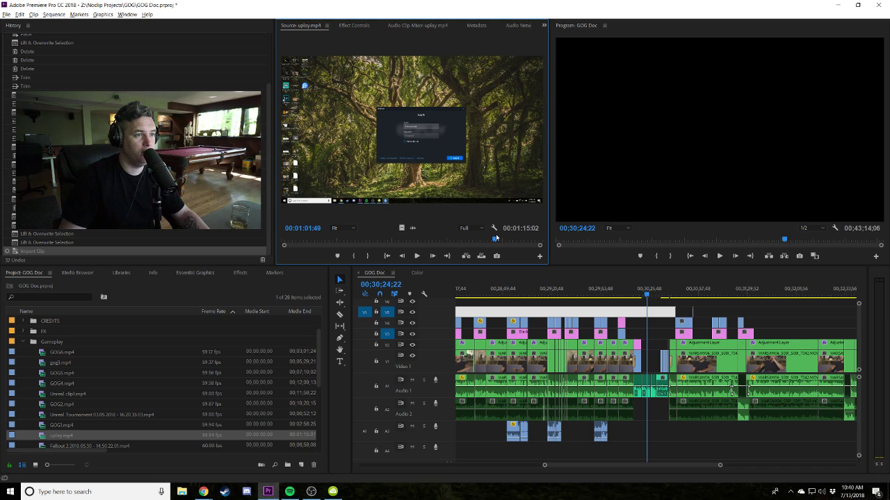
left_click_drag(504, 239, 496, 239)
left_click(368, 257)
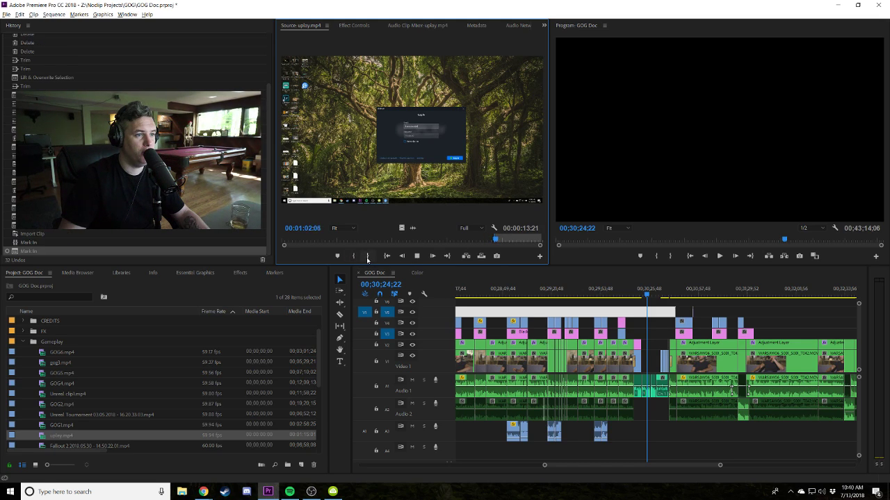
left_click(368, 258)
left_click_drag(412, 139, 650, 360)
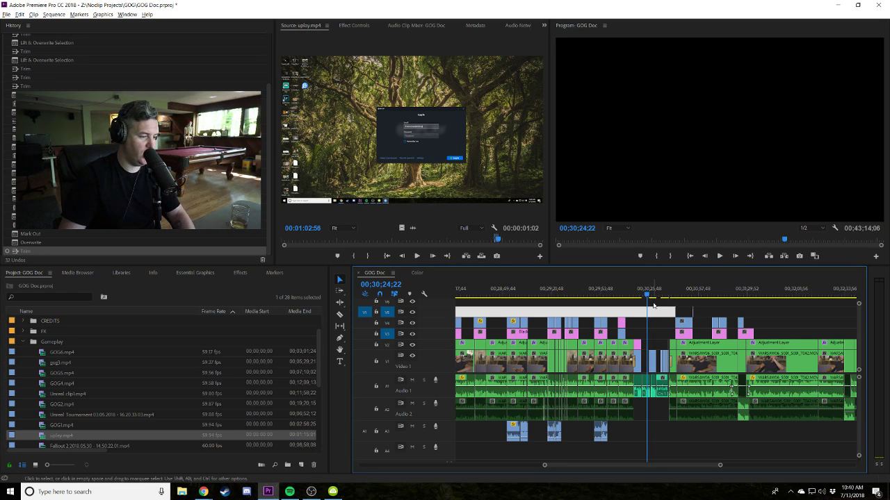
key("equal")
key("equal")
key("equal")
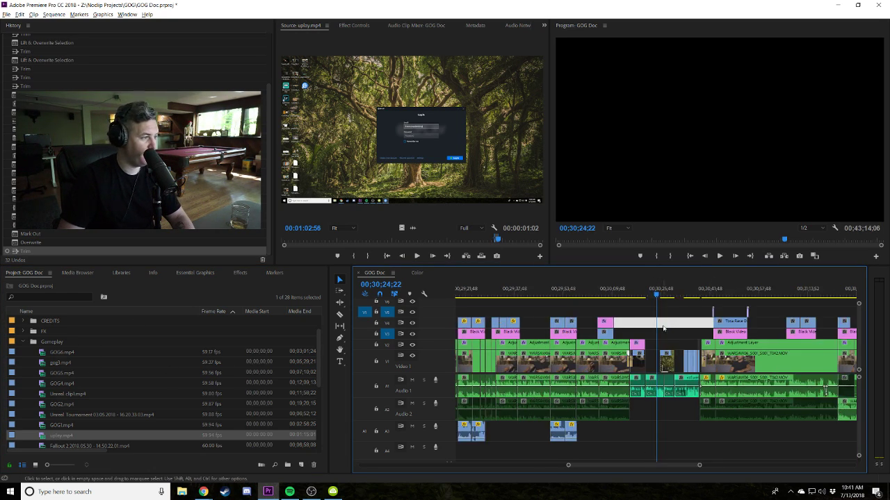
Scale the uplay clip on Video 1 to 199 in Motion settings and play it back.
left_click(612, 290)
left_click(625, 361)
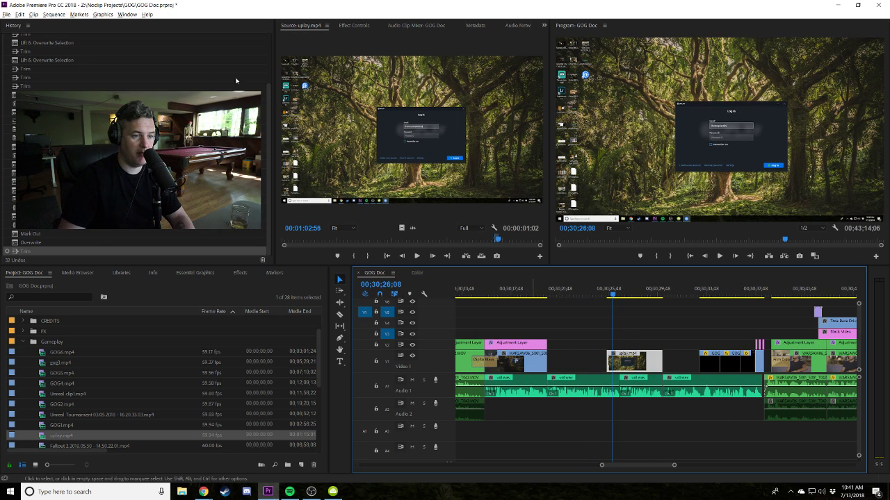
left_click(353, 25)
left_click_drag(382, 79, 402, 70)
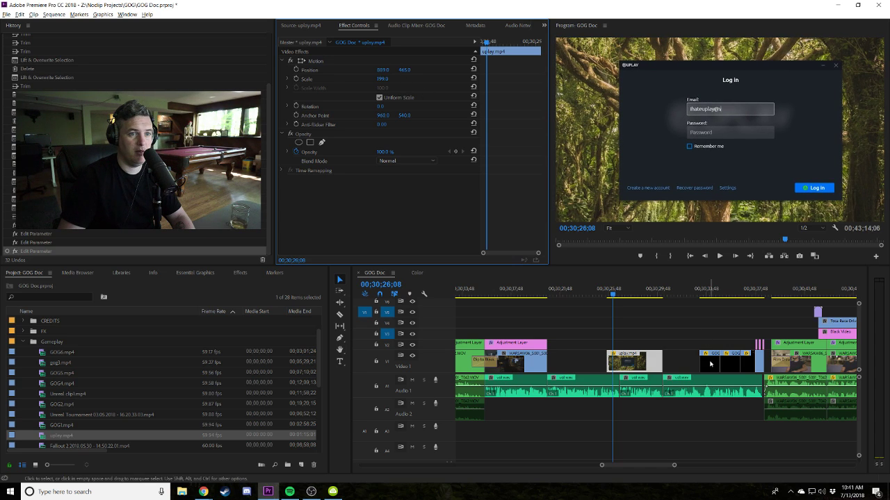
left_click(610, 298)
key("space")
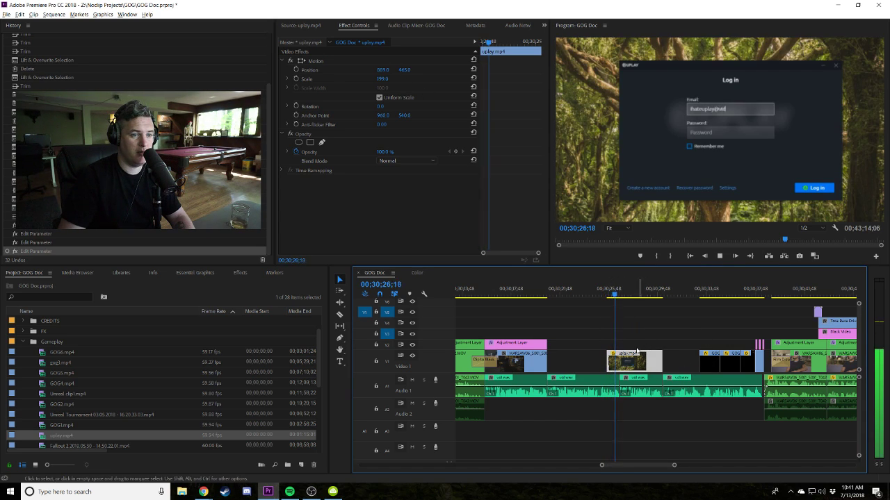
Nudge the uplay clip later then earlier on V1, reviewing playback each time.
left_click_drag(628, 364, 638, 364)
key("space")
key("Up")
key("space")
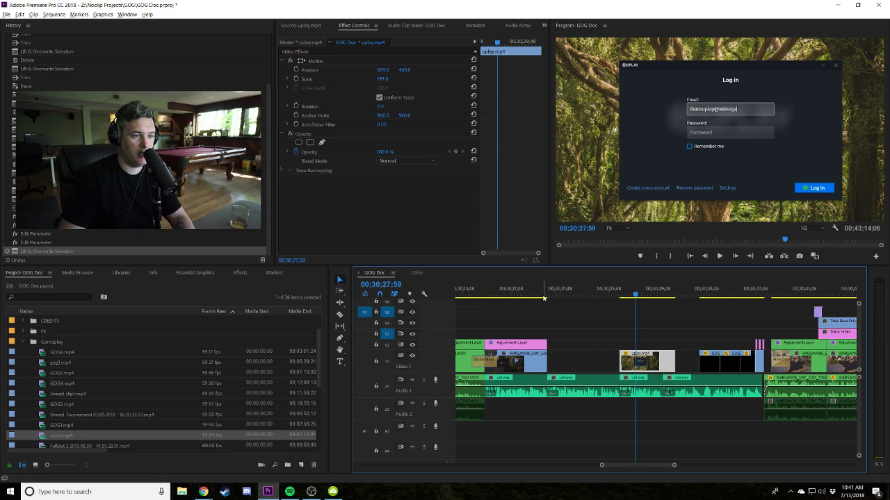
left_click_drag(639, 365, 621, 361)
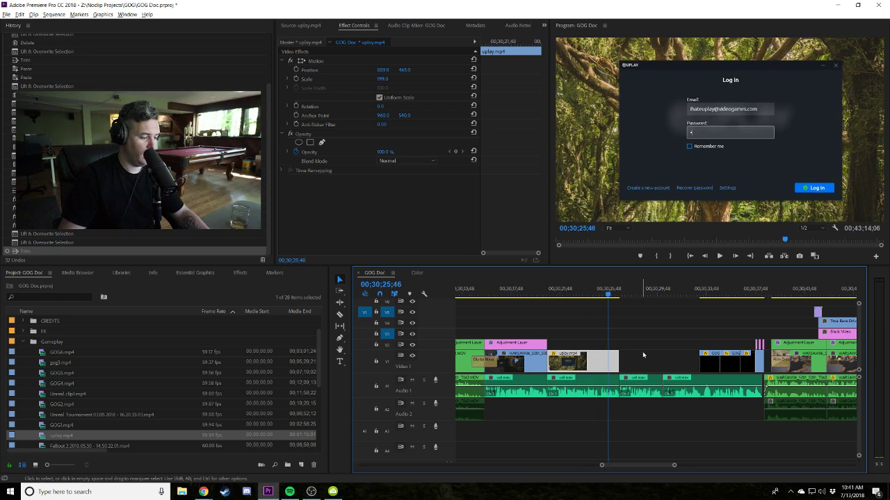
mouse_move(579, 297)
left_mouse_down()
mouse_move(569, 298)
mouse_move(590, 297)
left_mouse_up()
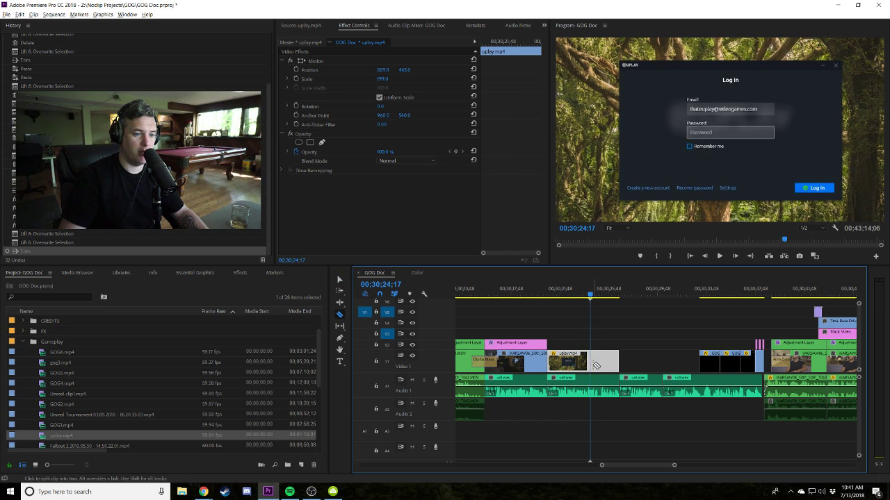
Split the uplay clip near 30;22;26, pull the second piece about one second earlier, and preview.
left_click(596, 333)
key("ctrl+k")
left_click_drag(614, 362, 603, 364)
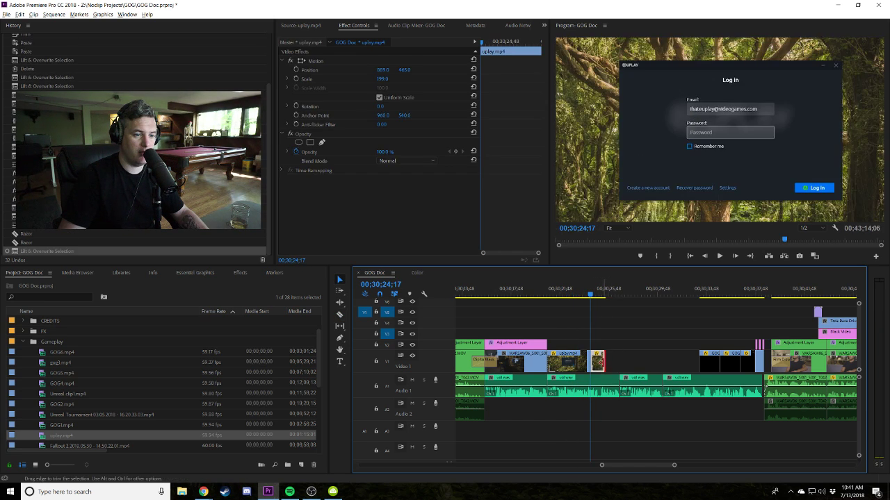
left_click(588, 293)
key("space")
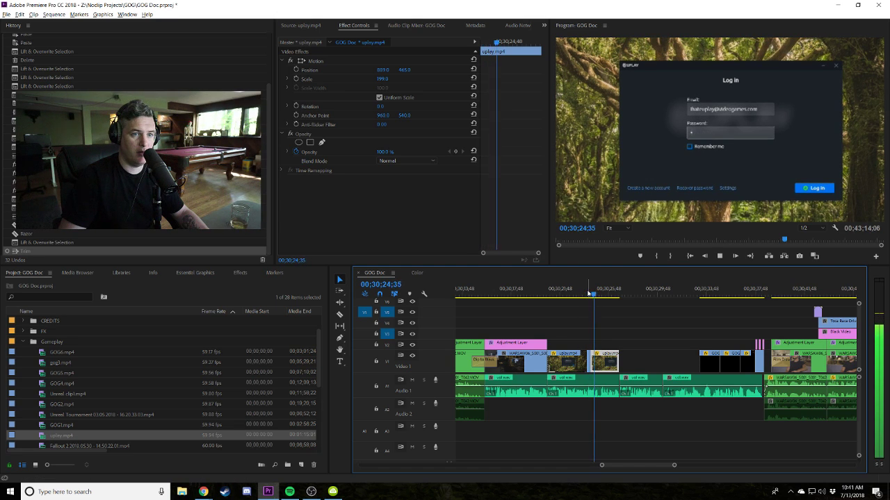
left_click(540, 291)
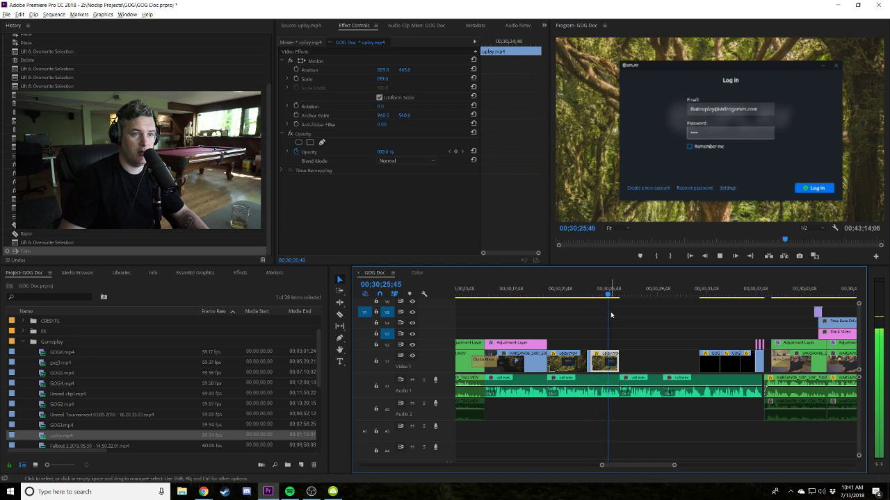
key("space")
Play through the cut from the office shot into the Uplay login clip several times.
left_click(639, 323)
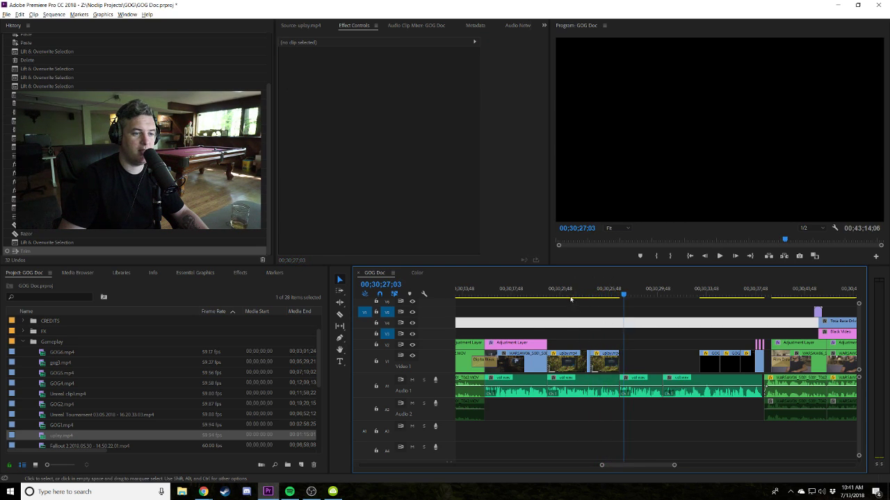
left_click(543, 295)
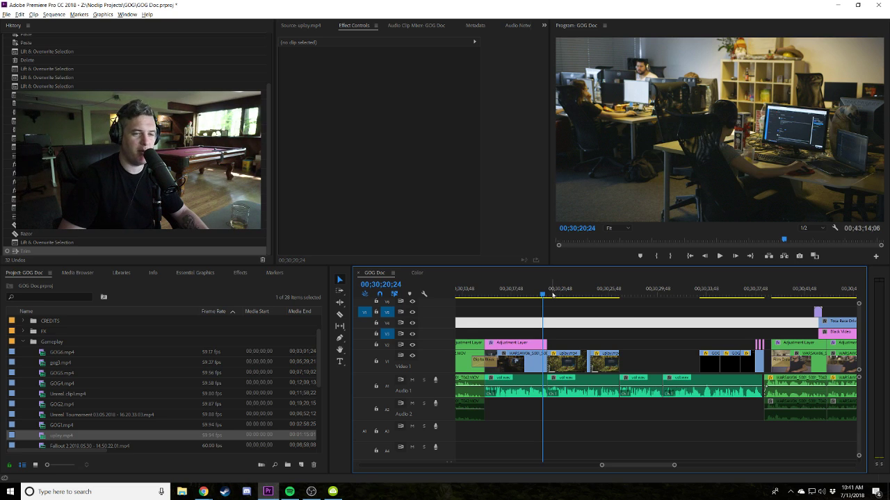
left_click(551, 295)
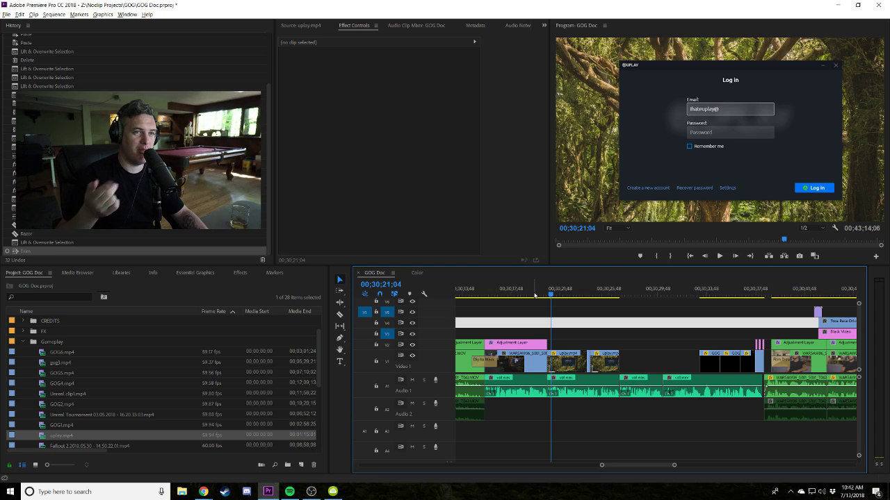
left_click(534, 295)
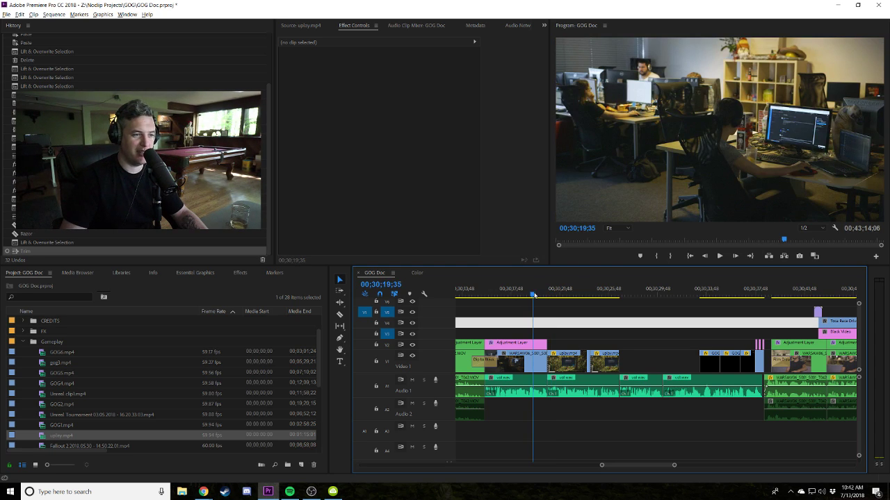
key("space")
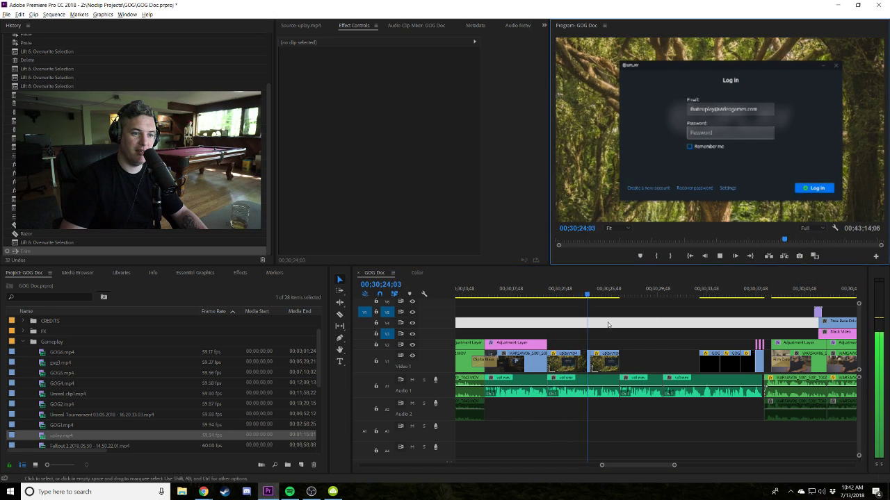
left_click(536, 295)
key("space")
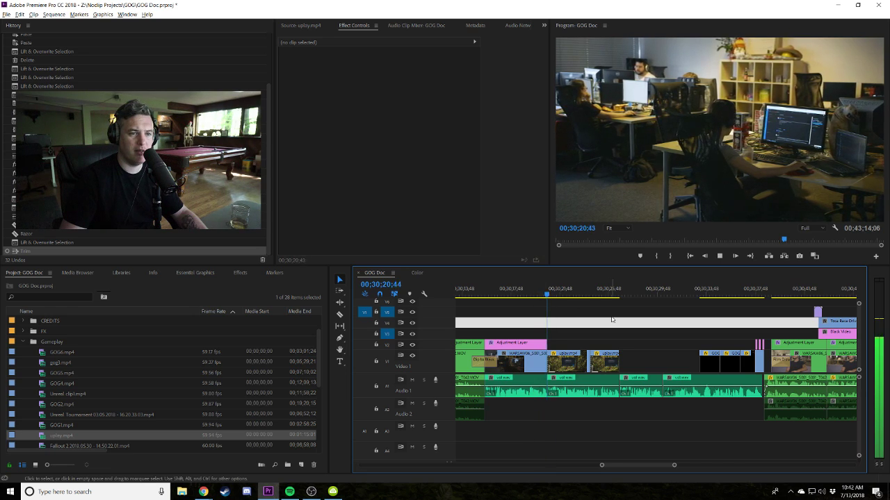
key("space")
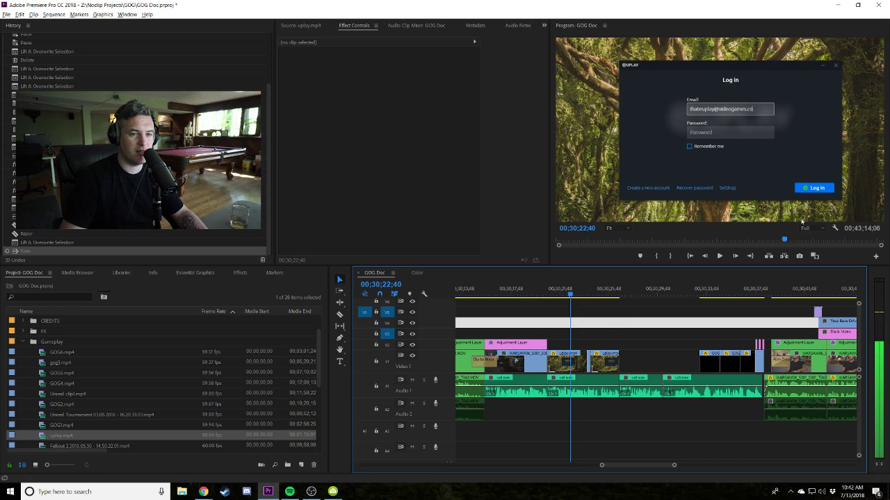
left_click(642, 333)
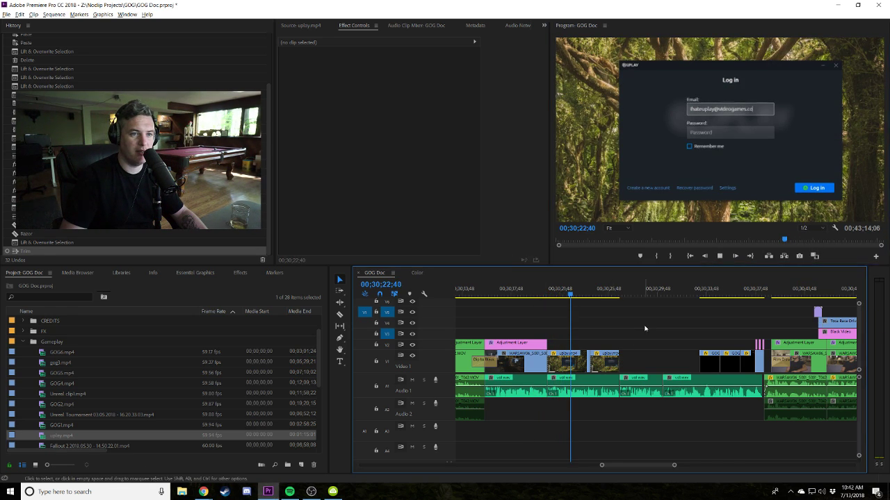
key("space")
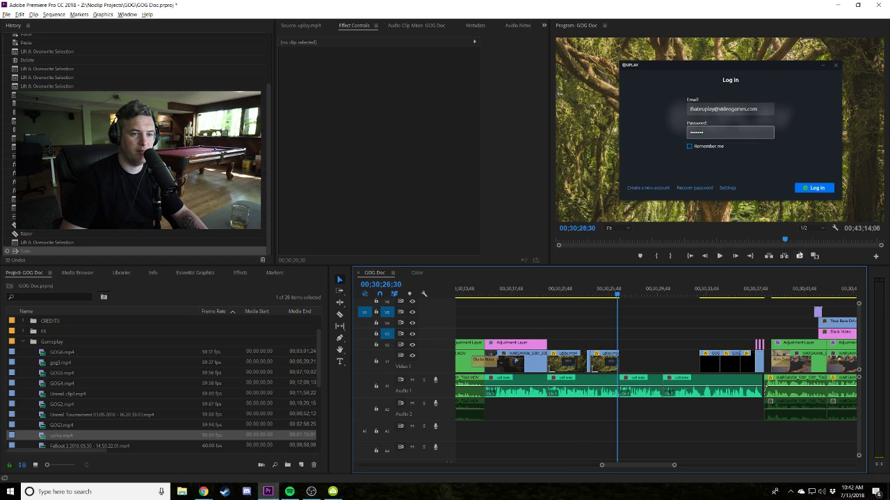
Try Program monitor playback resolutions 1/2 and 1/4, settling on Full.
left_click(806, 228)
left_click(810, 237)
left_click_drag(672, 296, 516, 303)
left_click(814, 231)
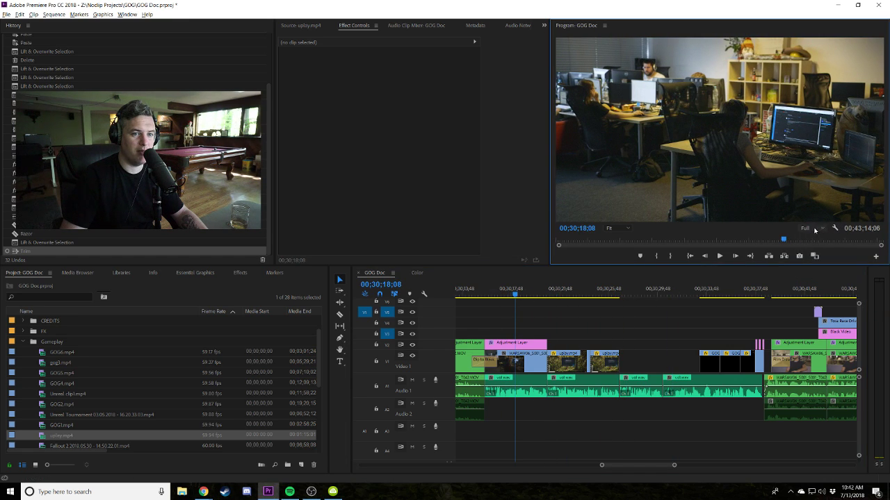
left_click(810, 229)
left_click(812, 248)
left_click(810, 231)
left_click(810, 255)
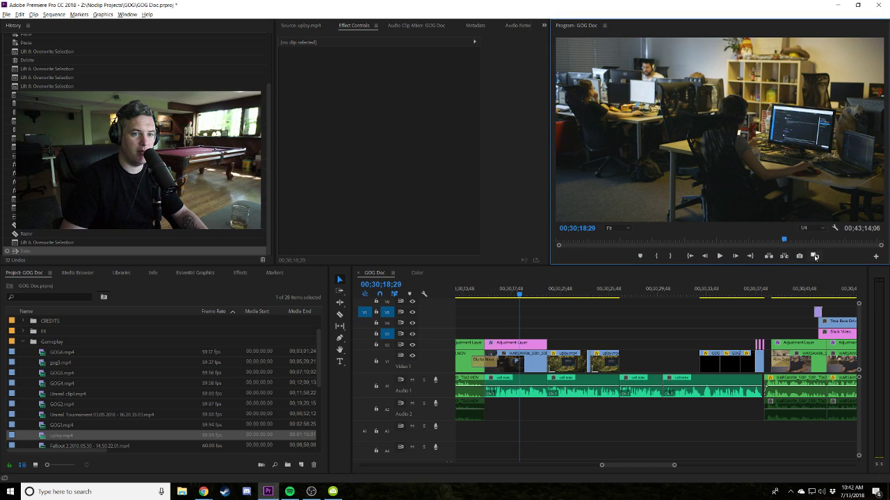
left_click(814, 229)
left_click(811, 237)
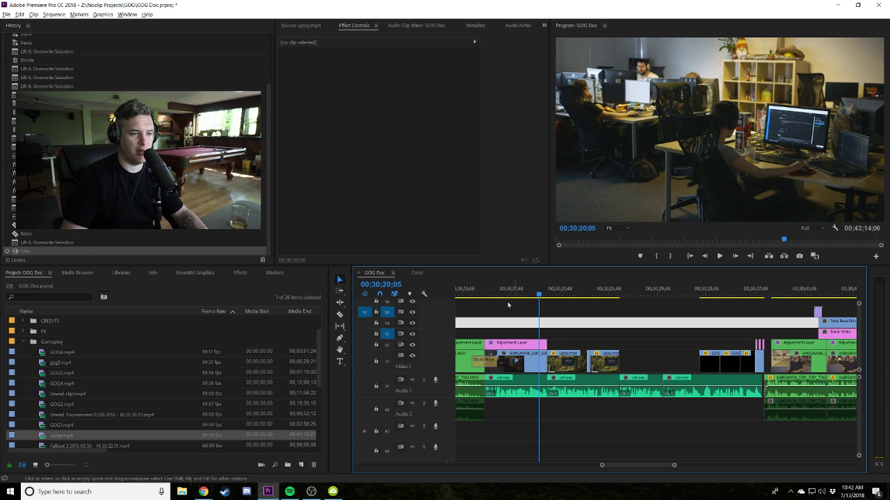
key("space")
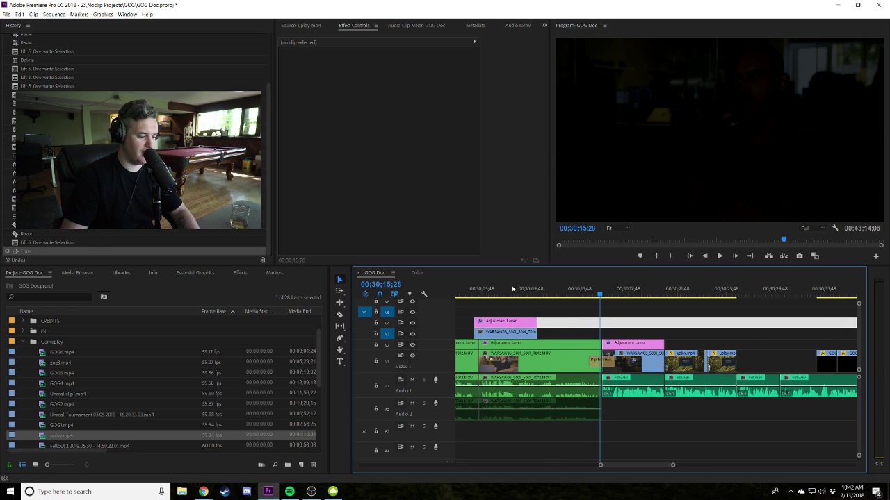
key("minus")
key("minus")
left_click(604, 288)
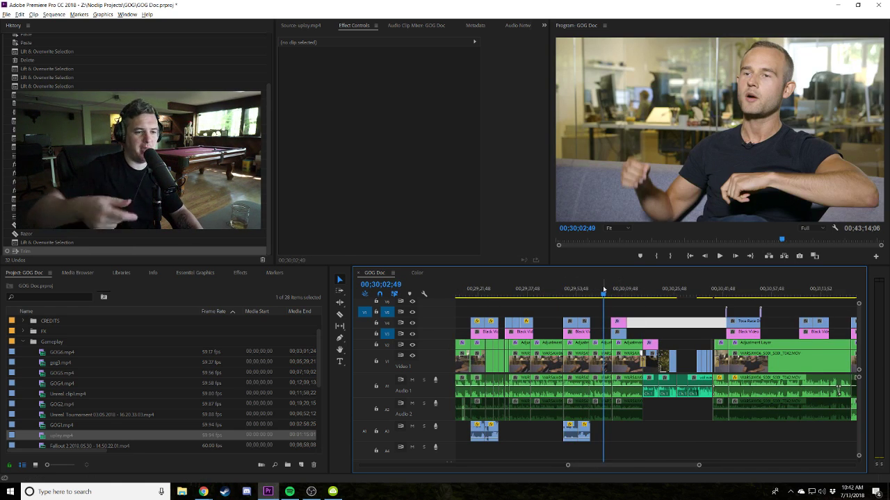
left_click(604, 289)
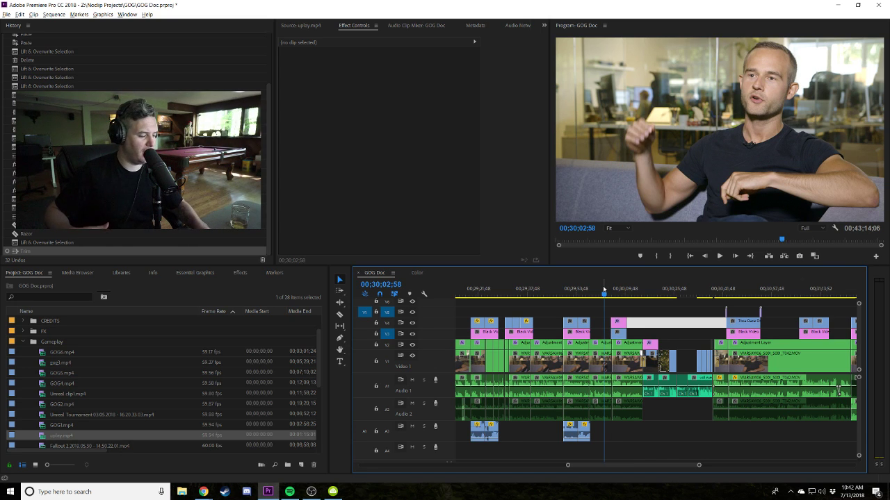
key("space")
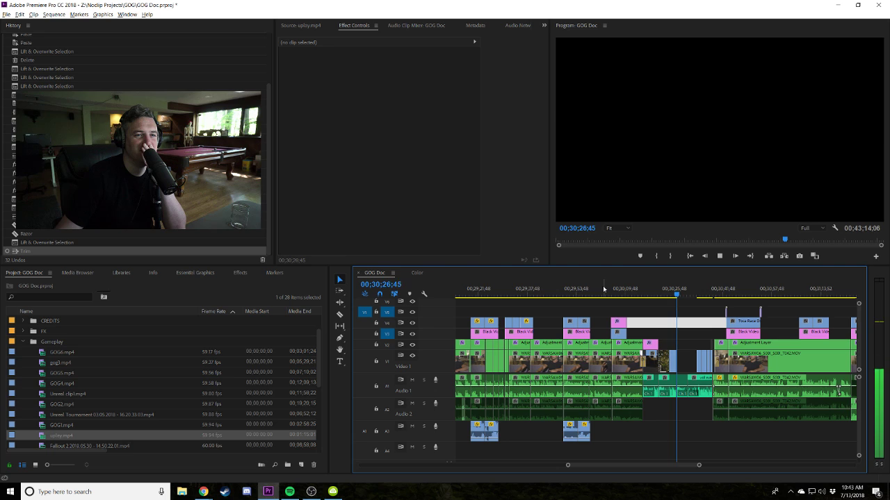
key("space")
key("equal")
key("equal")
key("equal")
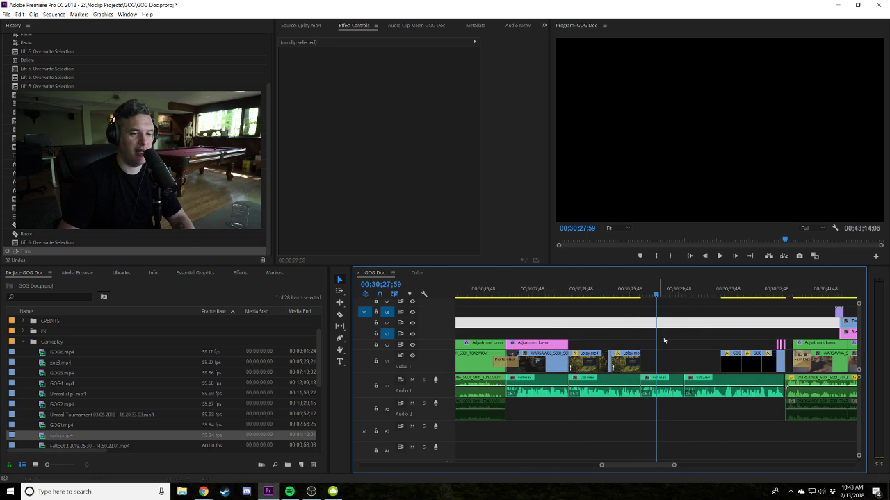
left_click_drag(595, 363, 619, 363)
left_click(570, 295)
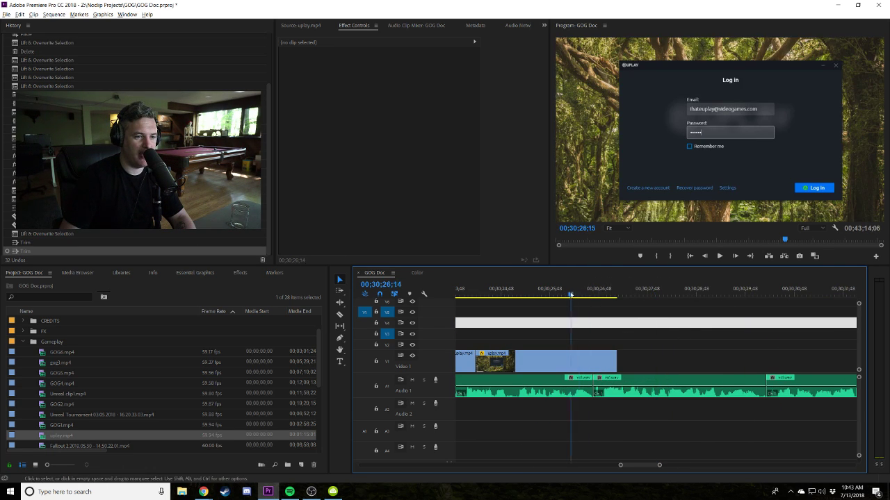
key("ctrl+z")
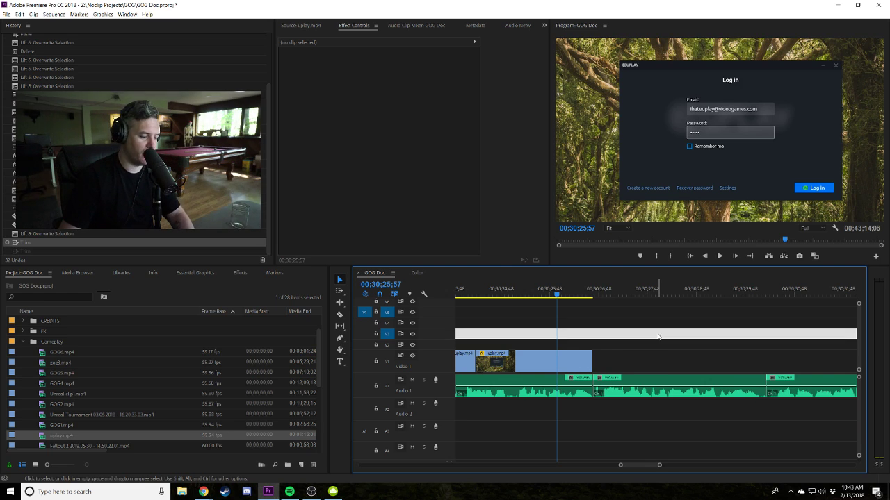
key("minus")
scroll(670, 334, "up", 2)
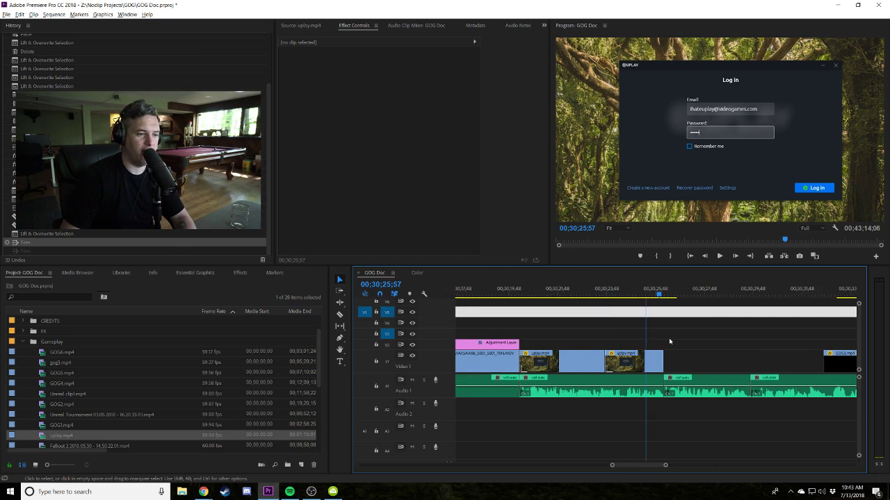
scroll(565, 315, "down", 2)
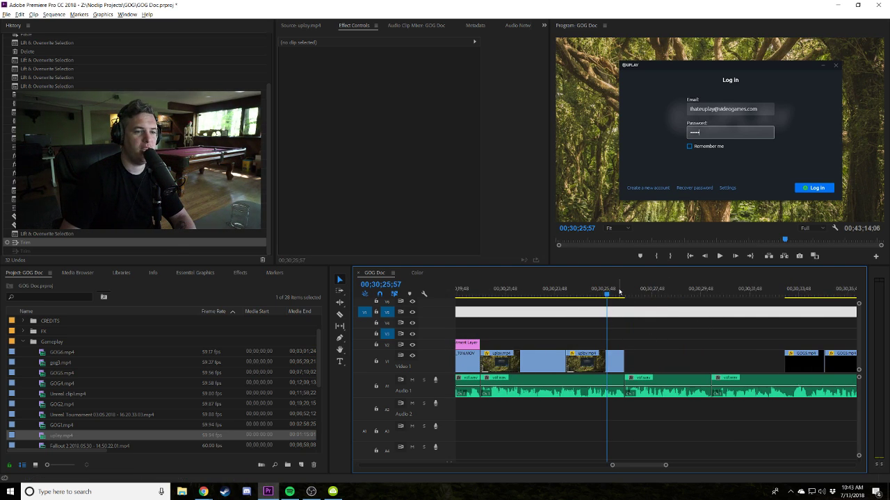
left_click_drag(619, 292, 645, 296)
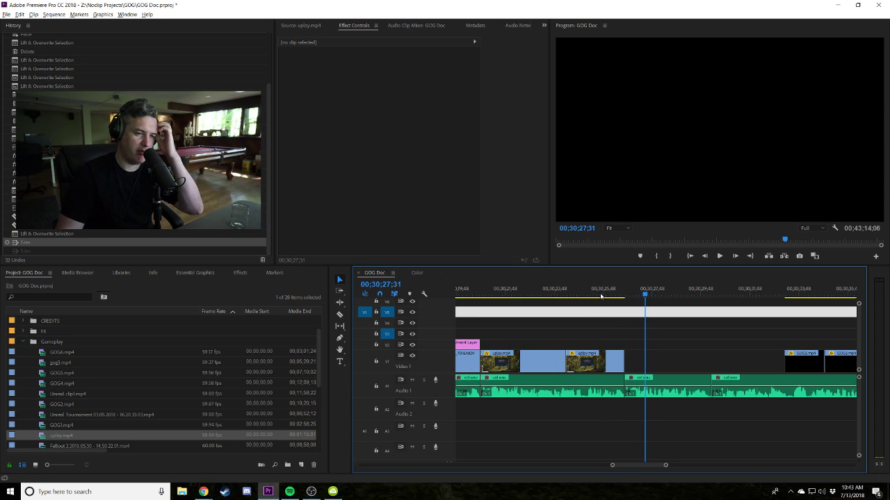
left_click(601, 296)
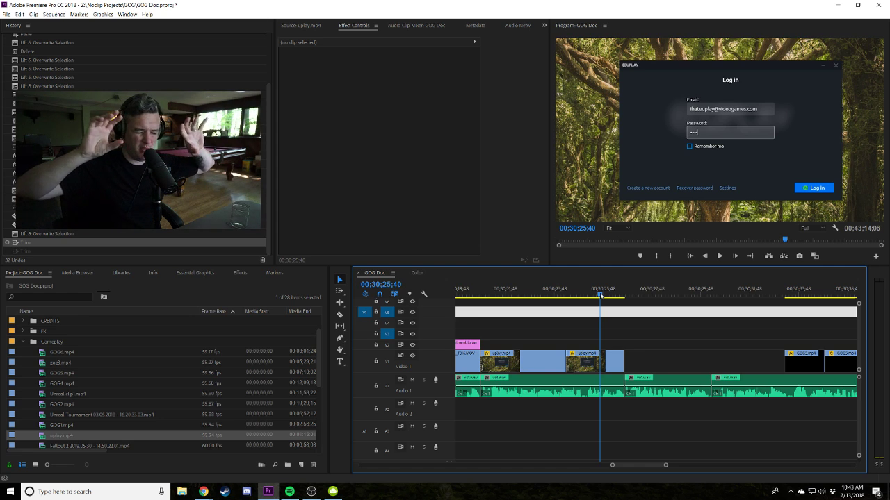
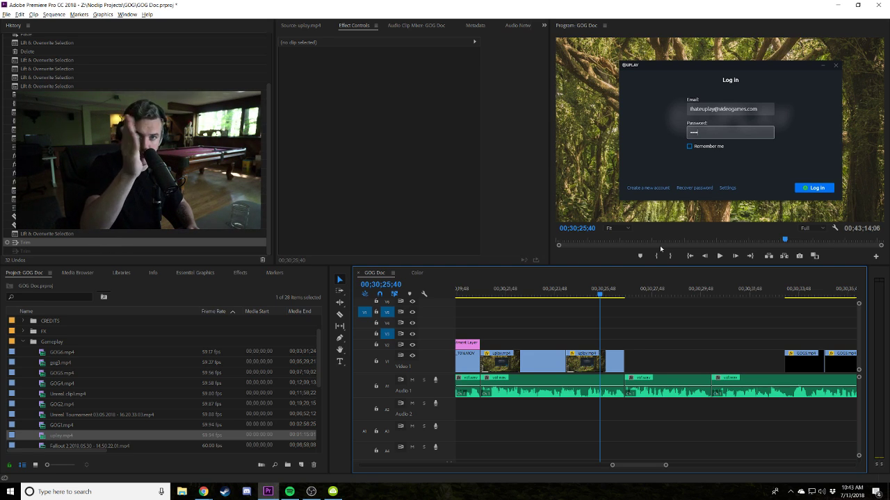
Zoom the GOG Doc timeline out to the whole sequence and cue the playhead near its start.
left_click(612, 324)
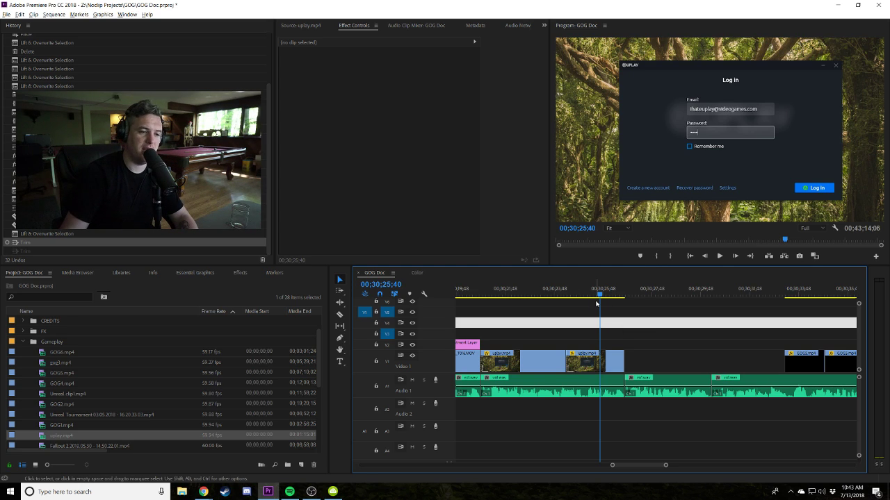
left_click(645, 326)
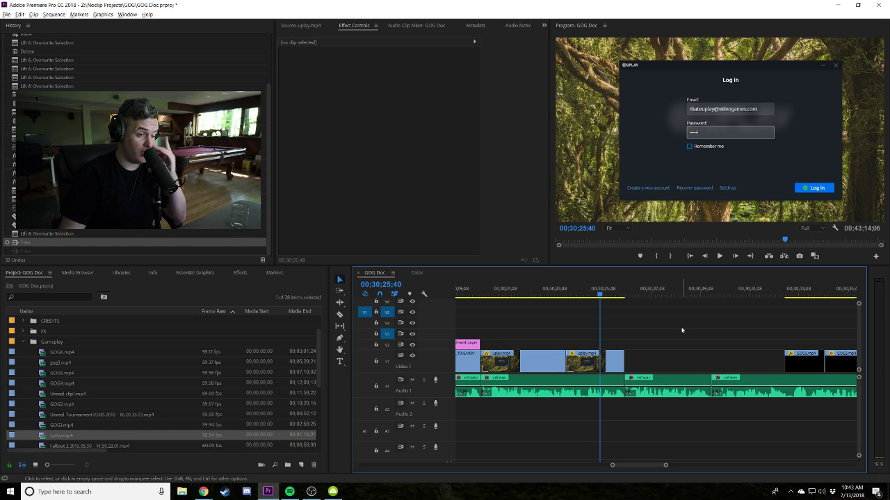
key("minus")
key("minus")
key("minus")
key("minus")
key("minus")
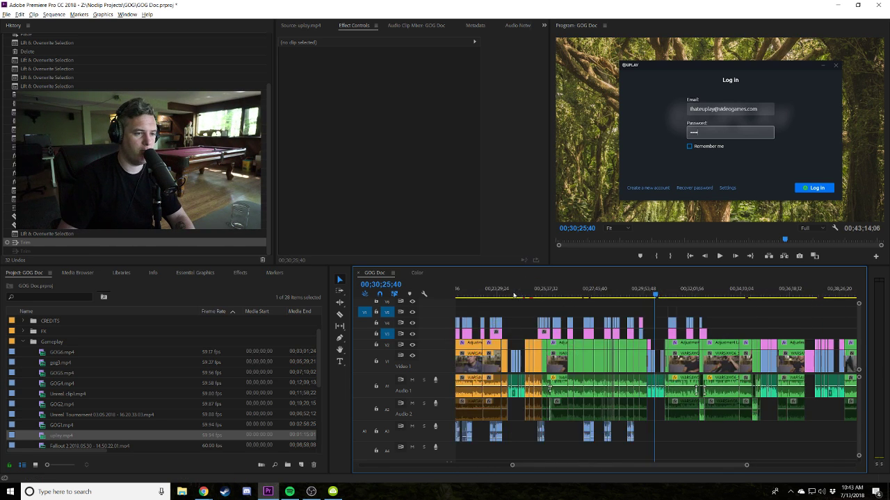
key("minus")
left_click(510, 297)
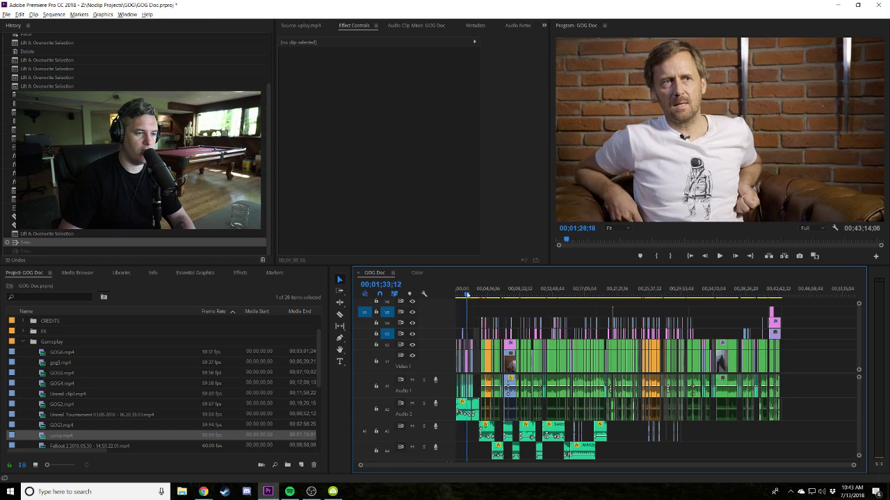
Play the opening from the statue shot near 00;00;17 and stop at 00;00;24;55.
left_click_drag(466, 294, 464, 295)
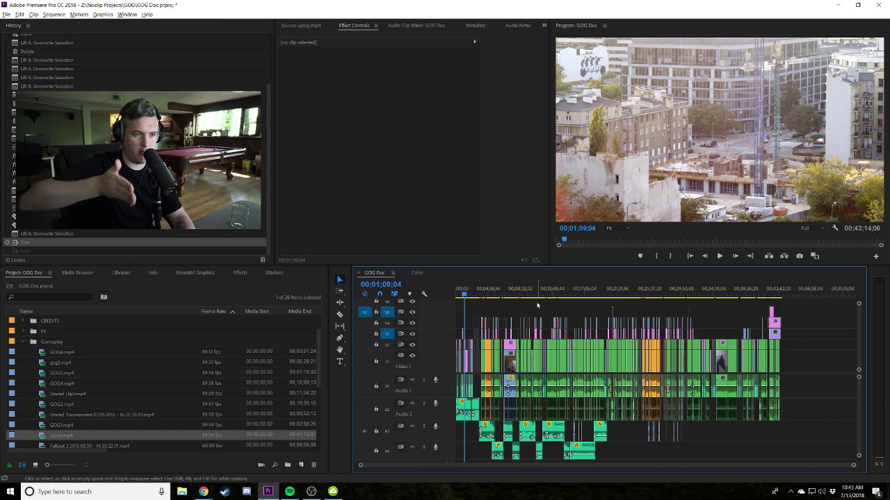
key("equal")
key("equal")
key("equal")
key("equal")
key("equal")
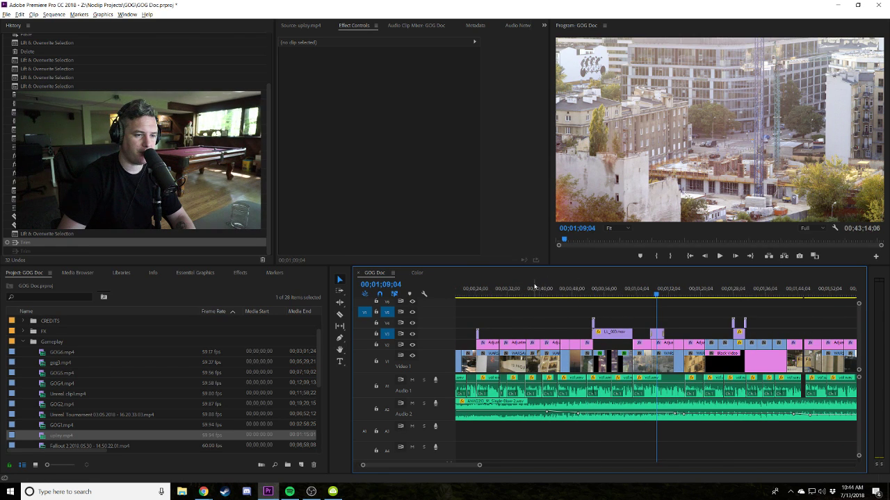
scroll(532, 289, "up", 3)
left_click(523, 288)
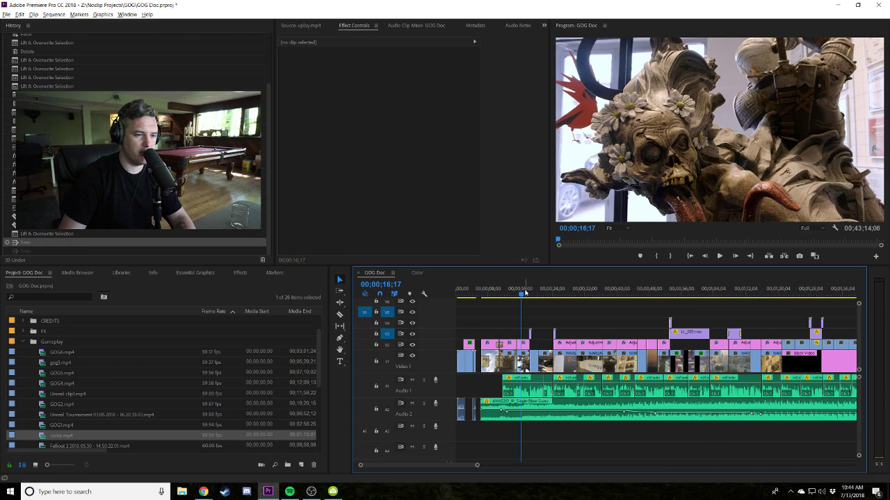
key("space")
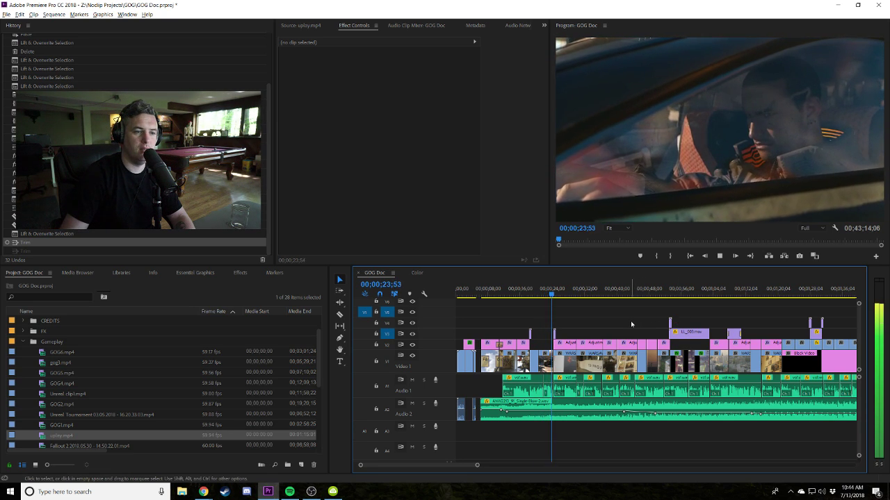
key("space")
key("=")
key("=")
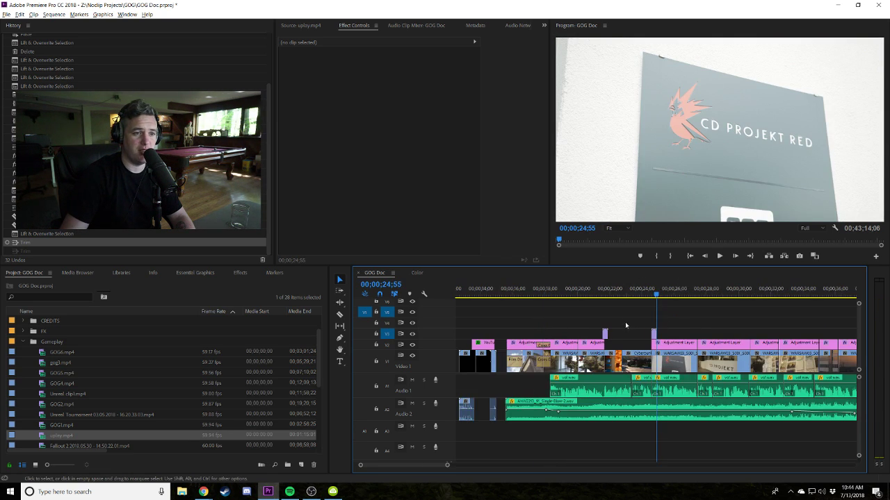
Replay the opening from 00;00;15;36 through the car scene to the CD PROJEKT RED sign.
left_click(532, 290)
left_click_drag(533, 291, 508, 296)
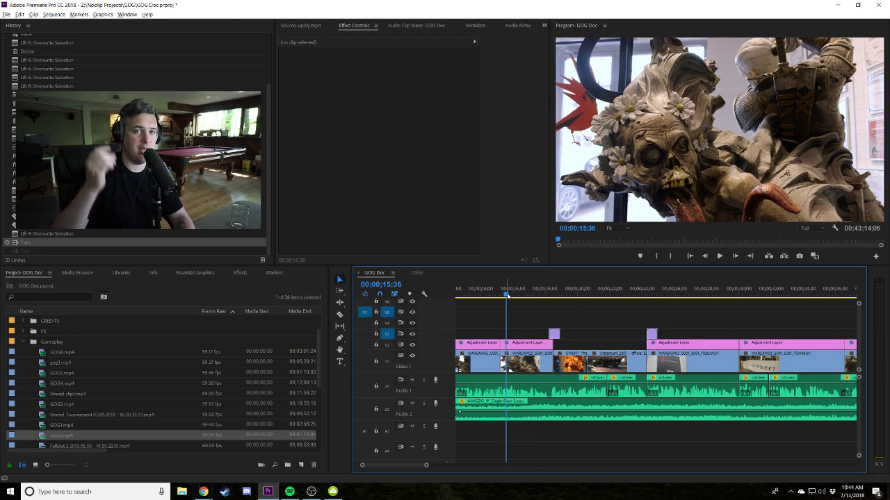
key("space")
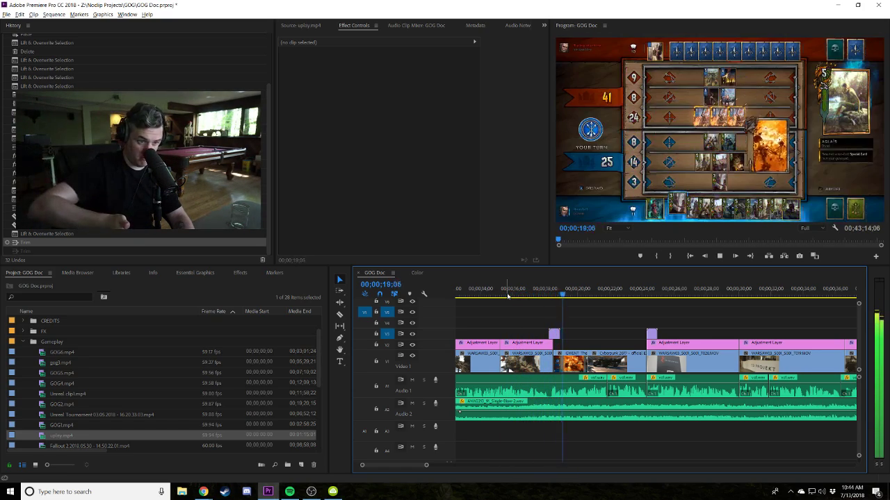
left_click(631, 290)
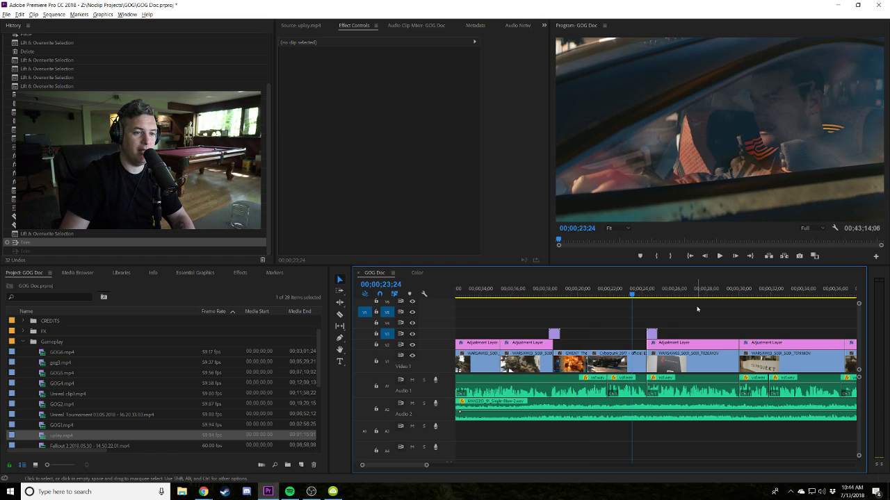
key("space")
key("space")
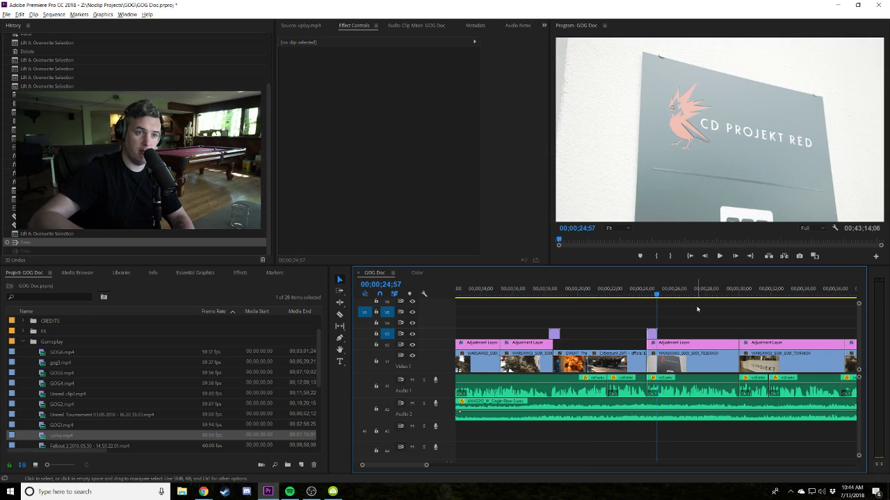
left_click(592, 290)
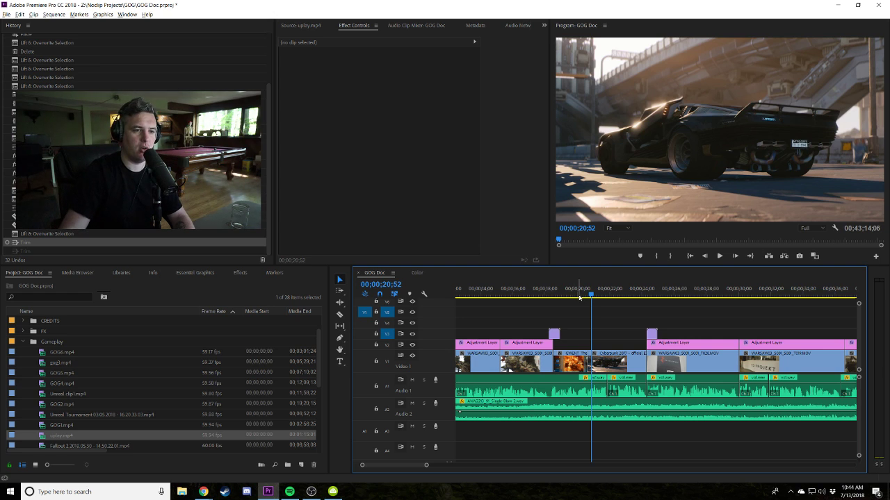
Extend the Gwent clip into the Cyberpunk clip and replay the trimmed cut.
left_click(571, 292)
key("space")
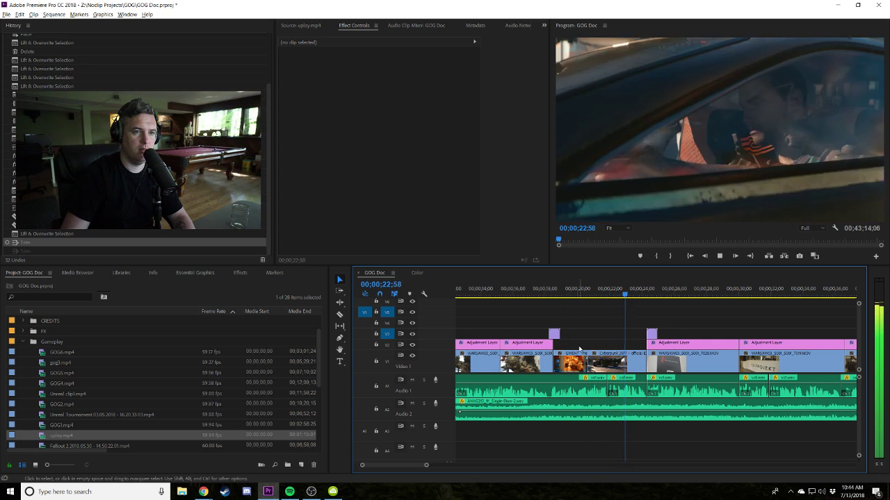
key("space")
left_click_drag(587, 362, 606, 361)
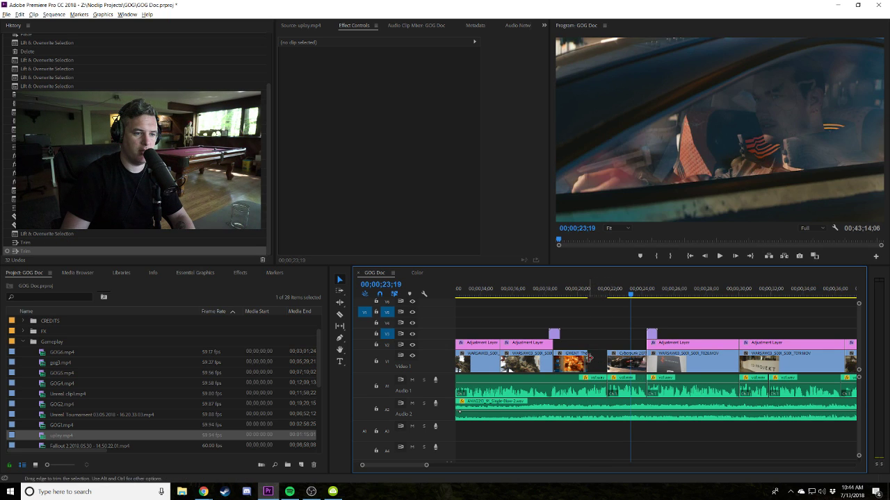
left_click(584, 293)
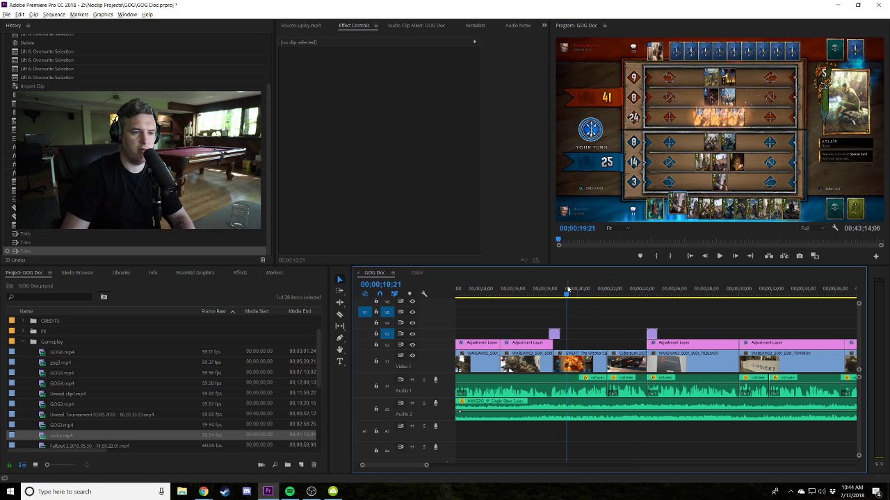
key("space")
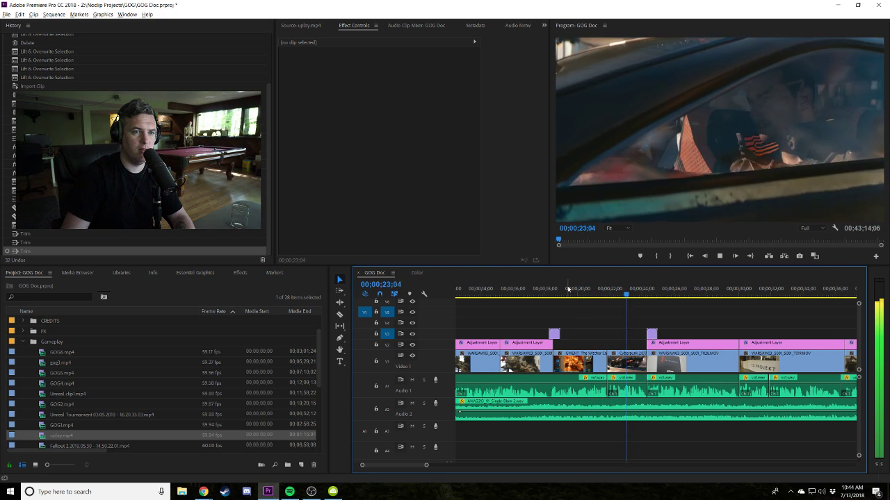
key("space")
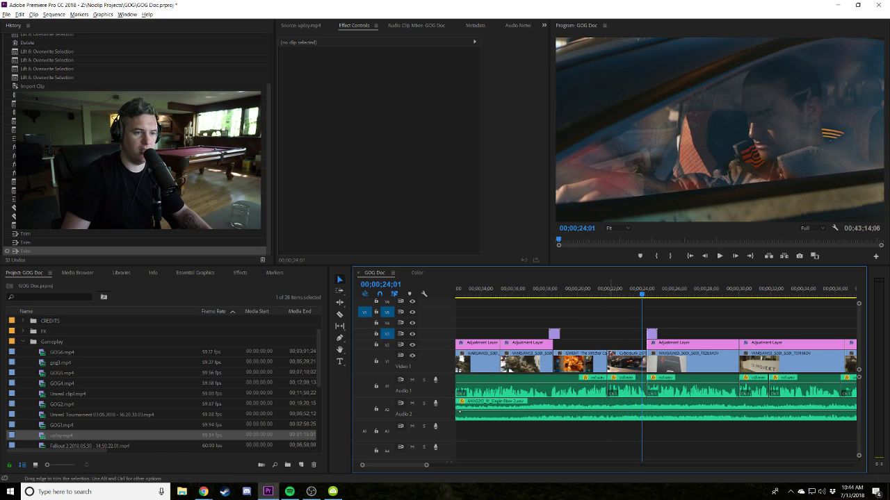
left_click(594, 295)
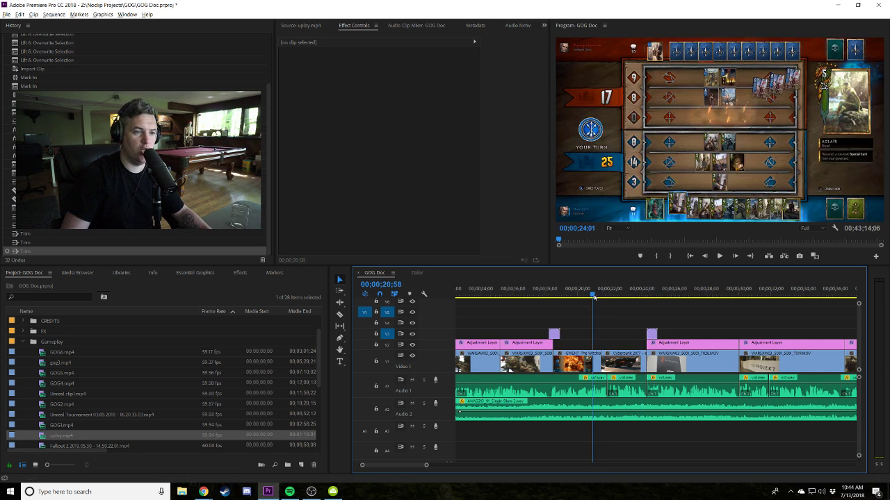
key("space")
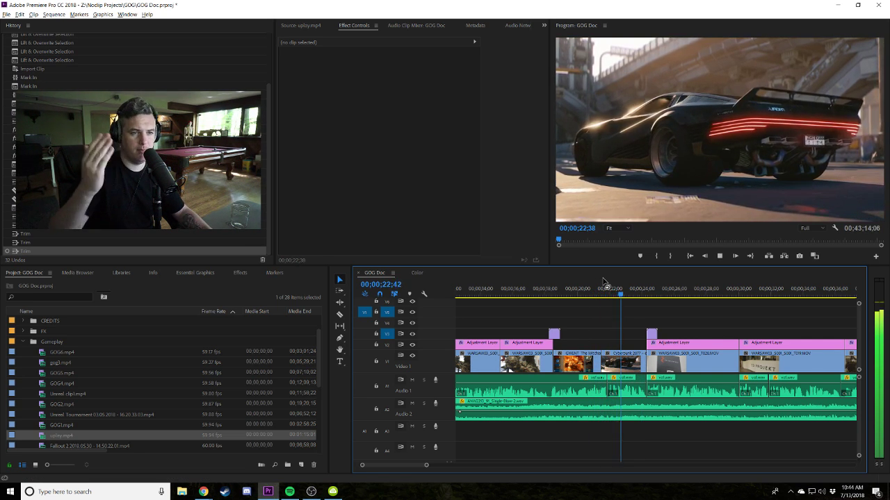
key("space")
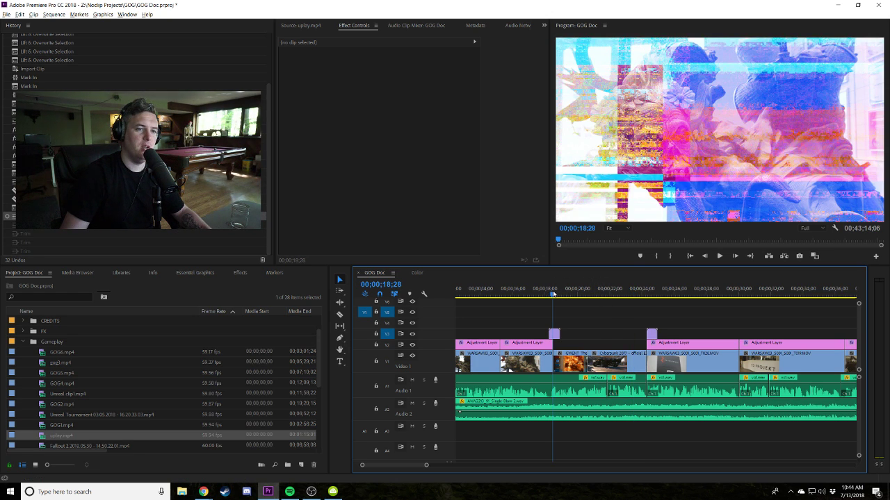
Review the cuts again from the statue shot at 00;00;16;05 to 00;00;23;31.
left_click_drag(556, 295, 547, 294)
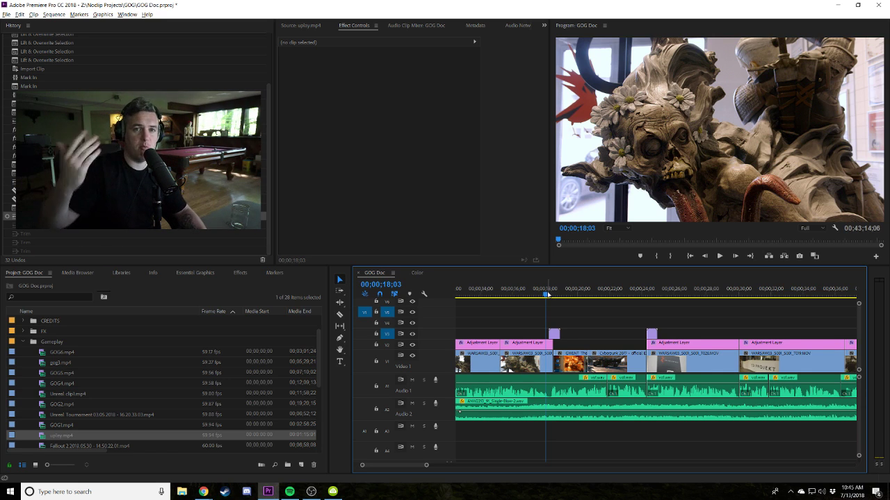
left_click(514, 294)
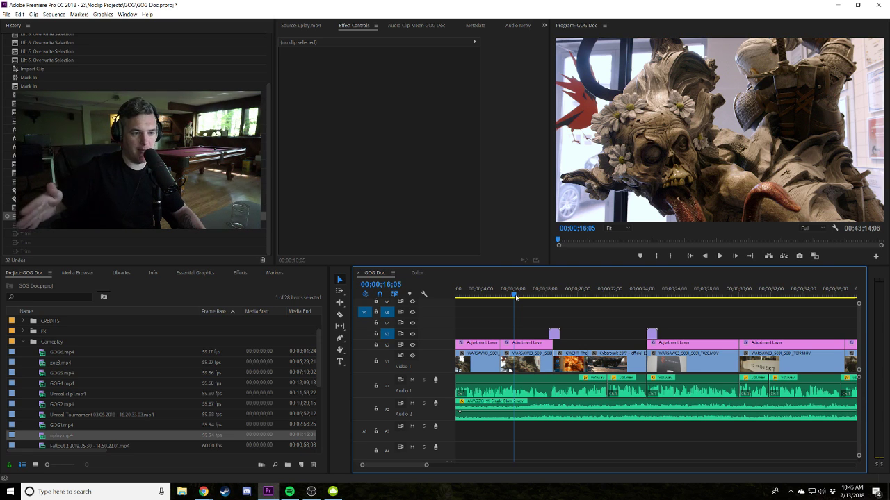
key("space")
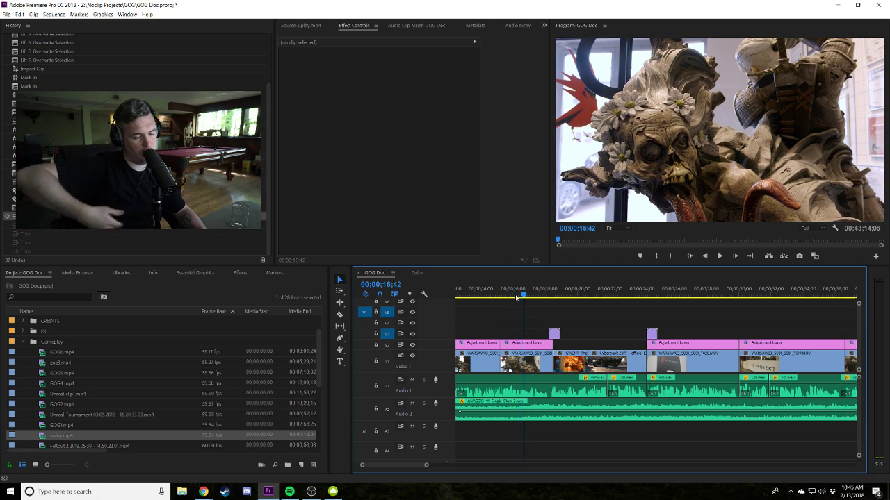
key("space")
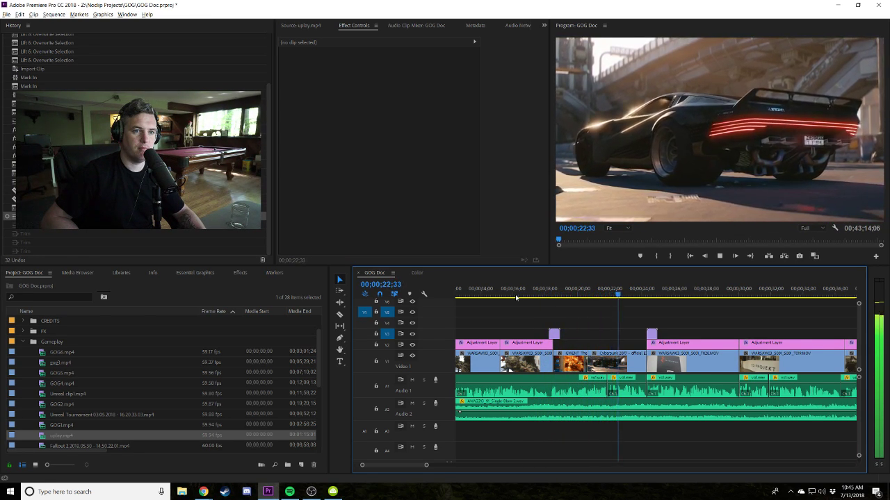
key("space")
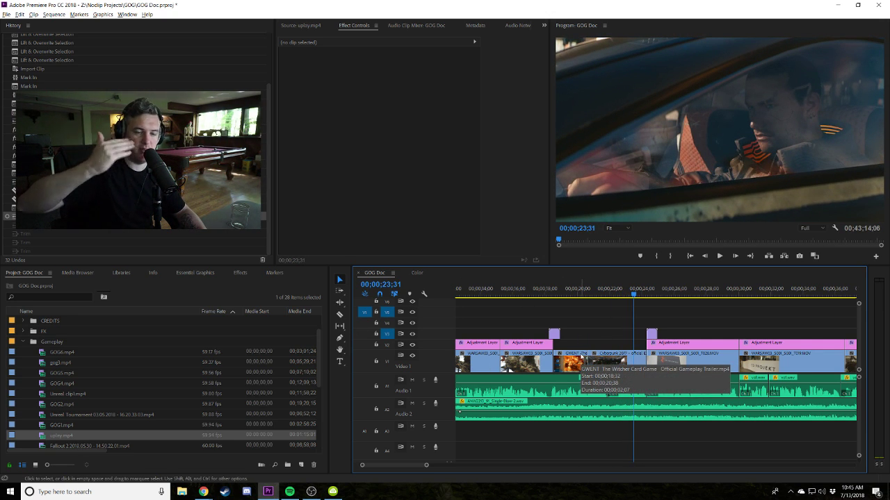
Cue the playhead at 00;00;42;54 on the awards-wall shot and zoom in for close editing.
key("minus")
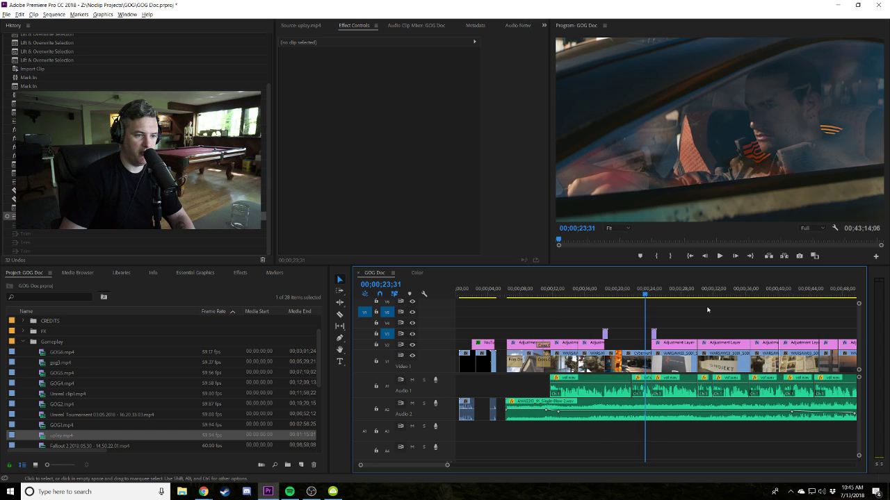
scroll(707, 310, "right", 10)
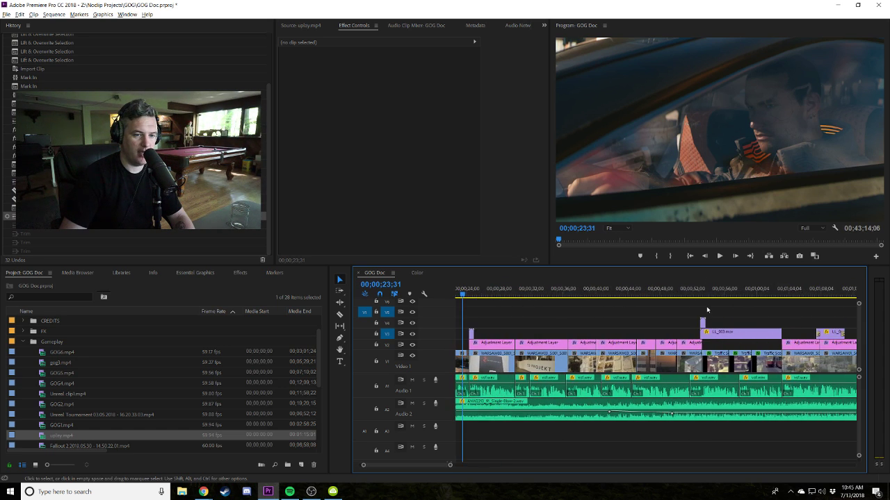
left_click(618, 293)
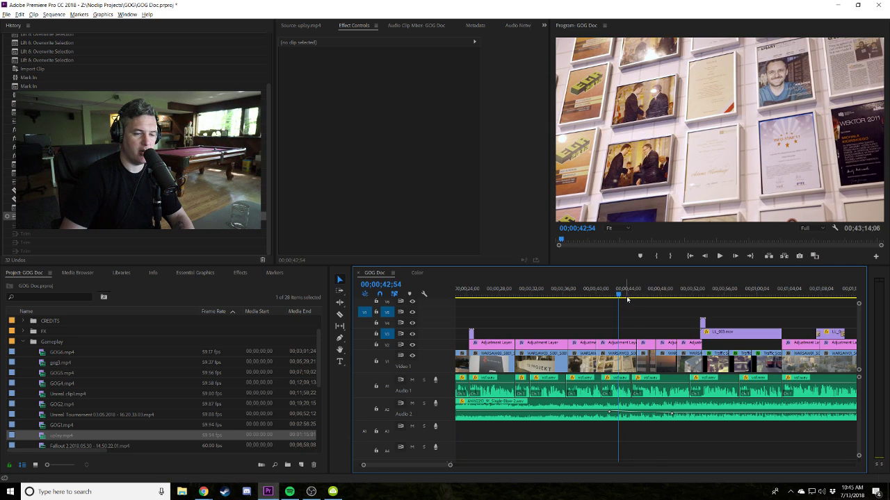
key("=")
key("=")
key("=")
Test-trim both ends of the V1 clip and its adjustment layer near 00;00;43, then undo.
left_click(565, 384)
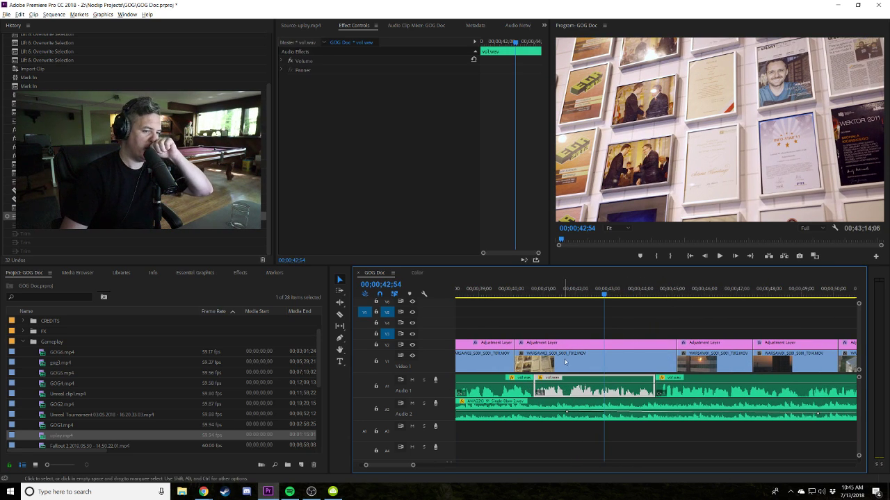
left_click(564, 364)
left_click(542, 343, "shift")
left_click_drag(515, 356, 533, 356)
left_click_drag(662, 364, 655, 364)
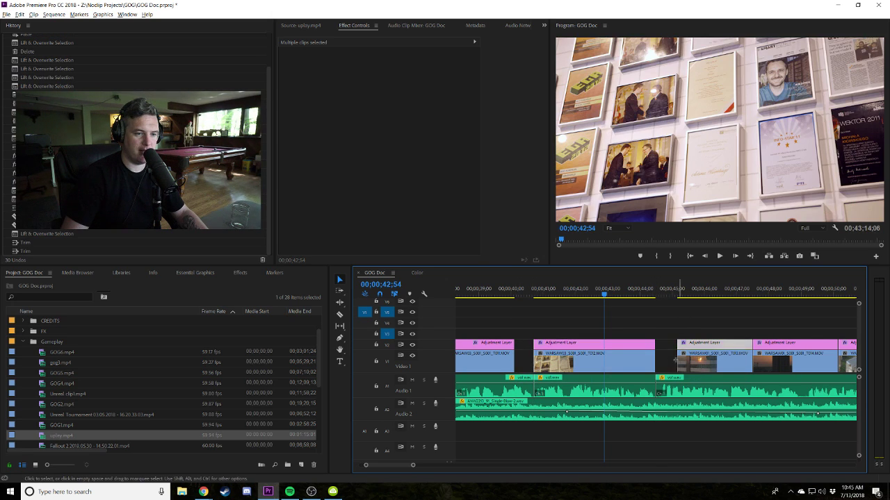
left_click(678, 351)
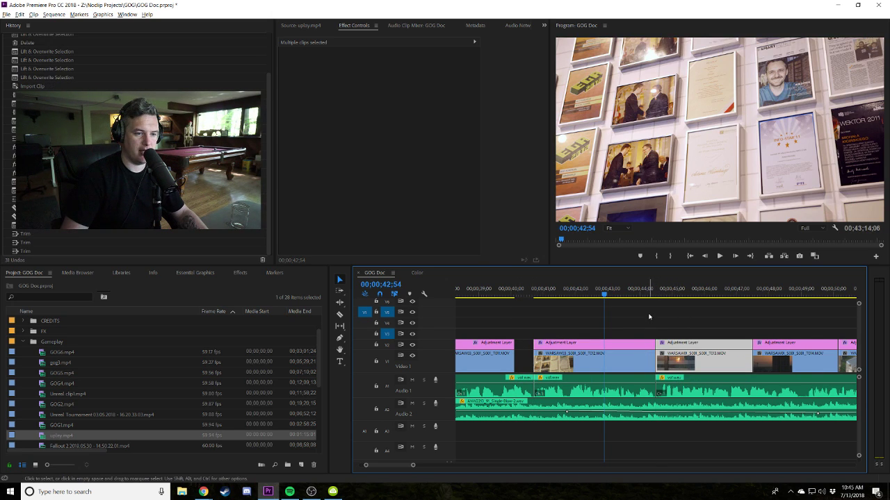
left_click(572, 321)
key("ctrl+z")
key("ctrl+z")
Play the sequence from 00;00;39;19 and stop back at 00;00;39;16.
left_click_drag(513, 299, 497, 298)
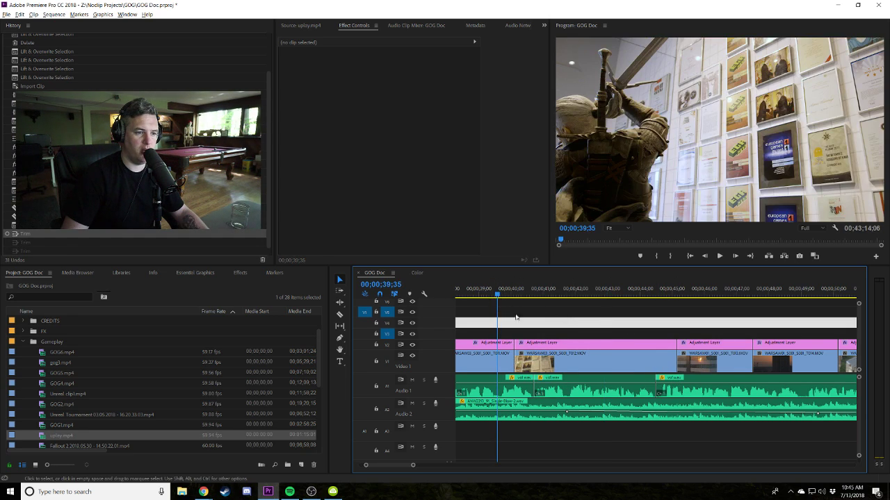
key("minus")
key("minus")
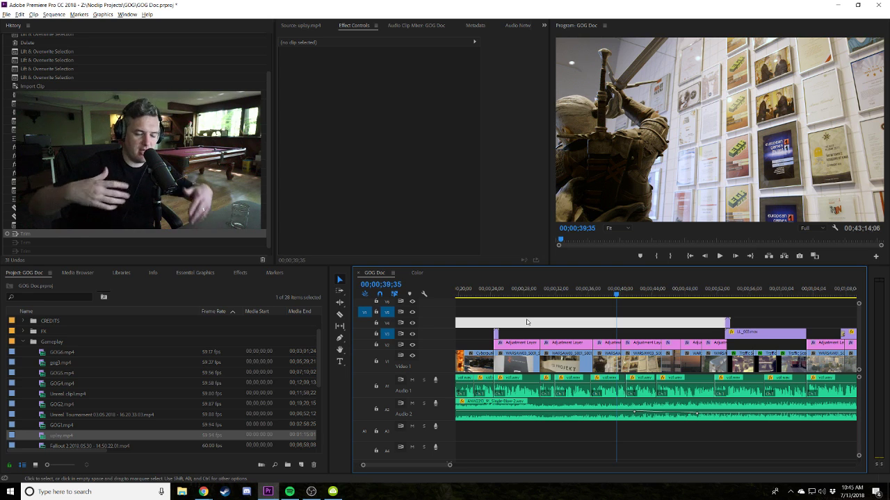
left_click(614, 294)
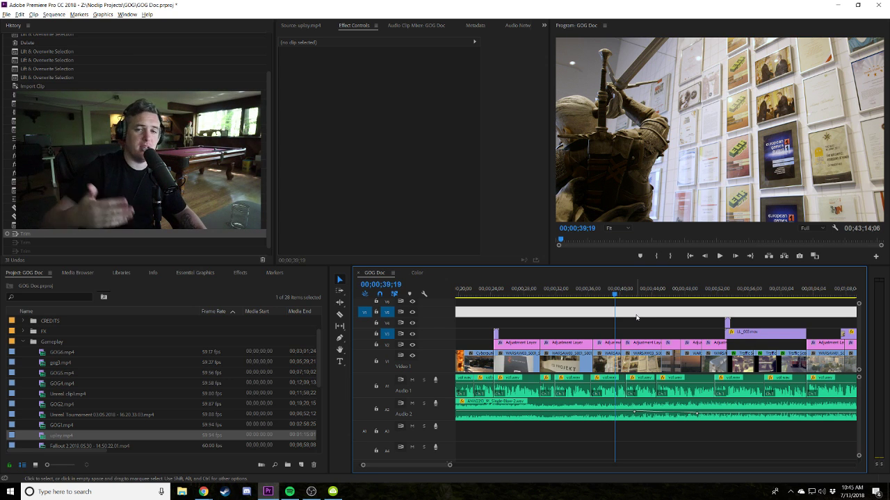
key("space")
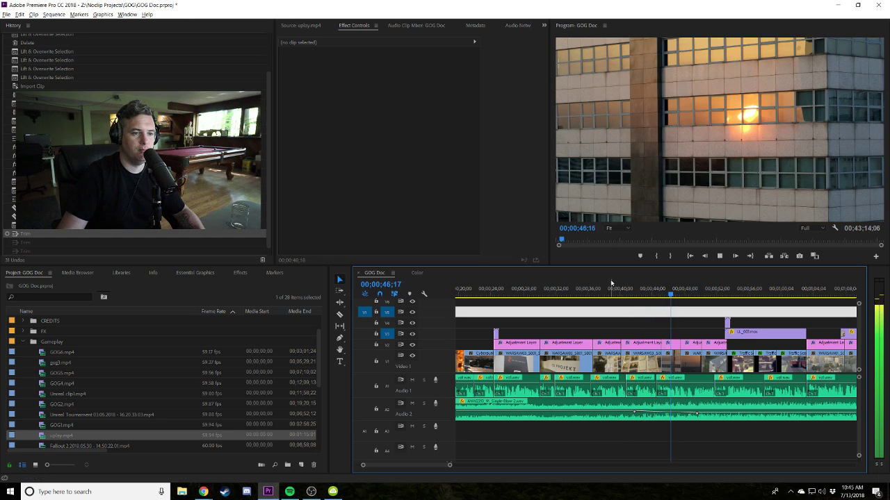
left_click(614, 294)
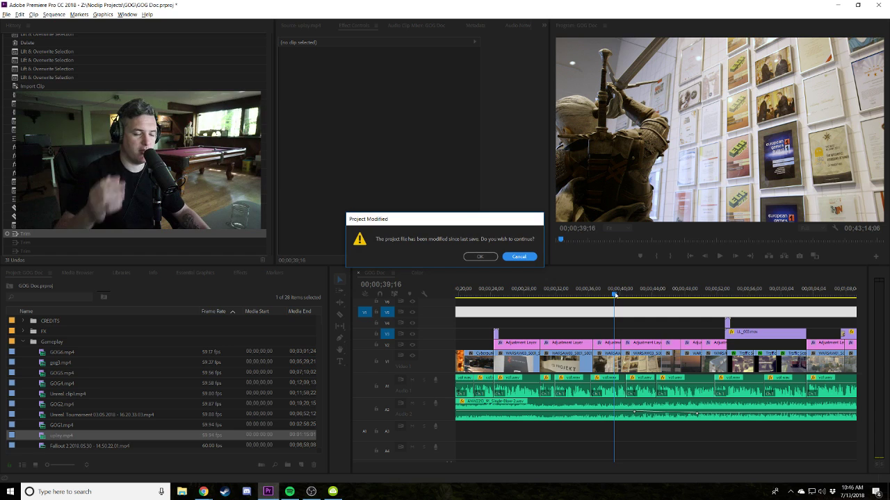
Confirm the Project Modified warning so the GOG Doc project is saved, then select a group of clips.
left_click(478, 256)
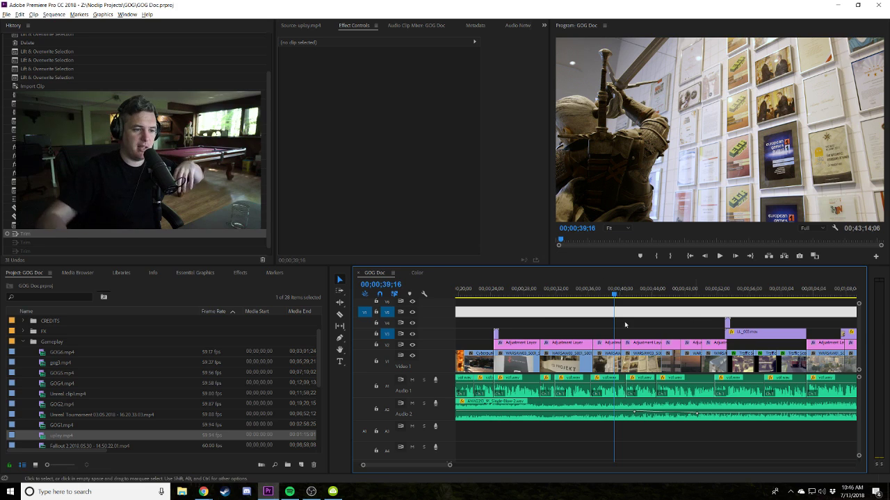
scroll(694, 317, "left", 2)
left_click_drag(541, 339, 560, 389)
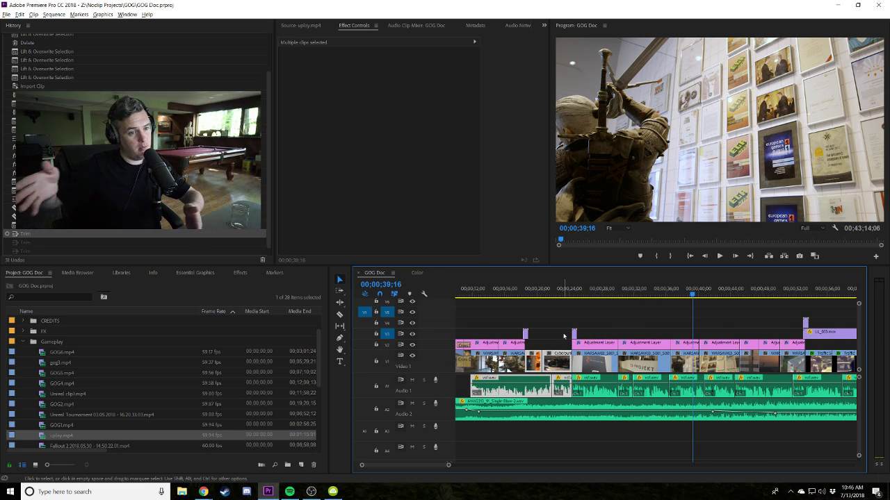
Play the B-roll from 00;00;17;32 through to 00;00;24;58 on the CD Projekt Red shot.
left_click(517, 293)
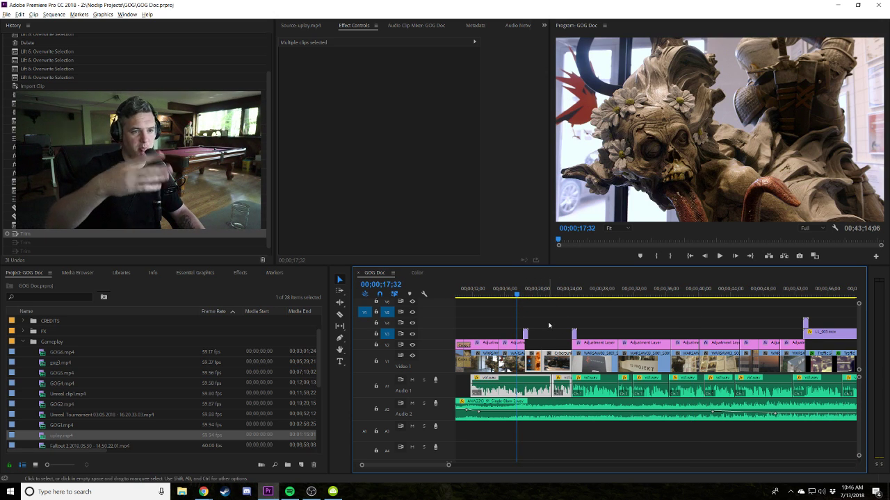
key("space")
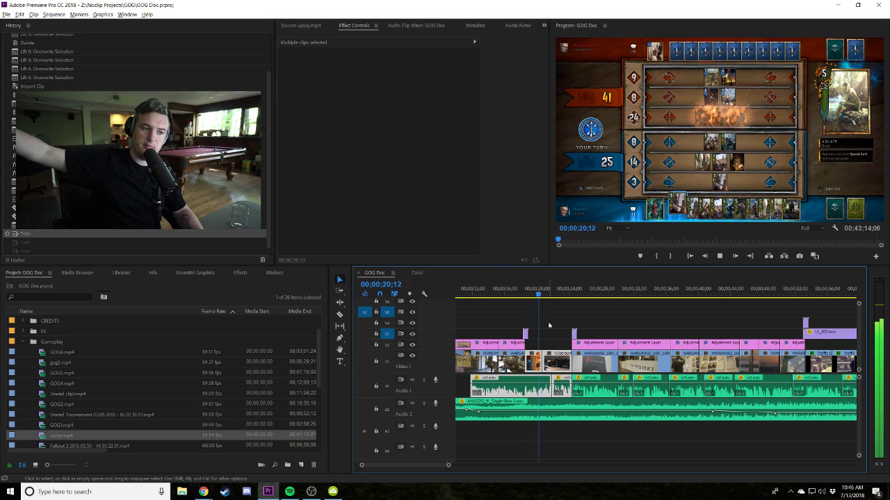
left_click(563, 292)
key("space")
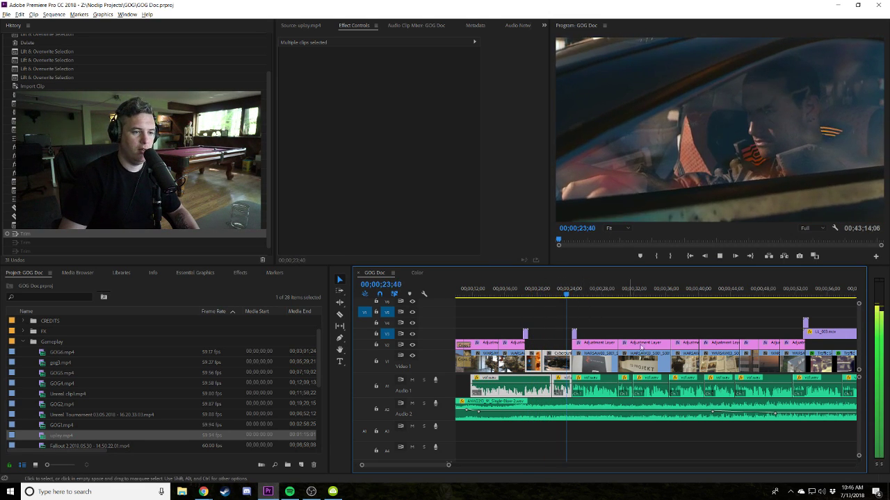
key("space")
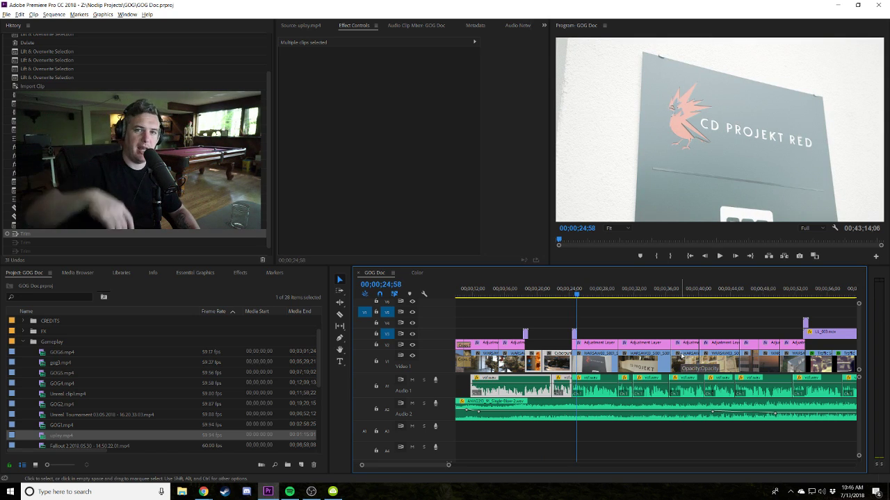
Scrub forward and park the playhead at 00;00;54;54 on the vintage street shot.
left_click(631, 328)
left_click_drag(581, 320, 794, 340)
scroll(737, 296, "down", 3)
left_click_drag(737, 295, 633, 295)
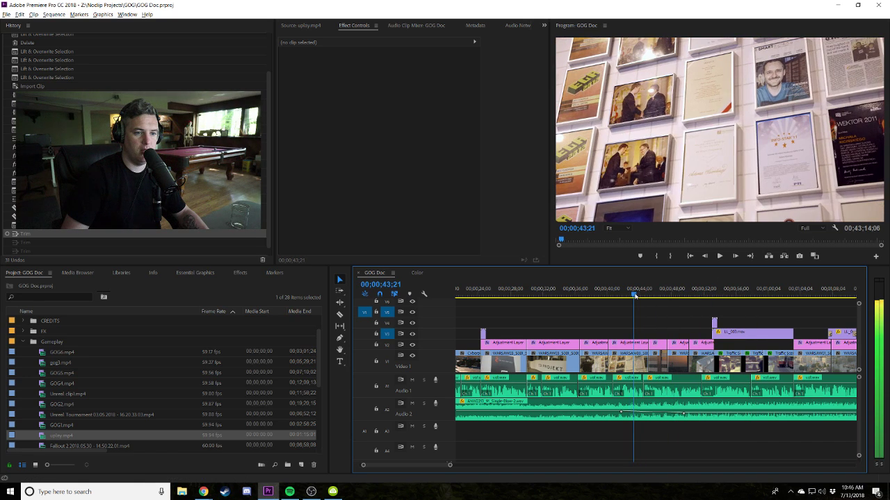
left_click(727, 296)
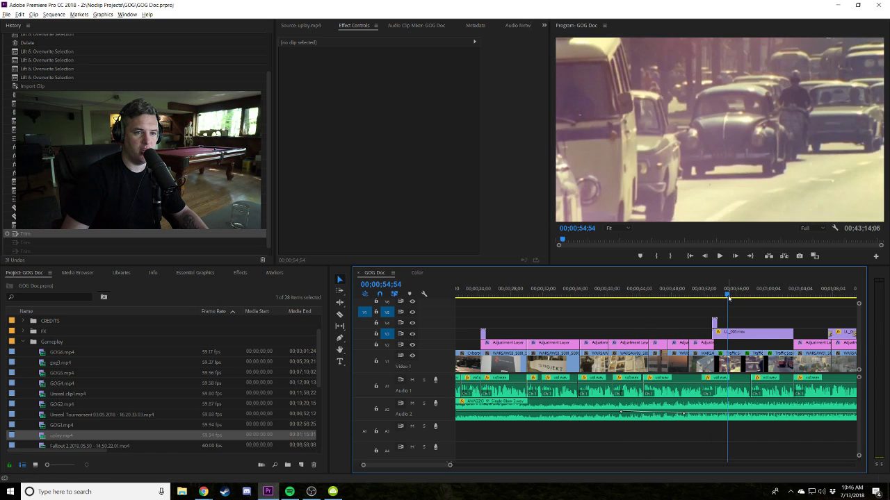
left_click_drag(727, 295, 568, 295)
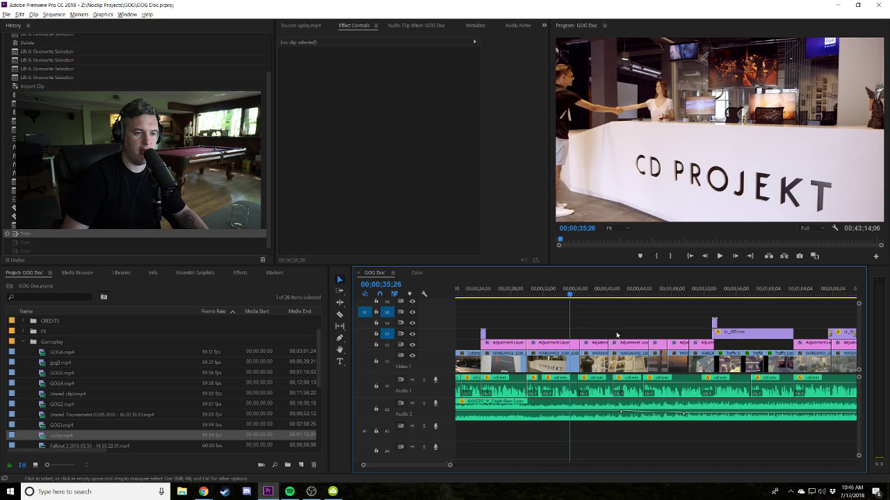
scroll(601, 368, "down", 2)
scroll(679, 334, "up", 4)
scroll(700, 334, "down", 3)
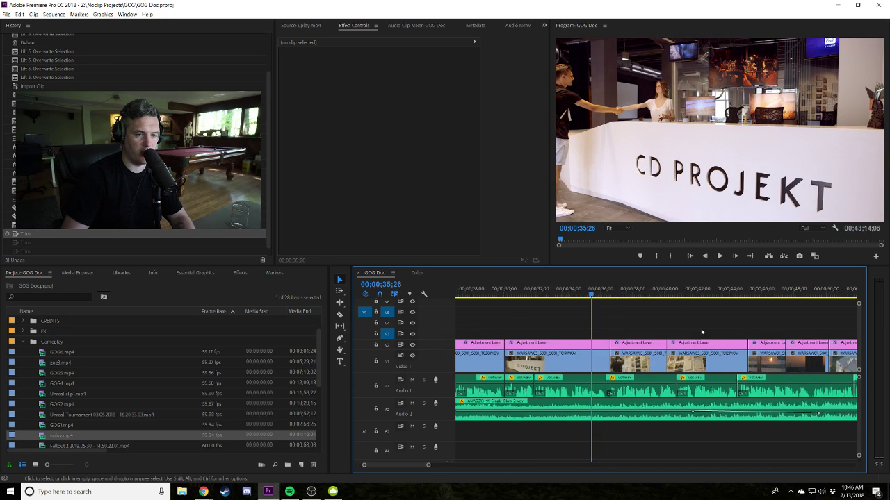
left_click_drag(753, 329, 700, 362)
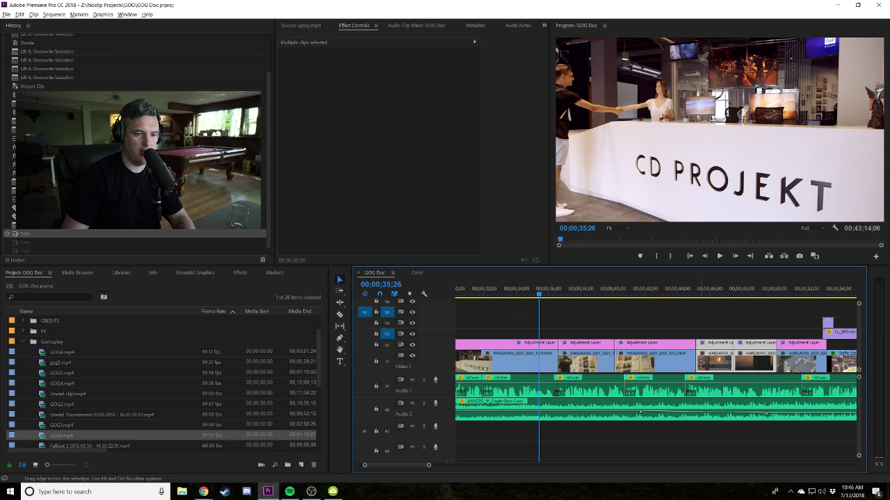
left_click(699, 391)
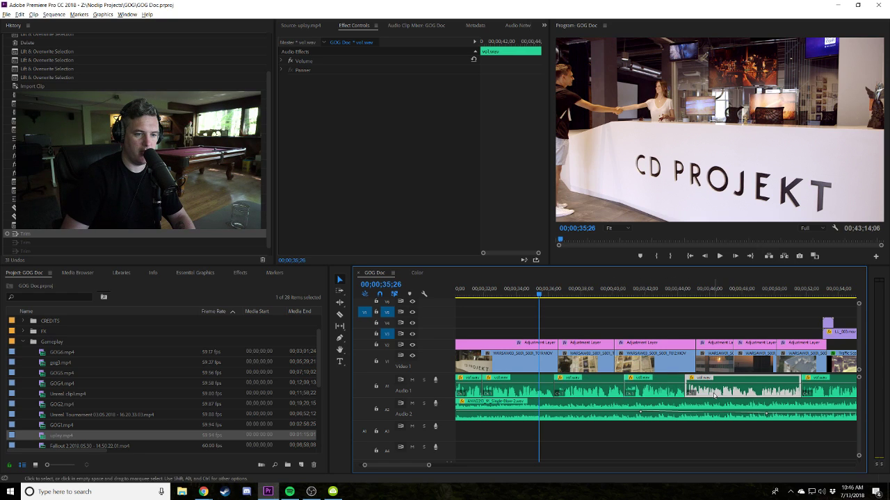
left_click(756, 324)
left_click_drag(782, 326, 806, 362)
left_click(818, 390)
left_click(730, 317)
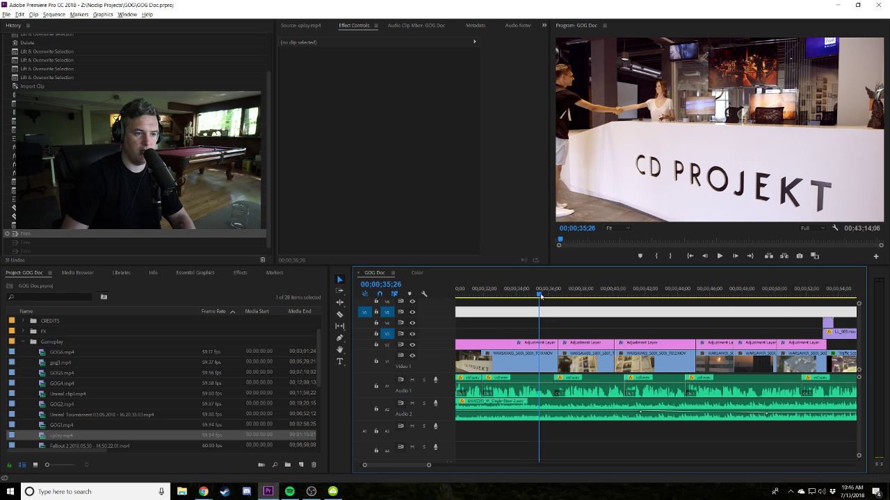
key("space")
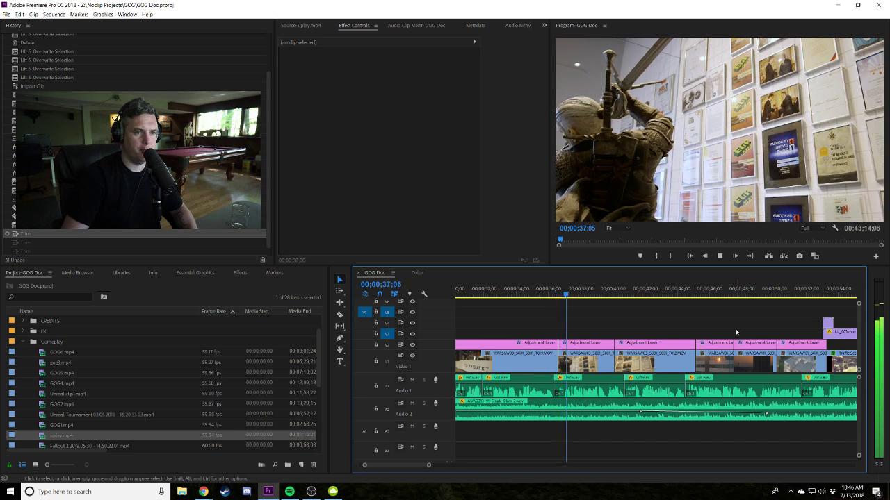
scroll(735, 329, "down", 2)
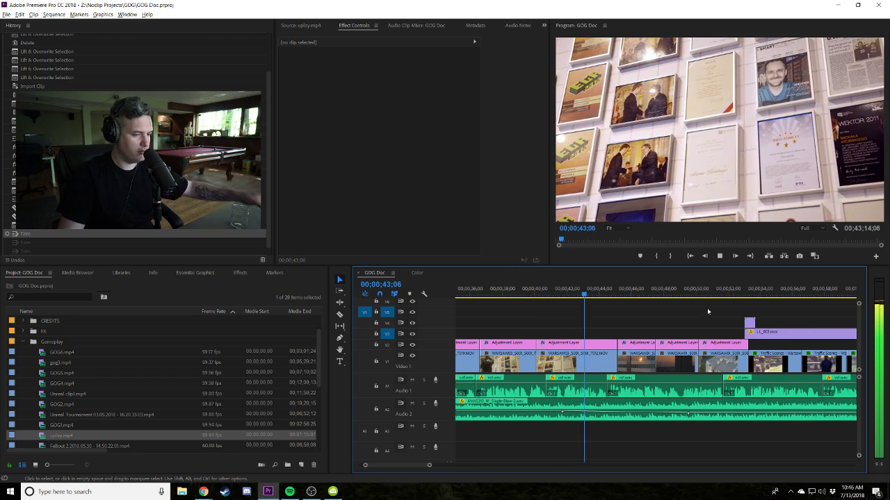
key("space")
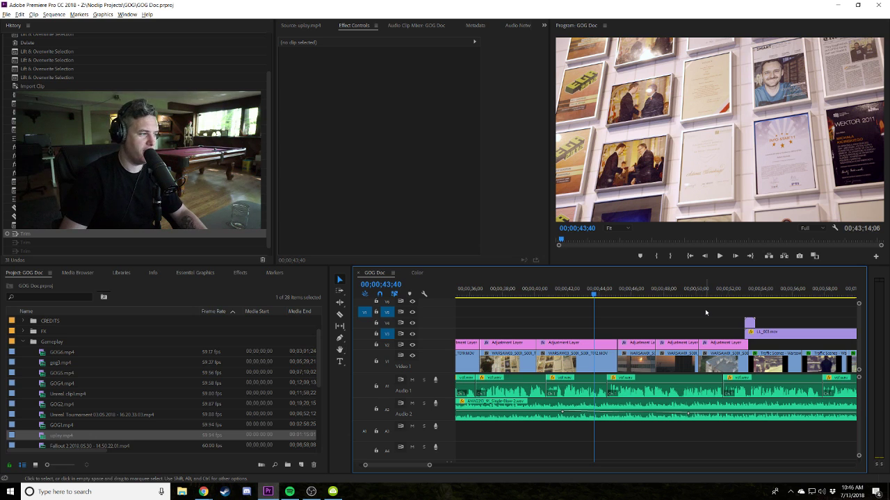
key("space")
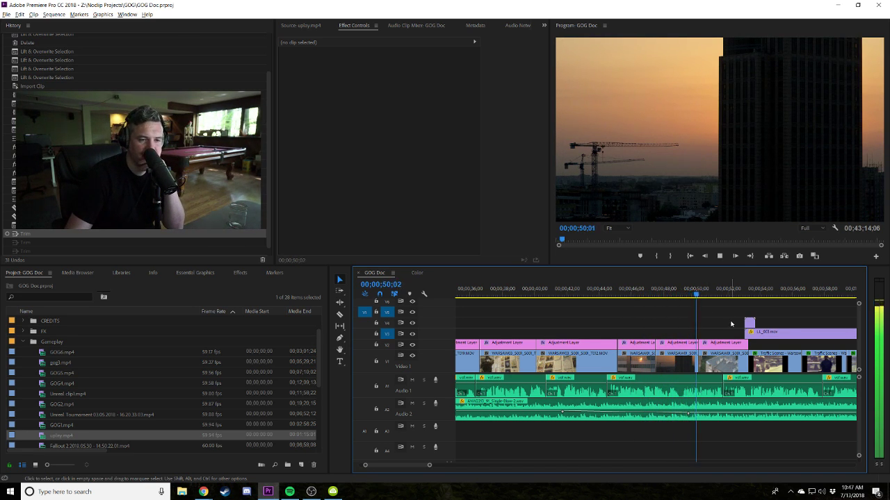
scroll(705, 313, "down", 4)
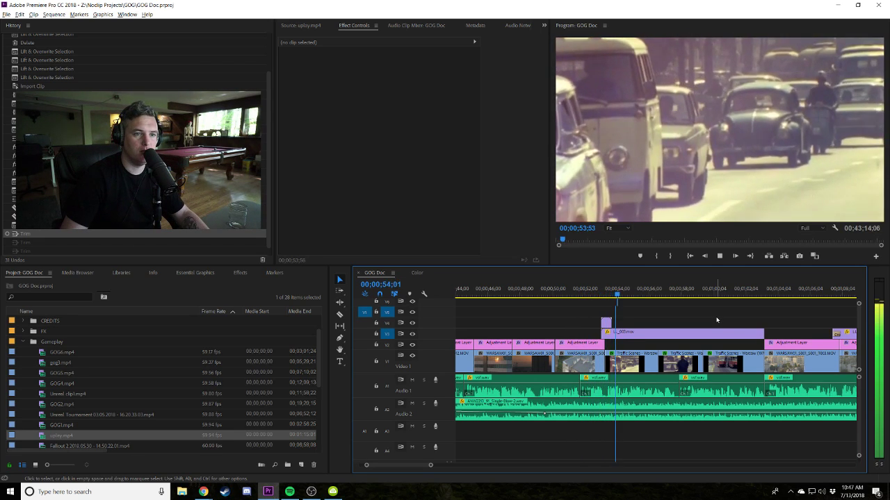
key("space")
scroll(696, 304, "down", 3)
left_click(660, 300)
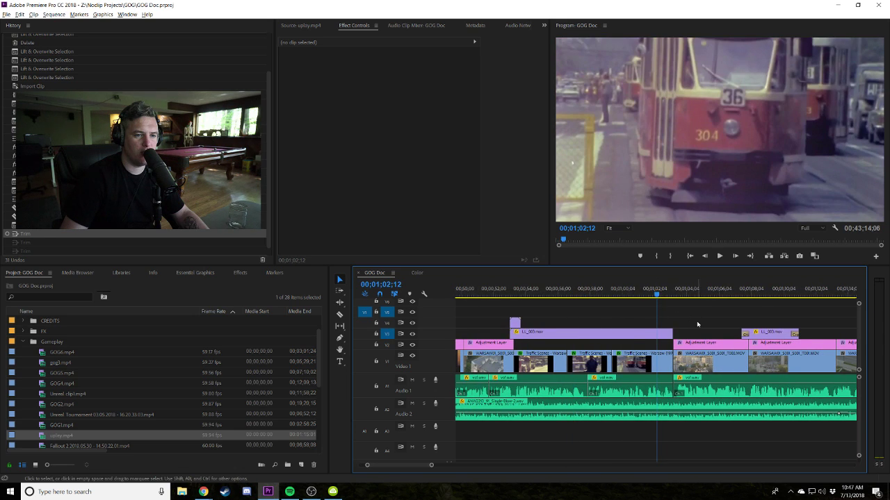
scroll(693, 324, "down", 3)
key("space")
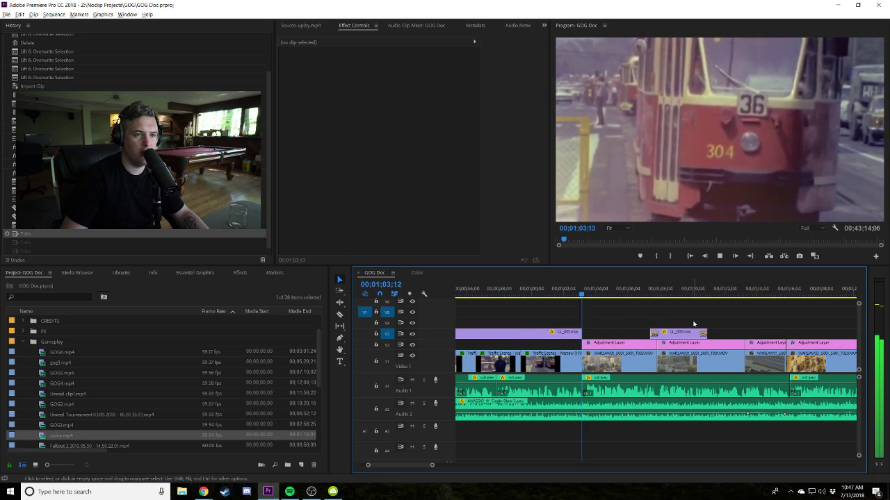
key("space")
left_click(571, 294)
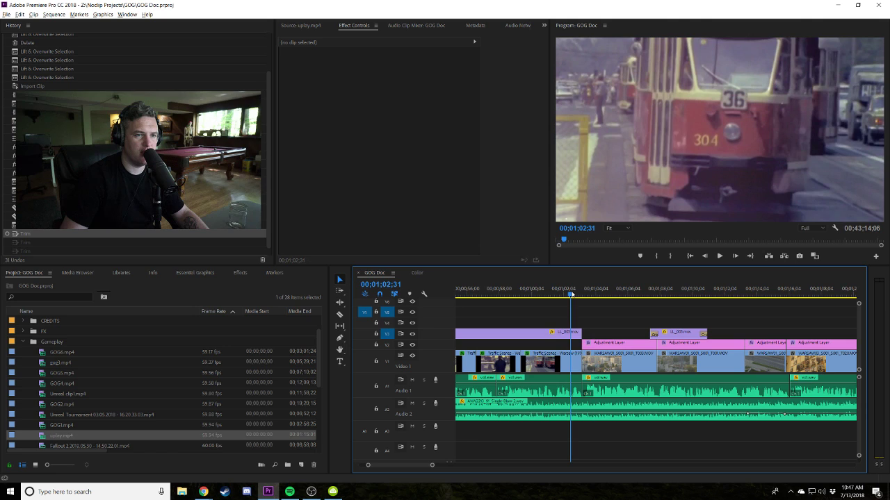
key("space")
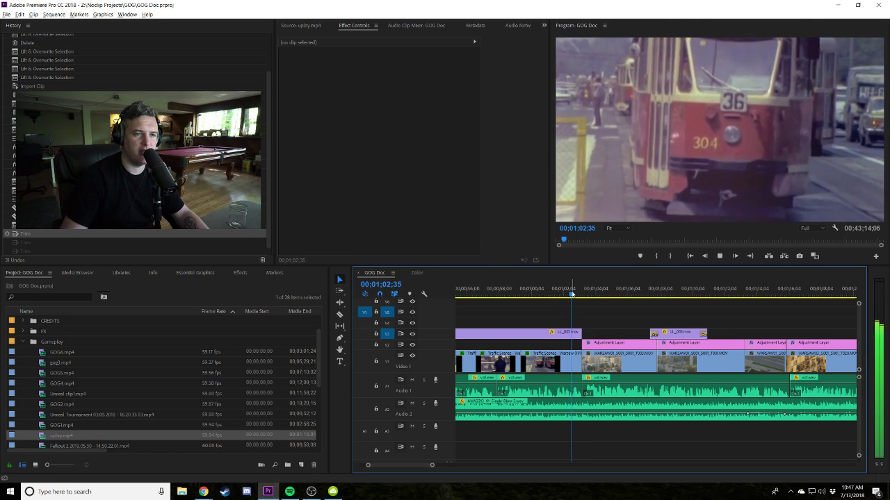
key("space")
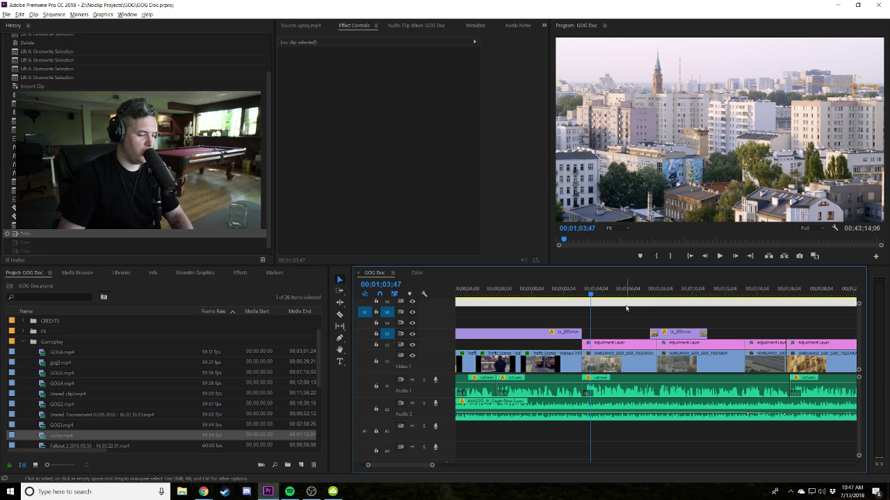
scroll(716, 303, "down", 4)
scroll(716, 304, "down", 5)
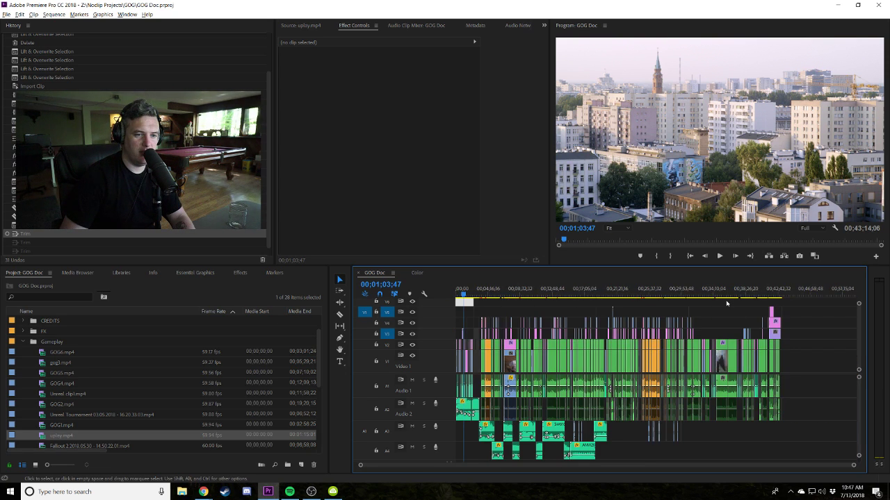
left_click(695, 292)
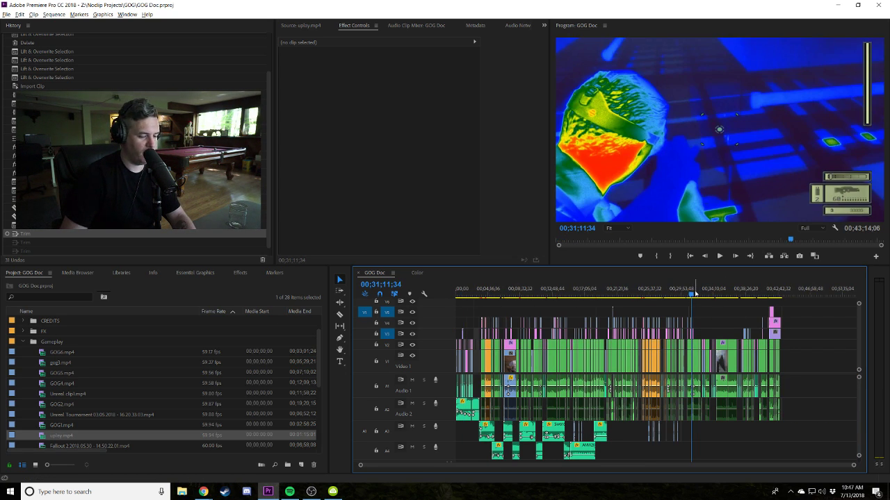
scroll(696, 292, "up", 8)
left_click(706, 290)
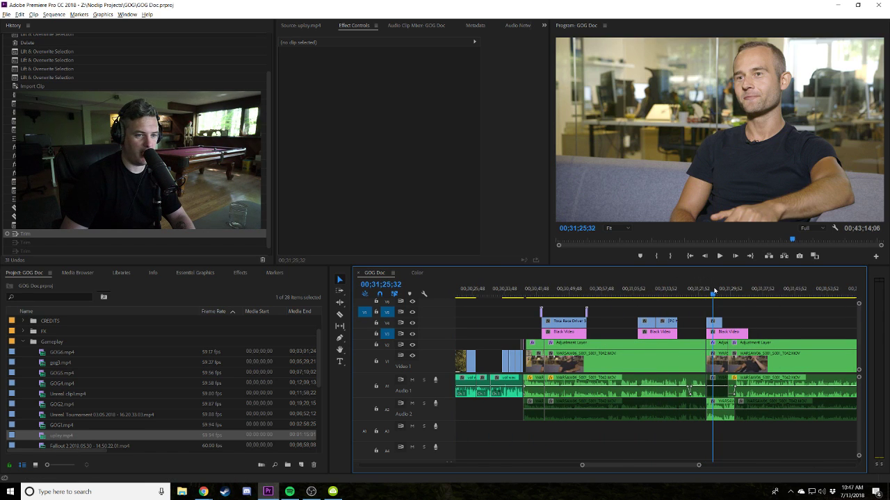
scroll(719, 312, "down", 2)
left_click(648, 292)
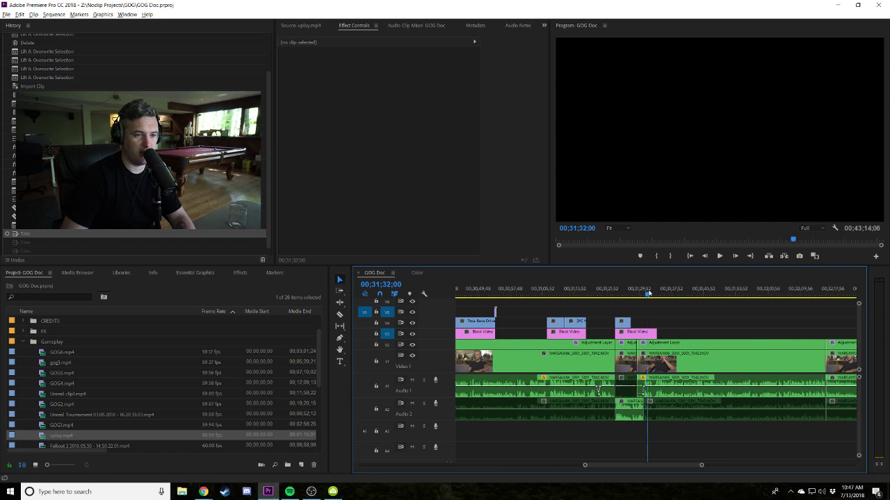
scroll(651, 293, "down", 4)
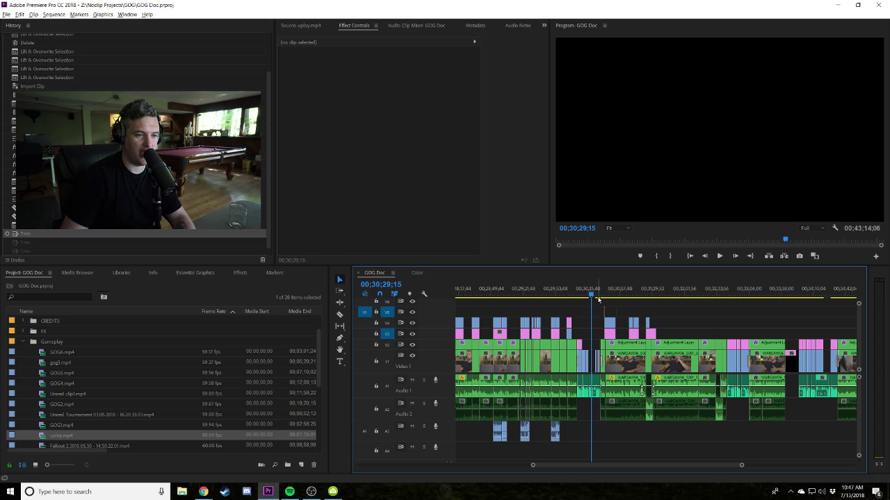
scroll(598, 300, "up", 5)
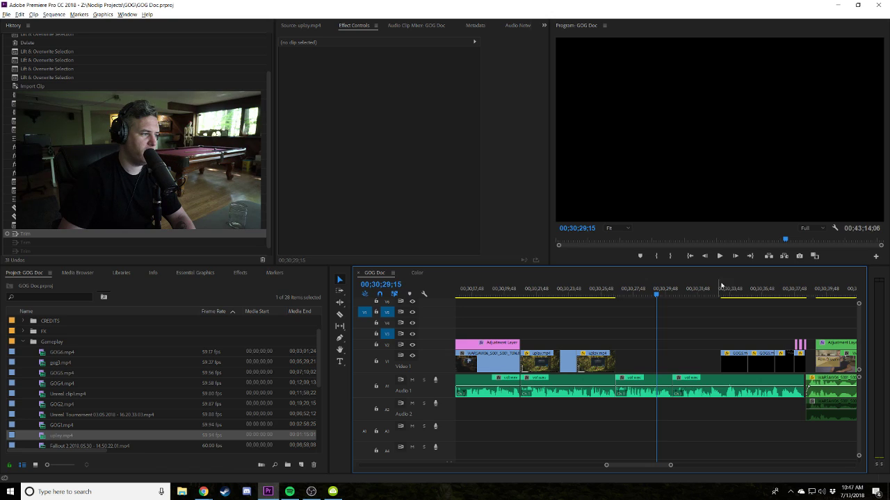
left_click(722, 285)
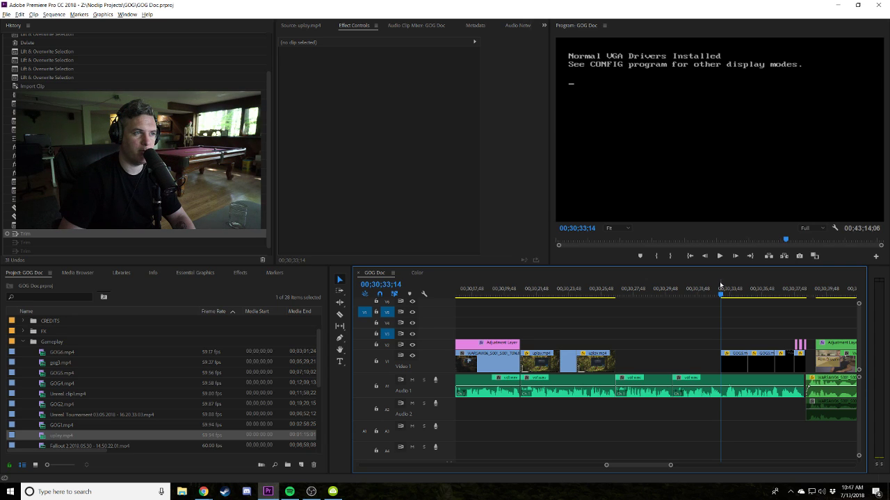
scroll(723, 306, "down", 3)
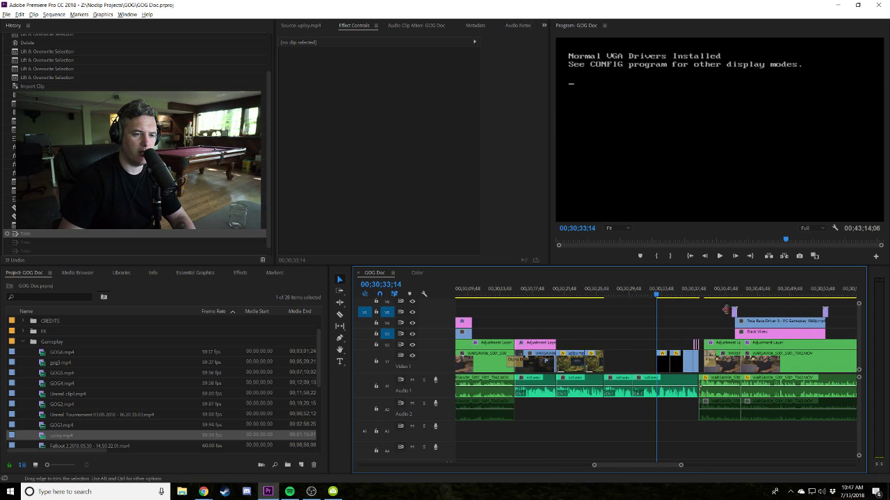
Return to the Uplay login shot and play it through the clip's end near 00;30;26.
left_click(596, 292)
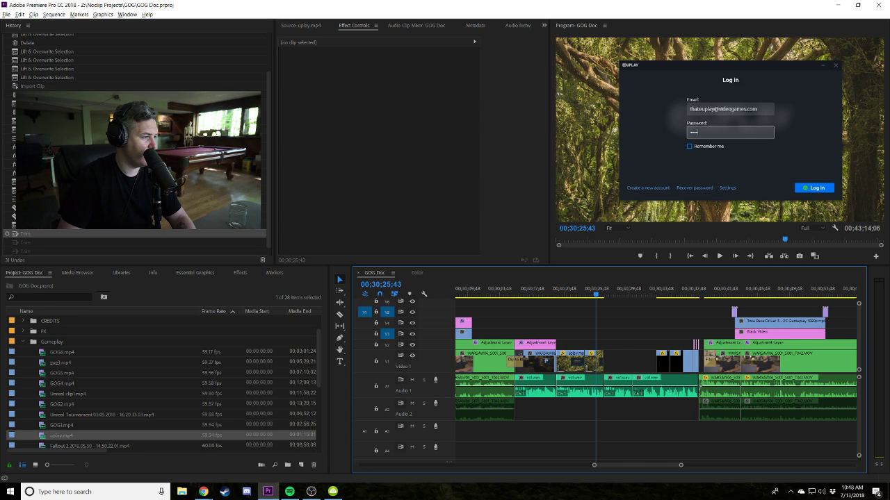
key("alt+Tab")
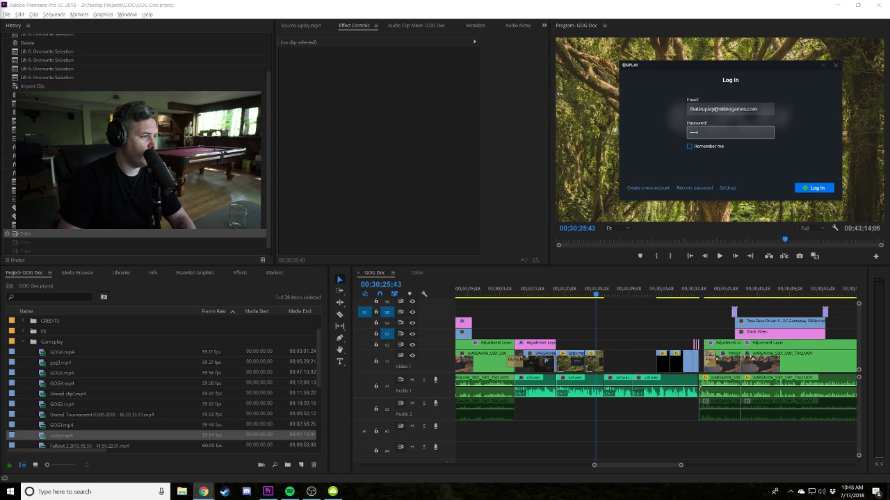
left_click(634, 324)
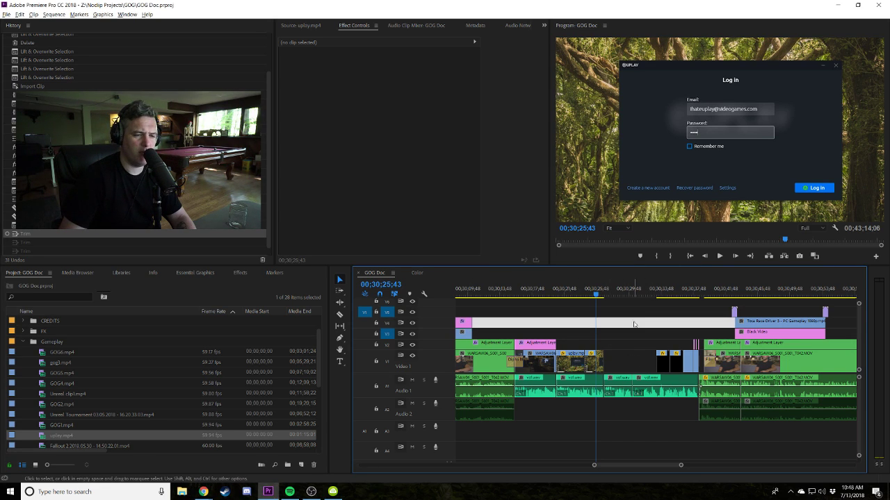
key("space")
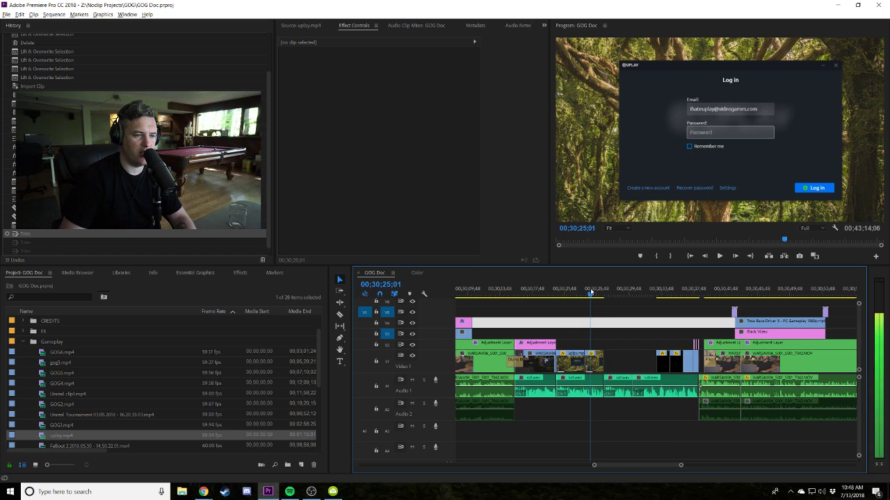
key("=")
key("=")
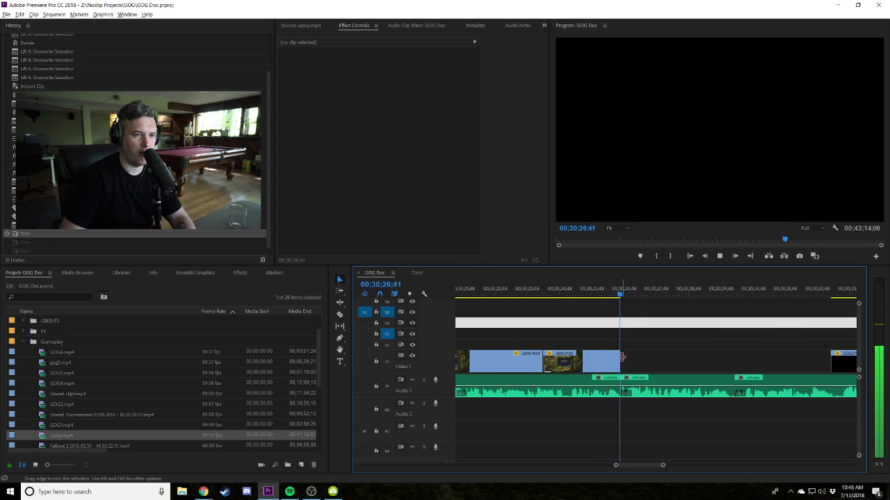
key("space")
key("=")
key("=")
key("=")
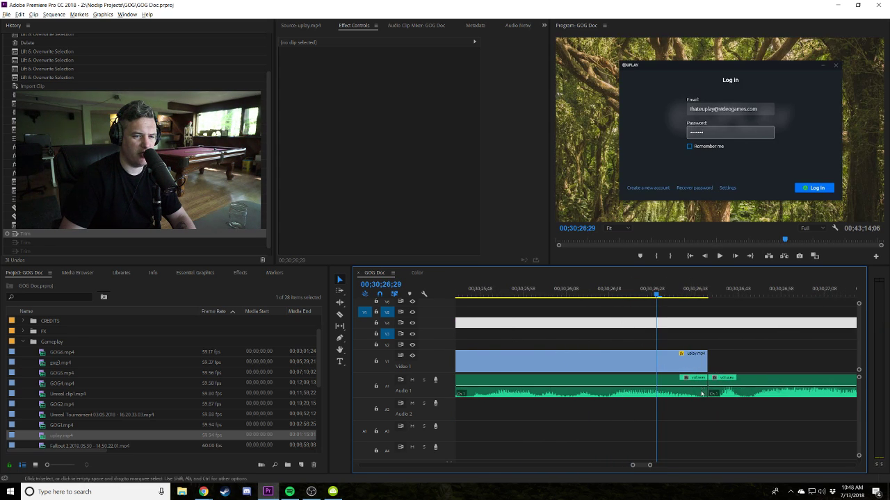
key("space")
key("space")
key("-")
key("-")
key("-")
key("-")
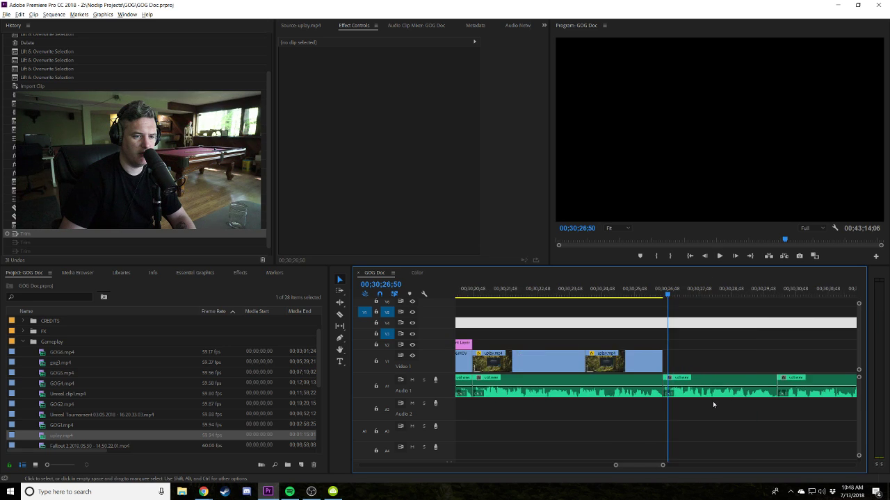
key("-")
key("-")
key("-")
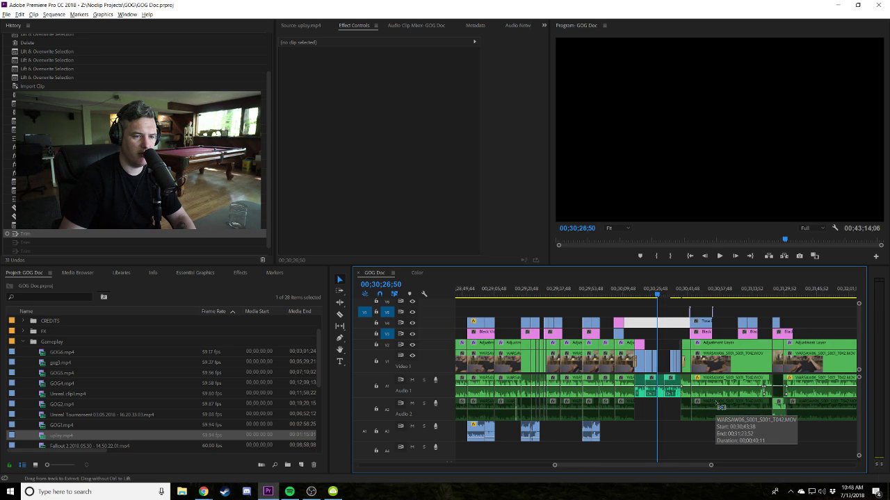
key("-")
key("-")
Nudge the following audio clip right and extend the first audio clip's end up to it.
left_click_drag(804, 427, 685, 299)
key("=")
key("=")
key("=")
key("=")
key("=")
key("=")
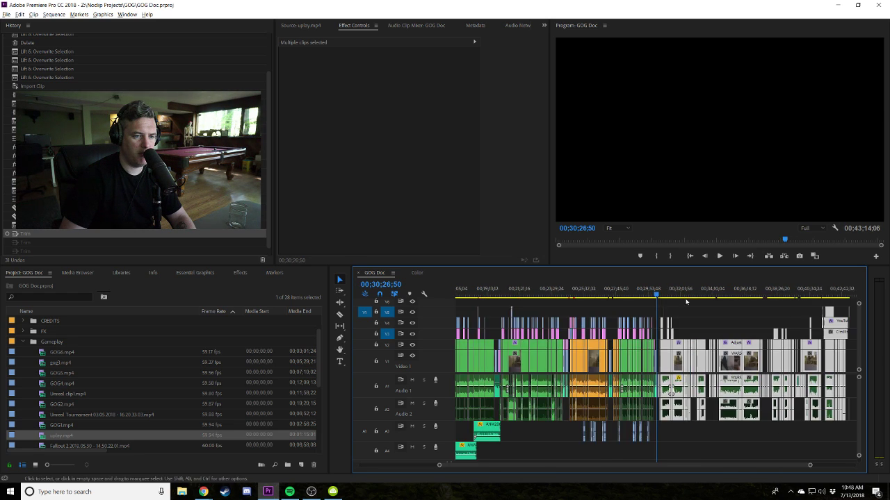
key("=")
left_click_drag(680, 395, 697, 395)
left_click(613, 333)
left_click_drag(594, 391, 669, 373)
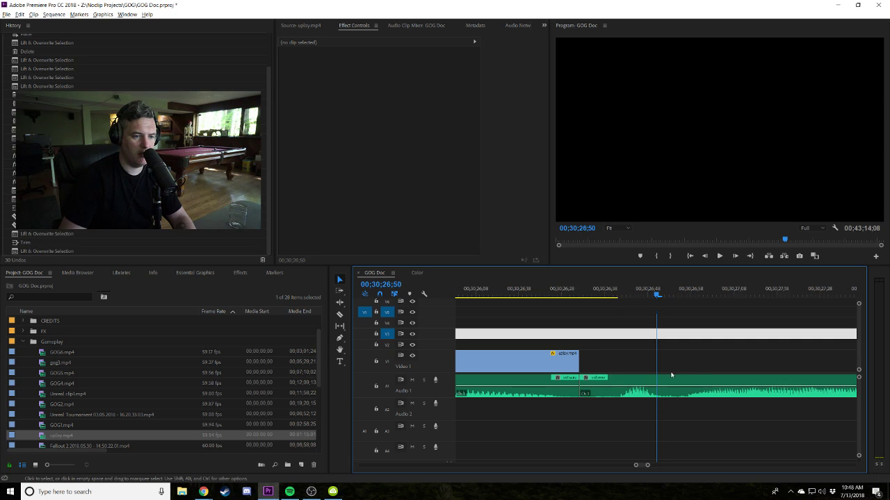
key("-")
key("-")
key("-")
Lengthen the uplay clip's end by 10 frames, replay the cut, then pull it back 2 frames.
key("space")
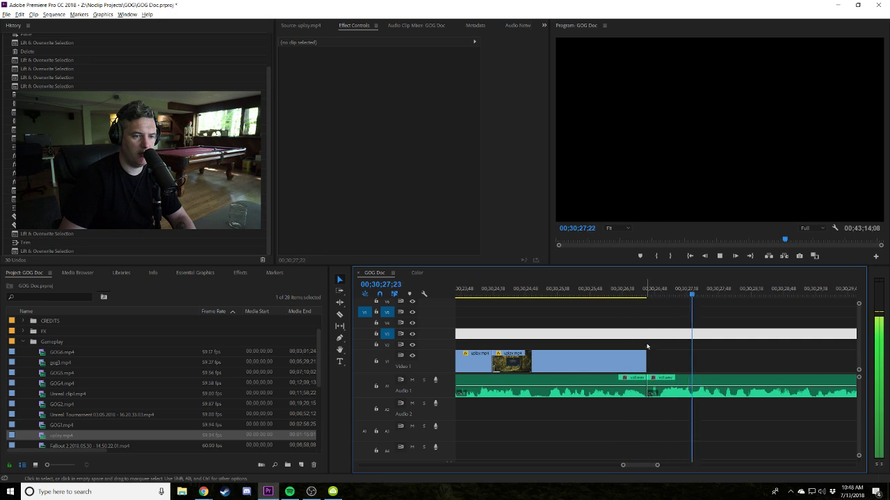
left_click_drag(647, 360, 660, 353)
left_click(582, 295)
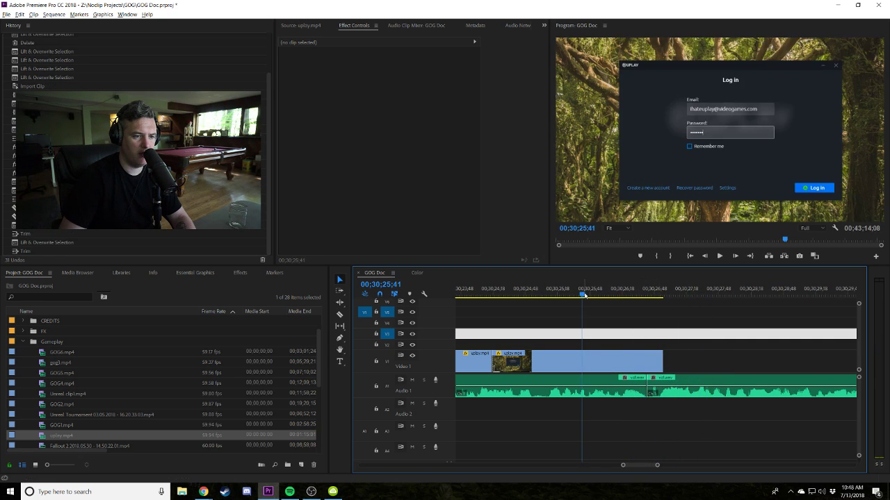
key("space")
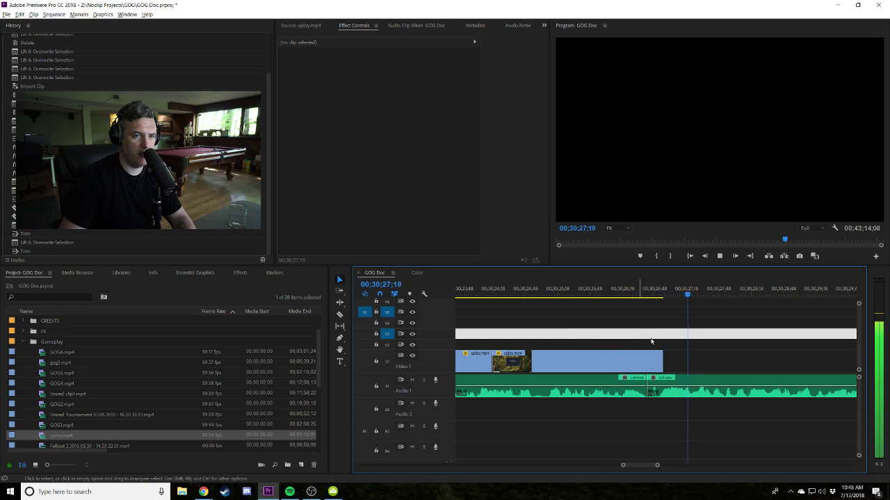
left_click_drag(665, 360, 663, 359)
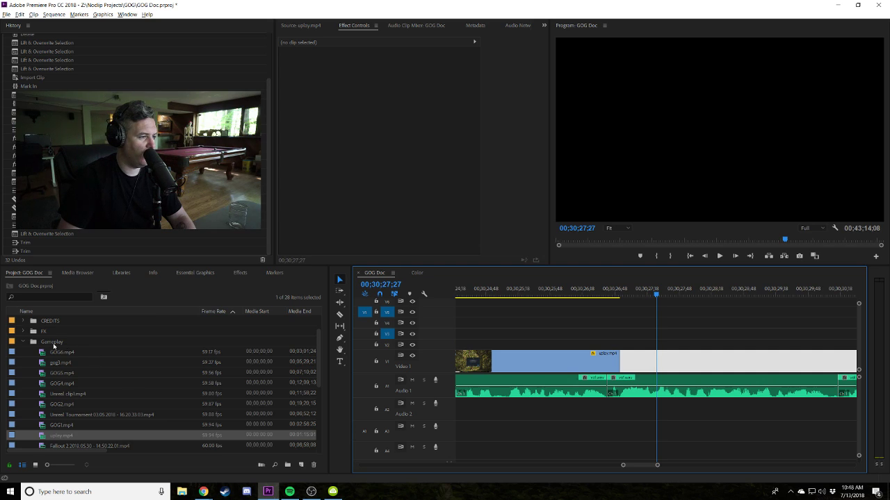
Expand the FX and Mega_4K_Glitch_Pack folders in the Project panel.
scroll(83, 361, "up", 1)
left_click(23, 341)
scroll(22, 345, "down", 2)
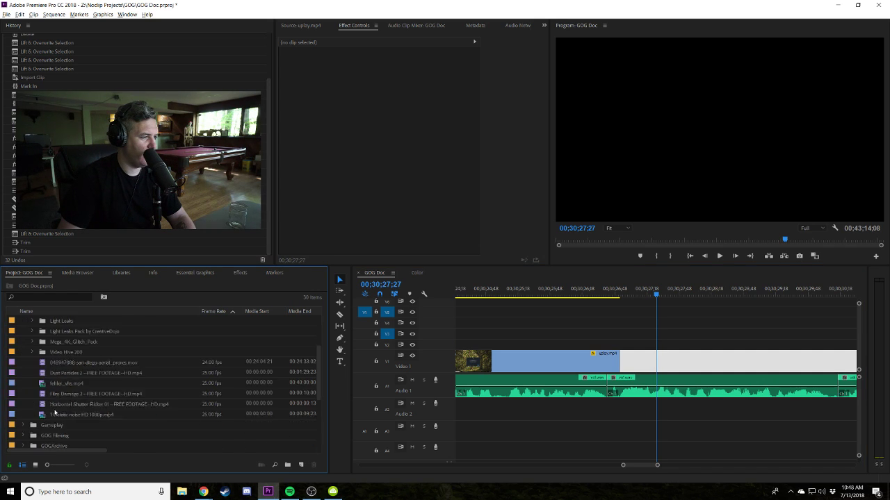
scroll(31, 346, "up", 2)
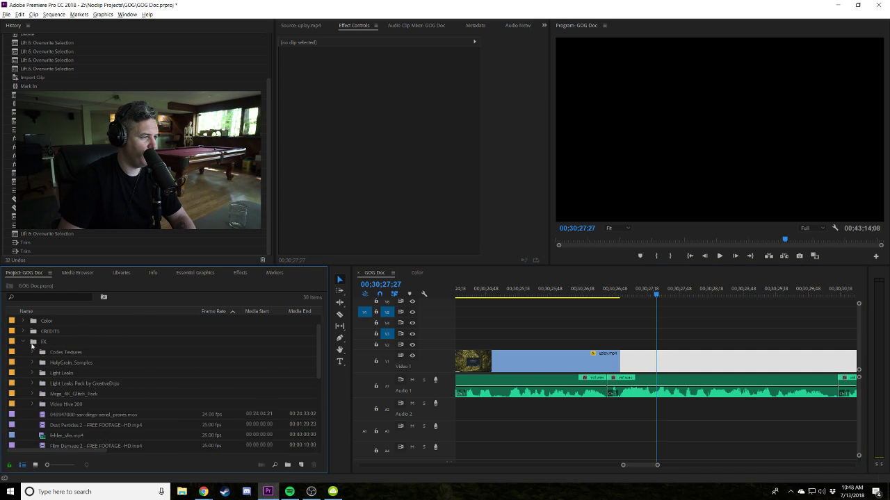
left_click(32, 394)
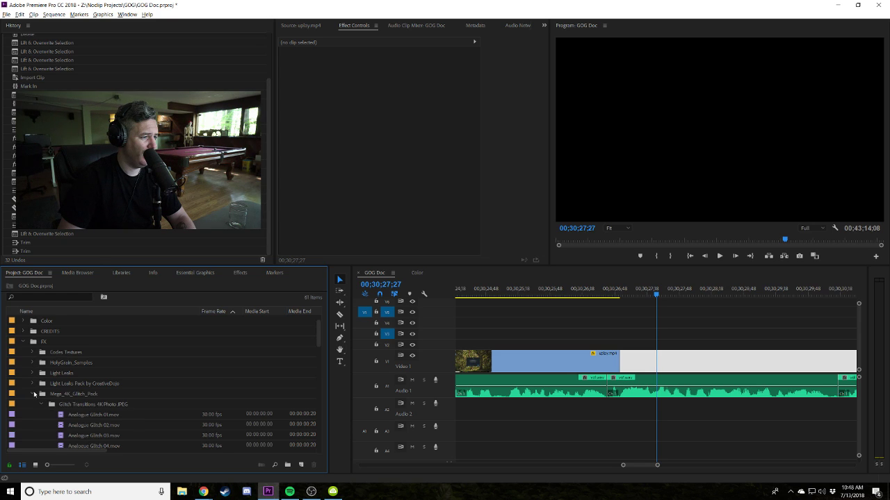
scroll(52, 397, "down", 2)
left_click(66, 398)
scroll(64, 415, "down", 2)
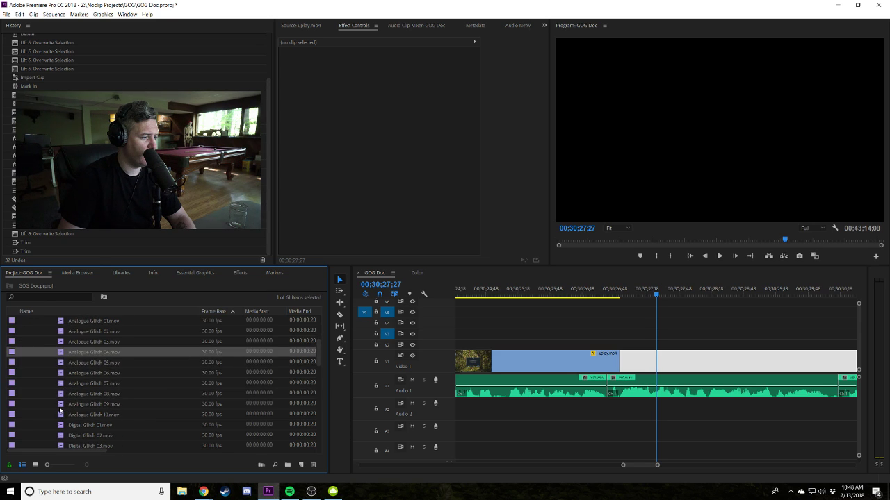
Preview Analogue Glitch 09, 08, 05 and 02 in the Source monitor.
double_click(61, 403)
left_click_drag(312, 239, 388, 243)
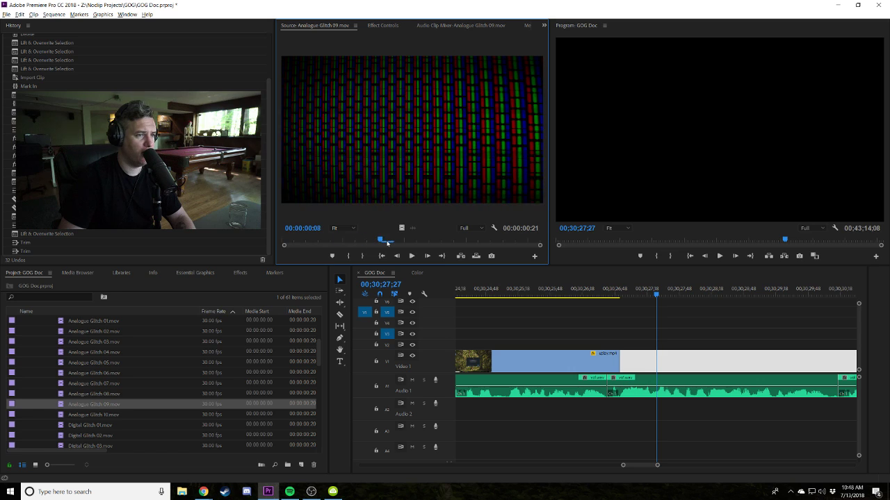
double_click(61, 394)
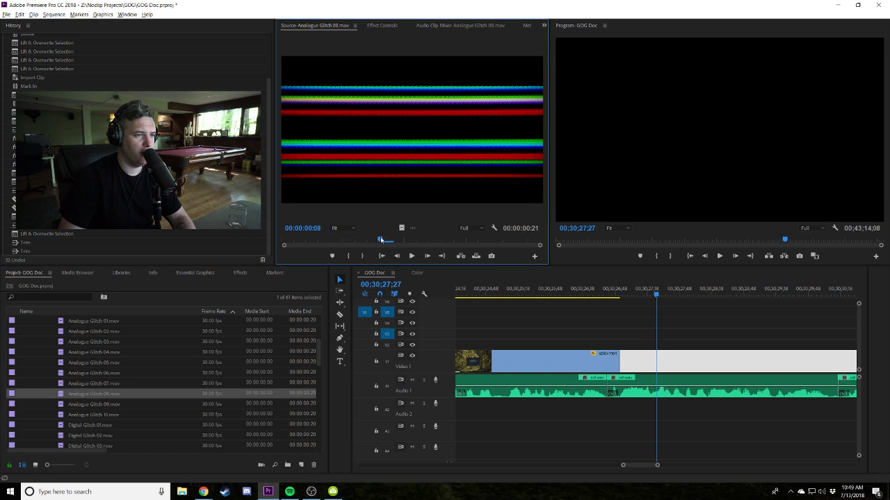
double_click(49, 363)
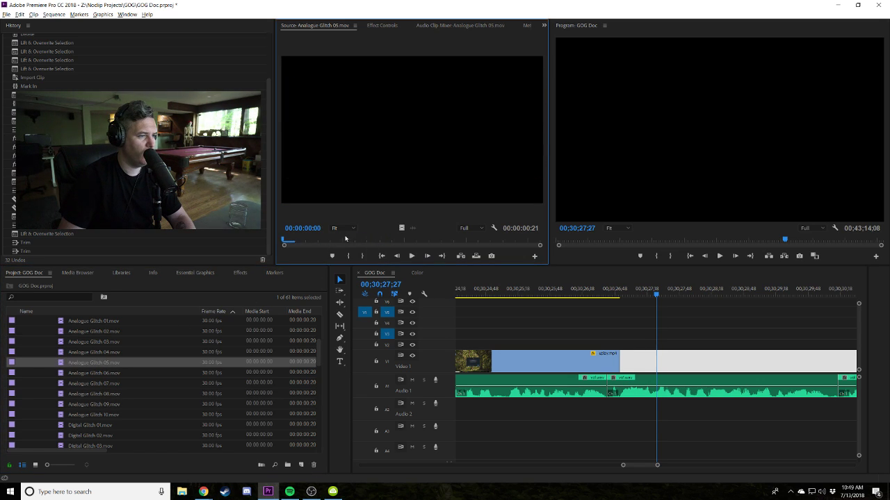
scroll(24, 380, "up", 2)
double_click(49, 373)
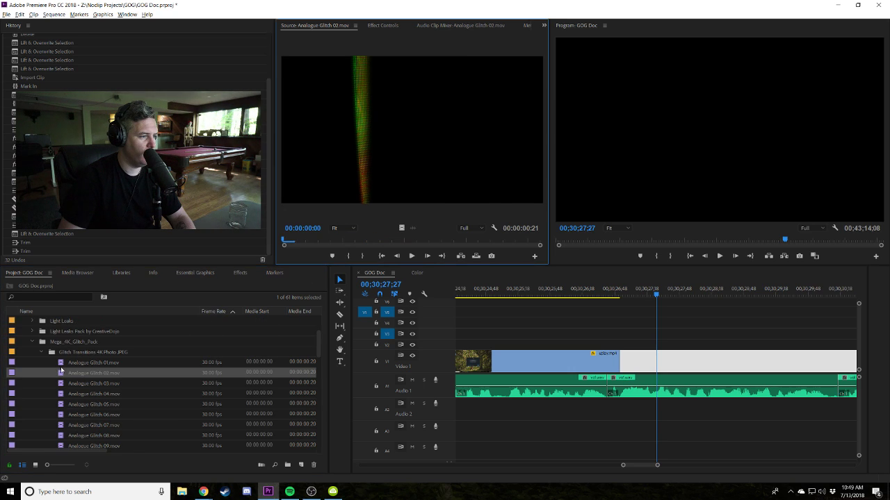
left_click_drag(335, 241, 369, 241)
Preview Analogue Glitch 03 and 01, then place 01 above uplay.mp4's end.
double_click(64, 384)
double_click(70, 363)
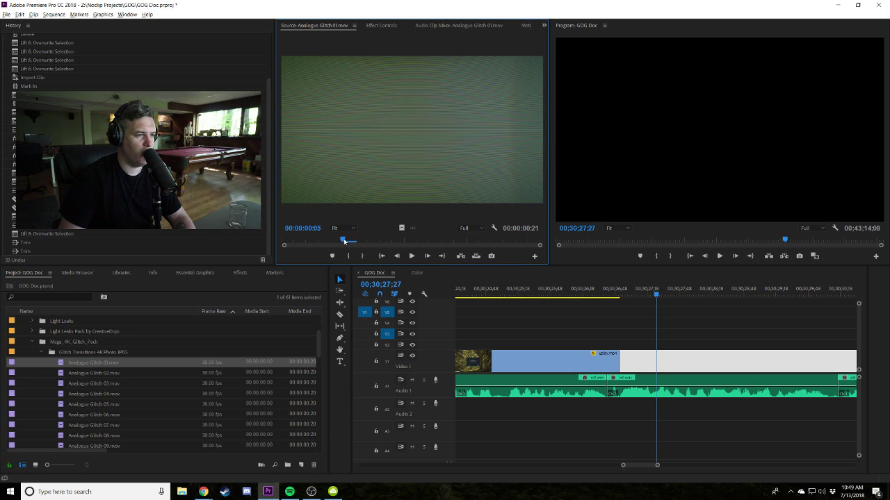
left_click_drag(69, 363, 610, 343)
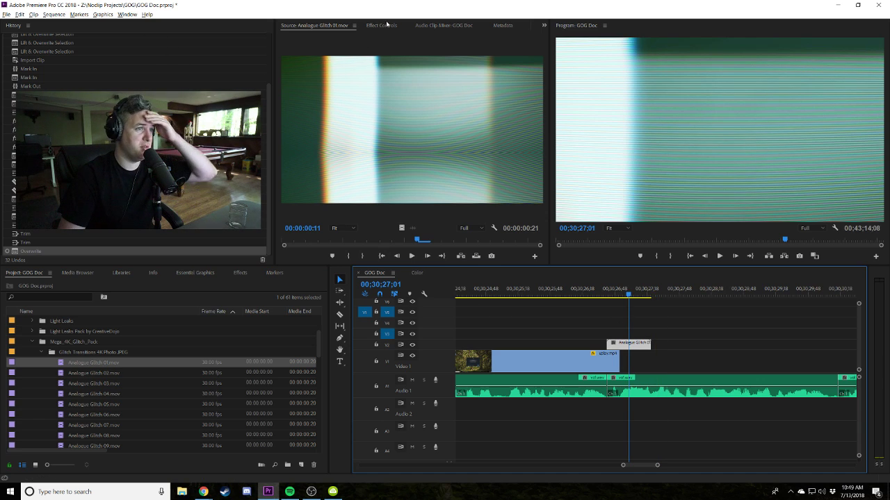
Set Analogue Glitch 01 to Screen blend mode, stop its opacity animation, and reduce its opacity.
left_click(381, 25)
left_click(417, 161)
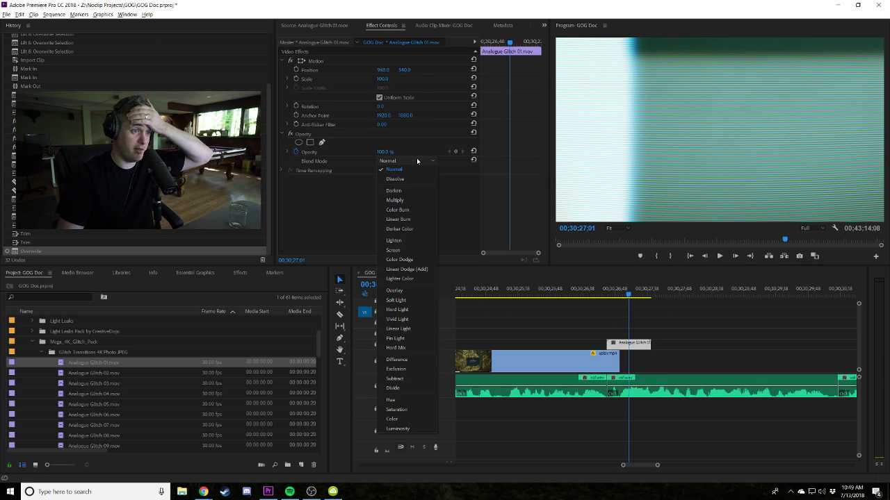
left_click(394, 251)
left_click(296, 151)
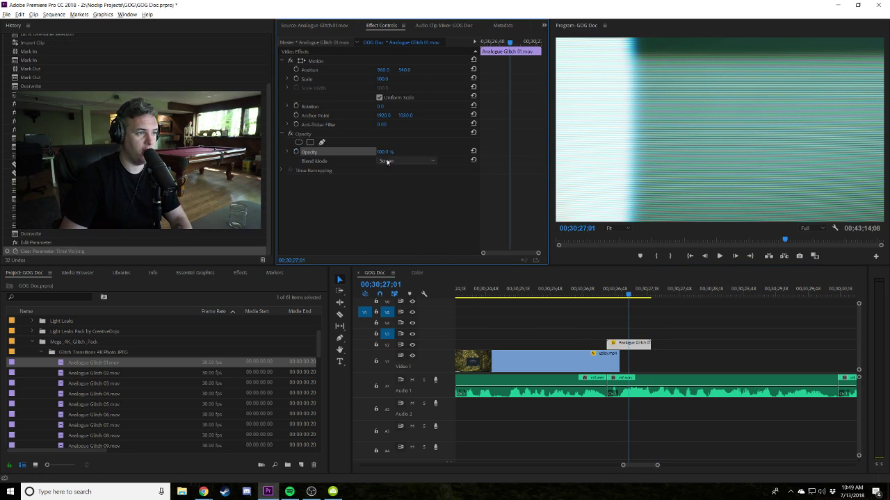
type("49")
key("Return")
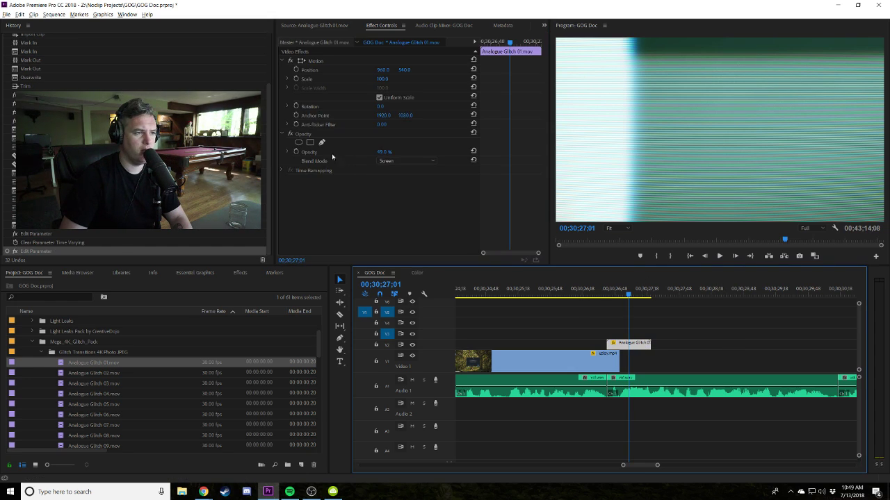
left_click(353, 152)
key("Return")
Trim uplay.mp4's end back so it finishes beneath the glitch clip.
mouse_move(629, 296)
left_mouse_down()
mouse_move(640, 295)
mouse_move(631, 296)
left_mouse_up()
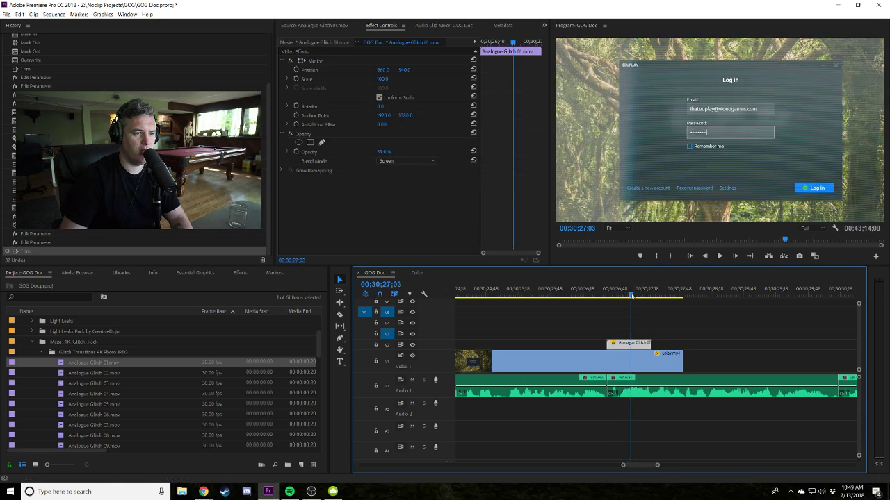
scroll(387, 162, "down", 1)
scroll(387, 161, "up", 2)
scroll(387, 161, "down", 1)
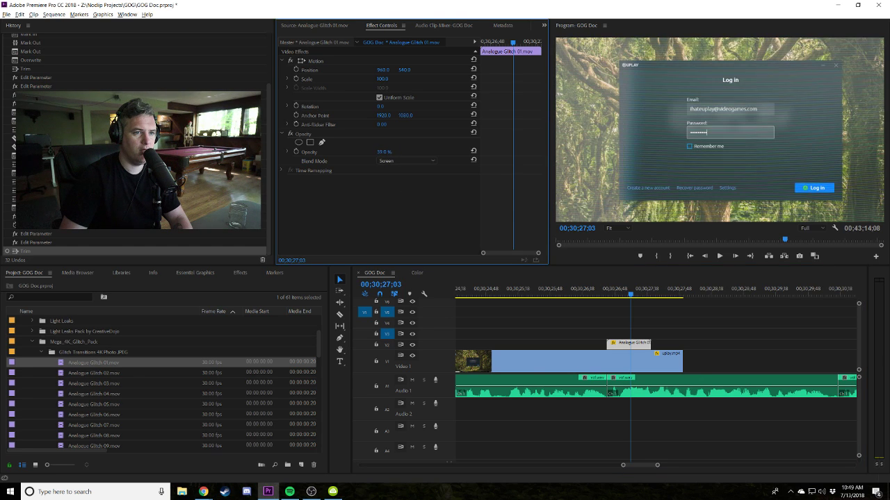
left_click_drag(682, 361, 612, 362)
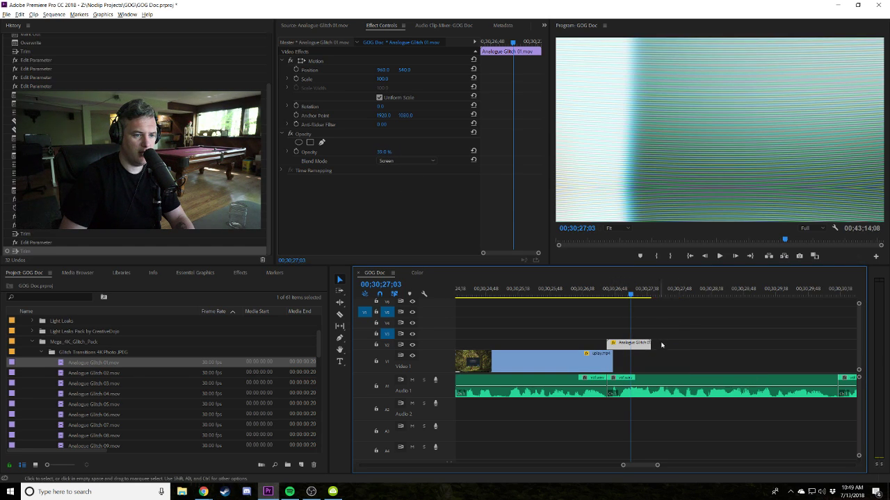
key("minus")
Preview the new glitch transition, then delete the long light-grey clip on the upper video track.
key("space")
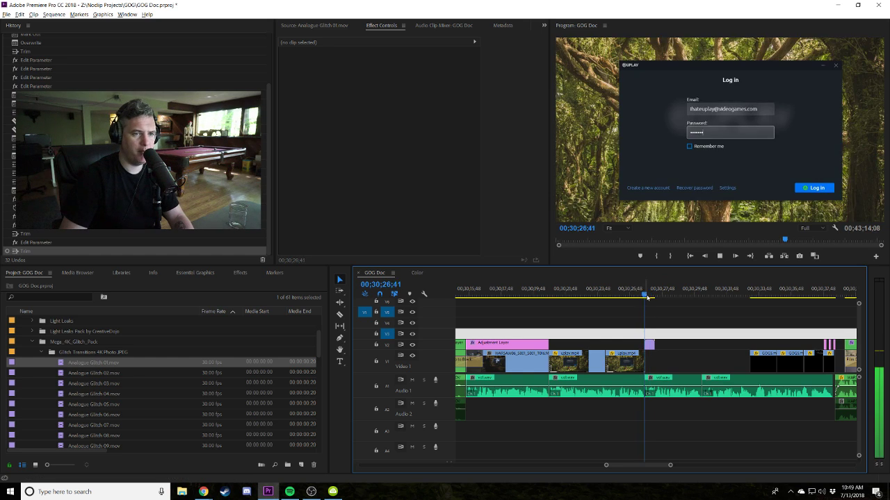
key("space")
key("minus")
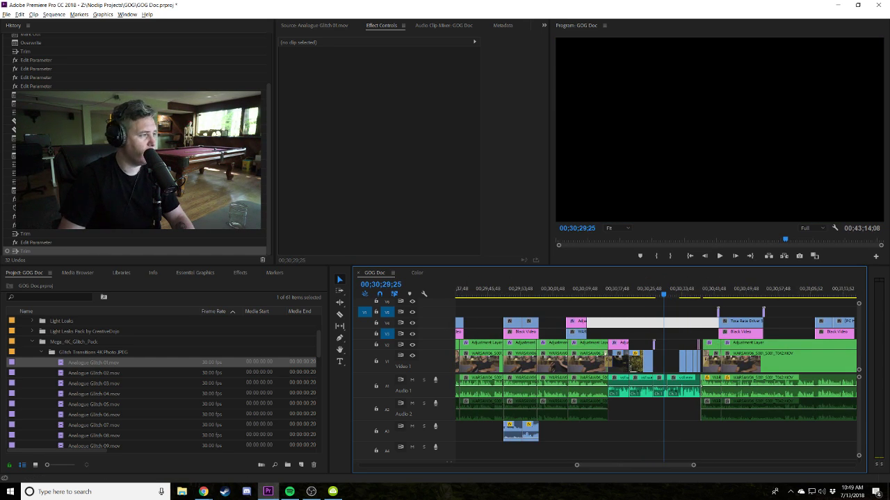
left_click(203, 491)
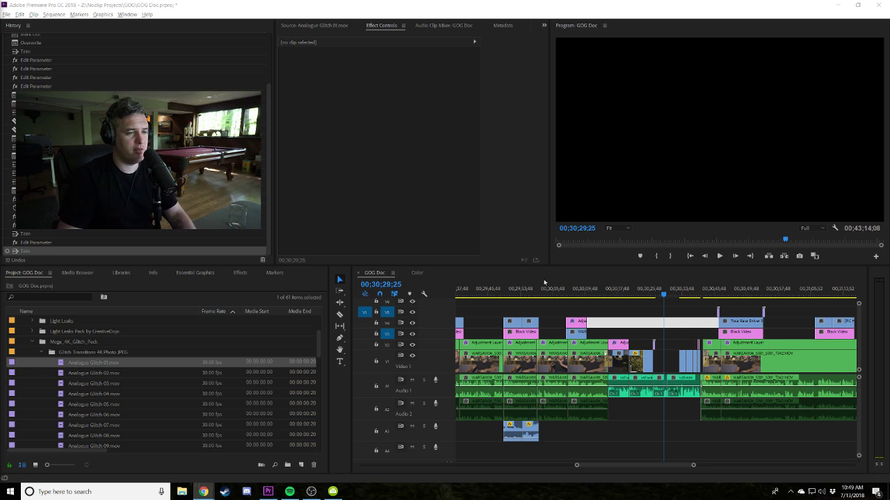
left_click(676, 318)
scroll(698, 320, "up", 2, "alt")
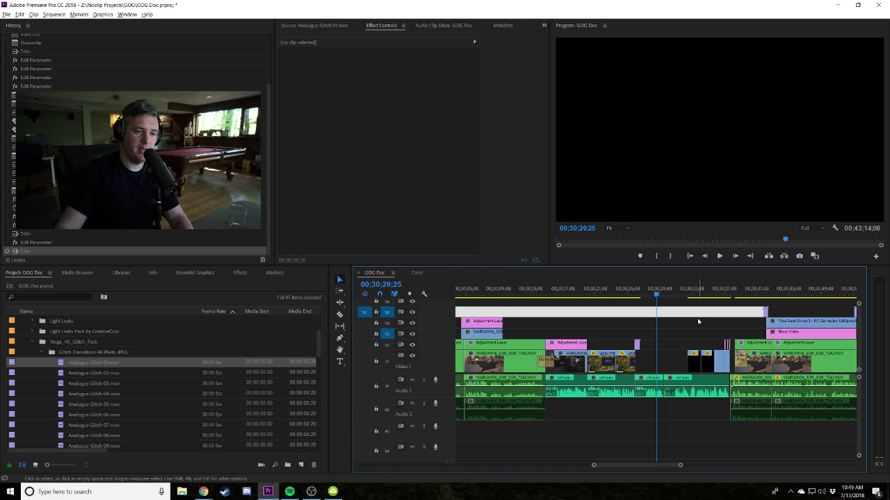
key("Delete")
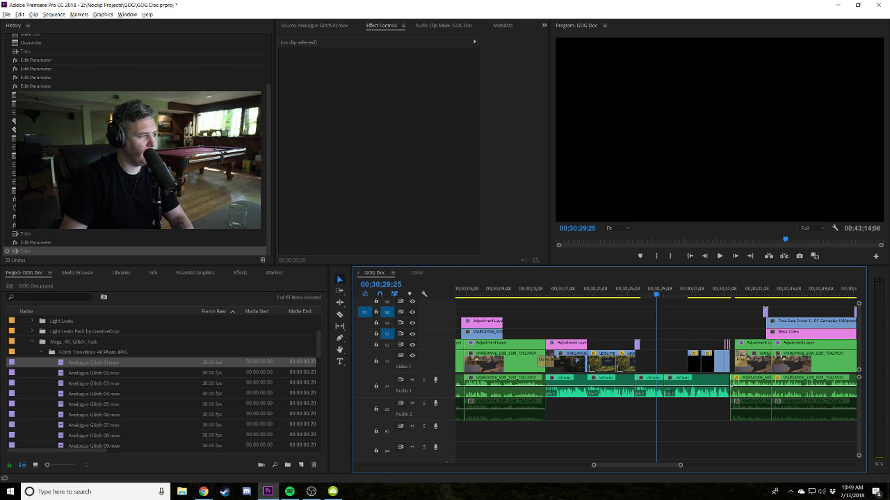
scroll(677, 302, "down", 3)
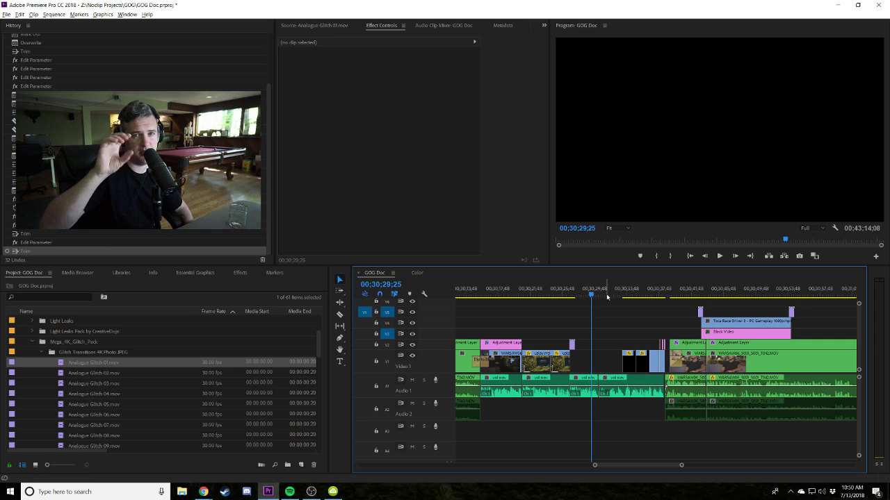
Play back from 00;30;29;52 past the DOS screen footage to the Alien Breed passcode screen.
left_click(598, 295)
left_click(594, 296)
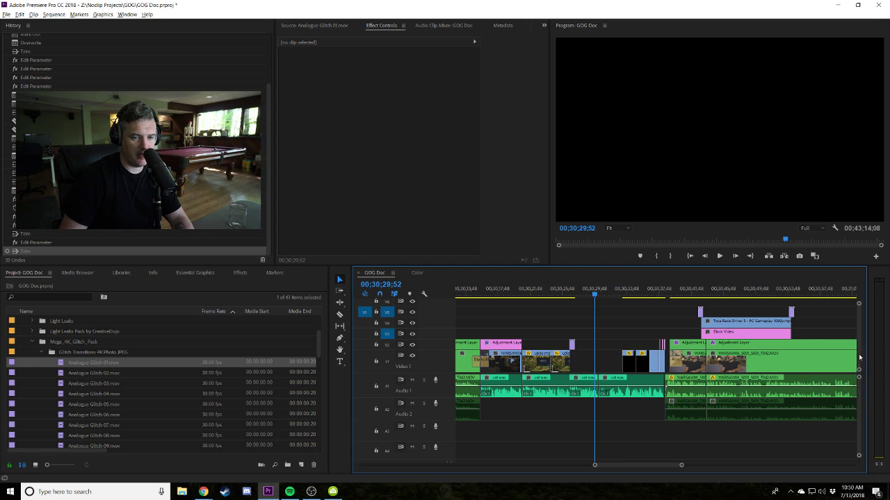
key("equal")
key("space")
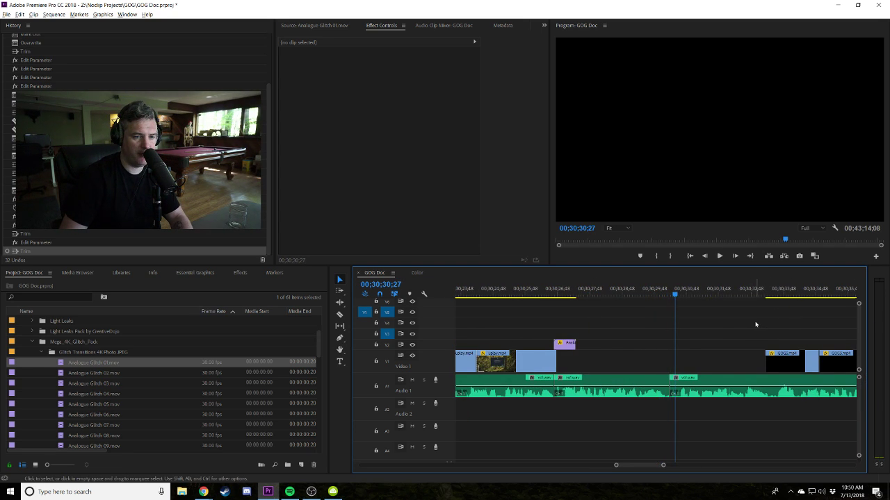
key("minus")
left_click(730, 295)
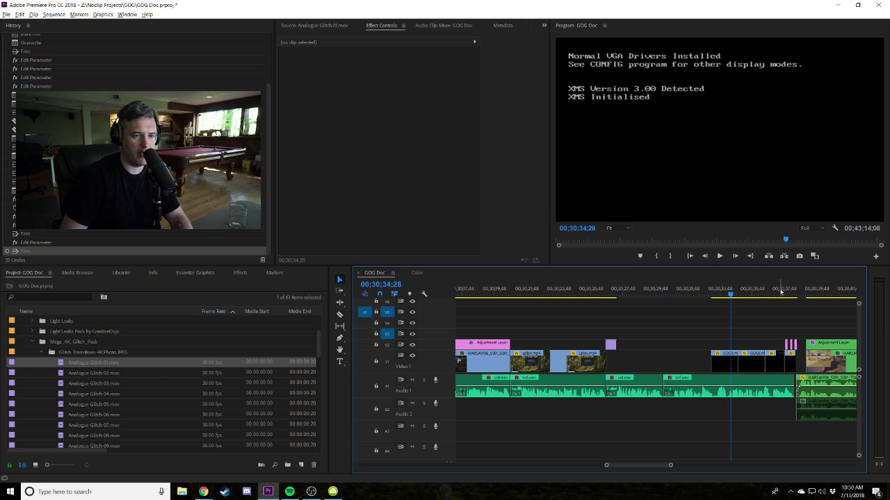
left_click(779, 292)
key("j")
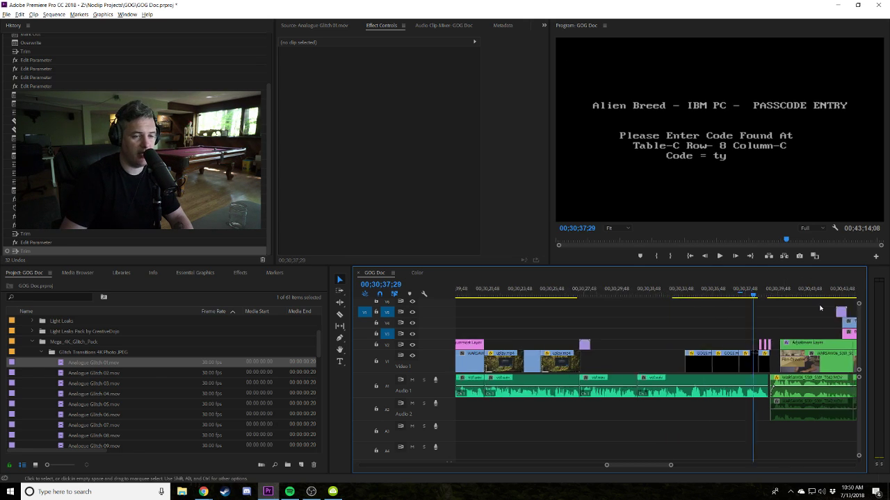
key("space")
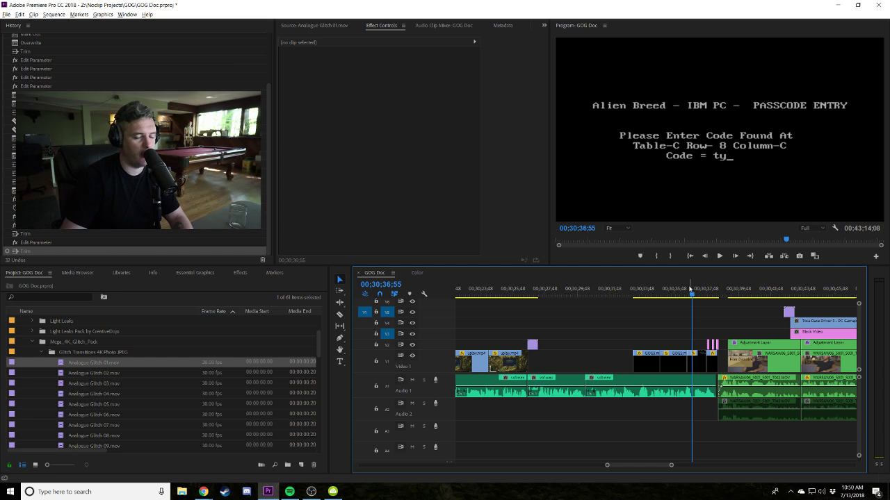
Play from the interview at 00;30;42;28 into the gameplay and select the glitch clip above it.
key("space")
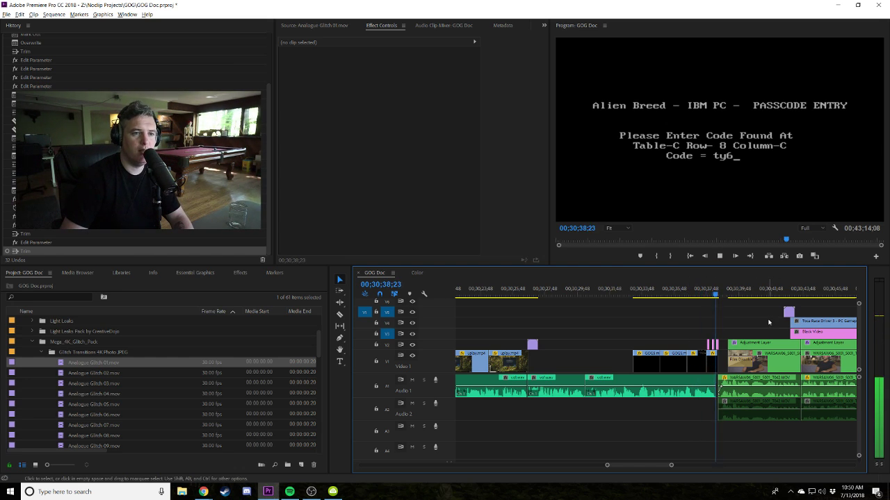
key("space")
scroll(720, 321, "down", 2)
left_click(692, 290)
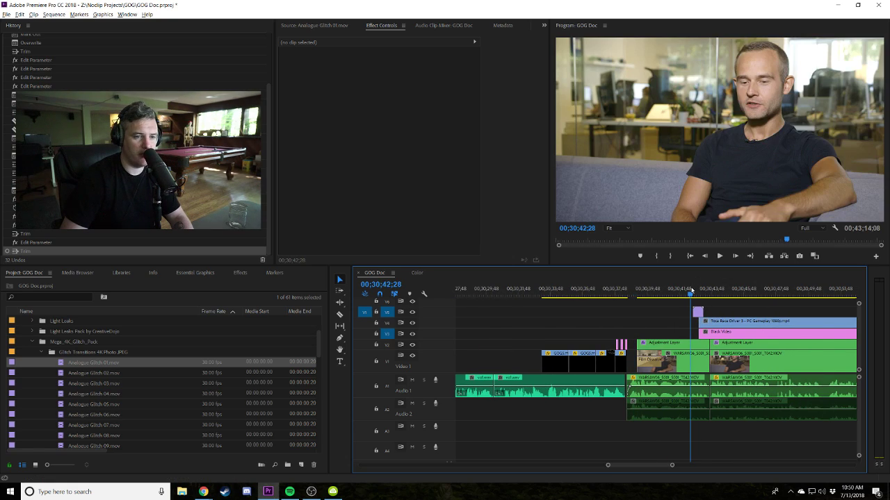
key("minus")
key("minus")
key("space")
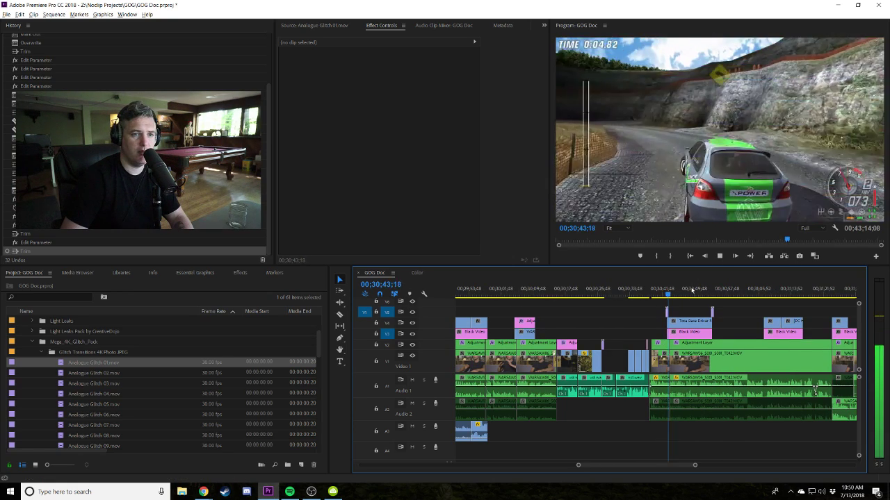
key("equal")
key("equal")
key("space")
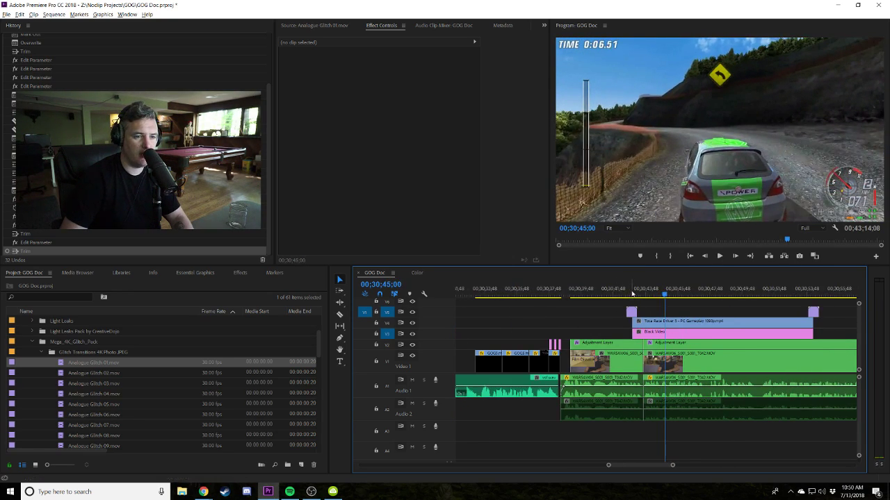
left_click(656, 290)
Set the Analogue Glitch 08 overlay's opacity to 22% and preview its transition into the Toca Race Driver 3 gameplay.
left_click(654, 315)
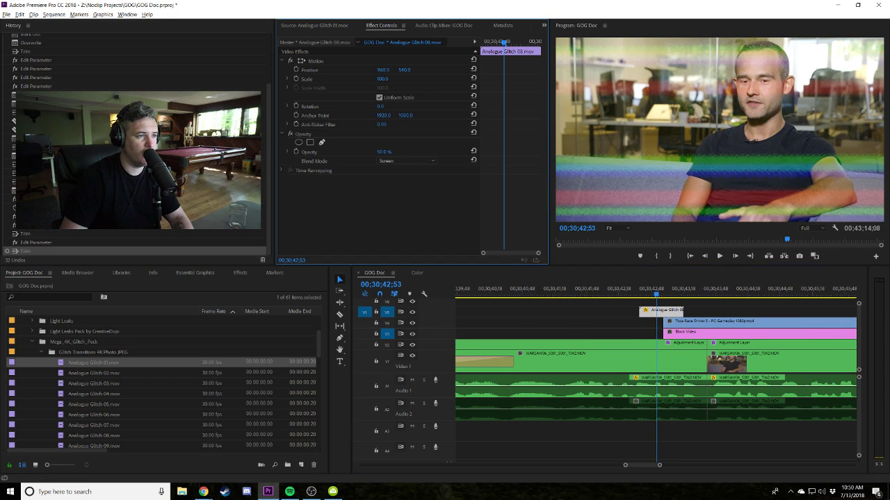
key("space")
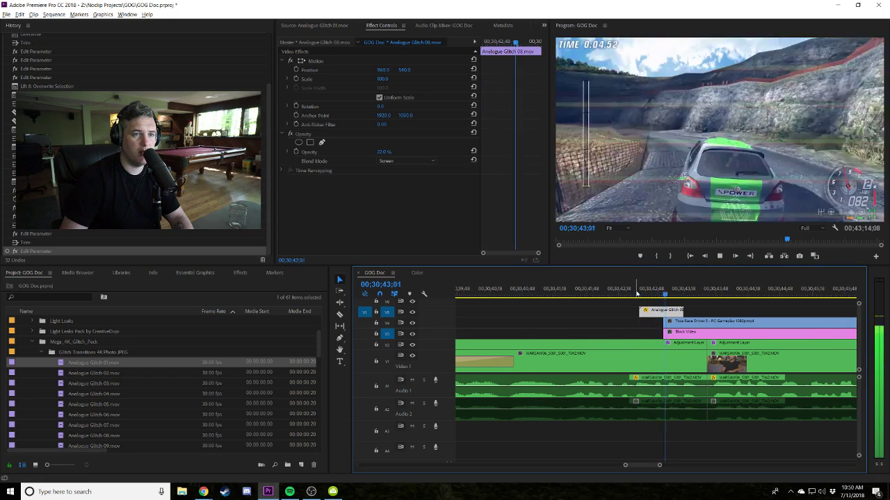
key("space")
key("minus")
key("minus")
key("minus")
key("minus")
key("minus")
left_click(708, 309)
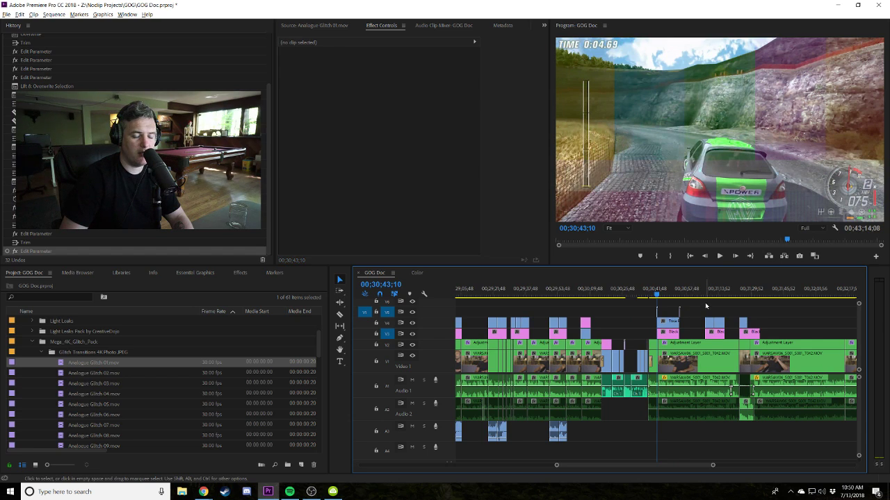
left_click(638, 294)
key("space")
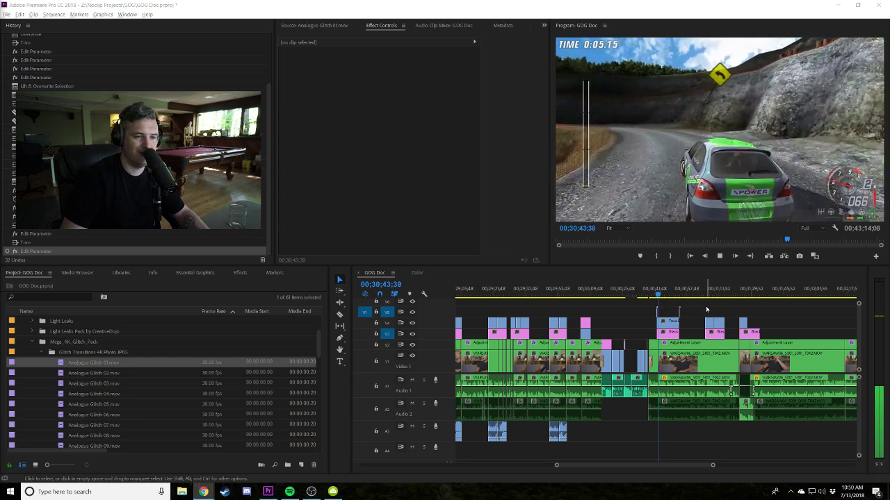
left_click(706, 309)
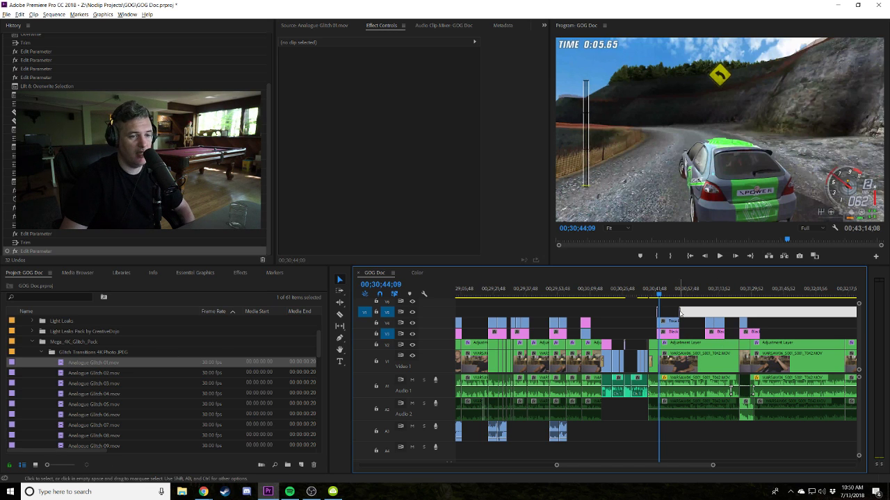
left_click(699, 303)
left_click_drag(660, 294, 651, 294)
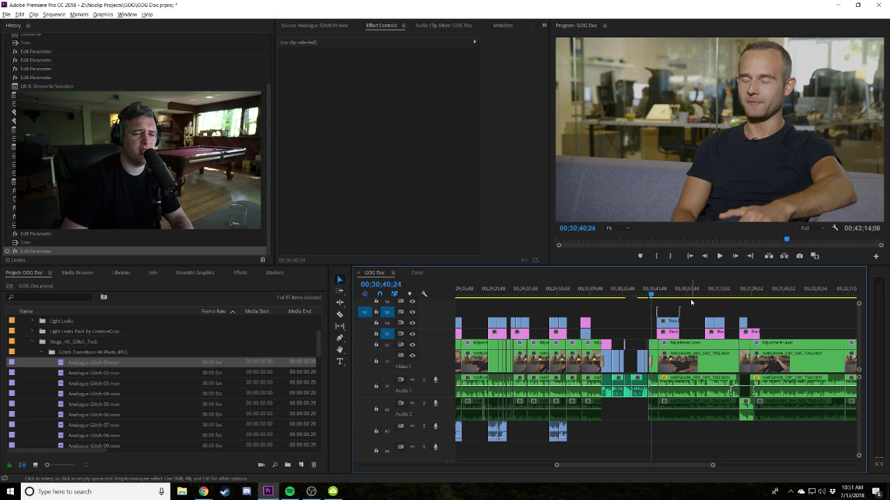
scroll(677, 298, "down", 5)
scroll(668, 296, "up", 3)
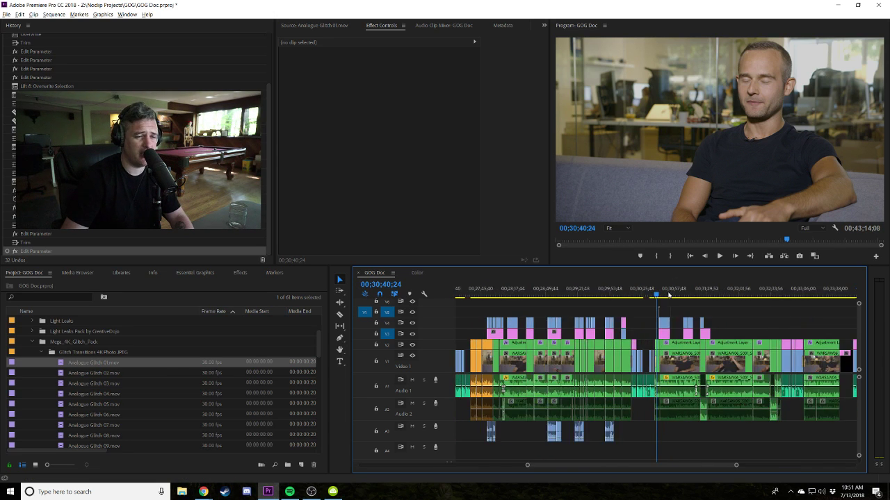
scroll(669, 296, "up", 3)
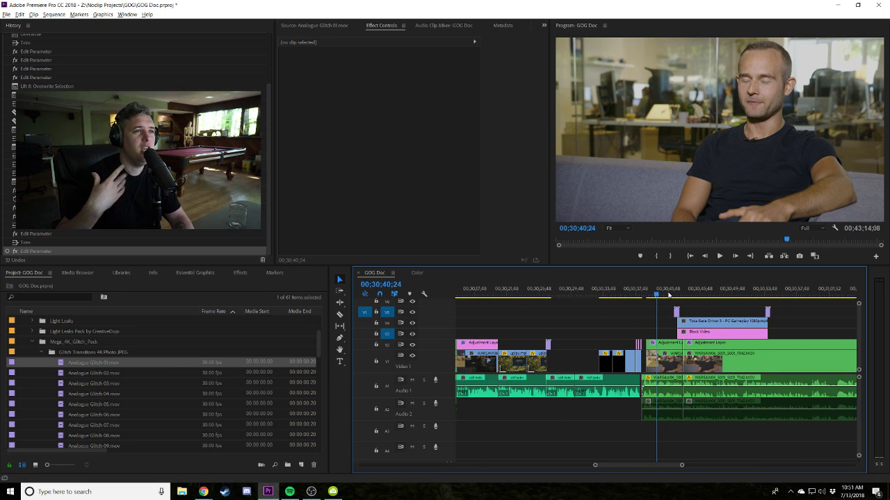
key("j")
key("k")
scroll(676, 302, "up", 2)
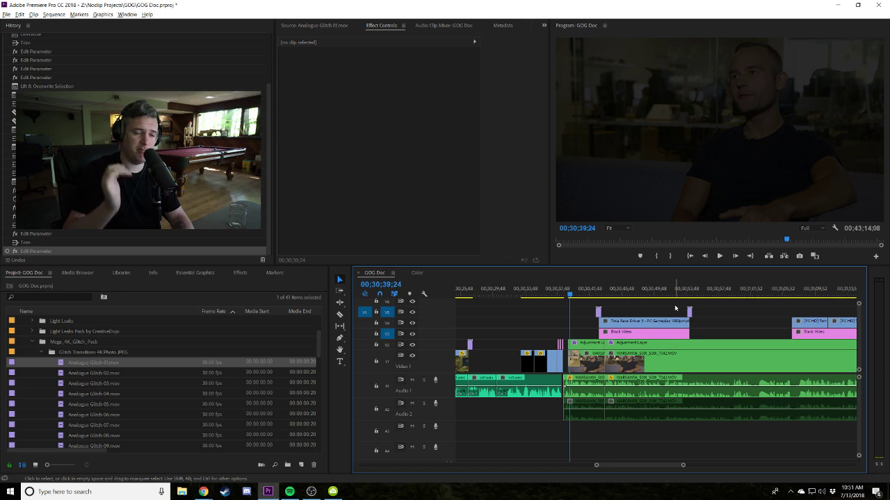
left_click(563, 298)
key("equal")
key("equal")
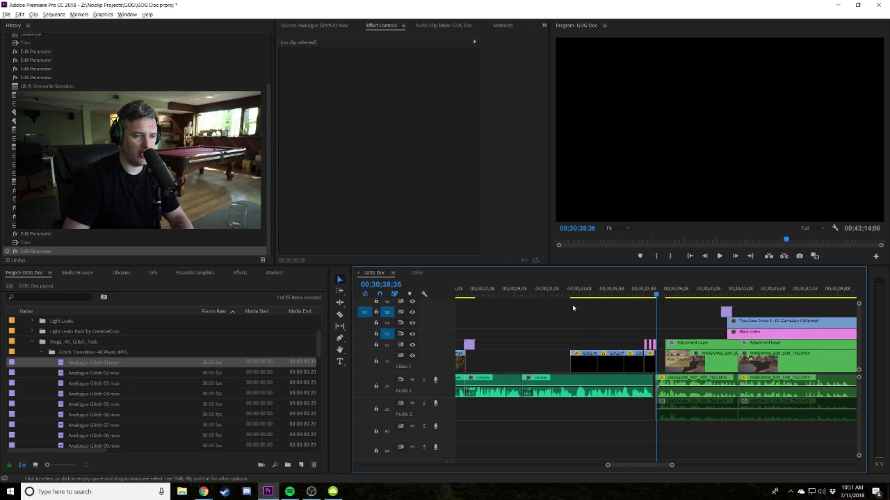
left_click(658, 295)
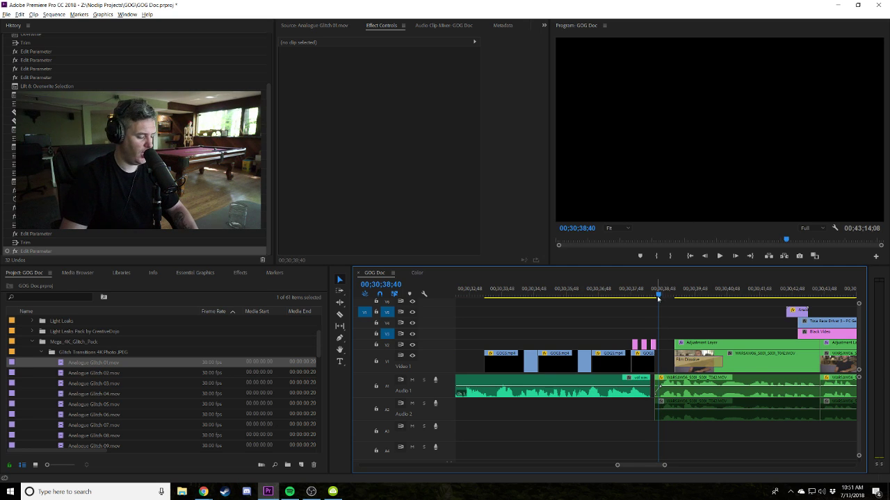
key("space")
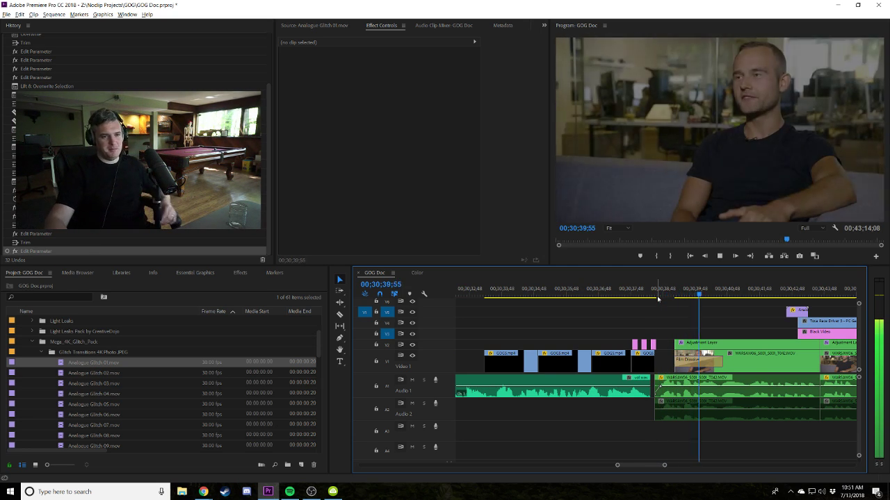
key("minus")
key("minus")
key("minus")
key("minus")
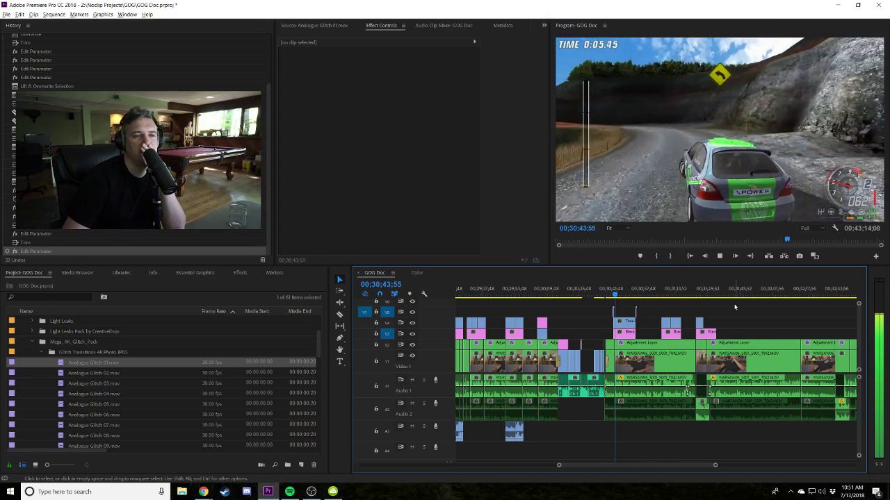
key("space")
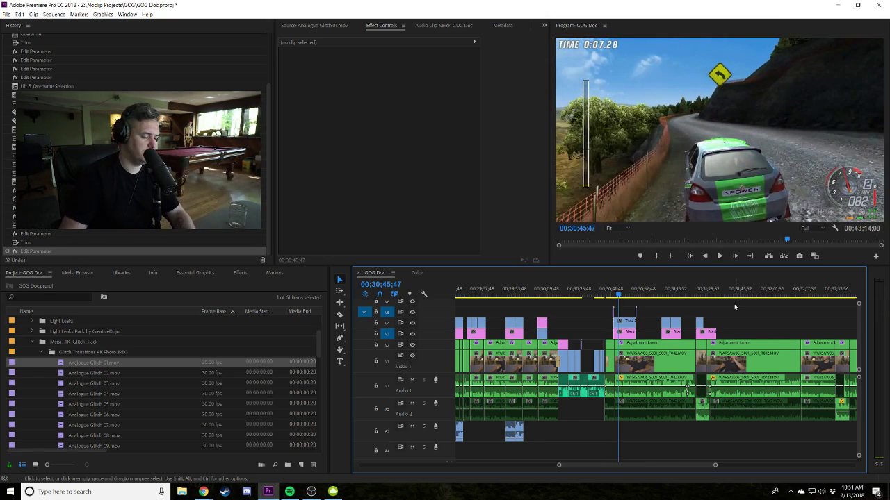
key("equal")
key("equal")
key("equal")
key("equal")
key("equal")
Play the Toca Race Driver 3 gameplay section with the interview audio beneath it.
left_click_drag(500, 291, 534, 297)
left_click(522, 387)
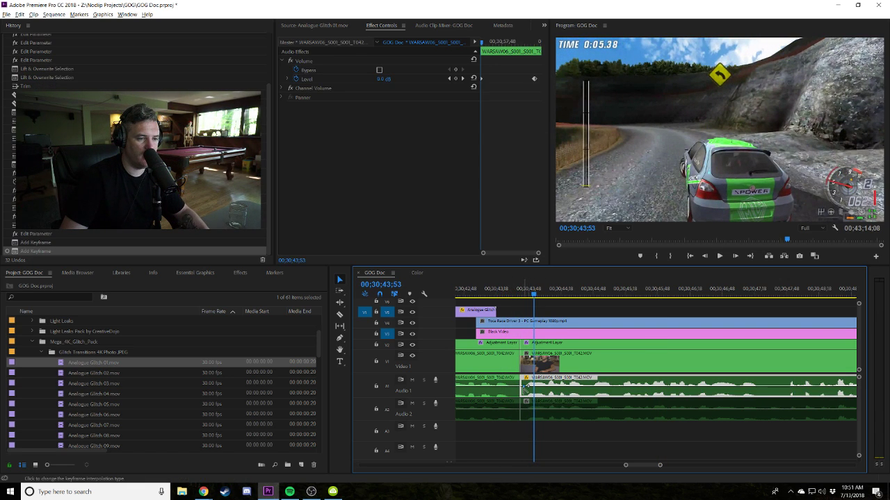
key("space")
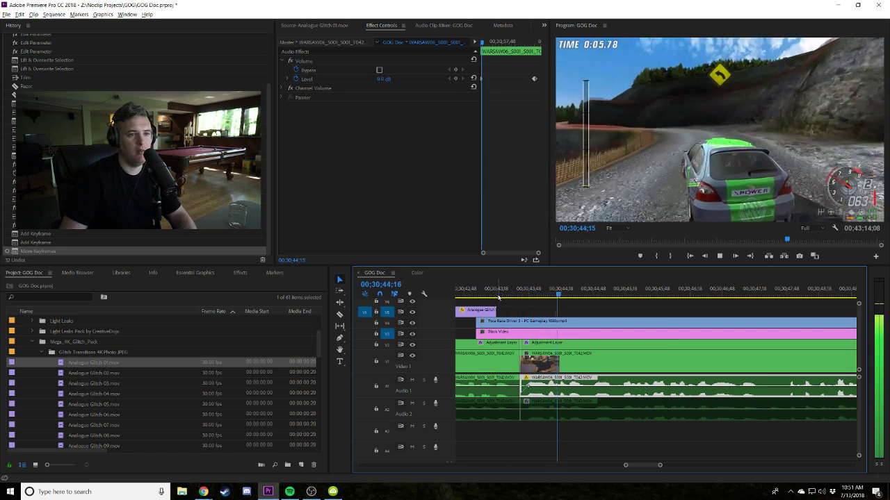
left_click(581, 322)
key("minus")
key("minus")
key("minus")
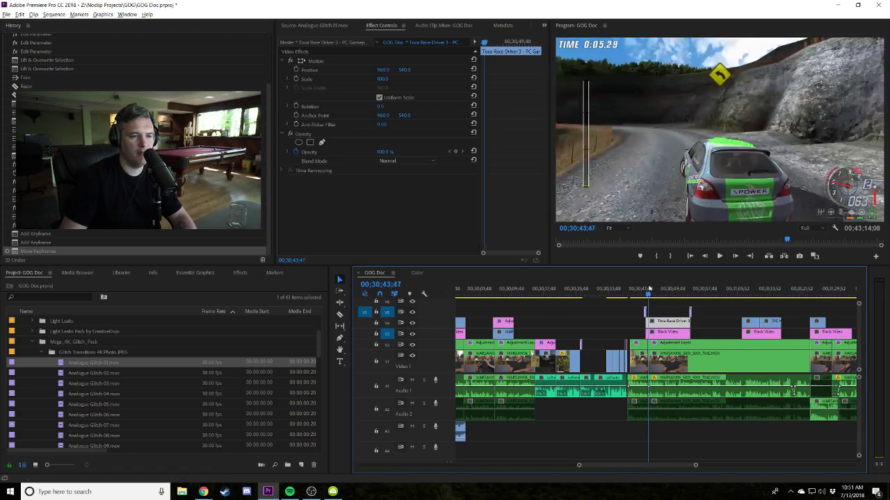
left_click(641, 292)
left_click(717, 309)
Replay the gameplay through to the interview, then select the interview audio clip on A2.
scroll(718, 309, "down", 2)
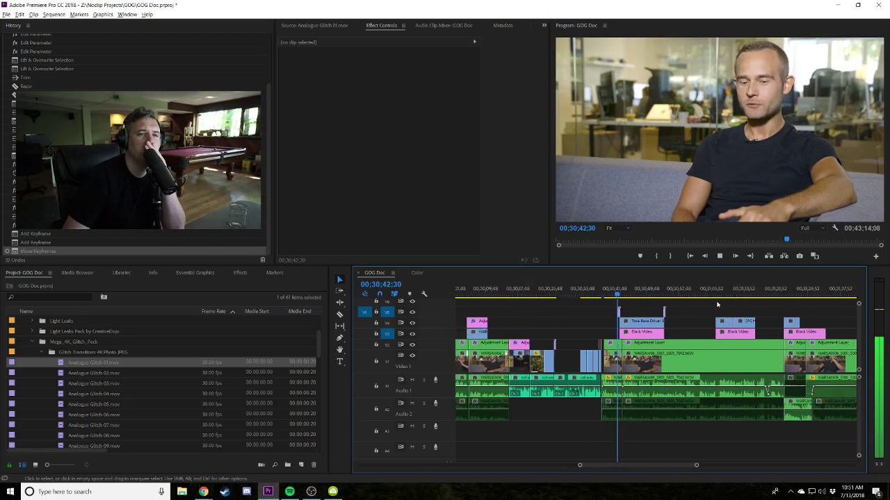
key("space")
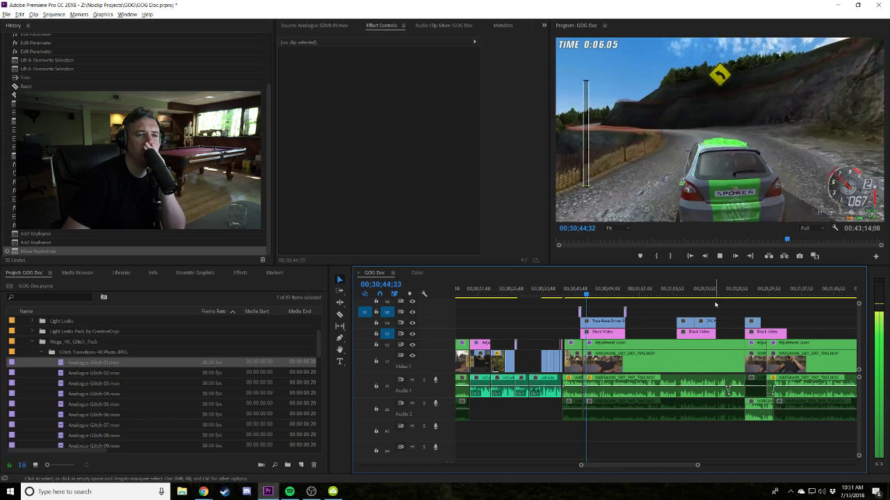
key("space")
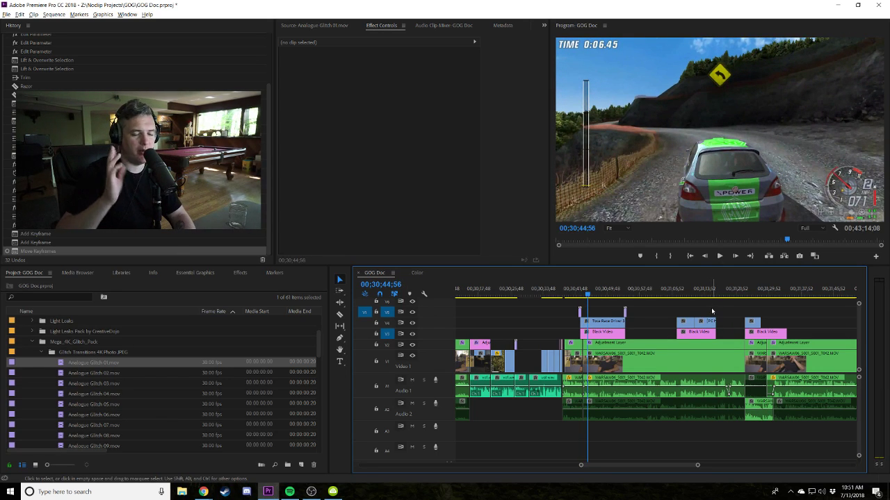
key("space")
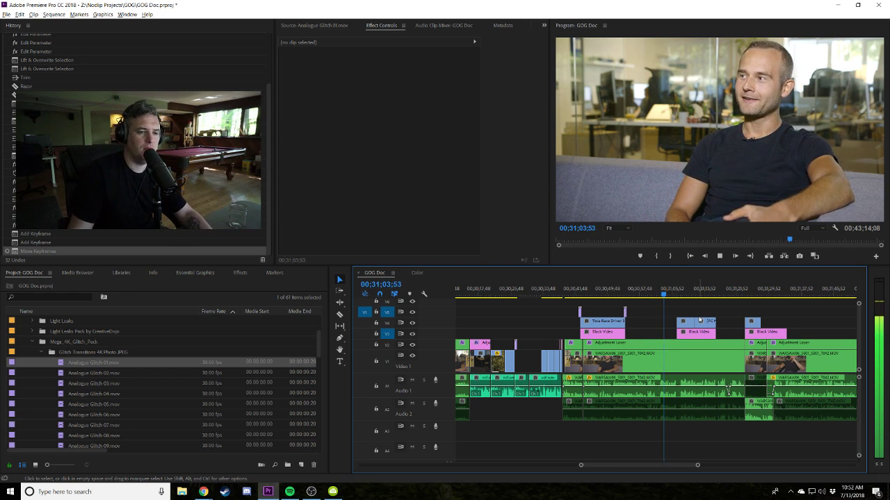
key("space")
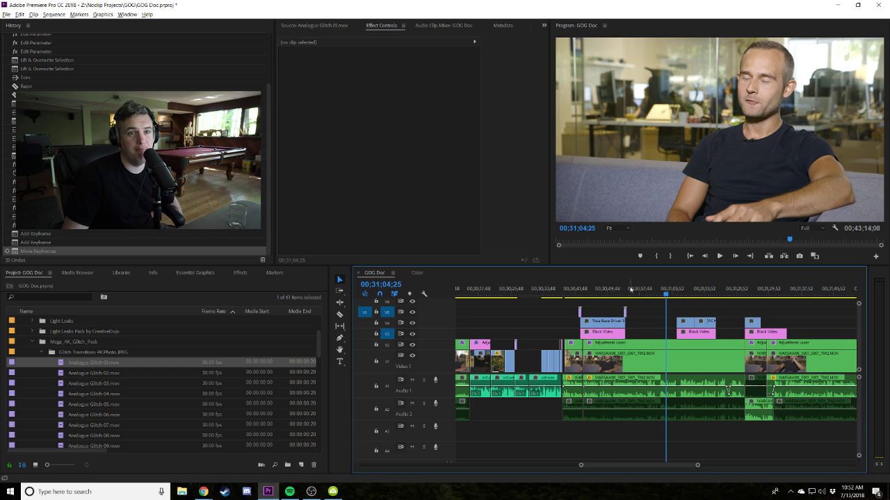
left_click(651, 291)
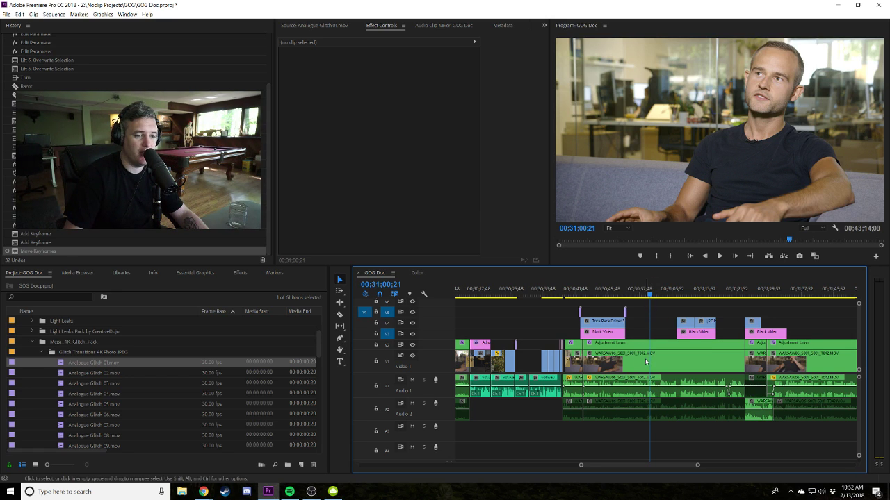
key("=")
left_click(602, 410)
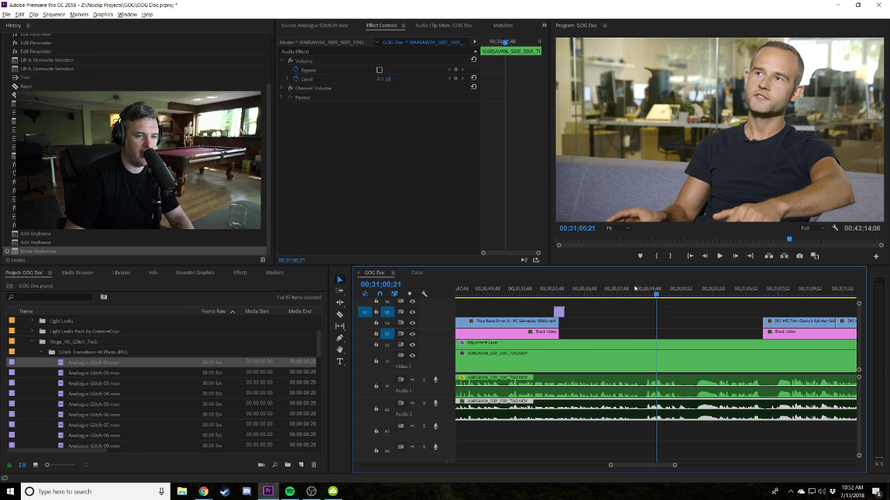
left_click(601, 295)
key("space")
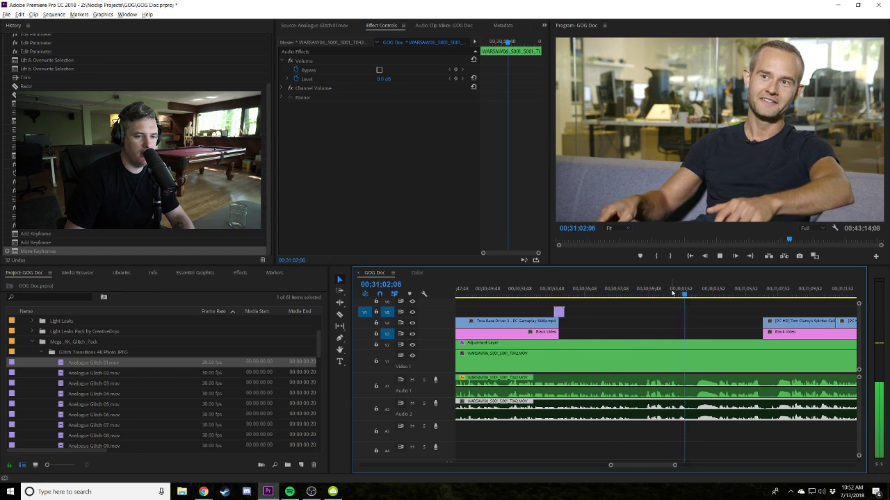
key("space")
key("c")
left_click(679, 416)
left_click(678, 410)
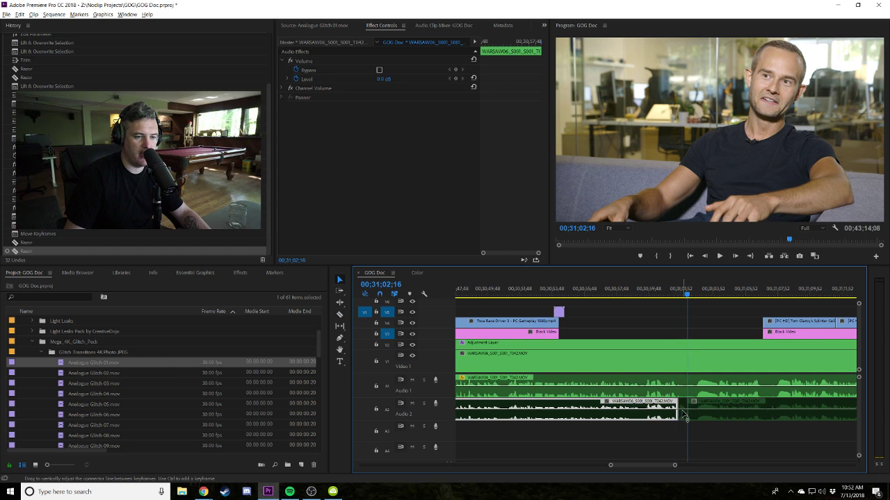
right_click(681, 411)
left_click(700, 239)
key("shift+k")
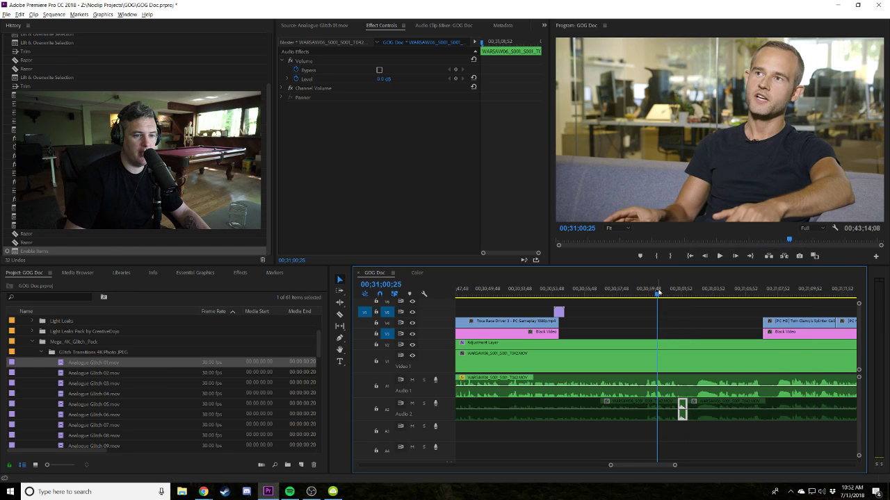
key("space")
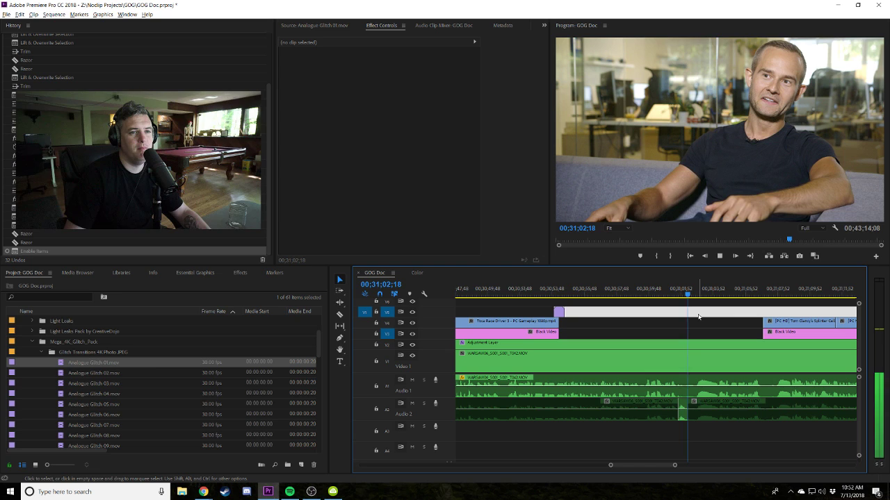
key("ctrl+z")
key("ctrl+z")
key("ctrl+z")
key("space")
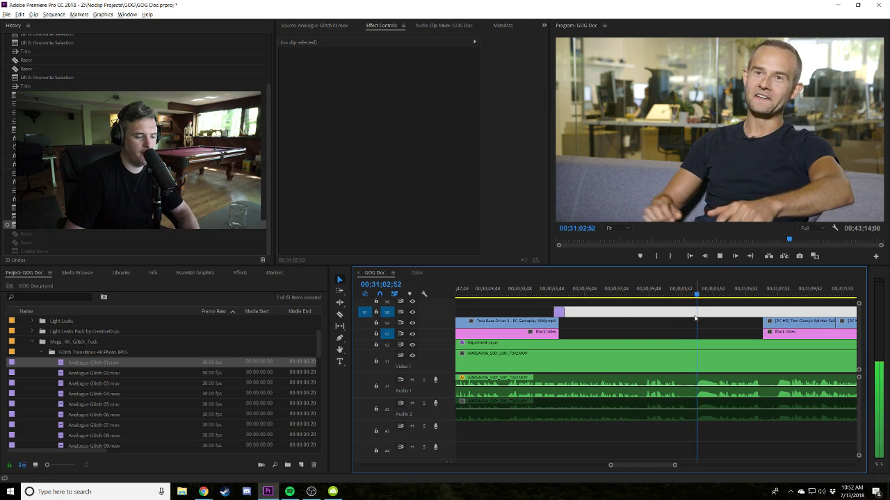
key("minus")
key("minus")
key("minus")
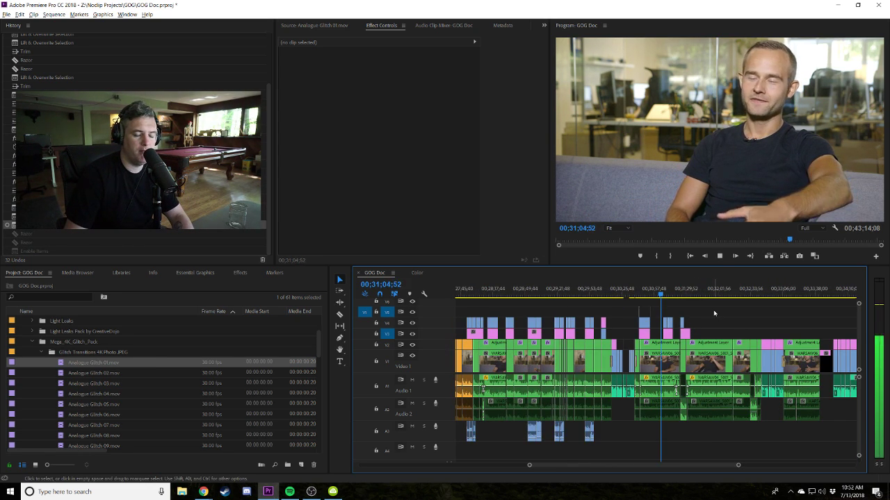
key("space")
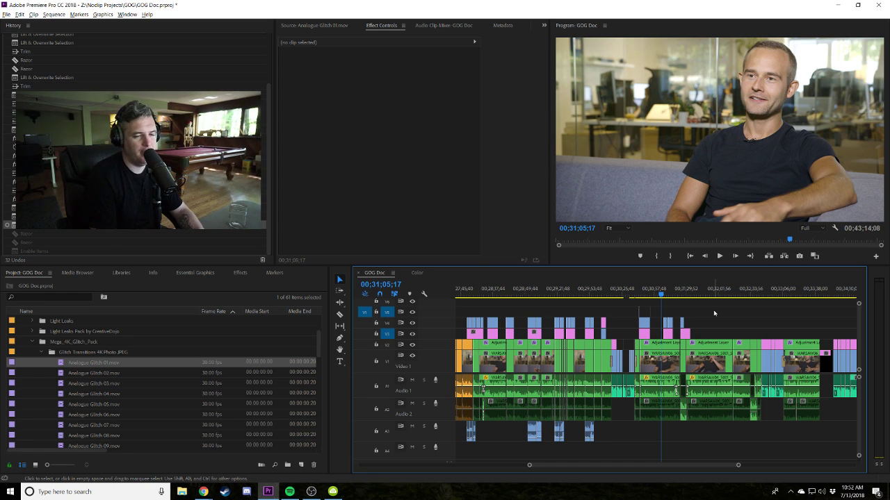
key("space")
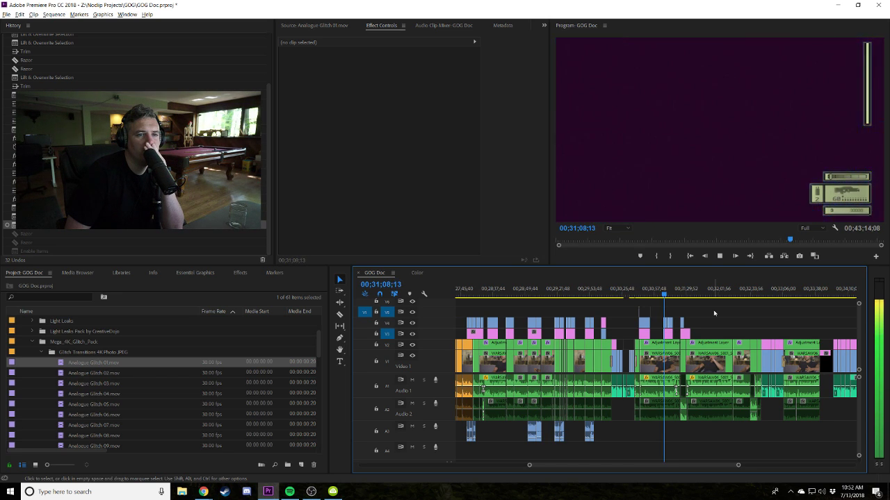
key("space")
key("equal")
key("equal")
key("equal")
key("equal")
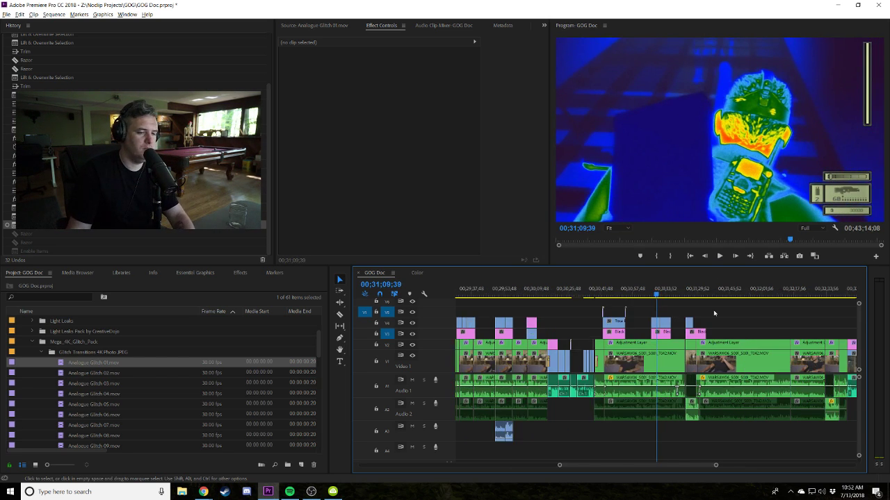
Razor all tracks at 00;31;08;49, delete the overlay parts to the left, and extend the Splinter Cell overlay leftward.
left_click_drag(624, 298, 643, 298)
key("equal")
key("equal")
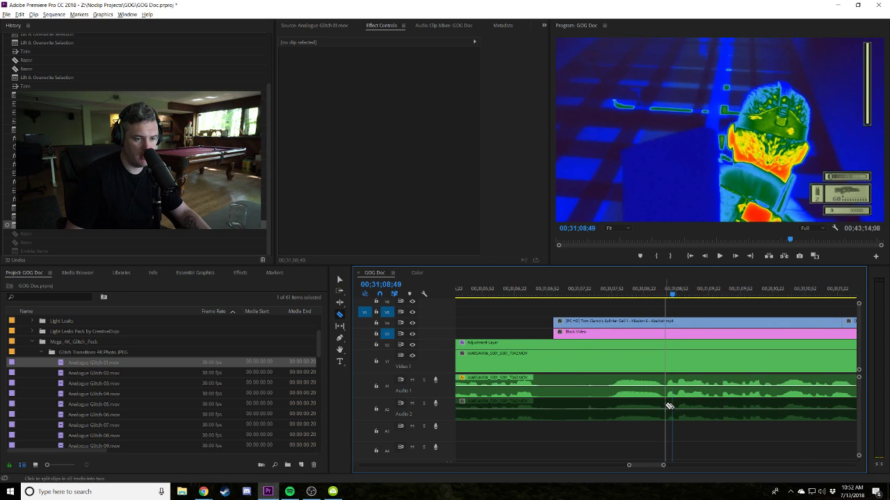
left_click(667, 407, "shift")
key("v")
left_click(626, 321)
key("Delete")
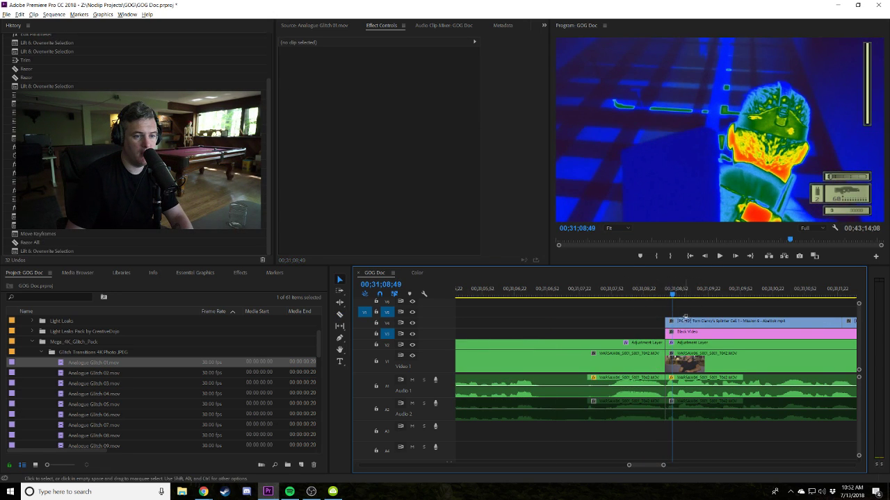
left_click_drag(666, 325, 579, 325)
Trim the left interview clips, slide the right-side clips left to close the gap, and shift the overlays 58 frames later.
left_click(659, 367)
left_click_drag(659, 367, 549, 367)
left_click(716, 348)
left_click_drag(717, 347, 601, 347)
scroll(590, 299, "up", 2)
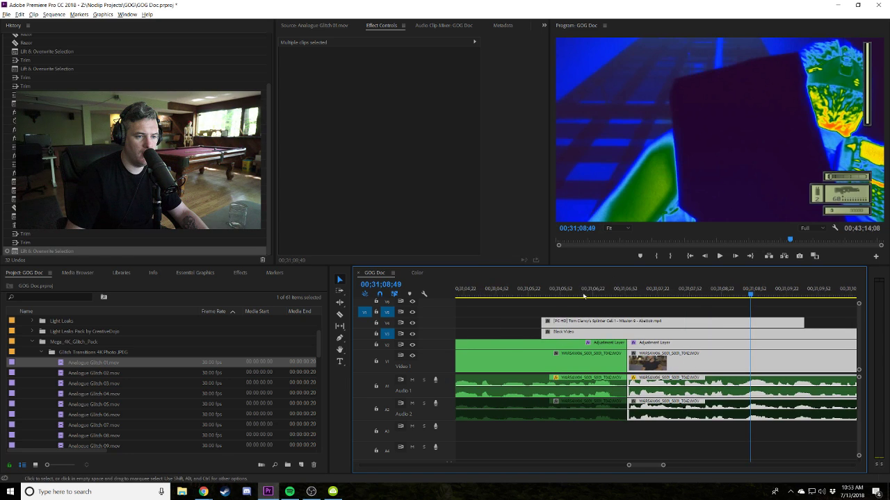
left_click(596, 296)
left_click_drag(598, 333, 669, 337)
key("space")
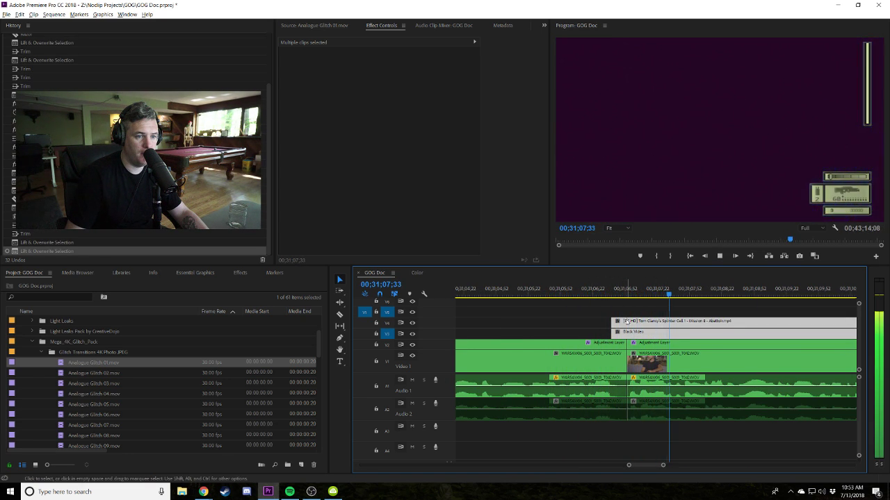
Trim the start of the right-side interview clips and adjustment layer, close the gap, and review the edit.
left_click(633, 358)
left_click(640, 344, "shift")
left_click_drag(627, 362, 639, 361)
key("space")
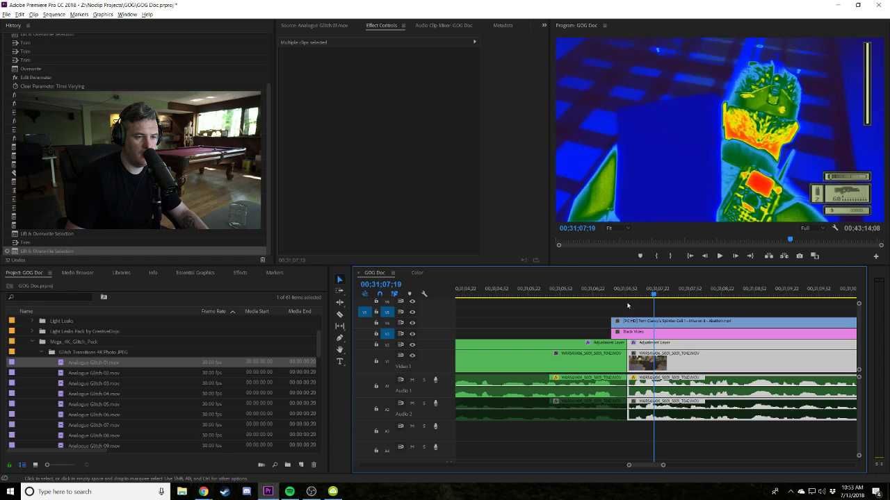
left_click(620, 288)
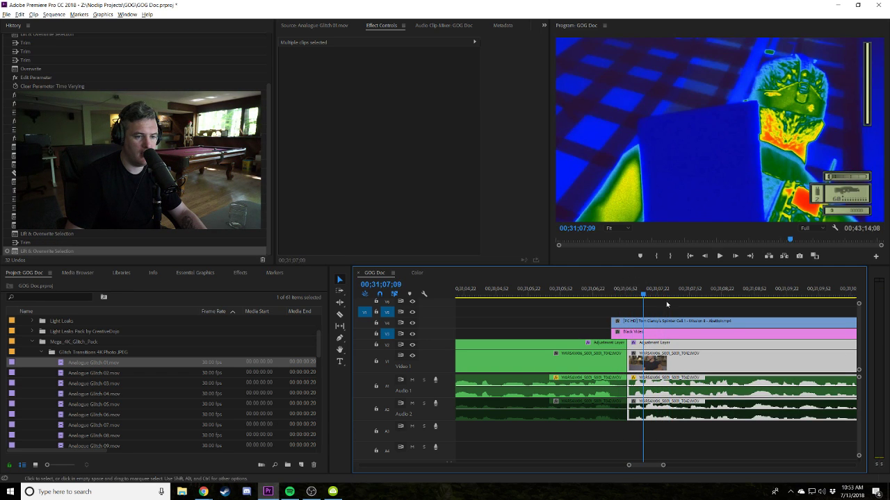
key("space")
left_click(674, 321)
key("minus")
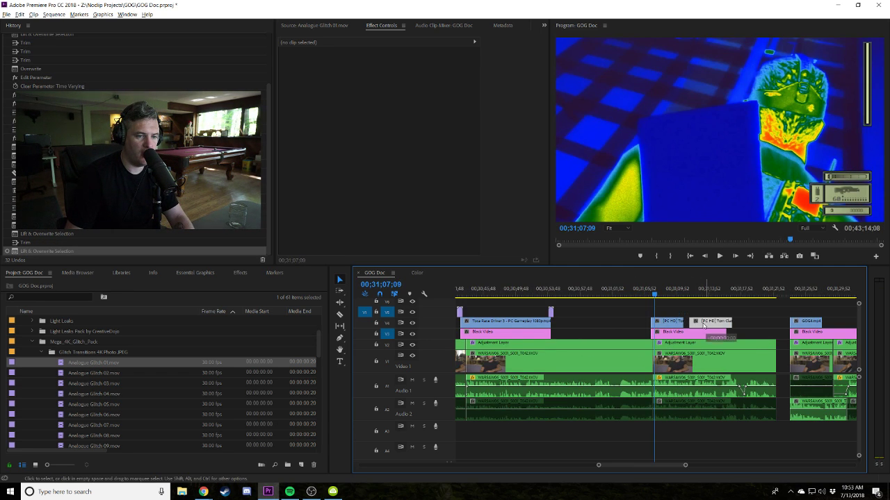
left_click(712, 322)
left_click(736, 318)
key("minus")
key("minus")
key("minus")
key("minus")
key("minus")
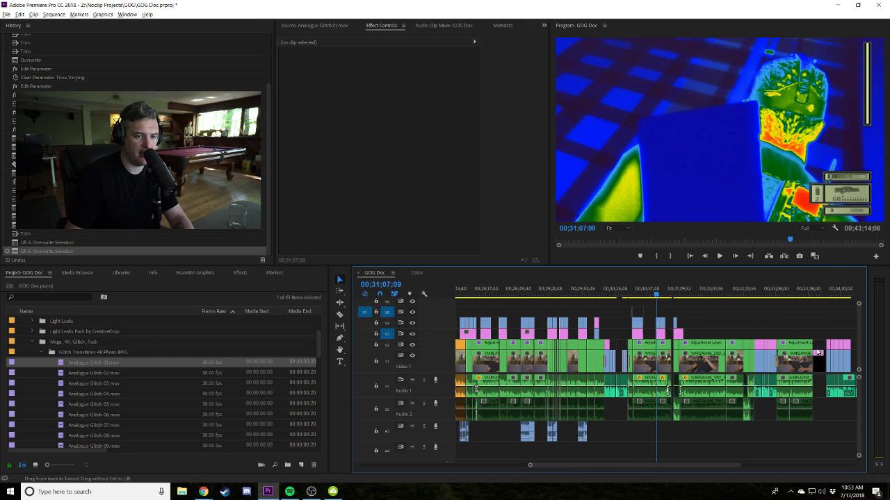
Marquee-select the clips after the later gap and drag them left to close it.
left_click_drag(811, 419, 687, 306)
key("equal")
key("equal")
key("equal")
key("equal")
key("equal")
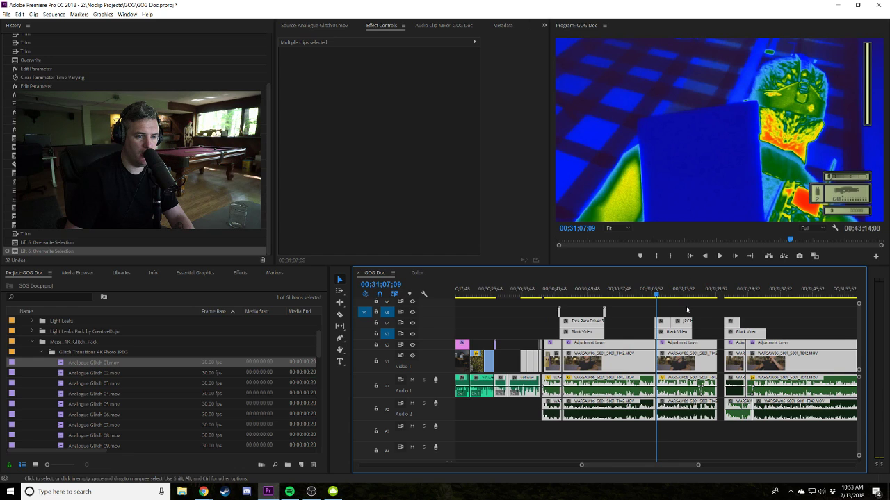
key("minus")
key("minus")
key("minus")
key("minus")
key("minus")
left_click_drag(812, 423, 693, 307)
key("equal")
key("equal")
key("equal")
key("equal")
key("equal")
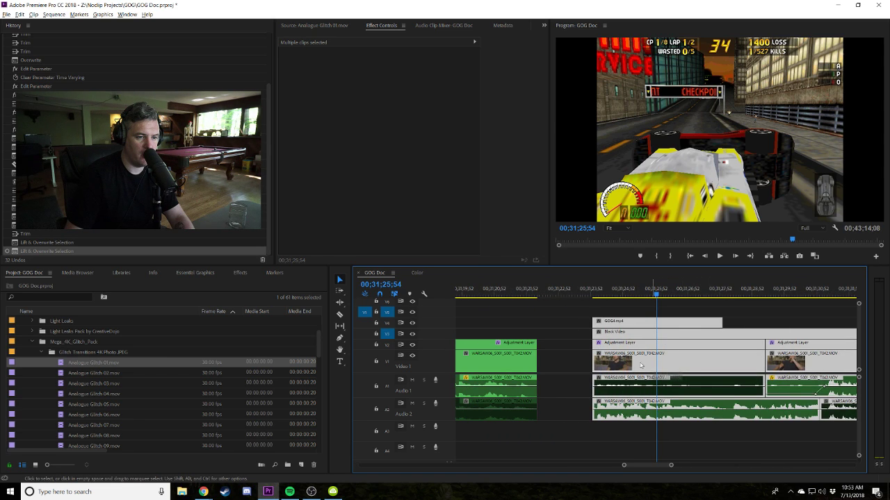
left_click_drag(641, 365, 585, 365)
key("minus")
Play back from 00;31;06;12 across the cut into the Splinter Cell footage.
left_click(534, 295)
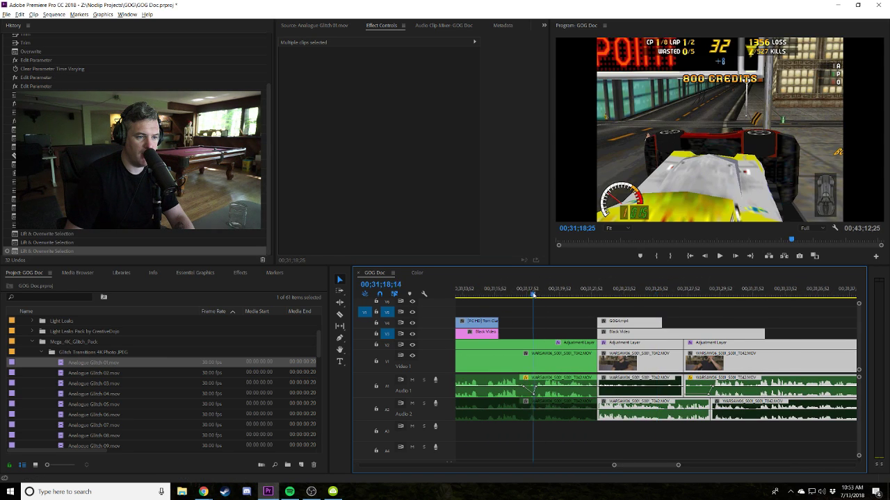
left_click_drag(534, 295, 526, 295)
key("minus")
key("minus")
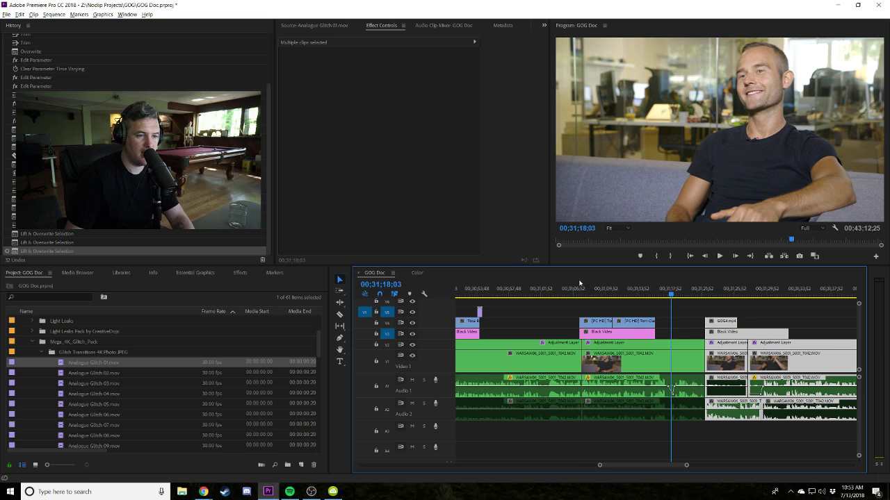
left_click(577, 289)
key("space")
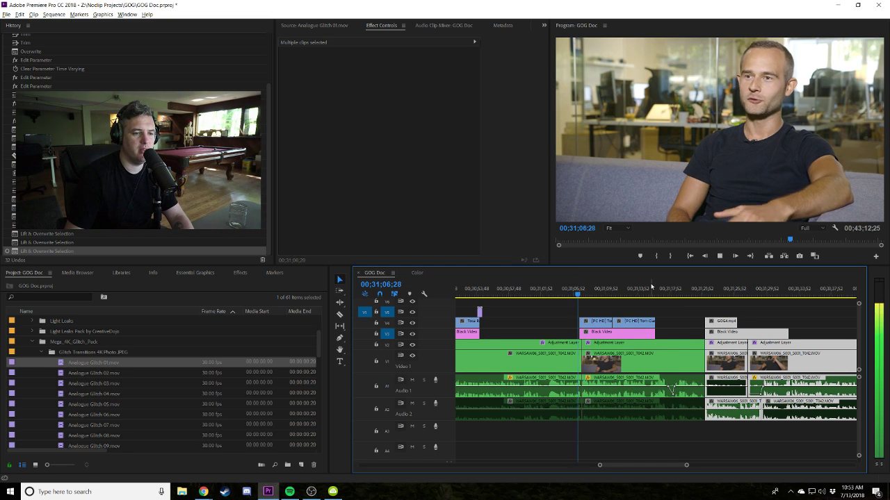
key("equal")
key("space")
Undo the last trims on the clips left of the 00;31;06 edit point.
left_click_drag(598, 424, 591, 355)
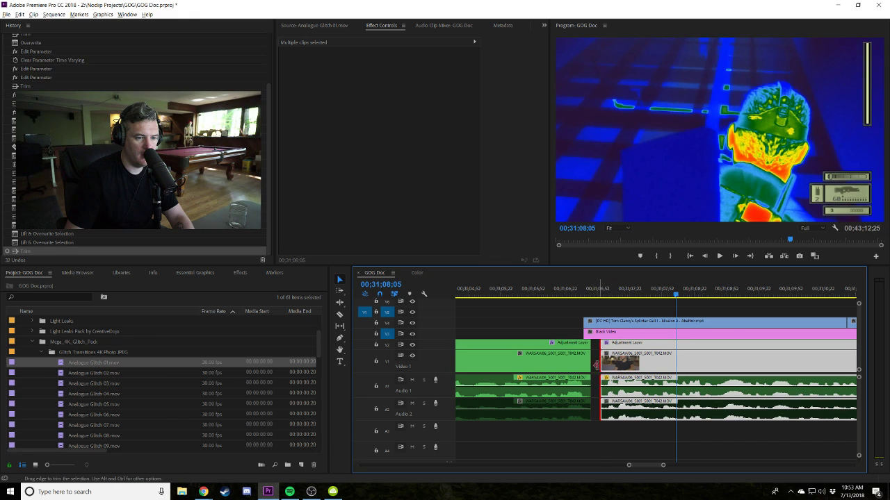
left_click(599, 294)
key("ctrl+z")
key("ctrl+z")
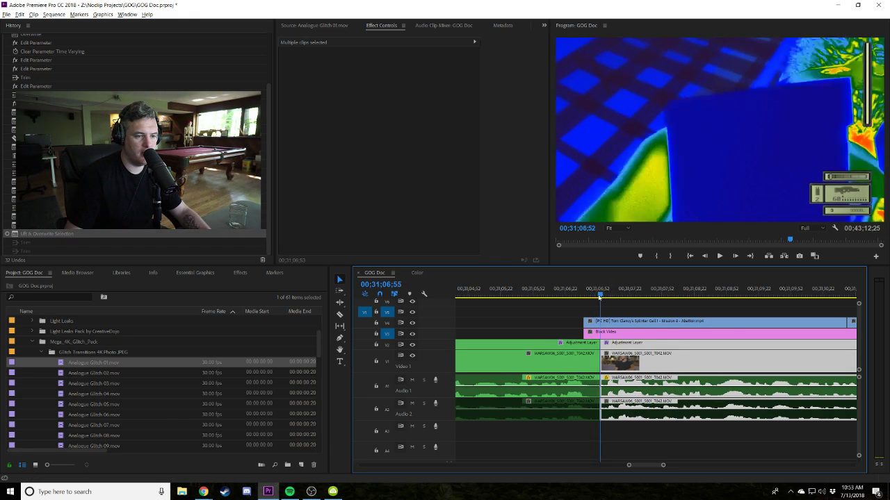
left_click(582, 294)
left_click(626, 303)
key("minus")
key("minus")
key("minus")
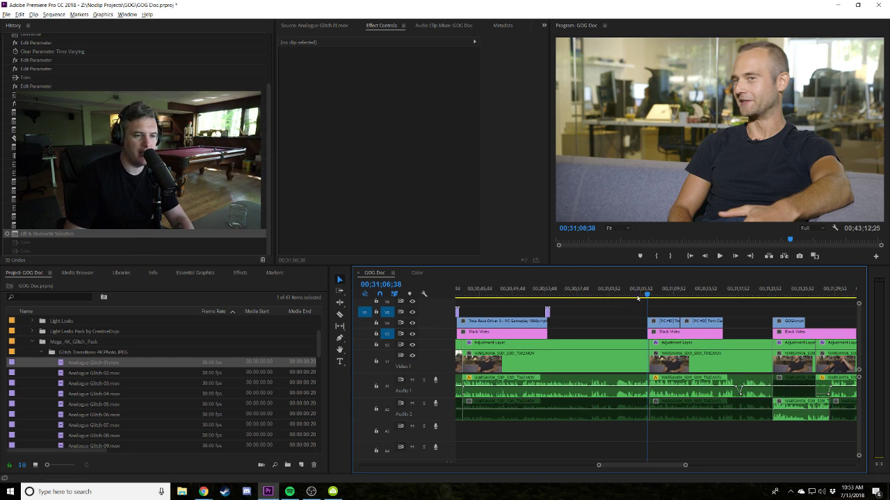
Play back across the cut, then replay its start from 00;31;05;42.
left_click(638, 294)
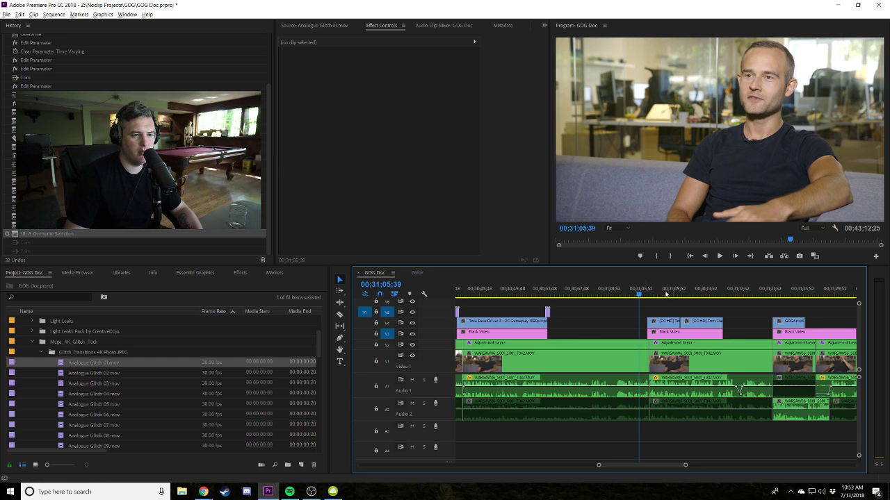
key("space")
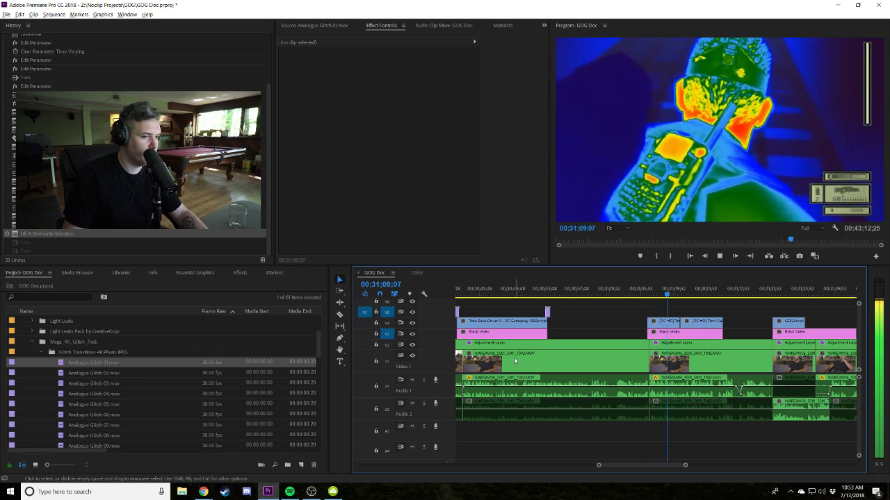
left_click(610, 314)
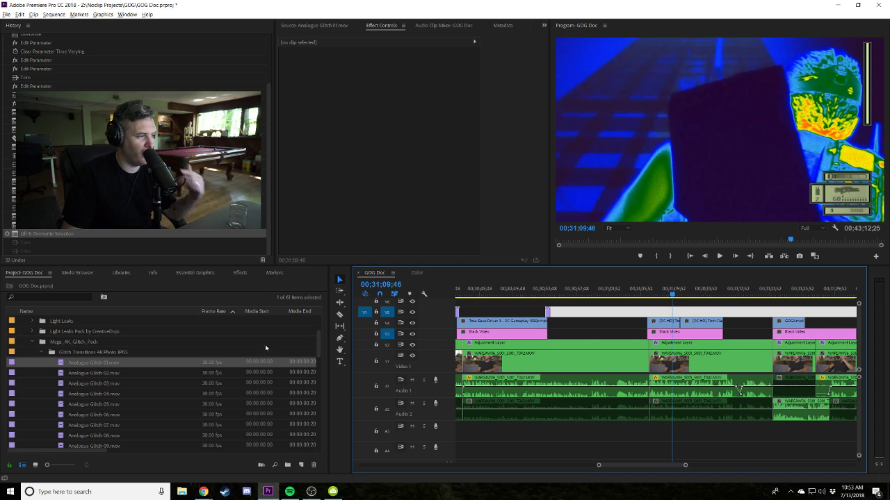
left_click(679, 306)
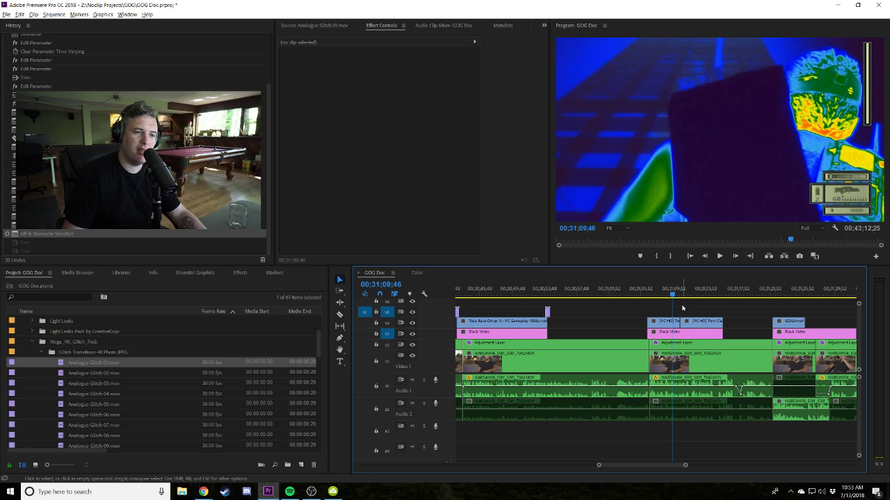
left_click_drag(671, 295, 638, 295)
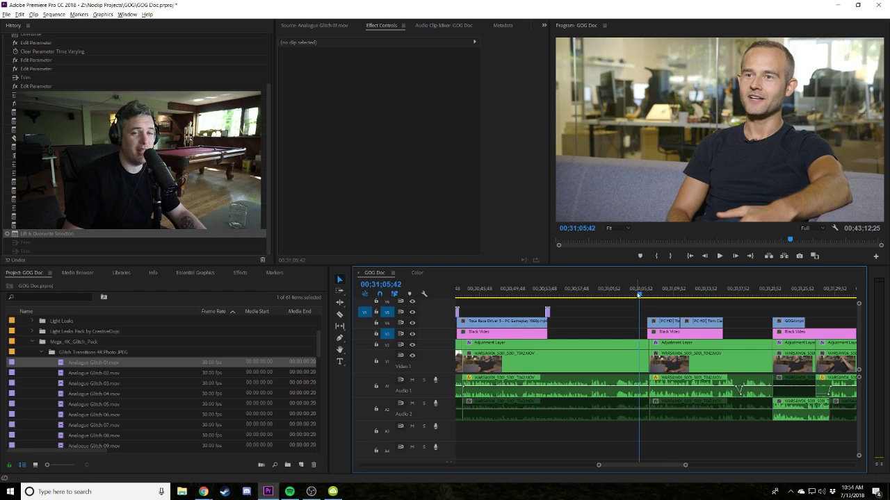
key("space")
key("space")
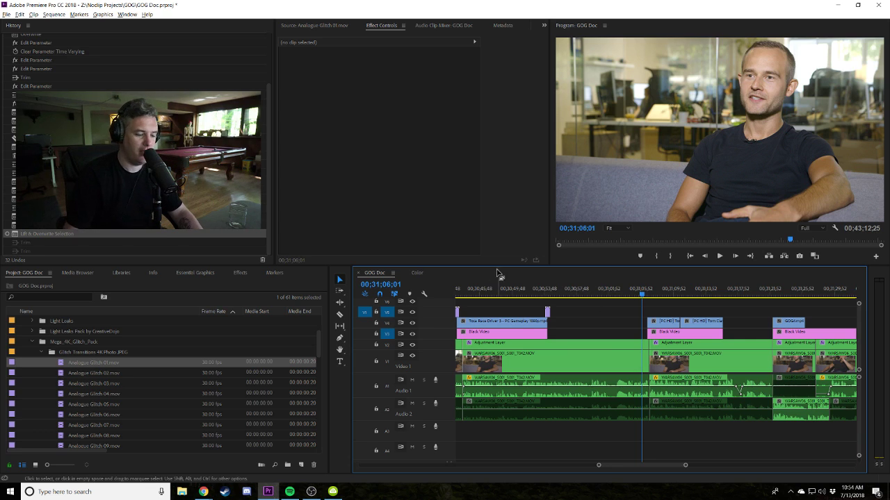
Play back across the edit starting from 00;31;05;33.
scroll(640, 292, "down", 3)
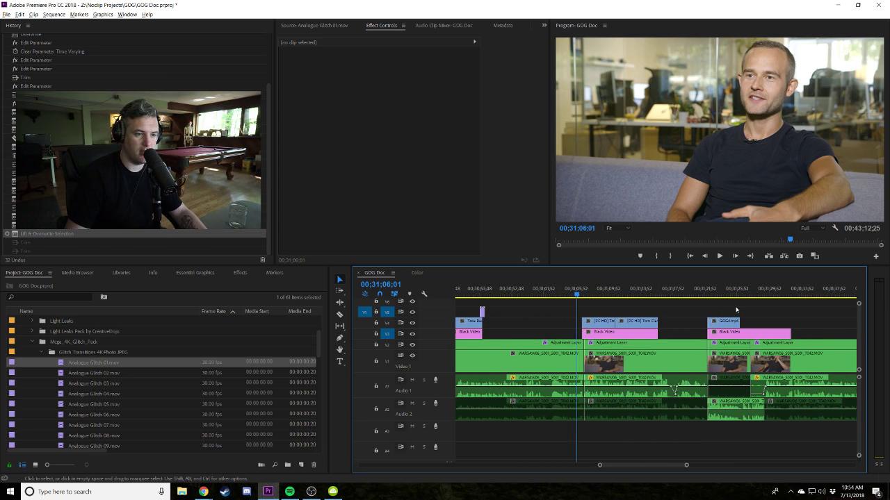
left_click(579, 288)
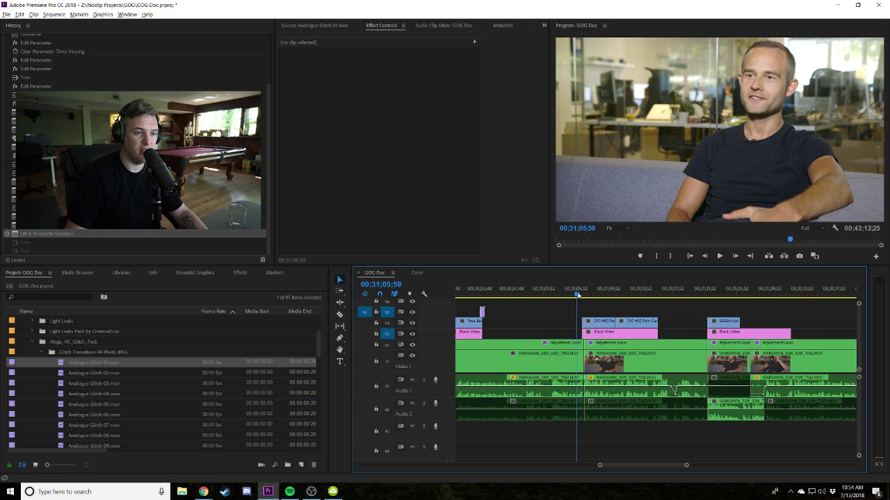
left_click_drag(577, 295, 574, 294)
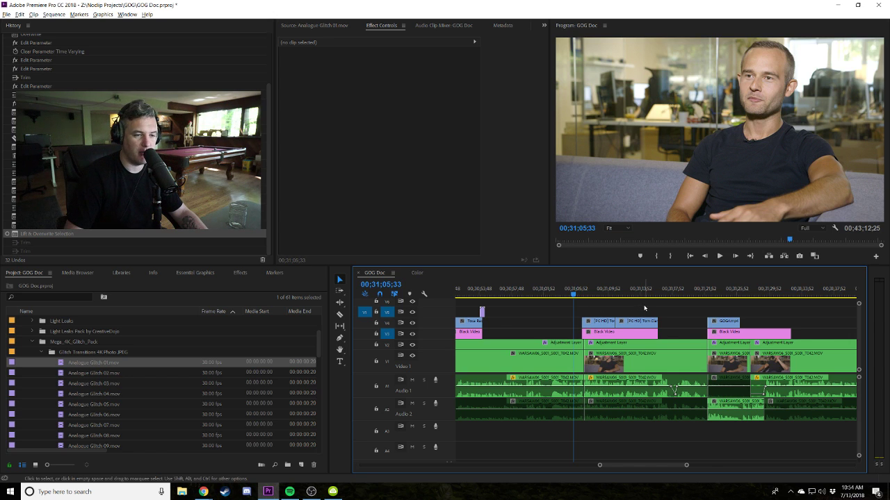
key("space")
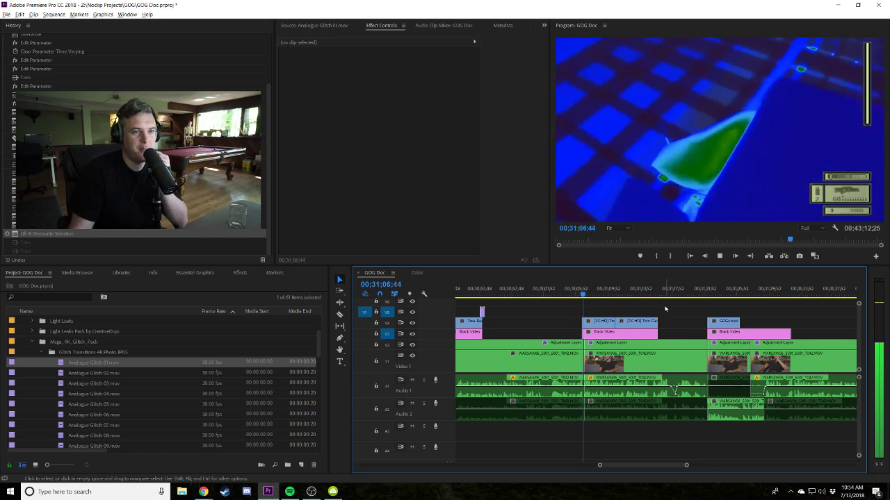
scroll(678, 301, "down", 2)
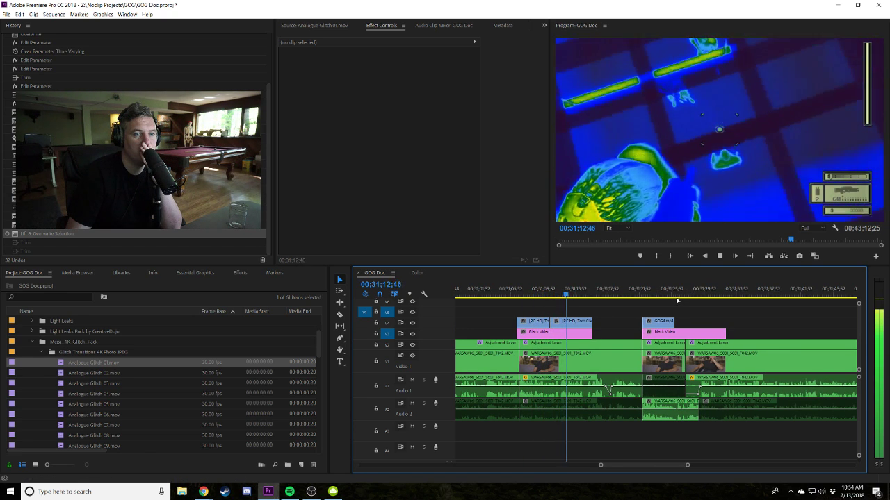
scroll(675, 300, "down", 2)
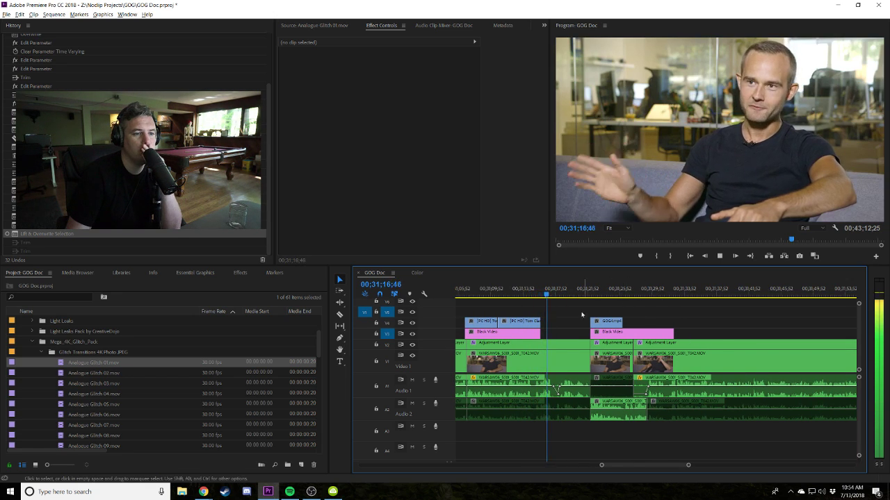
Shorten the end of the Black Video clip on V3 and replay the trimmed cut twice.
mouse_move(540, 321)
left_mouse_down()
mouse_move(557, 322)
mouse_move(536, 328)
mouse_move(536, 318)
left_mouse_up()
left_click(534, 295)
key("space")
left_click(533, 294)
key("space")
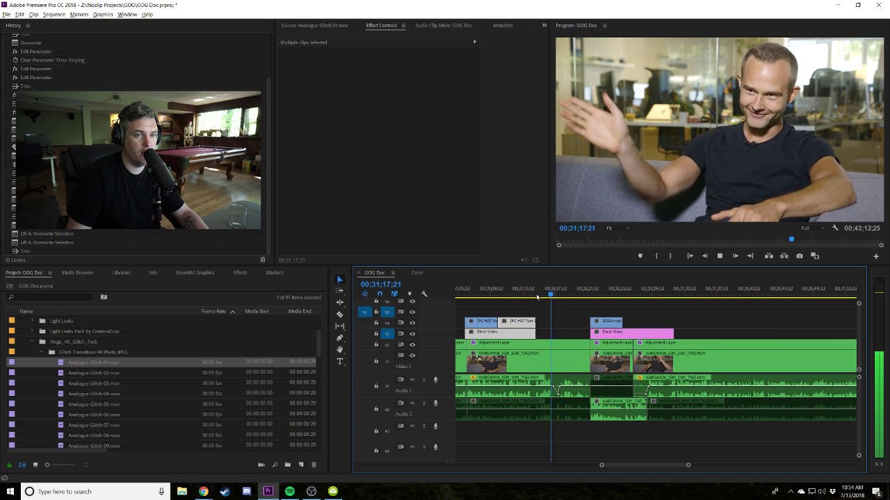
left_click(554, 319)
scroll(553, 319, "down", 1)
scroll(553, 318, "up", 1)
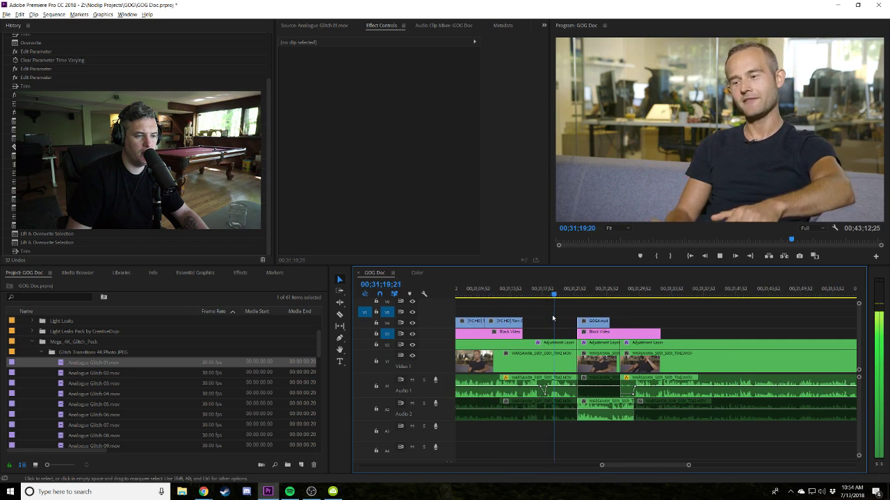
left_click(548, 290)
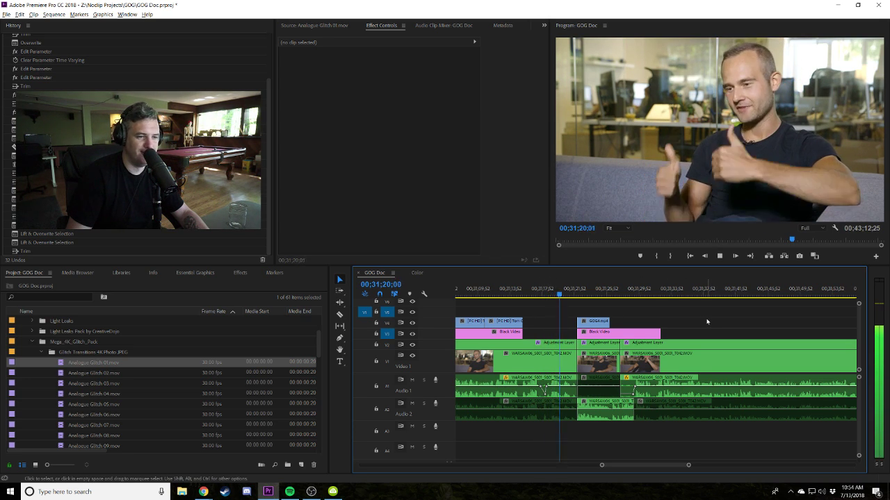
scroll(705, 320, "down", 1)
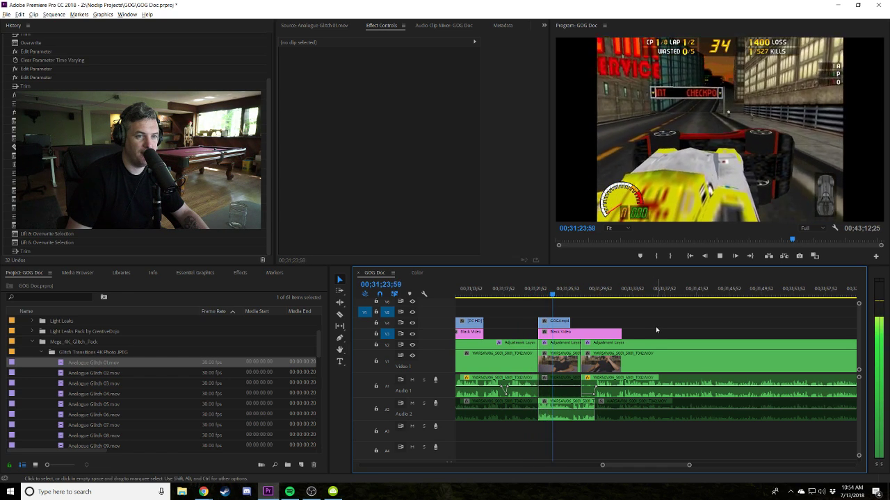
Collapse the Mega_4K_Glitch_Pack folder, park the playhead at 00;31;25;36, and start a Chrome search for 'worms 1 amiga codebook'.
left_click(35, 342)
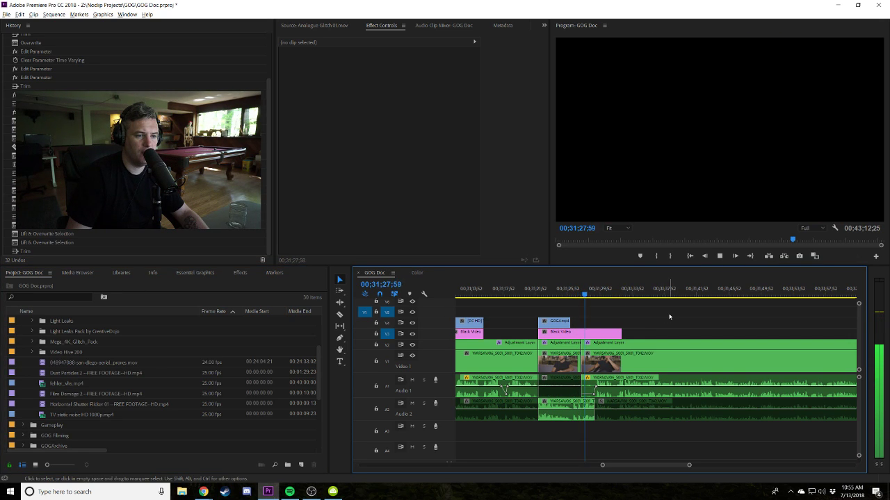
key("space")
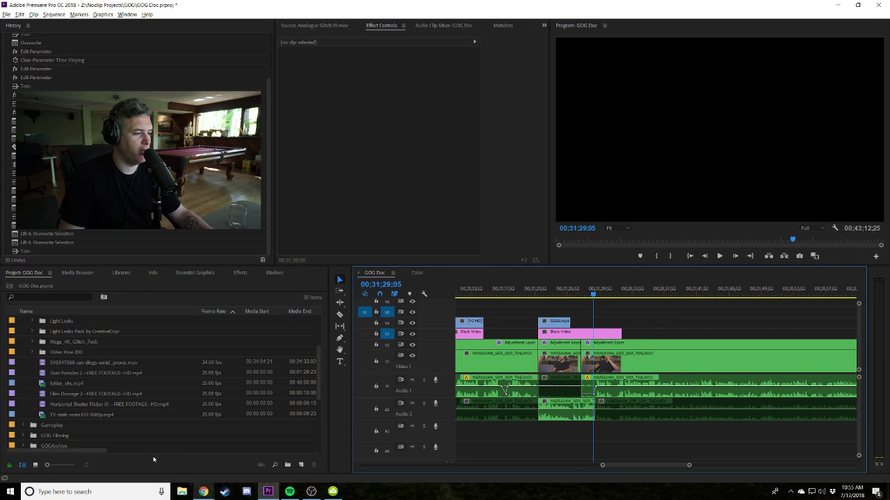
left_click(566, 293)
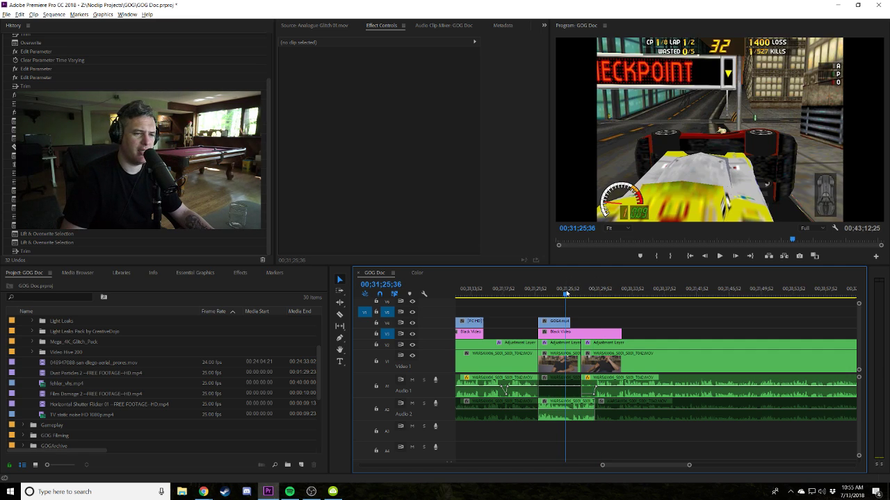
left_click(203, 491)
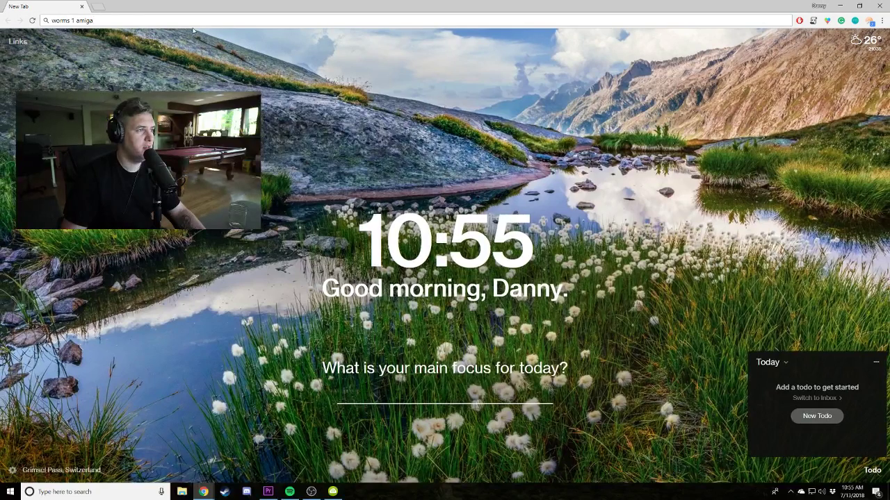
type("codebook")
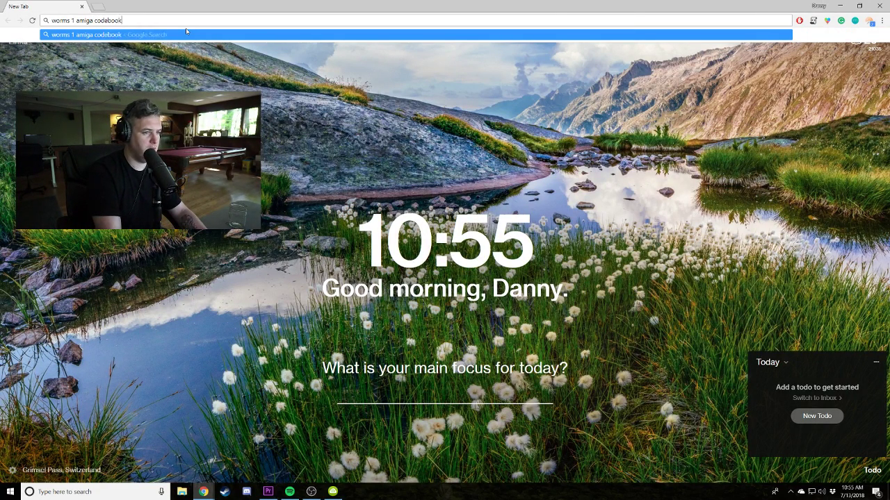
Browse Google image results for 'worms 1 amiga codebook', then return to Premiere Pro's timeline.
key("Return")
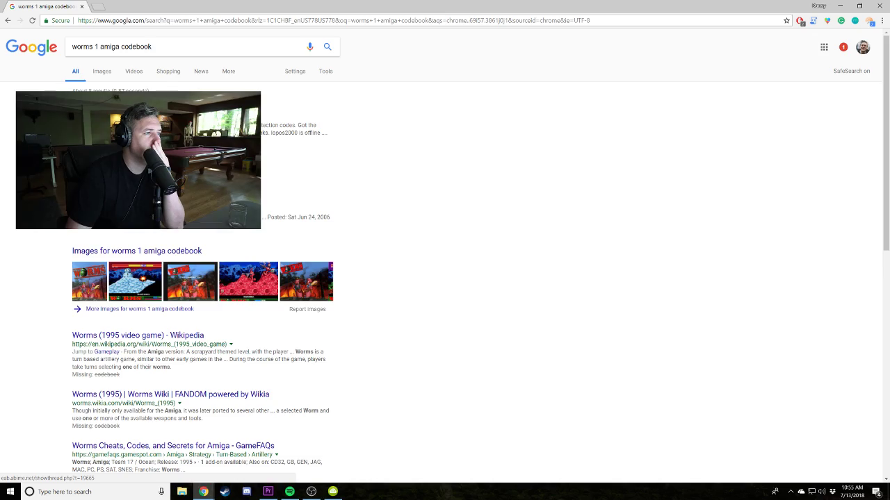
left_click(101, 72)
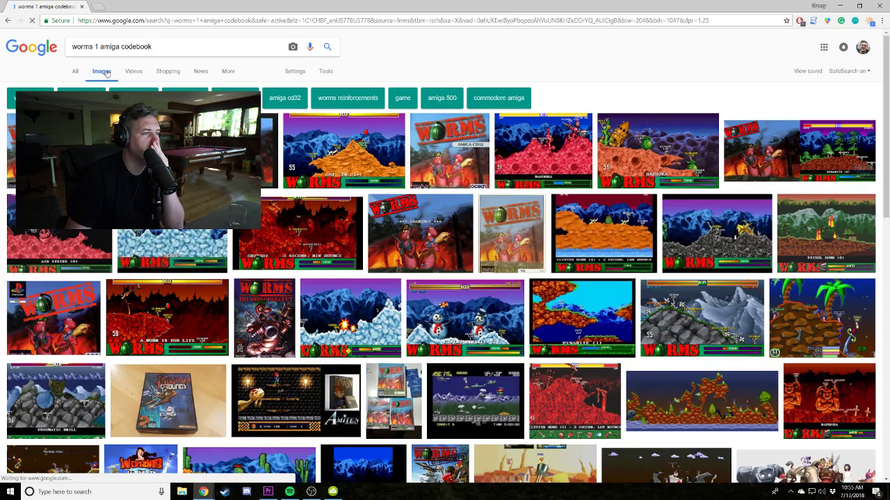
scroll(366, 300, "down", 3)
scroll(368, 298, "up", 3)
scroll(367, 300, "up", 1)
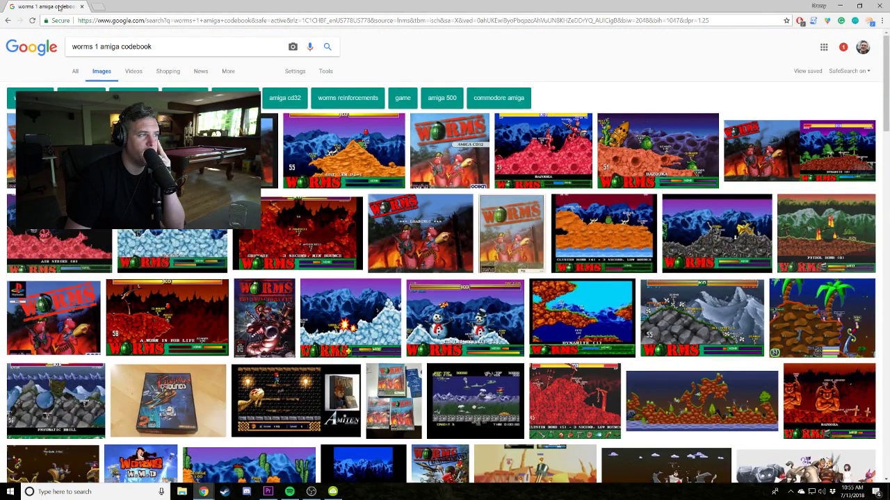
key("alt+Tab")
left_click(567, 308)
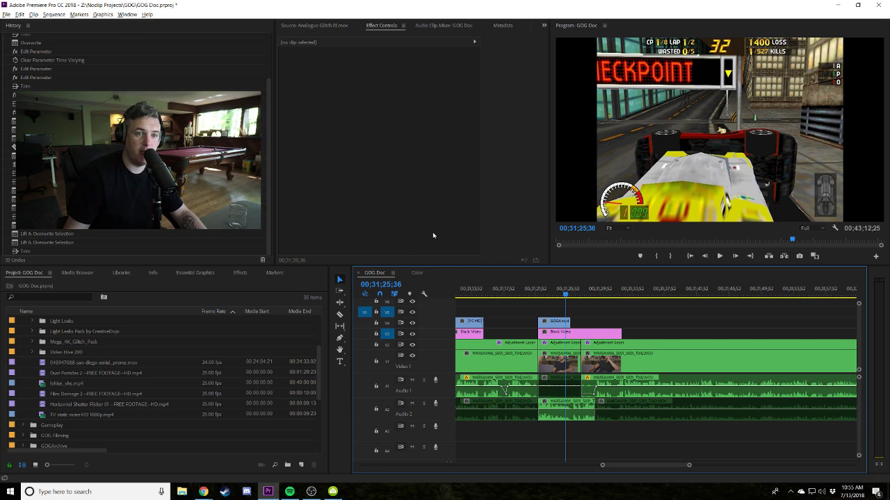
scroll(541, 299, "down", 2)
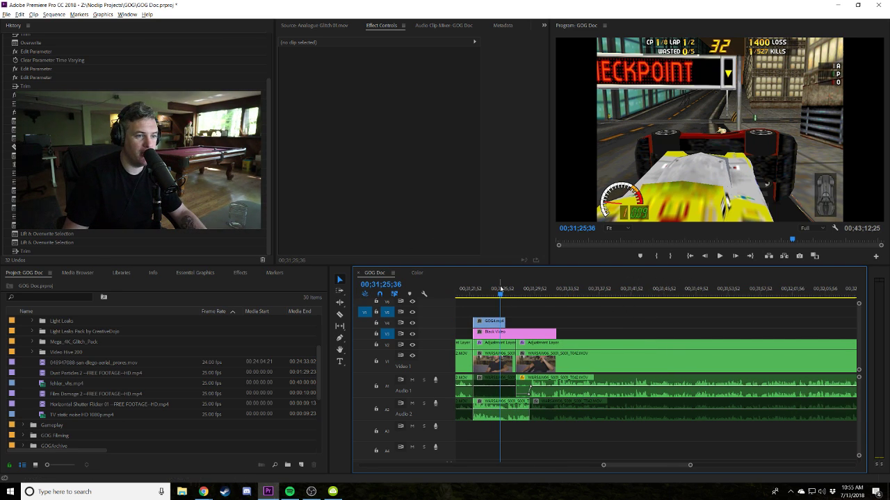
left_click(504, 291)
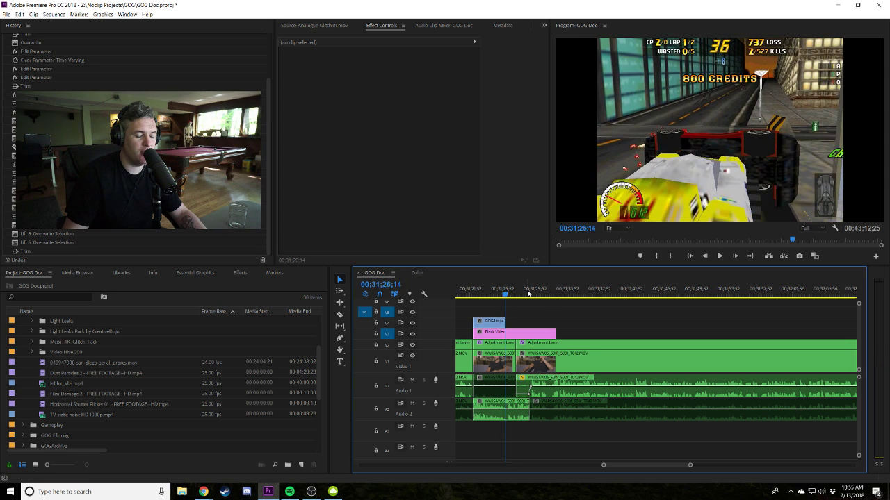
left_click(528, 293)
key("minus")
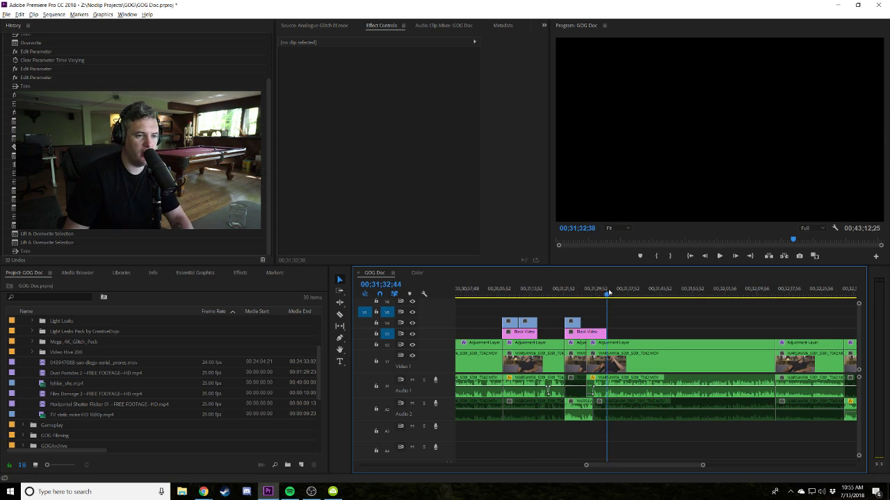
left_click(609, 292)
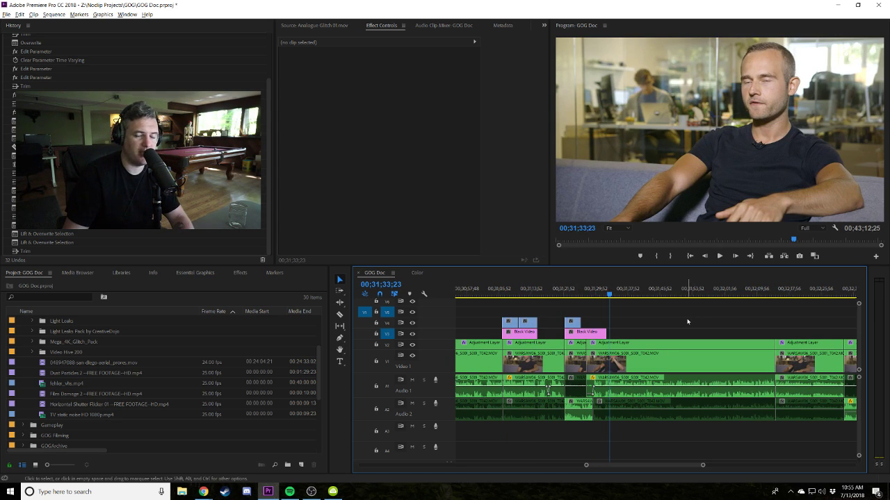
key("minus")
key("minus")
key("equal")
key("equal")
key("equal")
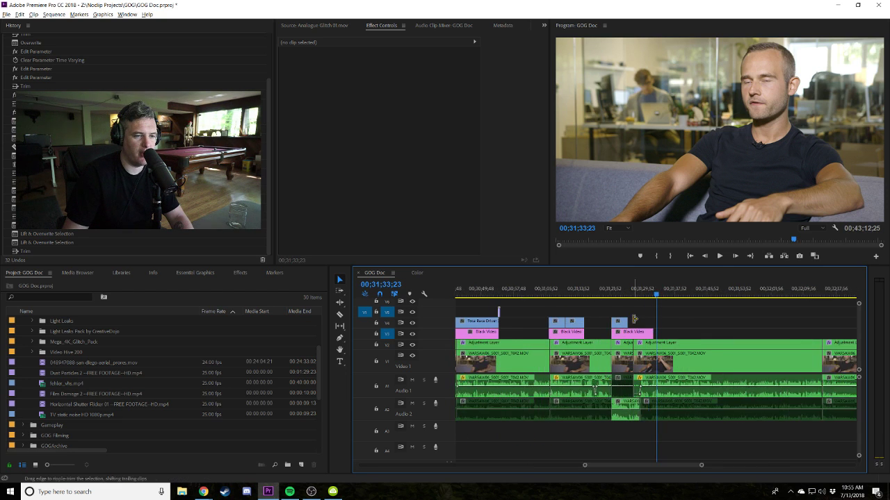
key("space")
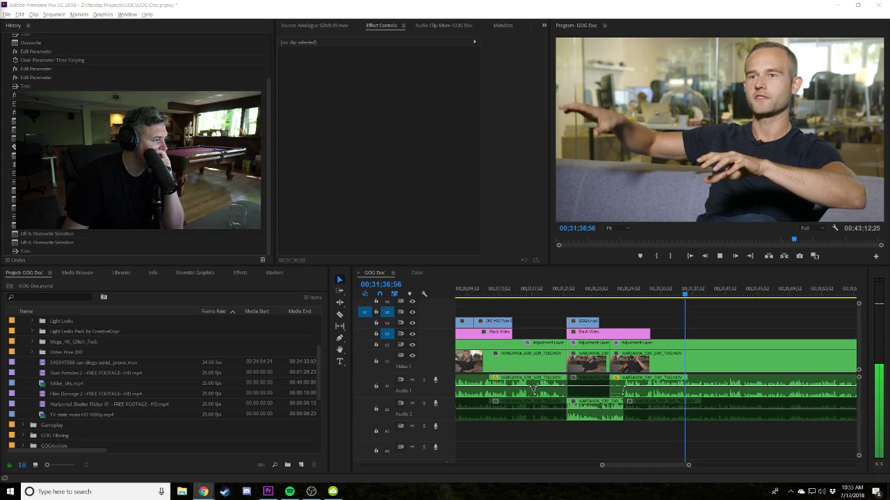
left_click(685, 322)
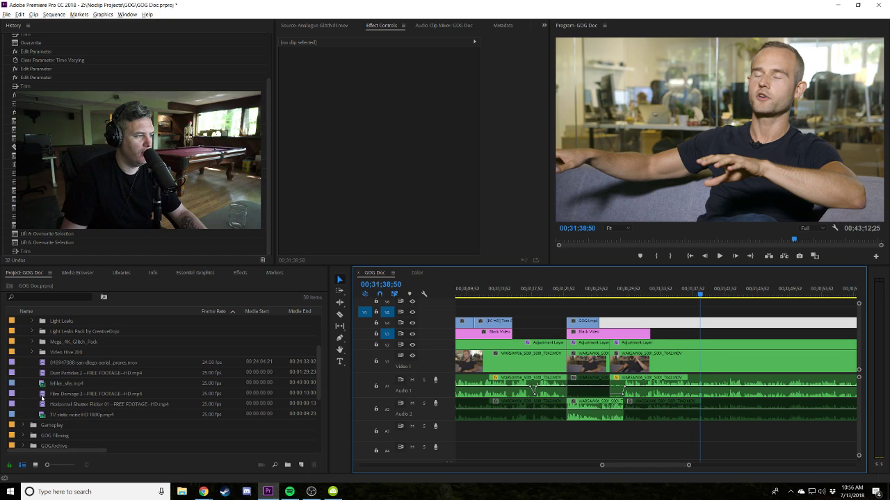
Play the interview from 00;31;33;18, pausing at 00;31;48;00 to review the line.
left_click_drag(687, 294, 655, 295)
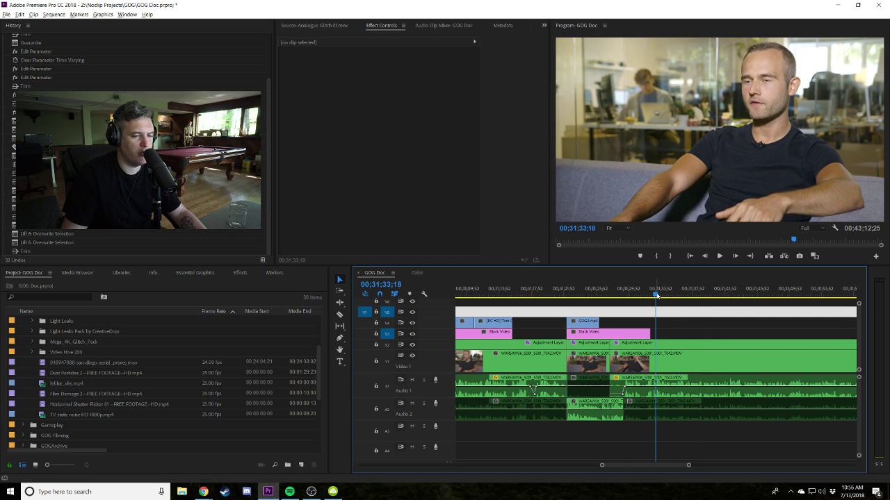
key("space")
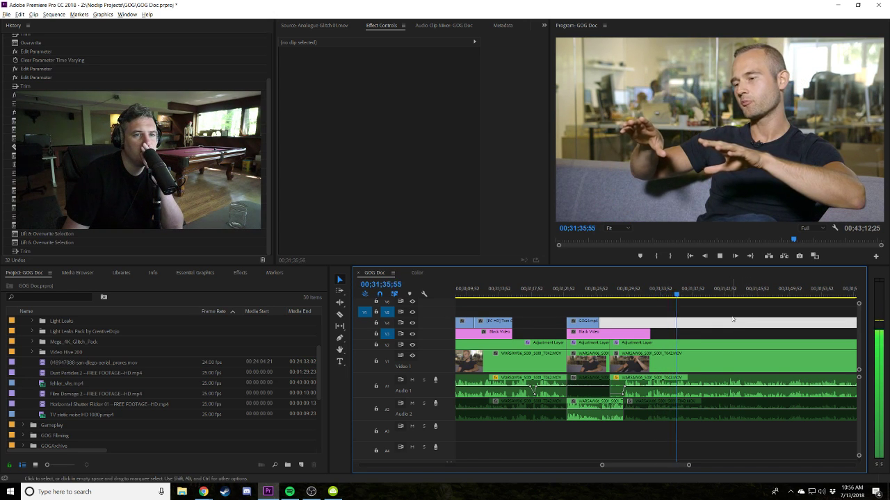
scroll(737, 319, "down", 2)
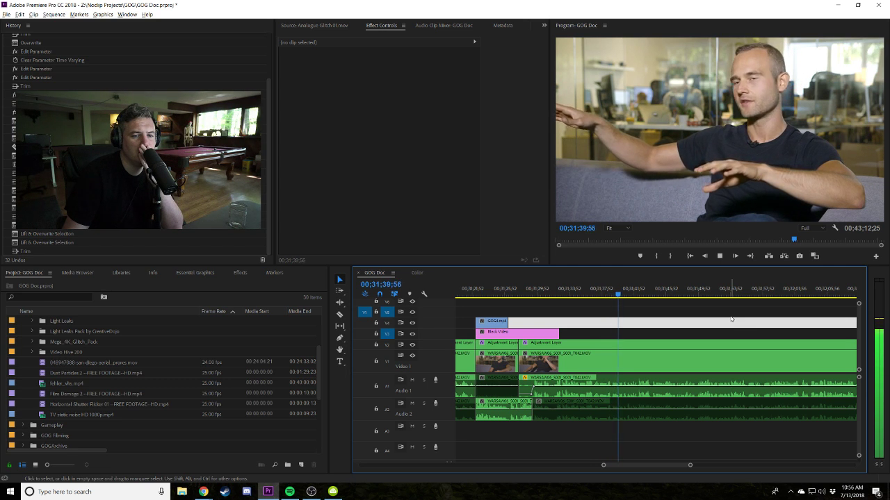
scroll(731, 319, "down", 1)
scroll(664, 313, "down", 1)
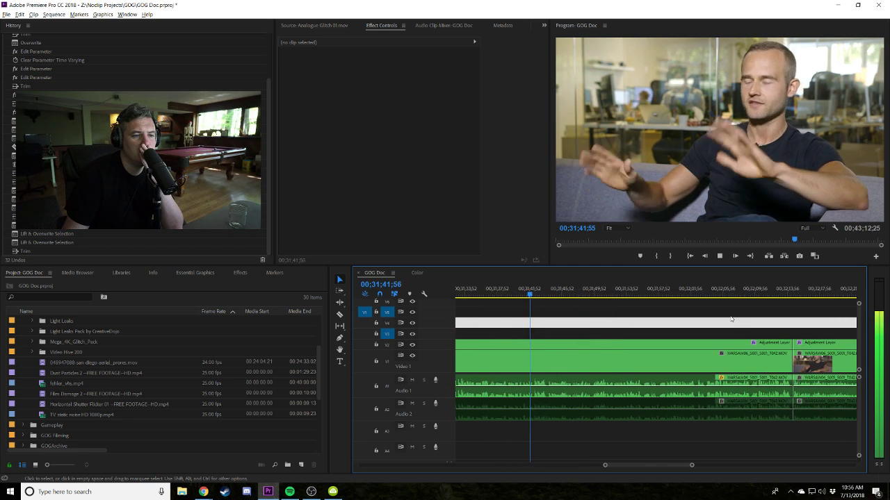
scroll(664, 313, "up", 2)
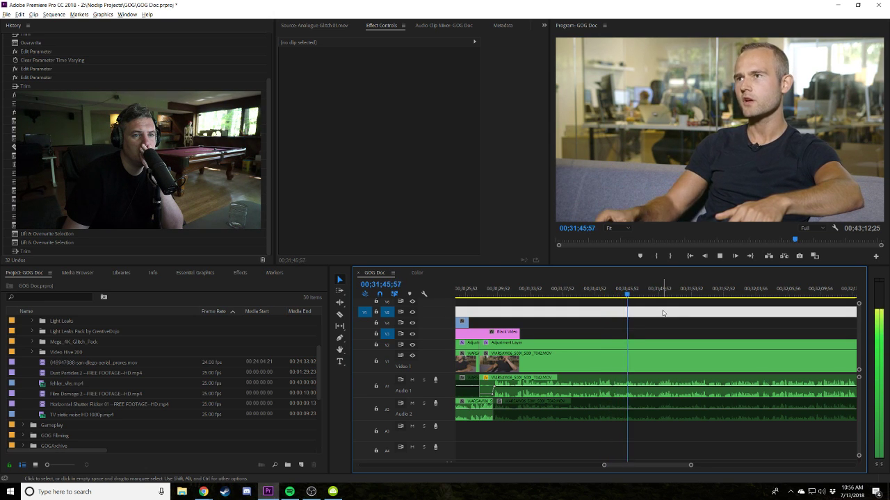
key("space")
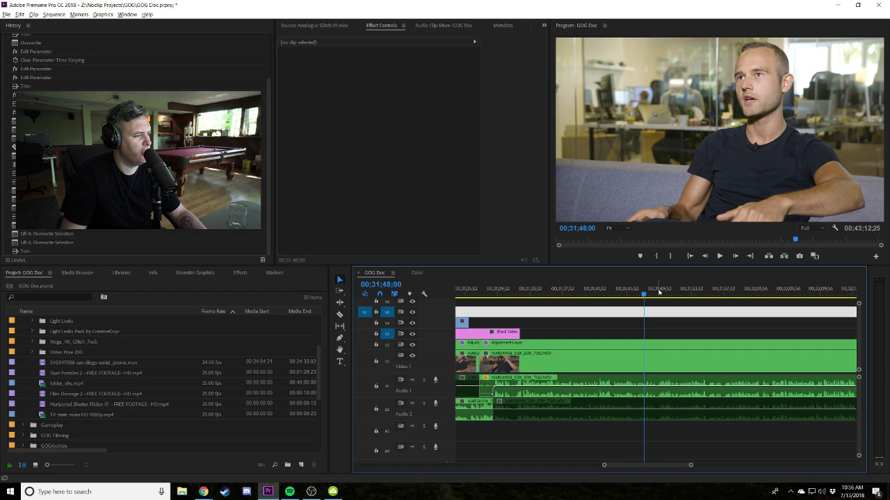
key("space")
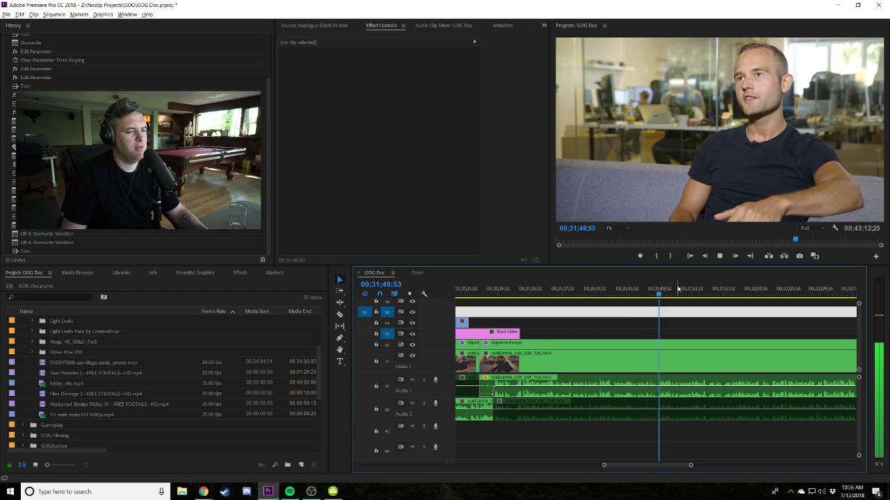
key("space")
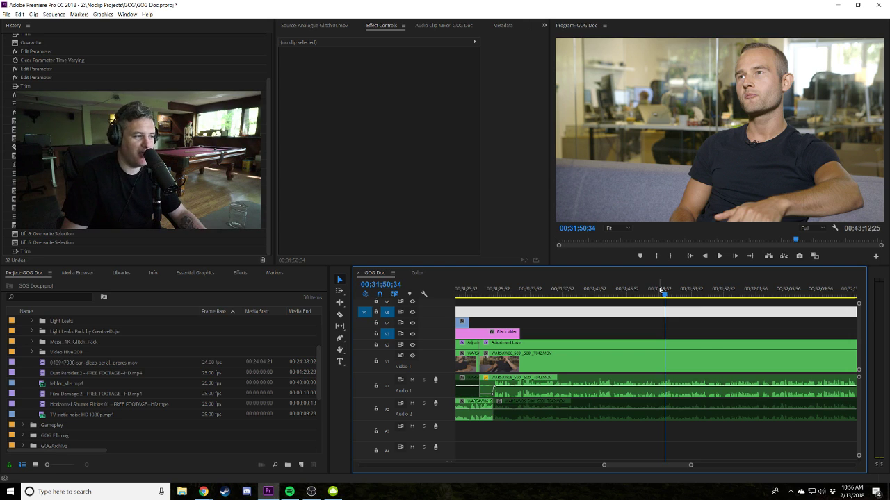
Remove the light grey clip from the top track and stop playback at the 00;31;55;47 cut point.
key("space")
key("space")
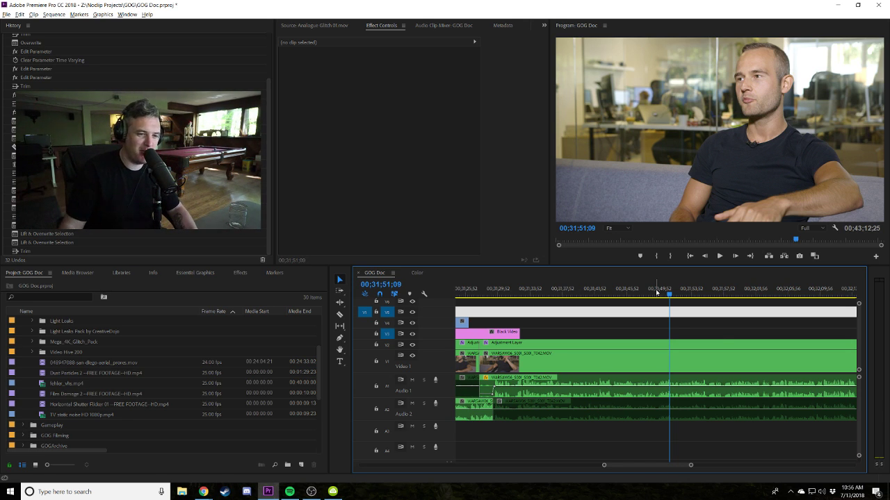
key("ctrl+z")
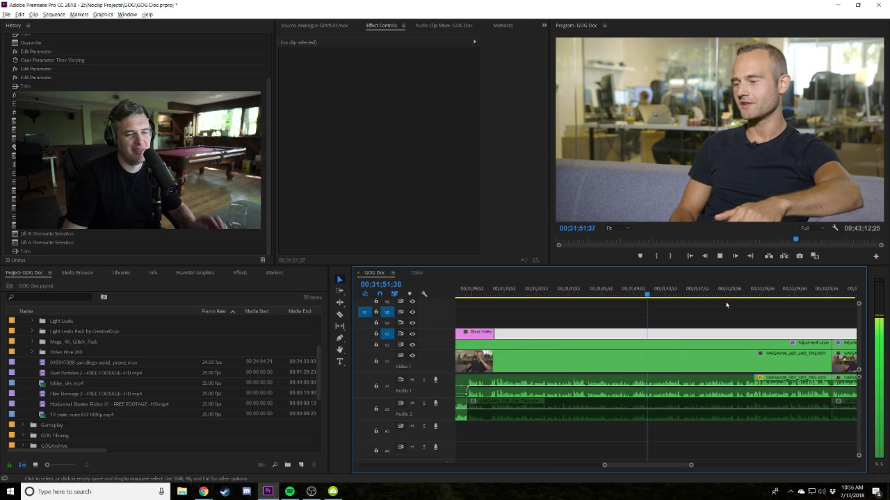
key("ctrl+shift+z")
key("backslash")
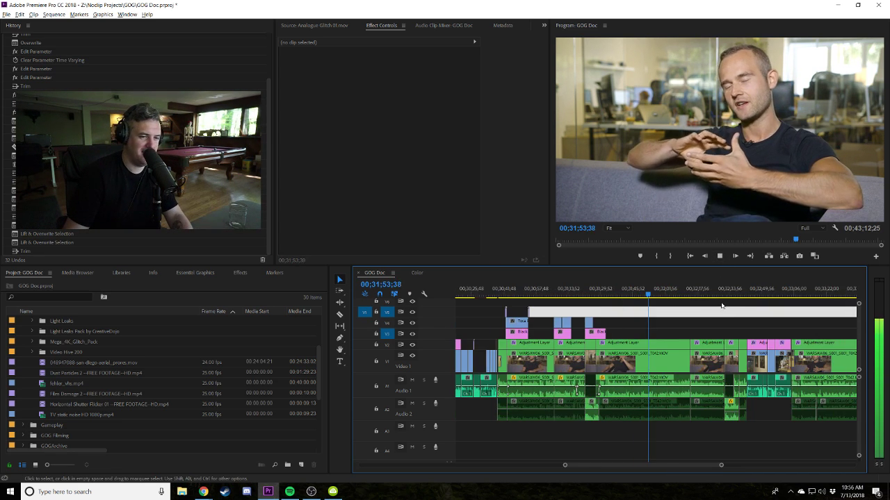
key("backslash")
key("Delete")
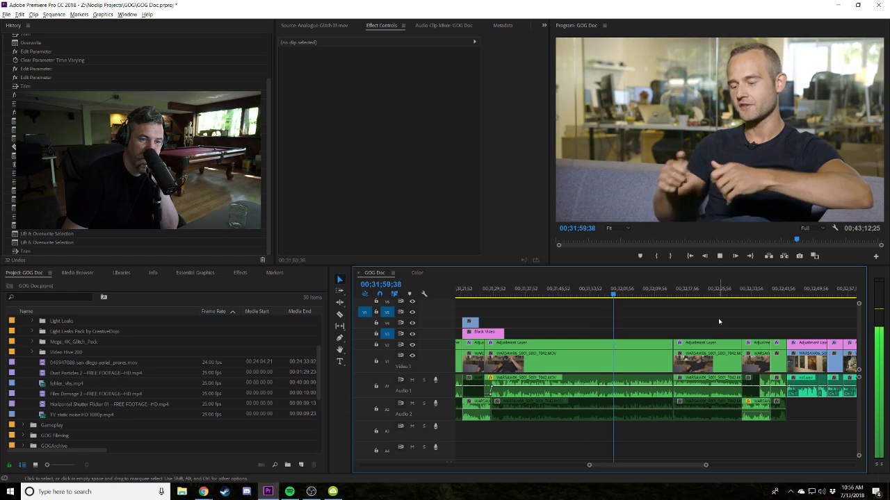
left_click(593, 291)
key("equal")
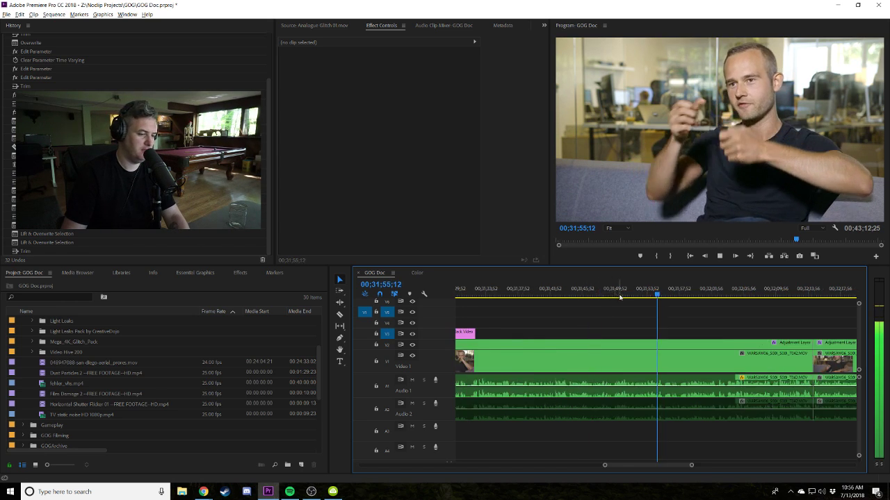
key("equal")
key("space")
Cut all tracks at the playhead and trim about 2 seconds off the right piece's start.
left_click(671, 403, "shift")
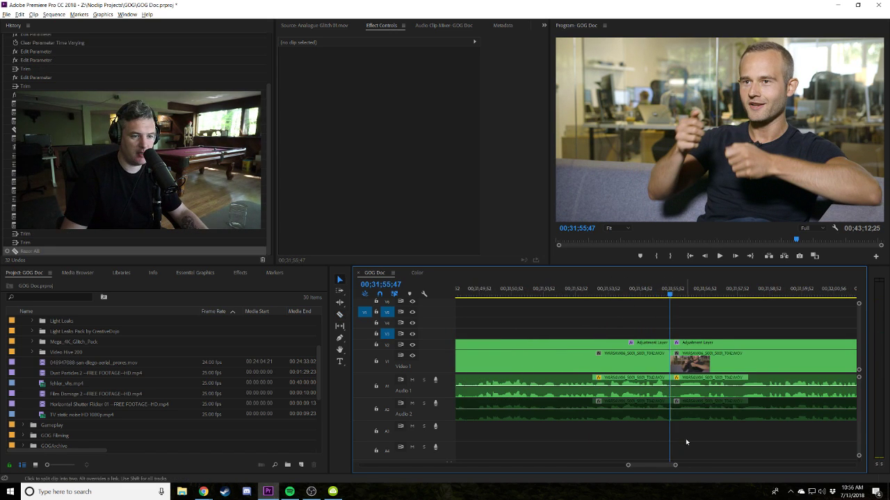
key("v")
left_click(681, 403)
left_click_drag(671, 362, 708, 354)
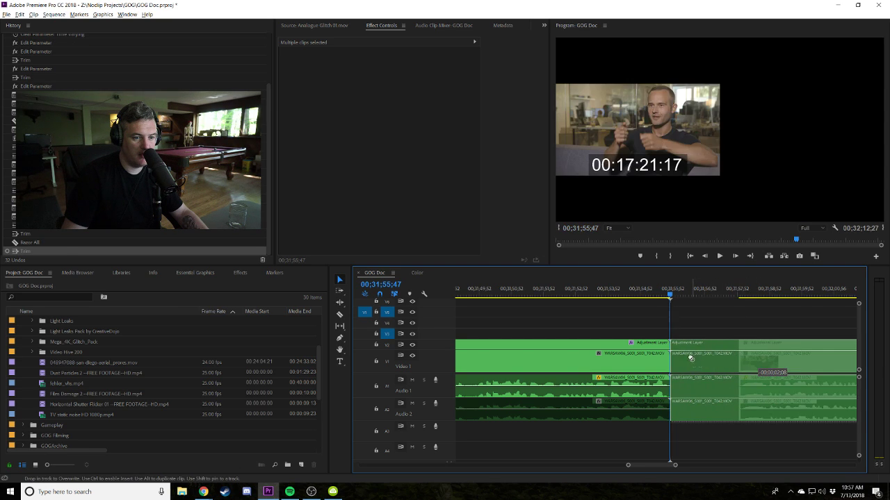
key("space")
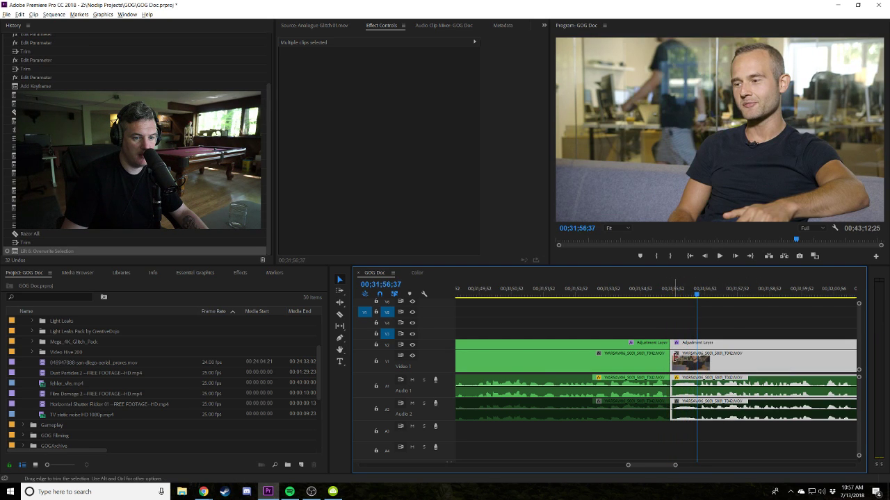
left_click(699, 294)
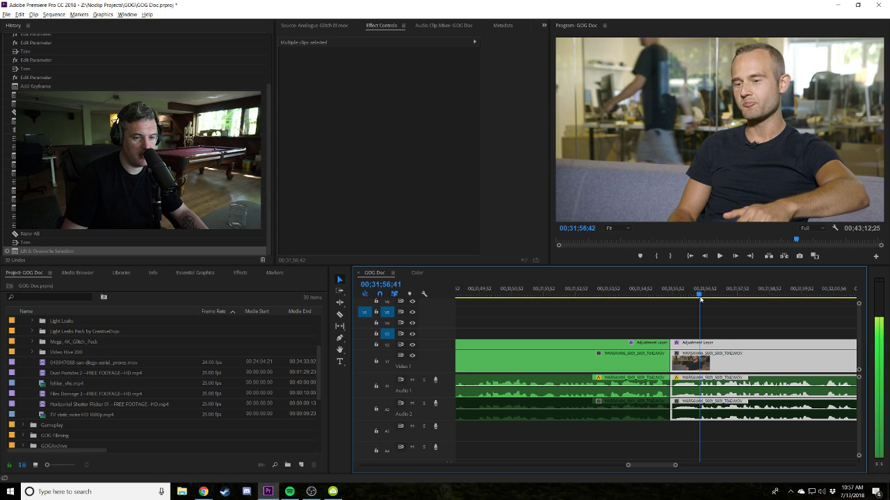
Trim the right clip's start further and try shifting it left against the cut, then undo.
left_click_drag(672, 389, 699, 389)
left_click_drag(723, 358, 691, 349)
key("ctrl+z")
key("shift+k")
left_click(715, 322)
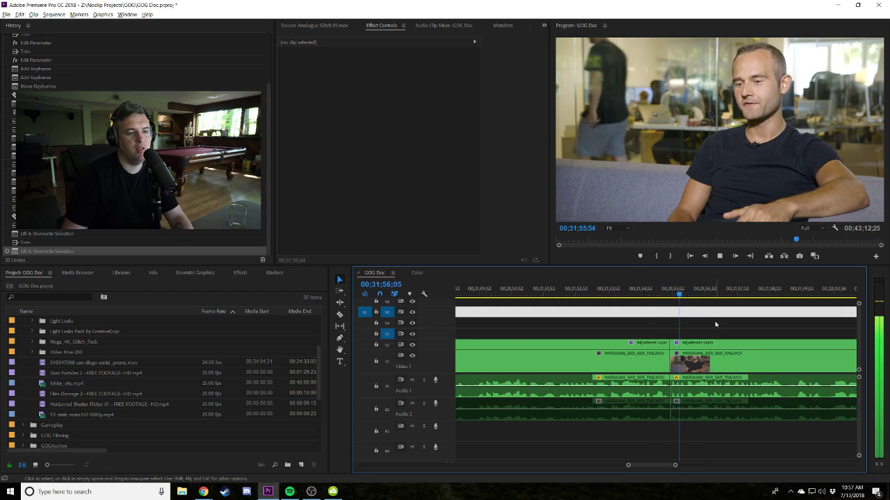
key("space")
Cut all tracks again and reposition the clips right of the cut against the edit.
key("ctrl+shift+k")
mouse_move(676, 359)
left_mouse_down()
mouse_move(691, 359)
mouse_move(673, 352)
mouse_move(683, 355)
left_mouse_up()
left_click(681, 292)
key("space")
left_click(678, 294)
key("space")
key("=")
key("space")
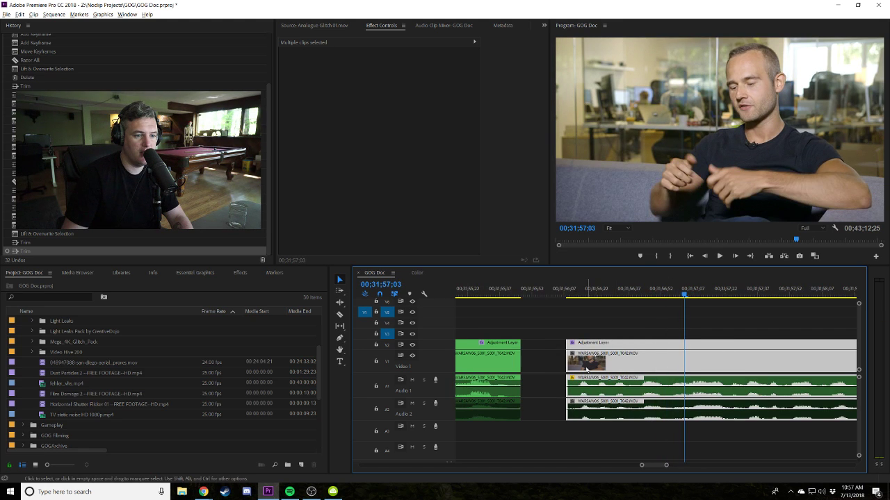
Extend the right clip's start to close the gap and nudge the selected clips slightly later.
left_click_drag(566, 358, 521, 358)
left_click(530, 292)
key("space")
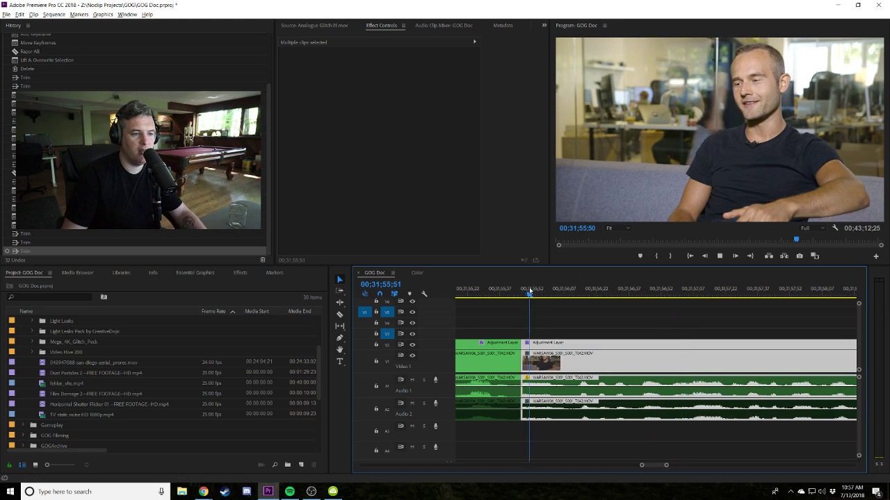
left_click(530, 292)
left_click_drag(530, 292, 551, 292)
mouse_move(529, 356)
left_mouse_down()
mouse_move(568, 366)
mouse_move(537, 367)
left_mouse_up()
key("space")
key("space")
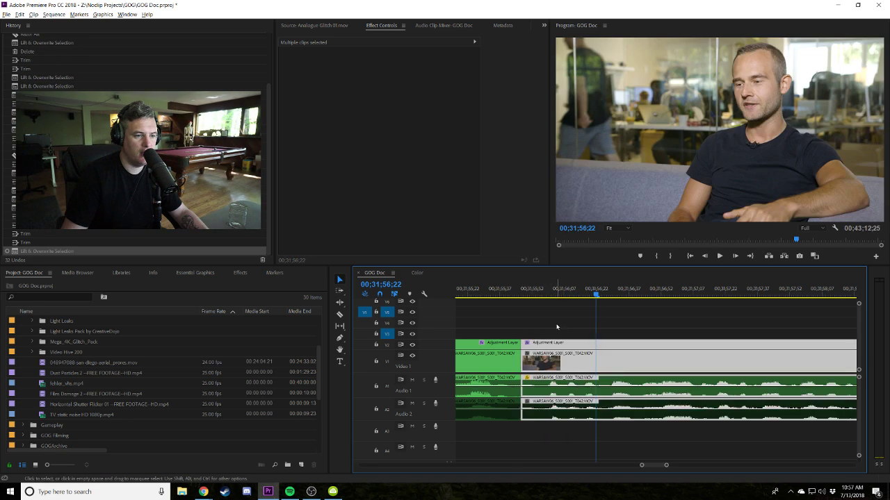
Play through the join several times to check the tightened jump cut.
scroll(565, 306, "left", 2)
left_click(547, 293)
scroll(659, 308, "down", 2)
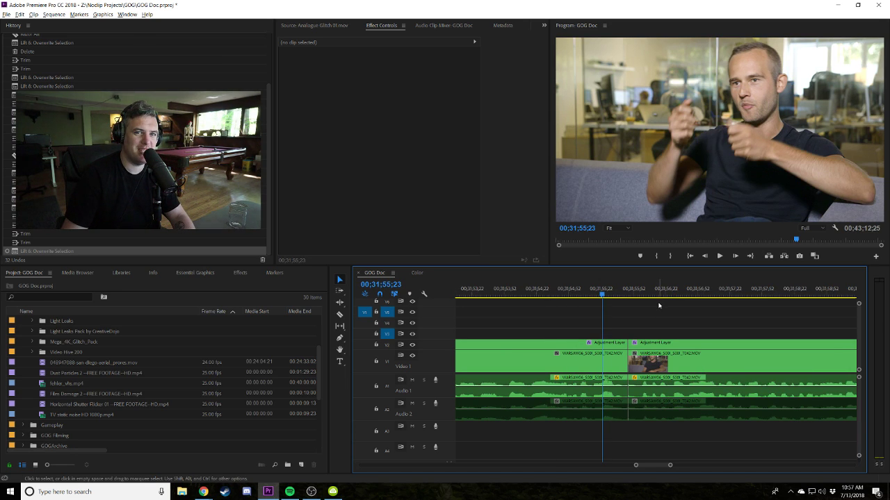
key("space")
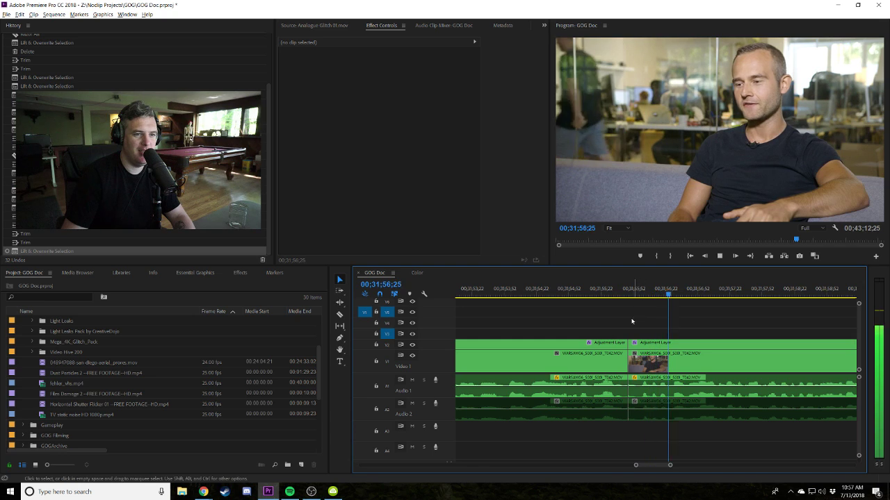
left_click(620, 292)
key("space")
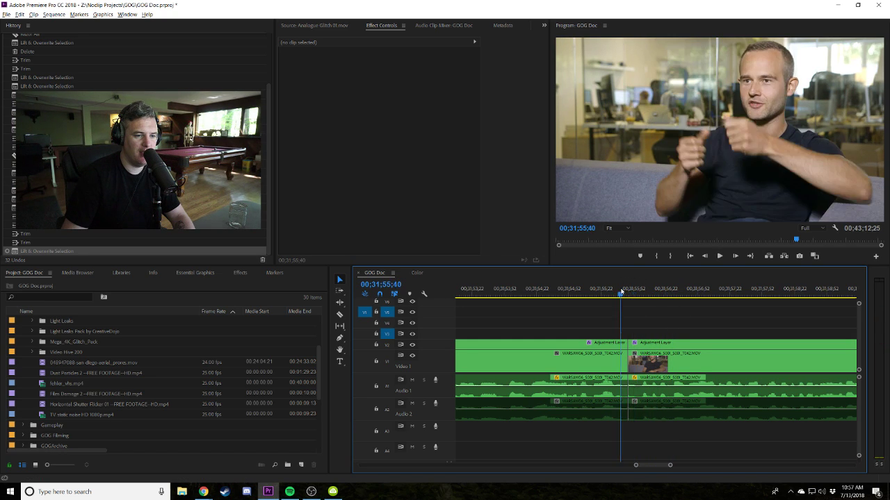
left_click(596, 293)
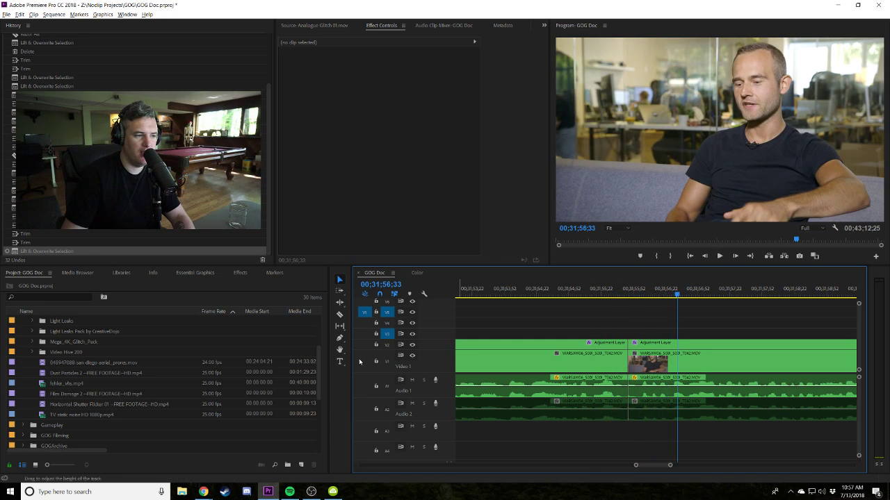
Zoom out and play the sequence from 00;31;51;35 to locate the next gap.
key("minus")
key("minus")
key("minus")
key("minus")
key("minus")
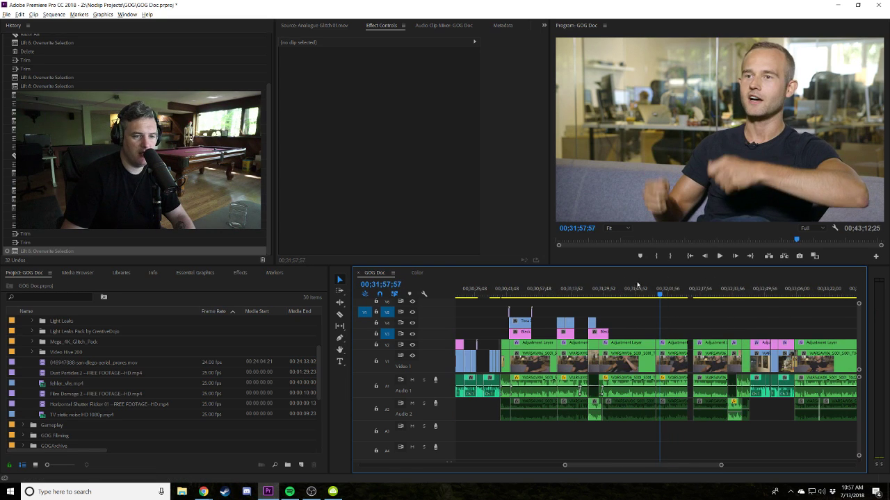
key("space")
left_click(647, 288)
key("space")
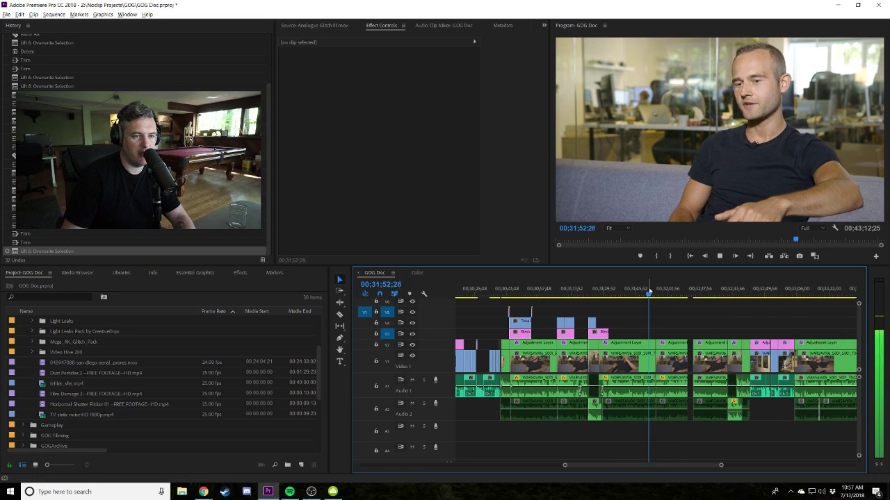
scroll(652, 306, "down", 3)
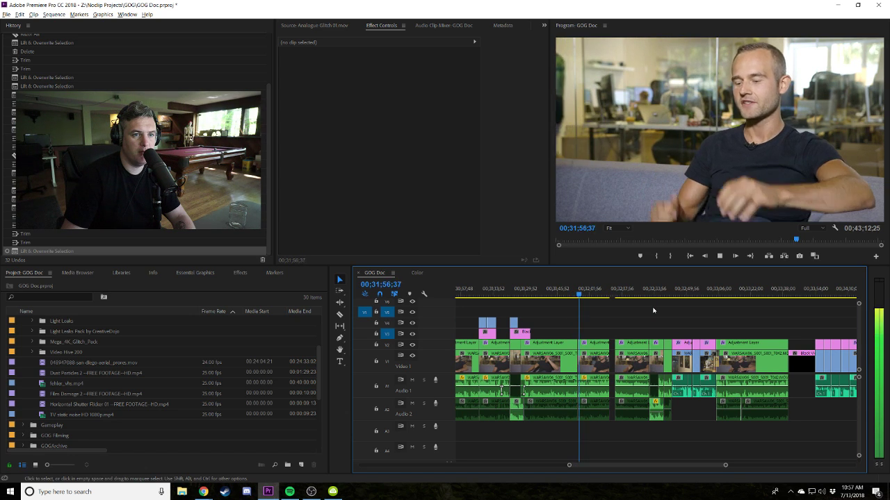
scroll(652, 309, "down", 3)
Marquee-select the clips after the gap and move them left to close it.
left_click_drag(695, 334, 522, 417)
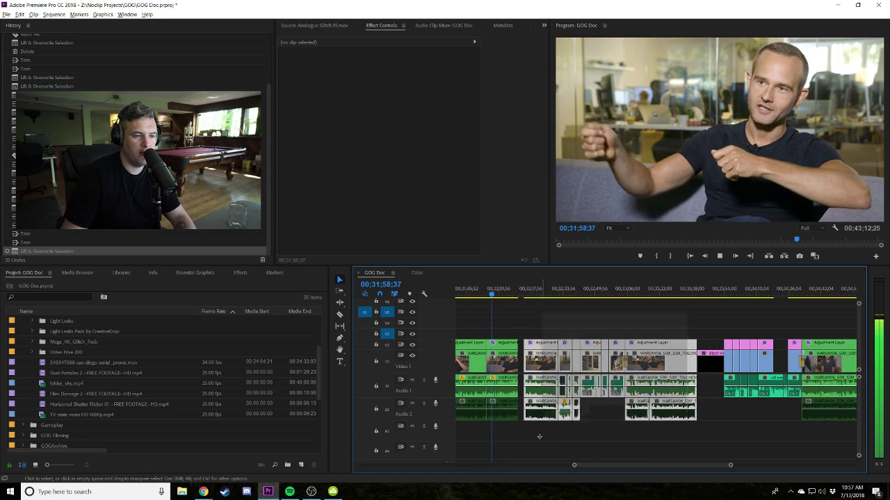
key("=")
key("=")
key("=")
left_click_drag(811, 360, 763, 360)
left_click(777, 324)
Review the tightened stretch by playback up to 00;32;11;32, then switch to Chrome.
key("-")
key("-")
key("-")
key("-")
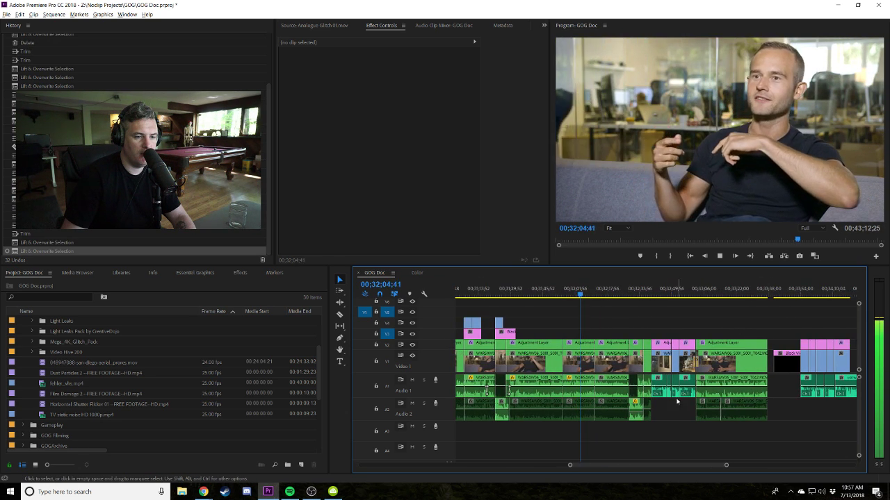
key("=")
key("=")
key("=")
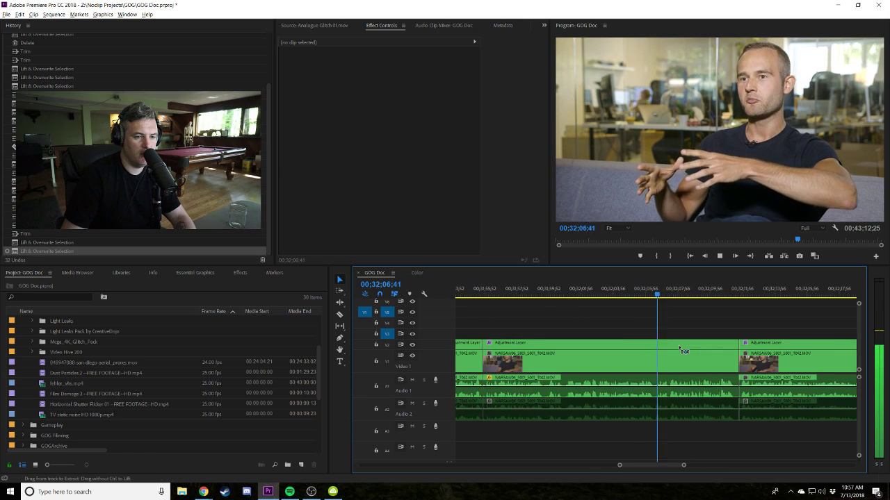
scroll(651, 336, "right", 2)
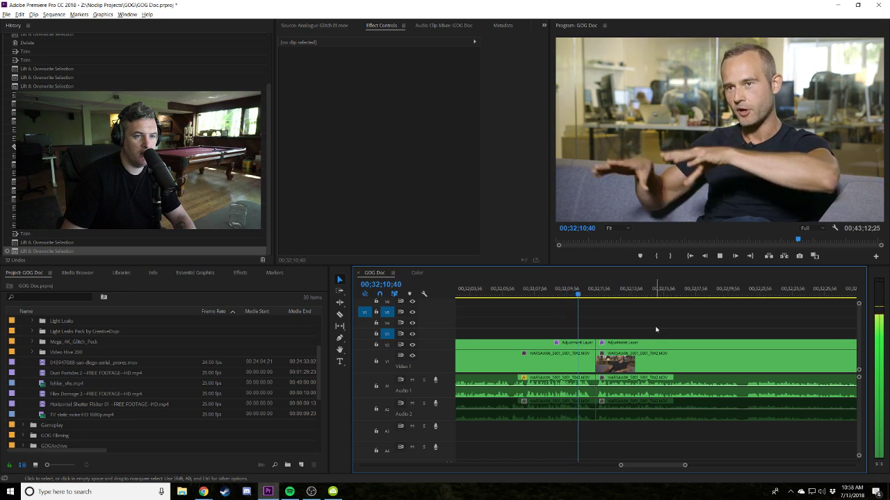
key("space")
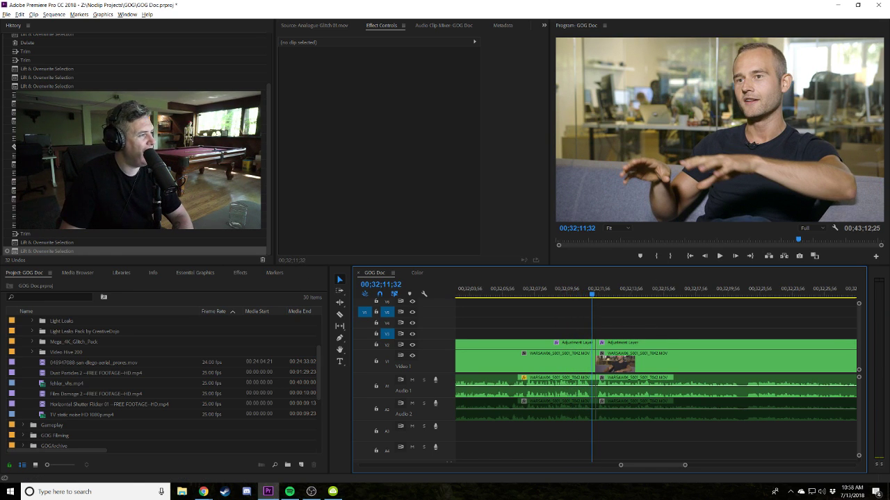
key("alt+Tab")
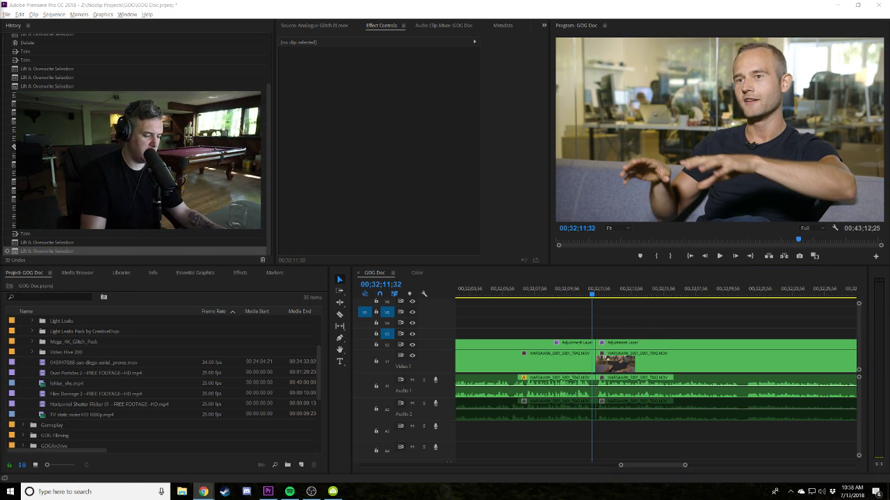
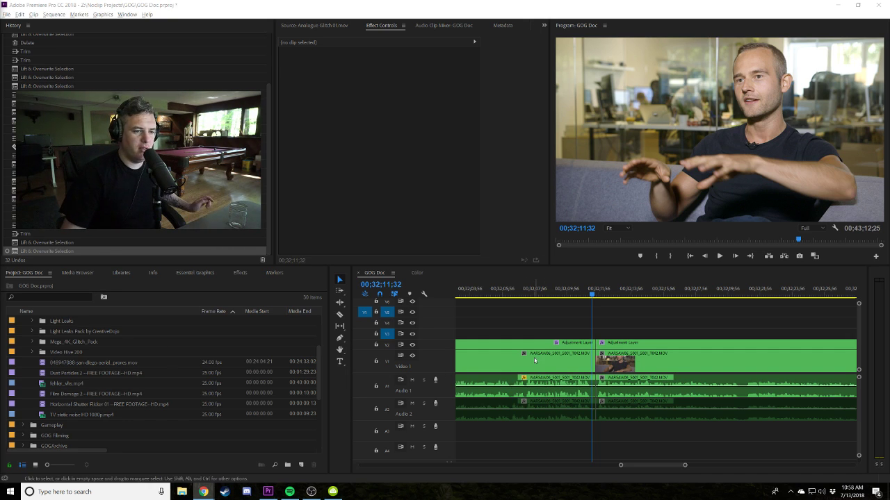
Zoom out the GOG Doc timeline and play it from 00;32;11;32 to 00;32;16;59.
left_click(611, 315)
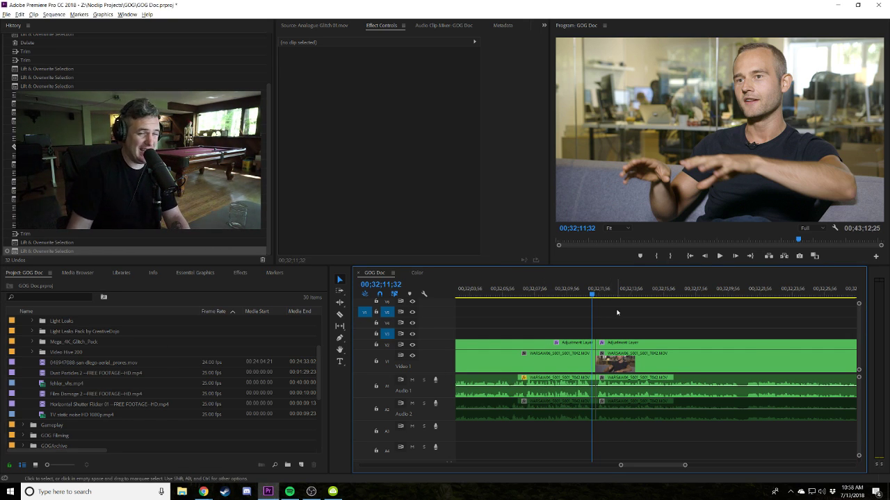
key("minus")
key("minus")
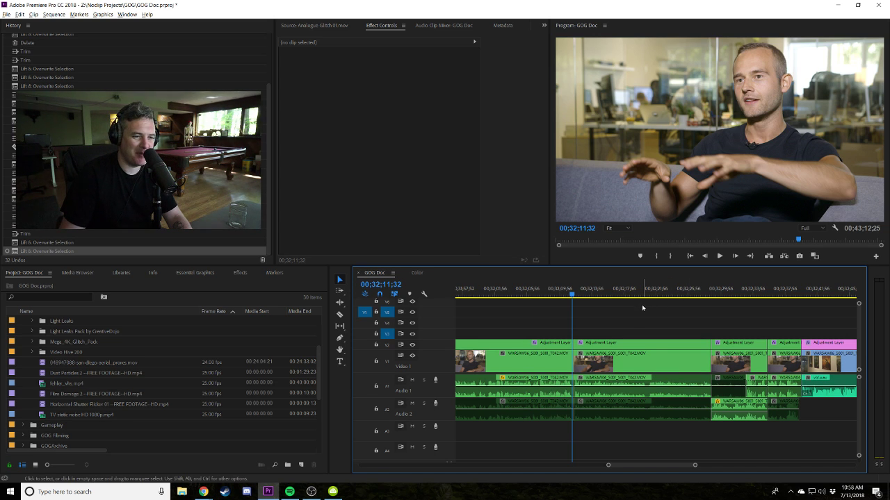
key("space")
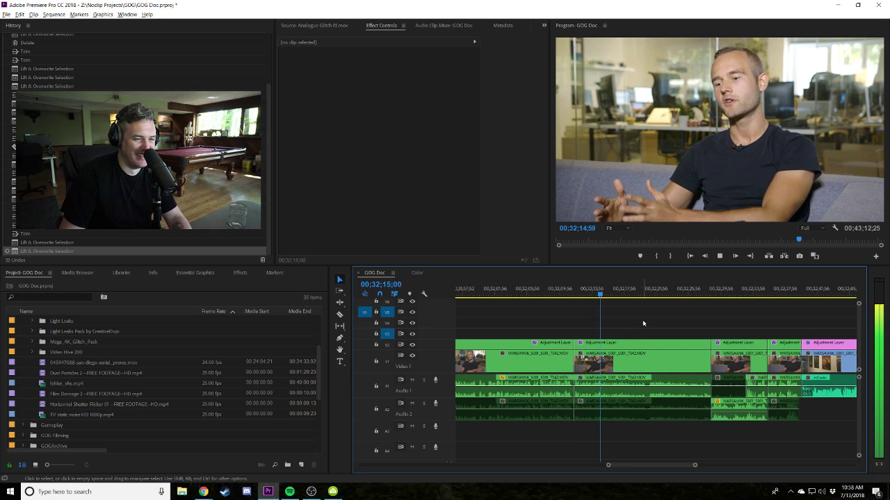
scroll(42, 347, "up", 3)
Place a Black Video clip on track V3 at the playhead and lengthen its end.
left_click(35, 340)
left_click_drag(42, 332, 688, 333)
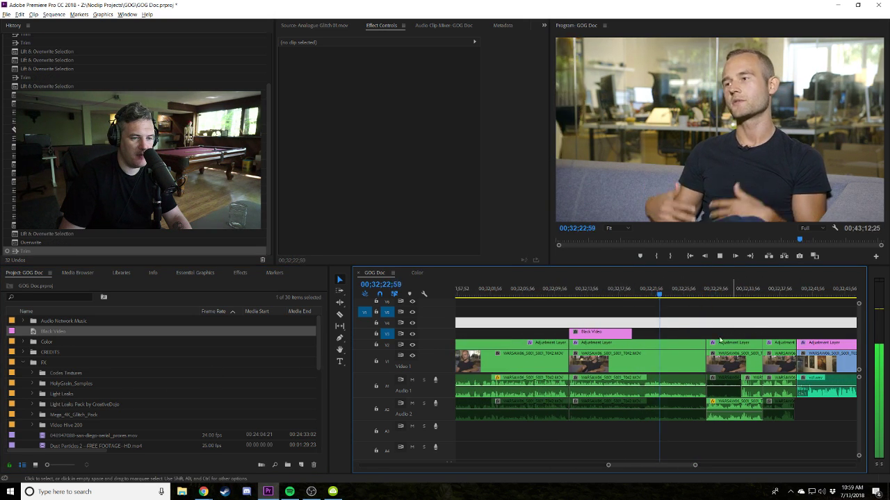
mouse_move(631, 333)
left_mouse_down()
mouse_move(711, 327)
mouse_move(637, 332)
left_mouse_up()
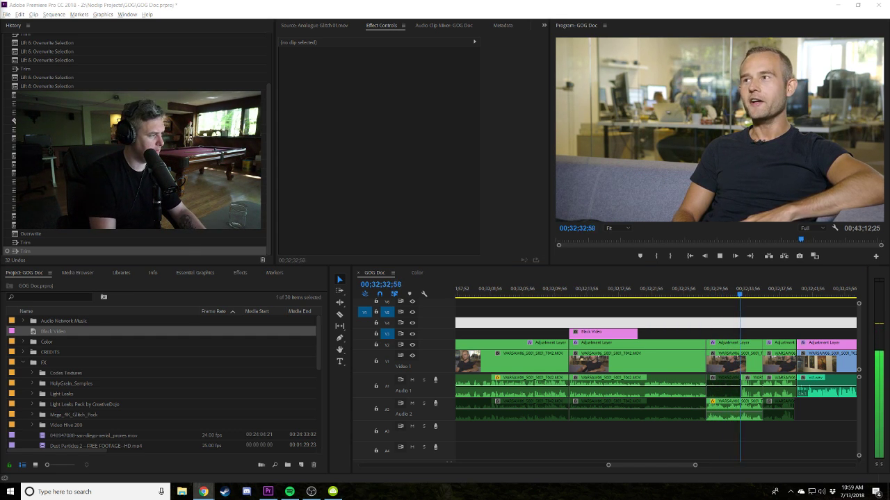
Preview from 00;32;15;05 and extend the Black Video clip further right to the next shot.
left_click(671, 293)
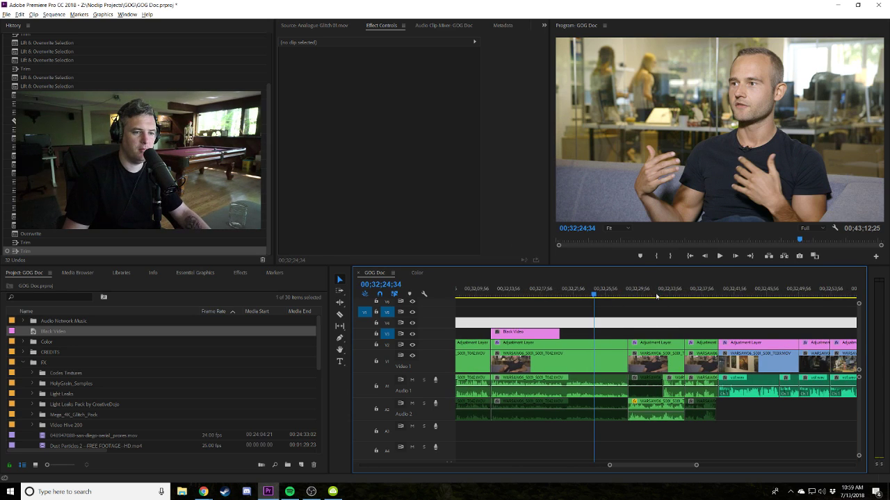
key("space")
left_click(595, 292)
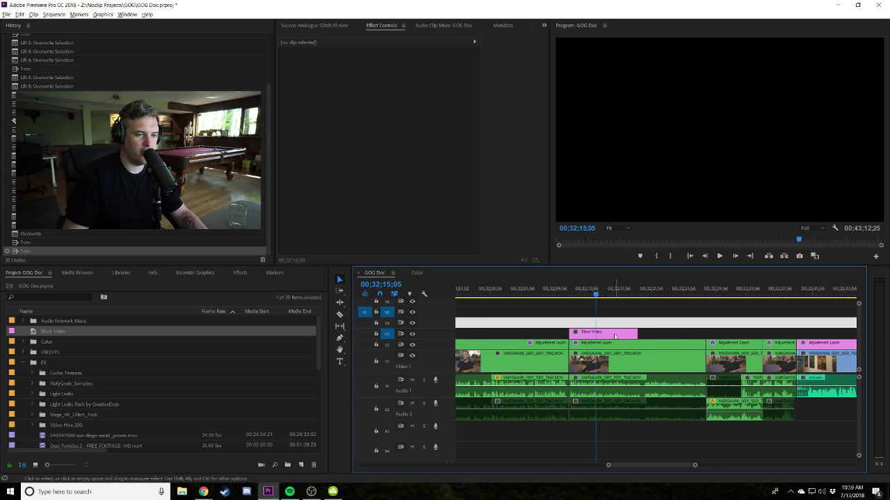
left_click_drag(635, 335, 711, 337)
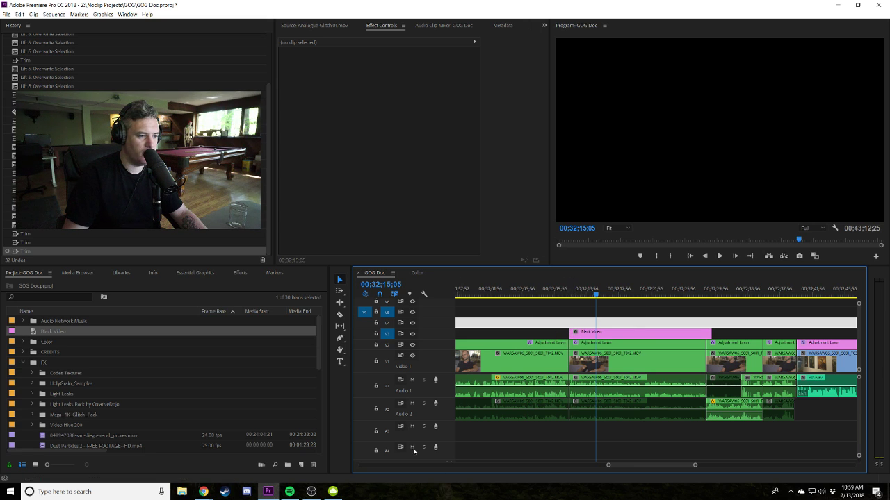
left_click(116, 492)
Launch GOG Galaxy from Start search with 'gog' and maximize its window.
type("gog")
key("Return")
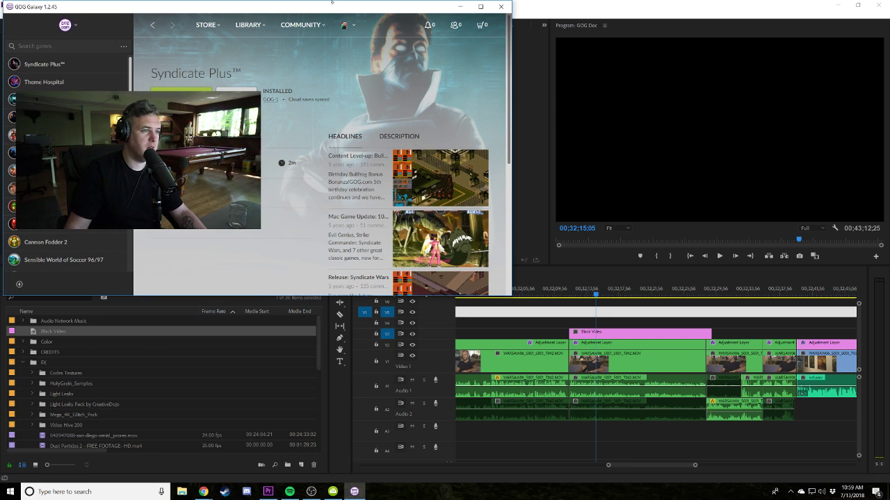
left_click_drag(268, 8, 348, 1)
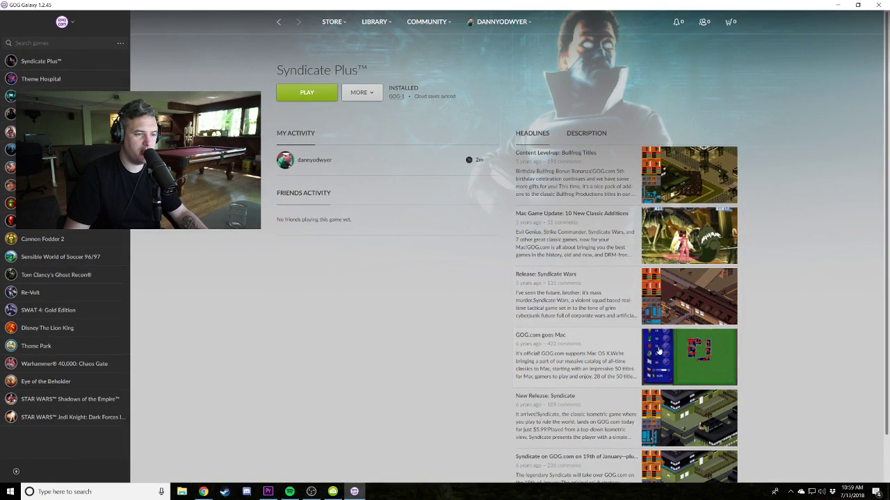
Preview the black section in Premiere from about 00;32;12, then return to GOG Galaxy.
key("alt+Tab")
left_click(567, 295)
key("space")
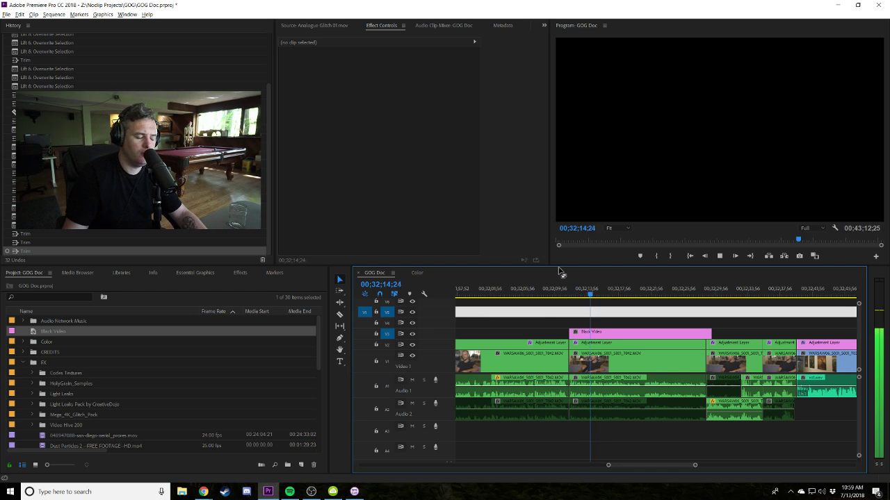
key("alt+Tab")
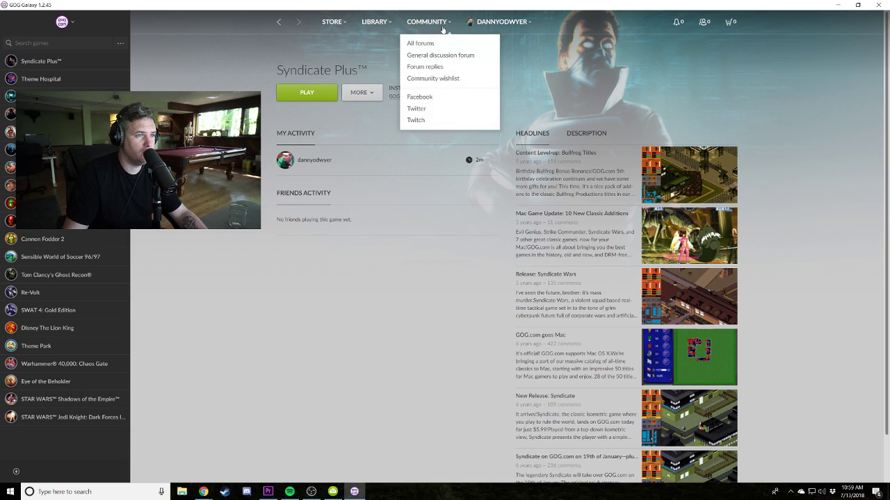
key("alt+Tab")
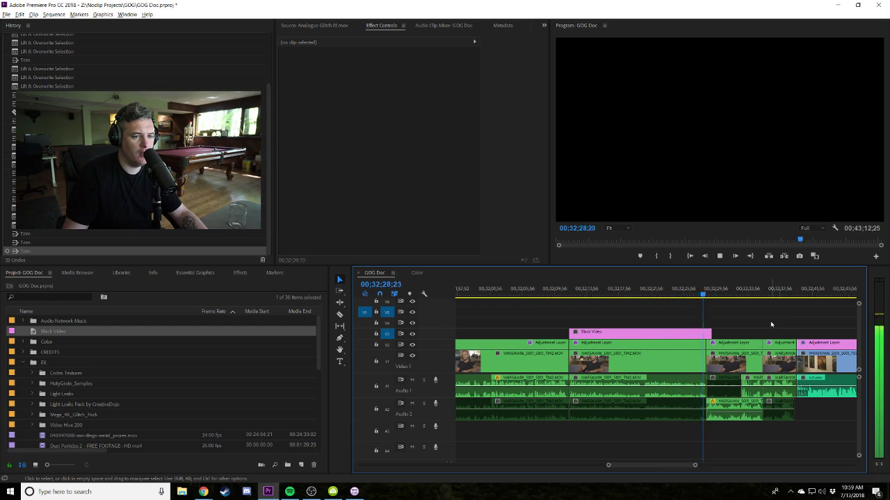
key("alt+Tab")
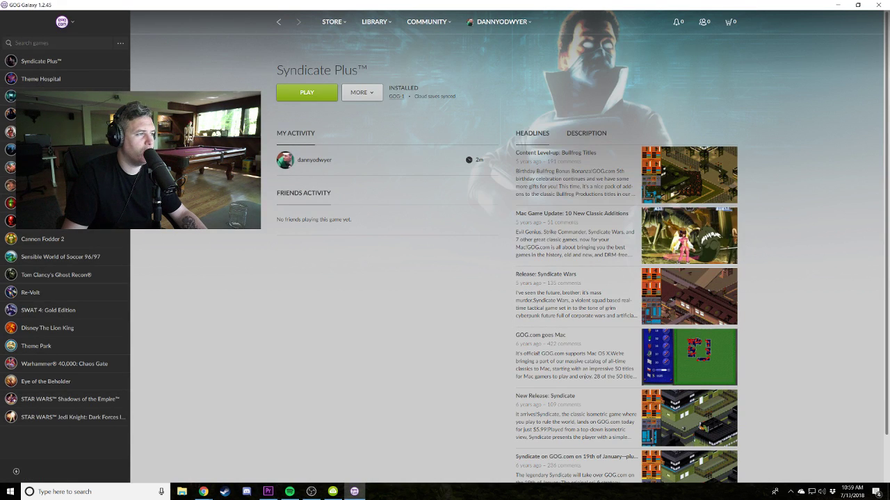
Start a screen recording and open the Syndicate Plus manual from the game's extra options.
left_click(376, 100)
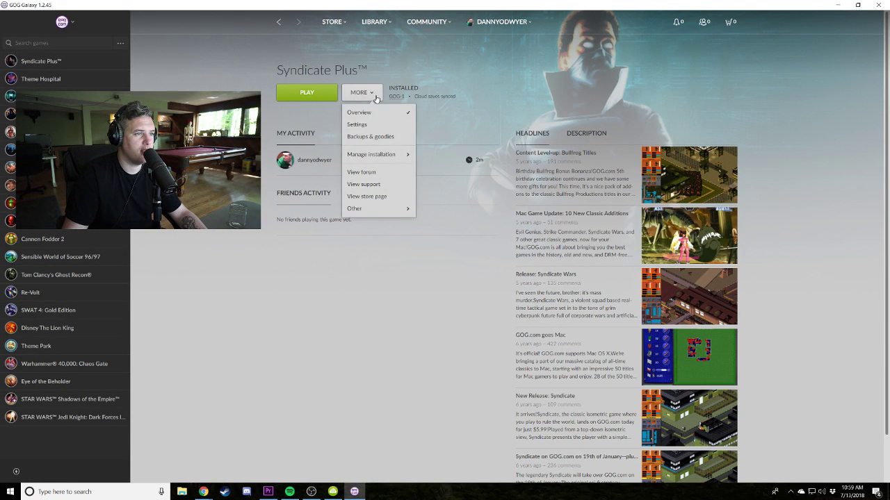
mouse_move(388, 215)
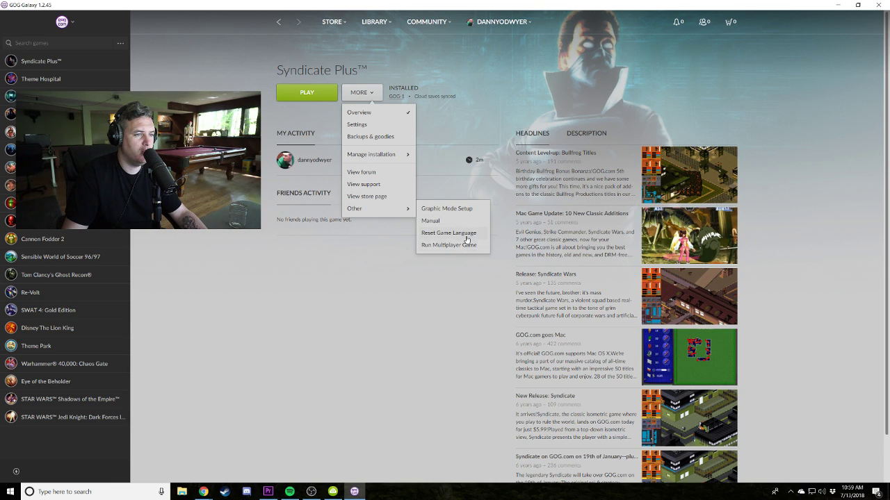
left_click(429, 315)
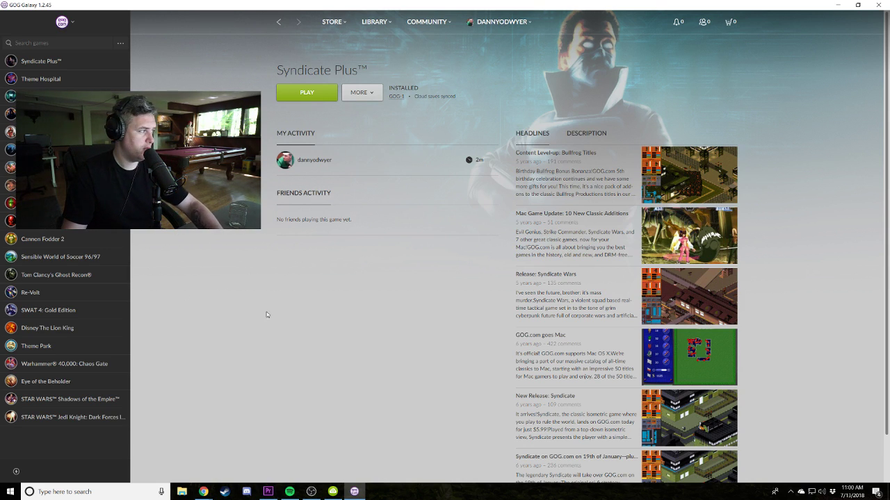
key("alt+F9")
left_click(342, 366)
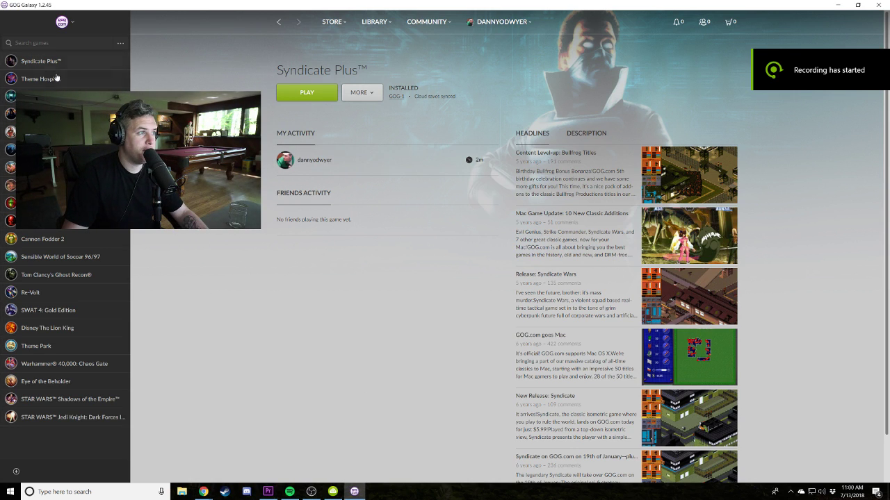
left_click(364, 96)
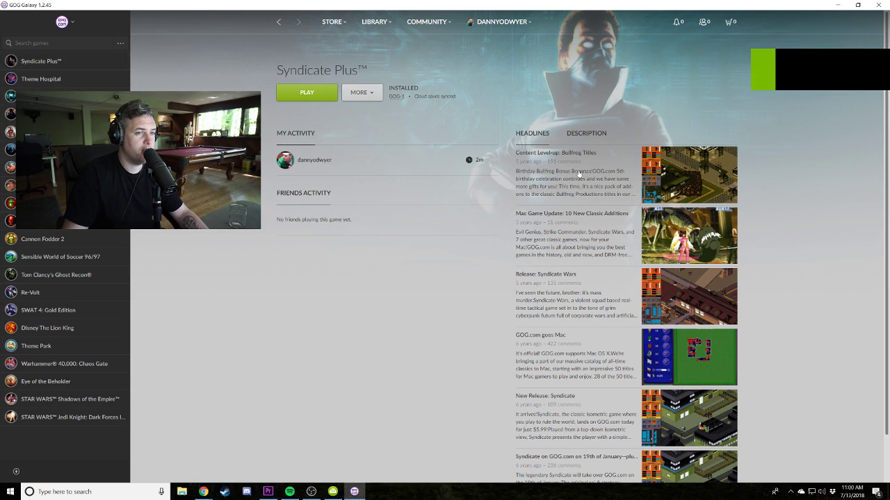
left_click(357, 88)
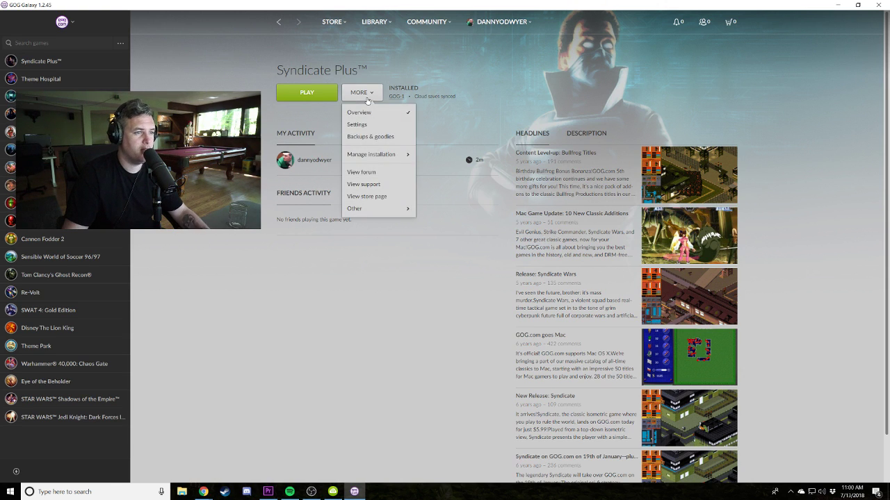
left_click(430, 221)
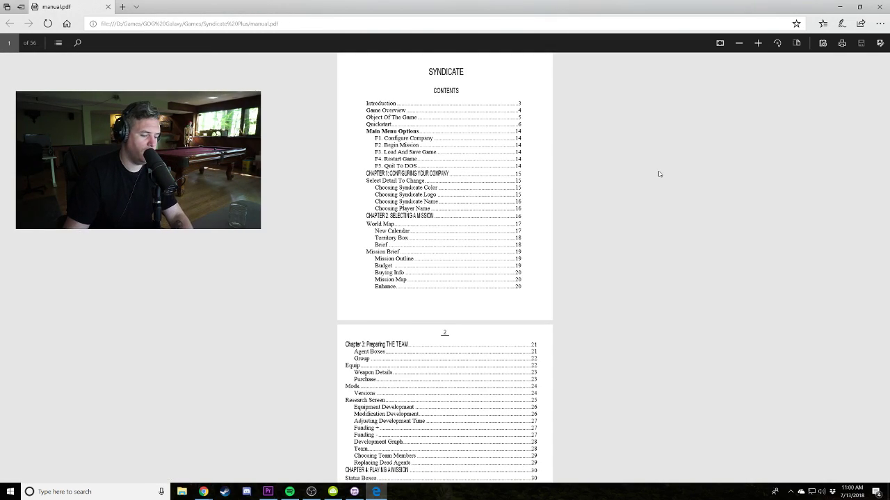
Zoom into the Syndicate manual PDF, dismiss the browser notice, and scroll down through it.
key("ctrl+plus")
key("ctrl+plus")
scroll(733, 211, "up", 3)
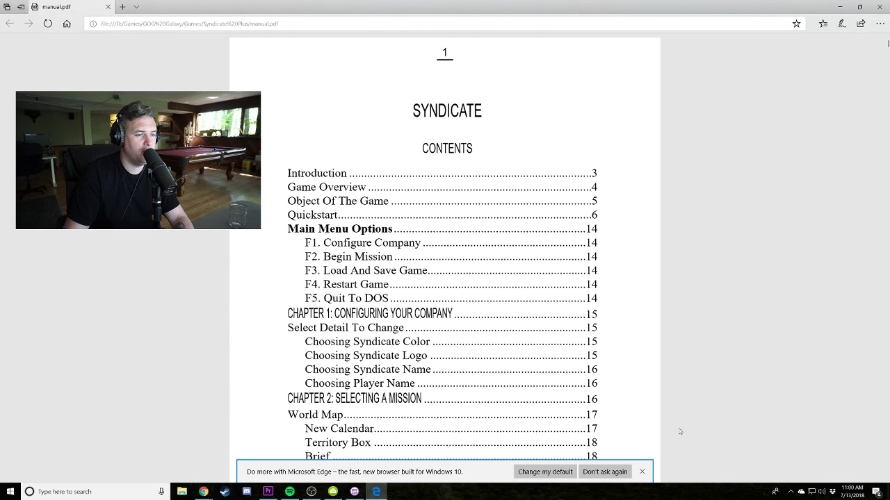
left_click(642, 472)
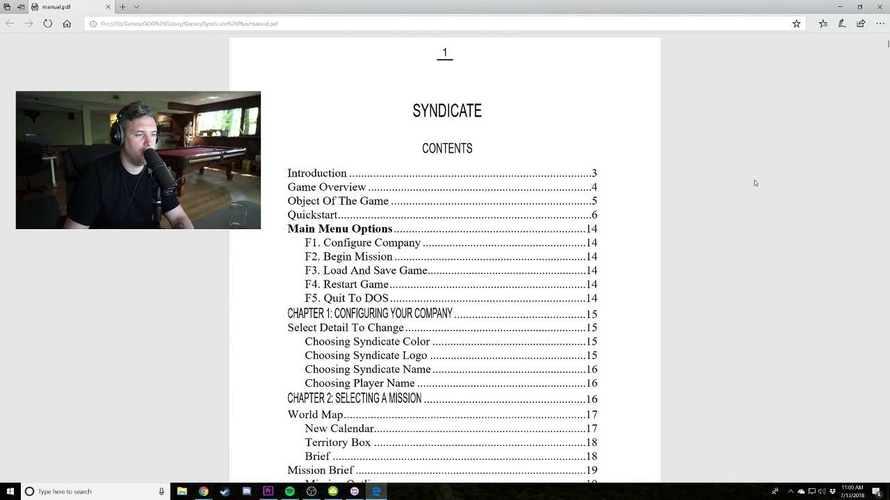
scroll(754, 182, "down", 6)
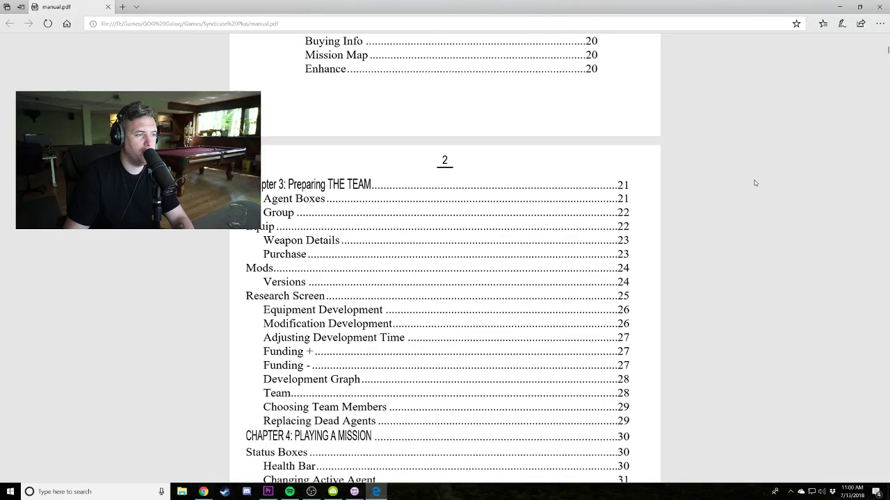
scroll(754, 183, "down", 3)
left_click_drag(885, 54, 885, 88)
scroll(760, 144, "down", 2)
scroll(760, 146, "down", 6)
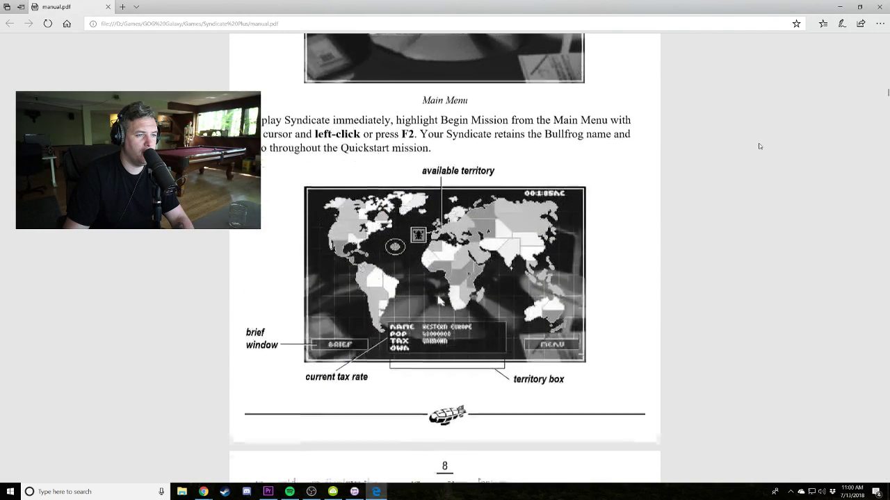
scroll(760, 146, "down", 3)
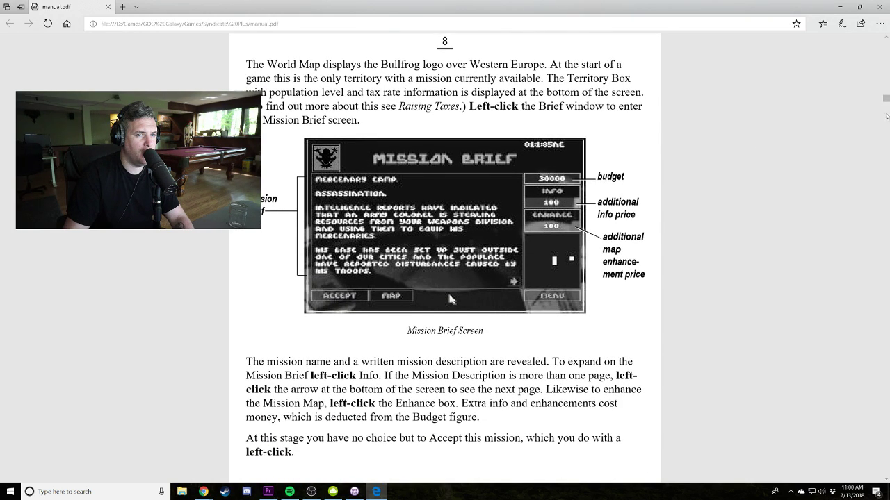
Browse the manual around Chapter 3: Preparing the Team, then close Edge.
left_click_drag(885, 101, 880, 203)
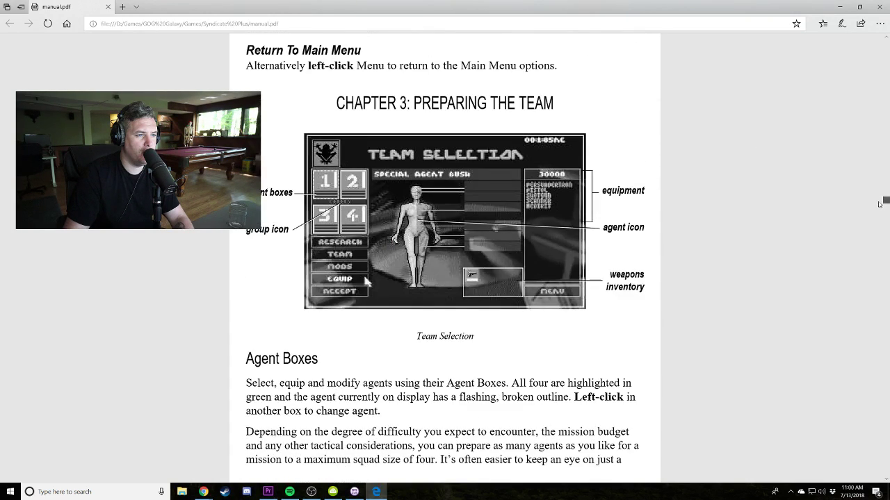
scroll(810, 175, "up", 2)
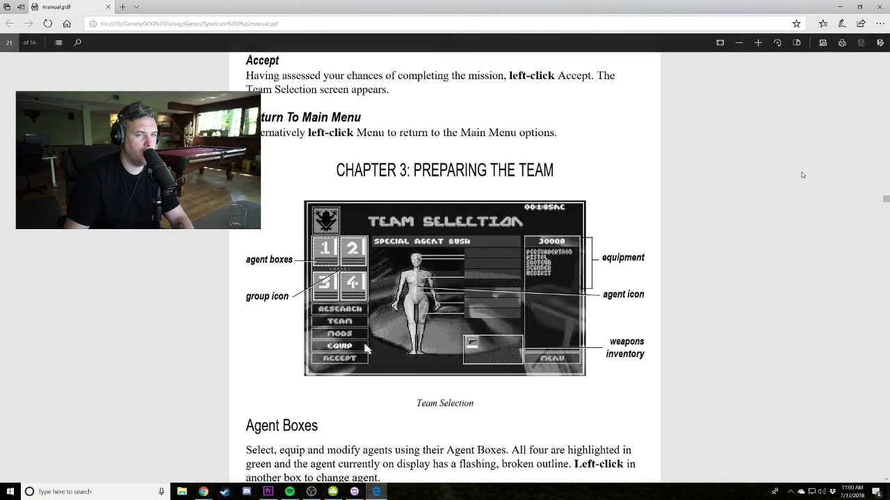
scroll(802, 175, "up", 4)
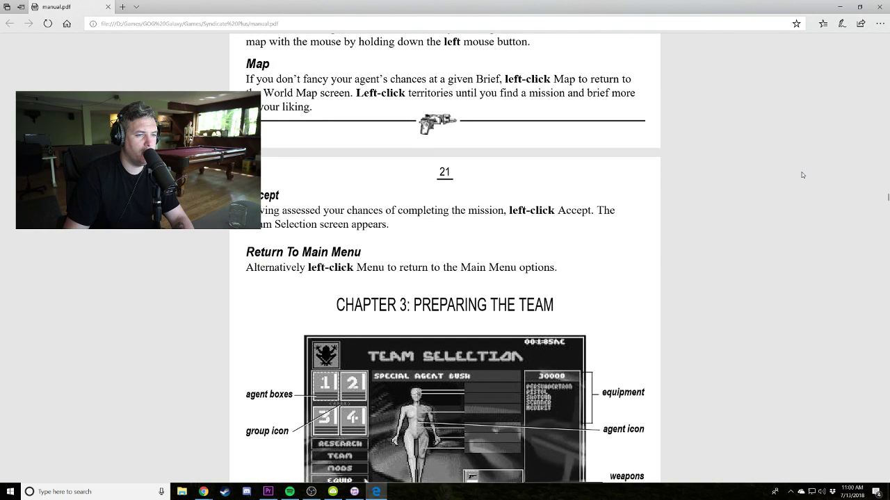
scroll(802, 175, "up", 6)
scroll(802, 175, "up", 8)
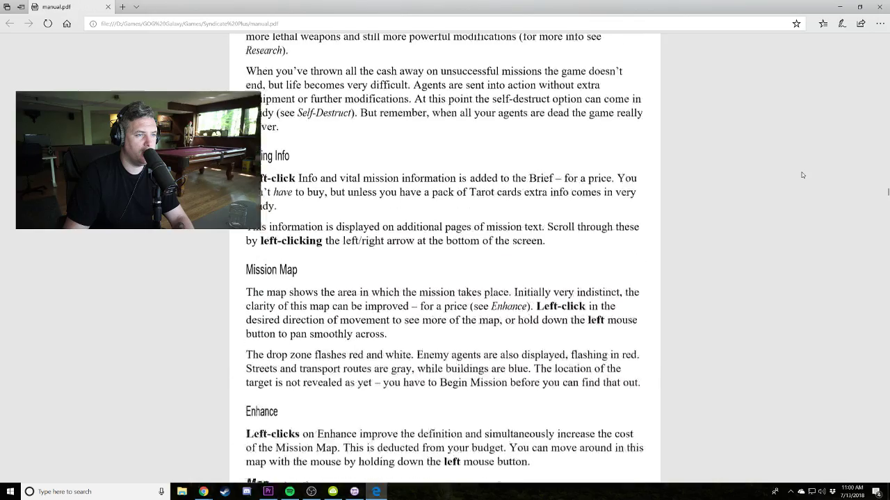
scroll(802, 175, "down", 20)
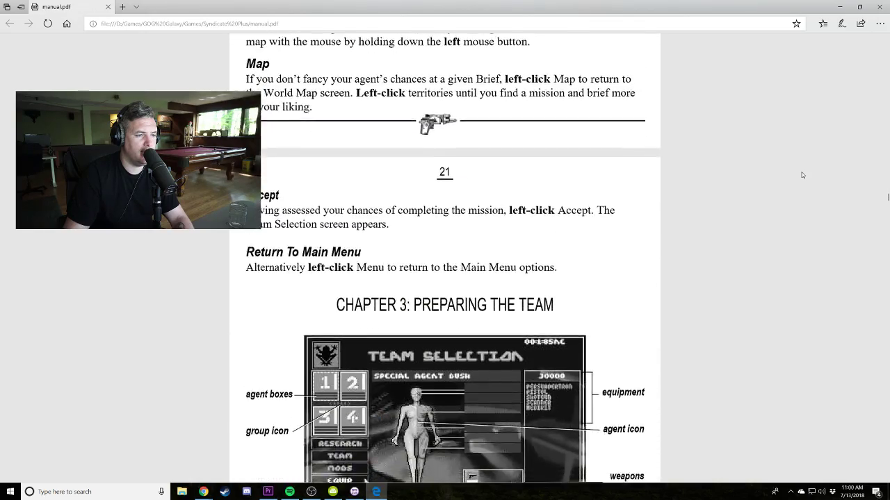
scroll(802, 176, "up", 20)
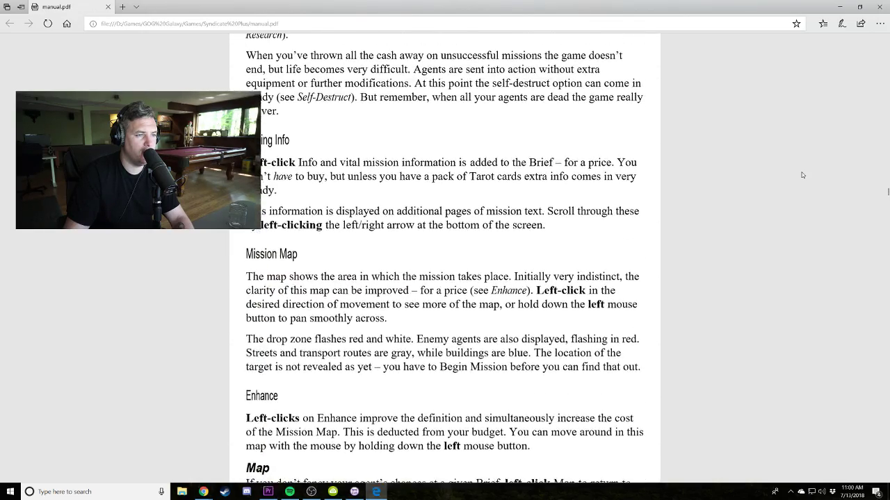
scroll(802, 175, "down", 17)
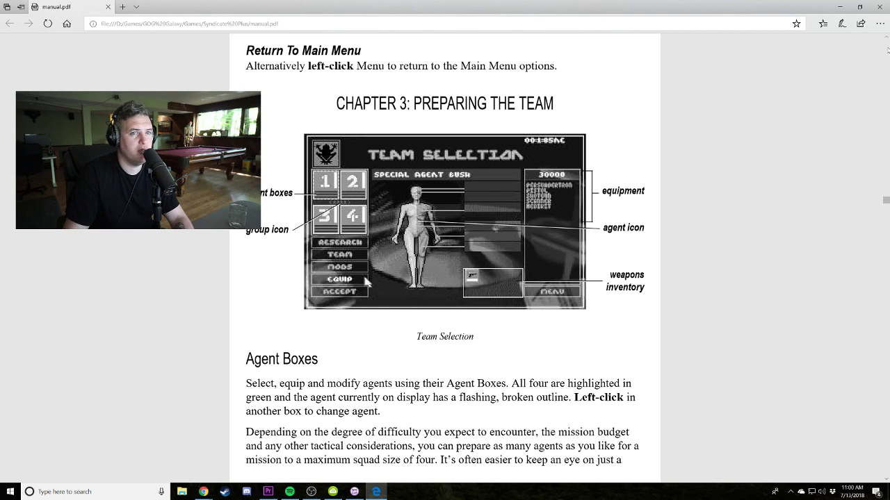
left_click(879, 8)
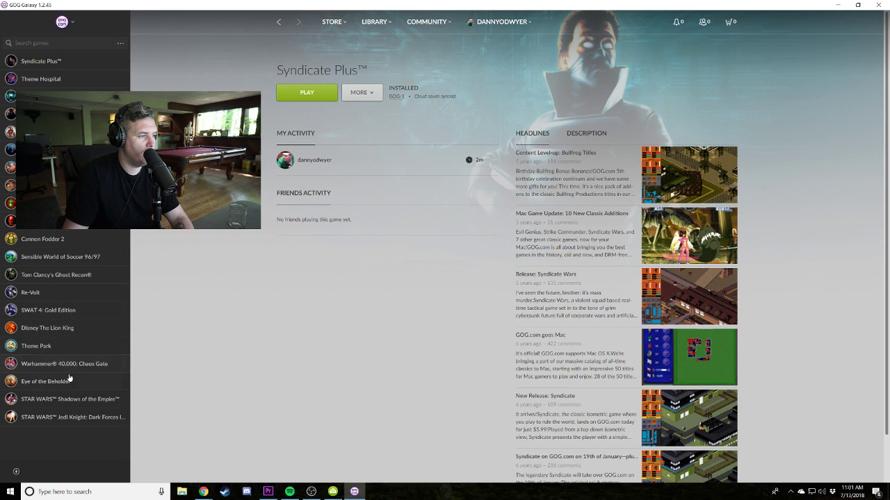
Open and read the STAR WARS Shadows of the Empire readme, then close it.
left_click(84, 401)
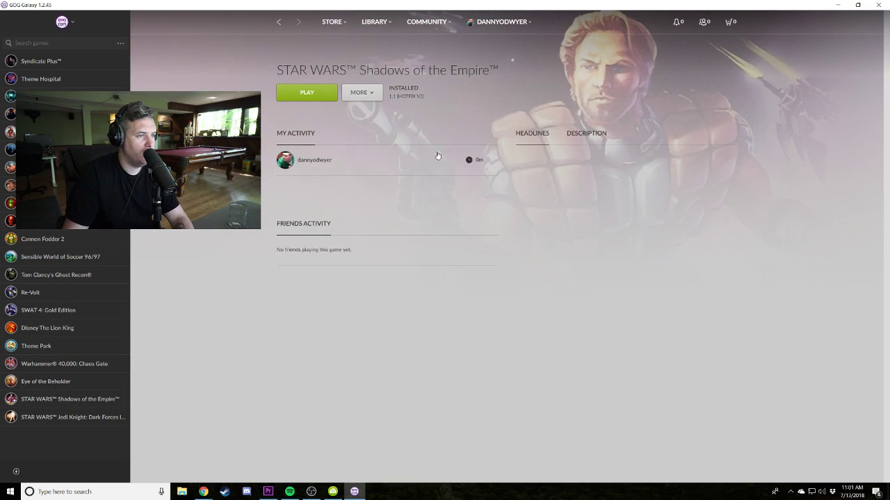
left_click(374, 92)
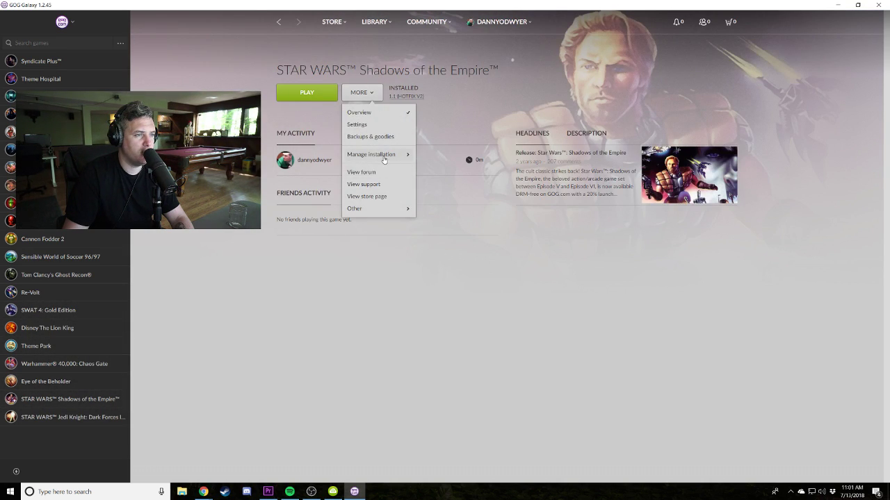
mouse_move(384, 210)
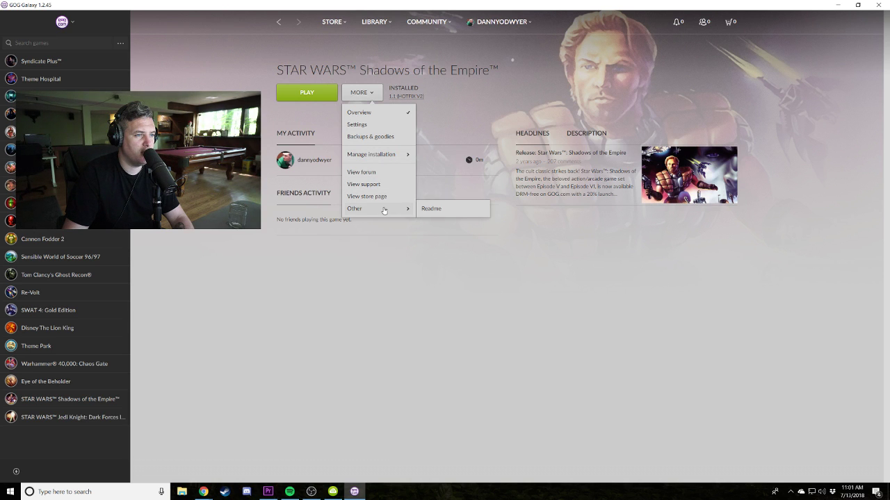
left_click(428, 210)
left_click_drag(237, 102, 488, 103)
scroll(532, 317, "down", 7)
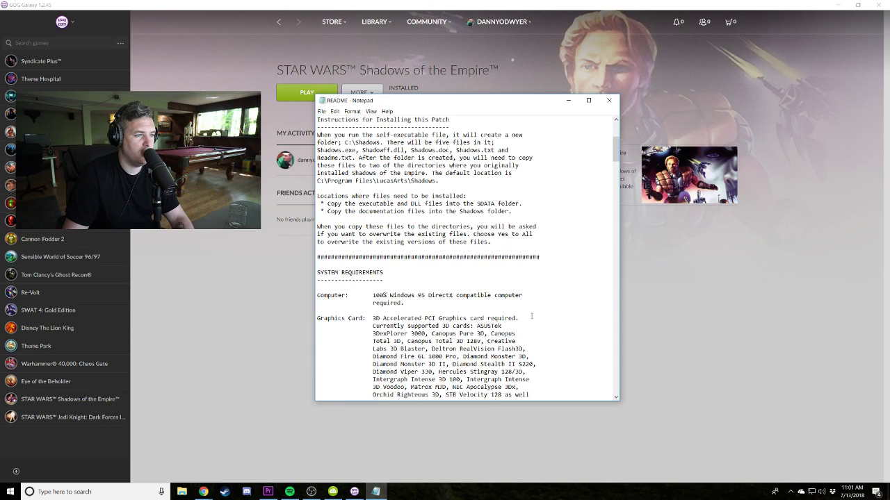
scroll(532, 316, "down", 12)
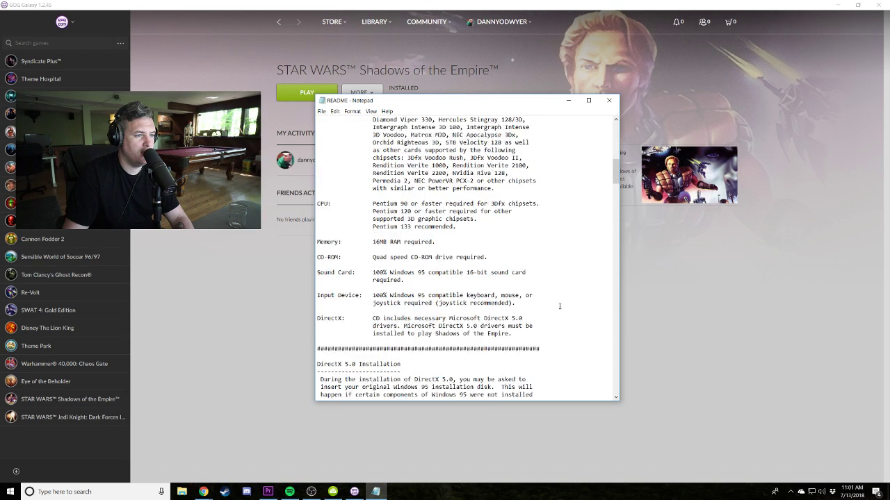
scroll(560, 306, "down", 4)
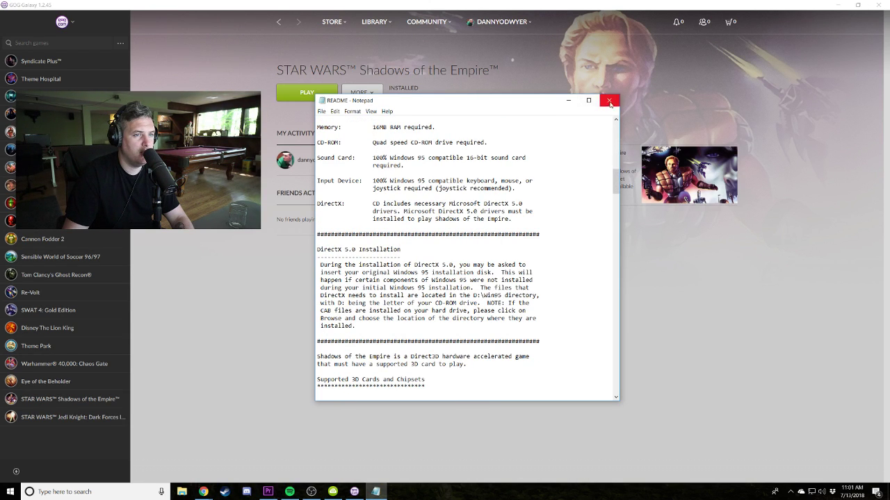
left_click(609, 100)
View the changelog for the installed Shadows of the Empire version, then close it.
left_click(362, 93)
left_click(362, 93)
left_click(407, 96)
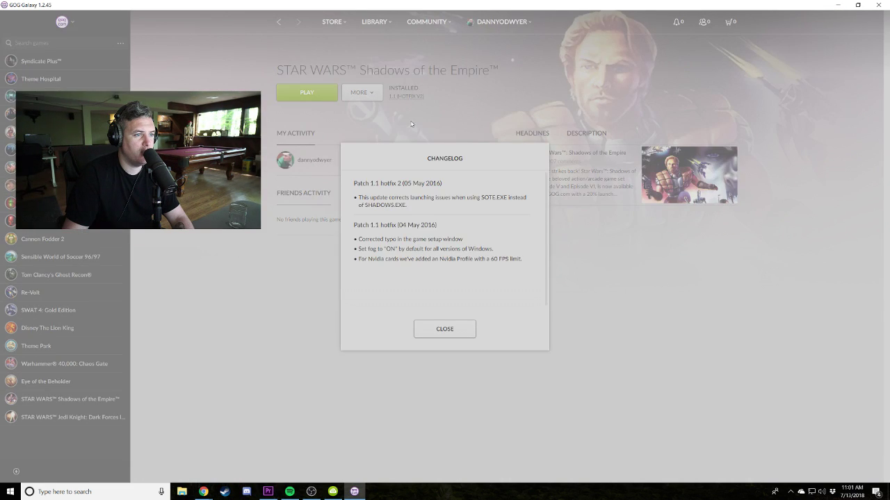
left_click(466, 327)
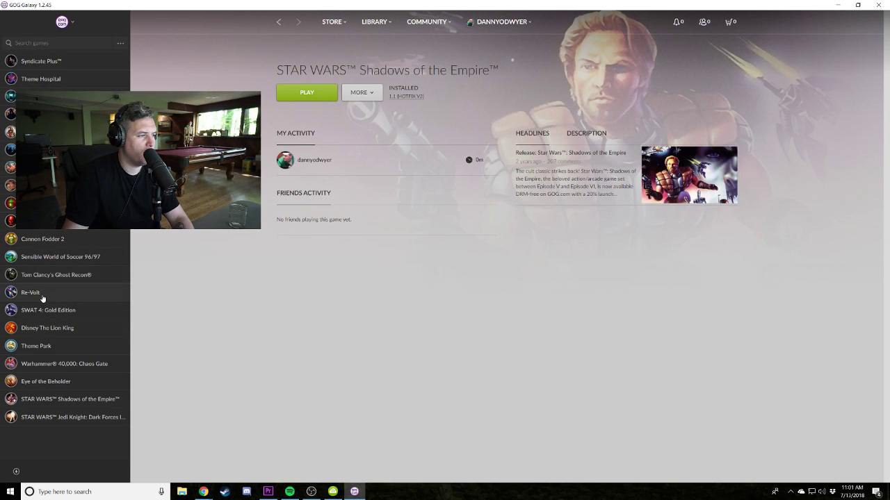
Start the Shadows of the Empire backup installer download, then abort it.
left_click(378, 93)
mouse_move(395, 216)
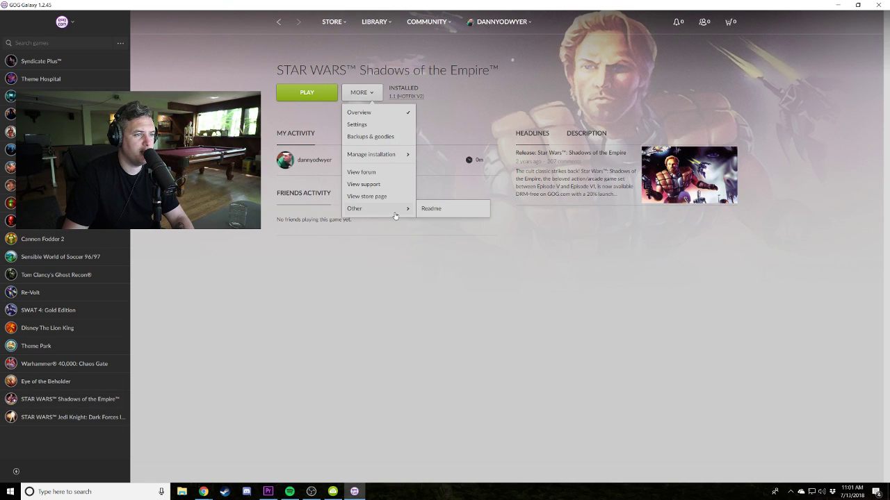
left_click(394, 137)
left_click(360, 155)
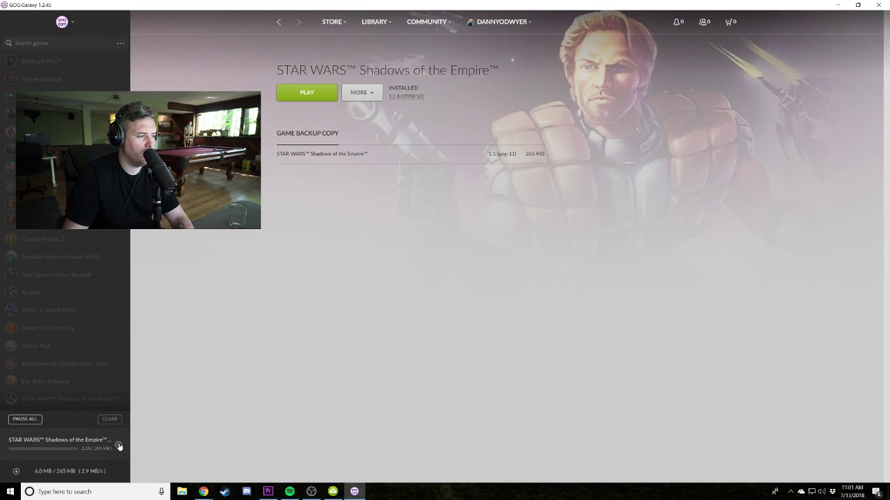
left_click(118, 447)
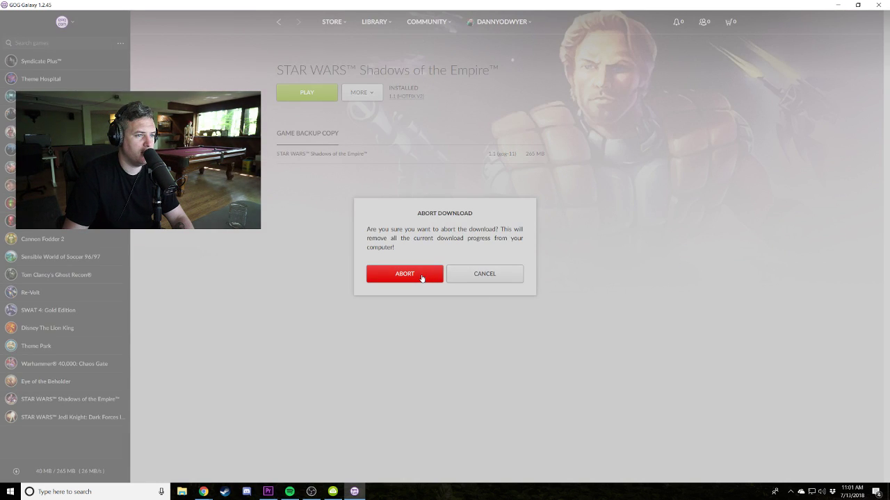
left_click(419, 275)
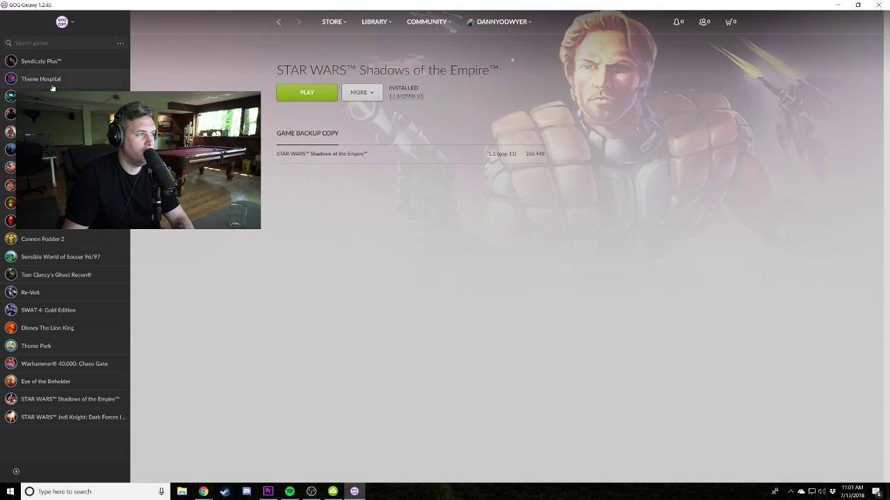
Download the Avatars extra from Theme Hospital's backups and goodies.
left_click(52, 86)
left_click(362, 95)
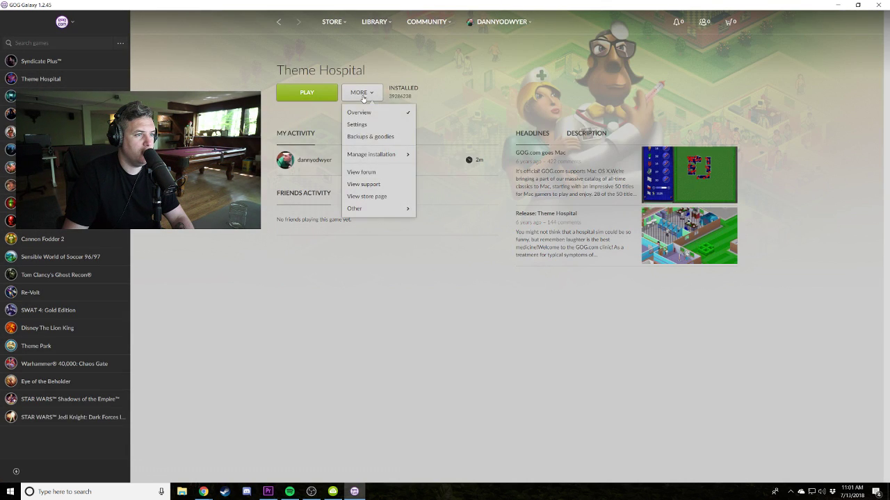
left_click(384, 136)
left_click(579, 176)
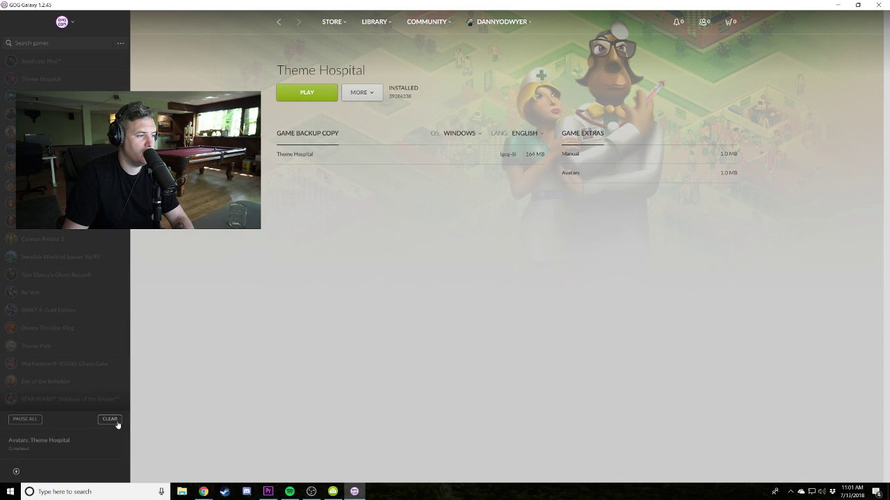
Clear finished downloads, download Worms 2's Artworks extra, and open its download folder.
left_click(110, 420)
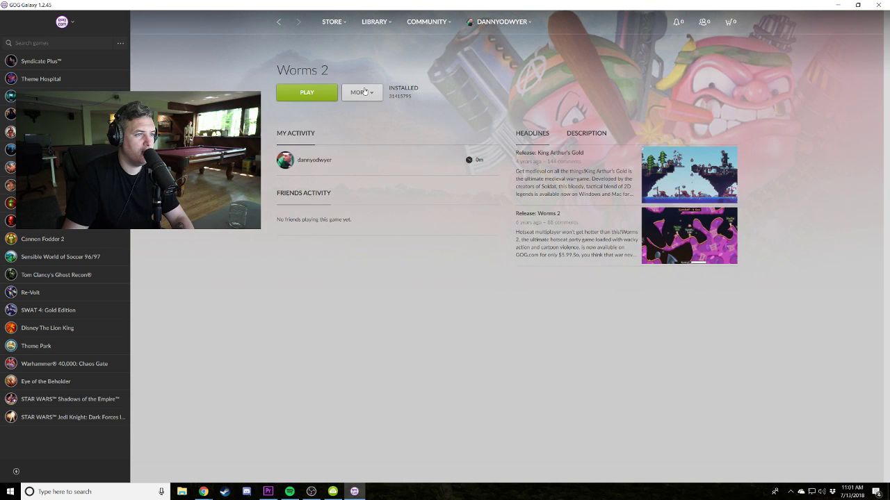
left_click(363, 92)
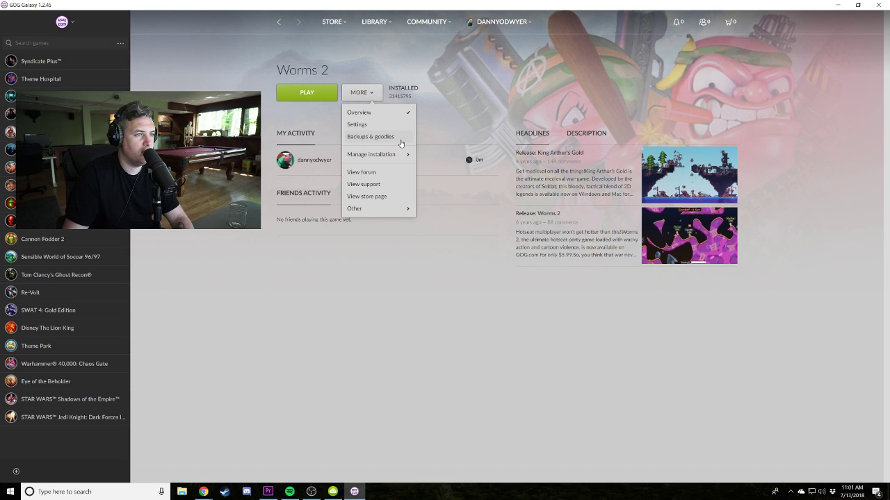
left_click(400, 137)
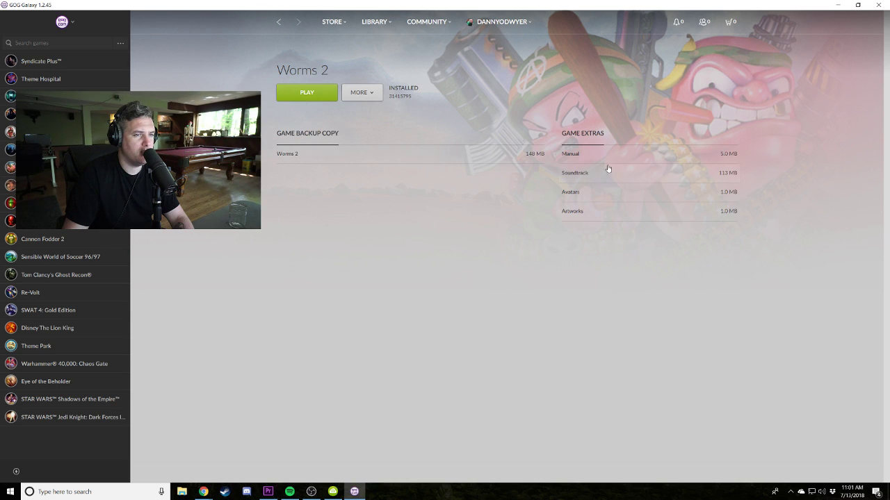
left_click(580, 212)
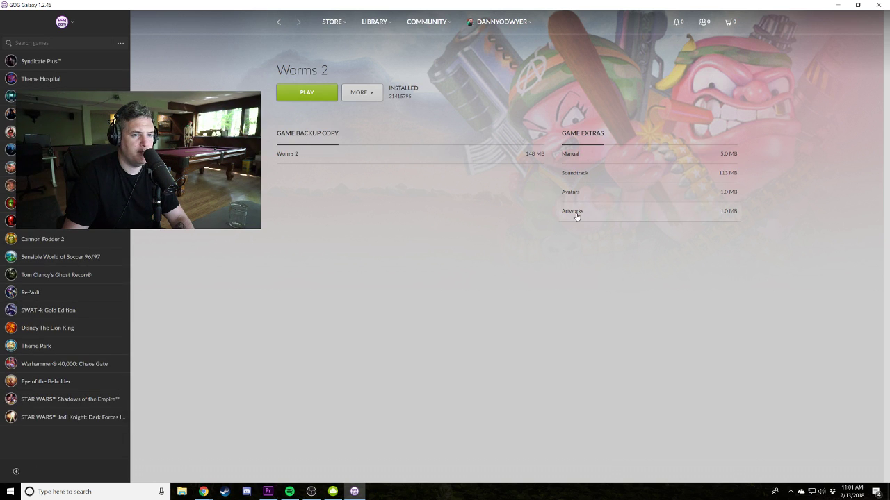
left_click(576, 215)
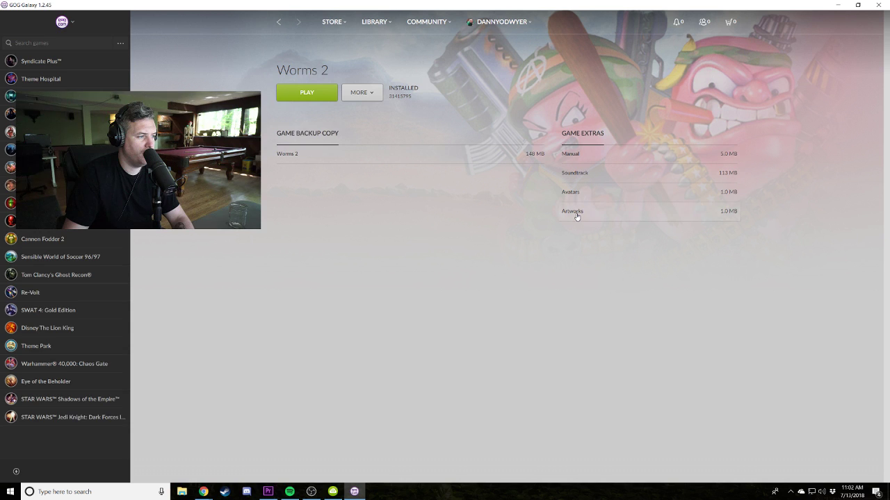
left_click(17, 472)
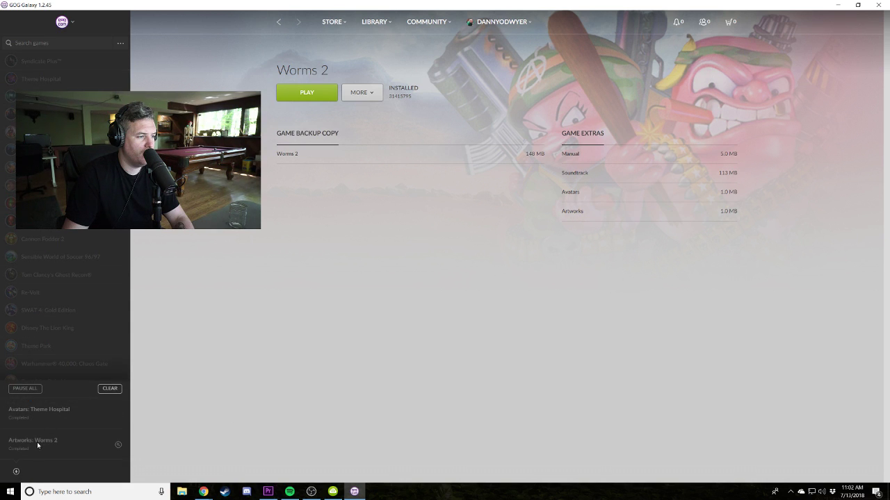
left_click(118, 446)
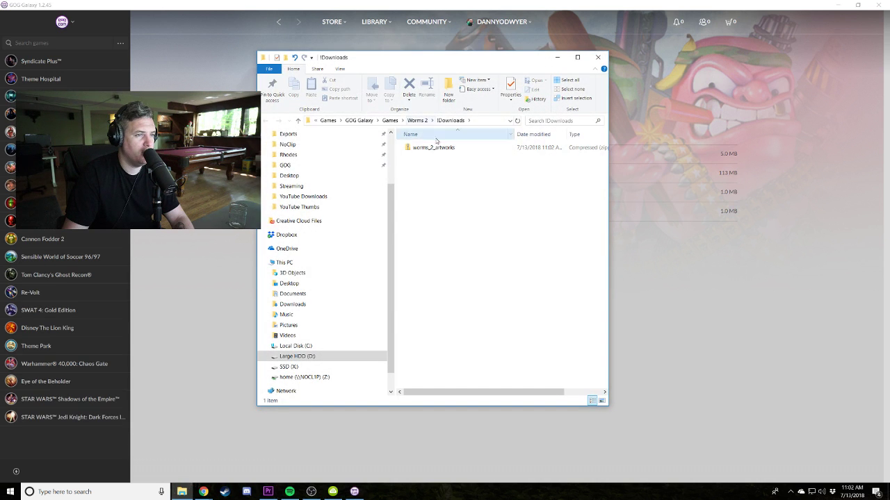
Open the worms_2_artworks zip and view artwork_1 and artwork_2 in Photos.
right_click(433, 149)
key("Return")
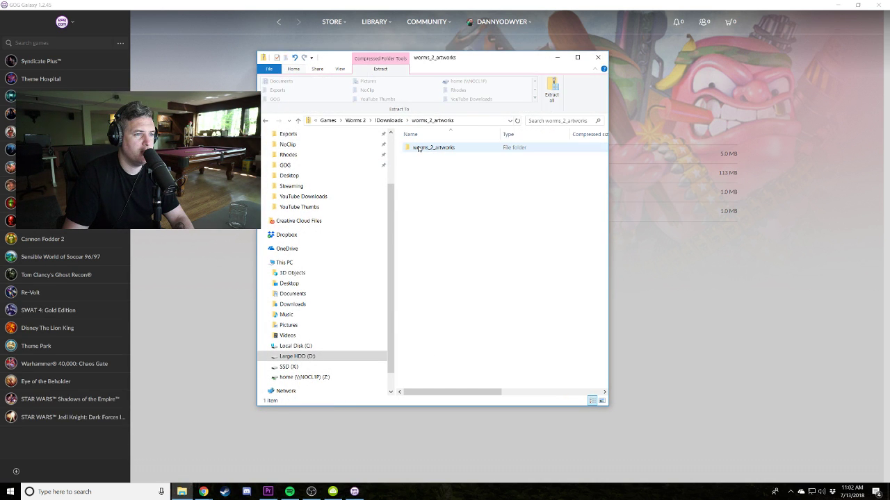
double_click(418, 149)
left_click(419, 148)
double_click(419, 148)
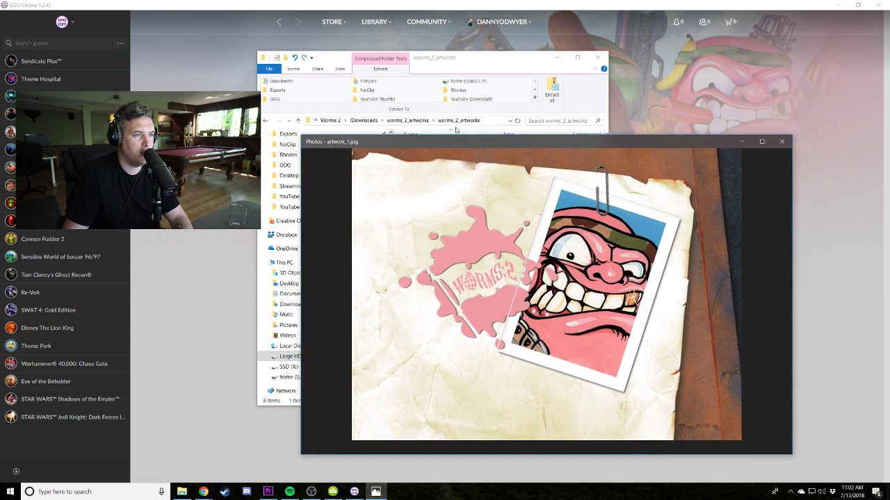
left_click_drag(483, 59, 321, 50)
left_click(313, 148)
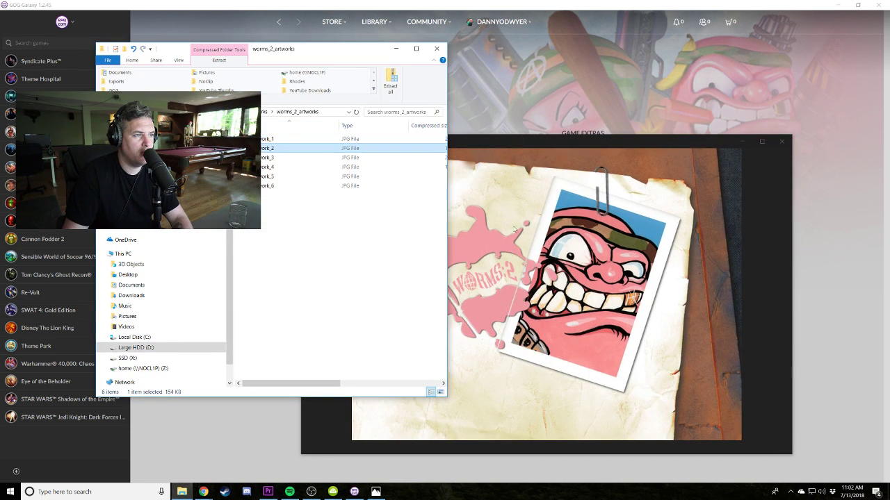
double_click(312, 148)
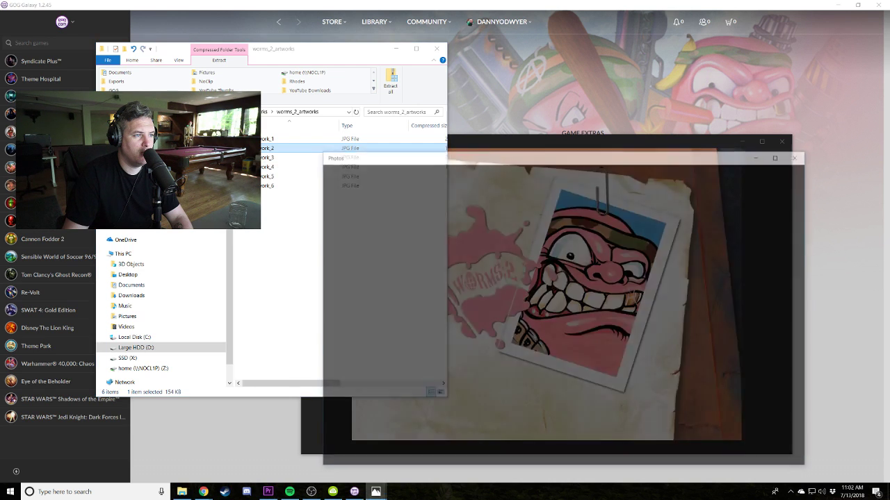
View artwork_3 through artwork_6 in Photos.
left_click(265, 162)
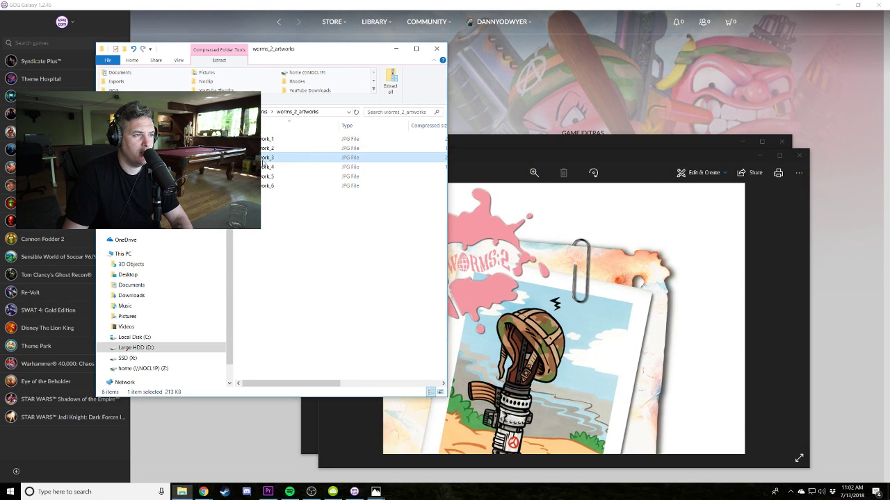
double_click(263, 161)
left_click(265, 170)
double_click(265, 170)
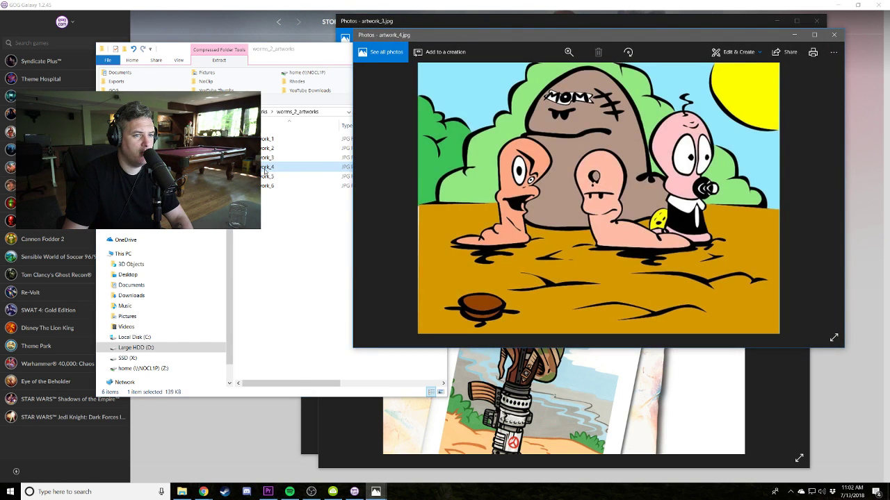
left_click(267, 178)
double_click(268, 178)
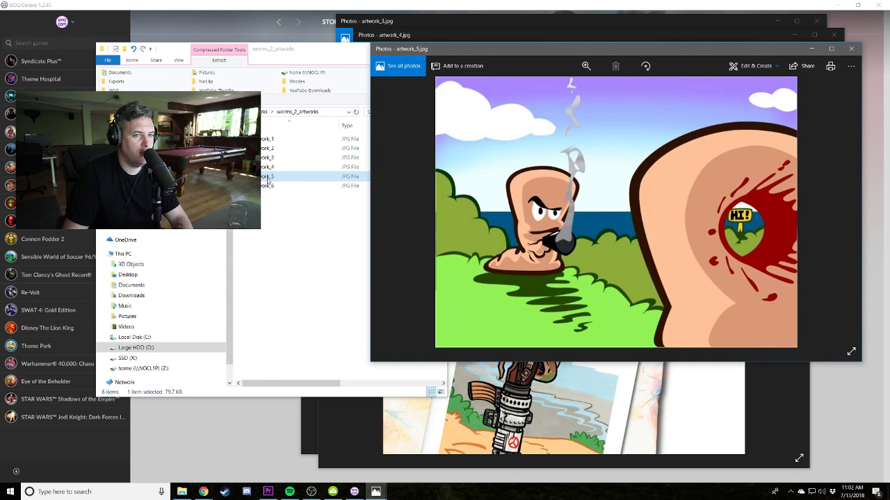
left_click(267, 187)
double_click(267, 186)
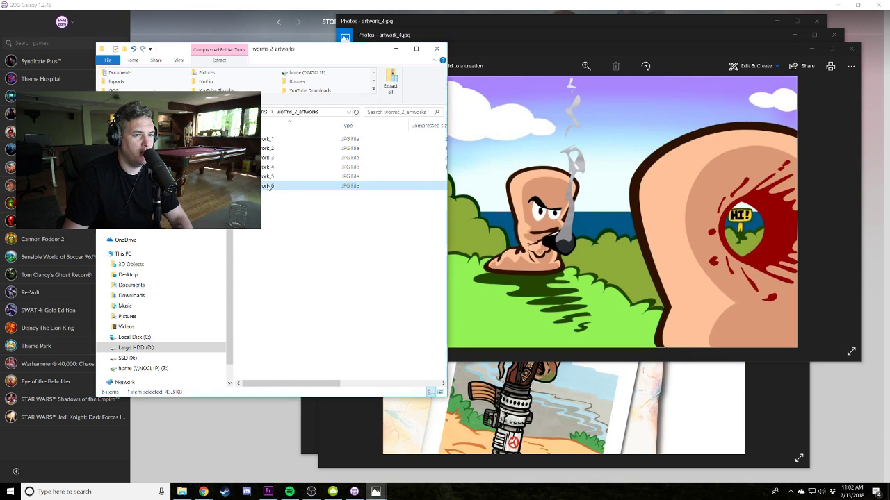
Close all the artwork images and the worms_2_artworks folder window.
left_click(868, 62)
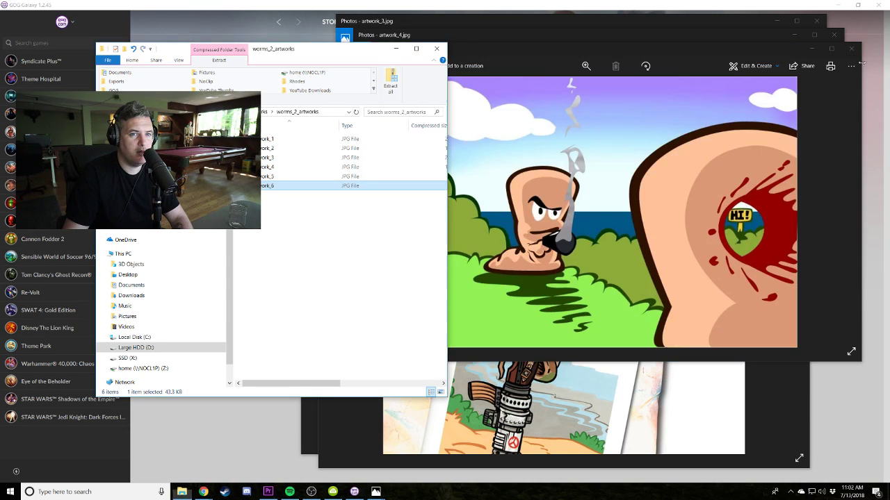
left_click(851, 49)
left_click(834, 35)
left_click(818, 21)
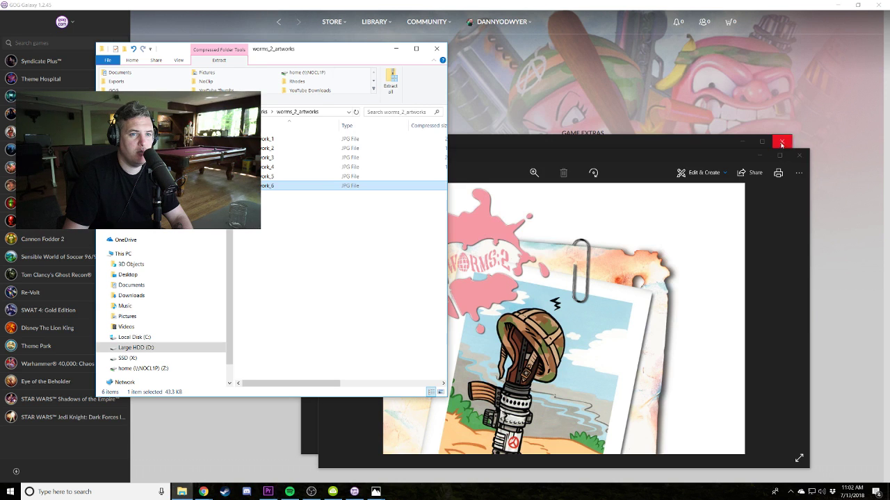
left_click(800, 155)
left_click(436, 49)
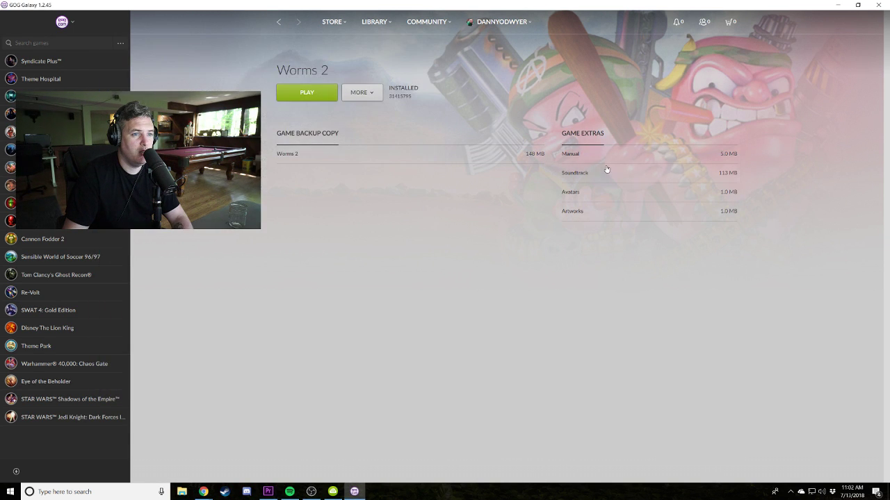
Show Cannon Fodder 2's backup copy and extras.
left_click(51, 241)
left_click(373, 91)
left_click(387, 142)
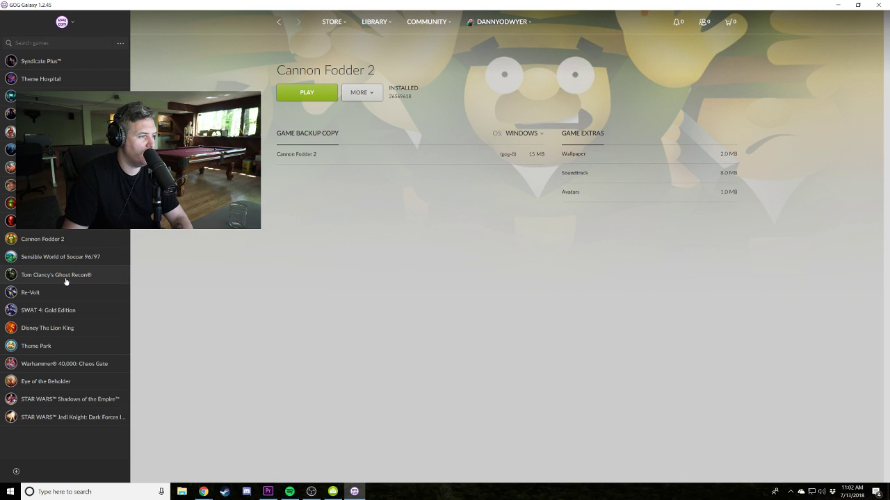
Download The Lion King's Commemorative 16-Bit Poster Art and open its download folder.
left_click(65, 325)
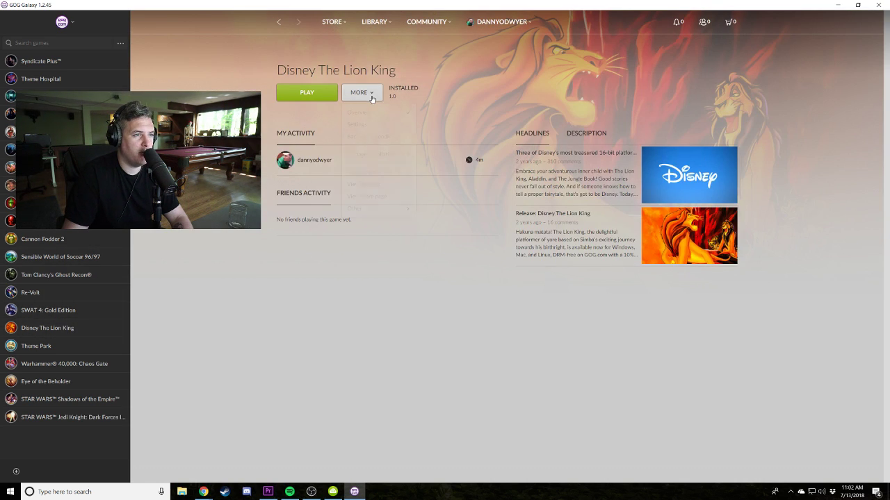
left_click(389, 136)
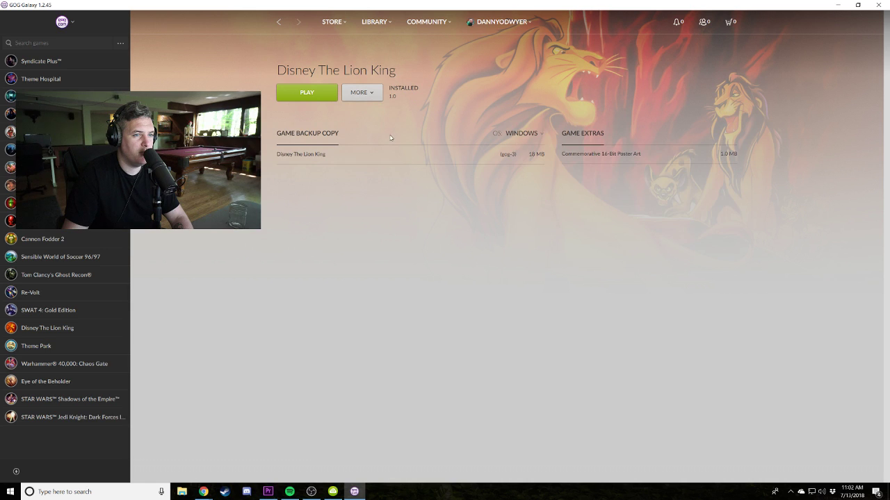
left_click(604, 158)
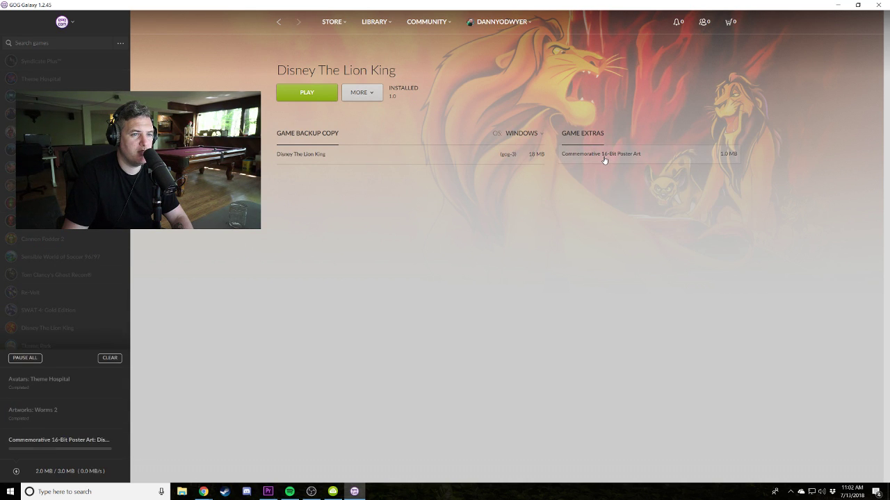
left_click(56, 474)
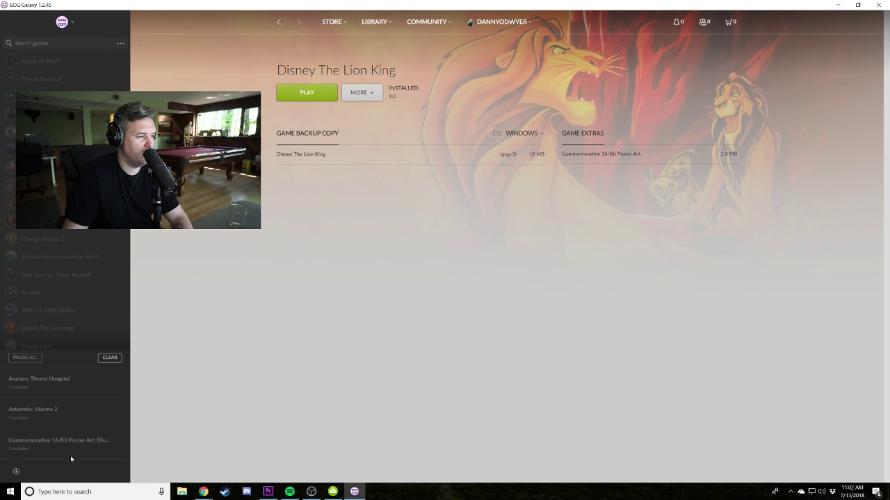
left_click(119, 447)
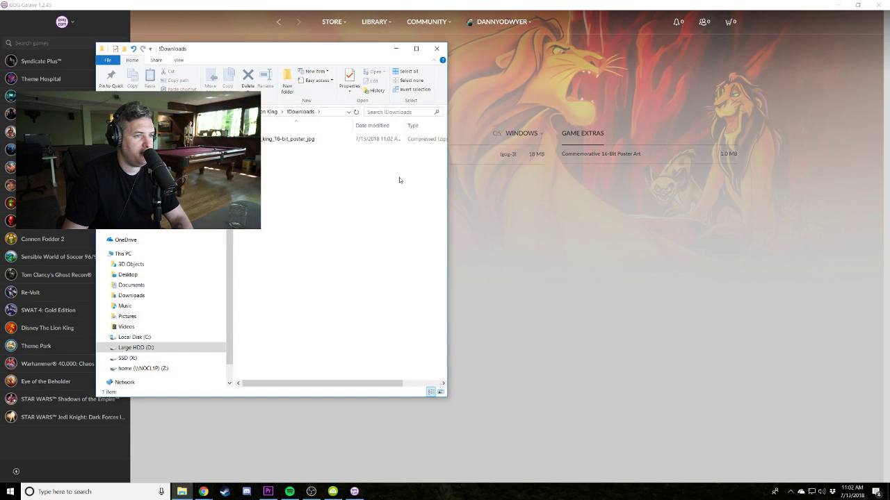
View the GOG_poster_LK image enlarged in Photos, then close it and its folder.
double_click(294, 144)
left_click(284, 142)
double_click(284, 142)
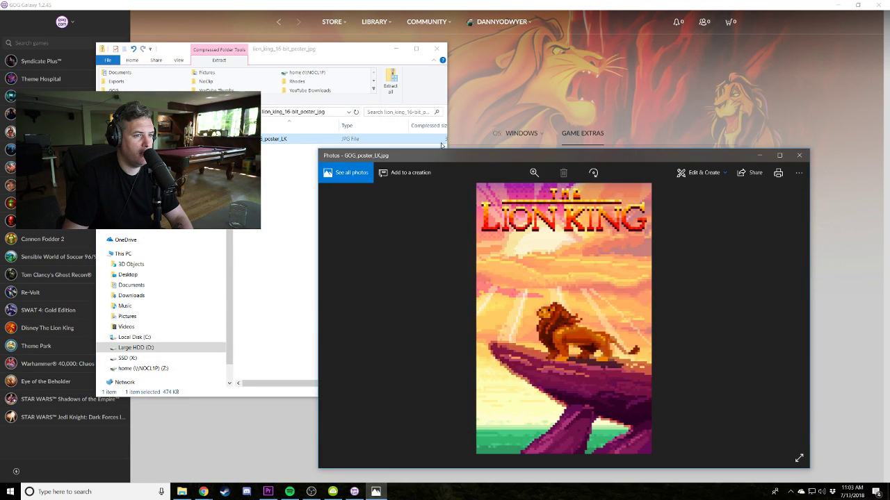
left_click_drag(448, 154, 337, 74)
left_click_drag(693, 383, 791, 455)
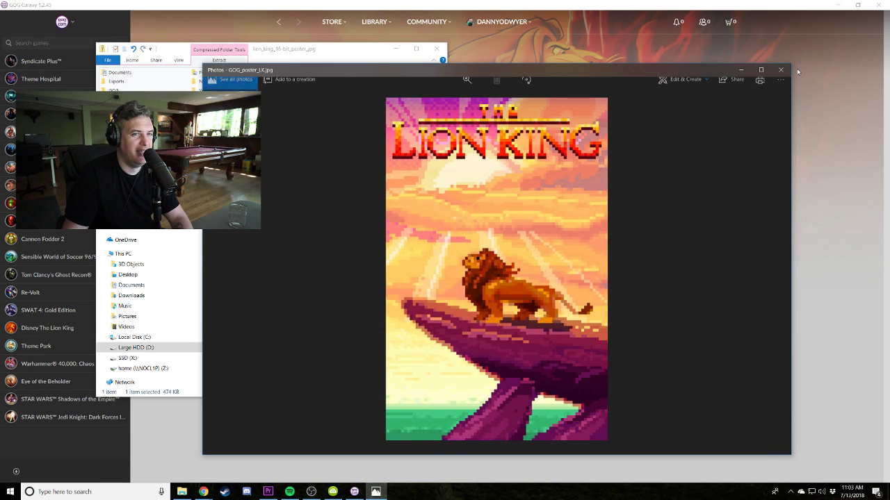
left_click(783, 70)
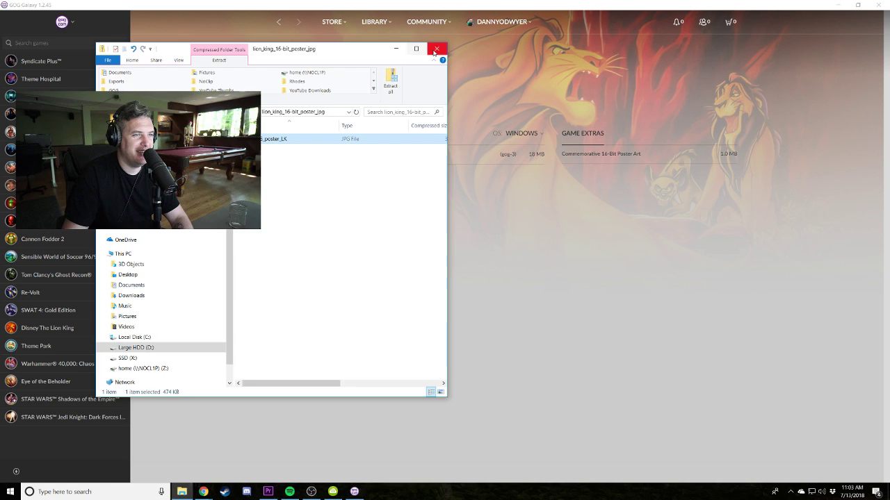
left_click(436, 49)
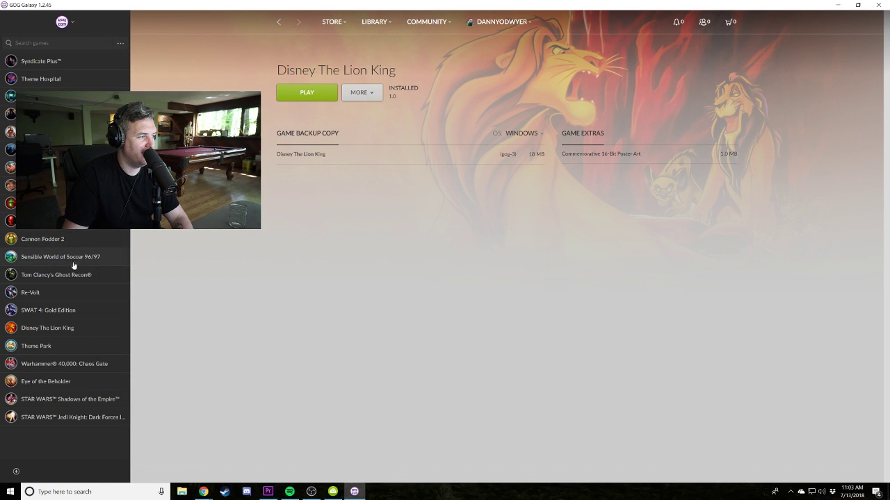
Show Theme Park's backup copy and extras.
left_click(60, 348)
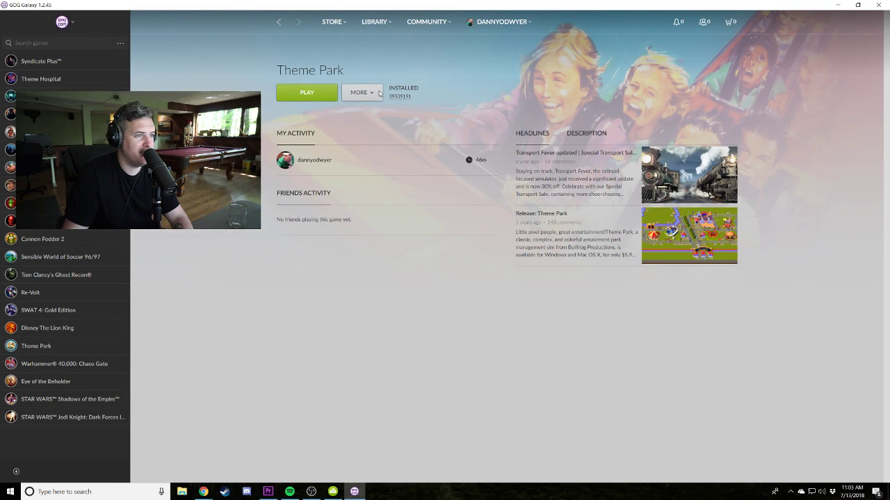
left_click(364, 92)
left_click(380, 136)
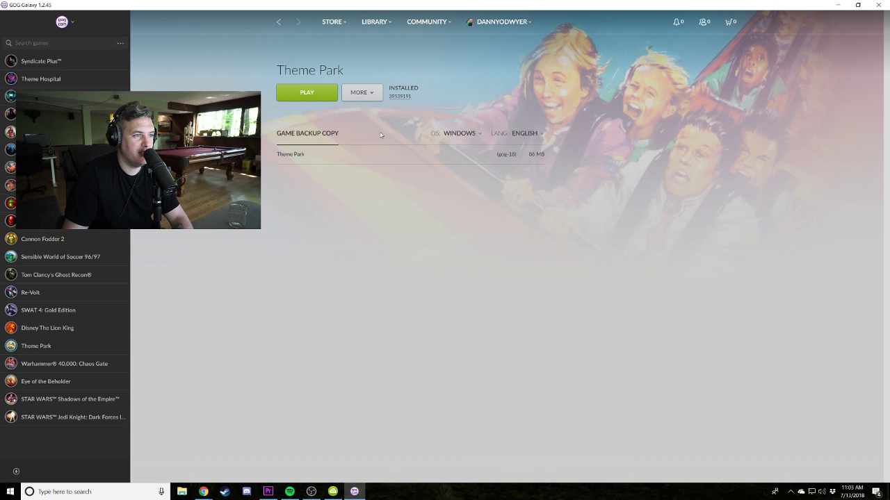
Download the 7.0 MB Eye of the Beholder clue book and open its folder.
left_click(56, 387)
left_click(356, 94)
left_click(386, 140)
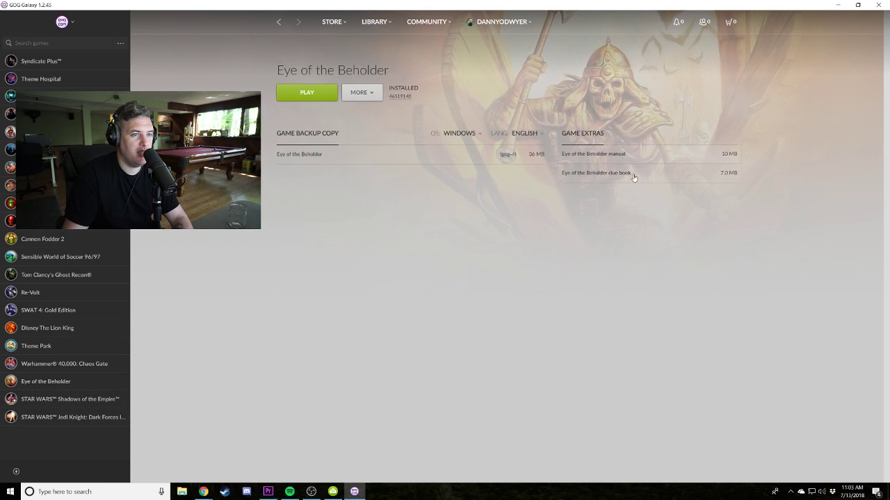
left_click(623, 173)
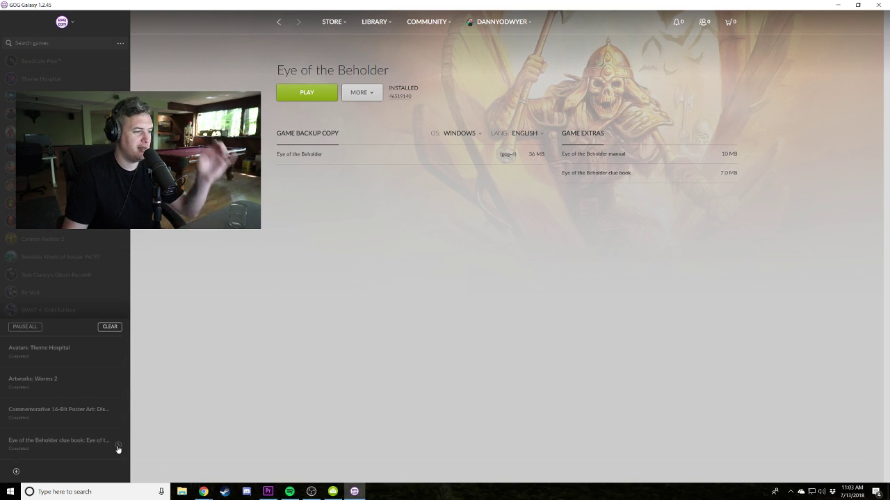
left_click(117, 448)
Open the Eye of the Beholder Clue Book PDF from its zip archive in Edge.
double_click(270, 139)
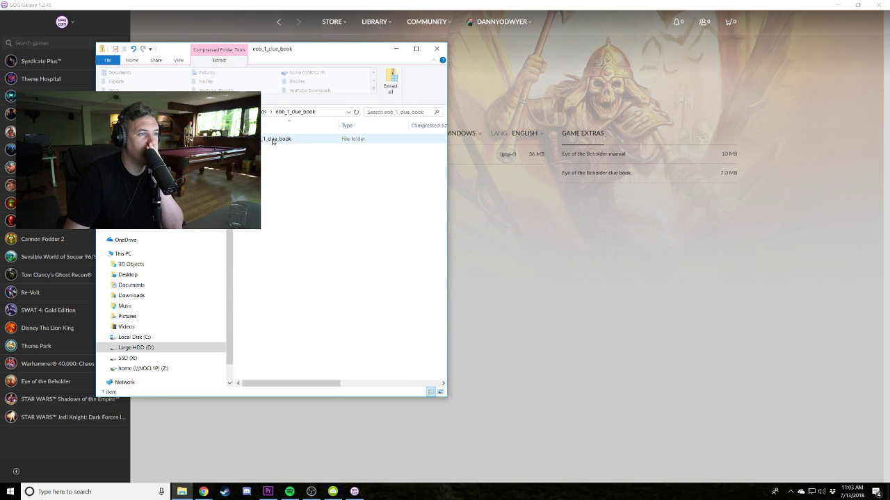
double_click(271, 140)
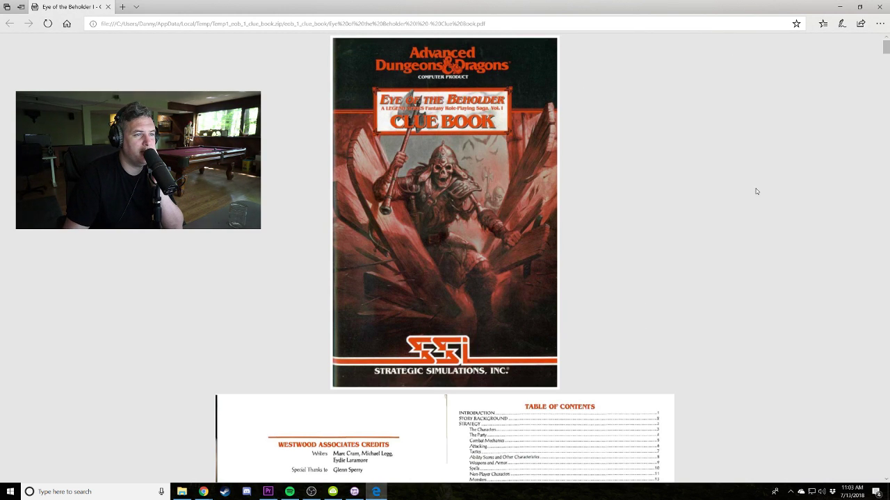
scroll(755, 191, "down", 3)
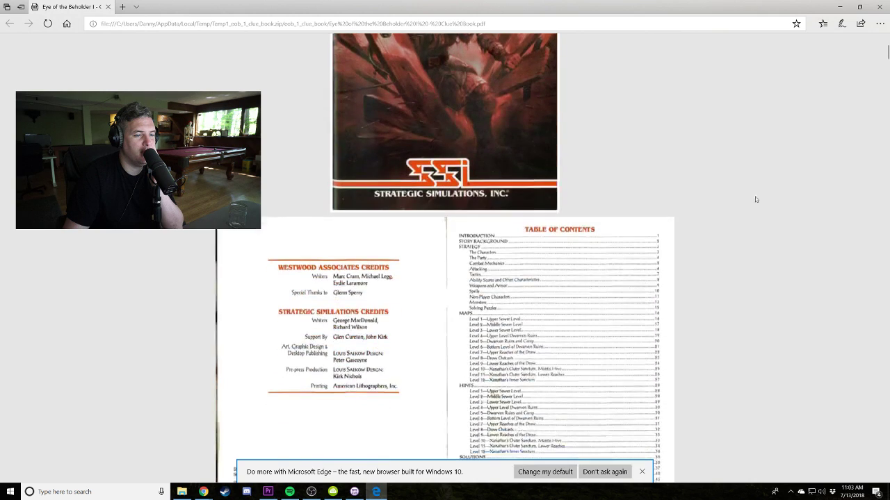
scroll(755, 191, "up", 3)
left_click(641, 472)
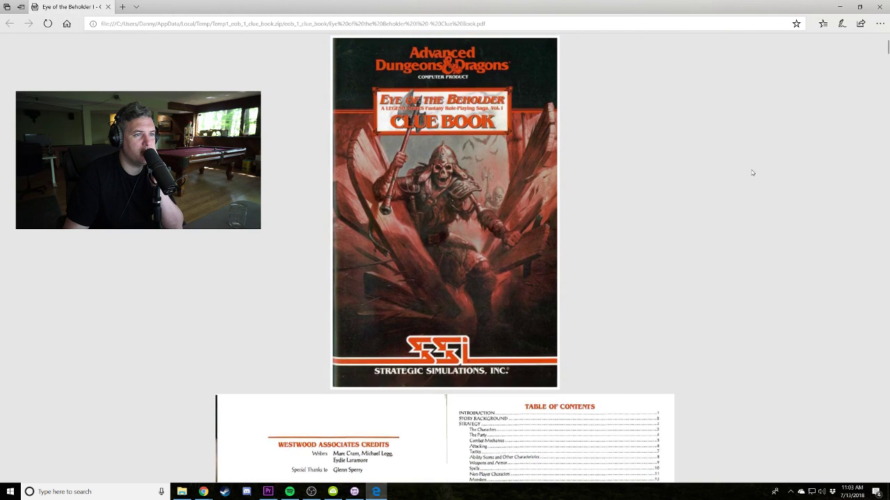
Browse the clue book's level maps in full-screen view.
key("F11")
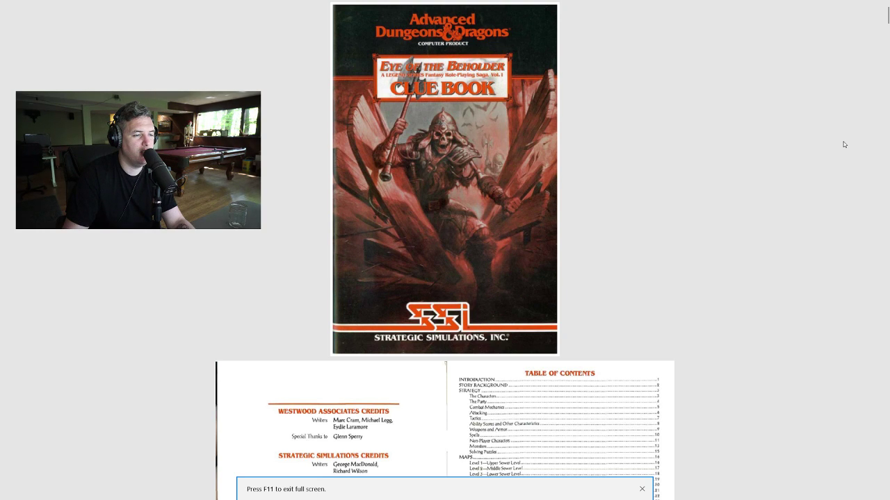
scroll(844, 145, "down", 5)
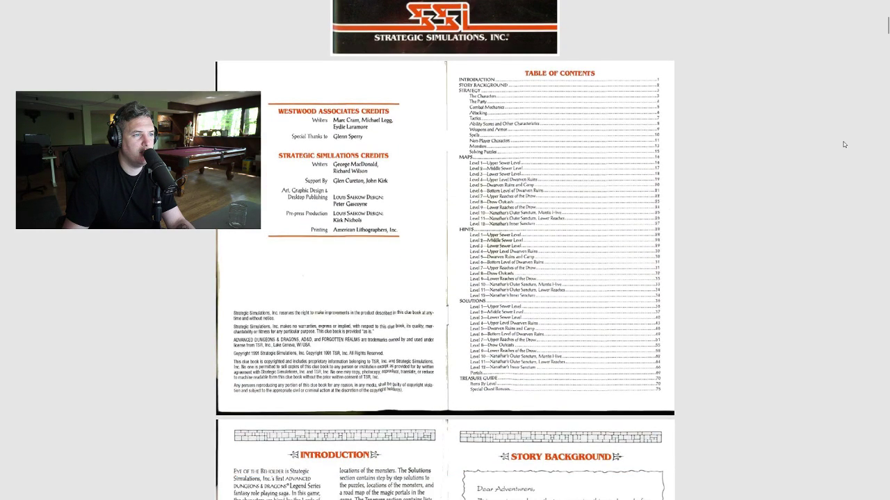
scroll(843, 144, "down", 6)
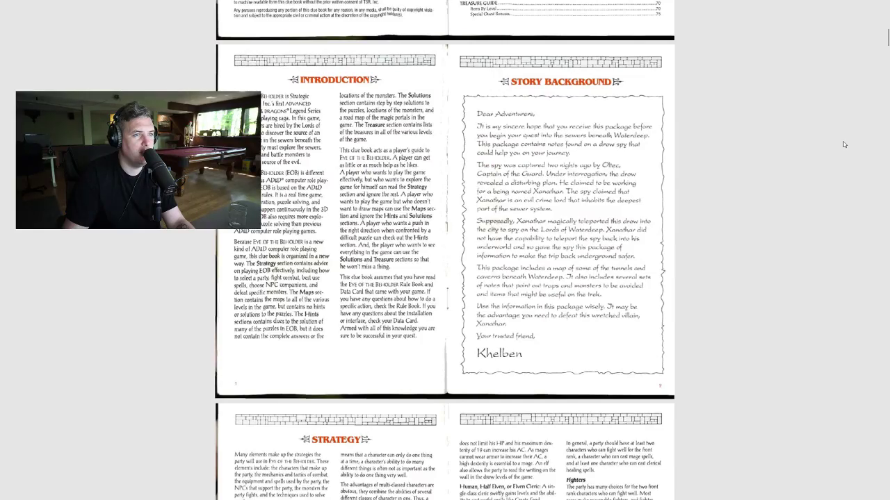
scroll(844, 144, "down", 20)
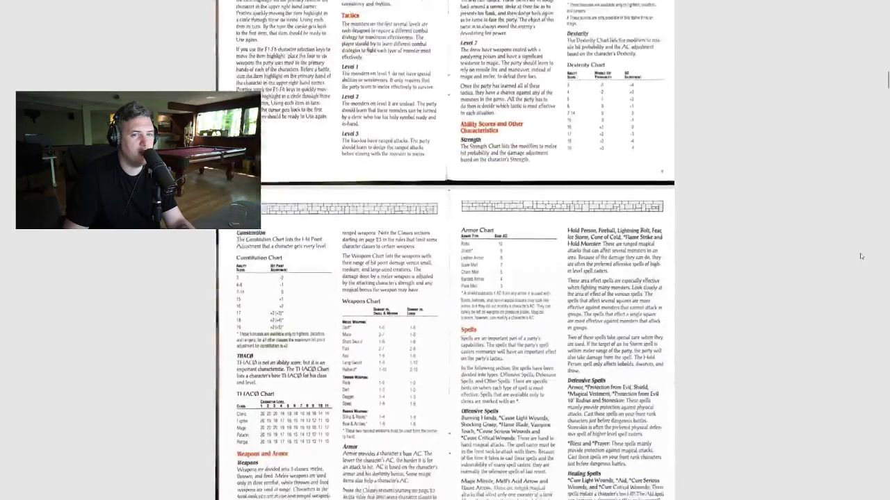
scroll(855, 236, "up", 10)
scroll(841, 227, "down", 5)
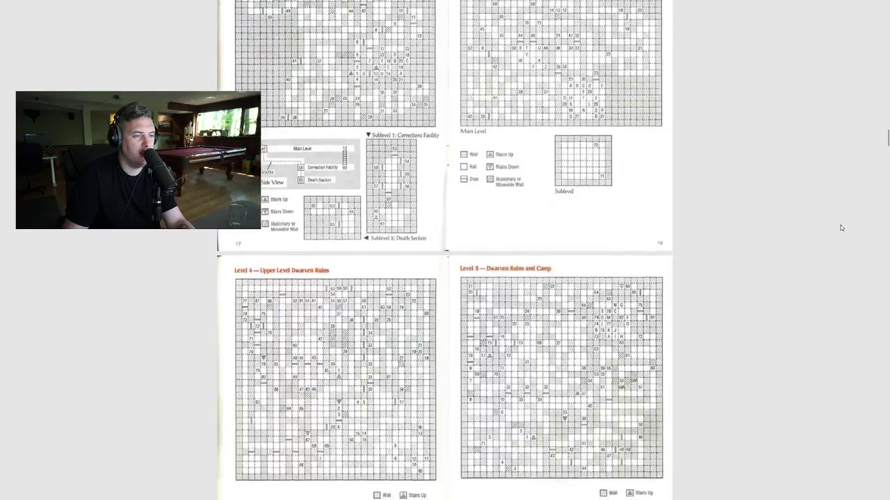
scroll(841, 227, "up", 1)
scroll(841, 228, "down", 4)
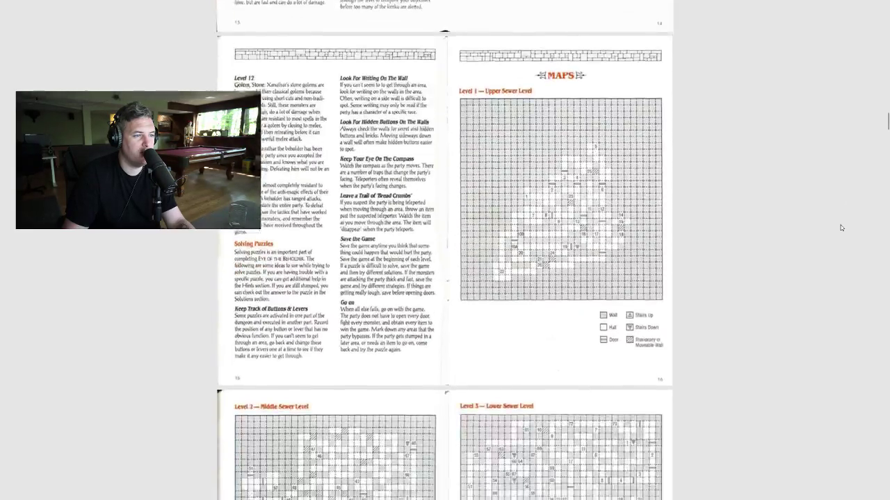
scroll(841, 227, "down", 8)
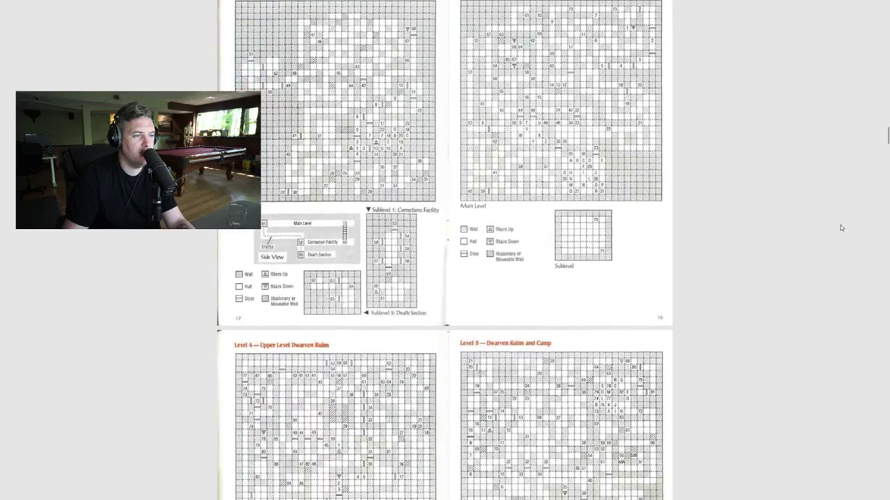
scroll(841, 227, "down", 5)
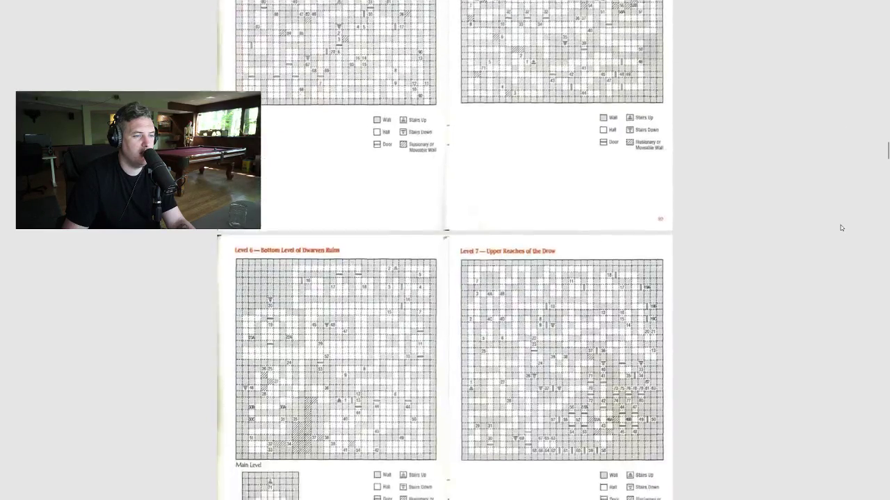
scroll(841, 227, "down", 8)
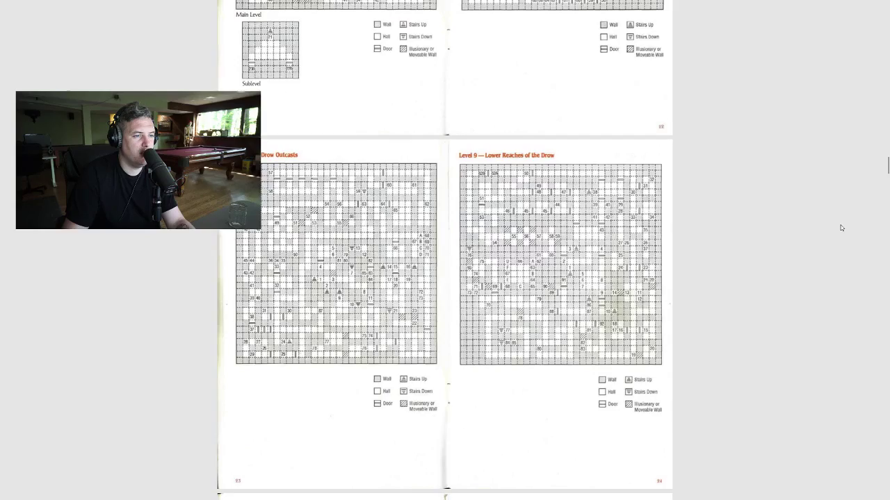
scroll(848, 163, "down", 2)
Exit full screen and close the clue book PDF and its folder window.
key("F11")
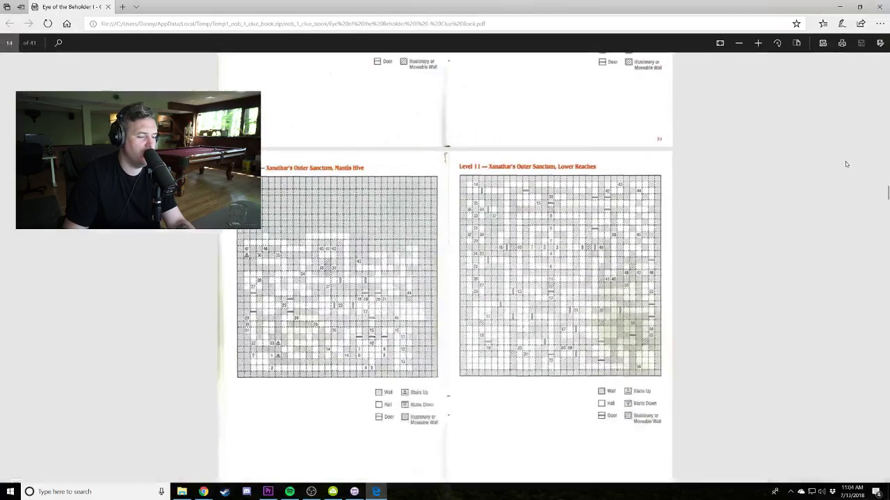
left_click(883, 8)
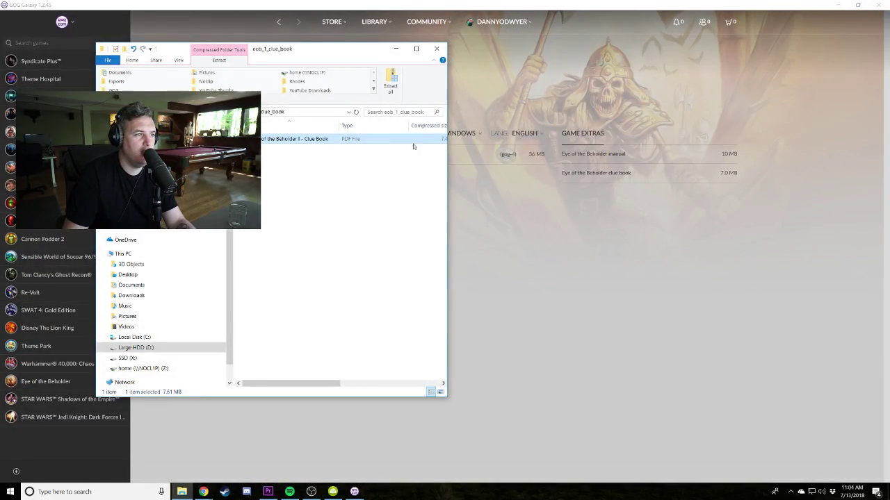
left_click(438, 40)
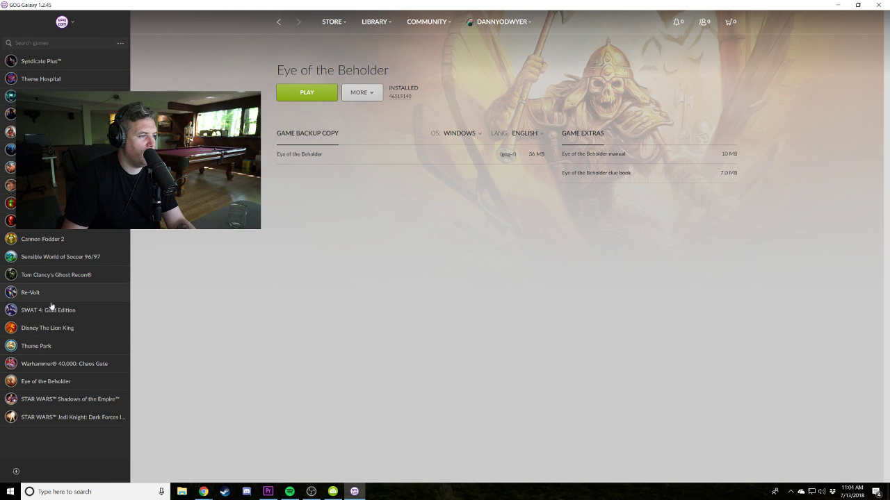
Download the wallpaper from SWAT 4: Gold Edition's Backups & goodies in GOG Galaxy.
left_click(52, 309)
left_click(361, 93)
left_click(392, 137)
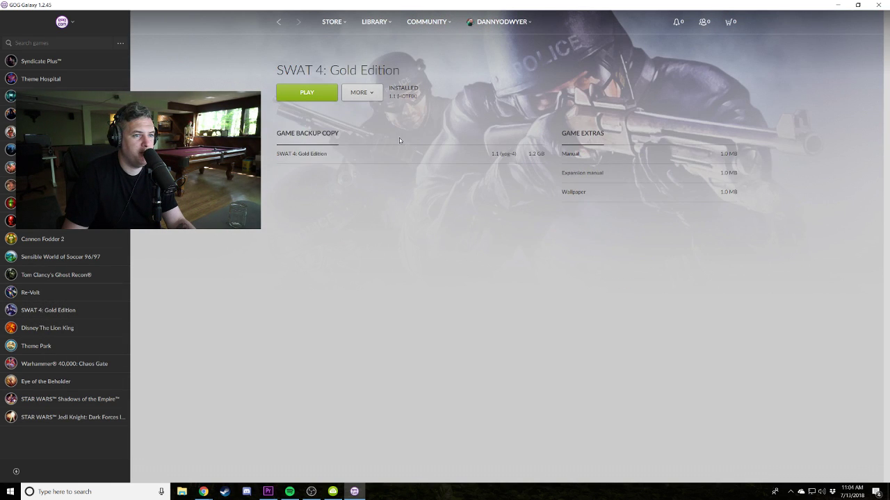
left_click(575, 192)
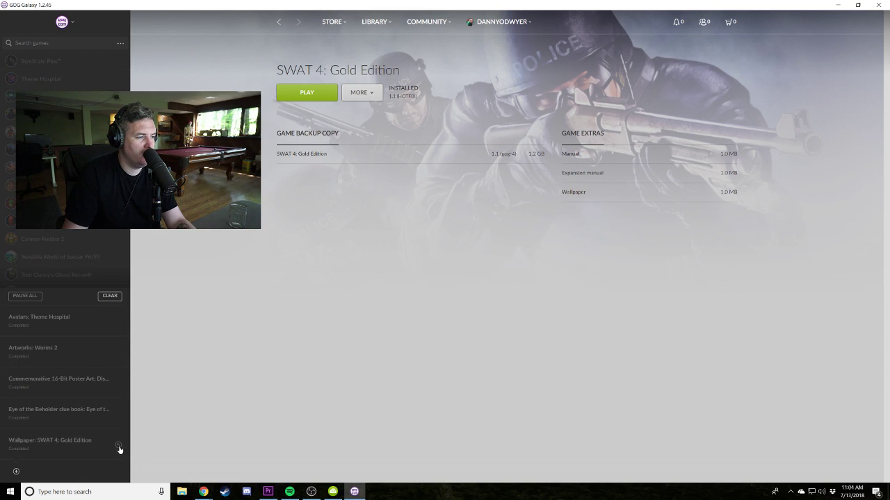
View the downloaded SWAT 4 wallpaper image, then close it and its folder.
left_click(119, 447)
double_click(261, 139)
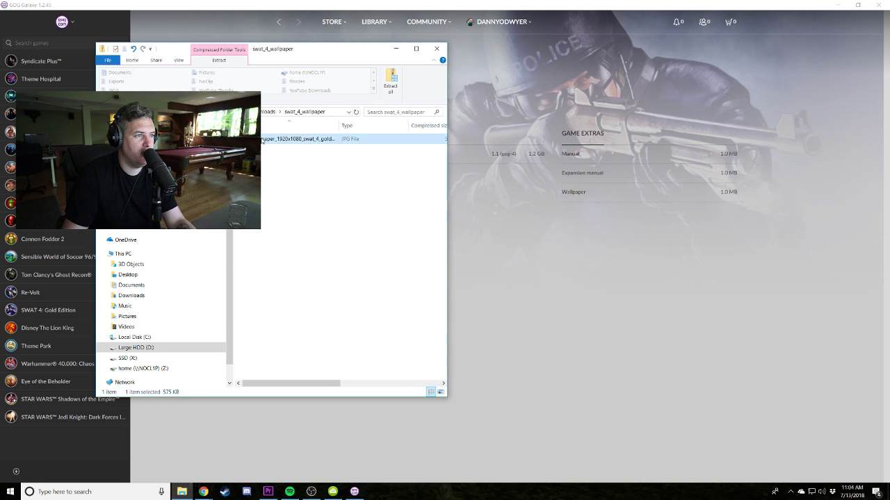
double_click(261, 139)
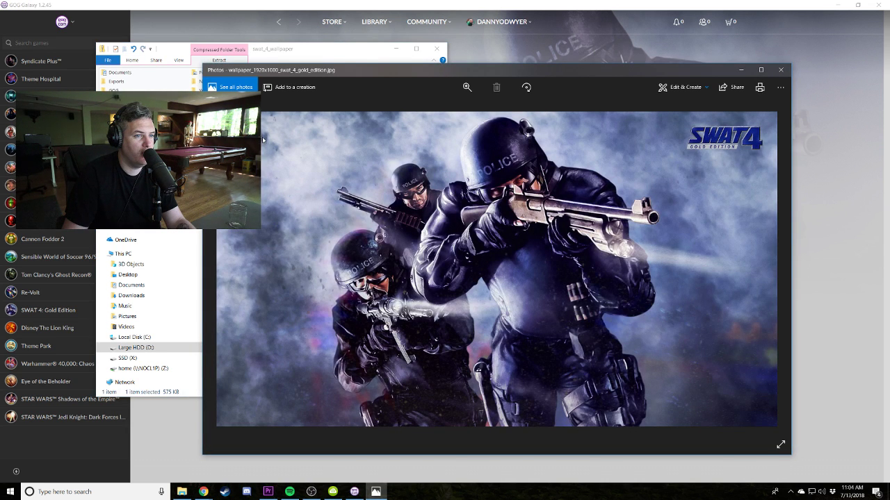
left_click(780, 70)
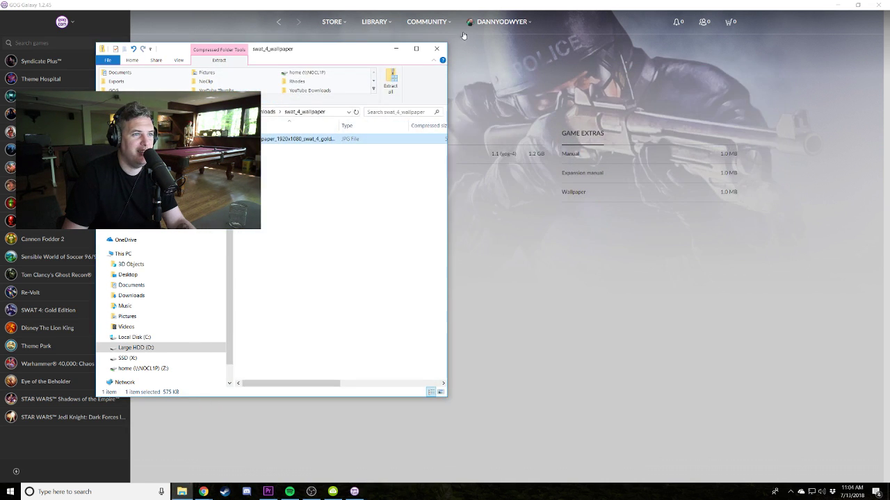
left_click(436, 49)
Download the SWAT 4 manual and open its PDF full-screen from the zip.
left_click(576, 155)
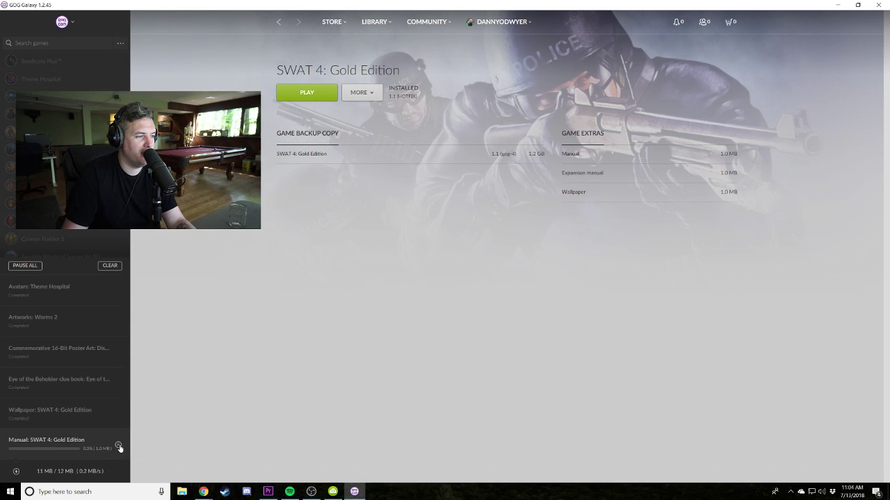
left_click(119, 447)
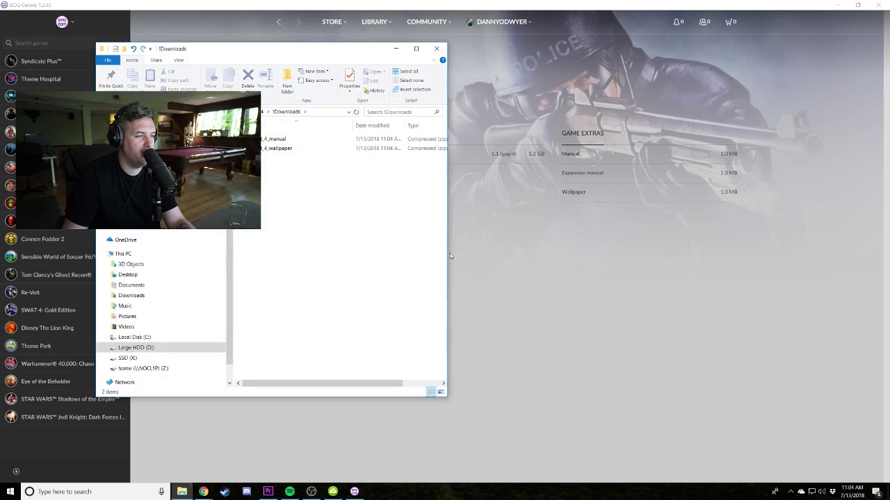
left_click(268, 141)
double_click(268, 142)
double_click(267, 141)
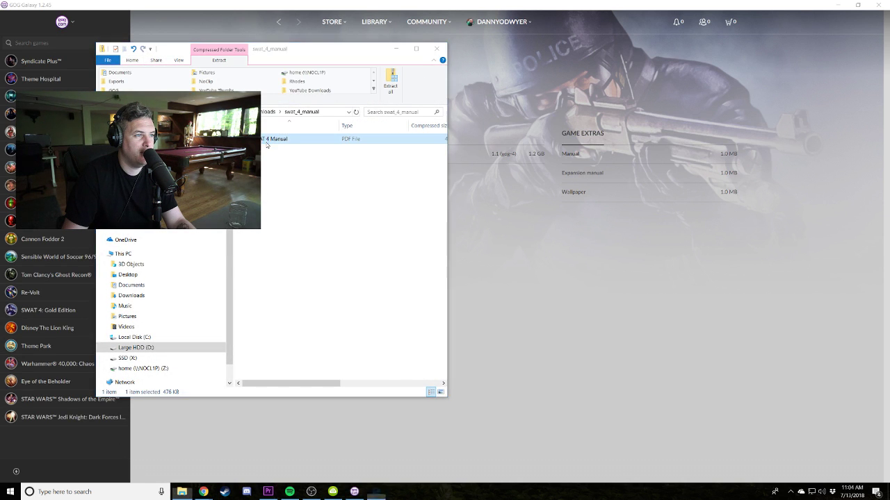
key("F11")
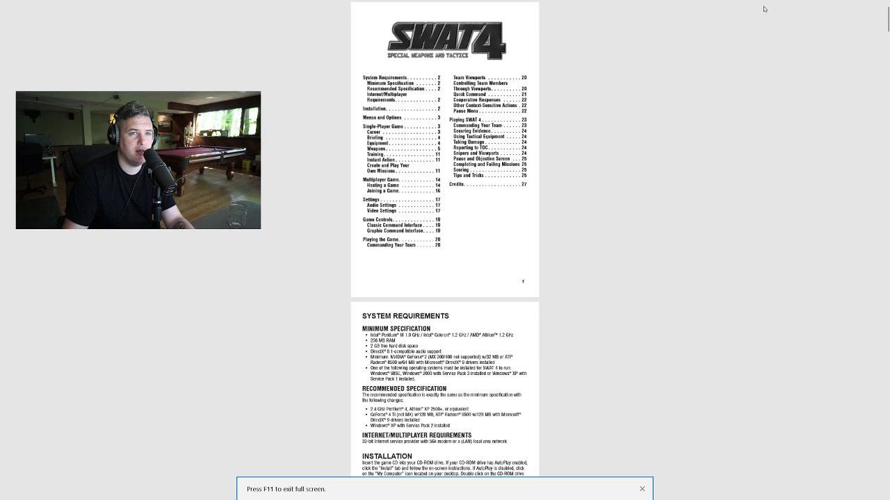
Page through the SWAT 4 manual to the weapons section, then leave full screen.
scroll(765, 21, "up", 2, "ctrl")
scroll(720, 188, "down", 2)
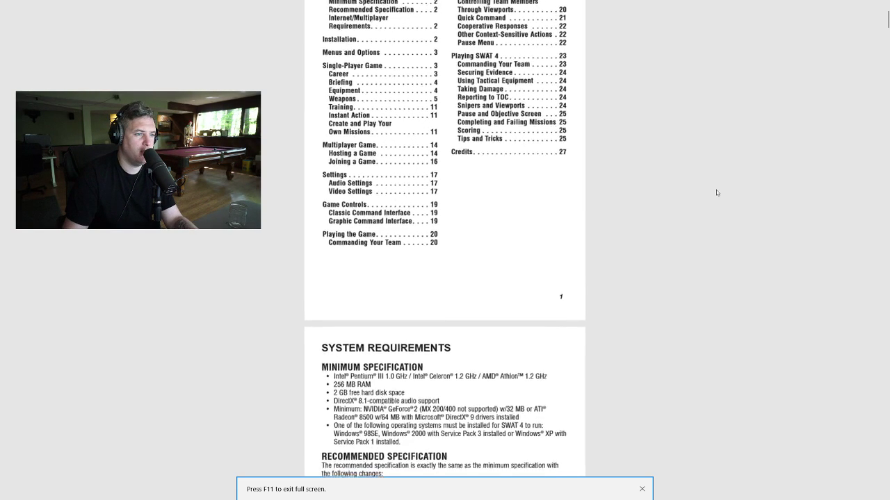
scroll(638, 465, "up", 2, "ctrl")
left_click(642, 489)
scroll(625, 273, "up", 3)
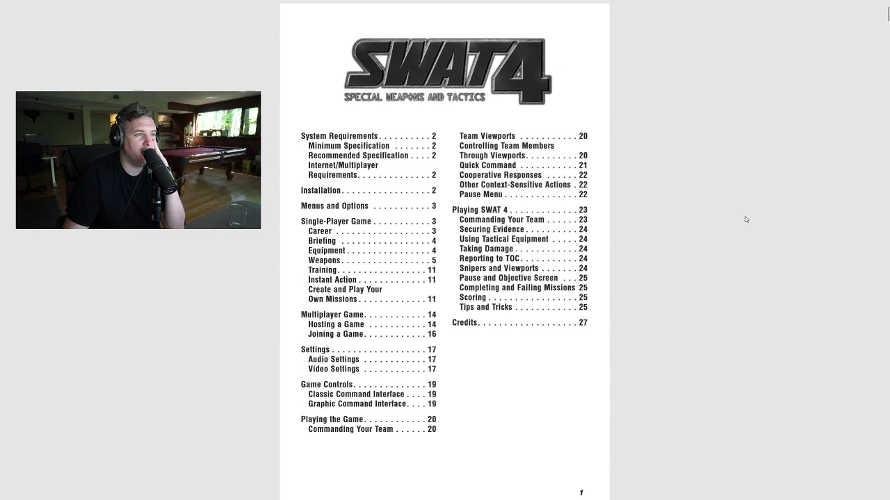
scroll(754, 220, "down", 6)
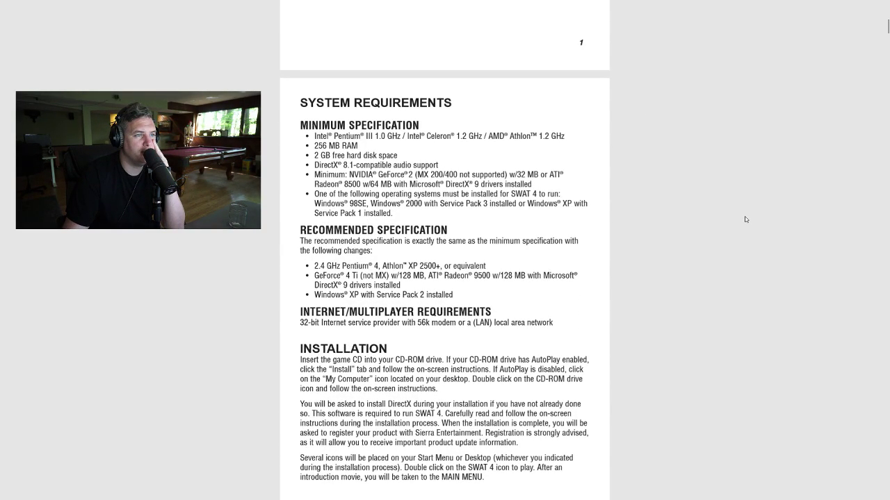
scroll(745, 219, "down", 5)
scroll(745, 219, "down", 6)
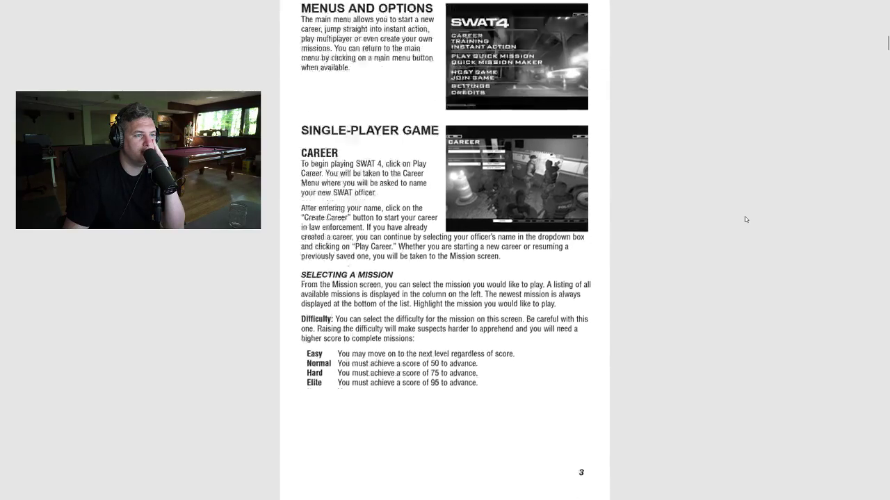
scroll(745, 220, "down", 15)
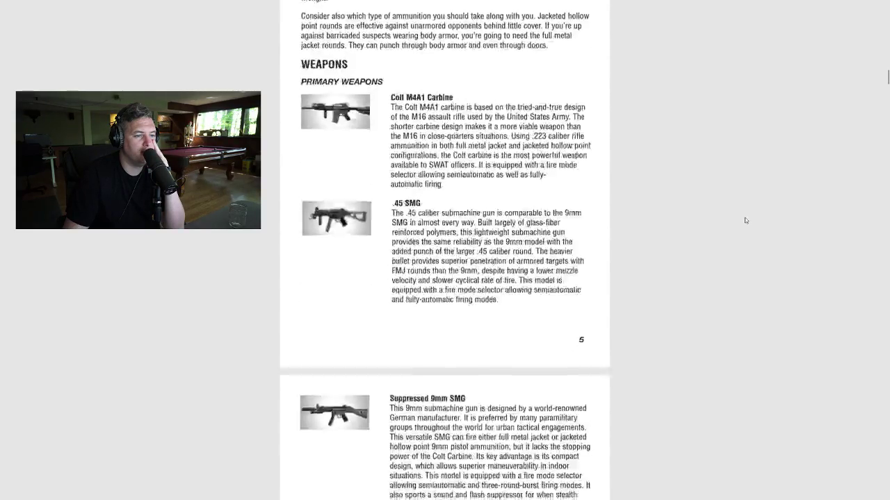
scroll(745, 221, "up", 3)
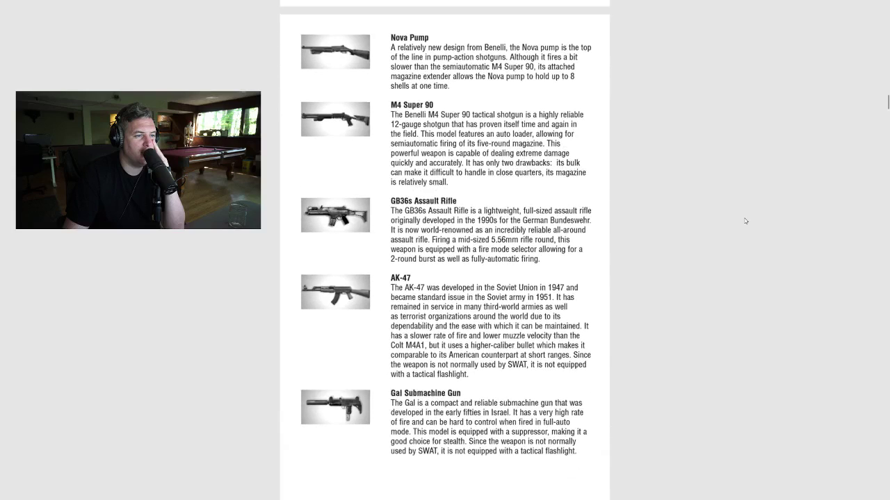
scroll(745, 221, "down", 1)
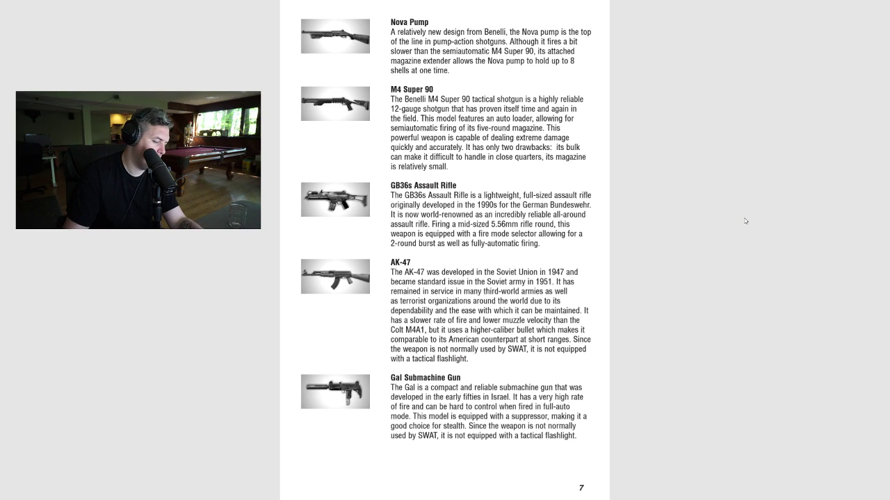
key("F11")
Close the manual and select the newest recording in D:\Shadowplay\Desktop.
left_click(879, 6)
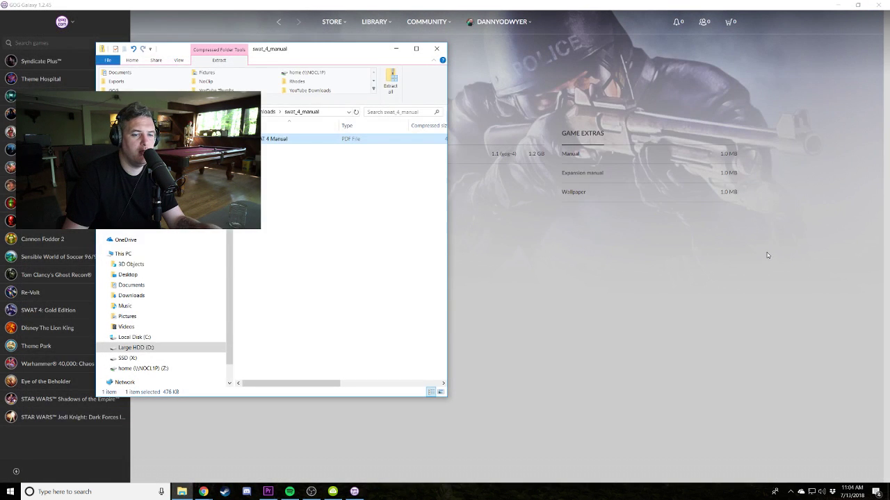
key("alt+F4")
key("super+e")
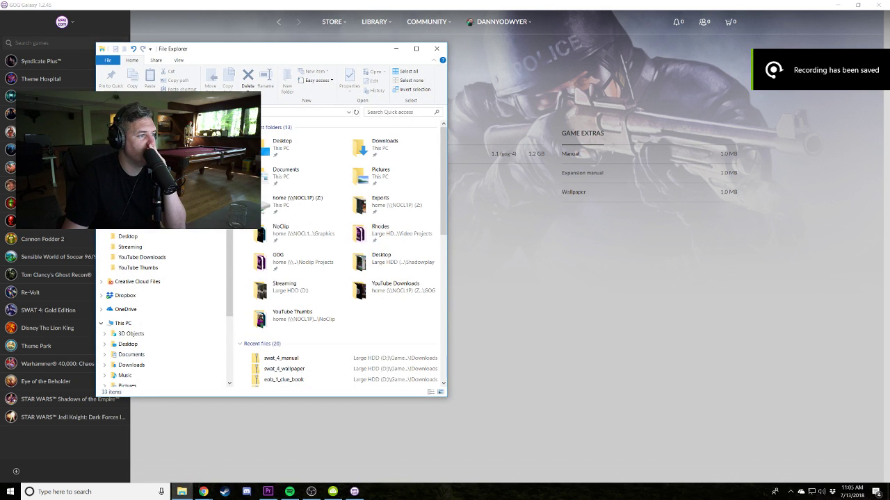
left_click(125, 324)
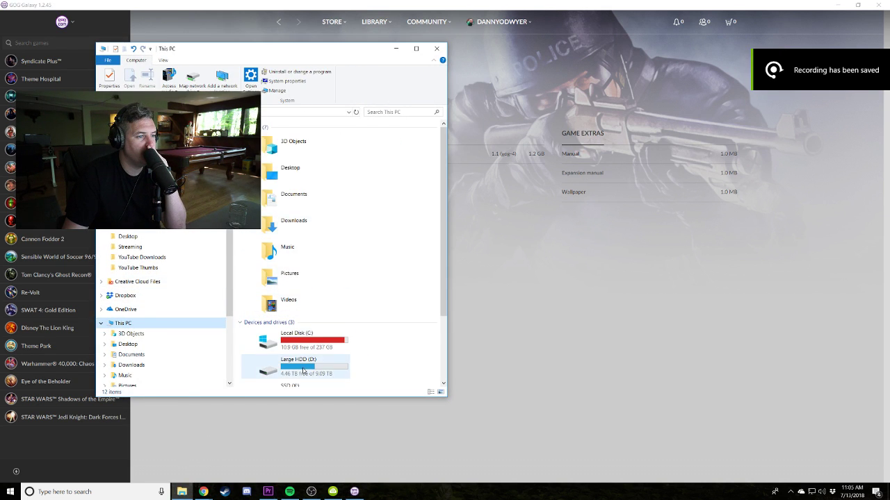
double_click(303, 371)
double_click(273, 158)
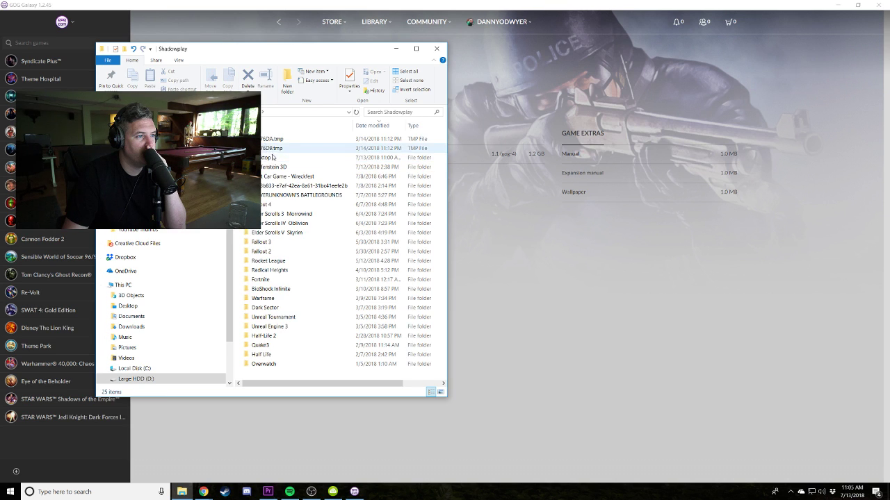
double_click(272, 158)
left_click(264, 141)
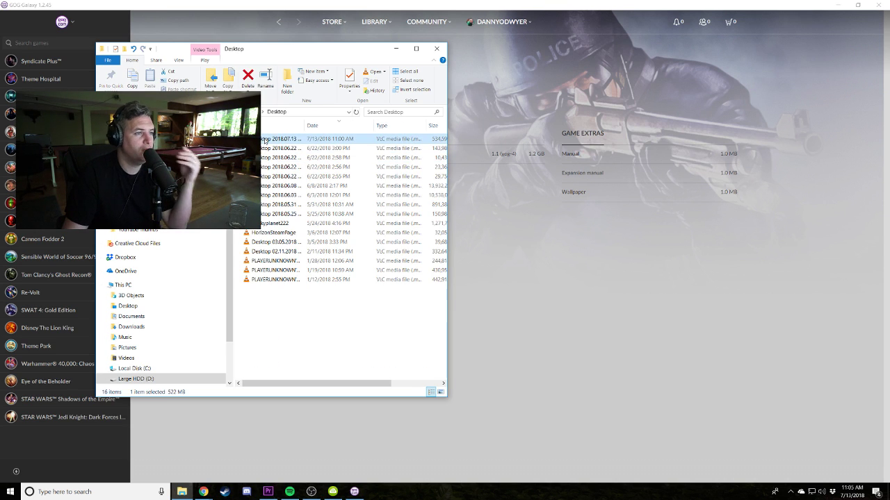
Move the recording into GOG\Gameplay, close GOG Galaxy, and rename the file GOG7.
left_click(132, 209)
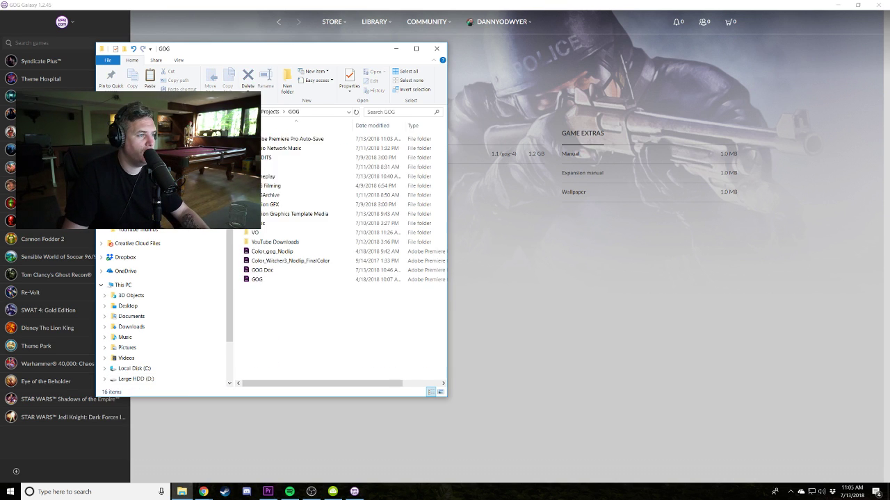
double_click(268, 177)
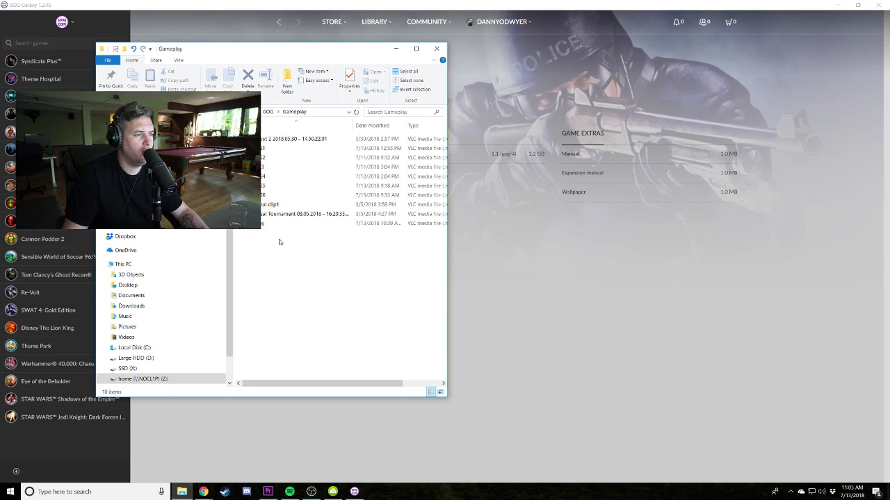
key("ctrl+v")
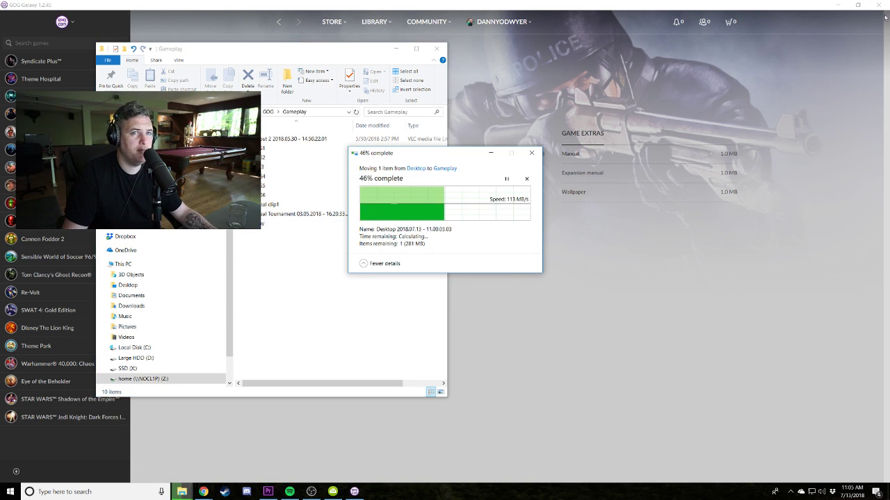
left_click(884, 11)
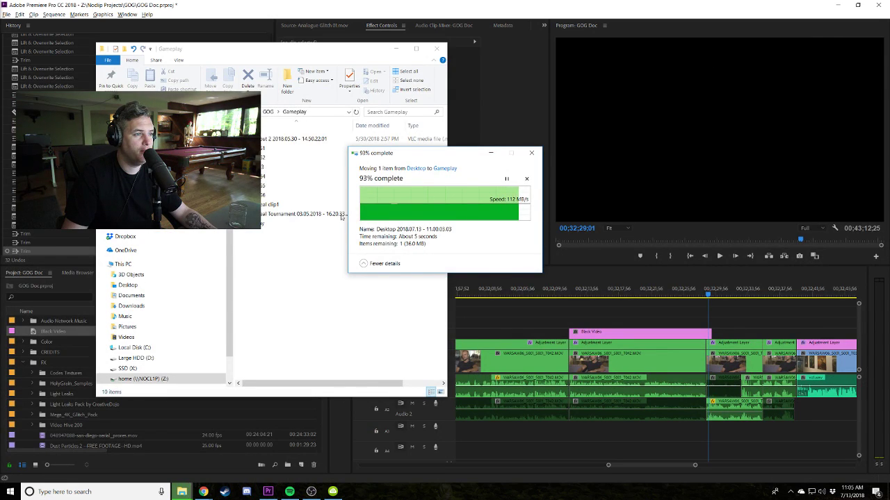
key("F2")
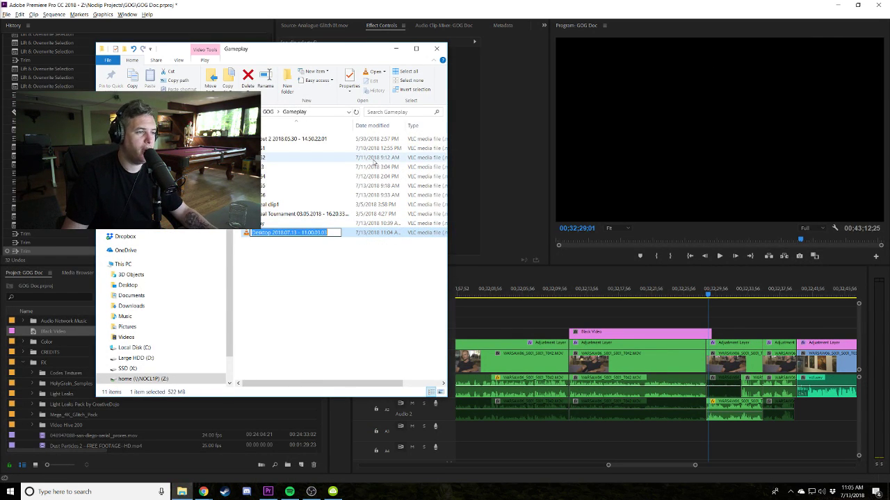
type("GOG7")
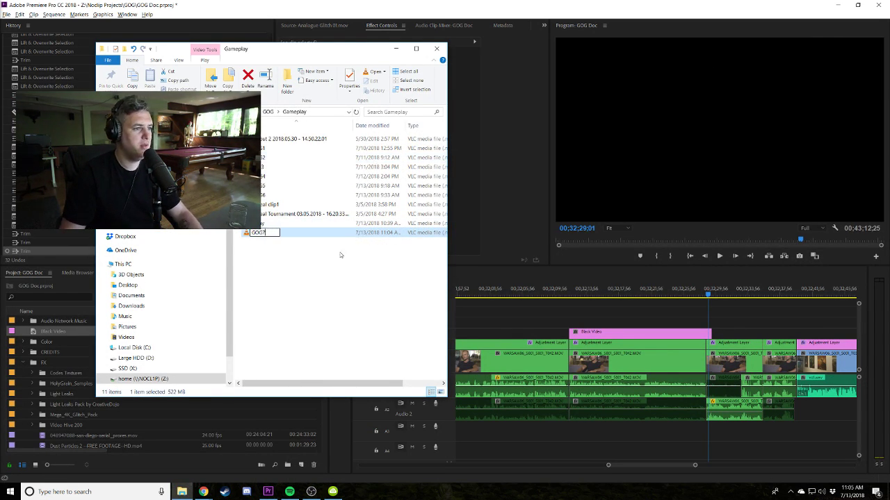
key("Return")
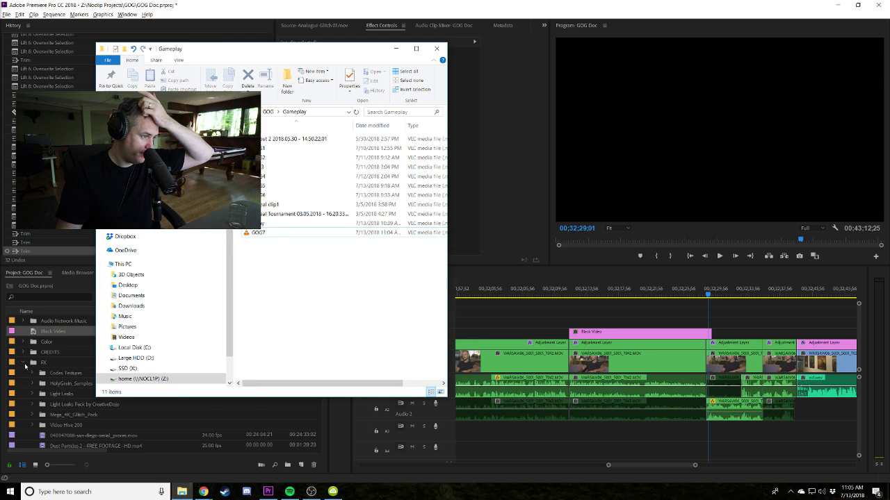
left_click(47, 345)
Import GOG7 into the project's Gameplay bin by dragging it from File Explorer.
scroll(43, 361, "down", 1)
left_click(31, 353)
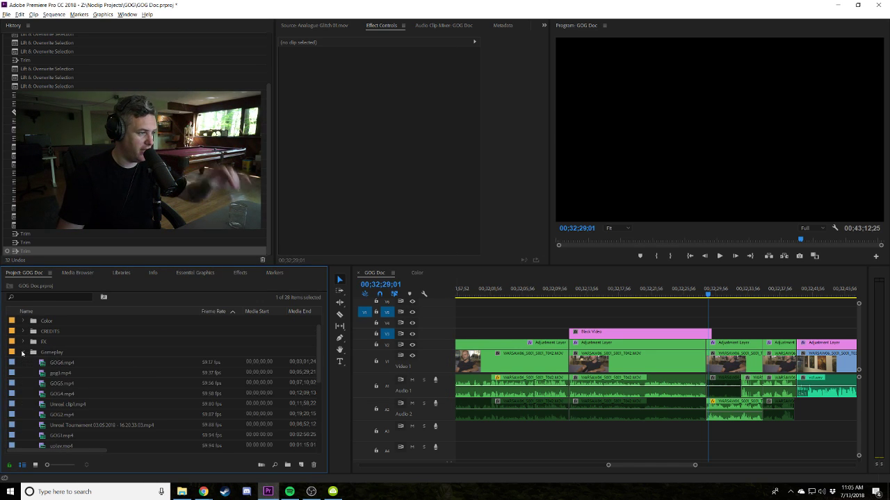
scroll(63, 368, "down", 2)
key("alt+Tab")
left_click(257, 232)
left_click_drag(249, 241, 69, 351)
left_click(437, 48)
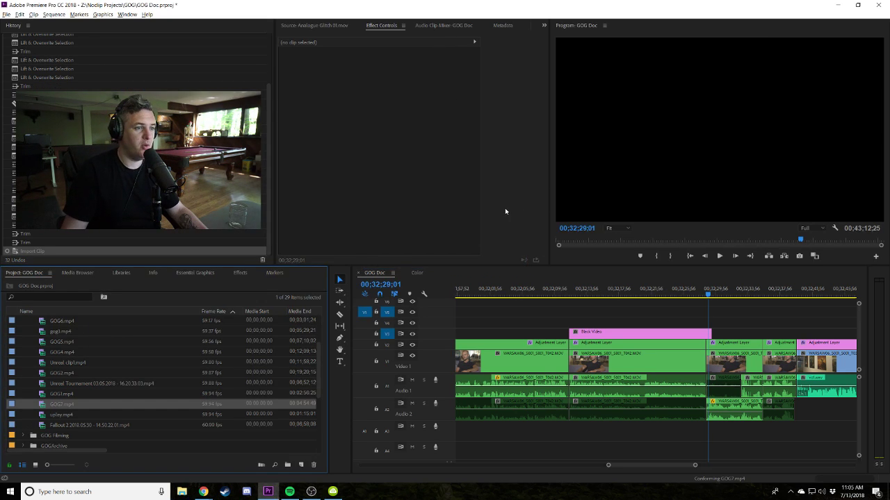
Load GOG7.mp4 in the Source monitor, play the sequence from 00;31;26;42, and scrub GOG7 later.
double_click(46, 404)
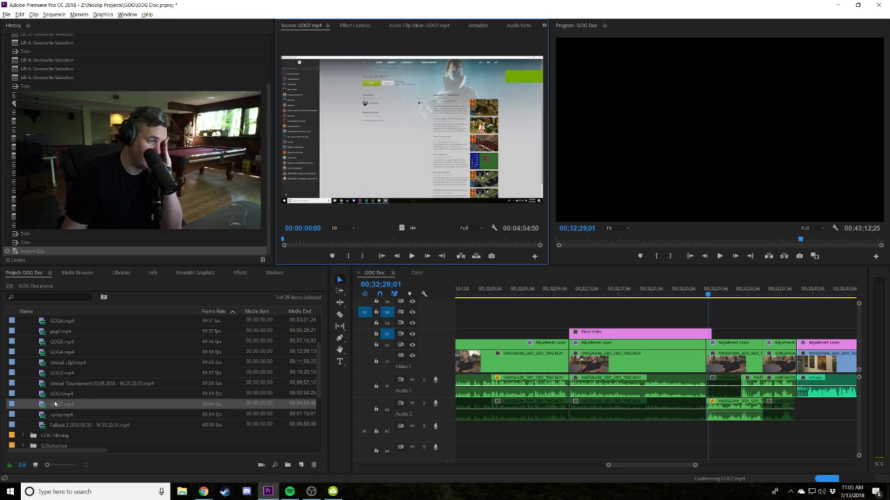
left_click_drag(330, 245, 310, 231)
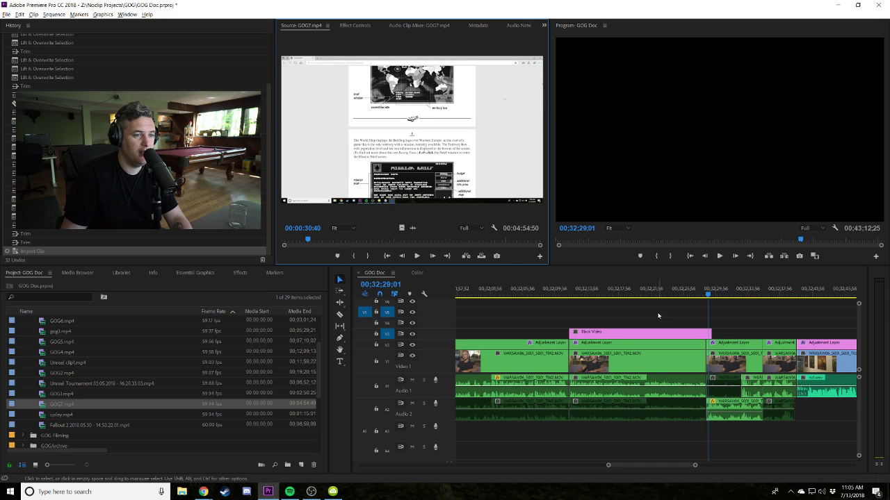
left_click(554, 289)
scroll(669, 288, "up", 2)
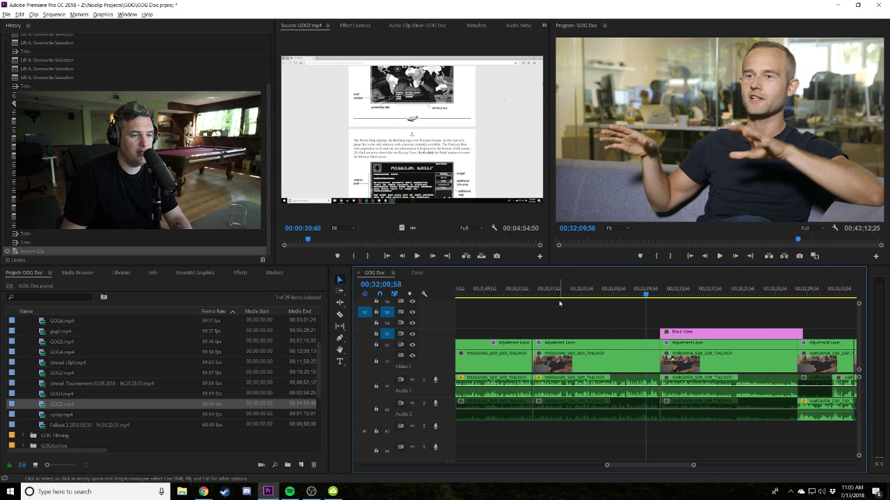
scroll(559, 303, "up", 2)
left_click(561, 303)
left_click(654, 304)
key("space")
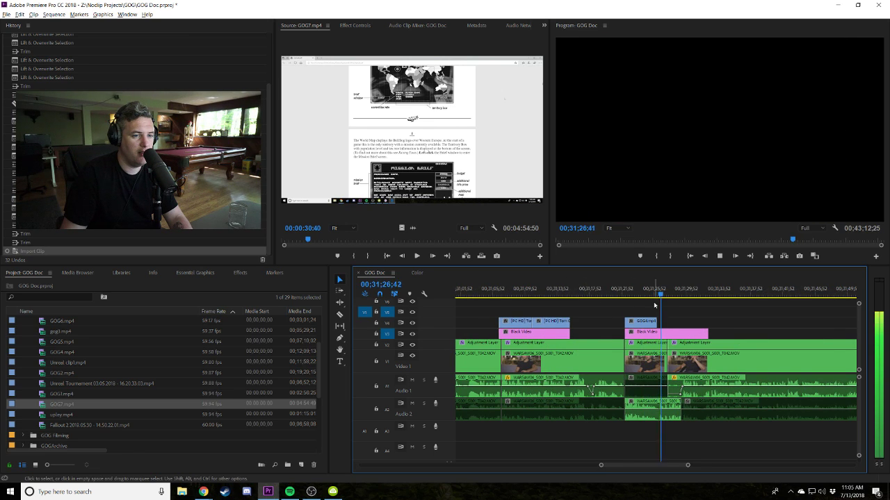
scroll(695, 301, "down", 2)
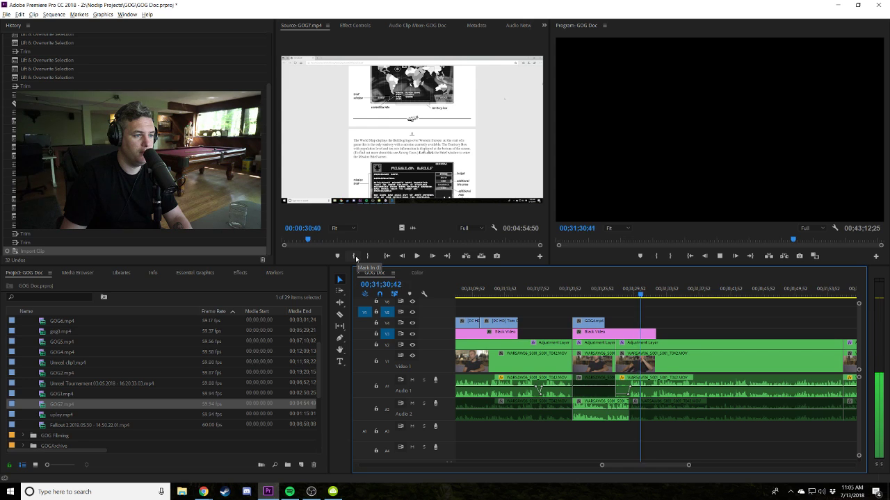
left_click_drag(323, 244, 413, 242)
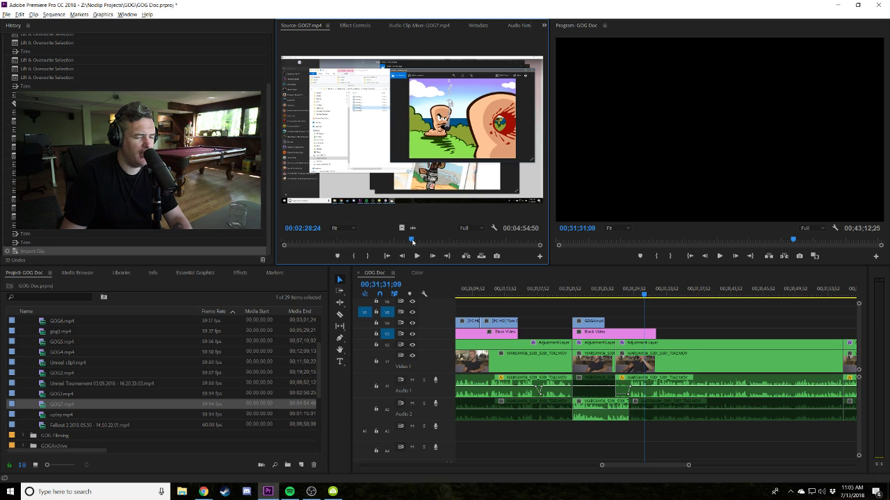
Launch GOG Galaxy via 'gog' search and open Alien Breed's Backups & goodies.
left_click(139, 490)
type("gog")
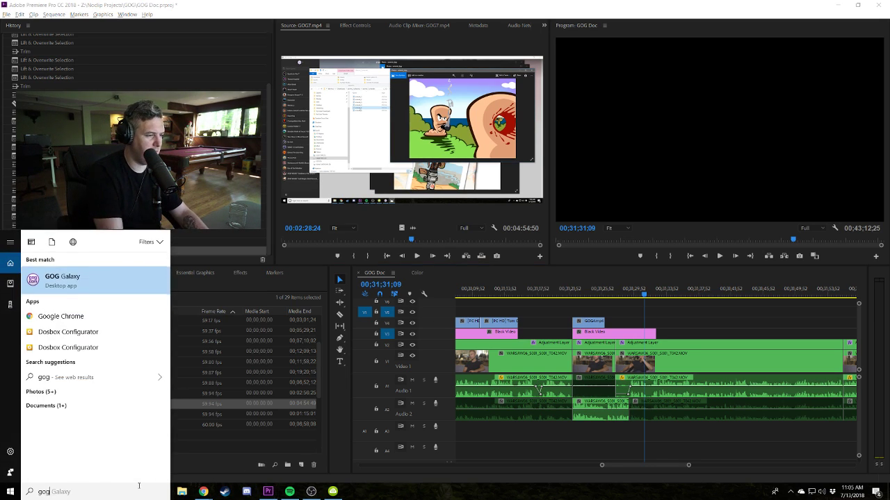
key("Return")
left_click(77, 221)
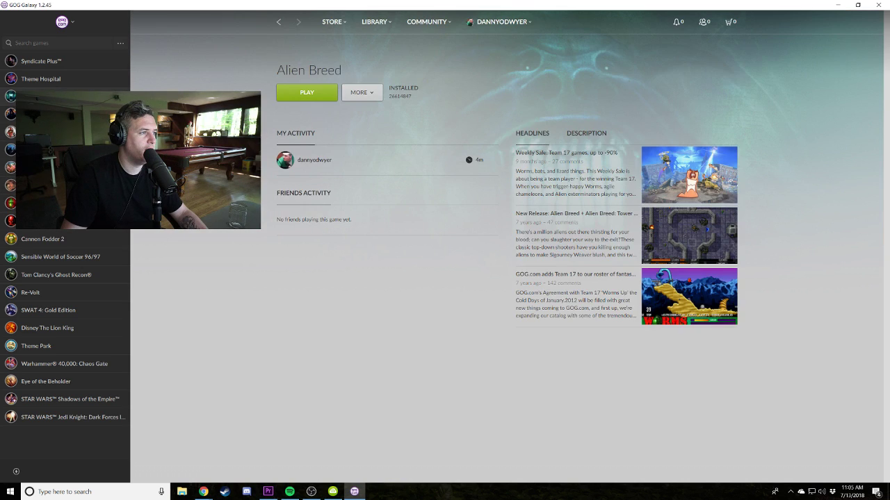
left_click(366, 92)
left_click(385, 136)
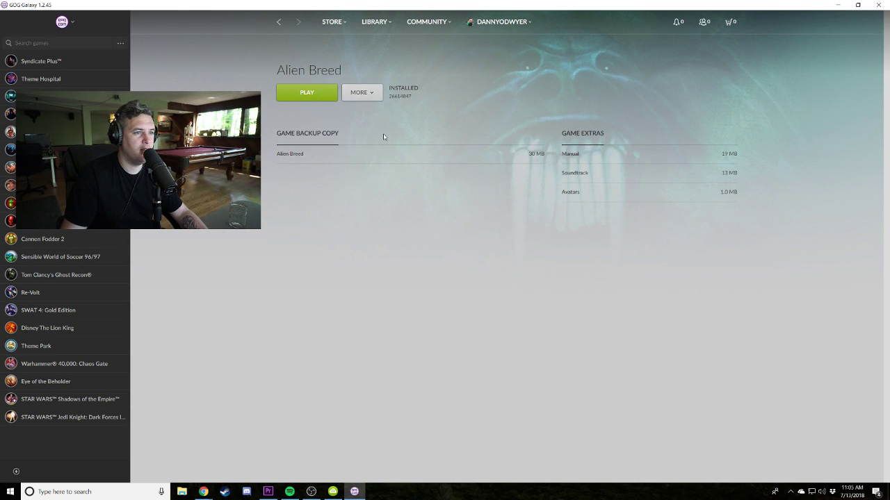
Start an Alt+F9 screen capture, download the Alien Breed manual, and open its PDF.
key("alt+F9")
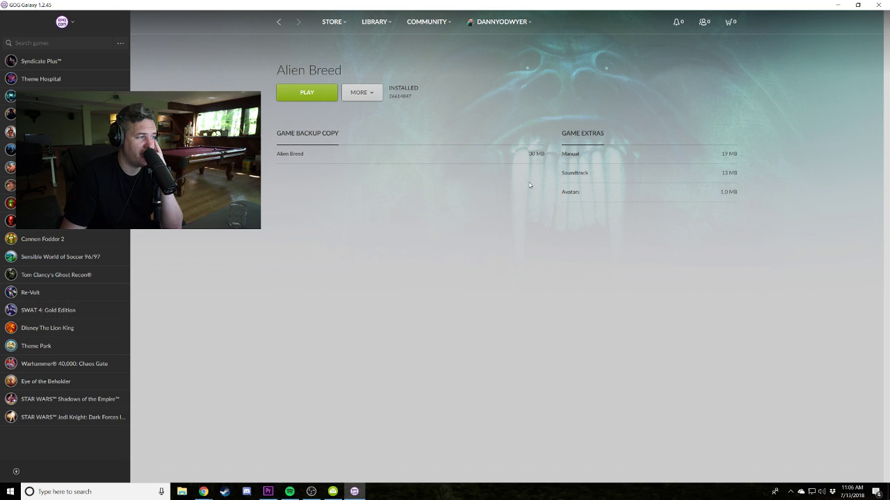
left_click(574, 154)
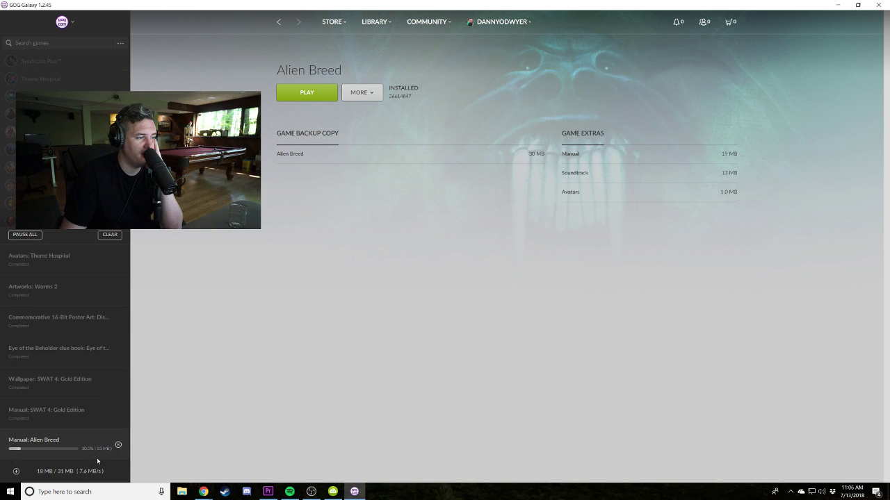
left_click(118, 446)
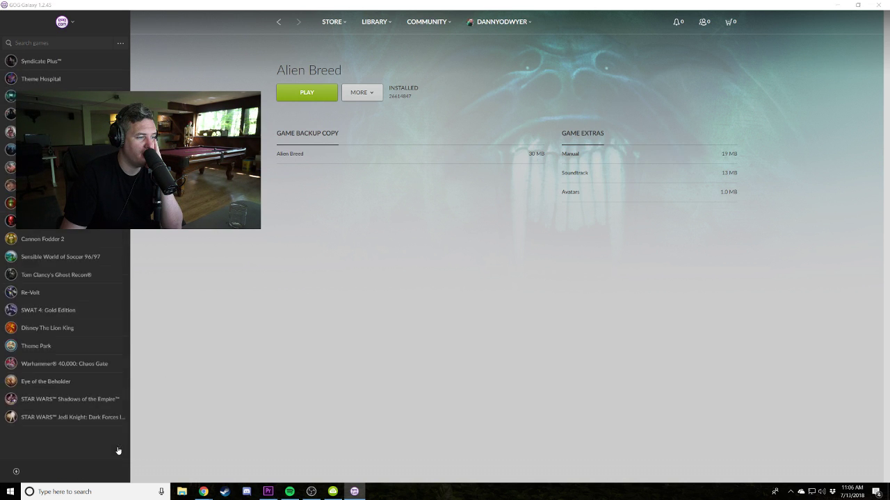
double_click(285, 139)
left_click(285, 141)
double_click(285, 140)
double_click(293, 141)
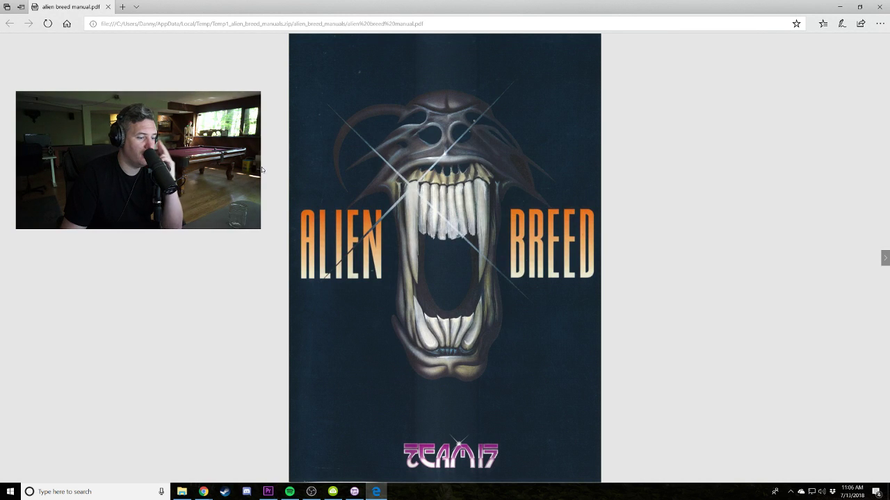
key("F11")
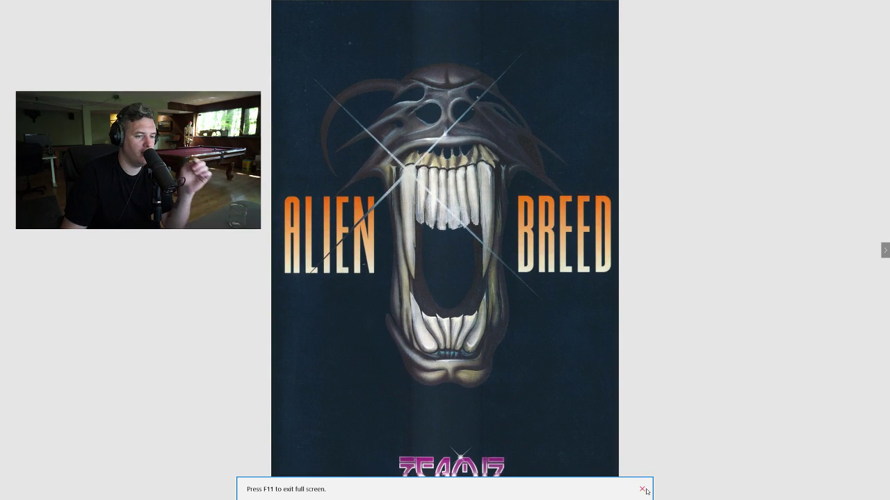
left_click(641, 489)
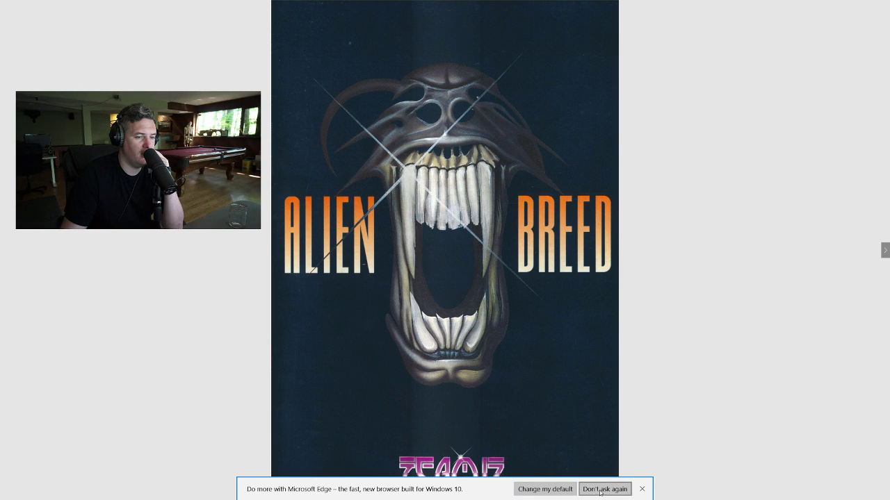
left_click(601, 489)
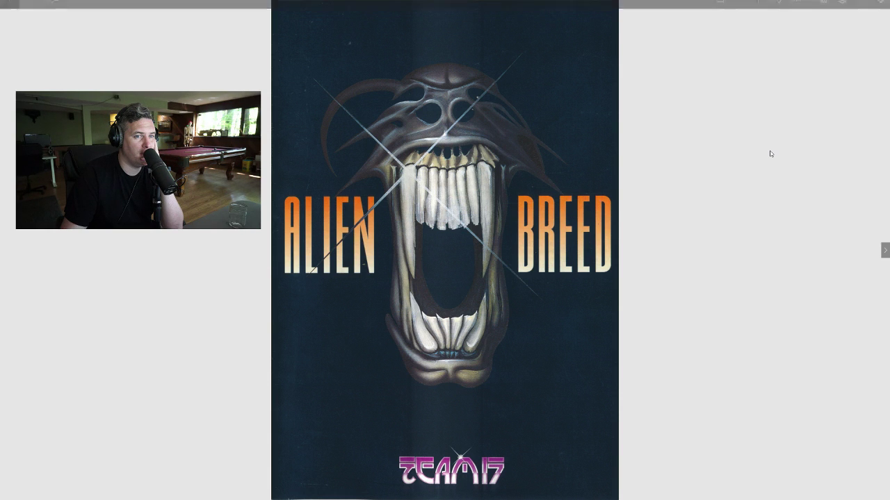
key("Right")
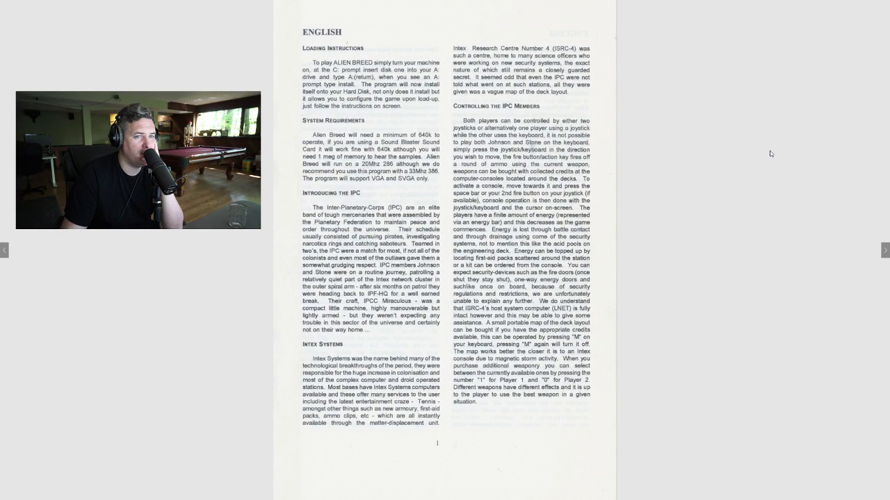
key("Right")
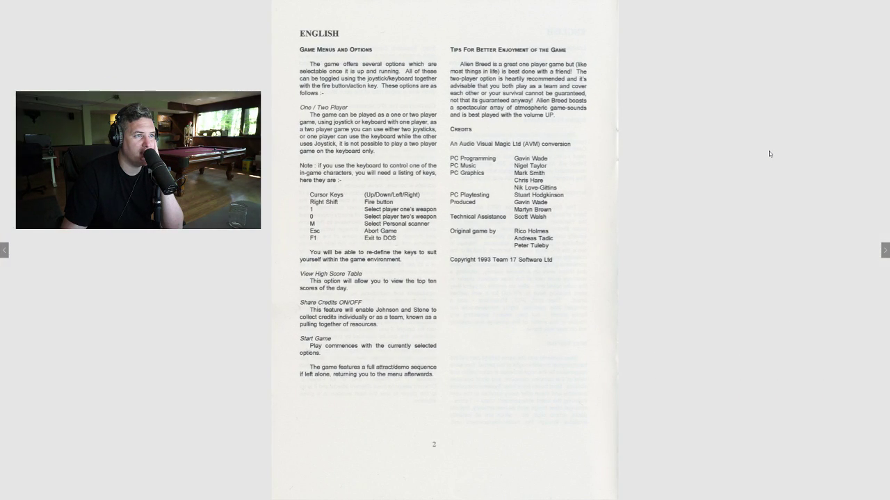
key("Right")
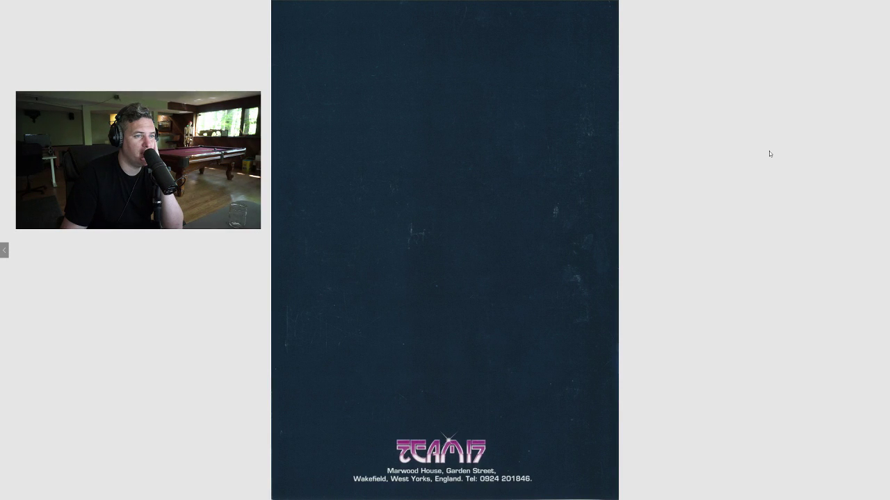
key("Left")
key("Left")
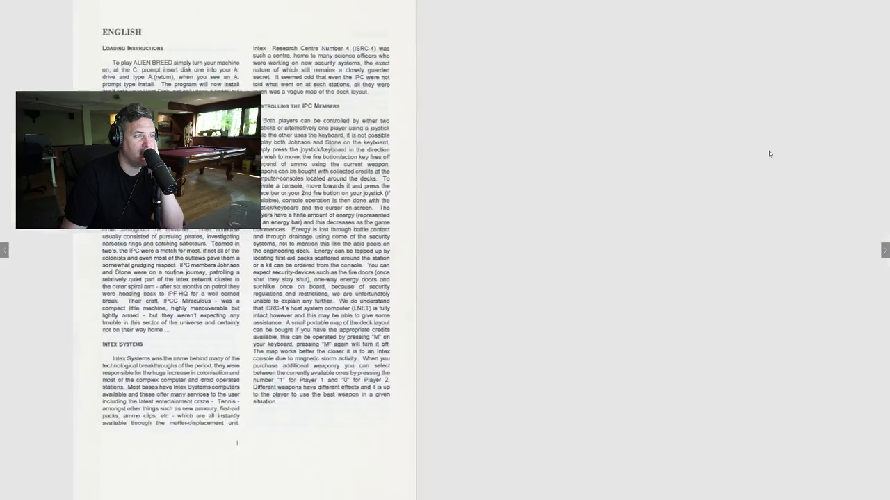
key("Left")
key("F11")
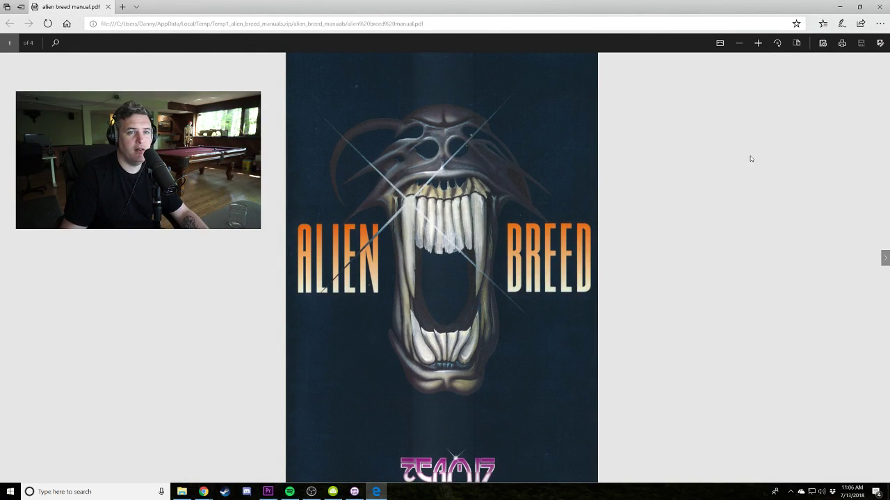
Close the PDF and select the newest recording in D:\Shadowplay\Desktop.
left_click(879, 9)
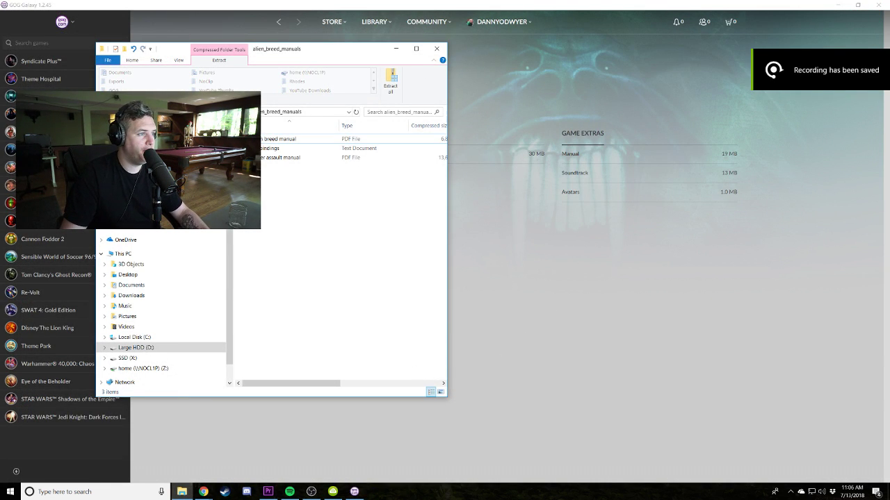
left_click(123, 253)
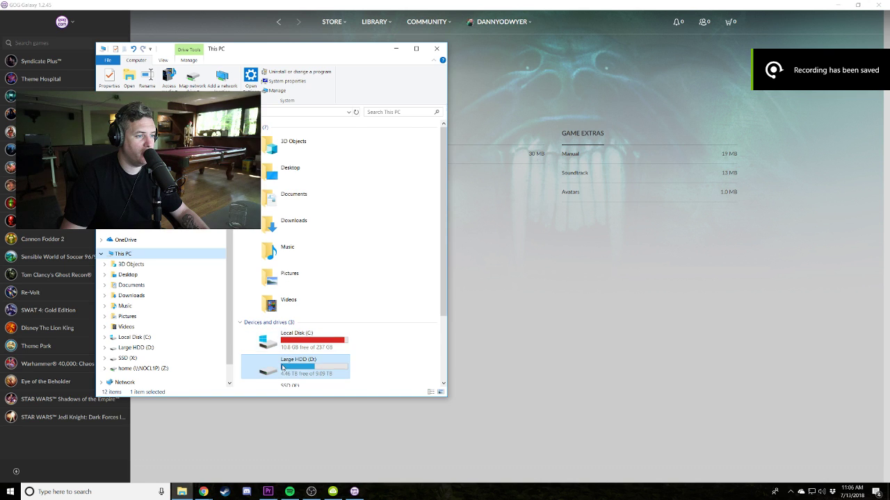
double_click(282, 368)
double_click(271, 158)
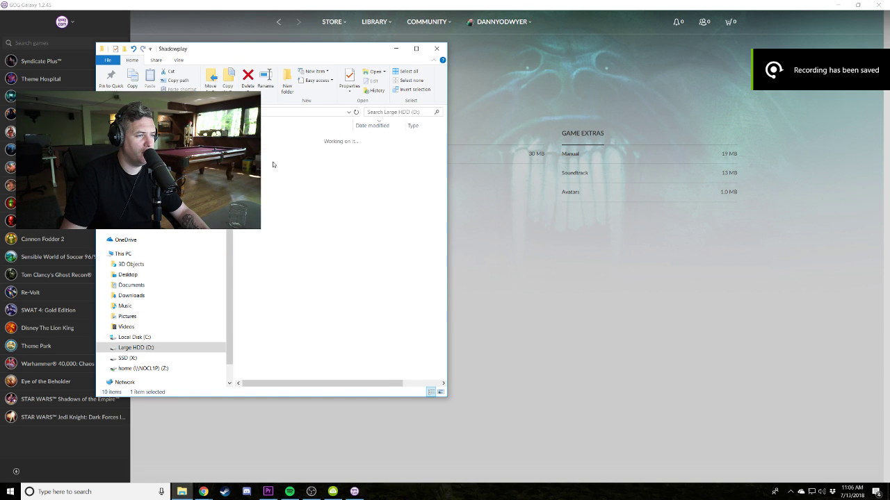
left_click(274, 160)
double_click(275, 159)
left_click(276, 140)
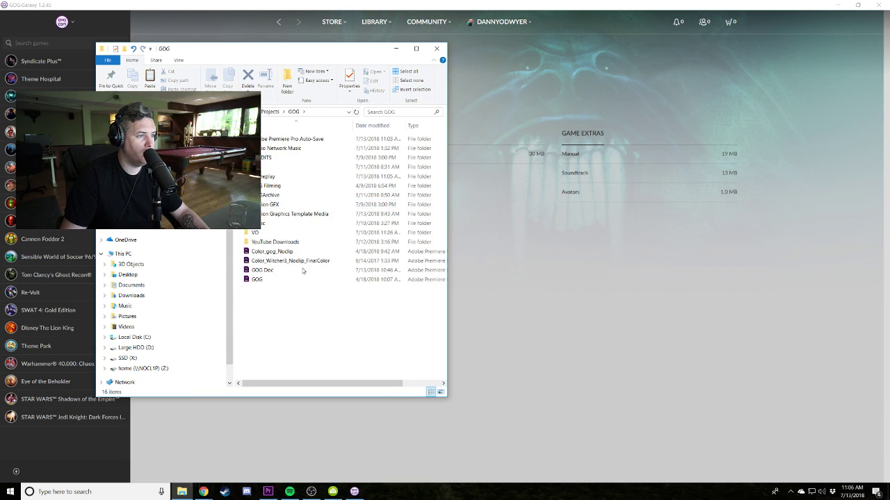
Paste the recording into GOG\Gameplay as GOG8 and import GOG8.mp4 into Premiere.
double_click(306, 177)
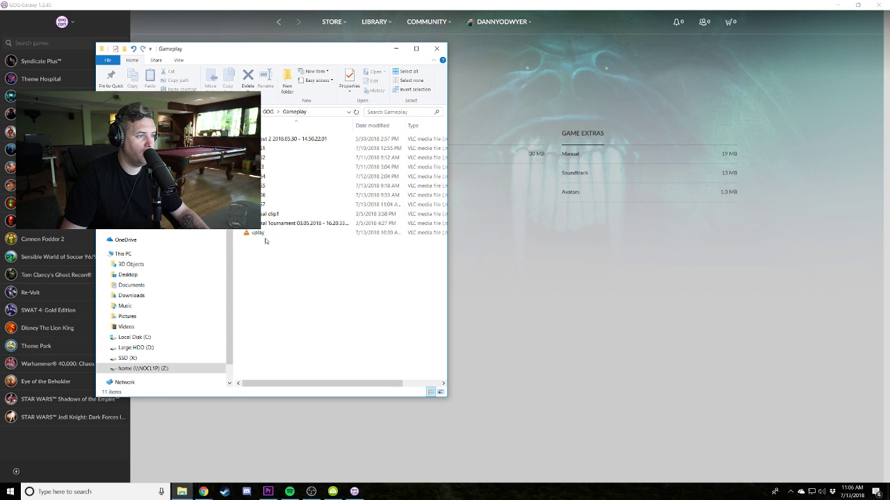
key("ctrl+v")
key("F2")
type("GOG")
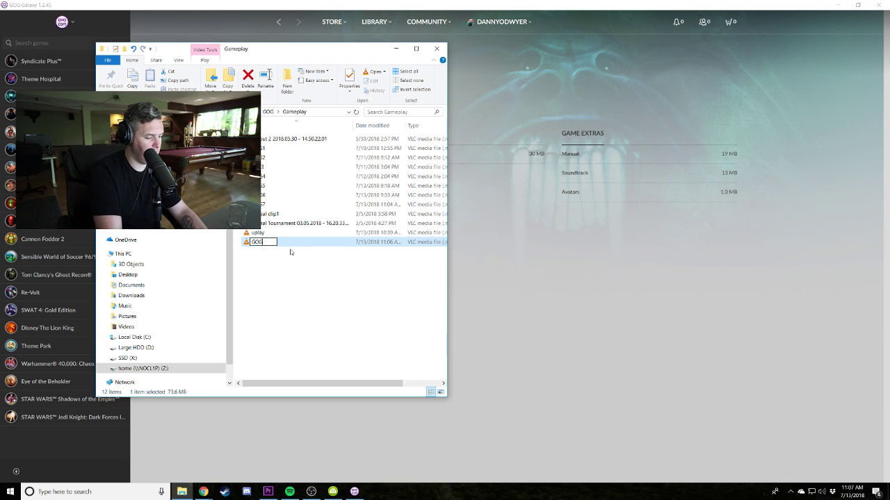
key("Return")
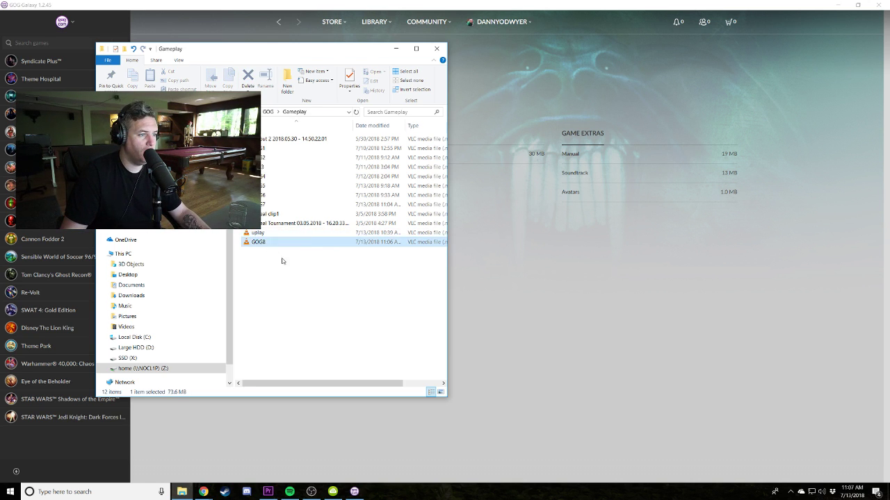
key("alt+Tab")
key("ctrl+v")
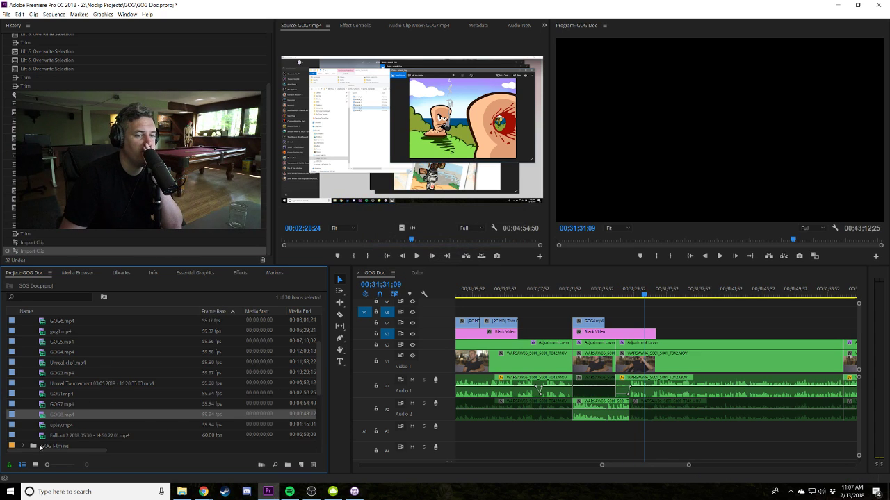
Mark the Alien Breed cover shot in GOG8.mp4 and place it on the timeline.
double_click(45, 415)
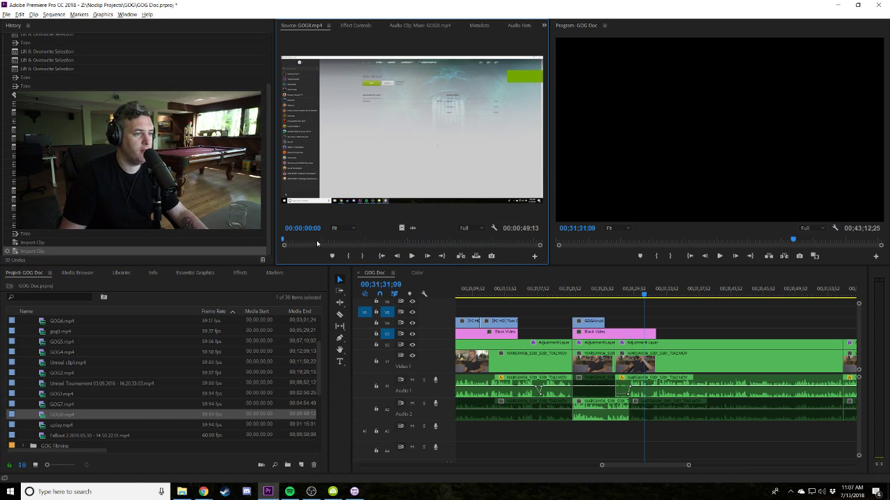
left_click_drag(335, 243, 439, 240)
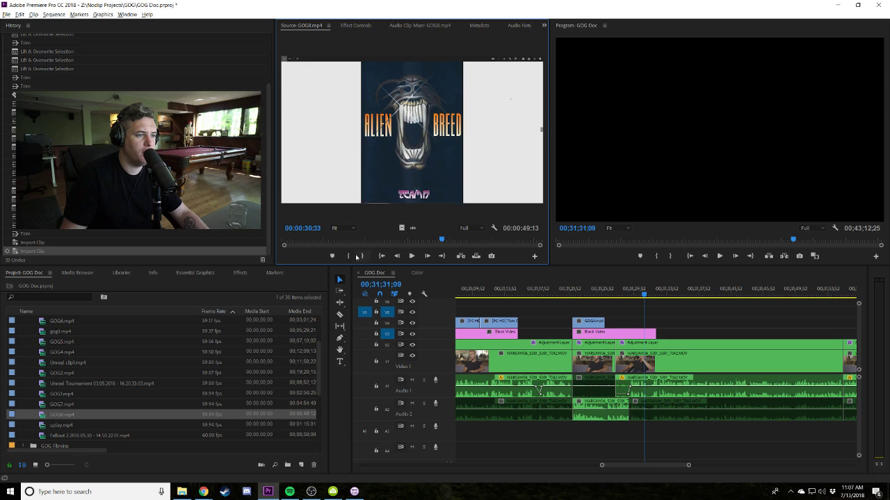
left_click(354, 255)
key("space")
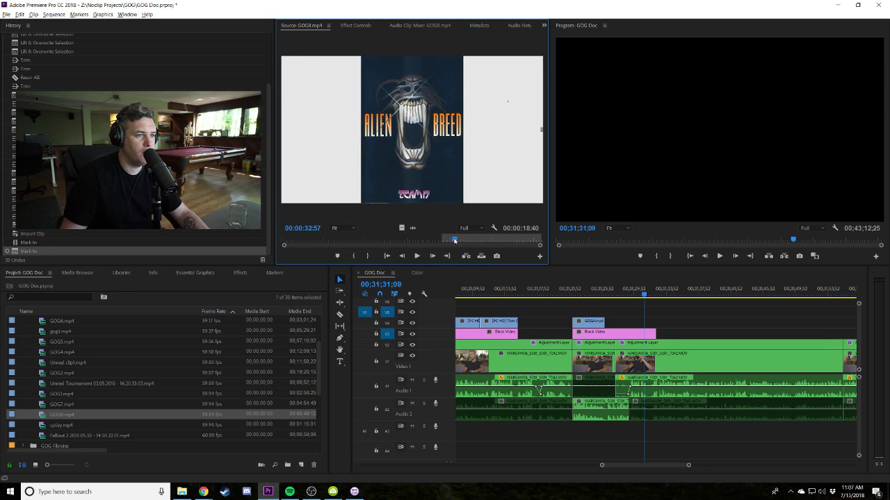
left_click(452, 239)
key("space")
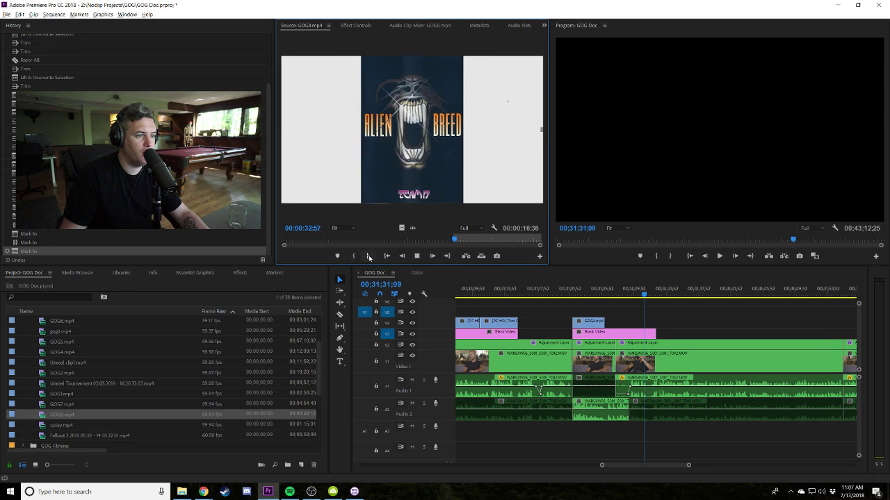
left_click(367, 255)
left_click_drag(411, 139, 656, 322)
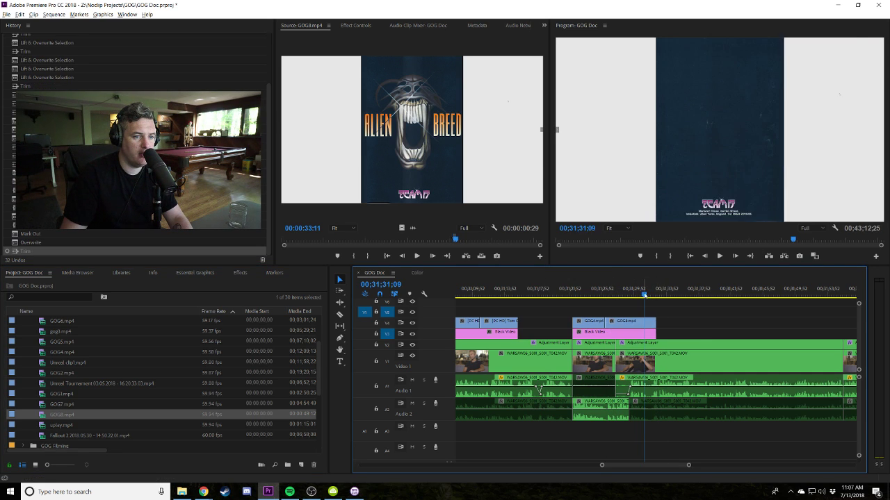
Replay the cut and shift the second GOG8 clip on V5 slightly later.
left_click(594, 290)
key("space")
key("equal")
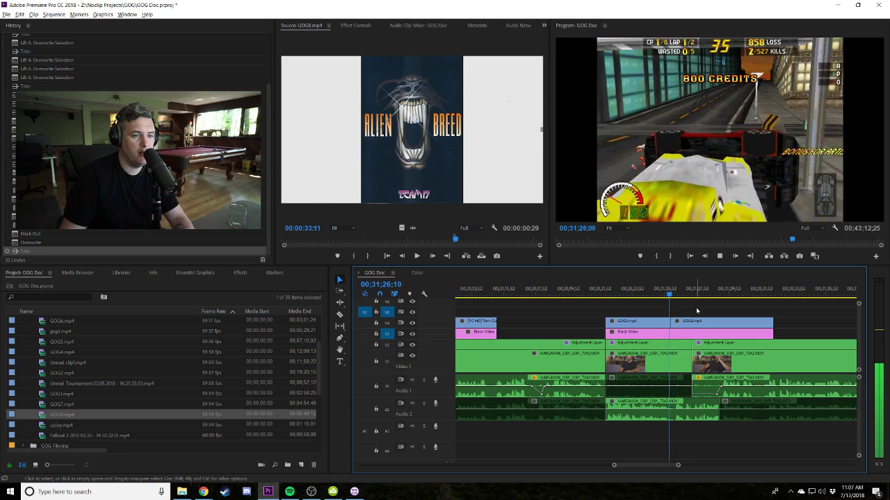
left_click_drag(689, 322, 712, 324)
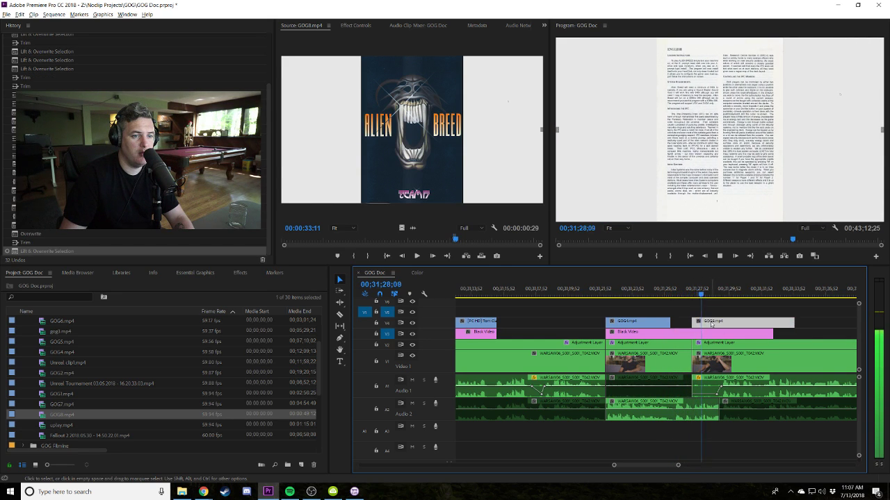
key("minus")
Move the GOG8 clip down onto the Video 1 interview track near 00;30;26.
left_click(605, 294)
key("space")
scroll(759, 302, "down", 3)
left_click_drag(576, 294, 598, 294)
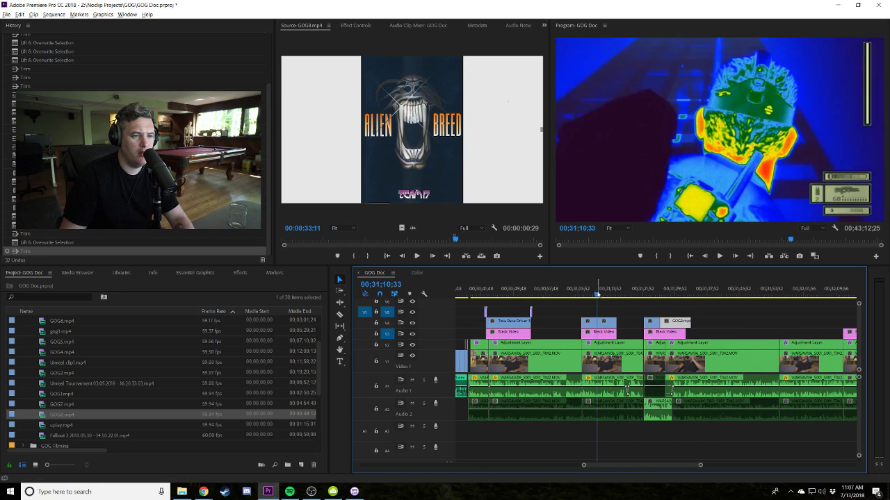
scroll(576, 300, "up", 4)
left_click(527, 295)
key("space")
left_click(510, 295)
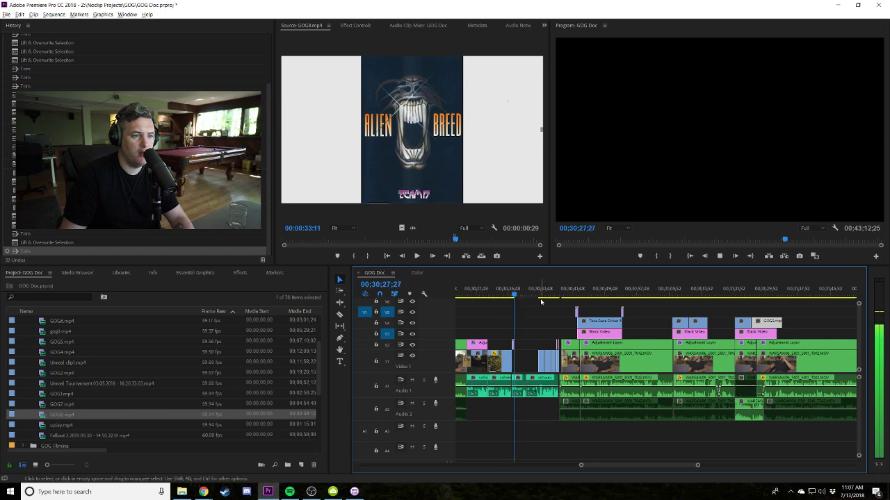
left_click_drag(768, 324, 545, 334)
key("=")
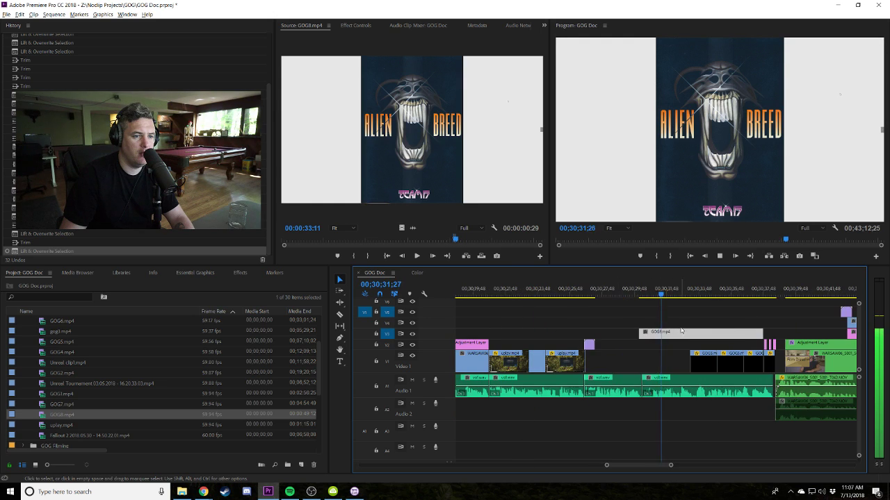
left_click_drag(695, 337, 667, 360)
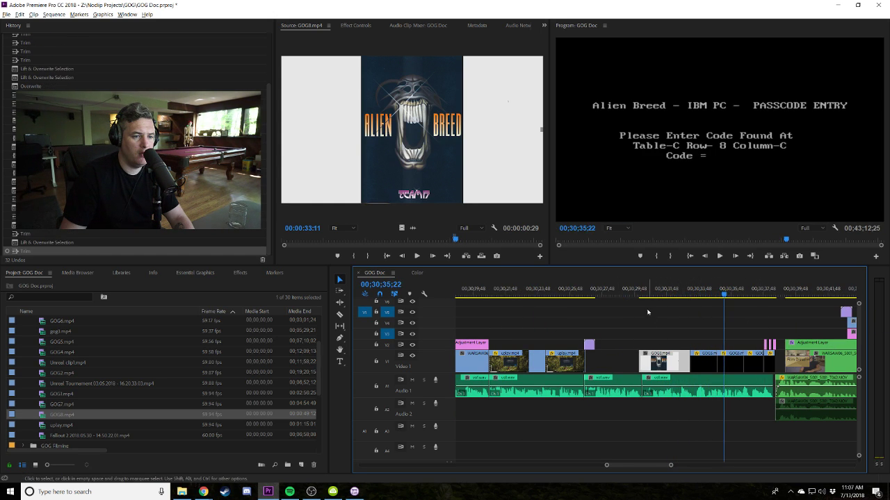
Trim the GOG8 clip's start, nudge it, and extend its end to the next clip.
key("space")
key("space")
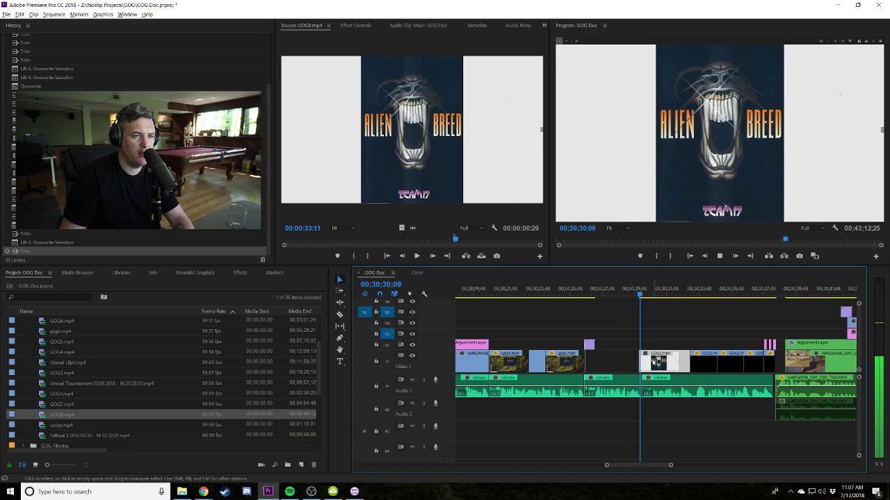
left_click_drag(651, 366, 649, 367)
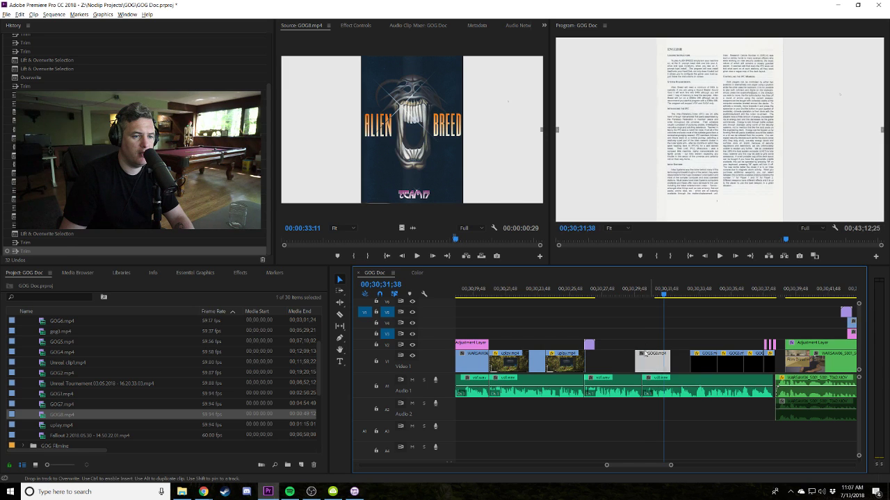
key("space")
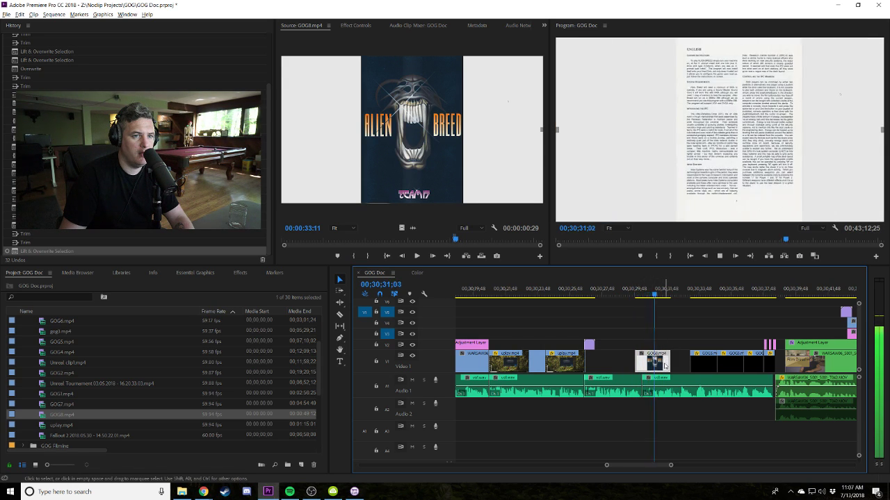
left_click_drag(668, 363, 690, 366)
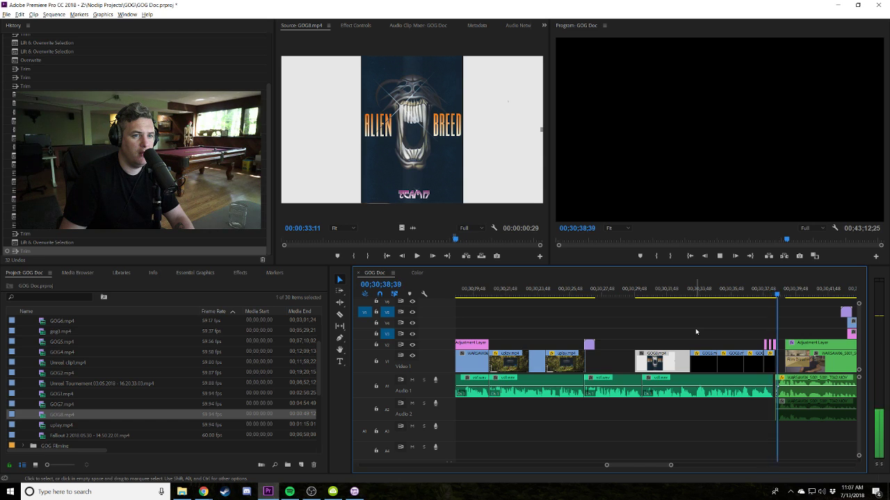
Extend GOG8's start to the Alien Breed cover frame and razor out a short slice.
left_click(628, 291)
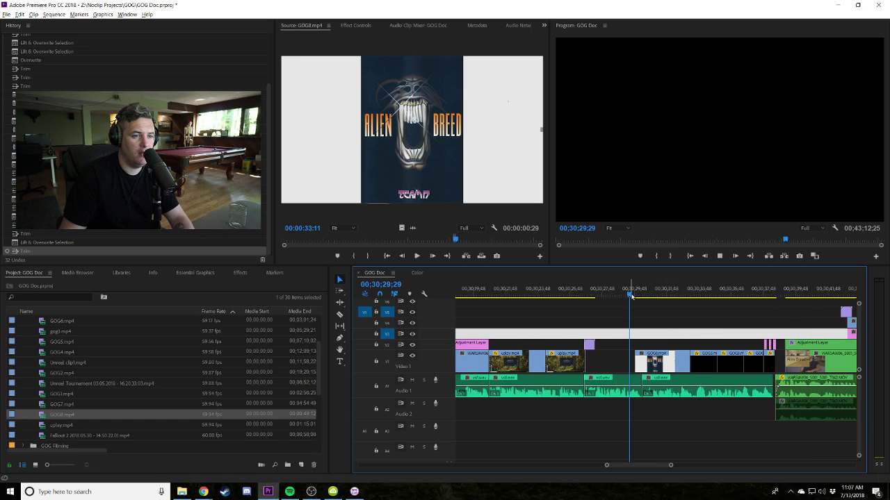
key("equal")
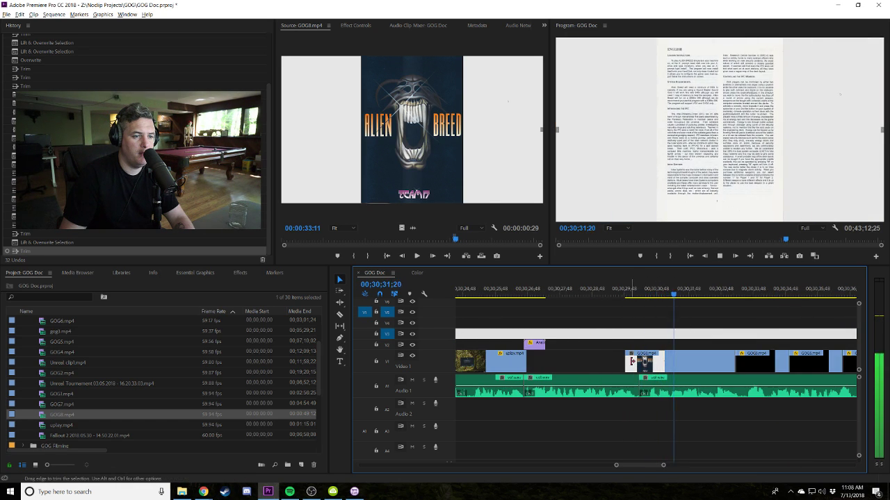
key("space")
left_click_drag(626, 361, 603, 361)
left_click_drag(605, 294, 627, 296)
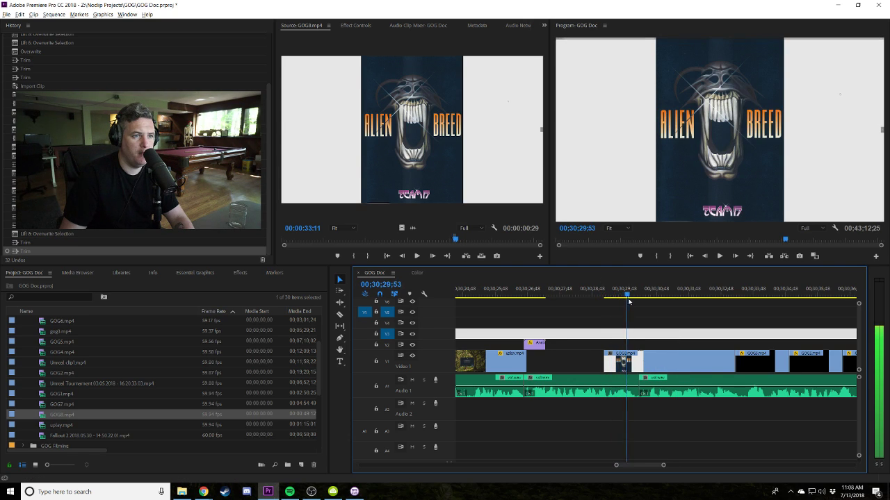
key("c")
left_click(630, 361)
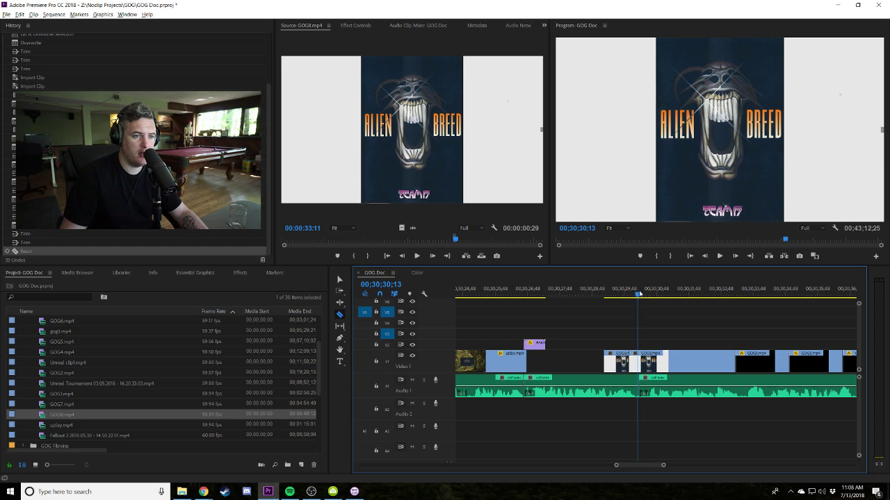
left_click_drag(653, 294, 655, 296)
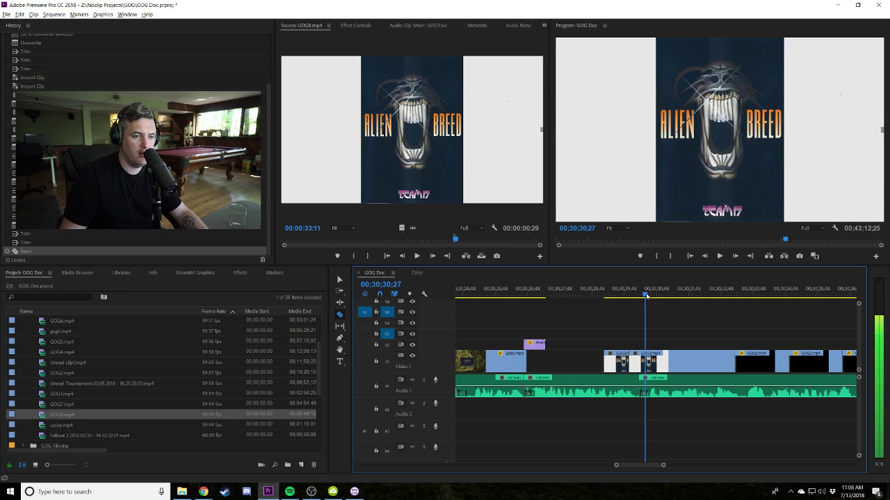
left_click(647, 361)
key("v")
left_click(616, 362)
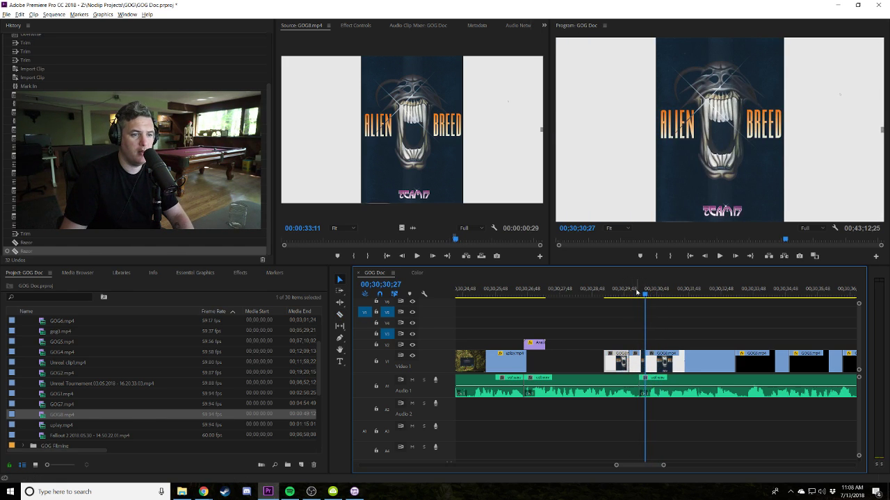
key("Delete")
Insert a frame hold segment on GOG8 and extend the held frame's start earlier.
right_click(638, 363)
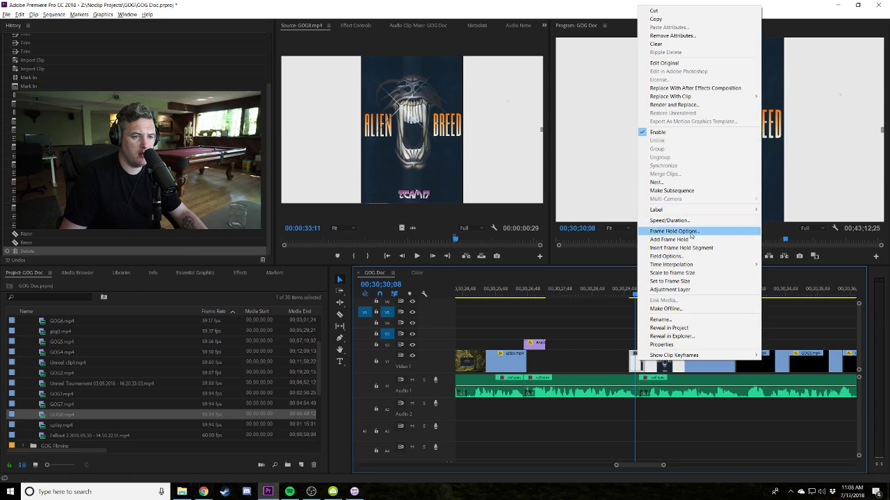
left_click(671, 246)
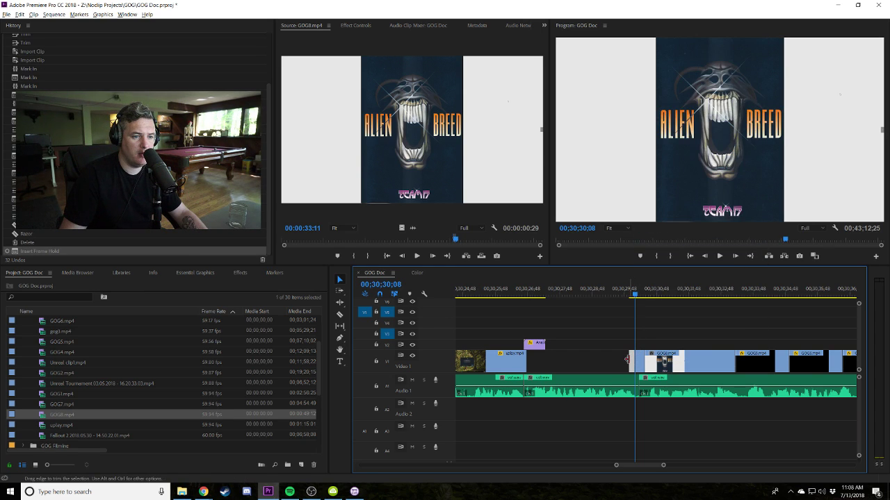
left_click_drag(629, 363, 606, 363)
left_click(602, 295)
key("space")
left_click(597, 296)
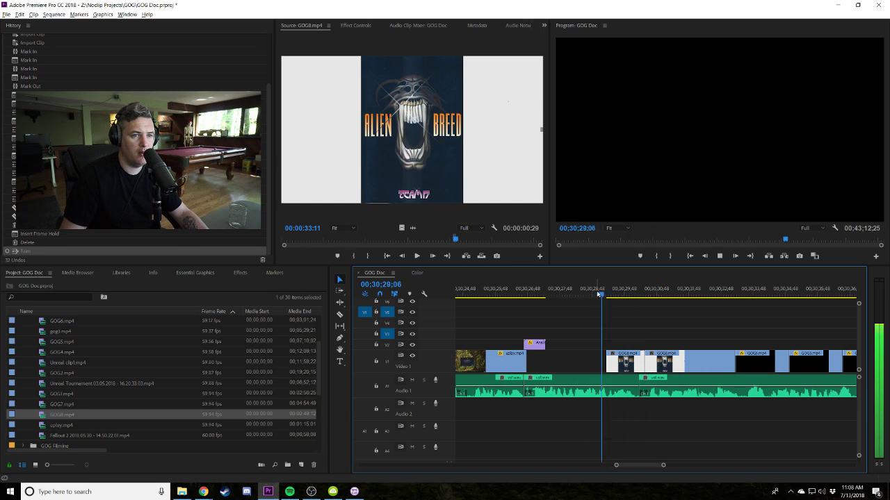
Set the held cover frame's Scale to 150 in Effect Controls.
left_click(637, 376)
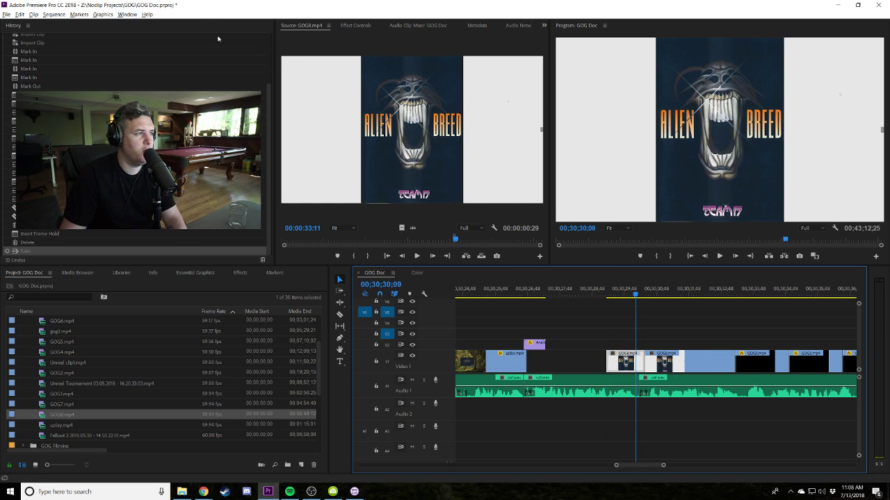
left_click(356, 25)
type("150")
key("Return")
left_click_drag(637, 292, 653, 301)
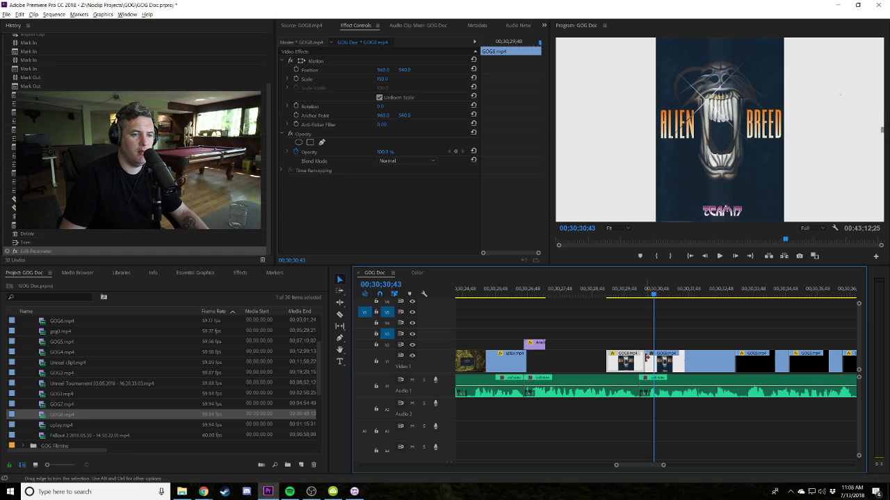
Trim GOG8's start, shift its edit point later and close the gaps around the held cover.
left_click_drag(647, 357, 655, 358)
key("e")
key("shift+k")
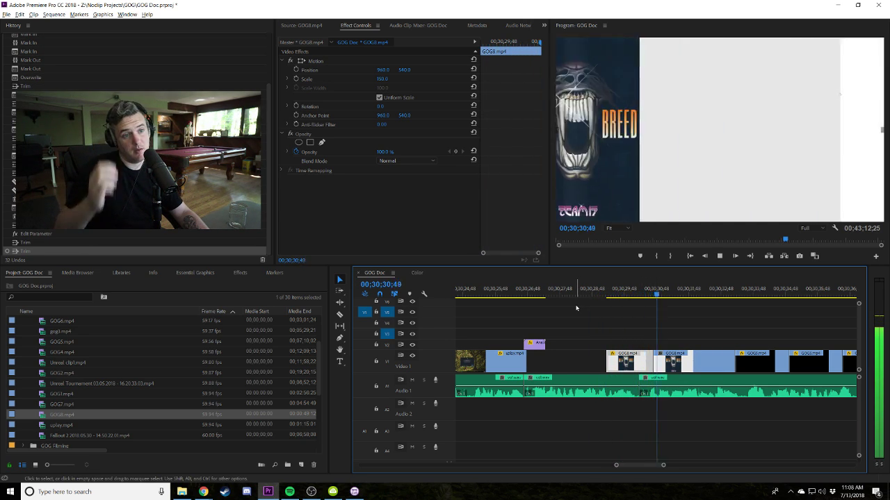
left_click(650, 298)
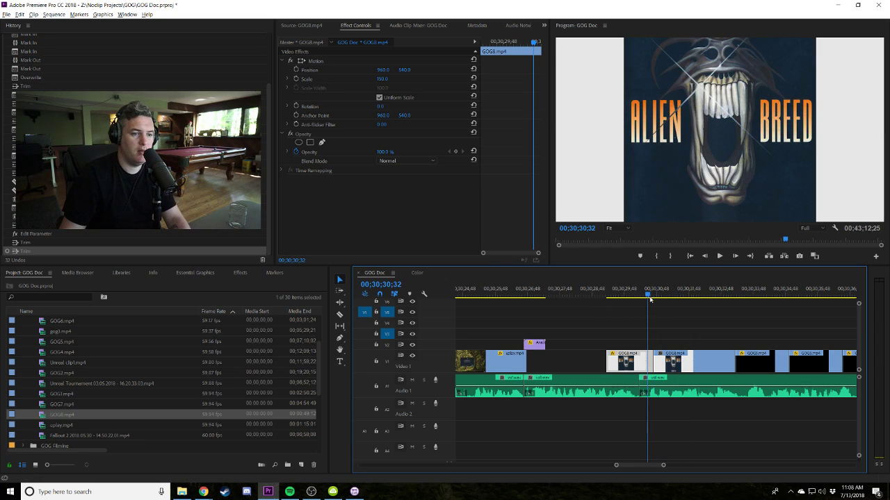
key("equal")
key("equal")
key("ctrl+shift+Right")
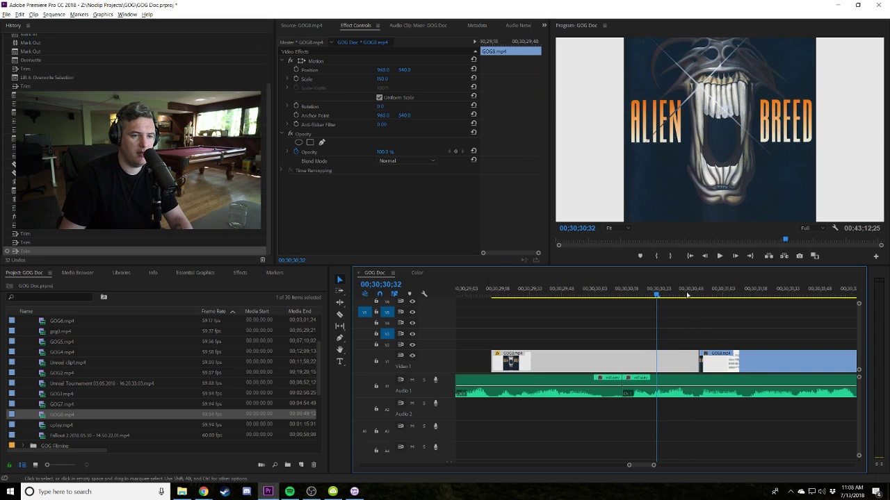
key("space")
mouse_move(726, 357)
left_mouse_down()
mouse_move(748, 358)
mouse_move(720, 358)
left_mouse_up()
left_click(680, 299)
mouse_move(711, 305)
left_mouse_down()
mouse_move(729, 304)
mouse_move(708, 304)
left_mouse_up()
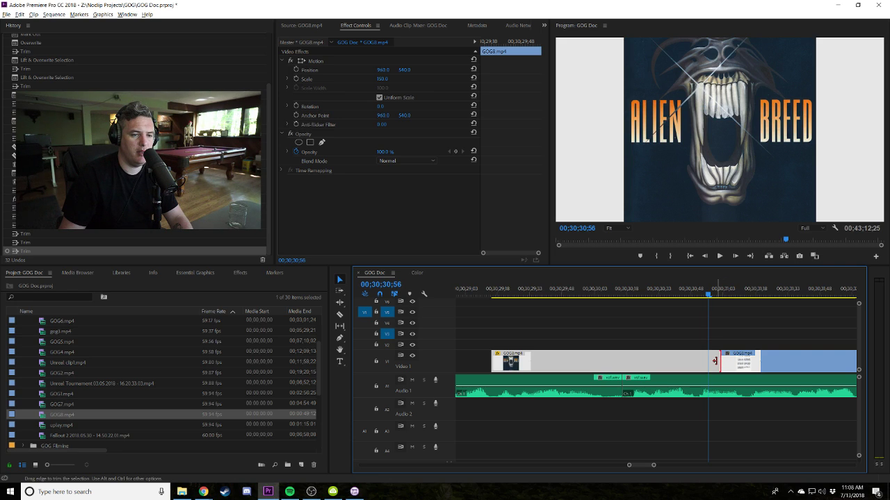
left_click_drag(715, 361, 650, 357)
left_click_drag(718, 351, 651, 354)
Split GOG8 in the manual pages, scale the new segment to 150, and shorten its end.
left_click(654, 294)
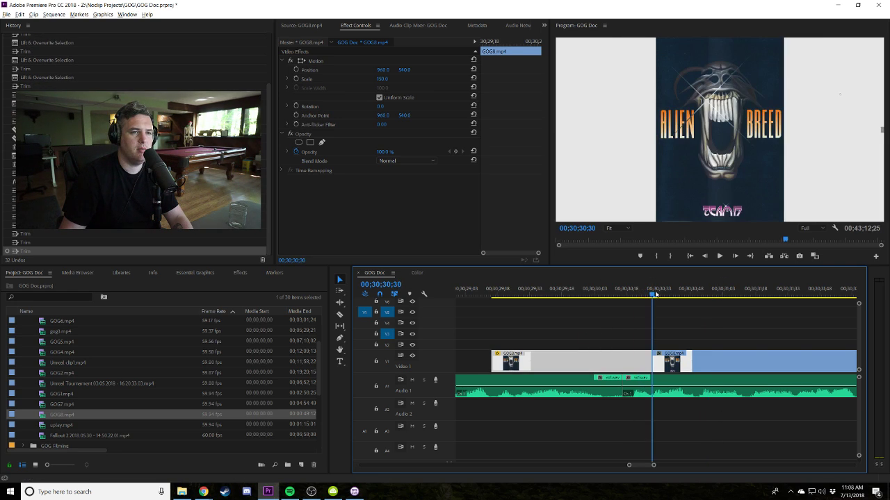
left_click_drag(666, 296, 728, 298)
left_click(728, 361)
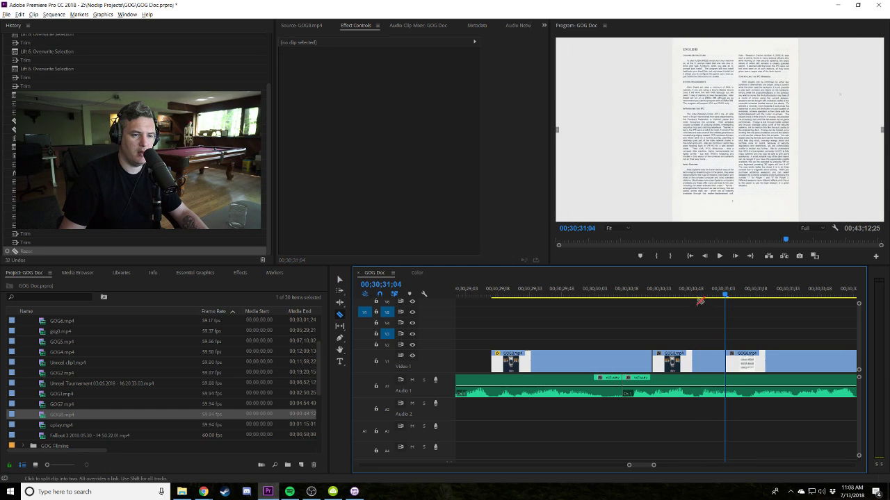
left_click(702, 366)
key("Up")
left_click(385, 78)
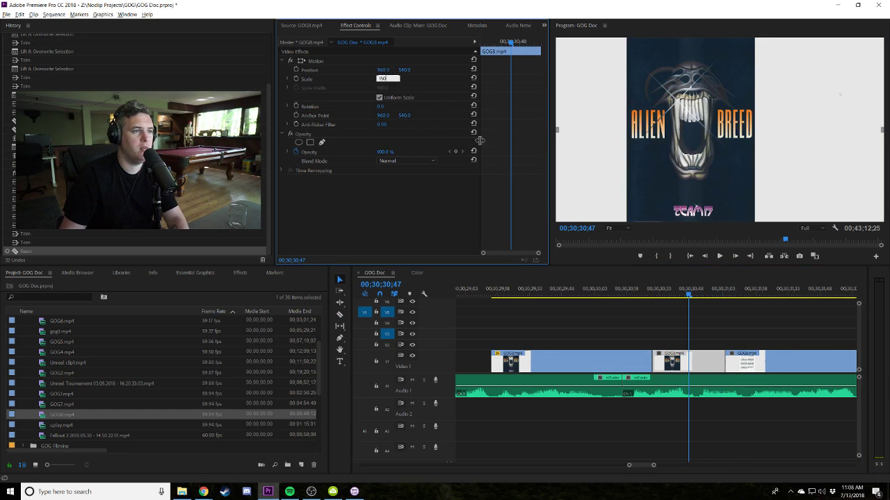
type("150")
key("Return")
key("space")
key("Up")
key("space")
left_click_drag(712, 361, 692, 360)
Review the sequence and tighten the GOG5 manual-page clip.
left_click(601, 293)
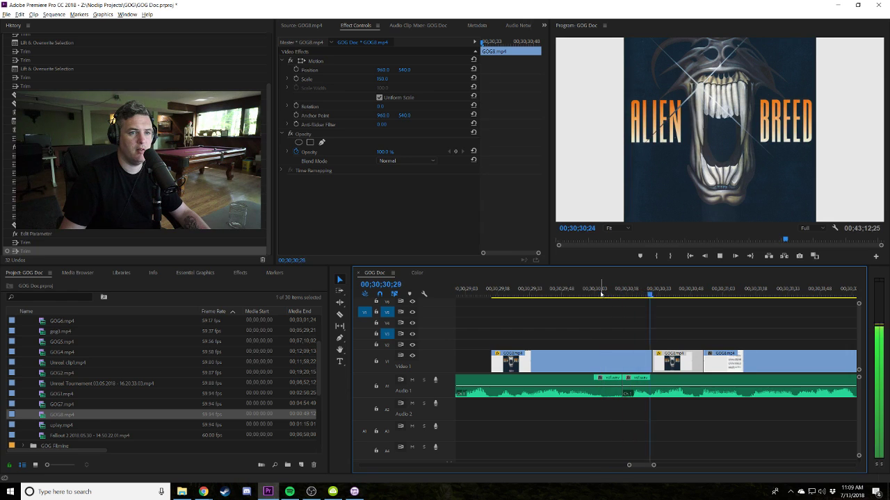
key("minus")
key("minus")
key("minus")
key("minus")
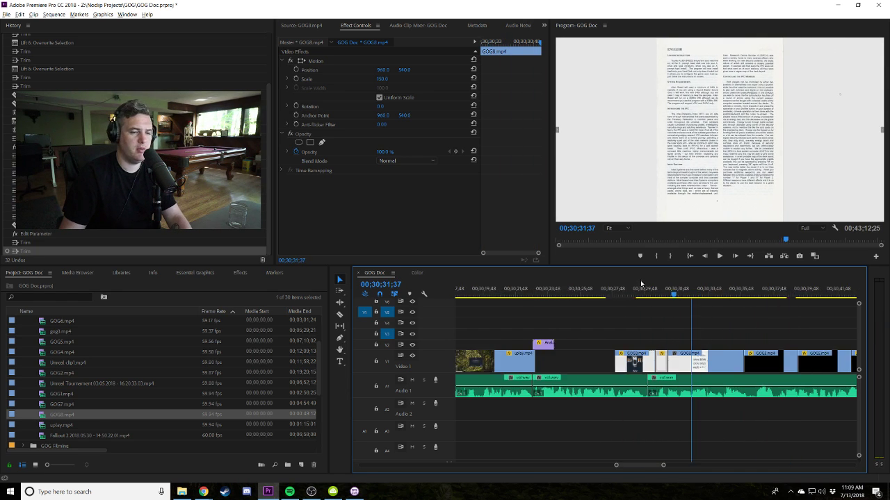
left_click(653, 293)
key("space")
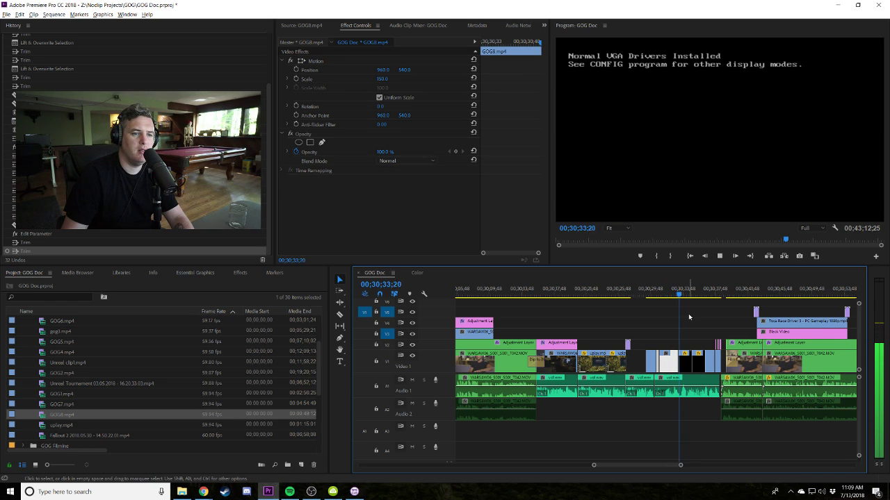
left_click(680, 313)
key("equal")
key("equal")
left_click(581, 295)
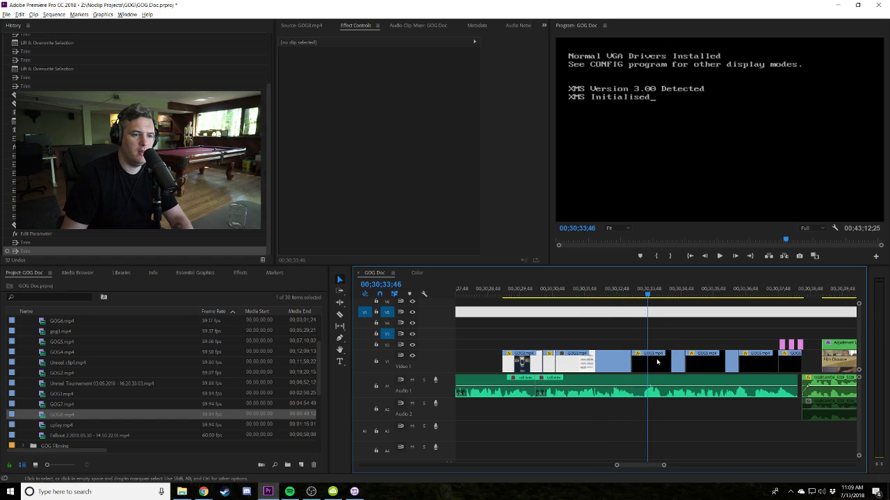
left_click_drag(678, 359, 643, 361)
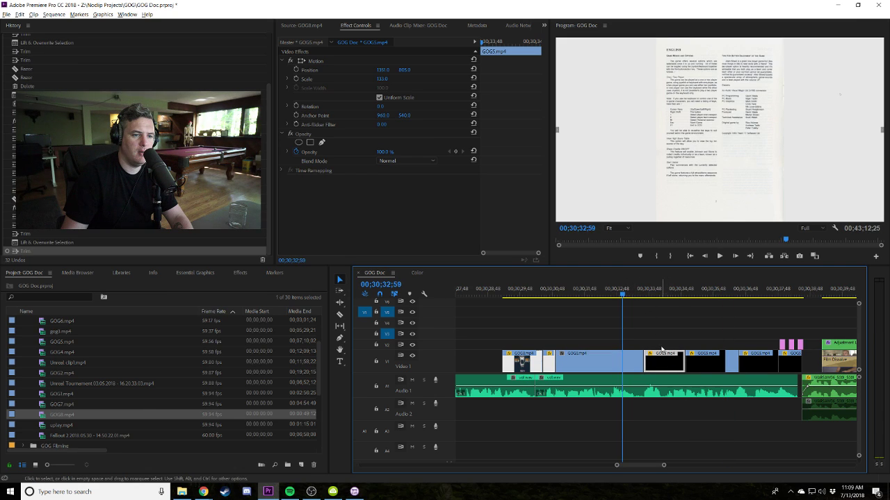
key("space")
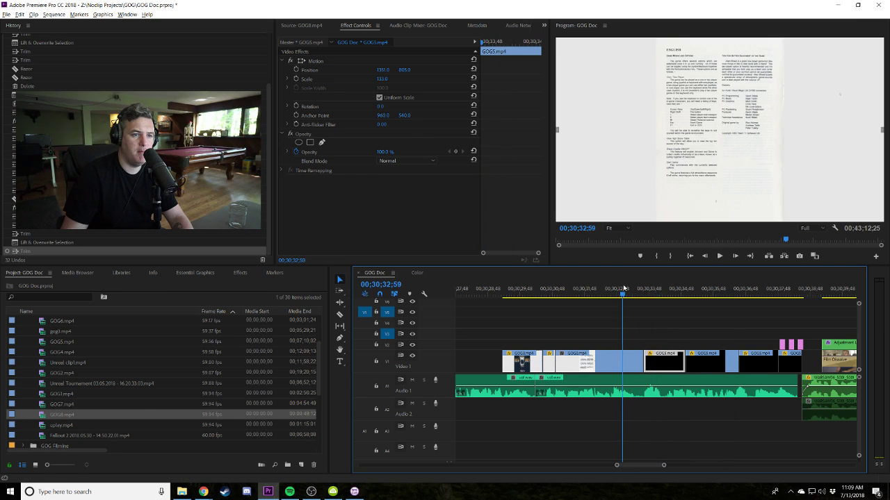
key("j")
key("j")
key("minus")
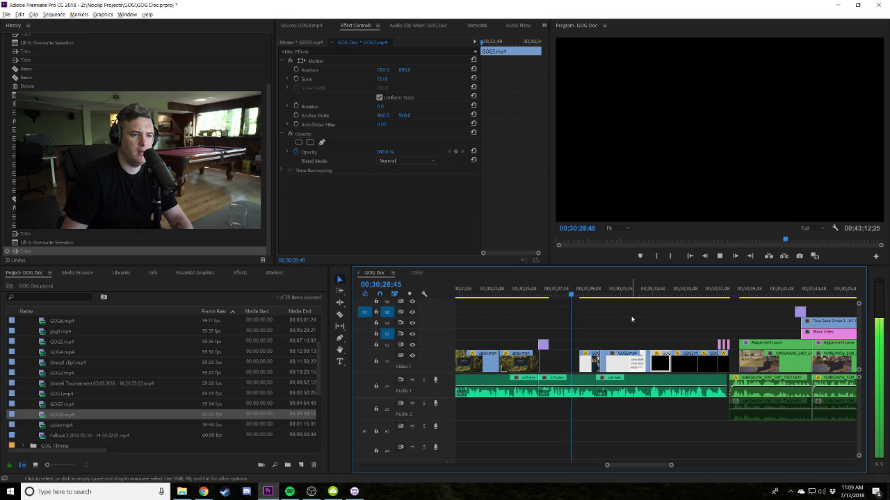
key("space")
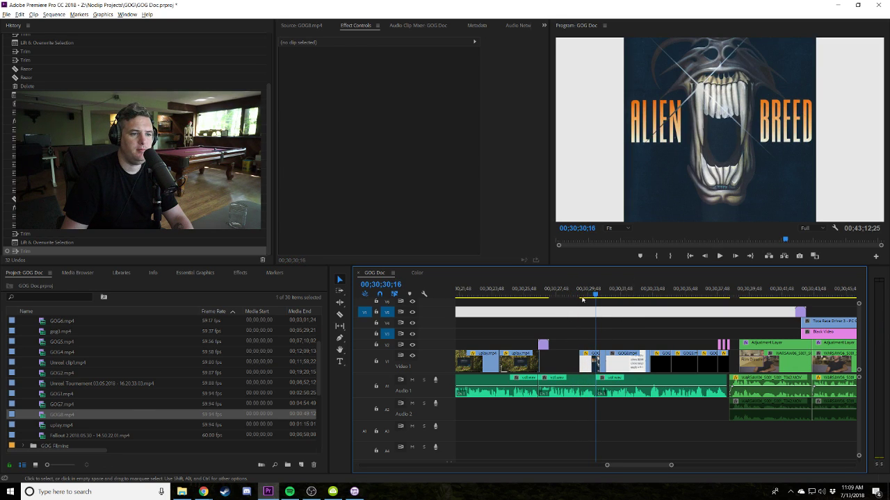
Lower the GOG8 Alien Breed cover image to Position Y 620.
left_click(585, 359)
left_click_drag(404, 71, 460, 72)
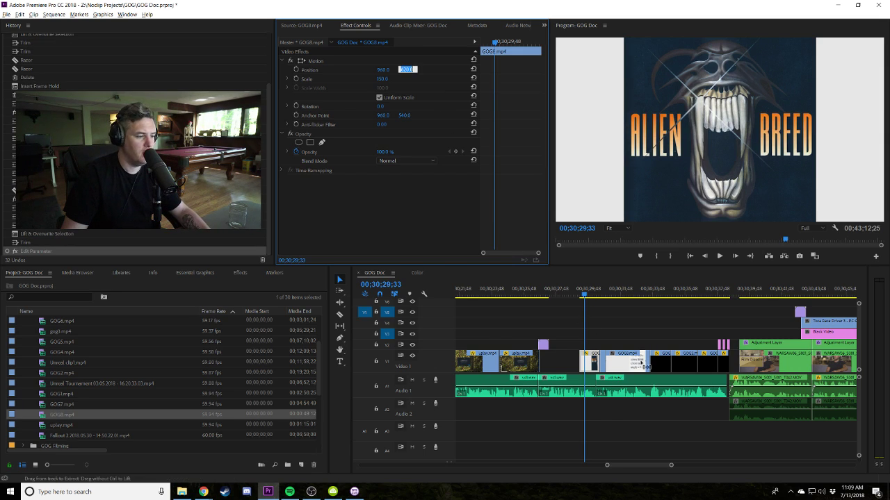
left_click(599, 363)
key("ctrl+z")
left_click(410, 70)
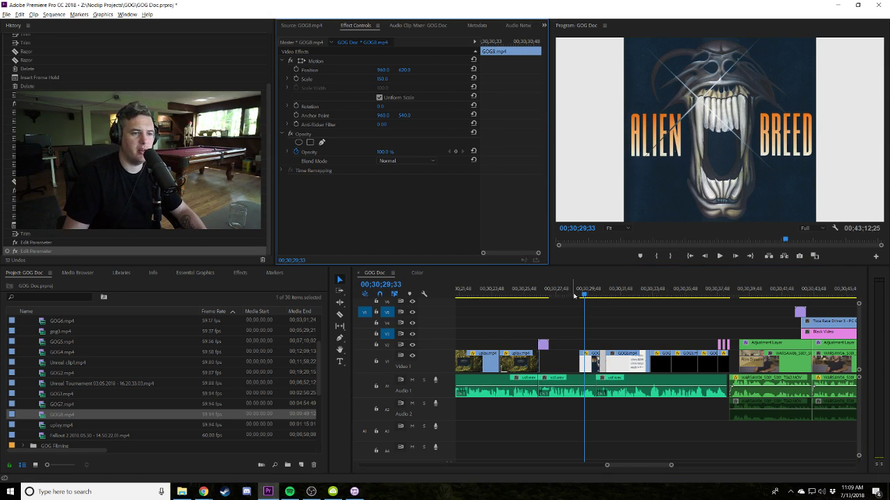
left_click(577, 294)
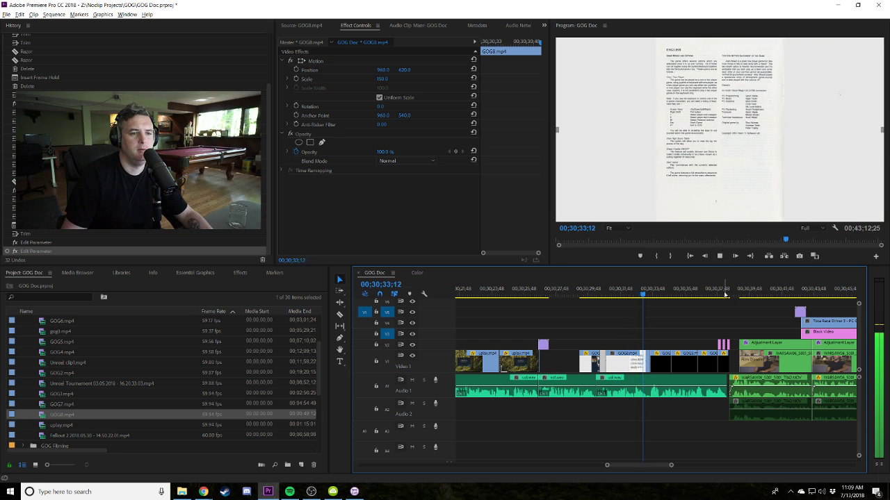
Clear the selection and play the sequence from the racing-game footage section.
left_click(679, 316)
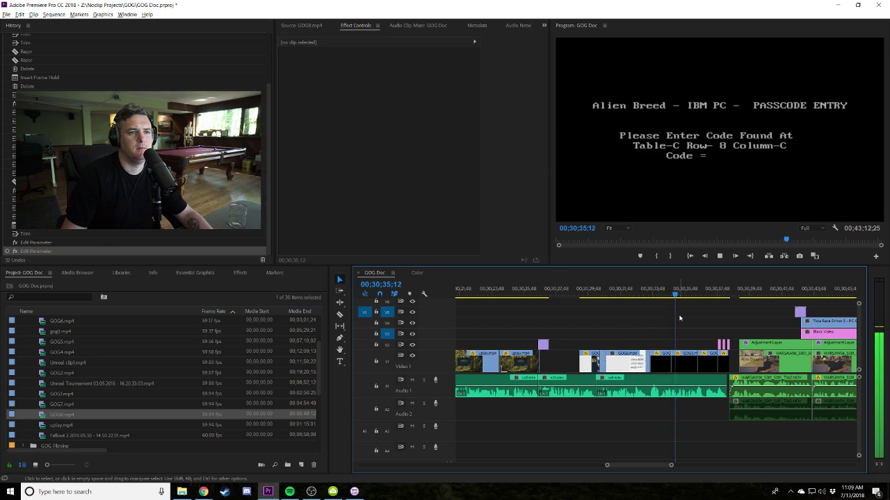
left_click(680, 318)
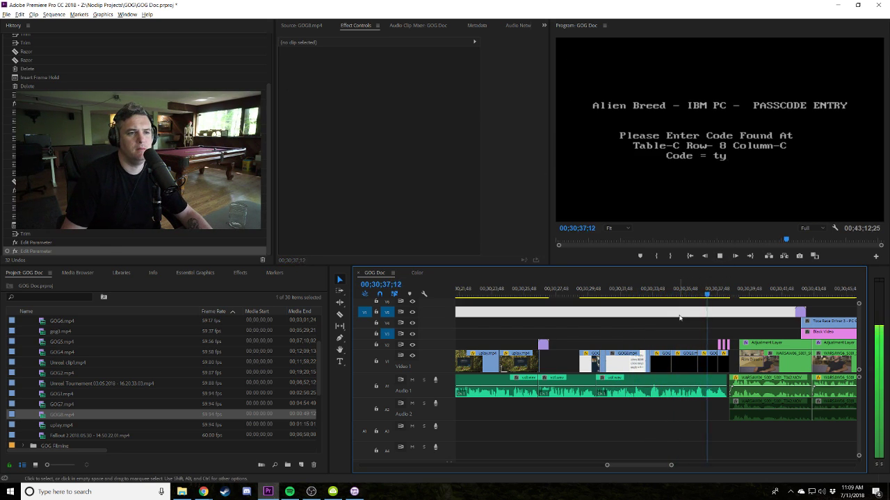
left_click(680, 318)
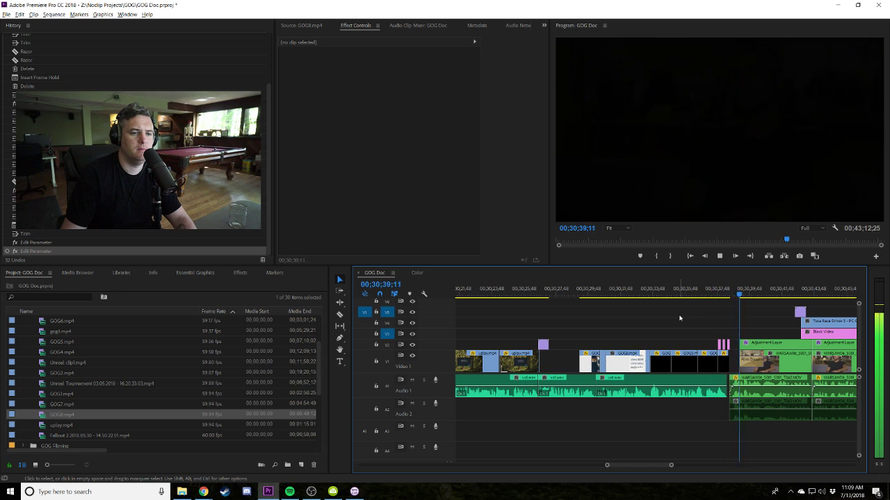
key("space")
key("minus")
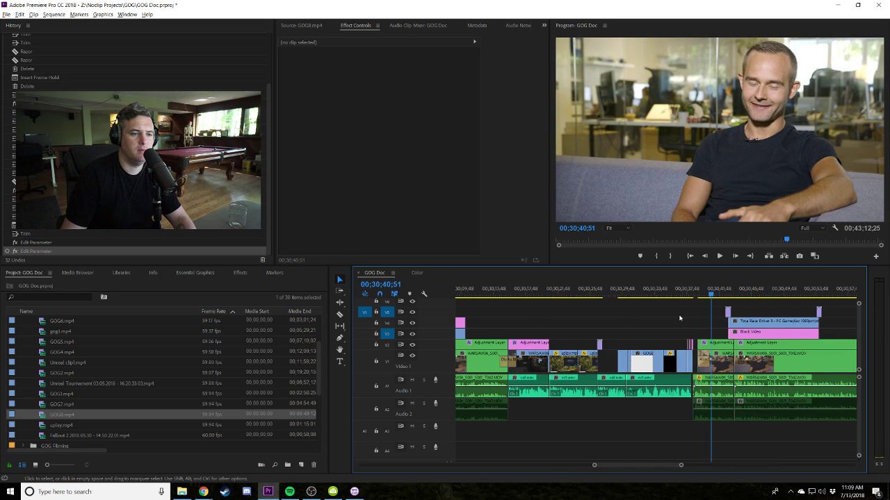
key("minus")
key("minus")
left_click(751, 294)
key("equal")
key("equal")
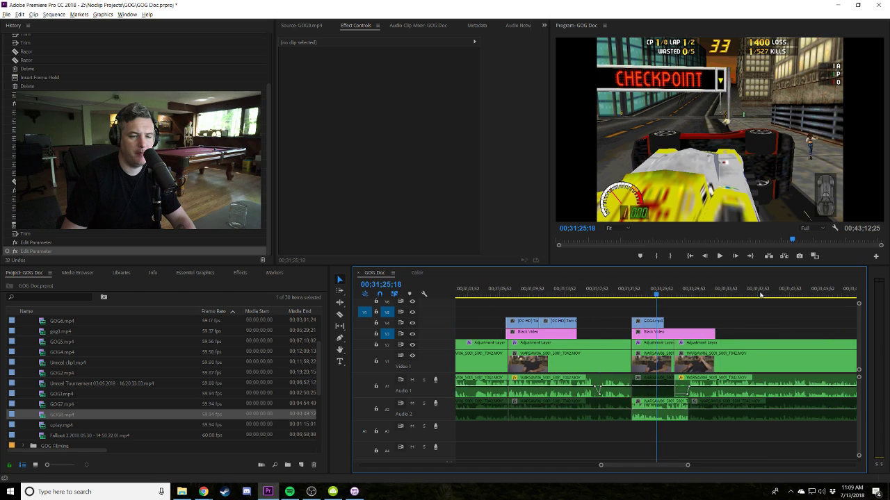
key("space")
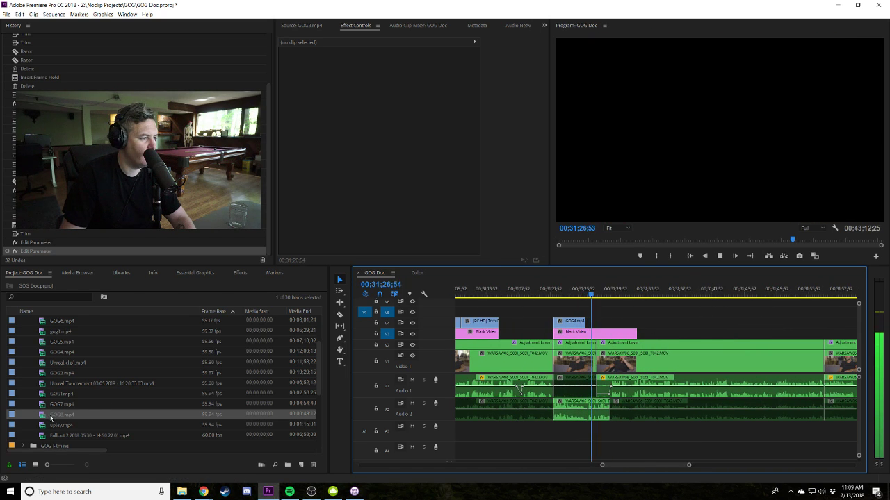
Preview the GOG8 source footage, then replay the sequence from just before the cut.
double_click(51, 416)
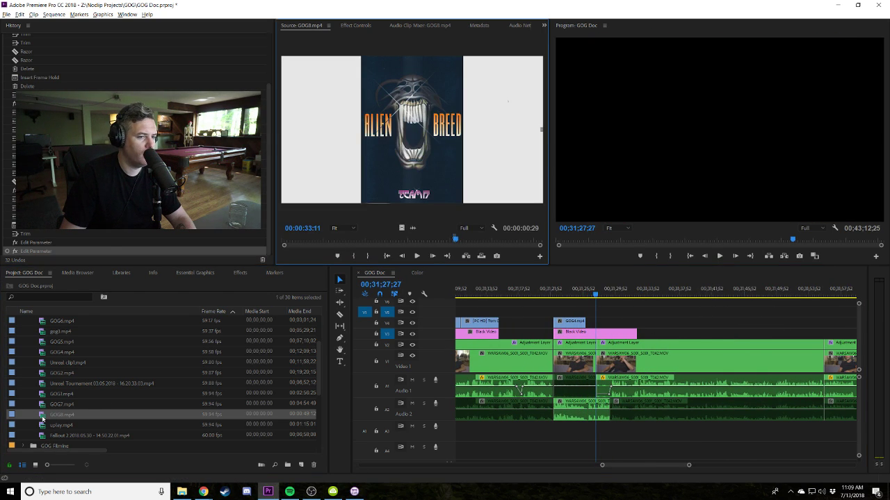
left_click(641, 324)
key("space")
key("equal")
key("equal")
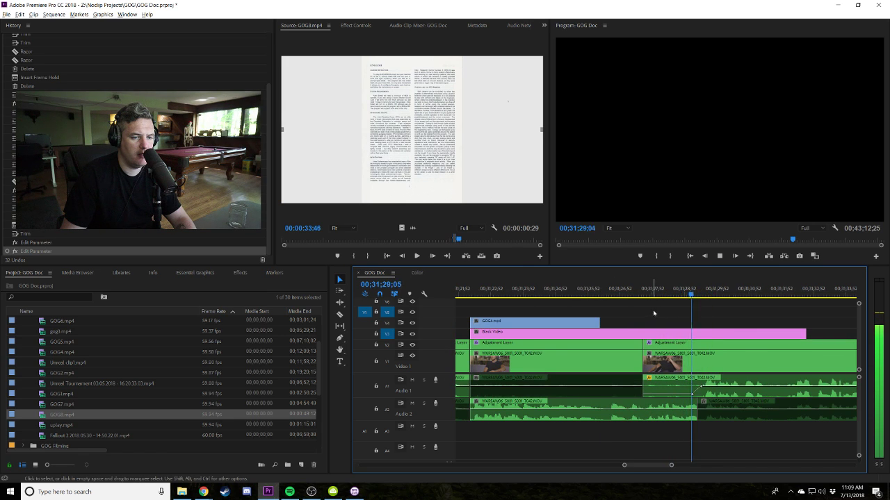
left_click(595, 292)
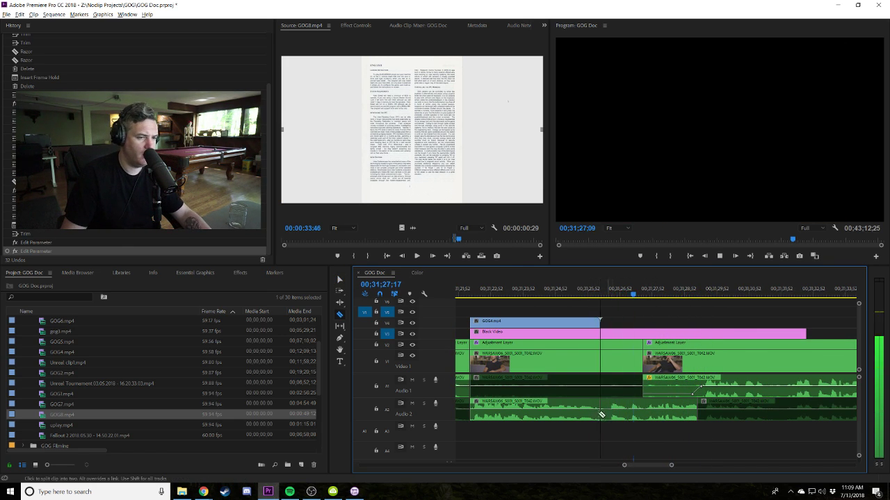
Split the Audio 2 clip at the V1 edit, move the piece earlier, and shift later clips left.
left_click(647, 415)
key("v")
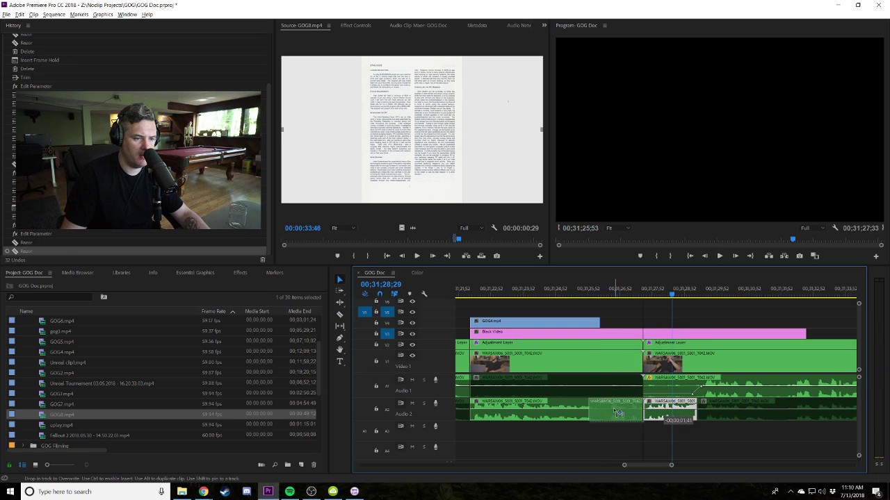
left_click_drag(618, 414, 630, 413)
key("space")
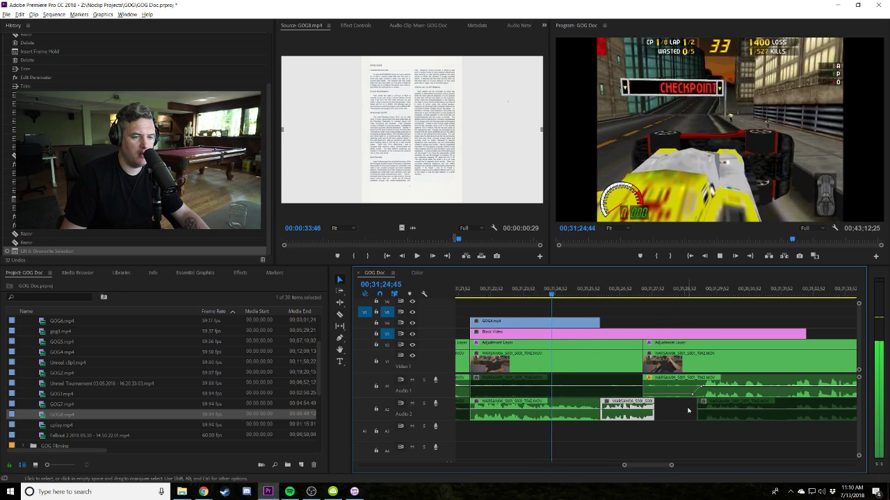
mouse_move(739, 427)
left_mouse_down()
mouse_move(656, 387)
mouse_move(678, 380)
mouse_move(639, 377)
left_mouse_up()
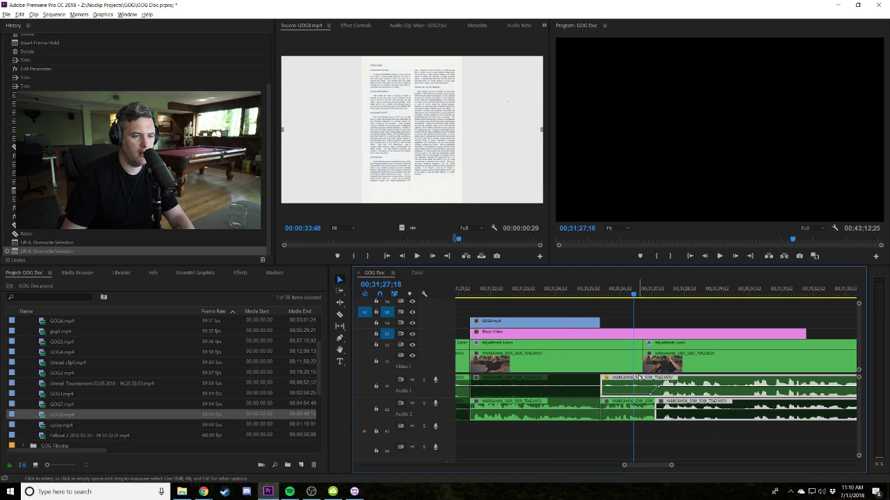
left_click_drag(713, 417, 643, 363)
key("Up")
key("space")
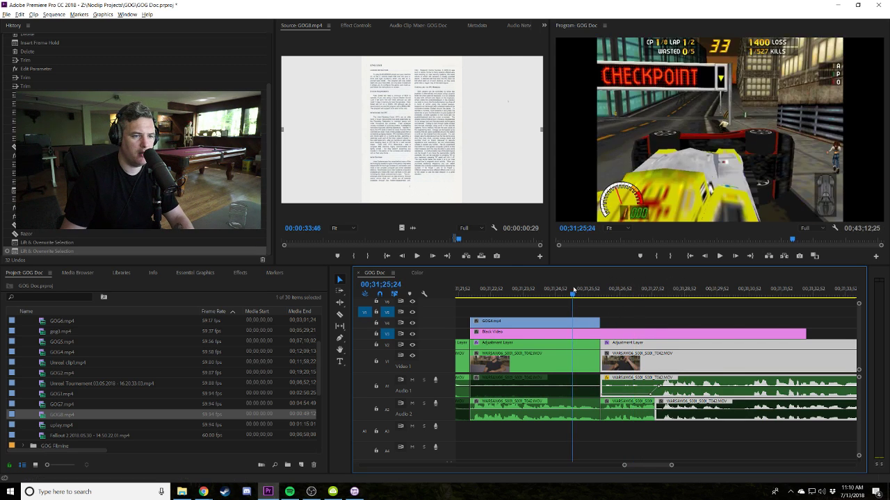
Select the clips right of the remaining gap and slide them left to close it.
key("minus")
key("minus")
key("minus")
key("minus")
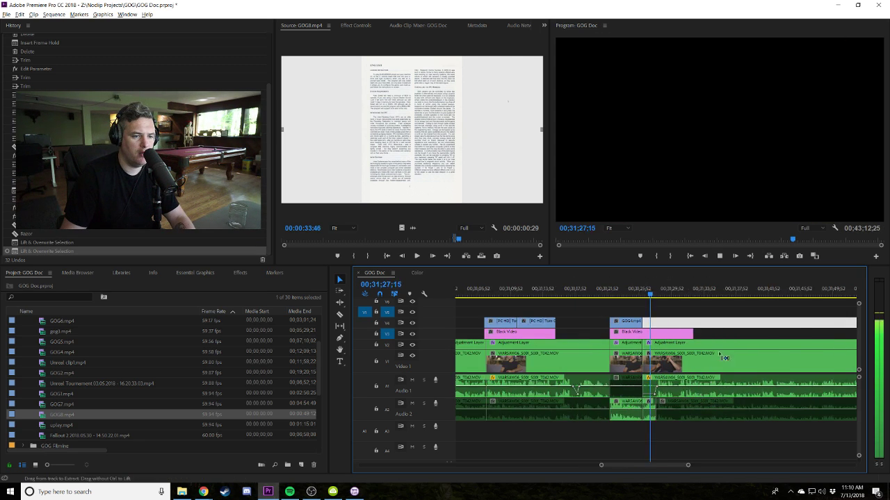
key("minus")
key("minus")
key("minus")
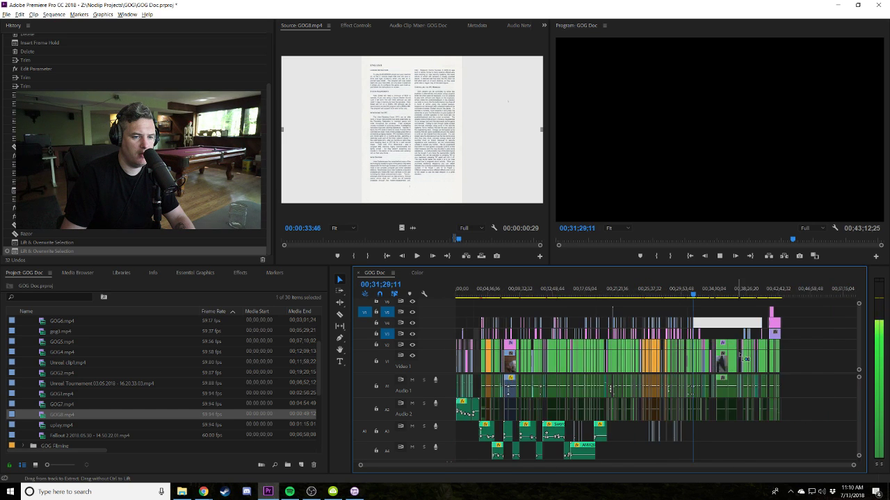
left_click_drag(837, 431, 663, 314)
key("equal")
key("equal")
key("equal")
key("equal")
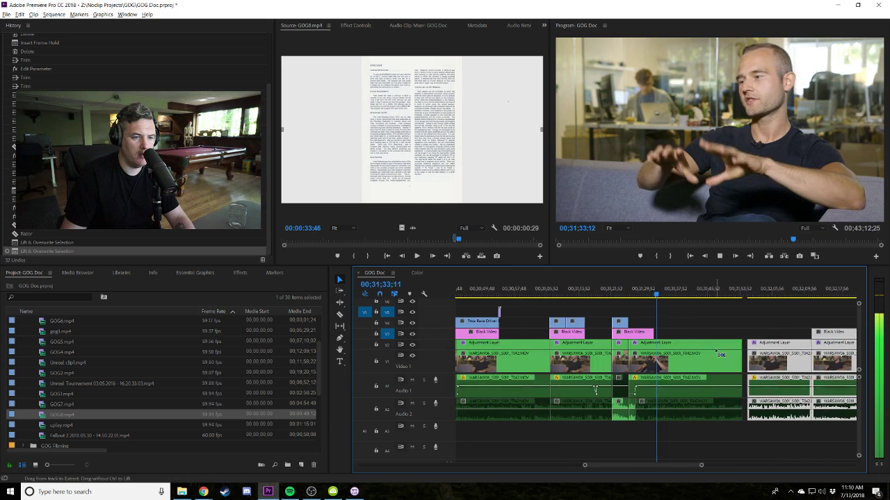
left_click_drag(765, 367, 767, 366)
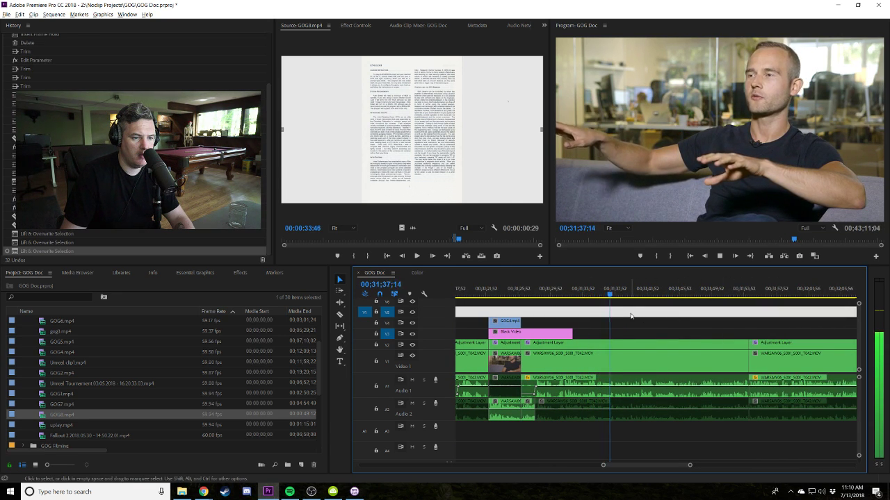
key("space")
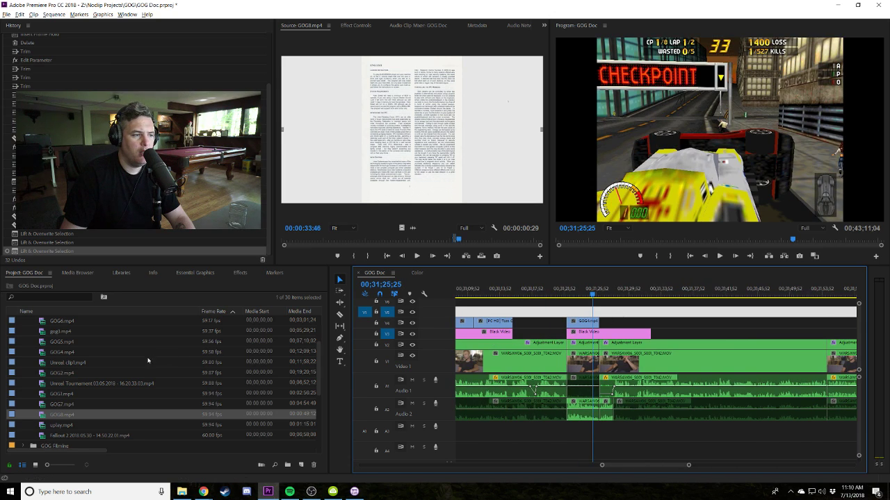
double_click(40, 415)
Mark a GOG7 manual-page excerpt and place it above the interview.
left_click_drag(372, 238, 317, 239)
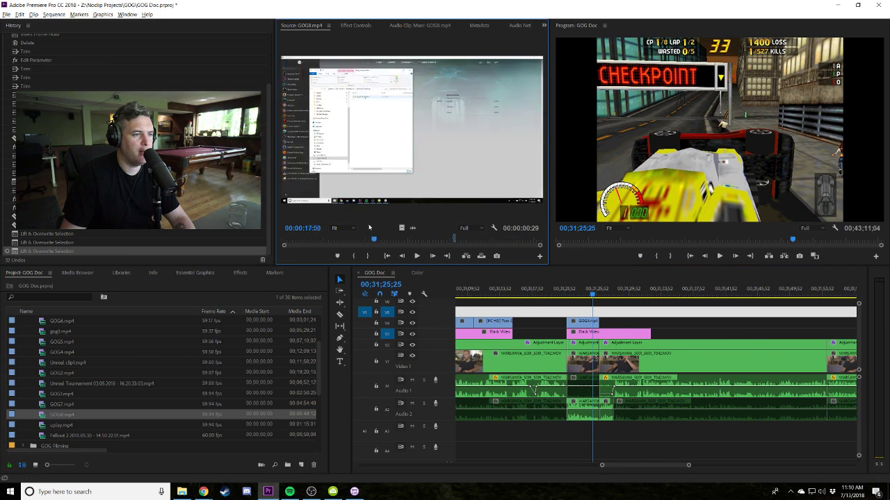
double_click(42, 404)
left_click_drag(390, 239, 489, 241)
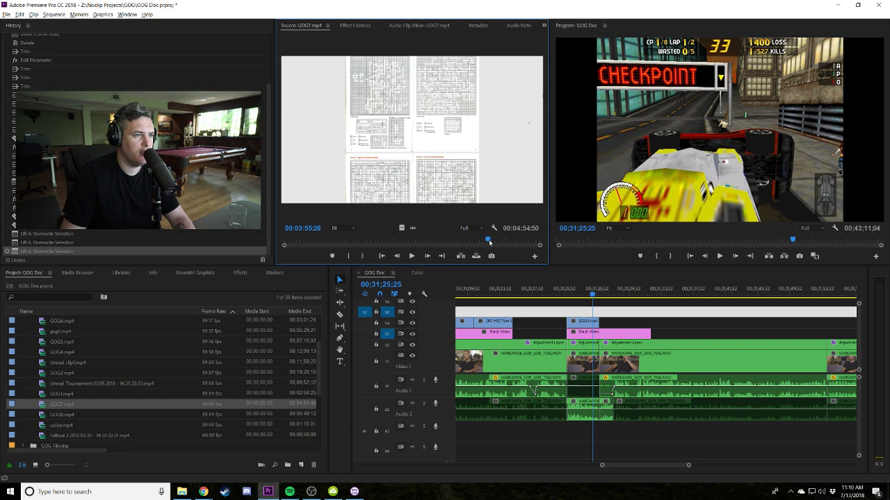
left_click(366, 257)
key("space")
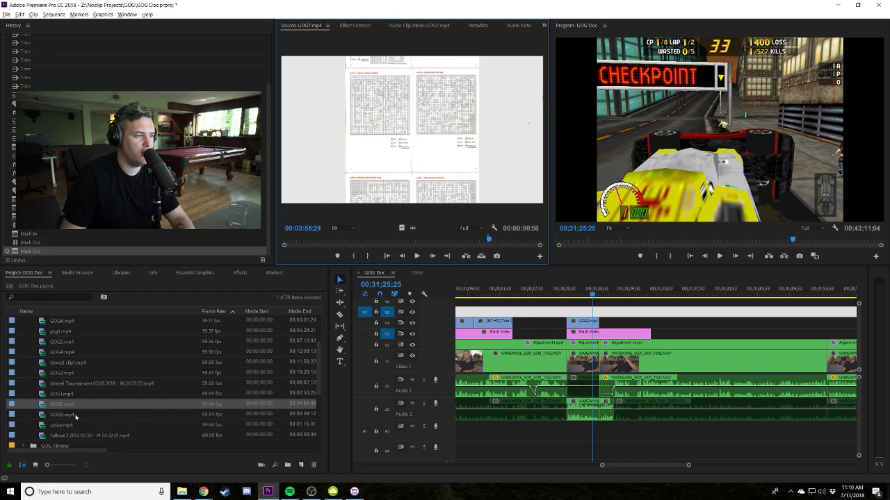
left_click_drag(44, 404, 650, 322)
Play the GOG7 insert and shorten the ends of the GOG7 and Black Video clips.
left_click(595, 295)
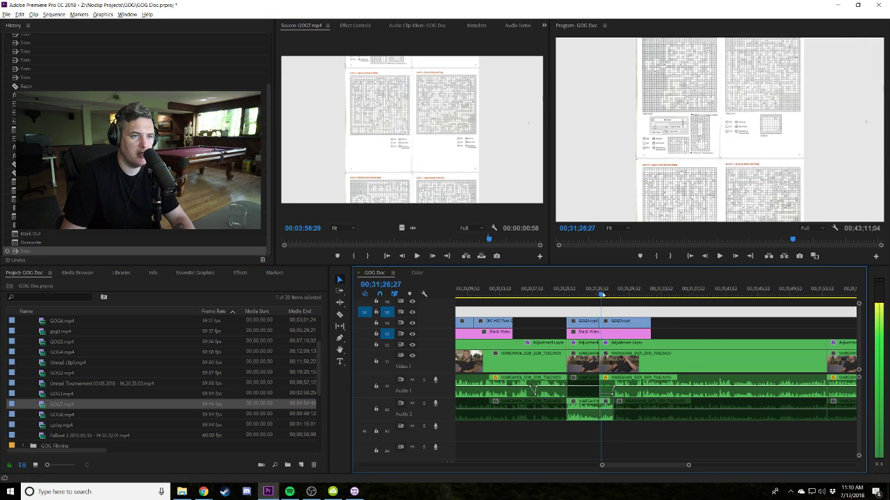
key("space")
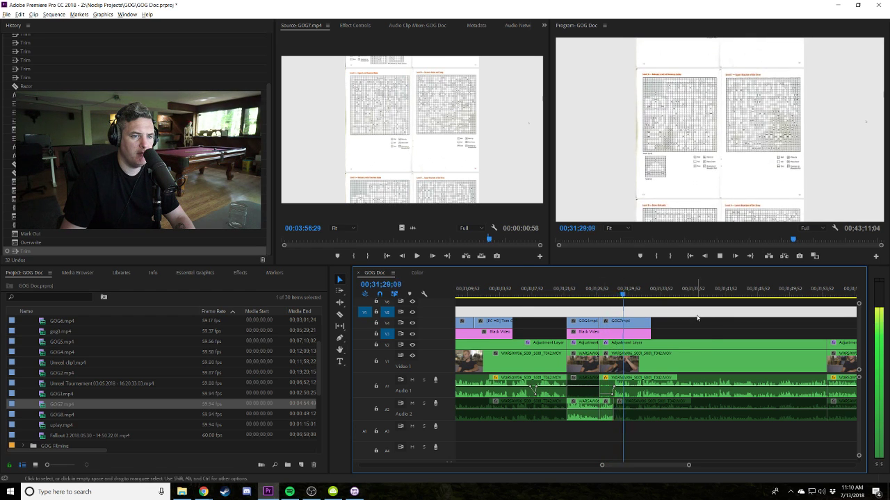
scroll(729, 326, "up", 2)
left_click_drag(729, 326, 709, 334)
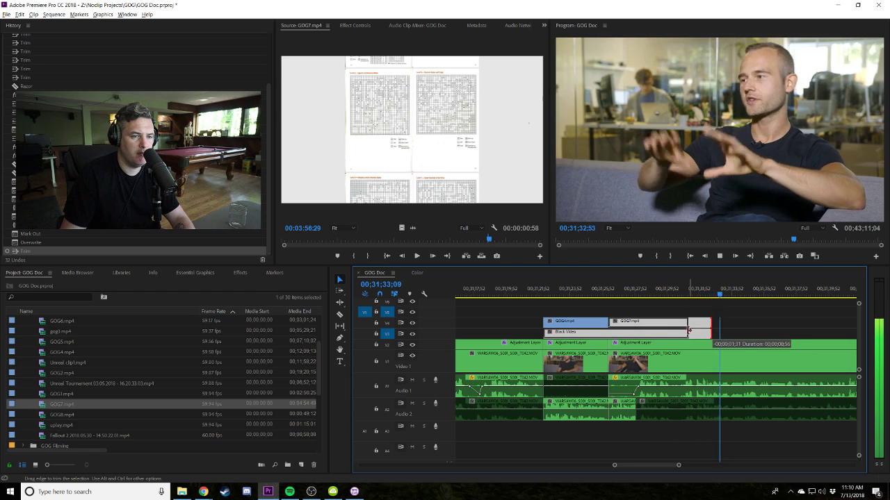
left_click_drag(714, 333, 686, 334)
left_click(678, 292)
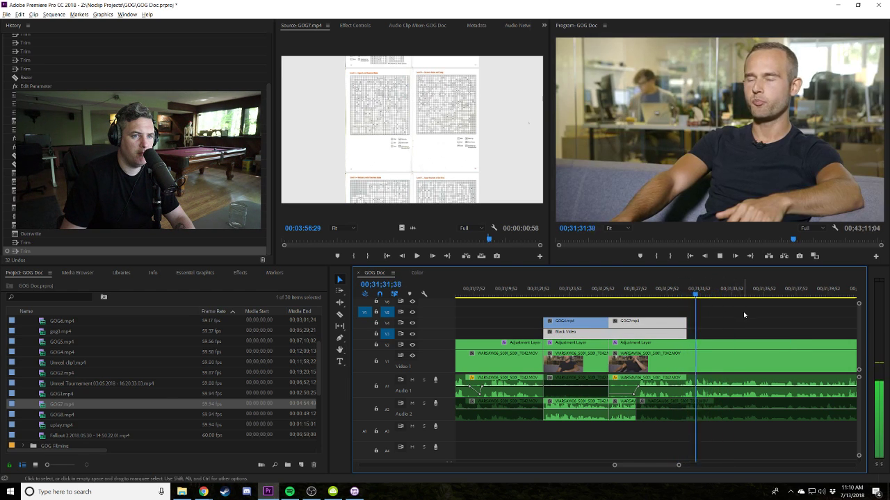
Replay the manual-page stretch from just before the GOG6 clip, then stop.
scroll(743, 315, "down", 5)
scroll(695, 306, "up", 3)
left_click(612, 292)
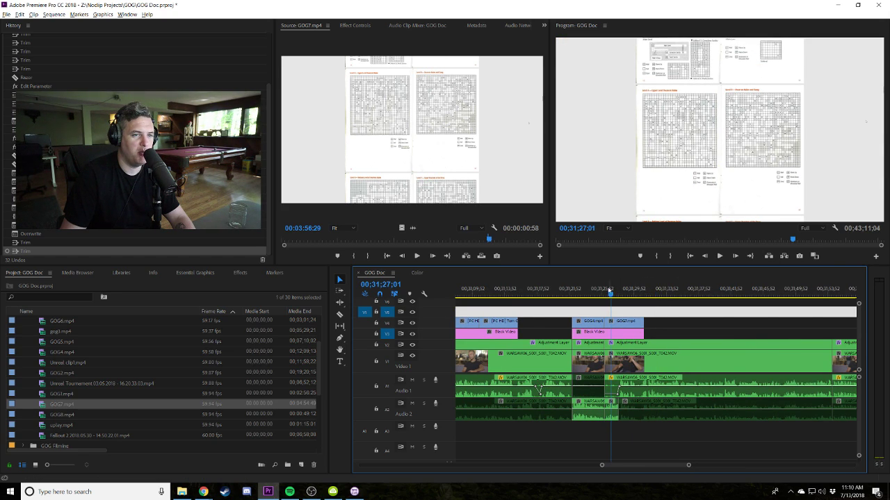
left_click(601, 287)
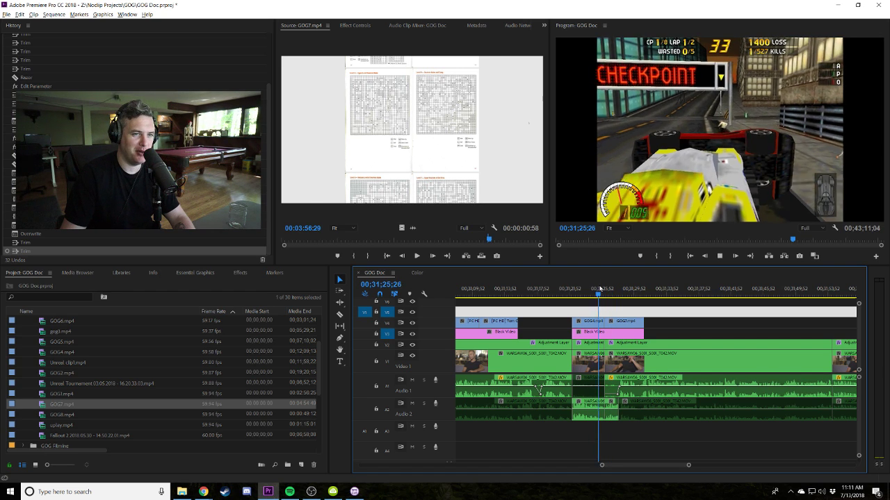
key("space")
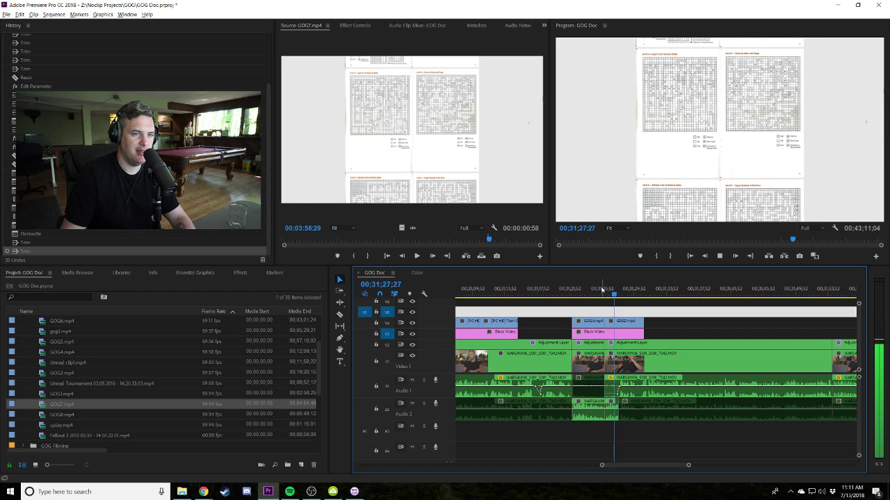
key("equal")
key("equal")
Shift the GOG7 clip about a second later and preview GOG7 and GOG1 as sources.
left_click_drag(590, 321, 694, 327)
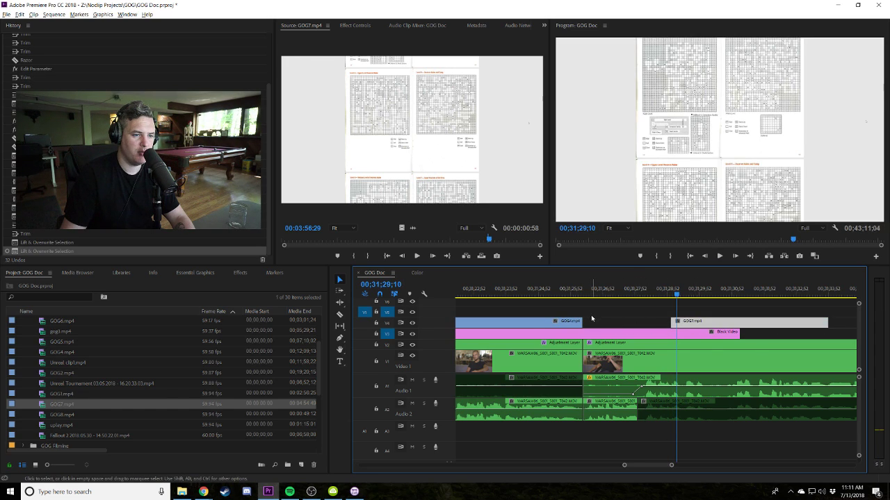
double_click(44, 404)
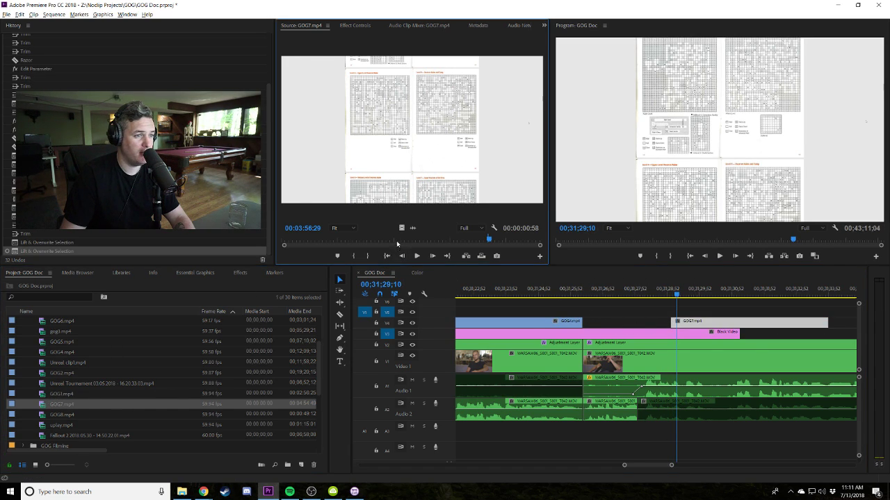
left_click(358, 241)
double_click(46, 393)
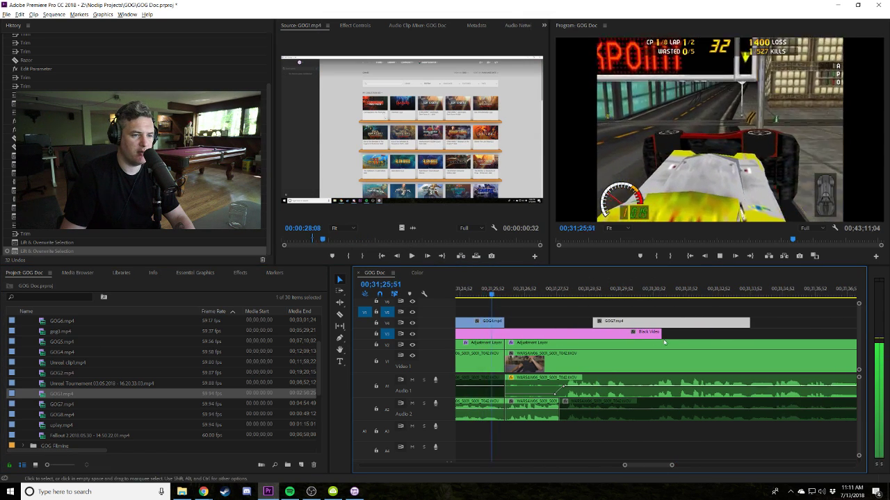
Try extending Black Video, undo it, and move the GOG7 clip later on its track.
left_click_drag(662, 332, 751, 329)
key("minus")
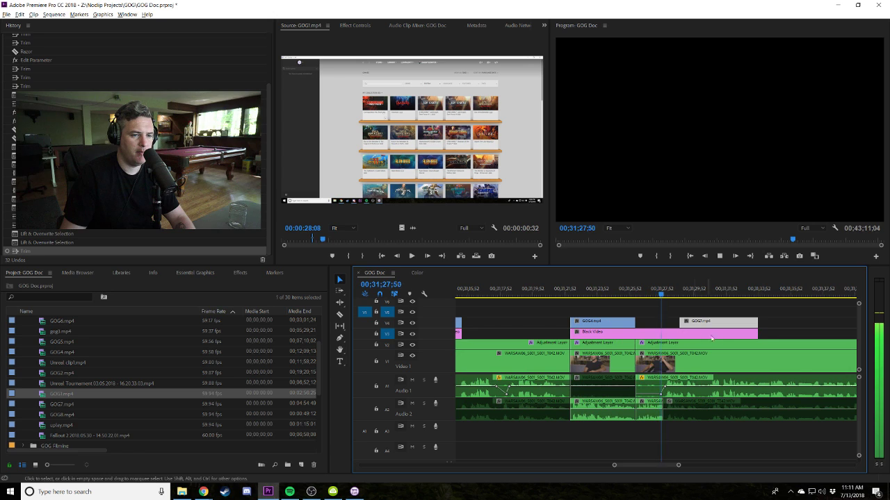
key("ctrl+z")
key("minus")
key("minus")
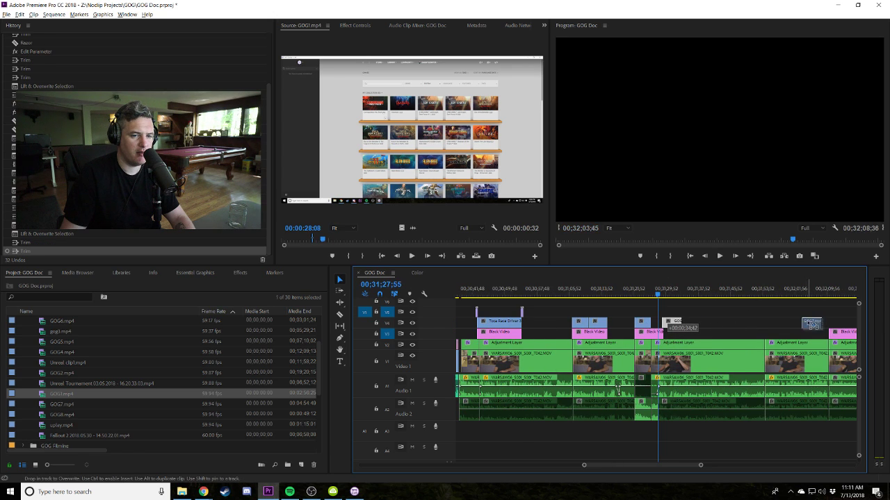
left_click_drag(665, 321, 667, 322)
key("space")
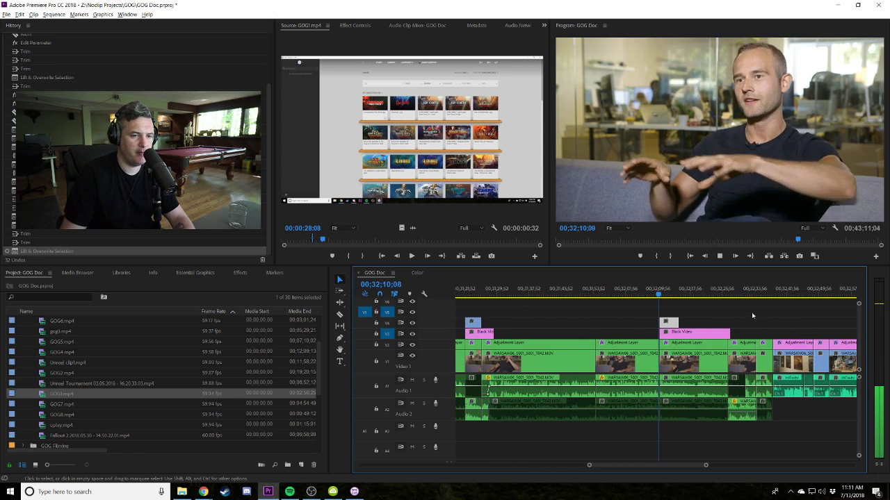
key("equal")
key("equal")
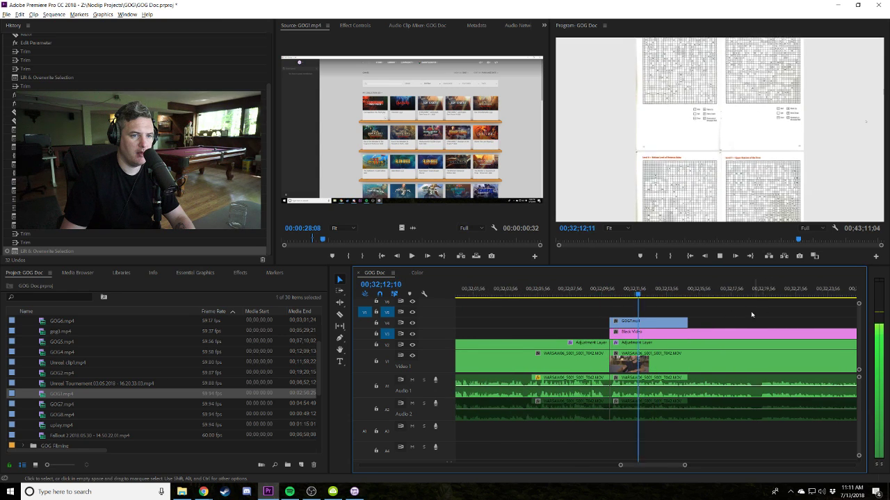
key("minus")
left_click_drag(667, 321, 754, 326)
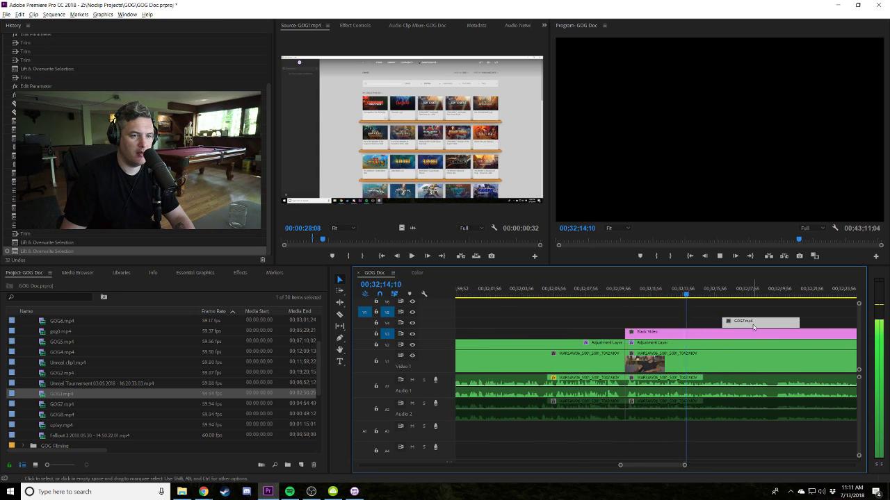
Mark an In point at GOG7's game page section and place the excerpt on V4.
double_click(43, 404)
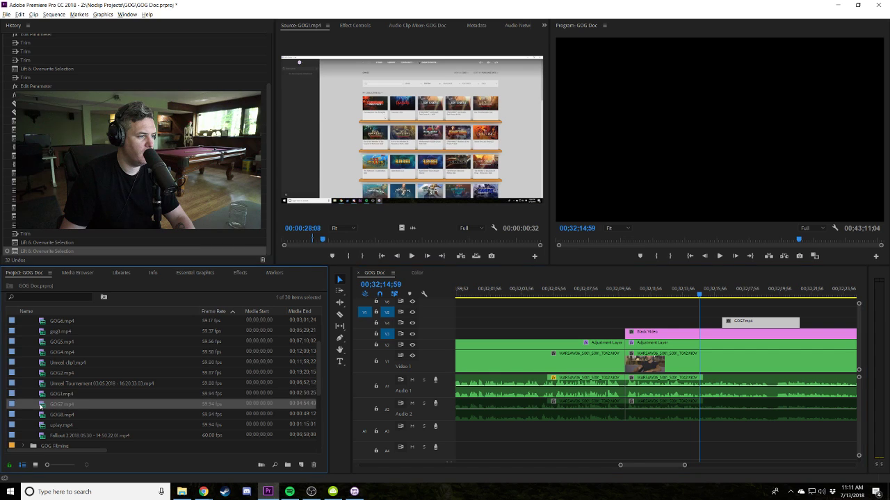
left_click_drag(469, 239, 337, 239)
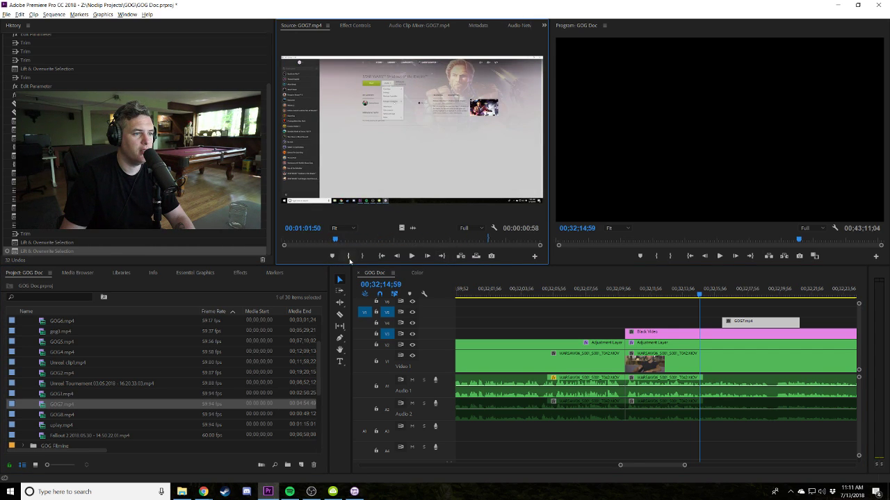
left_click(348, 257)
key("space")
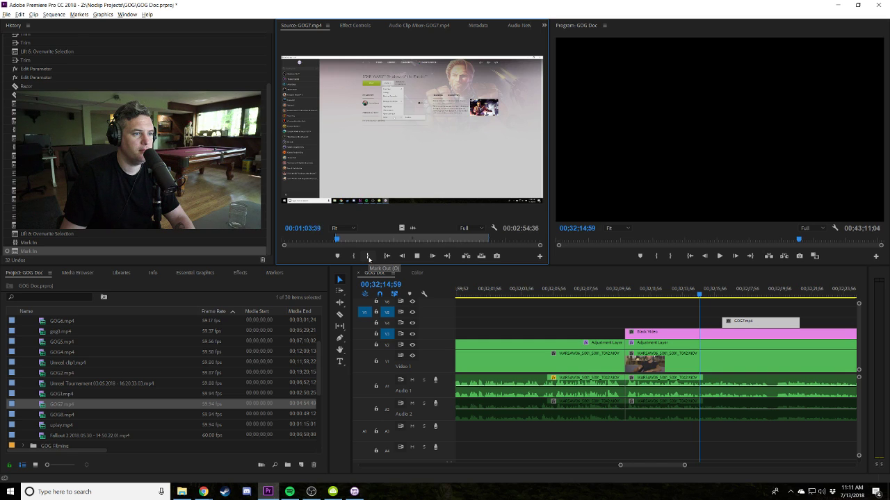
left_click(97, 403)
left_click_drag(628, 325, 721, 321)
Scale the new GOG7 clip to 200% and play the edit back.
left_click(660, 324)
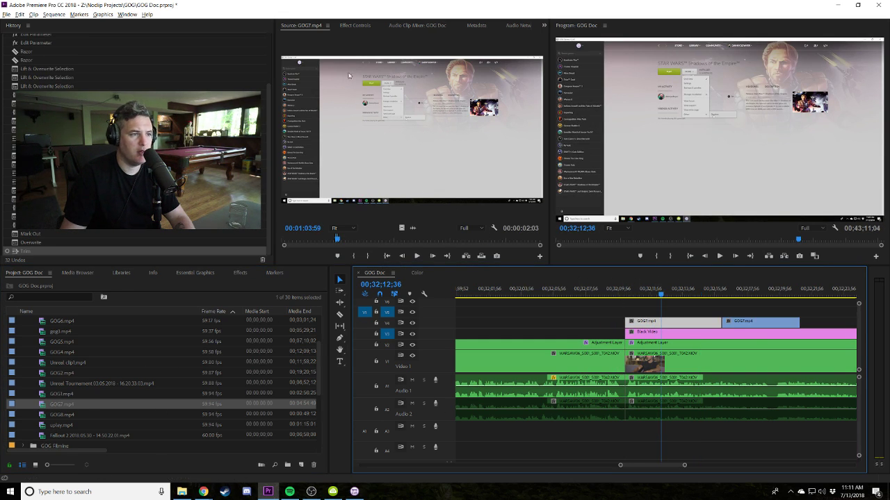
left_click(359, 26)
left_click_drag(382, 79, 420, 70)
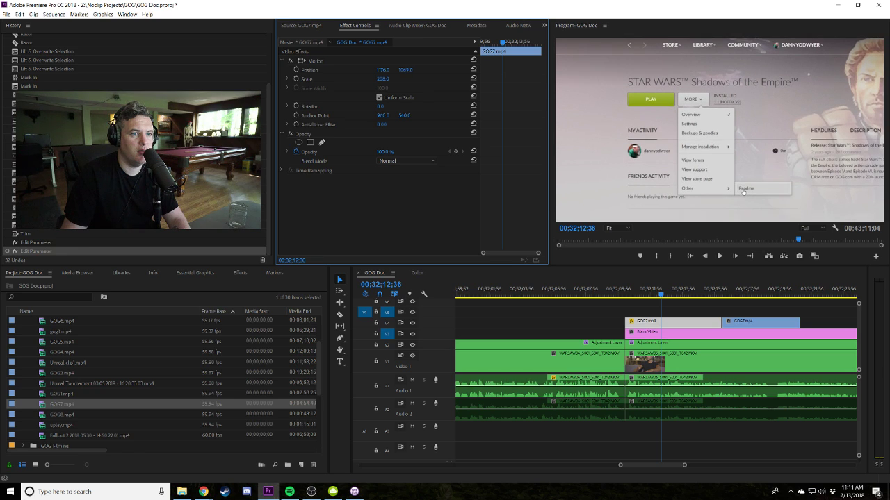
left_click_drag(626, 291, 640, 291)
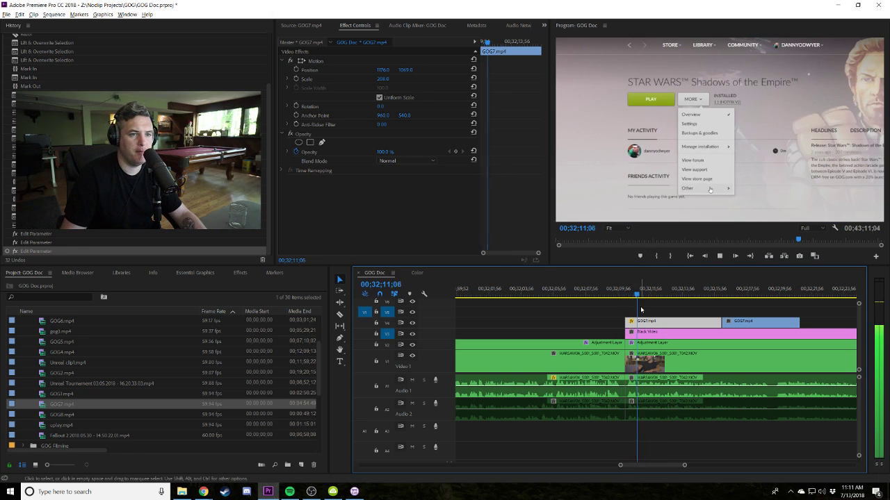
left_click(630, 333)
left_click(609, 292)
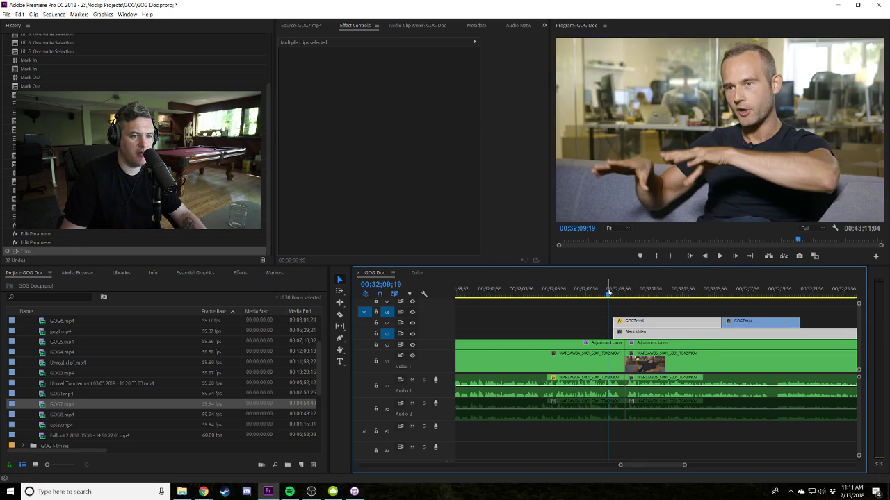
key("space")
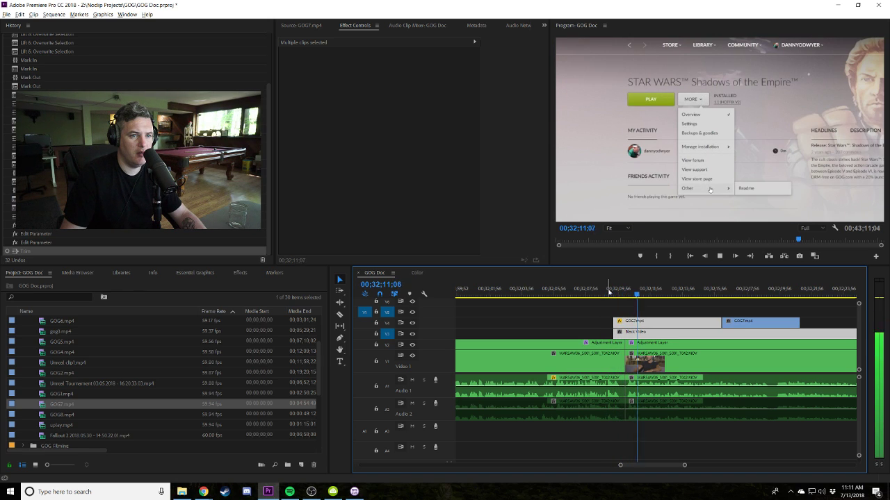
Review the frames around the new game-page clip by scrubbing and replaying.
key("ctrl+shift+a")
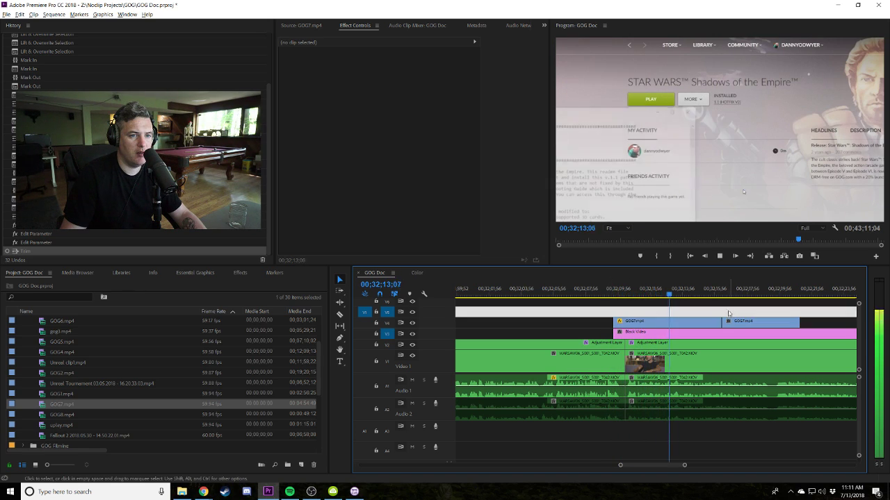
left_click_drag(674, 294, 730, 313)
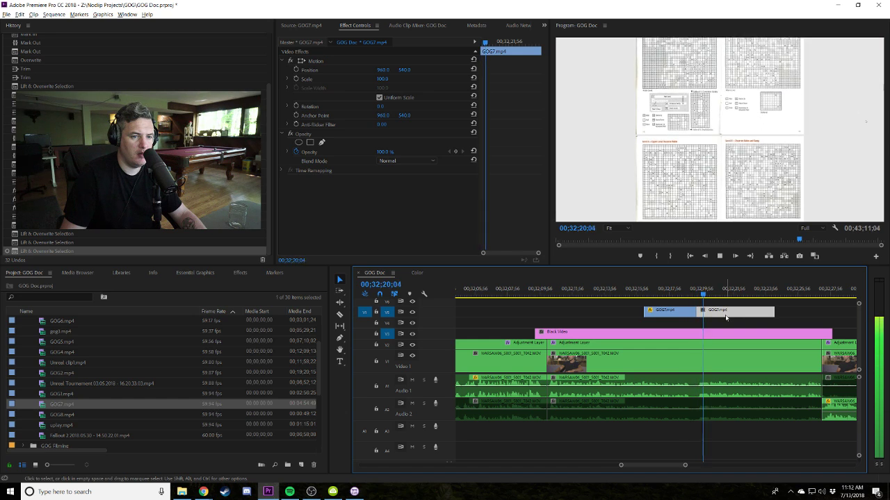
left_click(782, 314)
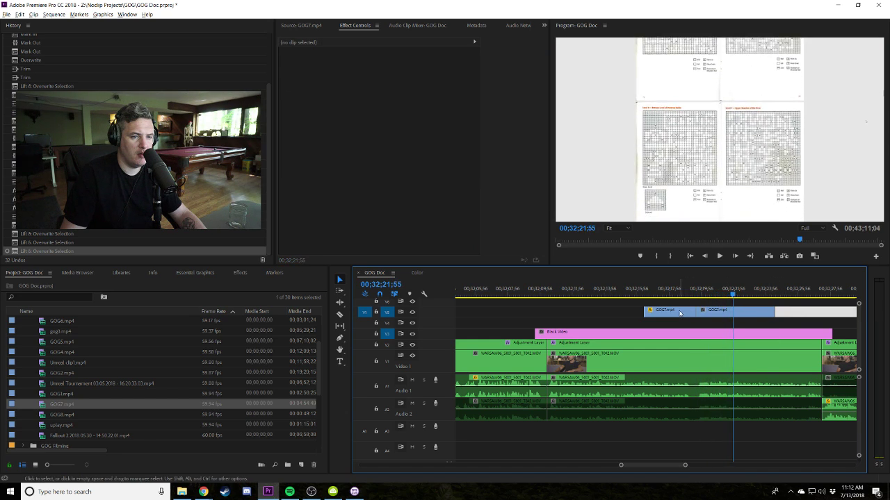
left_click(644, 291)
key("space")
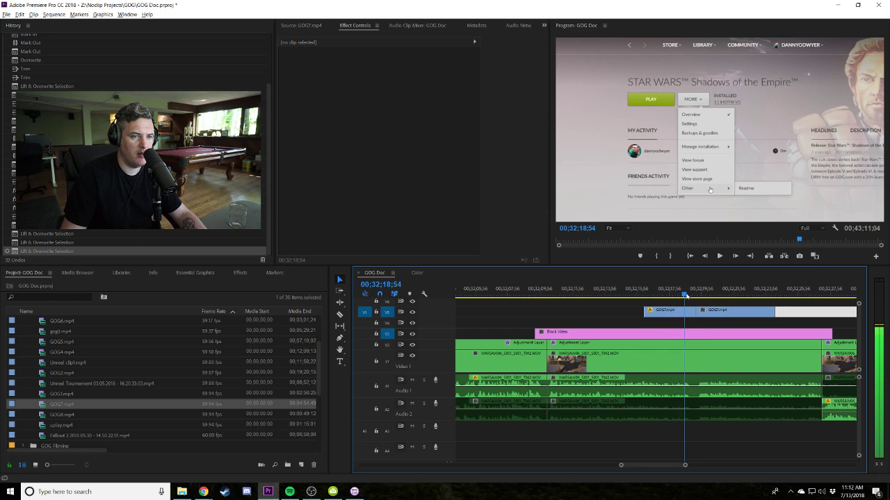
left_click_drag(692, 295, 736, 315)
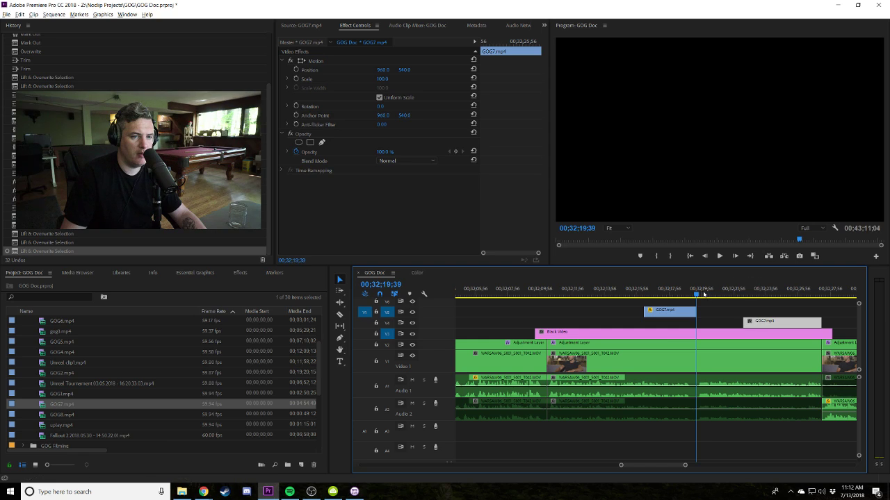
key("space")
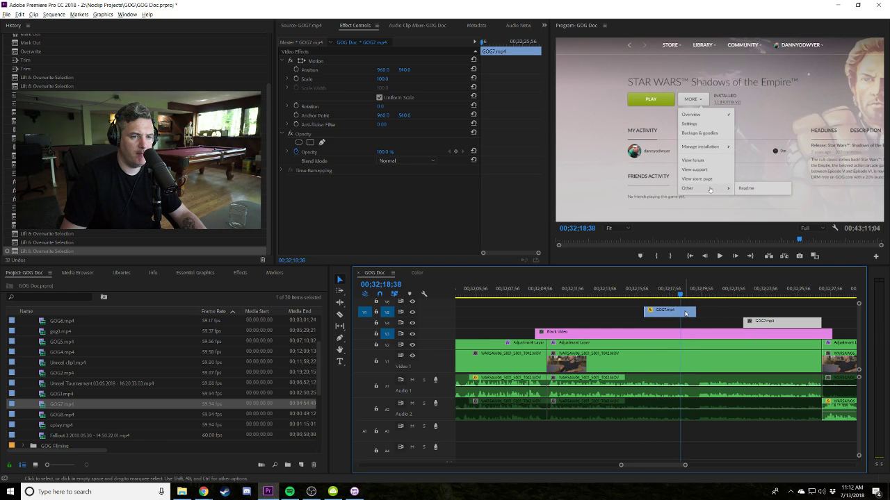
Mark GOG7's artwork section with an In point at 2:21:59 and an Out point.
double_click(63, 409)
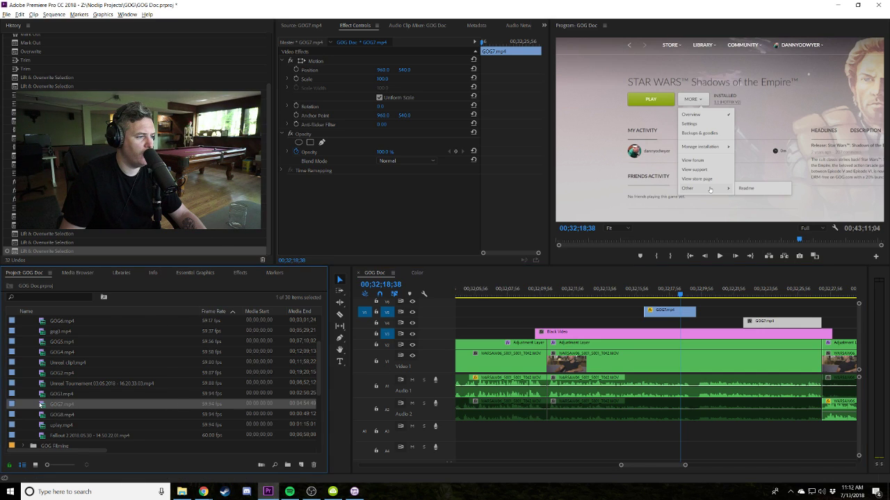
left_click_drag(383, 244, 397, 241)
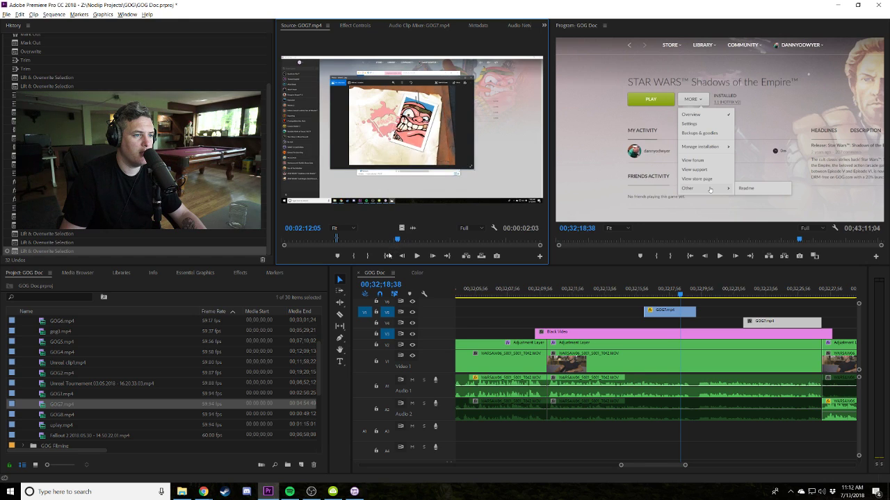
left_click(353, 255)
key("space")
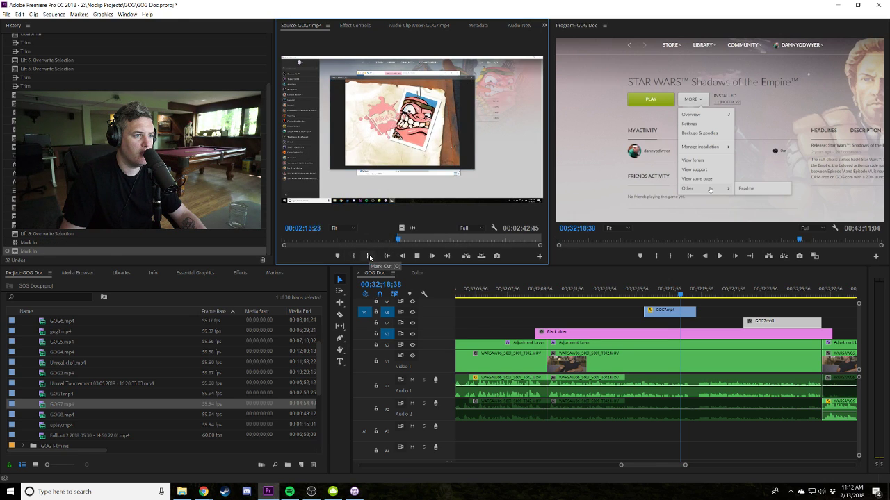
left_click_drag(397, 240, 403, 240)
left_click(354, 256)
left_click(407, 241)
left_click(360, 258)
key("space")
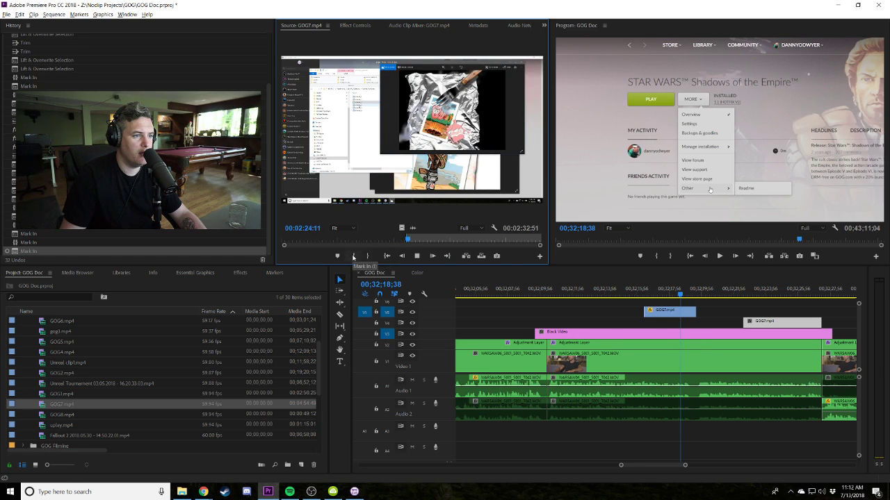
key("space")
left_click(367, 257)
Drop the artwork excerpt into the sequence and play it back.
left_click_drag(61, 404, 555, 321)
key("space")
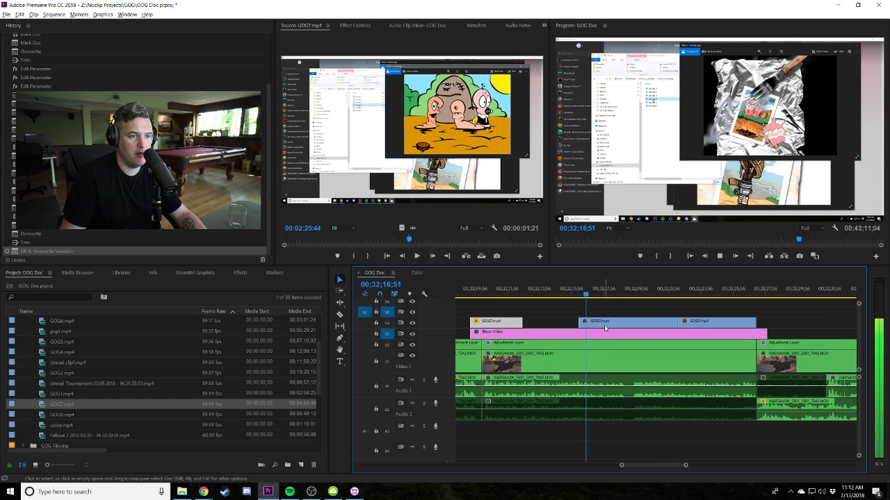
key("space")
Set the new GOG7 clip's Scale to 130 and shift its Position, reviewing the result.
left_click(342, 29)
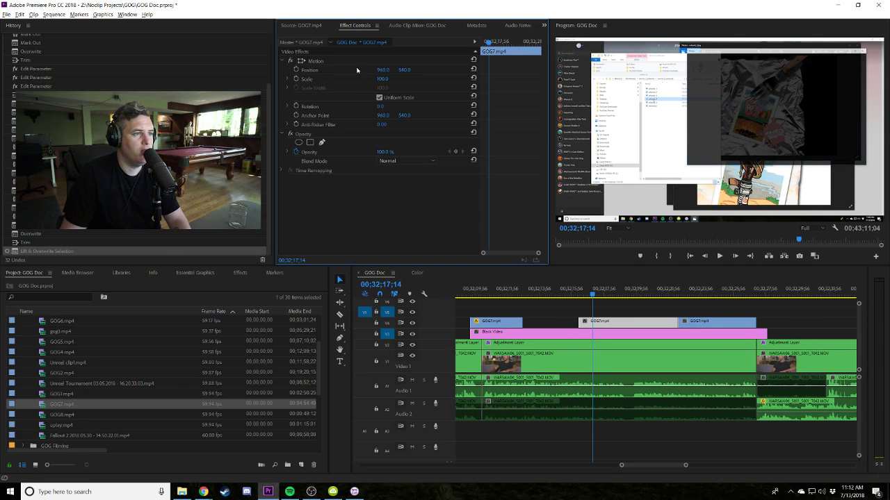
type("130")
key("Return")
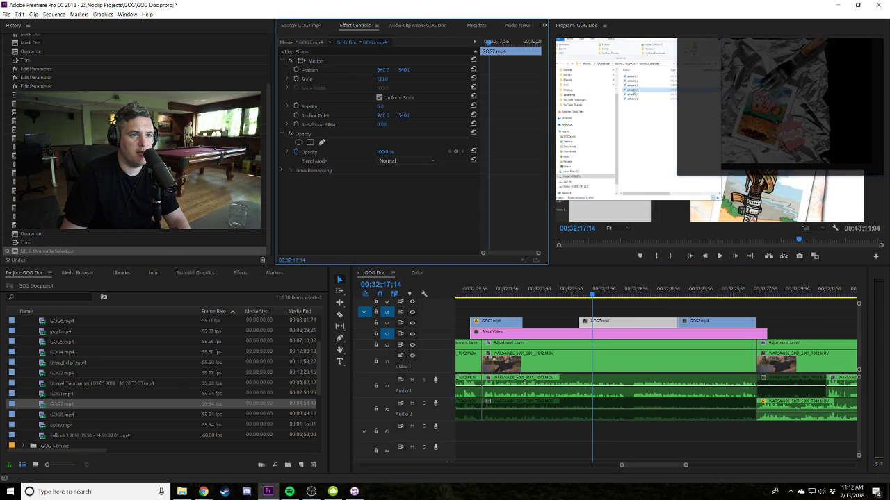
left_click_drag(405, 69, 407, 70)
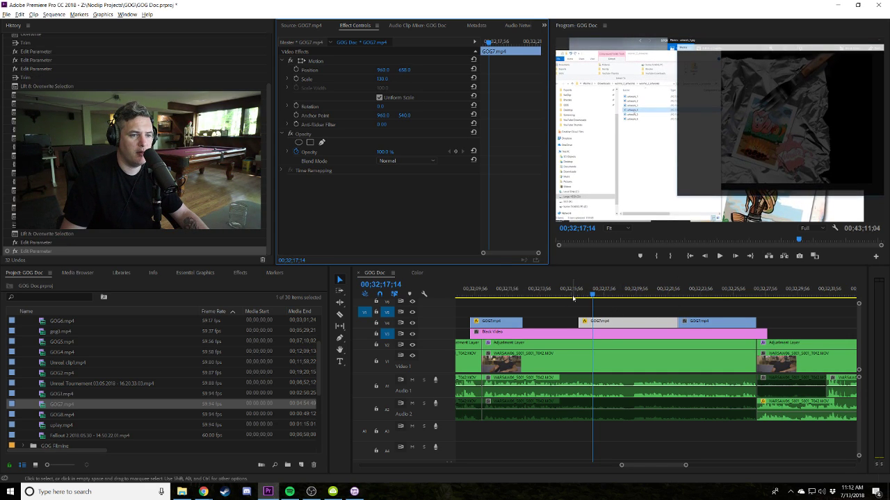
left_click(571, 297)
key("space")
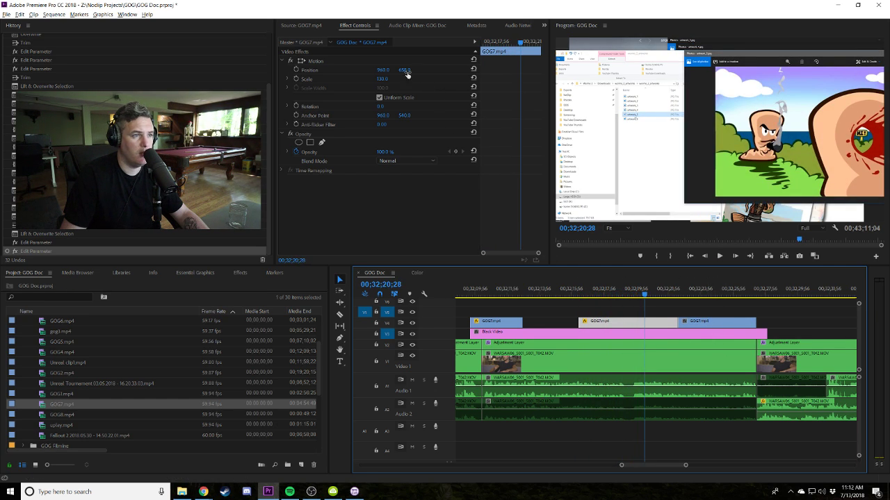
left_click_drag(616, 197, 575, 197)
left_click(584, 293)
key("space")
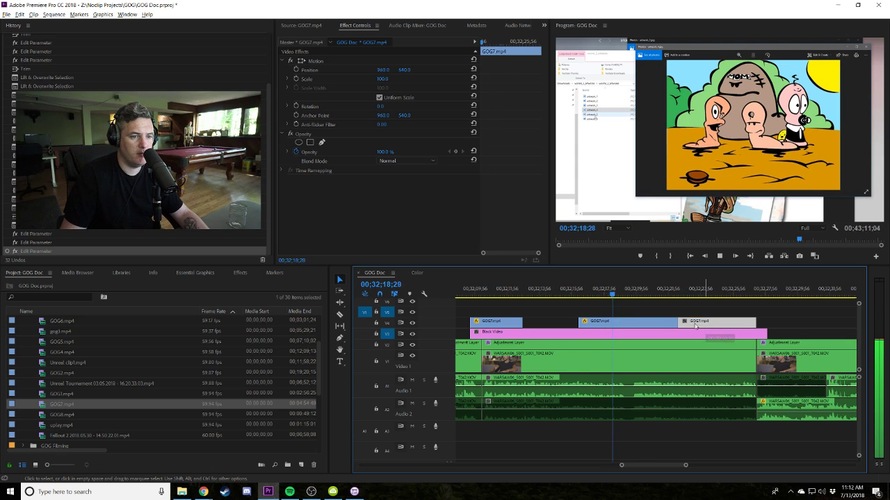
Reposition and trim the GOG7 clips, extend Black Video, and reload GOG7 as the source.
left_click_drag(665, 327, 649, 322)
key("space")
left_click(641, 285)
key("space")
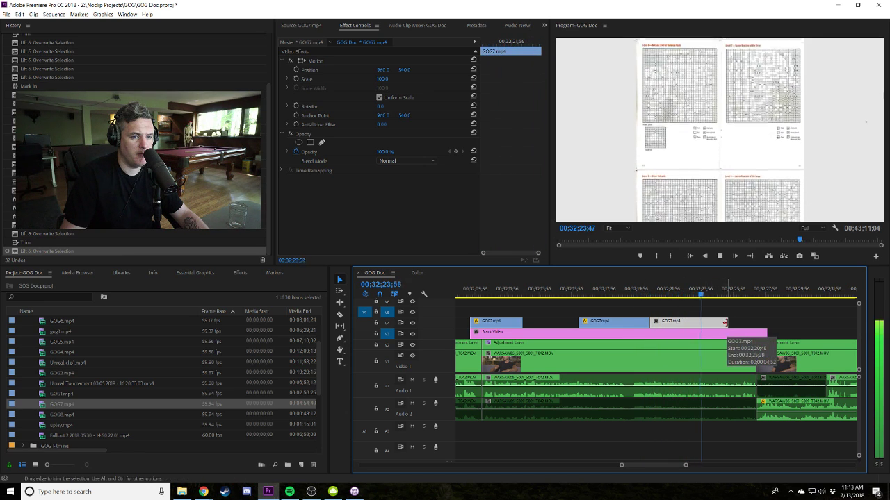
left_click_drag(724, 323, 713, 323)
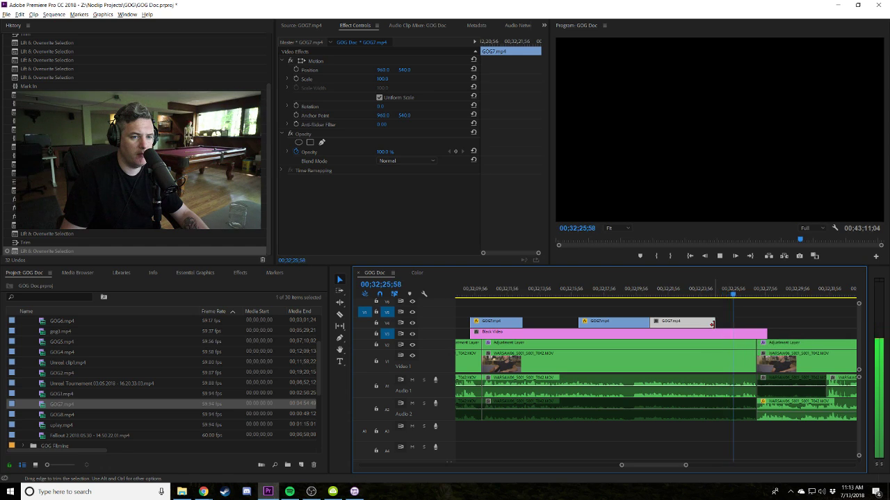
left_click_drag(769, 334, 797, 333)
double_click(43, 404)
left_click_drag(469, 240, 529, 238)
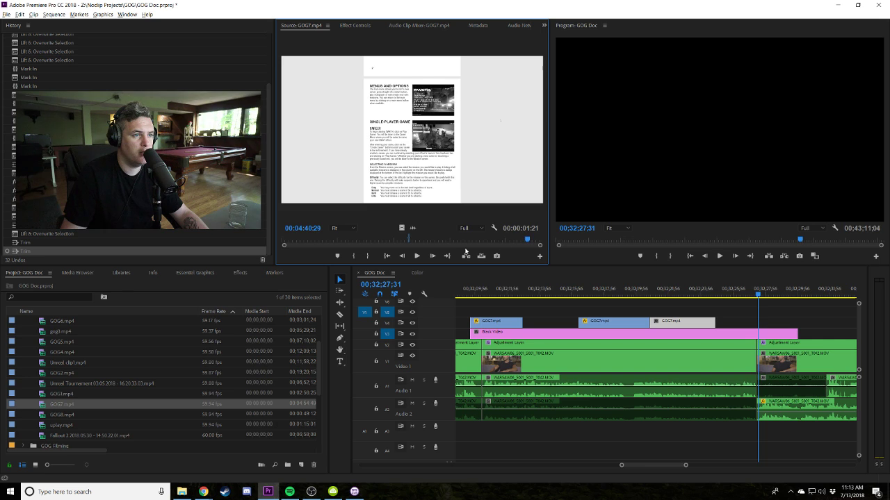
Mark a short GOG7 manual-page range, drop it on V4, and trim its end.
left_click(367, 256)
left_click(369, 255)
left_click(369, 255)
left_click_drag(44, 410, 671, 312)
left_click(701, 289)
left_click_drag(760, 310, 678, 322)
left_click(637, 298)
key("space")
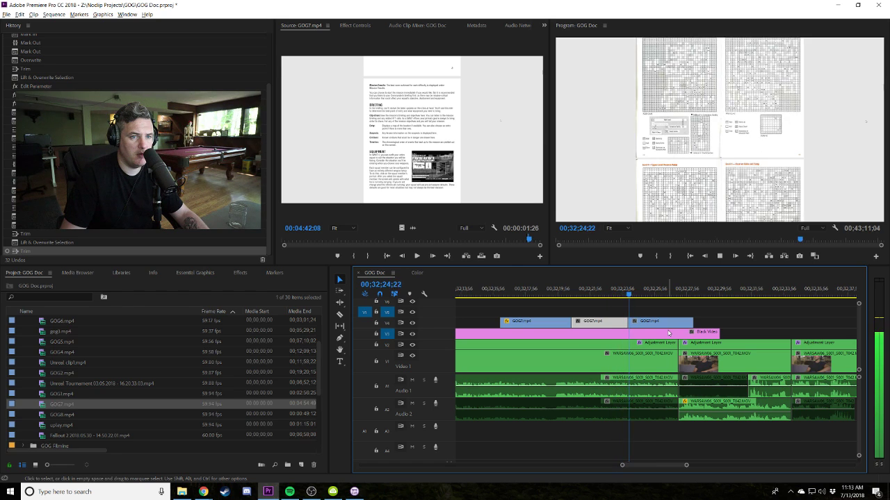
Swap the order of two GOG7 clips and select the middle clip's motion settings.
left_click_drag(645, 325, 589, 325)
left_click(629, 293)
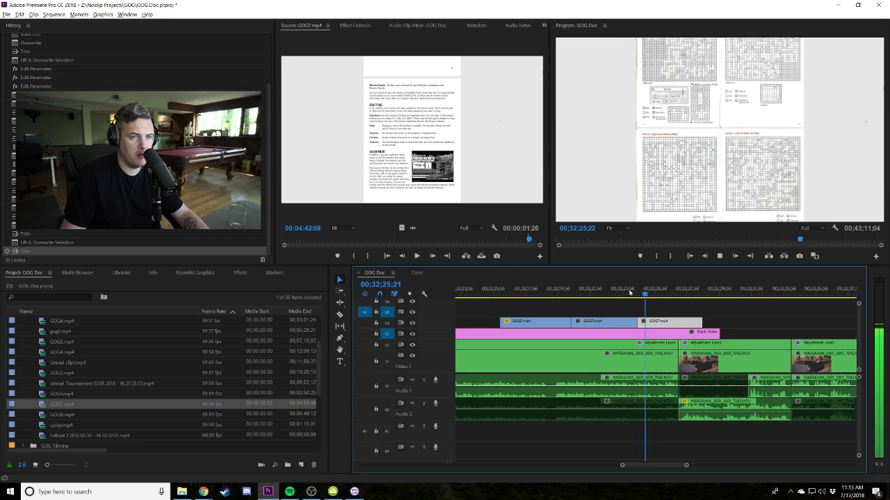
left_click(627, 293)
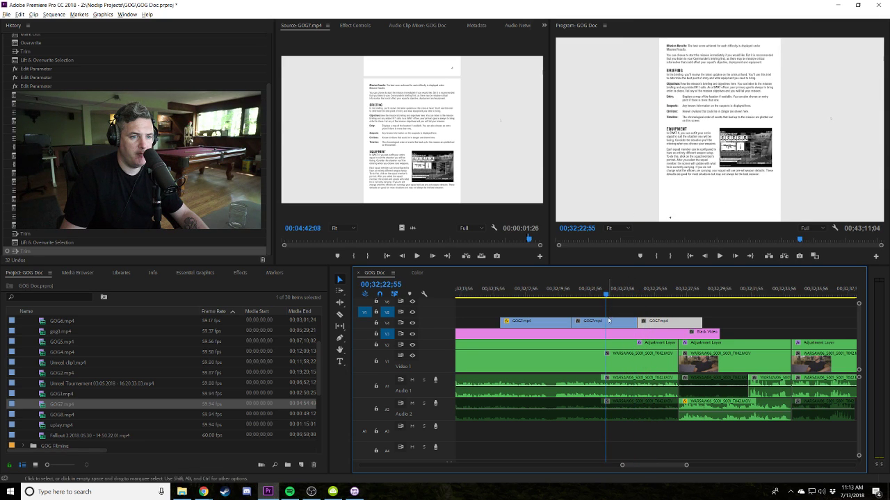
left_click(609, 320)
left_click(355, 25)
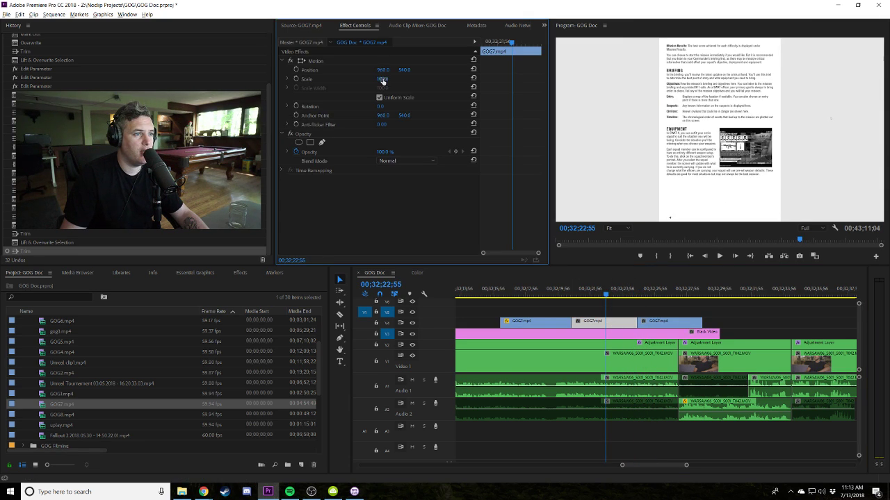
Scale the manual-page clip to 182 and undo the last clip move.
left_click_drag(382, 78, 406, 78)
left_click(562, 294)
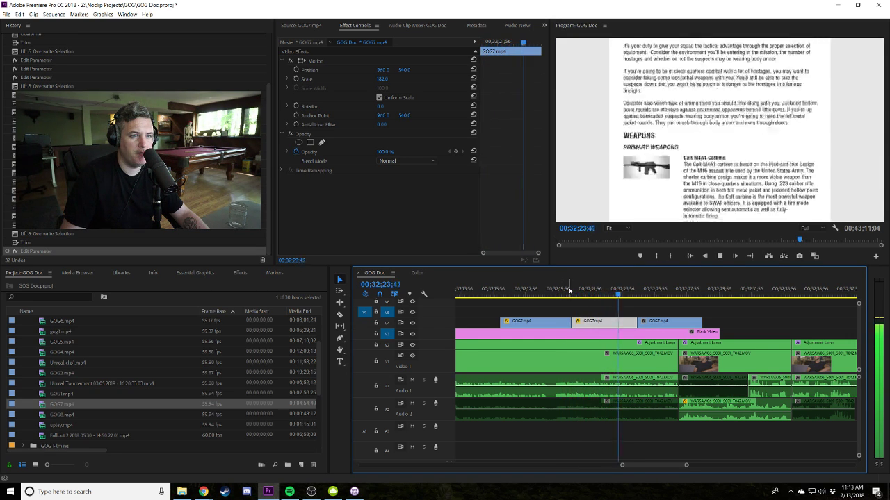
key("space")
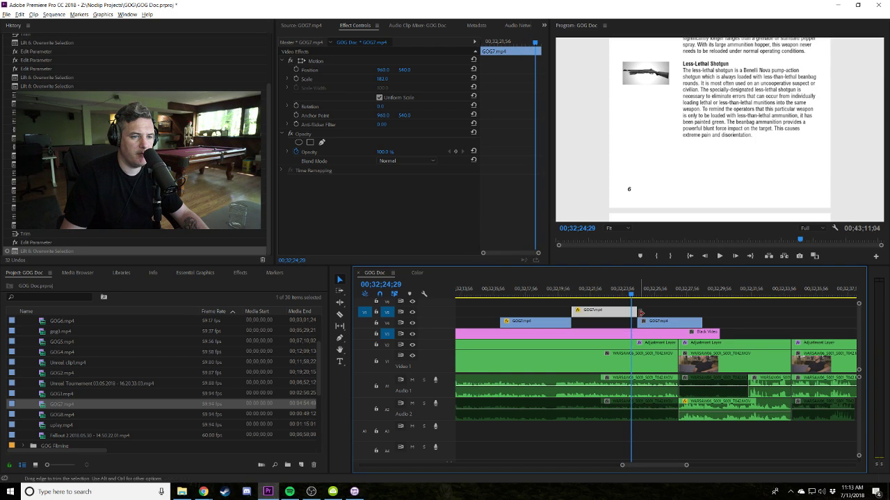
key("ctrl+z")
key("ctrl+z")
key("ctrl+z")
Razor-cut the GOG7 clip at the playhead and move the grey clip over the left piece.
left_click_drag(656, 292, 596, 314)
key("c")
left_click(638, 310)
key("v")
left_click(596, 292)
key("space")
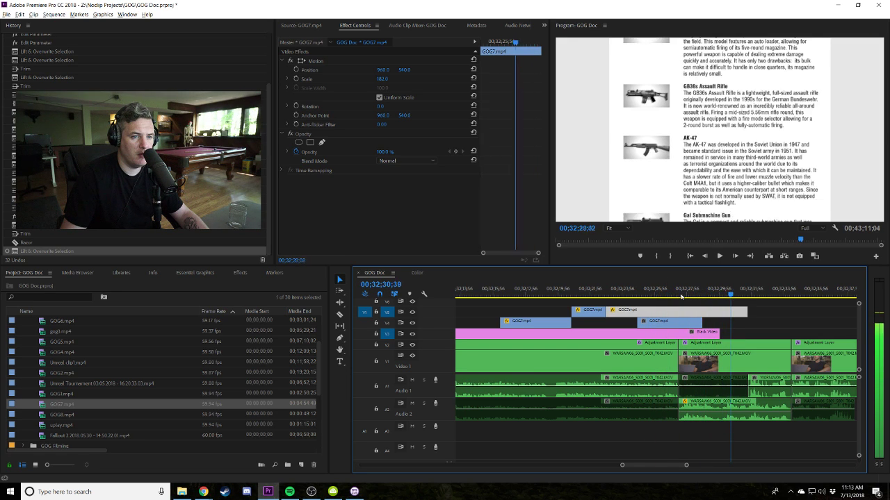
left_click(603, 299)
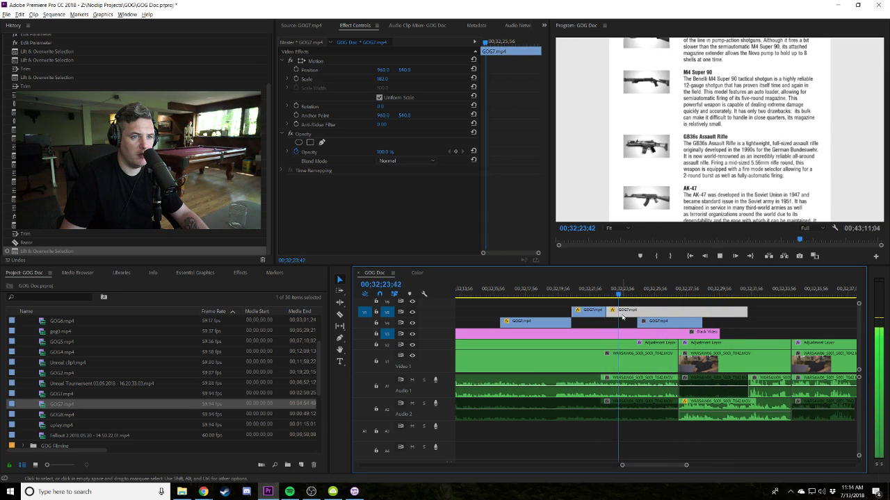
Fine-tune the edit point between the two GOG7 clips around the weapons page.
left_click_drag(610, 311, 620, 310)
left_click(601, 291)
key("space")
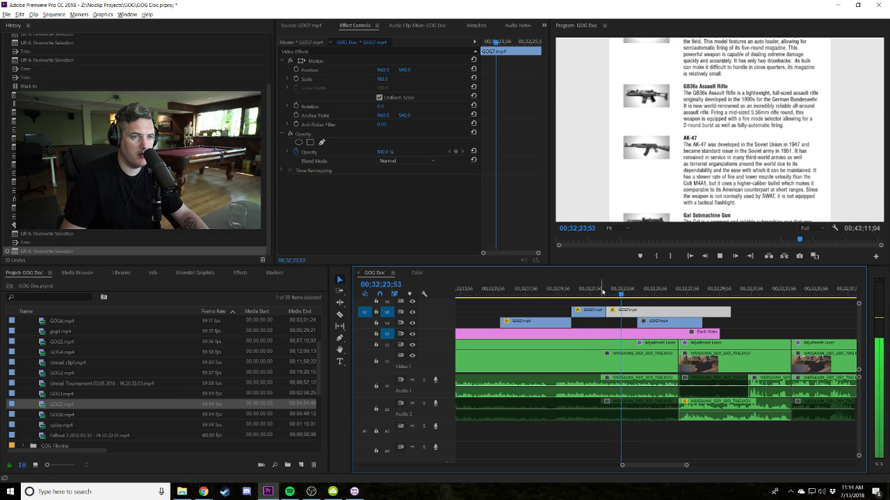
key("ctrl+z")
left_click(603, 291)
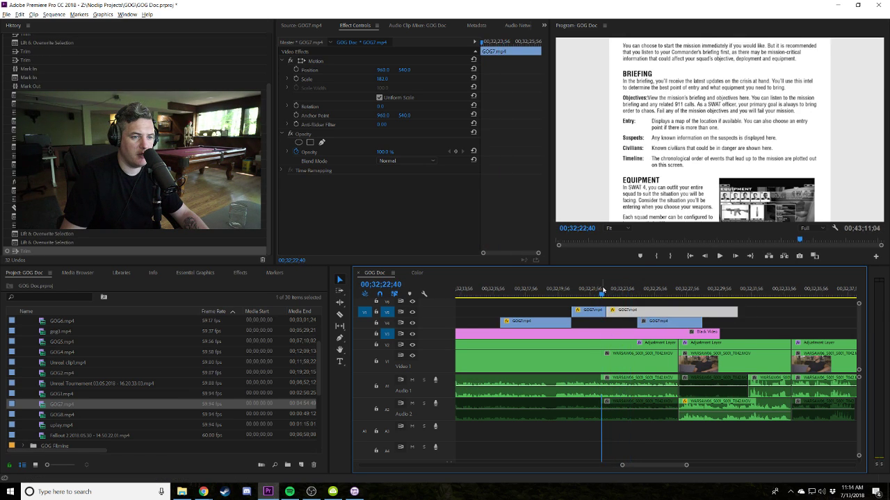
left_click(608, 290)
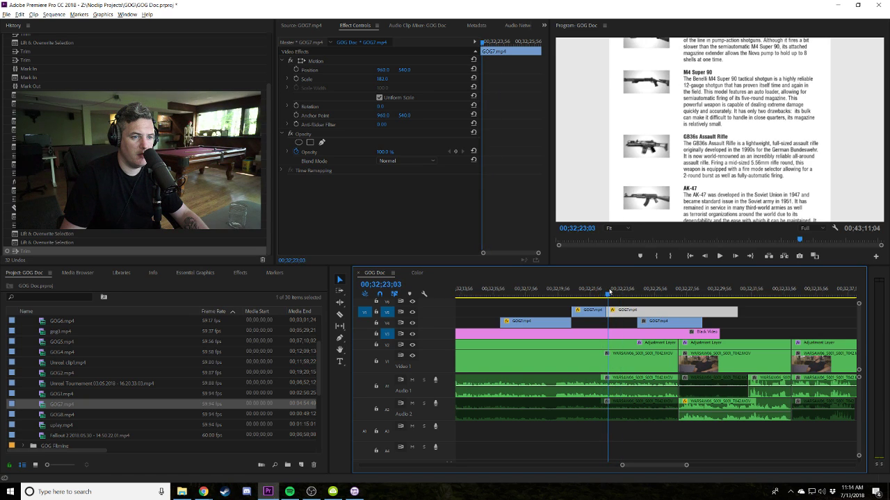
left_click_drag(606, 309, 608, 310)
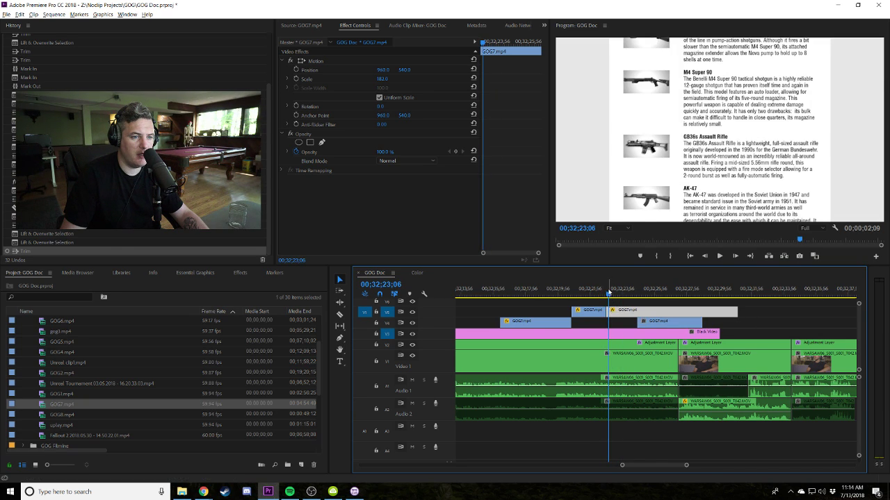
left_click(612, 312)
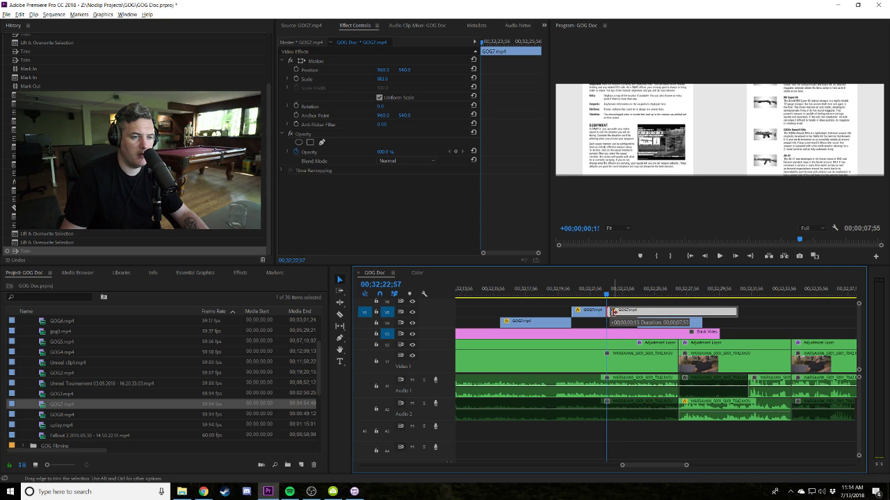
left_click(610, 292)
key("space")
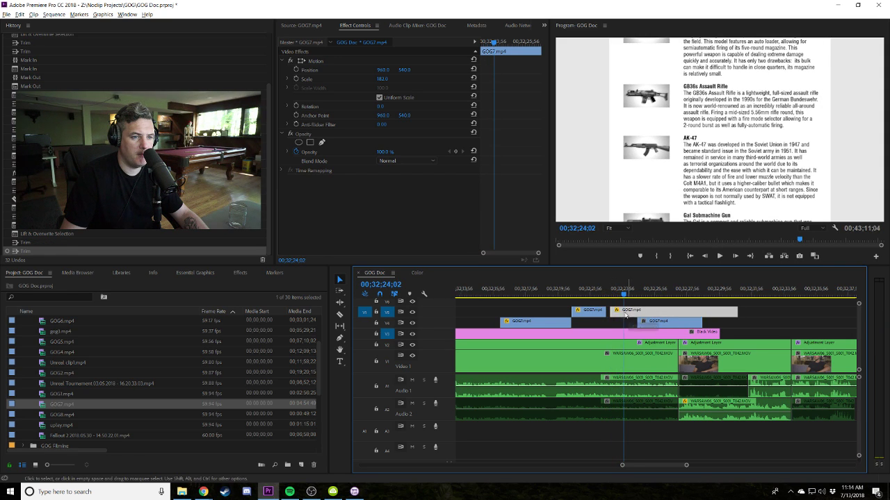
left_click(569, 288)
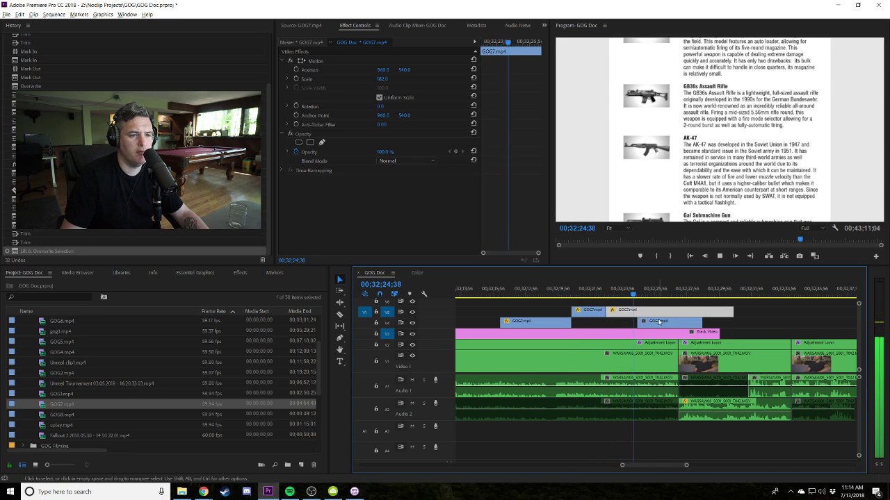
Adjust the last GOG7 clip's end and lengthen Black Video to match the run.
left_click_drag(727, 317, 593, 322)
left_click_drag(699, 320, 777, 323)
left_click_drag(719, 332, 790, 333)
left_click(586, 296)
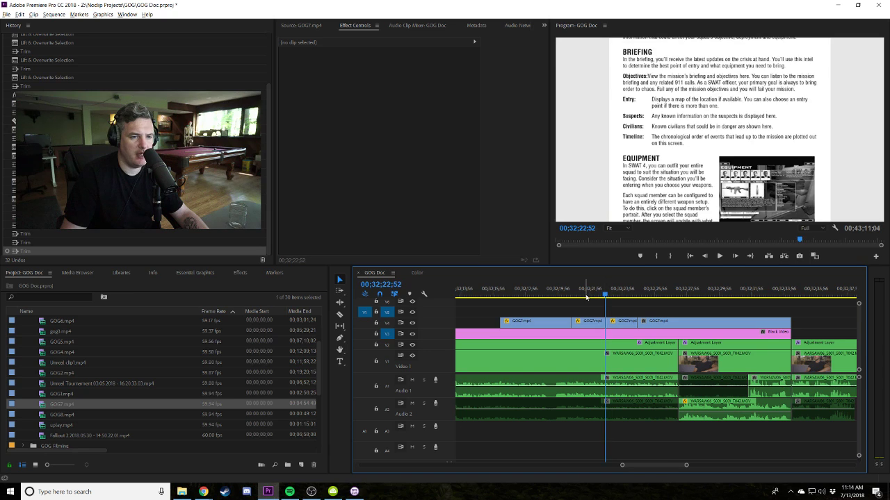
Adjust the A2 interview audio clip's volume level and play back the result.
key("space")
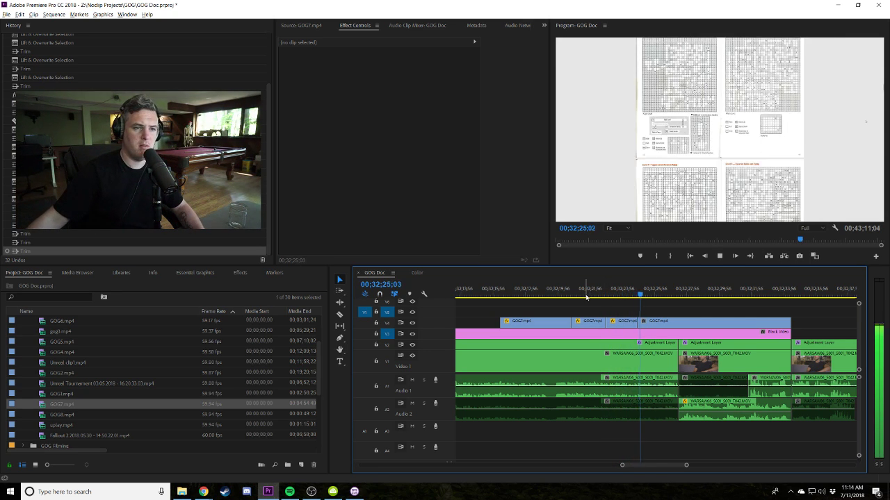
scroll(655, 320, "down", 2)
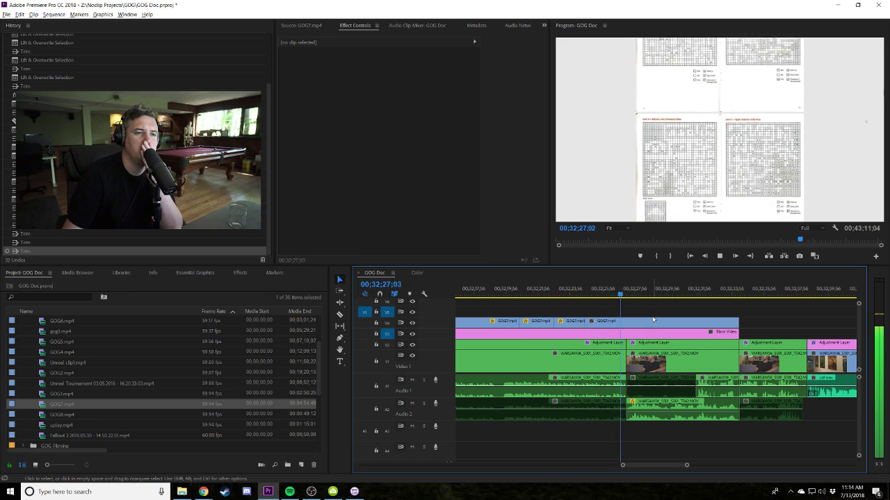
key("c")
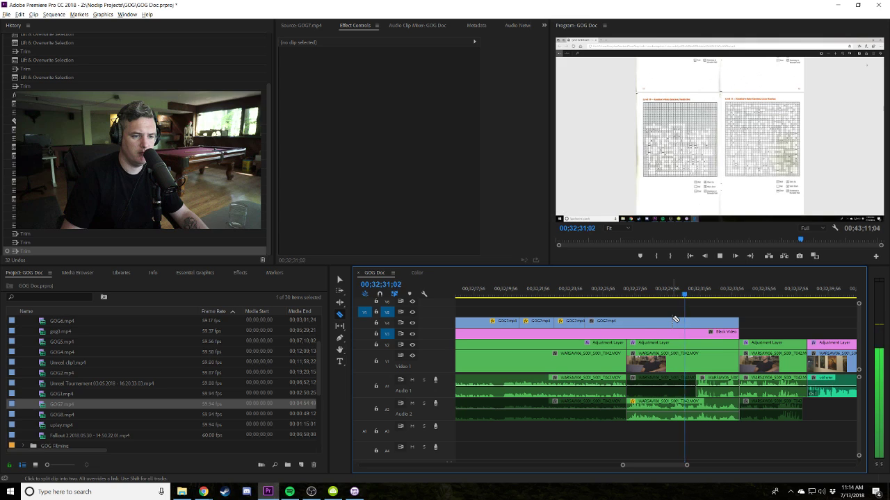
key("v")
left_click_drag(688, 415, 688, 412)
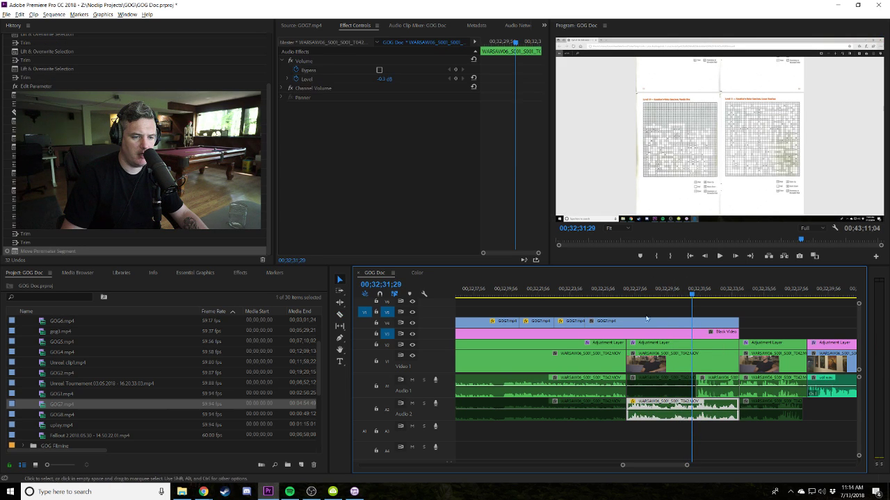
key("Up")
key("space")
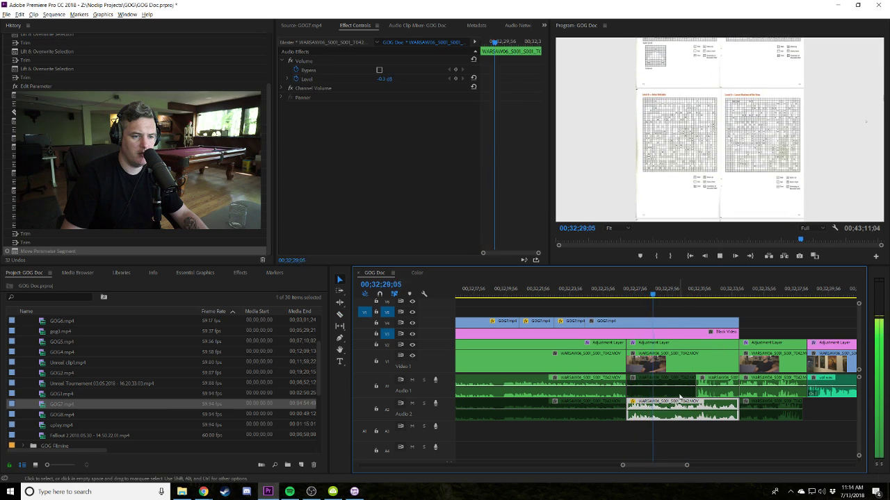
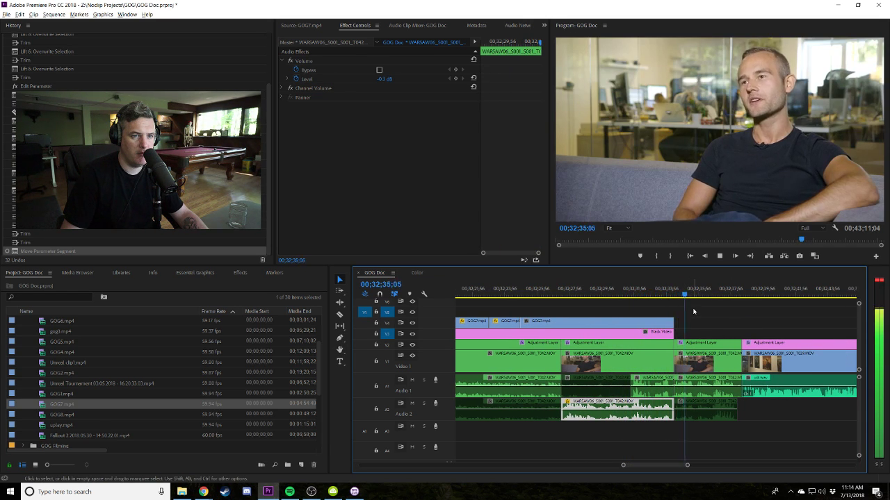
Razor the V5 GOG7 clip at 32;29;42 and delete the leftover piece.
left_click(606, 296)
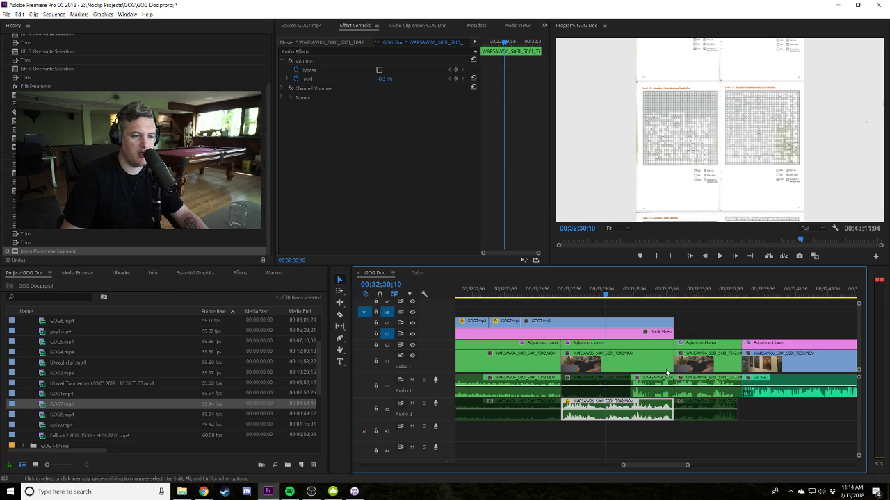
left_click(666, 393)
left_click(712, 317)
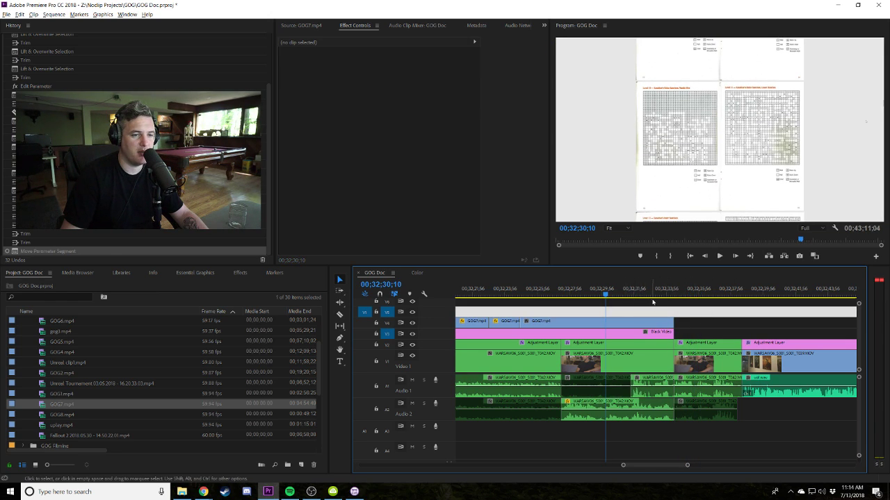
left_click(598, 293)
left_click(605, 326)
key("v")
left_click(629, 321)
key("Delete")
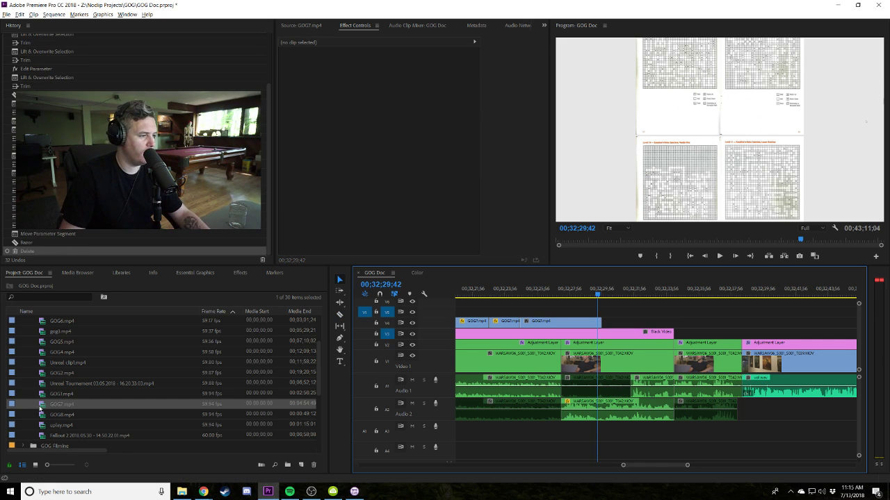
Mark a GOG7.mp4 excerpt in Source, place it on the upper track, and trim its ends.
double_click(39, 410)
left_click_drag(308, 240, 326, 242)
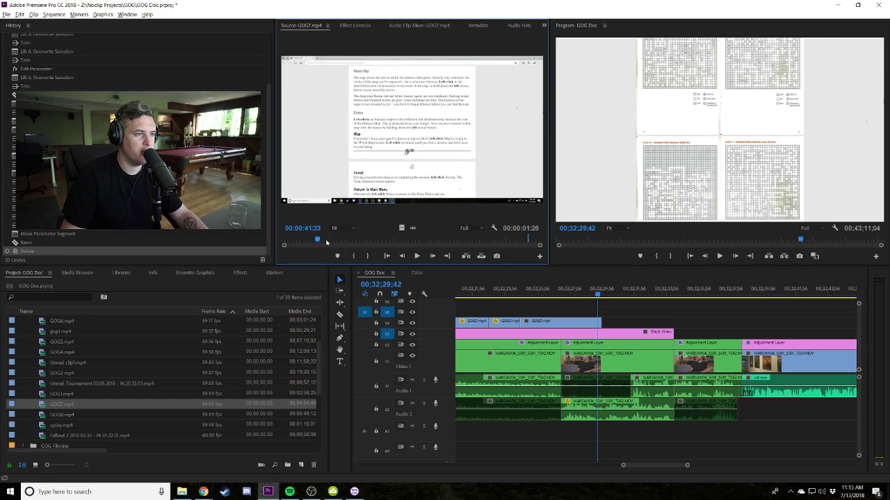
left_click(353, 257)
key("space")
key("o")
key("o")
left_click_drag(61, 409, 604, 323)
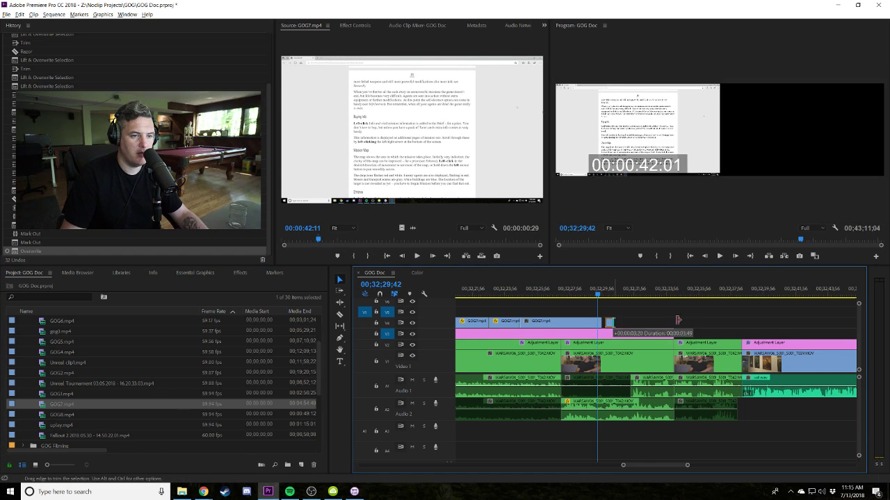
left_click_drag(676, 332, 676, 322)
left_click(588, 294)
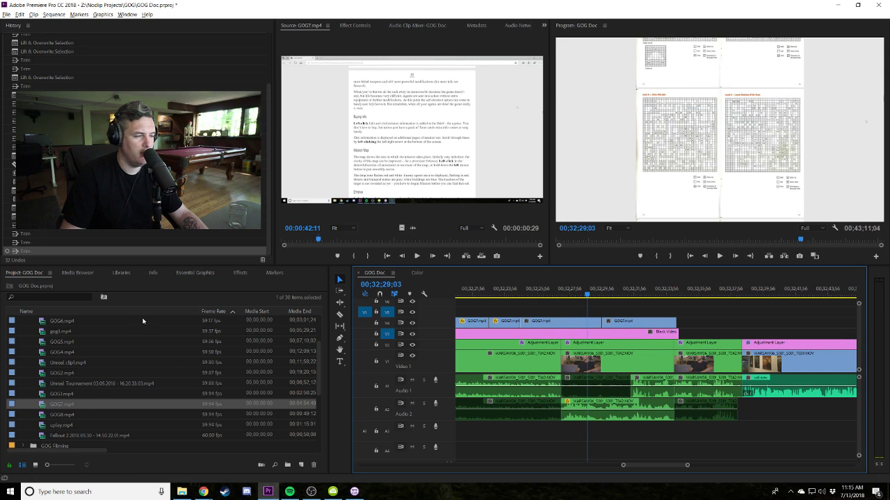
Apply a Dip to Black transition at the V1 interview edit point and adjust its length.
left_click(239, 273)
double_click(44, 281)
type("dip")
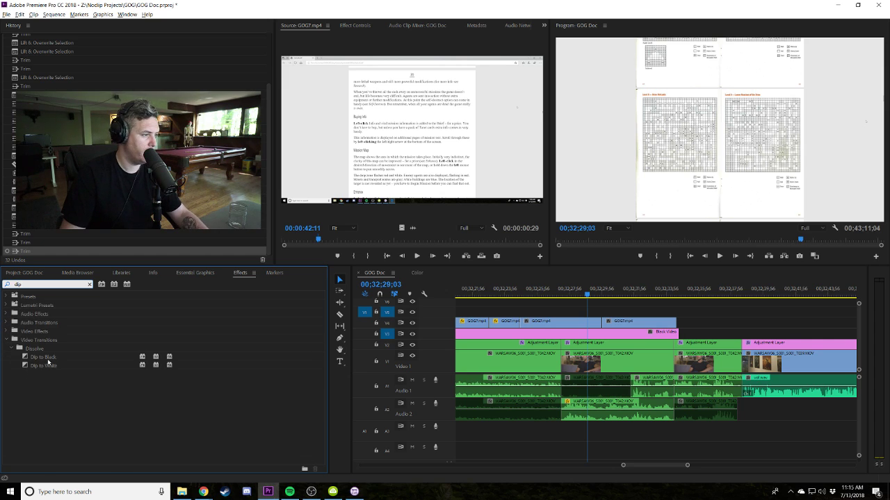
left_click_drag(48, 360, 745, 364)
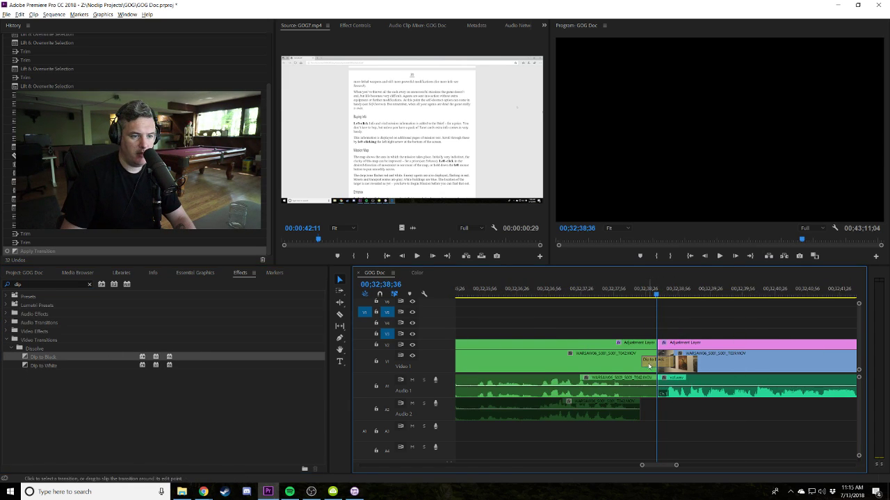
left_click_drag(594, 360, 594, 360)
Play back the transition and shorten the end of the GOG7 clip.
key("minus")
key("minus")
key("minus")
key("Up")
key("space")
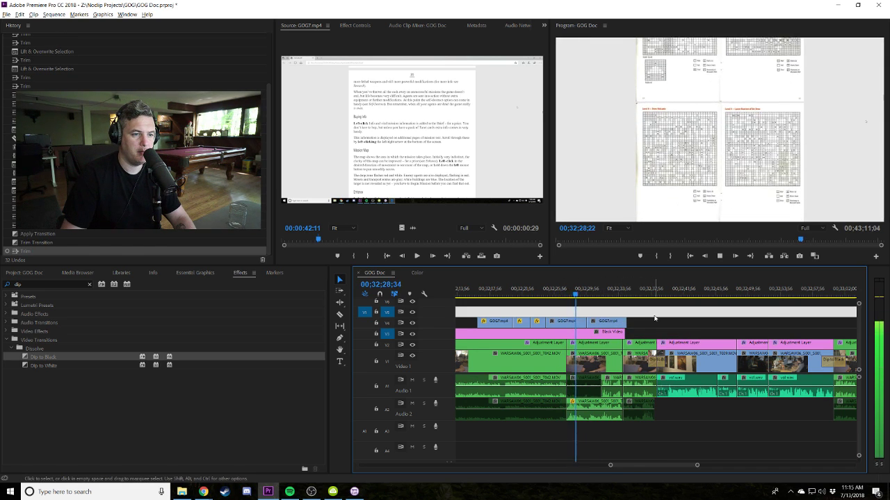
key("equal")
left_click_drag(759, 321, 751, 321)
key("space")
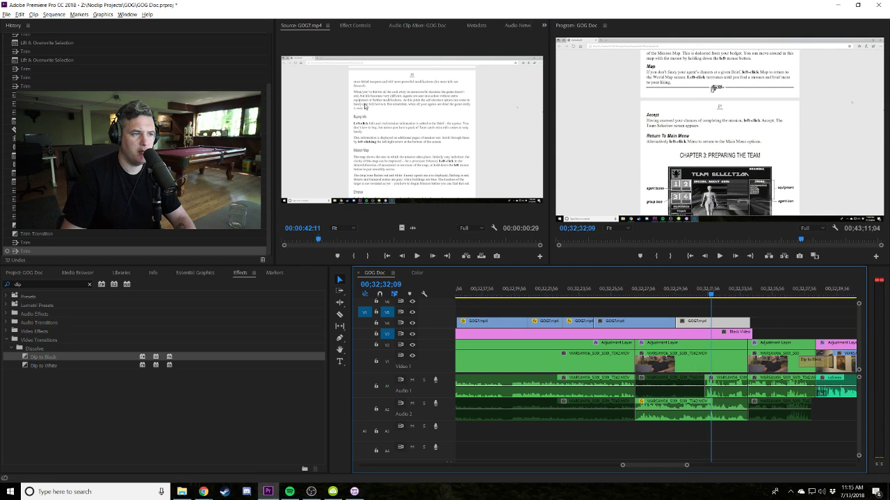
Set the GOG7 clip's Scale to 140 and retrim its start and end.
left_click(354, 25)
left_click(382, 79)
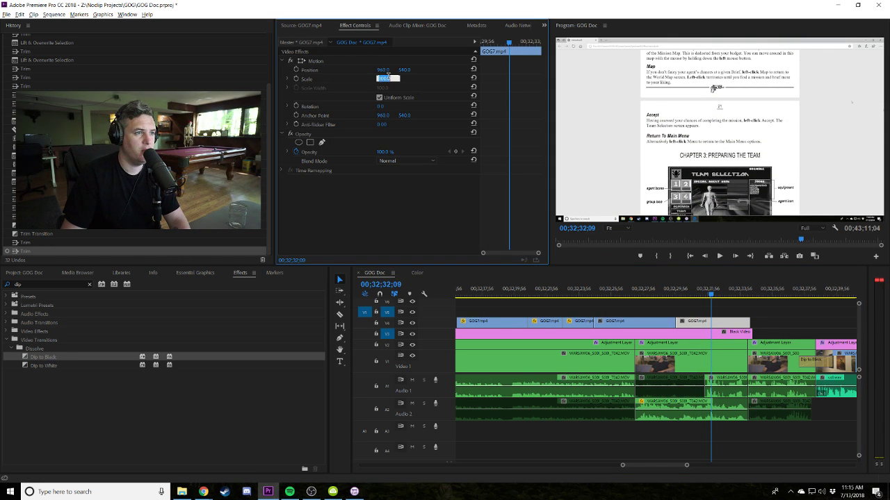
type("140")
key("Return")
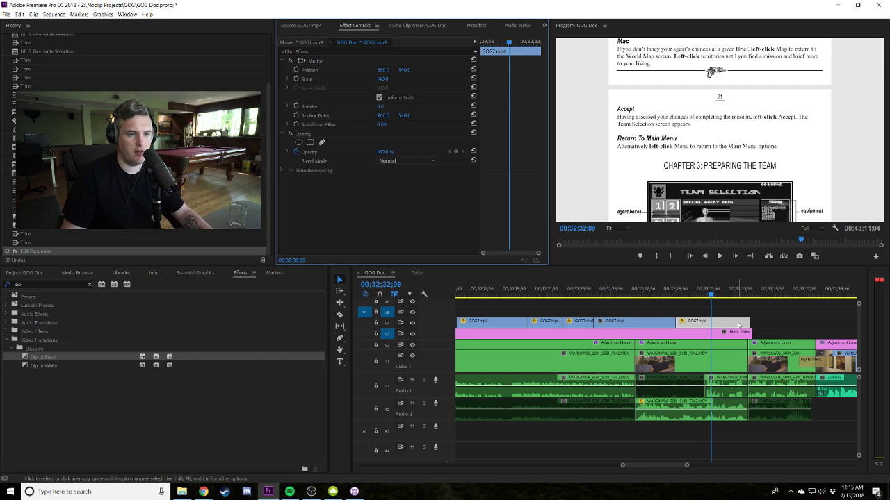
left_click_drag(676, 323, 752, 321)
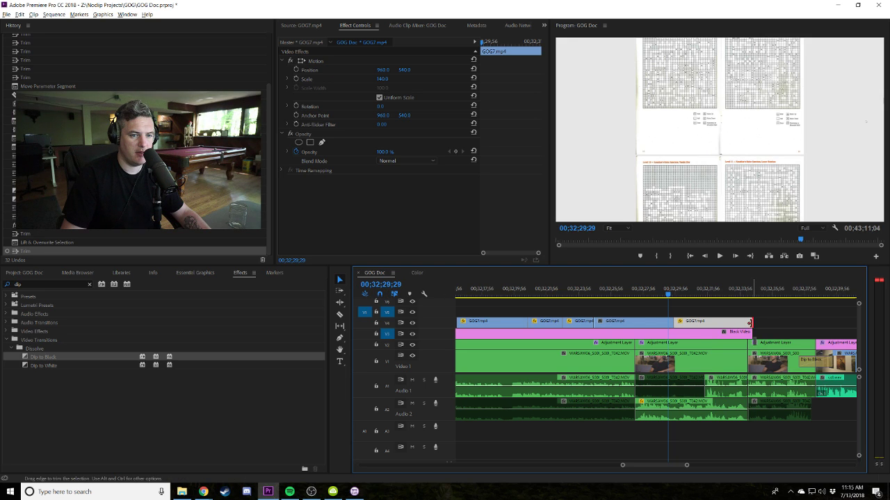
key("space")
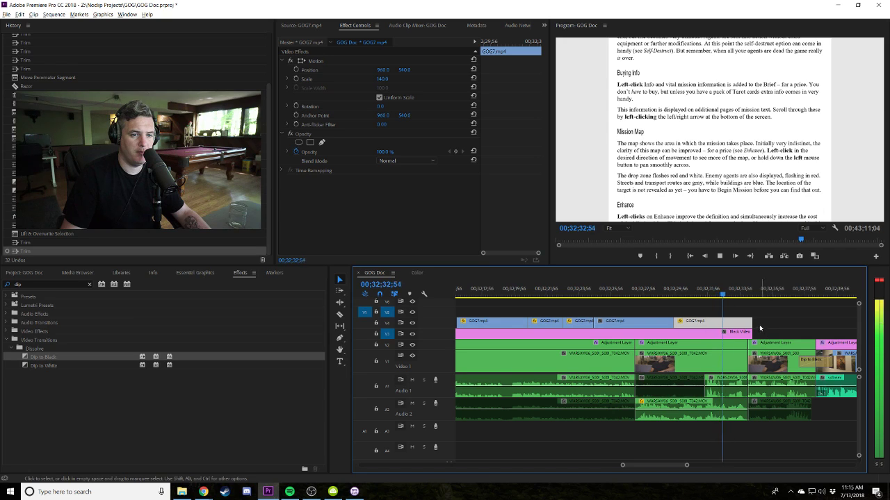
left_click_drag(752, 321, 831, 322)
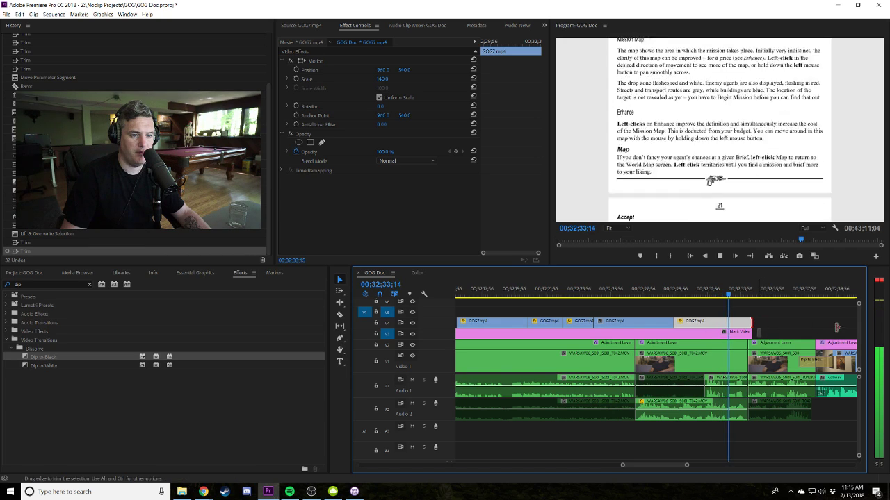
Razor the GOG7 clip and slide the cut piece along the track, then review it.
key("c")
left_click(723, 321)
key("v")
left_click_drag(726, 321, 710, 321)
left_click(660, 292)
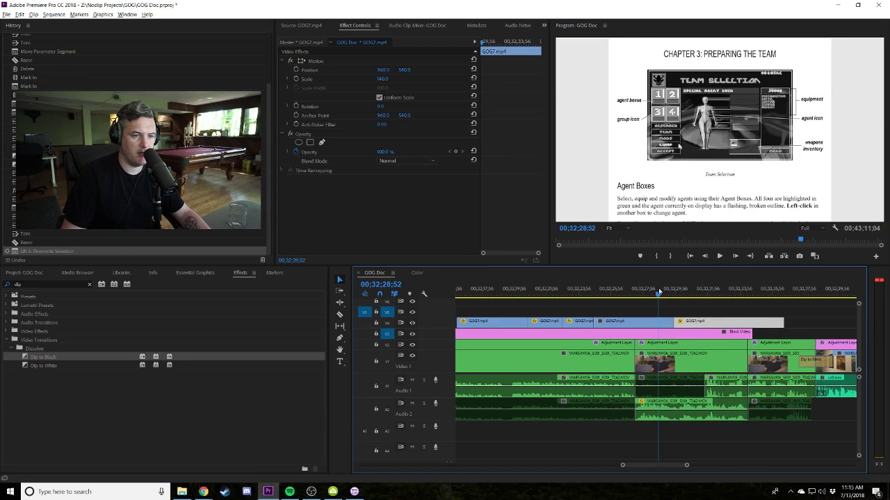
key("space")
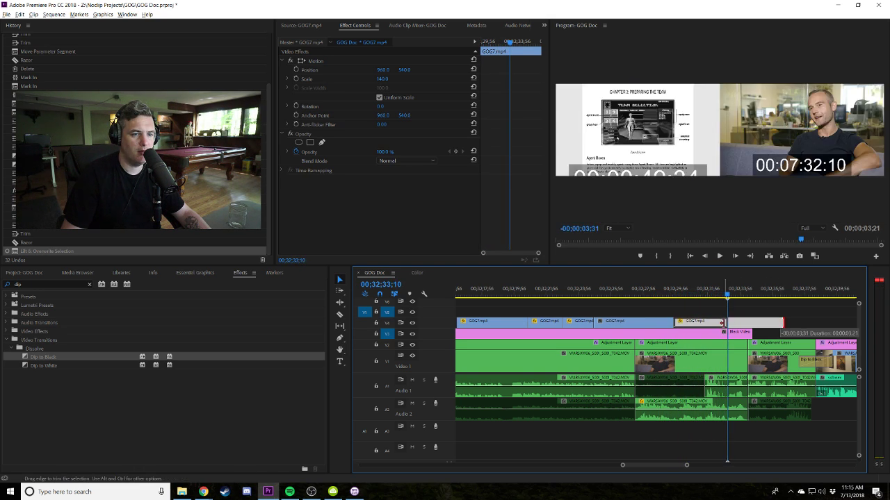
Fine-tune the GOG7 piece's end and start, undoing a trial start extension.
left_click_drag(778, 323, 751, 322)
mouse_move(677, 323)
left_mouse_down()
mouse_move(701, 324)
mouse_move(674, 323)
left_mouse_up()
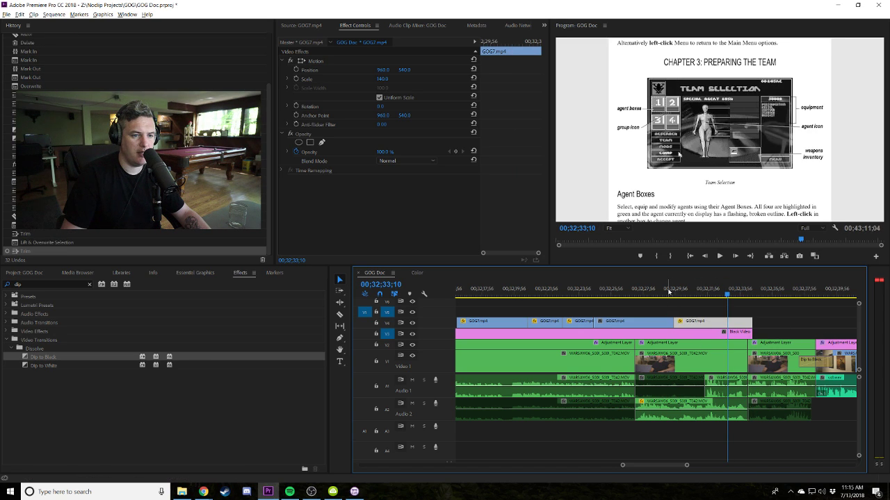
left_click(675, 283)
key("space")
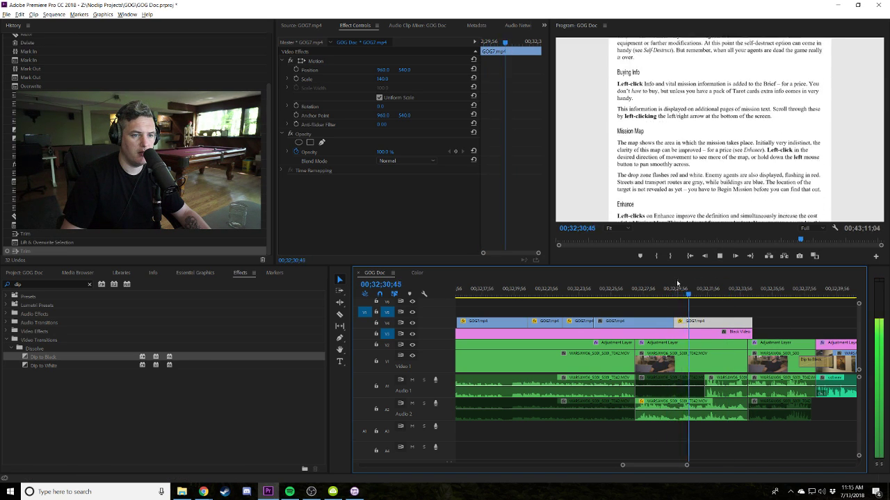
key("ctrl+z")
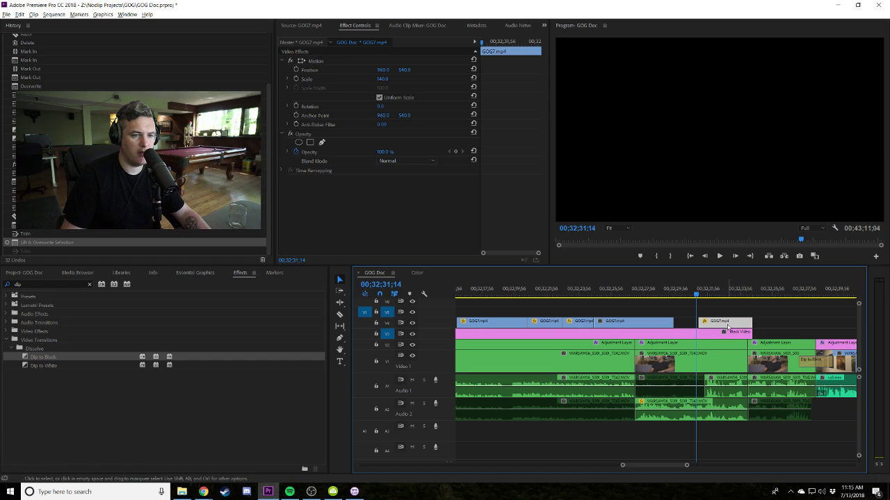
left_click_drag(698, 323, 704, 323)
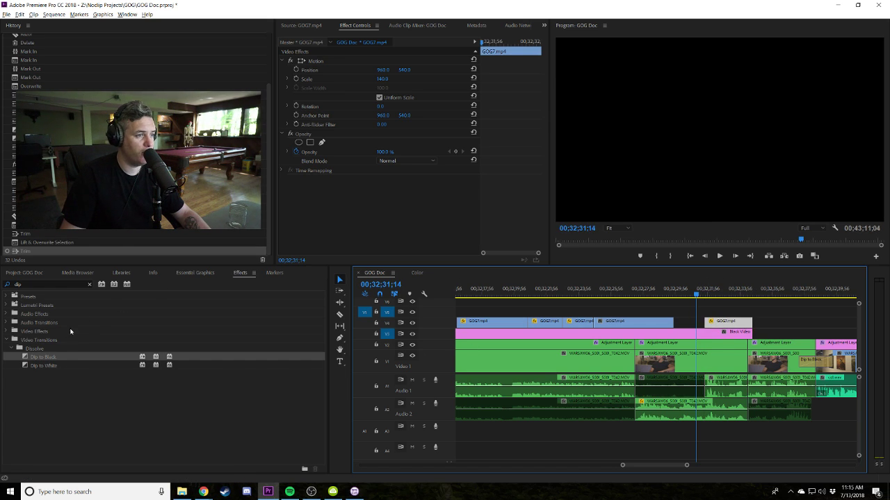
Mark a new GOG7.mp4 excerpt in Source, starting around 00:00:31:40.
key("shift+1")
double_click(43, 405)
key("space")
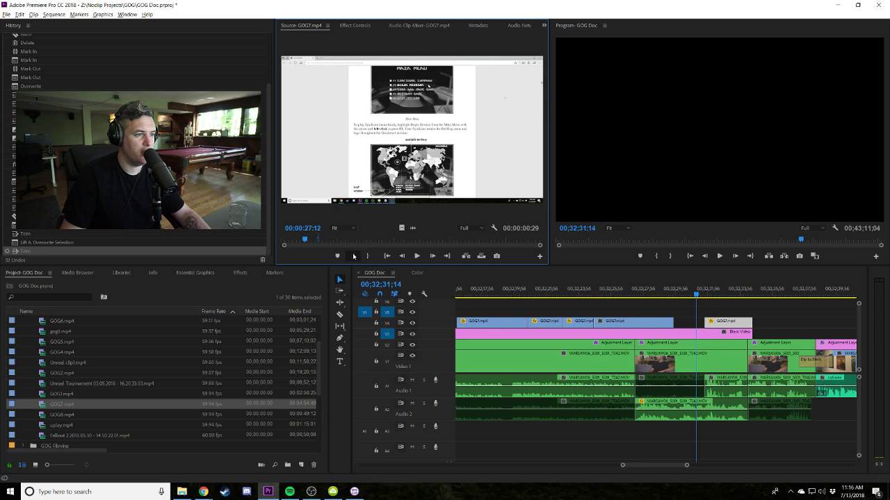
key("space")
left_click(353, 256)
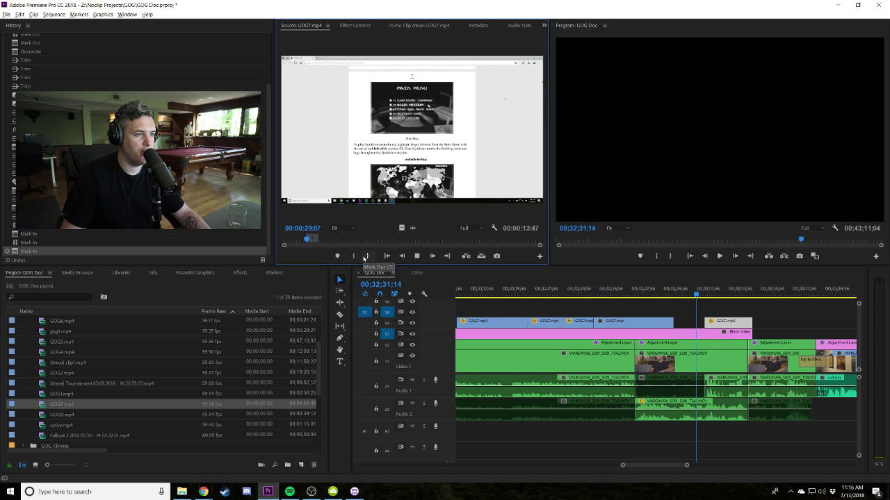
key("space")
key("space")
left_click(368, 255)
mouse_move(312, 239)
left_mouse_down()
mouse_move(300, 241)
mouse_move(309, 241)
left_mouse_up()
left_click(353, 256)
key("space")
key("o")
Place the excerpt after the existing GOG7 clip and paste the earlier clip's attributes onto it.
left_click_drag(83, 404, 680, 325)
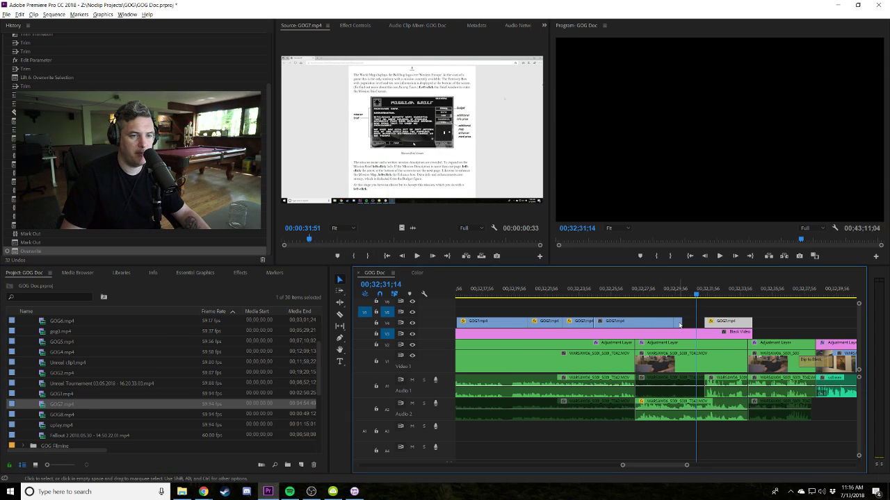
right_click(693, 321)
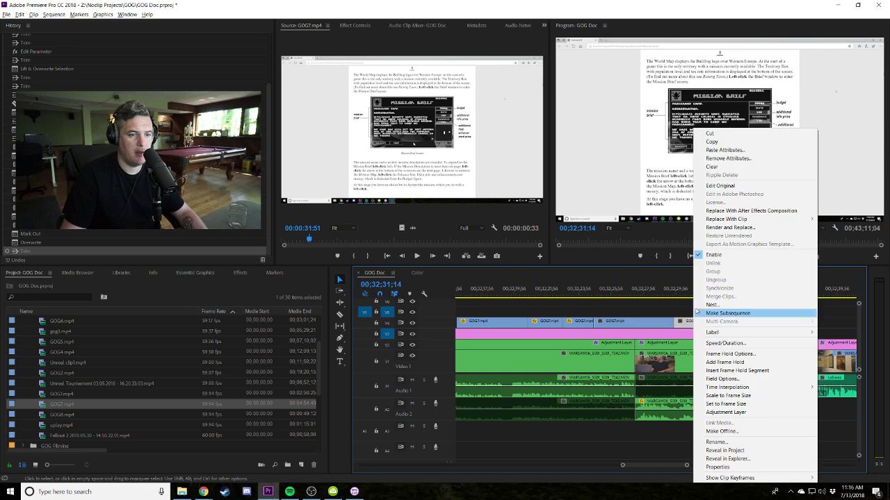
left_click(725, 149)
key("space")
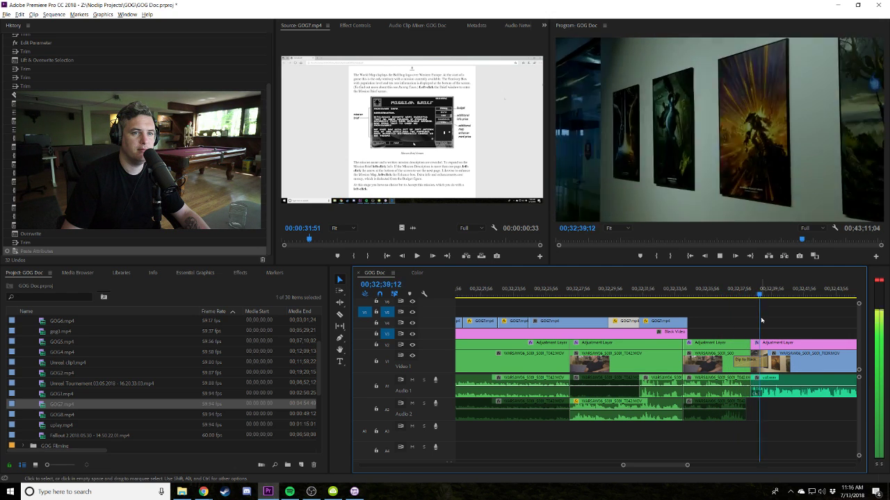
Zoom the timeline out and save the project.
key("minus")
key("minus")
key("minus")
key("space")
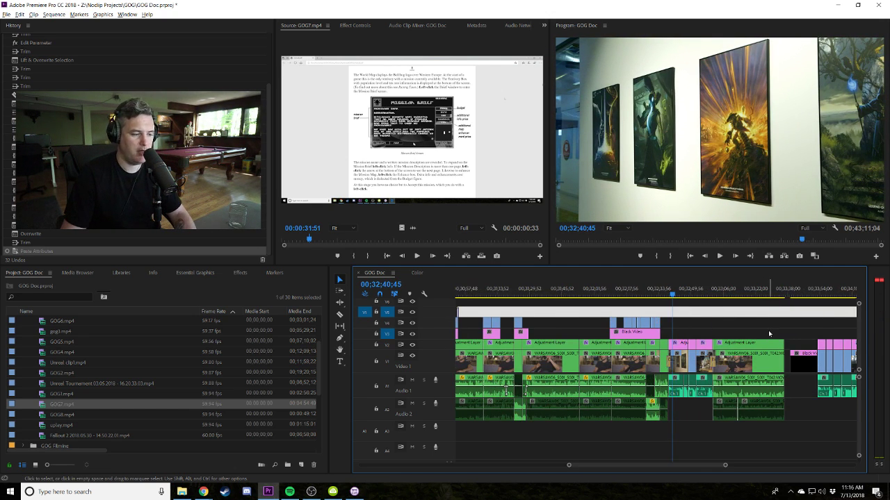
key("ctrl+s")
left_click(478, 259)
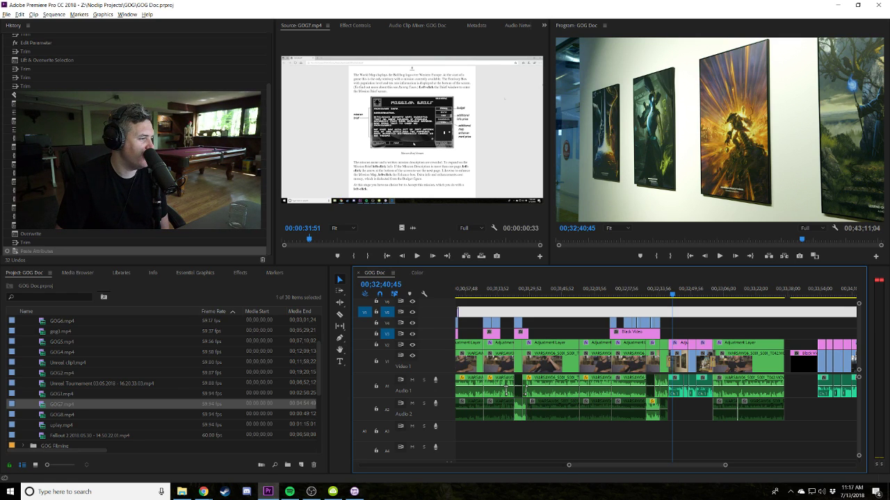
Switch to Chrome and back, then park the playhead at 32;33;08.
key("alt+Tab")
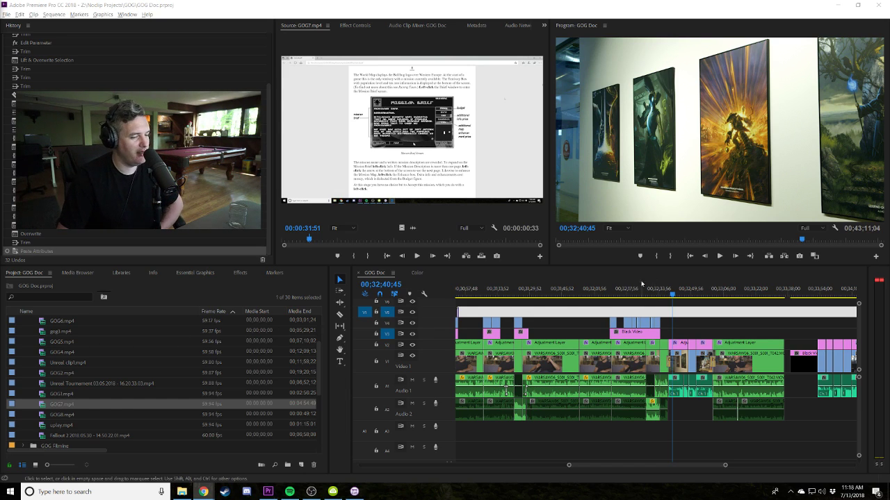
left_click(661, 300)
left_click(658, 293)
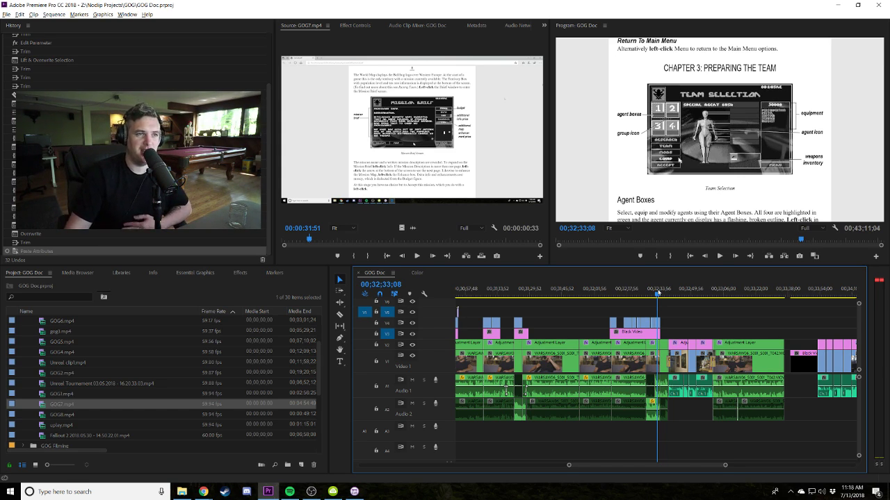
key("=")
key("=")
key("=")
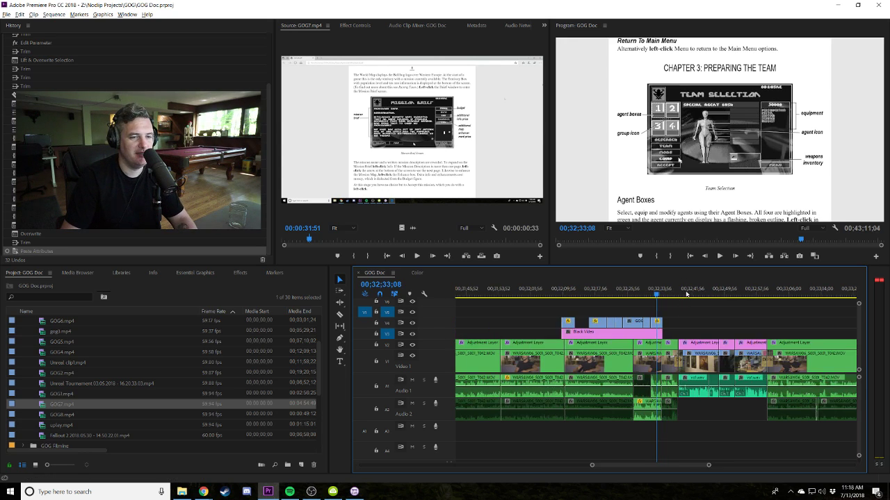
scroll(607, 303, "down", 4)
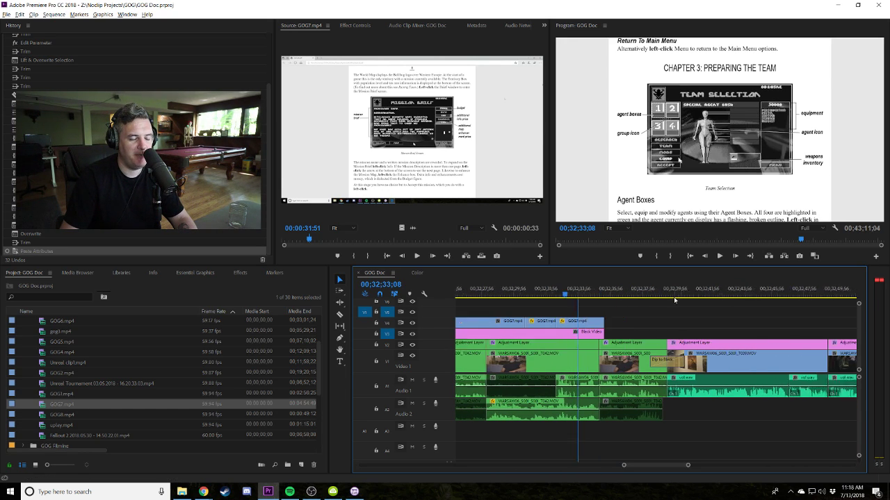
left_click(605, 289)
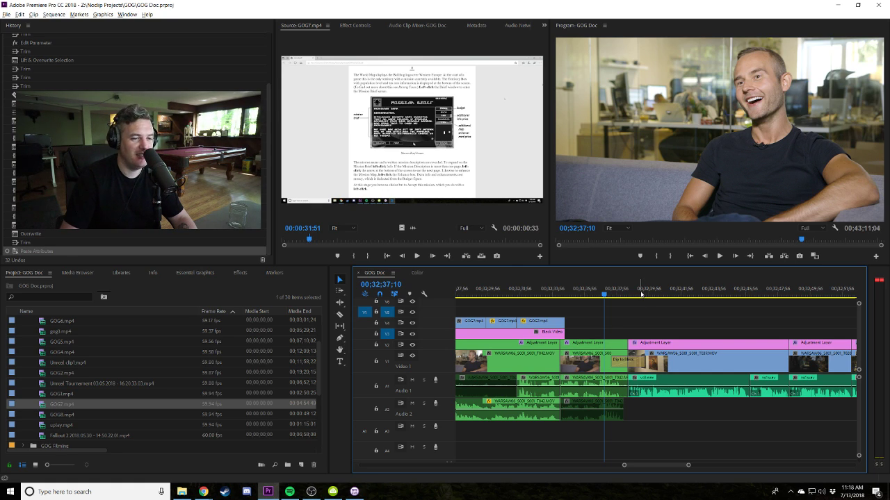
key("space")
key("minus")
key("minus")
key("minus")
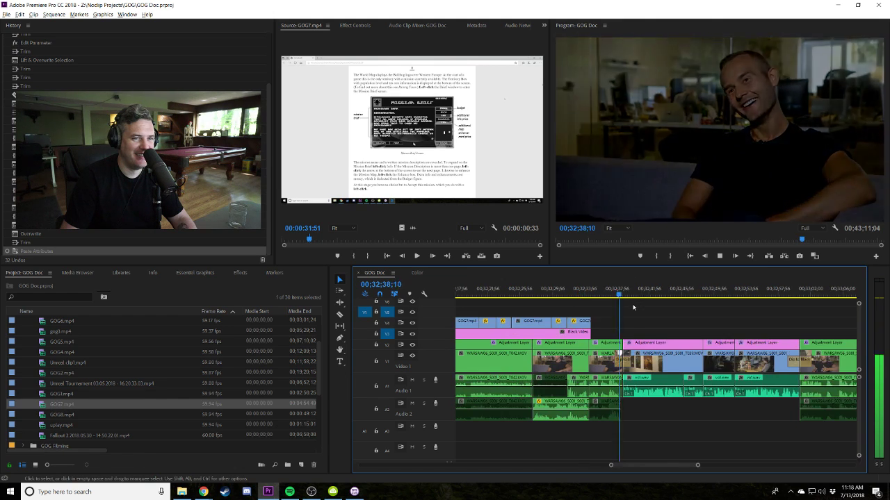
scroll(647, 313, "down", 1)
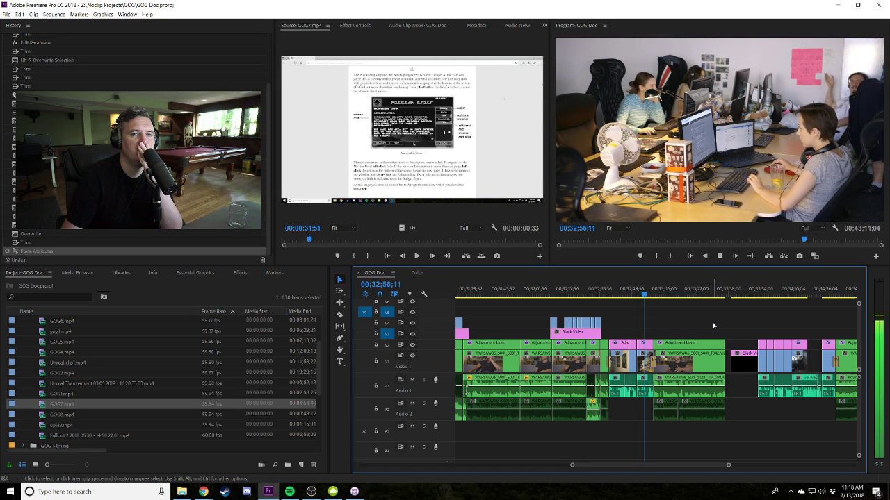
key("space")
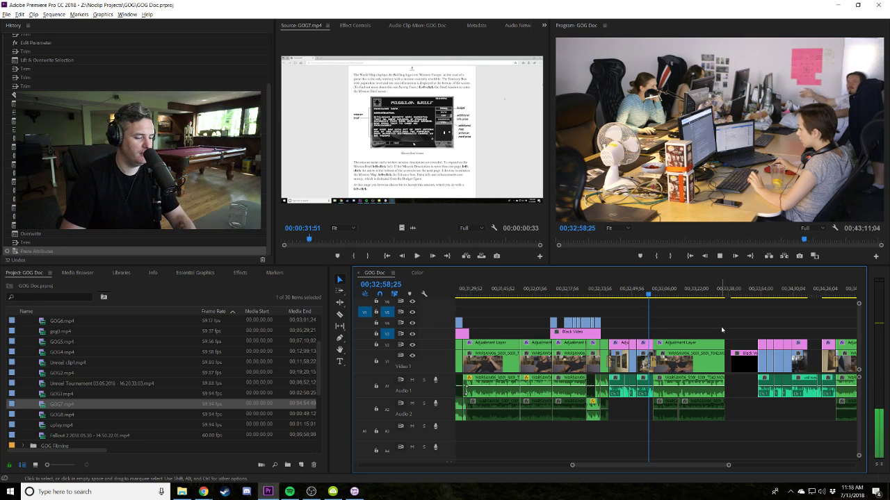
scroll(722, 323, "up", 4)
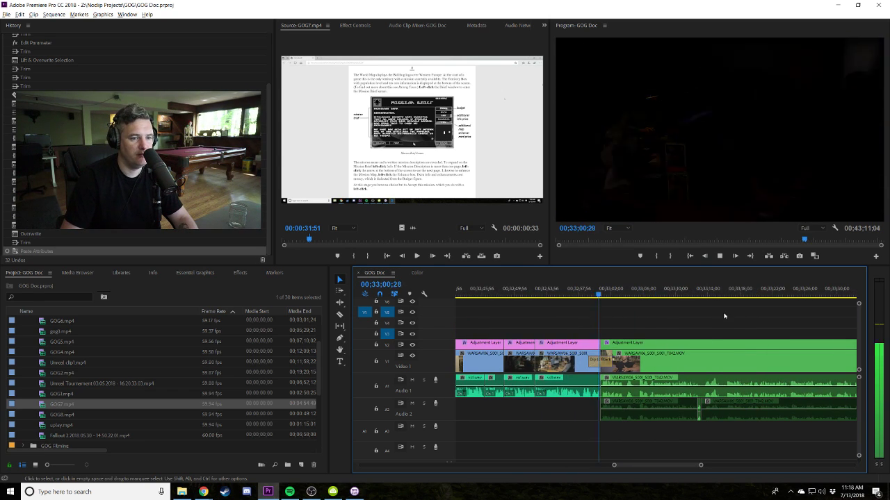
scroll(724, 317, "down", 4)
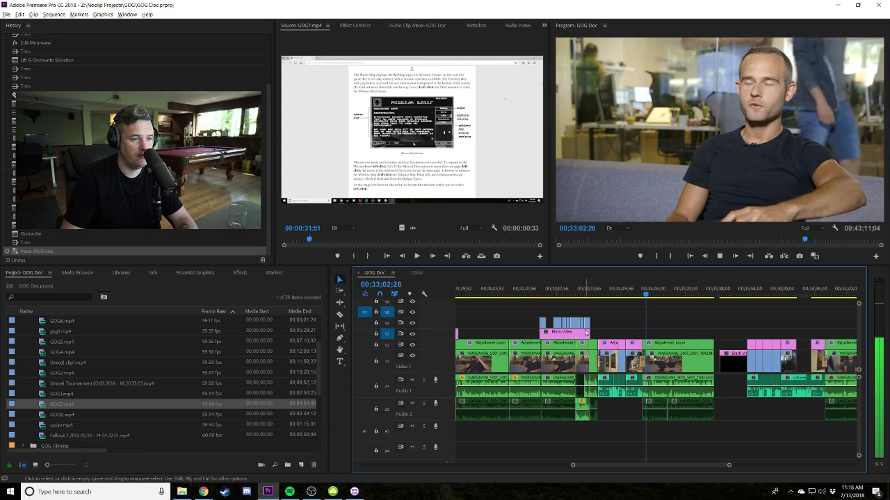
Undo the Black Video extension and drop a new Black Video clip on V3 at the playhead.
left_click_drag(585, 330, 604, 332)
key("c")
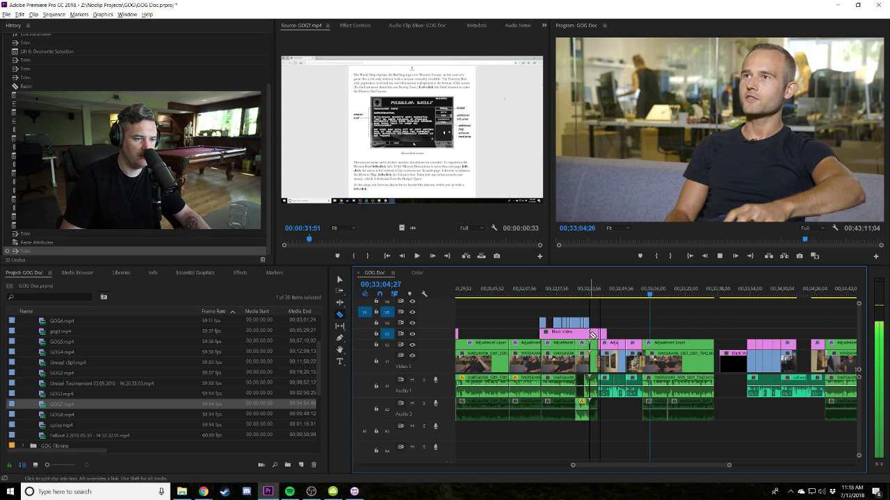
key("ctrl+z")
scroll(77, 361, "up", 3)
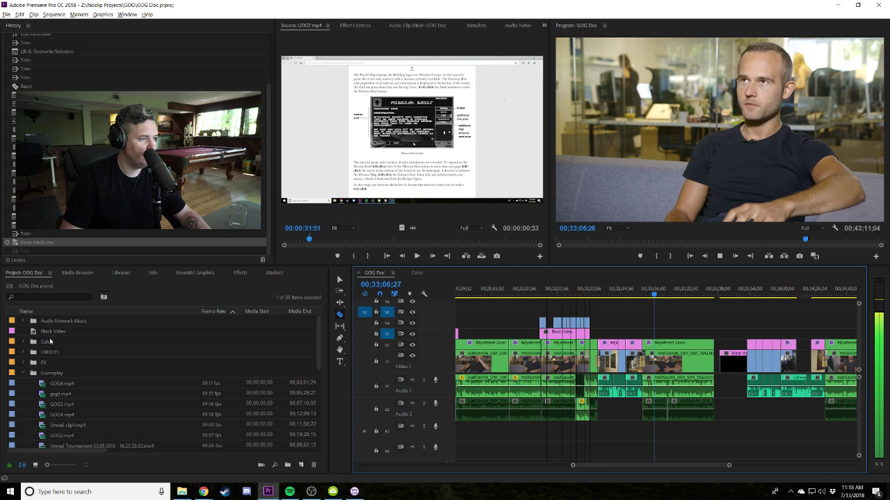
left_click(76, 335)
left_click_drag(77, 335, 659, 333)
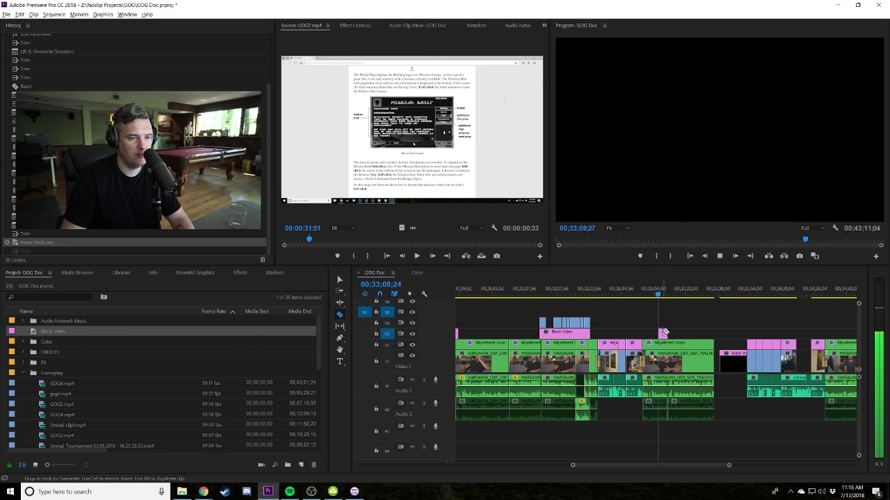
scroll(694, 328, "up", 4)
Shift the new Black Video clip later, lengthen it, and load GOG8 and GOG7 for preview.
left_click_drag(672, 336, 727, 333)
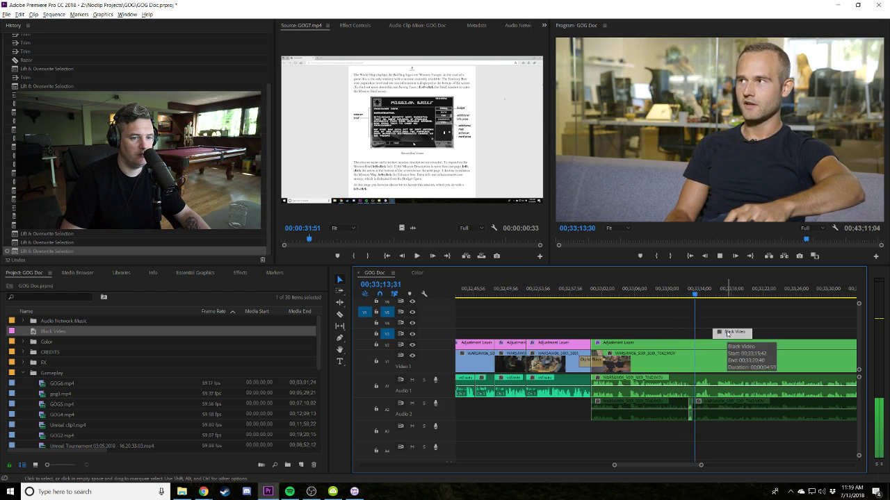
scroll(727, 335, "down", 3)
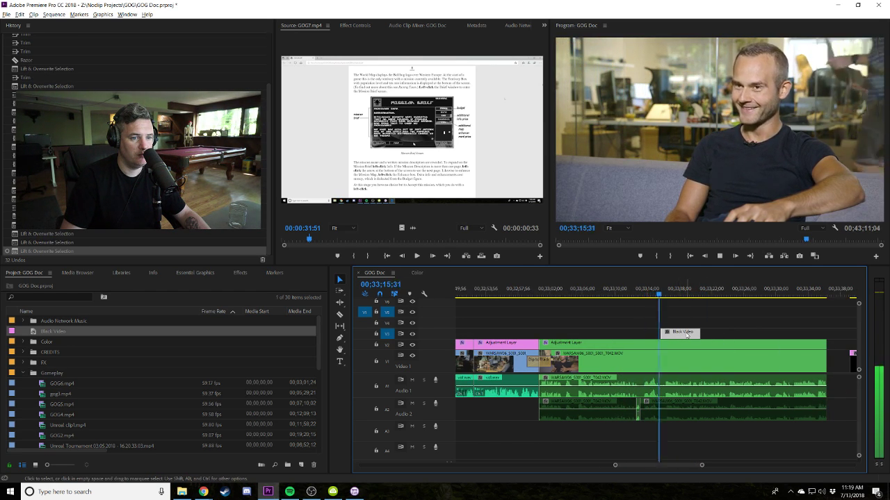
left_click_drag(698, 333, 751, 334)
scroll(46, 376, "down", 2)
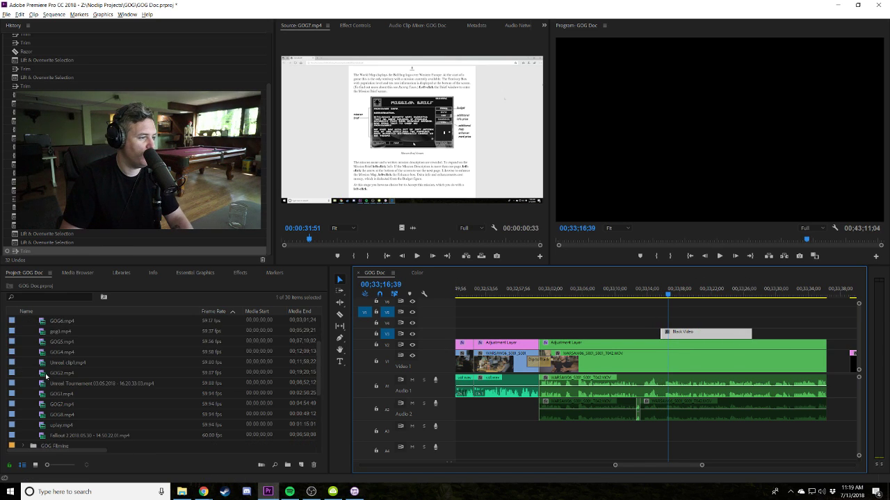
double_click(44, 415)
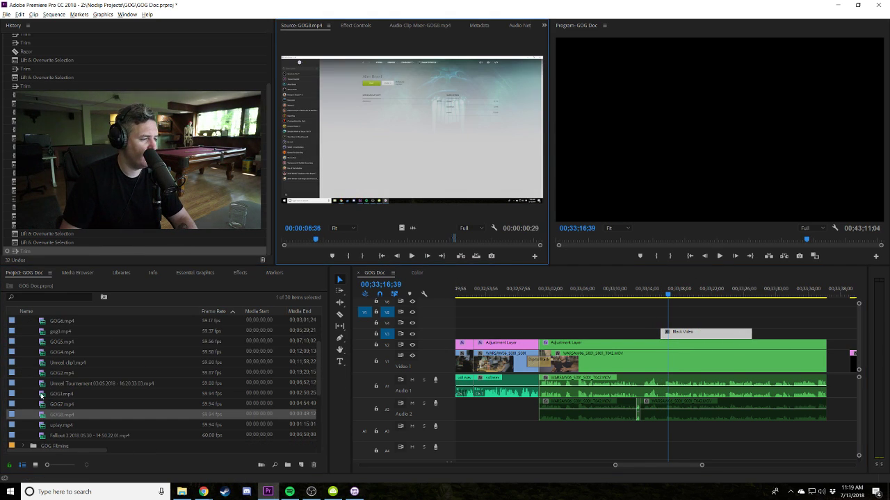
double_click(44, 407)
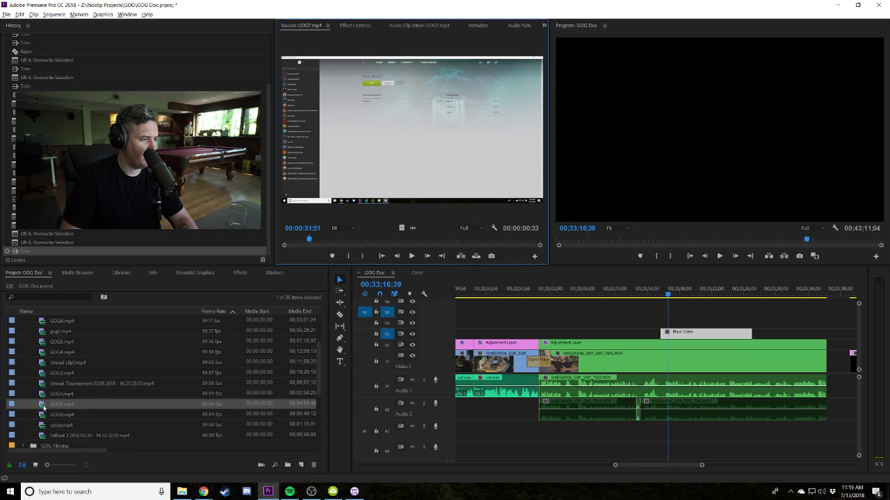
Skim through GOG6.mp4 in Source to the Syndicate screen.
scroll(39, 394, "up", 2)
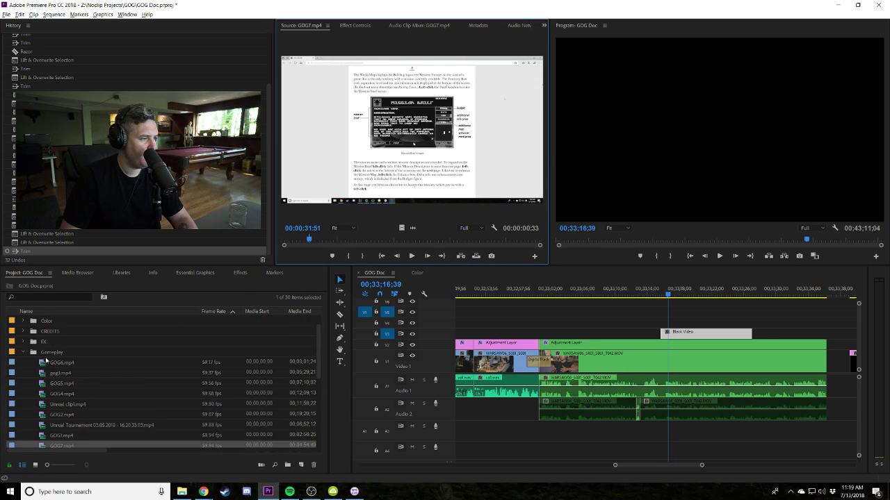
double_click(52, 341)
left_click_drag(417, 246, 433, 241)
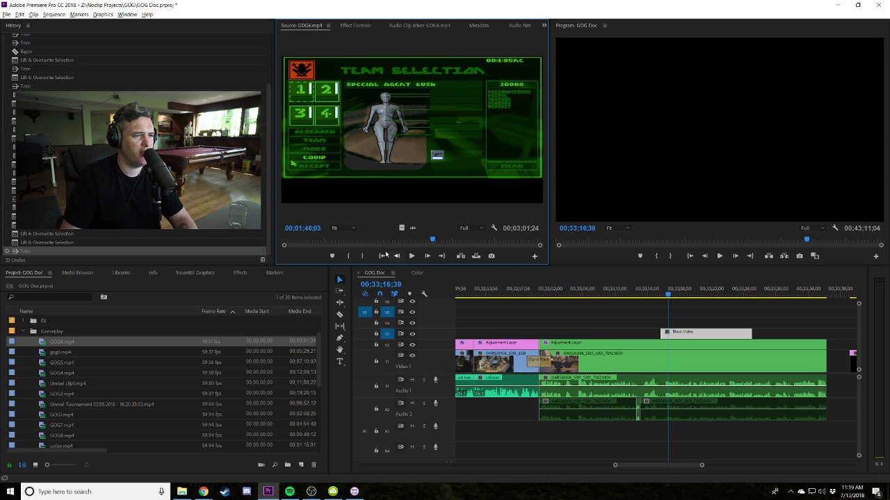
left_click_drag(323, 243, 522, 240)
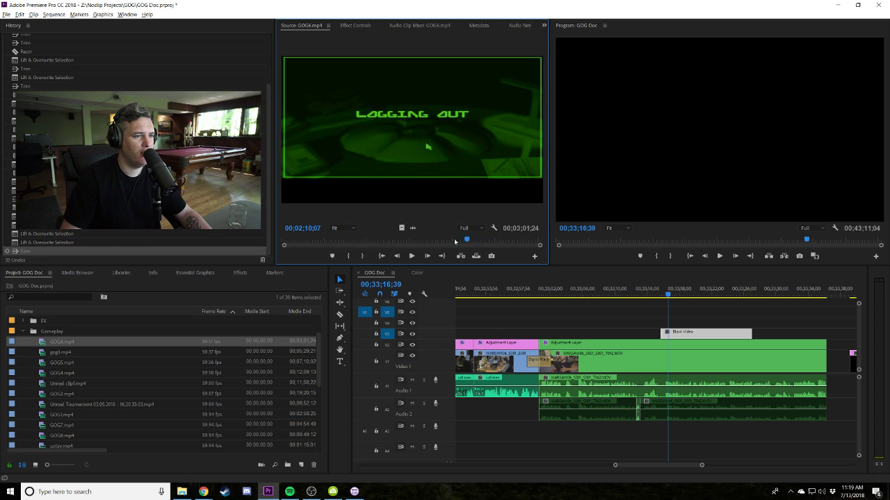
left_click_drag(410, 242, 361, 241)
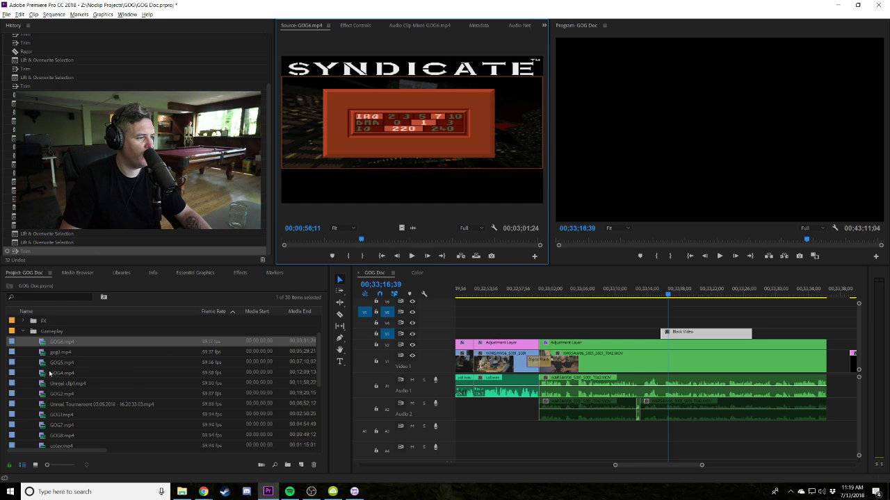
scroll(40, 432, "down", 1)
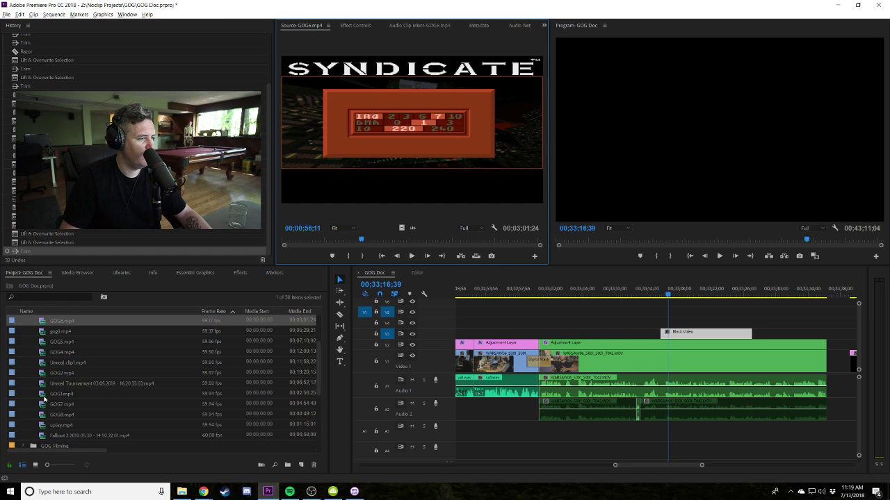
Mark a GOG5.mp4 excerpt ending near 3:03 and place it above the Black Video clip.
double_click(43, 344)
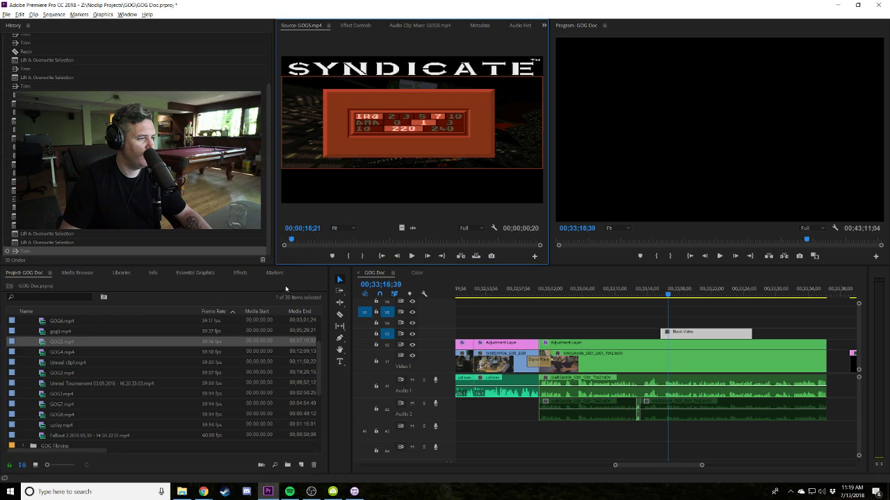
left_click(351, 241)
left_click(354, 241)
double_click(348, 256)
key("space")
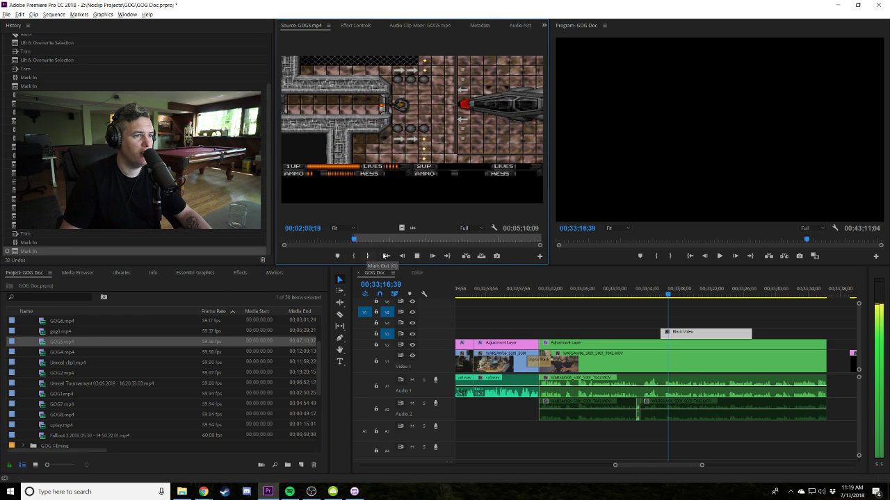
left_click(401, 240)
key("l")
key("l")
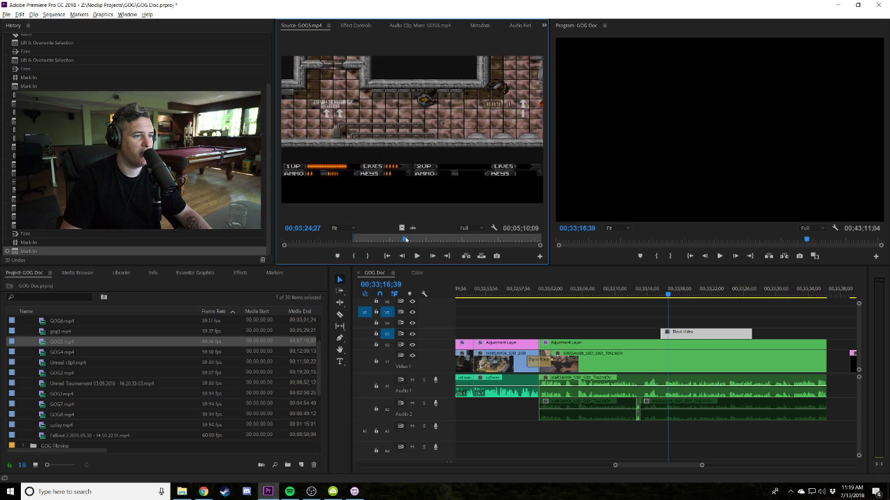
left_click(381, 242)
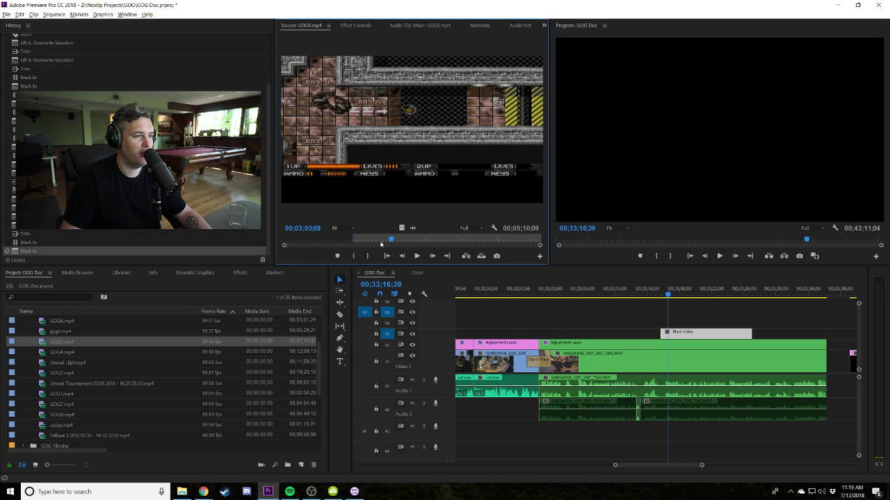
left_click(367, 256)
left_click_drag(412, 132, 665, 322)
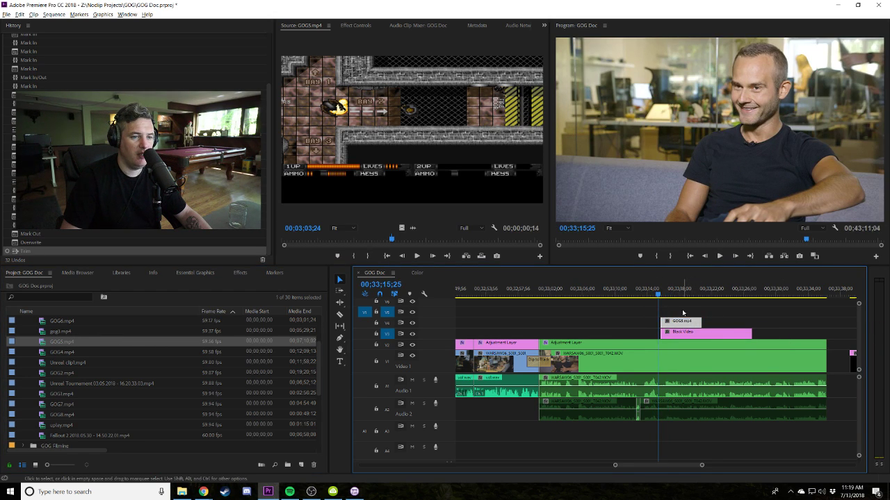
Move the GOG5 picture down to Position Y 640 and play the insert from 00;33;15;33.
left_click(672, 293)
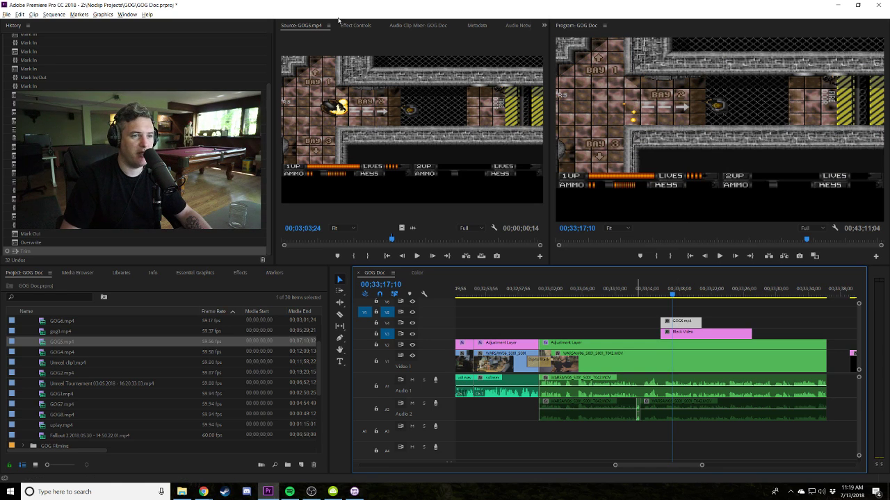
left_click(356, 25)
left_click_drag(406, 65, 476, 65)
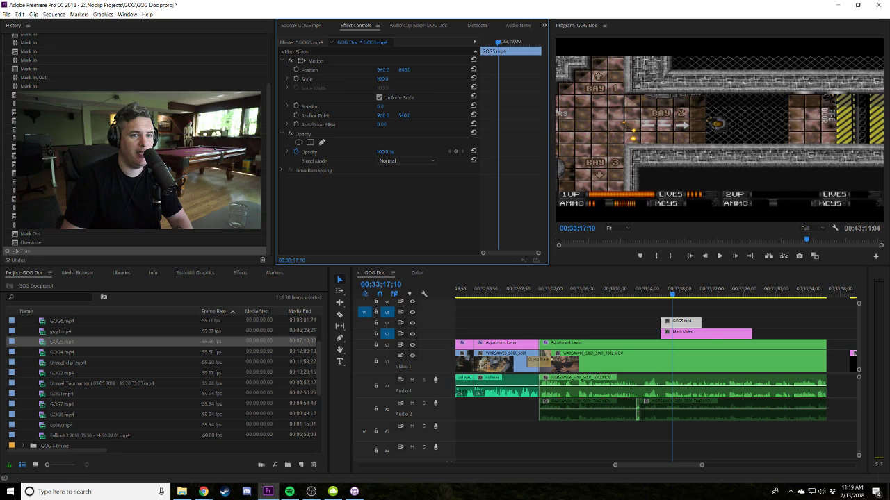
left_click(654, 292)
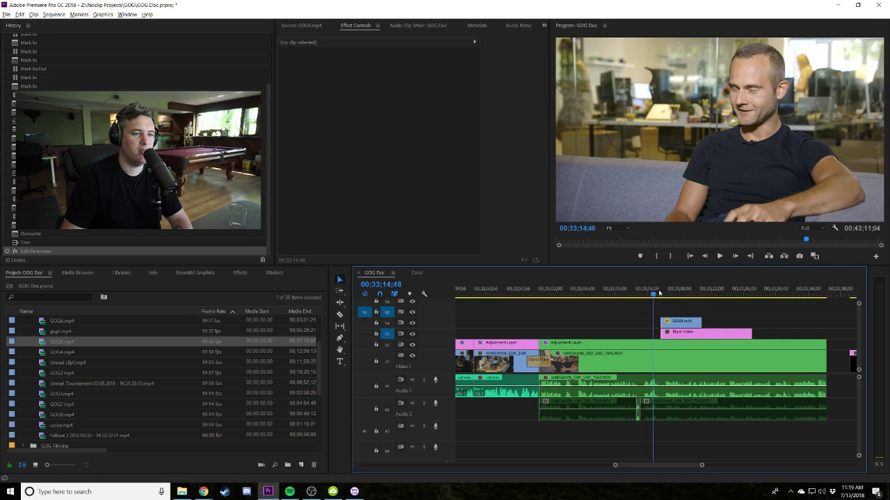
left_click(660, 293)
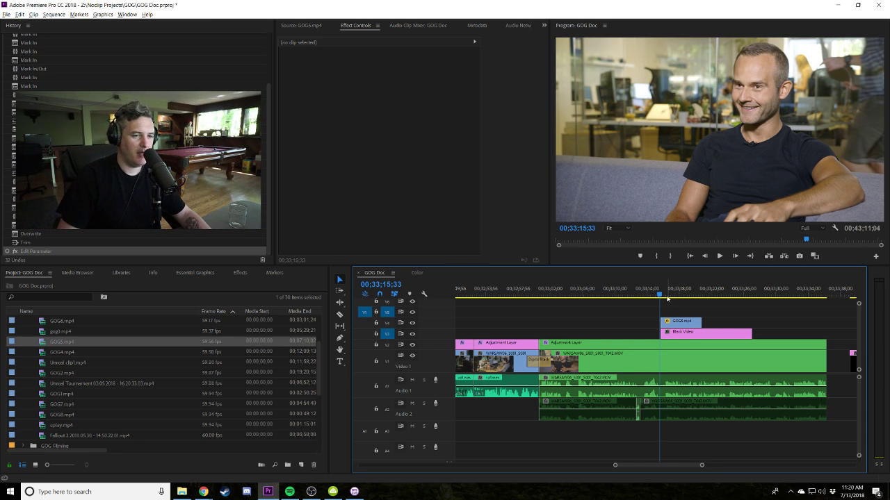
left_click(661, 294)
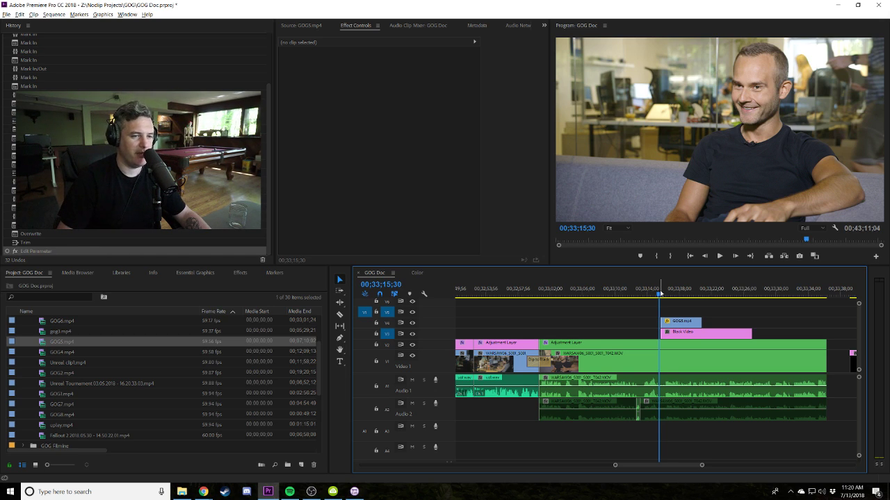
key("space")
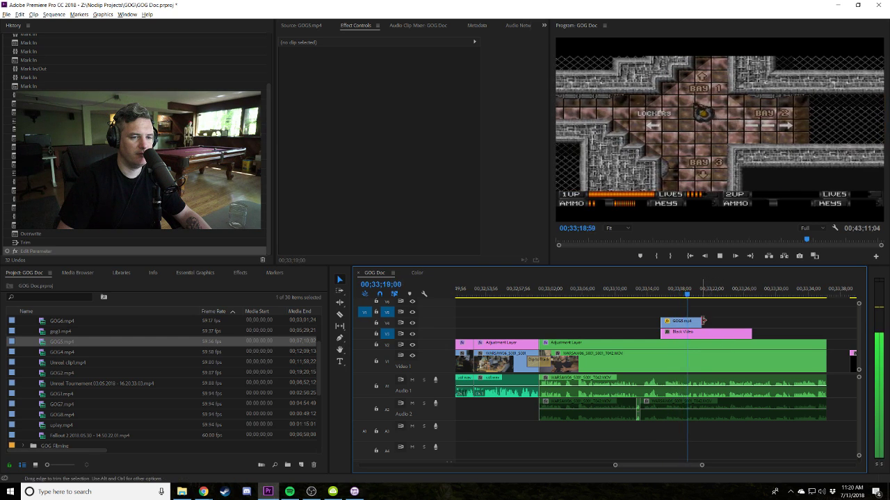
Adjust the GOG5 clip's end, review playback, and trim it back to the playhead.
left_click_drag(708, 320, 659, 320)
left_click(661, 293)
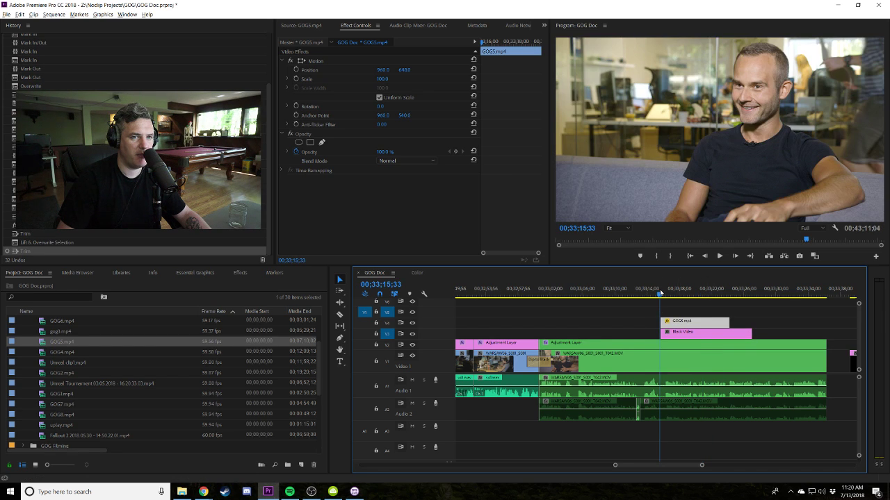
key("space")
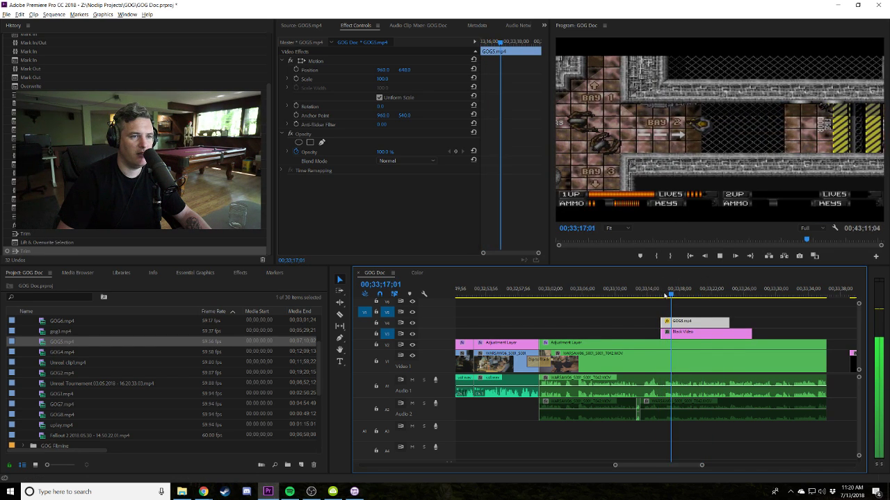
key("space")
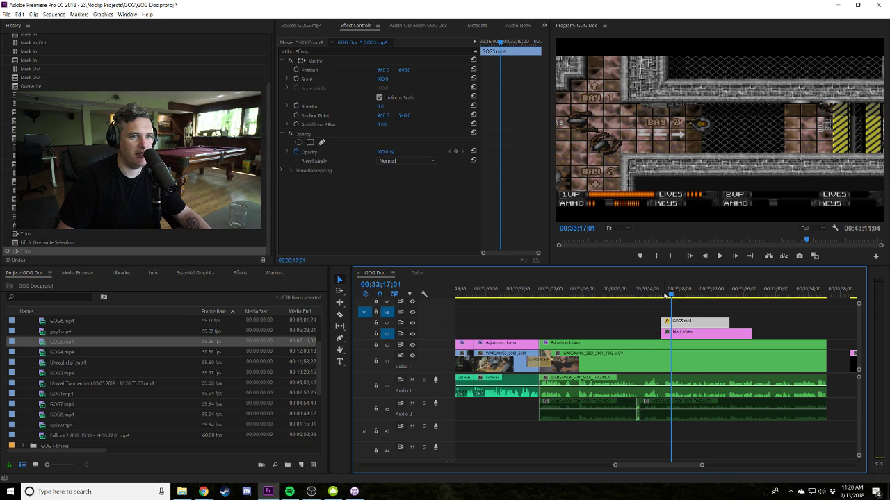
key("space")
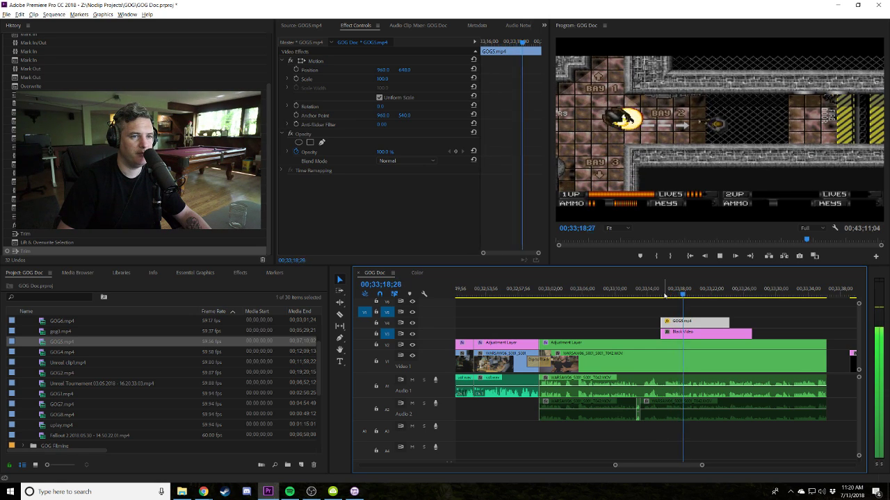
left_click_drag(729, 320, 697, 320)
Browse GOG5.mp4 to the Theme Hospital title, set an in point at 00;05;24;11, and skim GOG4.
double_click(48, 342)
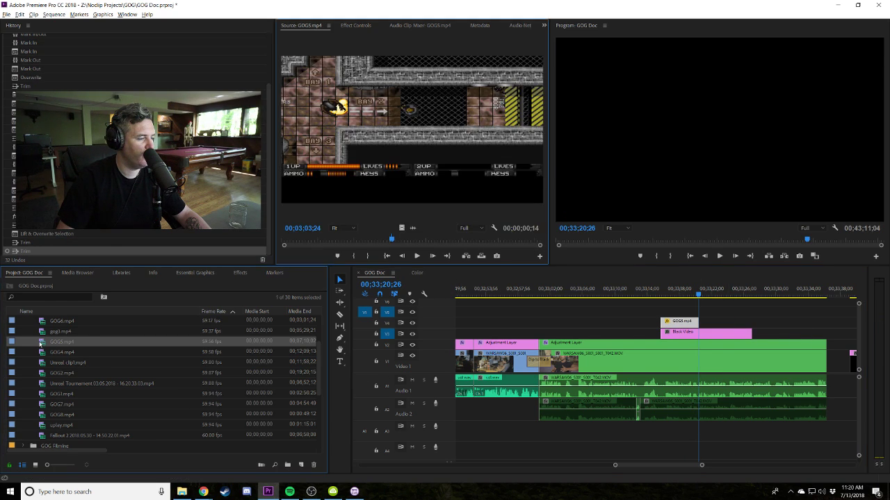
left_click(455, 240)
left_click(470, 240)
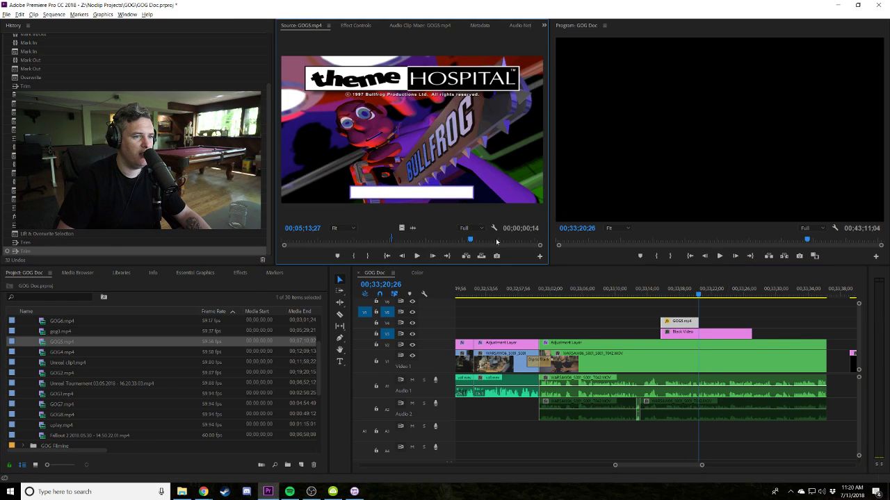
left_click(495, 240)
left_click_drag(524, 240, 474, 243)
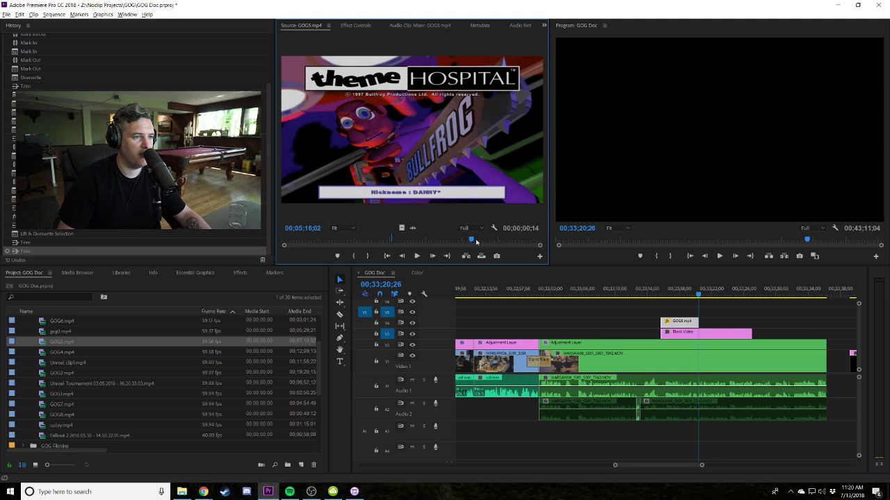
left_click(476, 240)
left_click(353, 257)
key("space")
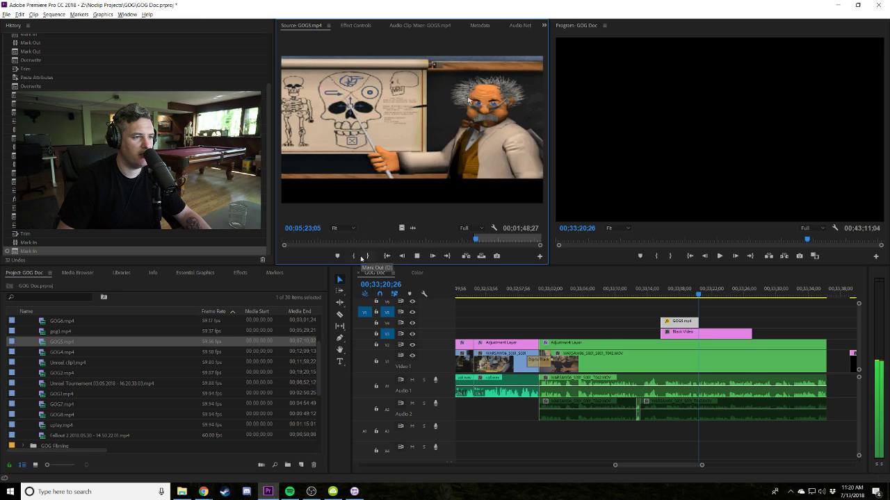
left_click(417, 256)
left_click(353, 256)
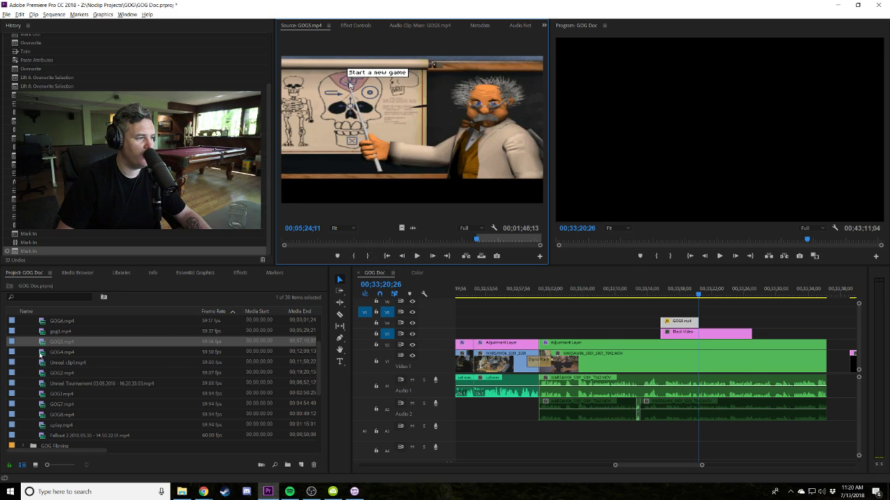
double_click(42, 352)
left_click_drag(321, 239, 377, 240)
Mark a GOG6.mp4 range, overwrite it into the sequence after GOG5, and trim its end.
double_click(49, 321)
left_click(348, 256)
key("space")
key("space")
key("o")
key("period")
left_click_drag(700, 321, 722, 320)
Copy the GOG5 clip and paste its attributes onto the new GOG6 clip.
right_click(705, 320)
left_click(723, 322)
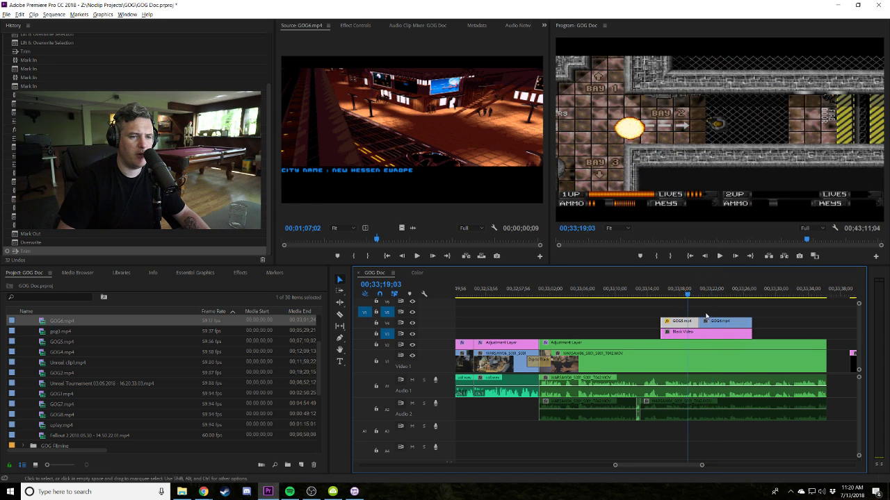
left_click(715, 321)
right_click(721, 321)
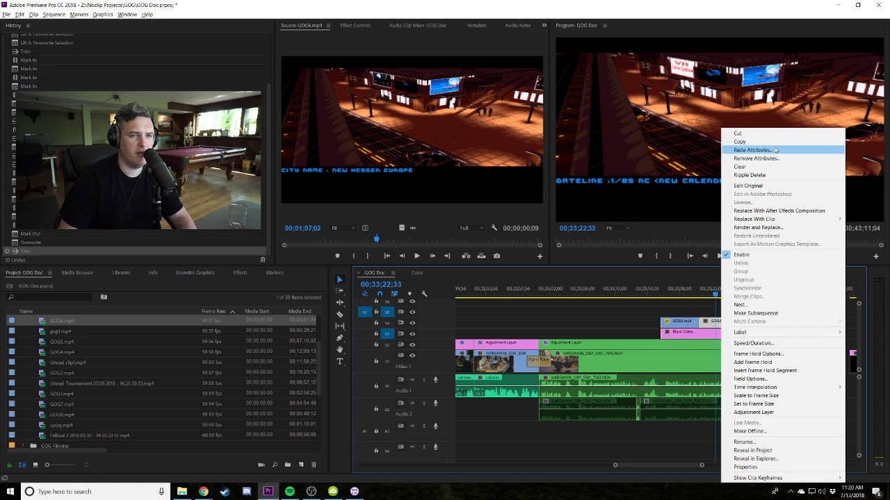
left_click(753, 151)
key("Return")
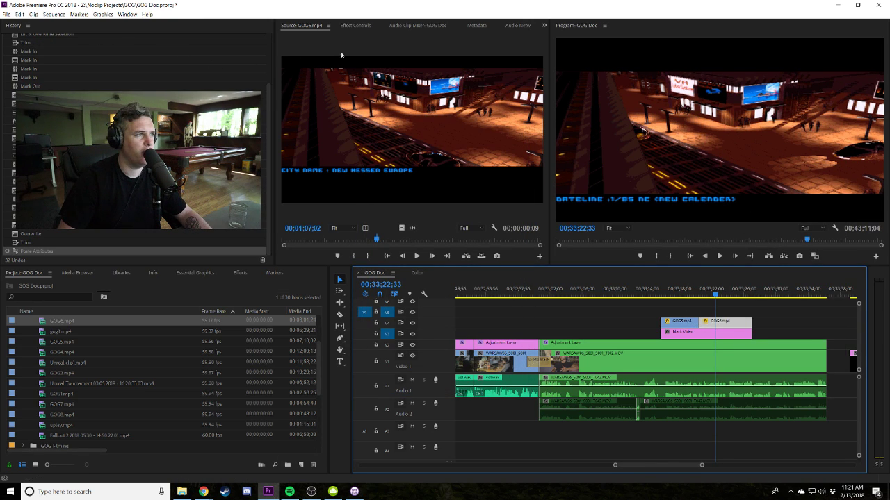
Set GOG6's Position Y to 623, play it from 00;33;19;32, and select GOG5, GOG6 and Black Video.
left_click(365, 27)
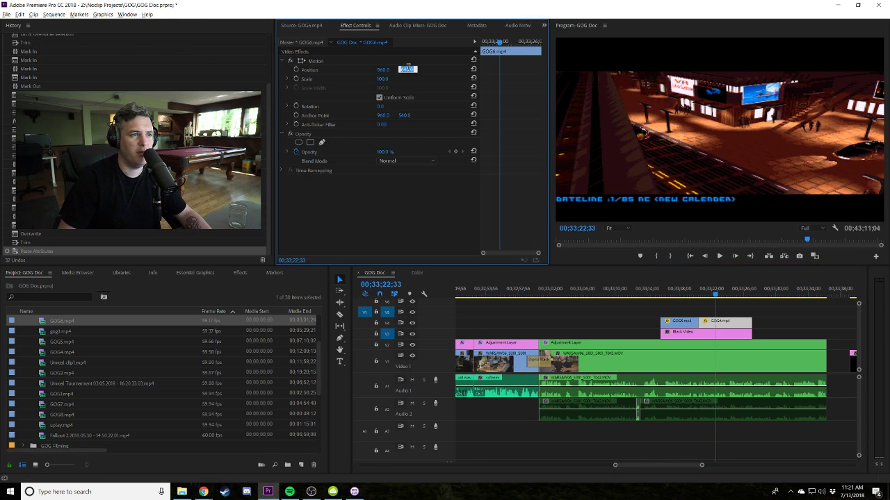
left_click_drag(410, 71, 398, 72)
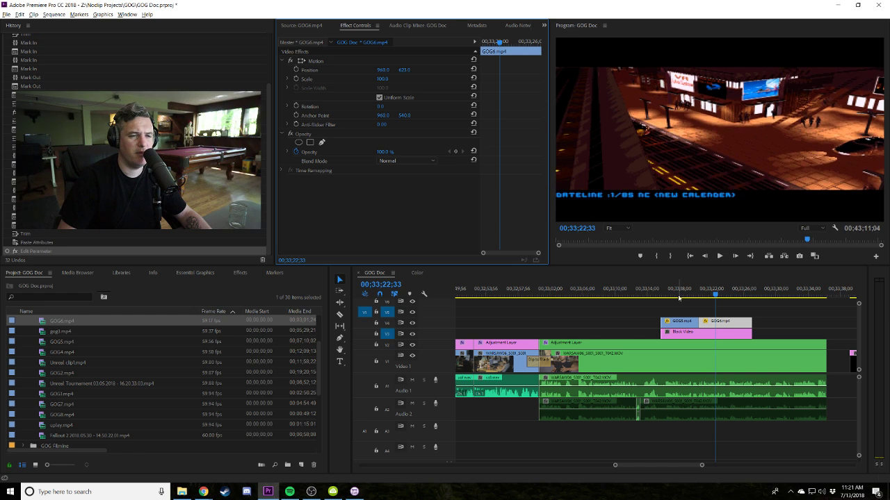
left_click(693, 296)
key("space")
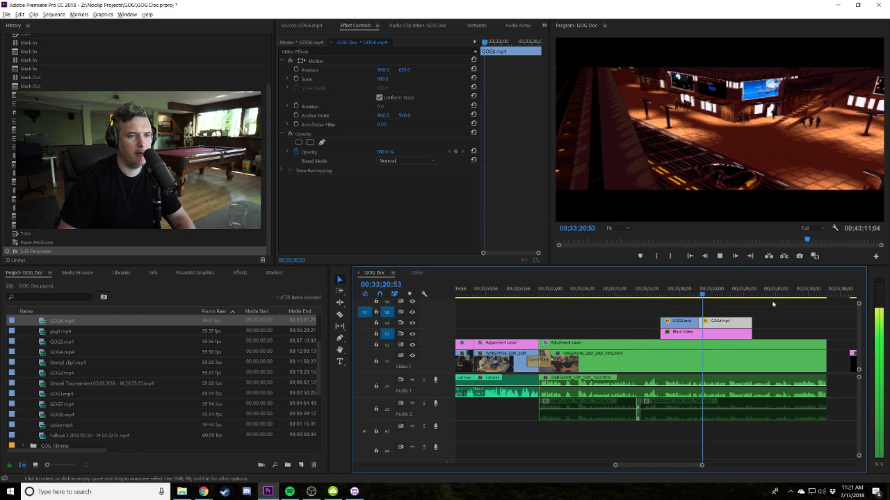
left_click_drag(766, 305, 729, 333)
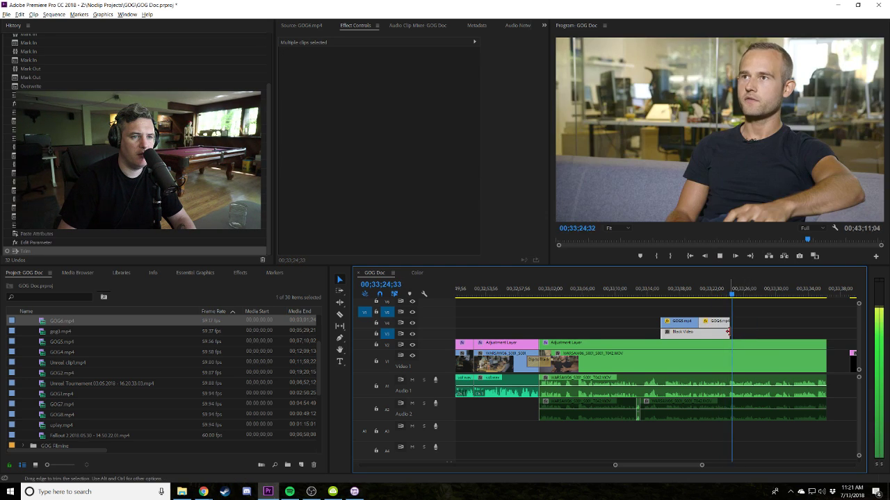
Apply a Film Dissolve to the end of the Video 1 interview clip.
left_click(773, 313)
key("minus")
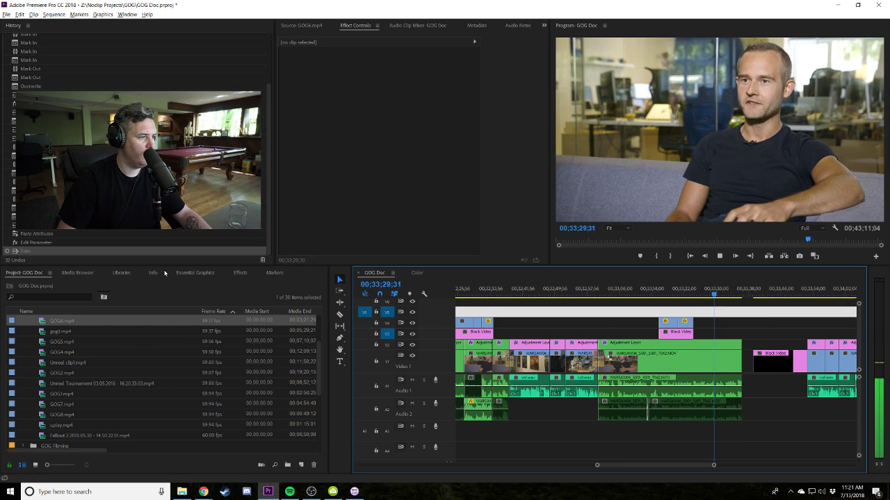
left_click(240, 273)
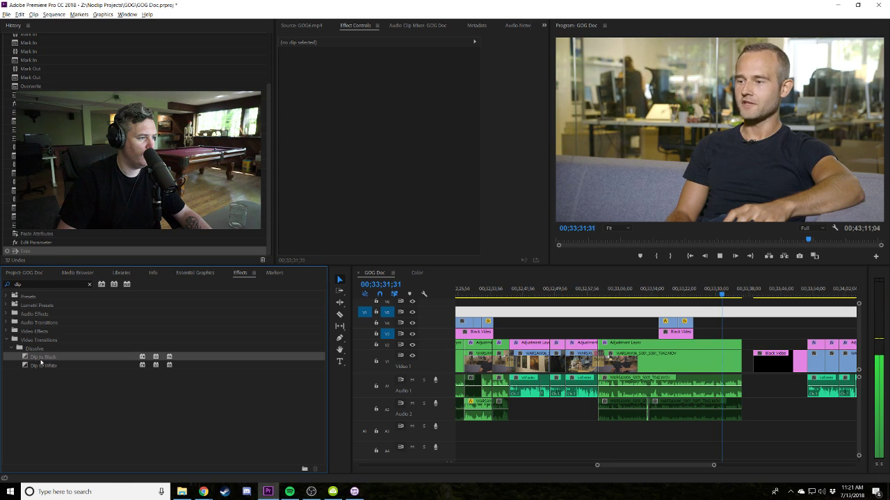
double_click(28, 284)
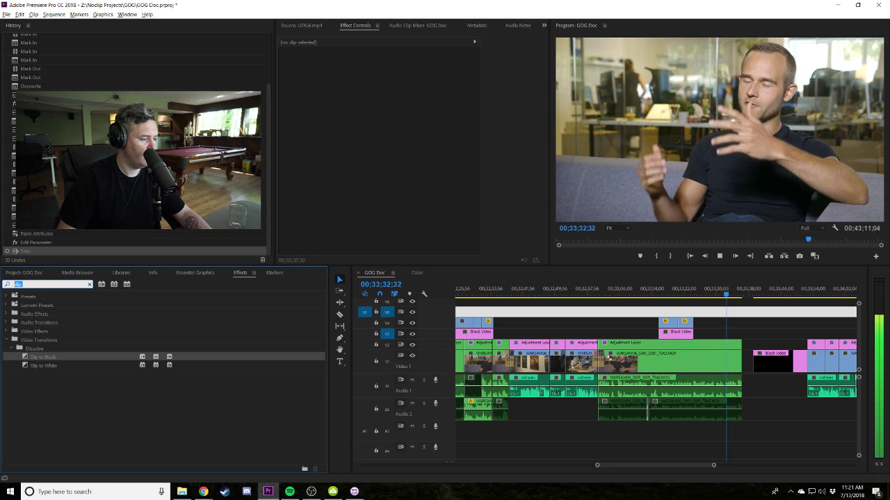
type("film diss")
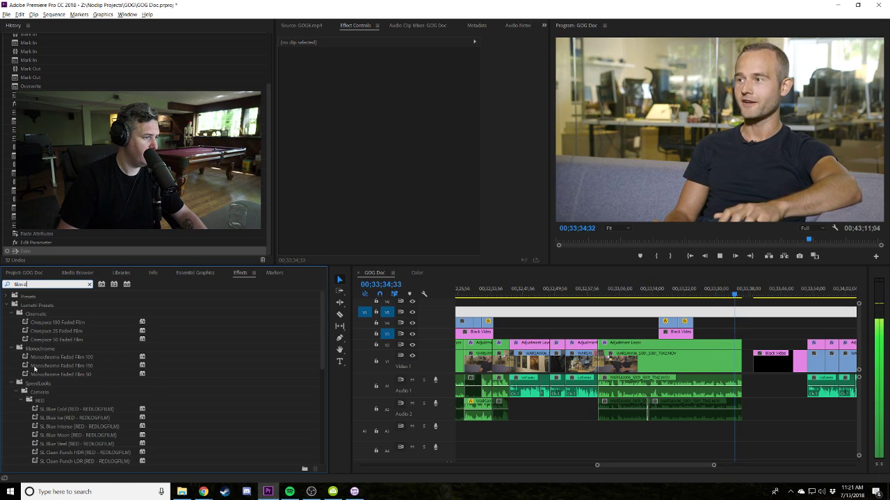
left_click(43, 357)
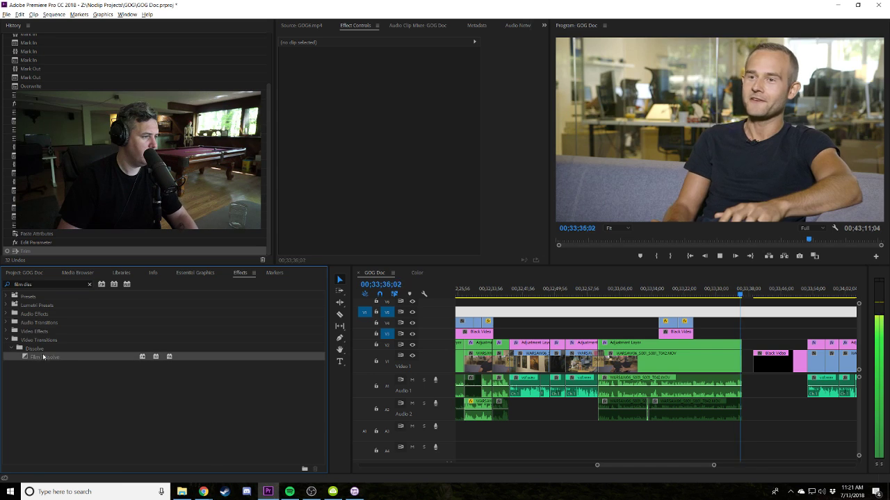
left_click_drag(43, 357, 685, 356)
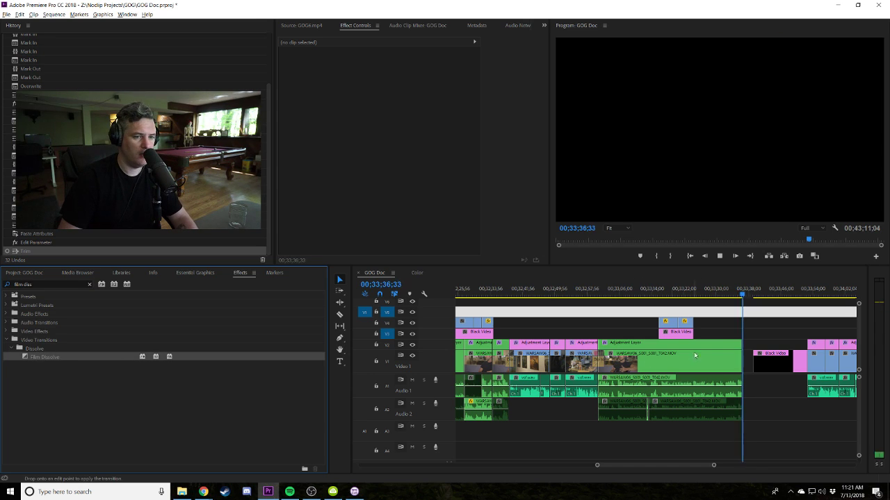
left_click_drag(740, 363, 743, 362)
Extend the interview clip's ending, preview it, then trim the end back.
left_click(732, 294)
key("equal")
key("equal")
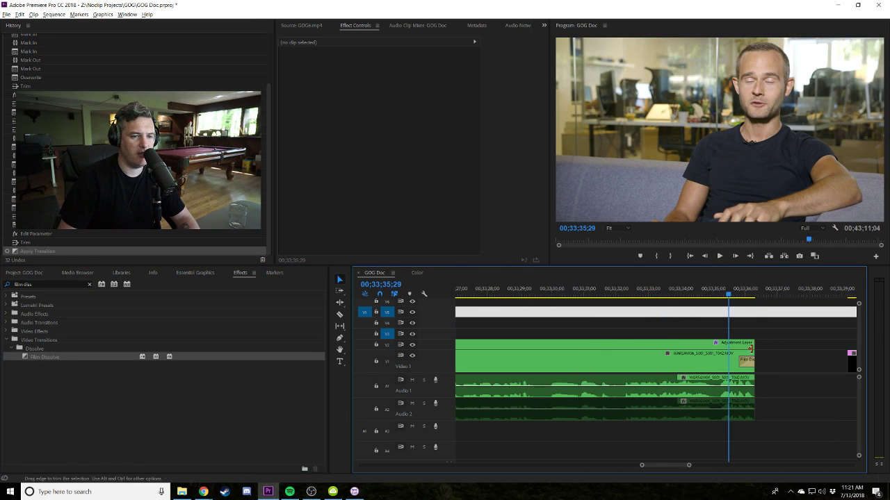
left_click_drag(749, 349, 822, 348)
key("space")
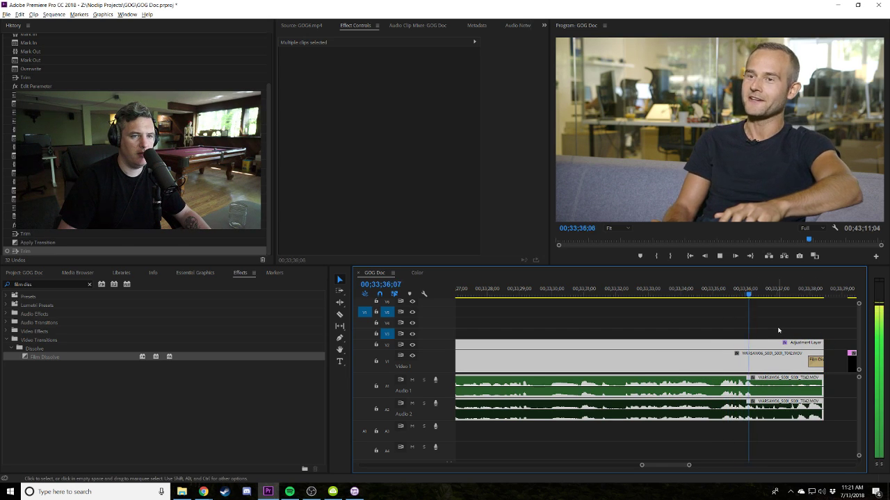
key("space")
left_click_drag(817, 342, 777, 342)
left_click(749, 289)
left_click(805, 376)
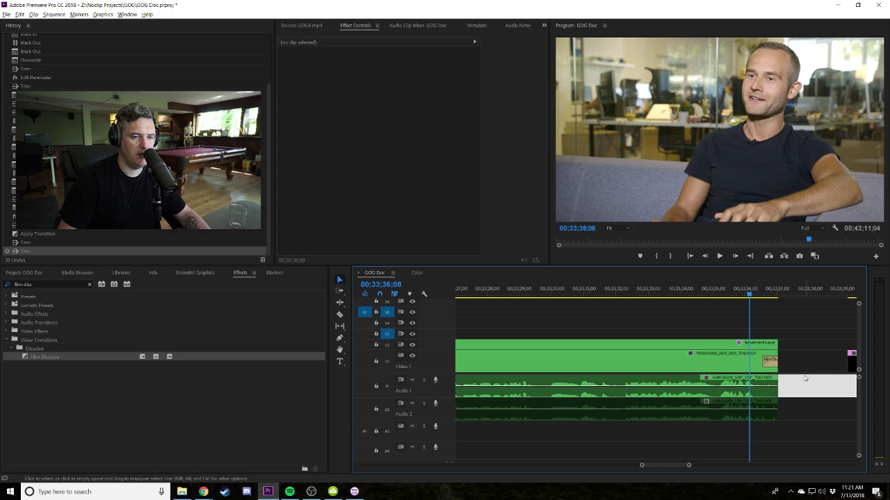
Add two volume keyframes at the Audio 1 clip's end and lower the last into a smooth fade.
left_click(747, 385, "ctrl")
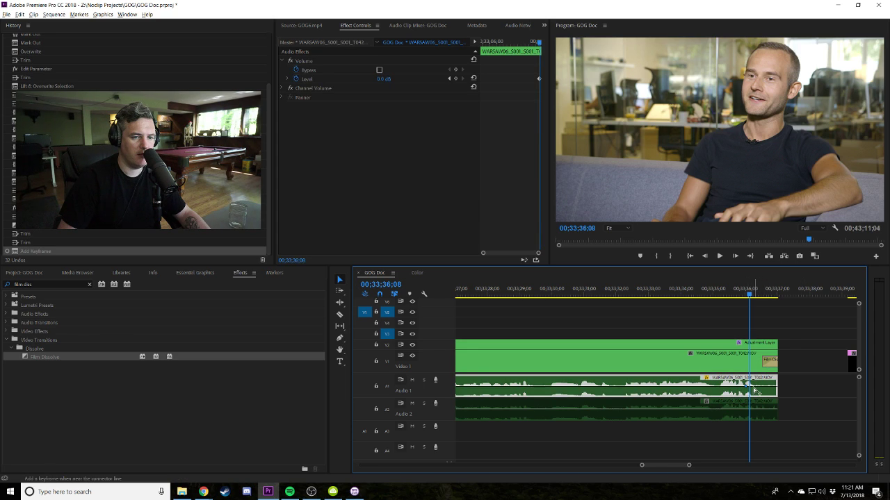
key("ctrl+z")
left_click(751, 386, "ctrl")
left_click(754, 388, "ctrl")
left_click_drag(755, 389, 762, 396)
left_click(766, 393, "ctrl")
left_click(766, 394, "ctrl")
key("space")
key("space")
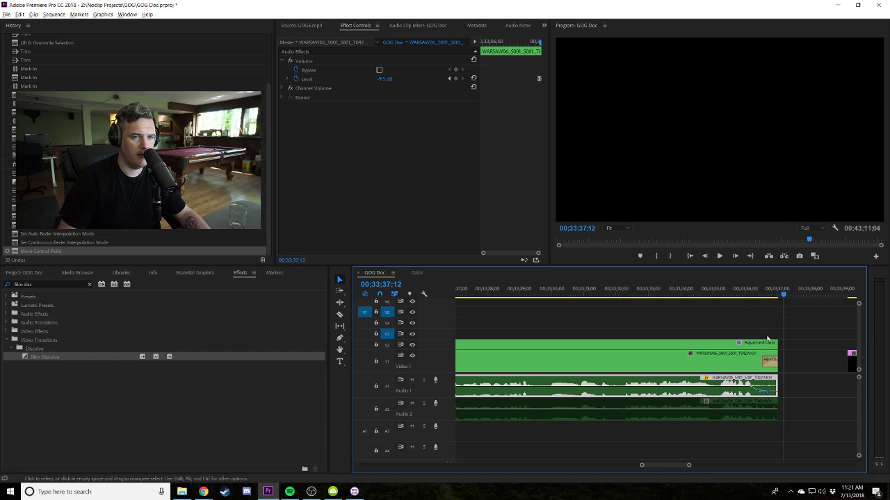
left_click_drag(772, 384, 787, 404)
key("shift+k")
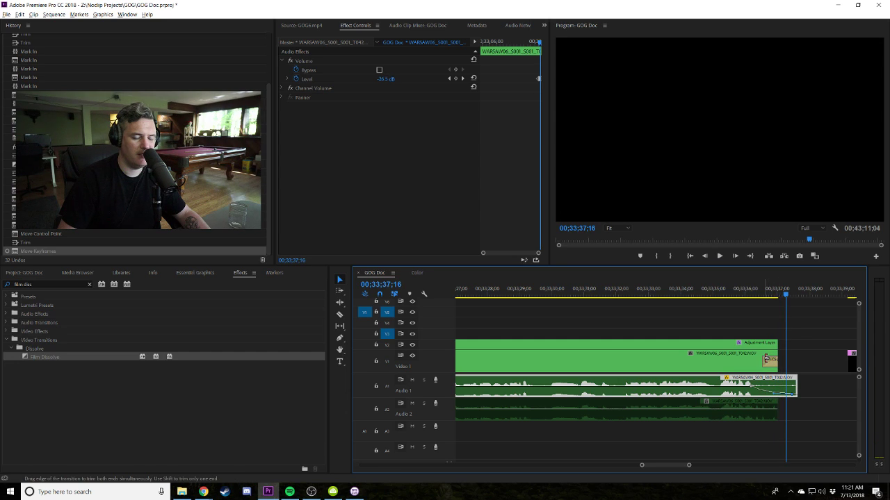
key("ctrl+z")
key("ctrl+z")
key("ctrl+z")
Lengthen the Film Dissolve toward the clip's start and preview it.
left_click_drag(752, 362, 674, 359)
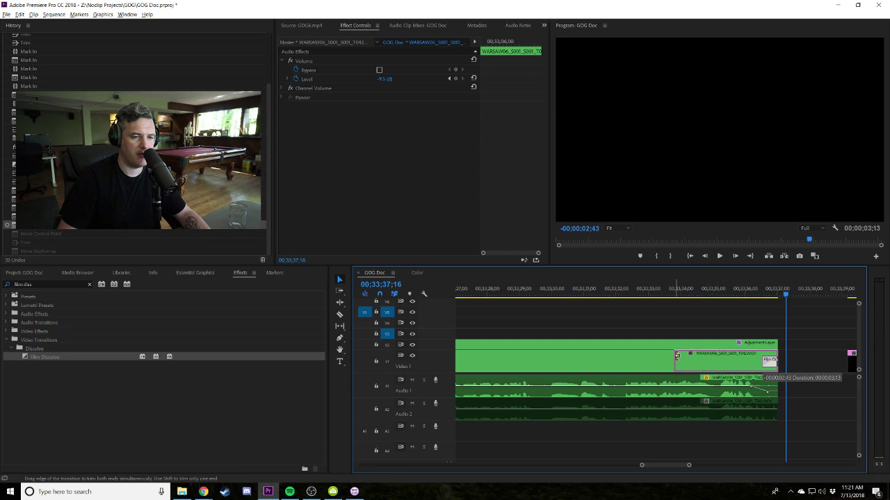
left_click(668, 295)
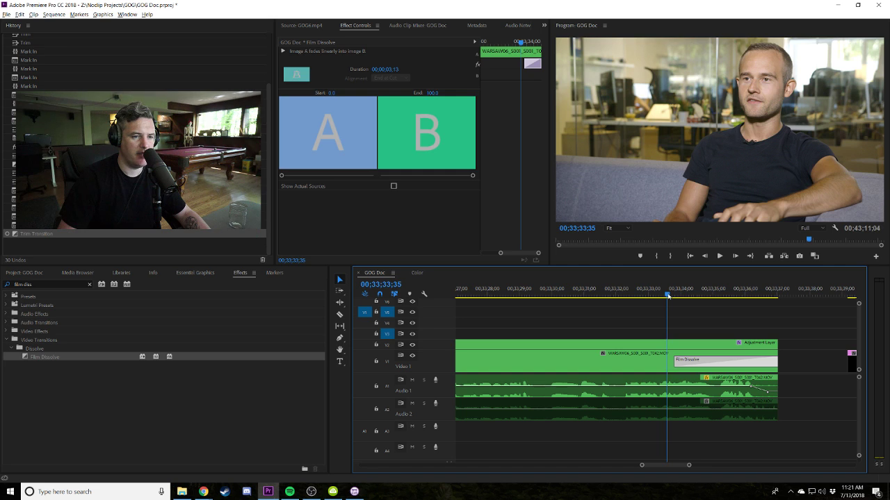
key("space")
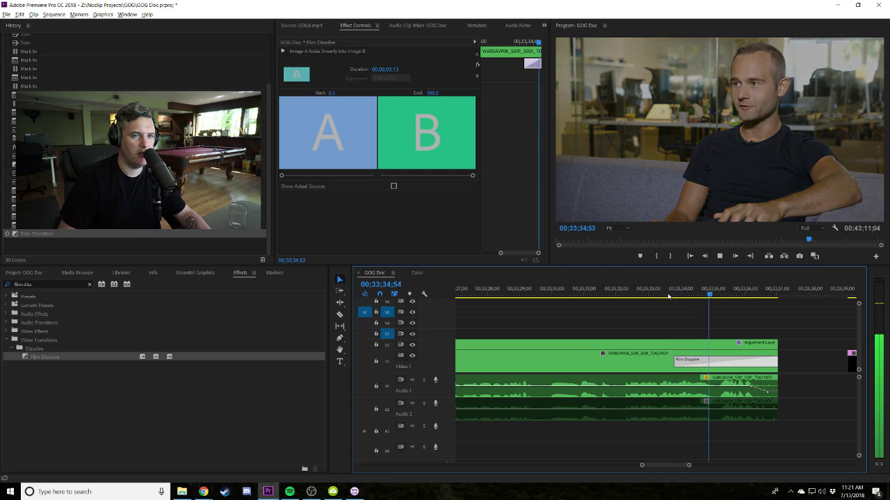
key("space")
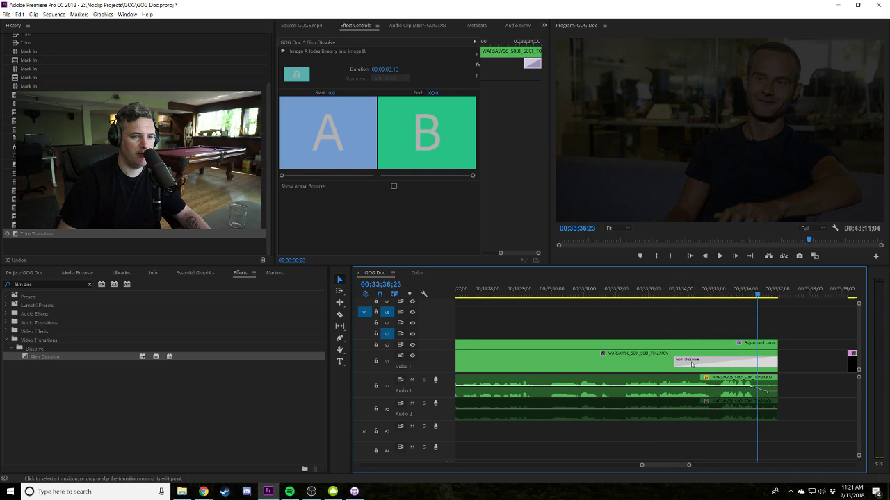
Lower the audio fade keyframe slightly and replay the interview clip's ending.
left_click(769, 395)
left_click(742, 289)
key("space")
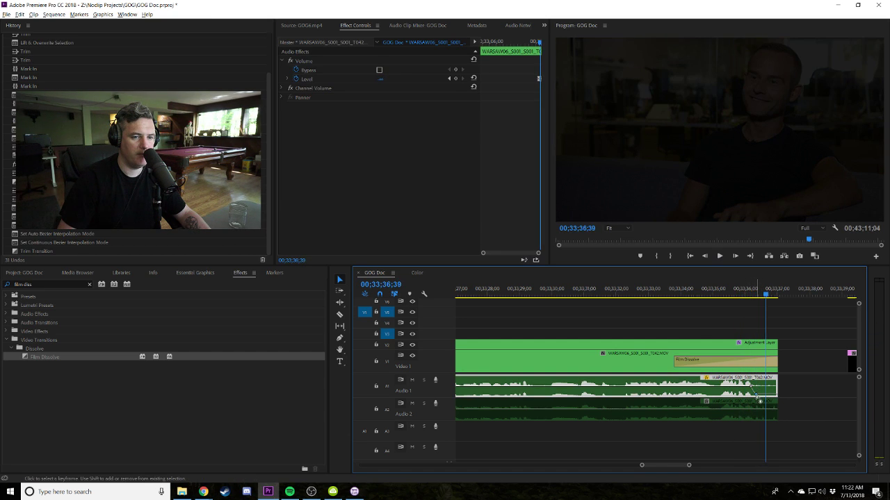
left_click_drag(755, 397, 756, 397)
key("space")
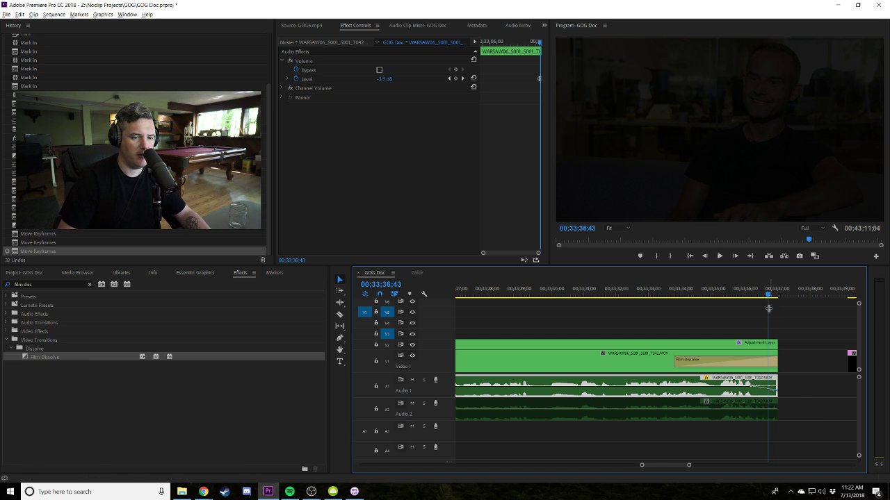
left_click_drag(768, 292, 741, 291)
key("space")
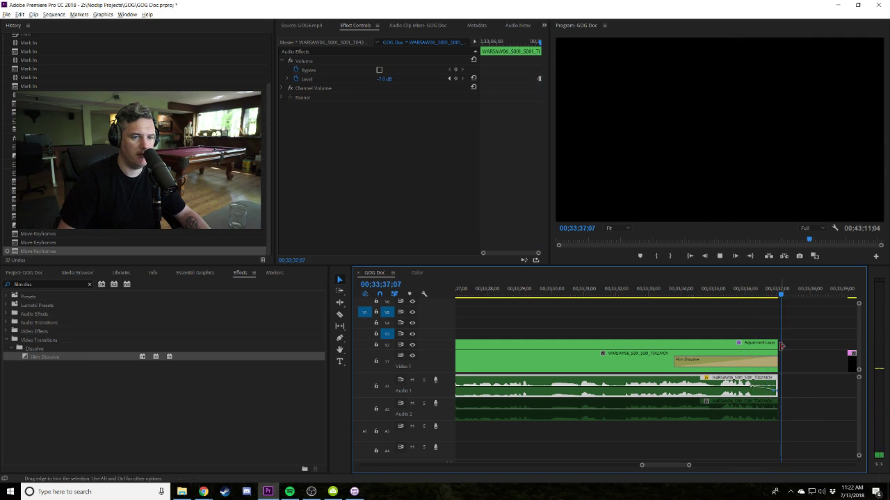
Zoom out and scrub back to the part four CLEANING CODE title.
left_click(795, 337)
key("minus")
key("minus")
key("minus")
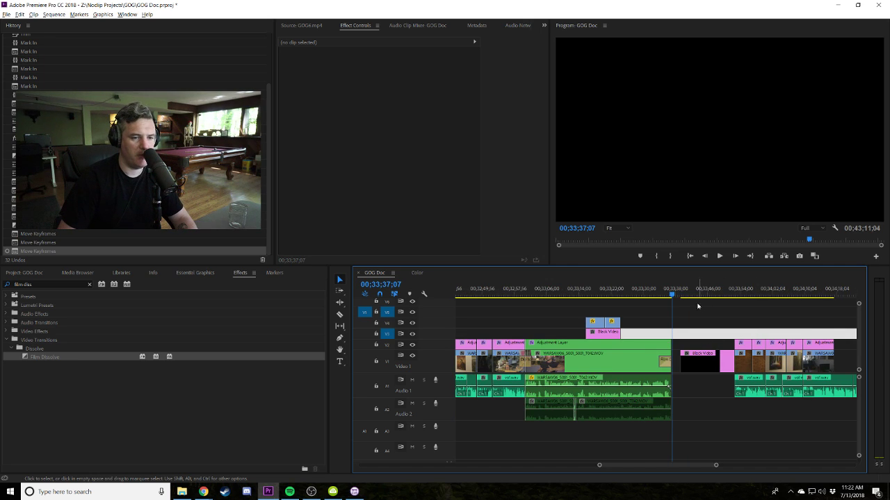
left_click(738, 296)
key("minus")
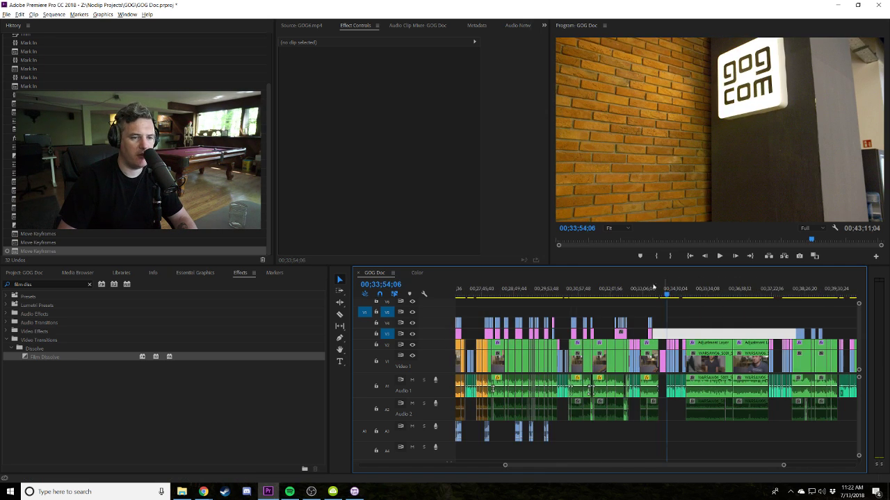
left_click(592, 296)
left_click_drag(592, 296, 497, 318)
key("minus")
mouse_move(667, 295)
left_mouse_down()
mouse_move(617, 295)
mouse_move(663, 296)
left_mouse_up()
key("equal")
key("equal")
key("equal")
key("equal")
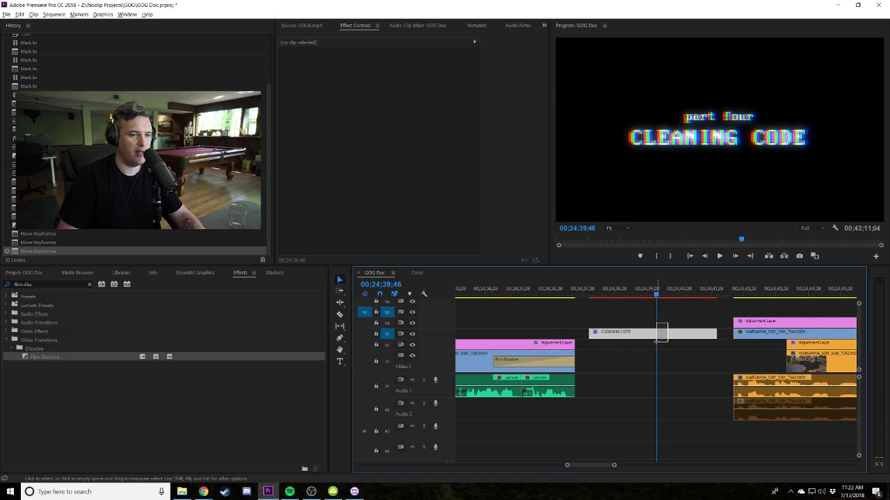
Select the CLEANING CODE title, then return to the black gap near 33;41 and zoom in.
left_click(654, 333)
left_click(595, 295)
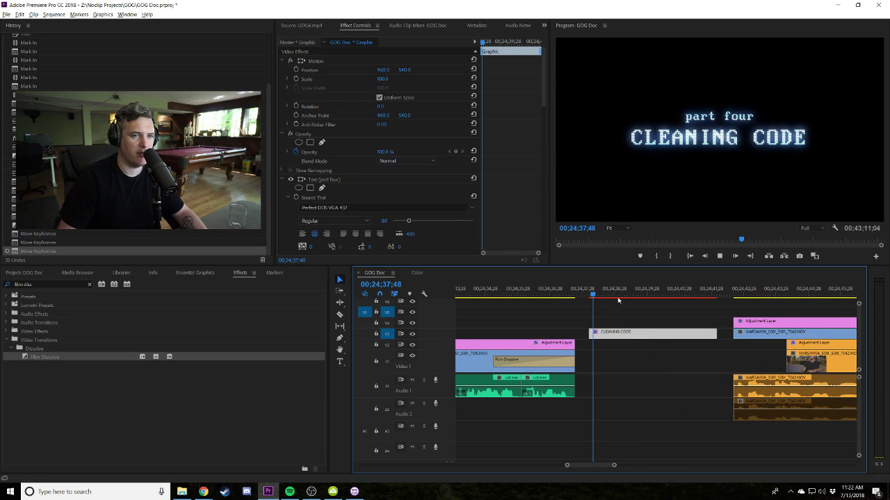
left_click(655, 312)
key("minus")
key("minus")
key("minus")
key("minus")
key("minus")
key("minus")
key("minus")
key("minus")
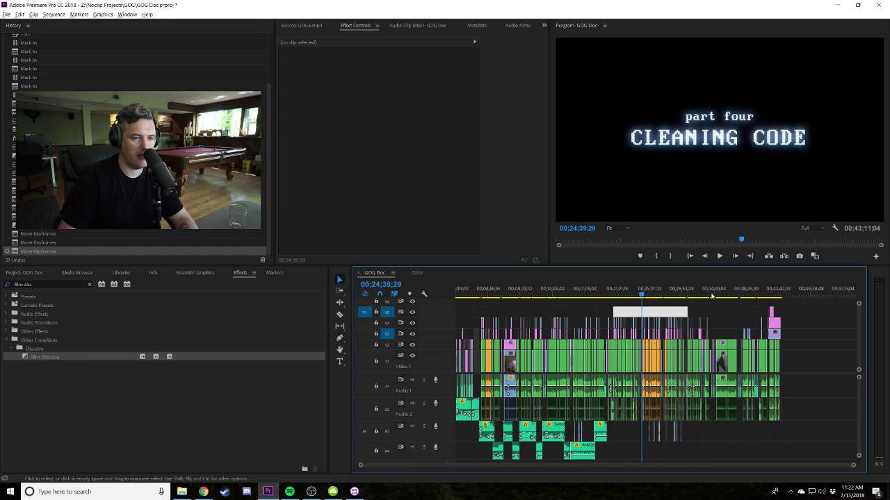
left_click(710, 296)
key("equal")
key("equal")
key("equal")
key("equal")
key("equal")
key("equal")
key("equal")
key("equal")
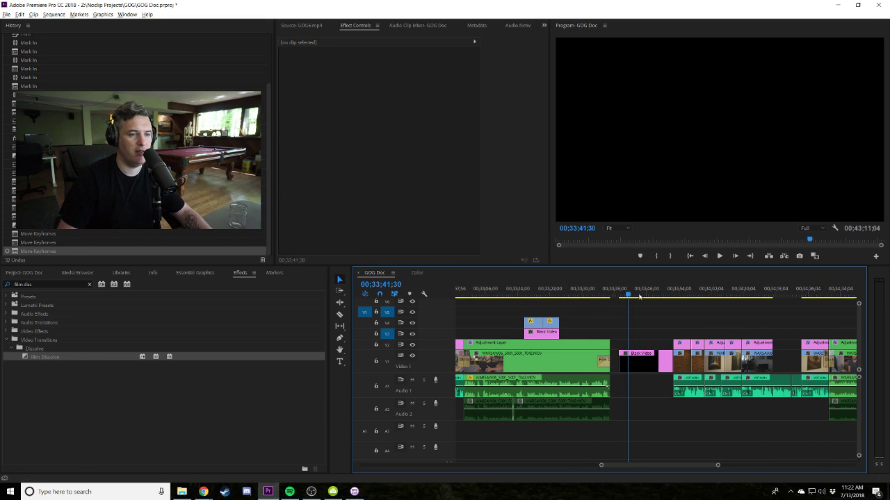
Paste the title above the black gap and trim its end to the playhead.
key("ctrl+v")
left_click_drag(631, 337, 630, 337)
left_click(616, 296)
key("equal")
key("equal")
key("equal")
key("space")
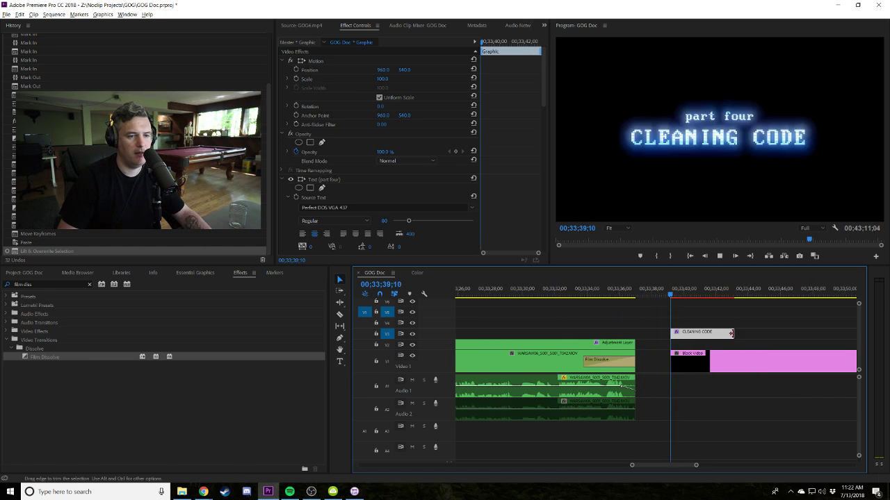
left_click_drag(733, 333, 783, 327)
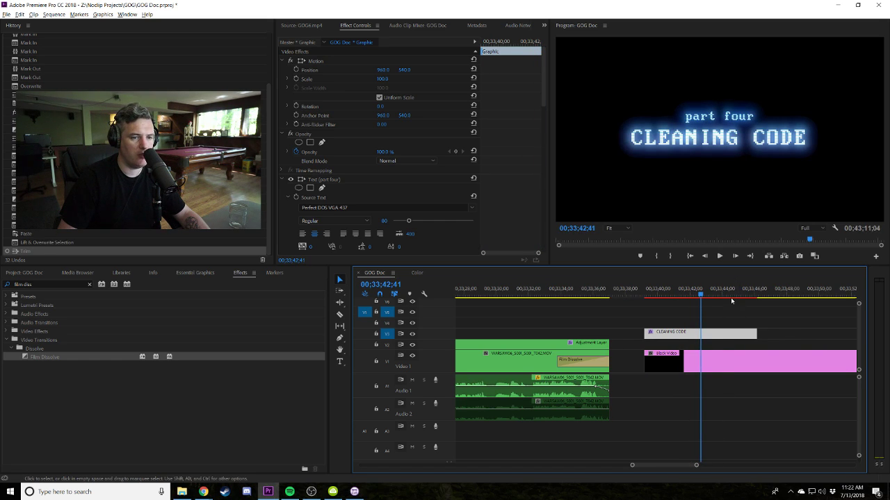
key("space")
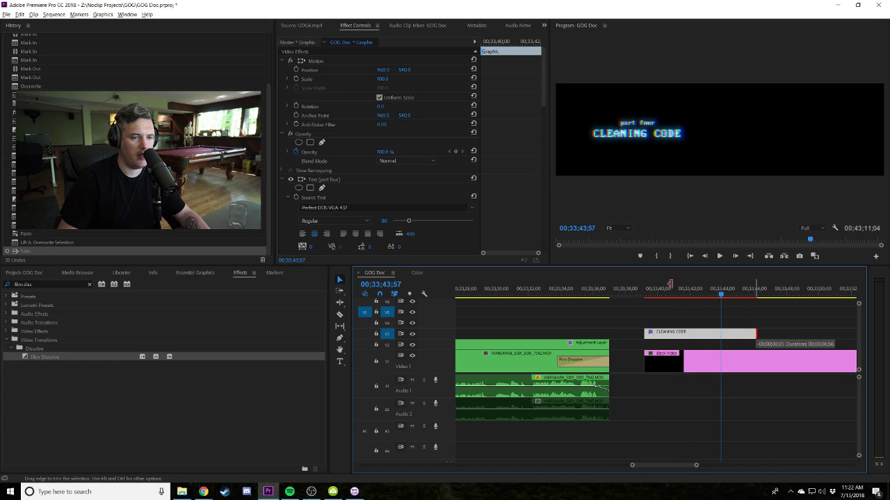
key("e")
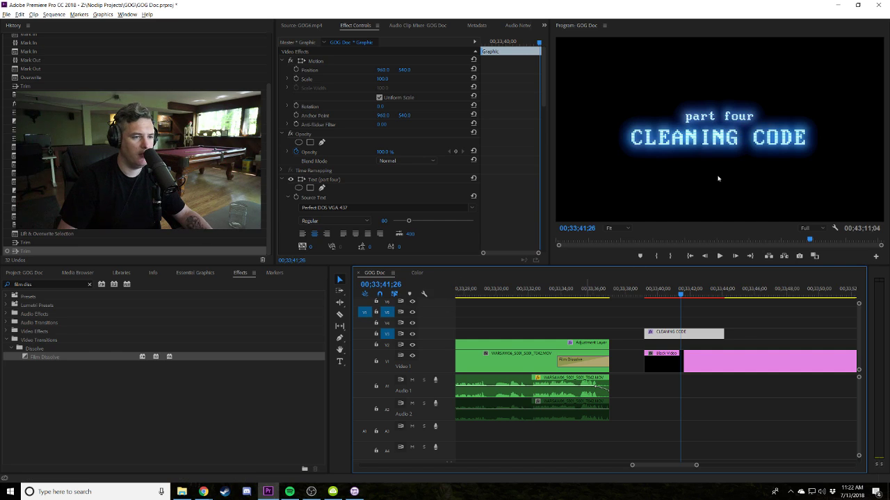
Edit the title text to read 'part five' and 'THE FUTURE'.
double_click(731, 118)
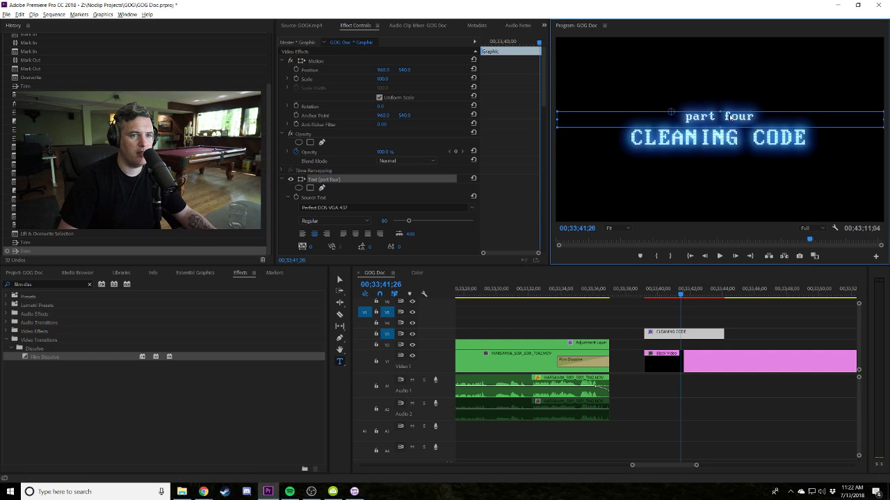
left_click(760, 143)
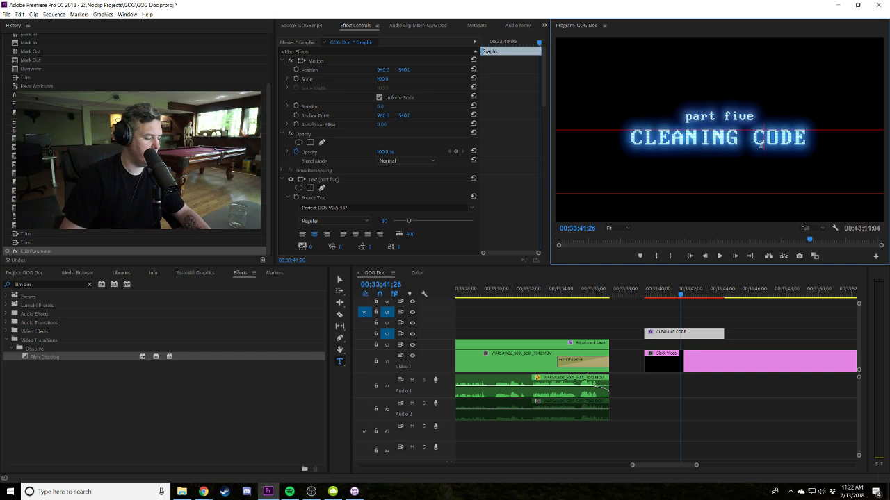
key("ctrl+a")
type("THE FUTURE")
left_click(728, 297)
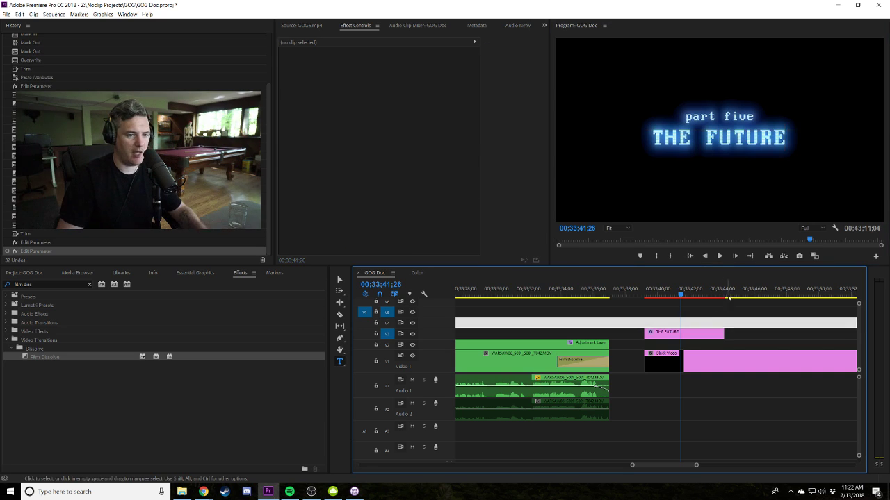
left_click(728, 297)
key("minus")
key("minus")
key("minus")
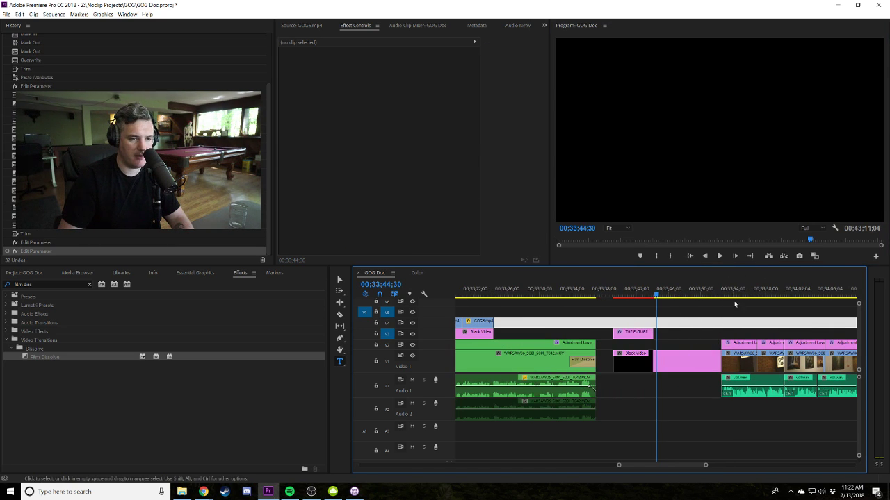
Preview the gap and adjust the end of the Black Video clip.
key("space")
left_click_drag(652, 355, 650, 356)
key("space")
key("minus")
key("minus")
key("minus")
key("minus")
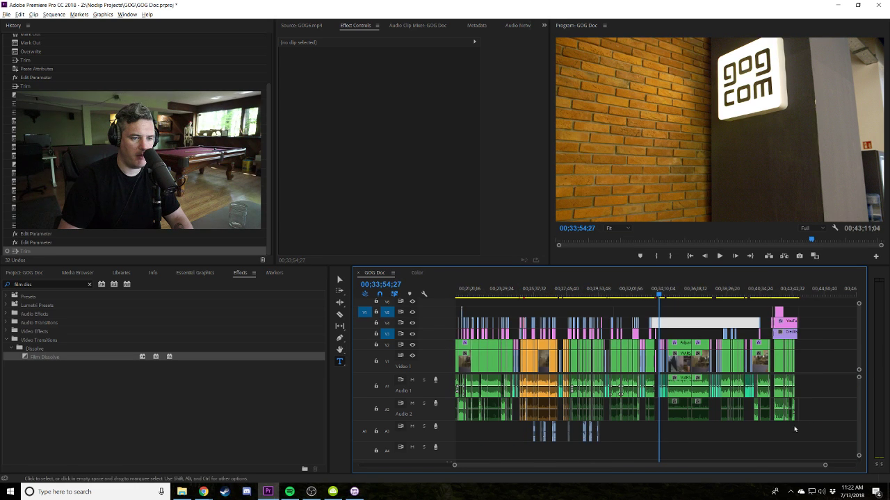
left_click_drag(785, 352, 620, 362)
key("equal")
key("equal")
key("equal")
key("equal")
scroll(546, 292, "up", 4)
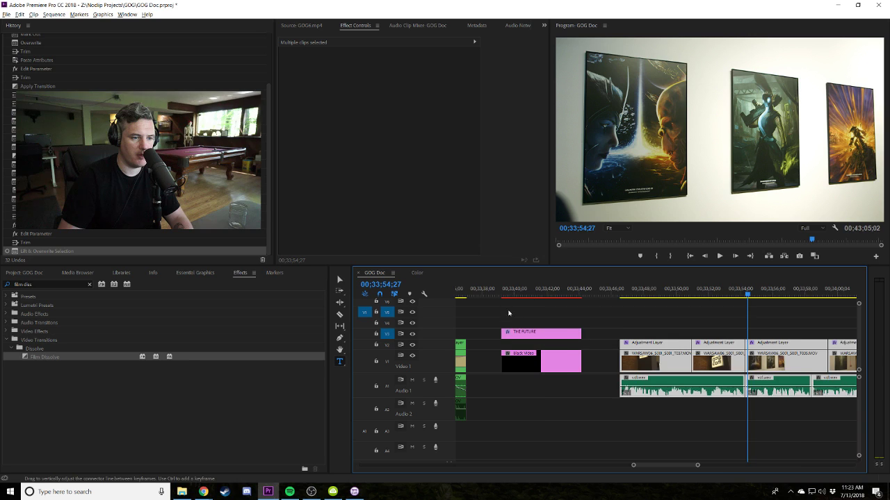
Slide the clips after the title left to close the gap, then undo the move.
left_click(548, 294)
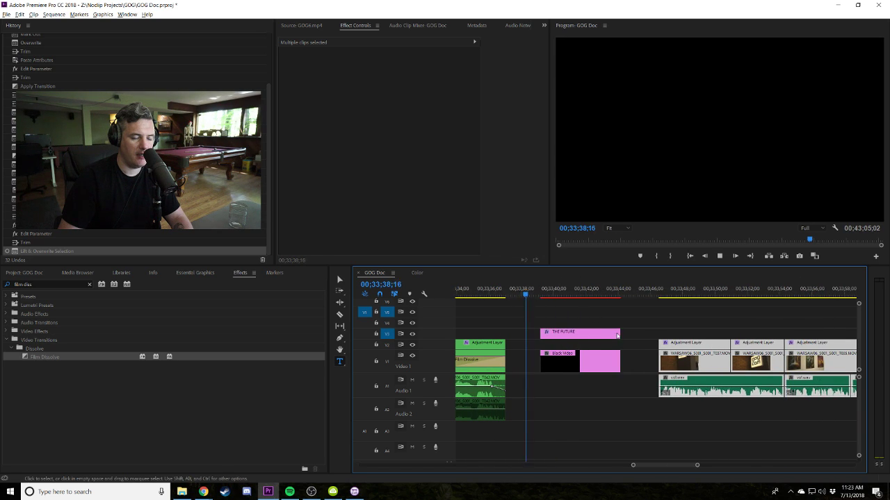
left_click_drag(660, 312, 601, 363)
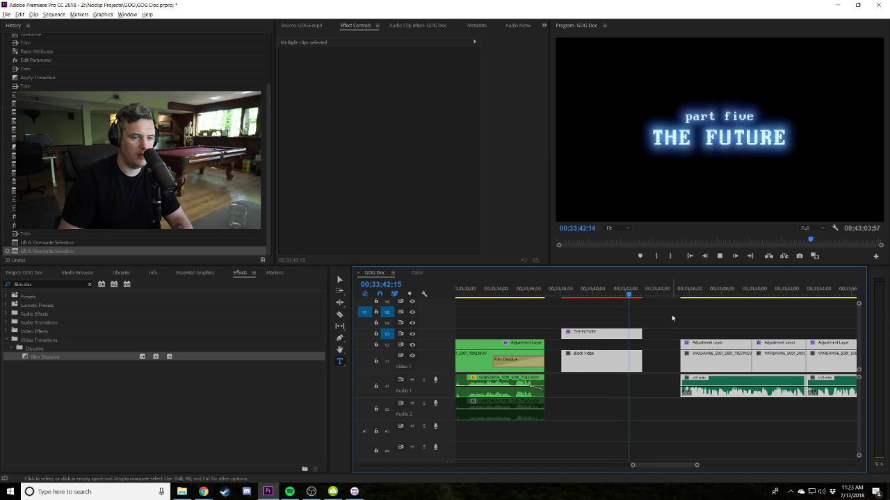
left_click(633, 326)
key("space")
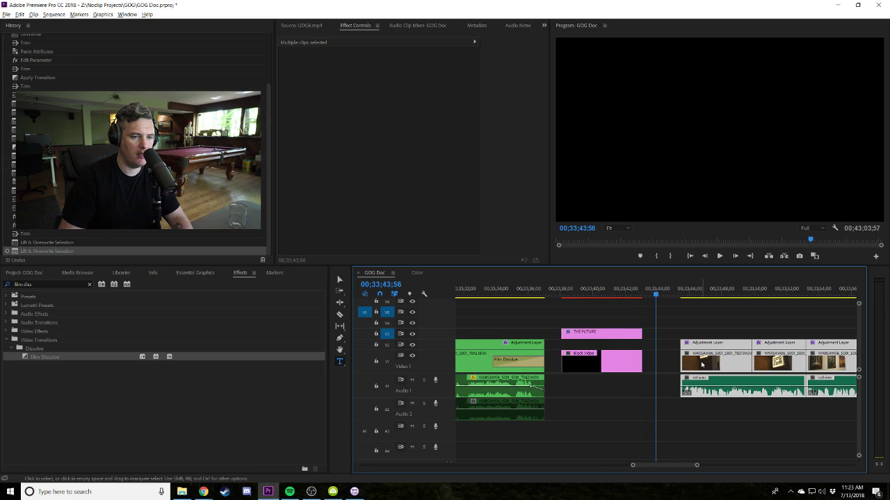
left_click_drag(693, 366, 643, 356)
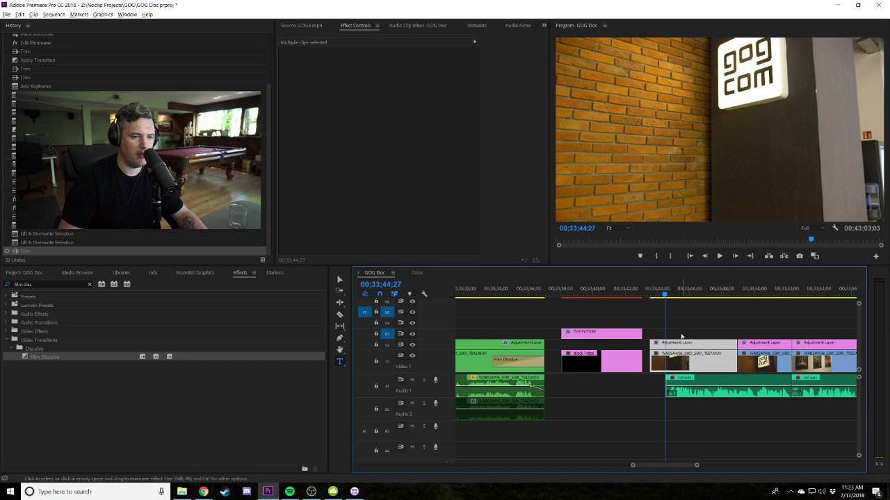
key("ctrl+z")
key("ctrl+z")
key("ctrl+z")
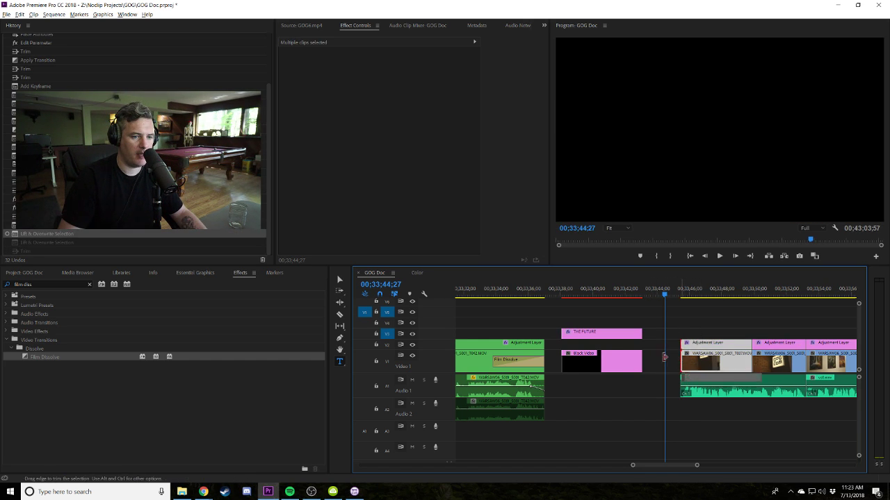
Apply a Film Dissolve to the gogcom clip's start and lengthen it to about 2;21.
left_click(44, 358)
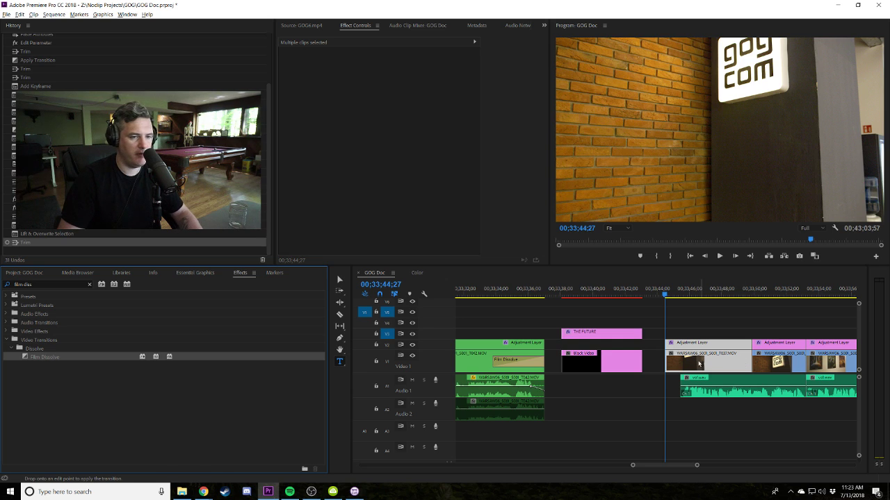
left_click_drag(699, 363, 667, 362)
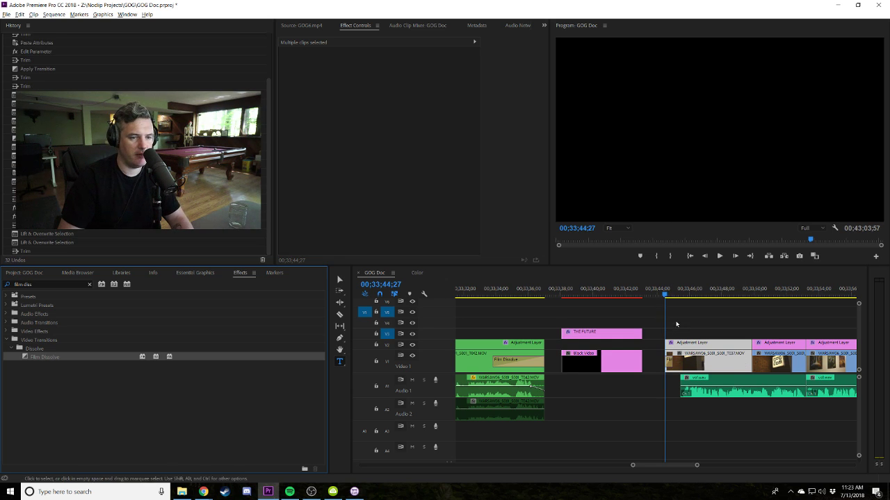
scroll(667, 361, "up", 3)
left_click(639, 293)
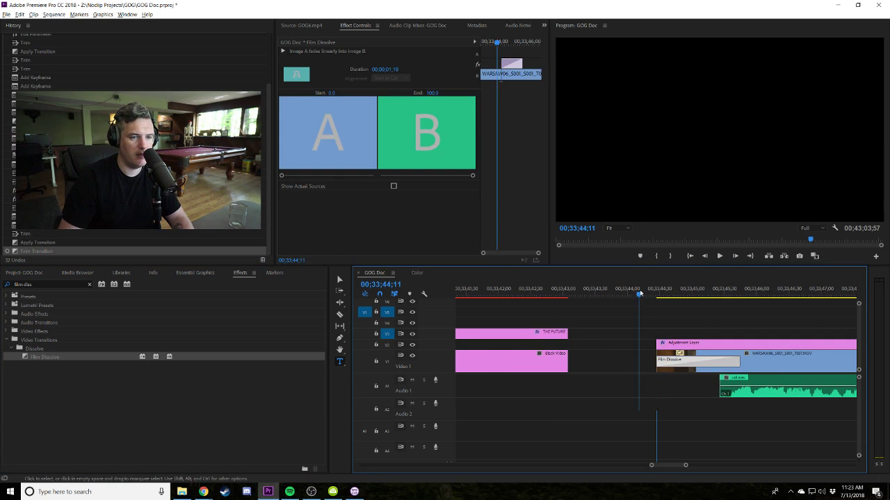
key("space")
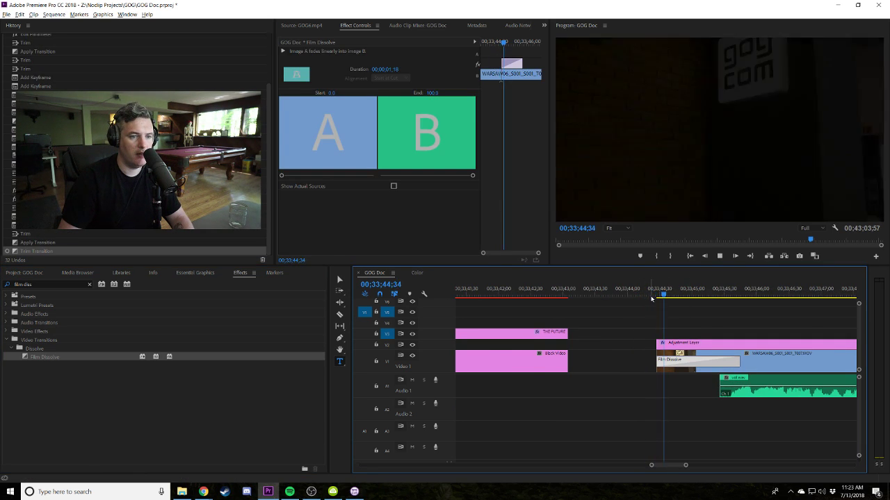
left_click_drag(741, 367, 806, 362)
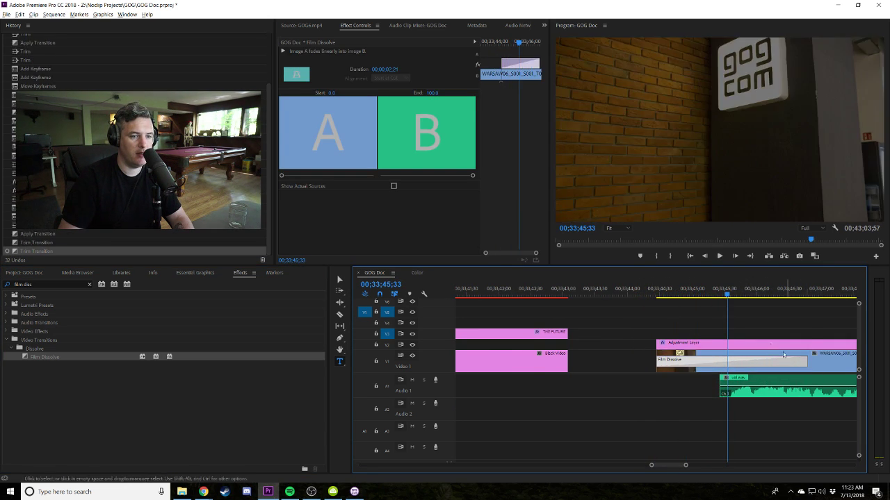
left_click(650, 292)
key("space")
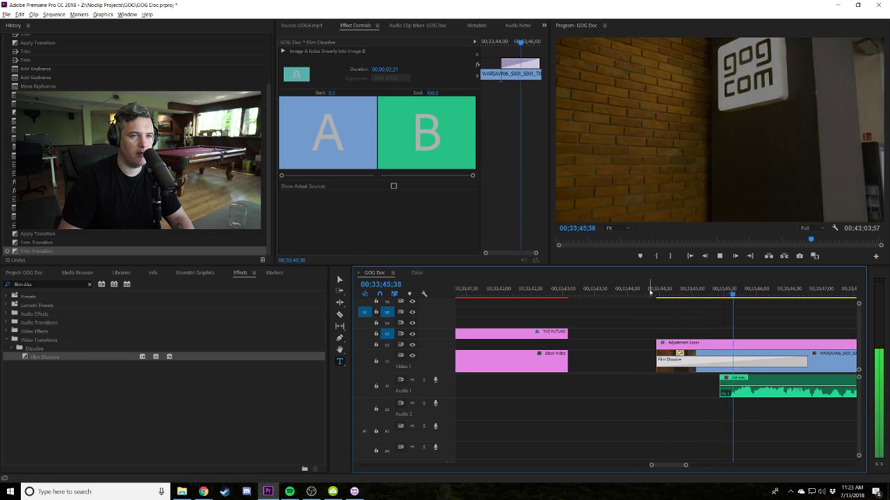
left_click(650, 292)
key("minus")
key("minus")
key("minus")
key("minus")
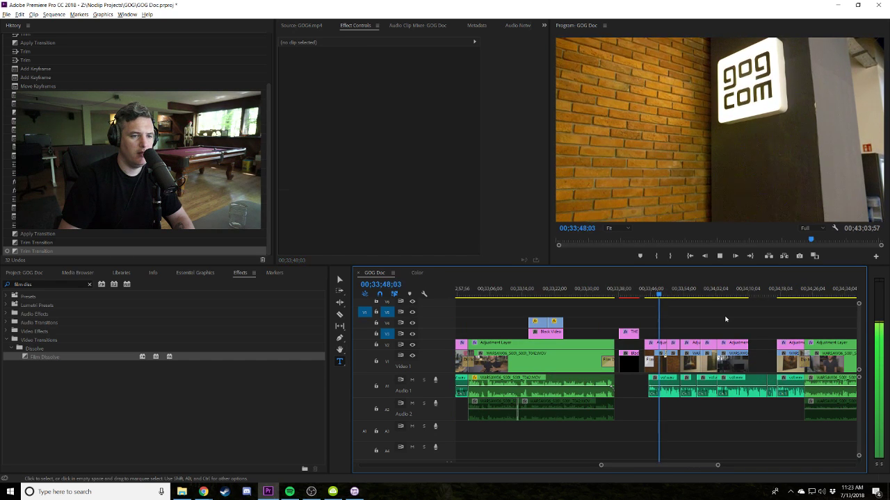
Shorten the WARSAW interview clip with its adjustment layer and shift both to around 00;34;10.
left_click(725, 319)
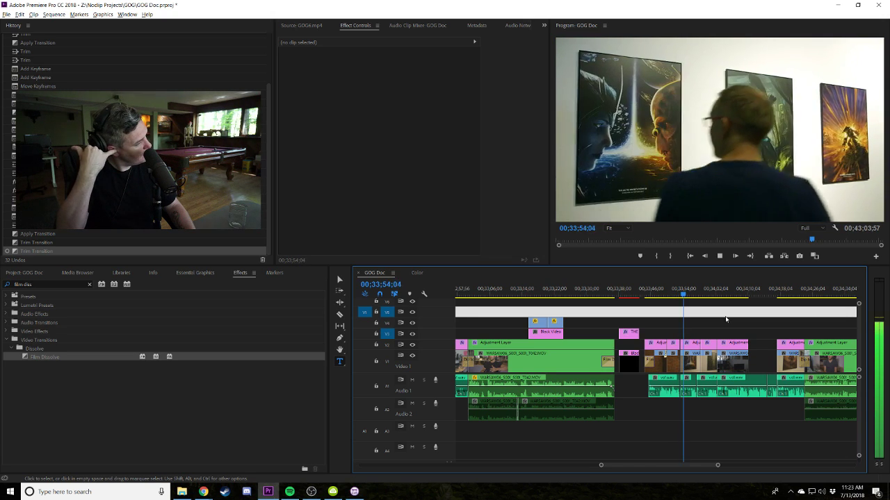
key("space")
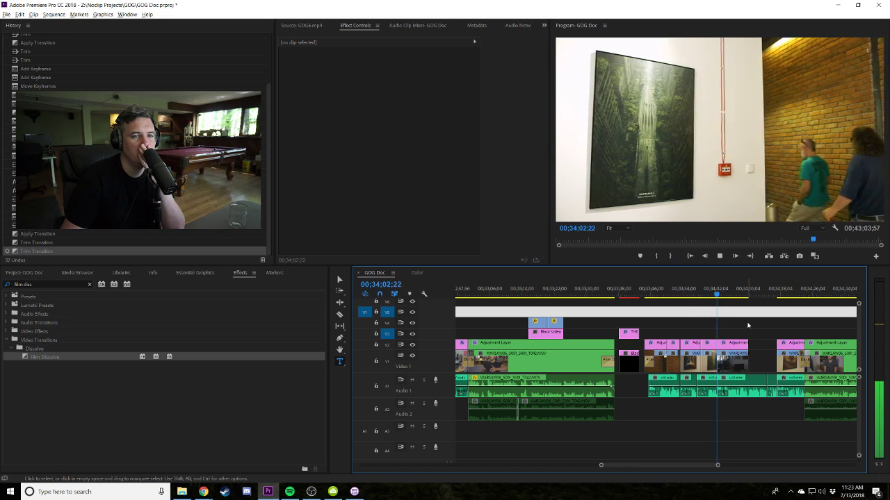
key("=")
left_click_drag(733, 342, 643, 362)
left_click(716, 322)
key("minus")
left_click_drag(716, 322, 707, 354)
key("=")
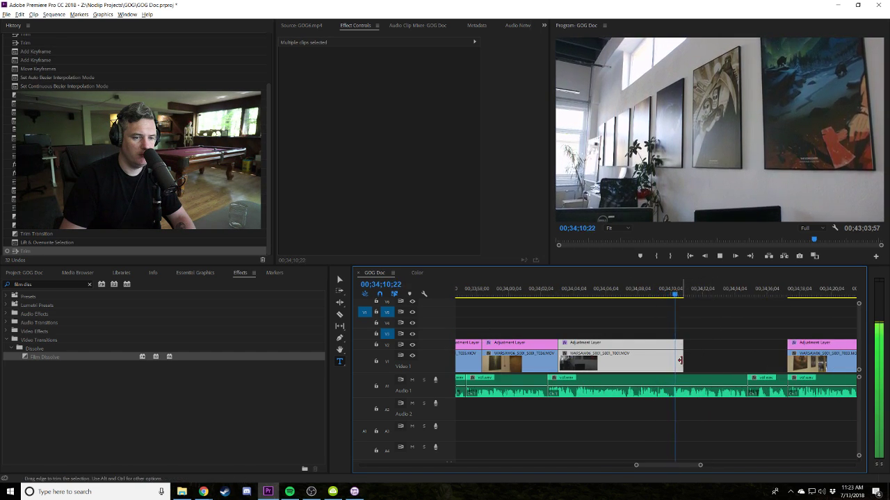
left_click_drag(685, 360, 673, 360)
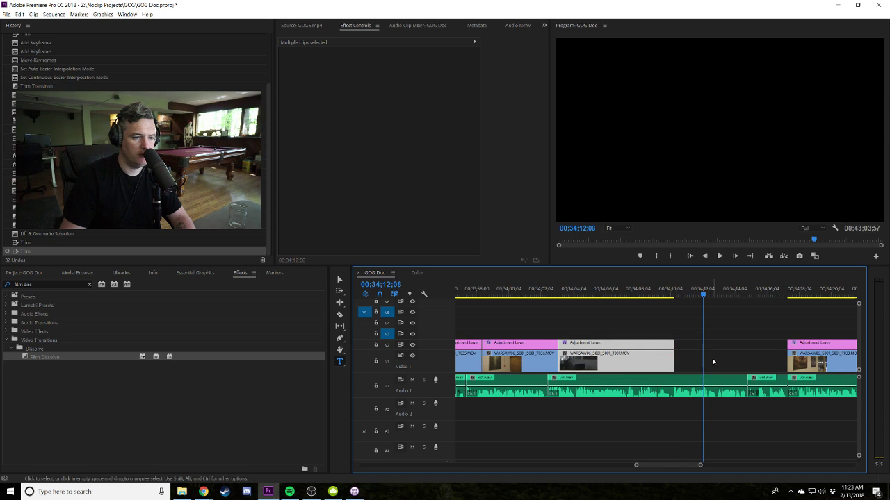
left_click_drag(612, 362, 770, 353)
Search the project media for 'paper', then clear the search filter.
left_click(56, 276)
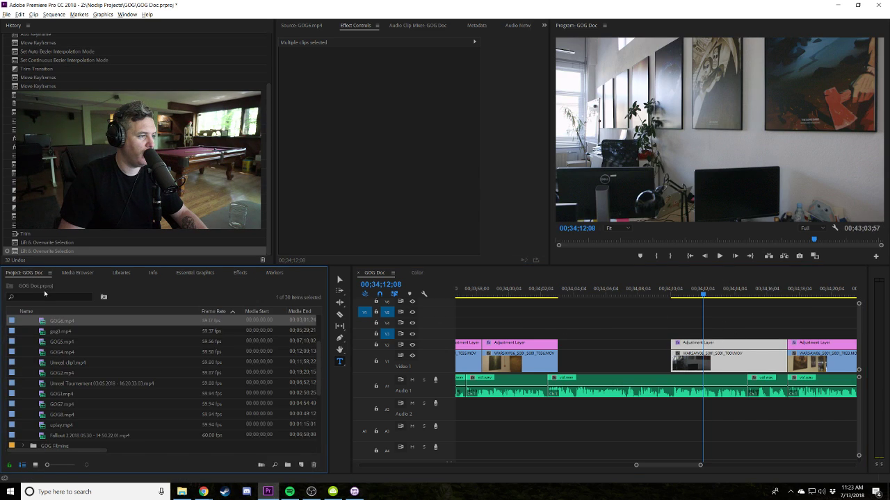
left_click(42, 296)
type("paper")
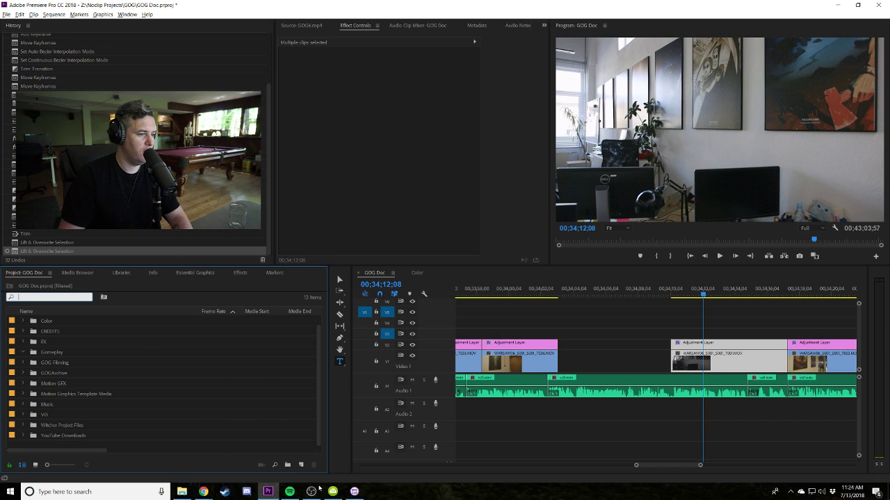
left_click(374, 350)
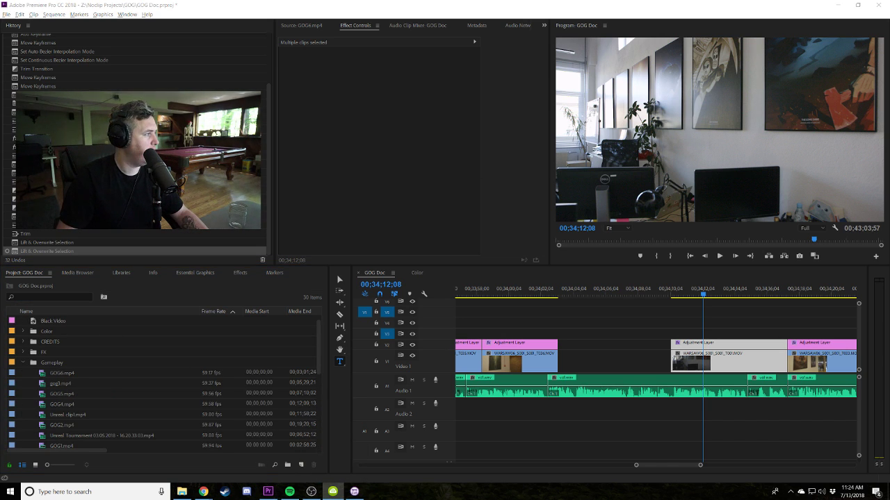
Paste the five gameplay clips from the 4k folder into GOG > YouTube Downloads.
key("alt+Tab")
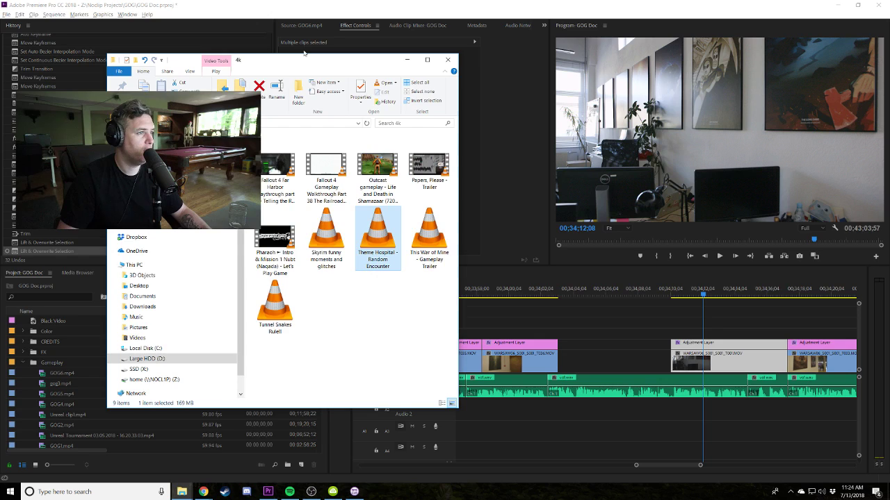
key("alt+Tab")
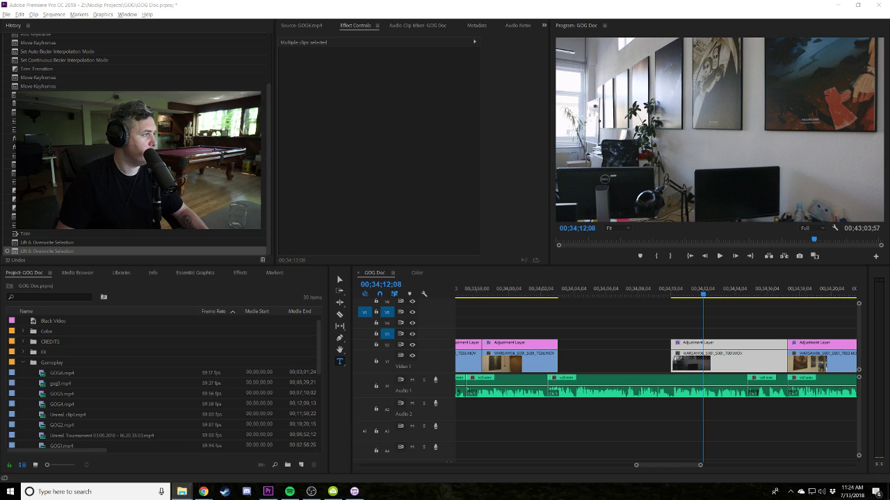
left_click(182, 491)
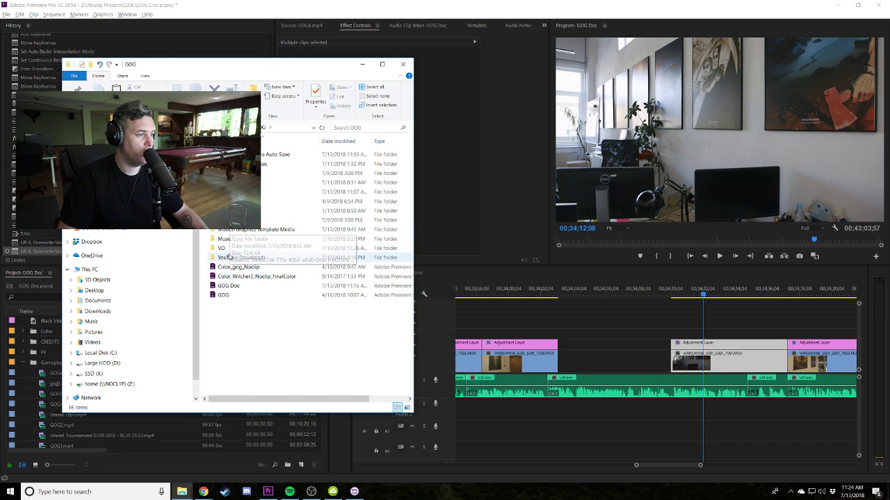
double_click(228, 257)
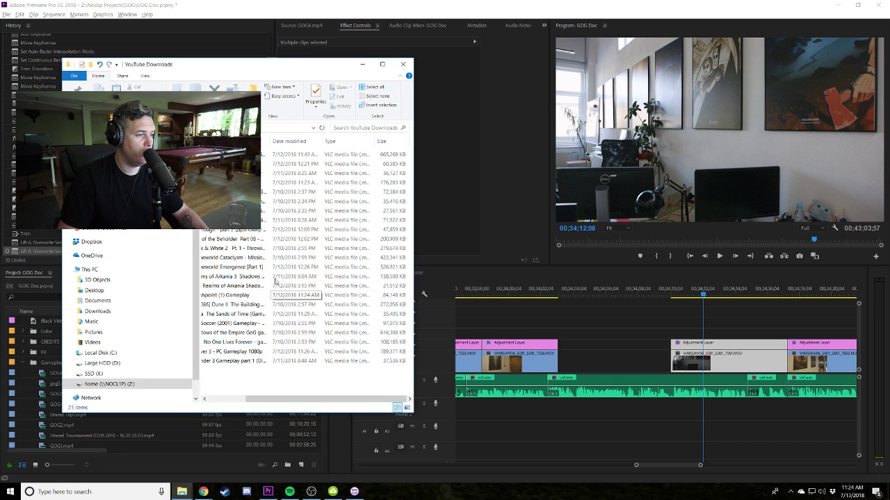
key("ctrl+v")
Import the five gameplay trailers from Explorer into the YouTube Downloads bin.
left_click(25, 364)
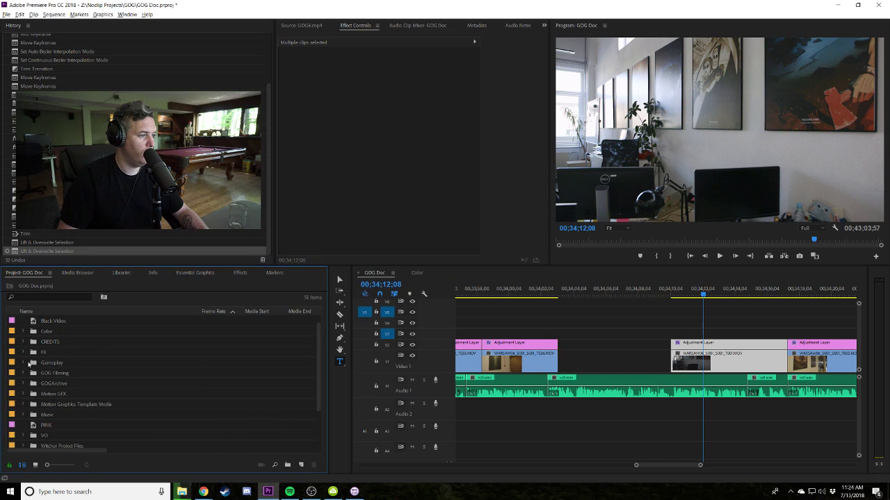
left_click(23, 342)
left_click(22, 342)
left_click(23, 405)
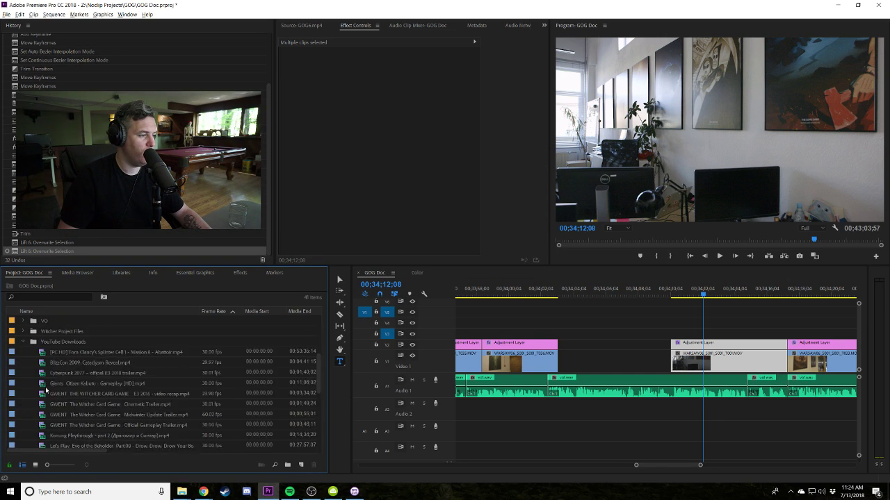
scroll(42, 404, "down", 2)
key("alt+Tab")
left_click_drag(219, 375, 93, 424)
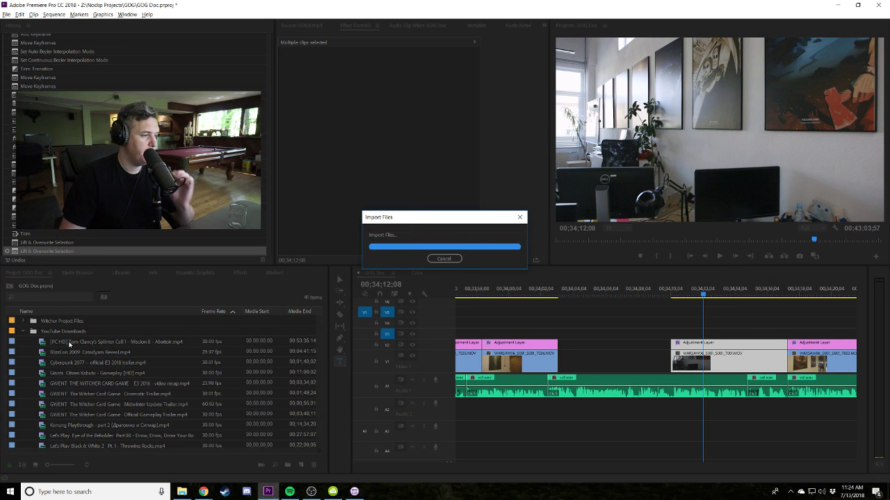
Open the Papers, Please trailer in the Source monitor and scrub for a shot.
scroll(42, 425, "down", 2)
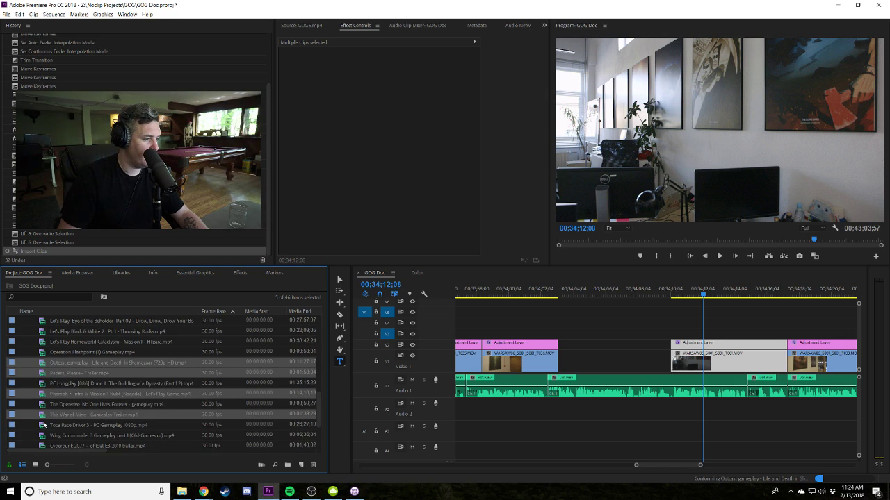
double_click(45, 375)
left_click_drag(338, 242, 378, 238)
Place an In/Out excerpt of the Papers, Please trailer in the V1 gap, set to frame size.
left_click(352, 256)
left_click(367, 256)
left_click_drag(105, 373, 562, 359)
left_click_drag(639, 357, 640, 356)
left_click(546, 291)
key("space")
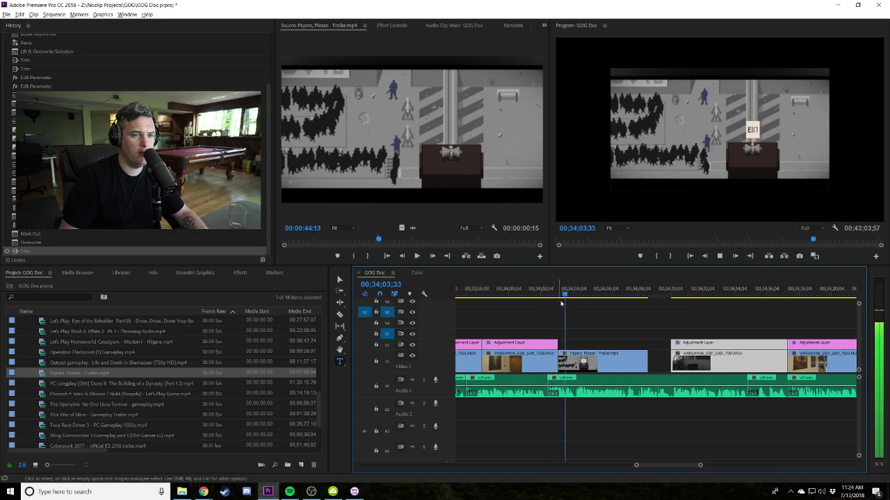
right_click(609, 361)
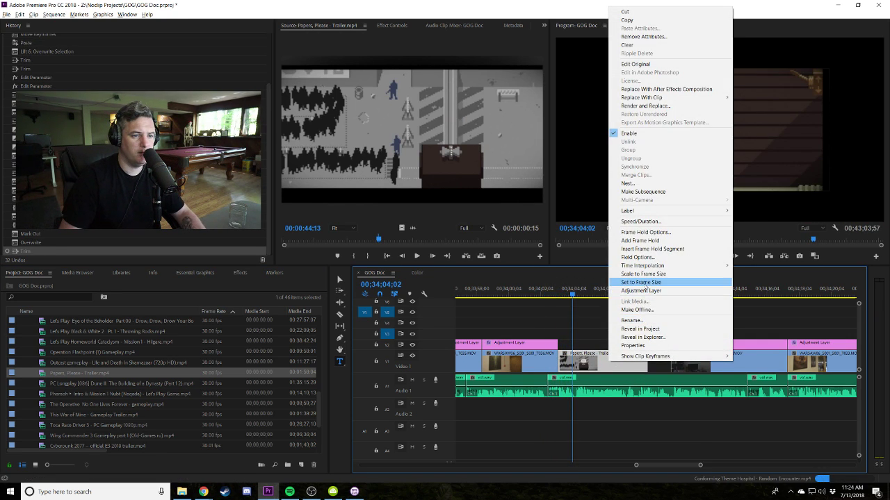
left_click(646, 282)
left_click(558, 296)
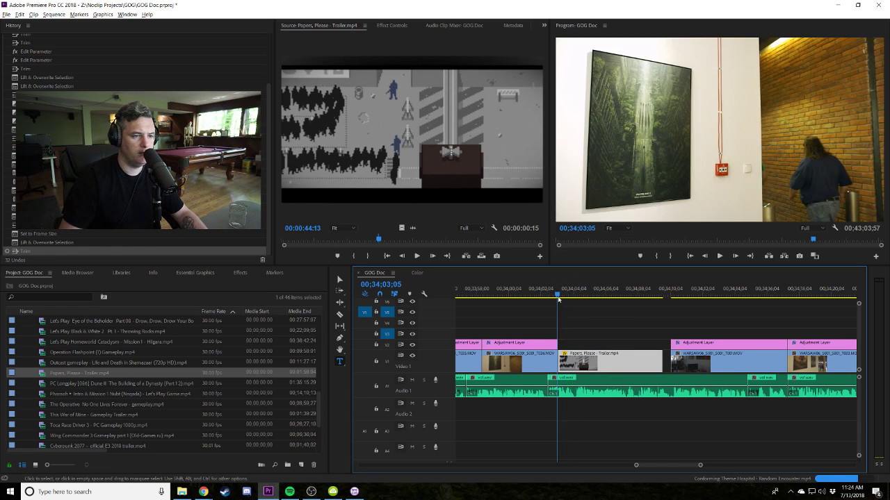
key("space")
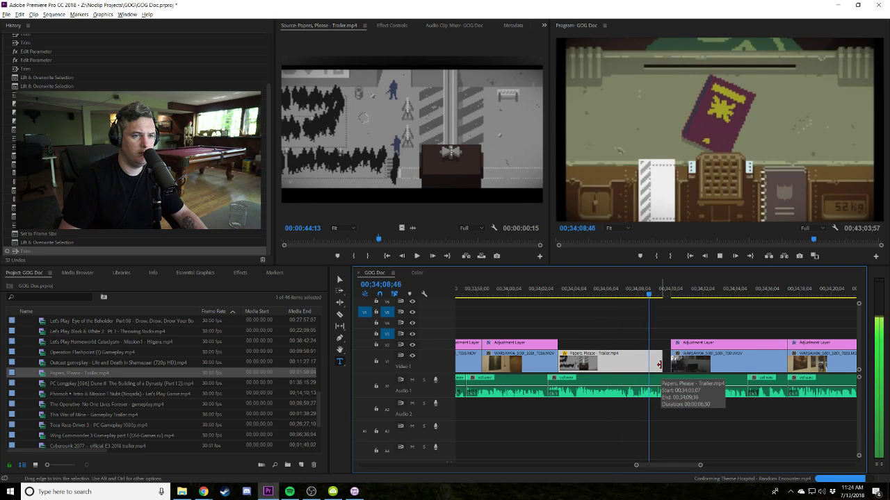
key("space")
Razor the Papers, Please clip at the playhead and delete the leftover pieces.
key("c")
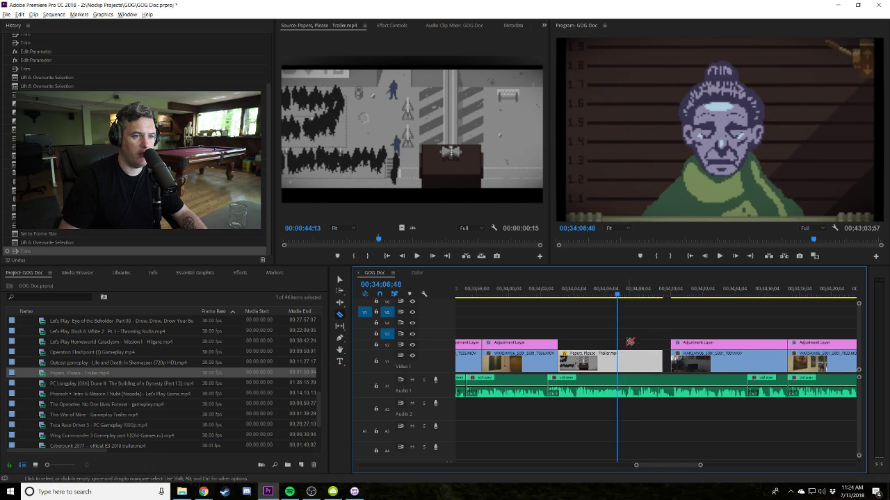
left_click(619, 360)
key("v")
left_click(646, 360)
key("Delete")
key("space")
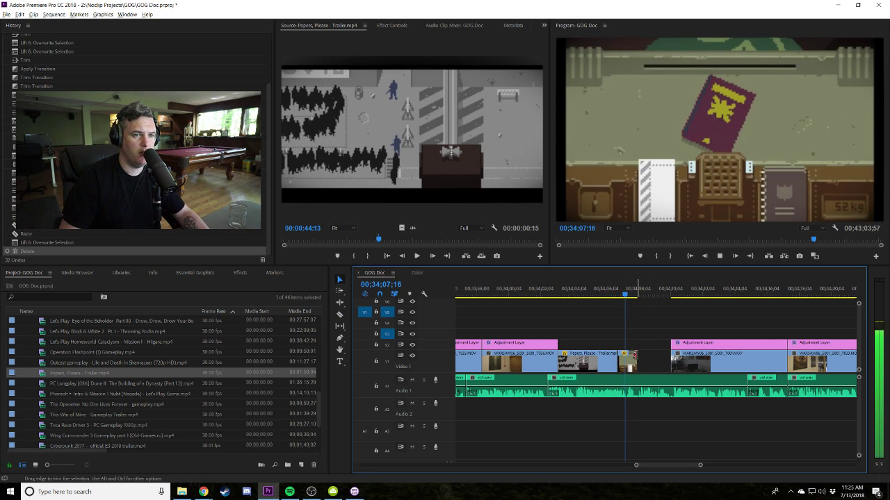
key("space")
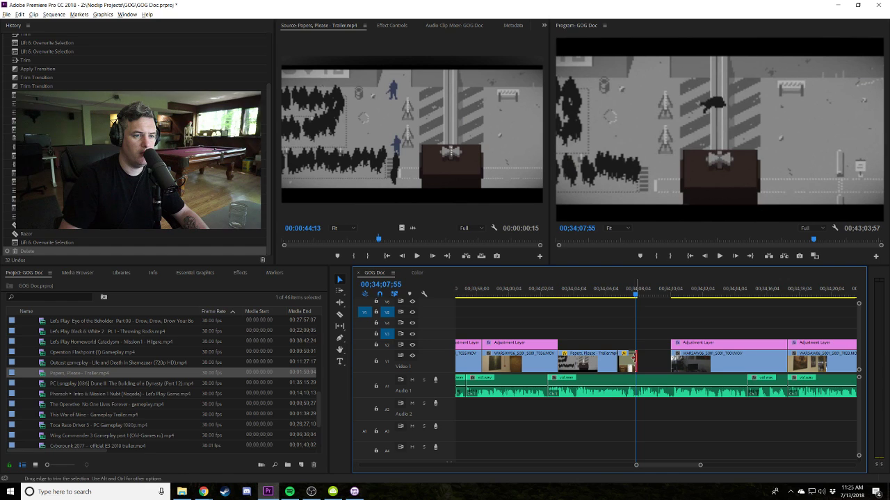
key("Delete")
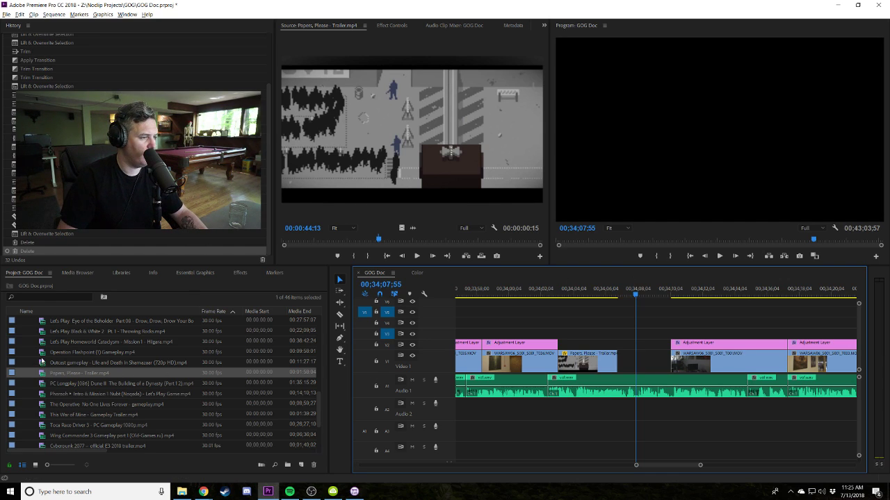
Find the This War of Mine trailer and mark an excerpt starting at 26 seconds.
left_click(52, 299)
type("this w")
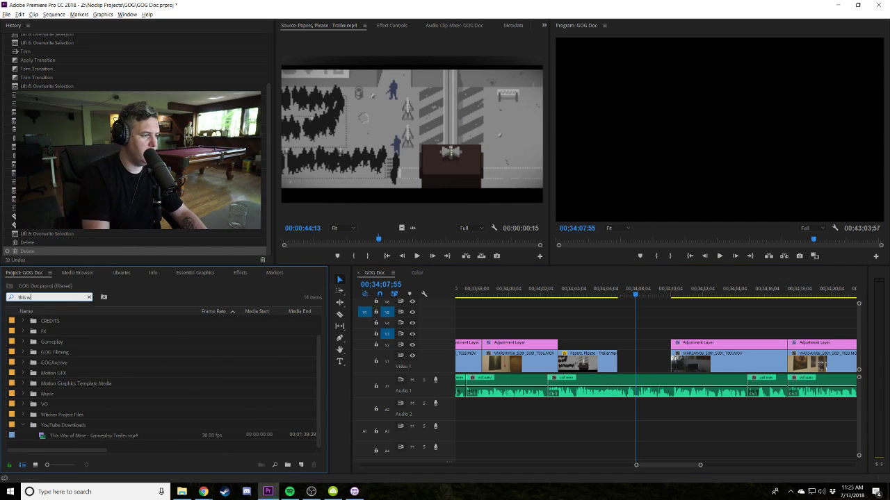
double_click(41, 435)
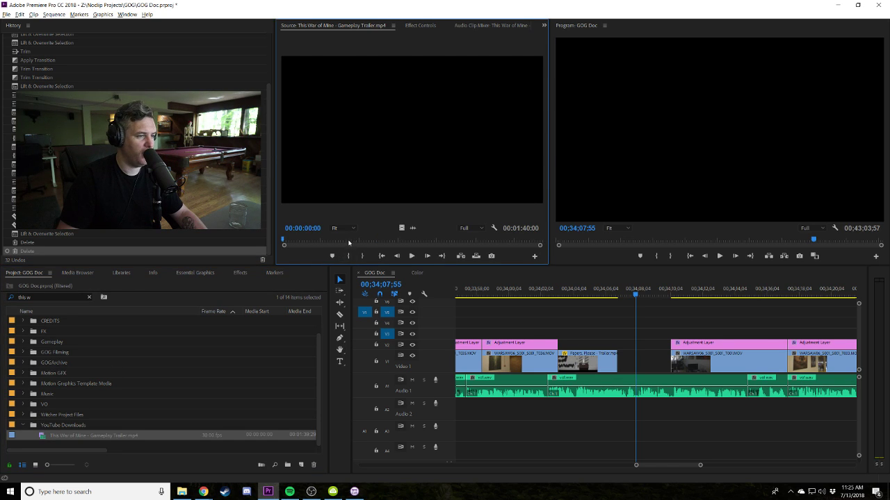
left_click(349, 241)
left_click(349, 256)
key("space")
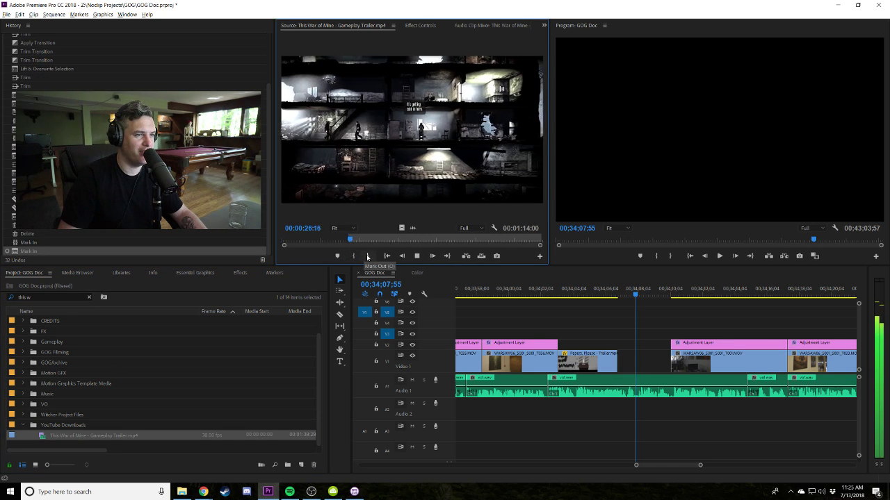
left_click(367, 255)
left_click(367, 256)
key("space")
Place the This War of Mine excerpt after Papers, Please and fit it to frame size.
left_click_drag(28, 436, 646, 351)
right_click(646, 351)
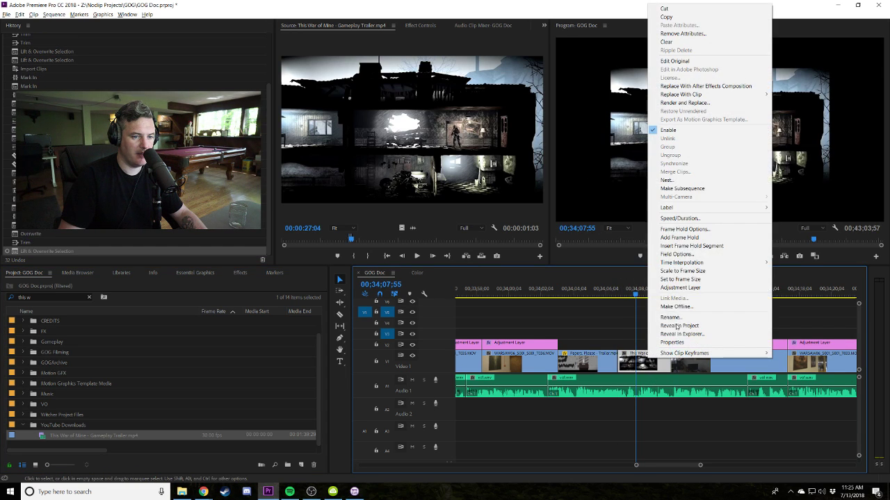
left_click(690, 279)
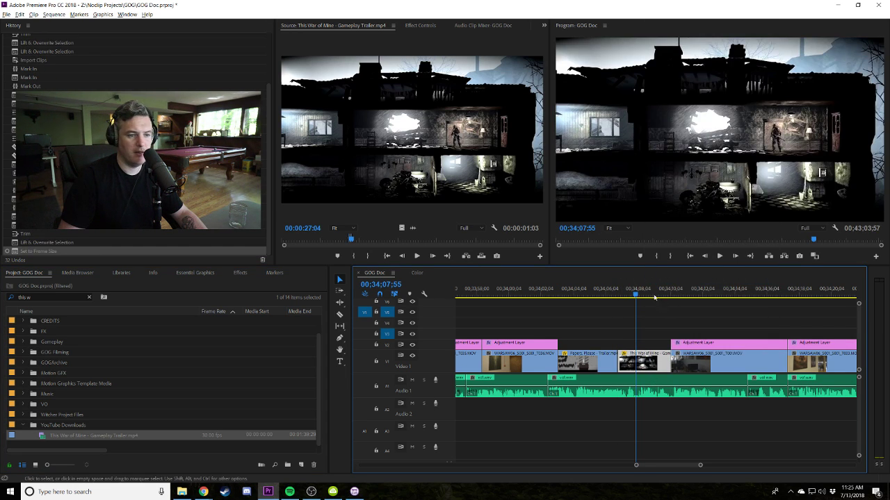
Trim the start of the next WARSAW interview clip and its adjustment layer to the cut.
key("j")
key("j")
key("j")
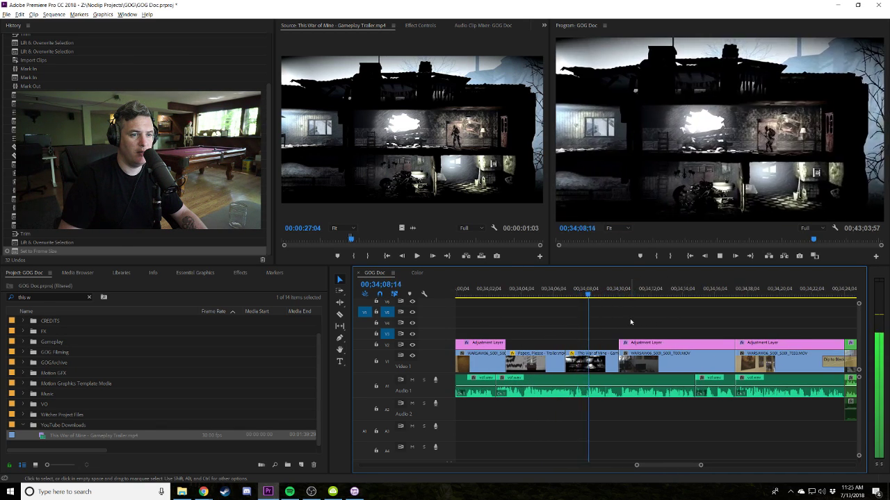
left_click_drag(623, 323, 625, 356)
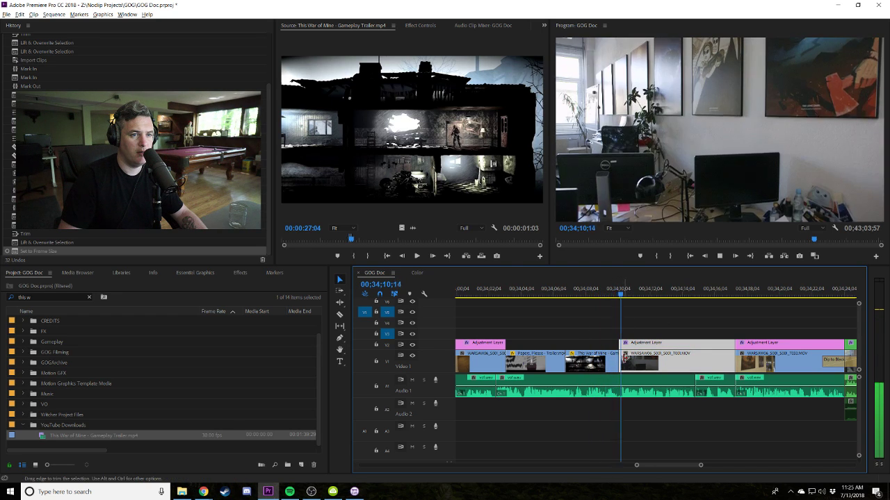
left_click(629, 332)
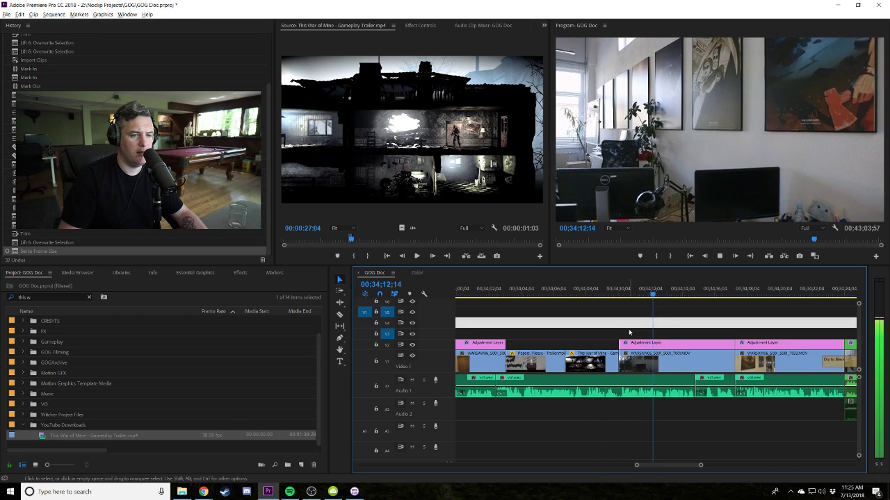
key("minus")
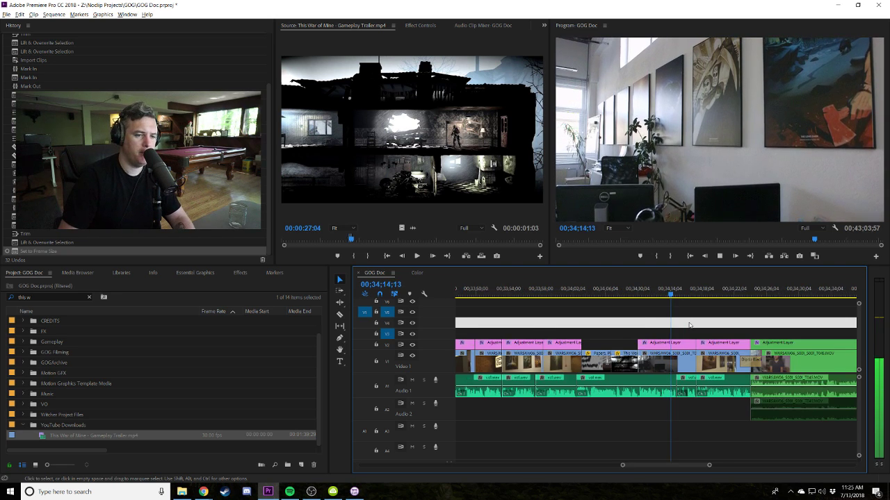
key("equal")
key("equal")
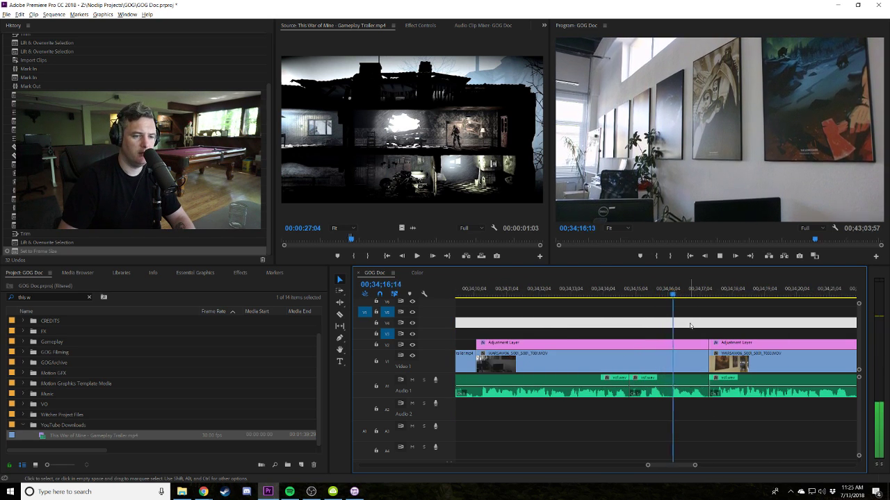
key("minus")
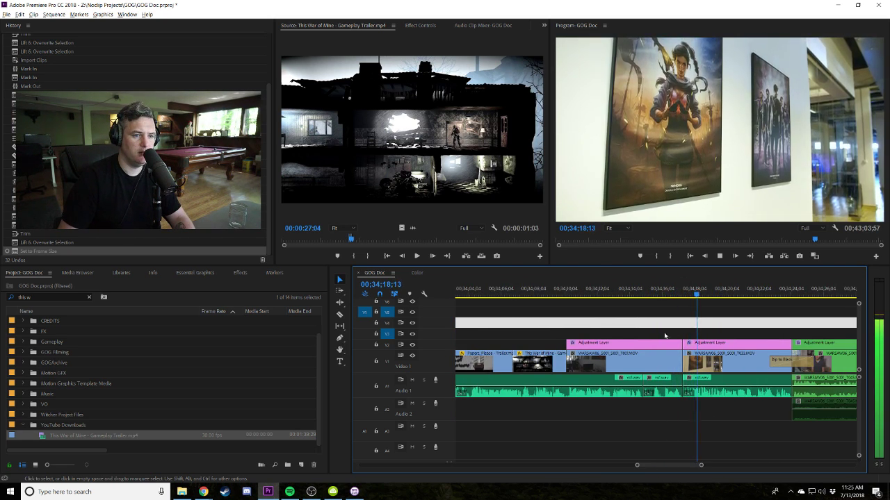
left_click(695, 354)
left_click_drag(683, 353, 688, 353)
left_click(636, 293)
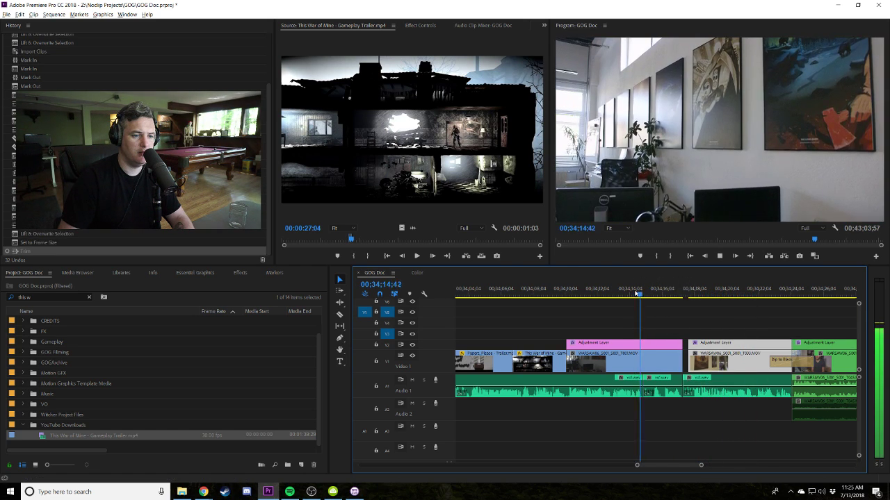
key("space")
key("equal")
Shift the A1 audio clip slightly earlier and play back the edit.
left_click_drag(669, 393, 659, 393)
key("space")
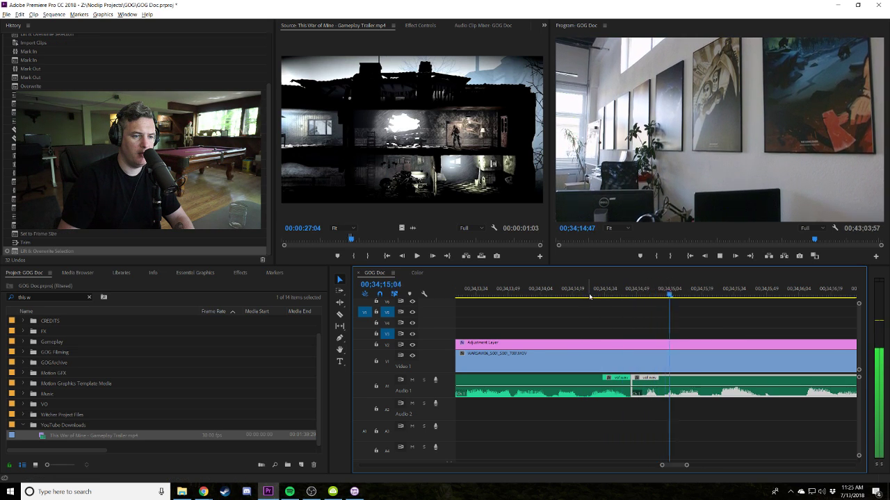
key("minus")
Trim the WARSAW clip and adjustment layer end back to the cut and replay it.
left_click(670, 355)
key("space")
left_click_drag(681, 351, 688, 351)
left_click(716, 351)
key("space")
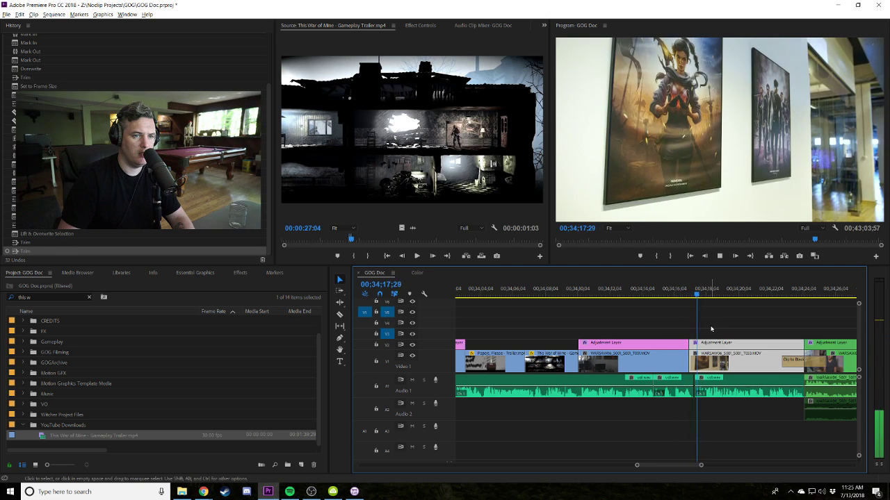
key("equal")
Trim the A1 audio edit point and replay from 34;17;07 past the cut.
key("space")
left_click_drag(624, 386, 618, 385)
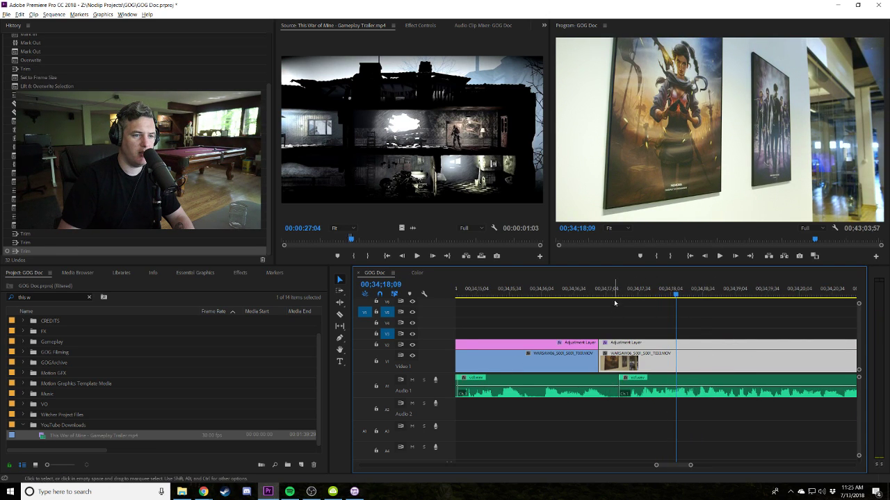
left_click(603, 288)
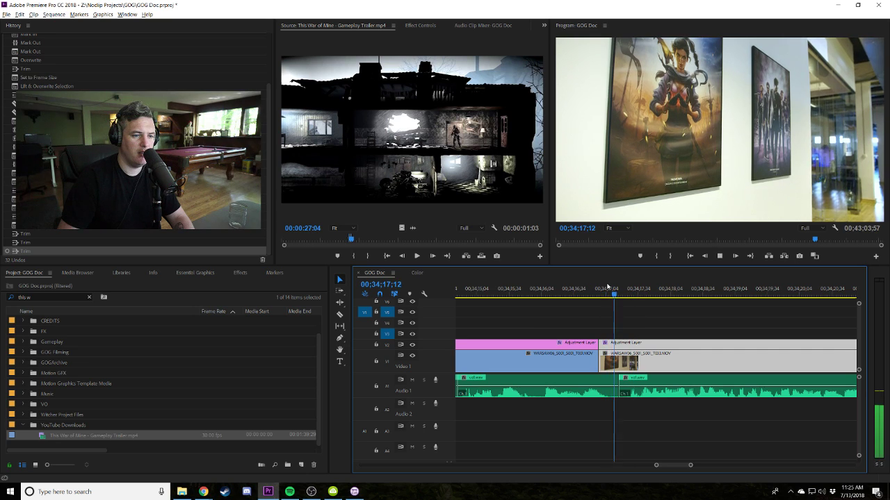
left_click(610, 287)
key("space")
key("space")
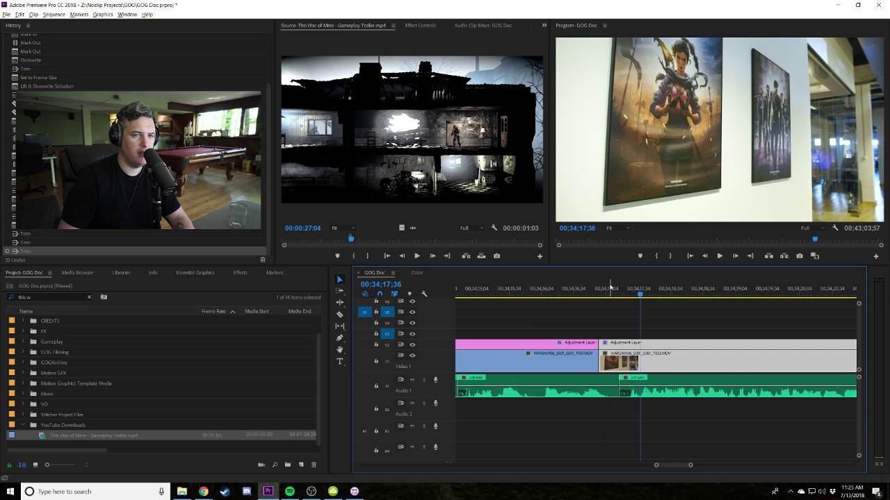
key("minus")
key("minus")
key("Up")
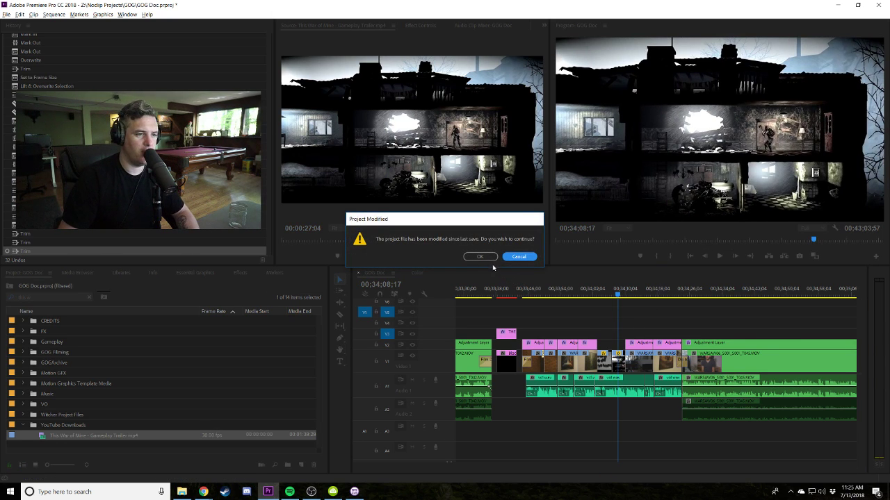
Dismiss the Project Modified warning and play the sequence from the part five title.
left_click(481, 257)
left_click(515, 290)
key("space")
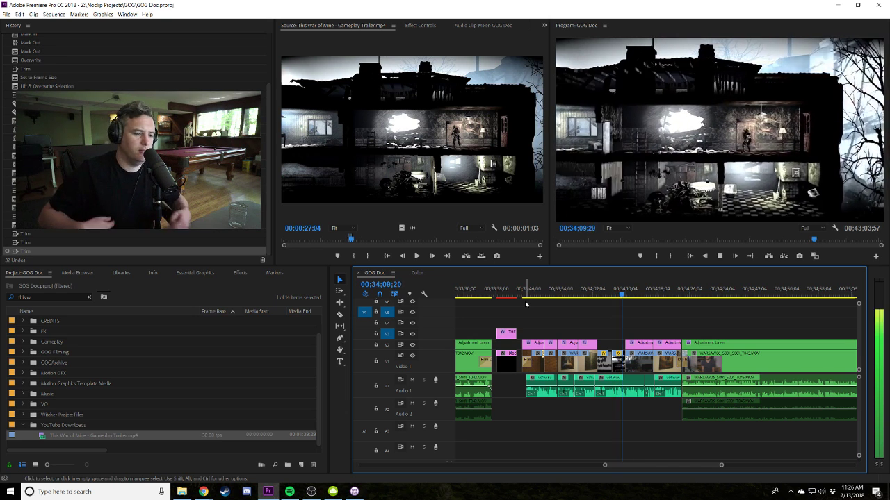
Move the This War of Mine clip 29 frames later on V1 and play the revised section.
key("equal")
key("equal")
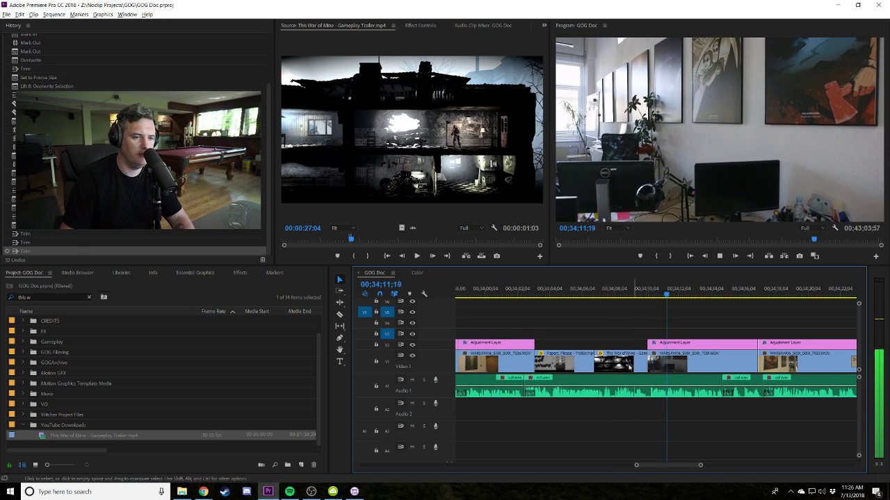
left_click_drag(629, 368, 637, 364)
key("minus")
key("minus")
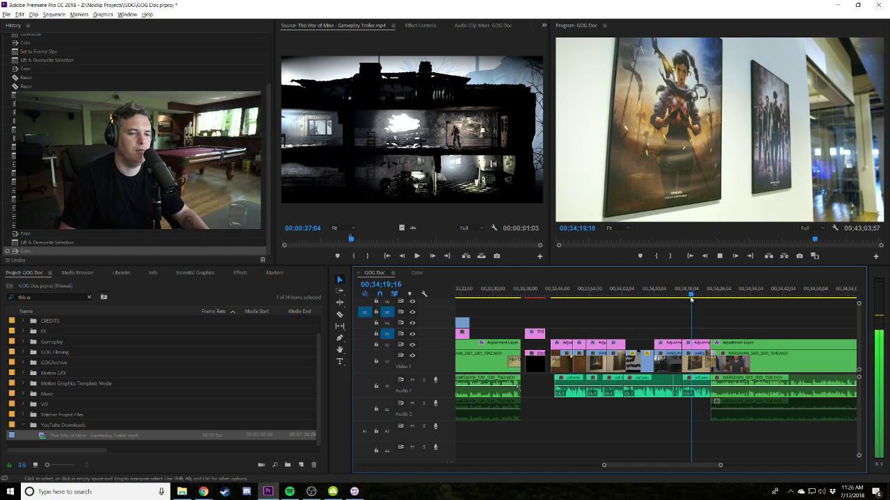
key("space")
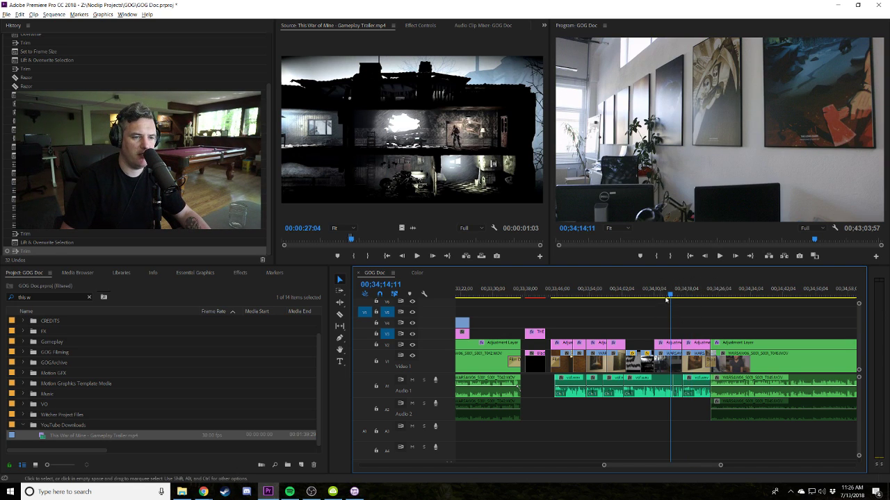
key("space")
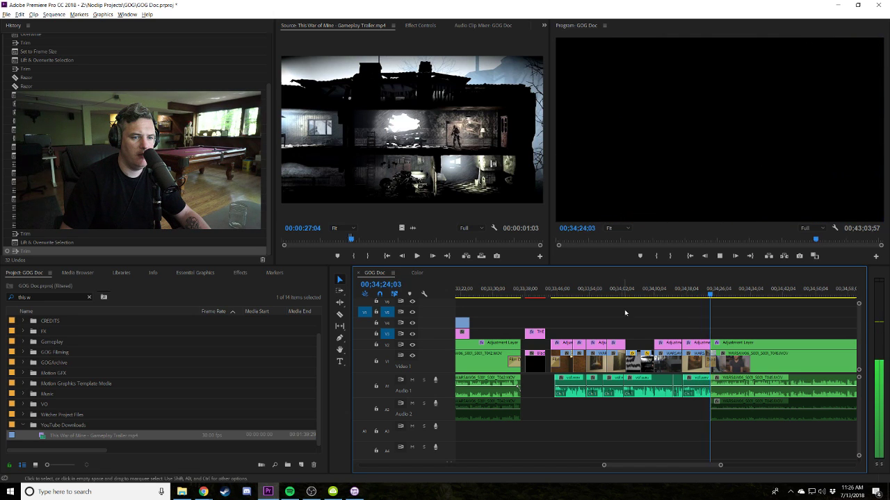
key("space")
Scrub and play through the old woman, poster wall and interview shots around 34;06–34;25.
left_click_drag(631, 292, 640, 295)
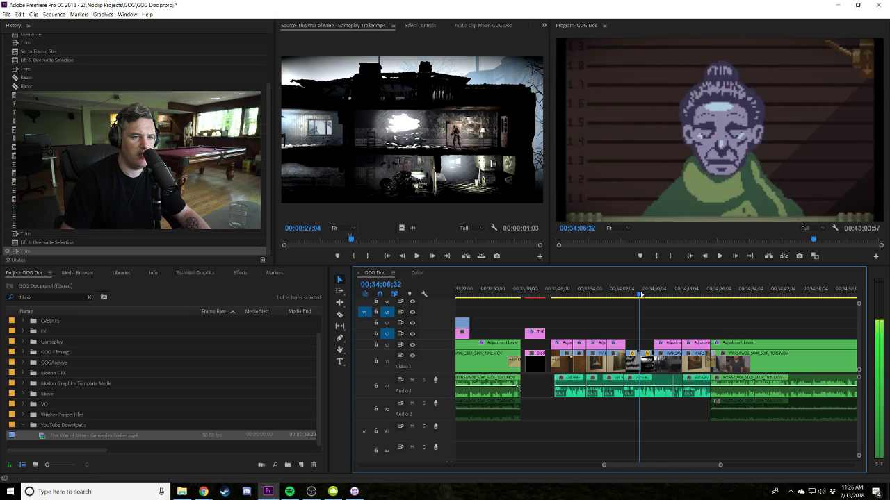
key("space")
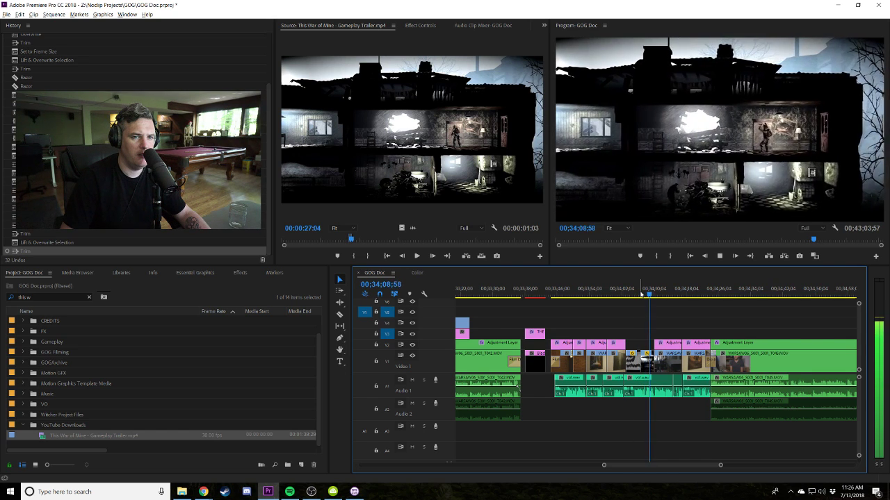
key("space")
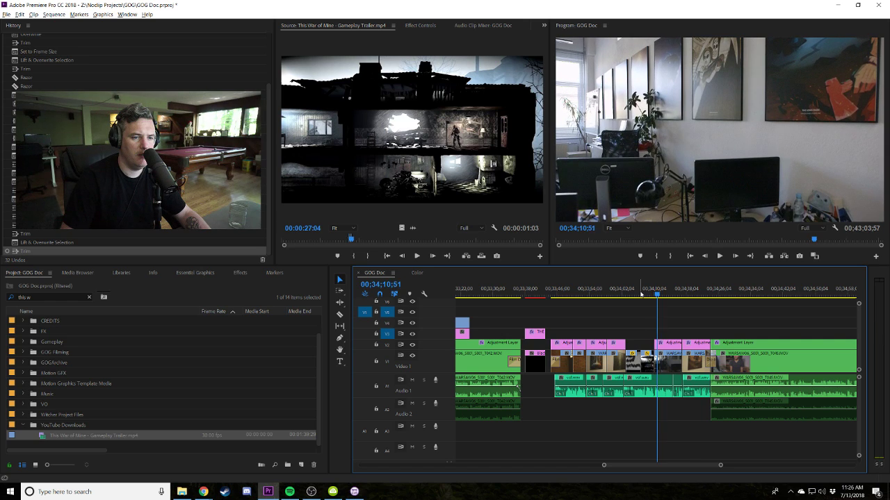
left_click(671, 294)
left_click_drag(696, 293, 679, 293)
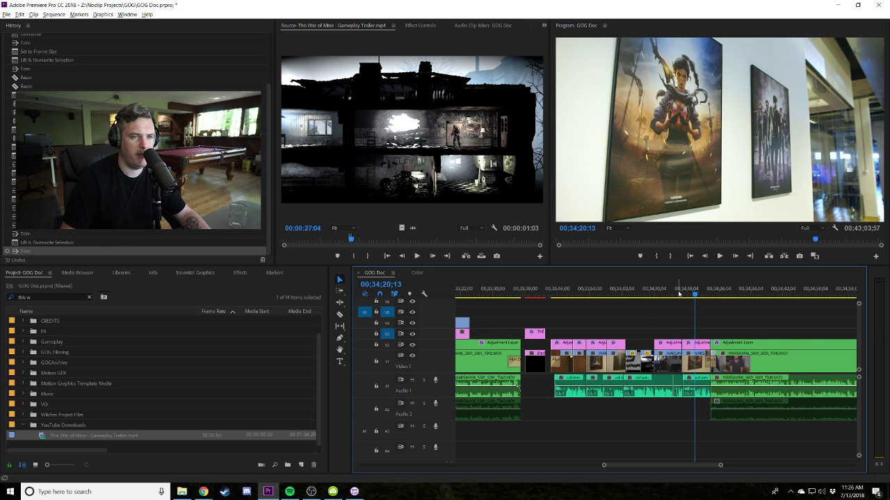
left_click(674, 292)
scroll(635, 313, "down", 5)
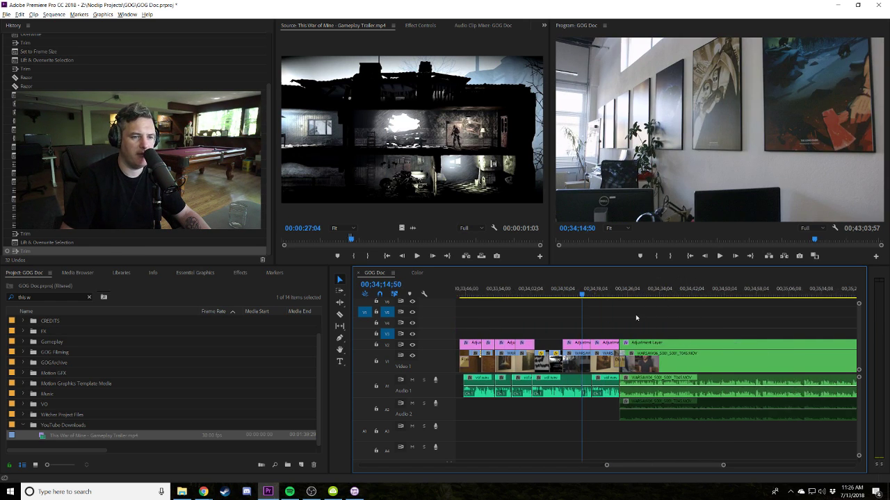
left_click(560, 292)
left_click_drag(561, 293, 522, 295)
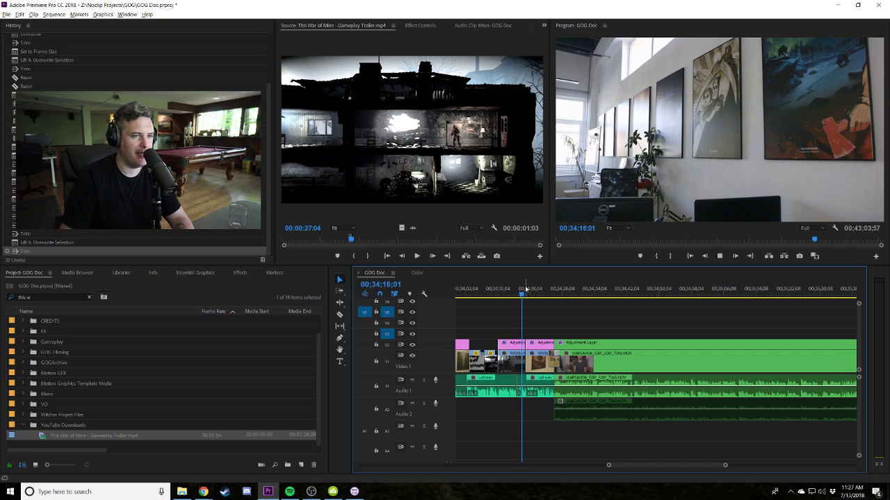
key("space")
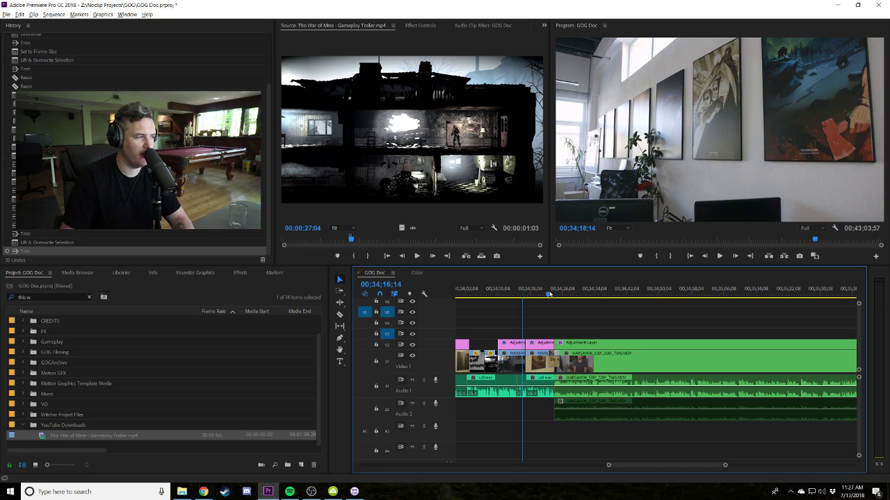
left_click(549, 294)
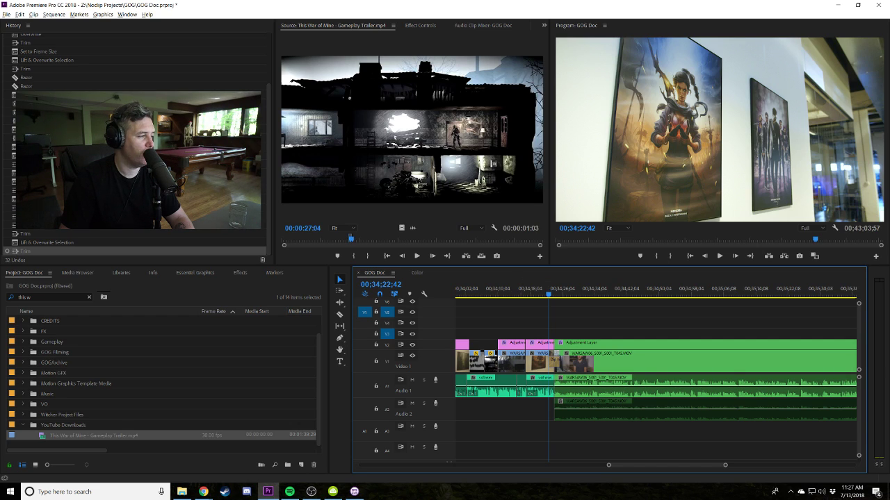
key("alt+Tab")
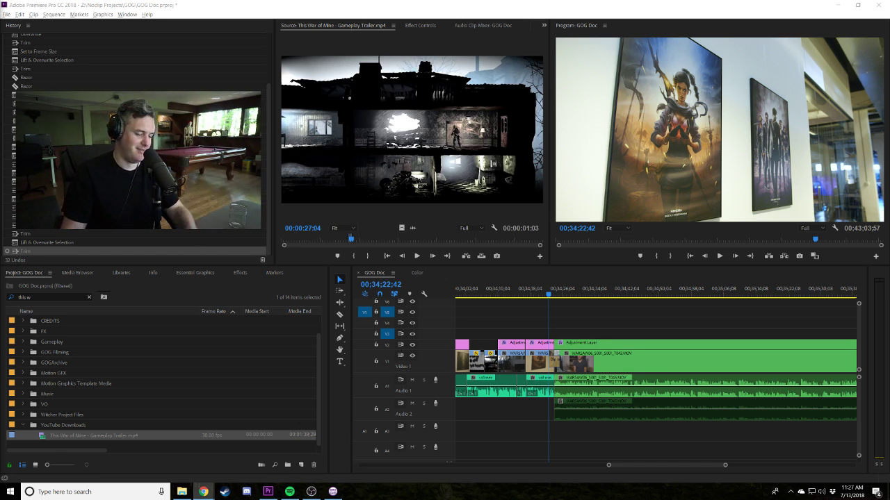
left_click(581, 325)
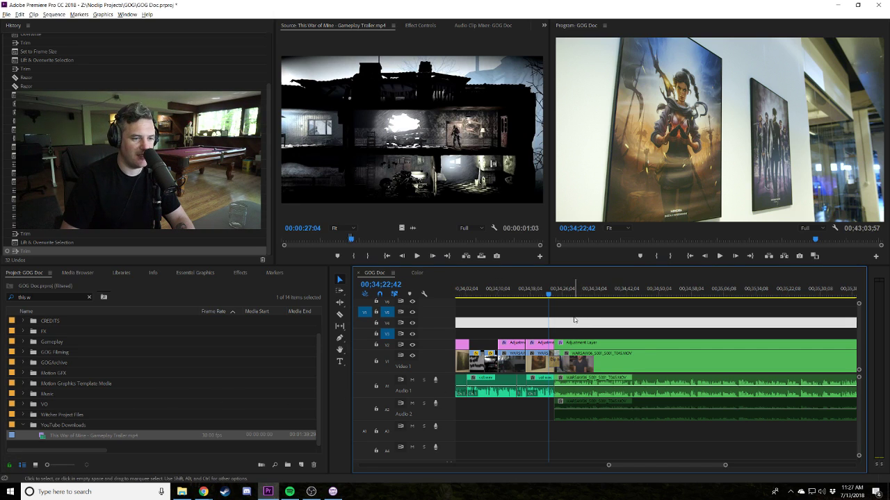
left_click(574, 318)
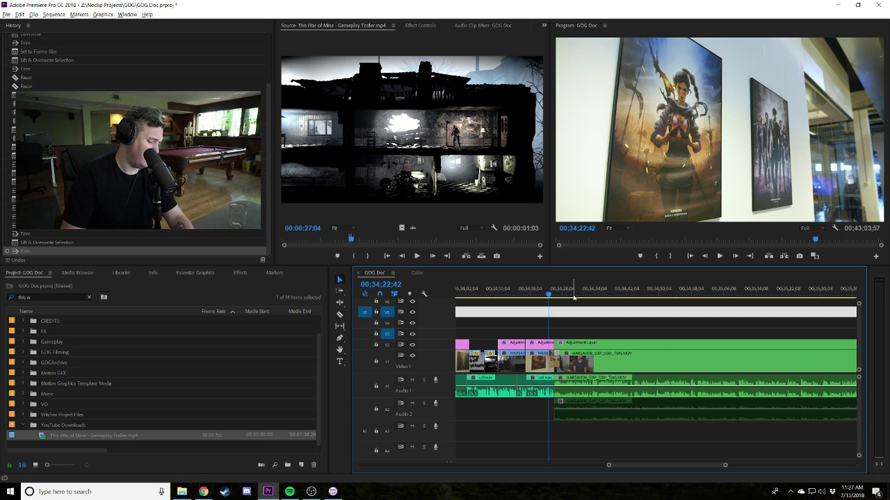
left_click(614, 312)
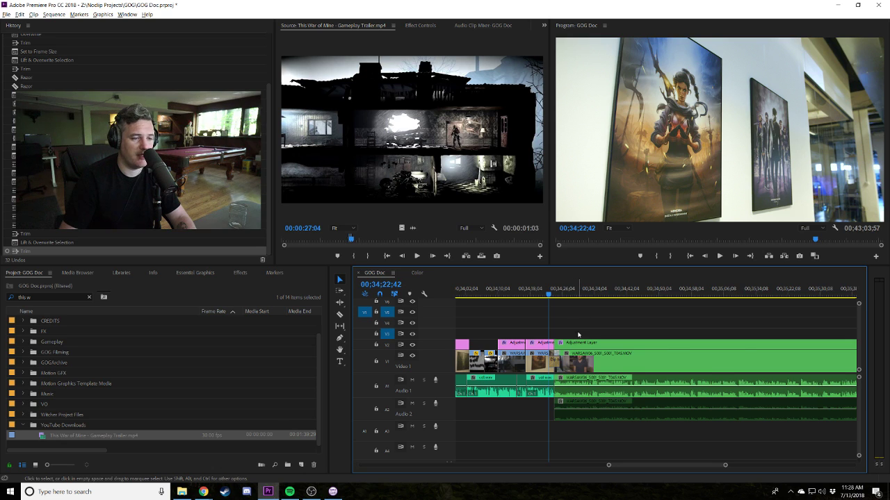
scroll(688, 319, "up", 5)
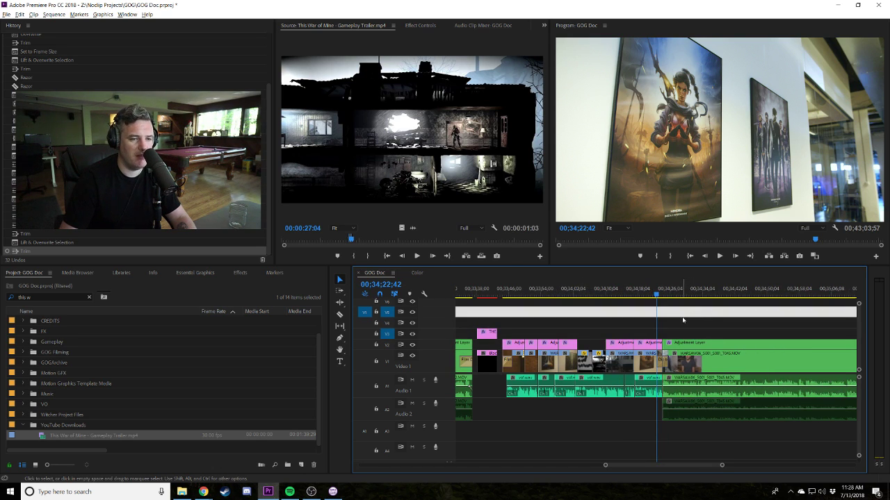
key("space")
key("space")
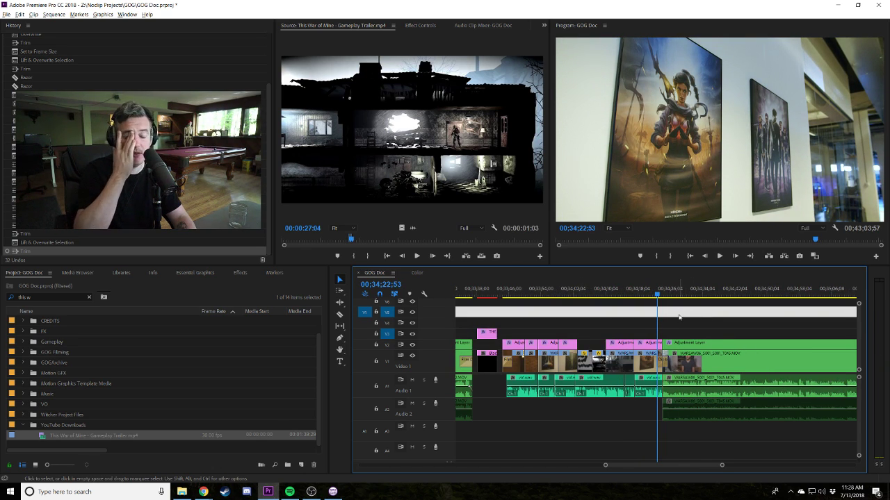
key("space")
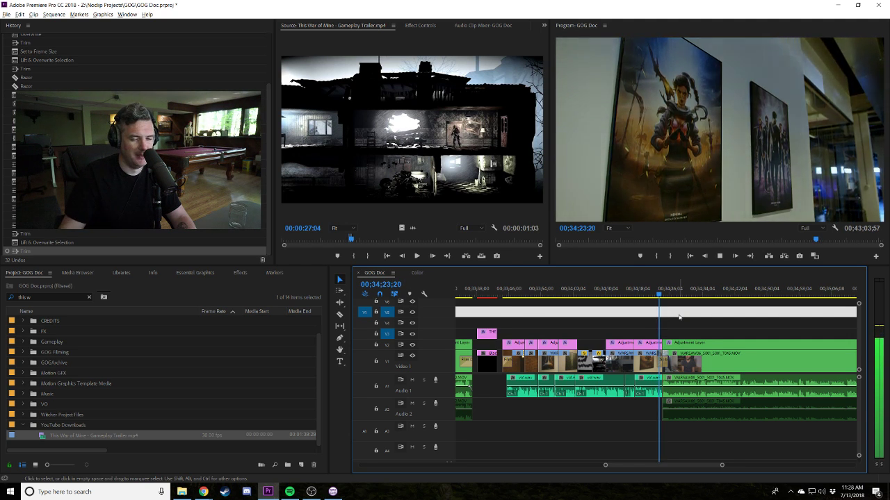
key("minus")
key("minus")
key("minus")
key("minus")
key("equal")
key("equal")
key("equal")
key("equal")
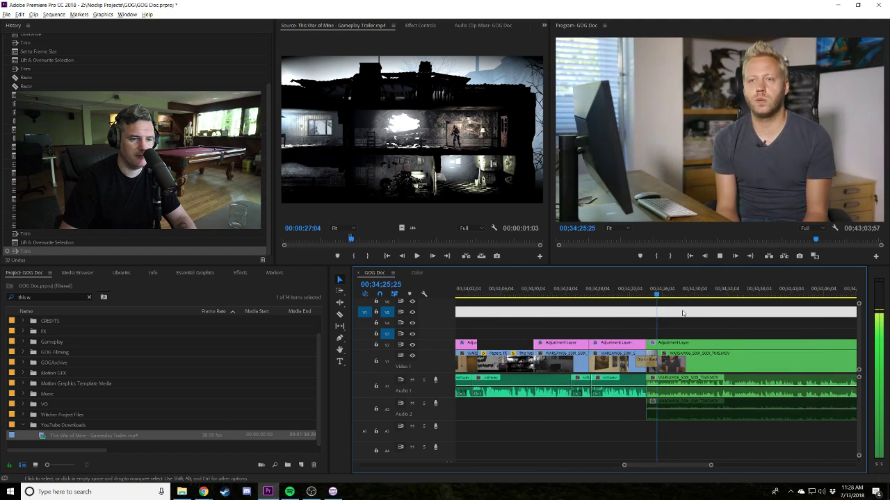
key("minus")
key("minus")
key("minus")
key("minus")
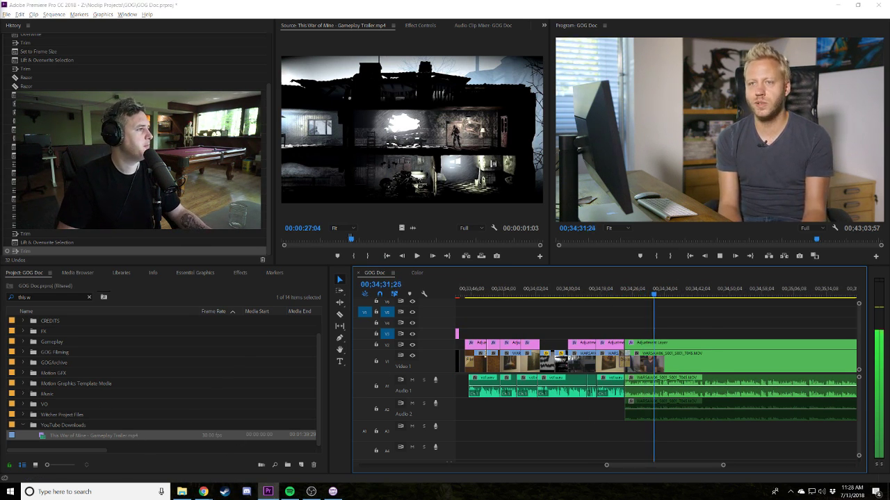
key("alt+Tab")
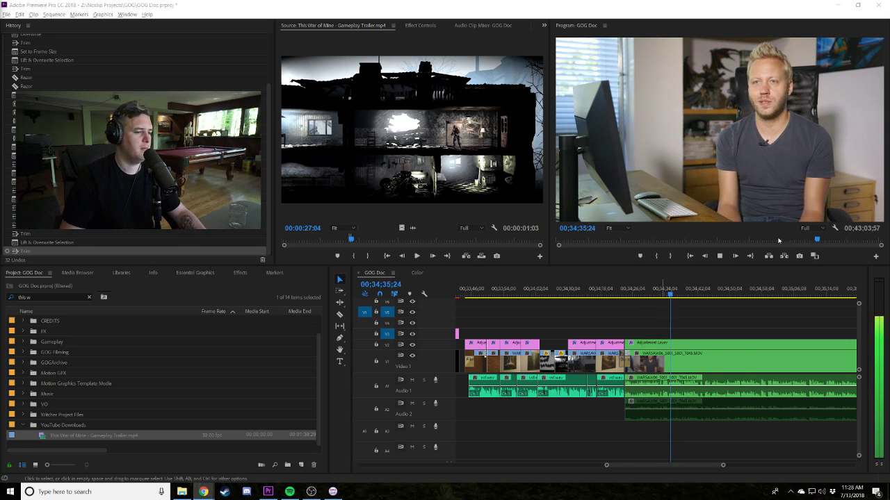
Launch GOG Galaxy from Windows search and bring its game page to the front.
left_click(116, 495)
type("gog")
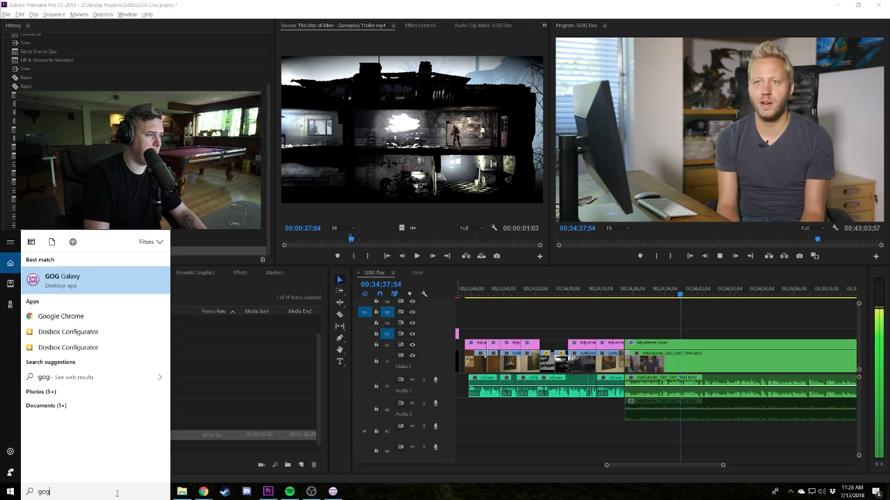
key("Return")
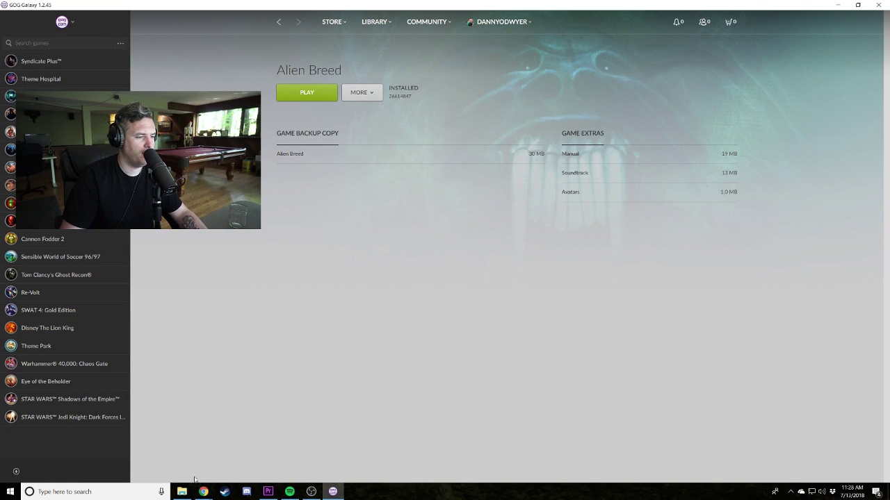
left_click(267, 491)
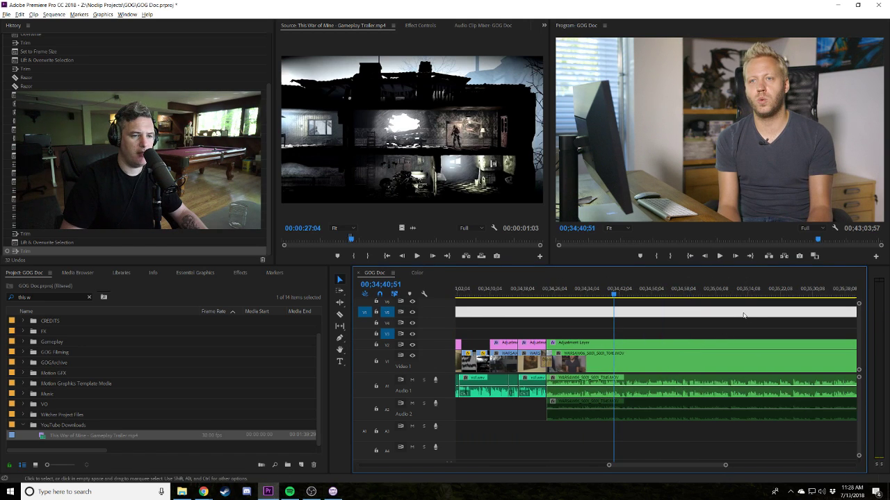
key("alt+Tab")
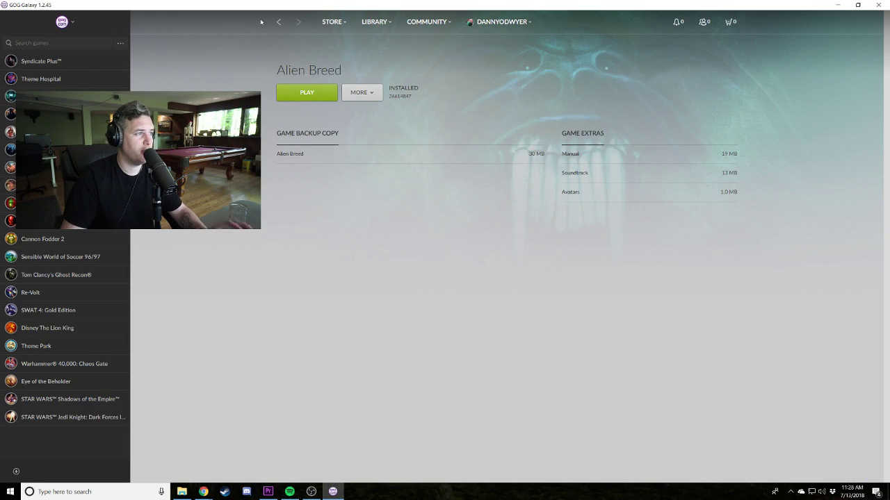
Open the 63-game library grid, scroll through every title, then scroll back up.
left_click(378, 22)
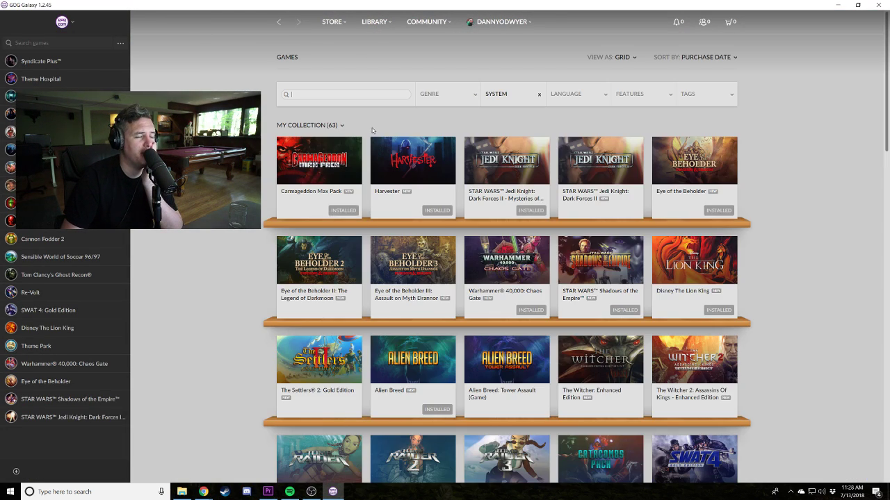
scroll(745, 192, "down", 3)
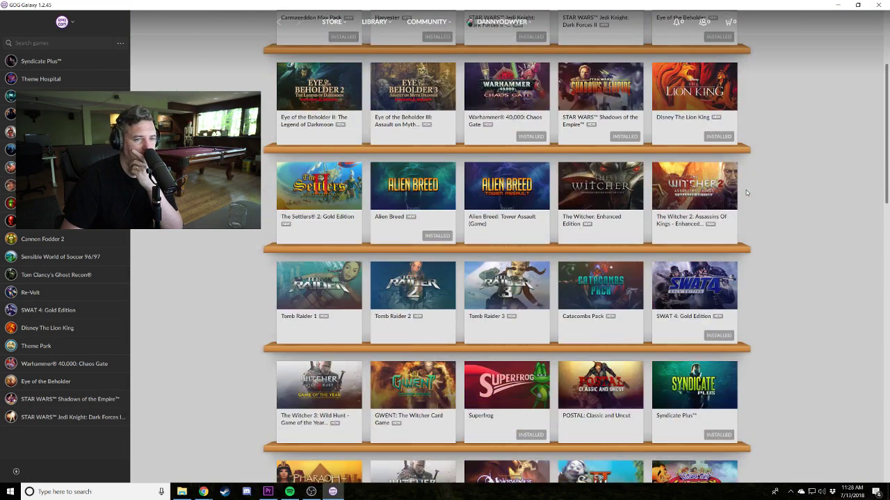
scroll(764, 206, "up", 1)
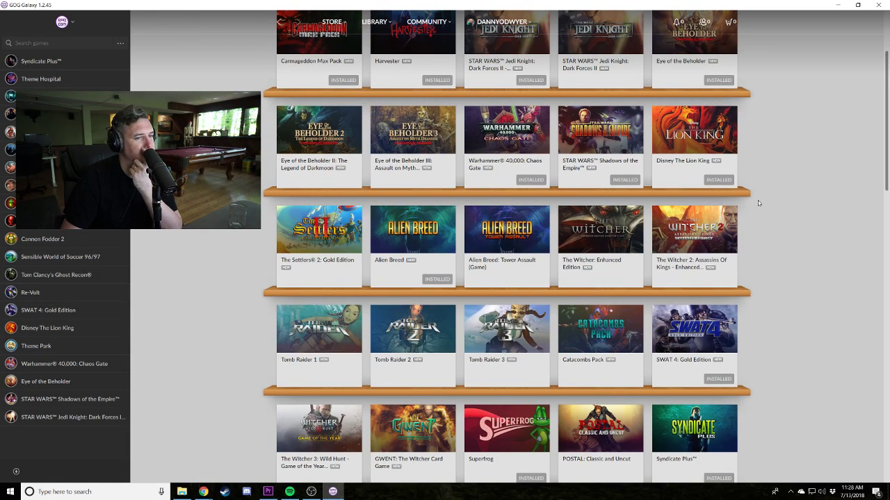
scroll(754, 208, "down", 5)
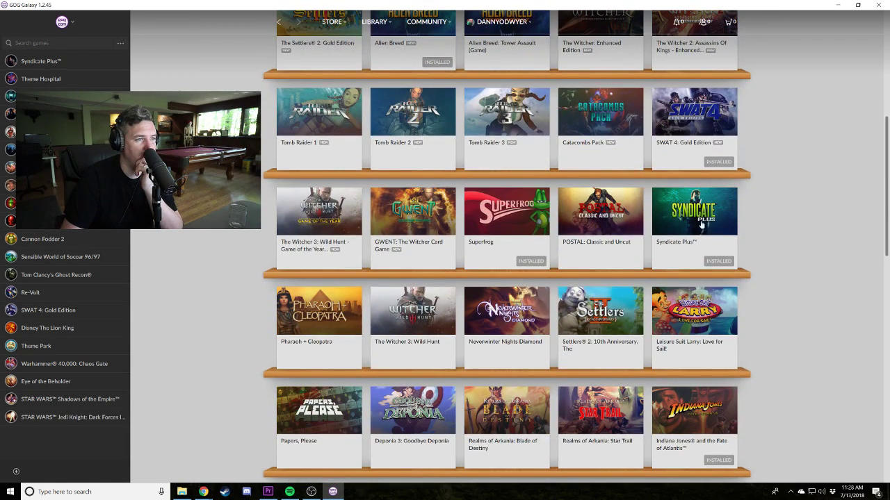
mouse_move(303, 220)
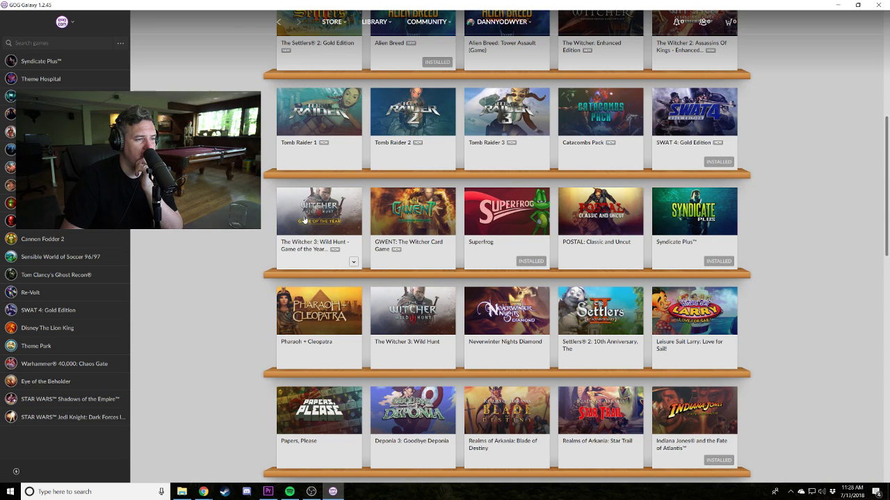
scroll(323, 313, "down", 3)
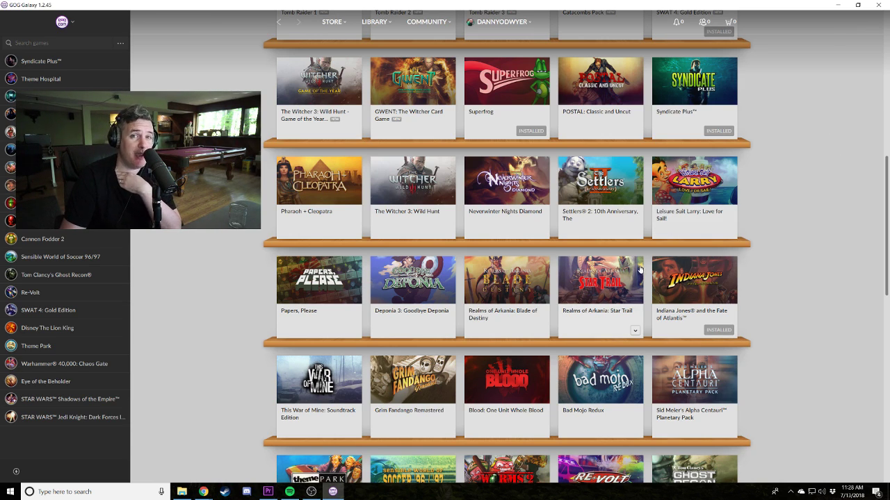
scroll(630, 271, "down", 1)
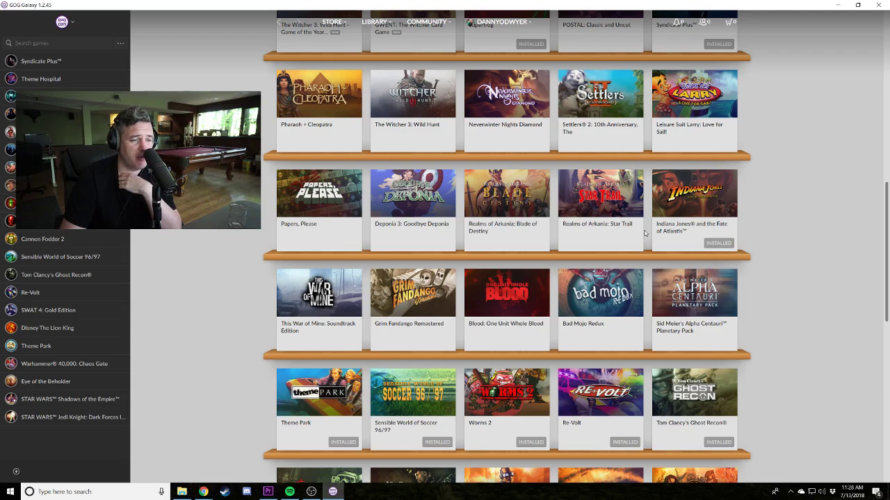
scroll(645, 234, "down", 2)
scroll(630, 242, "down", 1)
scroll(625, 247, "up", 2)
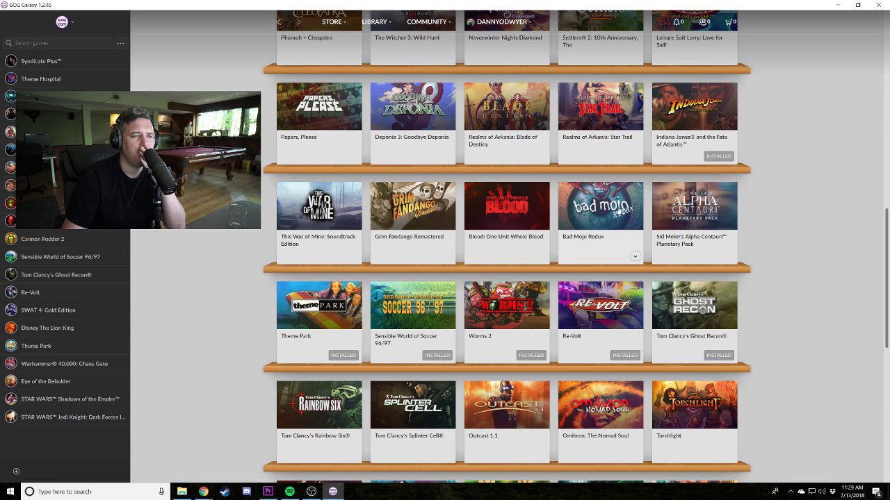
scroll(508, 254, "down", 1)
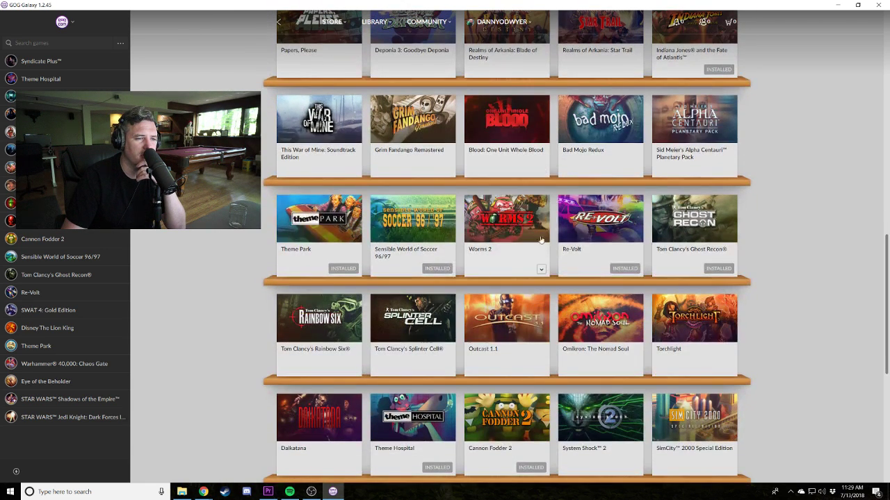
scroll(721, 249, "down", 1)
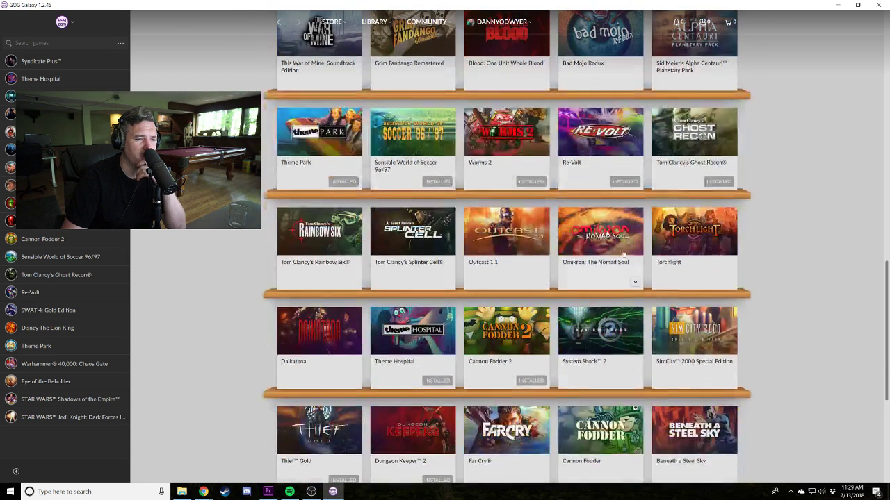
scroll(659, 337, "down", 1)
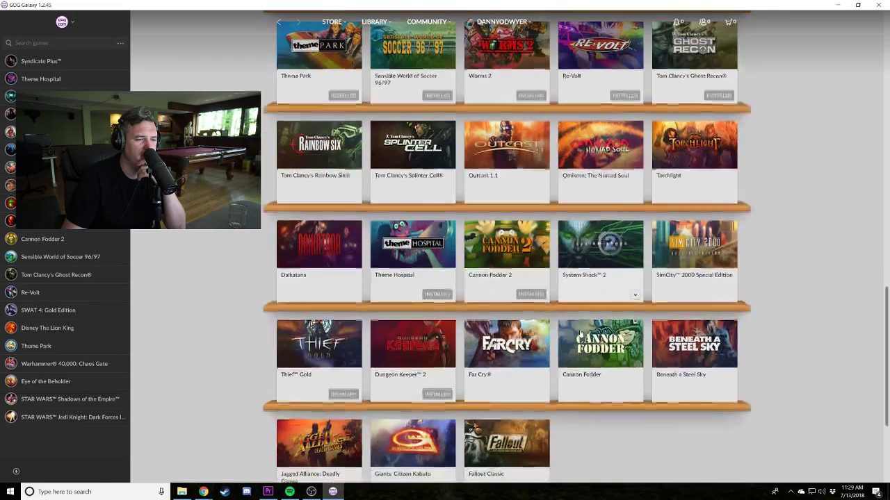
scroll(459, 389, "down", 1)
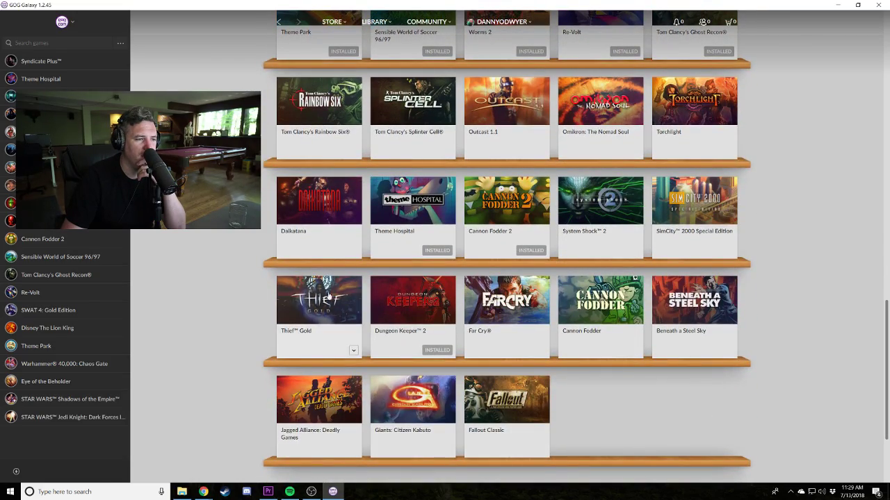
scroll(450, 376, "up", 6)
scroll(452, 351, "up", 3)
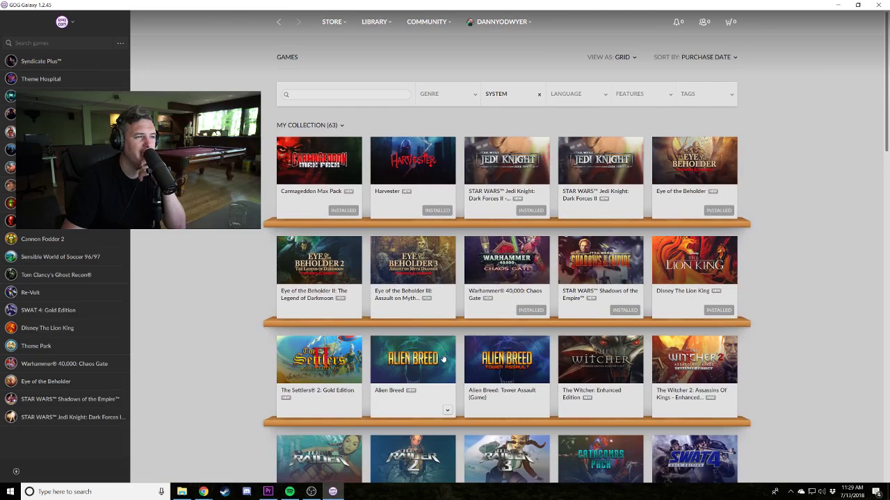
Browse the GOG store front page, then open New releases from the STORE menu.
left_click(332, 25)
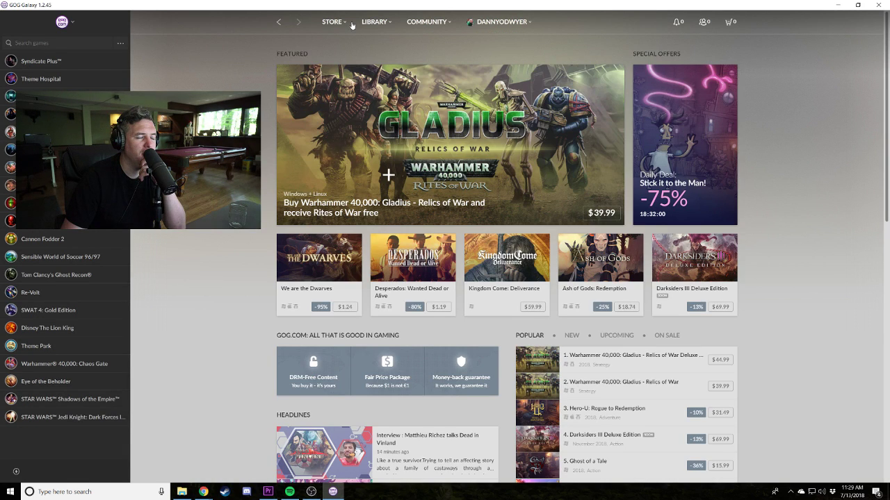
scroll(229, 235, "down", 3)
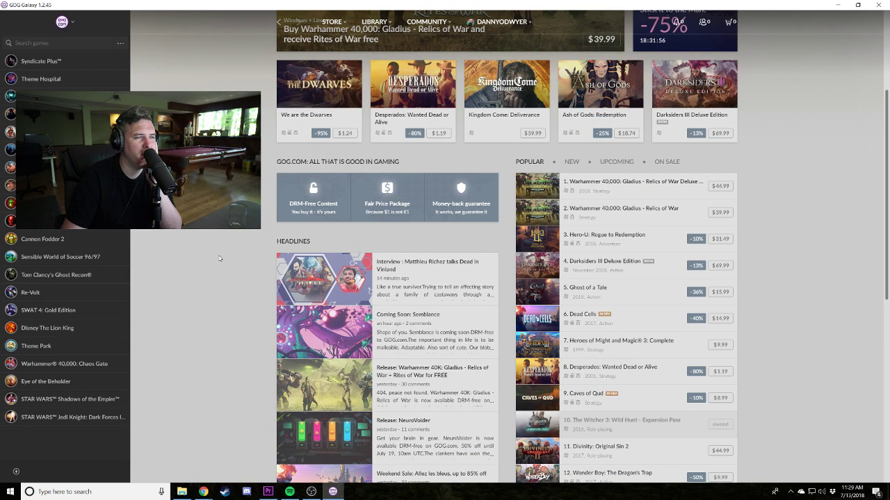
scroll(219, 259, "up", 3)
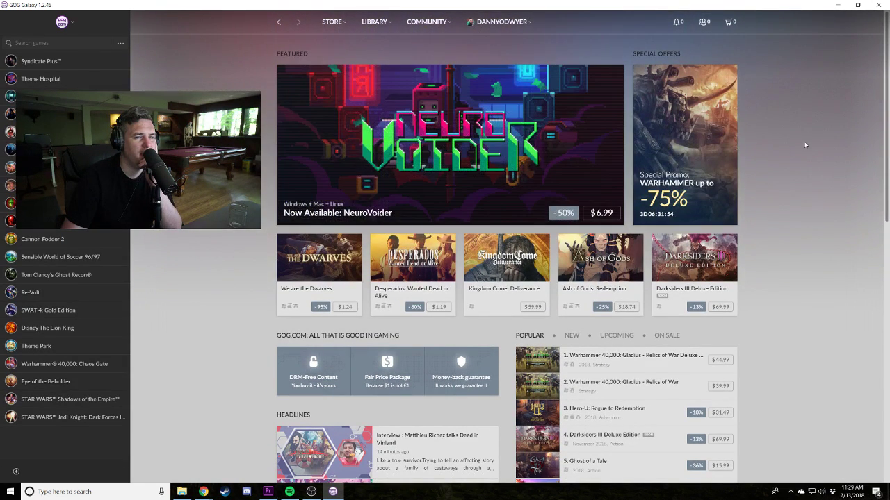
mouse_move(332, 22)
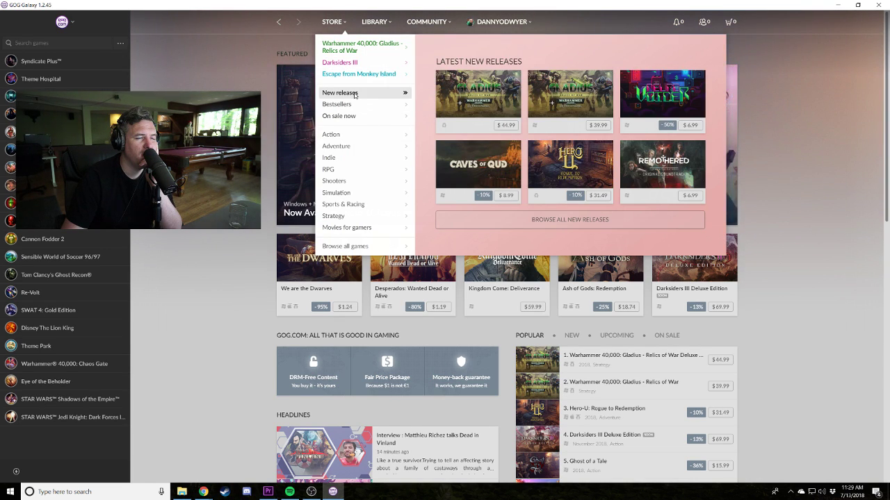
left_click(353, 107)
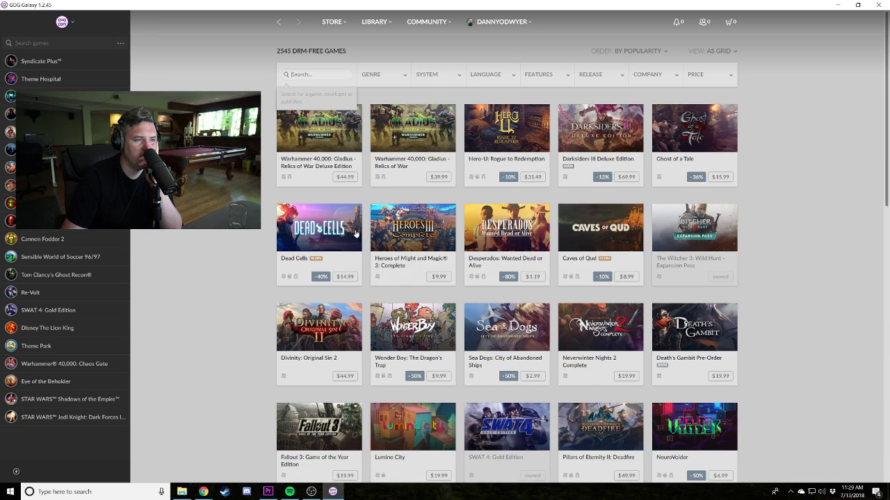
Scroll to the bottom of the store grid and move to page 2.
scroll(284, 238, "down", 2)
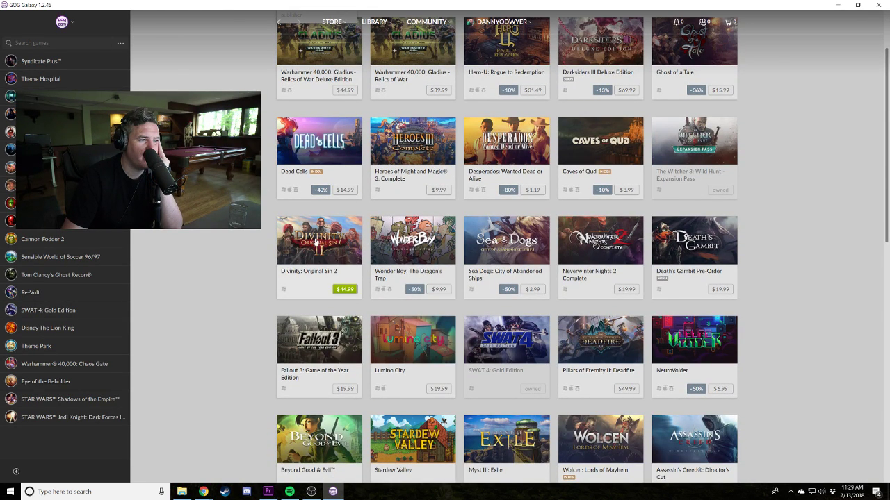
scroll(695, 247, "down", 2)
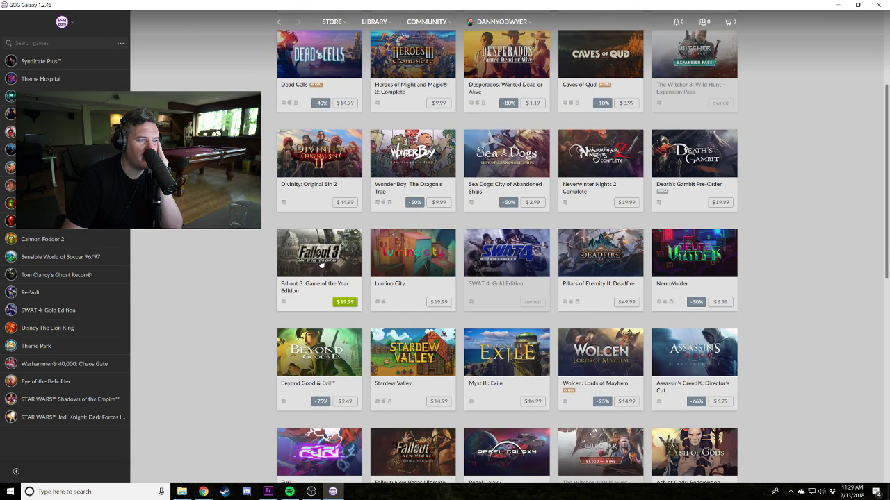
scroll(321, 262, "down", 2)
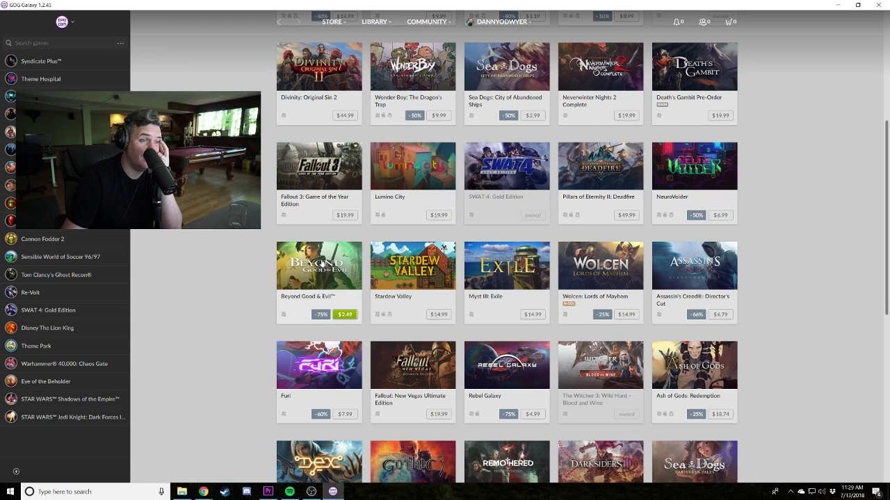
scroll(678, 268, "down", 2)
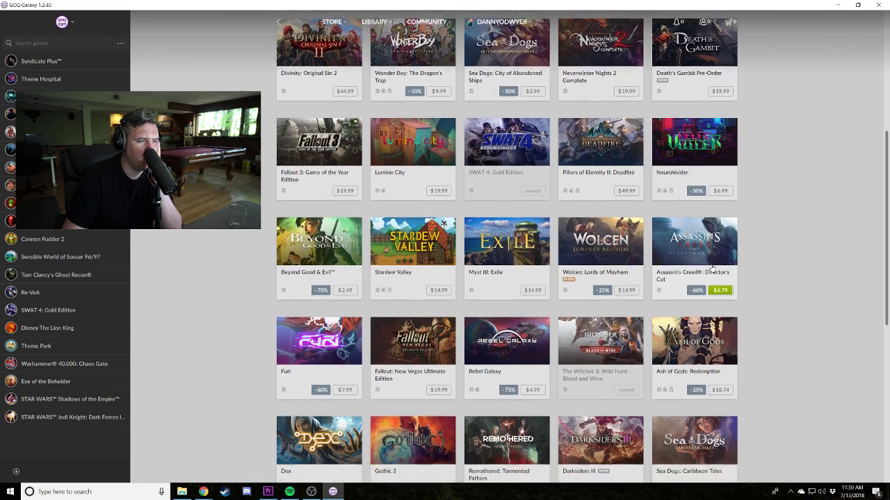
scroll(601, 292, "down", 3)
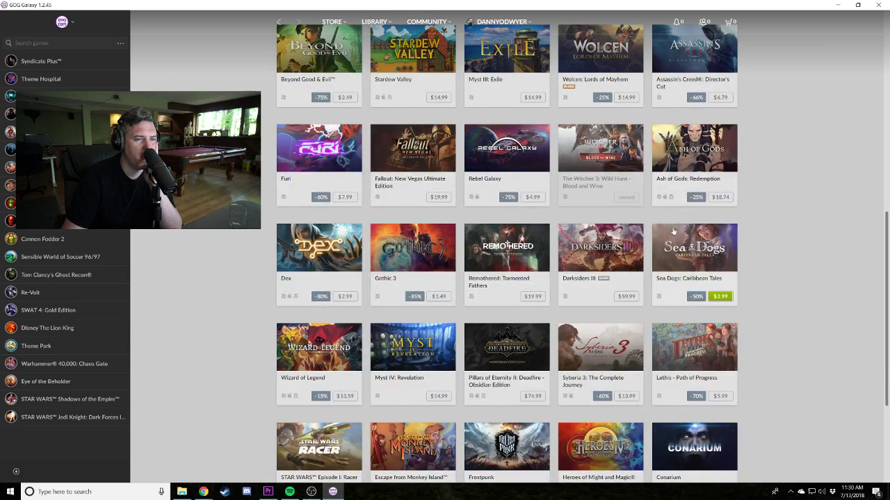
scroll(612, 285, "down", 2)
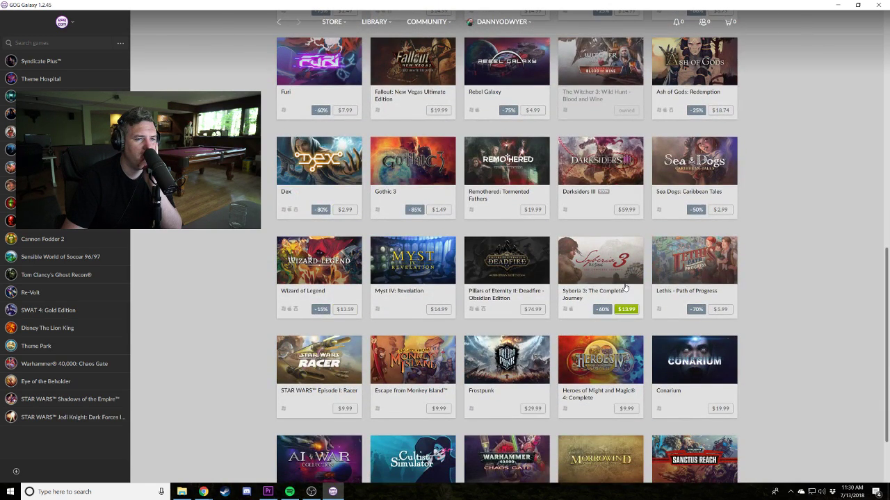
scroll(625, 287, "down", 2)
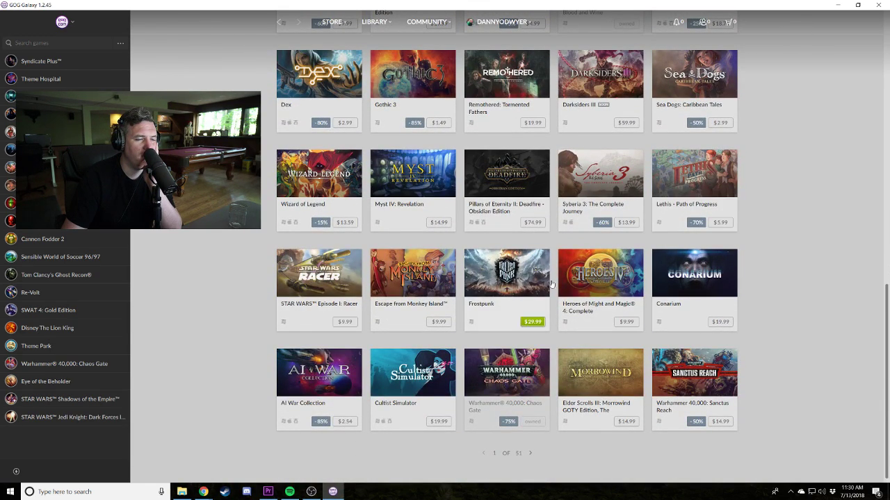
scroll(605, 285, "down", 1)
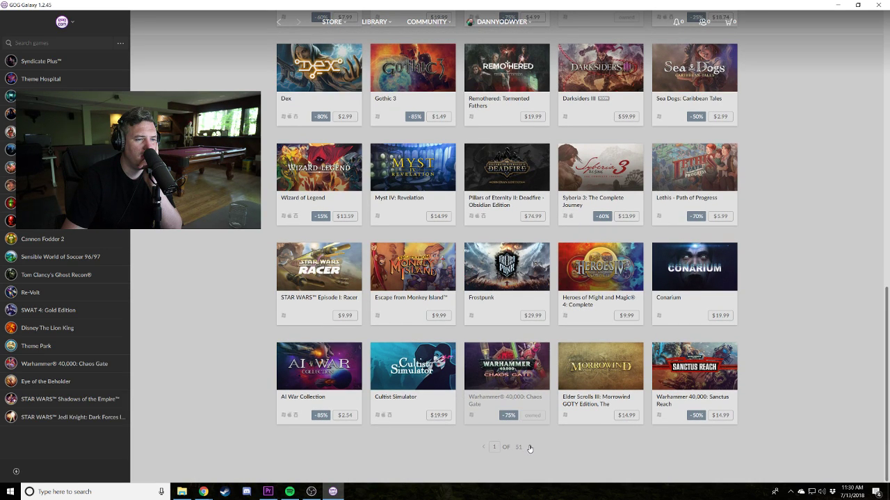
left_click(529, 448)
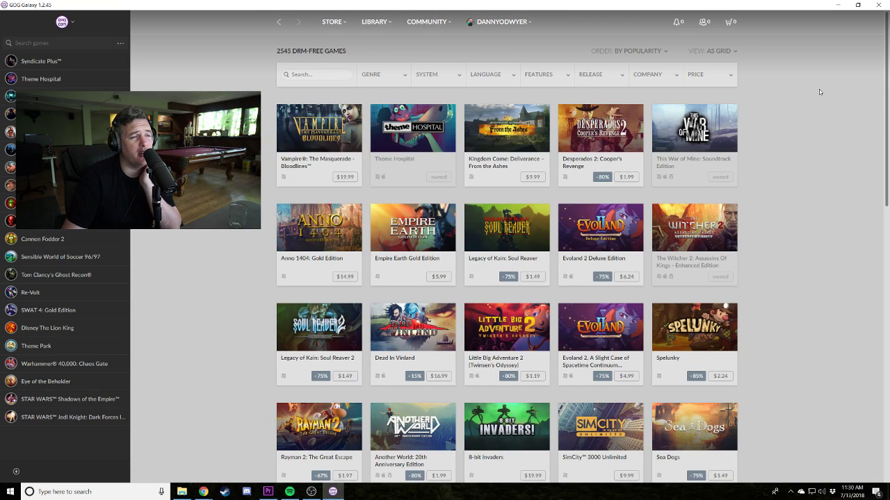
Scroll through page 2 of the store, with Hollow Knight and BATTLETECH.
scroll(764, 236, "down", 1)
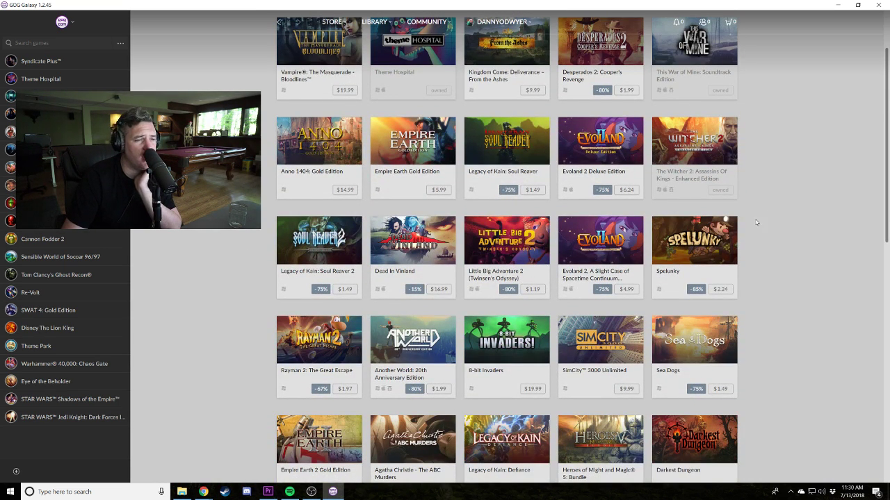
scroll(770, 251, "up", 1)
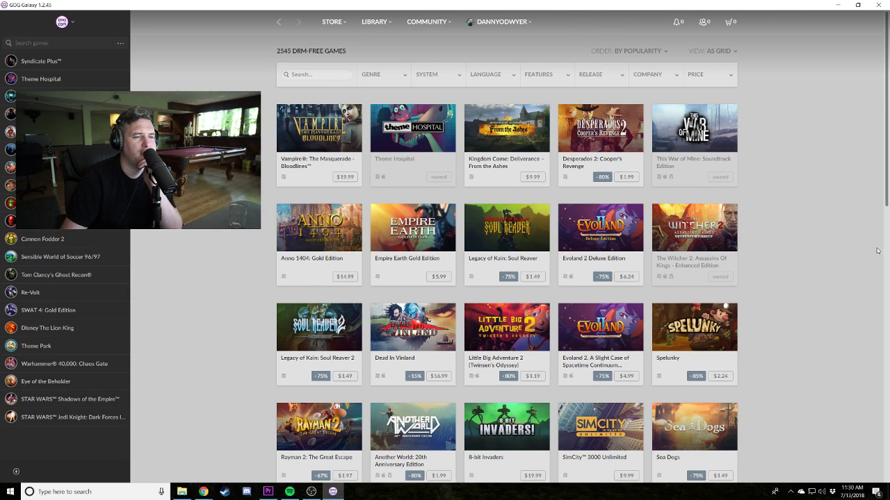
scroll(854, 237, "down", 1)
scroll(834, 214, "down", 1)
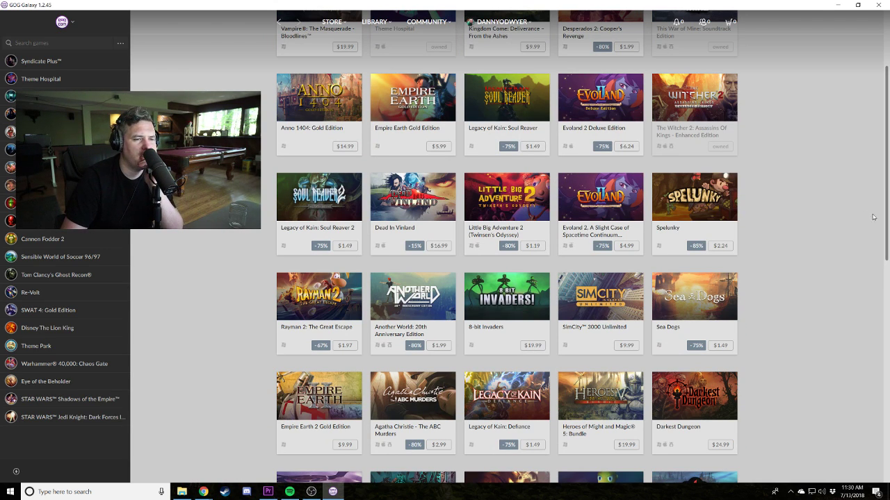
scroll(808, 193, "down", 2)
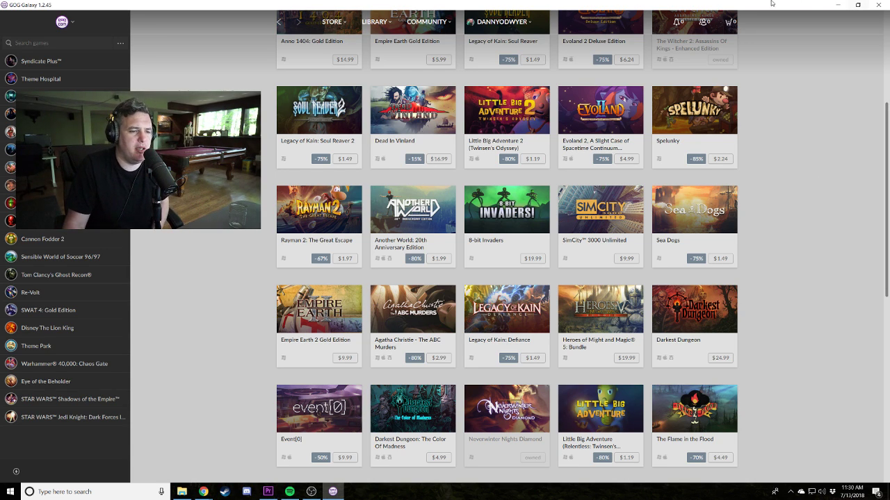
scroll(779, 187, "down", 3)
scroll(799, 307, "down", 3)
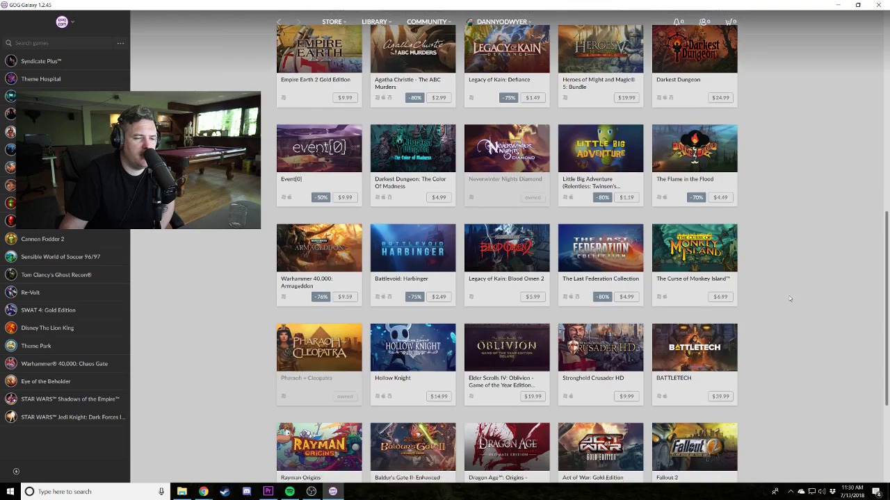
scroll(825, 246, "down", 3)
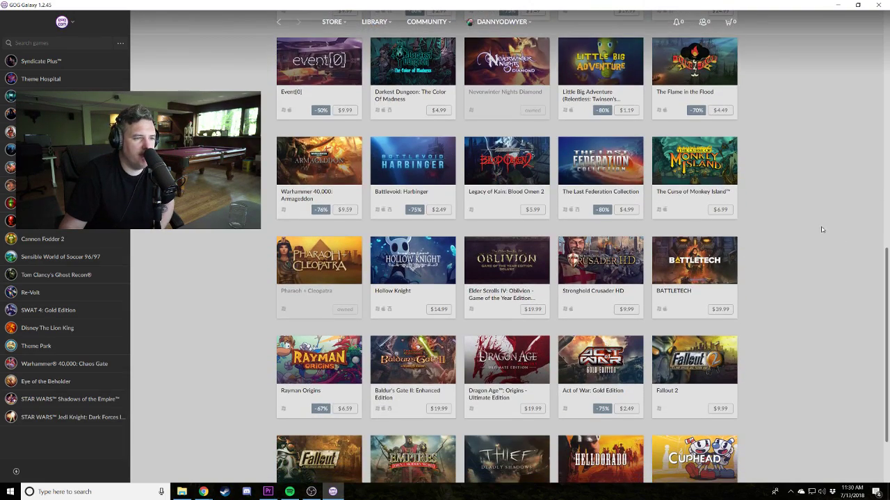
scroll(818, 232, "up", 4)
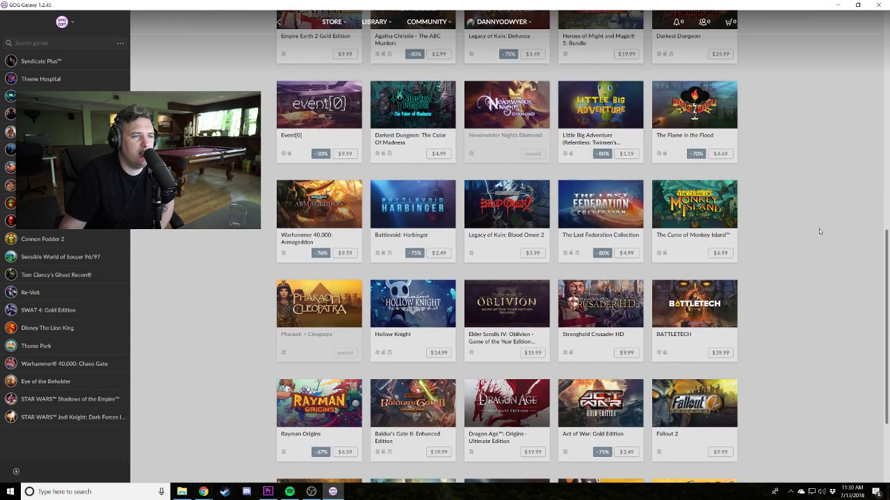
scroll(819, 228, "down", 5)
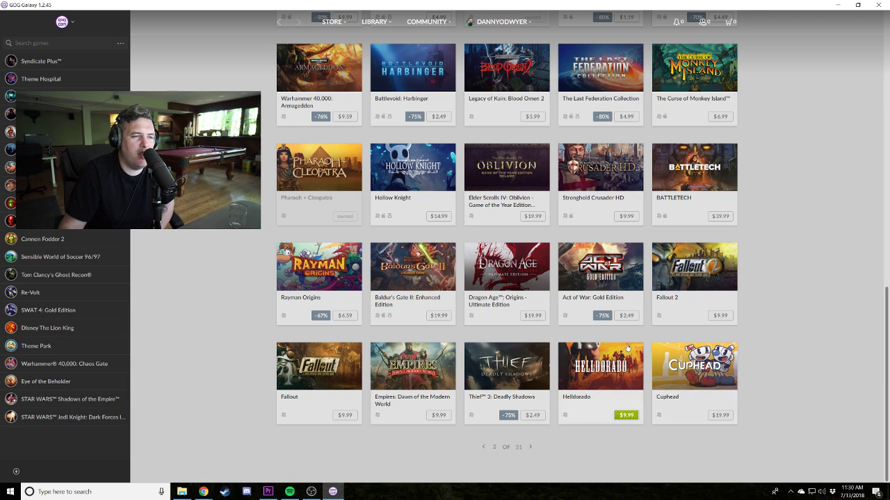
scroll(528, 285, "up", 2)
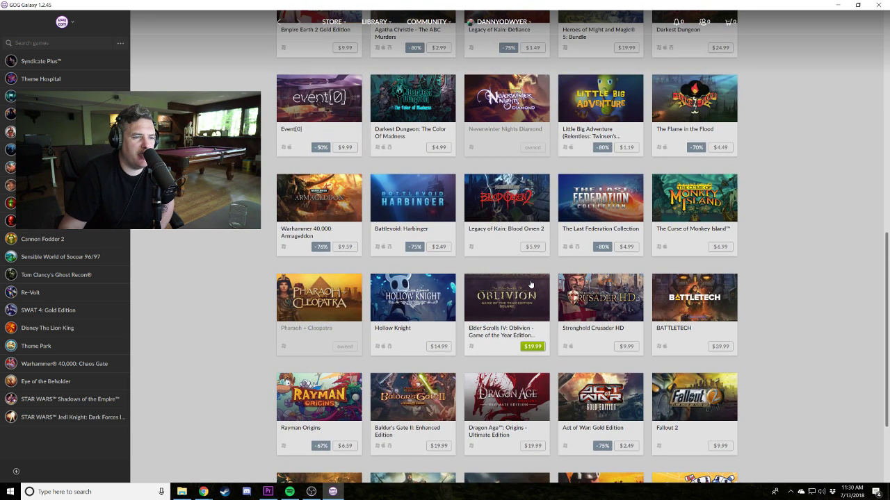
scroll(538, 300, "up", 2)
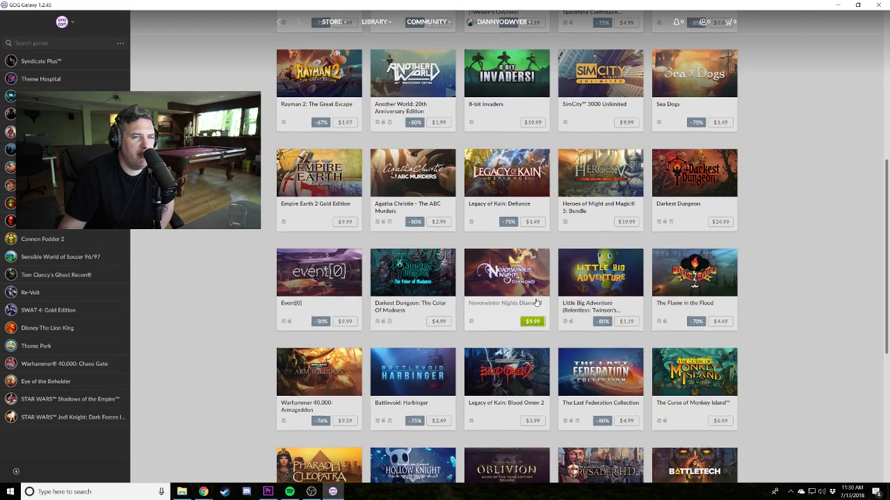
scroll(537, 303, "up", 3)
scroll(514, 327, "down", 10)
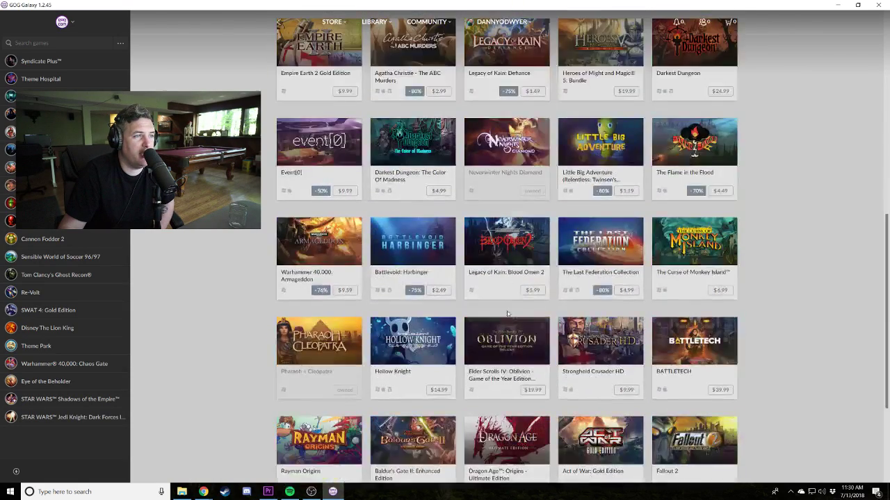
Load the next store page and scroll down to Factorio, SimCity 4 Deluxe Edition and No Man's Sky.
left_click(531, 448)
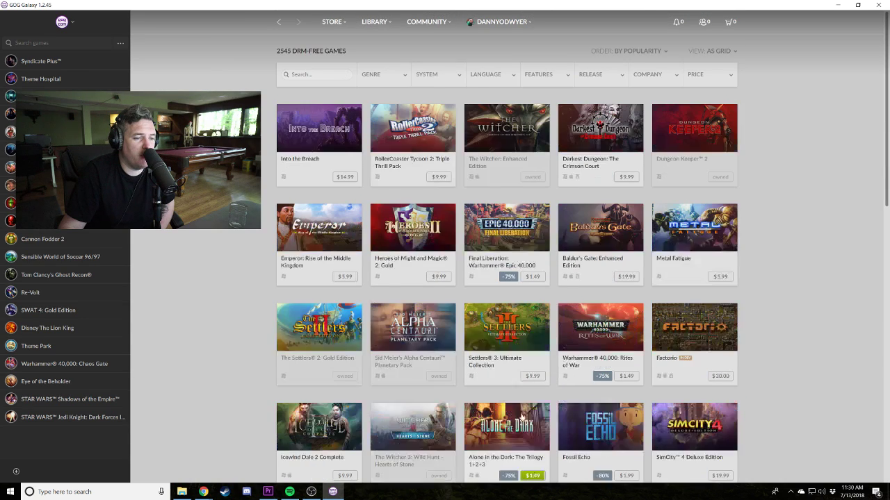
scroll(328, 71, "down", 1)
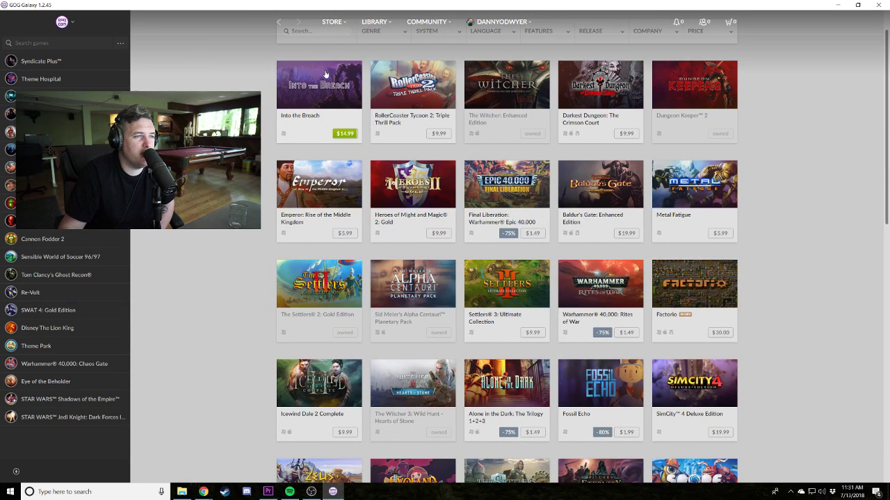
scroll(325, 74, "up", 1)
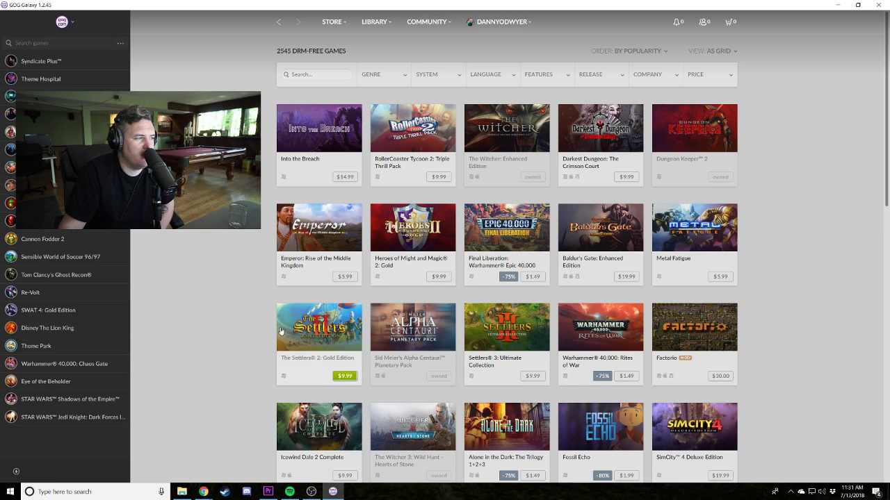
key("alt+Tab")
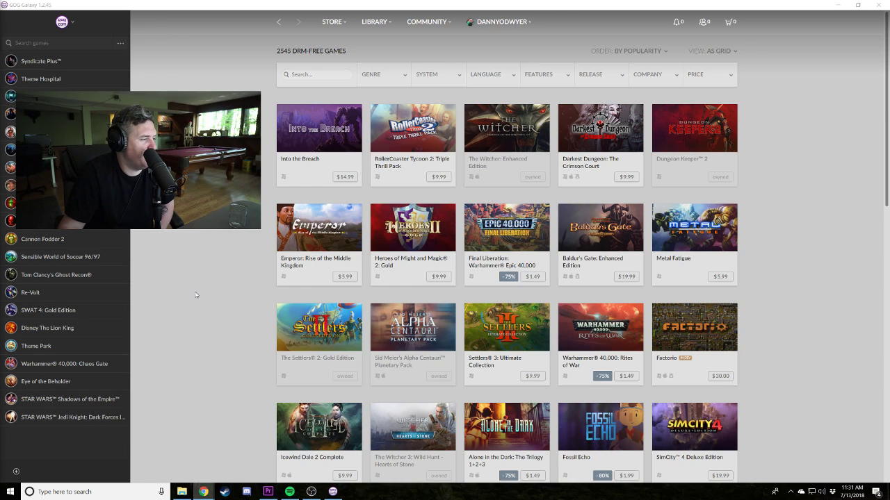
scroll(165, 307, "down", 1)
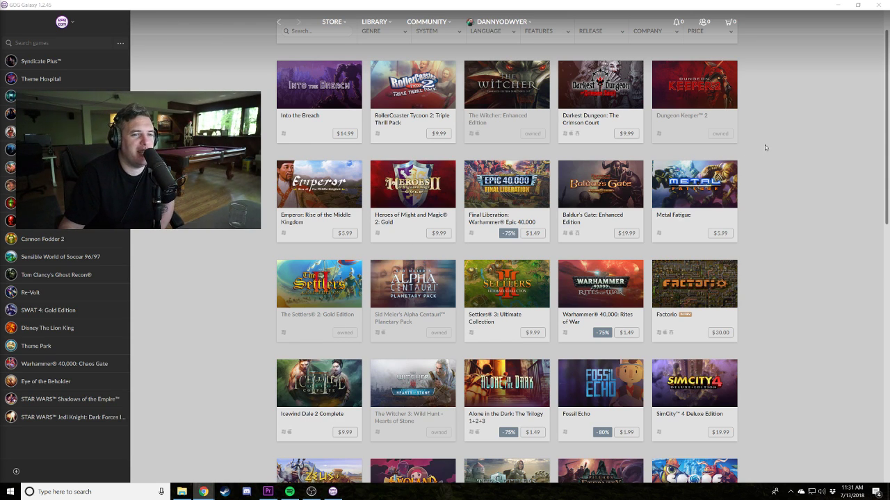
scroll(761, 153, "down", 3)
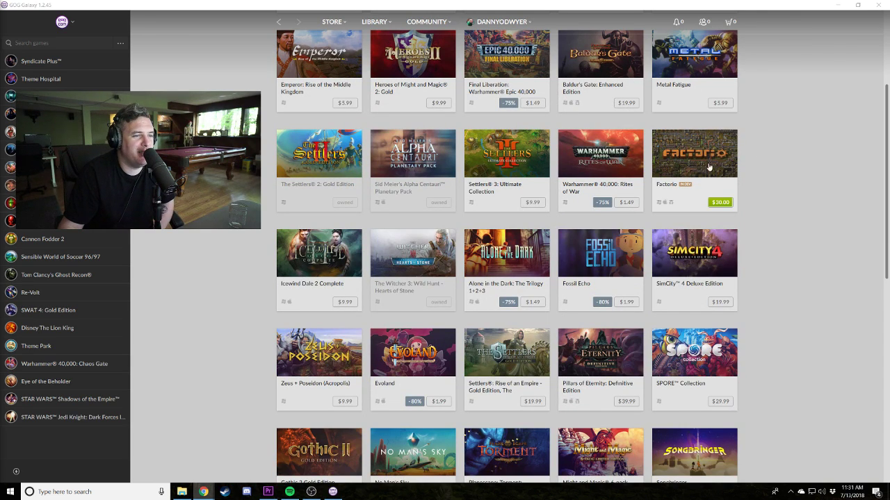
scroll(712, 143, "down", 3)
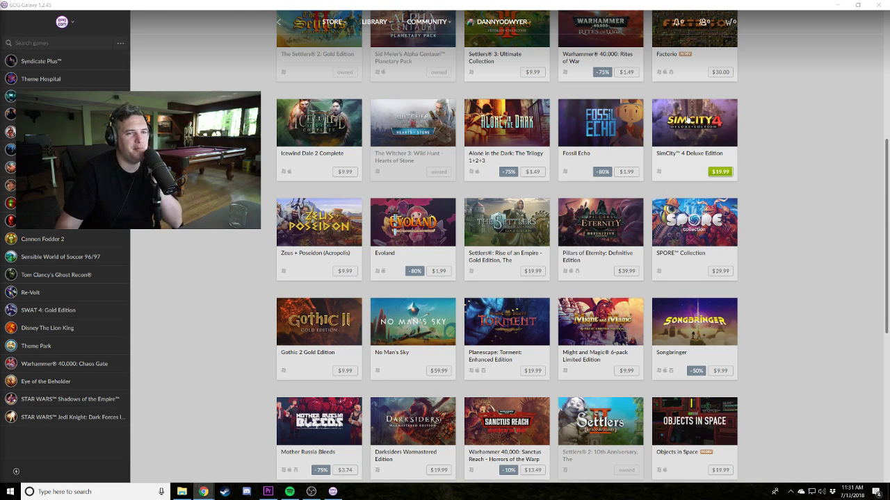
Open the SimCity 4 Deluxe Edition store page and view its city screenshot.
left_click(687, 120)
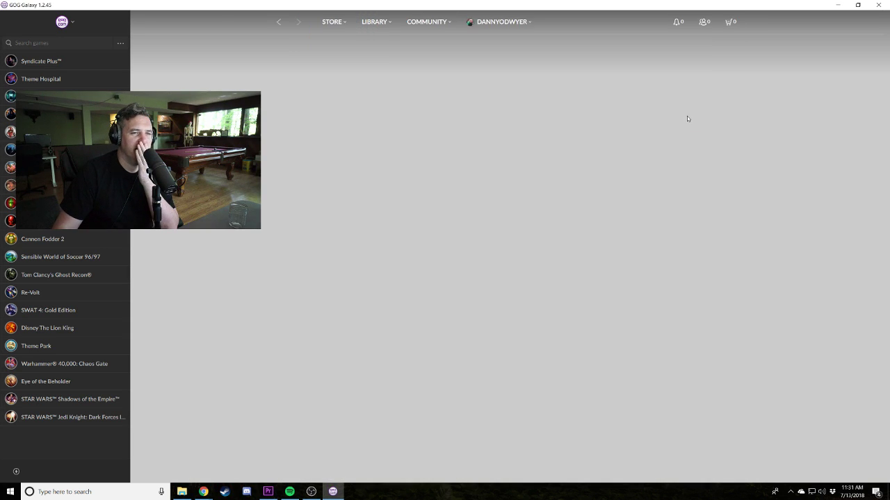
scroll(560, 380, "down", 1)
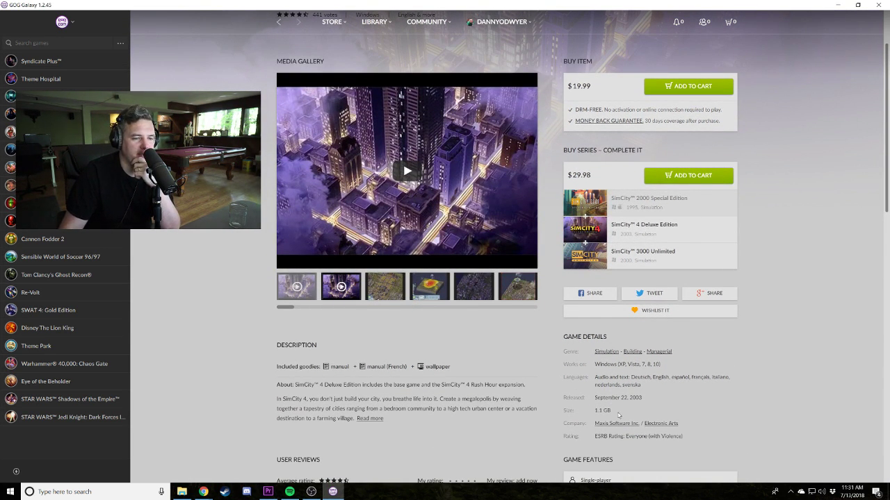
scroll(573, 442, "up", 1)
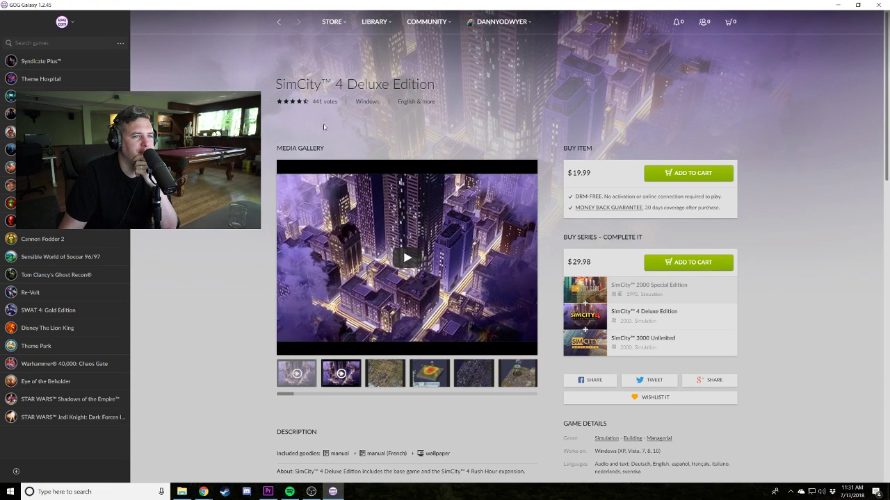
left_click(384, 373)
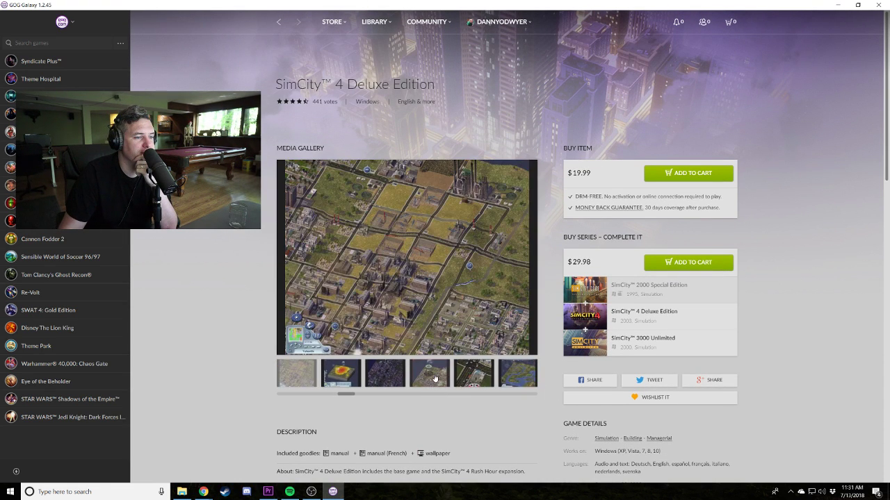
Return to the store grid, scroll to the bottom and load the next page.
left_click(285, 24)
scroll(568, 280, "down", 3)
scroll(567, 280, "down", 2)
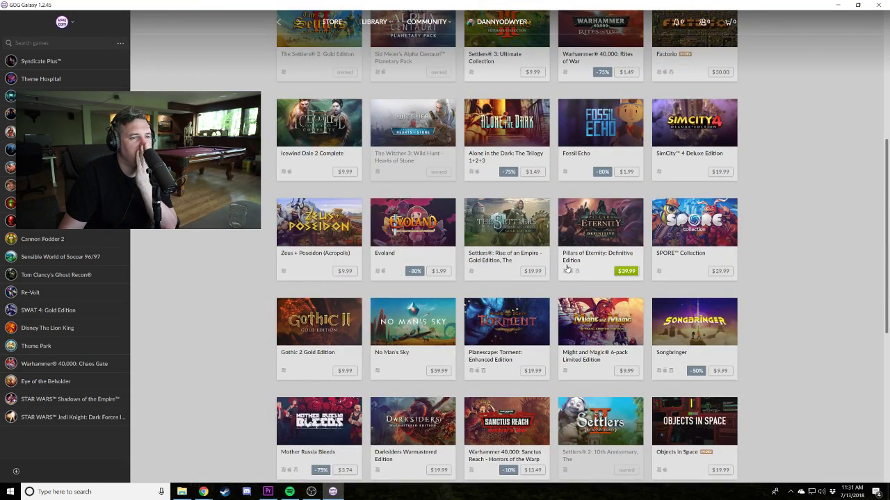
scroll(566, 268, "down", 2)
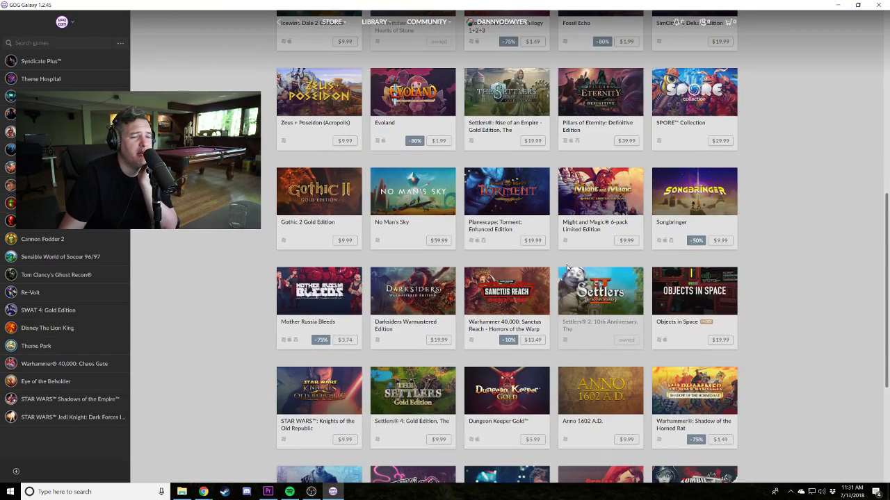
scroll(567, 268, "down", 3)
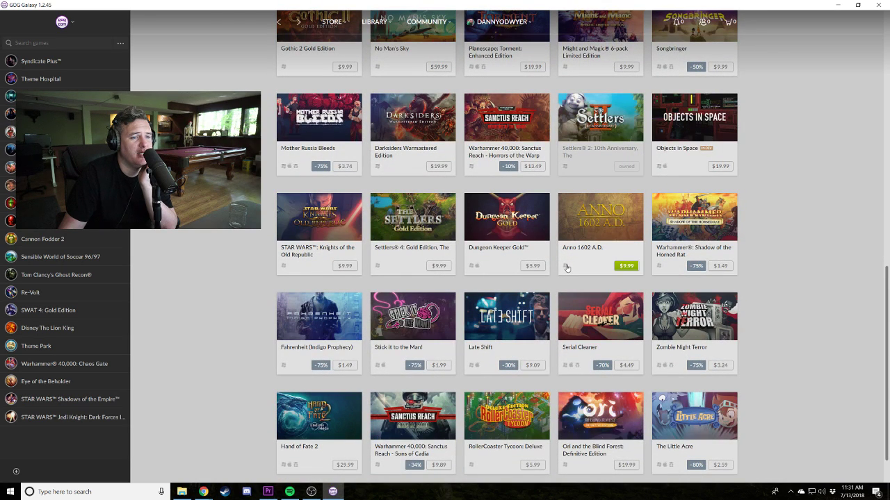
scroll(567, 268, "down", 1)
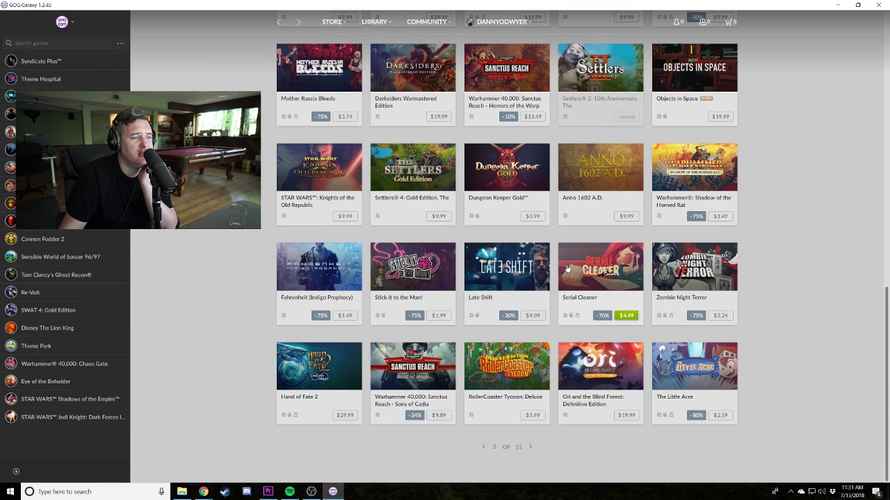
left_click(530, 447)
Close GOG Galaxy and play the WARSAW interview from about 00;34;26 past 00;35;24.
left_click(877, 7)
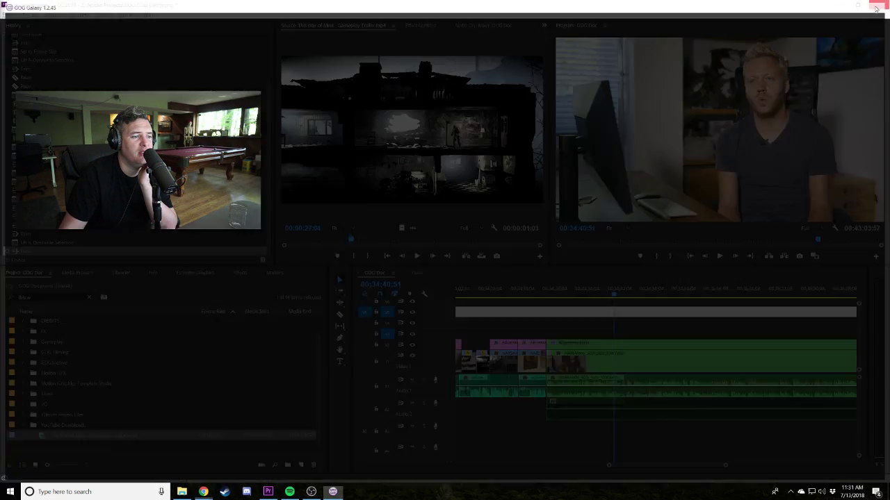
left_click_drag(612, 288, 555, 287)
key("space")
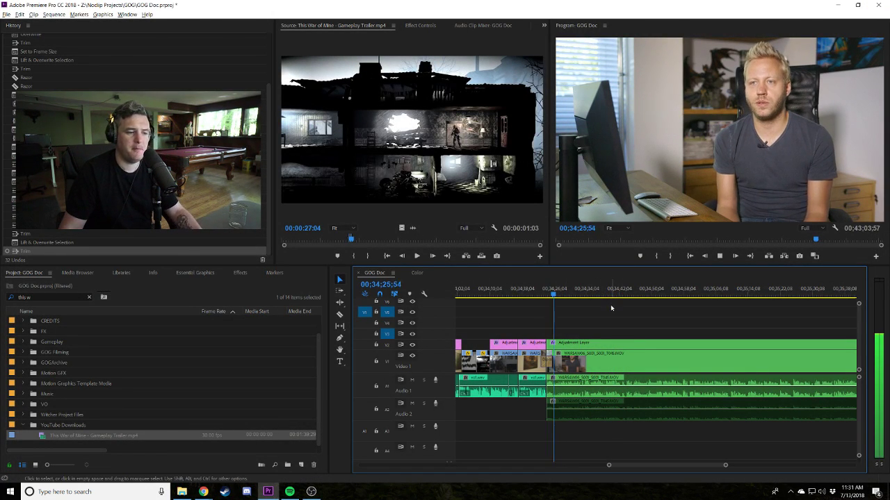
key("minus")
key("minus")
key("minus")
key("equal")
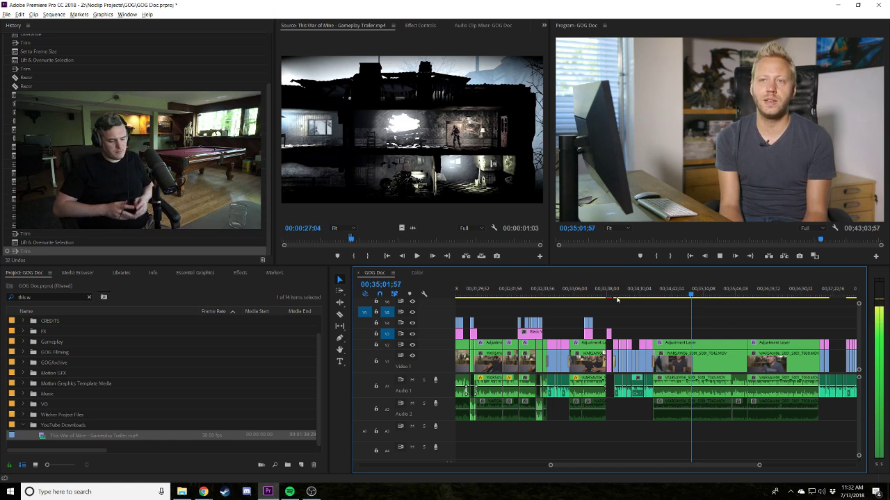
key("space")
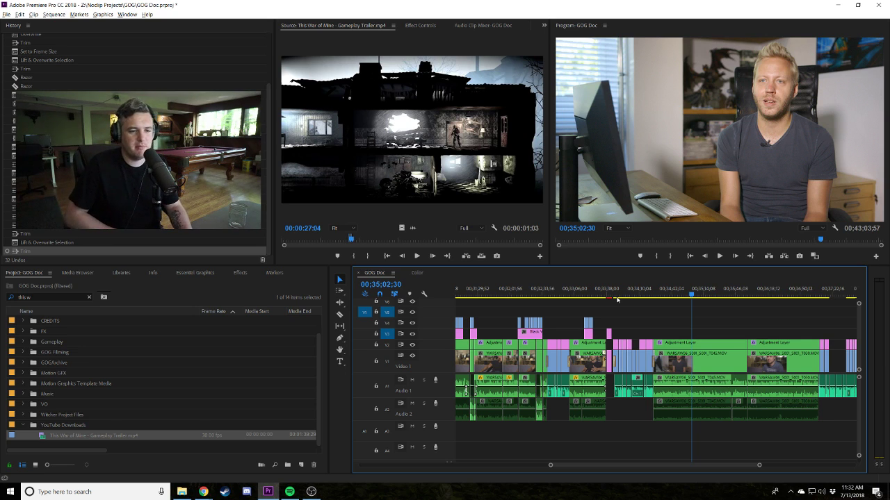
key("space")
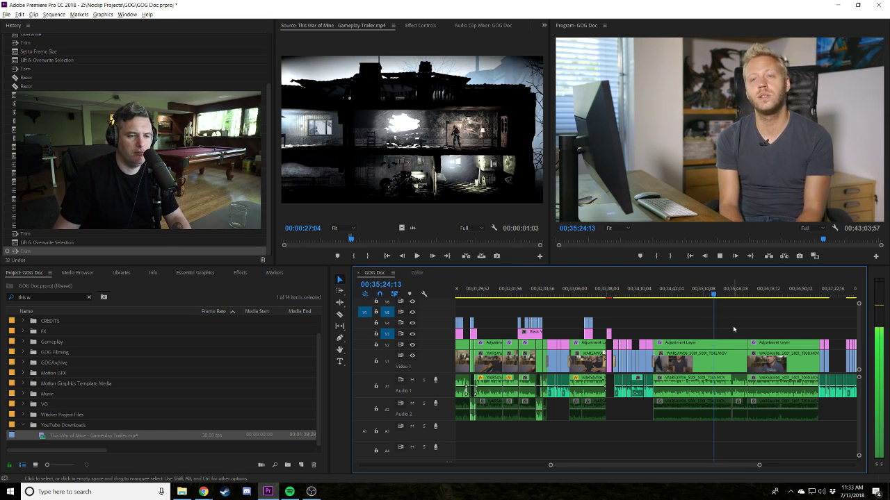
scroll(725, 327, "up", 3)
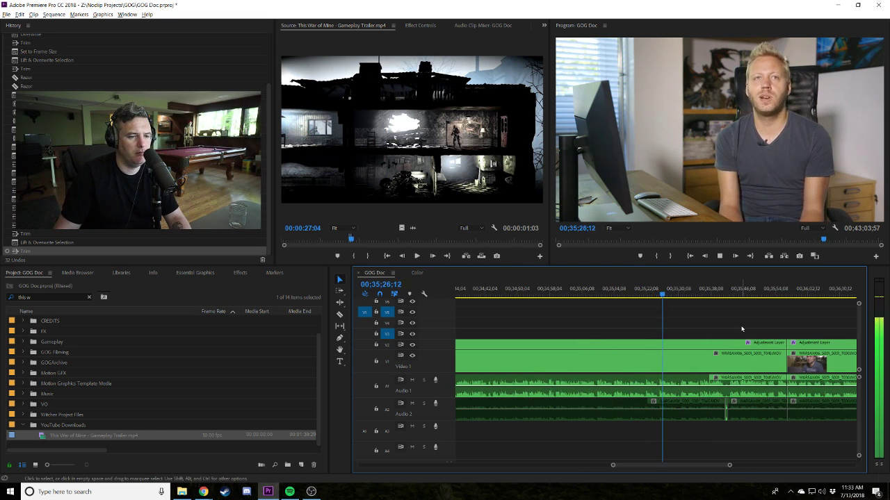
Redo the all-track razor split at the start of the unwanted interview stretch.
key("c")
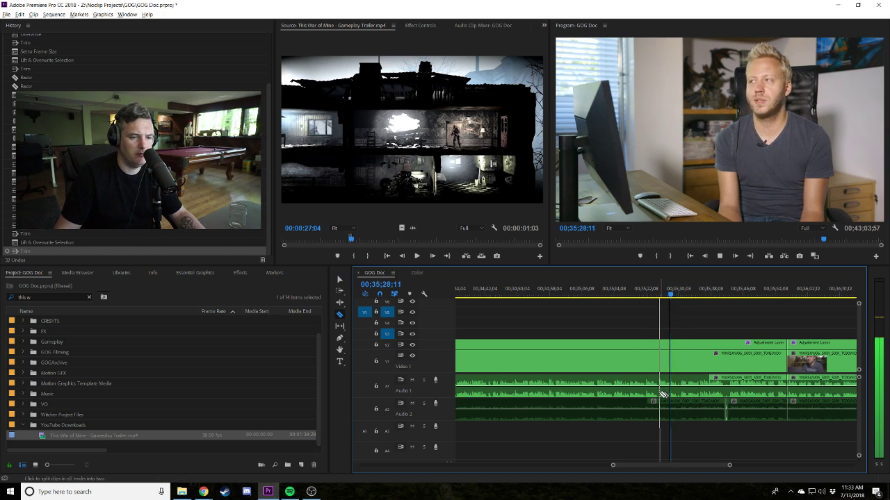
left_click(659, 396, "shift")
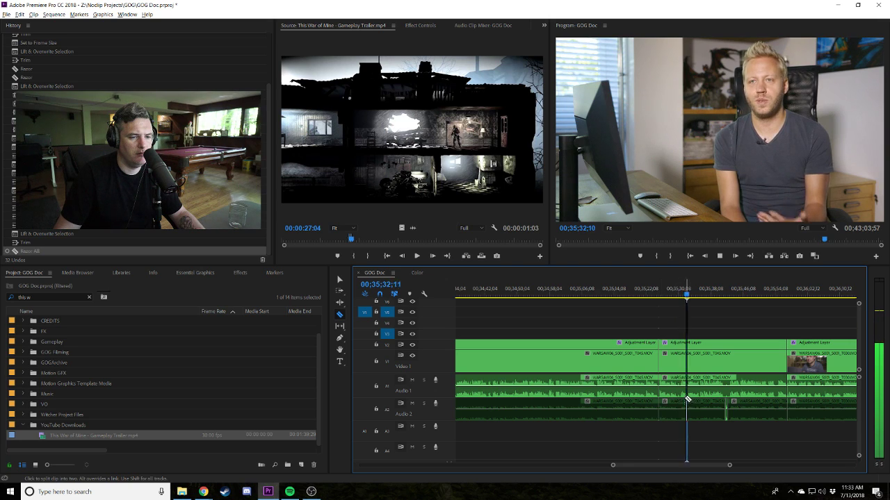
key("ctrl+z")
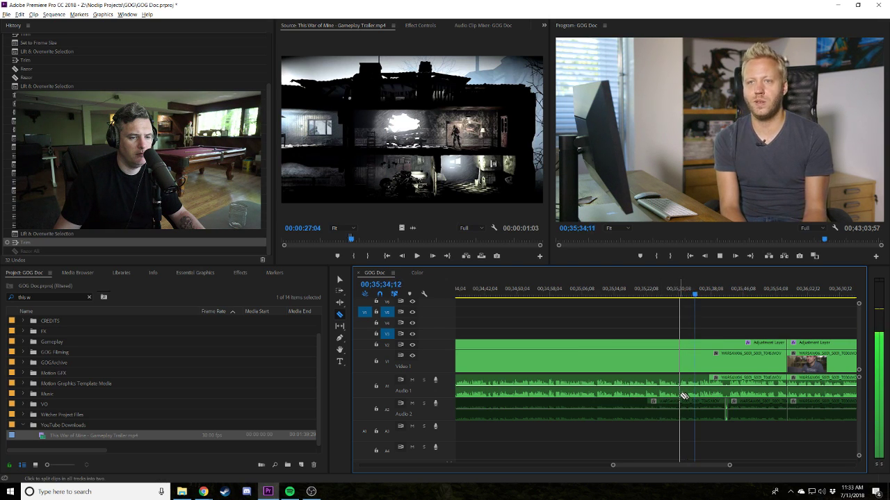
left_click(679, 395, "shift")
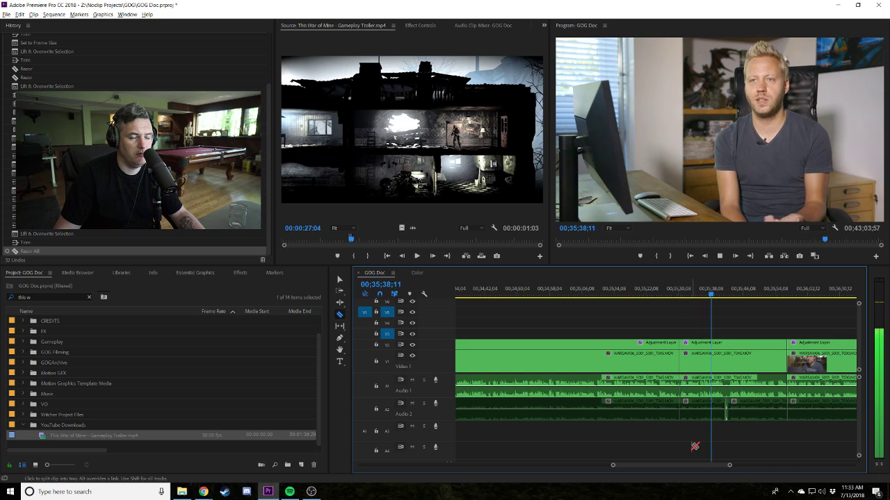
key("space")
scroll(635, 304, "up", 3)
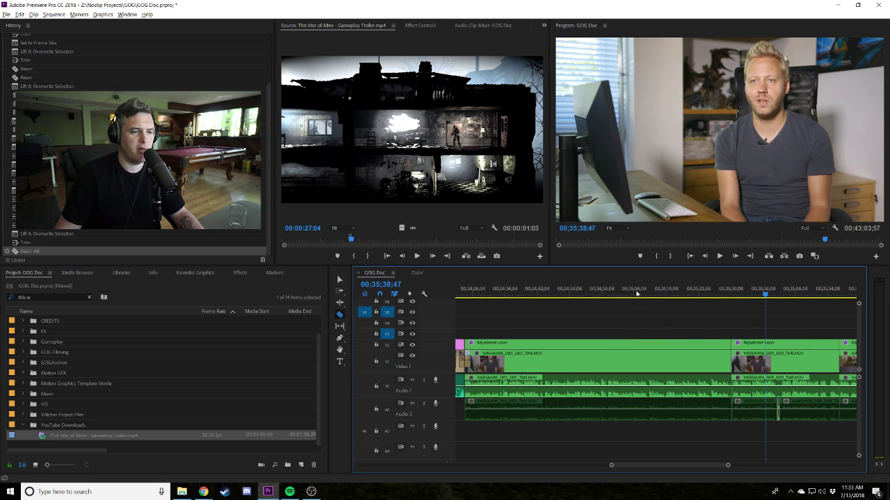
Split all tracks where the unwanted stretch ends near 35;15 and delete the section between.
left_click(608, 290)
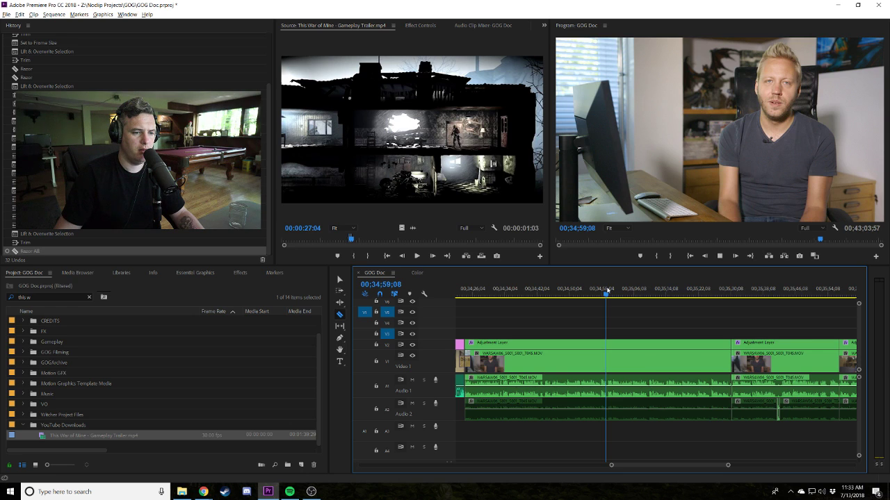
key("space")
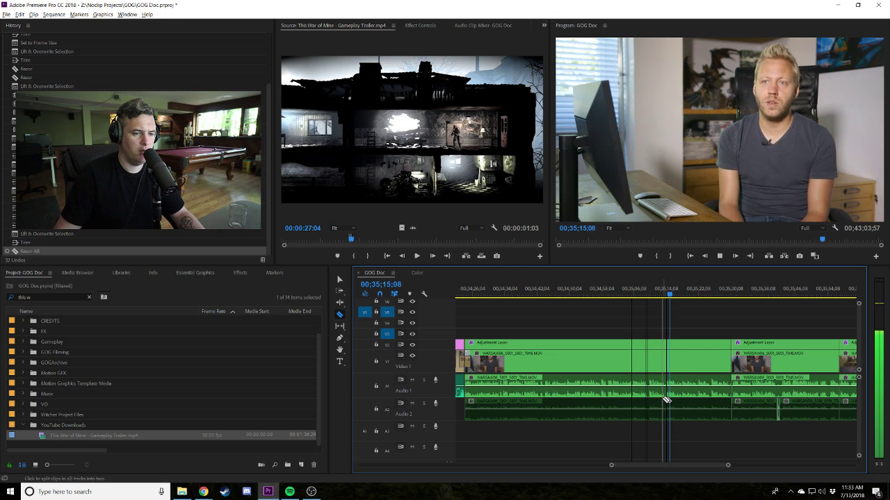
left_click(666, 399, "shift")
key("v")
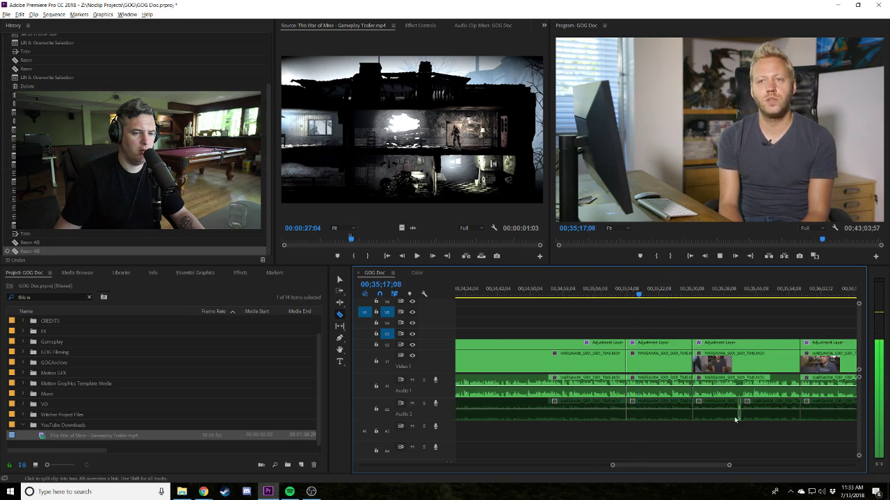
left_click_drag(685, 438, 646, 334)
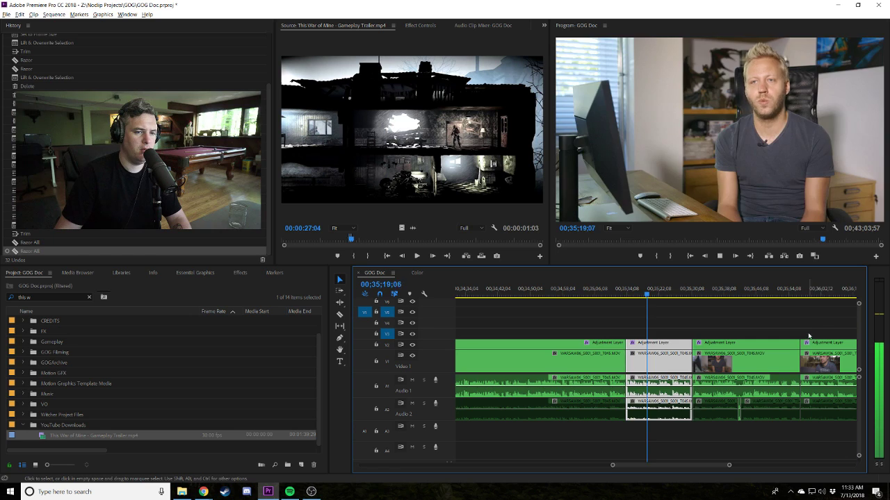
key("Delete")
Review the edit and select all clips following the resulting gap.
left_click_drag(834, 325, 632, 417)
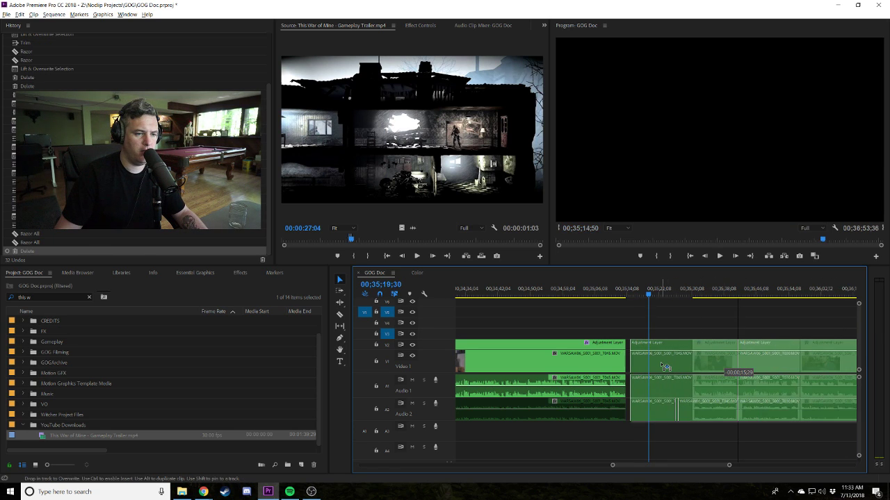
left_click(598, 293)
key("space")
key("minus")
key("minus")
key("minus")
key("minus")
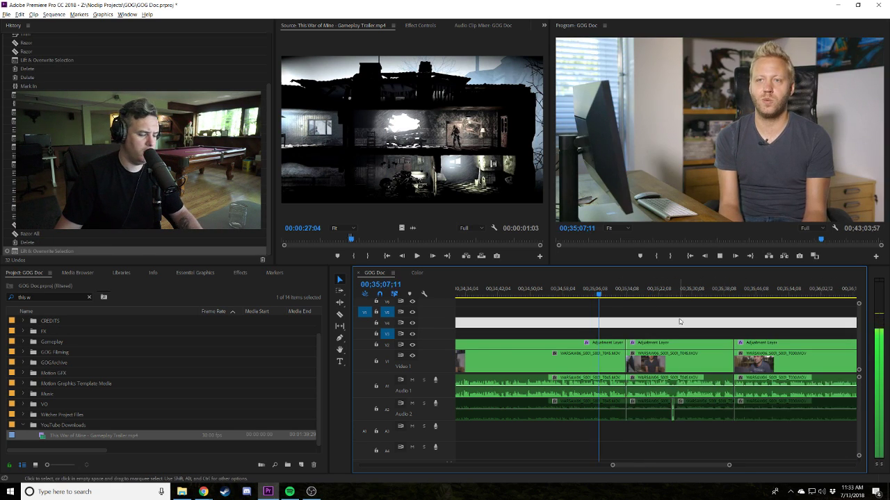
key("equal")
key("equal")
key("equal")
key("equal")
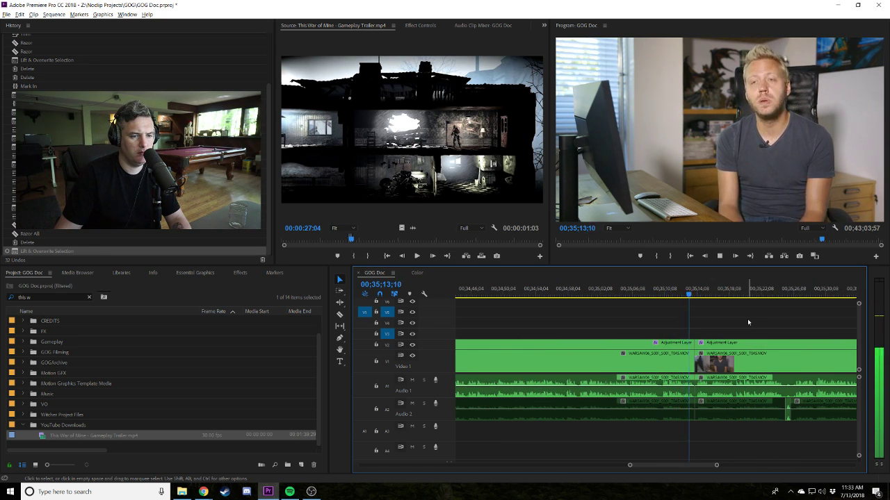
scroll(747, 320, "down", 2)
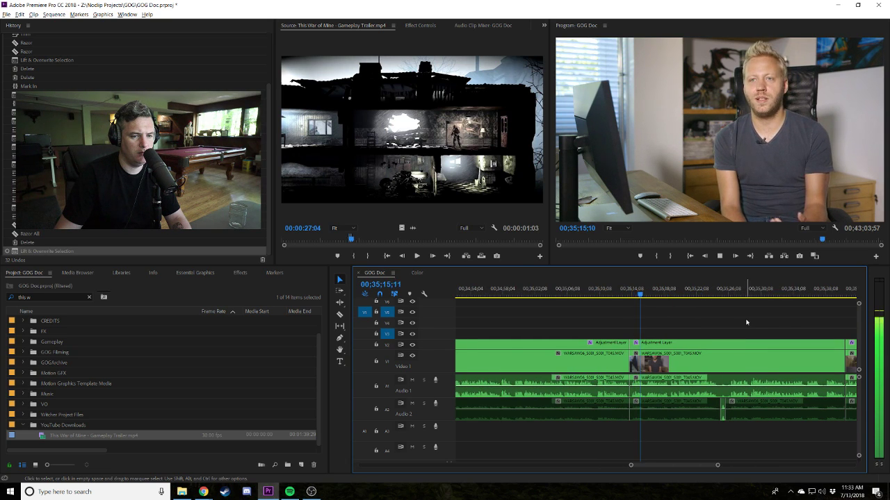
scroll(731, 393, "down", 4)
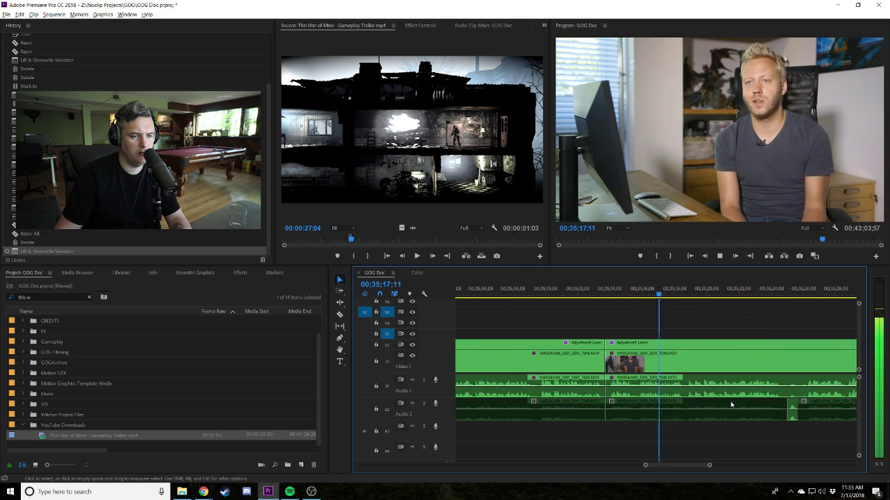
left_click_drag(527, 334, 563, 437)
left_click_drag(532, 354, 723, 334)
key("minus")
Move the clips at the sequence end left against the interview.
scroll(765, 389, "down", 6)
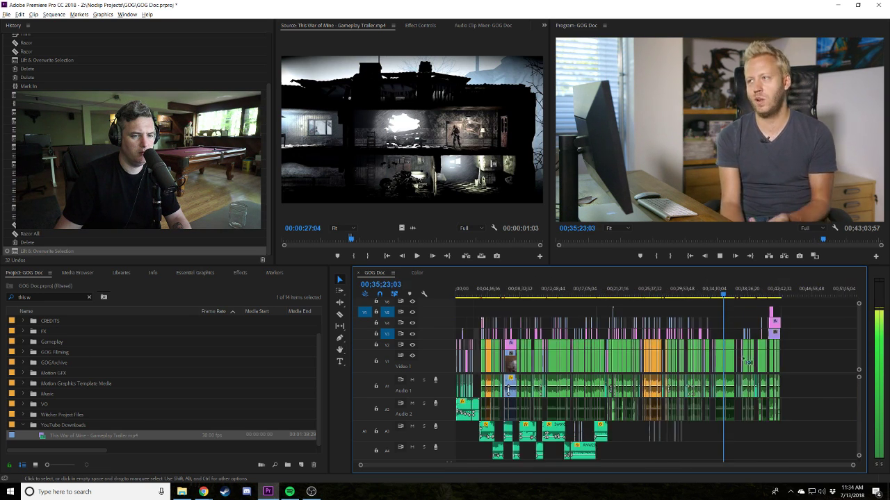
left_click_drag(836, 438, 626, 310)
key("equal")
key("equal")
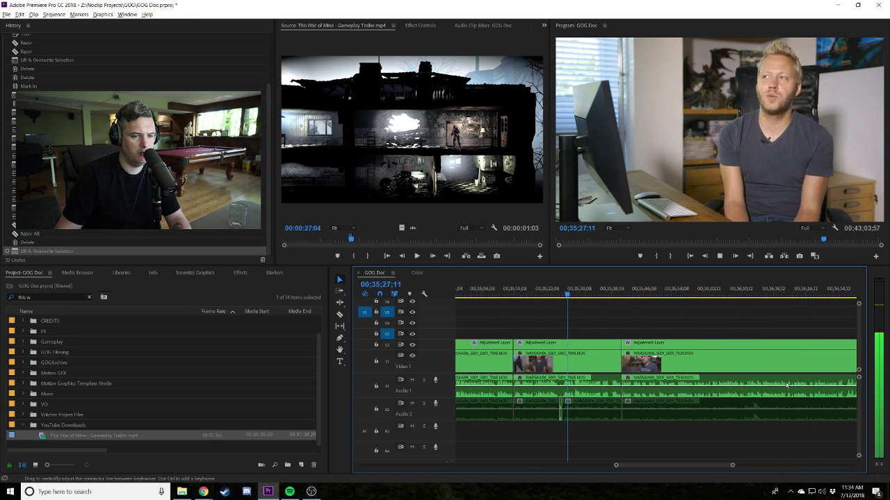
left_click_drag(793, 355, 760, 369)
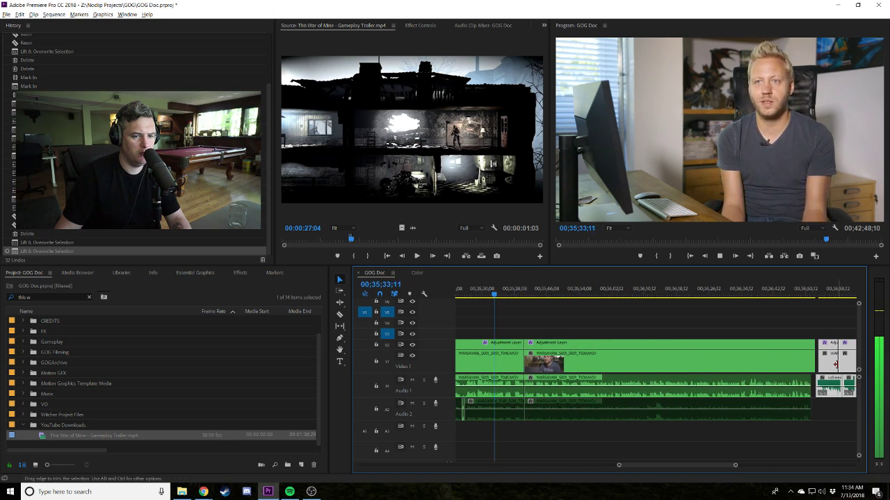
left_click_drag(834, 363, 832, 367)
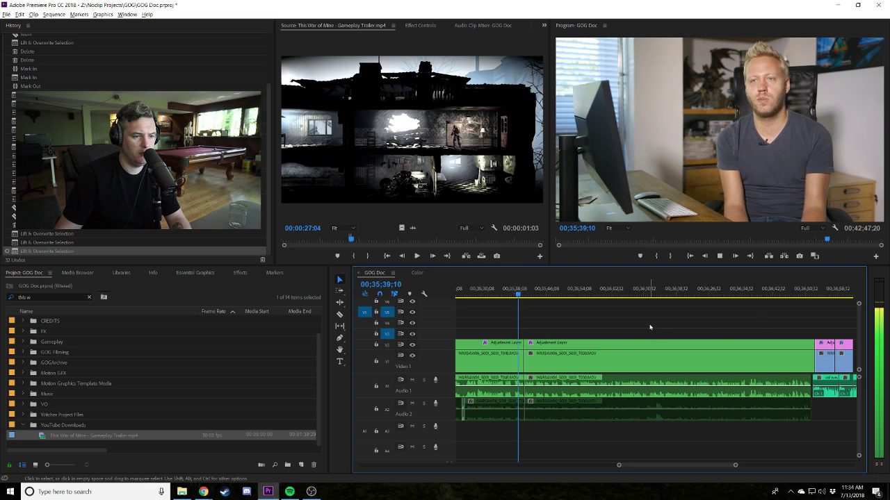
scroll(660, 329, "up", 2)
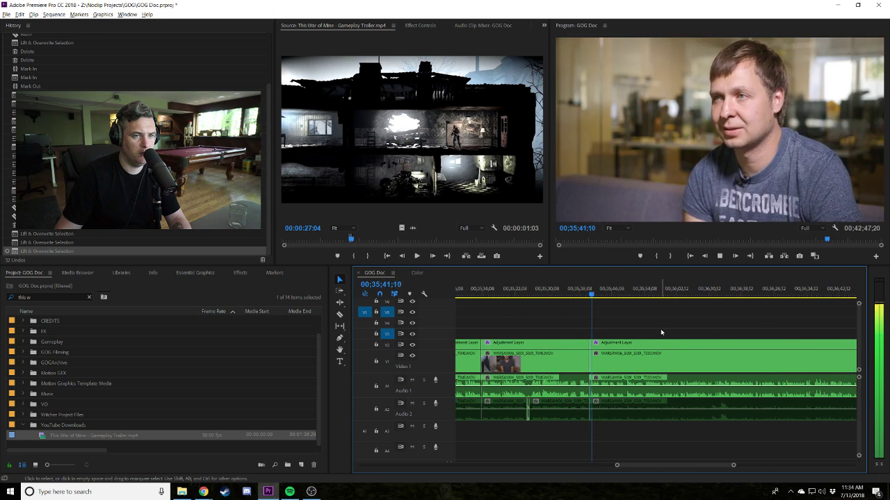
Add two volume keyframes on Audio 1 and lower the volume at one.
key("=")
key("=")
key("=")
key("space")
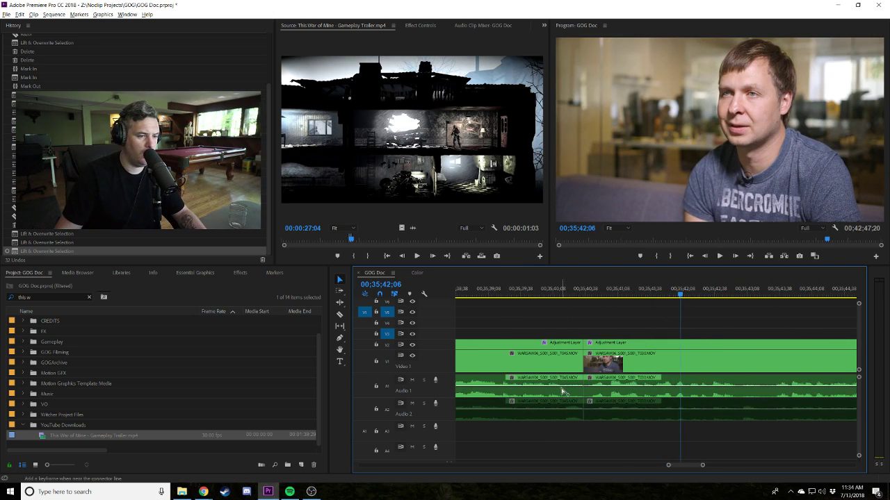
left_click(564, 385, "ctrl")
left_click(568, 387, "ctrl")
left_click_drag(569, 401, 571, 396)
left_click(551, 291)
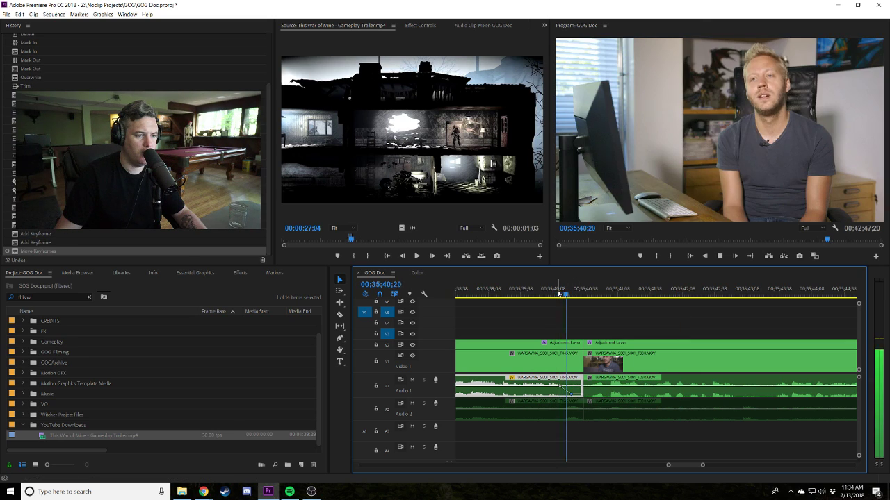
key("space")
Trim the Audio 1 edit point back to the playhead near 35;40;26.
key("space")
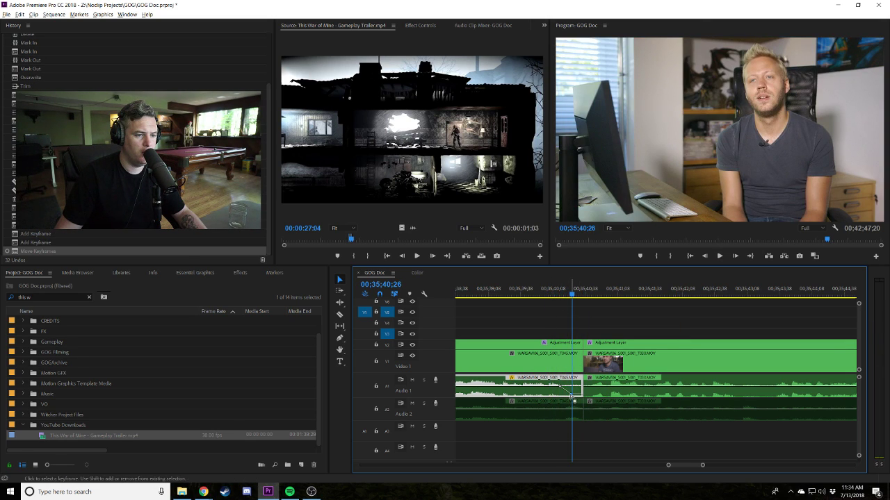
left_click_drag(580, 387, 572, 387)
key("space")
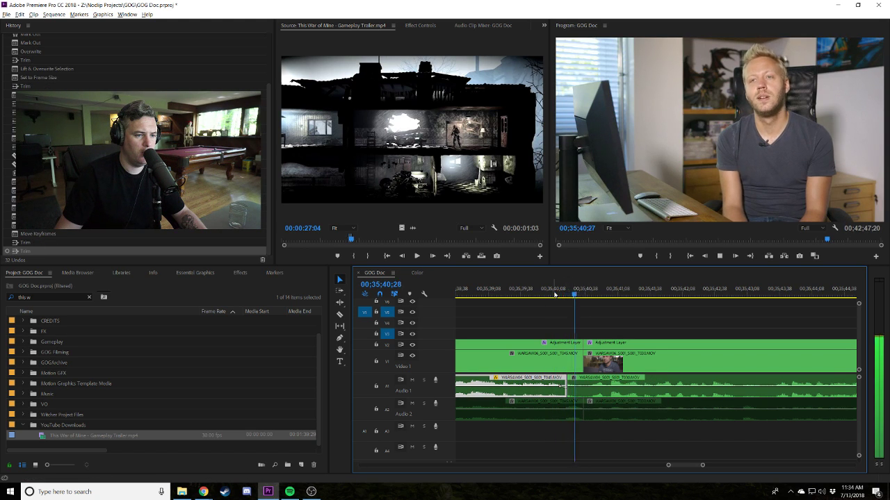
left_click_drag(577, 392, 576, 392)
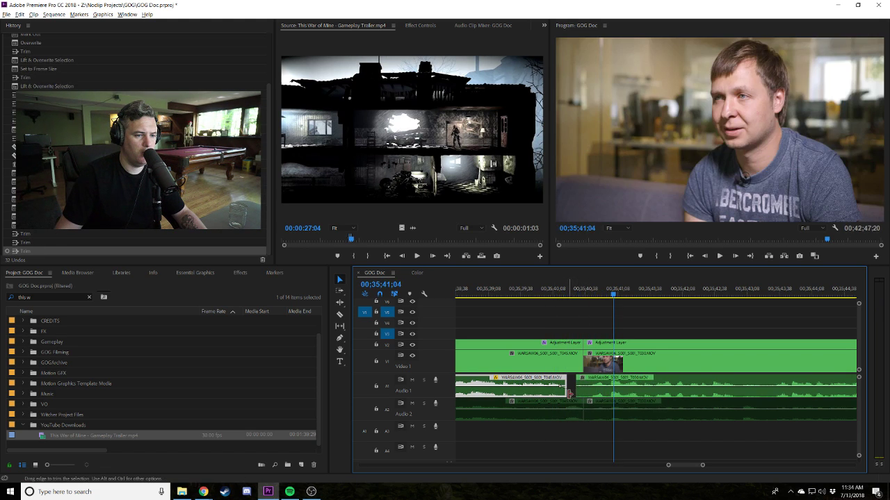
left_click(595, 324)
key("minus")
key("minus")
key("minus")
key("minus")
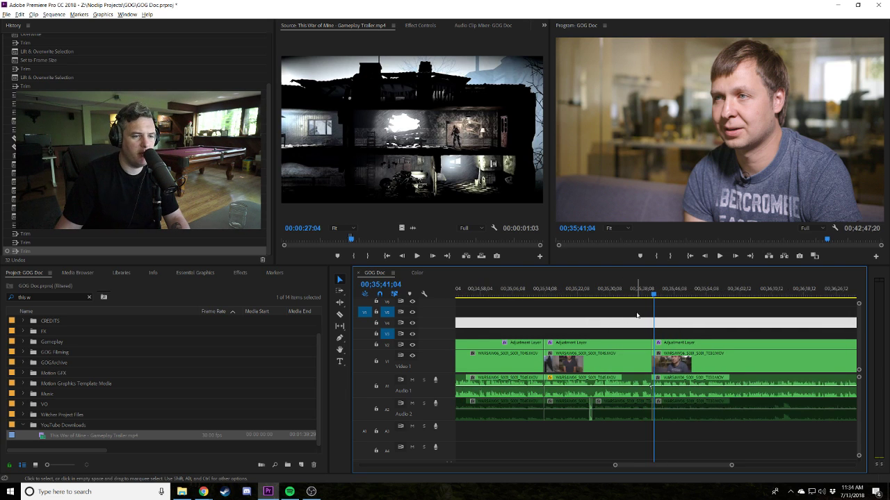
left_click(604, 313)
Save the GOG Doc project, confirming the Project Modified prompt, then switch to Chrome.
key("ctrl+s")
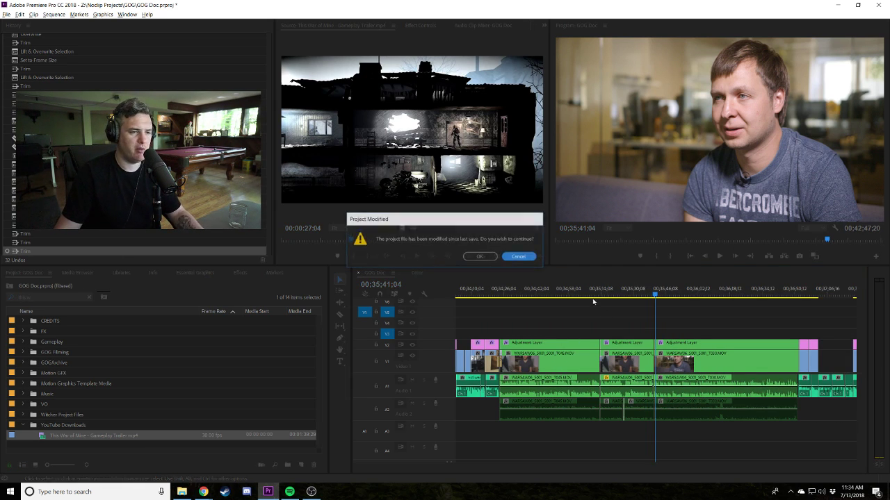
left_click(481, 257)
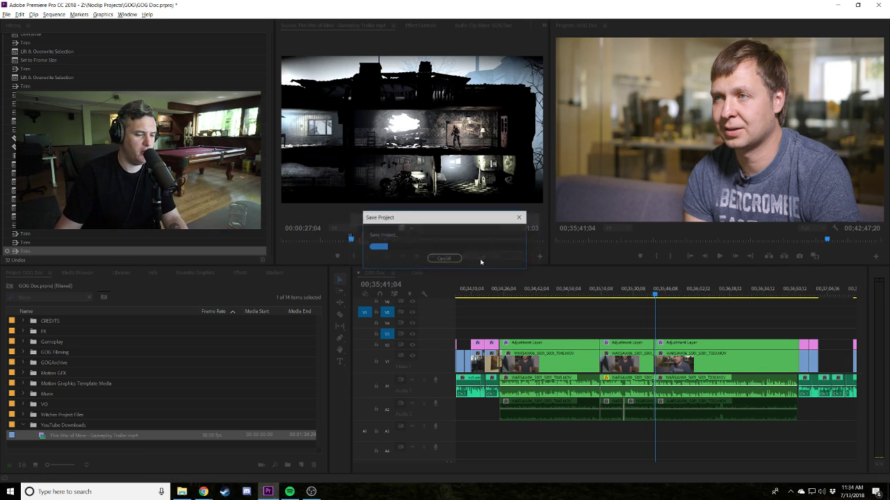
left_click(591, 291)
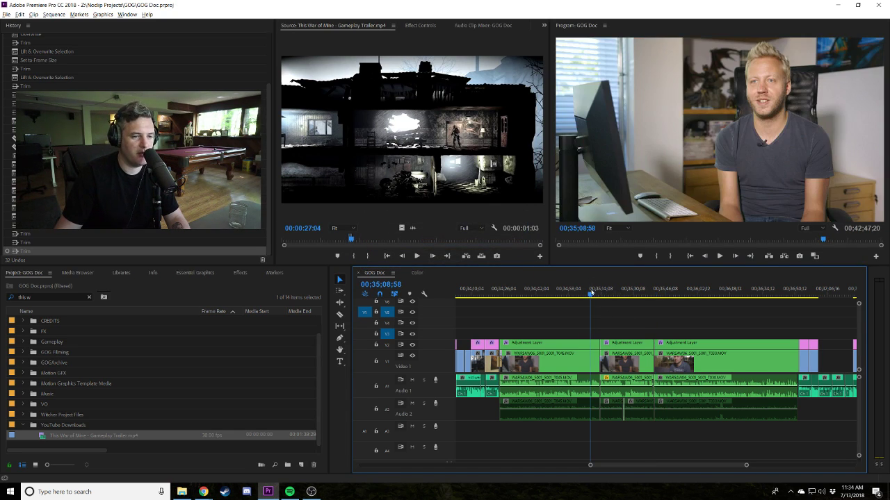
left_click(543, 293)
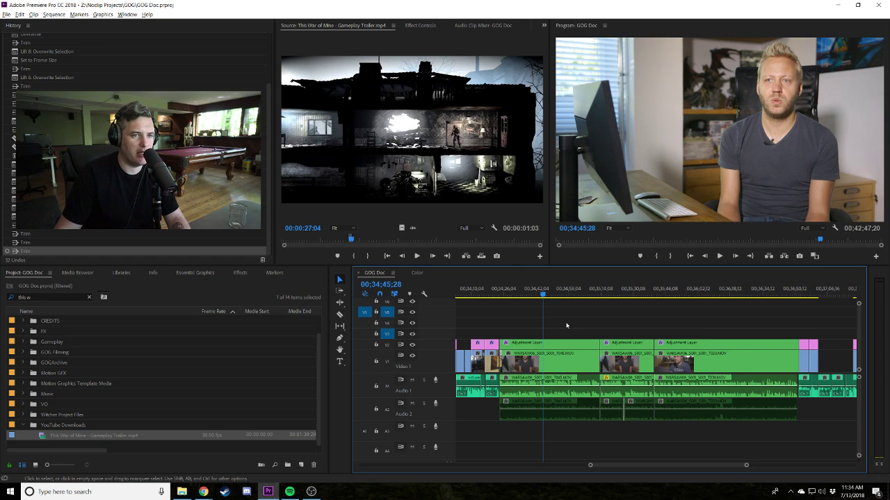
key("alt+Tab")
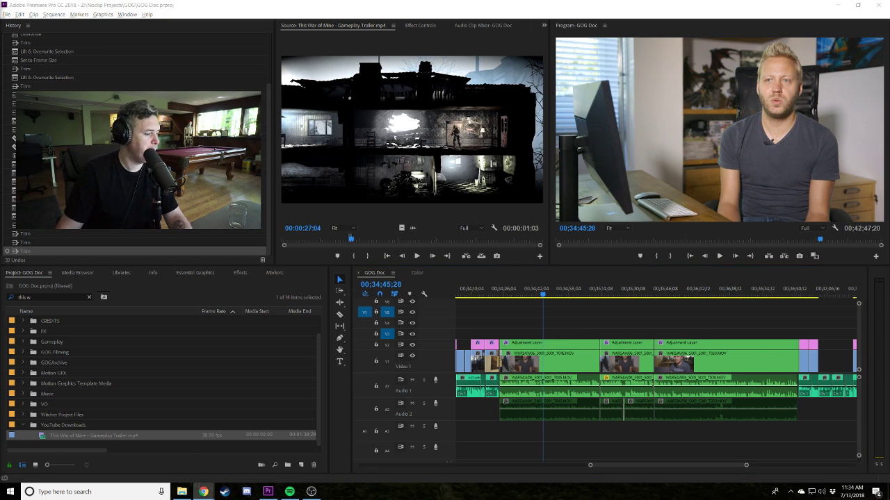
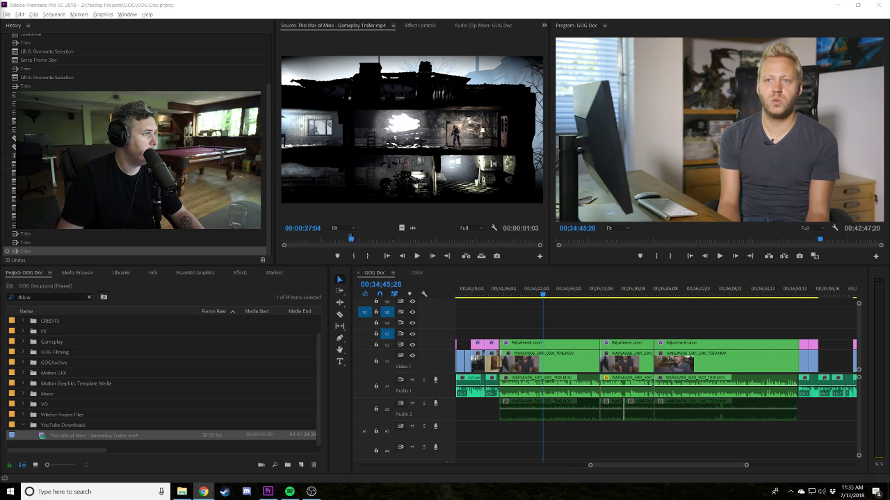
Bring Chrome to the front, then move the window right and widen it to reflow the article.
key("alt+Tab")
scroll(431, 201, "down", 2)
scroll(378, 218, "up", 3)
scroll(308, 240, "down", 1)
left_click_drag(279, 285, 263, 203)
left_click(263, 203)
scroll(262, 203, "up", 1)
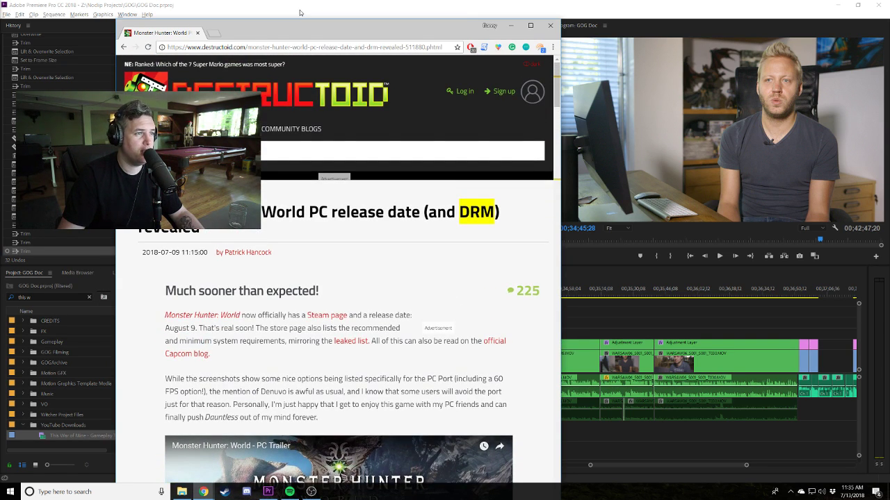
left_click_drag(299, 19, 483, 45)
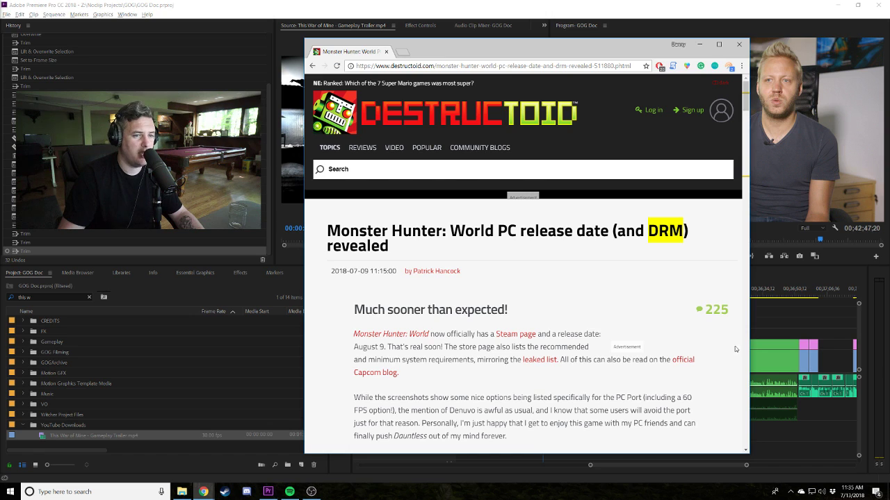
left_click_drag(749, 347, 873, 333)
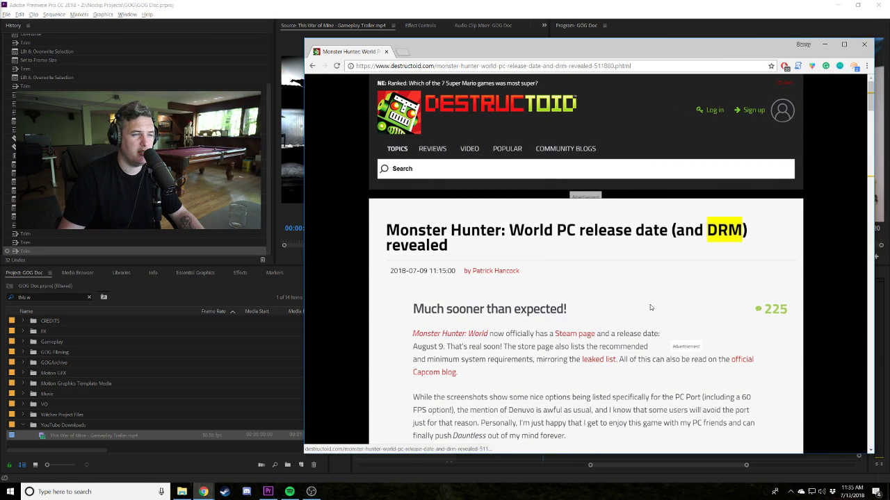
Read through the Destructoid article, highlighting the paragraph about the PC port.
scroll(651, 308, "down", 2)
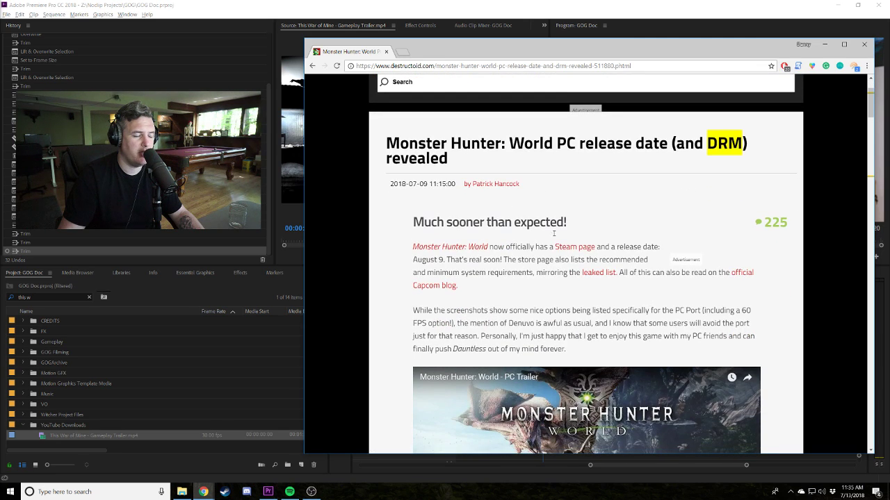
scroll(623, 283, "up", 2)
scroll(462, 156, "down", 2)
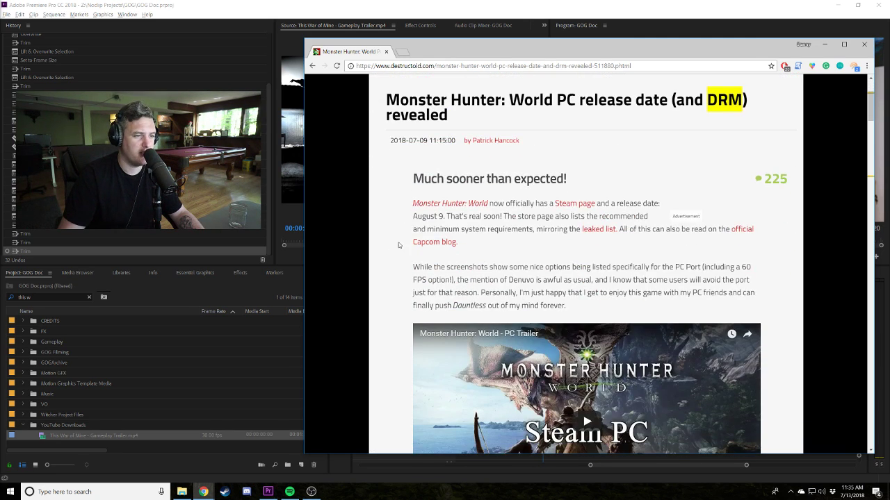
left_click_drag(410, 200, 498, 246)
left_click(655, 305)
left_click_drag(438, 255, 412, 272)
left_click(413, 273)
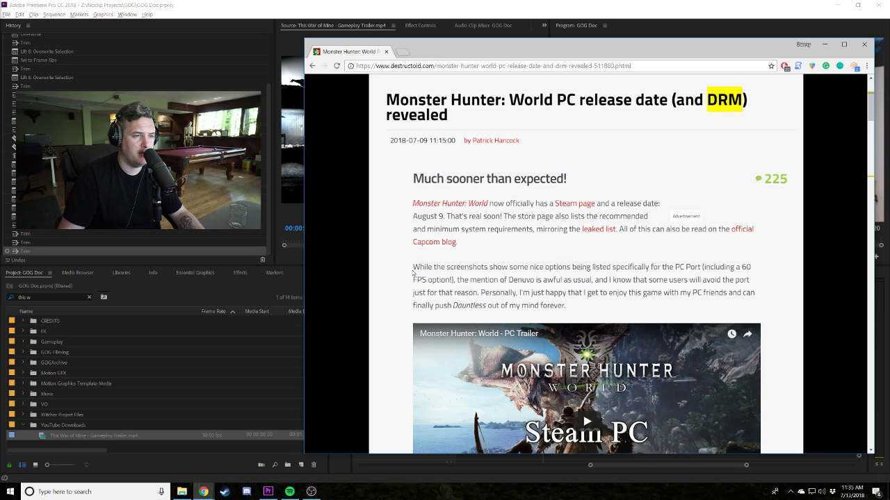
scroll(549, 296, "down", 5)
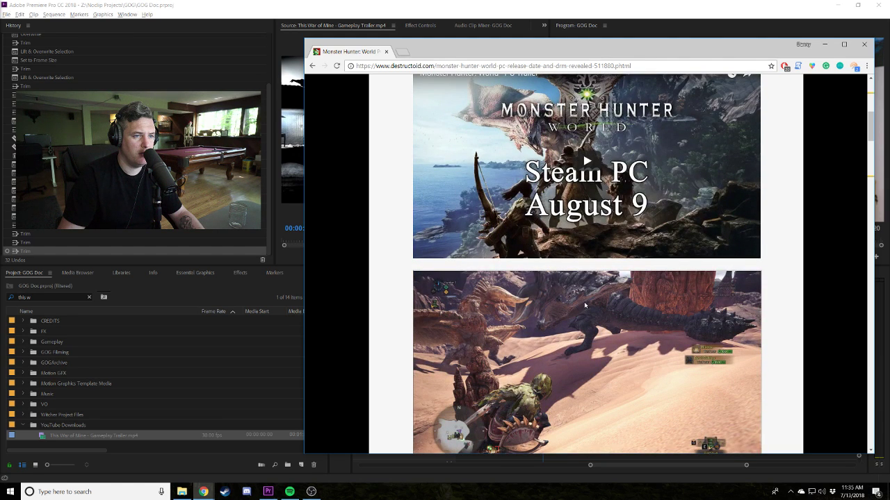
Play the embedded Monster Hunter: World trailer muted and scrub through to its end card at 1:18.
left_click(578, 199)
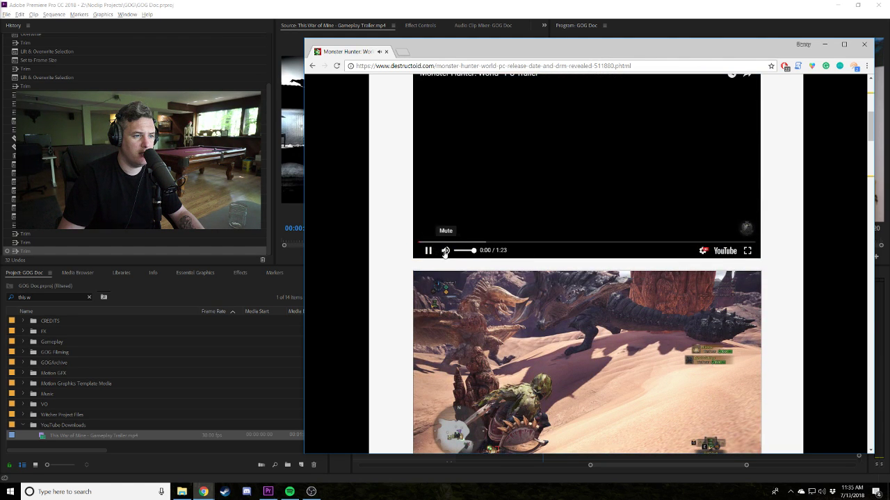
left_click(445, 252)
left_click(524, 242)
left_click_drag(552, 243, 657, 243)
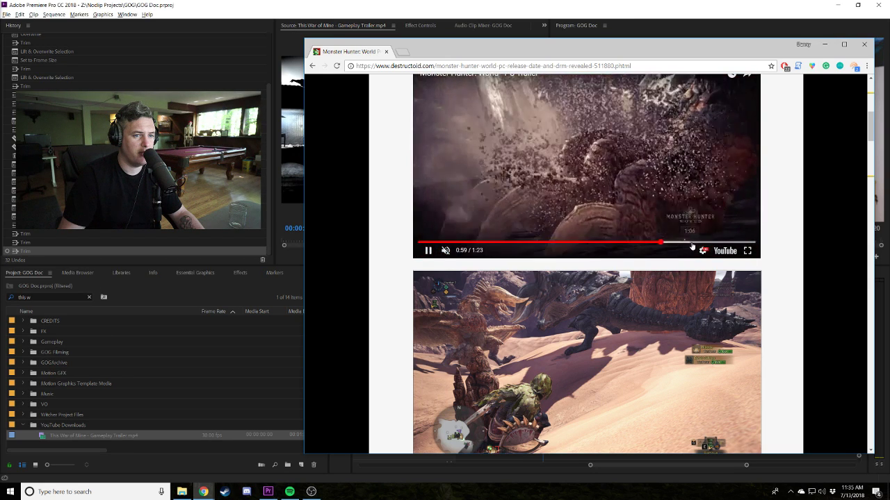
left_click(692, 243)
left_click(710, 242)
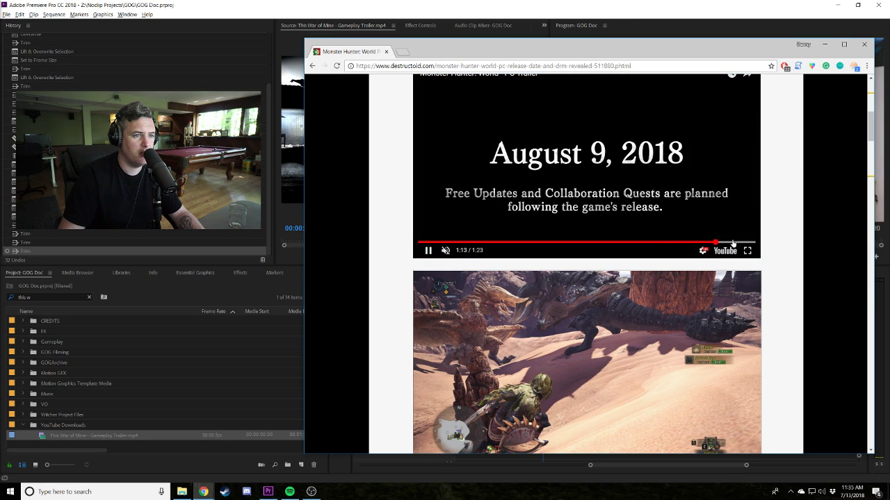
left_click(733, 242)
left_click(622, 135)
Open the Monster Hunter: World trailer on YouTube in a new tab.
scroll(511, 220, "down", 3)
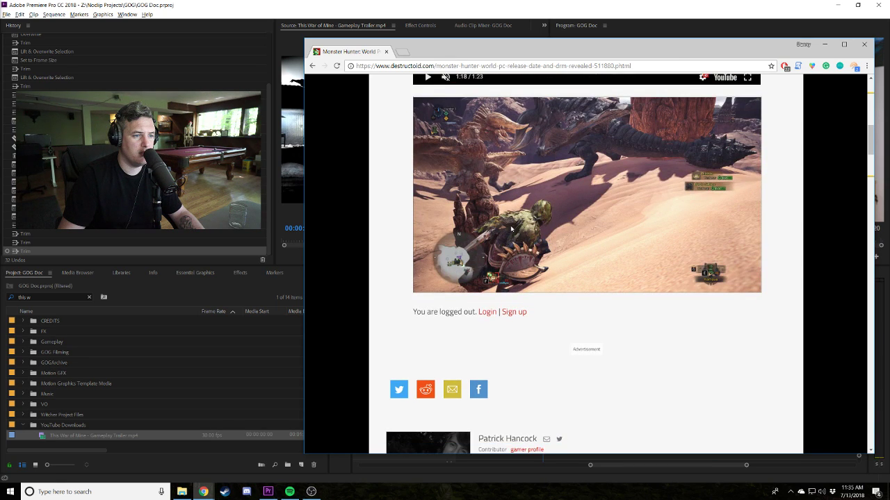
scroll(511, 228, "up", 4)
left_click(483, 160)
Replace the YouTube address with a search for 'steam monster hunter world'.
left_click(420, 67)
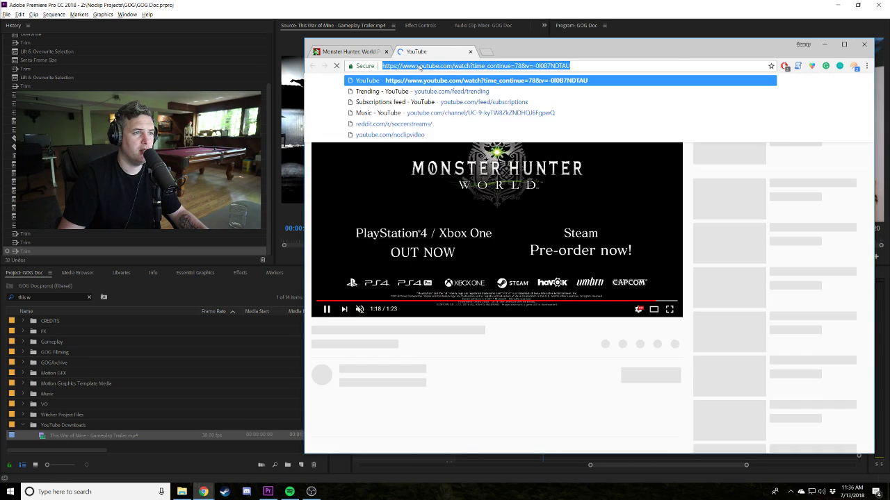
key("BackSpace")
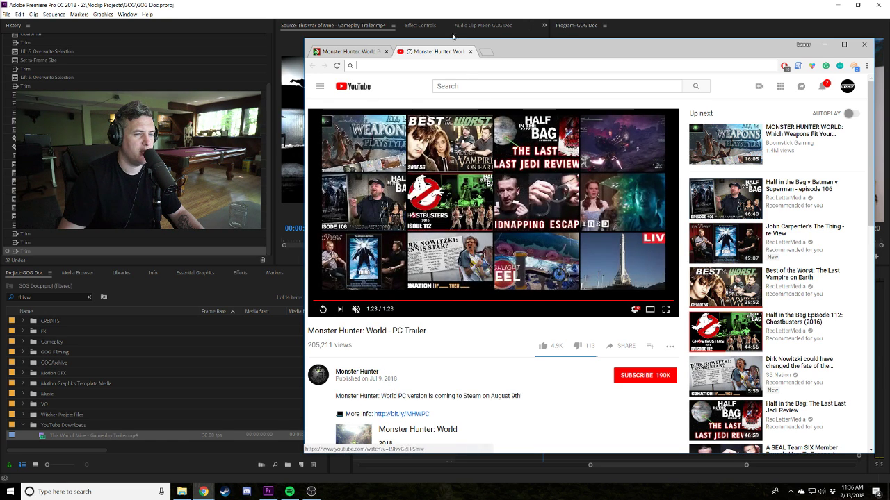
type("st")
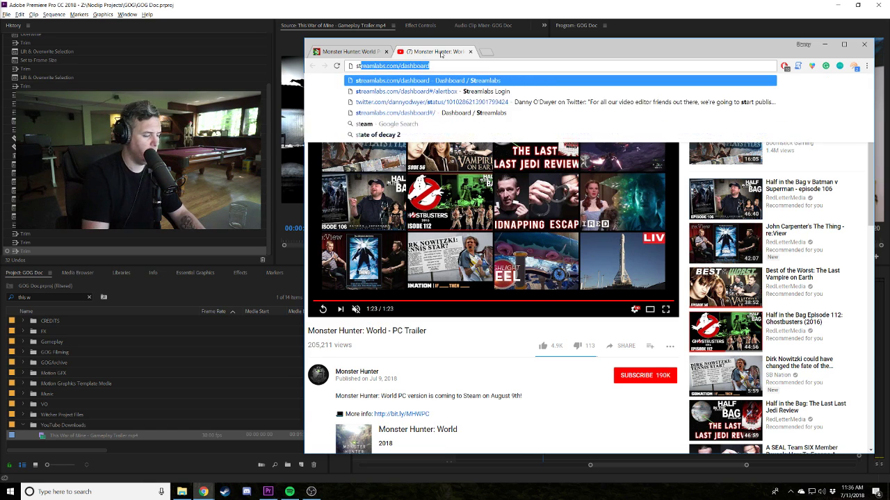
type("eam monster")
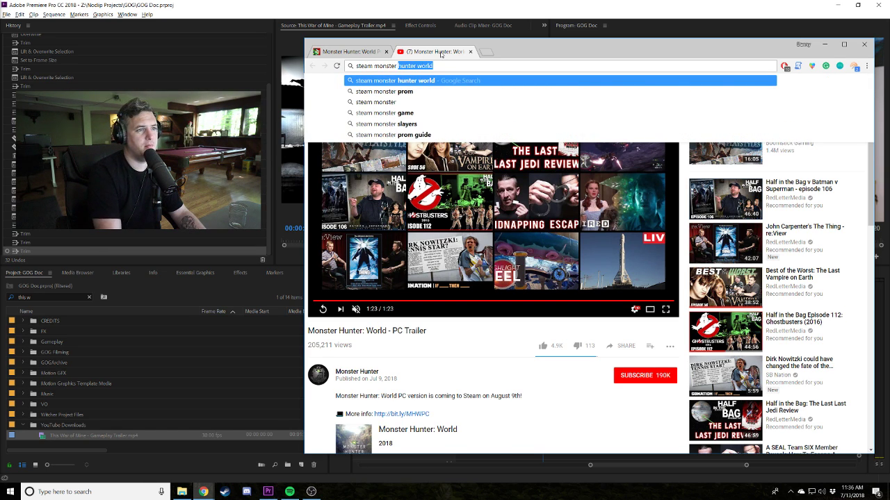
key("Return")
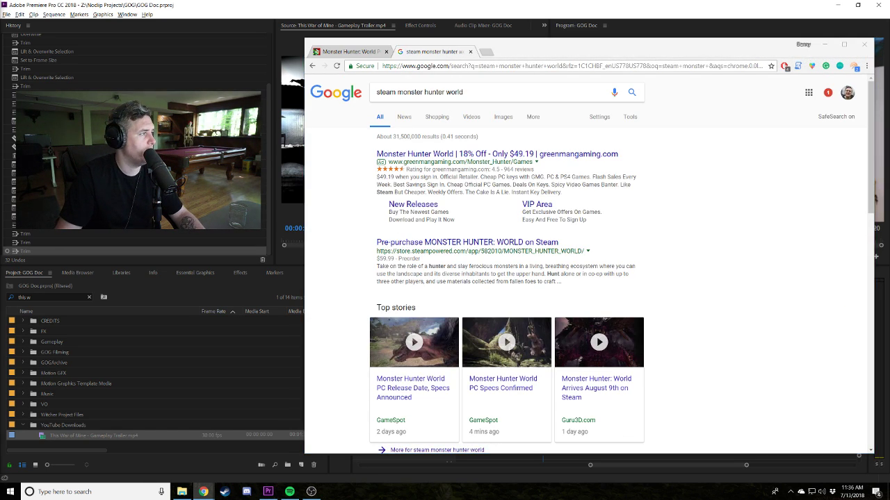
Check the Green Man Gaming and Steam store pages for the game, then close the tab.
left_click(426, 154)
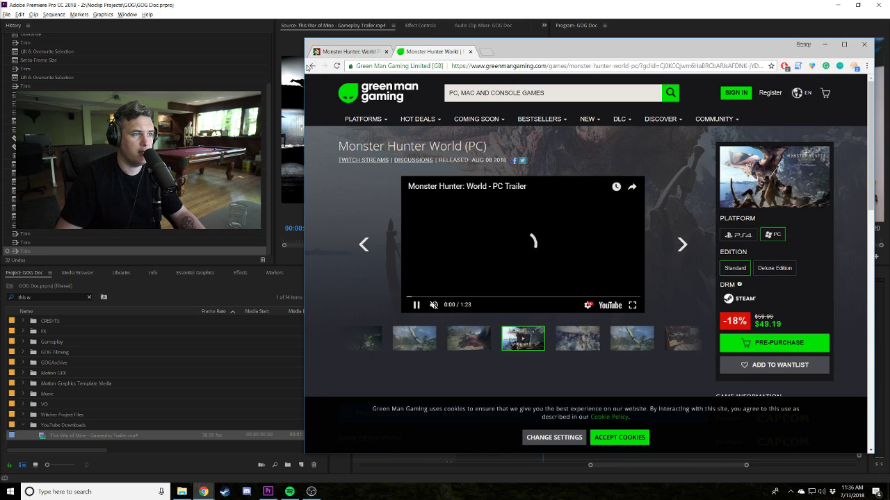
key("alt+Left")
left_click(472, 305)
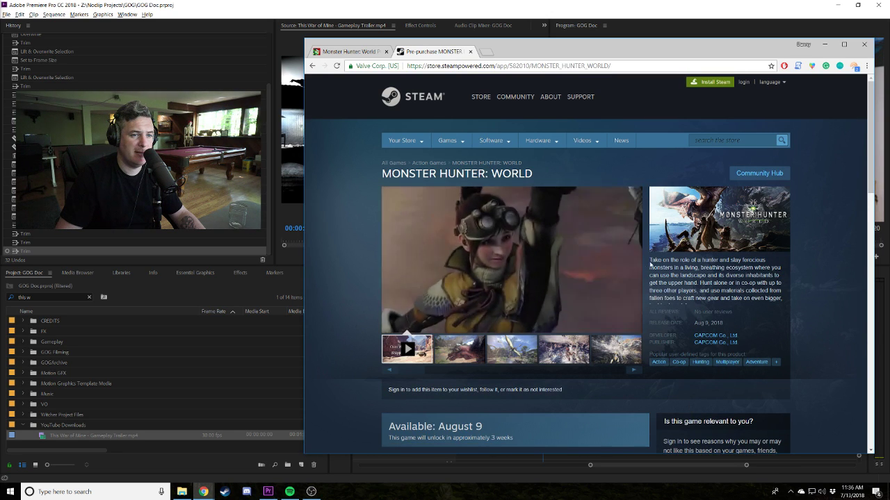
middle_click(442, 55)
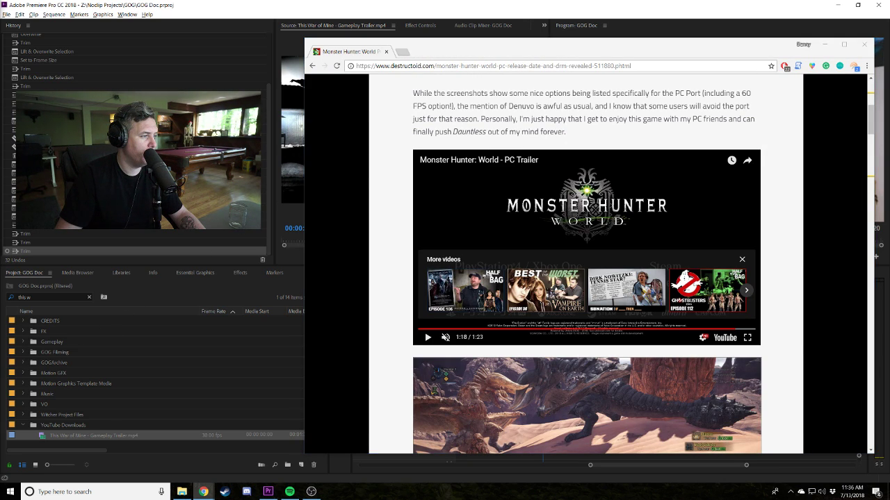
Launch 4K Video Downloader and download the pasted trailer link as MP4, postponing the update.
left_click(112, 489)
type("4k")
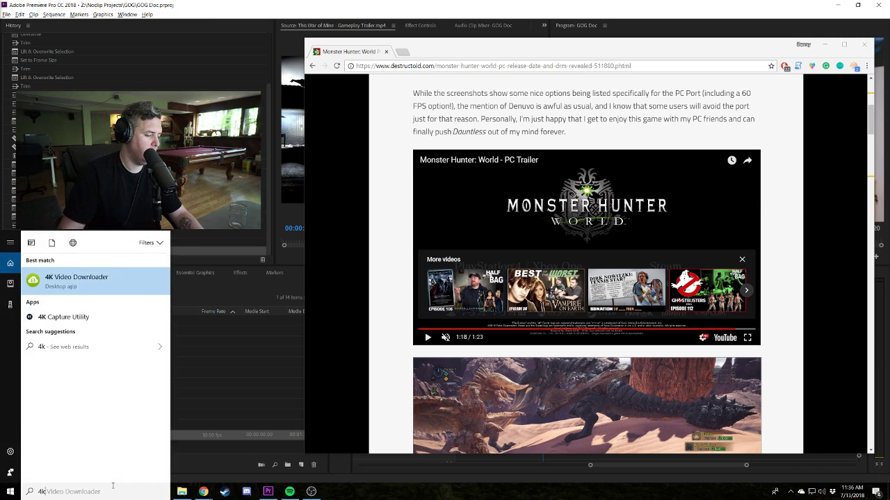
key("Return")
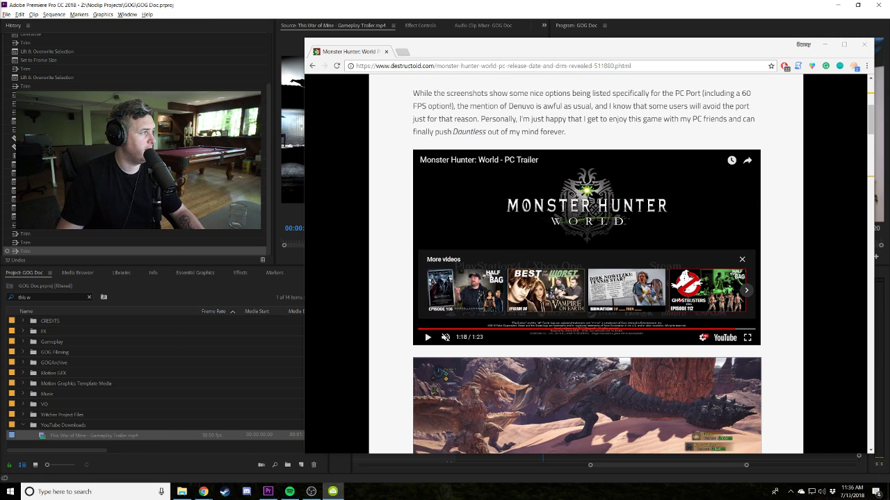
key("ctrl+v")
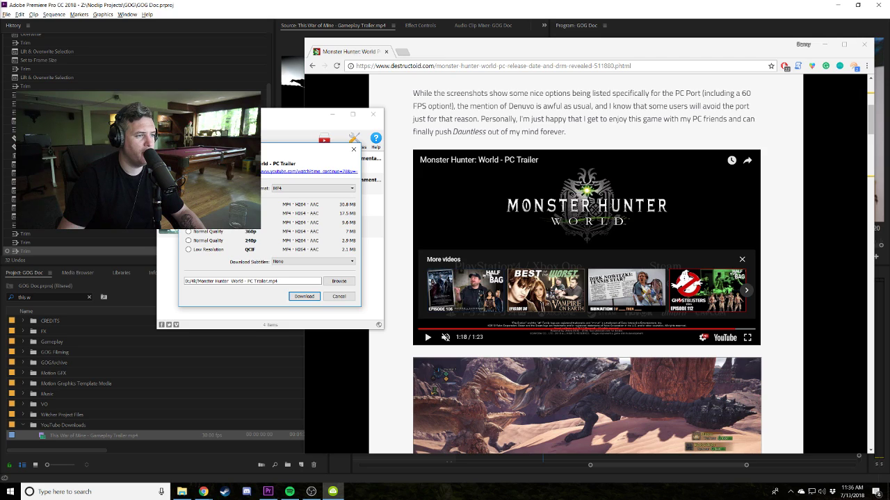
left_click(309, 296)
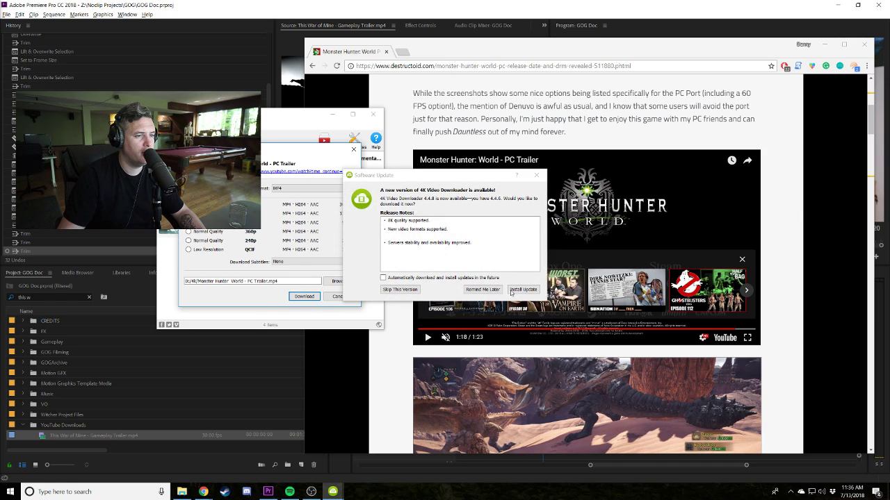
left_click(482, 289)
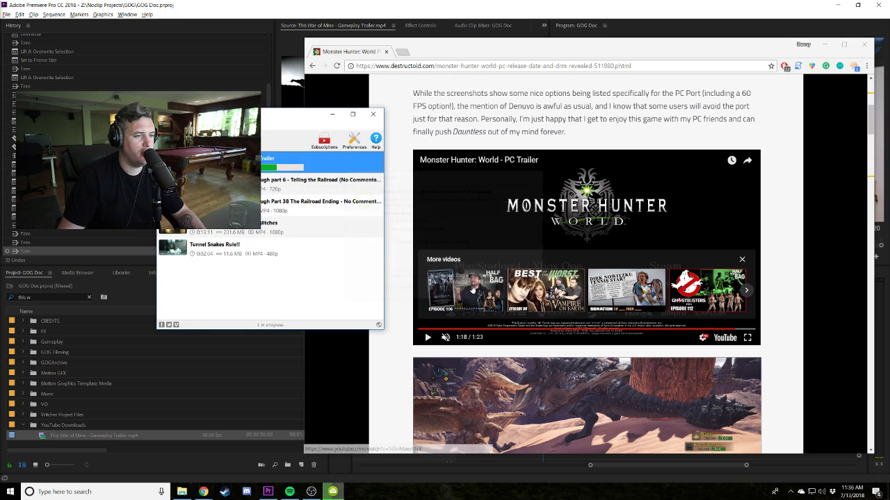
Delete the older entries through Tunnel Snakes Rule!! from the download list and minimize the downloader.
left_click(299, 182)
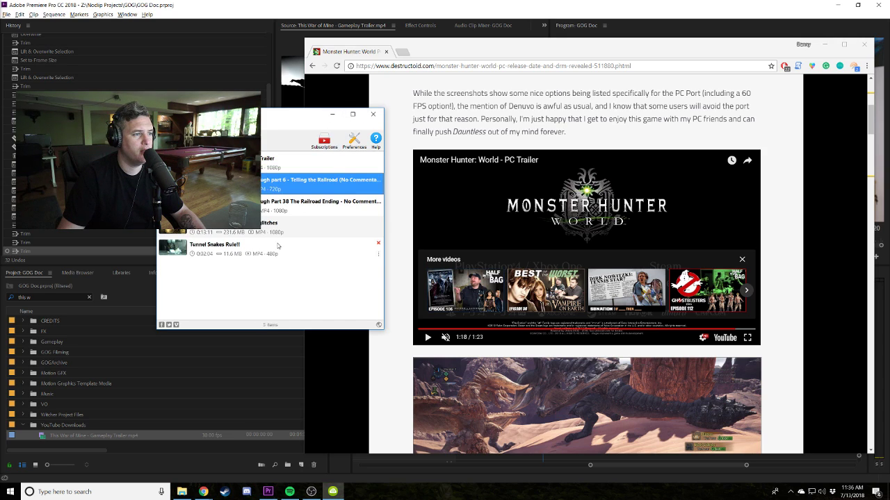
left_click(278, 248, "shift")
key("Delete")
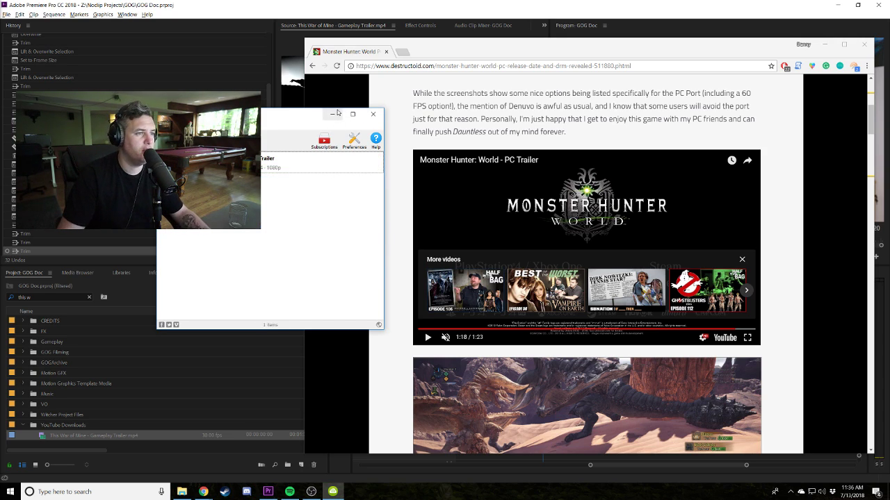
left_click(332, 114)
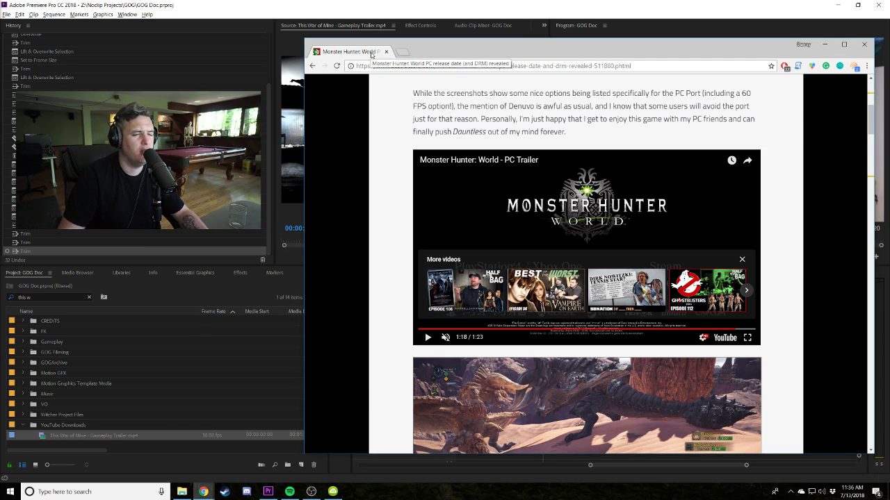
Rewind the article's trailer to 0:46 and return to the Premiere project.
scroll(598, 230, "up", 2)
scroll(607, 313, "down", 2)
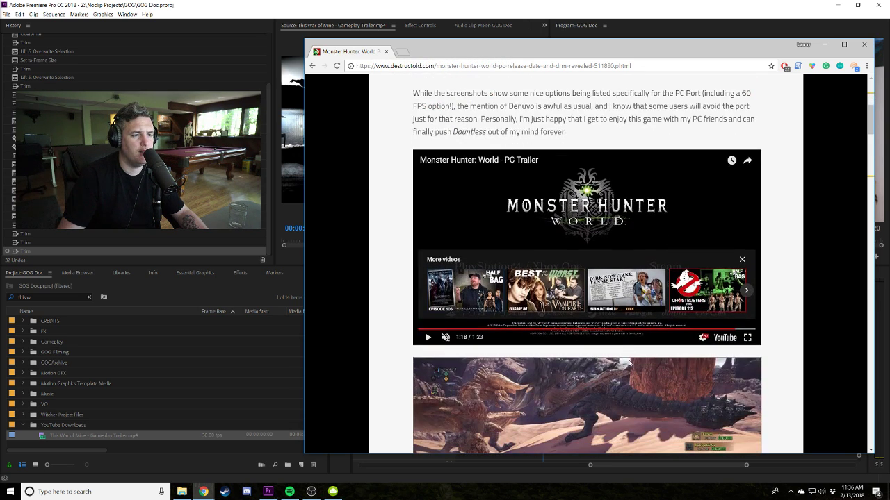
left_click(607, 332)
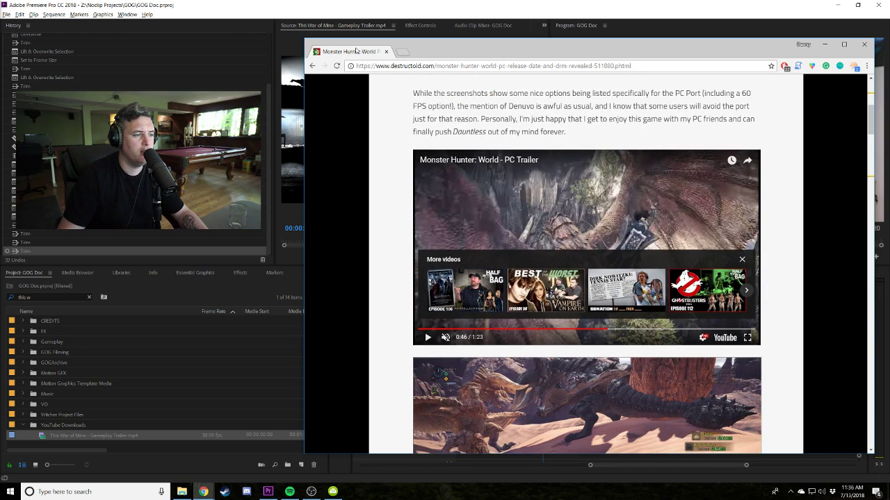
key("alt+Tab")
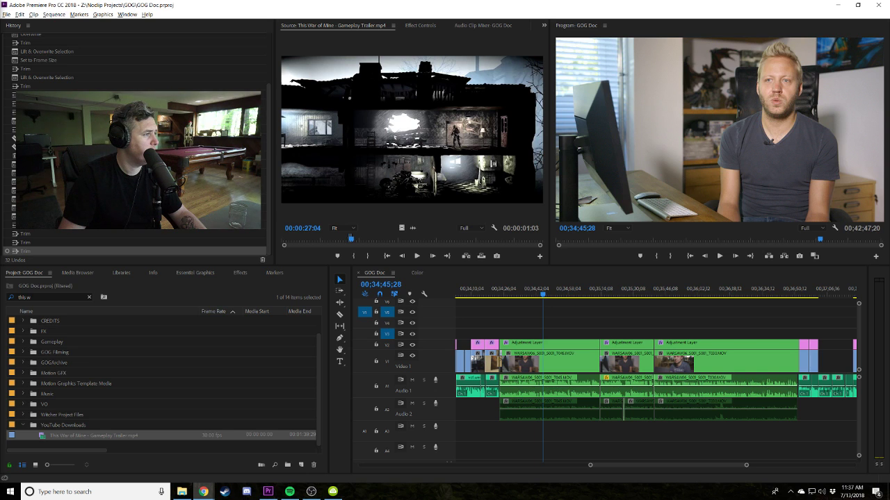
In Chrome, run a web search for 'far cry 5 gog'.
key("alt+Tab")
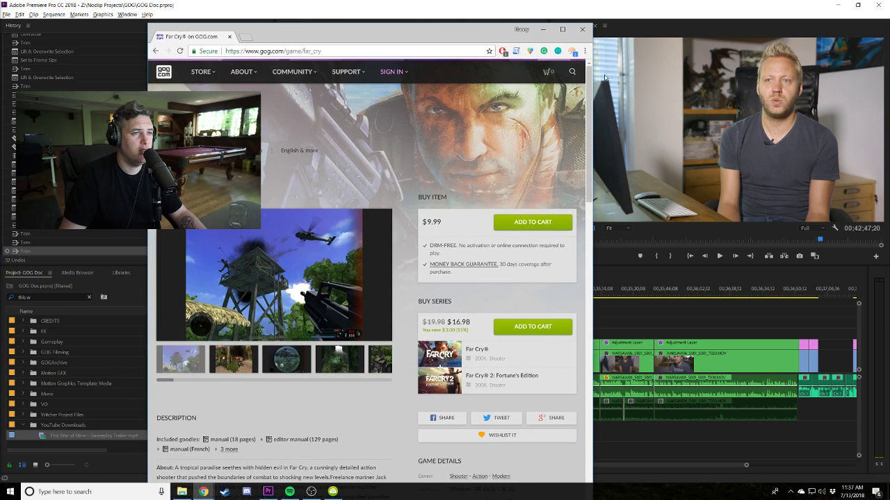
left_click(568, 74)
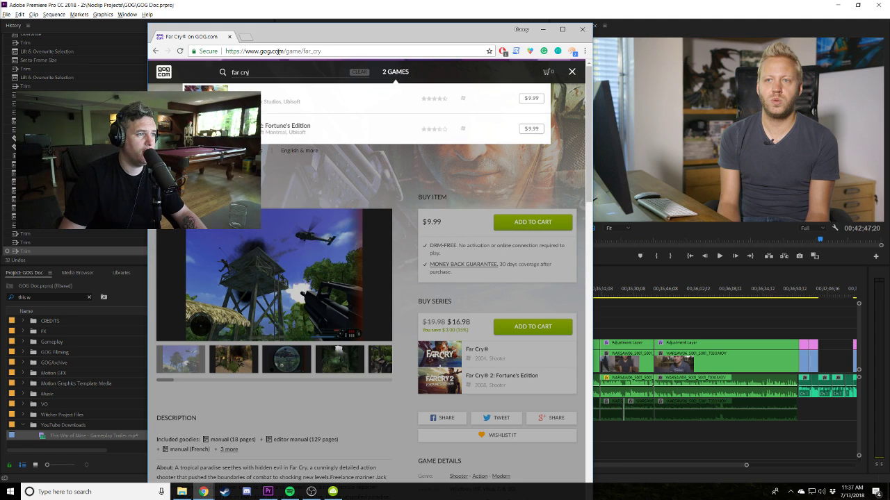
left_click(240, 51)
type("far cry 4")
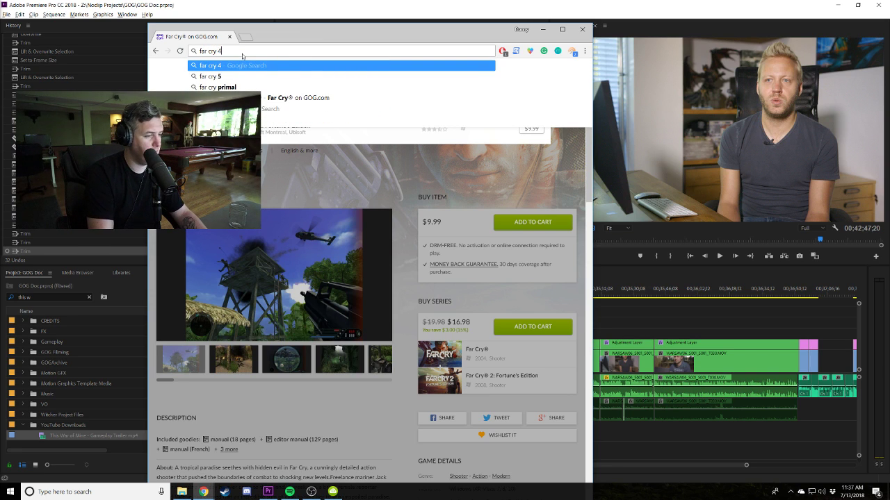
key("BackSpace")
type("5 gog")
key("Return")
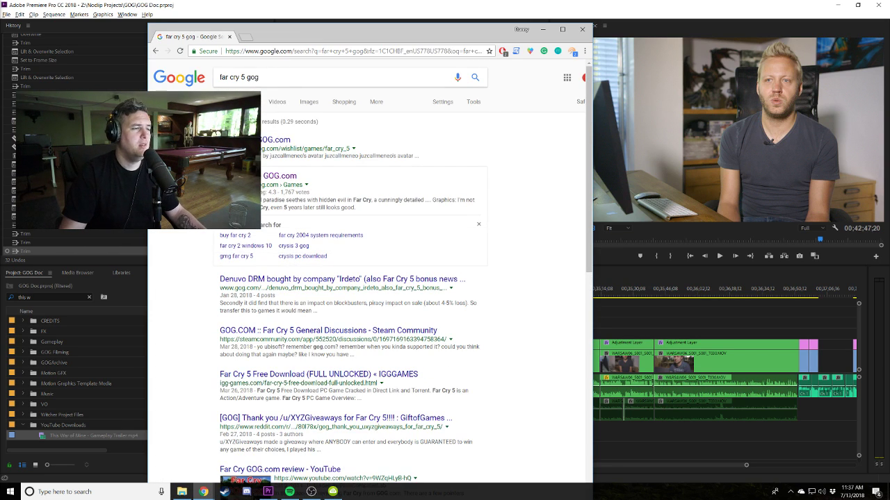
Change the Google search to 'far cry 5 launch trailer'.
left_click(280, 76)
key("BackSpace")
key("BackSpace")
key("BackSpace")
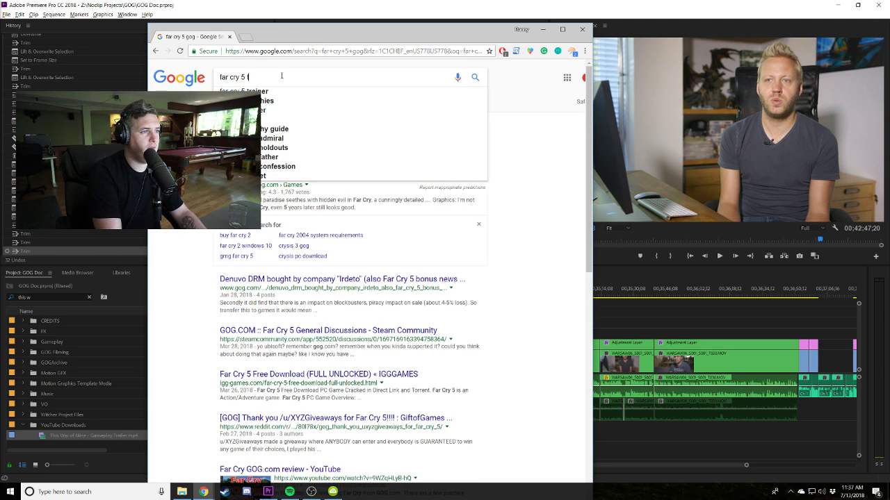
type("launch trailer")
key("Return")
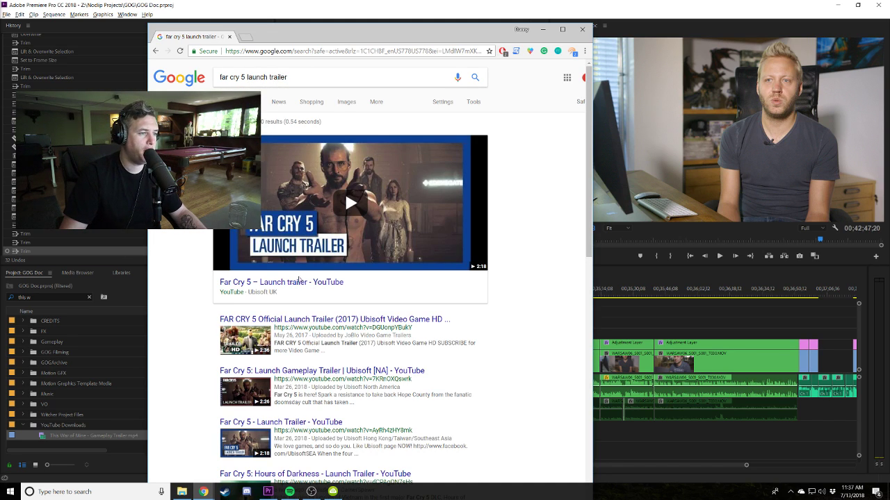
Preview the Far Cry 5 launch trailer on YouTube, copy its URL and close that tab.
middle_click(296, 282)
left_click(292, 38)
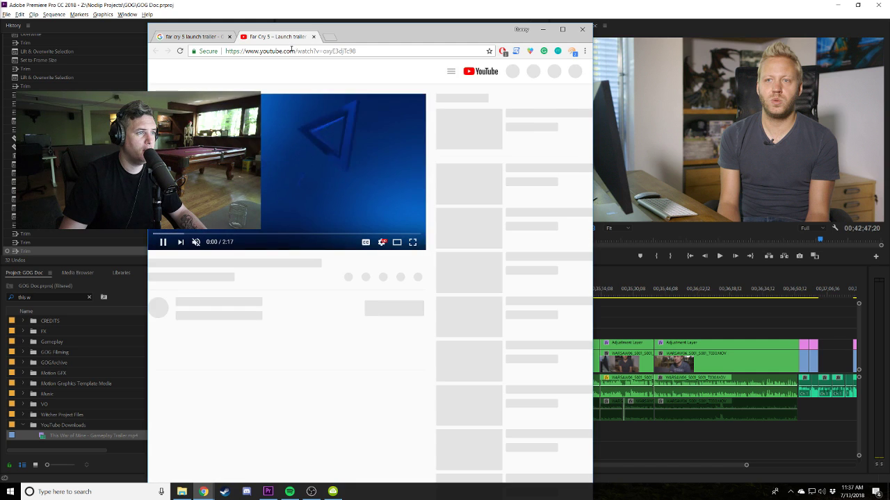
left_click(294, 50)
left_click(198, 237)
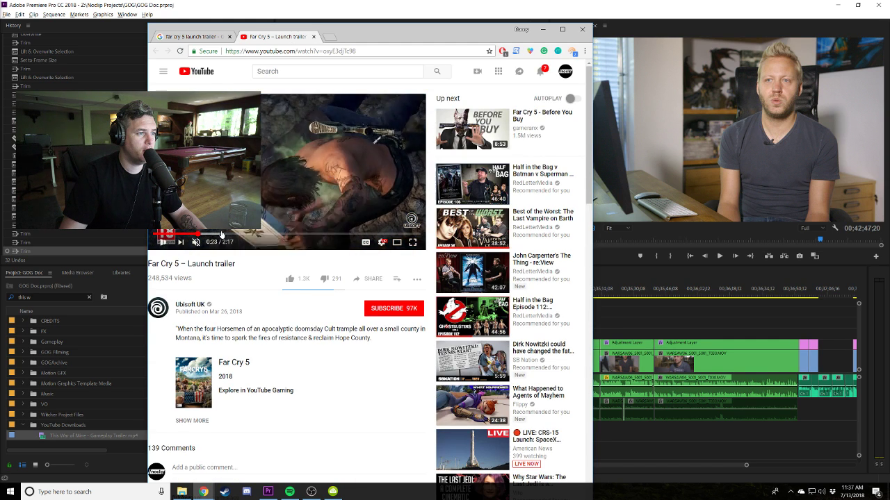
left_click(285, 51)
key("ctrl+c")
key("ctrl+w")
Paste the Far Cry 5 trailer link into 4K Video Downloader, download it, then return to Chrome.
left_click(333, 492)
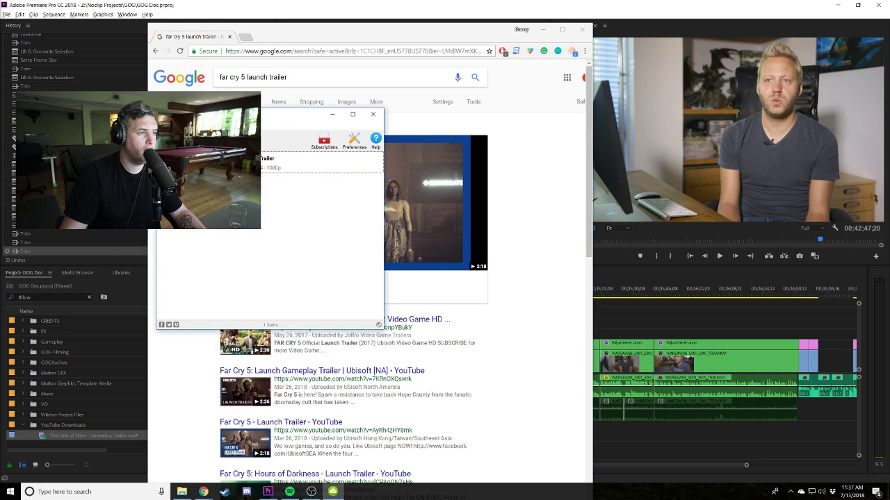
key("ctrl+v")
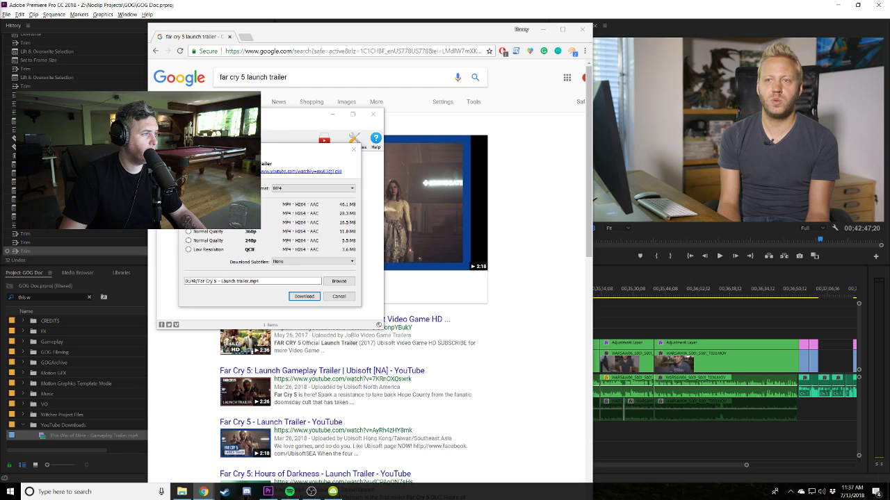
left_click(304, 296)
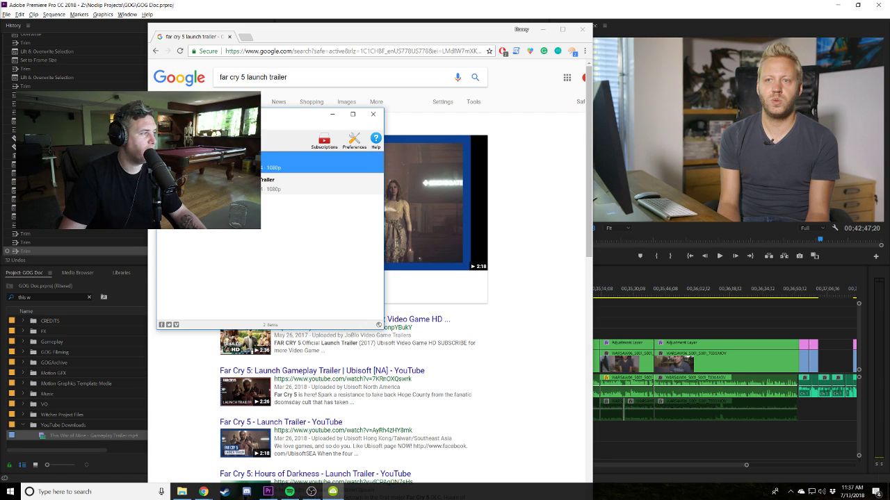
key("alt+Tab")
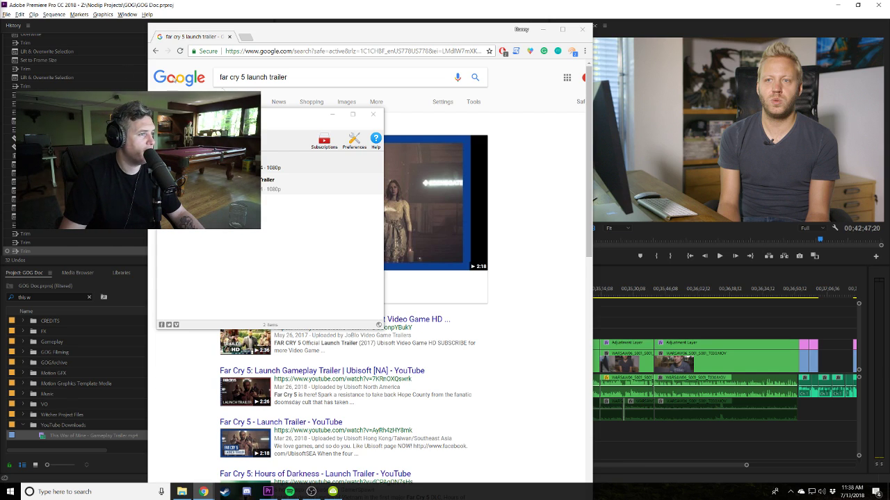
Search Google for 'battlefield one trailer' and discard the reveal trailer tab.
left_click_drag(288, 77, 192, 72)
type("battlefie")
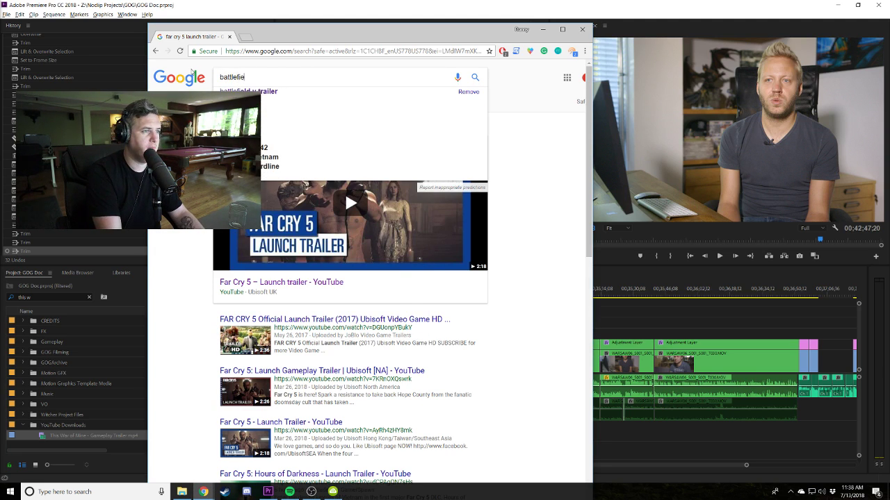
type("ld one trailer")
key("Return")
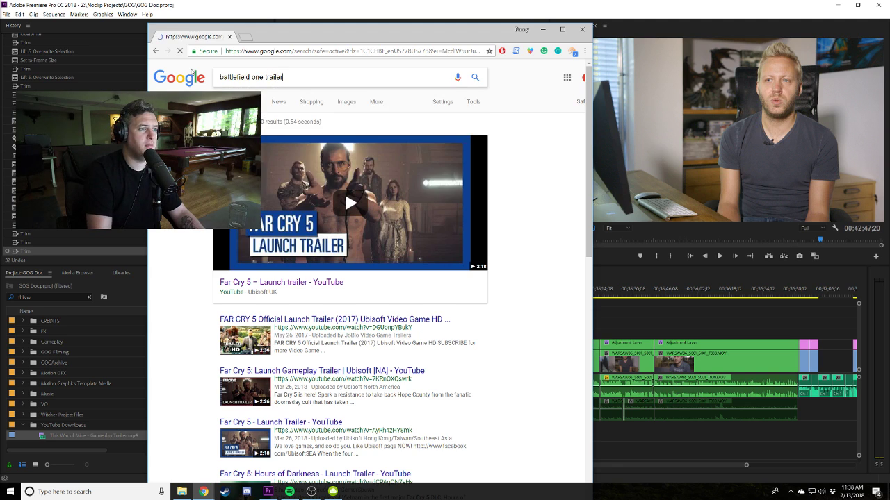
middle_click(295, 282)
left_click(294, 40)
middle_click(294, 41)
Copy the Battlefield 1 launch trailer's URL and paste it into 4K Video Downloader.
middle_click(310, 318)
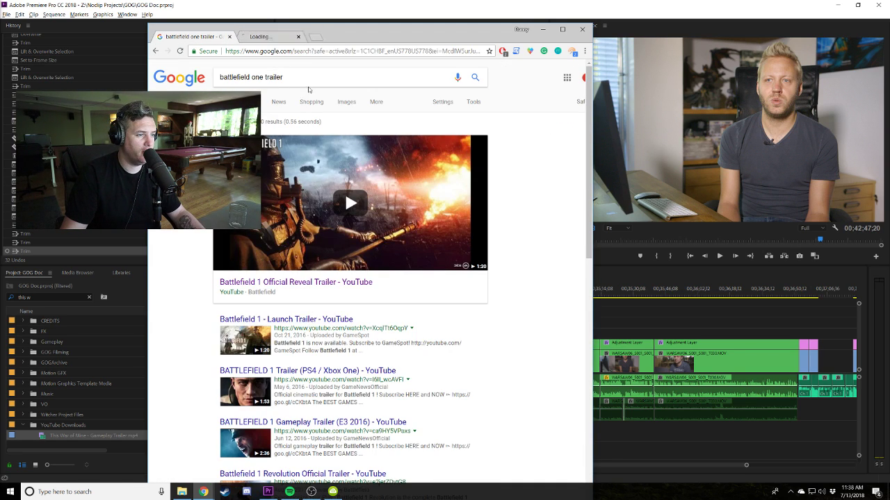
left_click(299, 36)
left_click(299, 51)
key("BackSpace")
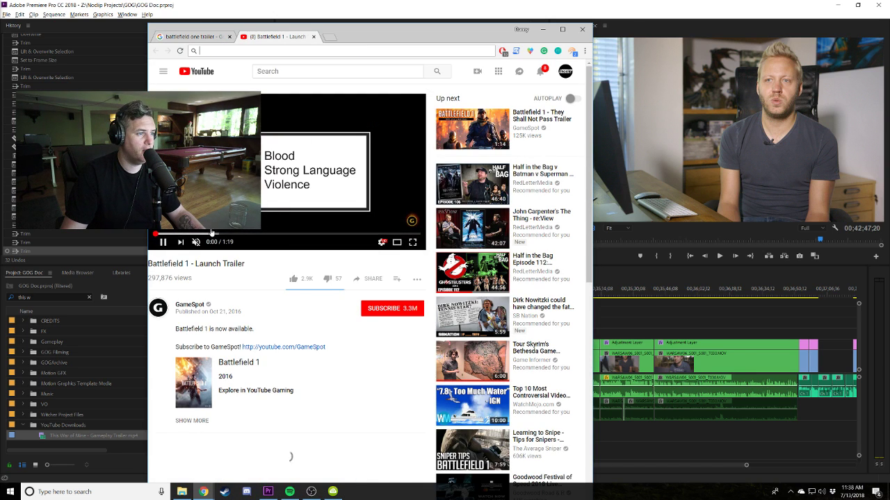
left_click(264, 235)
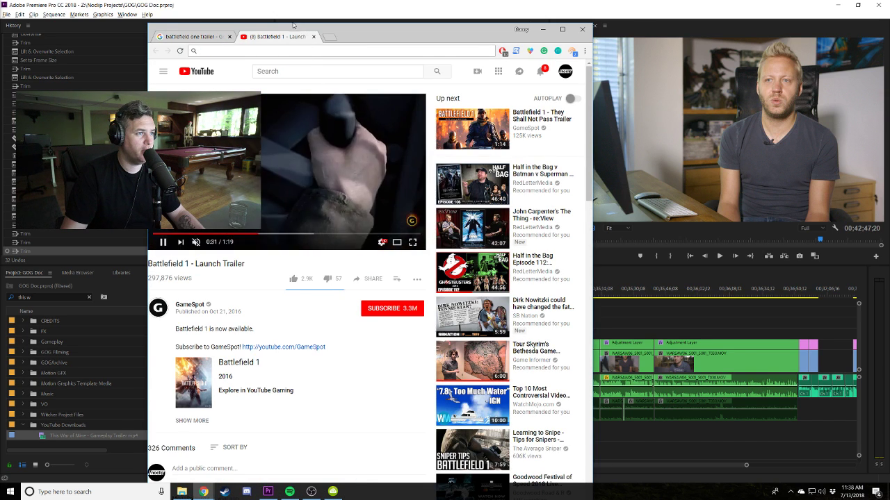
middle_click(291, 36)
left_click(333, 491)
key("ctrl+v")
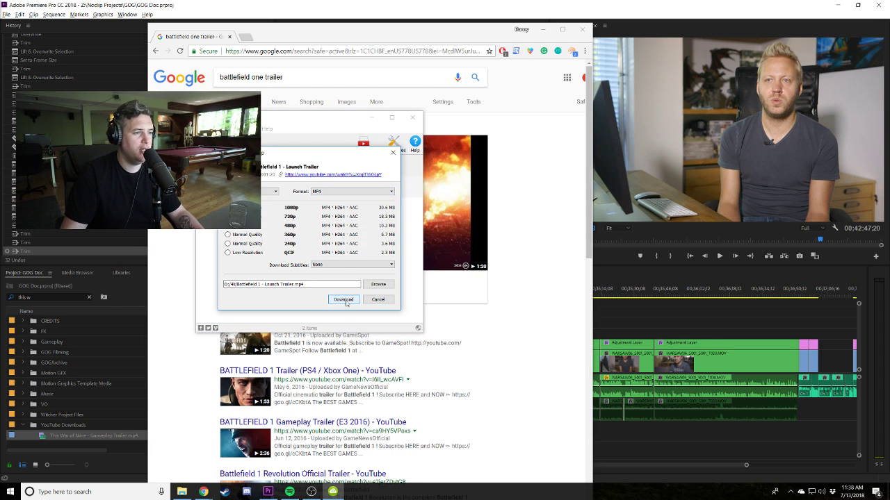
Download the Battlefield 1 launch trailer and show the downloaded file in File Explorer.
left_click(343, 299)
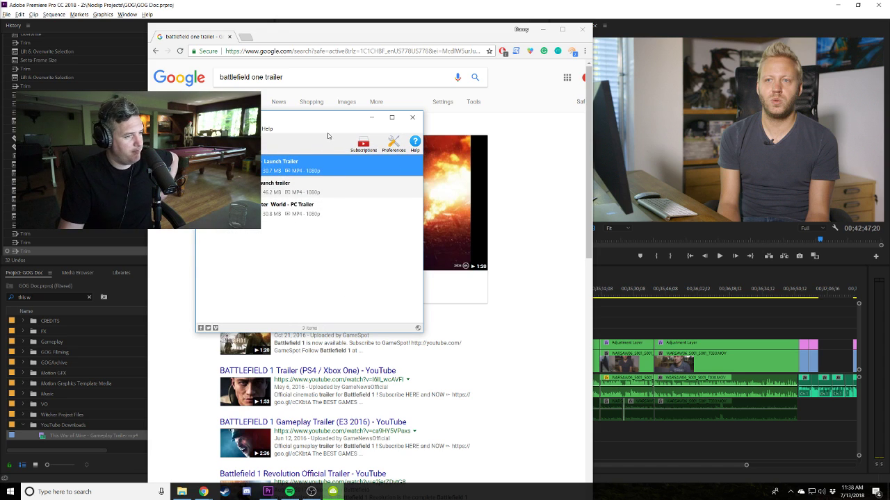
right_click(313, 168)
left_click(335, 189)
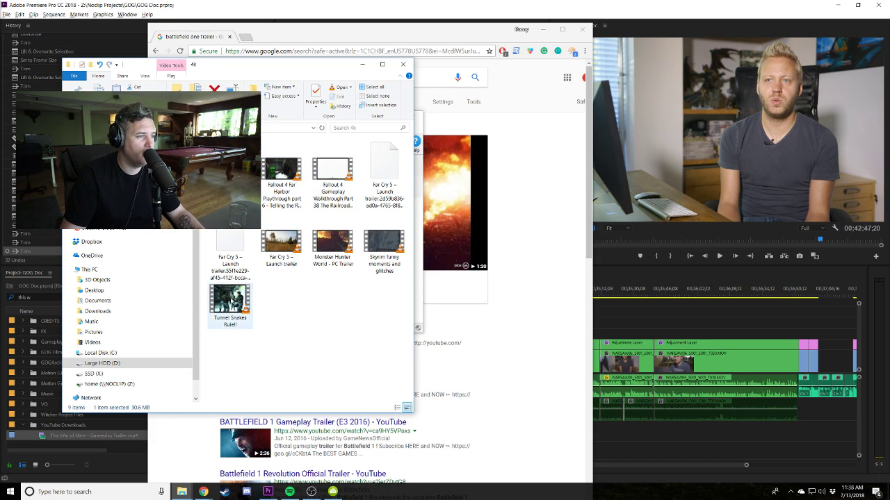
Select the three trailers, including Monster Hunter, and browse to the project's YouTube Downloads folder.
left_click(351, 247, "ctrl")
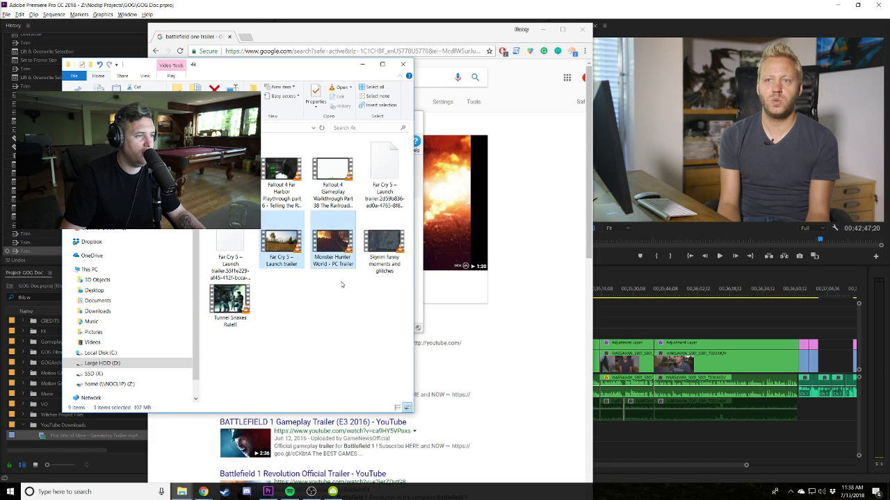
left_click(87, 269)
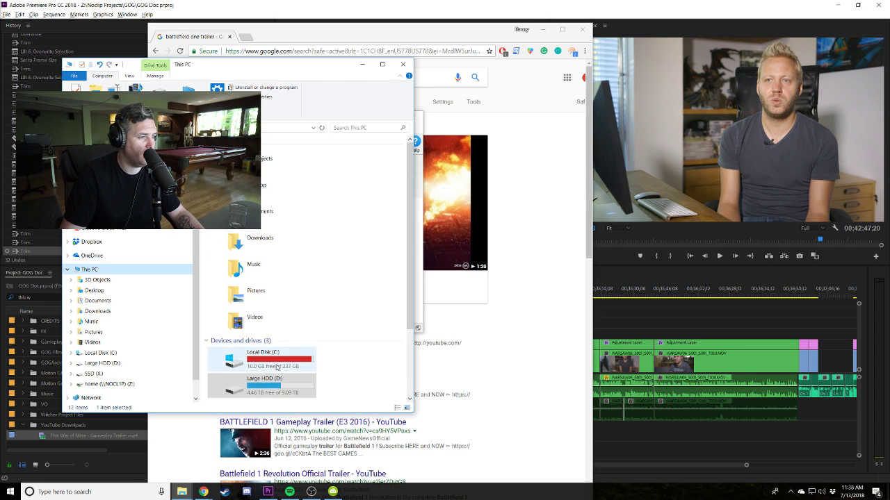
scroll(261, 265, "down", 2)
scroll(126, 319, "up", 1)
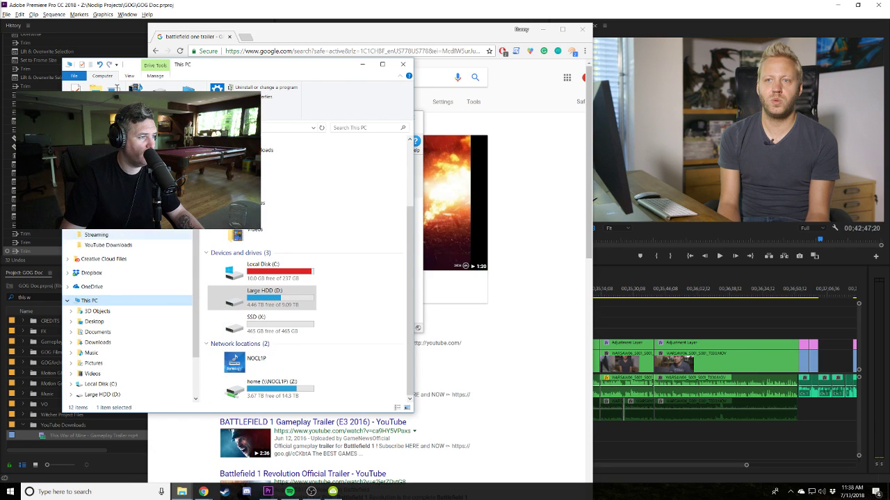
left_click(96, 235)
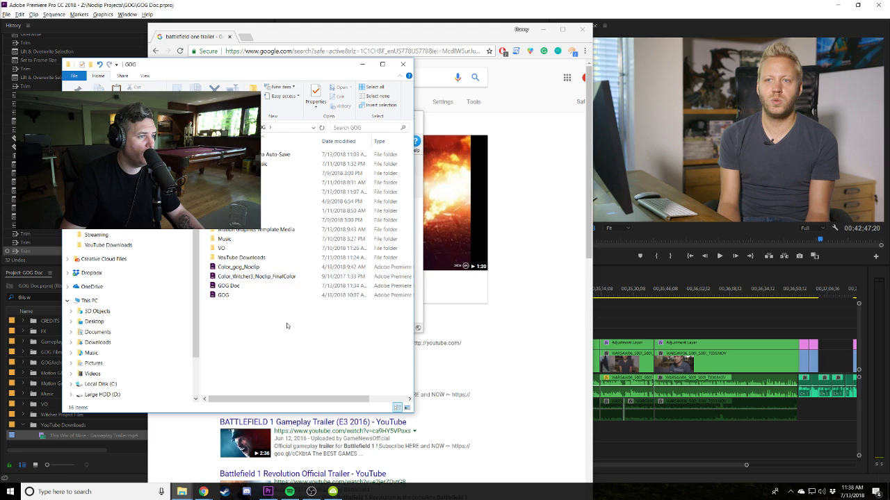
double_click(270, 192)
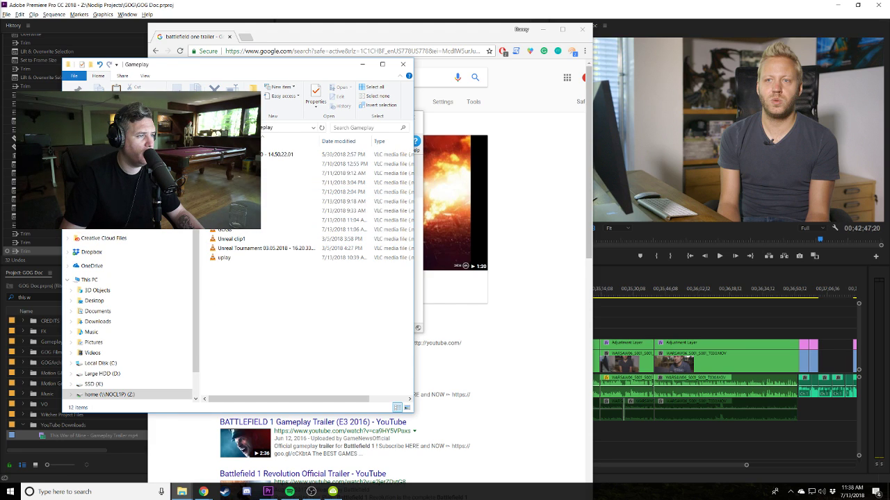
key("alt+Up")
double_click(267, 281)
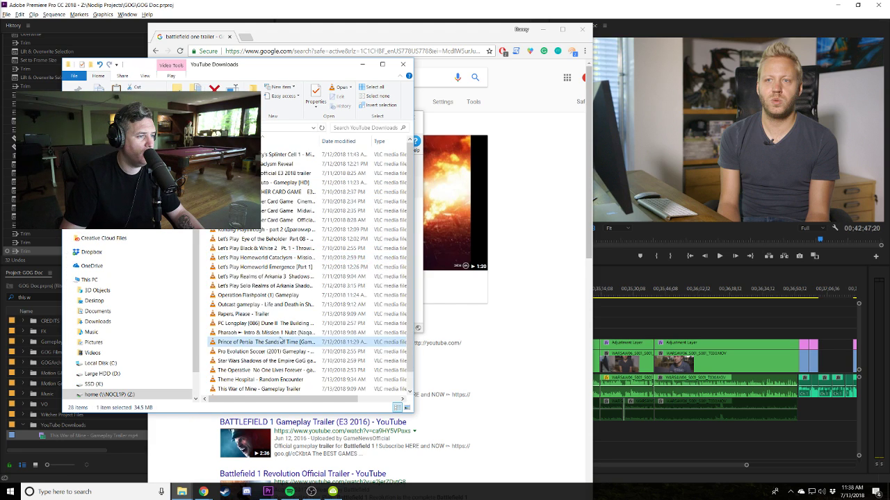
Move the three trailers into YouTube Downloads and drag them into Premiere's Project panel.
scroll(269, 295, "down", 1)
left_click(264, 259)
key("ctrl+v")
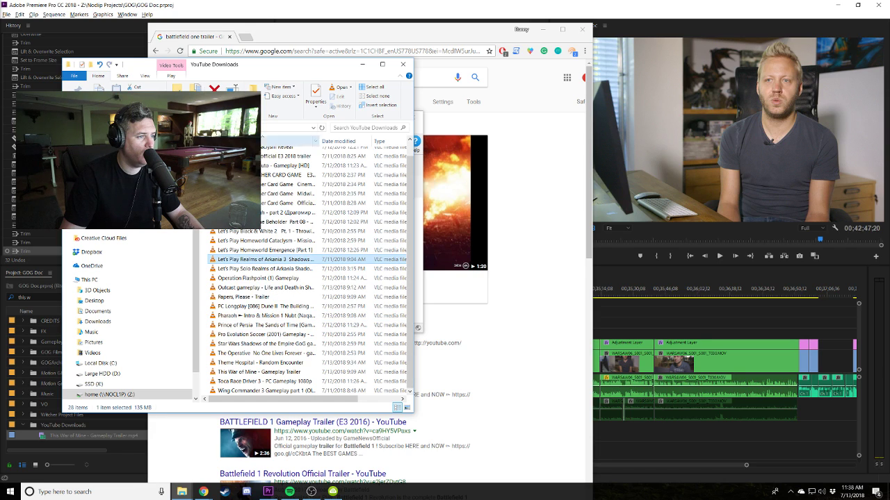
left_click_drag(229, 391, 64, 439)
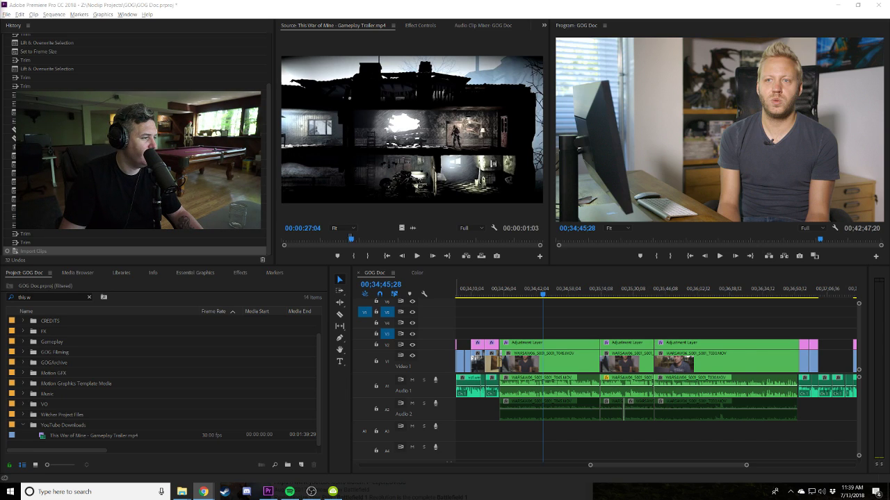
Scroll the YouTube Downloads bin to the imported This War of Mine trailer, then return to the browser.
scroll(508, 304, "up", 3)
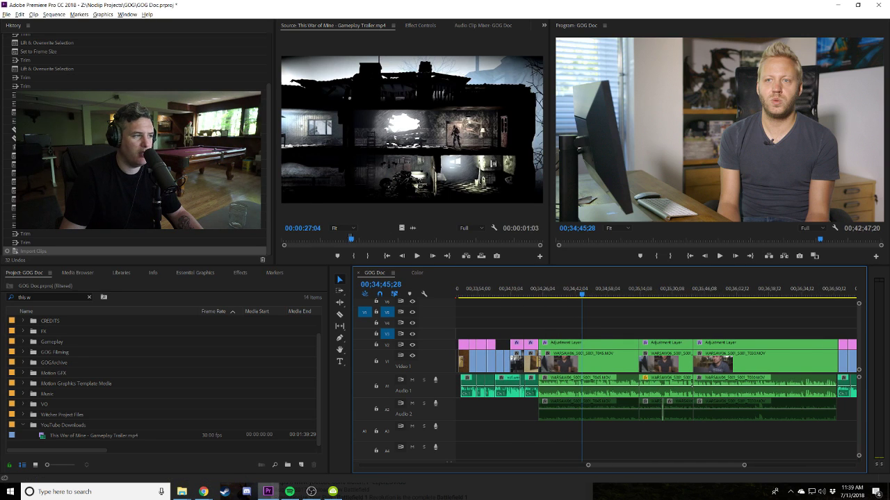
key("alt+Tab")
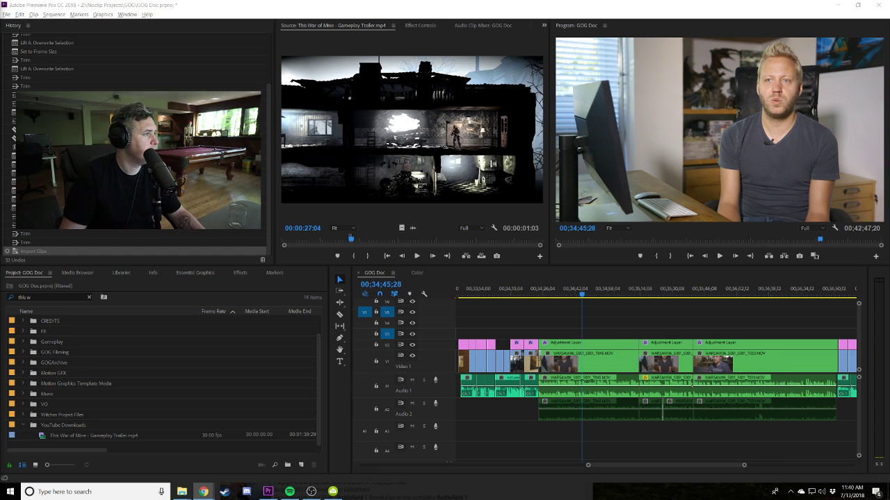
Download the Destiny 2 official PC launch trailer at 1080p 60fps in 4K Video Downloader.
left_click(333, 491)
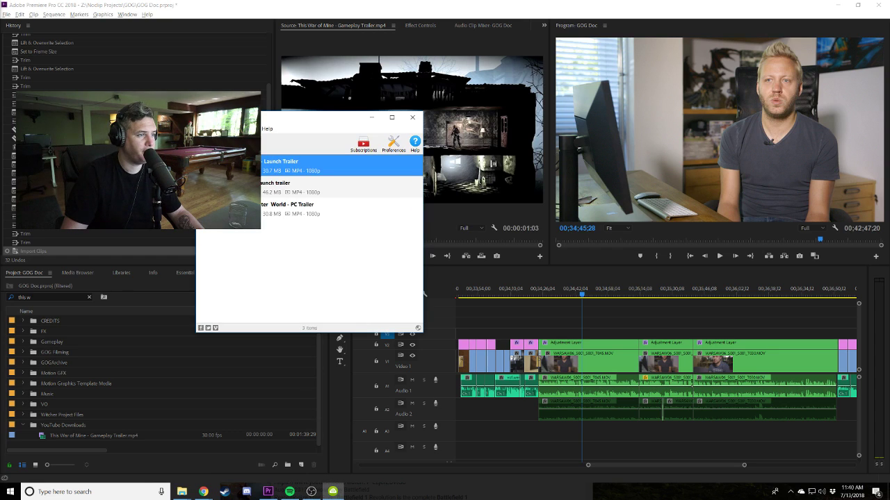
key("ctrl+v")
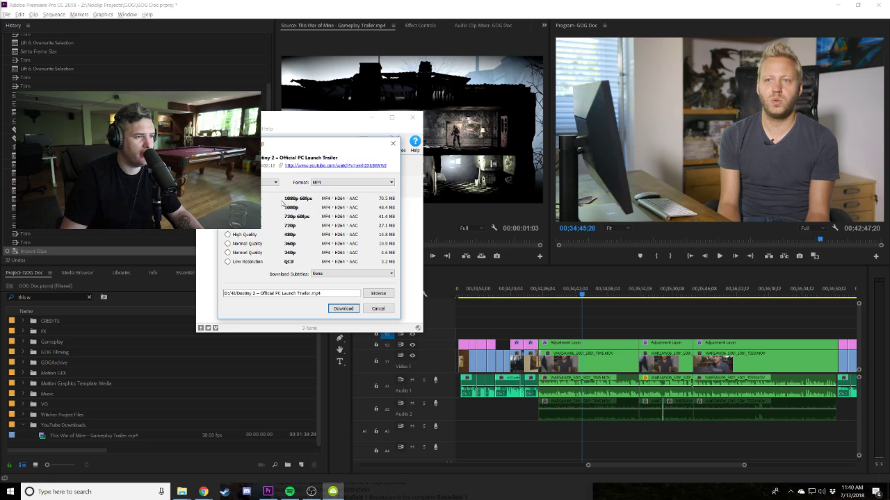
left_click(343, 308)
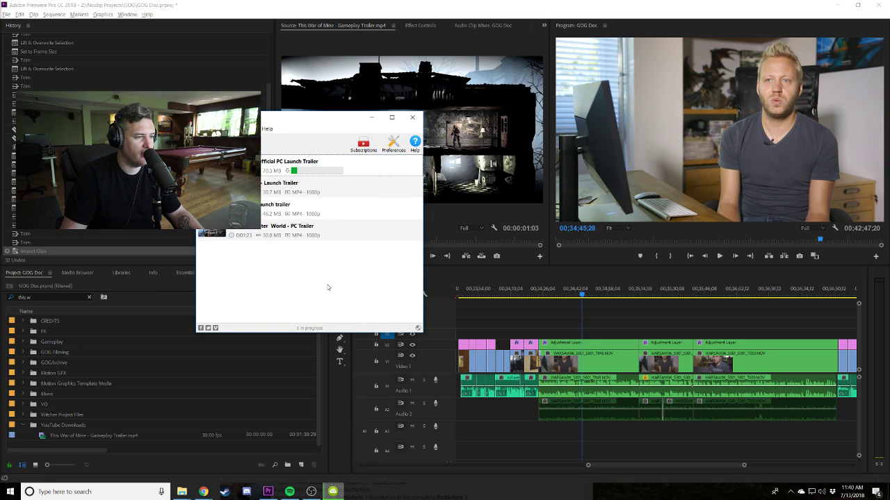
Show the finished Destiny 2 download in its 4k folder.
right_click(286, 161)
left_click(258, 280)
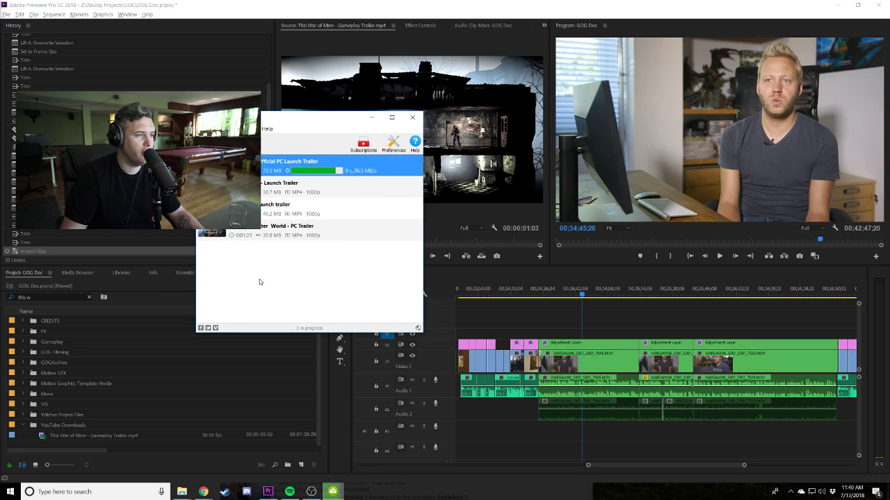
right_click(267, 168)
left_click(292, 181)
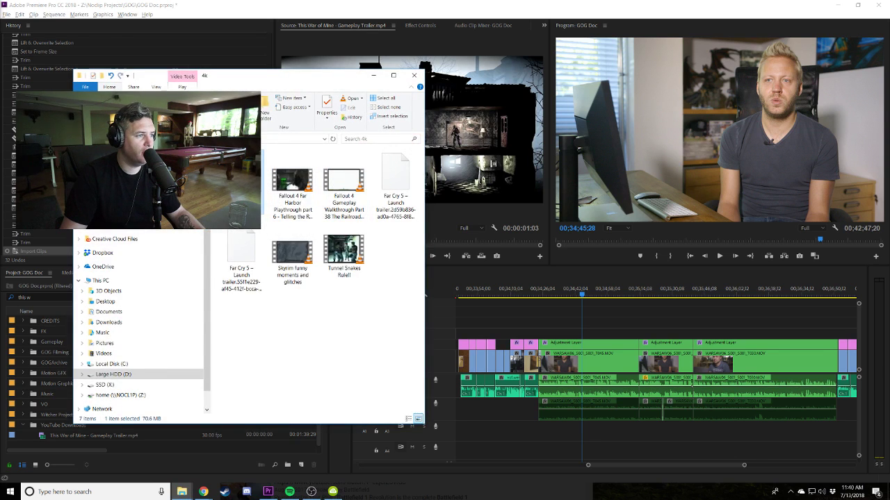
Import the Destiny 2 PC launch trailer from Z:\YouTube Downloads into the Project panel, then close Explorer.
left_click(118, 395)
double_click(251, 269)
left_click(317, 353)
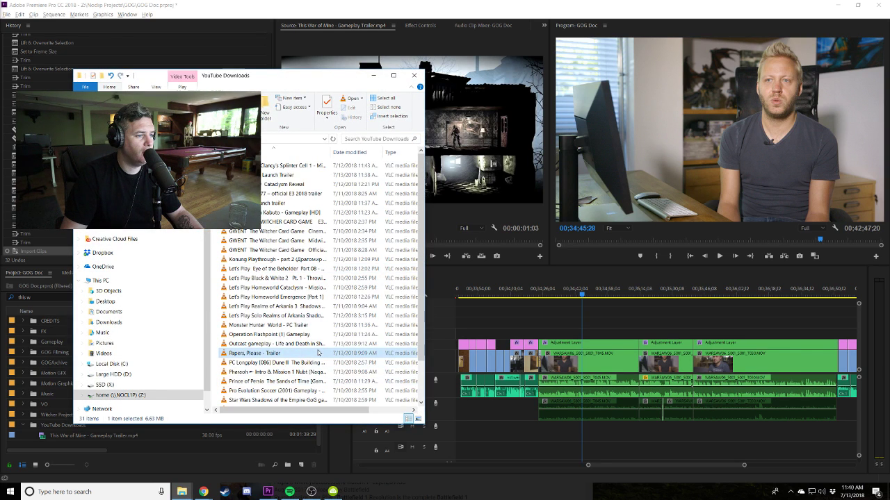
scroll(305, 361, "down", 2)
left_click(248, 401)
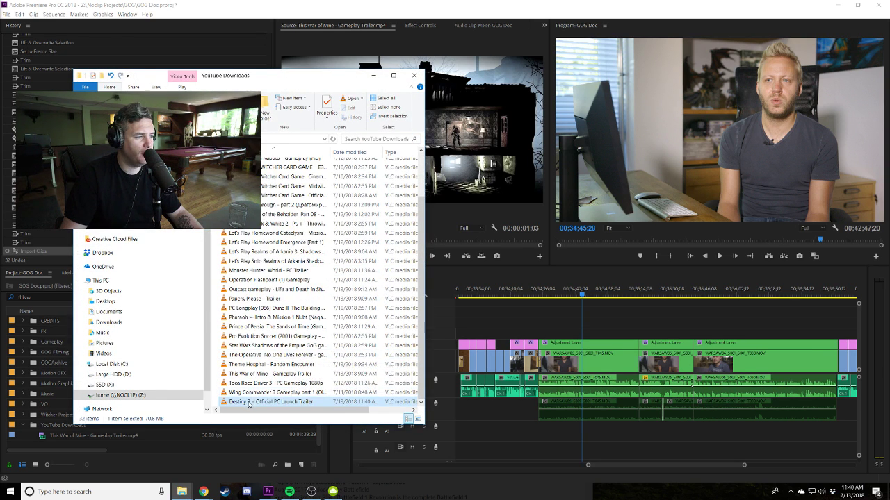
key("Up")
left_click_drag(231, 403, 42, 417)
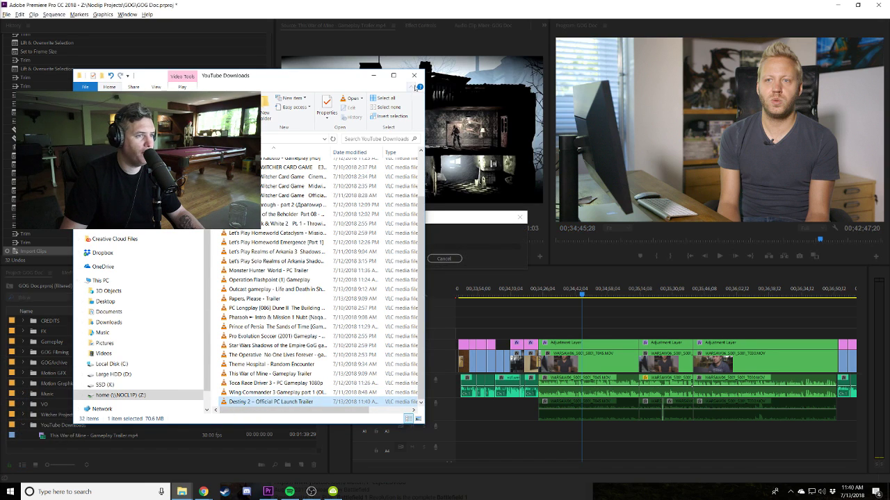
left_click(414, 75)
Close the video downloader and filter the Project panel for 'trailer'.
left_click(412, 117)
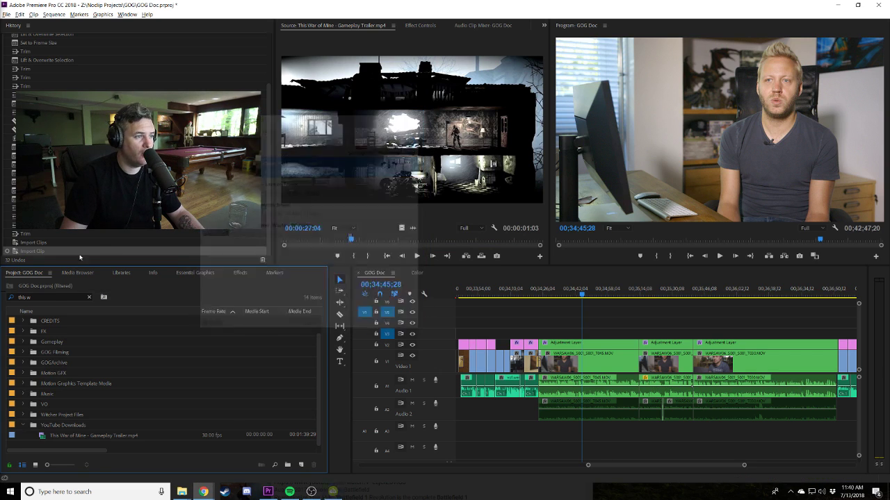
left_click(45, 298)
type("trailer")
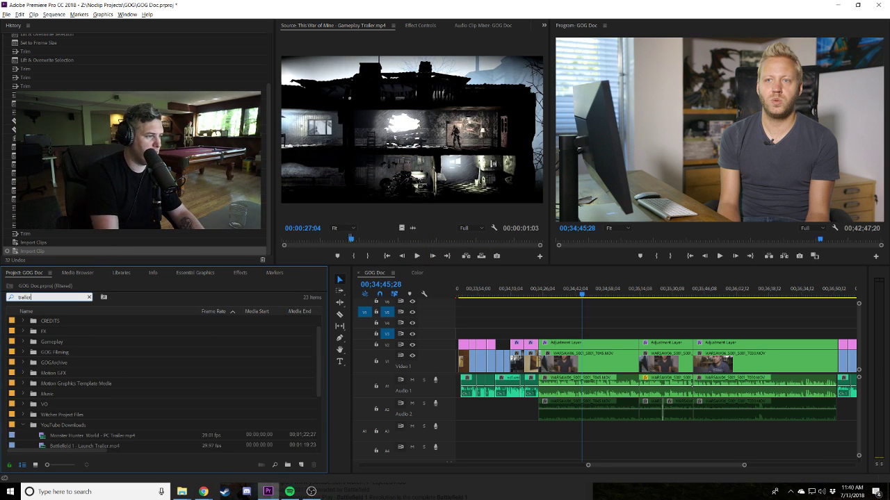
Preview the Monster Hunter World trailer in the Source monitor and mark a short In/Out excerpt.
double_click(40, 366)
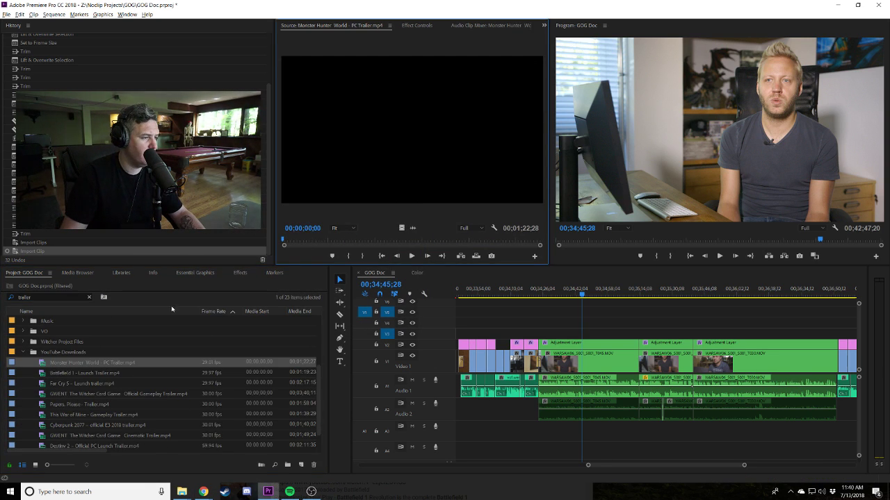
mouse_move(352, 242)
left_mouse_down()
mouse_move(539, 244)
mouse_move(306, 237)
mouse_move(368, 241)
left_mouse_up()
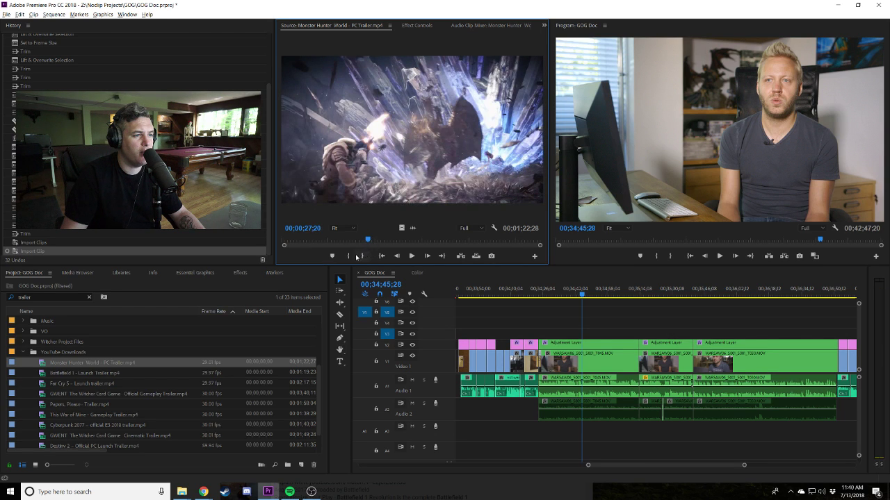
left_click(355, 255)
key("space")
key("o")
left_click(88, 366)
Drop the Monster Hunter excerpt on V4 and a Black Video clip on V3 beneath it.
left_click_drag(89, 366, 571, 322)
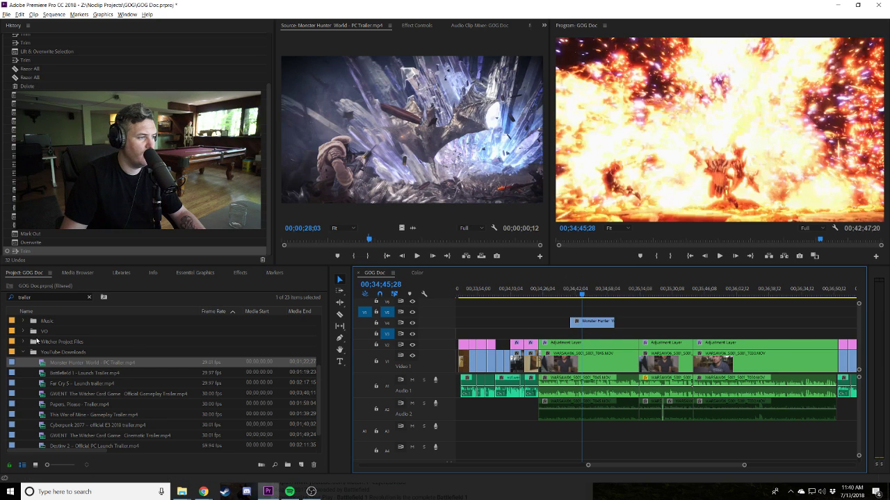
scroll(43, 336, "up", 3)
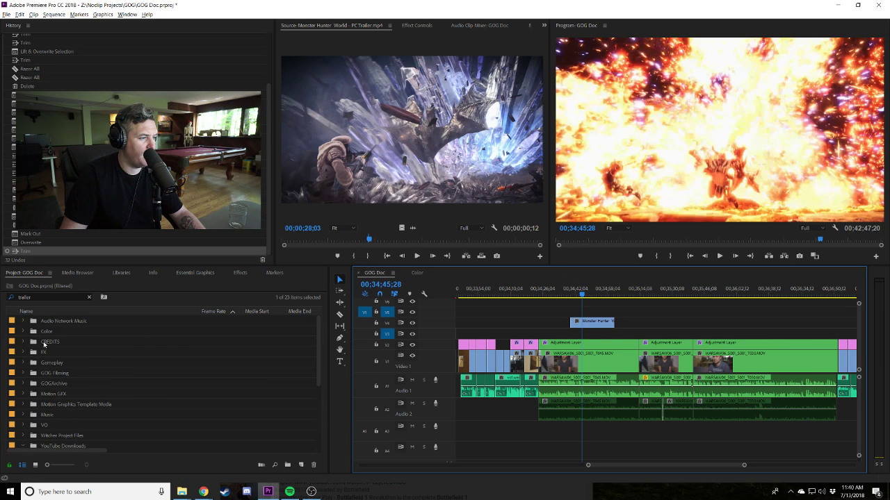
left_click(90, 297)
left_click_drag(55, 339, 662, 333)
Filter the Project panel for 'trailer' again.
scroll(70, 361, "down", 10)
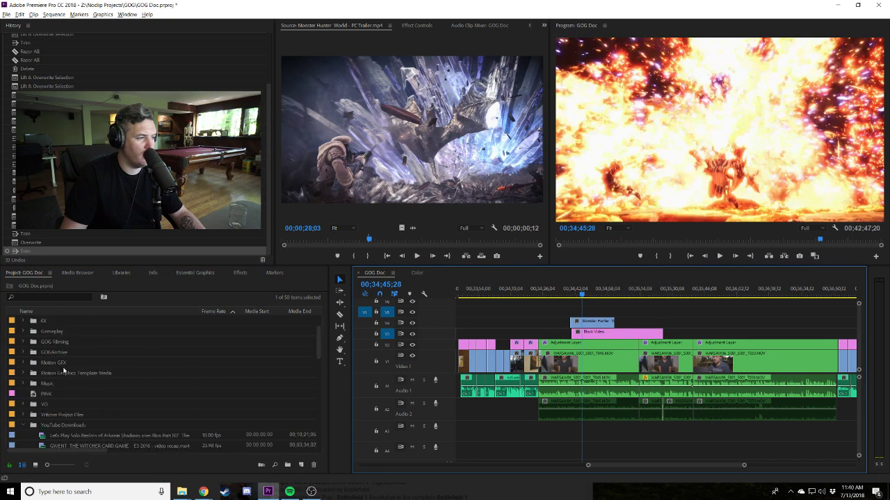
left_click(42, 302)
type("trailer")
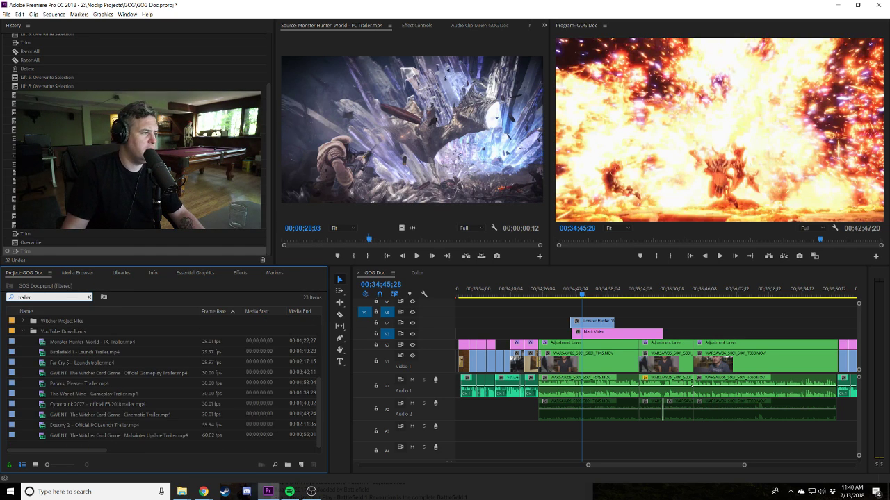
key("alt+Tab")
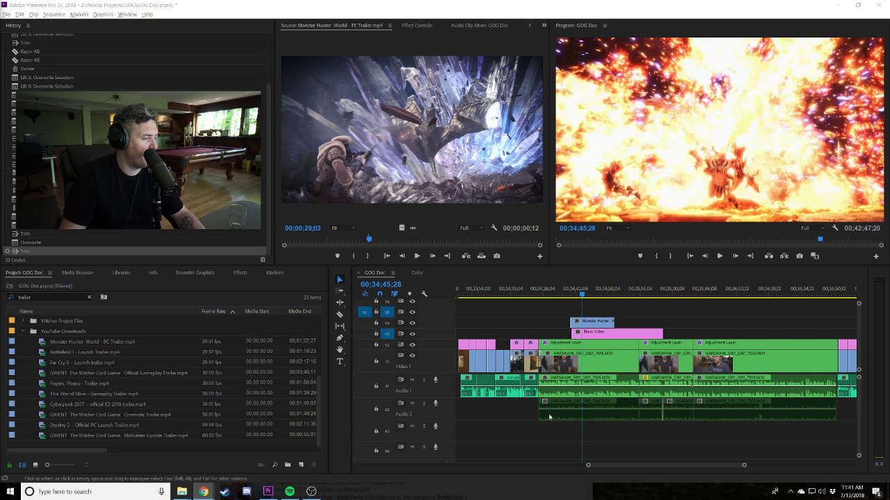
Move the trailer excerpt and Black Video together left to line up with the playhead.
left_click_drag(590, 321, 592, 321)
left_click(567, 293)
key("=")
left_click_drag(696, 308, 701, 337)
left_click_drag(700, 332, 656, 334)
left_click(625, 305)
left_click(632, 287)
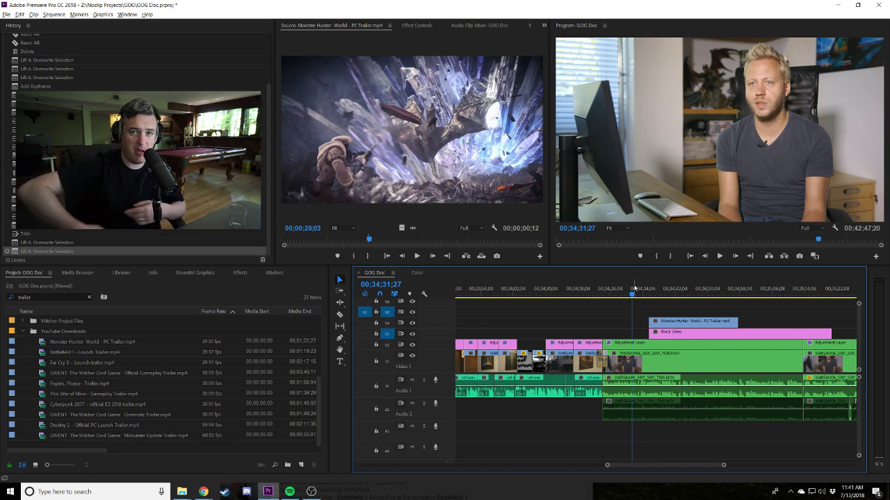
Adjust the trailer clip over the Black Video and play back the lead-in to review it.
left_click(604, 296)
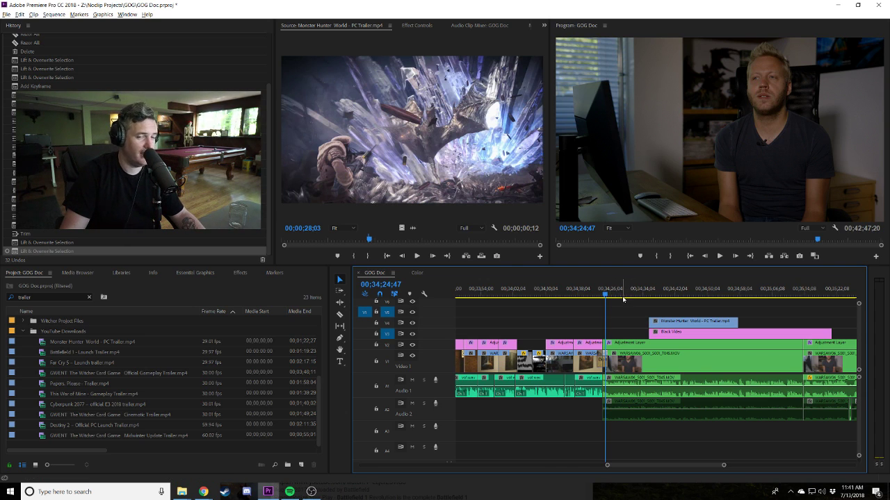
left_click_drag(680, 321, 615, 323)
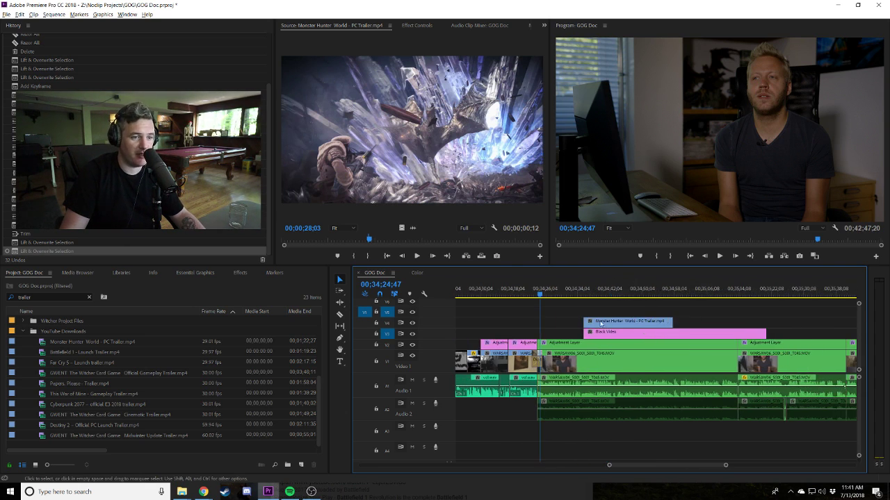
left_click(596, 323)
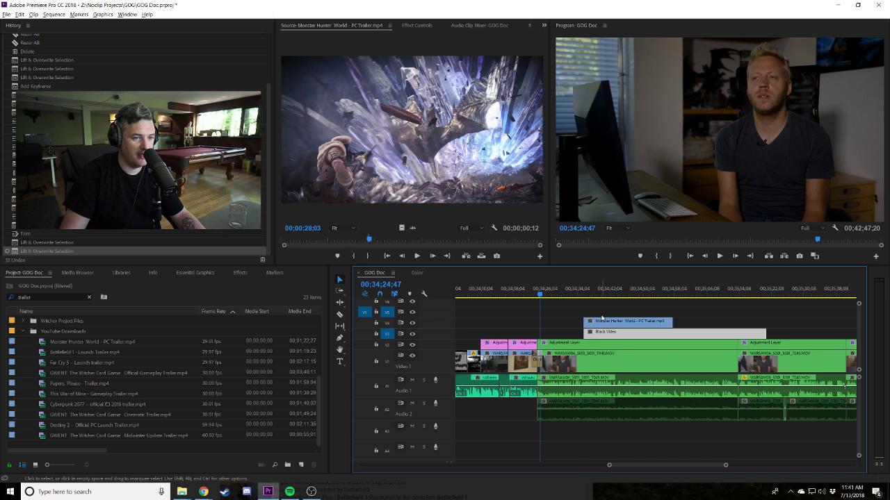
key("ctrl+v")
scroll(595, 314, "down", 1)
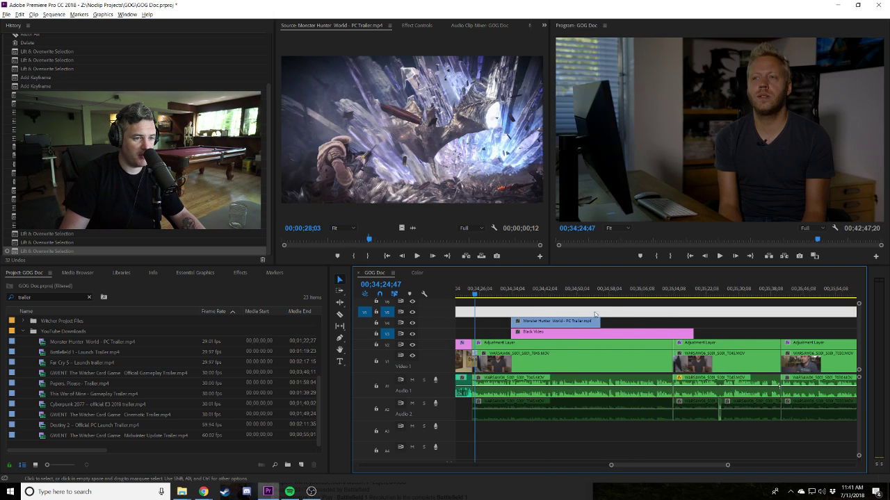
scroll(588, 309, "up", 1)
left_click(546, 289)
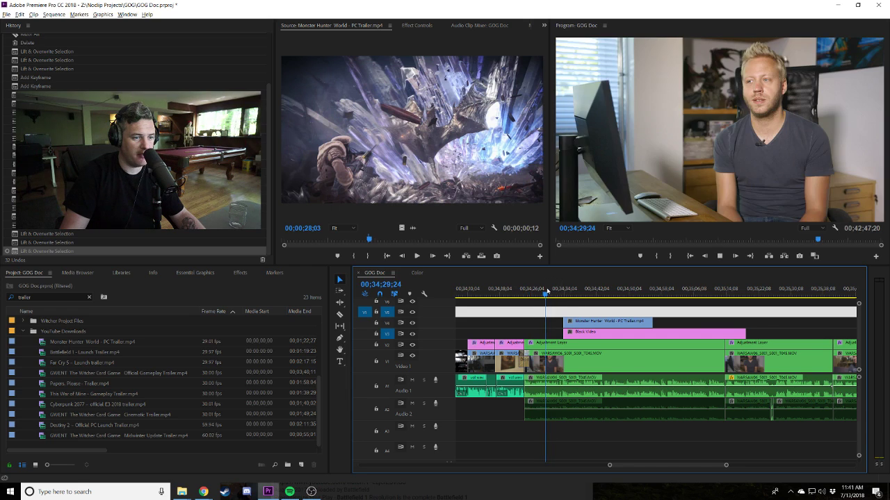
key("space")
key("space")
key("space")
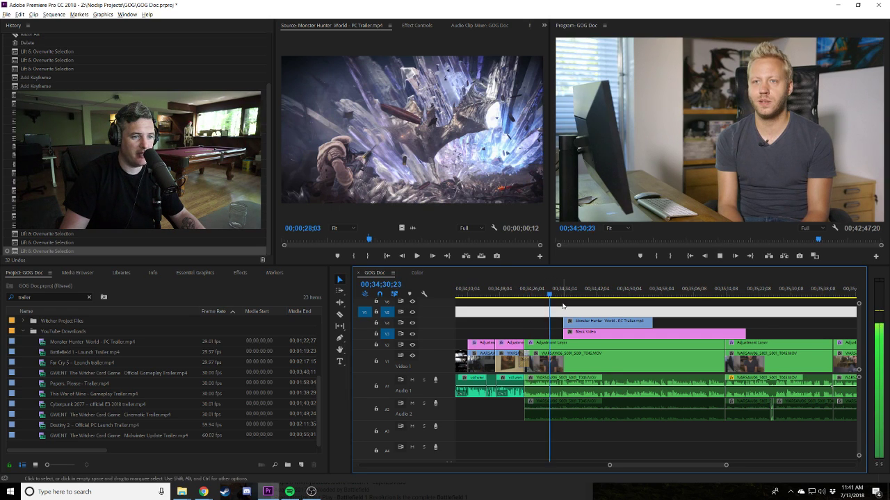
key("space")
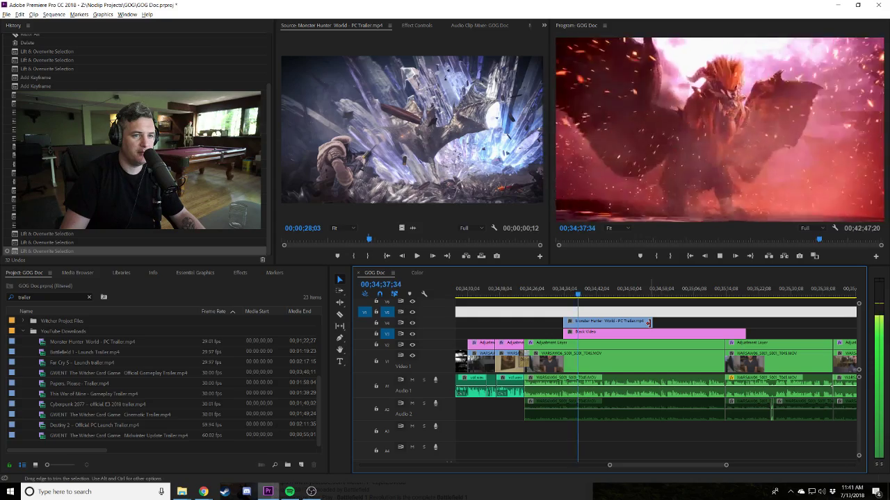
Retrim the trailer clip's end and razor-split it at the chosen cut point.
left_click_drag(647, 322, 588, 322)
left_click_drag(651, 322, 693, 322)
left_click(602, 296)
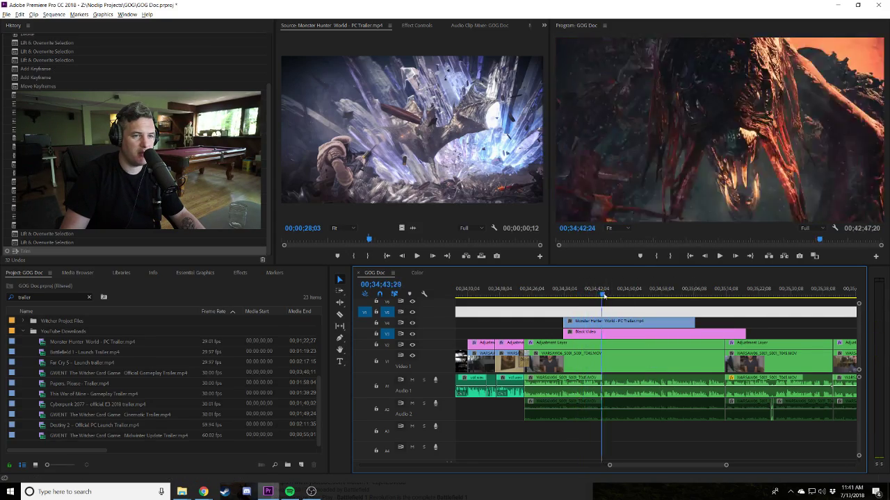
mouse_move(610, 296)
left_mouse_down()
mouse_move(591, 294)
mouse_move(600, 296)
left_mouse_up()
key("c")
left_click(602, 321)
key("space")
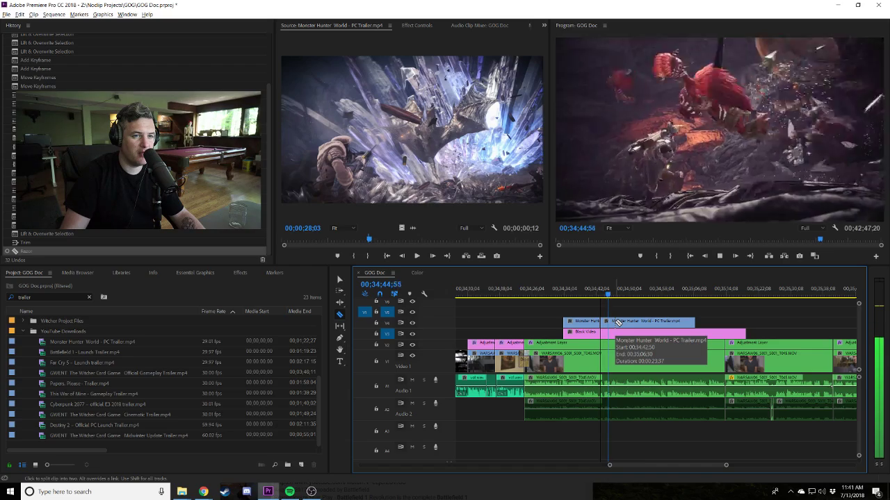
key("v")
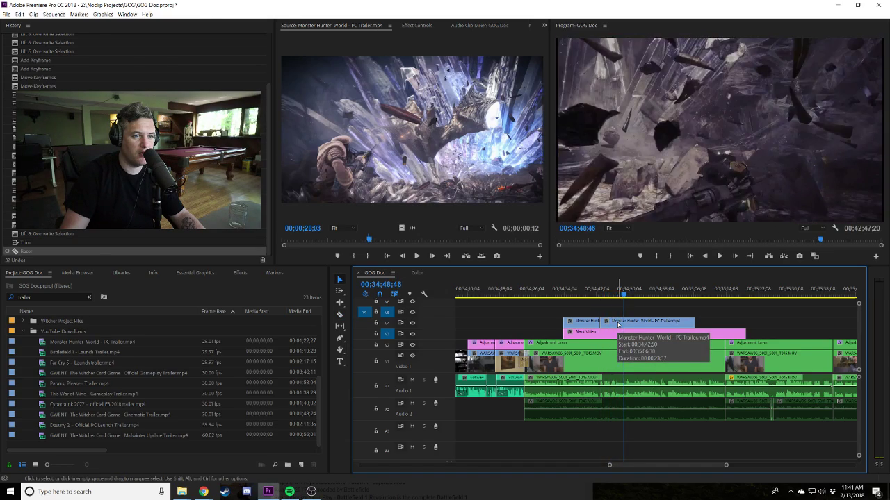
Trim the later trailer piece much shorter and replay the Monster Hunter section.
left_click_drag(618, 324, 589, 323)
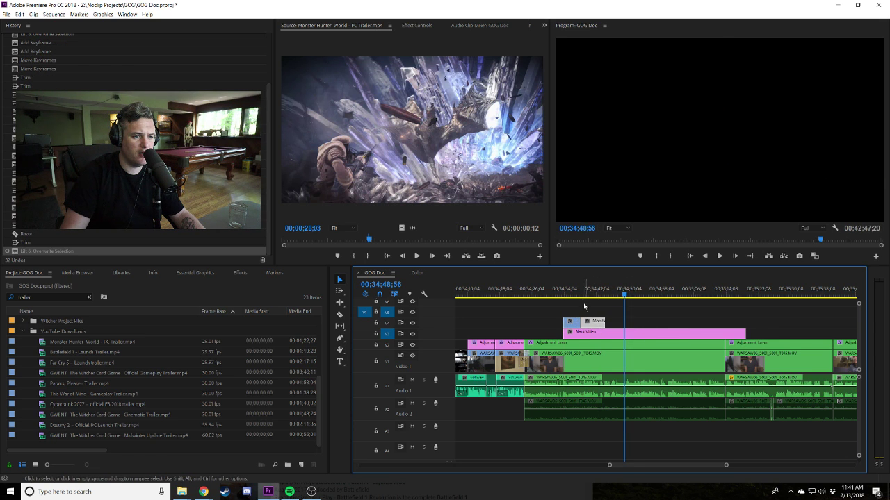
left_click(576, 292)
key("space")
left_click(564, 291)
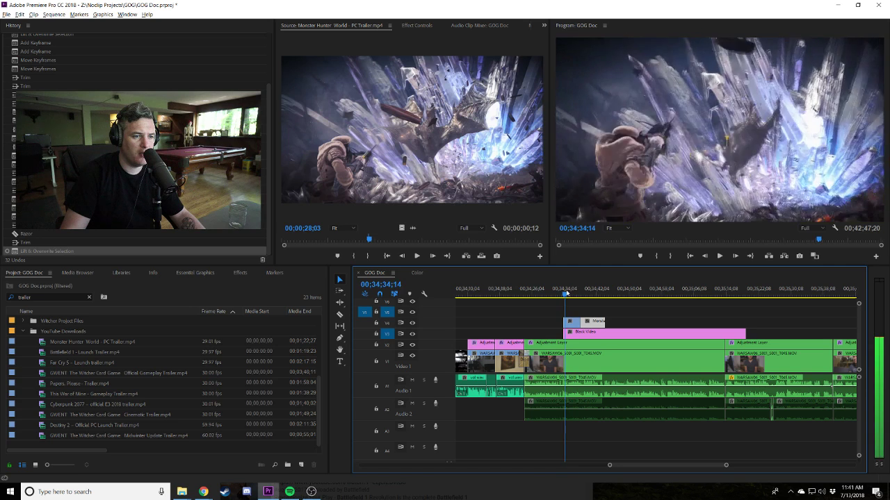
Move the Monster Hunter clip onto V3 over the Black Video and park the playhead at 00;34;40;08.
left_click_drag(598, 322, 590, 325)
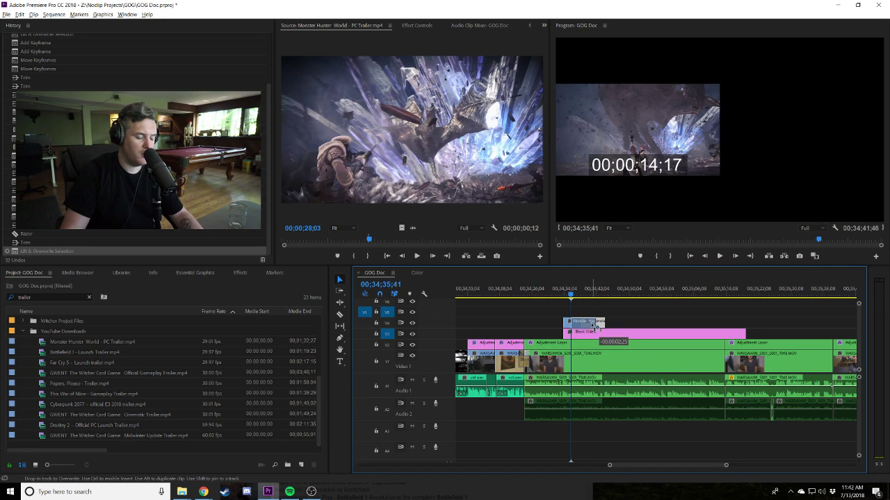
key("equal")
key("equal")
key("equal")
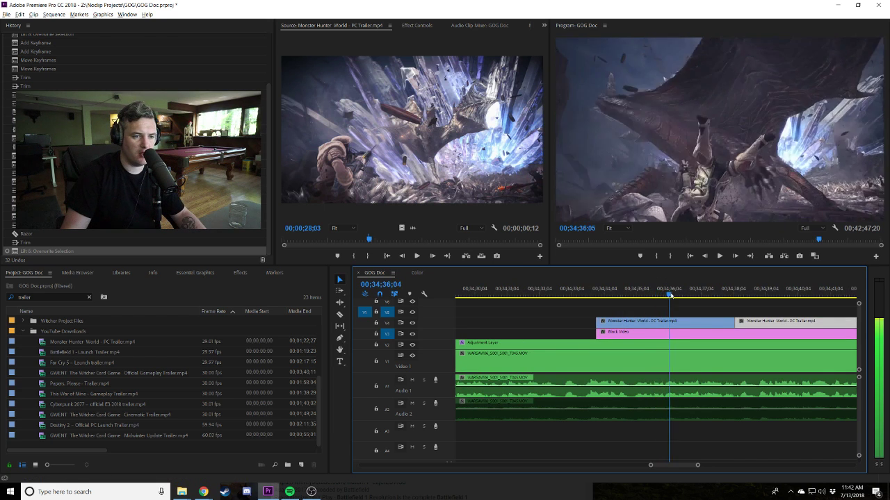
left_click_drag(700, 321, 680, 320)
left_click(646, 294)
key("minus")
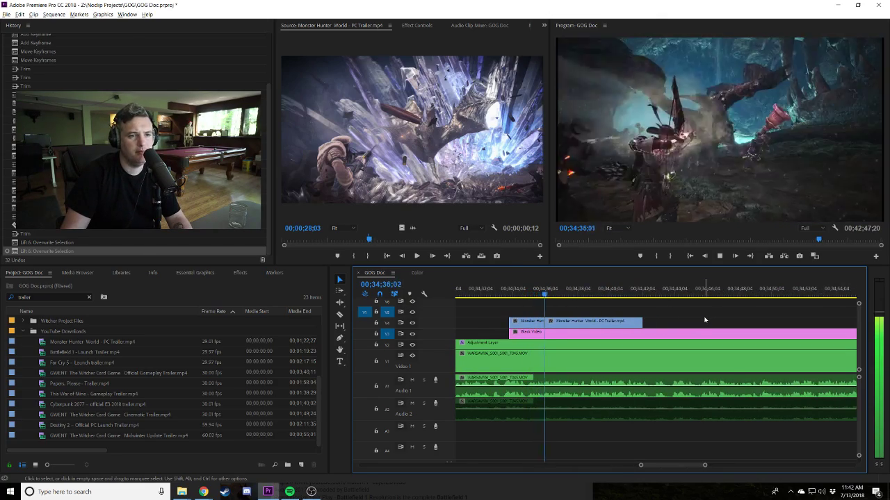
scroll(713, 315, "down", 3)
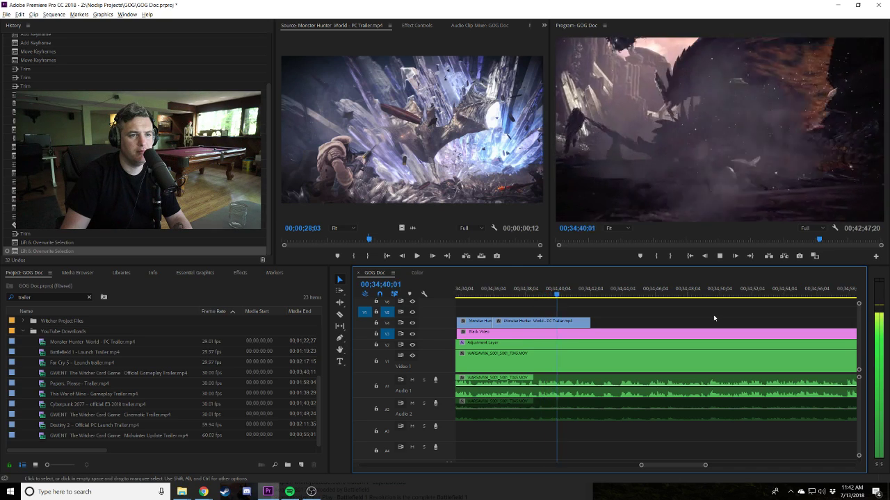
key("space")
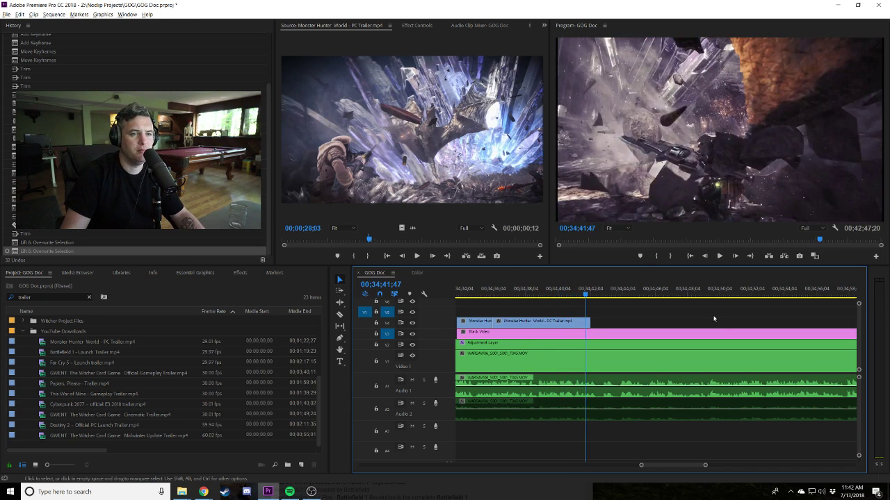
left_click_drag(553, 294, 556, 321)
Mark an In/Out section of the Battlefield 1 Launch Trailer from about 16 seconds to 18;08.
double_click(46, 353)
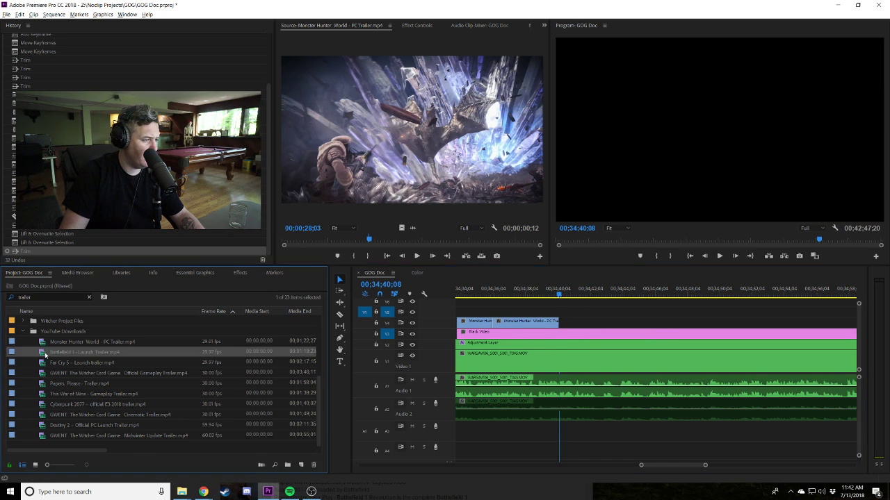
left_click_drag(313, 241, 336, 241)
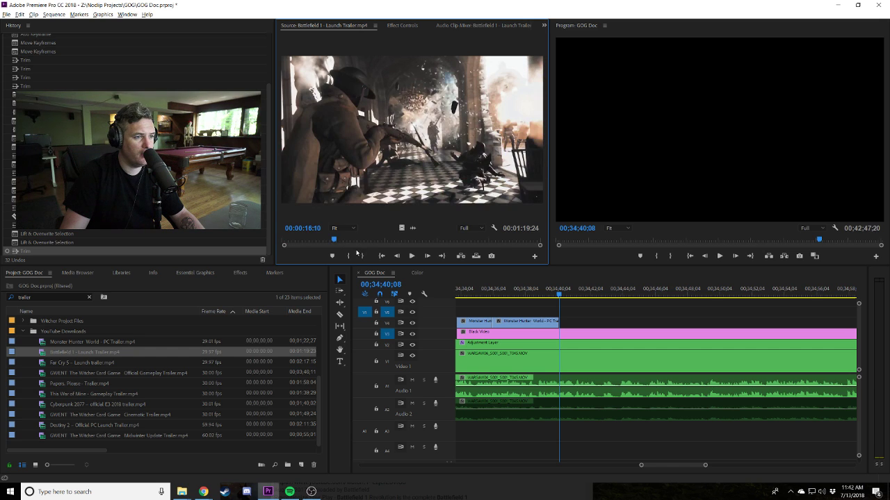
left_click(353, 256)
key("space")
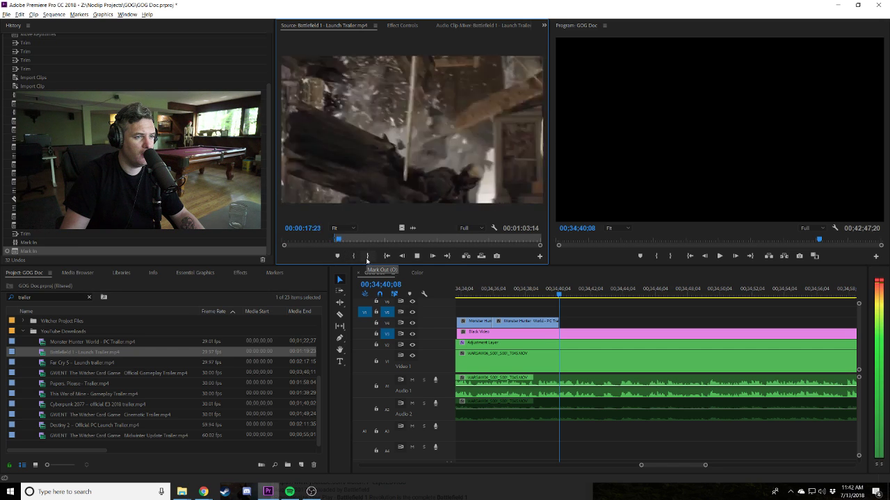
left_click(368, 256)
key("space")
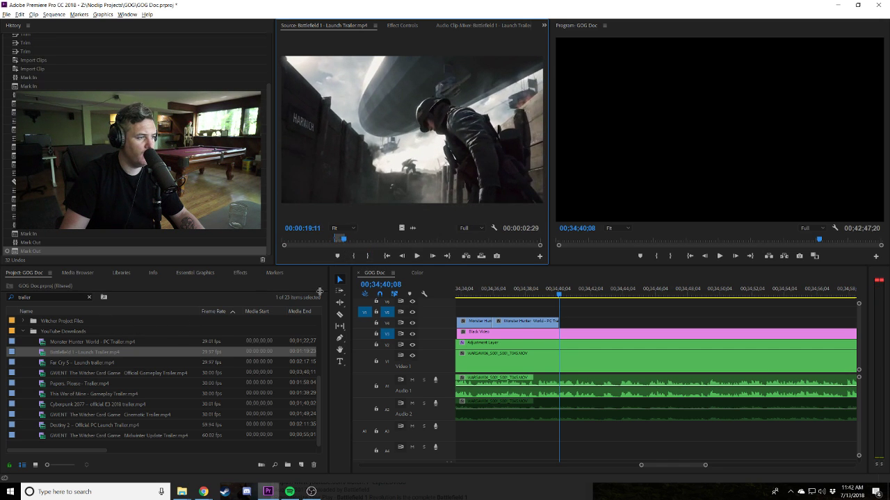
left_click(338, 241)
key("space")
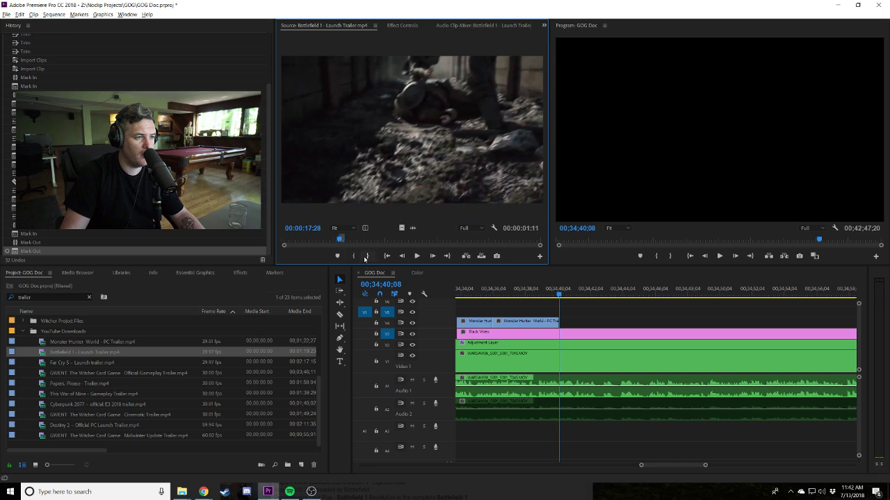
left_click(368, 256)
key("space")
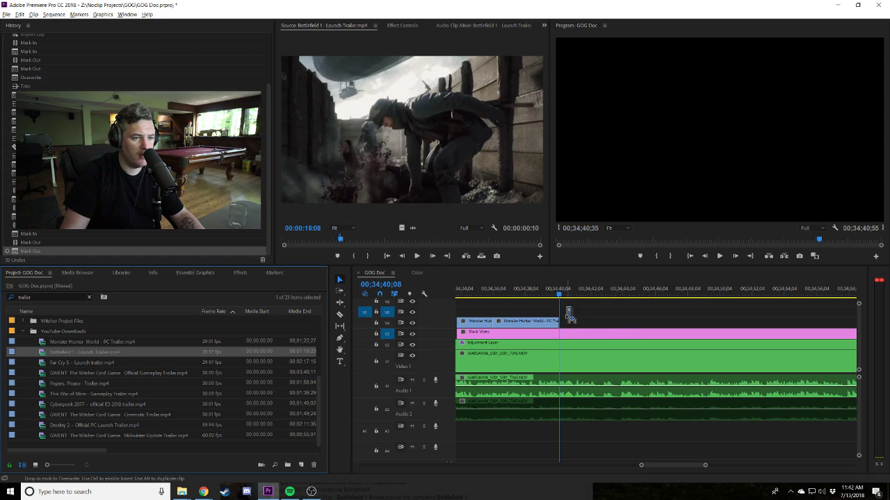
Place the Battlefield excerpt on V3 after Monster Hunter and trim its end to about 00;34;46;30.
left_click_drag(569, 316, 568, 318)
key("space")
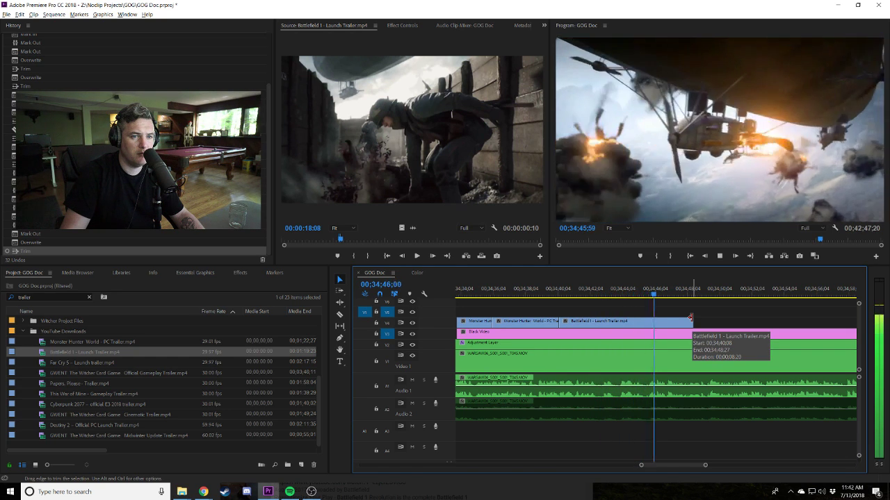
key("space")
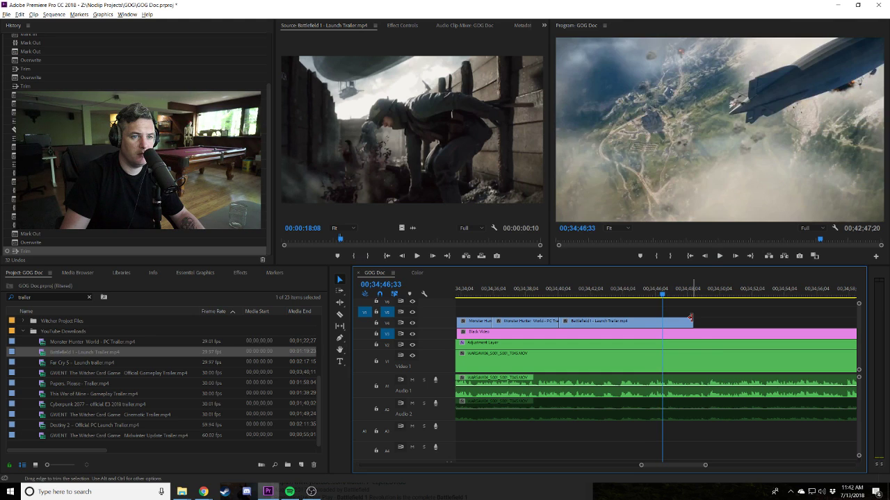
left_click_drag(662, 296, 662, 320)
Load the Far Cry 5 Launch Trailer and mark a short In/Out section.
double_click(50, 363)
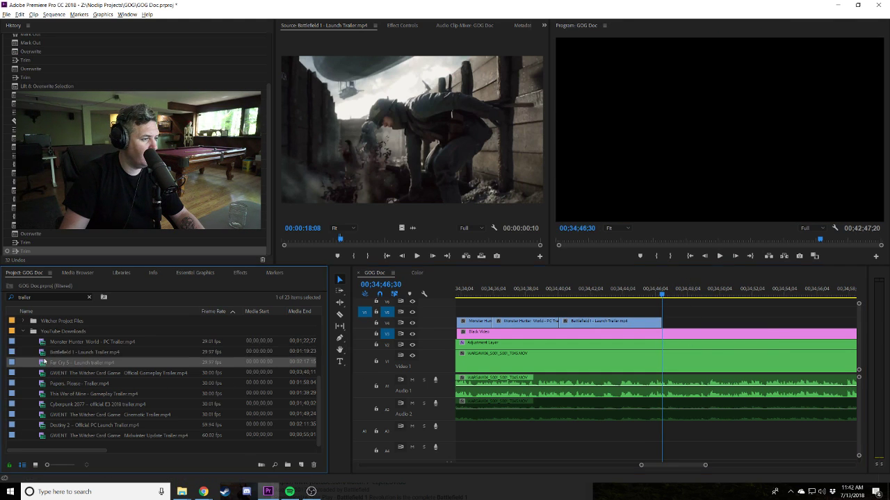
left_click(370, 239)
left_click_drag(371, 239, 417, 236)
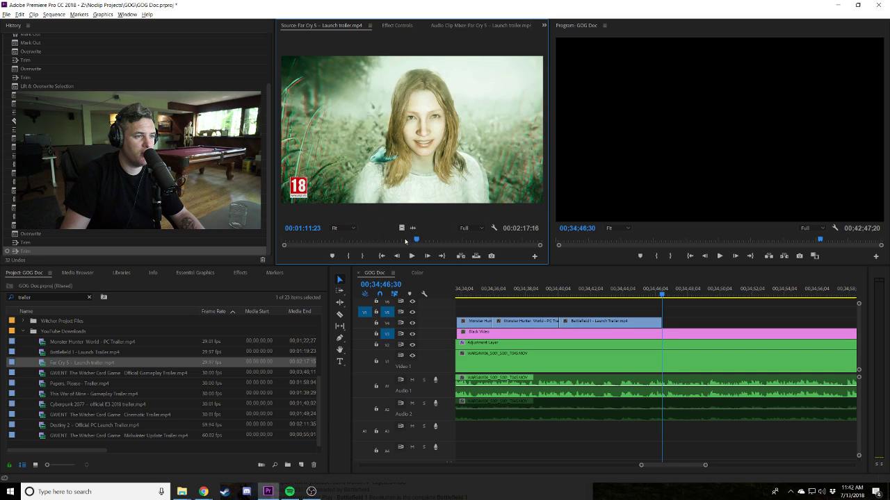
left_click(348, 256)
key("space")
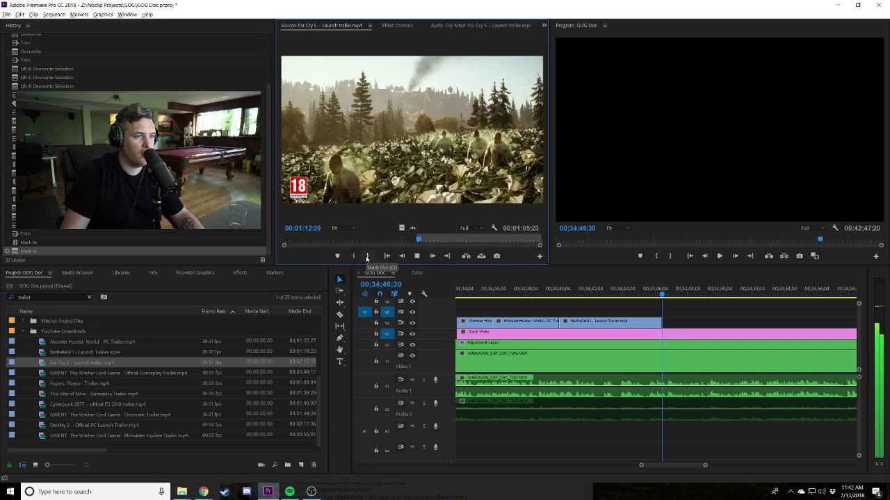
key("o")
Drop the Far Cry 5 section on V3 against the Battlefield clip, review it, then delete it.
left_click_drag(749, 328, 748, 328)
left_click_drag(693, 319, 668, 318)
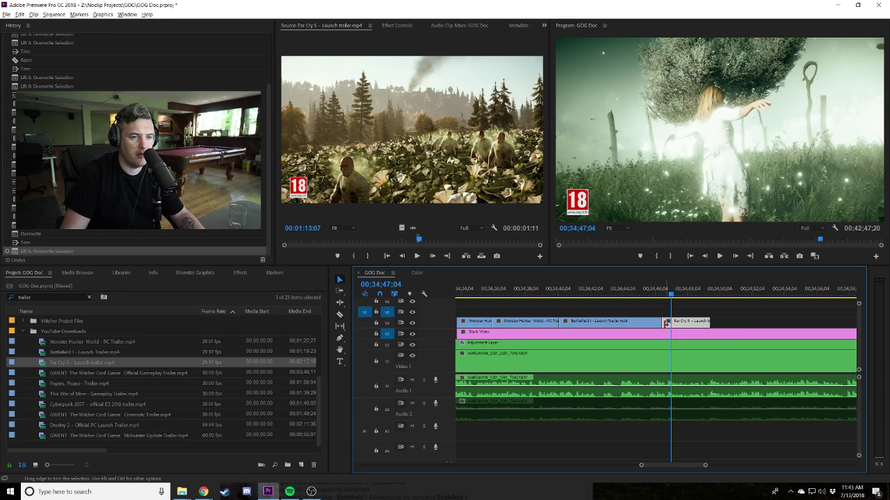
key("shift+k")
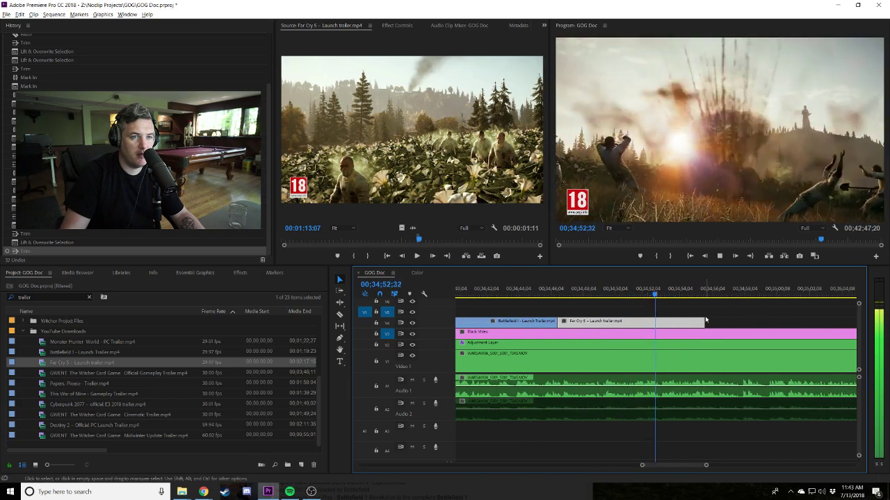
key("space")
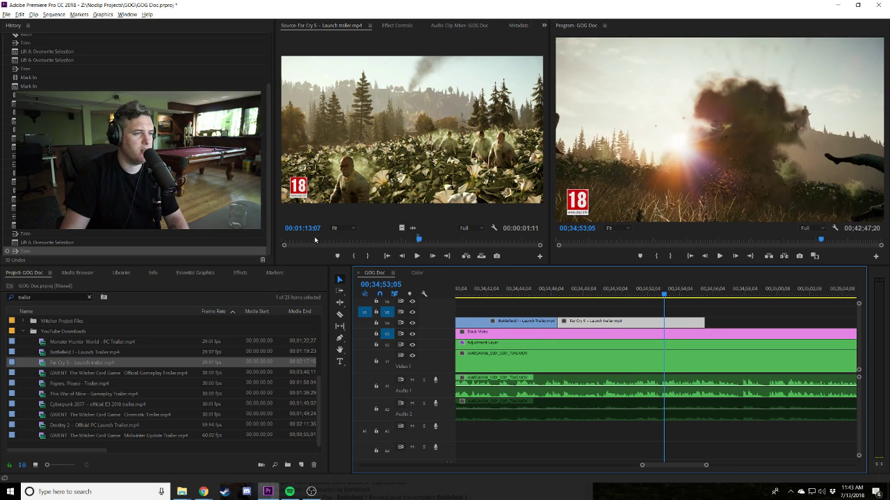
key("Delete")
Re-mark the Far Cry 5 trailer with In at 00;00;19;19 and Out at 00;00;27;19.
left_click(315, 240)
key("space")
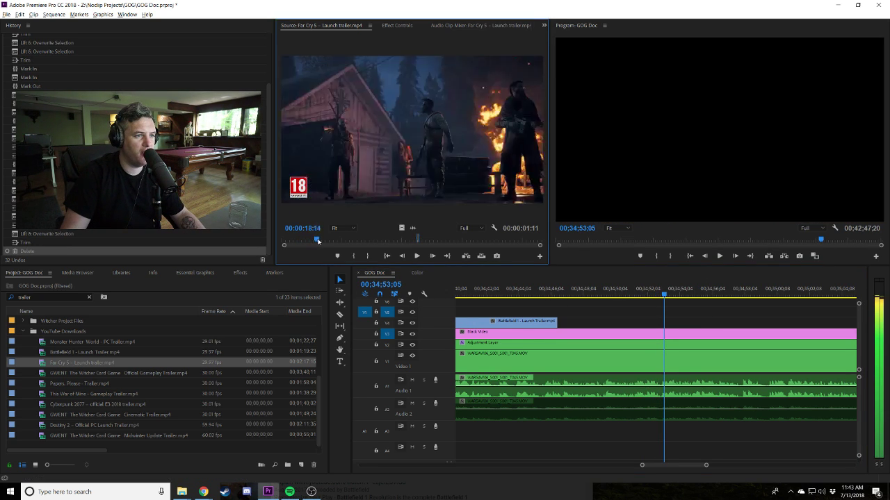
left_click(354, 256)
left_click(354, 256)
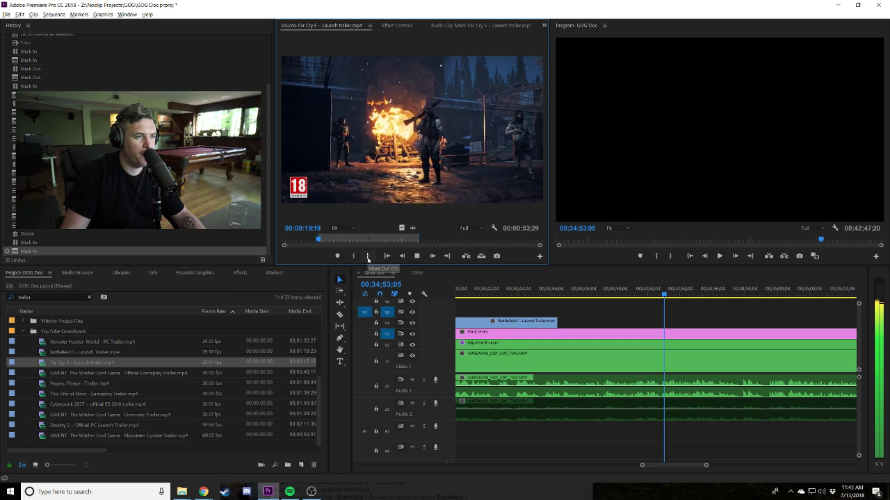
left_click(323, 241)
left_click_drag(323, 241, 325, 241)
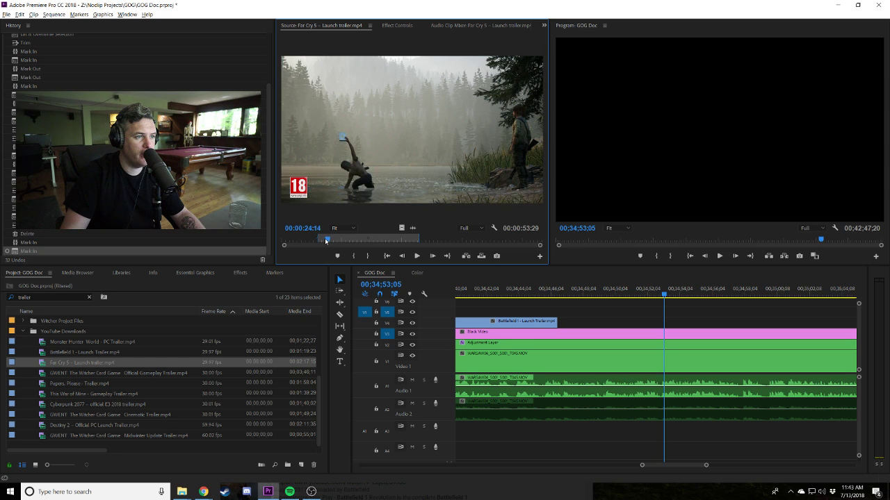
key("space")
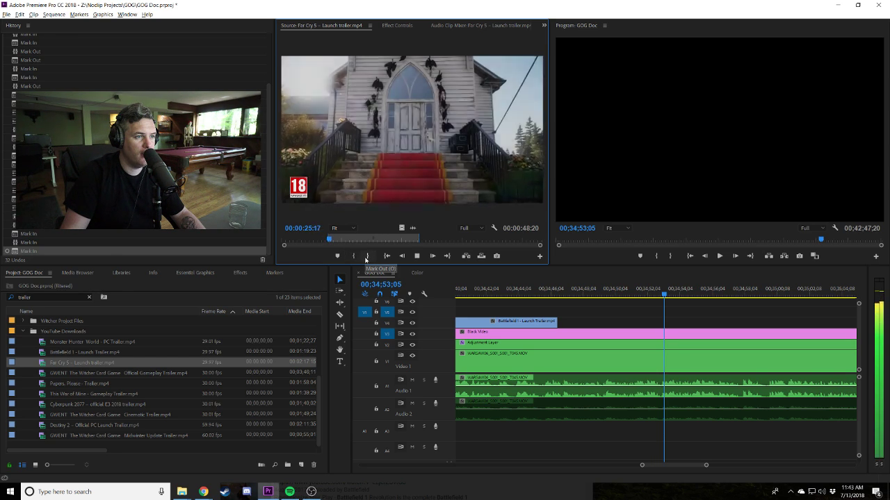
left_click(367, 256)
key("period")
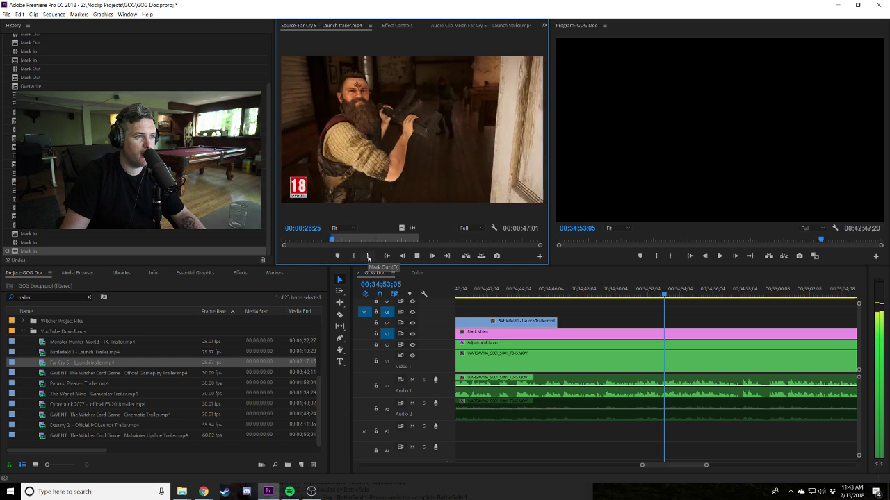
left_click(368, 257)
key("space")
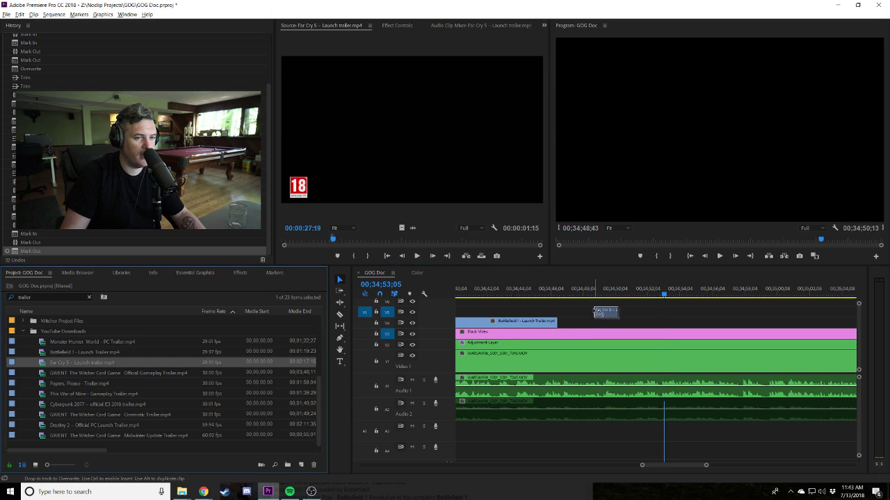
Drop the Far Cry 5 section onto V3 after Battlefield 1 and slide it slightly along.
left_click_drag(566, 321, 566, 321)
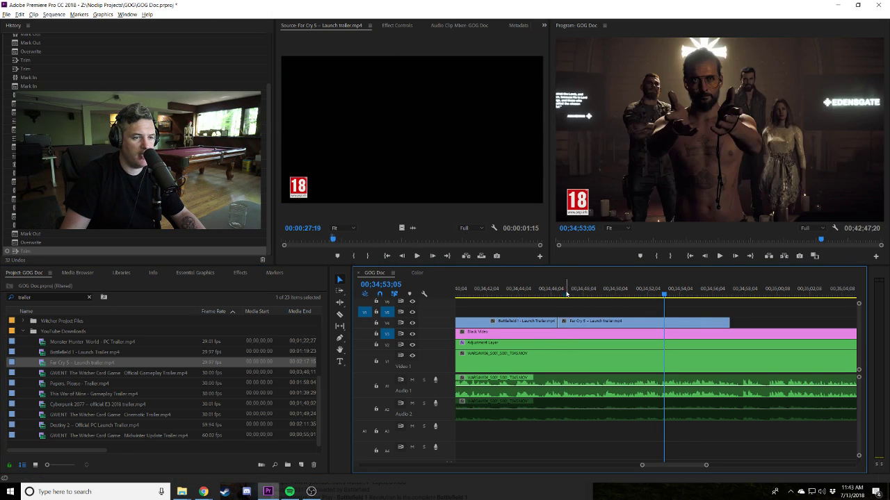
left_click(552, 294)
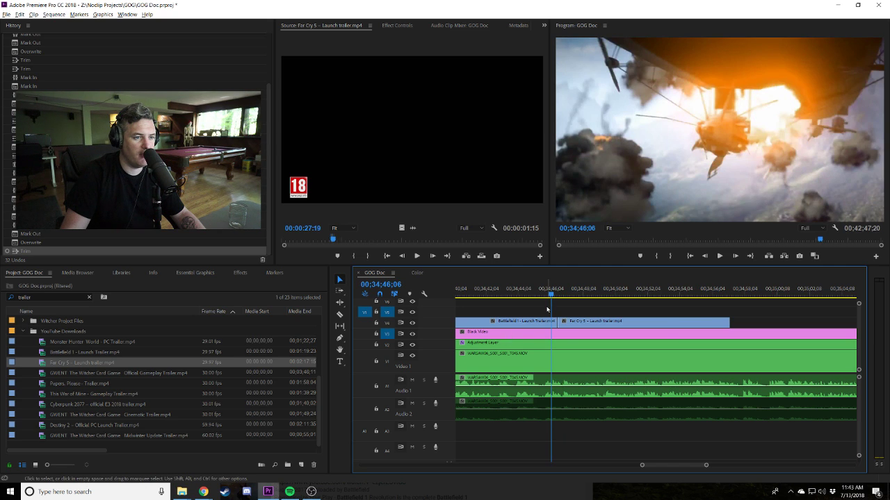
key("space")
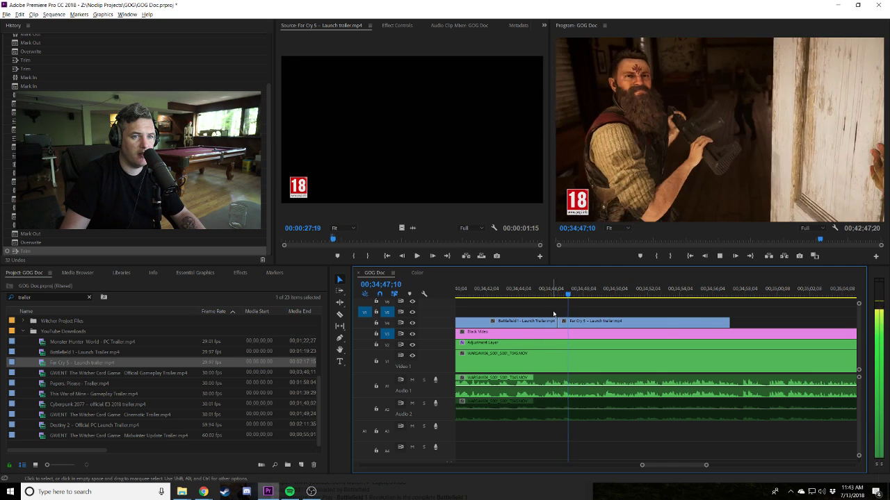
left_click_drag(567, 322, 594, 327)
left_click(554, 293)
key("space")
Trim the Far Cry 5 clip's start to the church shot and butt it against Battlefield 1.
left_click(573, 293)
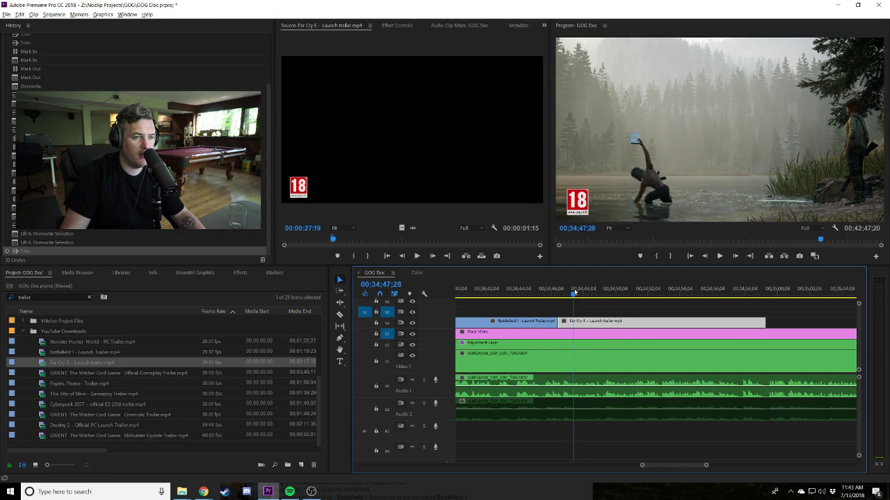
left_click(586, 292)
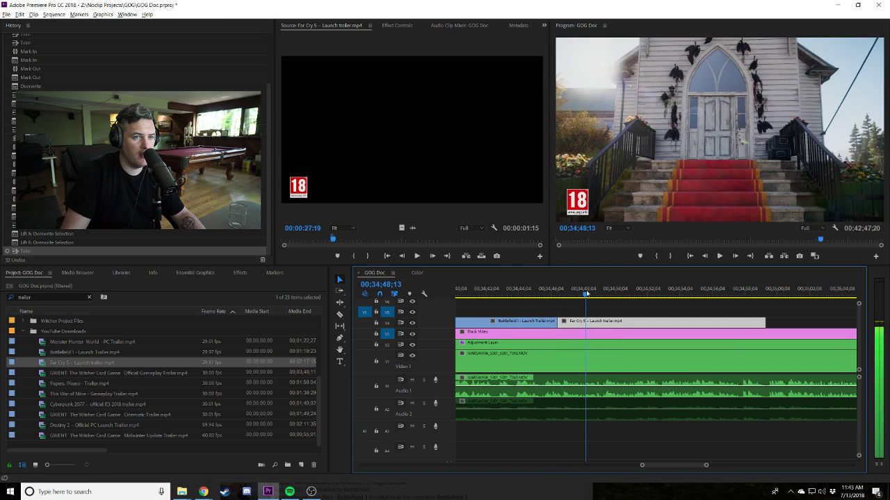
left_click_drag(562, 321, 586, 321)
key("space")
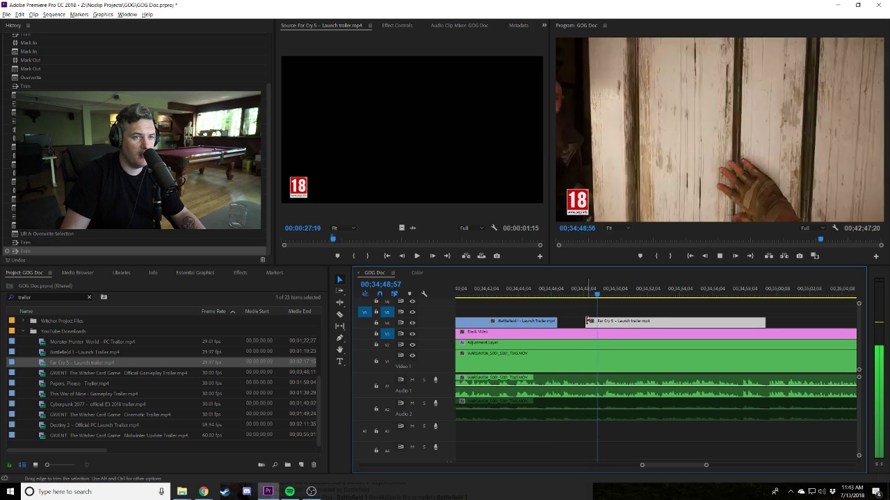
left_click_drag(588, 323, 562, 323)
left_click(545, 288)
key("space")
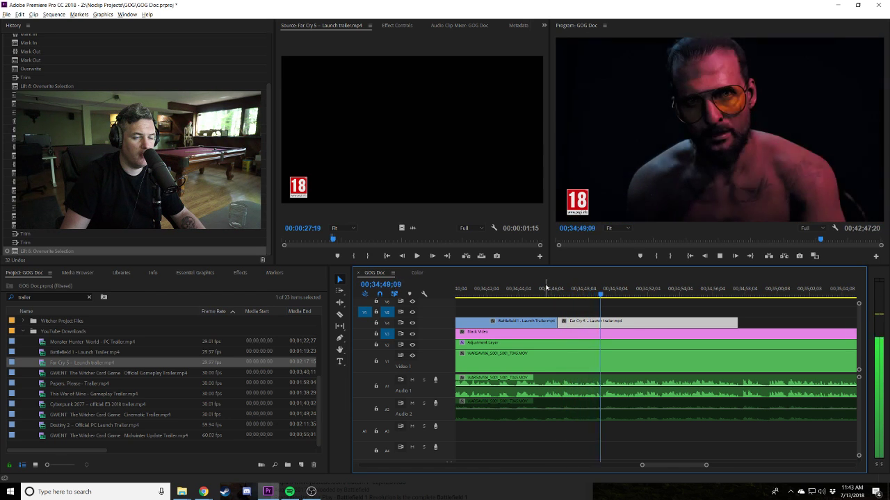
Split the Far Cry 5 clip, move the split piece later and extend it to close the gap.
left_click(604, 322)
key("v")
left_click_drag(602, 326, 600, 324)
key("space")
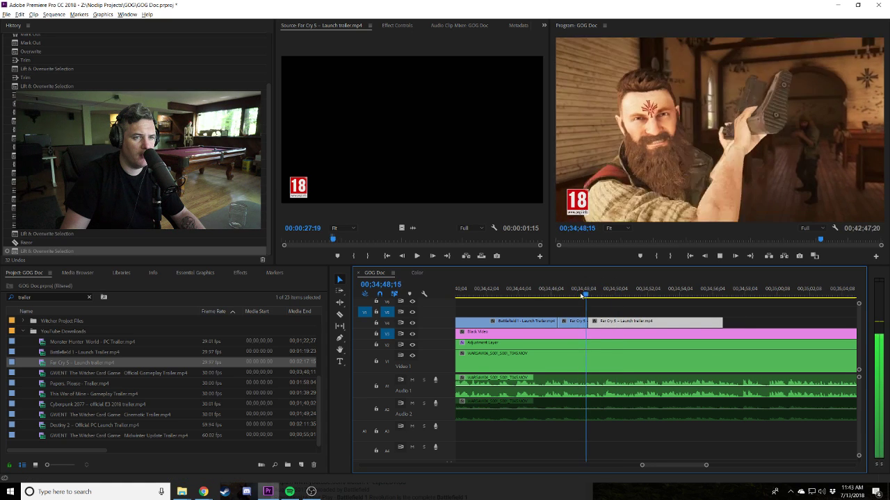
left_click(583, 290)
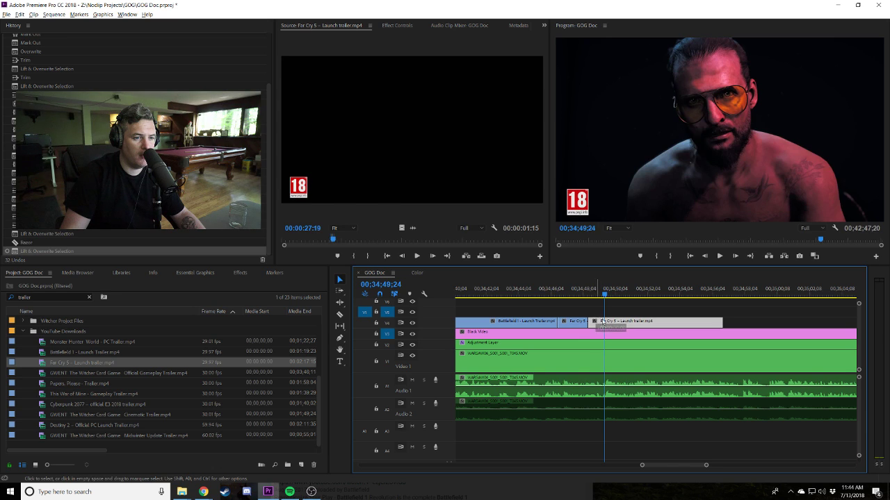
left_click_drag(592, 322, 596, 321)
left_click(588, 287)
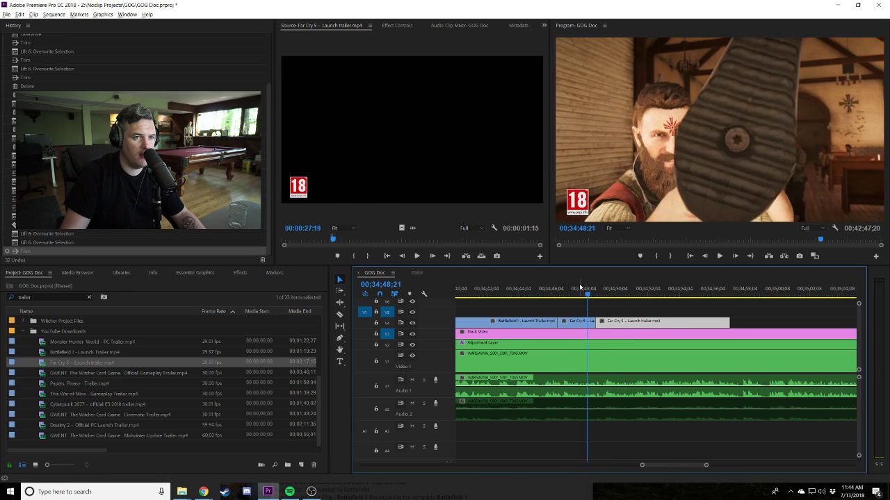
Shift the second Far Cry 5 piece earlier and trim its end to near 00;34;54.
key("equal")
key("equal")
left_click(658, 294)
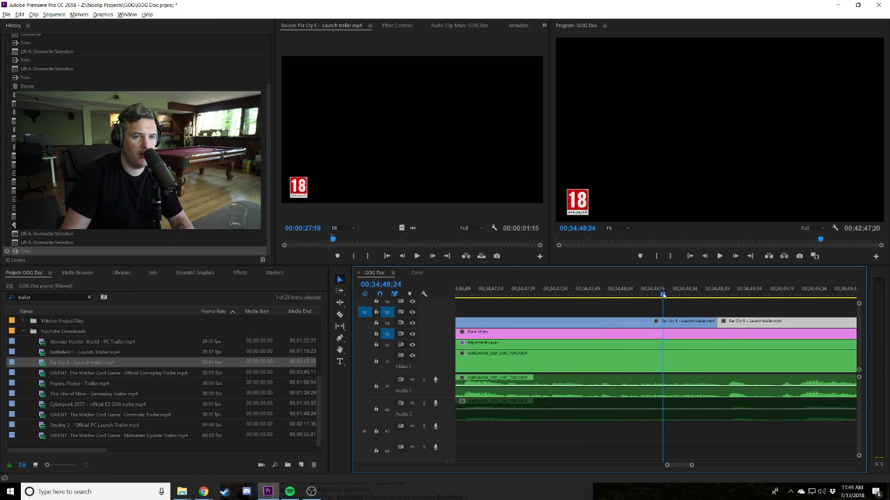
left_click_drag(730, 321, 675, 324)
key("minus")
key("space")
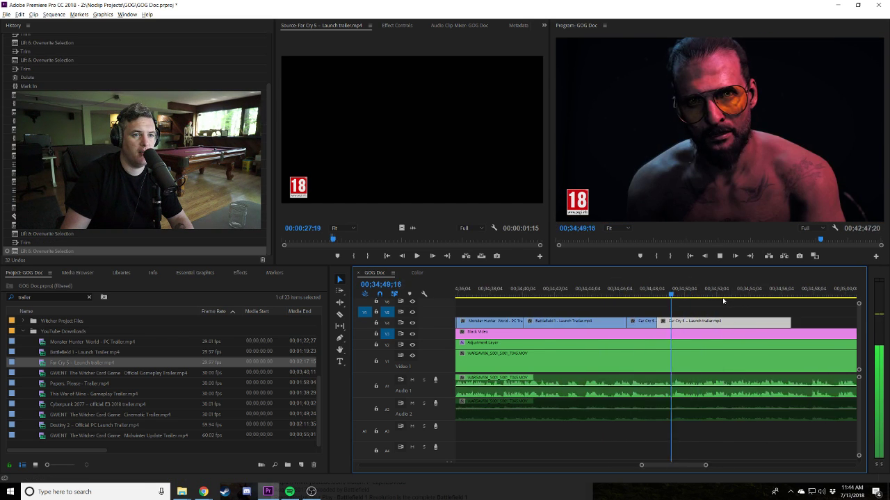
key("minus")
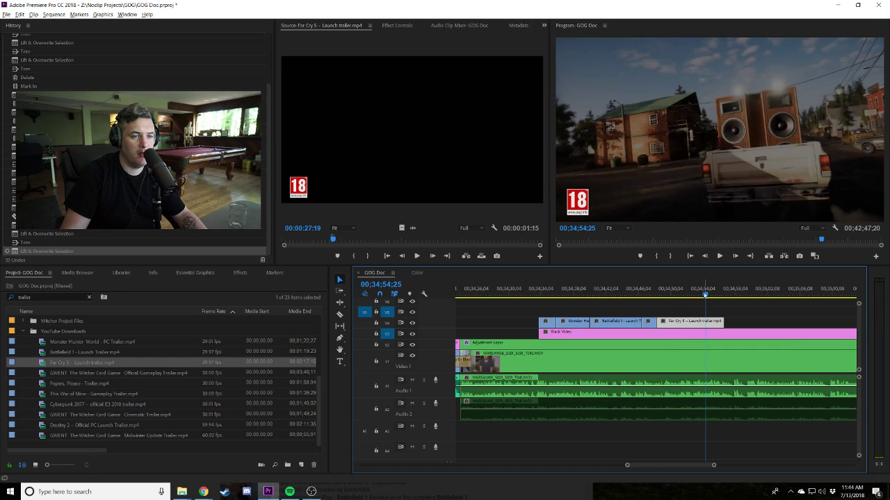
left_click(703, 295)
left_click_drag(725, 318, 701, 319)
left_click_drag(677, 292, 672, 292)
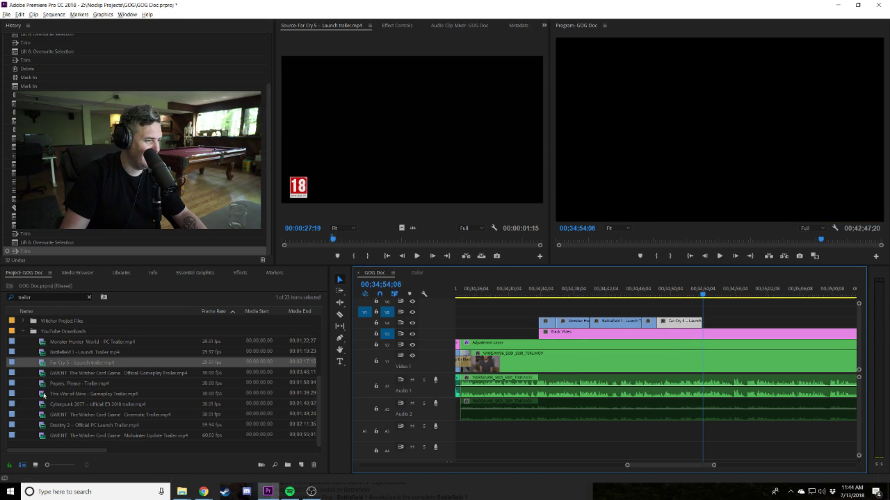
Mark an In/Out excerpt around 46 seconds into the Destiny 2 trailer and place it on V3 after Far Cry 5.
double_click(41, 425)
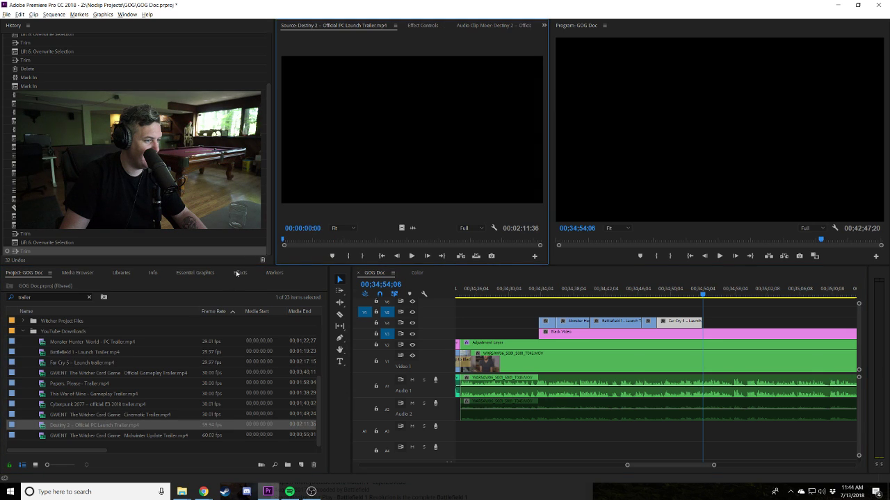
left_click_drag(359, 240, 370, 239)
left_click(348, 256)
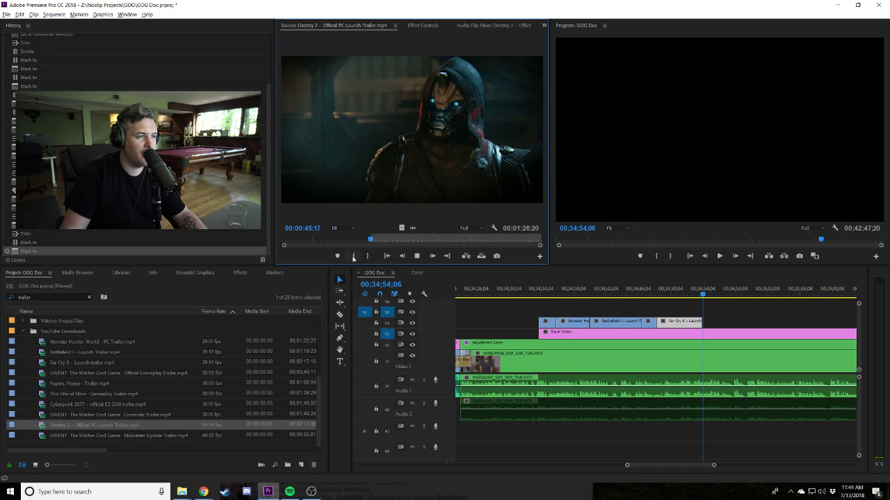
key("space")
left_click(351, 257)
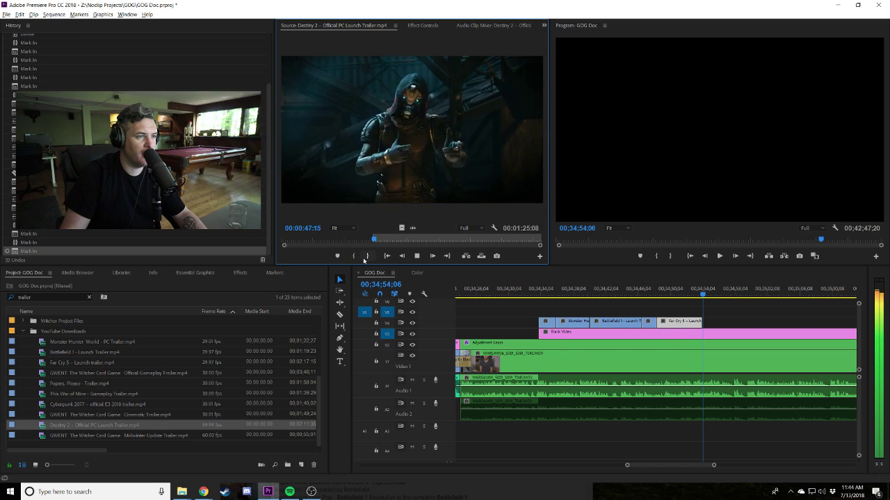
key("i")
key("i")
key("i")
key("i")
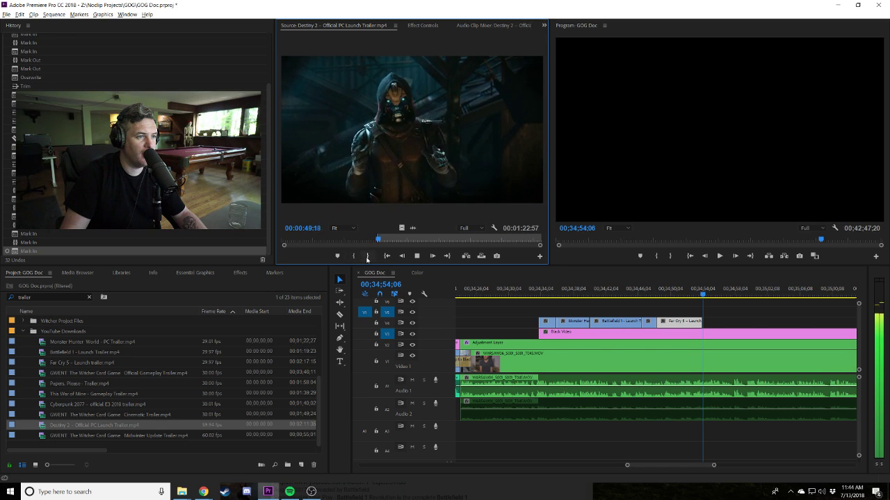
left_click(353, 256)
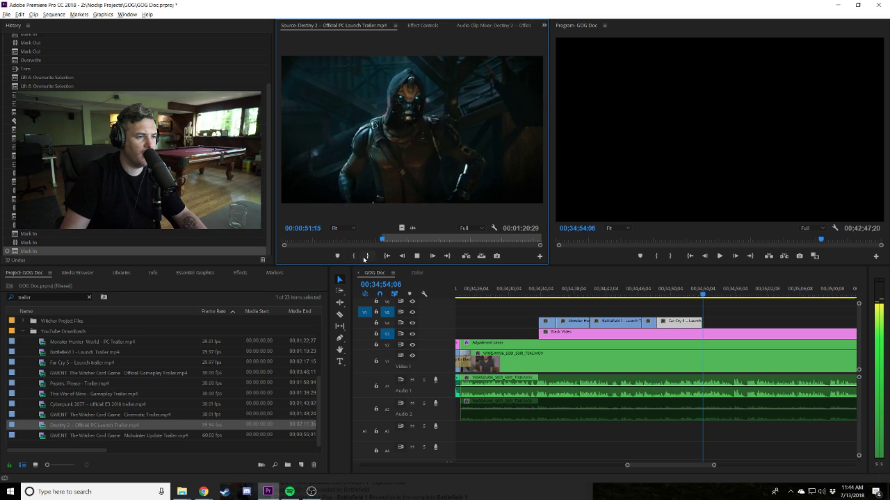
key("o")
key("space")
left_click_drag(750, 328, 711, 325)
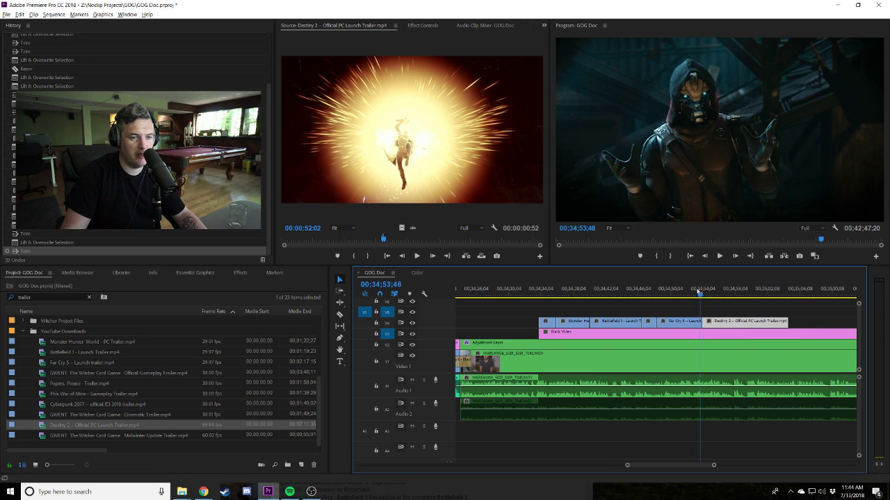
Move the Destiny 2 clip on V3 to follow the Far Cry 5 clip, undoing the extra nudge.
key("shift+k")
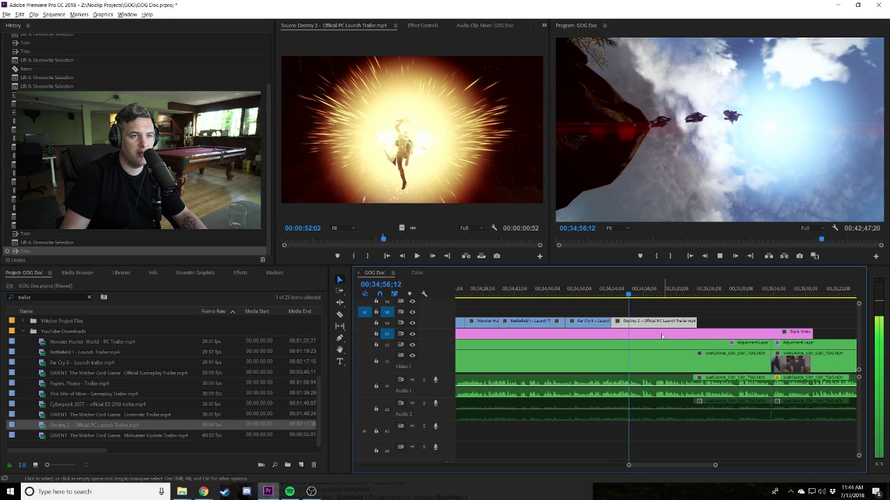
key("space")
left_click_drag(618, 322, 625, 321)
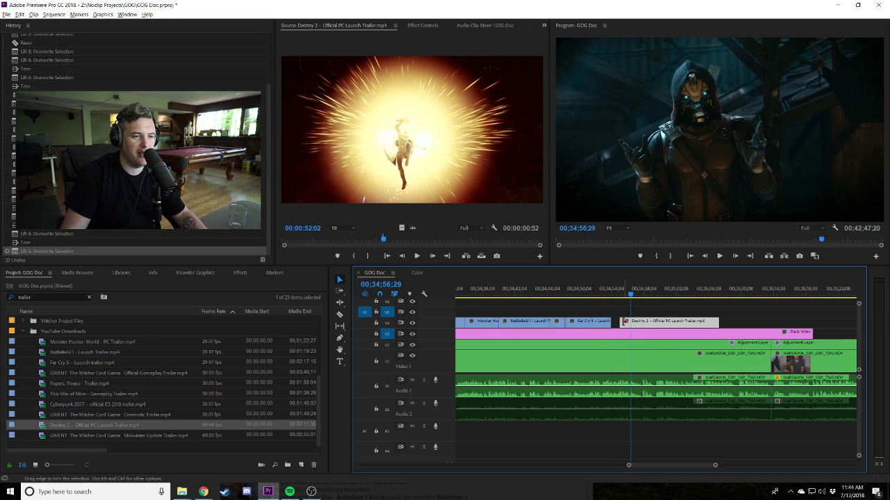
left_click(610, 295)
key("space")
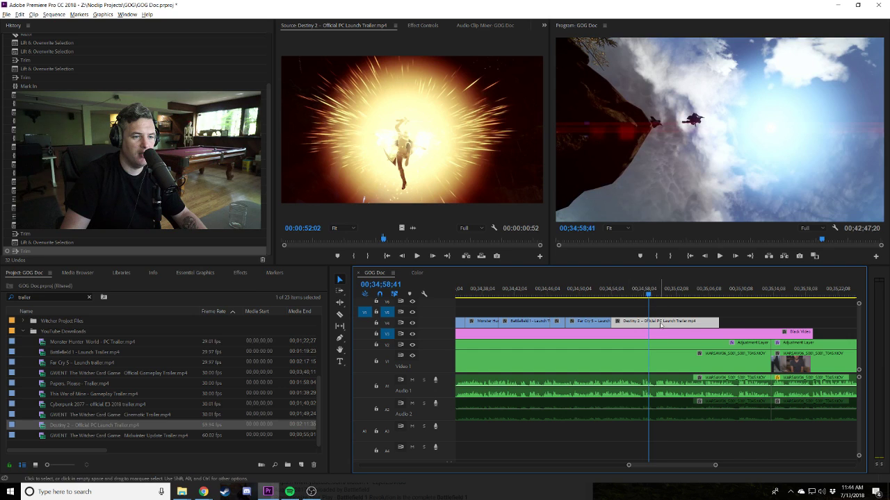
left_click_drag(661, 325, 686, 325)
key("ctrl+z")
Push the later Far Cry 5 clip right to open a gap between the Far Cry 5 sections.
left_click(603, 293)
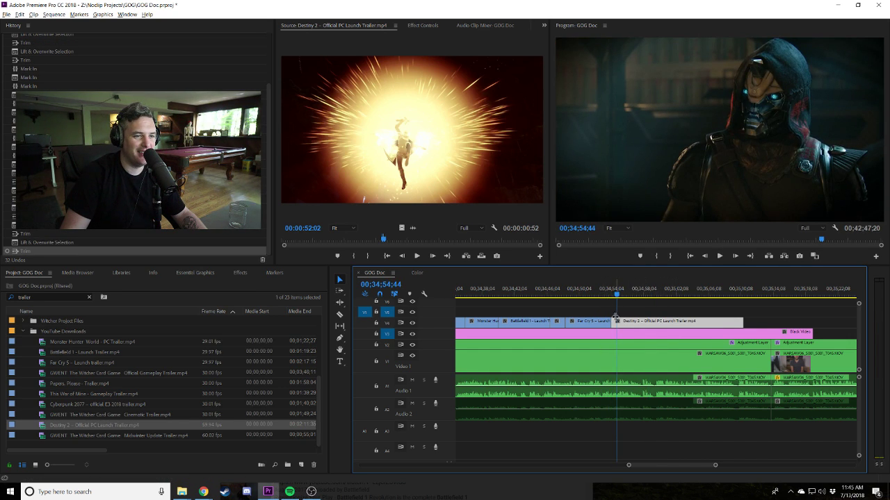
left_click(555, 293)
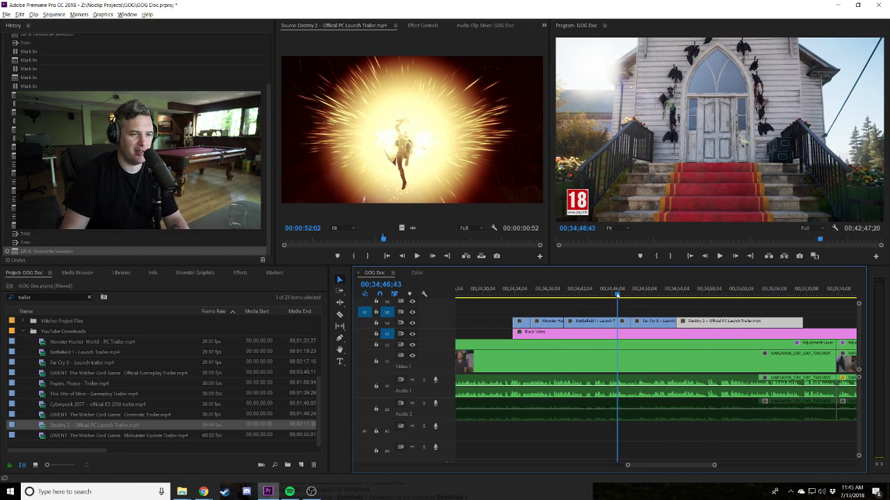
left_click_drag(617, 294, 608, 294)
key("space")
key("equal")
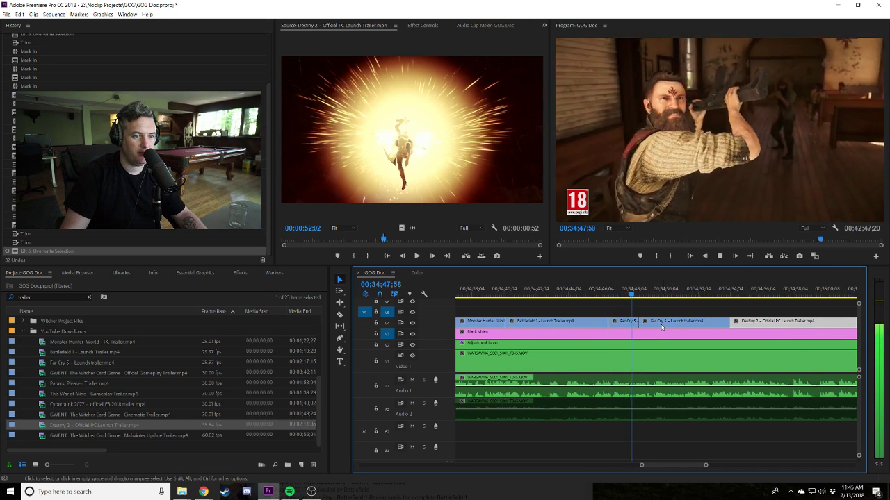
scroll(663, 325, "down", 2)
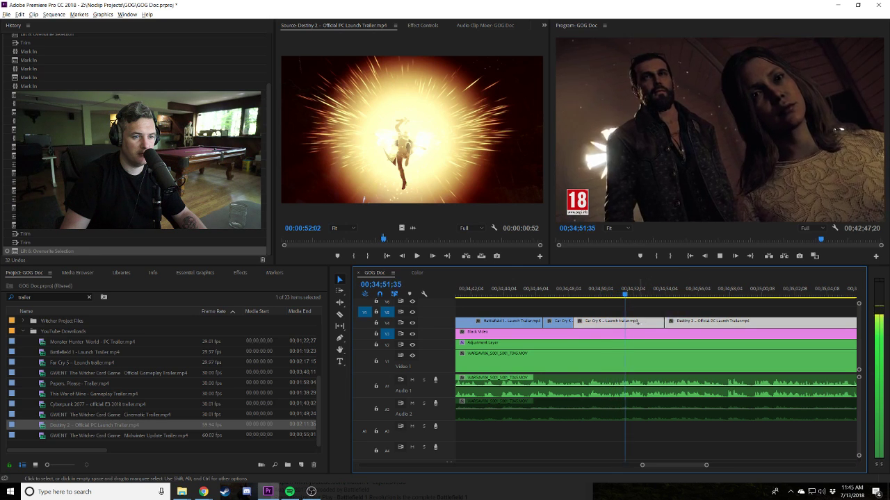
left_click_drag(659, 323, 689, 324)
left_click(614, 293)
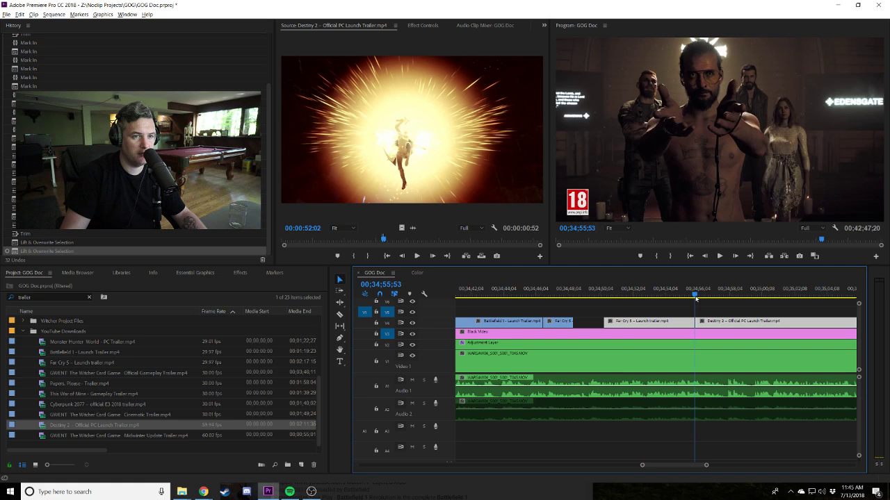
left_click(713, 310)
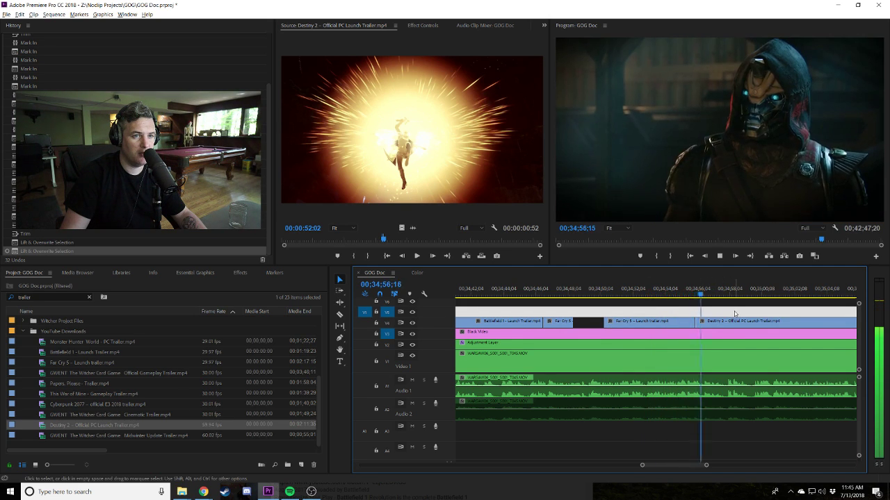
Adjust the Destiny 2 clip's start and position, and extend the short Far Cry 5 clip's end.
scroll(664, 338, "down", 2)
left_click_drag(633, 322, 656, 323)
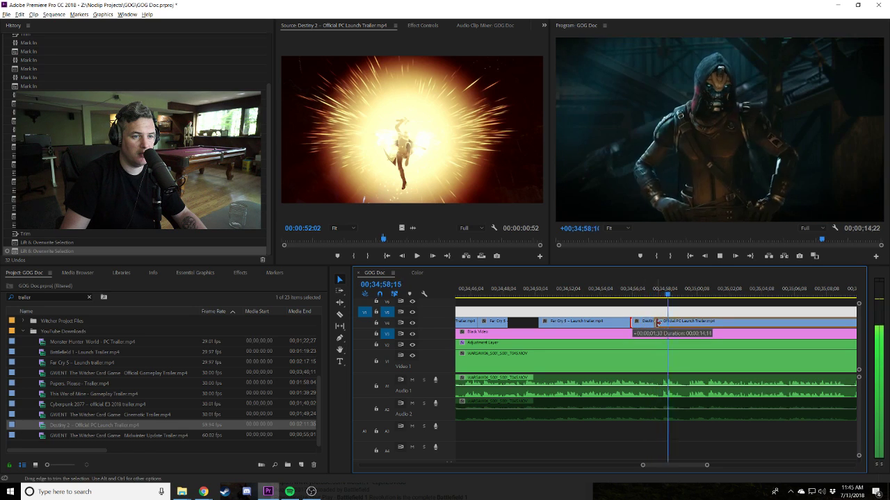
key("space")
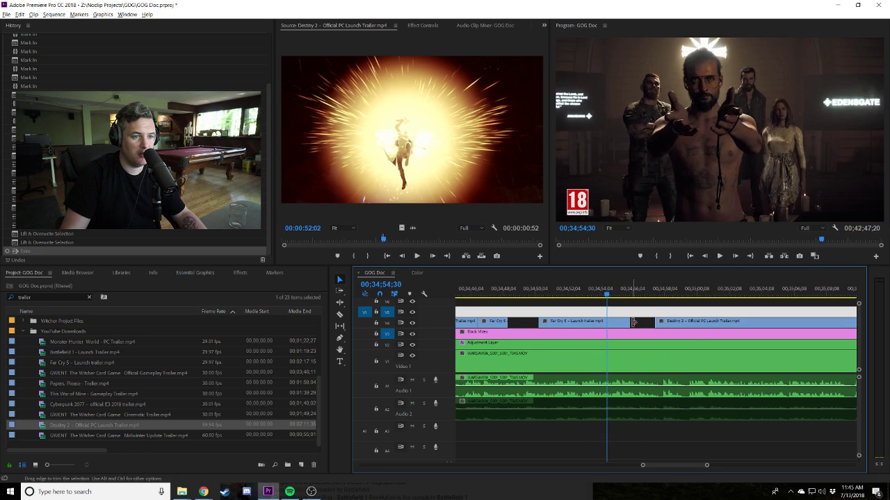
left_click(607, 295)
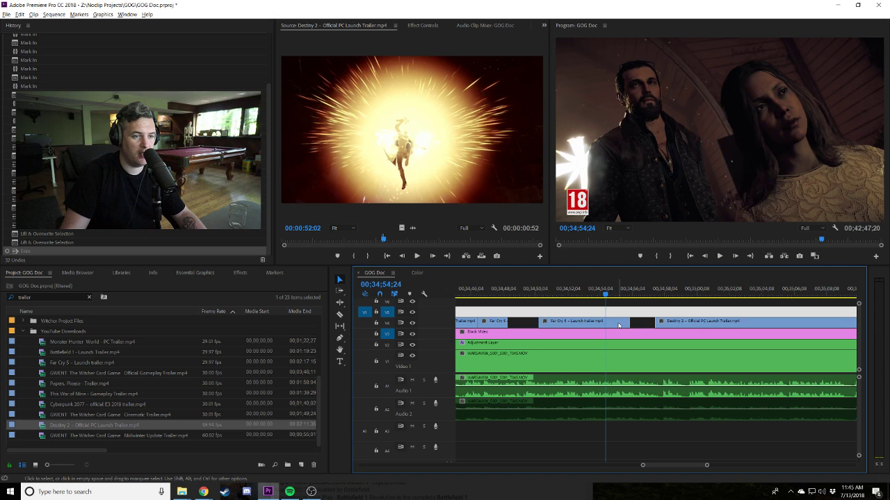
left_click_drag(692, 329, 643, 328)
key("space")
left_click_drag(629, 297, 622, 322)
left_click(528, 291)
key("Up")
key("Up")
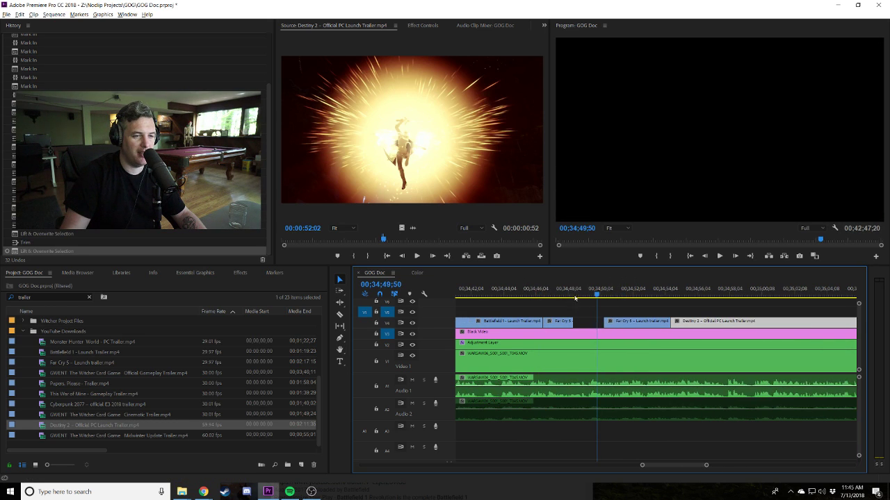
left_click_drag(569, 321, 602, 322)
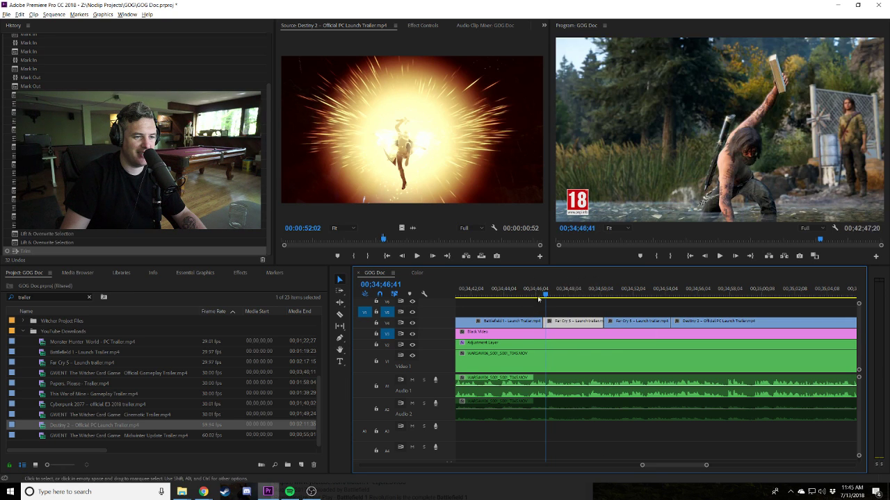
key("space")
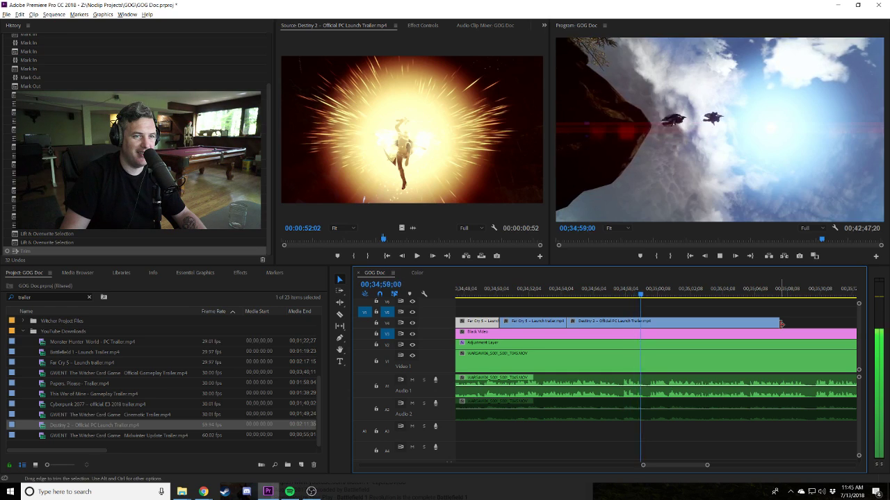
Shorten Destiny 2 to end near 00;34;58, then razor and delete the Black Video beyond that point.
left_click_drag(781, 323, 633, 322)
left_click(619, 293)
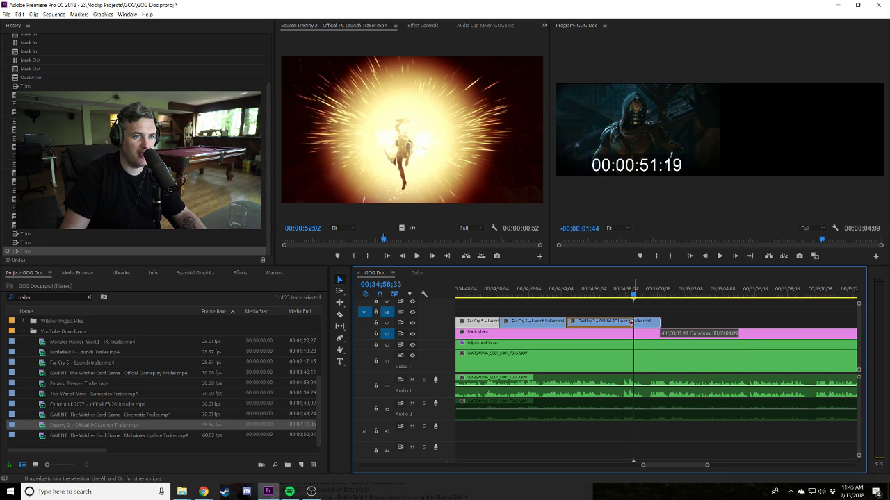
key("space")
key("c")
left_click(632, 334)
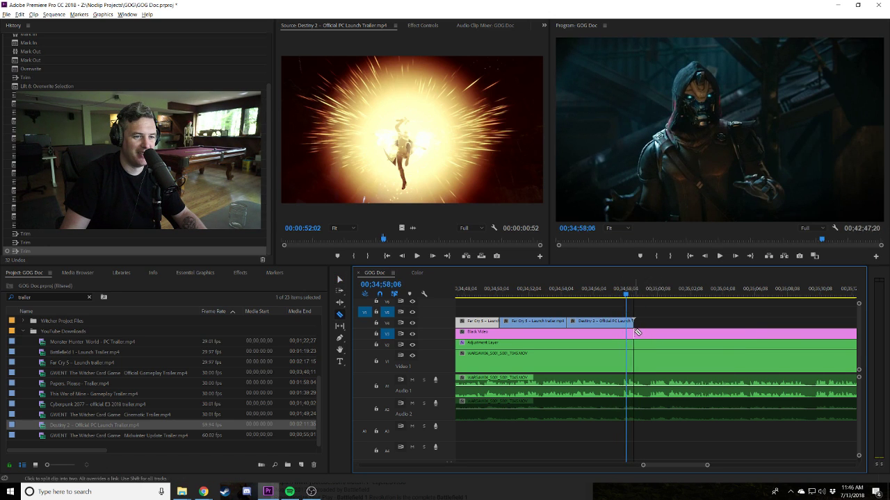
key("v")
left_click(638, 334)
key("Delete")
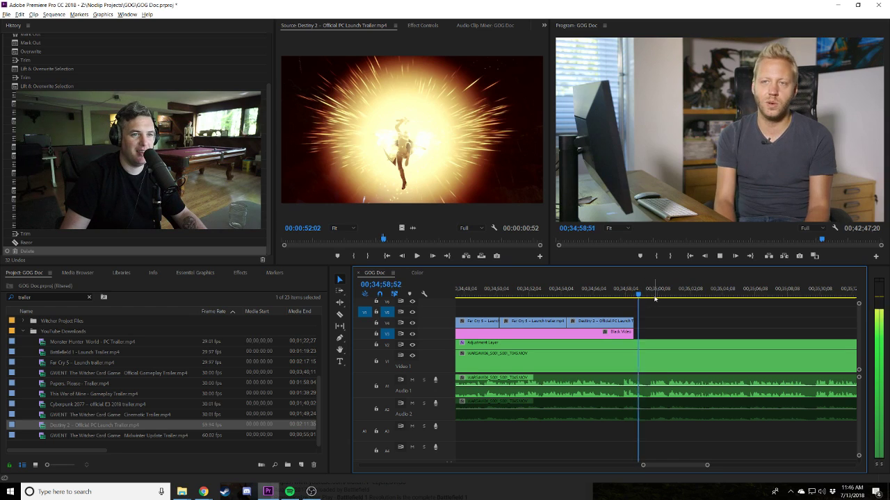
Move the Destiny 2 clip up one track and extend its start to 00;34;54;11.
left_click(562, 290)
left_click_drag(598, 321, 597, 310)
left_click_drag(569, 310, 563, 310)
left_click_drag(636, 310, 639, 310)
Add Scale and Position keyframes to Destiny 2 at 00;34;59;08, with Scale set to 115.
left_click(410, 26)
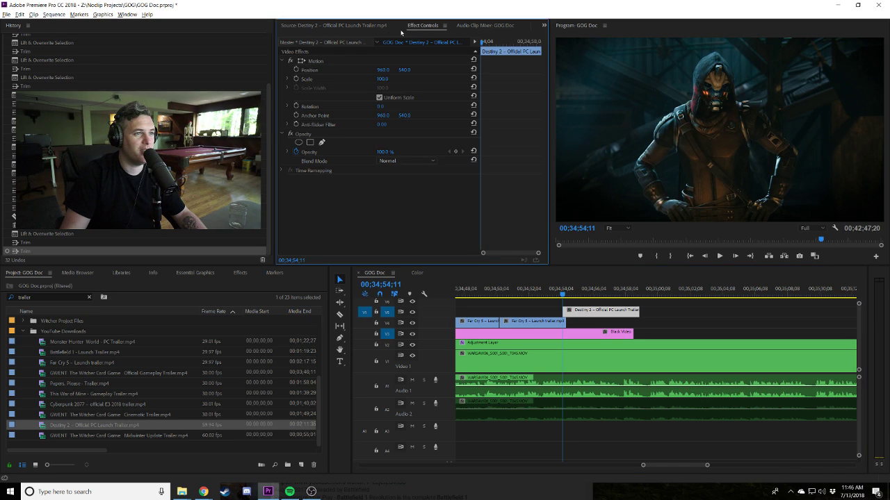
left_click(296, 78)
left_click(296, 70)
left_click(644, 296)
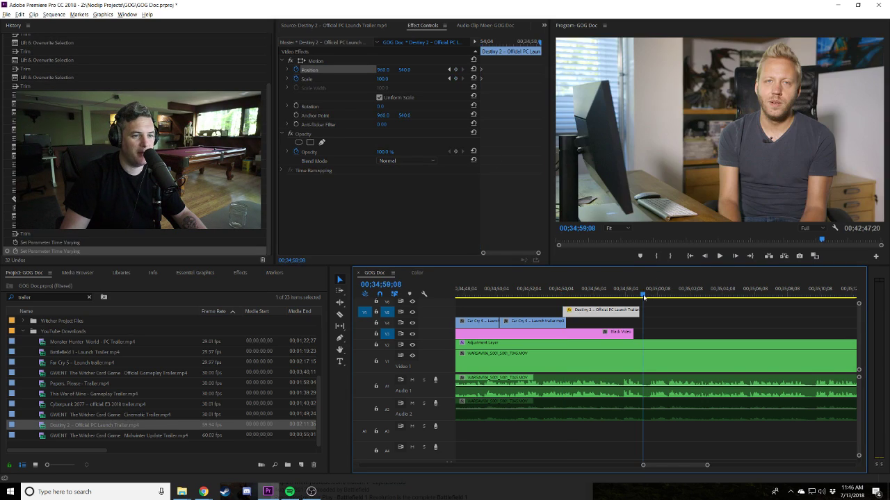
left_click(455, 79)
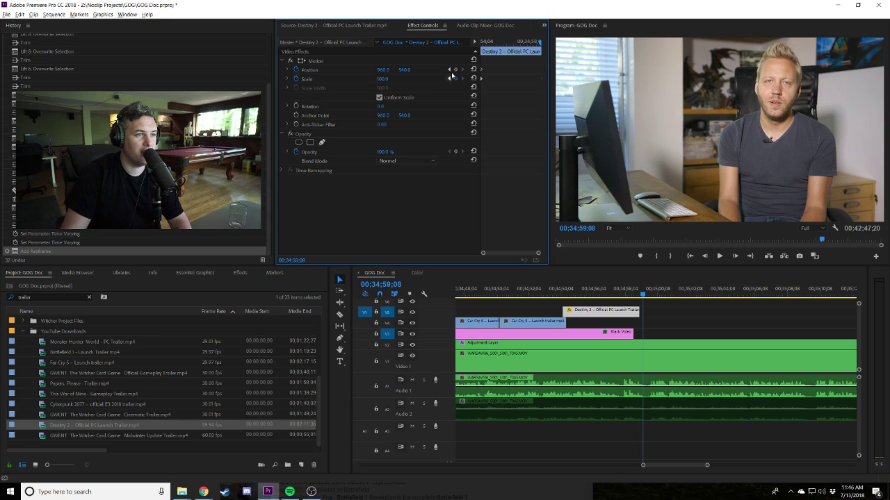
left_click(455, 69)
type("115")
key("Return")
Place Destiny 2 beside the Far Cry clips and nudge Position X to 962.6.
left_click_drag(559, 309, 568, 310)
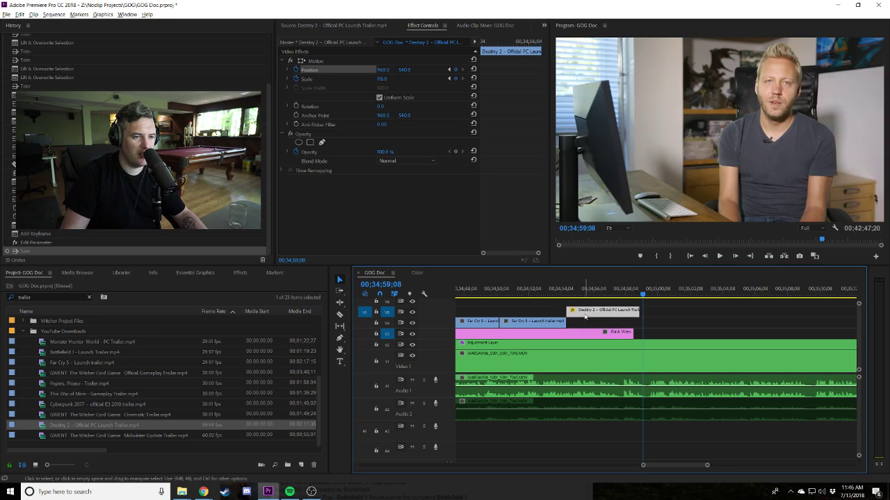
left_click_drag(629, 315, 633, 321)
left_click(558, 293)
key("space")
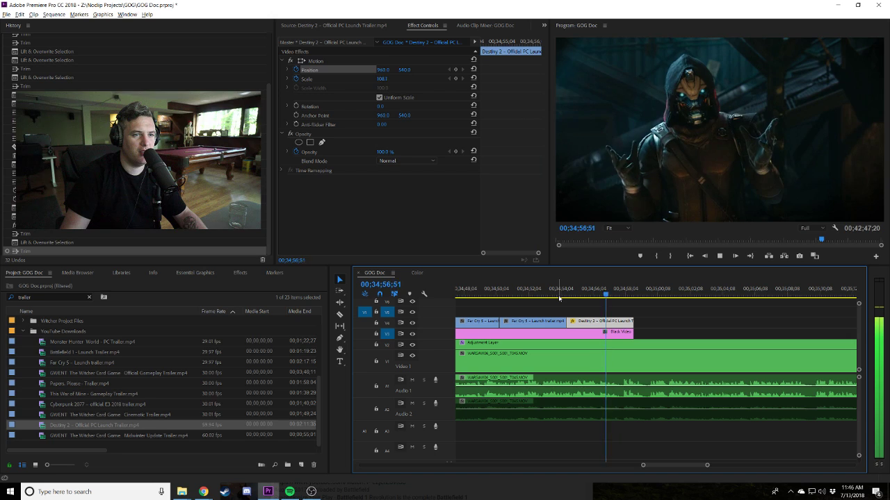
key("space")
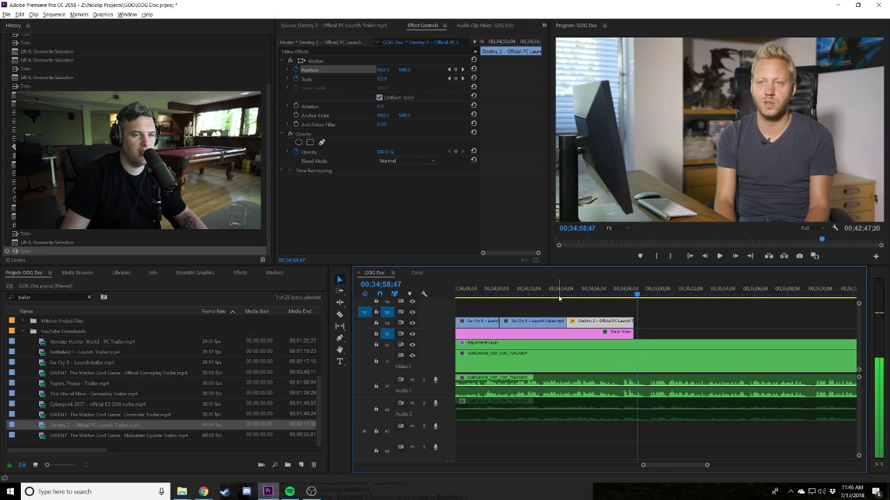
left_click(601, 289)
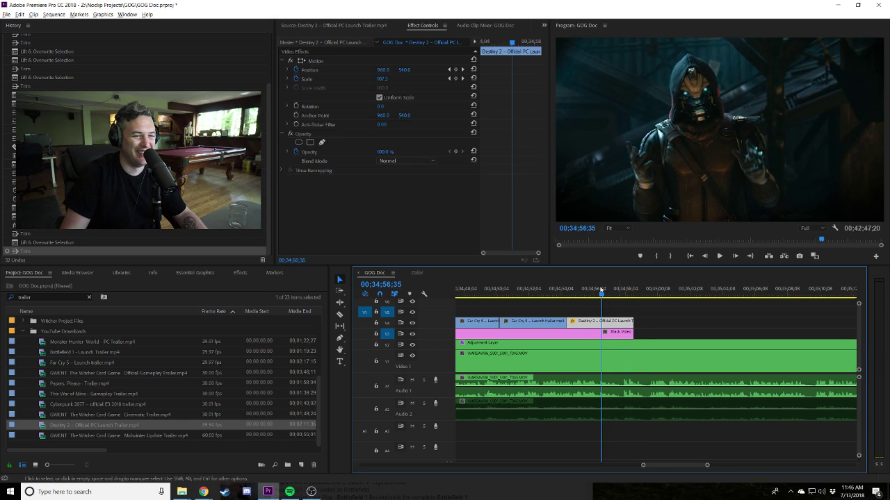
left_click_drag(383, 70, 385, 71)
left_click(561, 289)
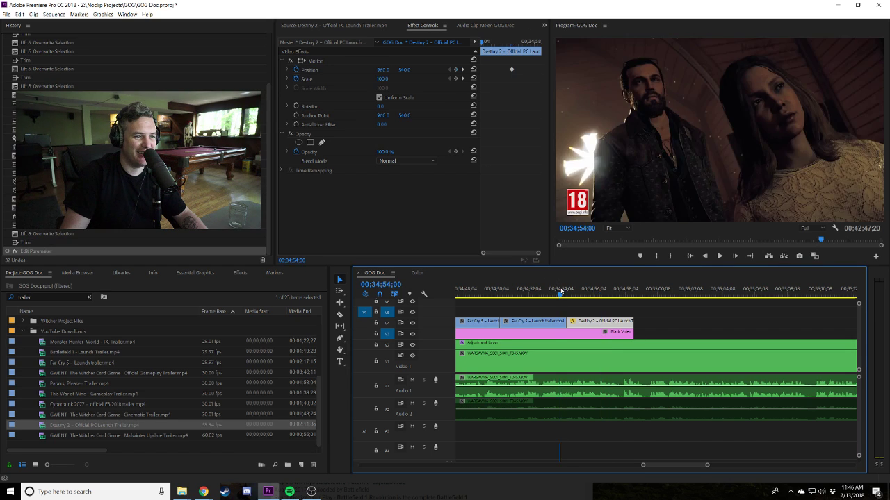
key("space")
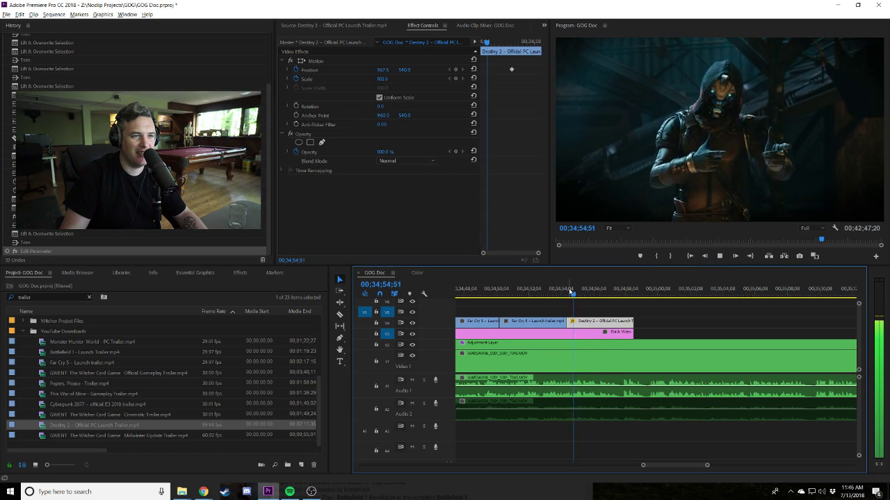
Start Destiny 2 at 34;54;59 and re-trim the Far Cry 5 clip's start and end.
left_click(569, 291)
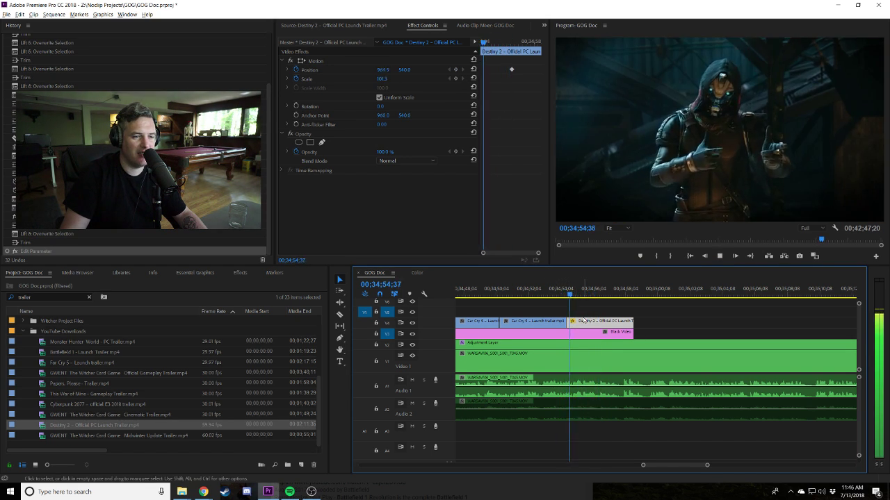
mouse_move(571, 321)
left_mouse_down()
mouse_move(580, 321)
mouse_move(546, 325)
mouse_move(574, 321)
left_mouse_up()
scroll(546, 326, "up", 2)
left_click_drag(566, 293, 576, 295)
left_click_drag(503, 321, 505, 321)
left_click(556, 293)
key("space")
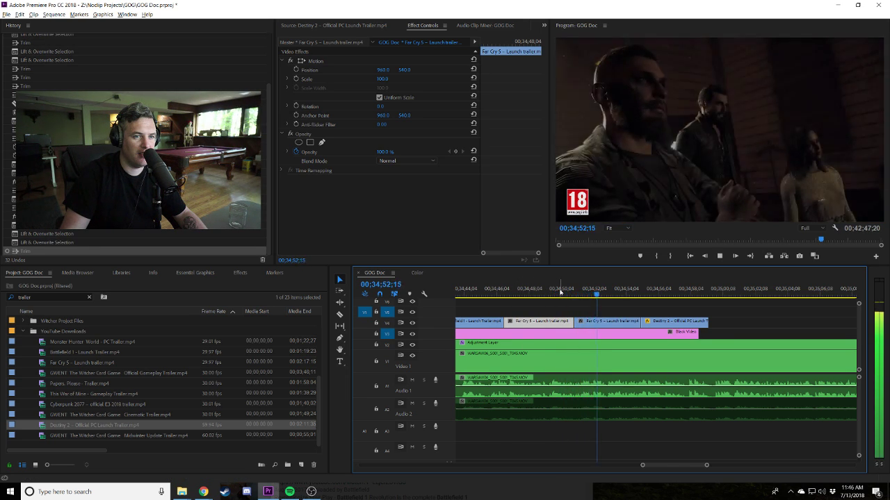
Undo the Far Cry 5 trims and try shifting Destiny 2 with the Black Video later, then undo.
key("ctrl+z")
key("ctrl+z")
key("ctrl+z")
key("ctrl+z")
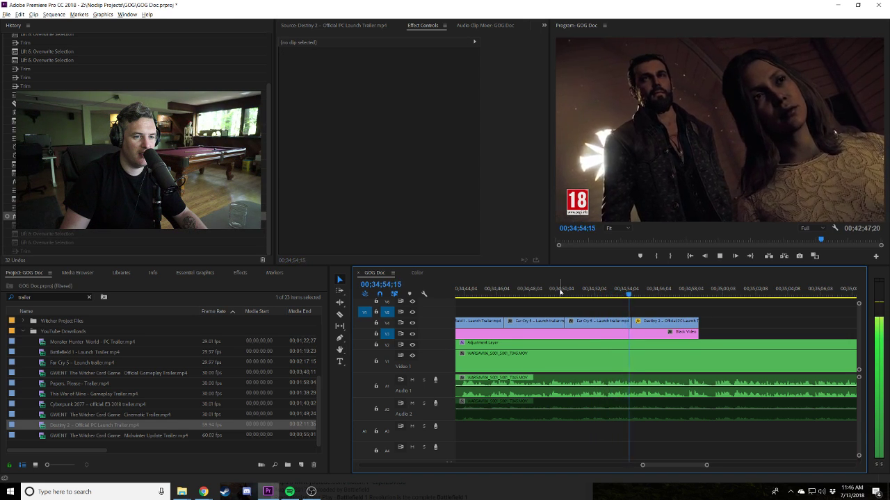
left_click(626, 296)
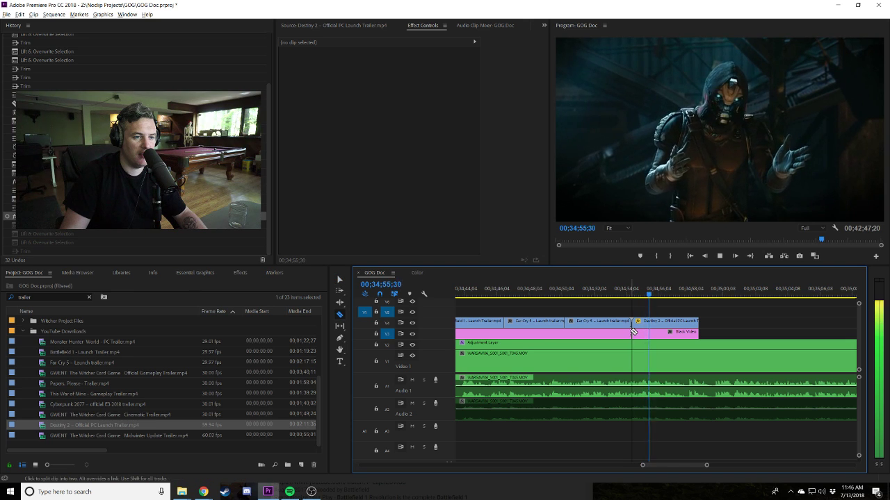
key("v")
left_click_drag(640, 322, 650, 322)
left_click(624, 290)
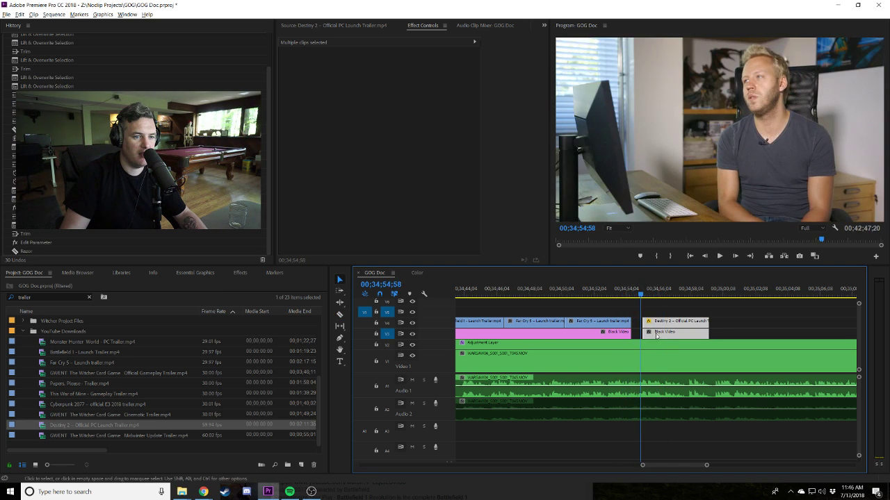
left_click_drag(656, 335, 667, 338)
key("space")
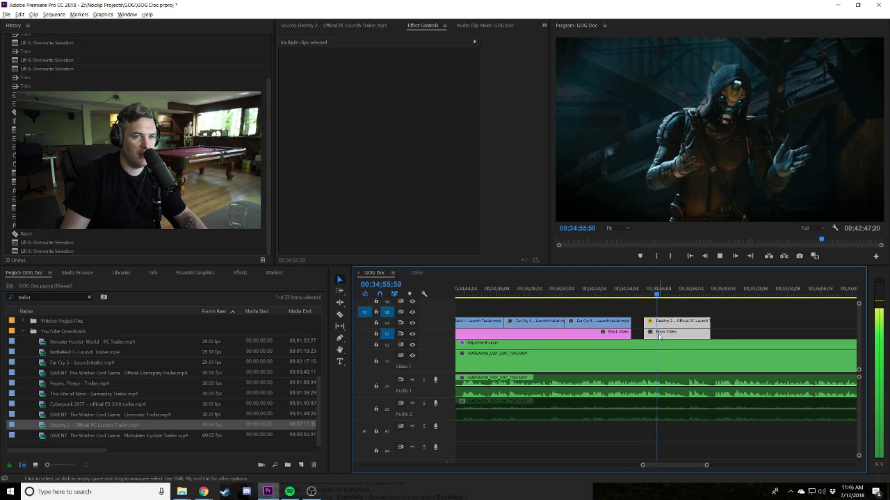
key("ctrl+z")
key("ctrl+z")
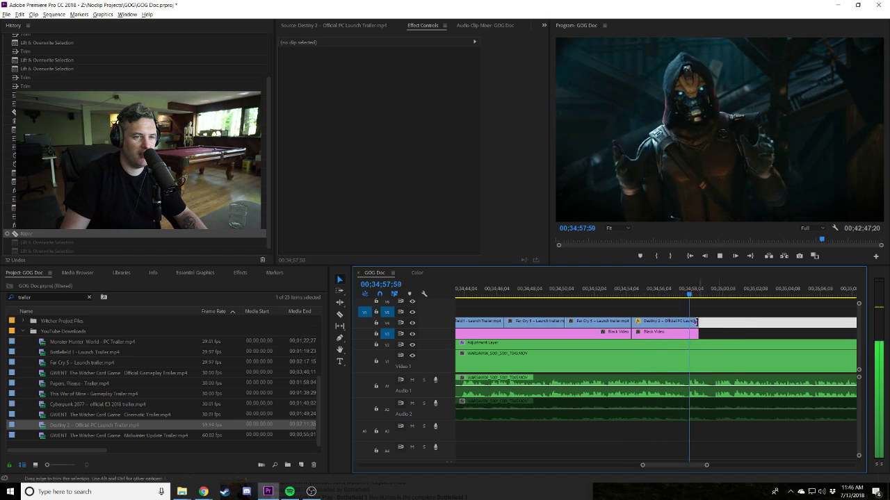
Delete the extra Black Video piece and extend the Black Video to end with Destiny 2.
left_click(660, 338)
key("Delete")
left_click_drag(634, 333, 697, 334)
left_click(739, 325)
key("minus")
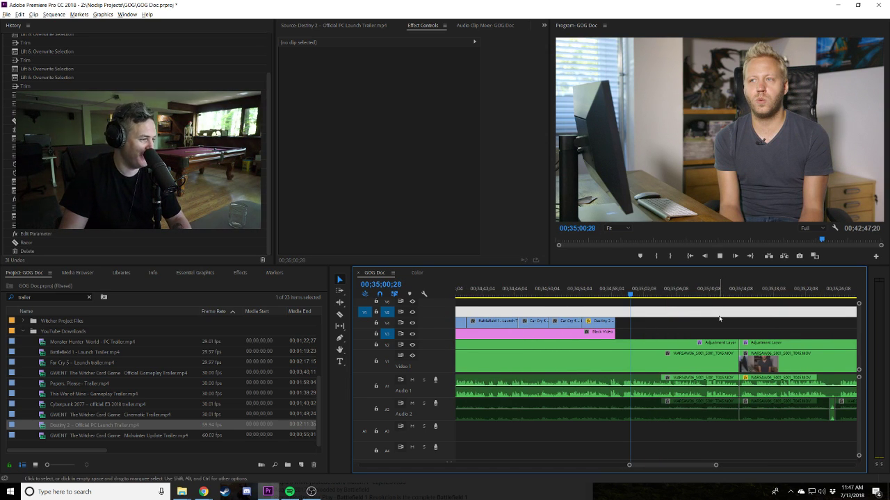
left_click(703, 333)
key("minus")
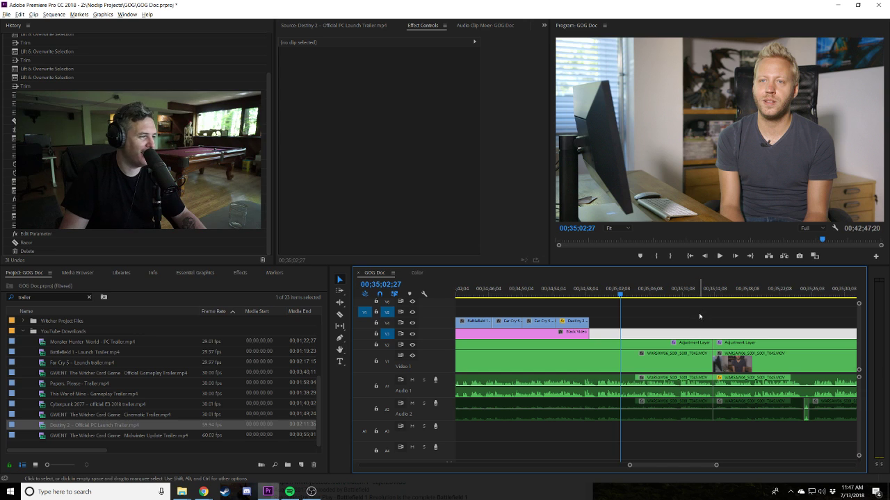
left_click(698, 322)
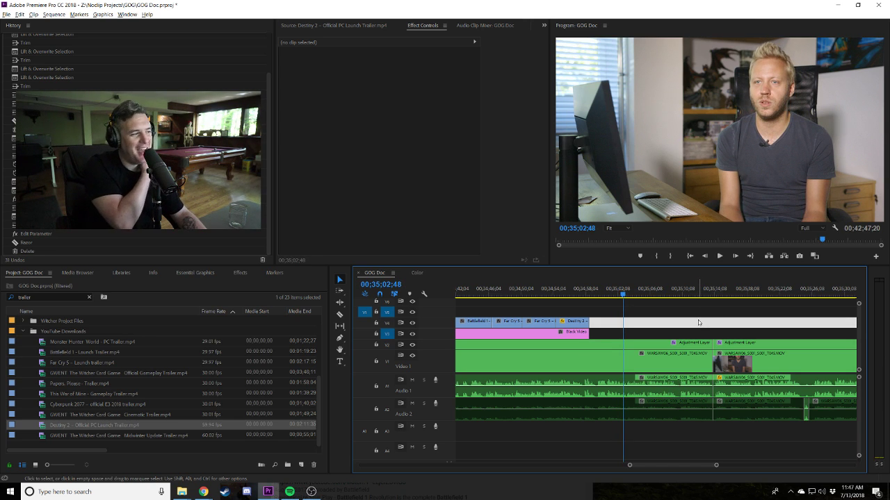
left_click(568, 295)
key("space")
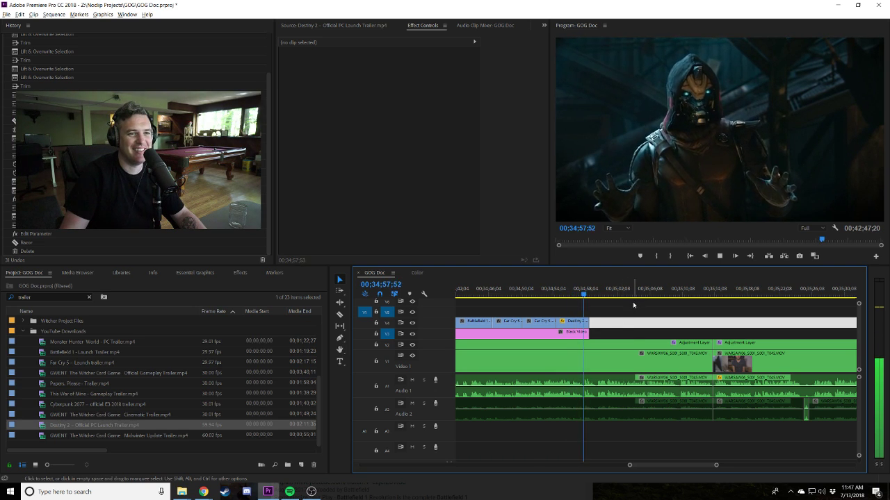
key("space")
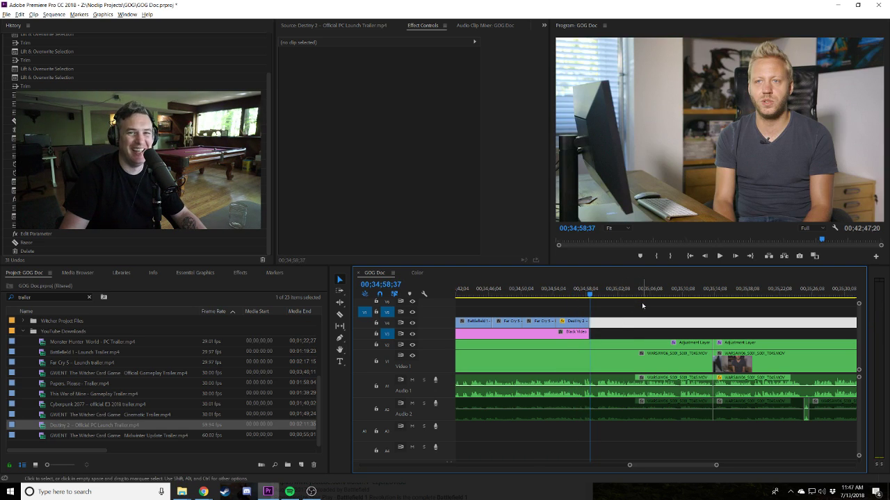
left_click(641, 302)
key("space")
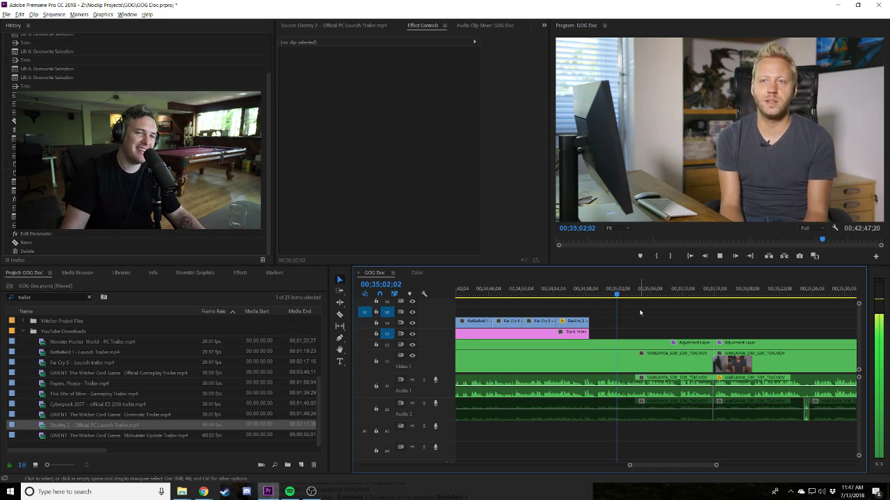
left_click_drag(561, 331, 667, 334)
Split the Black Video and slide the second piece earlier, ending about 00;35;18;30.
left_click(563, 333)
key("v")
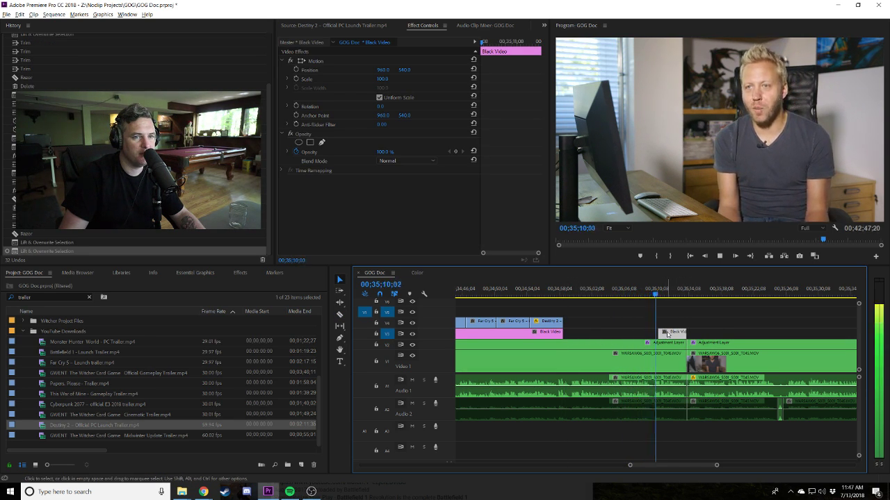
left_click_drag(684, 332, 750, 332)
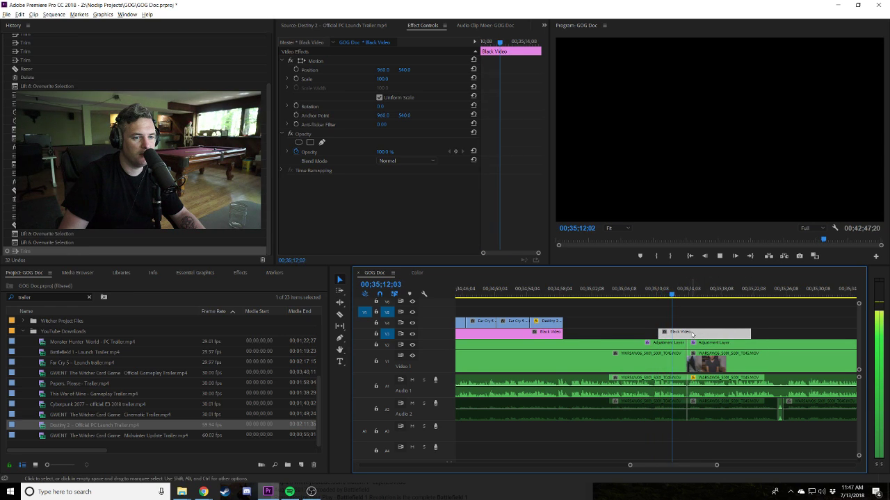
key("space")
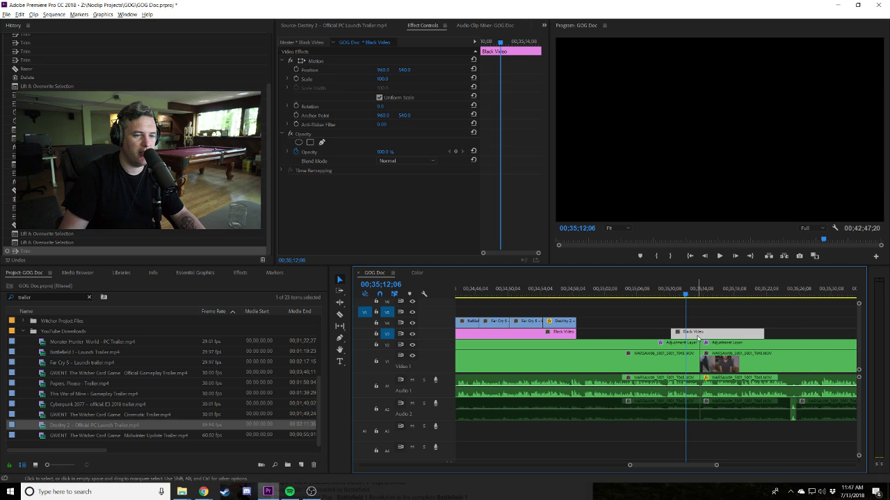
left_click_drag(712, 337, 705, 333)
key("space")
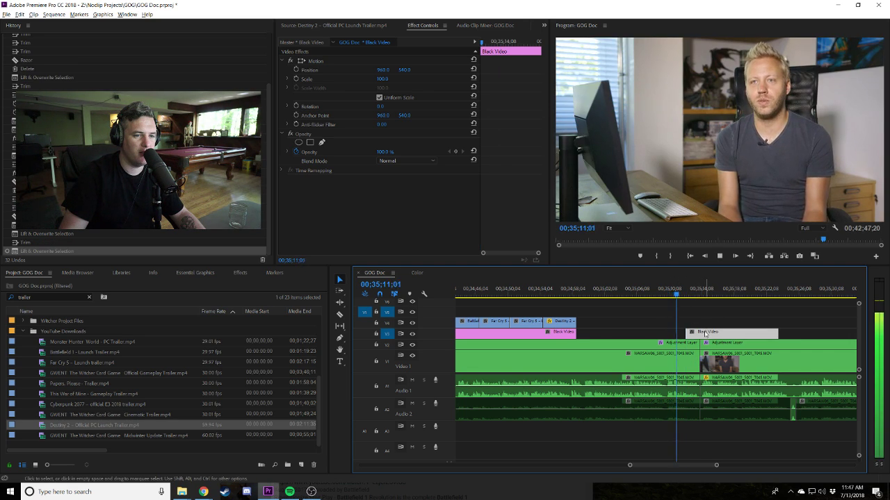
left_click_drag(705, 334, 683, 337)
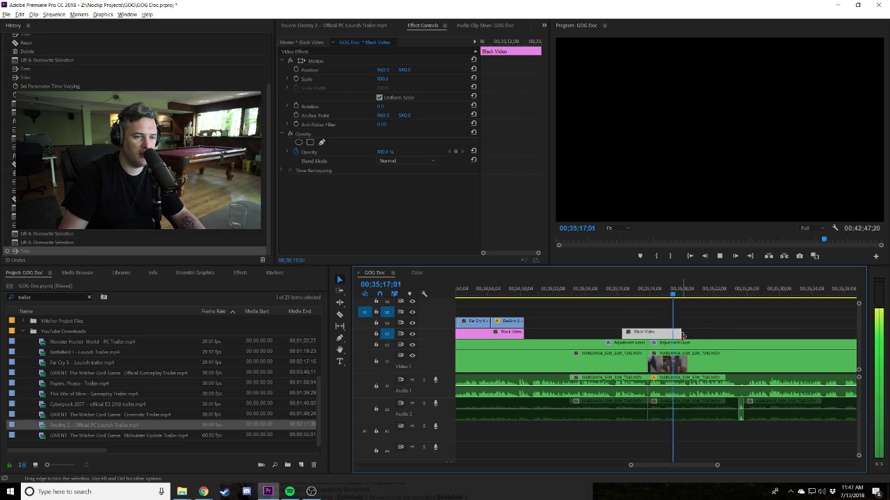
key("ctrl+shift+a")
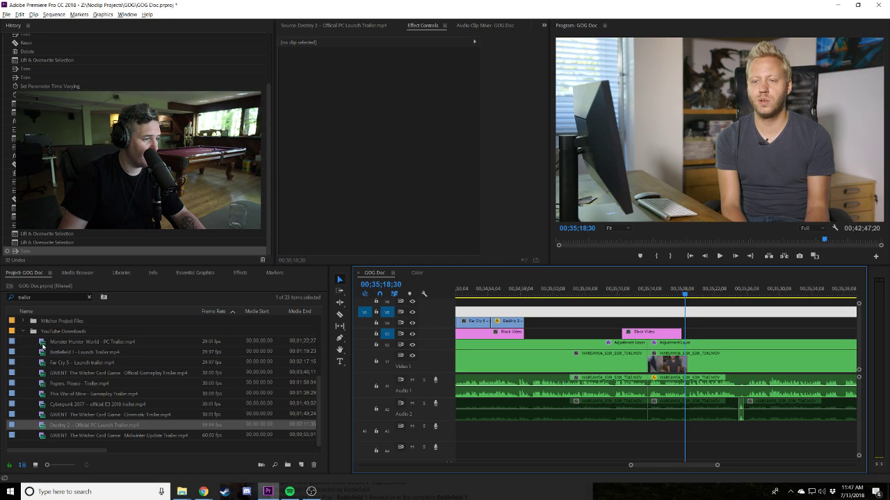
Mark a section of the Battlefield 1 – Launch Trailer and place it above the Black Video.
double_click(42, 353)
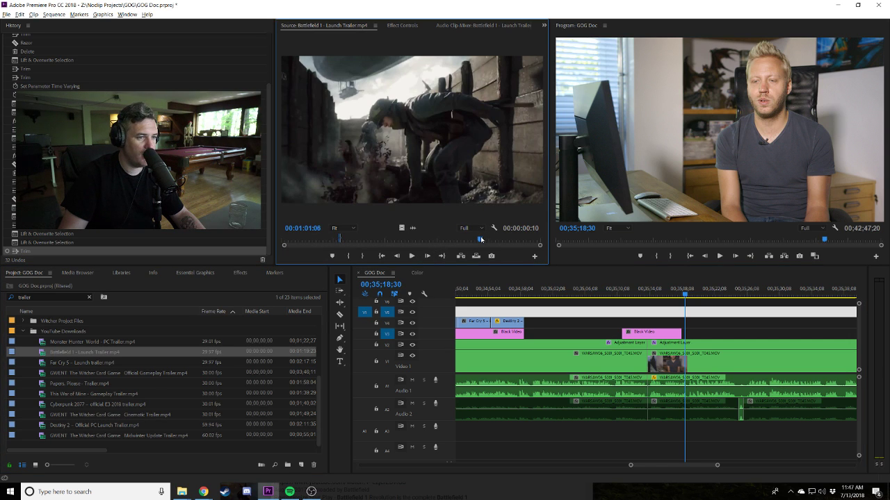
left_click_drag(481, 240, 462, 241)
left_click(348, 256)
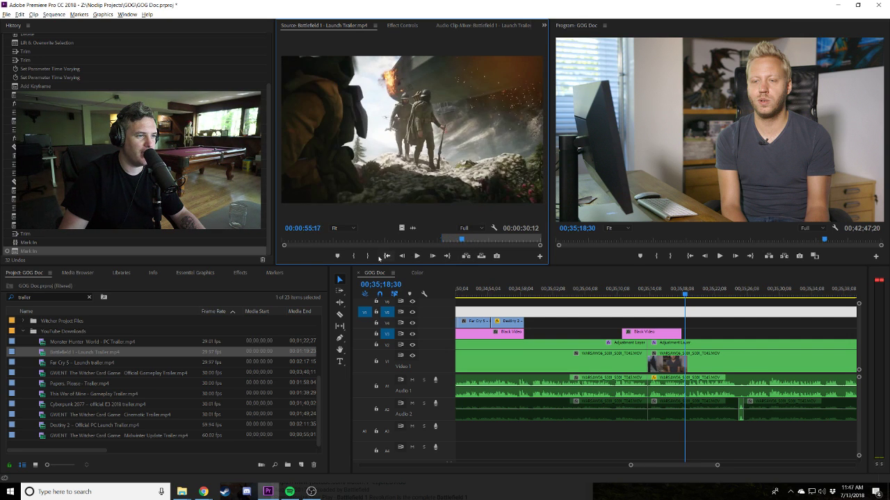
left_click(367, 256)
left_click_drag(410, 132, 681, 322)
left_click(618, 295)
key("space")
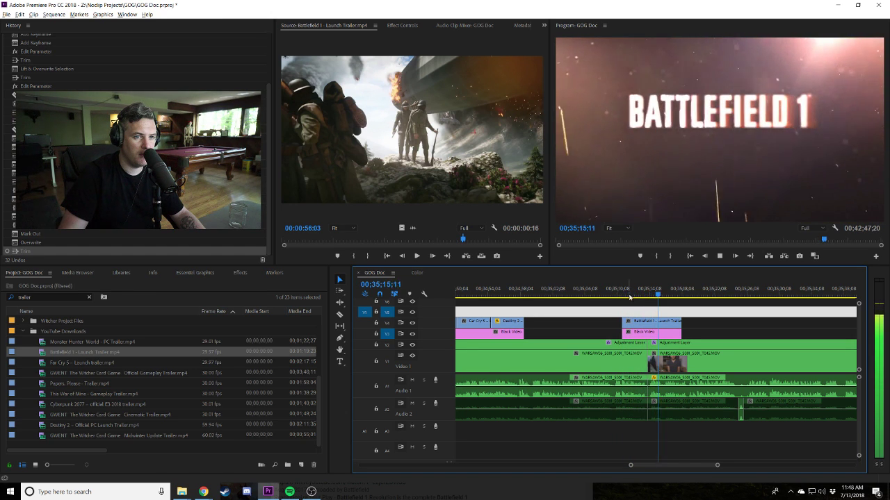
Lengthen the Battlefield clip and Black Video, cutting away the excess so both end near 00;35;18.
left_click_drag(685, 323, 710, 324)
left_click(695, 322)
key("Delete")
left_click(661, 299)
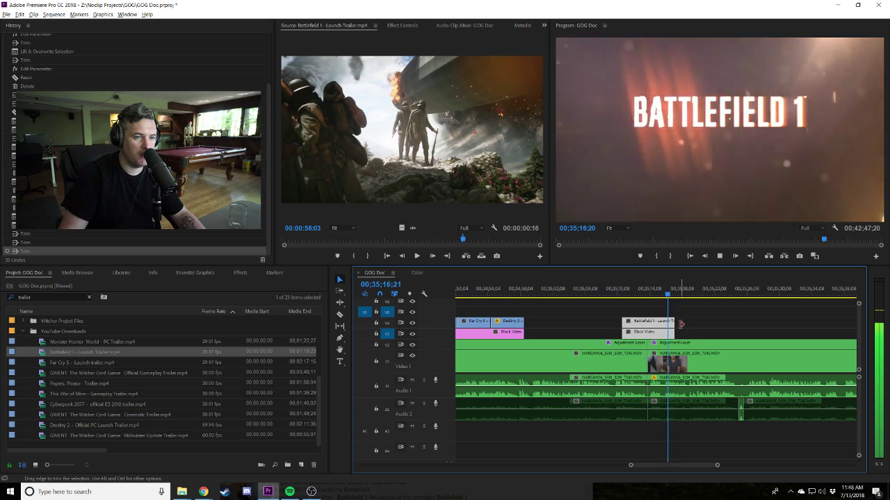
key("space")
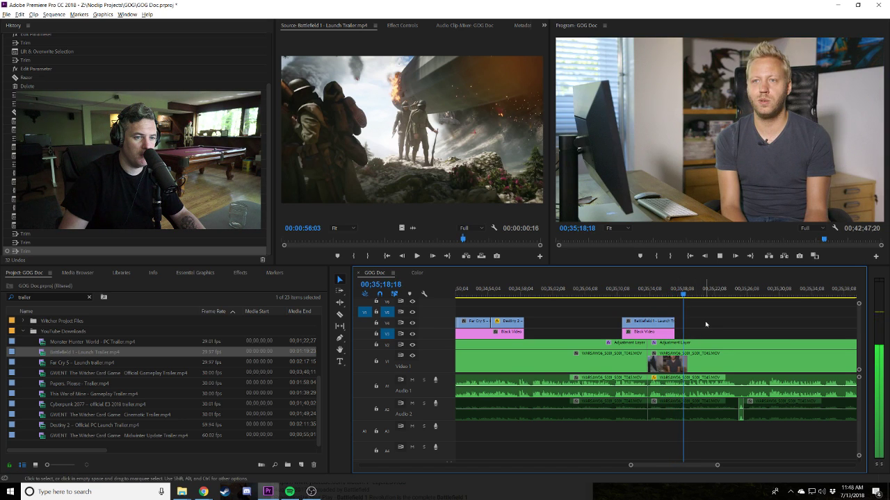
scroll(41, 327, "up", 4)
left_click(24, 353)
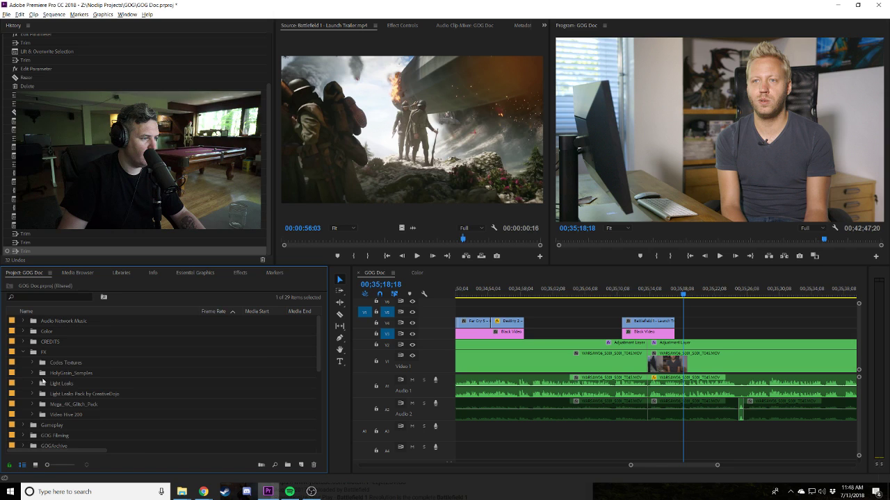
Preview glitches in Mega_4K_Glitch_Pack and place Analogue Glitch 07.mov over the Battlefield clip's end.
left_click(33, 373)
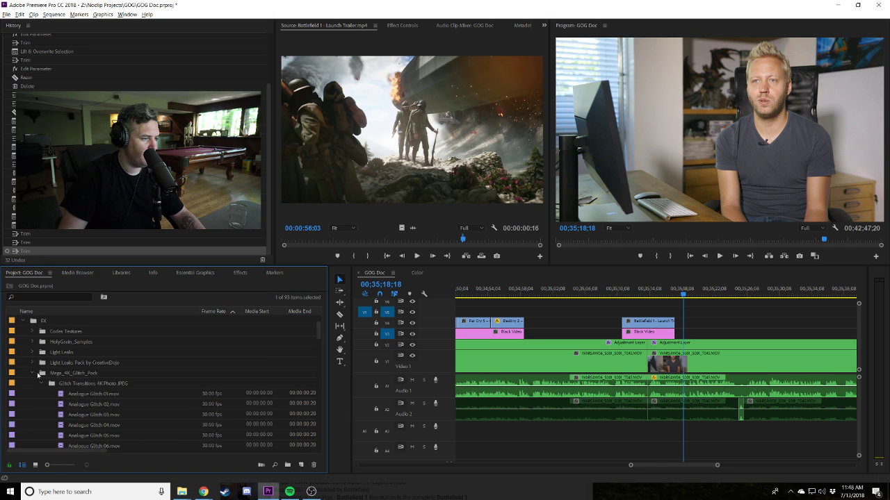
scroll(56, 381, "down", 1)
double_click(61, 405)
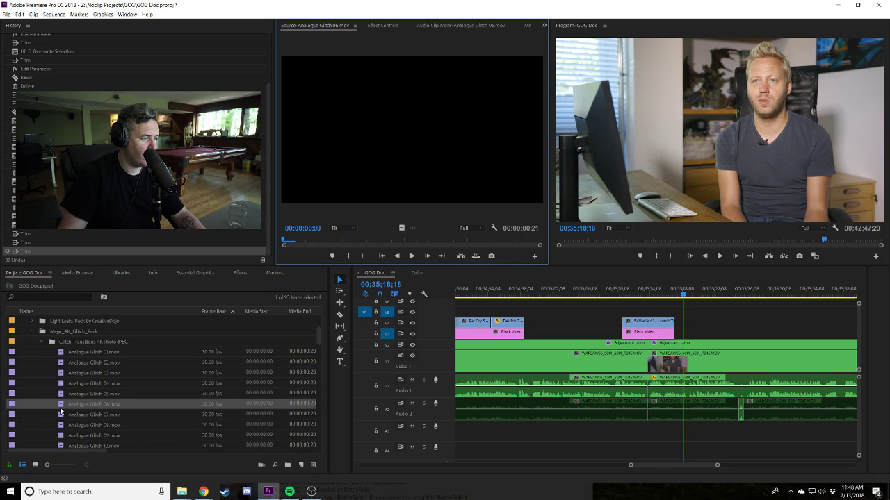
left_click_drag(360, 241, 409, 236)
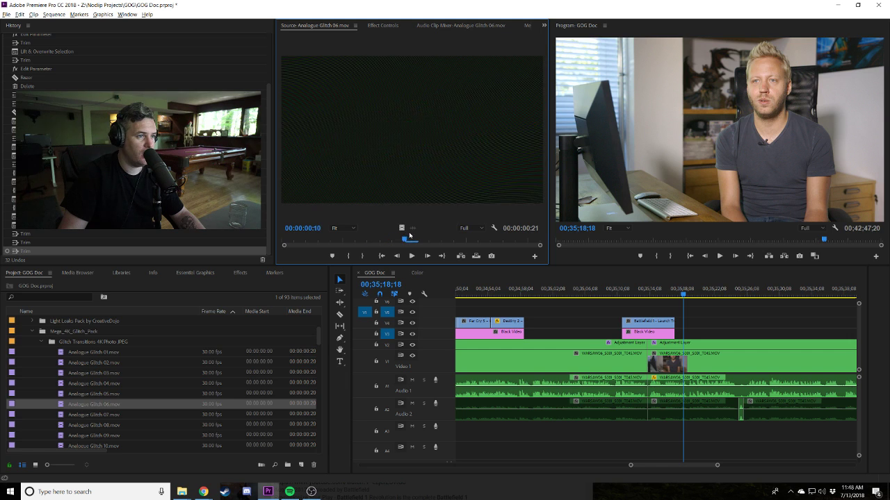
double_click(72, 415)
left_click_drag(78, 419, 677, 313)
left_click(674, 292)
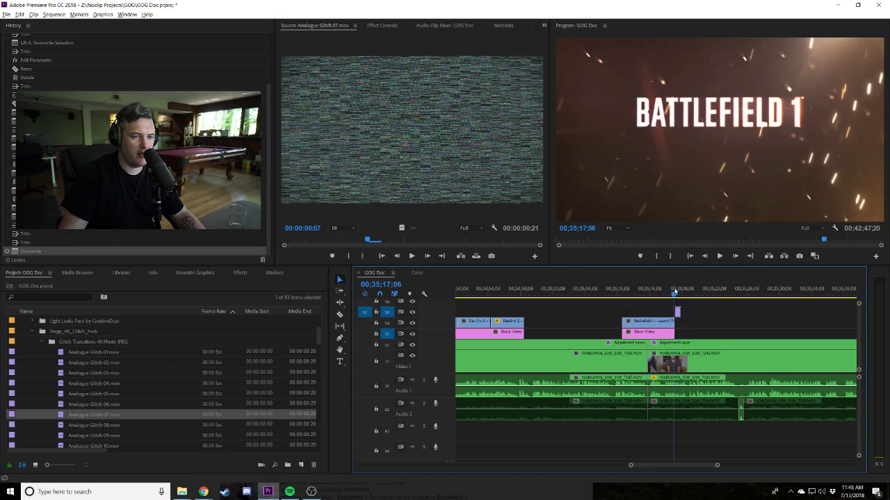
Give the glitch clip 30% opacity with Screen blend mode and play it back.
key("equal")
key("equal")
left_click(657, 287)
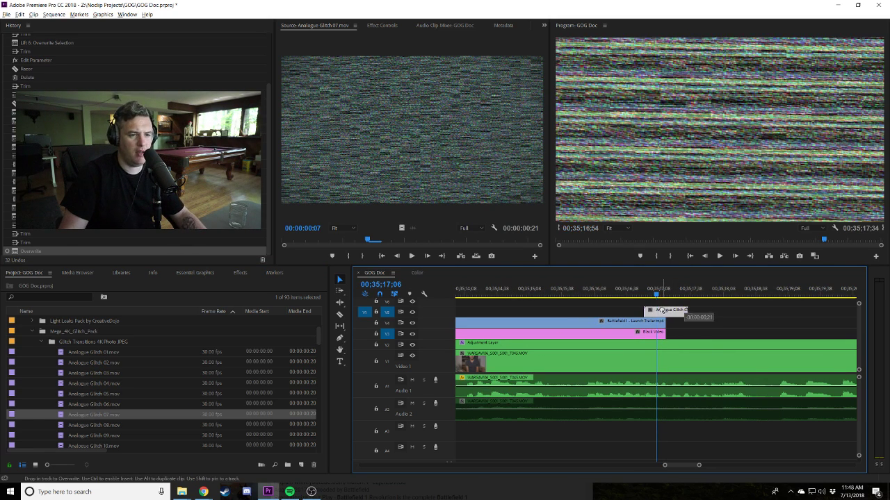
left_click(383, 25)
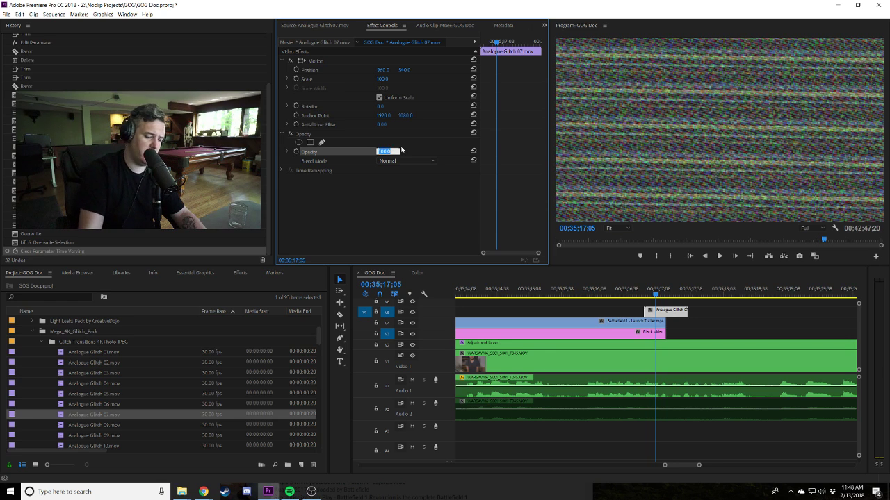
type("30")
key("Return")
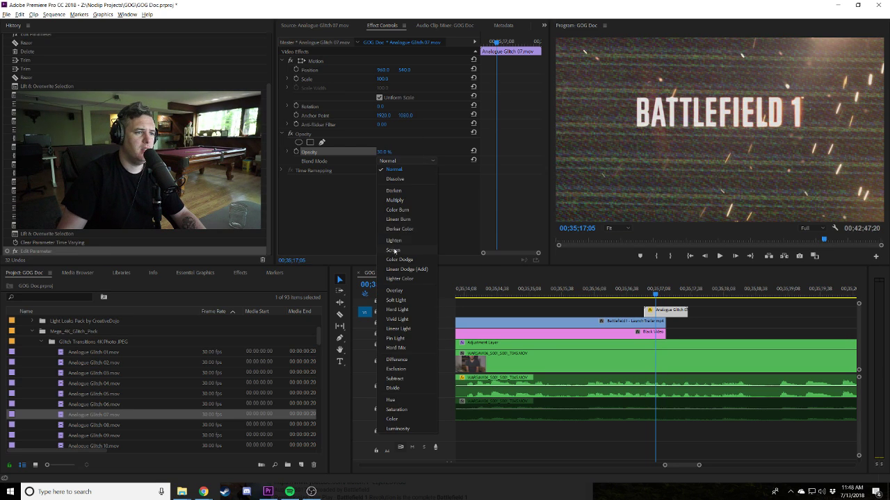
left_click(394, 250)
left_click(652, 311)
key("space")
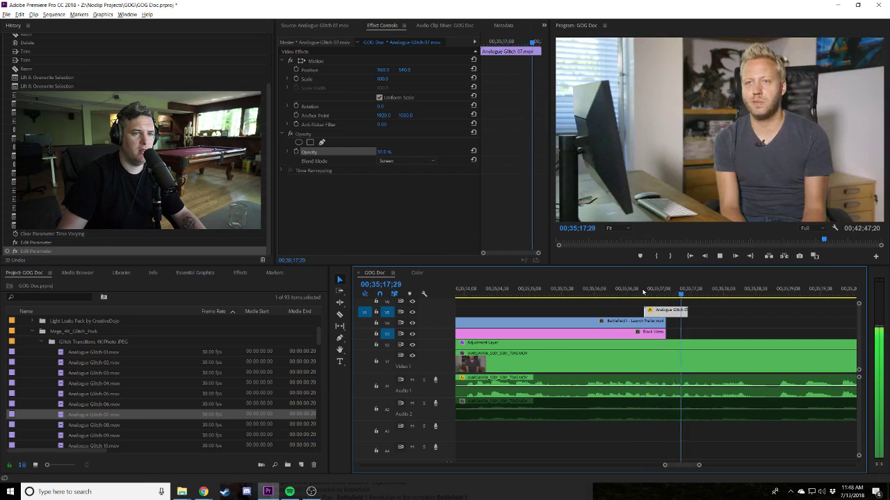
Preview Analogue Glitch 08 and 09 and Digital Glitch 01, 04 and 06 in the source viewer.
double_click(94, 424)
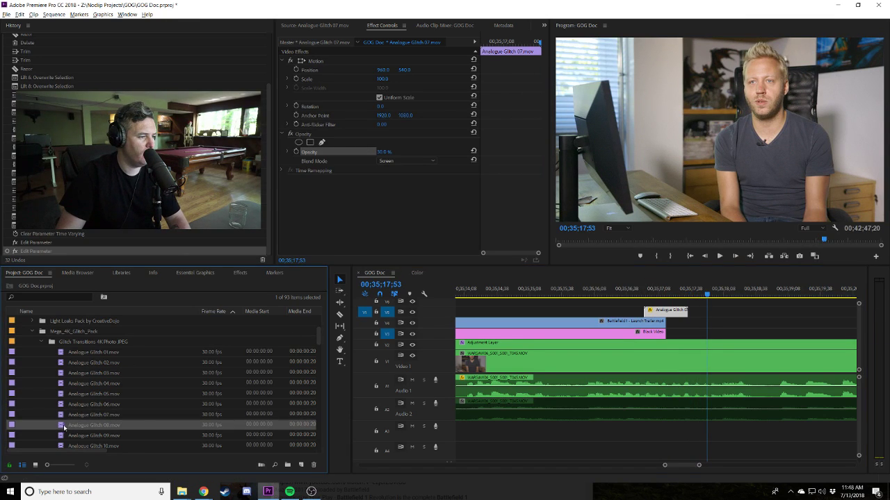
double_click(60, 436)
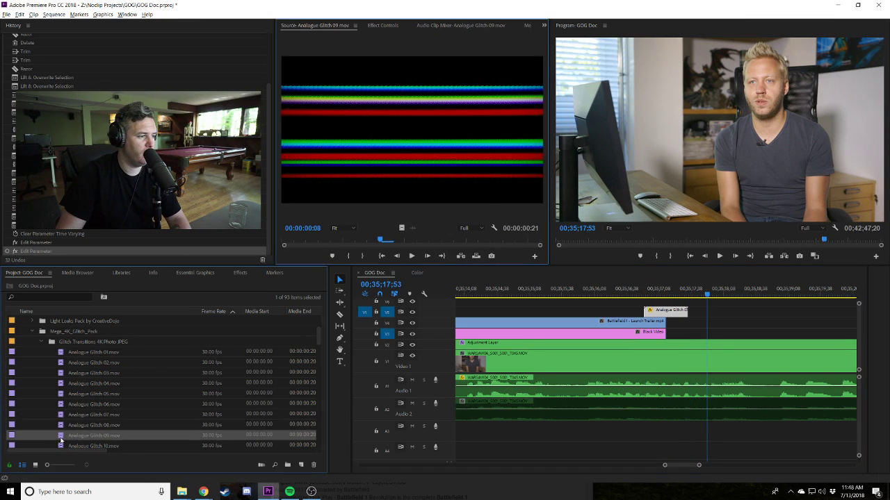
scroll(69, 424, "down", 2)
double_click(66, 404)
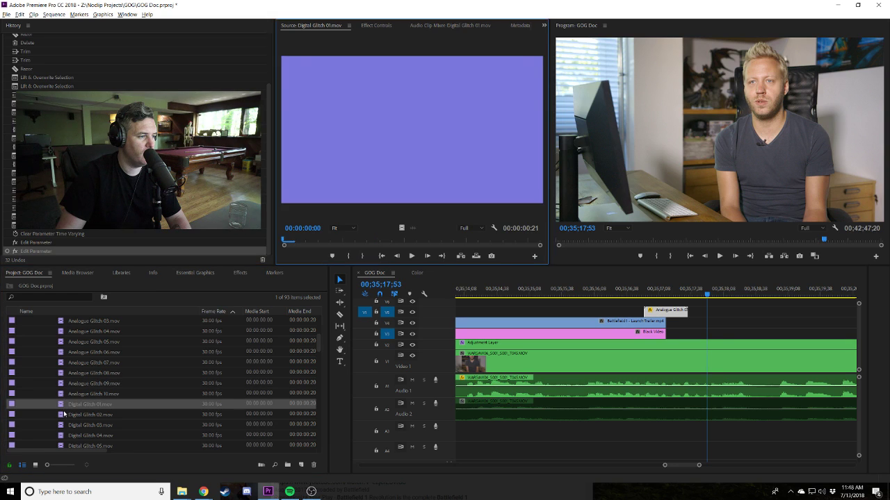
double_click(60, 436)
scroll(61, 434, "down", 1)
double_click(64, 425)
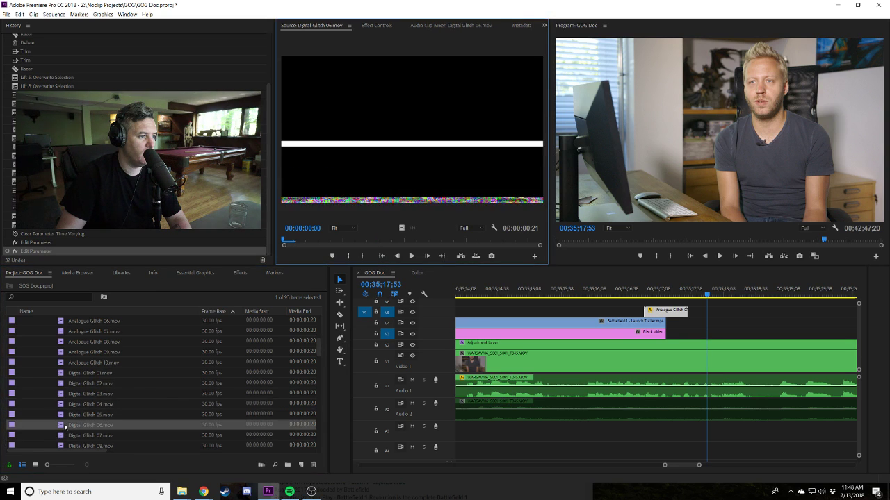
Scrub through Digital Glitch 06 and compare it with Digital Glitch 07 and 05.
left_click(64, 426)
left_click_drag(310, 240, 392, 241)
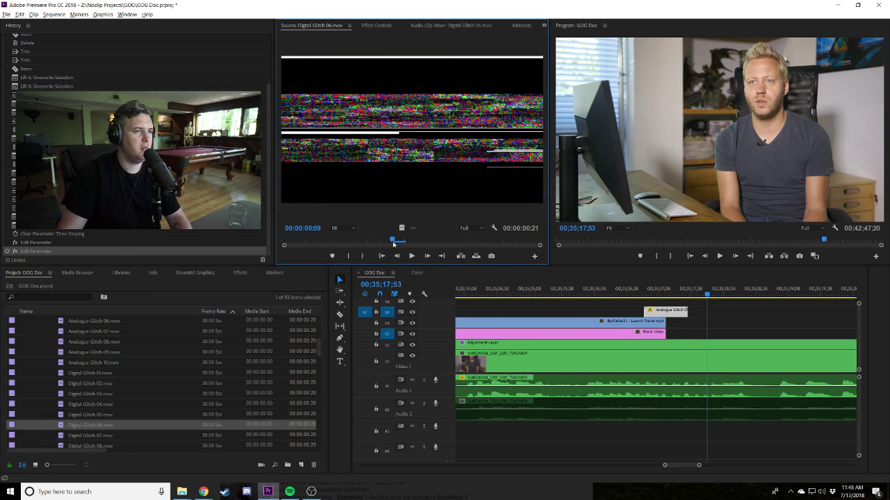
double_click(60, 436)
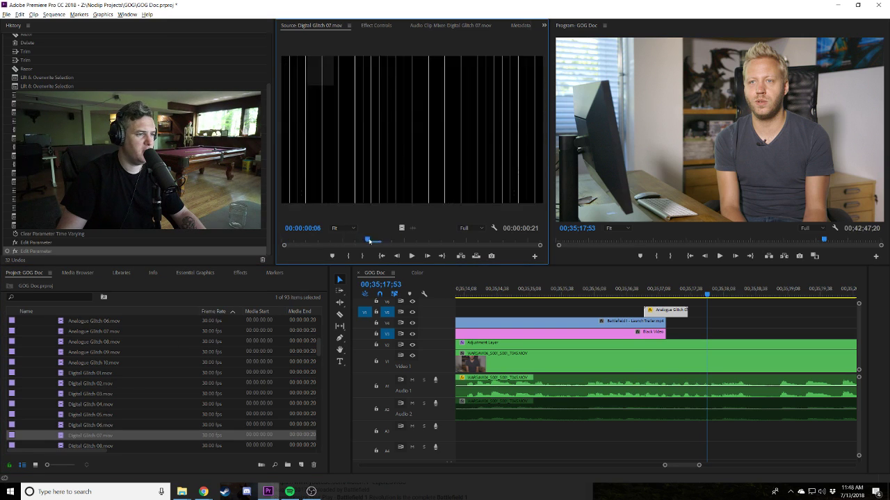
left_click(59, 426)
double_click(60, 415)
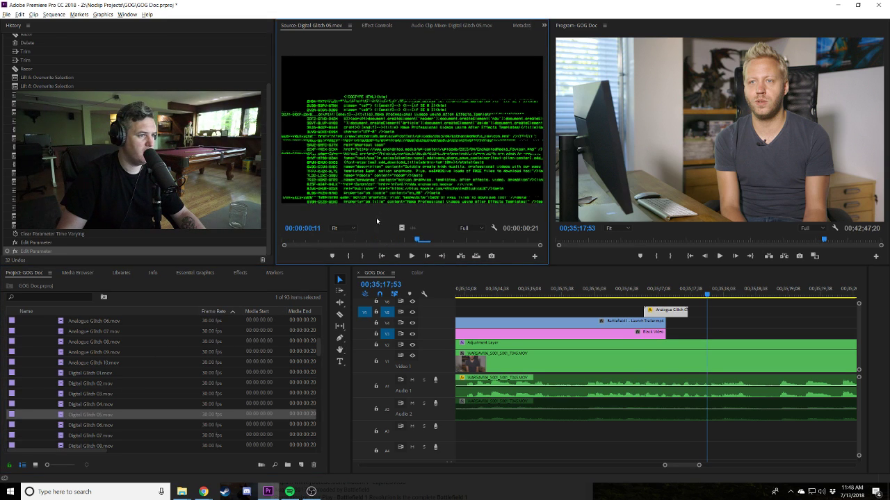
Replace the analogue glitch over the Battlefield 1 ending with Digital Glitch 06, Screen-blended at 30% opacity.
left_click_drag(55, 430, 666, 314)
left_click(665, 294)
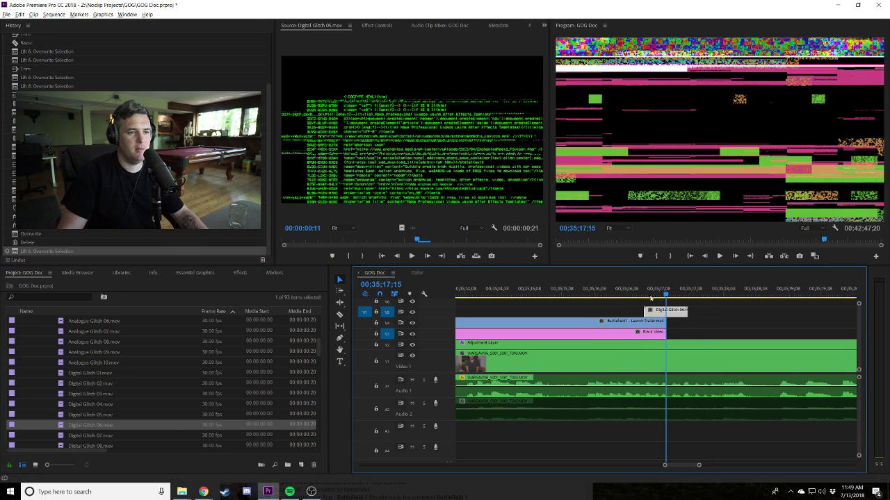
left_click(371, 25)
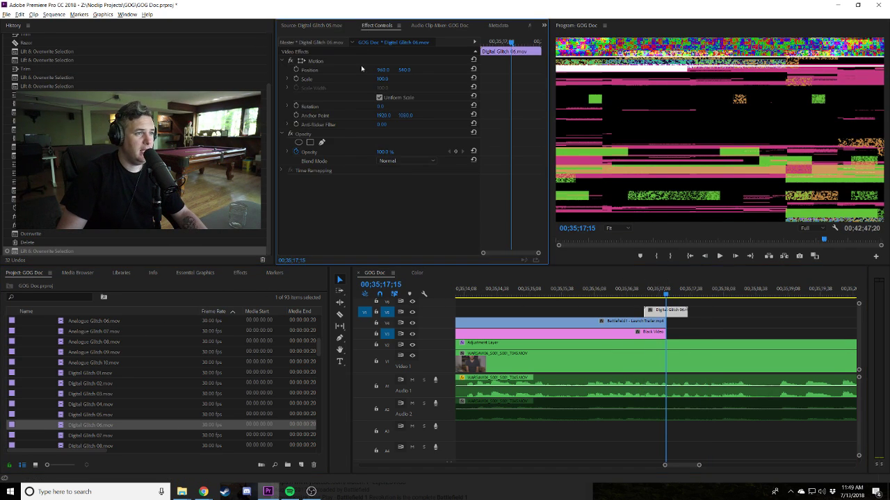
left_click(404, 161)
left_click(404, 251)
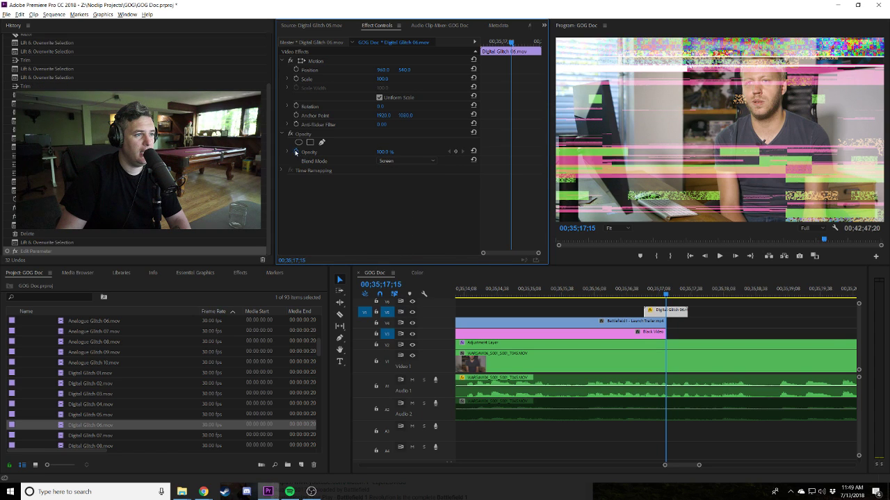
left_click(297, 152)
type("30")
left_click(657, 293)
key("space")
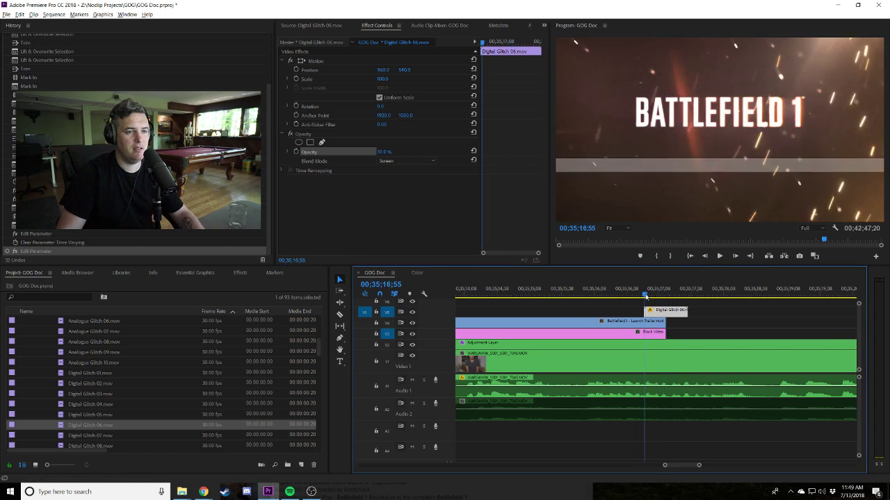
Raise the Digital Glitch 06 opacity to 60% and replay the glitch to review it.
left_click(668, 295)
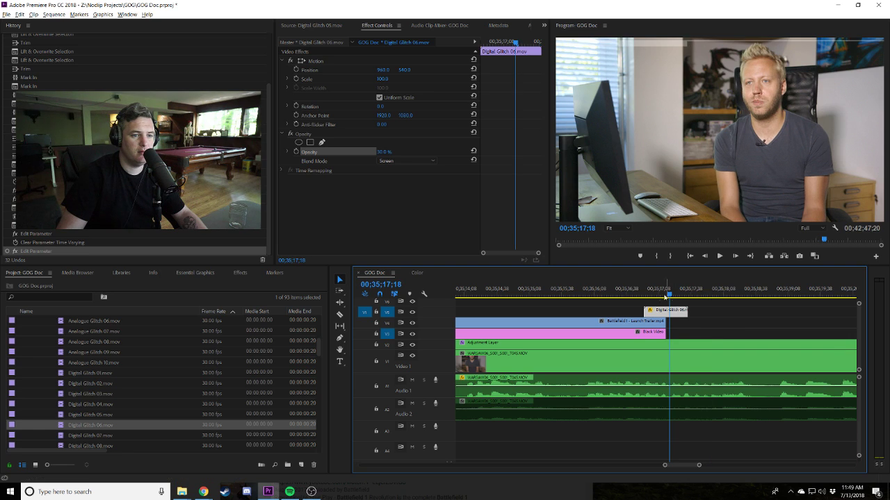
left_click(394, 160)
left_click_drag(384, 151, 390, 151)
left_click(645, 295)
key("space")
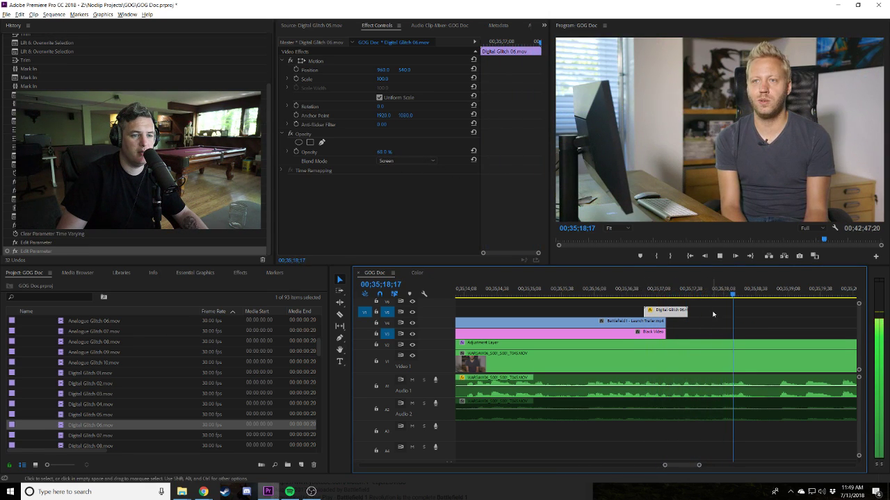
left_click(668, 296)
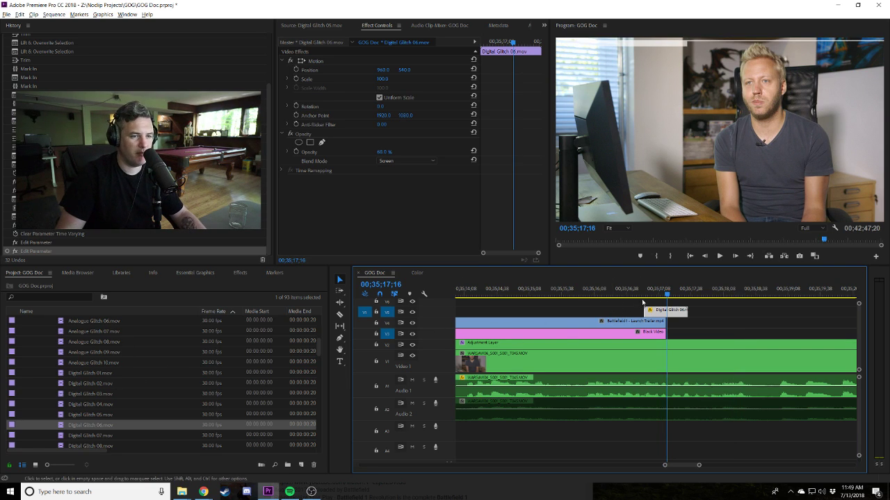
key("Left")
key("Left")
key("Left")
key("Left")
key("Left")
key("Left")
key("Left")
key("Left")
key("Left")
key("Left")
key("Left")
key("Left")
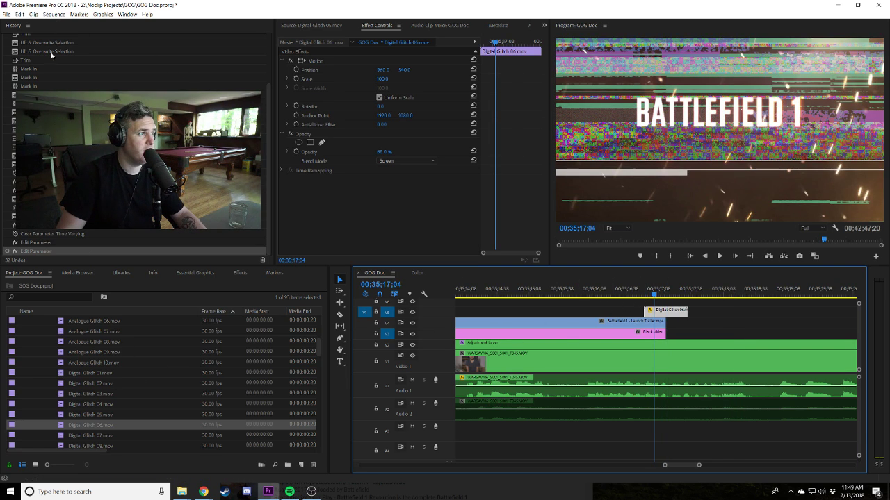
left_click(151, 273)
left_click(75, 273)
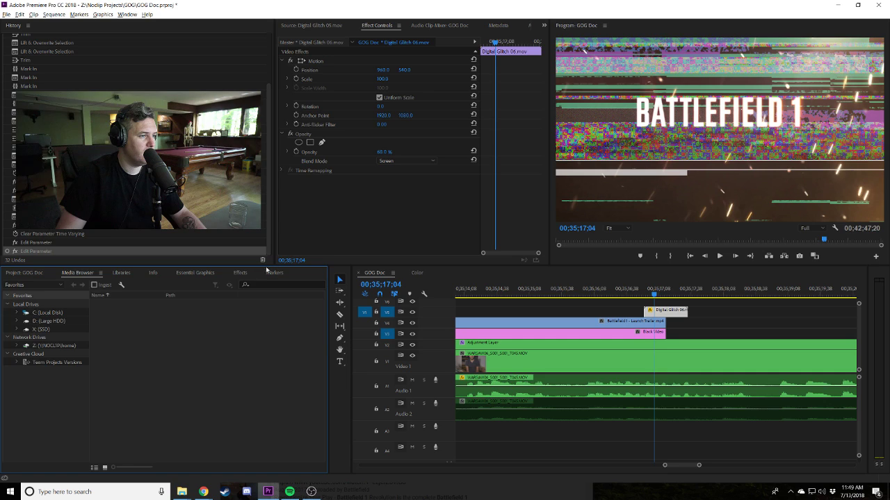
Try a Black & White effect on Digital Glitch 06, preview it, then delete the clip.
left_click(240, 273)
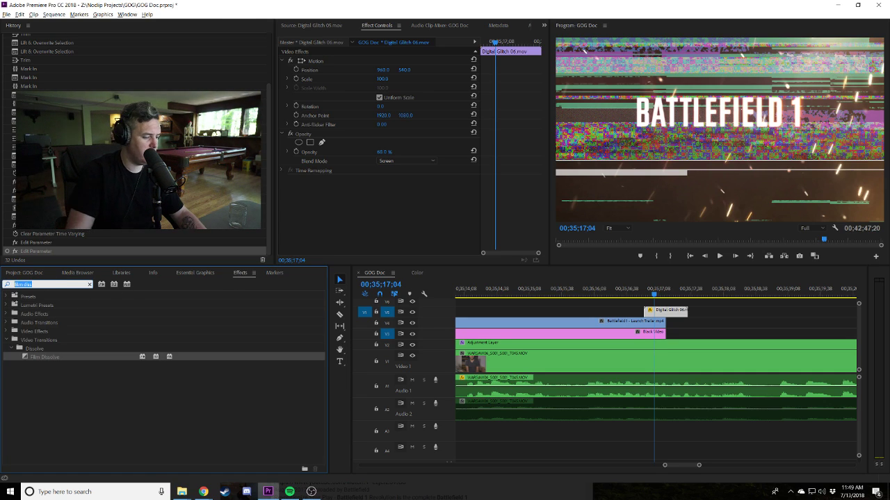
type("black wh")
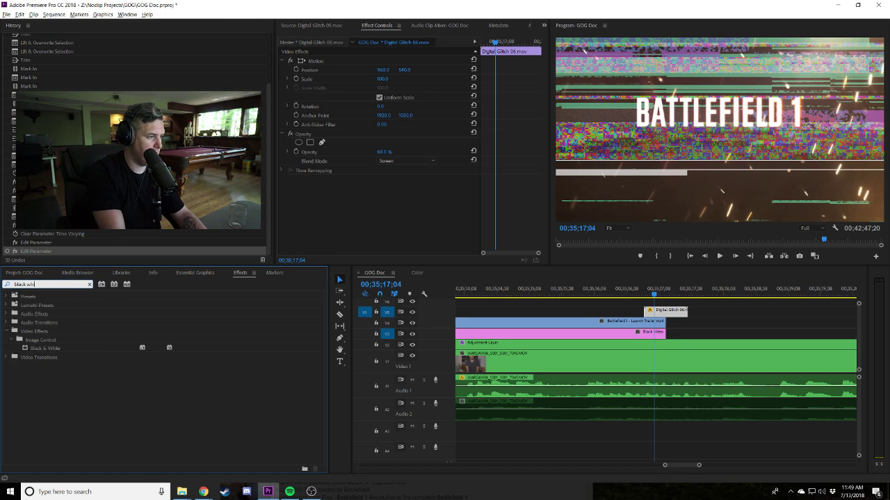
type("i")
left_click(38, 350)
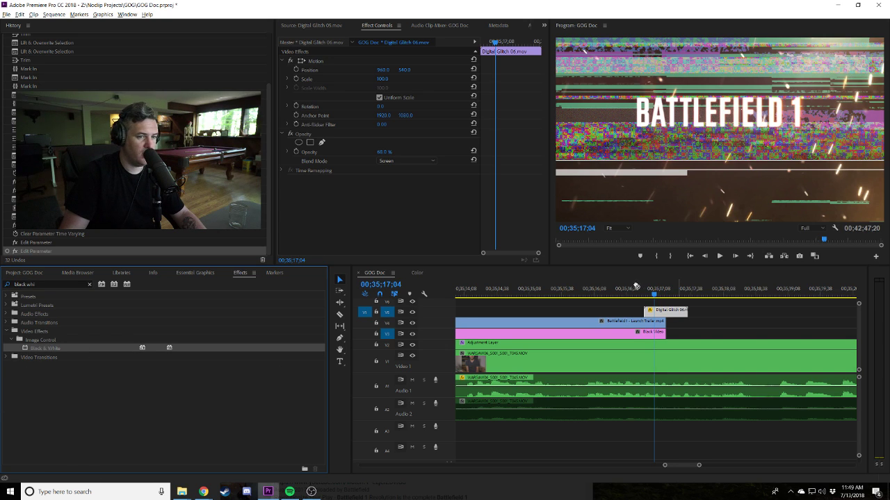
left_click_drag(668, 315, 668, 314)
left_click(641, 289)
key("space")
key("space")
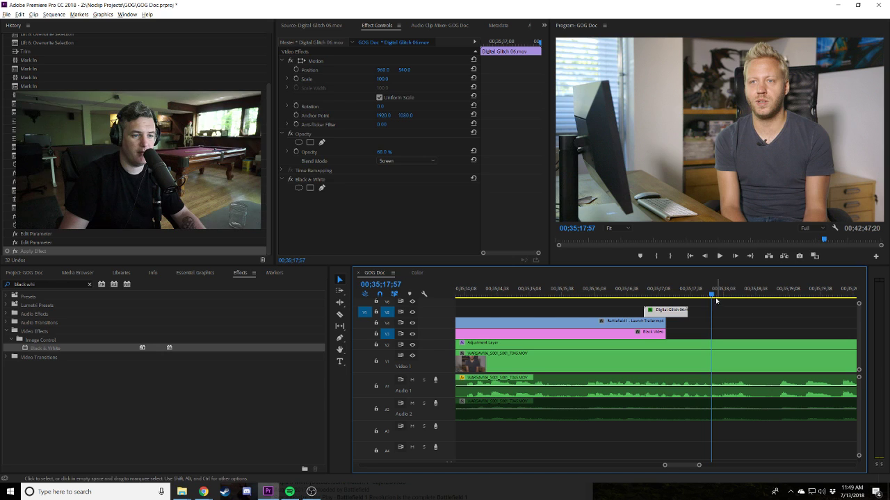
key("Delete")
left_click(24, 274)
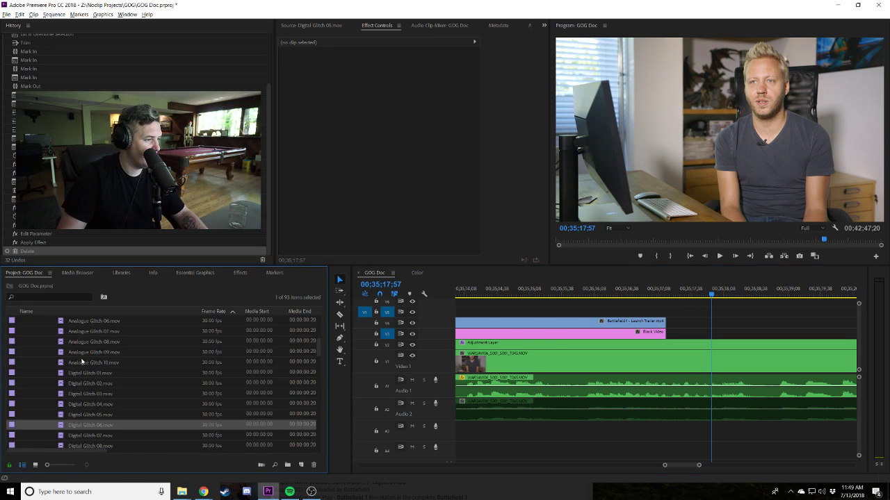
Preview Analogue Glitch 08 and 04, then place Analogue Glitch 04 on V5 over the trailer.
scroll(81, 362, "up", 2)
double_click(59, 384)
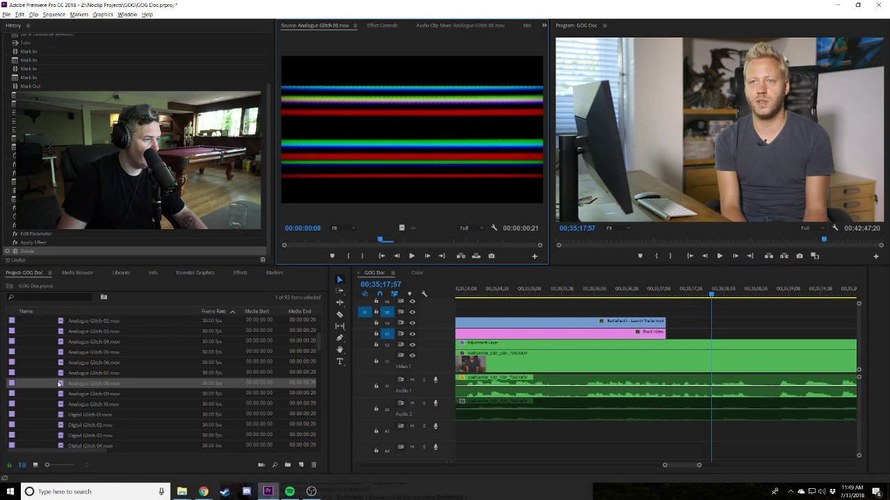
double_click(64, 342)
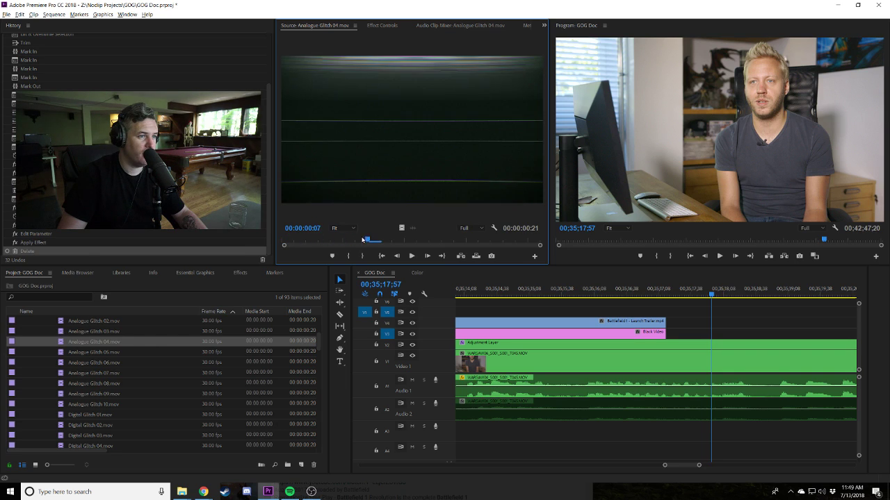
left_click_drag(84, 342, 650, 314)
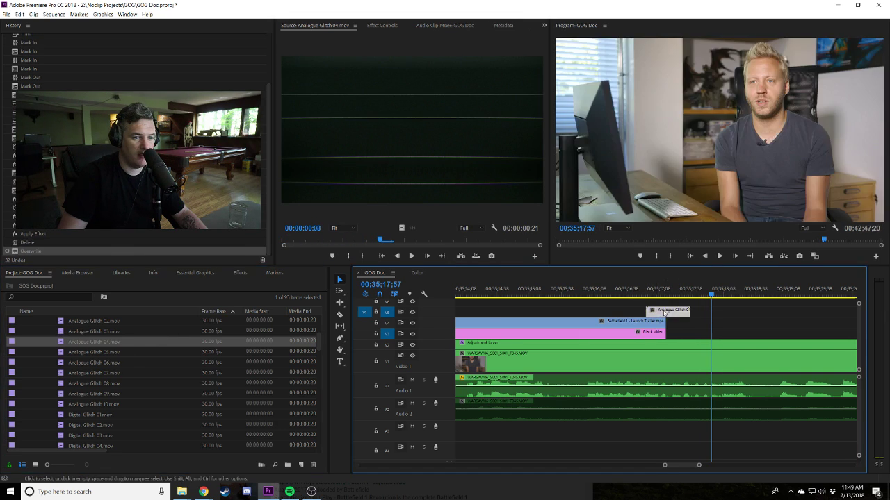
Set Analogue Glitch 04 to Screen blend mode at 40% opacity and preview it.
left_click(394, 27)
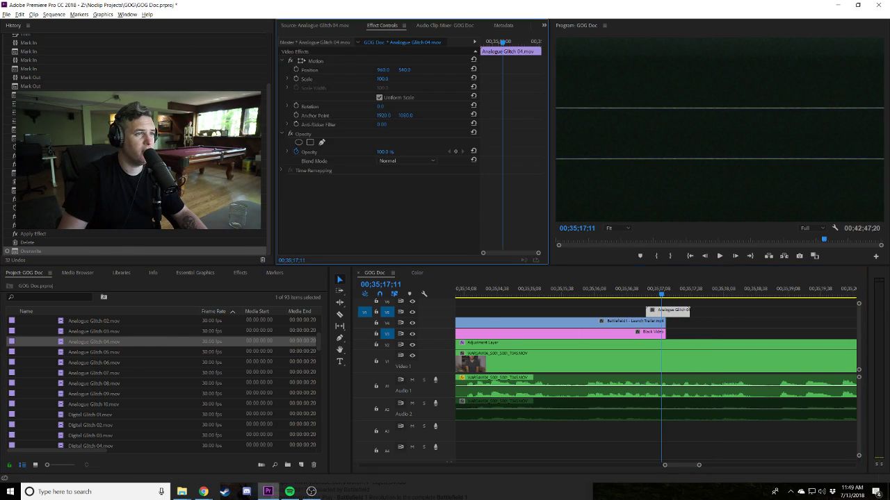
left_click(409, 162)
left_click(393, 249)
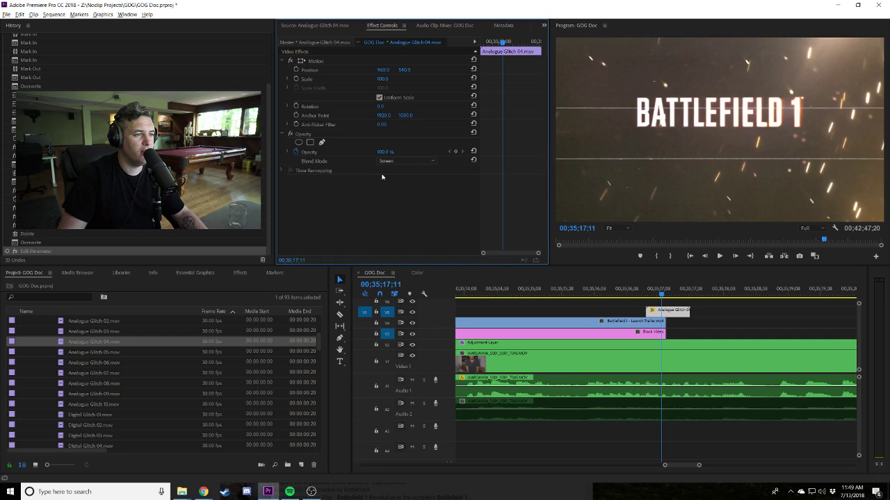
left_click(298, 151)
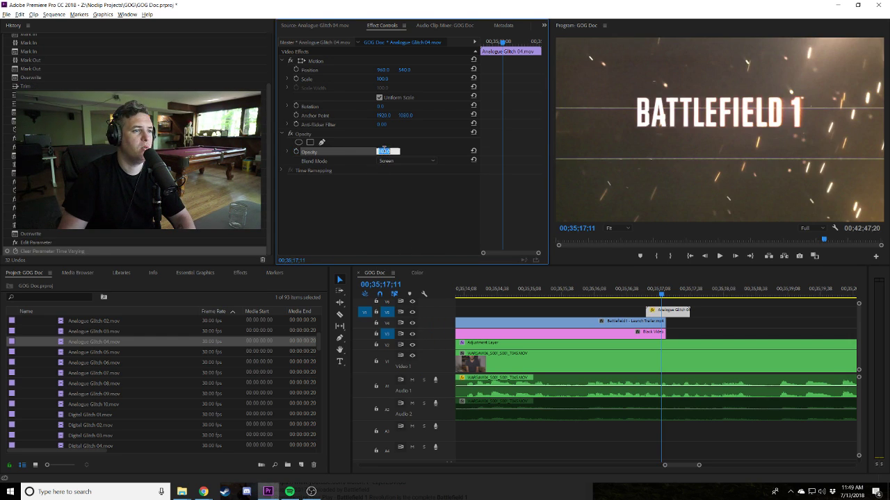
type("40")
key("Return")
left_click(644, 297)
key("space")
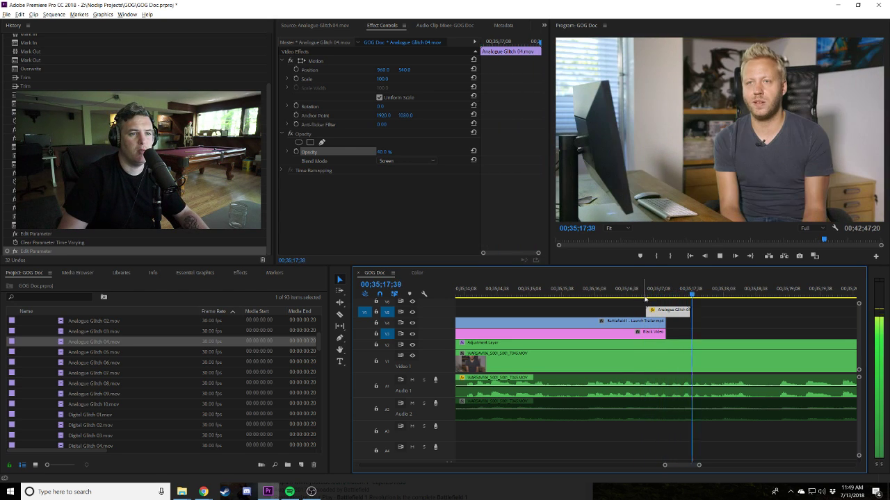
key("space")
Raise the glitch opacity to about 69% and replay the section.
left_click_drag(384, 152, 390, 153)
left_click(640, 288)
key("space")
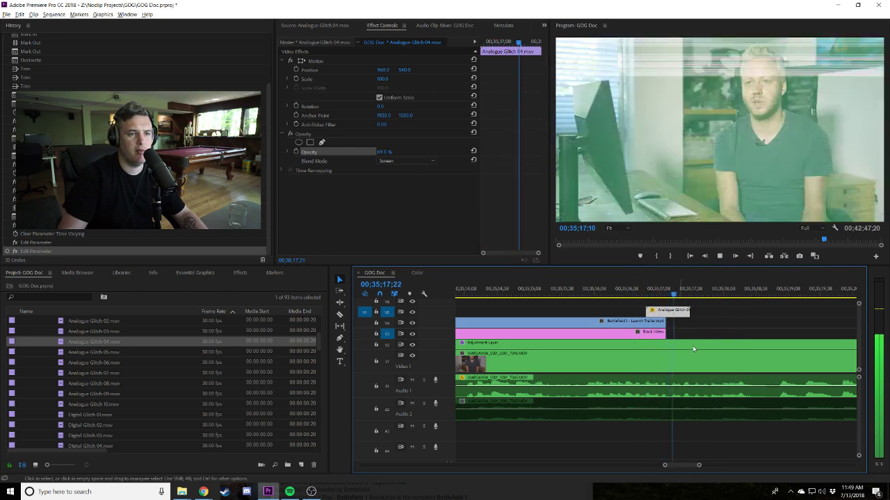
key("space")
Zoom the timeline out, save the GOG Doc project confirming the modified prompt, and resume playback.
left_click(750, 326)
key("minus")
key("minus")
key("minus")
key("minus")
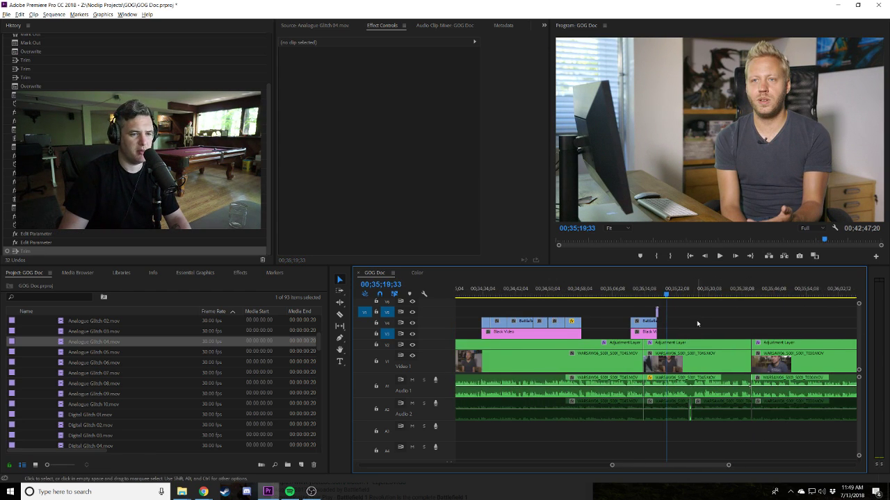
key("ctrl+m")
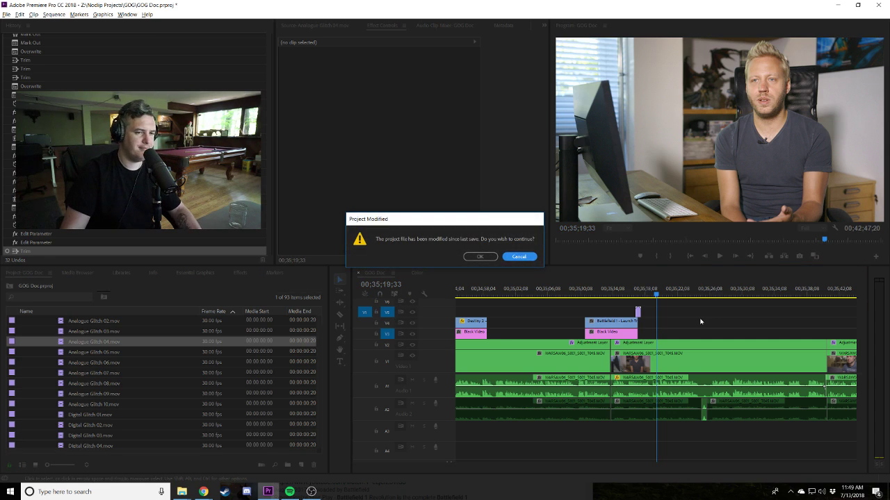
left_click(481, 257)
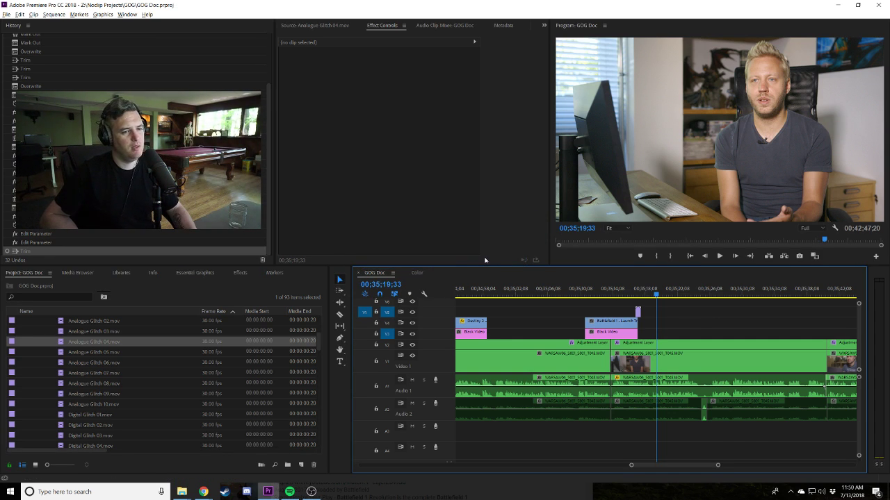
key("space")
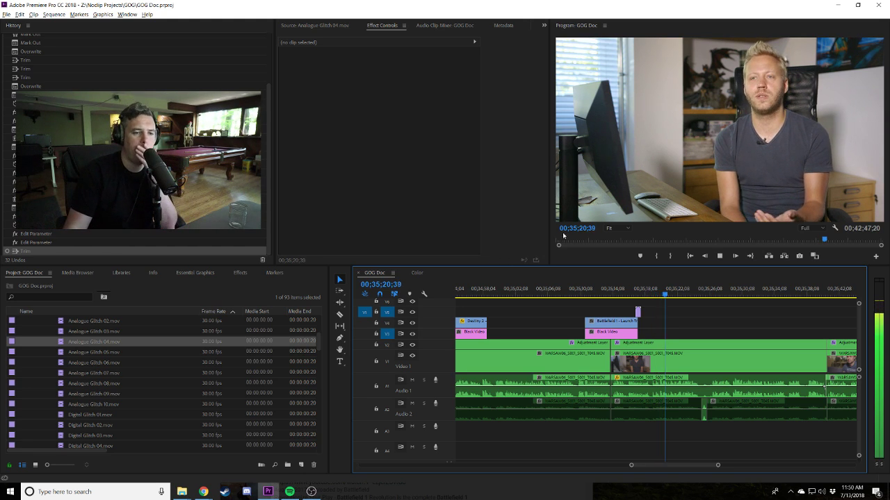
scroll(688, 339, "down", 2)
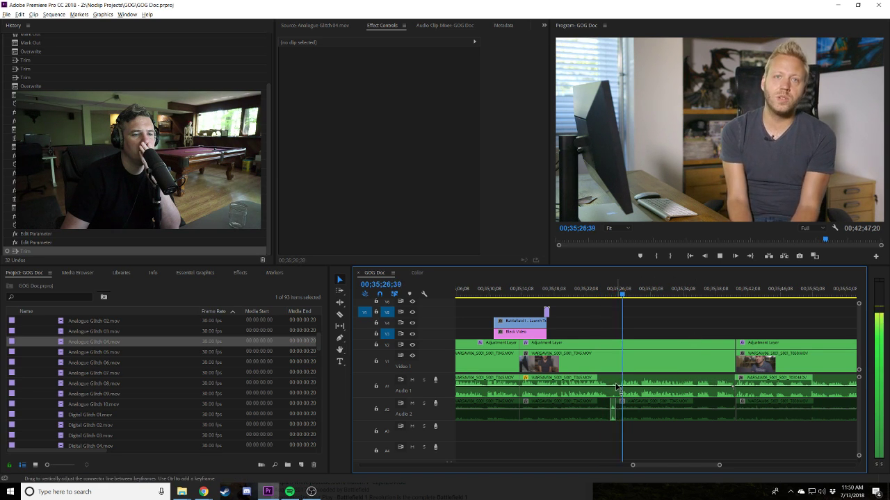
Keyframe a dip in the Audio 1 volume under the short Audio 2 clip and play it back.
key("equal")
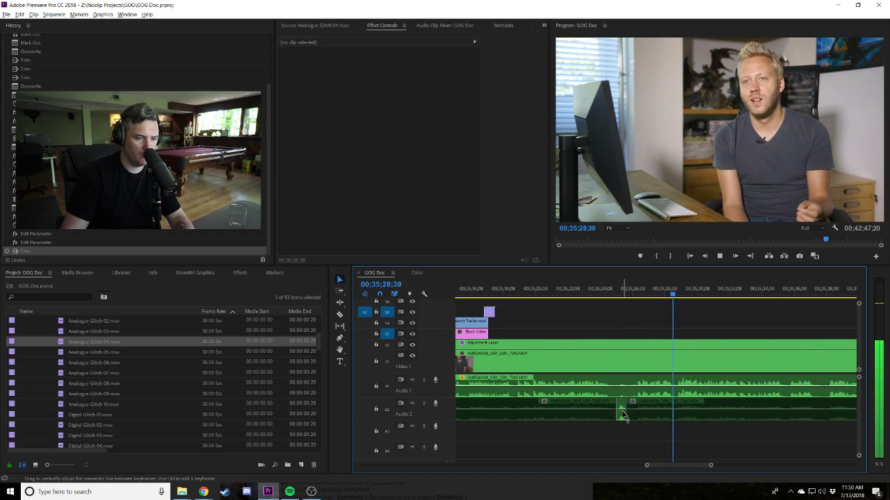
left_click_drag(622, 412, 631, 387)
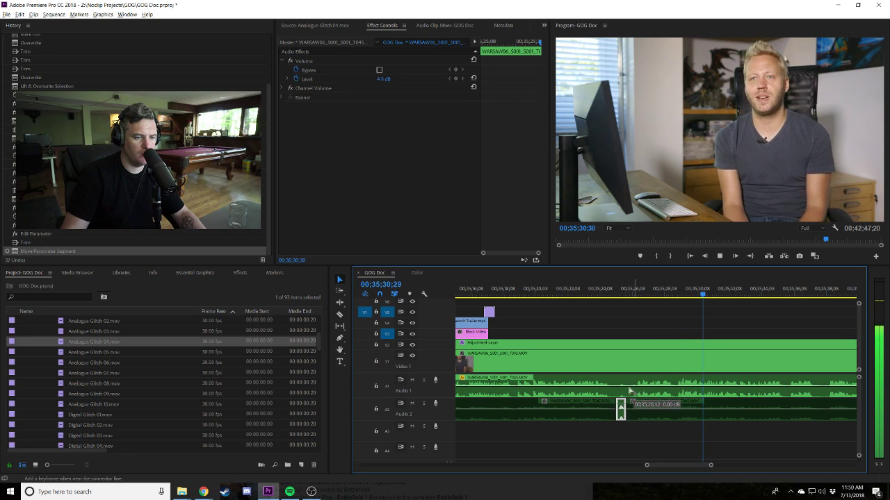
left_click(626, 387, "ctrl")
left_click_drag(621, 389, 621, 391)
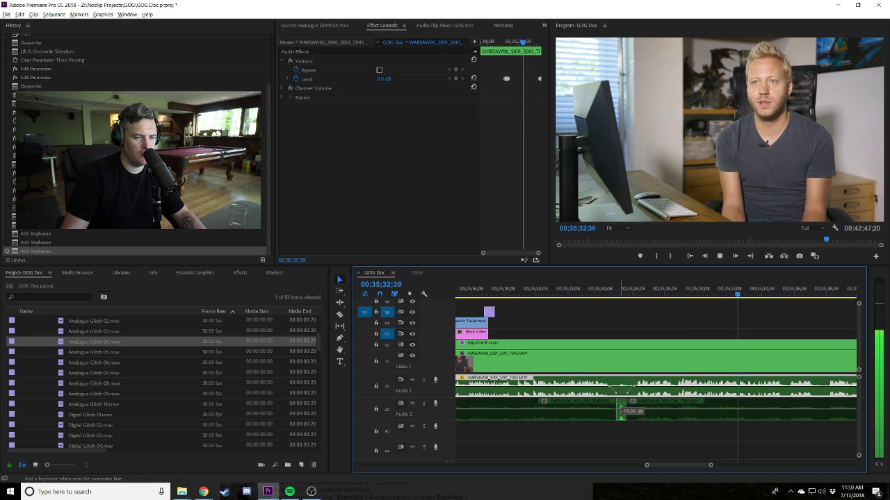
left_click(602, 298)
key("space")
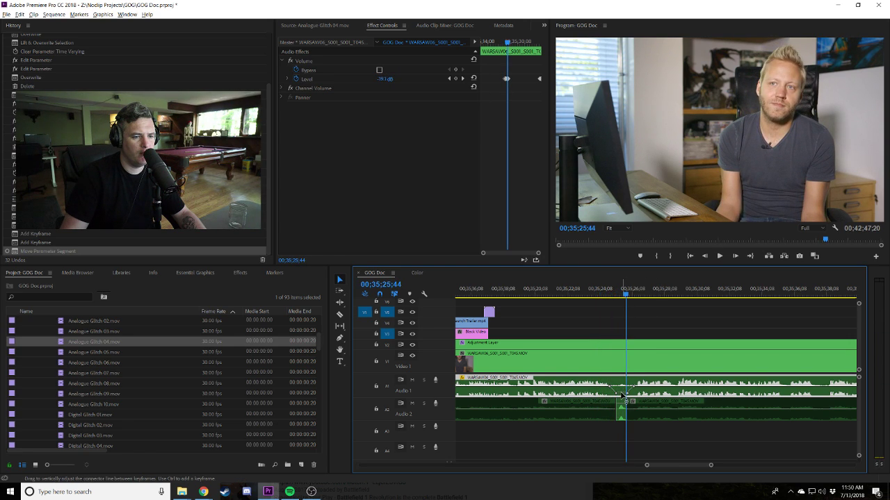
Fine-tune the interview audio dip to about -19 dB and review it at a wider zoom.
left_click_drag(622, 391, 622, 390)
key("space")
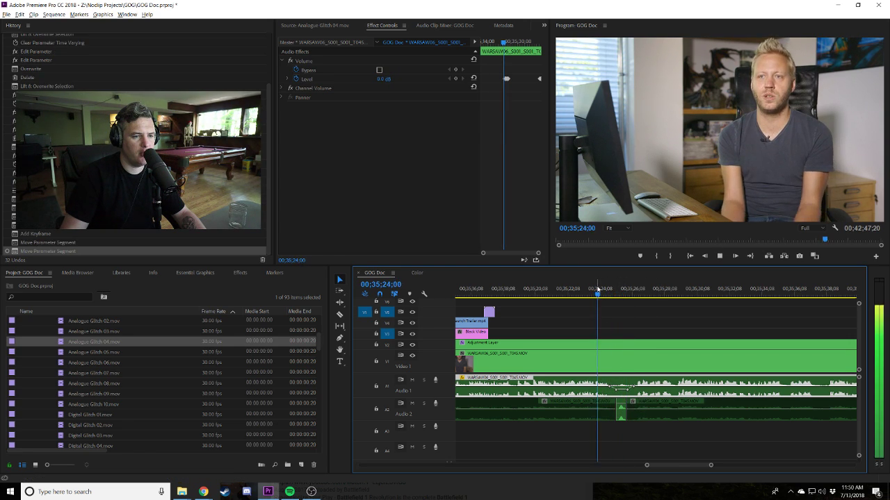
left_click(683, 332)
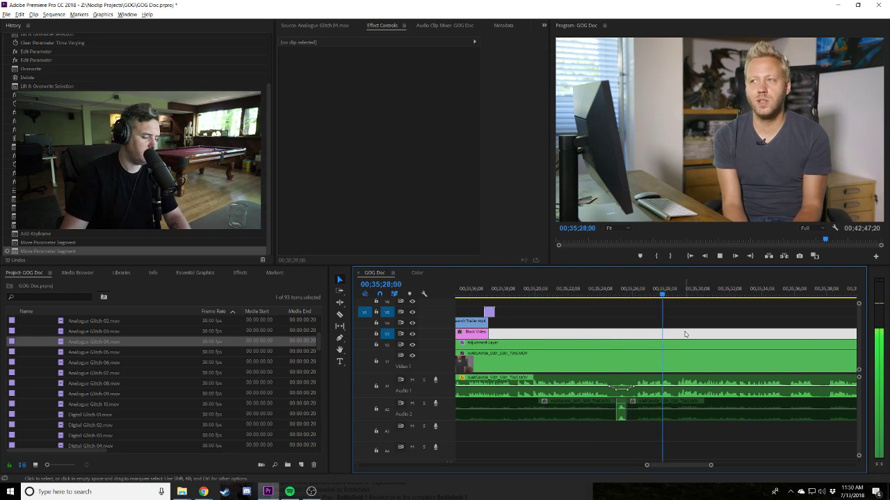
key("minus")
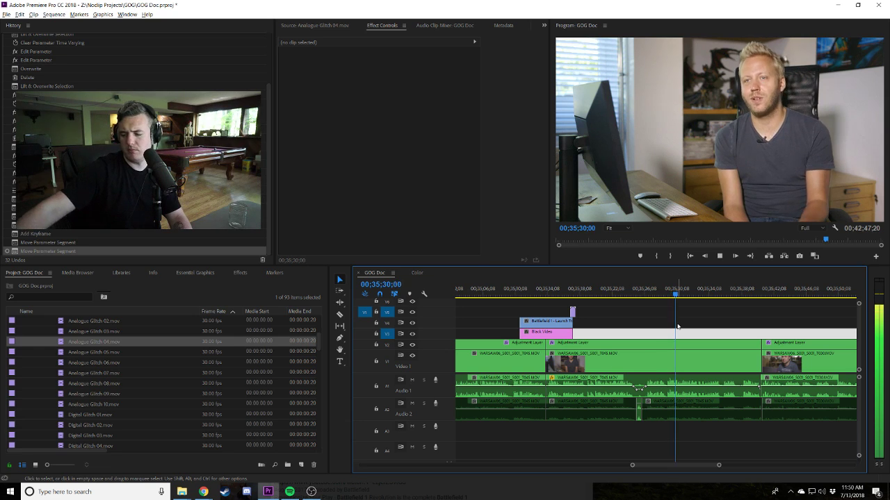
key("space")
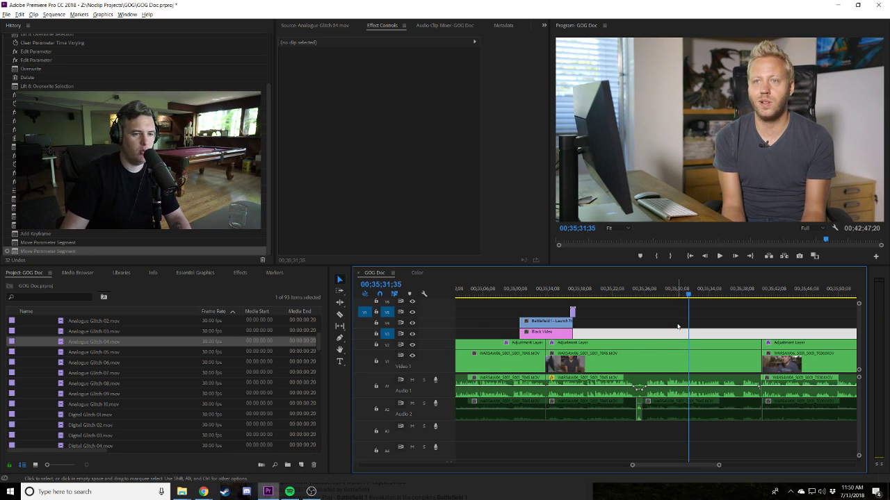
key("minus")
key("minus")
Shorten and razor the Black Video clip, moving the cut piece up to V4 and further right.
key("space")
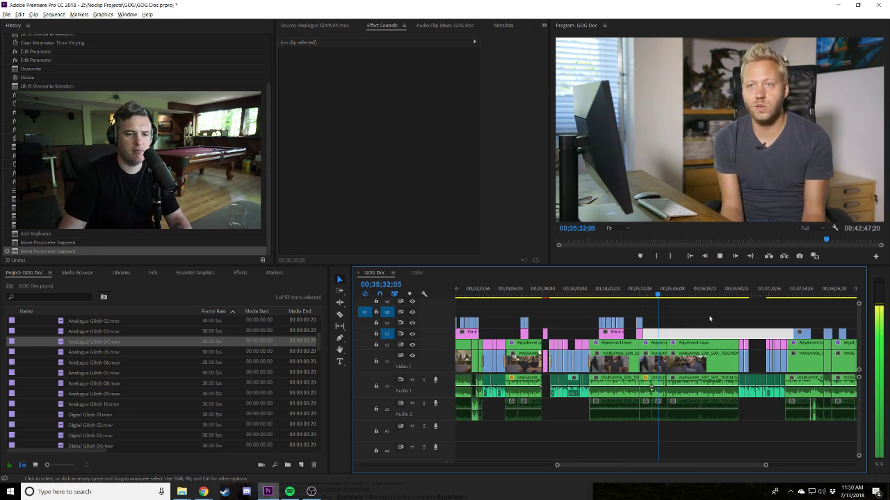
key("equal")
key("equal")
left_click_drag(856, 334, 556, 334)
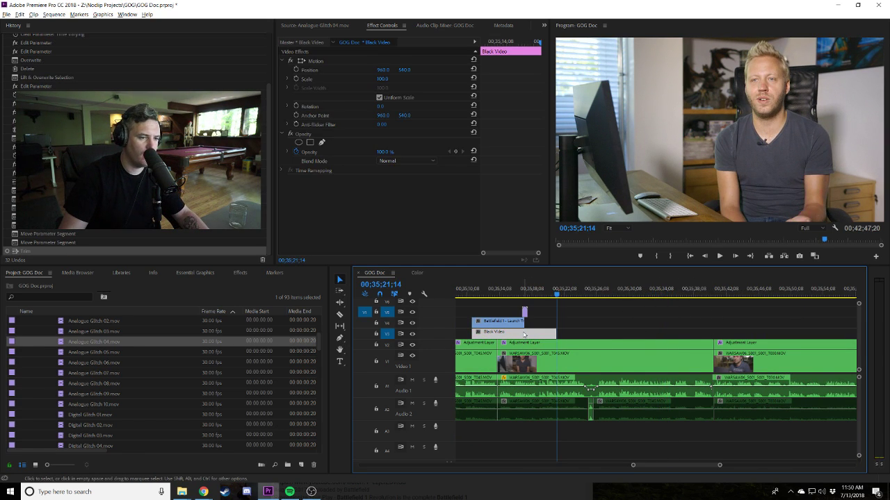
left_click(530, 333)
key("v")
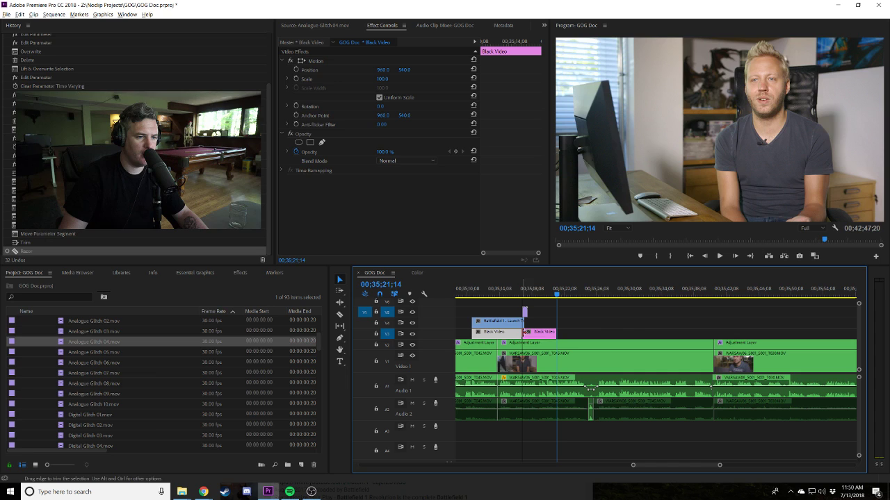
left_click_drag(542, 332, 610, 333)
key("space")
left_click_drag(610, 332, 754, 323)
left_click_drag(672, 329, 776, 328)
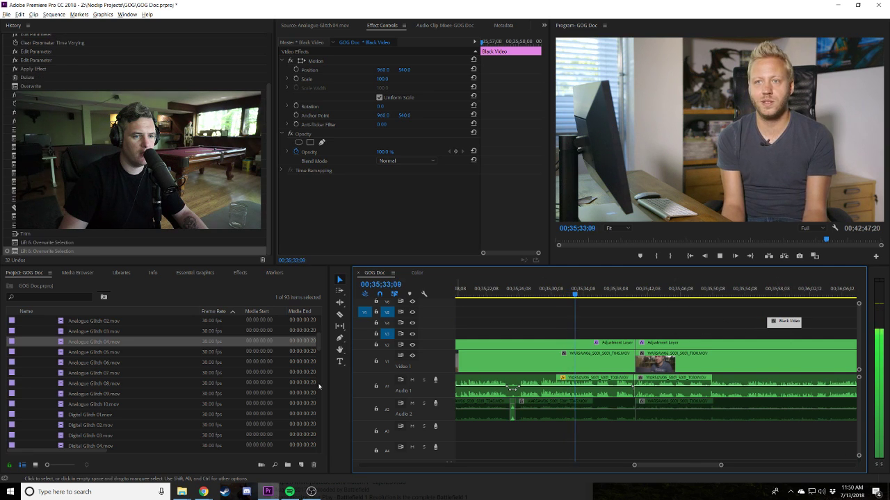
Search effects for 'dip' and apply Dip to Black between the two interview clips on V1.
left_click(240, 272)
left_click(7, 284)
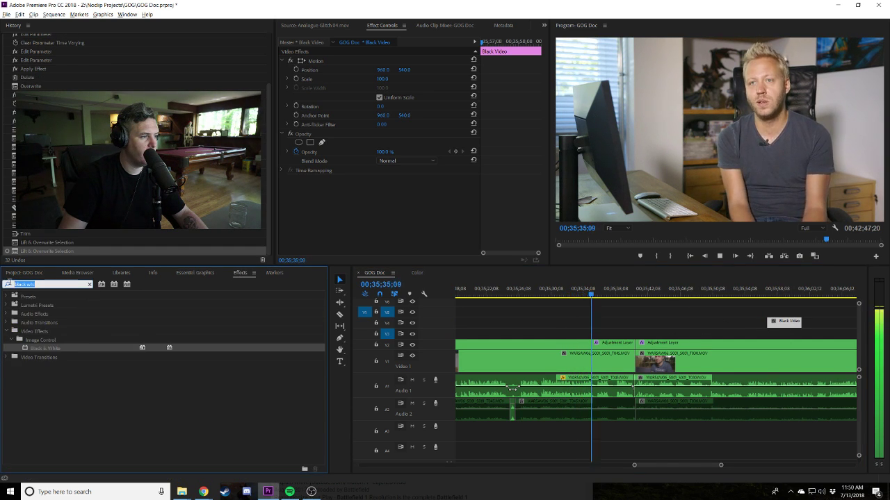
type("dji")
key("BackSpace")
key("BackSpace")
type("ip")
left_click_drag(42, 357, 664, 369)
Lengthen the Dip to Black transition and play it back.
key("equal")
key("equal")
key("space")
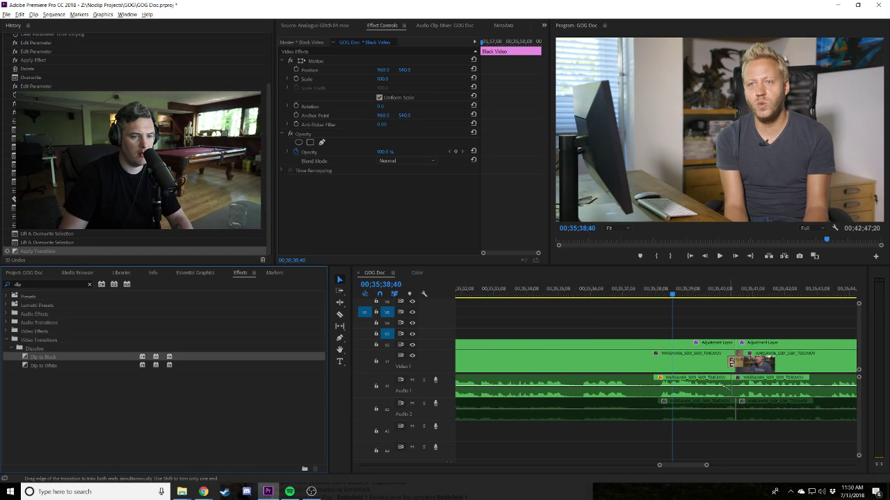
left_click_drag(731, 360, 665, 360)
left_click(655, 292)
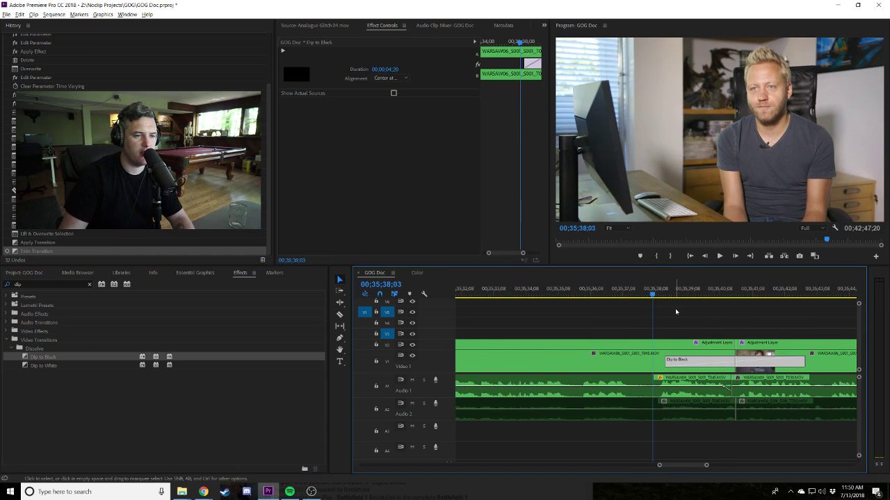
key("minus")
key("space")
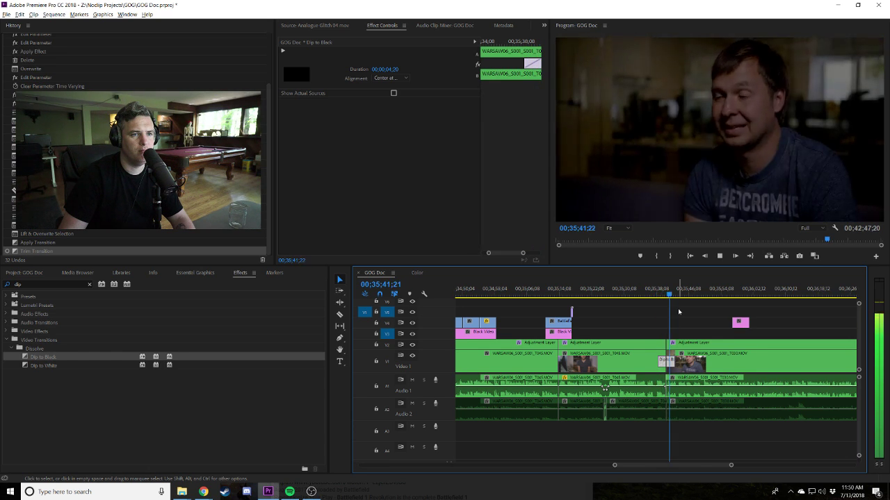
left_click(691, 313)
key("equal")
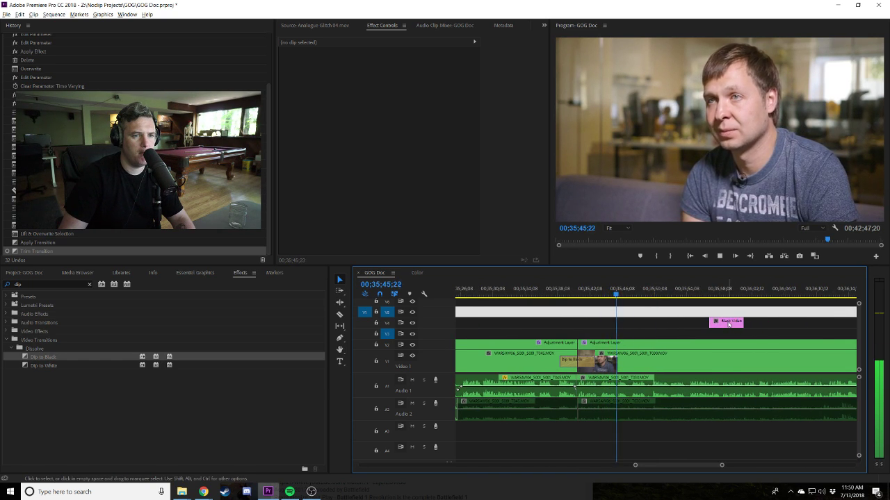
Move Black Video down to V3 just after the transition and extend it to about 10 seconds.
left_click_drag(728, 324, 699, 340)
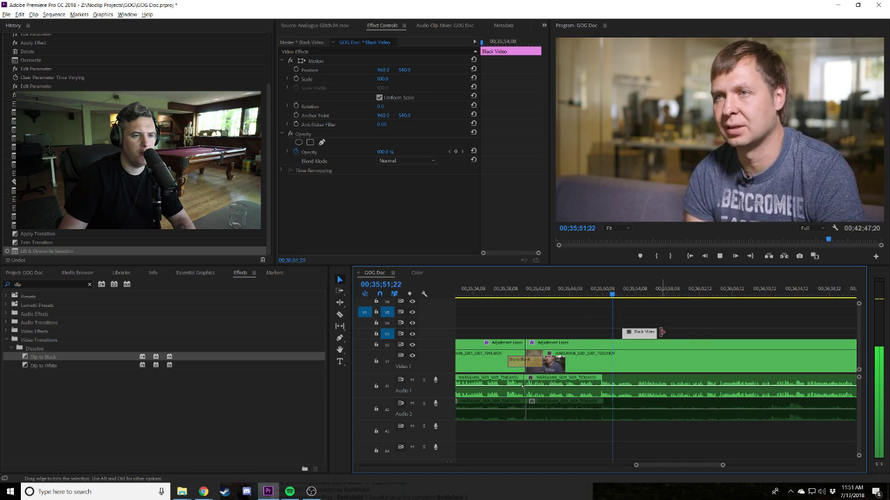
left_click_drag(650, 334, 674, 337)
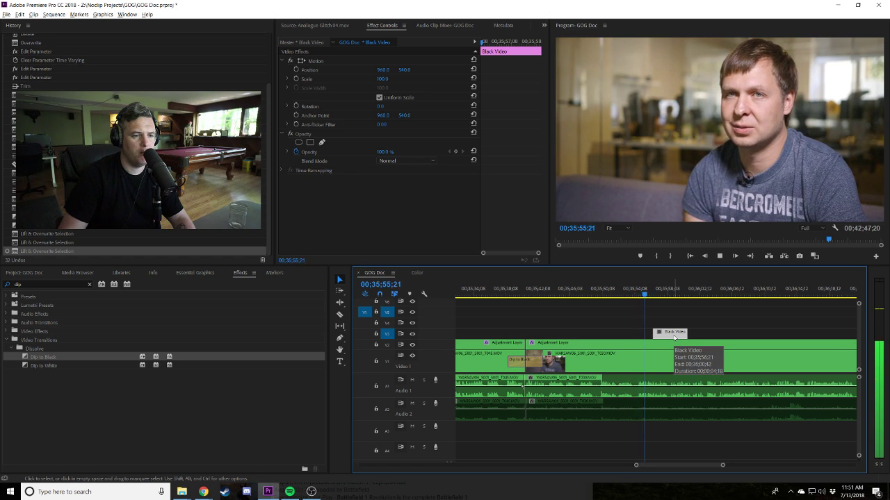
left_click_drag(687, 333, 742, 334)
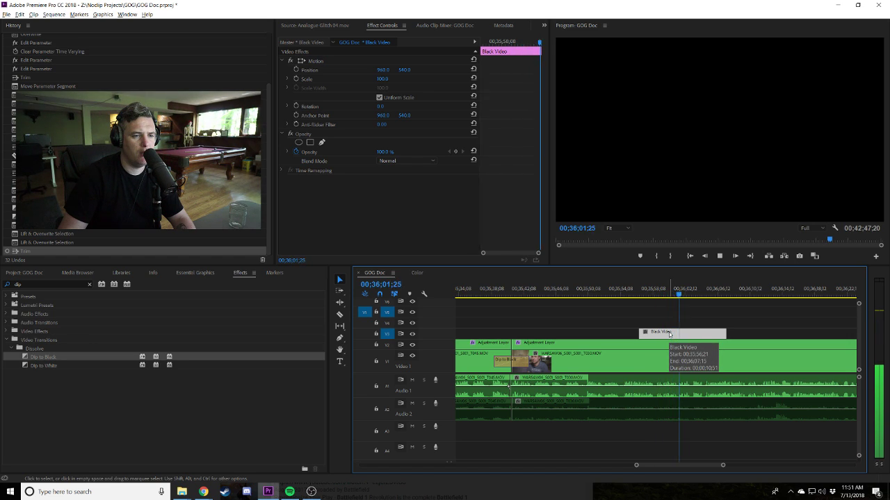
key("space")
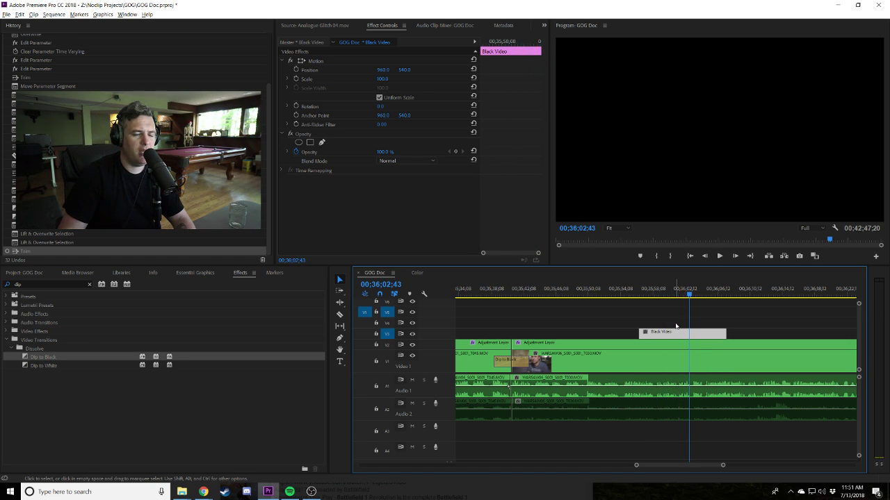
Scrub through the sequence past the poster wall shot and back to the black spacer.
left_click(676, 324)
key("minus")
key("minus")
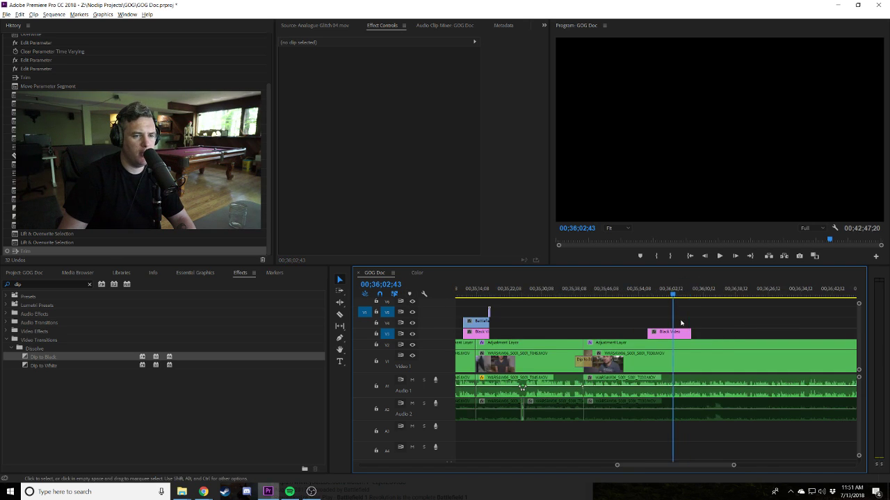
left_click_drag(714, 295, 746, 295)
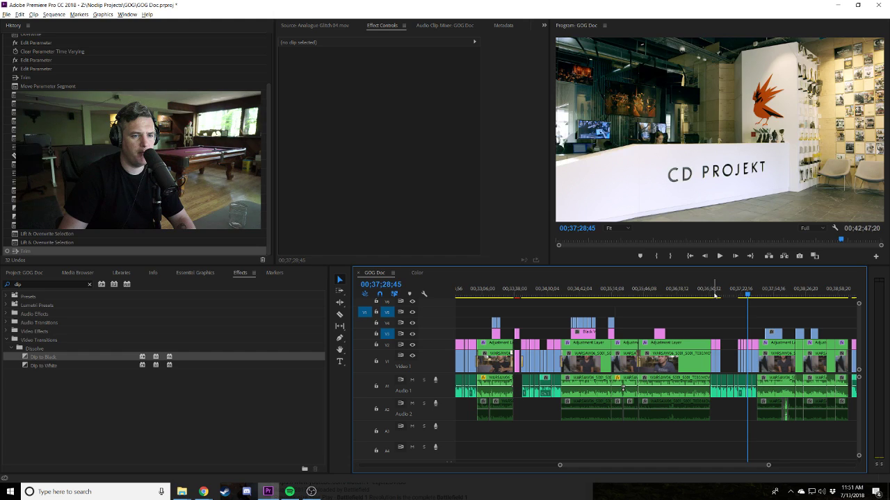
left_click(714, 296)
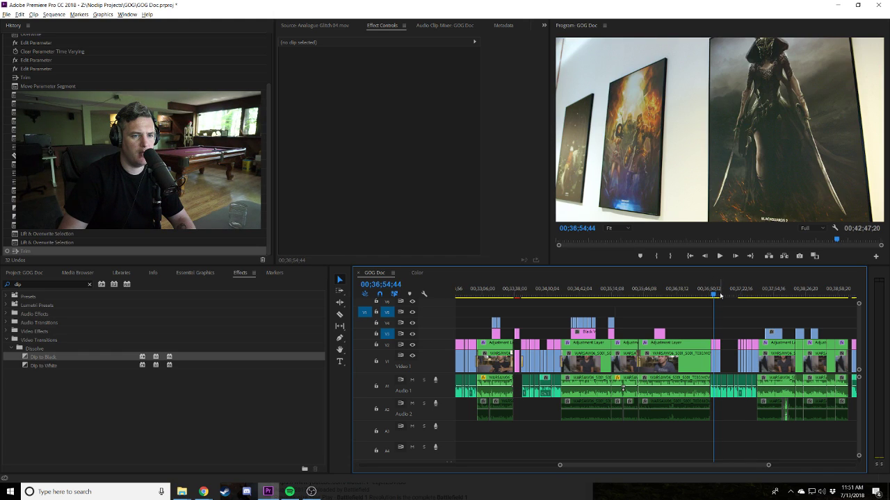
left_click(719, 294)
left_click(659, 295)
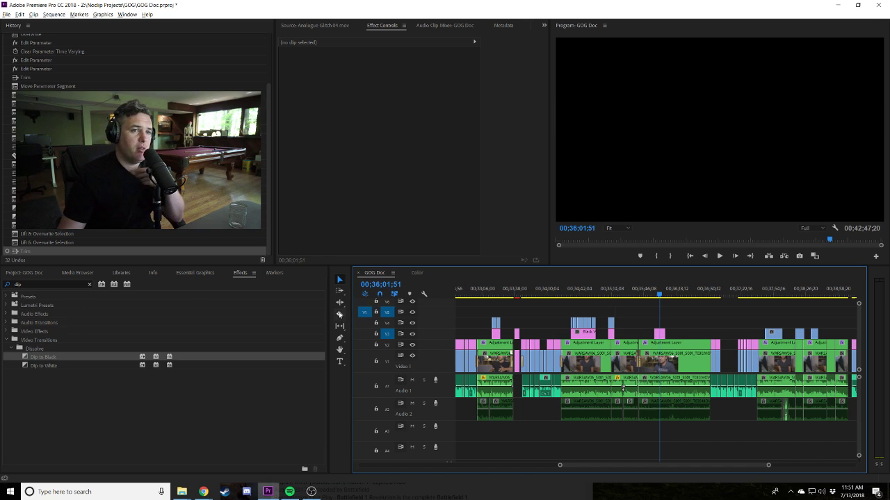
Clear the 'dip' effects search and shift the Black Video clip on V3 slightly earlier.
key("=")
key("=")
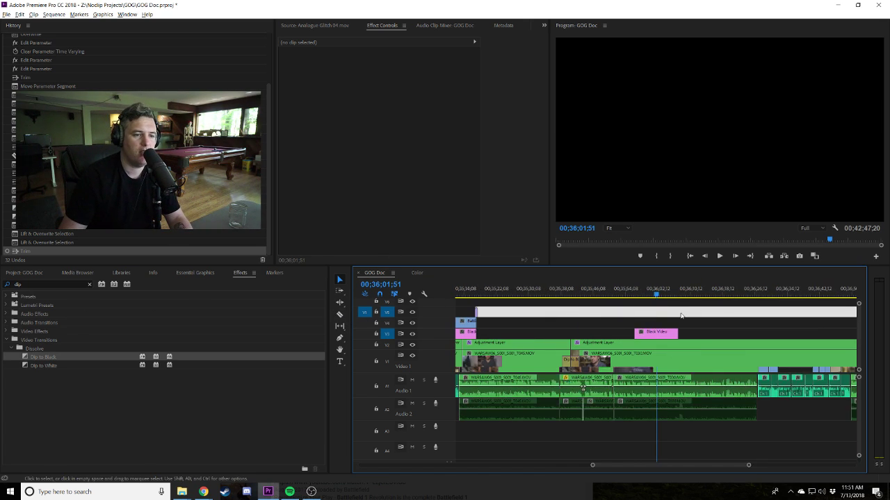
left_click(638, 297)
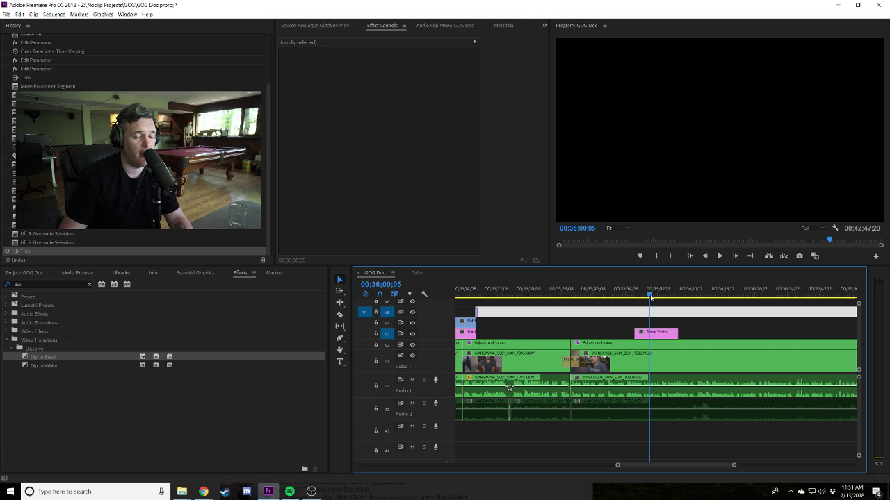
left_click(89, 286)
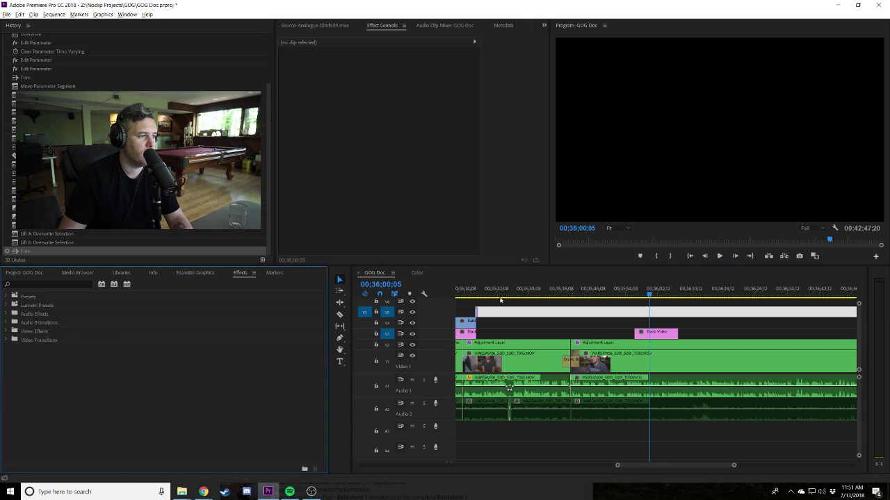
left_click(693, 303)
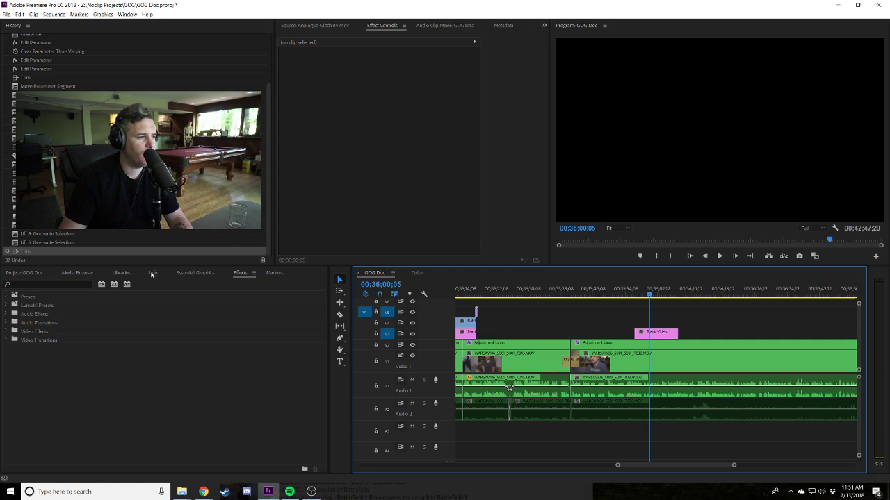
left_click(632, 288)
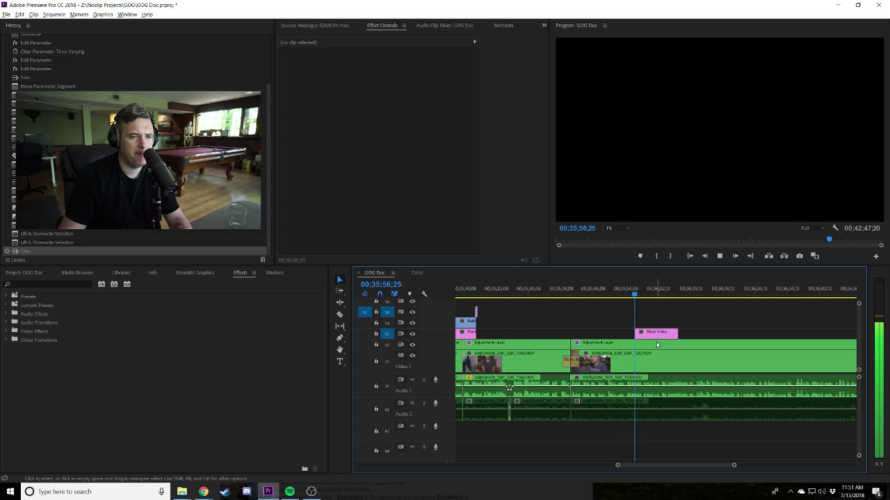
left_click_drag(653, 342, 634, 342)
left_click(674, 318)
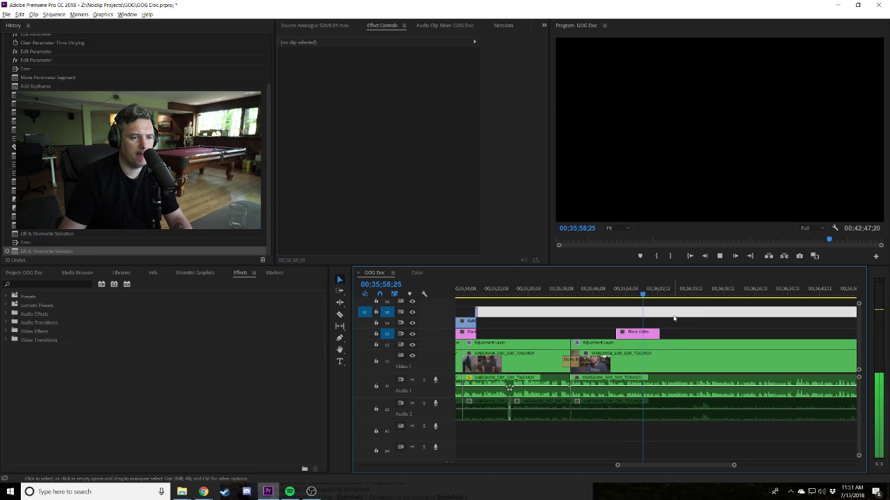
key("space")
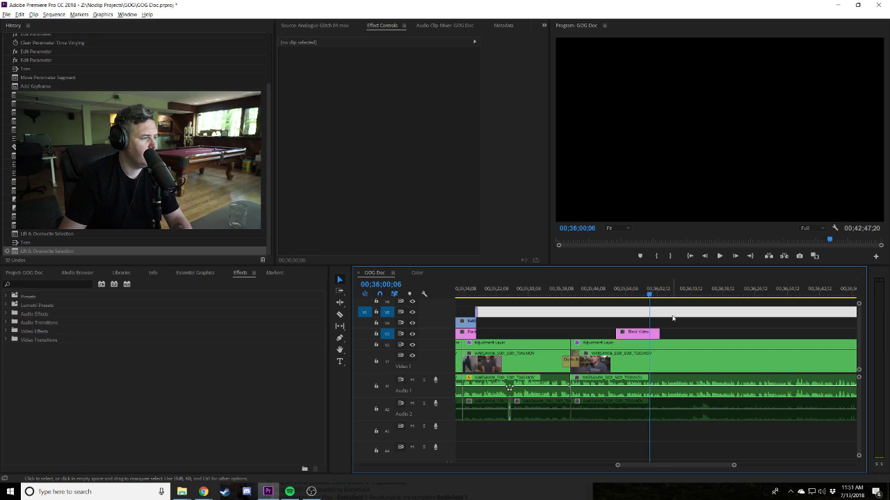
Select the Mega_4K_Glitch_Pack folder in the Project panel and delete the empty gap on V5.
left_click(672, 318)
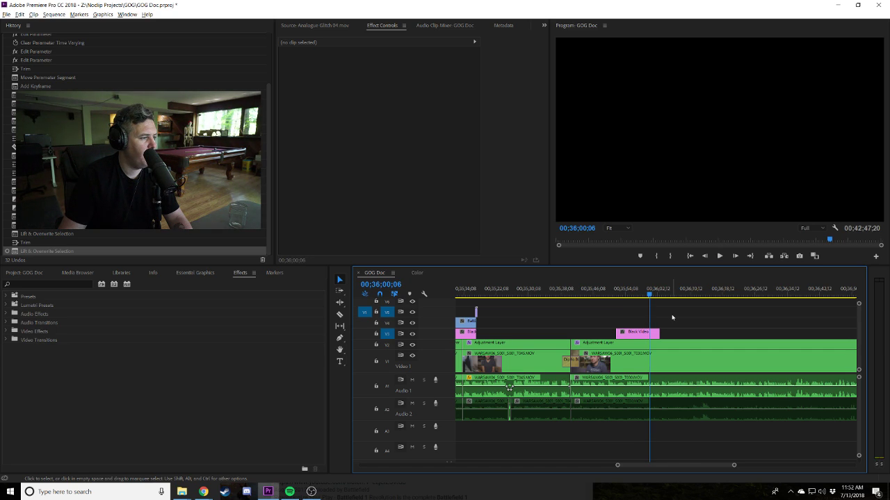
left_click(672, 316)
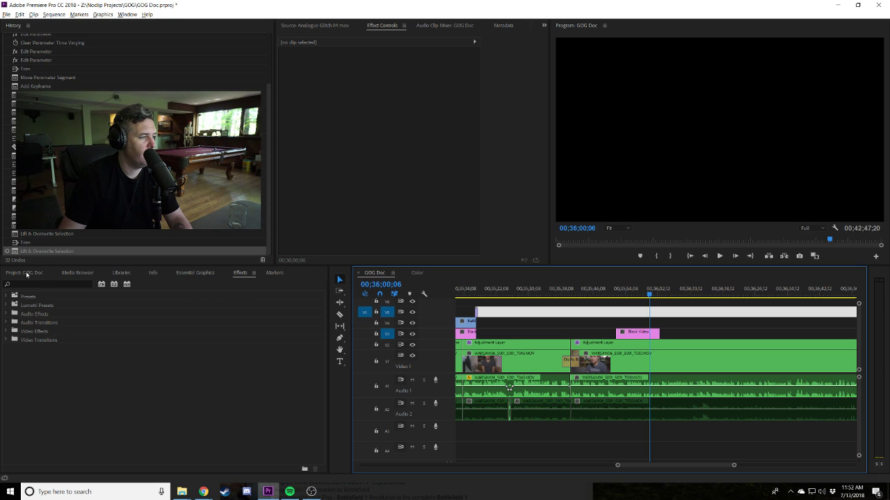
left_click(27, 273)
scroll(68, 407, "up", 5)
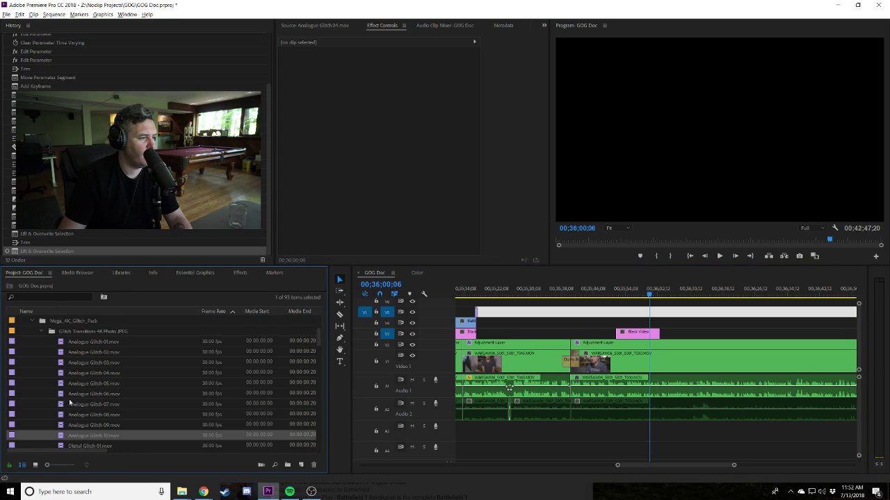
left_click(78, 394)
left_click(81, 393)
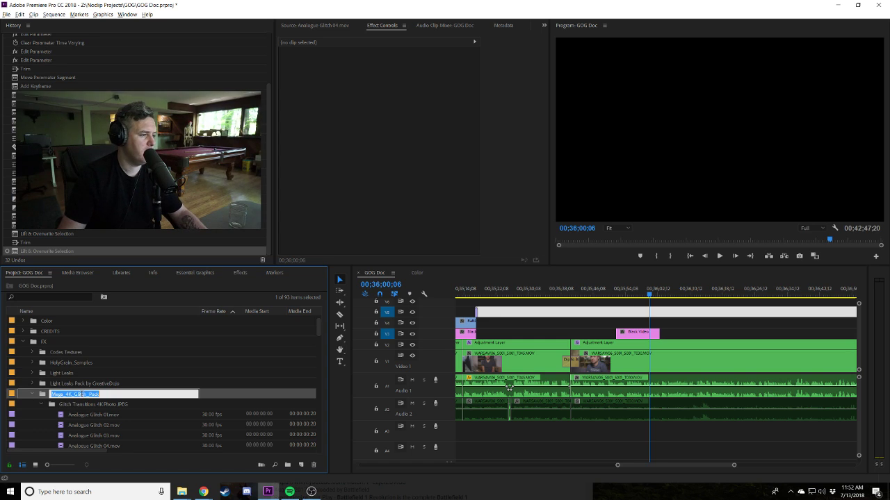
key("alt+Tab")
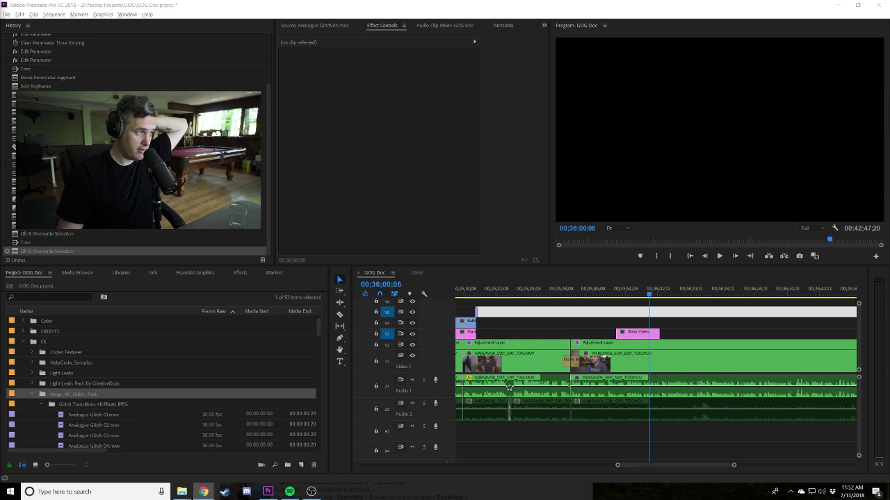
left_click_drag(650, 294, 604, 292)
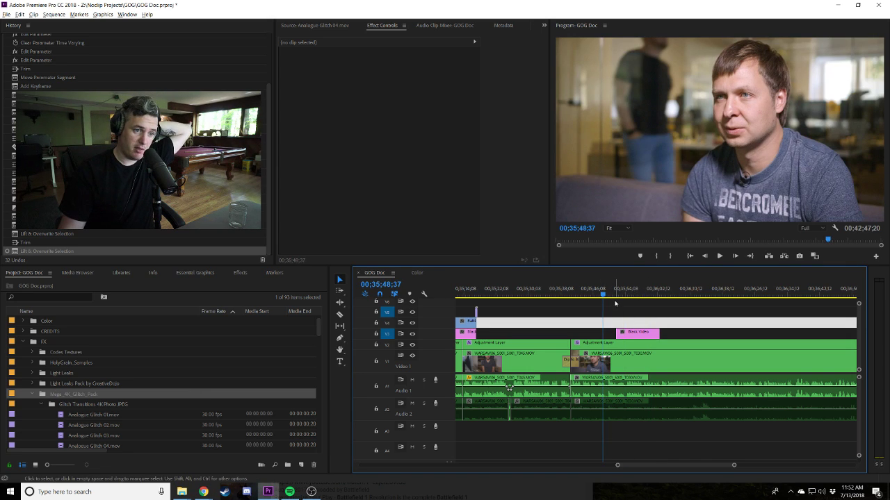
key("Delete")
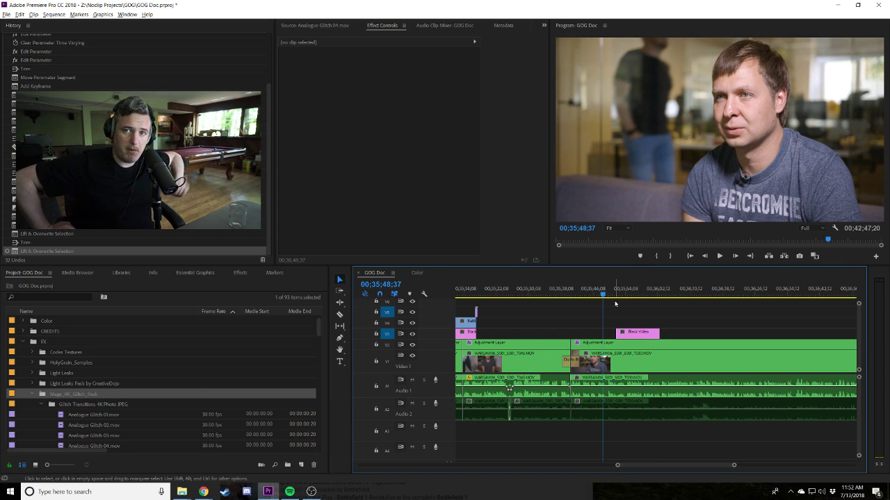
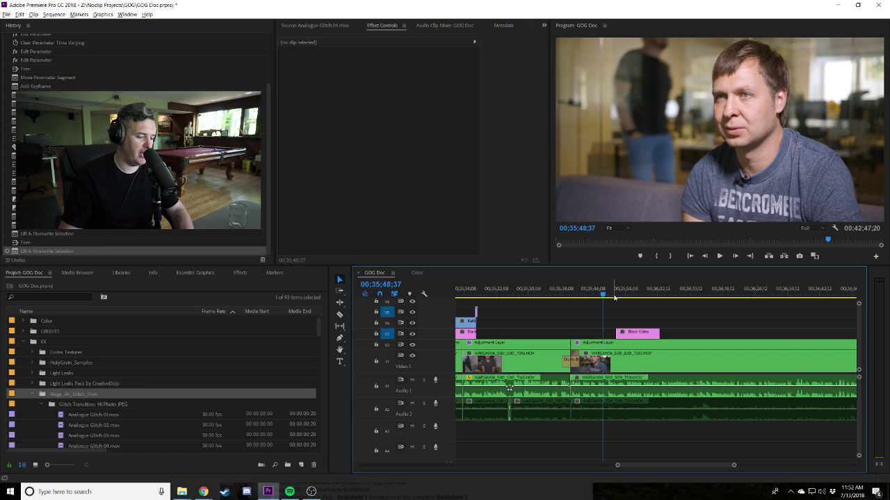
Play back and zoom around the current edit, switching between the editor and the browser.
key("alt+Tab")
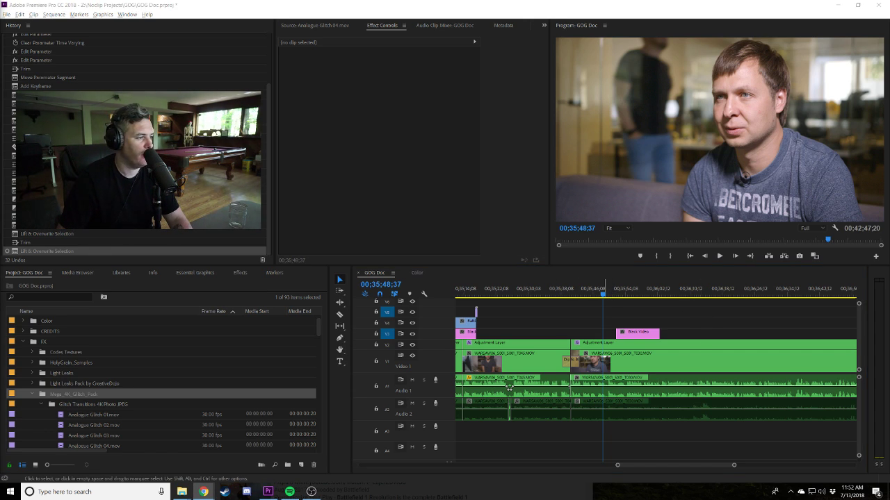
left_click(564, 333)
key("space")
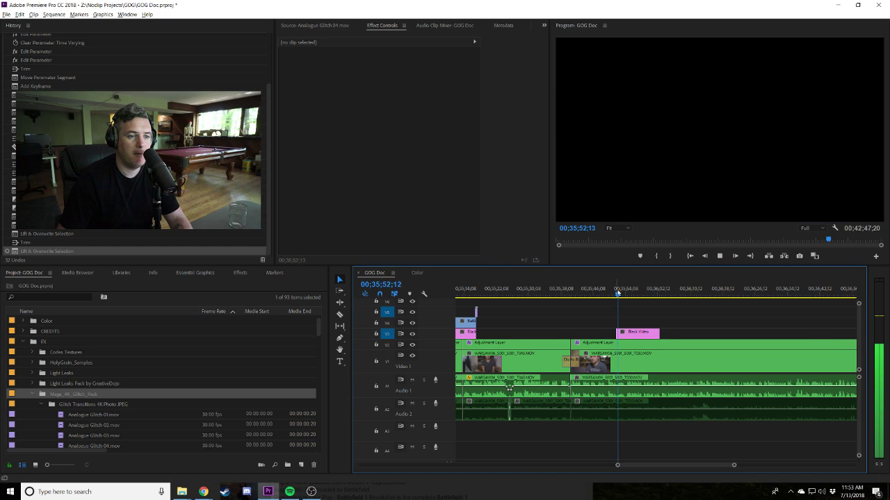
key("minus")
key("minus")
key("minus")
key("equal")
key("equal")
key("equal")
key("equal")
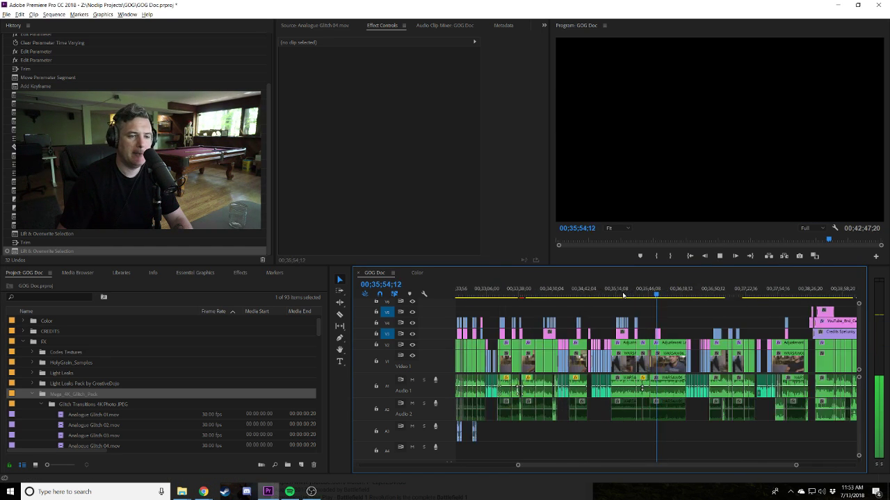
key("alt+Tab")
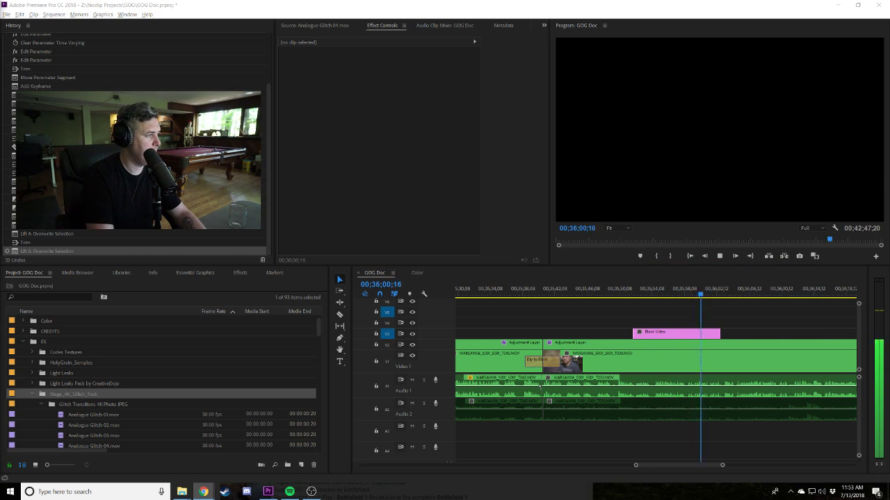
left_click(771, 319)
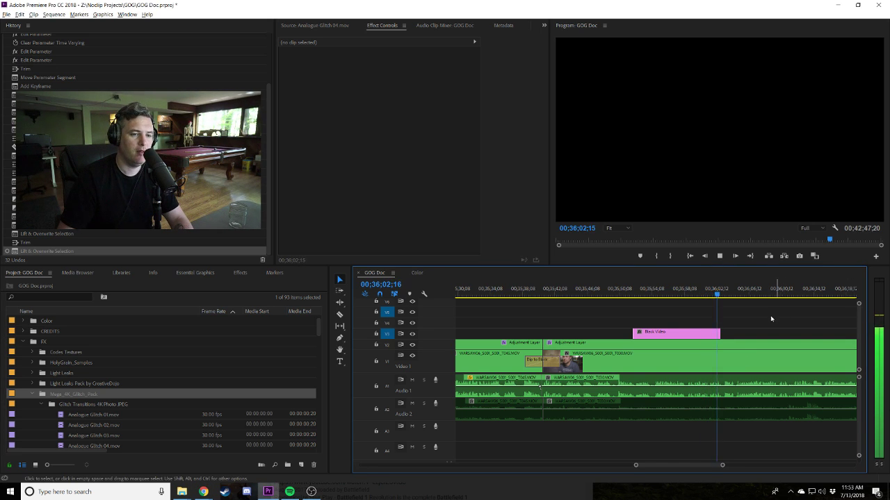
key("minus")
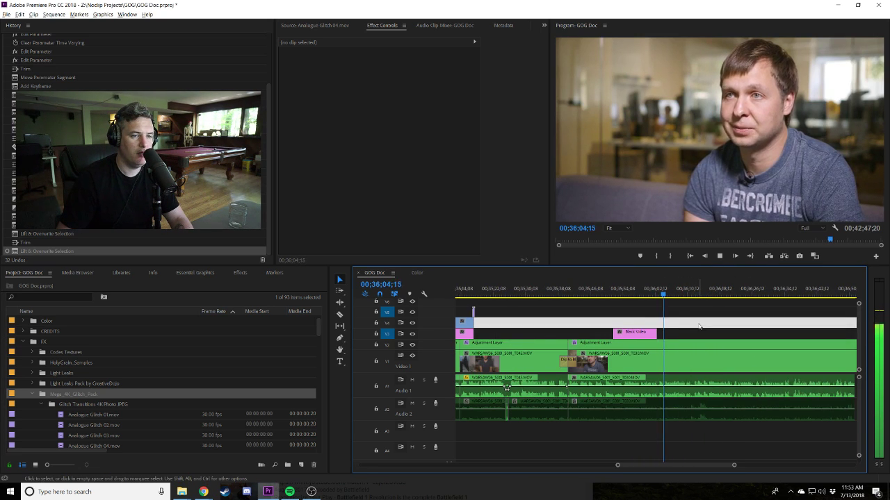
scroll(692, 329, "up", 1)
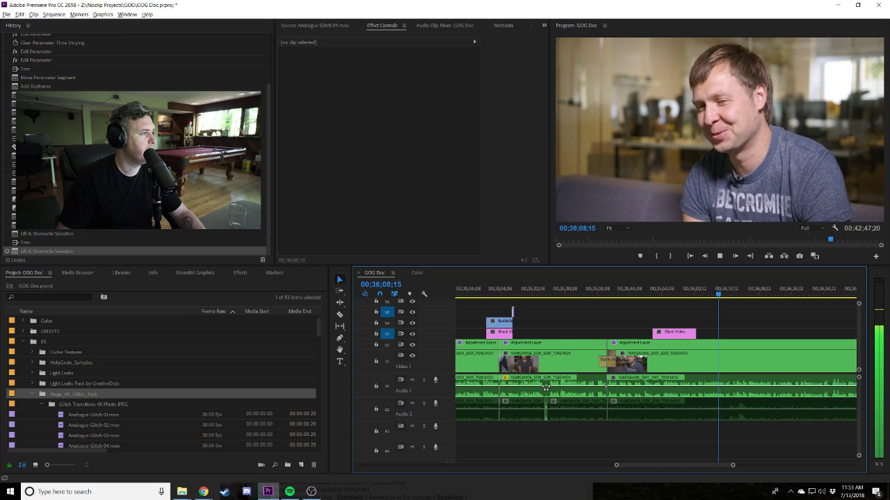
left_click(203, 491)
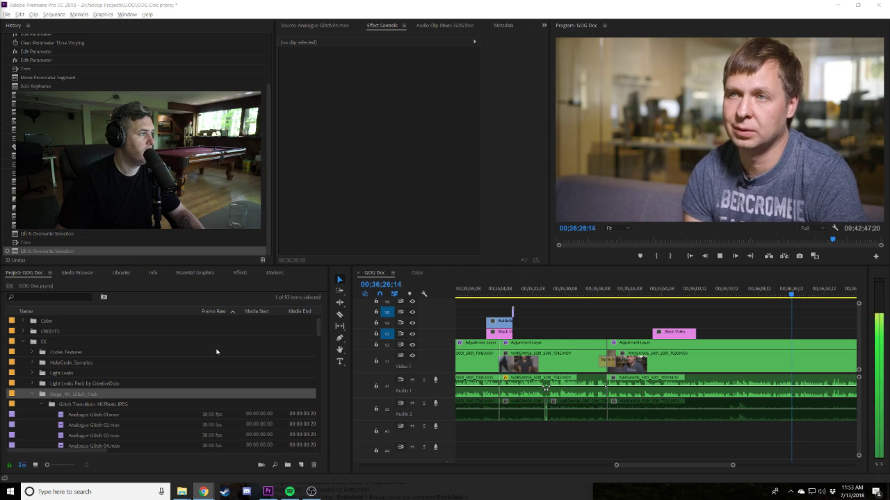
Launch 4K Video Downloader and download the pasted Witcher 3 GOTY launch trailer at 1080p 60fps.
left_click(138, 493)
type("4k")
key("Return")
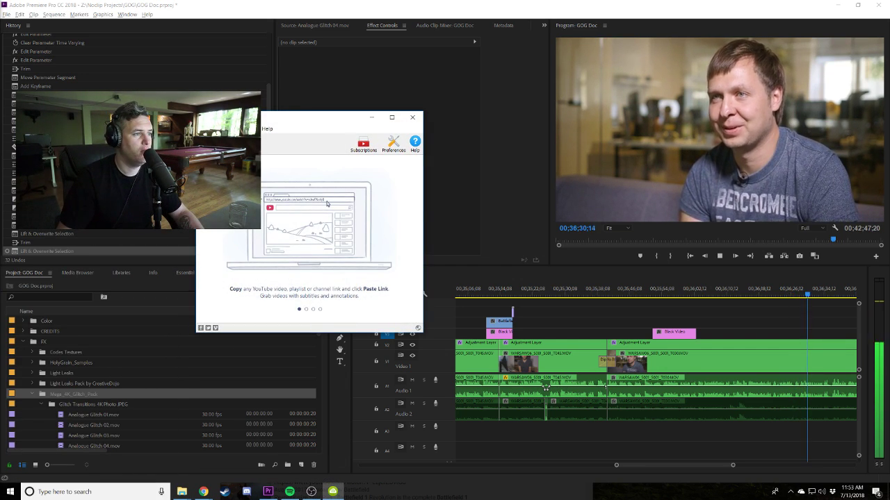
key("ctrl+v")
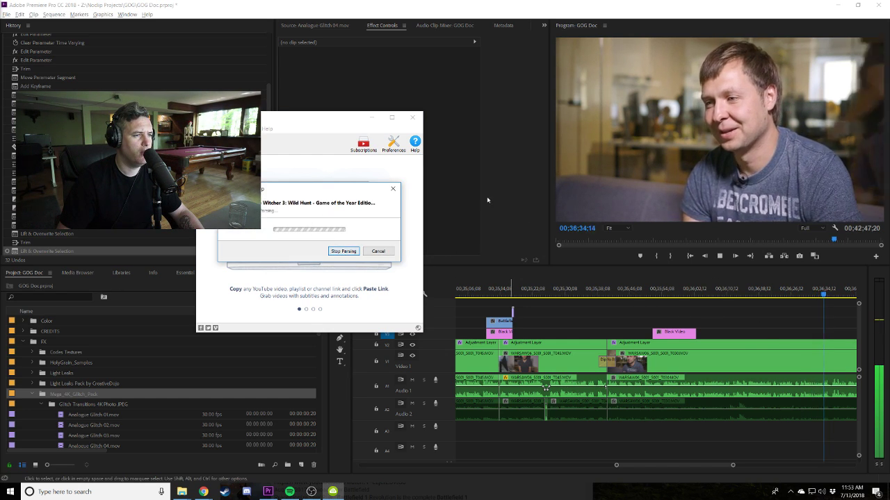
left_click(343, 309)
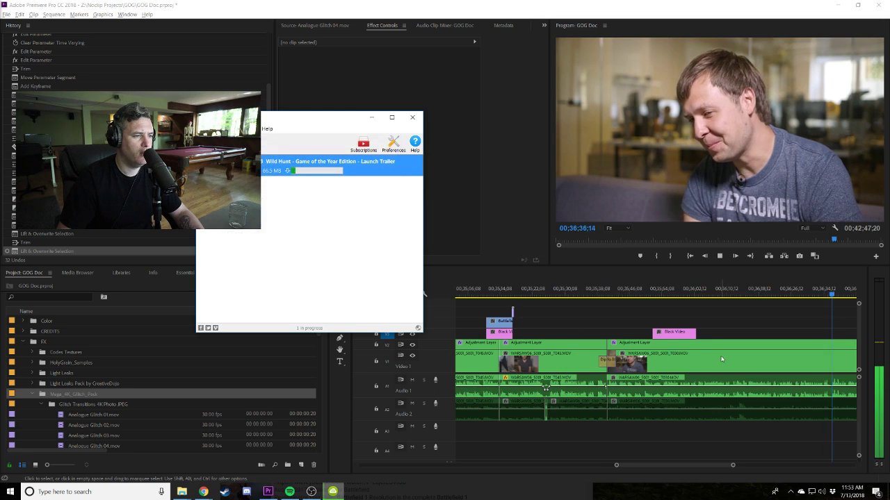
Postpone the downloader's update and open the folder containing the downloaded trailer.
right_click(263, 169)
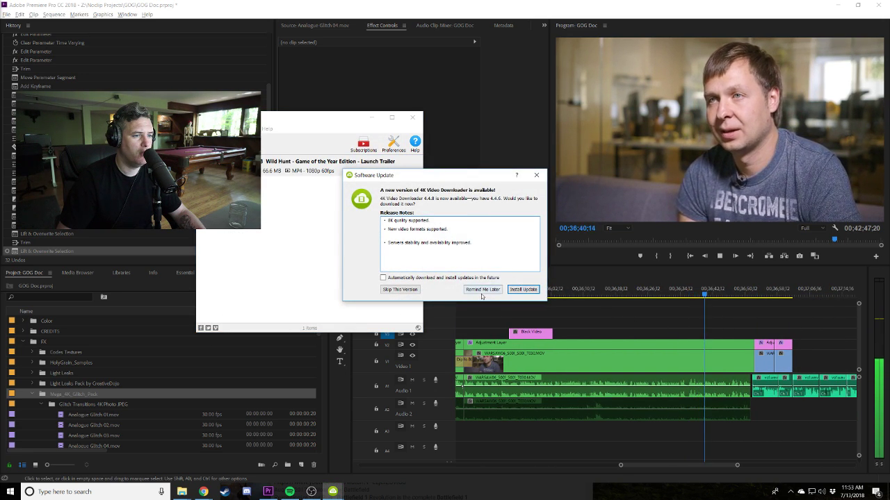
left_click(482, 290)
right_click(298, 167)
left_click(393, 165)
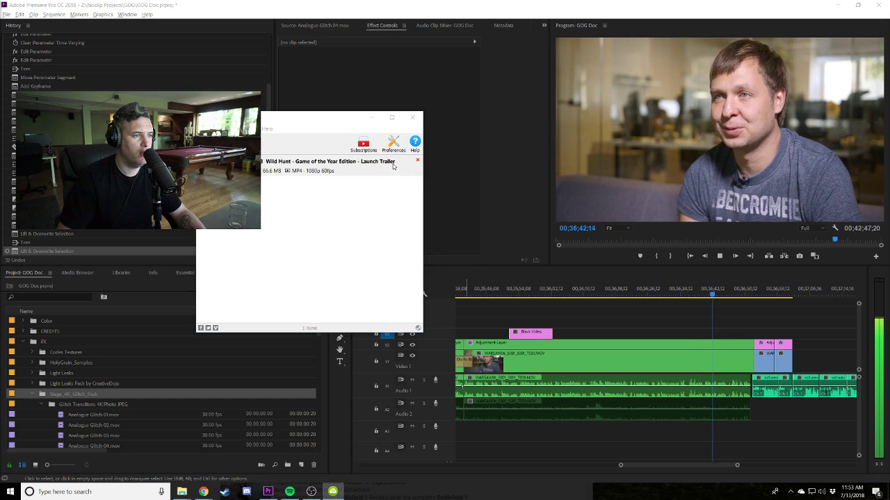
Drag the Witcher 3 trailer MP4 from GOG > YouTube Downloads into the Project panel.
key("alt+Up")
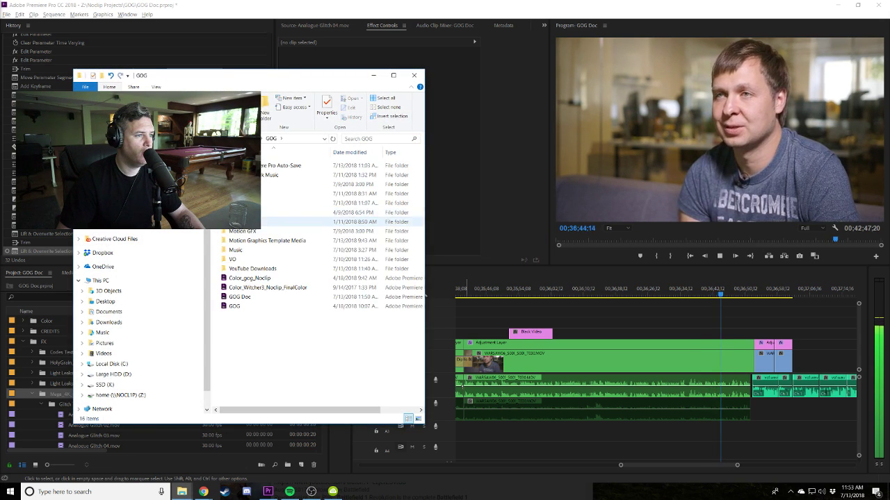
double_click(253, 268)
left_click(275, 325)
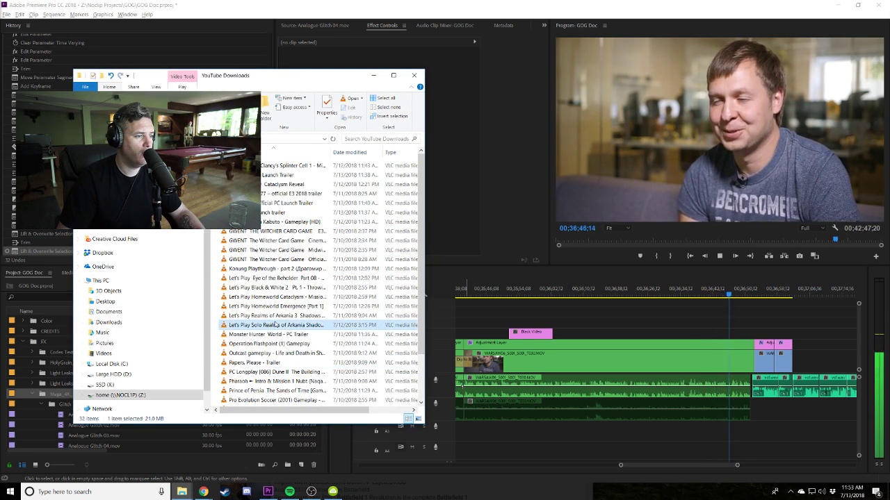
scroll(51, 415, "down", 5)
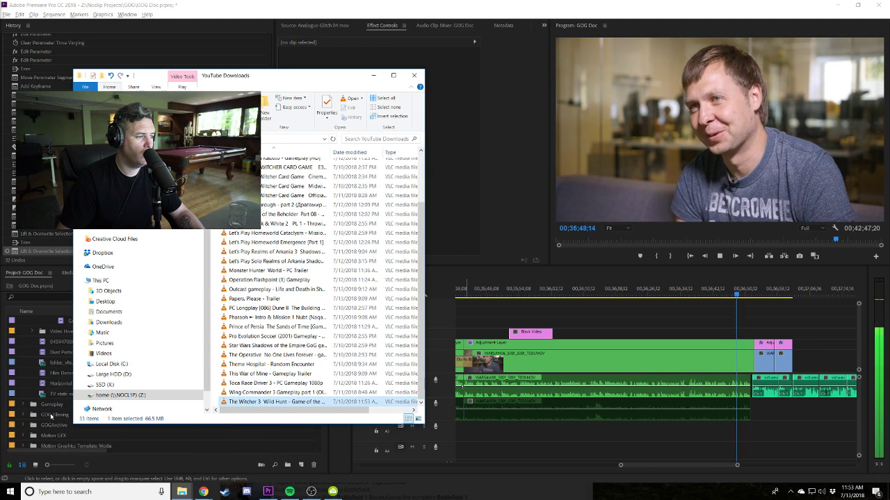
left_click_drag(233, 402, 53, 392)
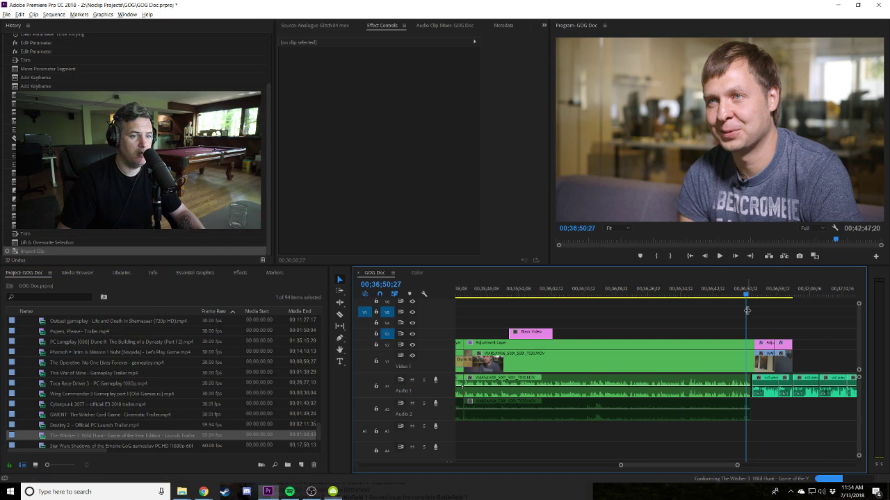
Open the Witcher 3 trailer in Source, mark a first section and place it on V3.
key("space")
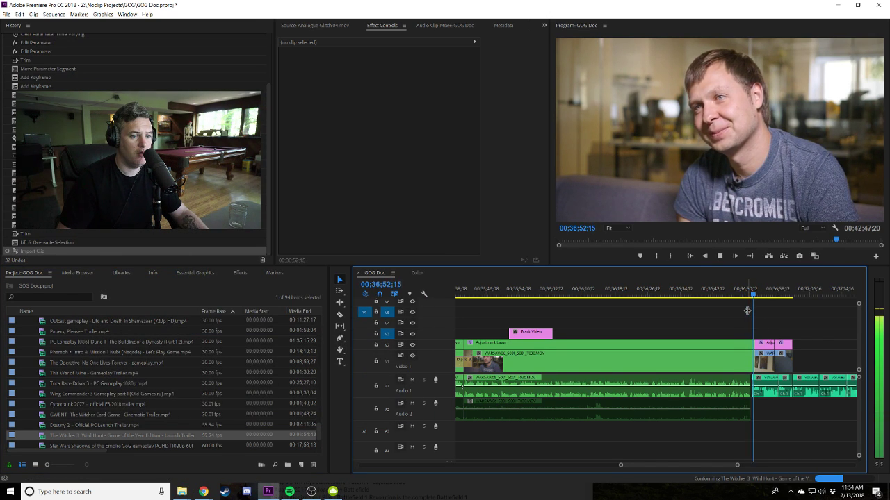
left_click(332, 491)
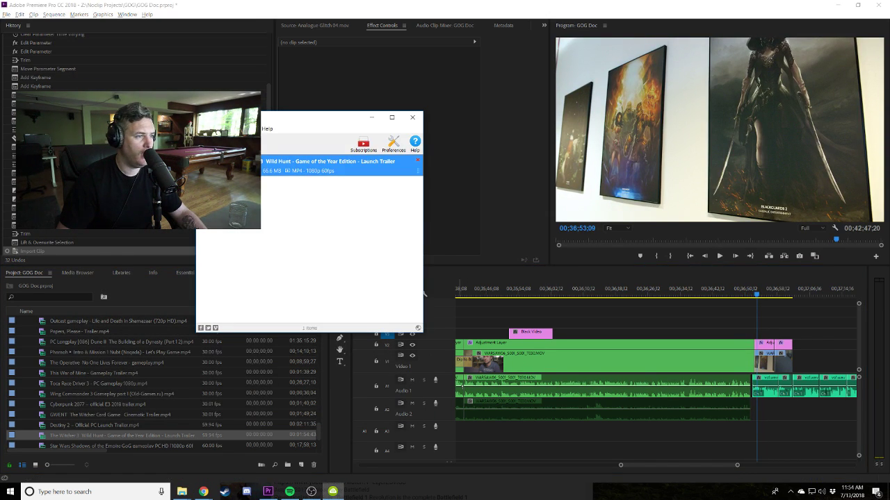
double_click(63, 439)
left_click_drag(305, 240, 517, 237)
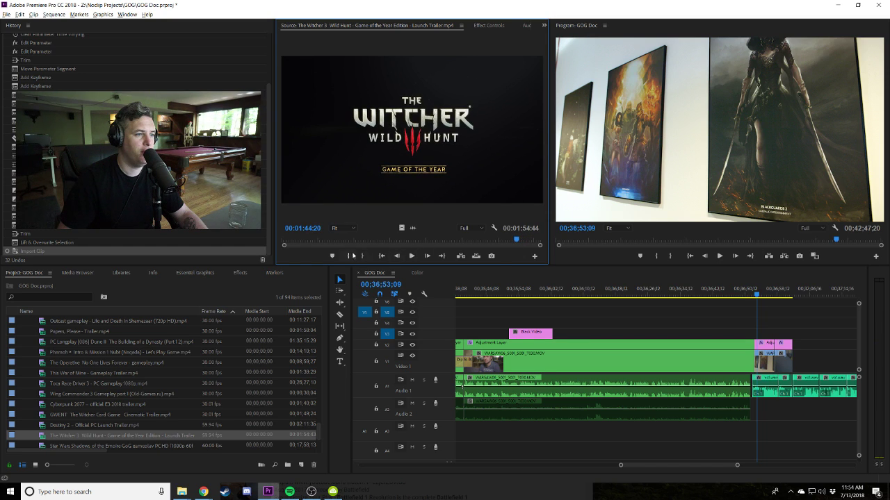
left_click(352, 256)
left_click(361, 255)
left_click(361, 256)
left_click_drag(104, 435, 659, 332)
Mark a second trailer section, add it on V3 and extend the first clip to meet it.
left_click_drag(343, 239, 334, 240)
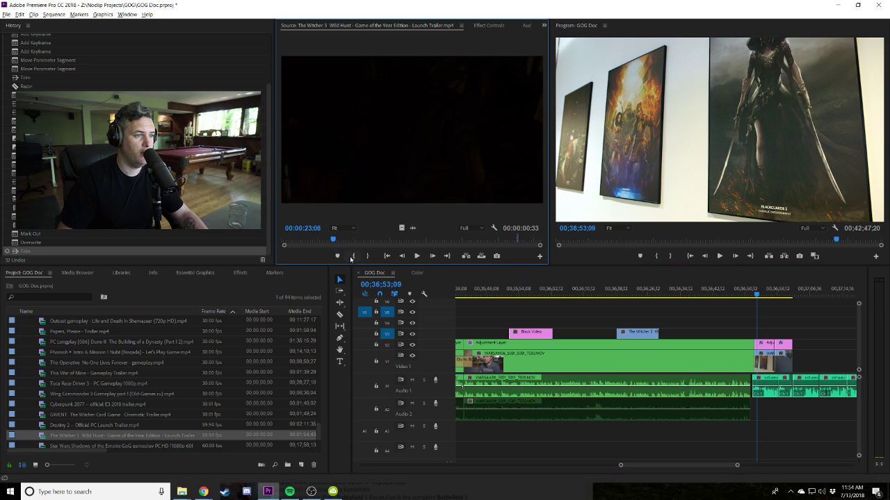
left_click(352, 256)
key("space")
left_click(367, 256)
key("space")
left_click_drag(50, 435, 628, 332)
left_click(620, 337)
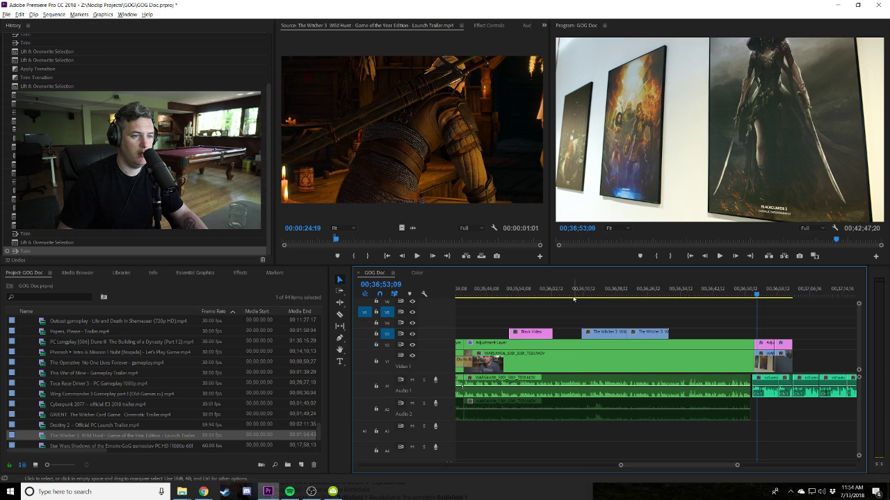
left_click(578, 292)
Trim the first trailer clip to the playhead and close the gap after it.
key("space")
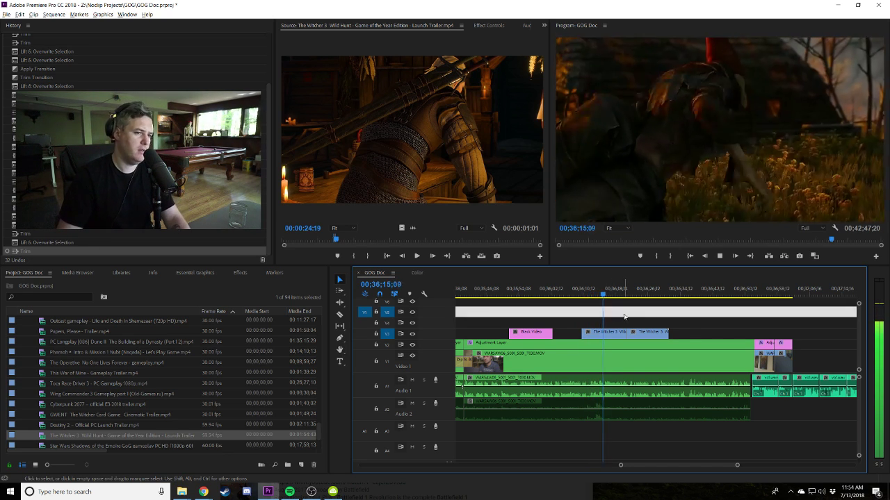
key("equal")
scroll(681, 313, "down", 1)
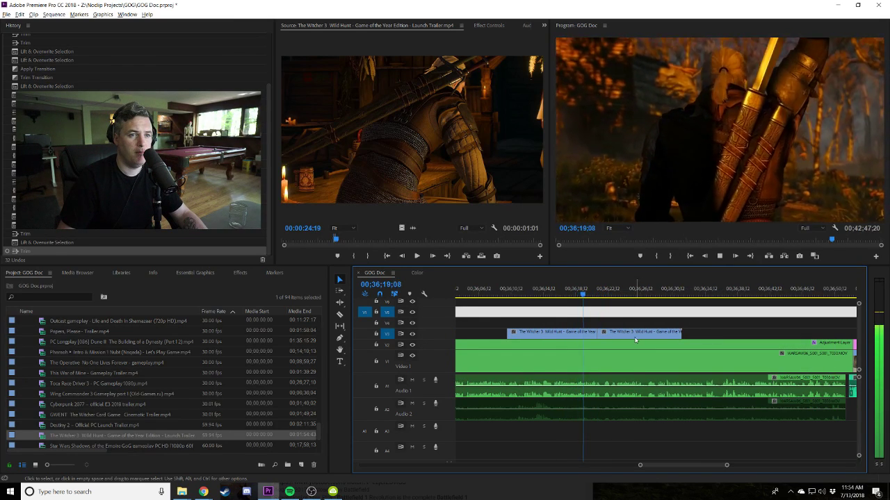
left_click_drag(576, 293, 582, 292)
key("w")
key("shift+k")
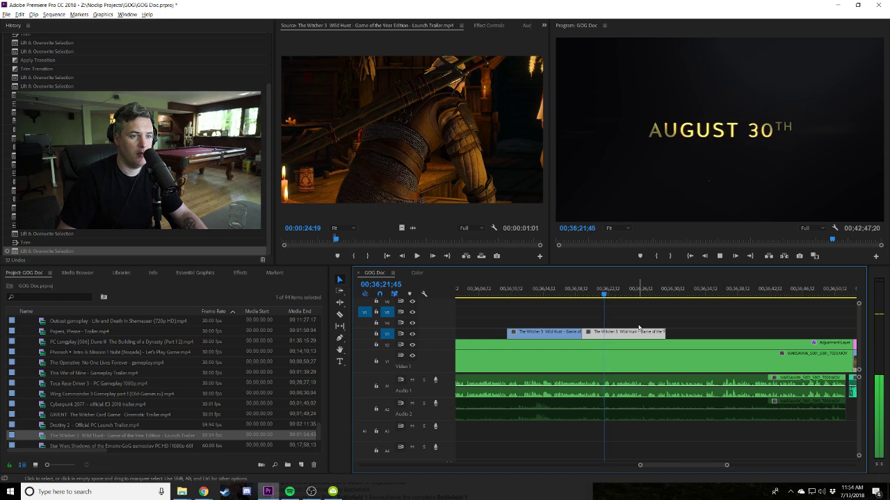
key("c")
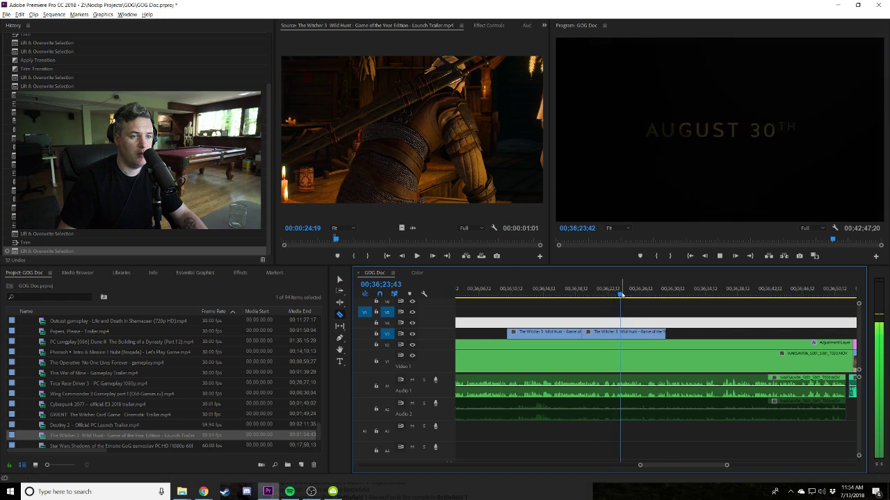
left_click(621, 295)
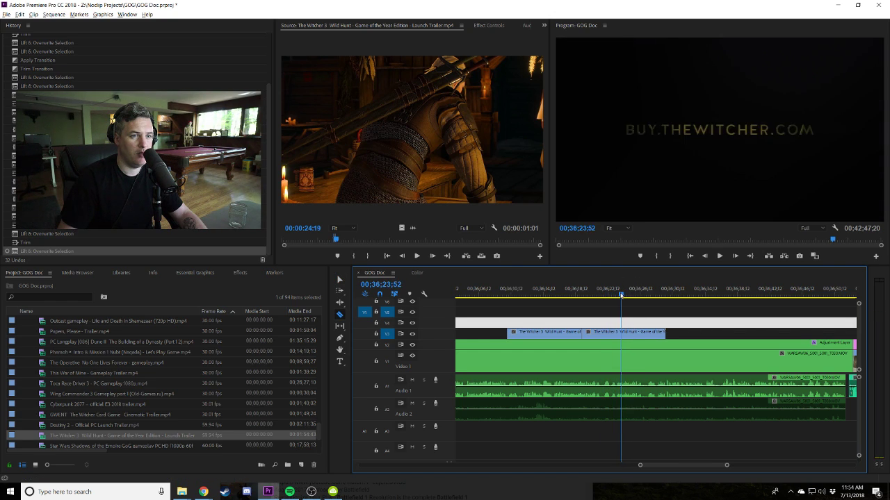
Split the Witcher clip at the playhead and move the cut piece left to the playhead.
left_click(624, 332)
left_click_drag(602, 294, 597, 294)
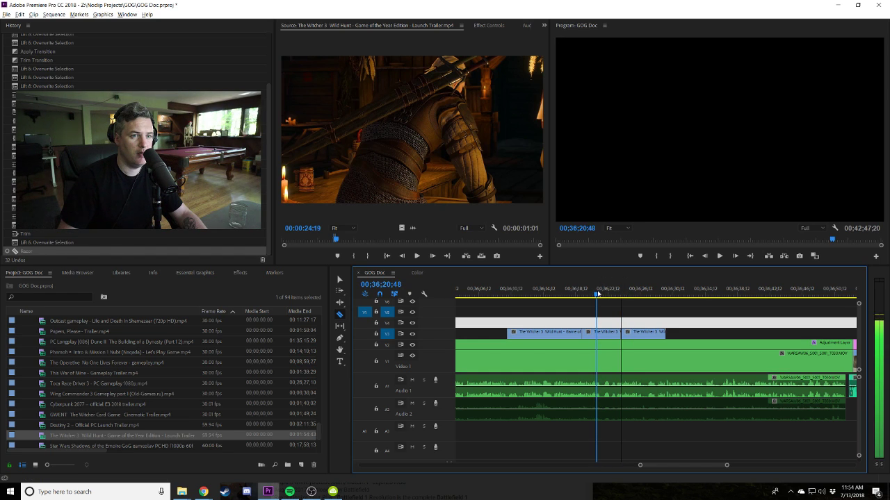
key("v")
left_click_drag(643, 333, 618, 333)
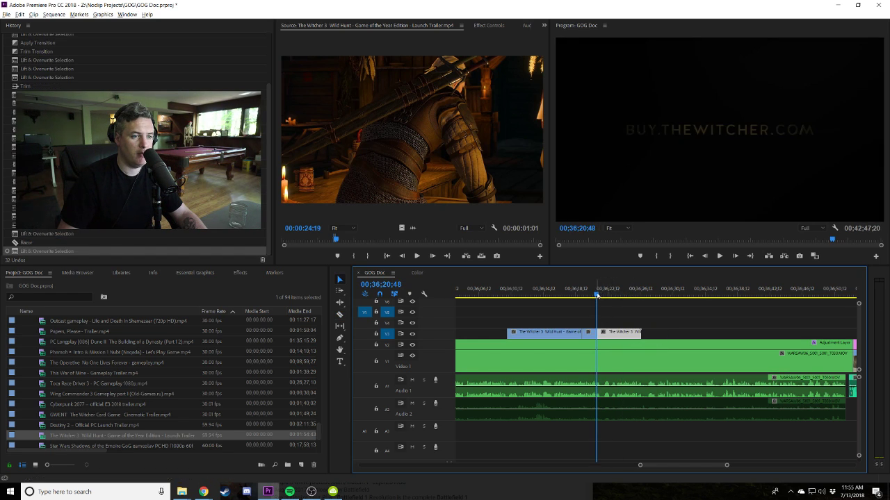
left_click_drag(596, 295, 594, 295)
key("space")
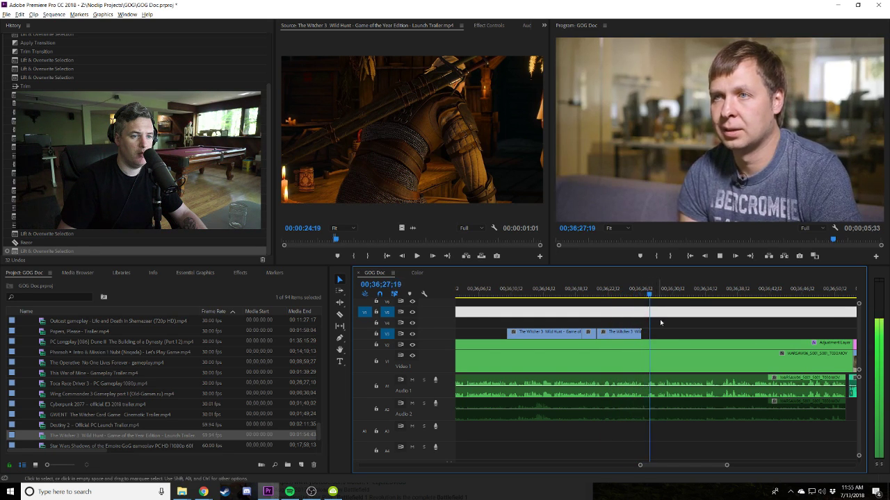
key("space")
Shift both Witcher clips on V3 slightly later and review the result.
left_click_drag(642, 292, 642, 292)
left_click_drag(628, 327, 626, 334)
left_click(636, 293)
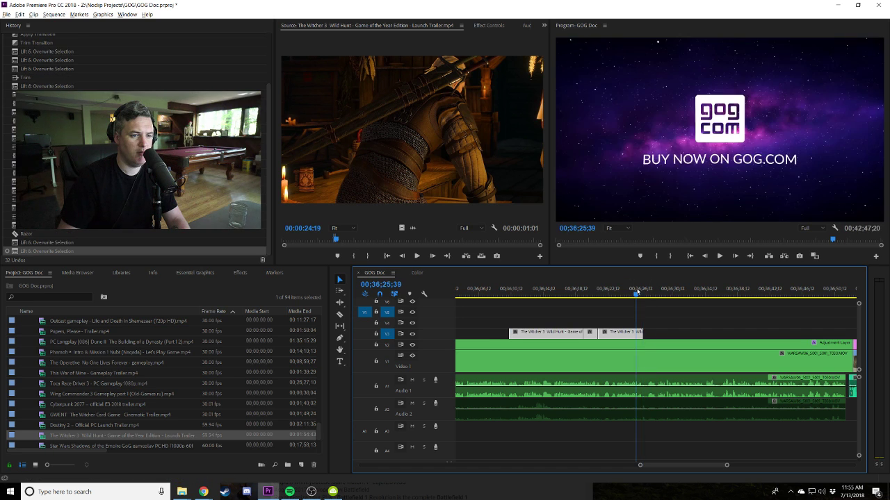
key("space")
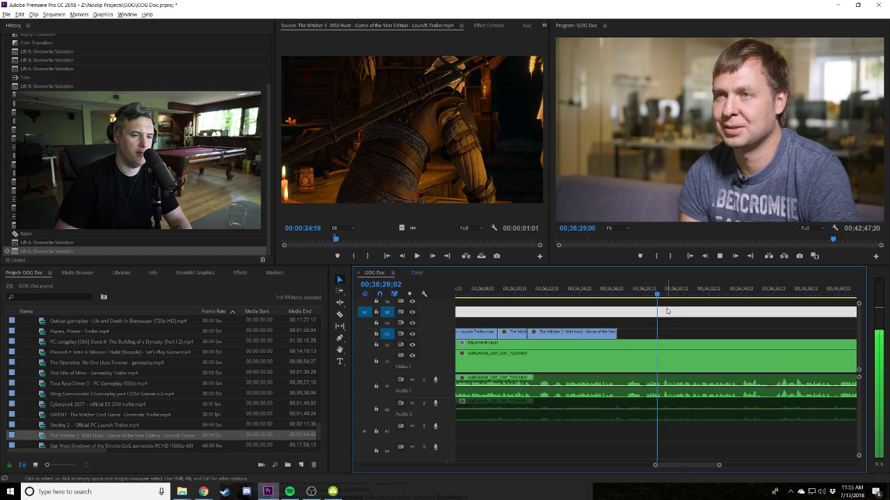
key("equal")
key("space")
Split all tracks at the playhead and slide the right-hand section 1:15 earlier.
left_click(635, 405, "shift")
key("v")
left_click_drag(654, 368, 613, 361)
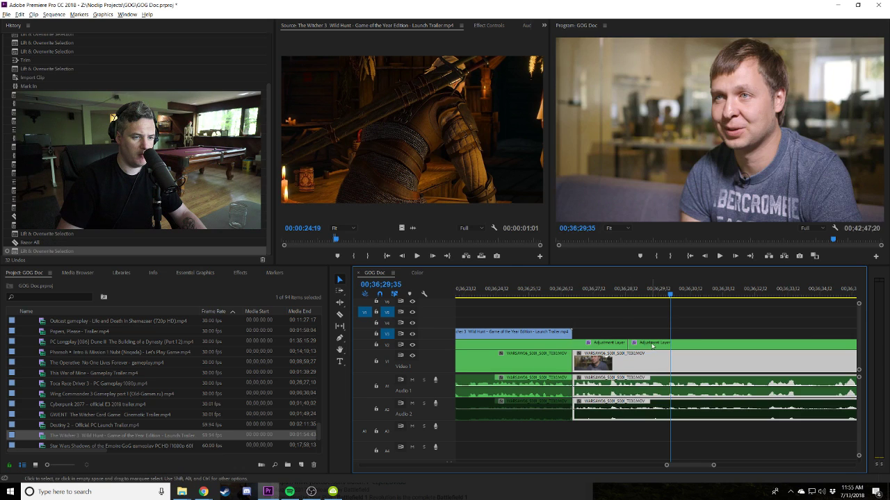
left_click(533, 296)
key("space")
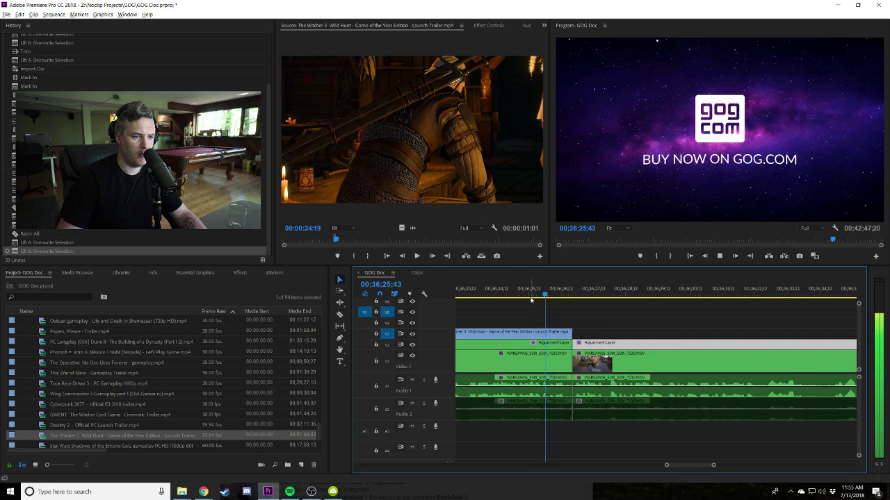
Nudge the later interview clip later and extend the earlier interview clip's end.
left_click(604, 361)
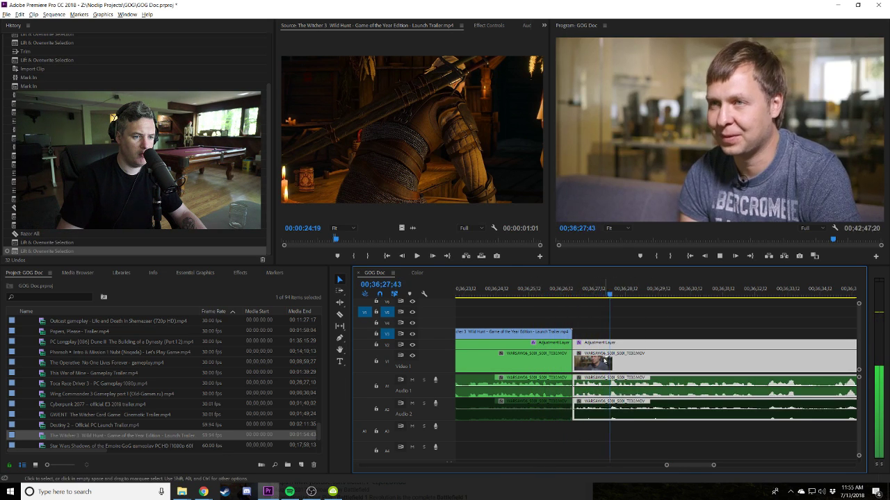
left_click_drag(613, 361, 626, 361)
left_click(563, 353)
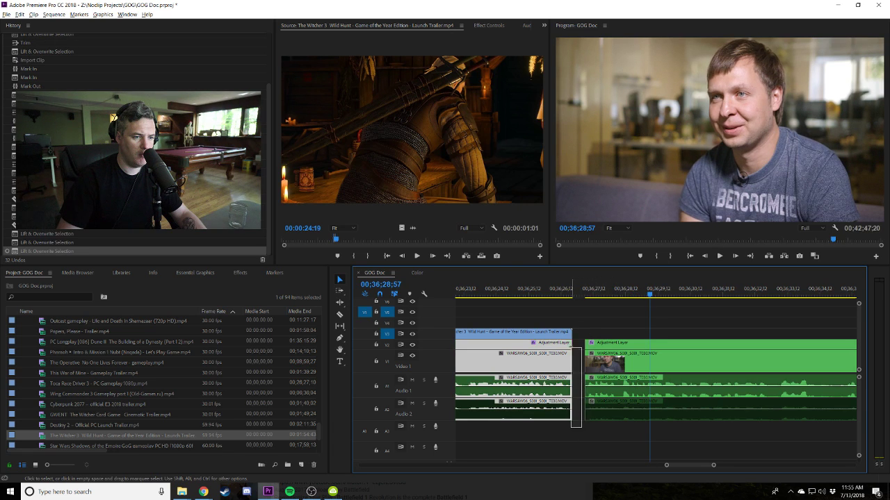
left_click_drag(570, 351, 584, 350)
left_click(564, 291)
key("space")
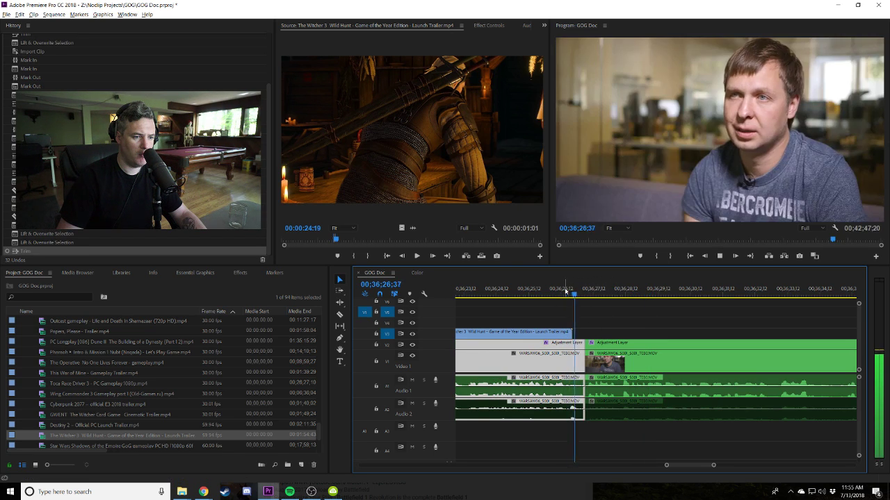
key("minus")
key("minus")
key("minus")
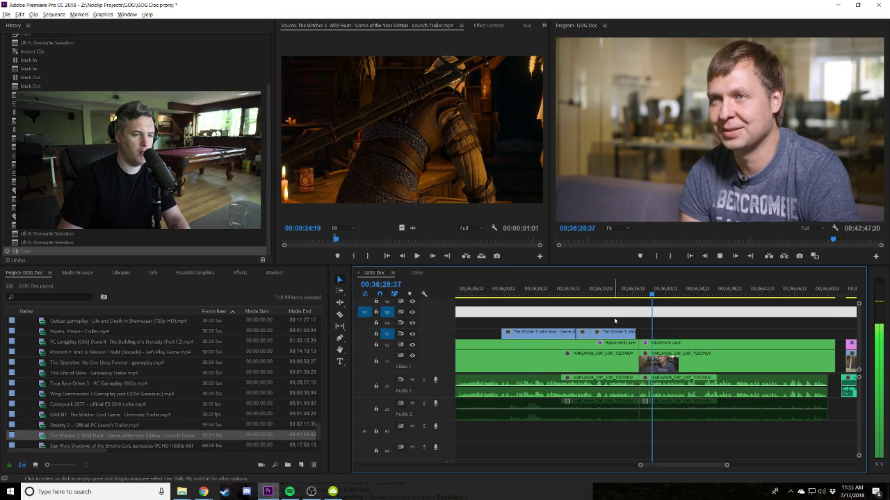
key("equal")
key("equal")
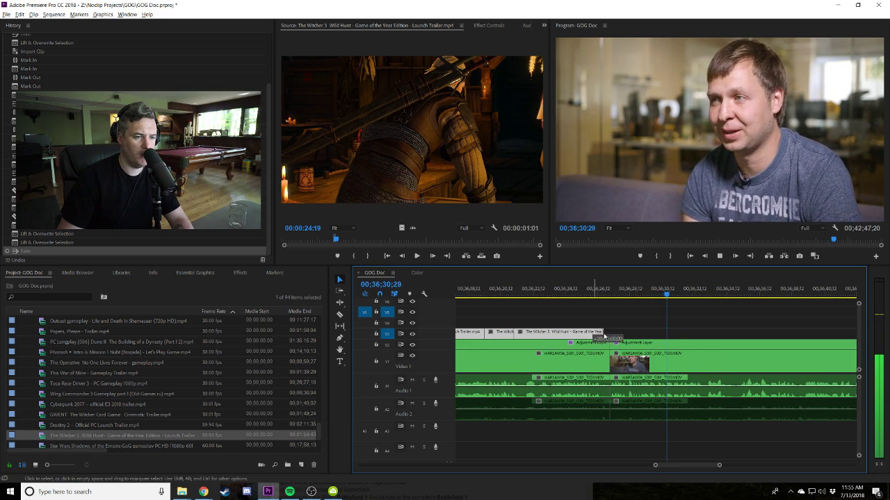
Nudge the V3 trailer clip, then drag all clips right of the gap left to close it.
left_click_drag(604, 336, 604, 337)
key("minus")
key("minus")
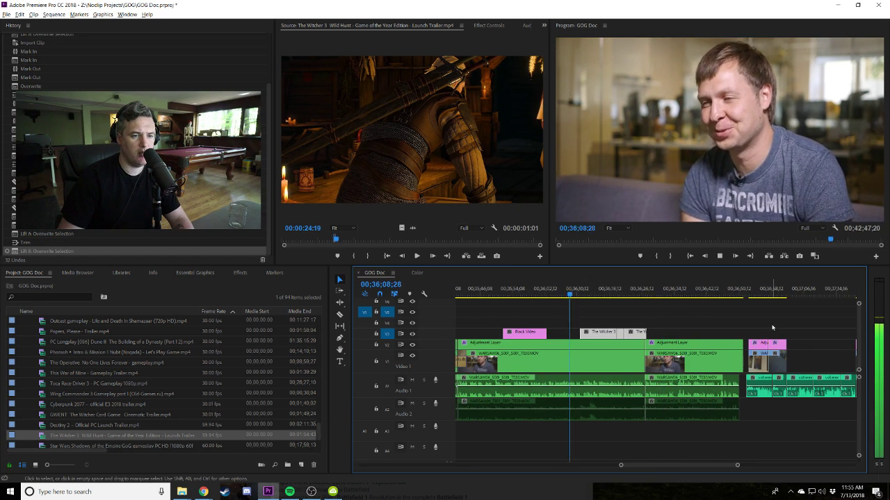
key("minus")
key("minus")
key("minus")
key("minus")
left_click_drag(795, 442, 662, 309)
key("equal")
key("equal")
key("equal")
key("equal")
key("equal")
key("minus")
left_click_drag(774, 365, 769, 350)
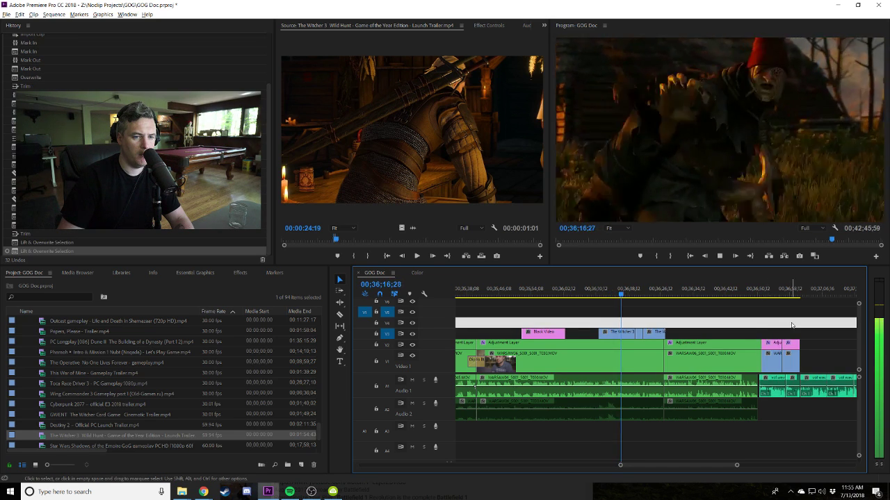
Zoom and scroll through the sequence to check the closed gap.
key("equal")
key("equal")
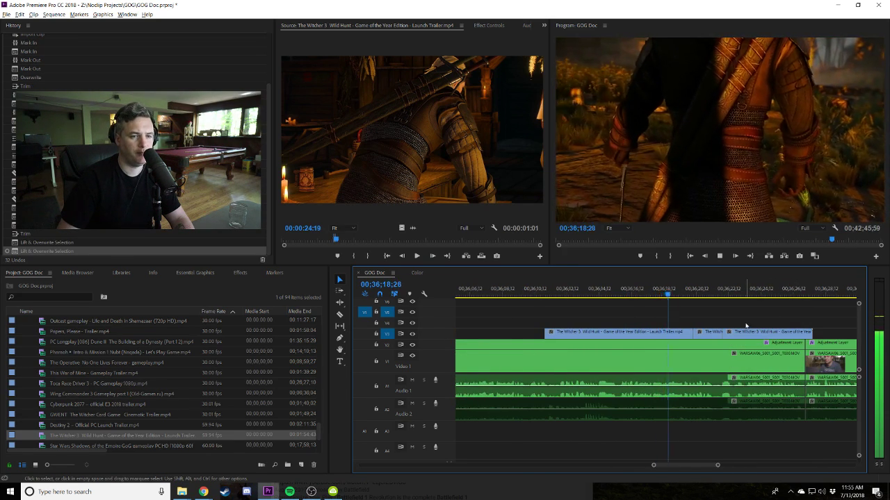
key("minus")
key("minus")
key("minus")
key("equal")
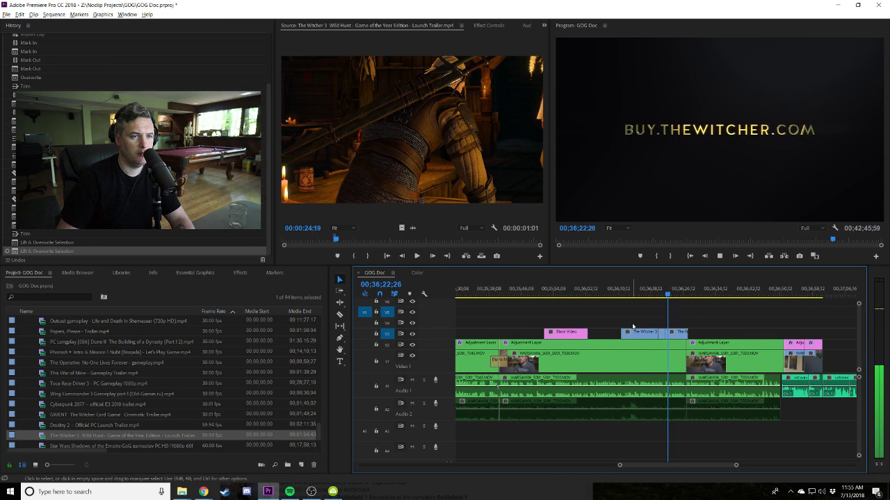
scroll(632, 327, "down", 2)
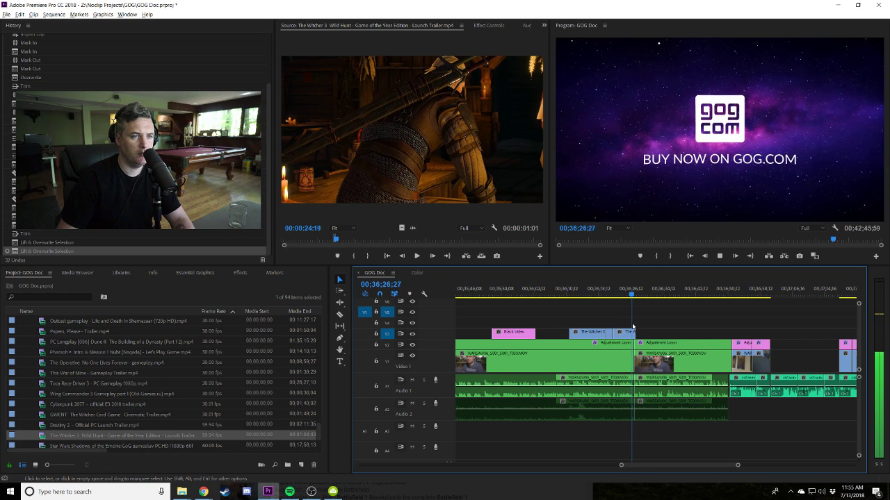
scroll(633, 326, "down", 2)
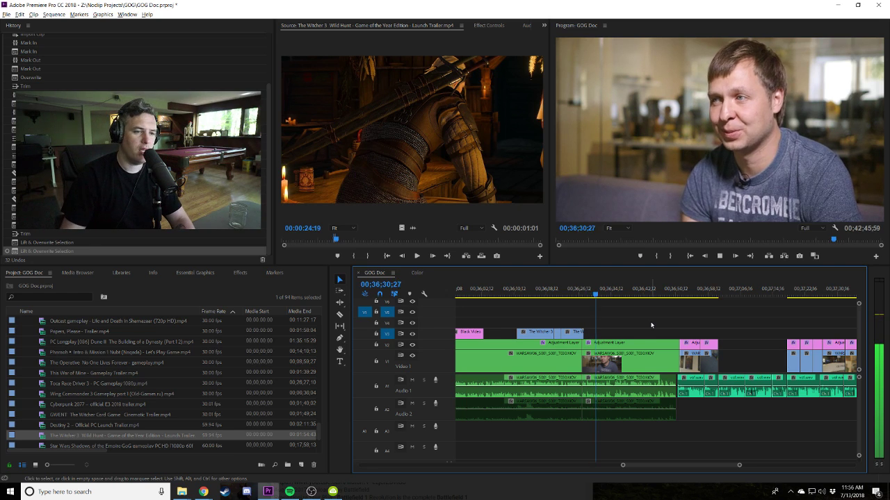
scroll(651, 325, "up", 1)
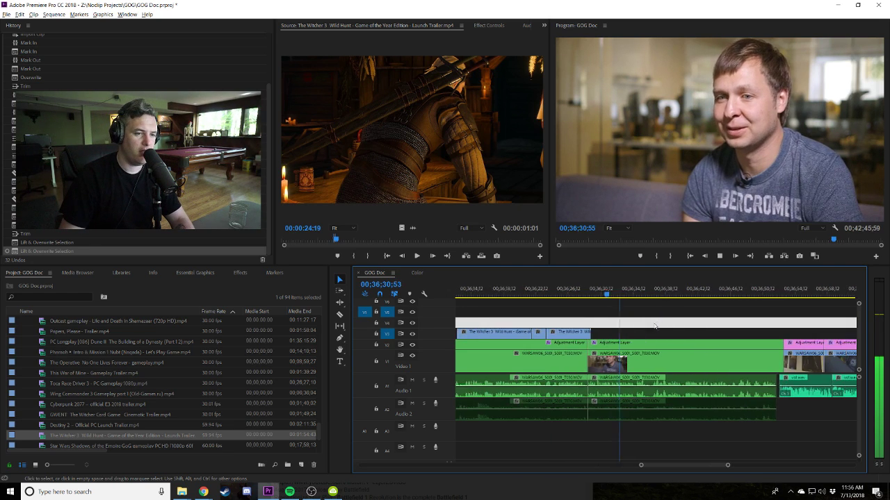
left_click(236, 274)
Apply Dip to Black from the 'dip' effects search and delete the white placeholder clip.
left_click(42, 284)
type("d")
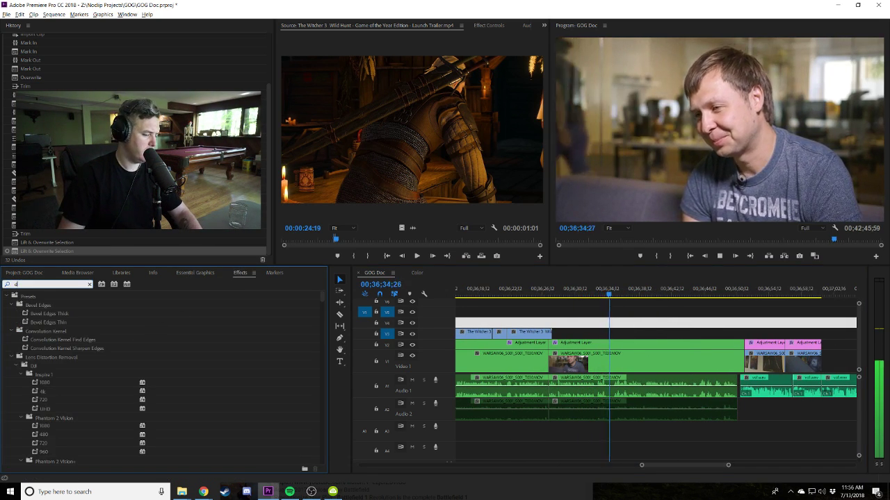
type("ip")
left_click_drag(42, 356, 753, 364)
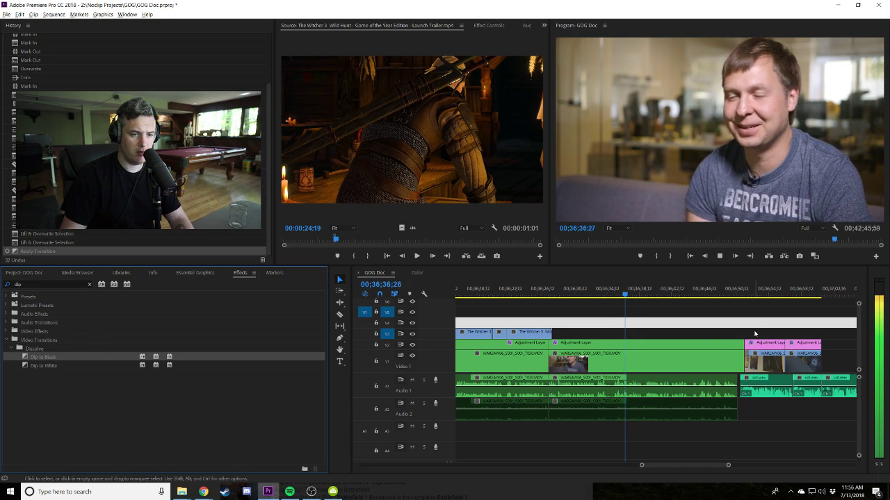
key("Delete")
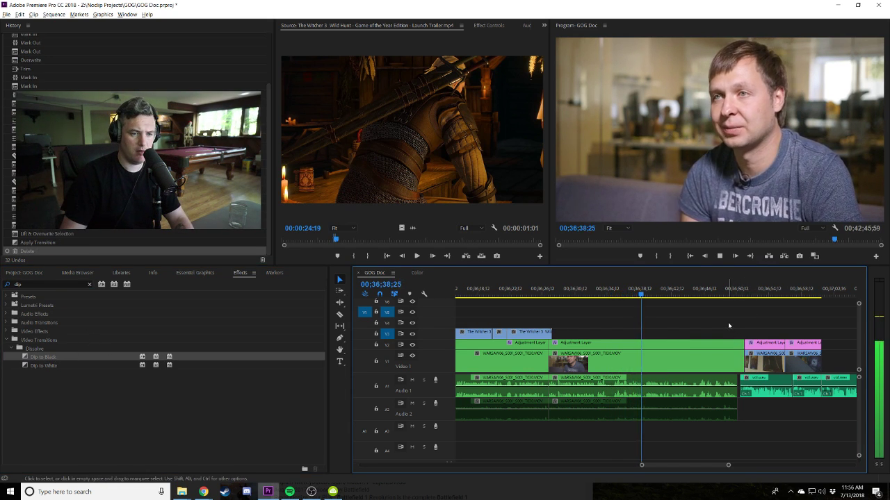
Trim the interview clip and adjustment layer ends shorter at the edit point.
key("d")
key("equal")
scroll(756, 354, "down", 3)
left_click(756, 360)
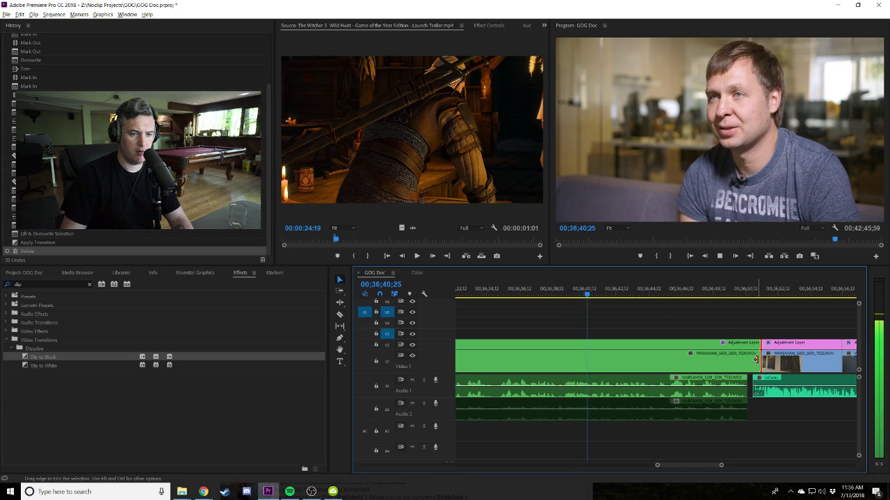
left_click_drag(756, 358, 750, 359)
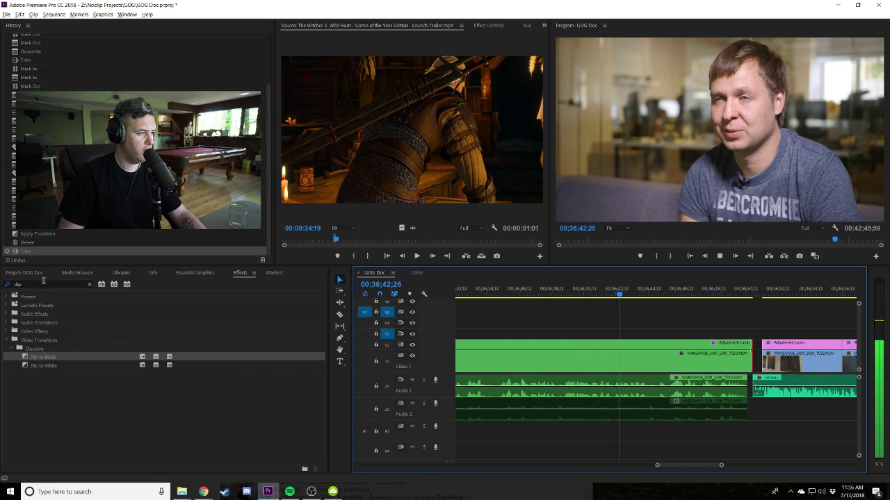
Place Film Dissolve at the interview clip's end and lengthen it to start earlier.
key("shift+7")
type("film dis")
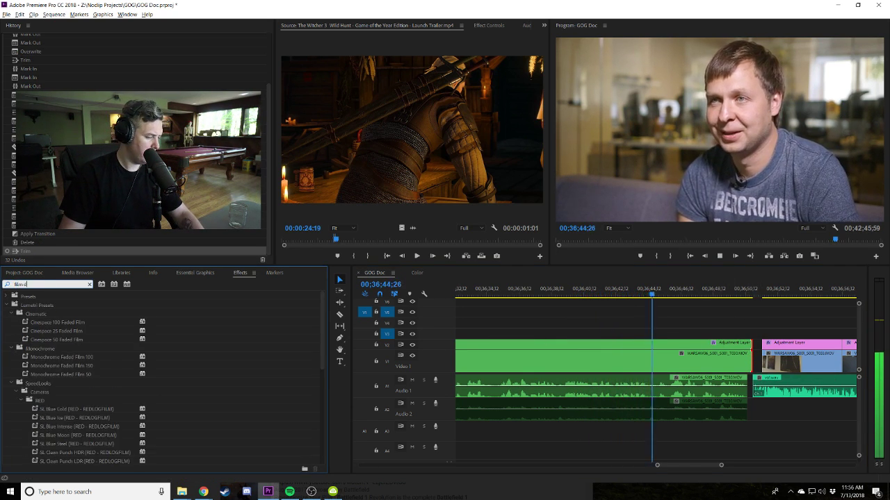
left_click_drag(41, 357, 752, 361)
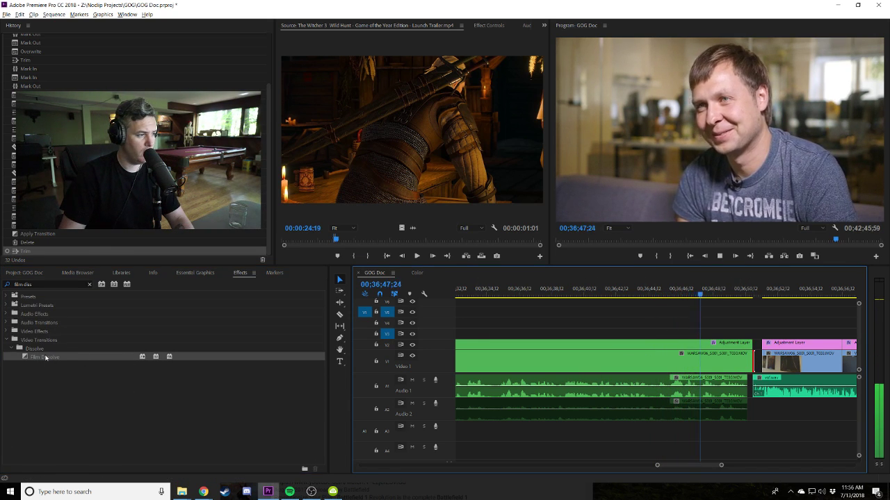
left_click_drag(45, 357, 749, 362)
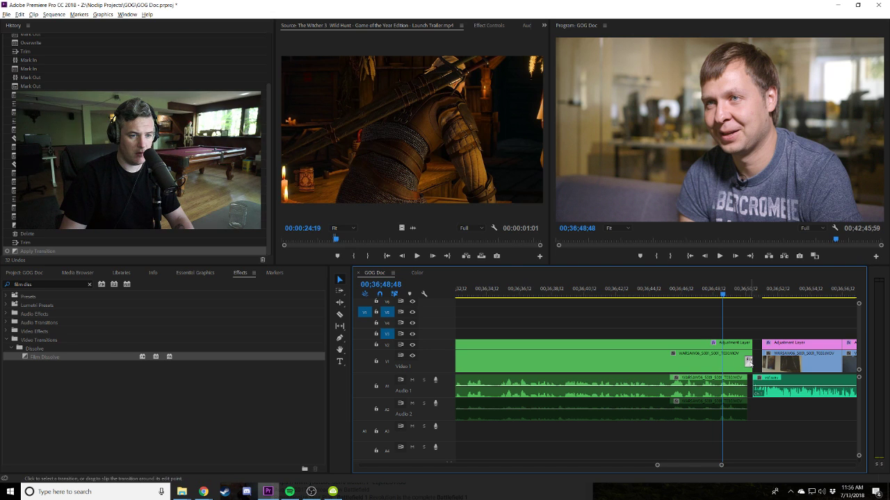
scroll(748, 337, "up", 3)
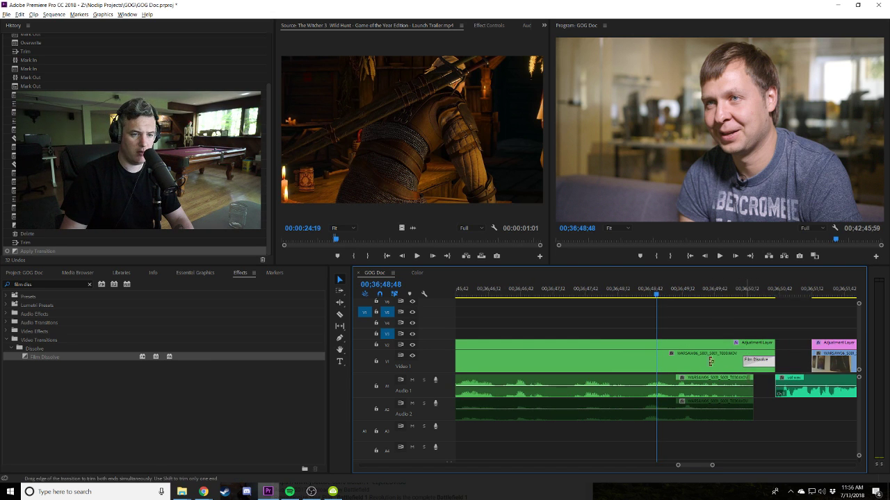
left_click_drag(725, 362, 591, 361)
left_click(595, 291)
key("space")
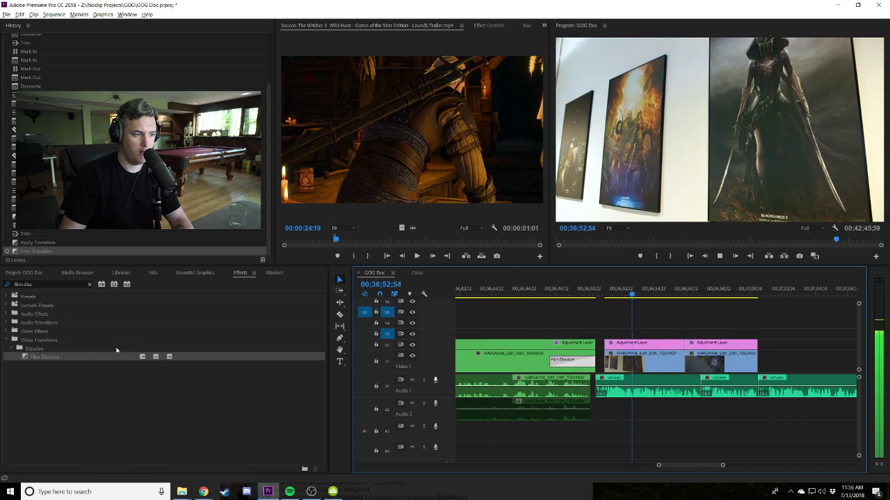
Add and lengthen a Film Dissolve at the next clip's start, then remove the one on V1.
left_click_drag(116, 354, 612, 362)
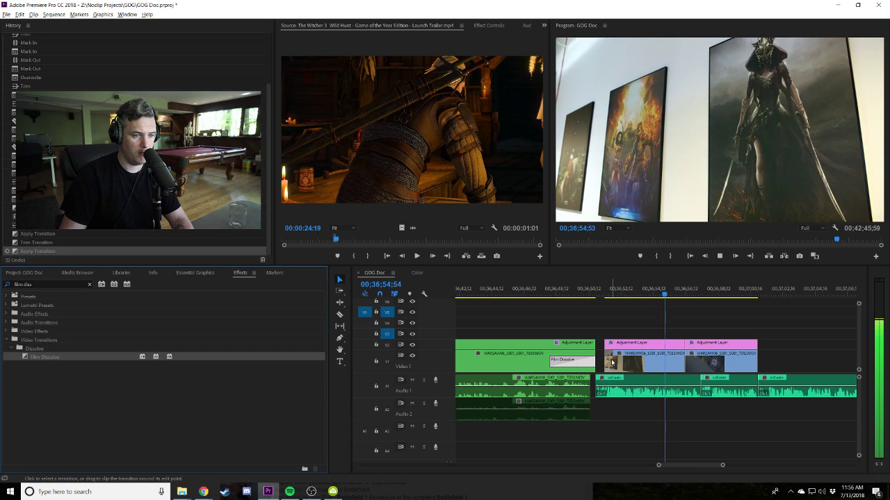
key("Up")
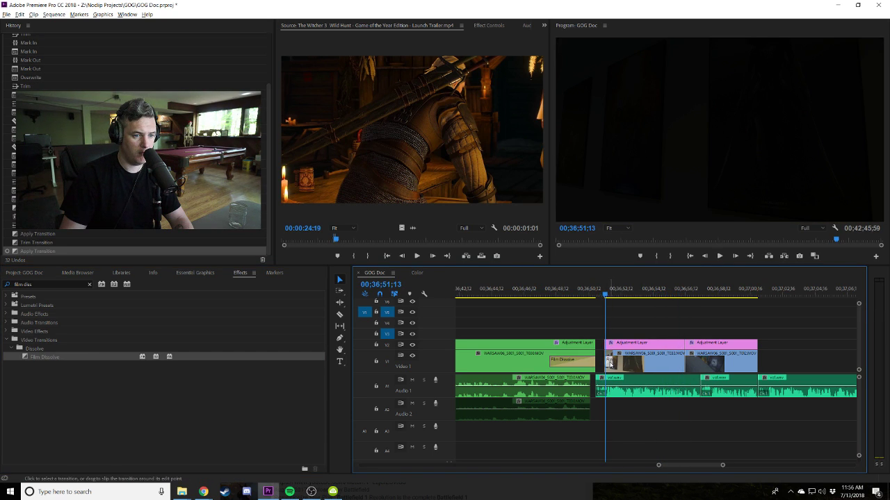
key("=")
key("=")
left_click_drag(684, 362, 741, 359)
key("-")
key("-")
key("-")
key("-")
key("-")
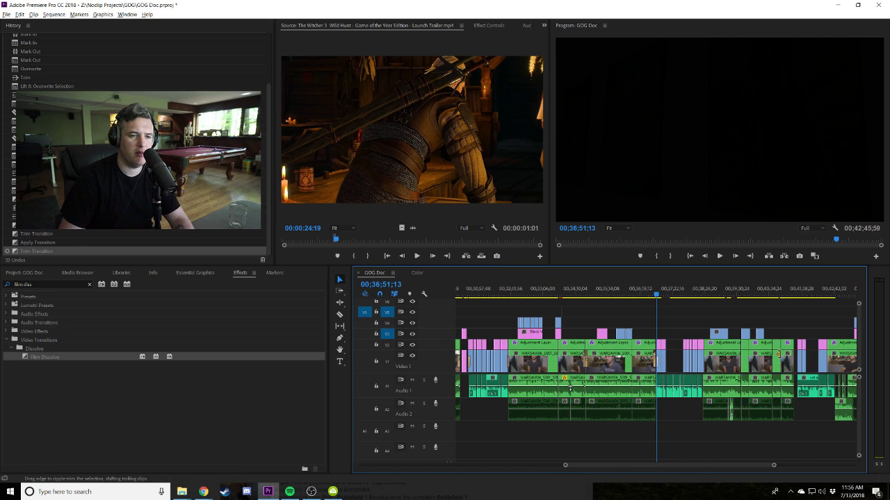
key("=")
key("=")
key("=")
key("=")
key("=")
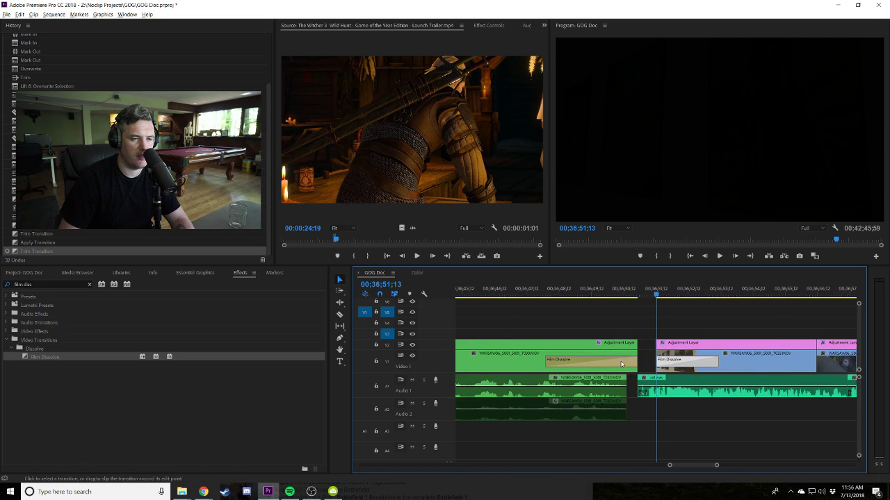
left_click(623, 364)
key("Delete")
Slide the interview clip 20 frames earlier and cut all tracks at the playhead.
key("-")
key("-")
key("-")
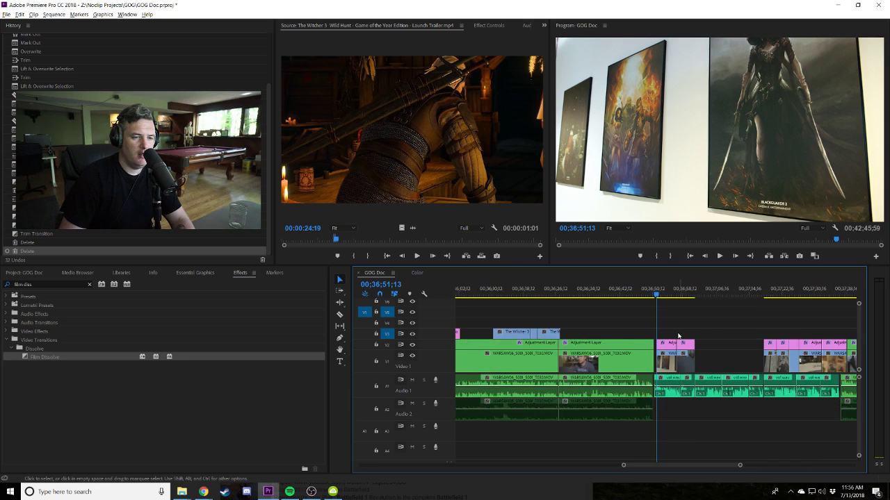
key("=")
key("=")
key("=")
mouse_move(723, 392)
left_mouse_down()
mouse_move(733, 392)
mouse_move(705, 396)
left_mouse_up()
key("shift+k")
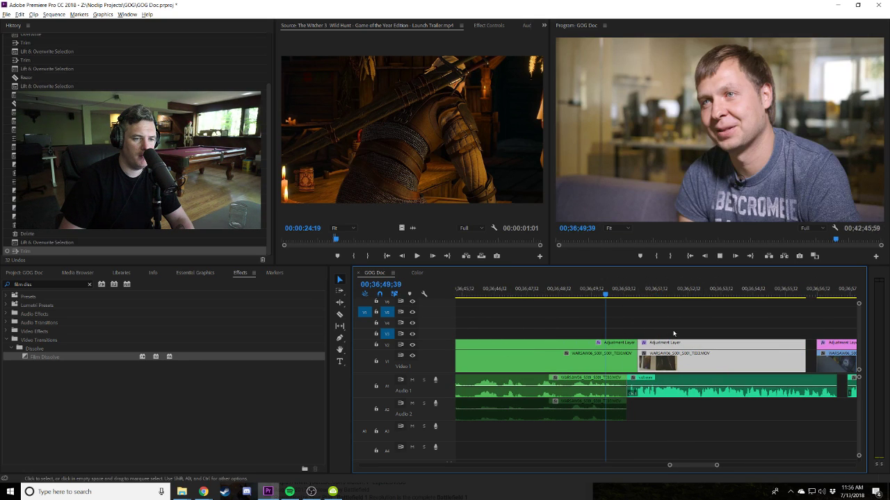
key("k")
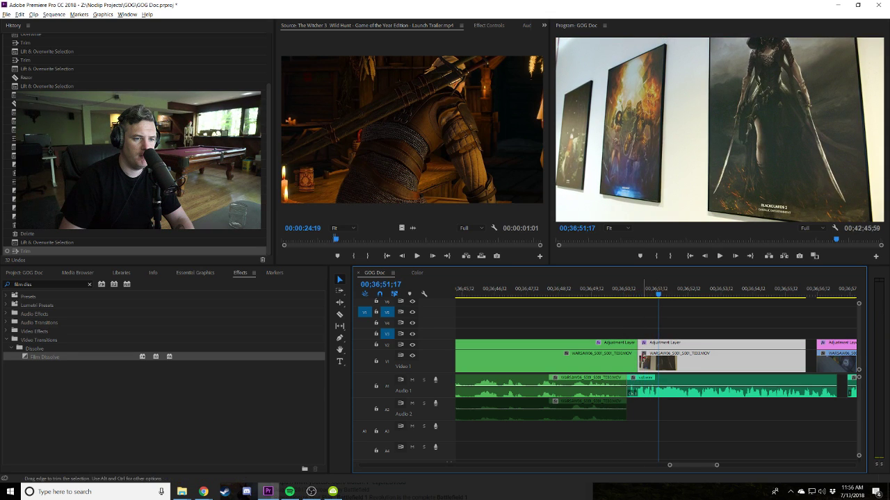
key("ctrl+shift+k")
left_click(628, 300)
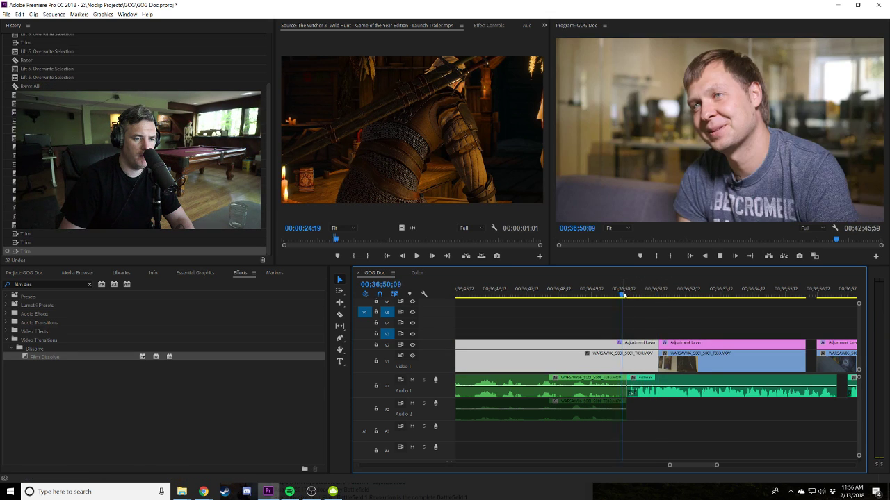
key("l")
Extend the V1 clip and adjustment layer to the playhead, then trim both ends shorter.
key("minus")
key("minus")
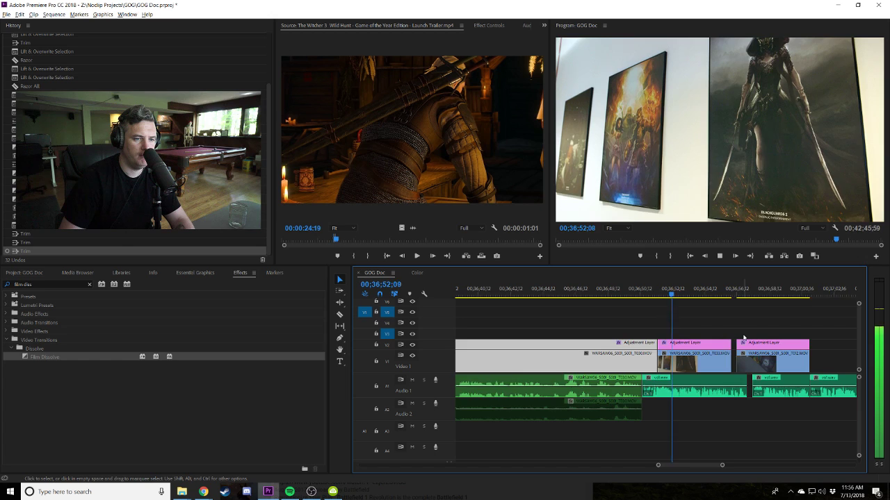
key("minus")
key("minus")
key("minus")
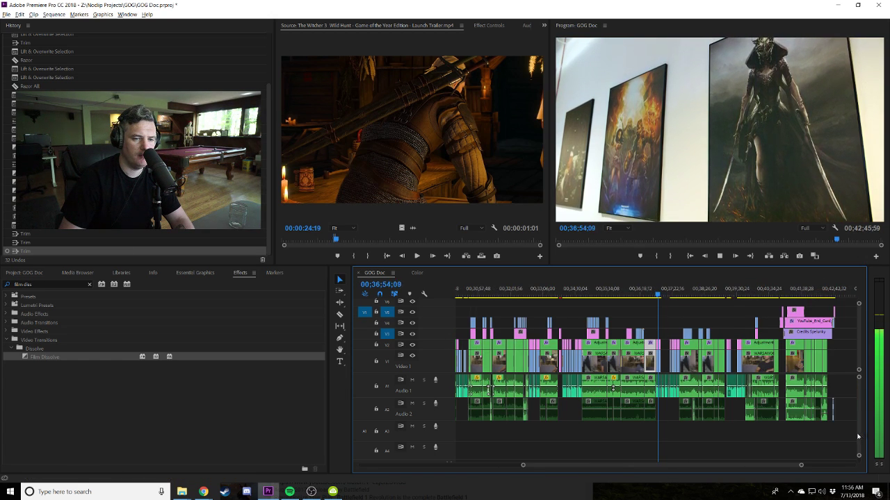
key("equal")
key("equal")
key("equal")
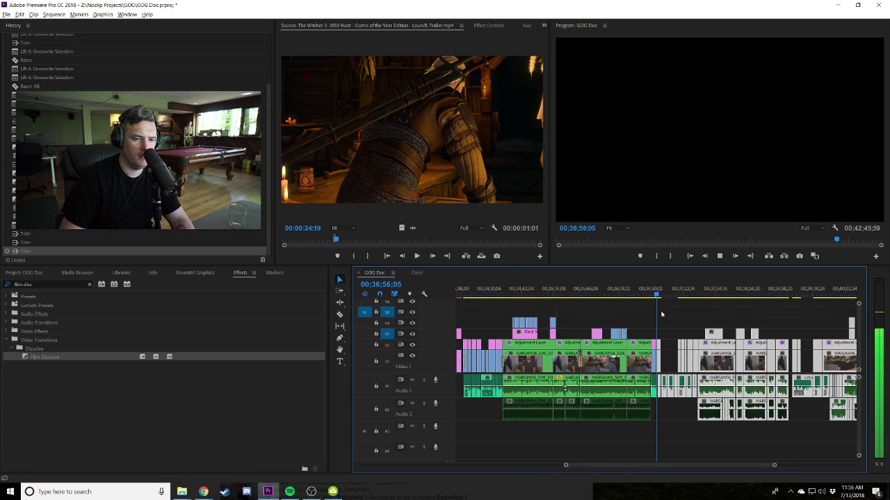
key("equal")
key("equal")
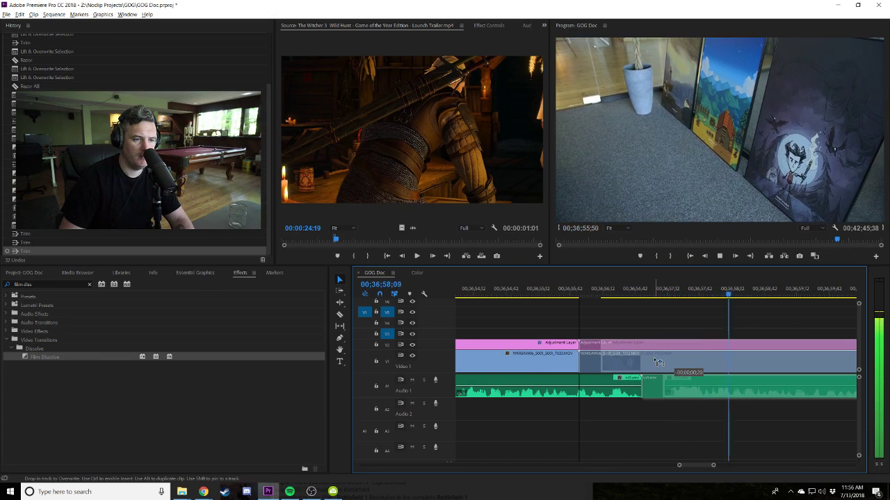
key("minus")
key("minus")
key("minus")
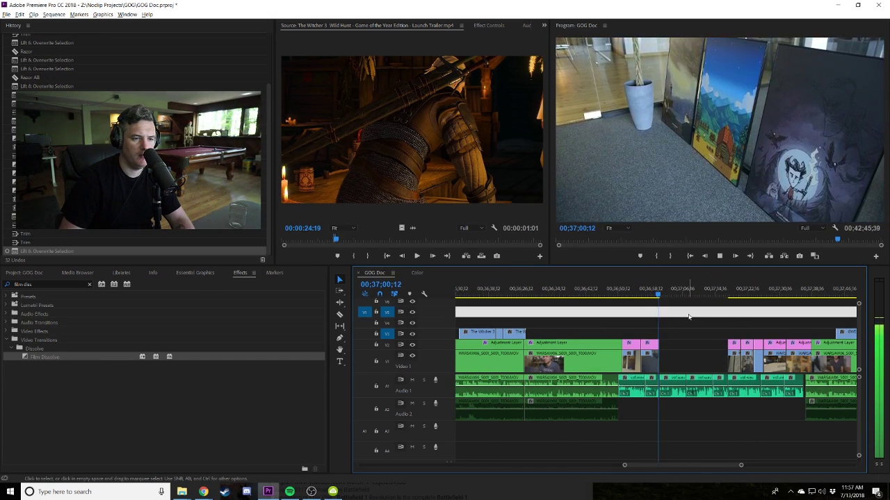
key("equal")
key("equal")
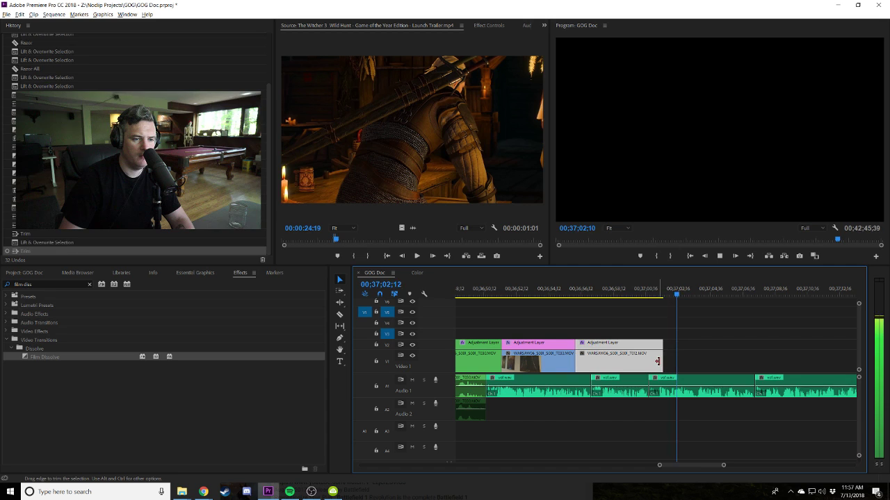
key("e")
left_click(639, 292)
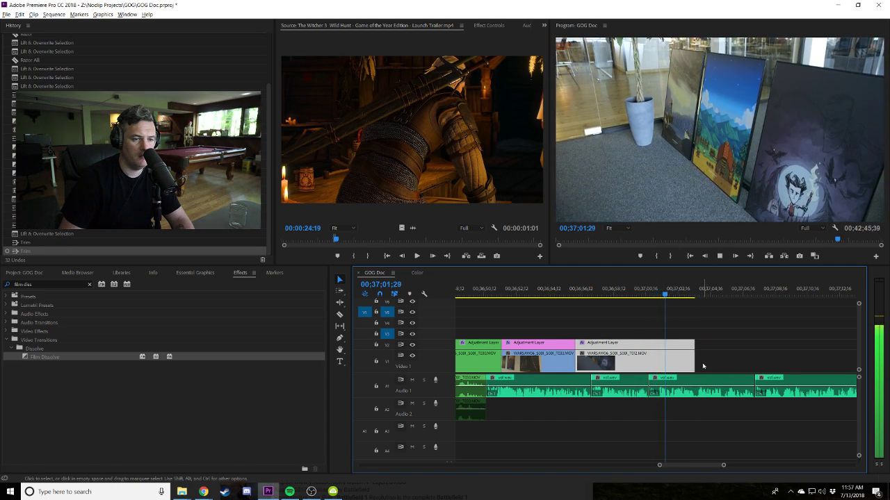
left_click_drag(695, 361, 675, 360)
scroll(737, 333, "down", 3)
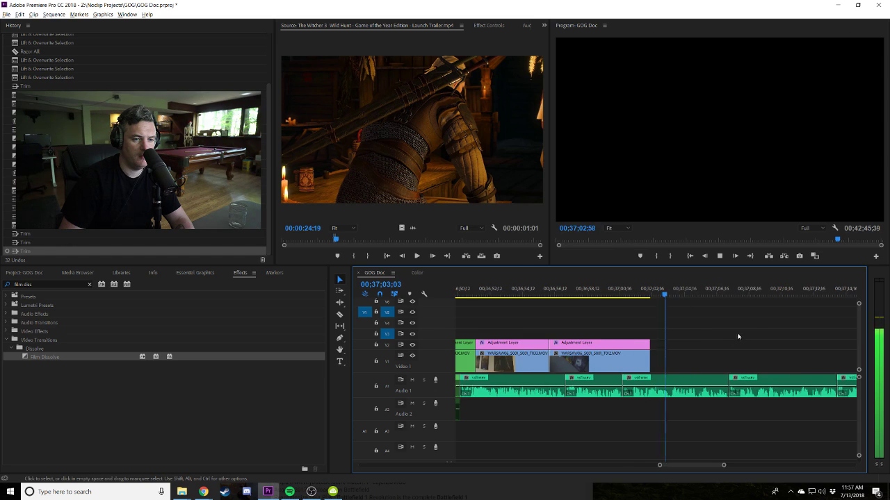
scroll(672, 341, "down", 1)
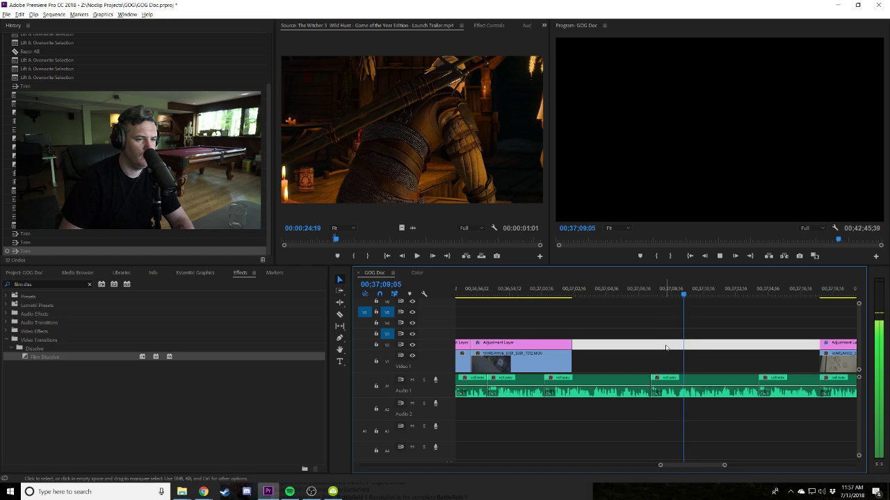
key("space")
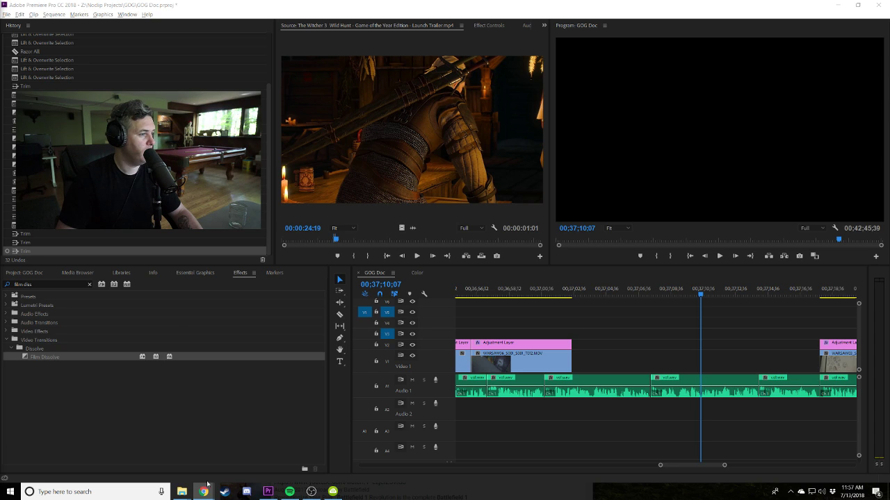
Download the pasted Into the Breach Official Launch Trailer as a 1080p MP4.
left_click(333, 491)
key("ctrl+v")
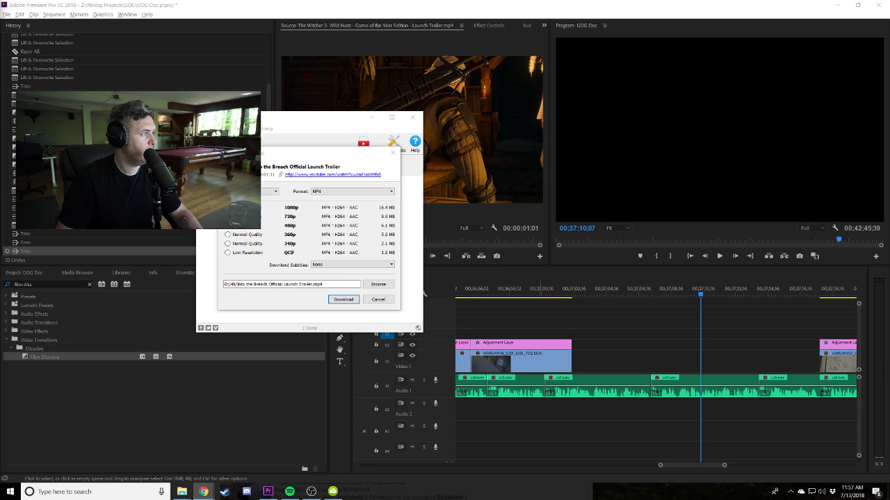
left_click(343, 299)
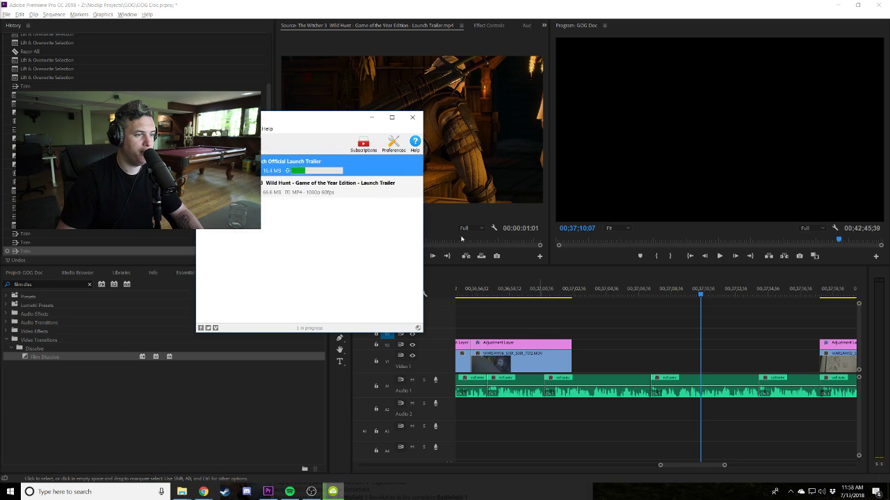
Show the downloaded trailer in Explorer and open the project's YouTube Downloads folder.
right_click(362, 167)
left_click(379, 178)
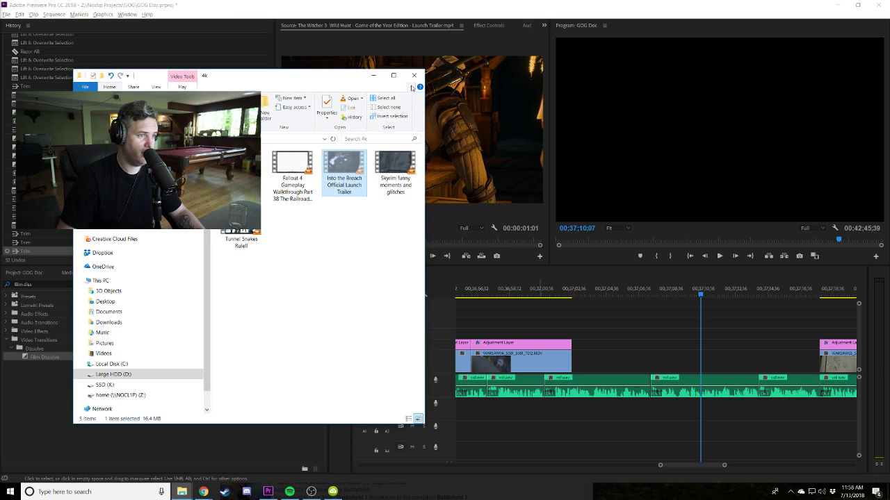
left_click(414, 75)
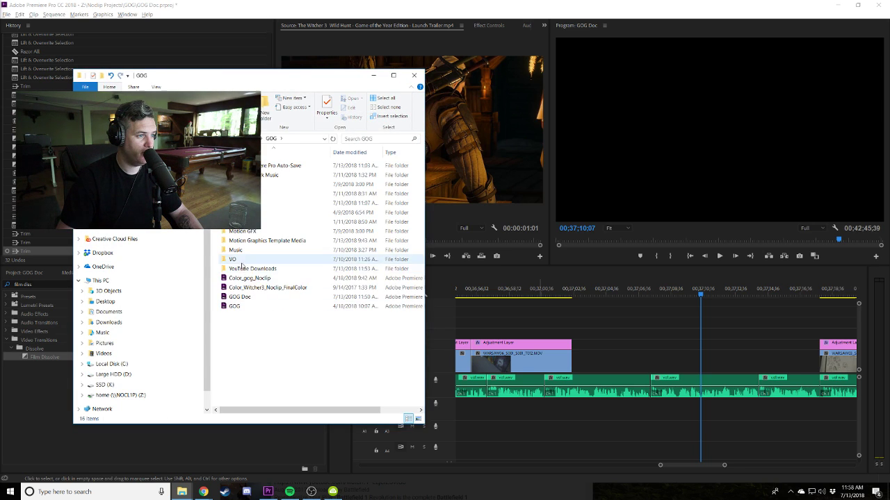
double_click(243, 270)
Import the Into the Breach trailer from the downloads folder into the Project panel.
left_click(25, 273)
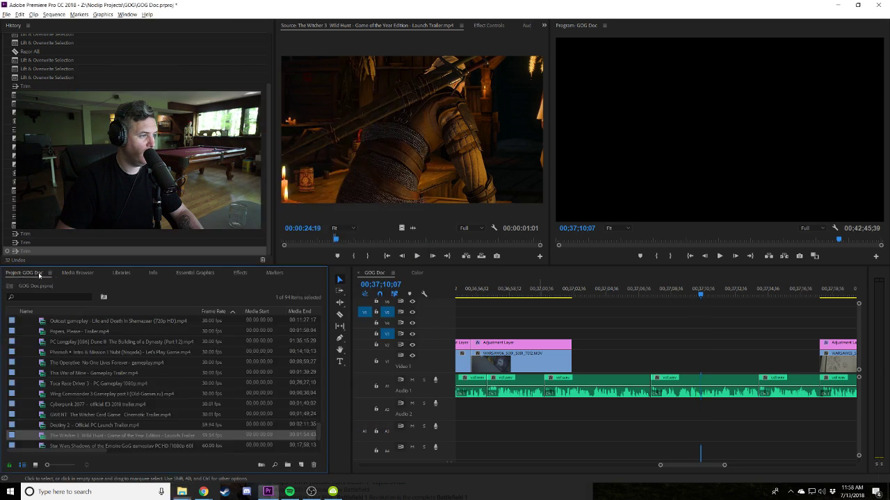
left_click(80, 273)
left_click(27, 273)
key("alt+Tab")
left_click(255, 407)
left_click_drag(255, 406, 45, 363)
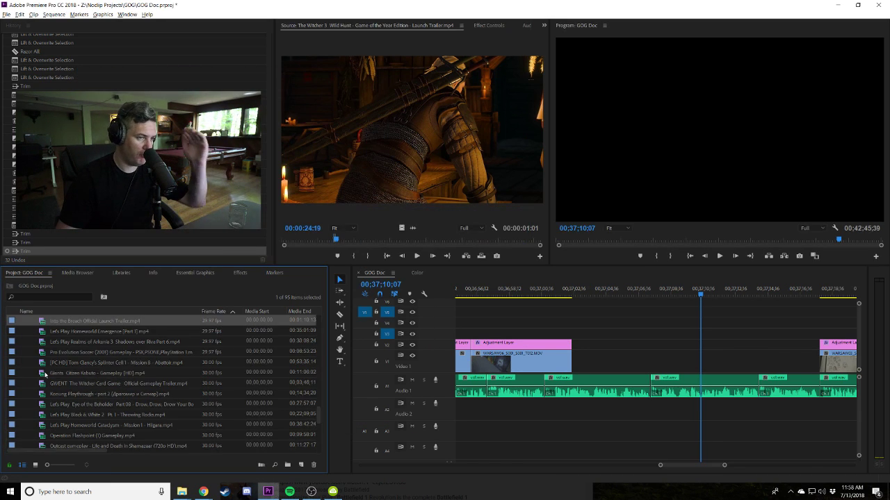
Mark a section of the trailer from about 10 seconds in and place it in the V1 gap.
double_click(47, 325)
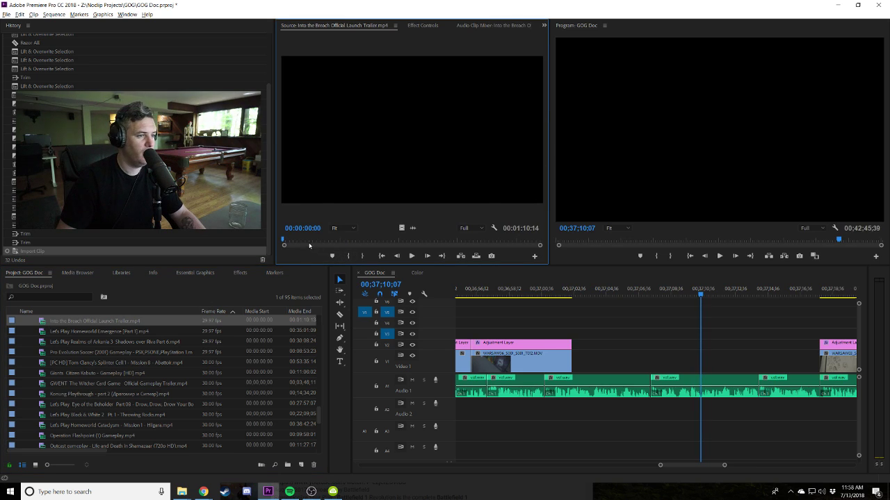
left_click_drag(310, 245, 321, 239)
key("i")
key("space")
key("space")
key("o")
key("o")
left_click_drag(57, 324, 583, 356)
Set the trailer clip to frame size, then shorten its end and move its start slightly later.
left_click(600, 292)
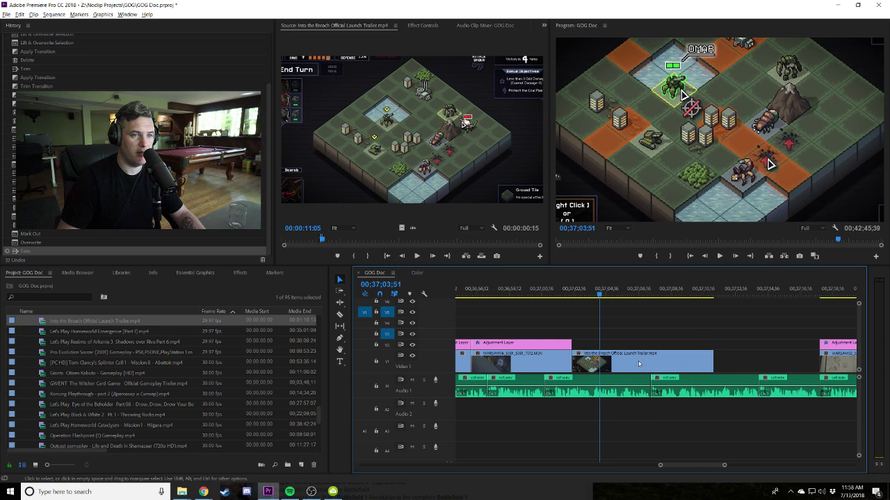
right_click(638, 363)
left_click(678, 283)
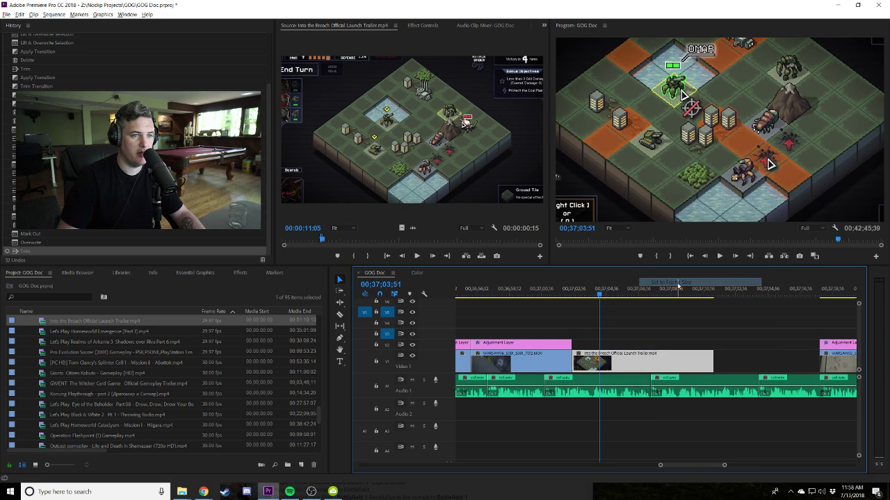
left_click_drag(588, 291, 570, 290)
left_click(635, 303)
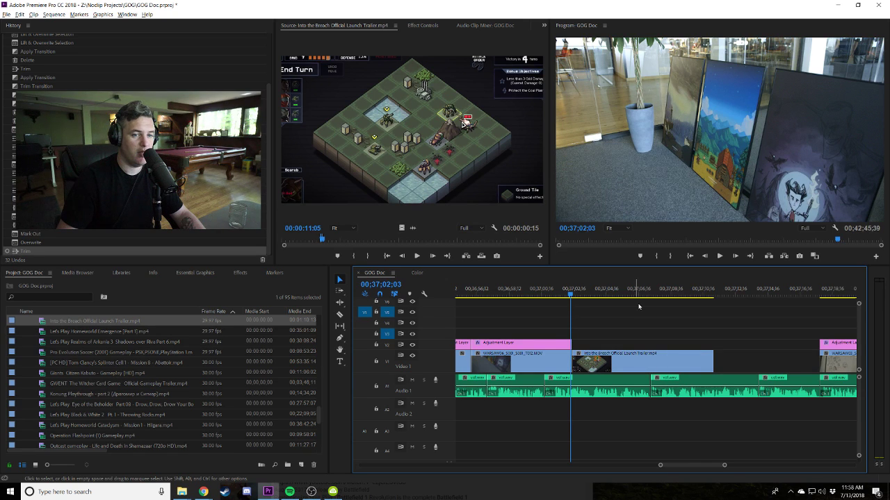
key("space")
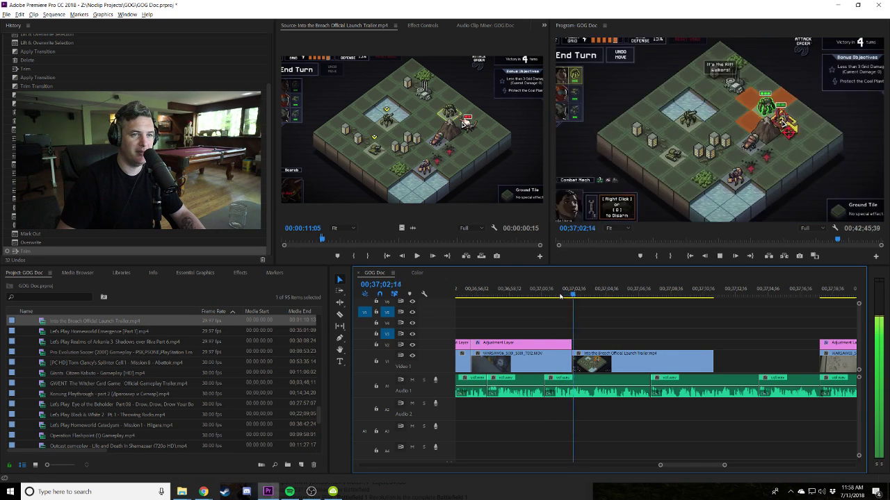
scroll(613, 334, "down", 2)
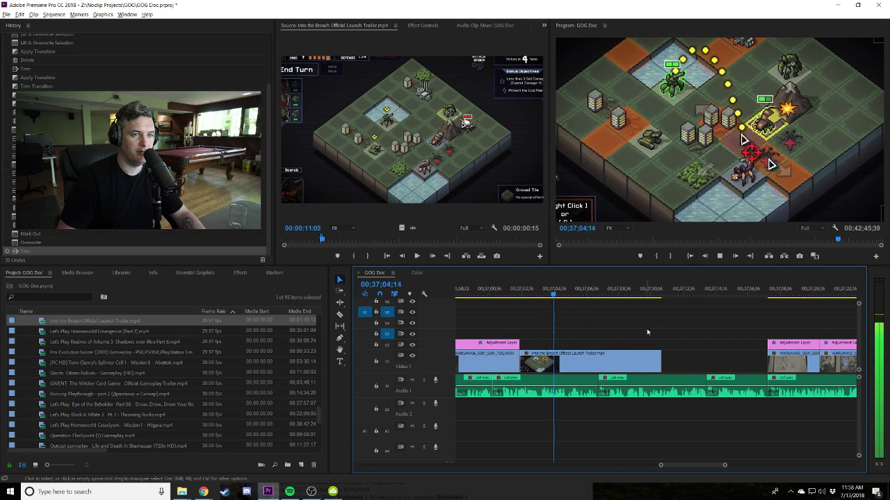
left_click_drag(657, 364, 599, 364)
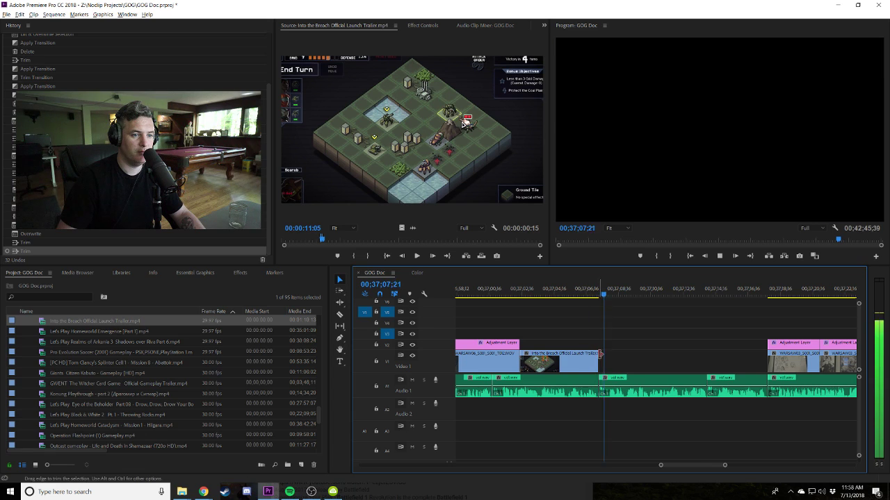
left_click_drag(520, 356, 521, 356)
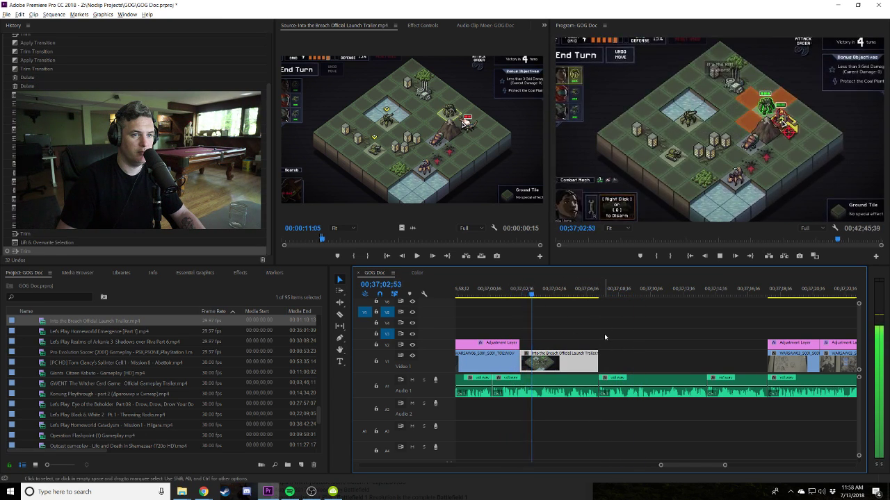
Stop playback and search the project media for 'gog galax'.
left_click(604, 333)
key("space")
left_click(40, 297)
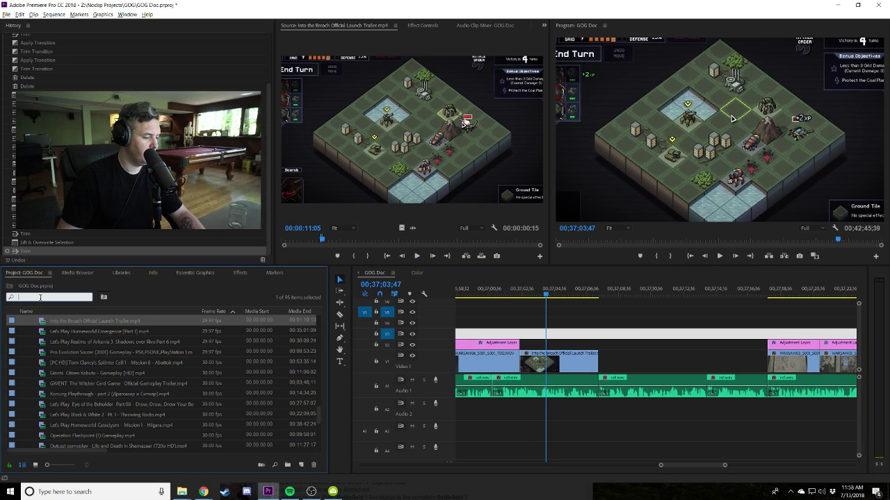
type("gog")
type("galax")
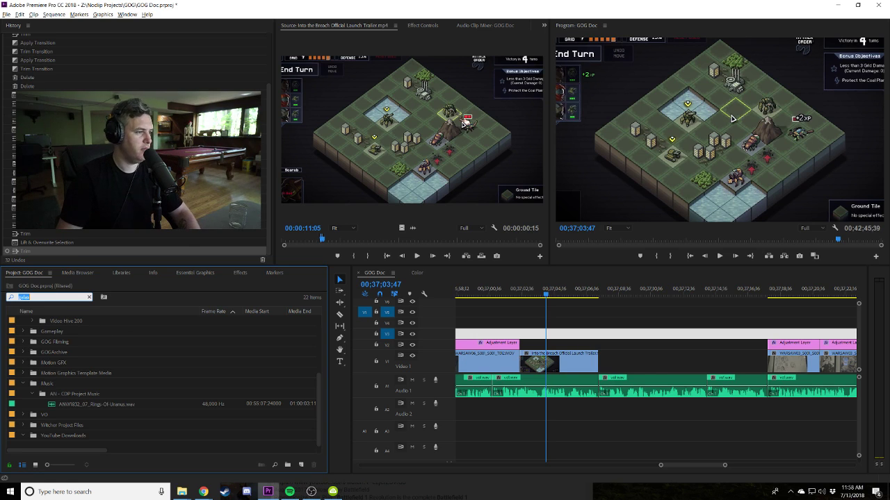
Clear the search and paste the new video link into 4K Video Downloader.
key("alt+Tab")
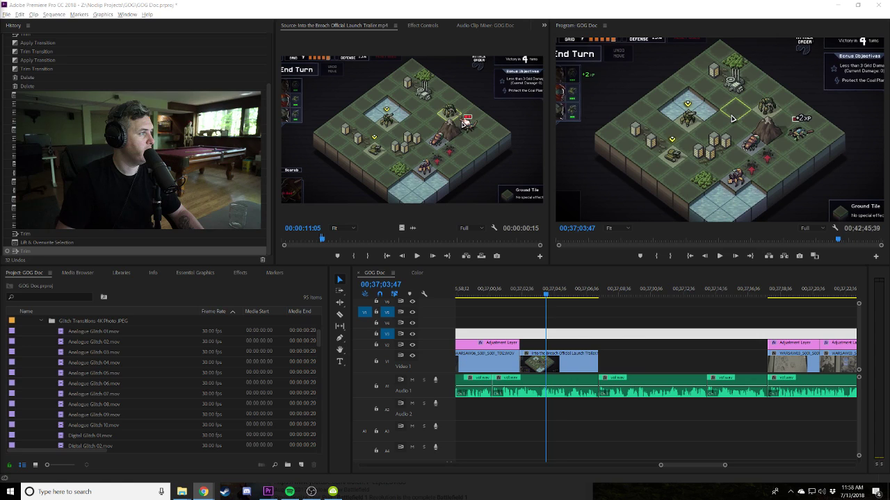
left_click(332, 491)
key("ctrl+v")
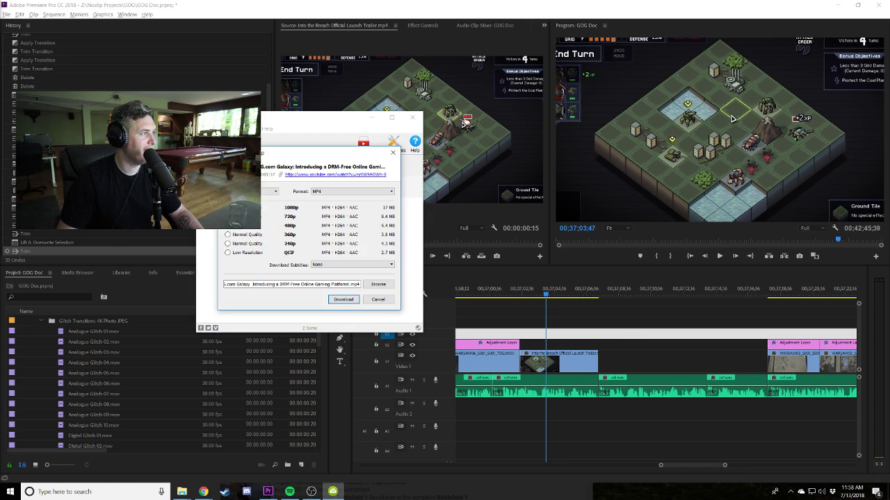
Download the GOG.com Galaxy introduction video as a 1080p MP4 and locate it in its folder.
left_click(344, 299)
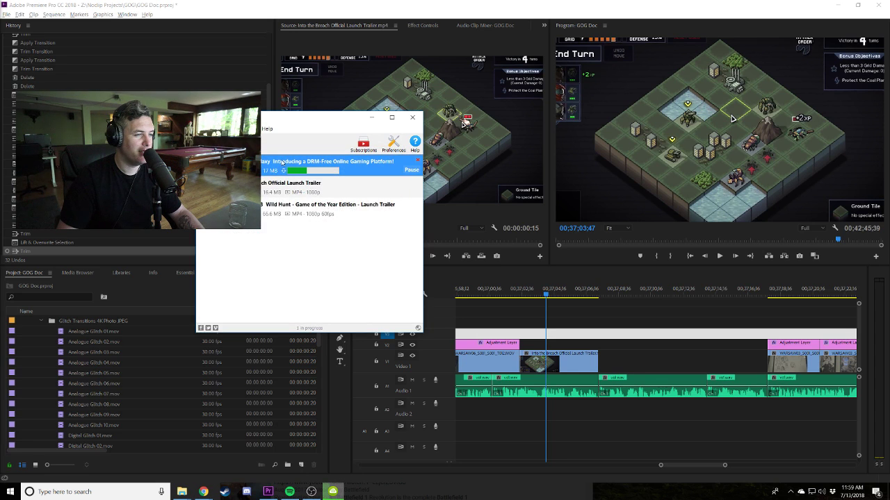
right_click(288, 164)
left_click(314, 176)
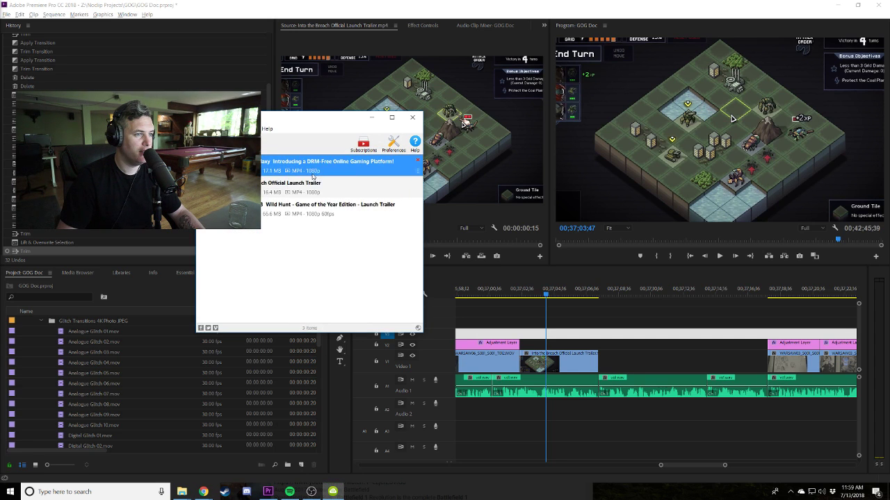
left_click(412, 75)
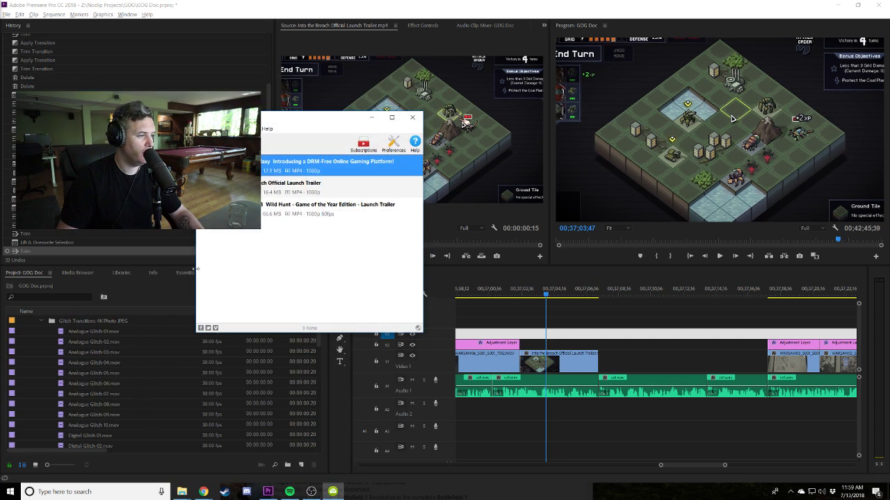
left_click(182, 491)
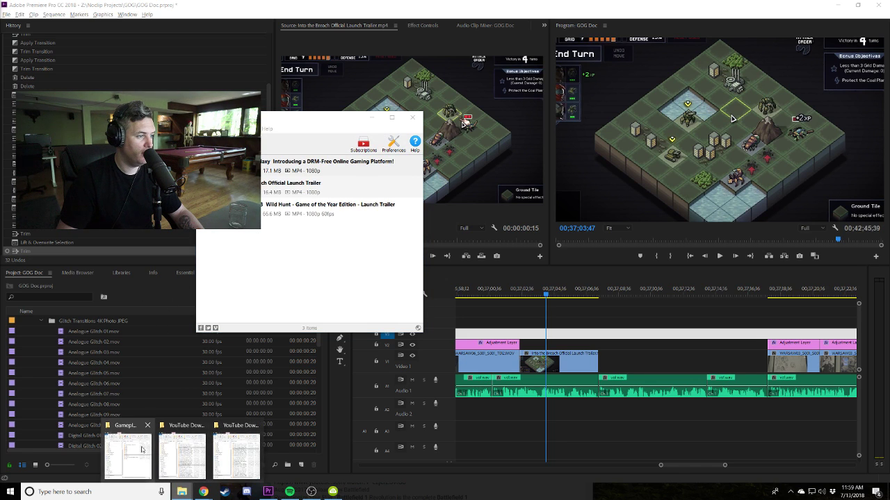
Drag the GOG.com Galaxy video from YouTube Downloads into the GOG Doc Project panel.
left_click(219, 447)
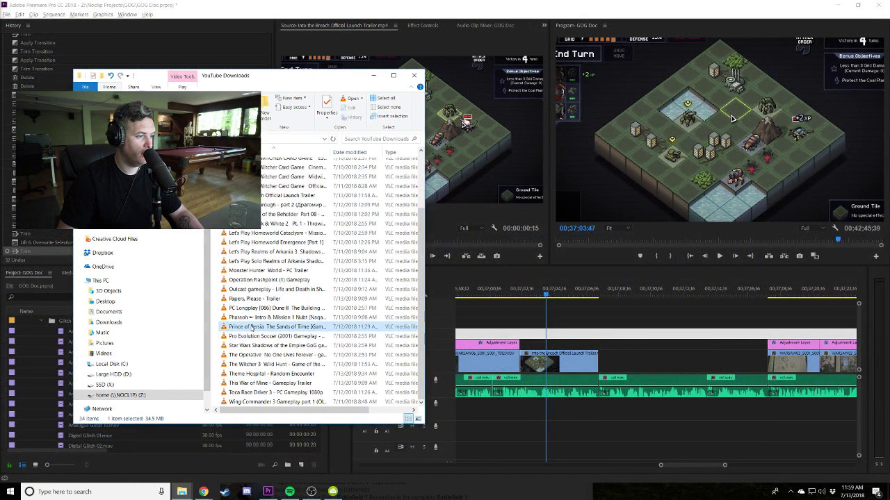
left_click_drag(313, 399, 71, 434)
scroll(72, 434, "down", 6)
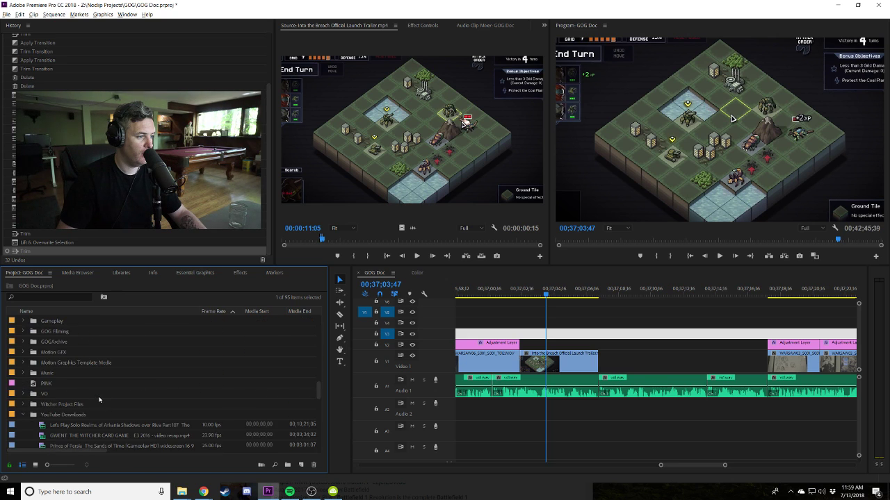
scroll(99, 407, "down", 5)
key("alt+Tab")
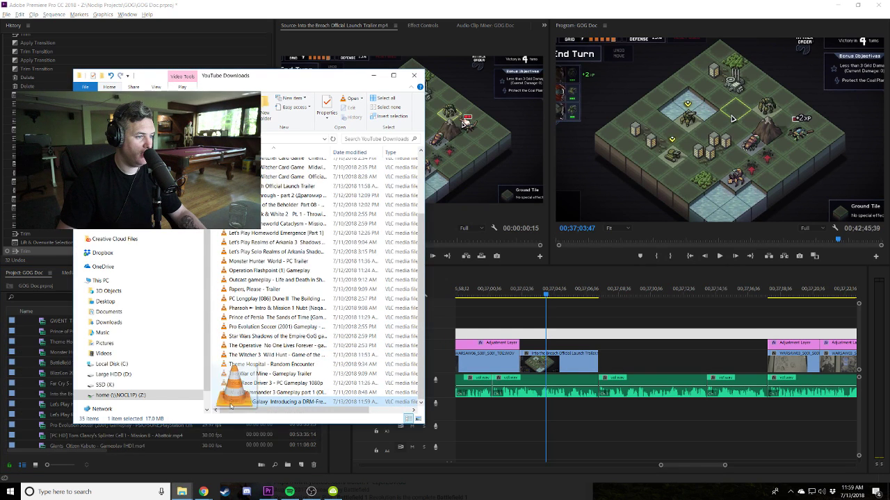
left_click_drag(50, 362, 52, 360)
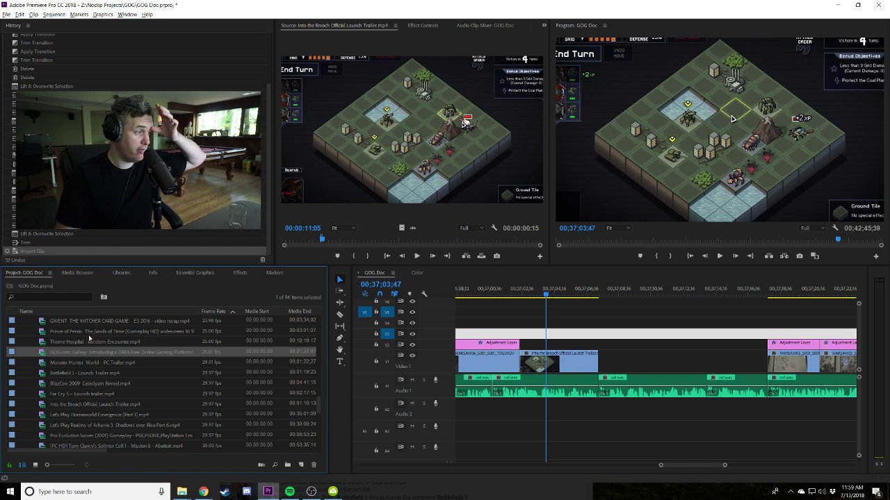
Mark the GOG logo excerpt of the Galaxy clip and place it on V1 after the trailer.
double_click(41, 352)
left_click_drag(296, 240, 342, 241)
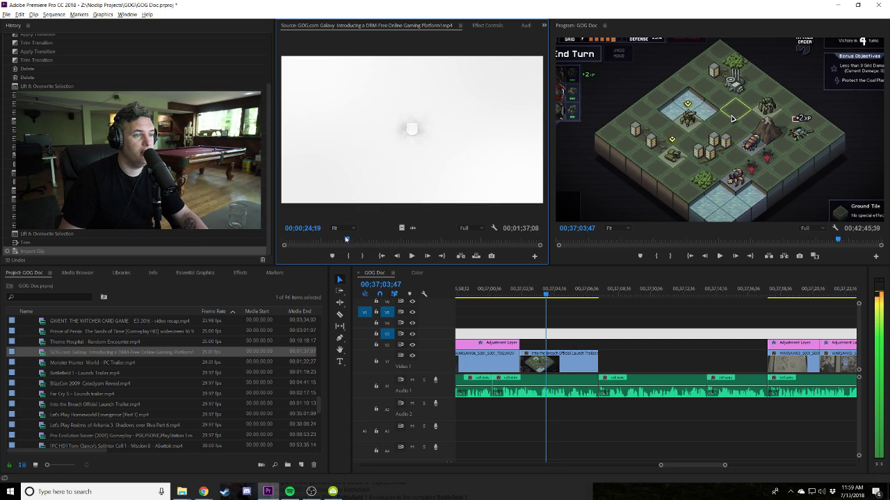
left_click(349, 256)
key("space")
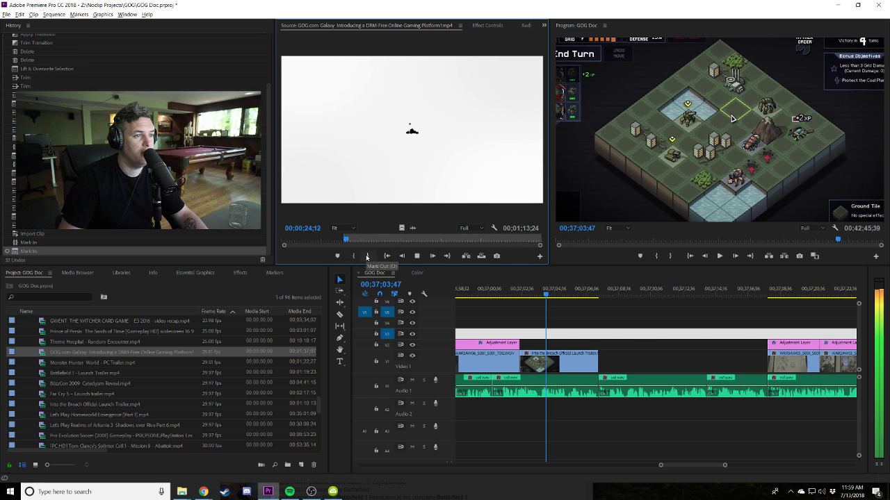
left_click(367, 257)
key("space")
left_click(367, 257)
left_click_drag(111, 352, 612, 360)
Review the sequence and trim the end of the Galaxy clip on V1.
key("minus")
key("minus")
key("minus")
left_click(579, 295)
left_click_drag(578, 295, 650, 303)
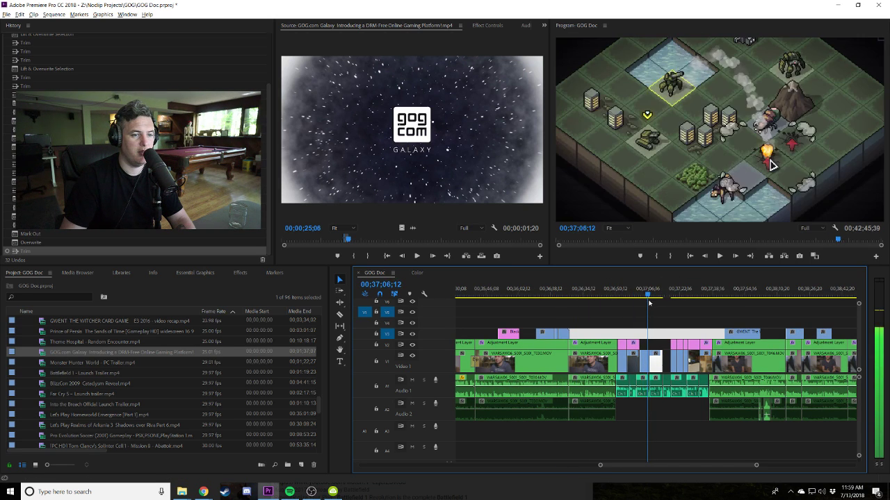
key("equal")
key("equal")
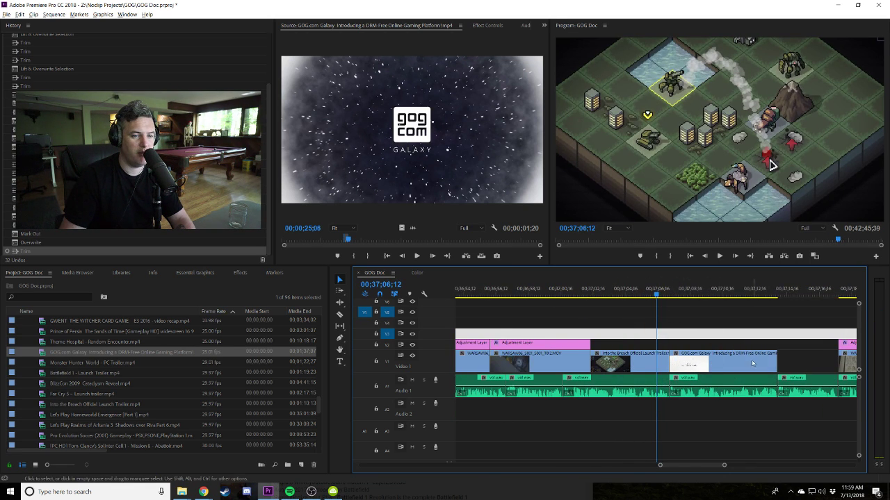
left_click_drag(752, 362, 684, 368)
key("space")
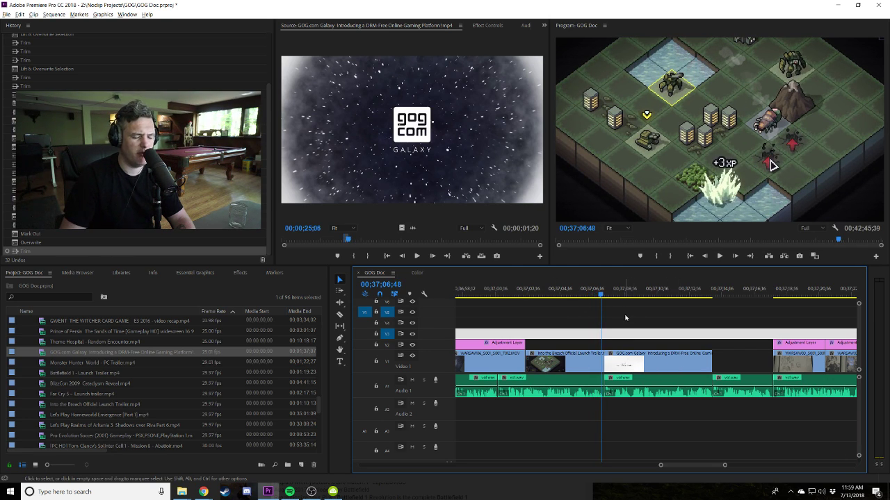
key("space")
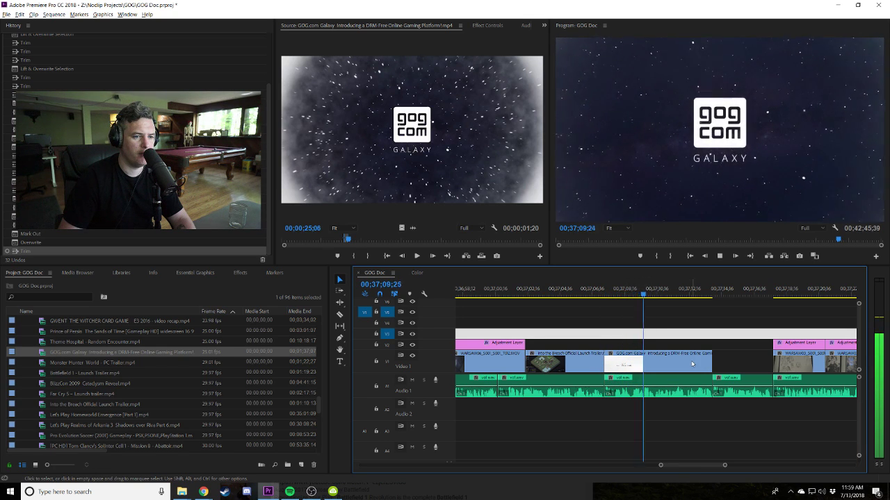
left_click_drag(707, 361, 679, 364)
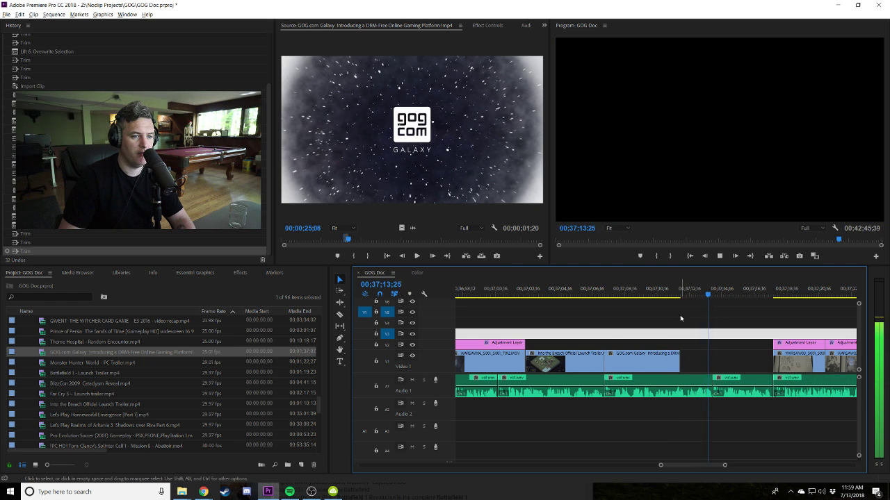
key("space")
left_click_drag(351, 237, 501, 238)
left_click(353, 256)
left_click(367, 256)
left_click_drag(410, 132, 687, 367)
key("space")
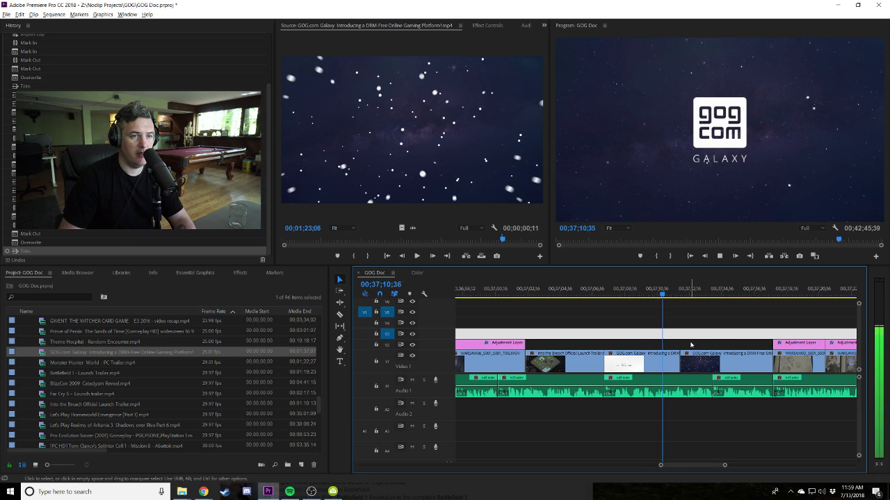
left_click_drag(693, 356, 681, 356)
left_click(648, 288)
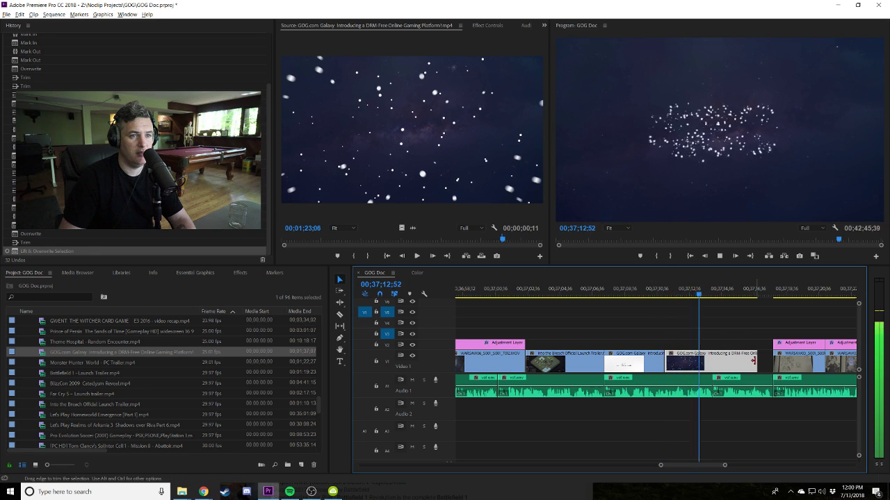
mouse_move(665, 362)
left_mouse_down()
mouse_move(696, 362)
mouse_move(682, 364)
left_mouse_up()
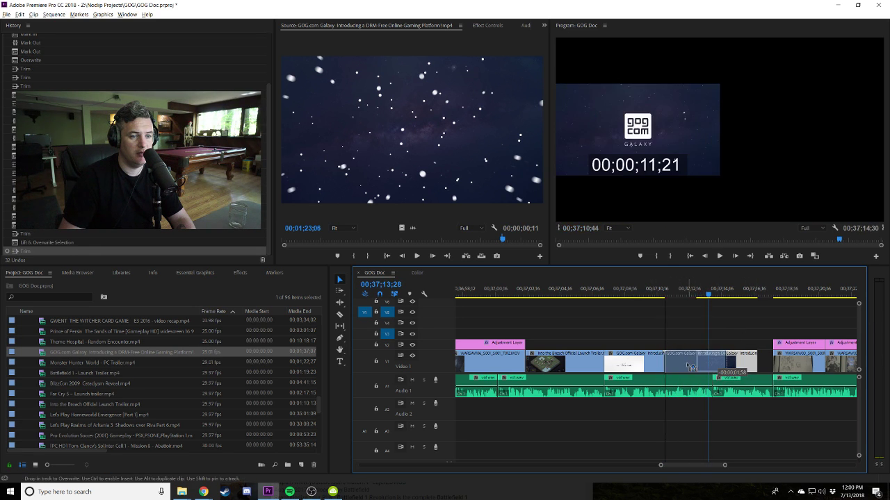
key("space")
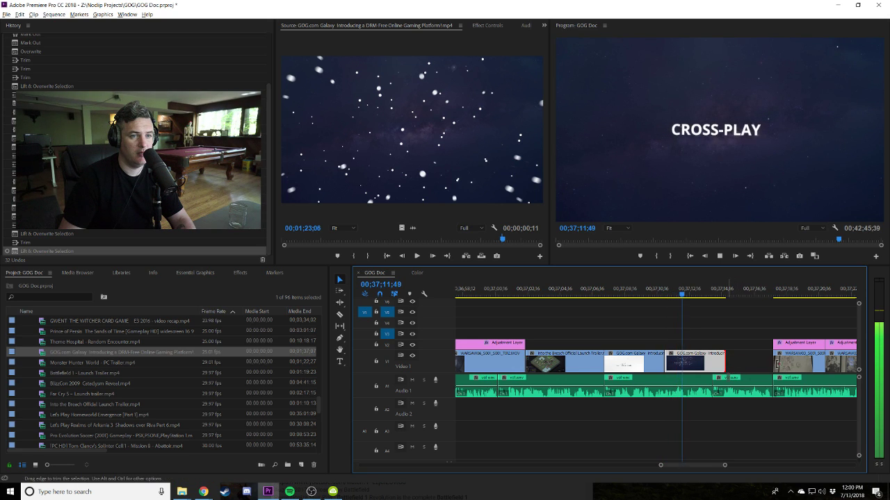
left_click_drag(727, 362, 773, 362)
scroll(668, 326, "down", 2)
key("space")
key("space")
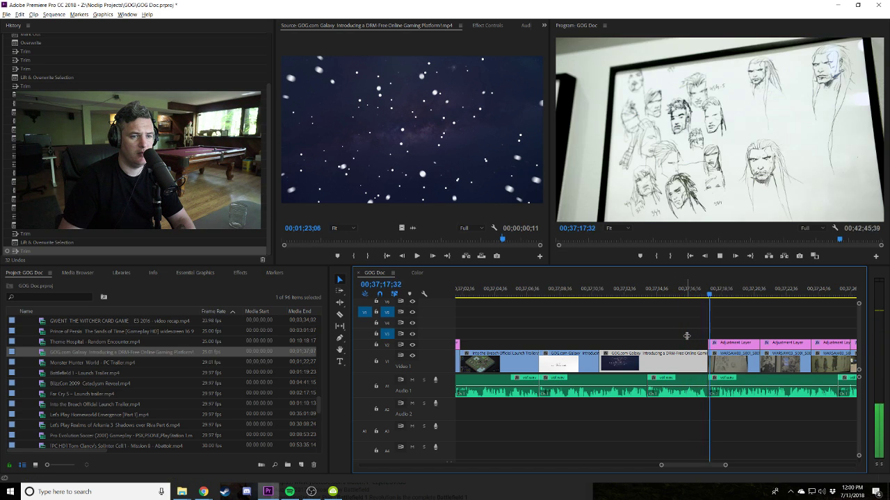
left_click(693, 336)
left_click(503, 239)
key("i")
left_click_drag(503, 239, 406, 238)
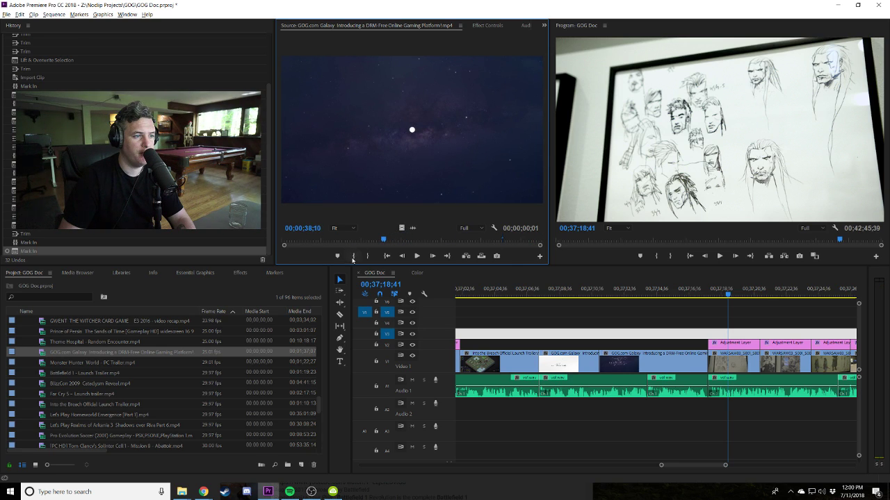
left_click(368, 256)
key("space")
left_click(368, 256)
key("space")
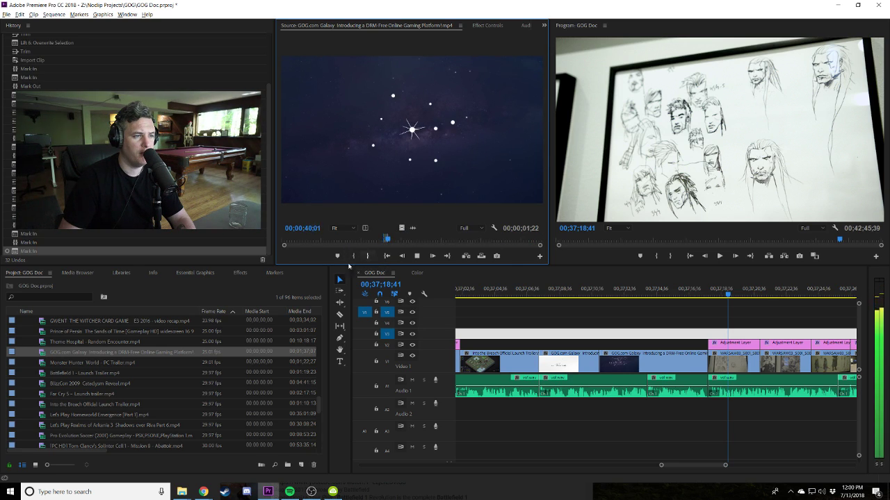
key("period")
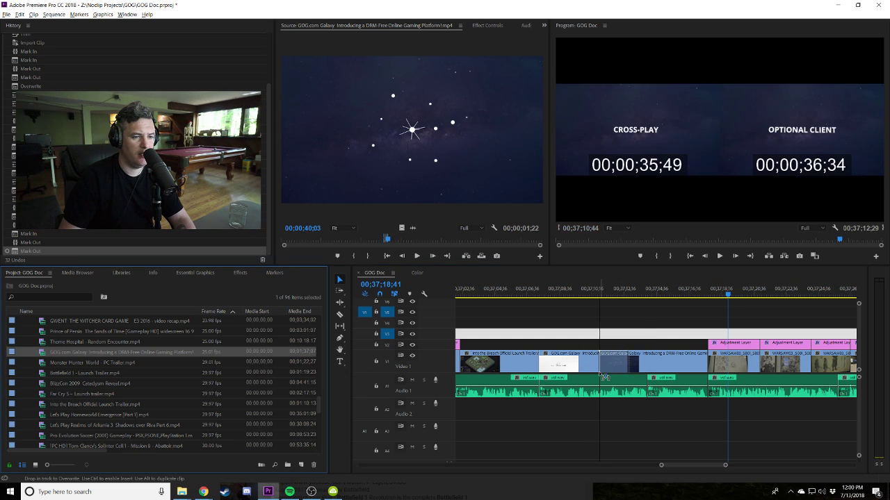
key("Delete")
key("e")
left_click(602, 292)
key("space")
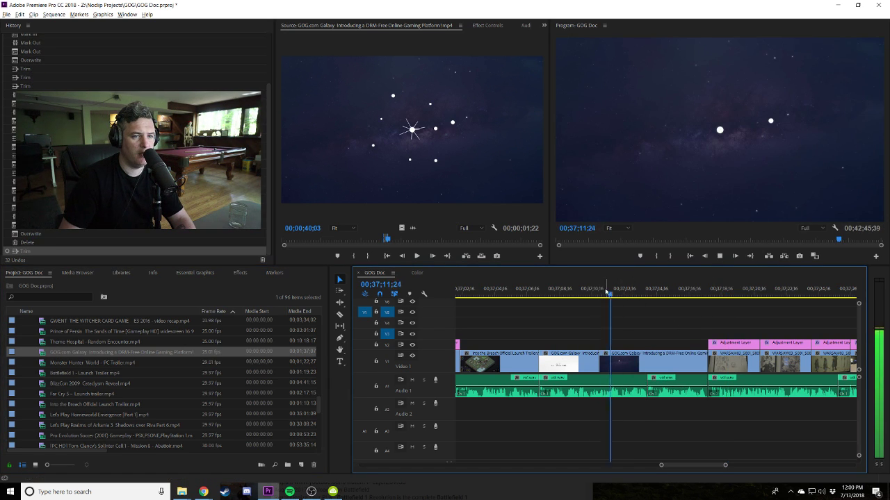
left_click(586, 293)
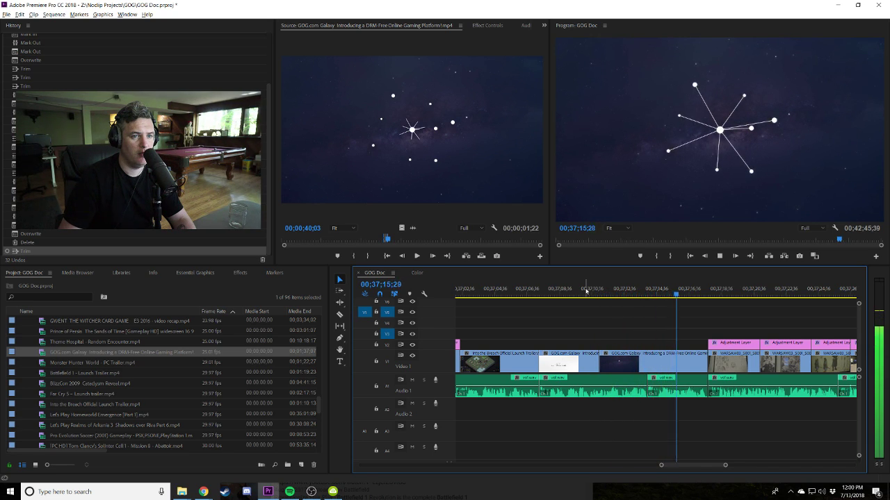
key("d")
key("Delete")
scroll(42, 361, "up", 8)
scroll(42, 368, "up", 8)
scroll(52, 369, "up", 5)
In the Gameplay folder, preview GOG6, GOG7, GOG8, GOG4 and GOG2 clips.
left_click(24, 362)
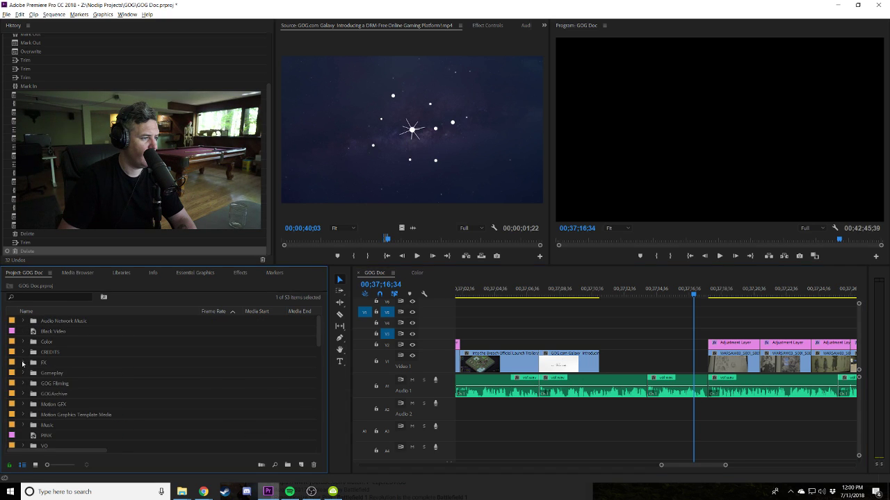
left_click(23, 374)
scroll(42, 361, "down", 2)
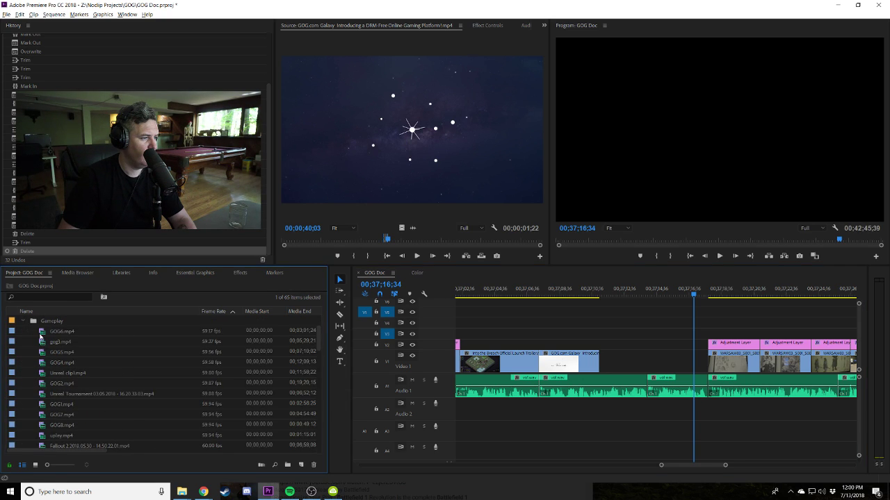
double_click(61, 332)
left_click(321, 239)
left_click(471, 240)
left_click_drag(471, 240, 490, 239)
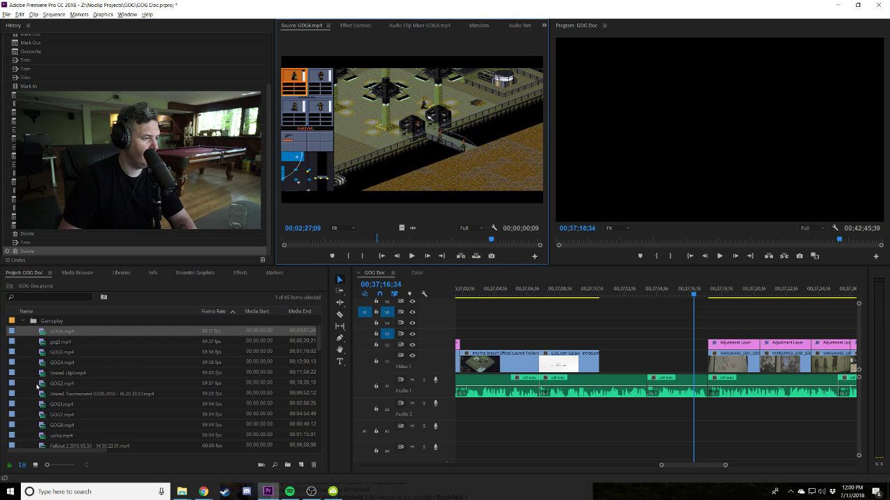
double_click(61, 415)
left_click_drag(402, 240, 293, 240)
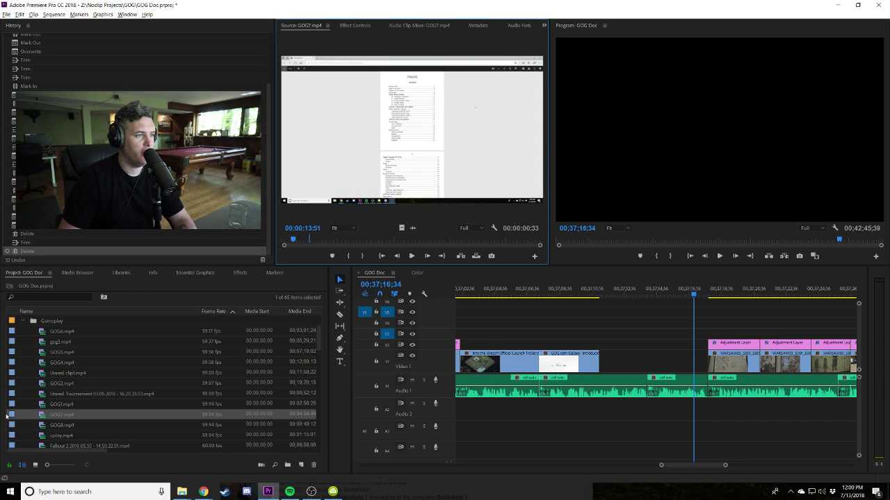
double_click(61, 425)
left_click_drag(333, 237, 298, 240)
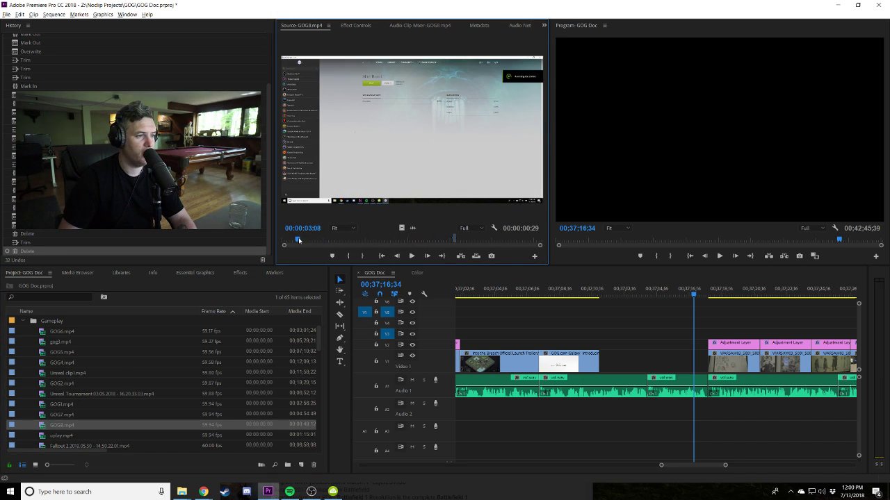
left_click_drag(388, 238, 481, 240)
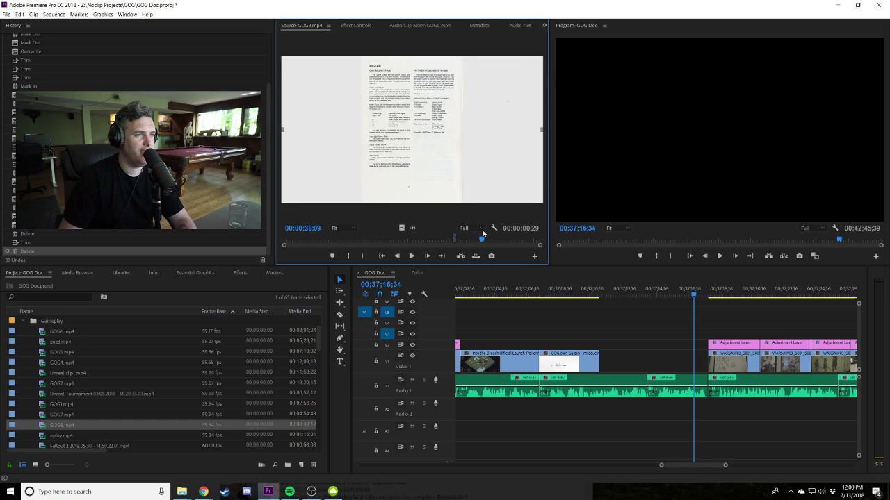
double_click(44, 364)
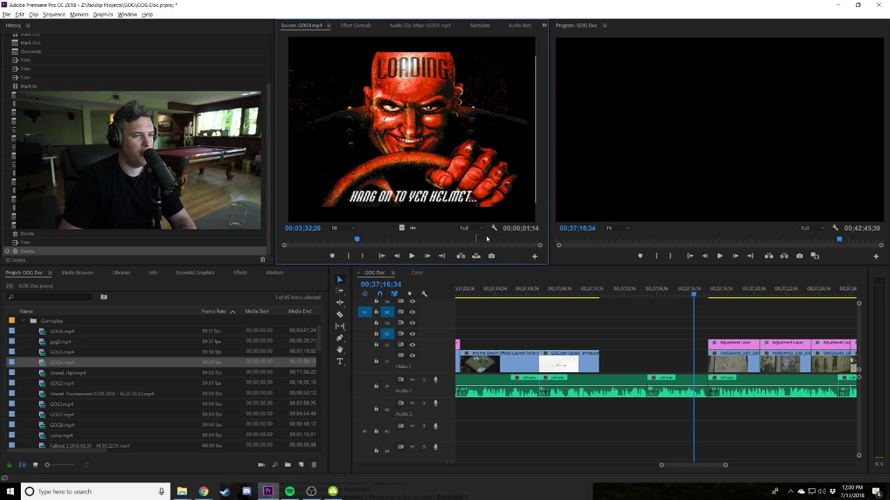
left_click_drag(370, 238, 499, 239)
double_click(61, 383)
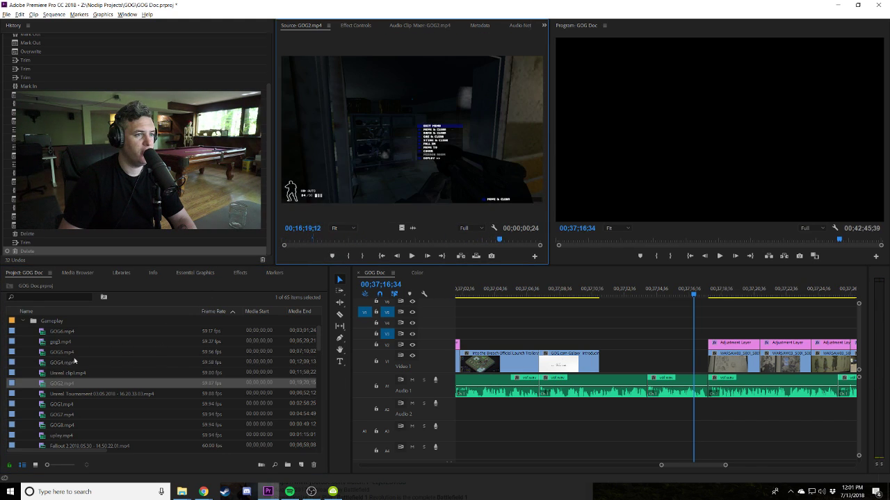
Preview GOG4, GOG5, gog3, GOG6 and the Unreal Tournament clip for usable footage.
scroll(46, 431, "down", 3)
scroll(43, 421, "up", 3)
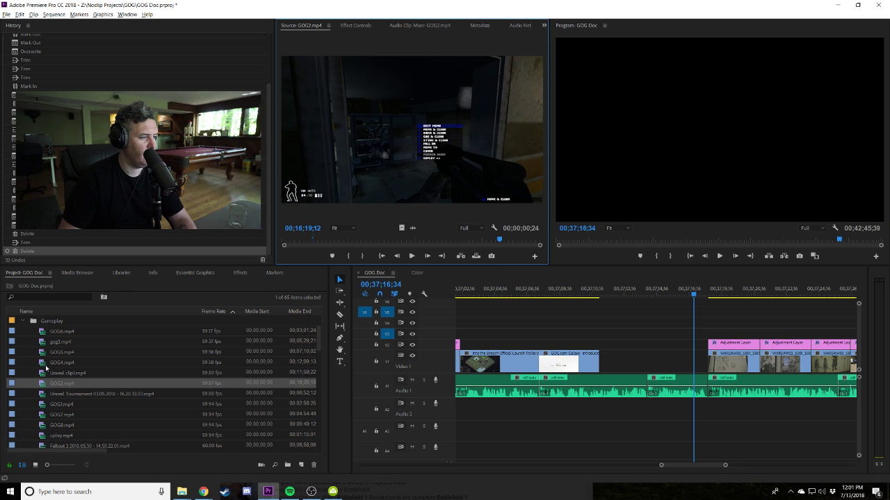
left_click(42, 363)
double_click(42, 363)
left_click_drag(297, 241, 300, 240)
left_click(490, 240)
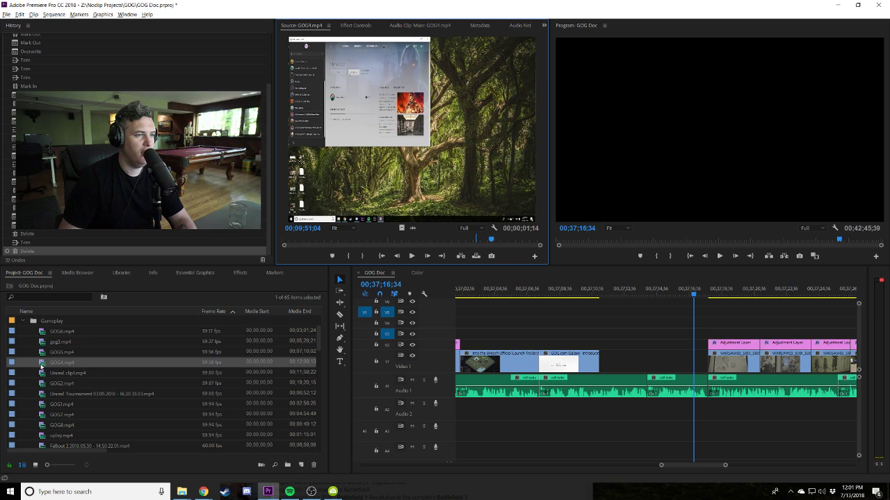
double_click(43, 352)
left_click_drag(353, 241, 520, 241)
double_click(49, 342)
double_click(45, 332)
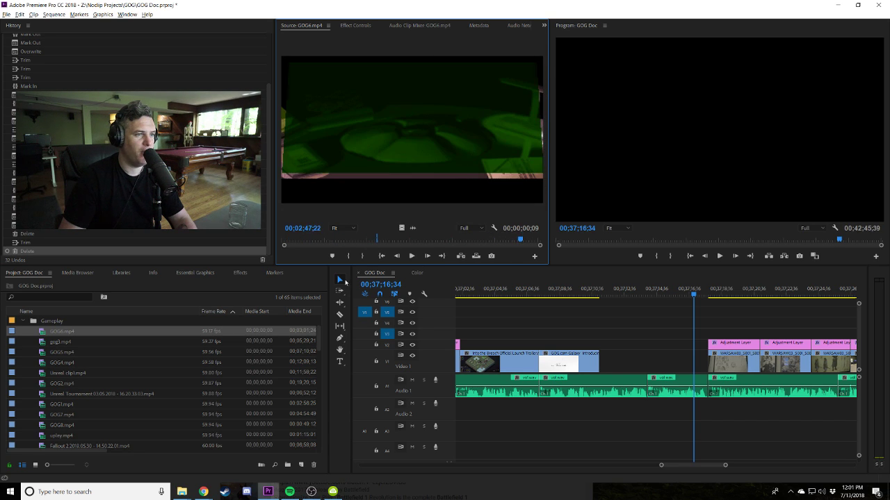
double_click(43, 393)
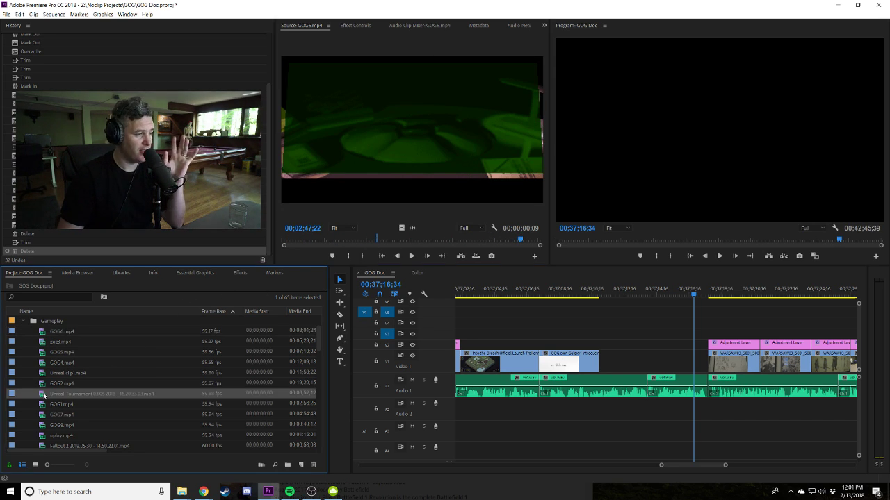
Mark a 31-frame GOG1.mp4 excerpt of the GOG site dialog and place it on V1.
double_click(45, 404)
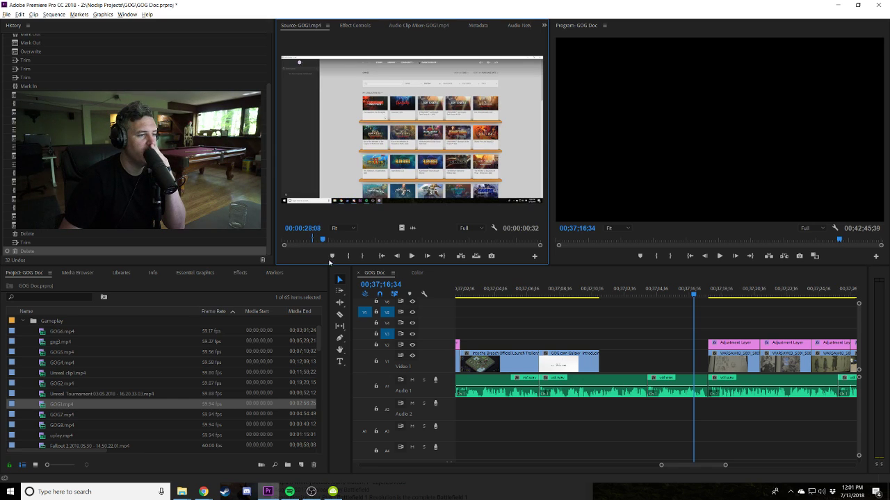
key("space")
key("i")
double_click(369, 256)
key("space")
left_click_drag(73, 406, 707, 358)
Review the edit and shorten the end of the GOG1 clip on V1.
left_click(581, 288)
key("=")
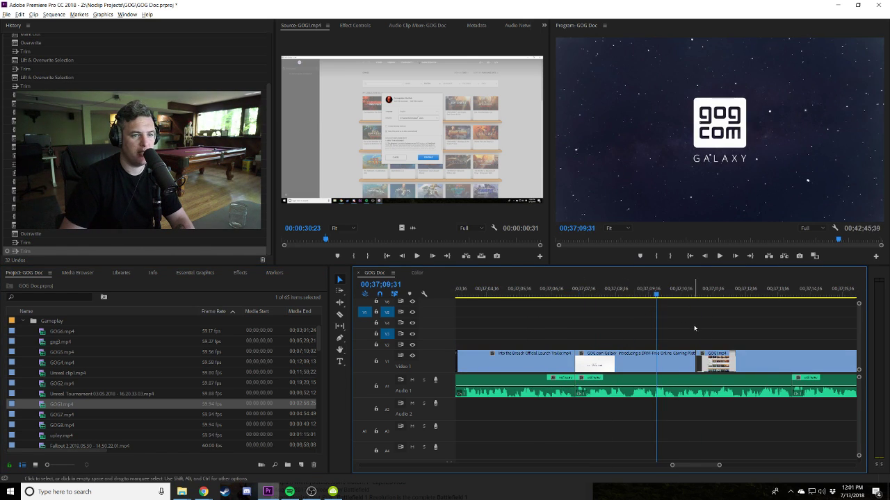
key("space")
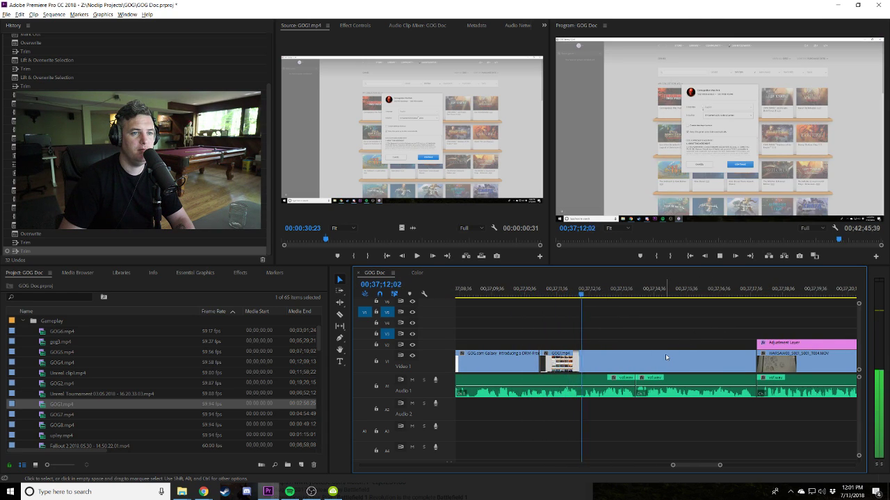
left_click_drag(756, 360, 632, 364)
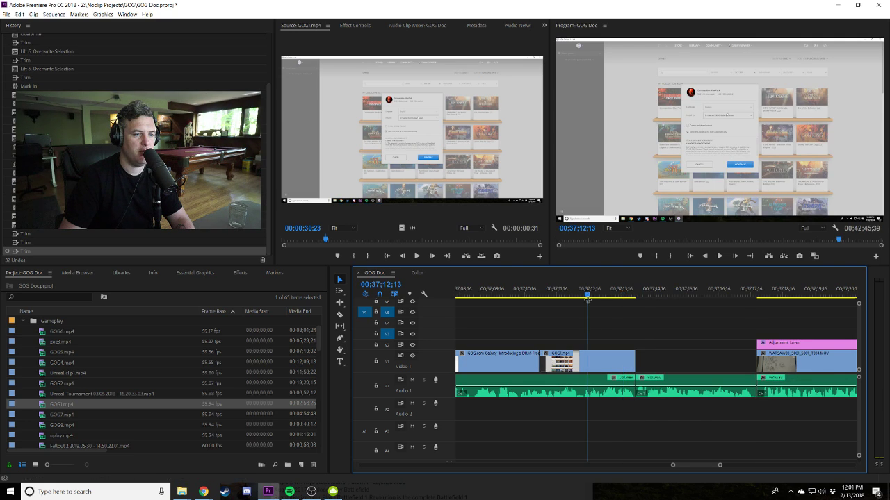
Scale the GOG1 clip to 110% and reload GOG1.mp4 in the Source monitor.
left_click(584, 359)
left_click(354, 25)
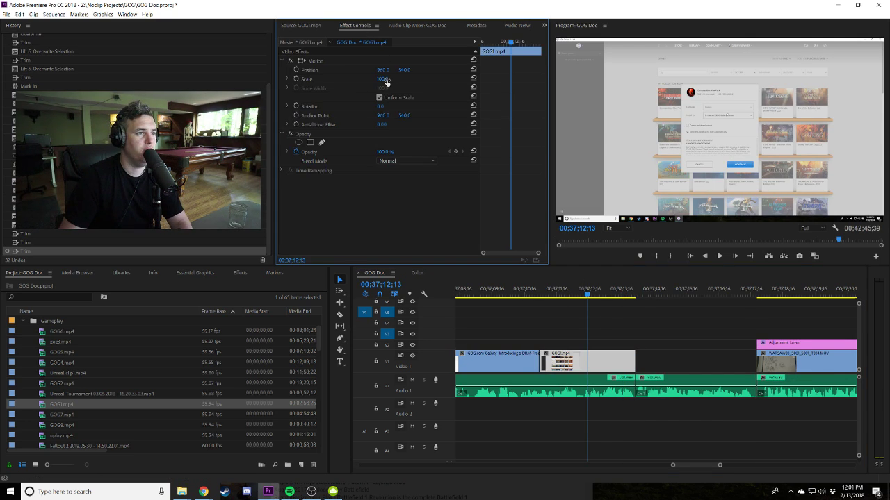
key("Return")
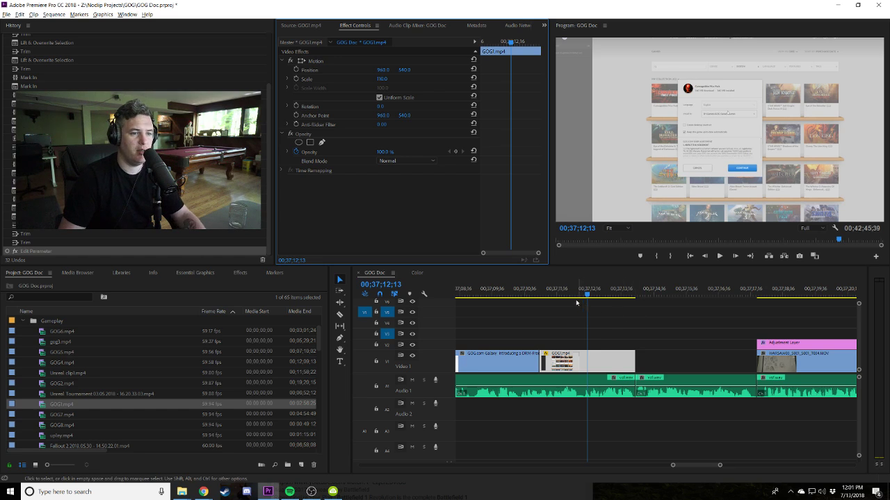
left_click(533, 293)
double_click(41, 407)
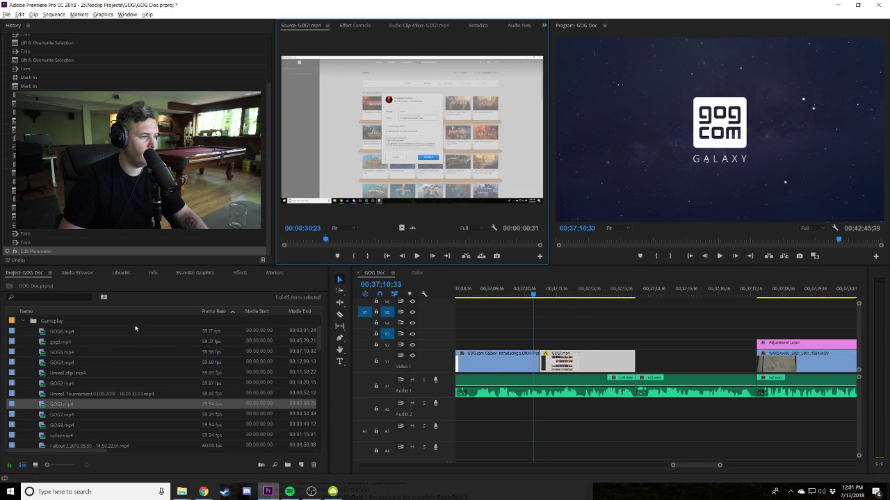
left_click_drag(368, 239, 303, 234)
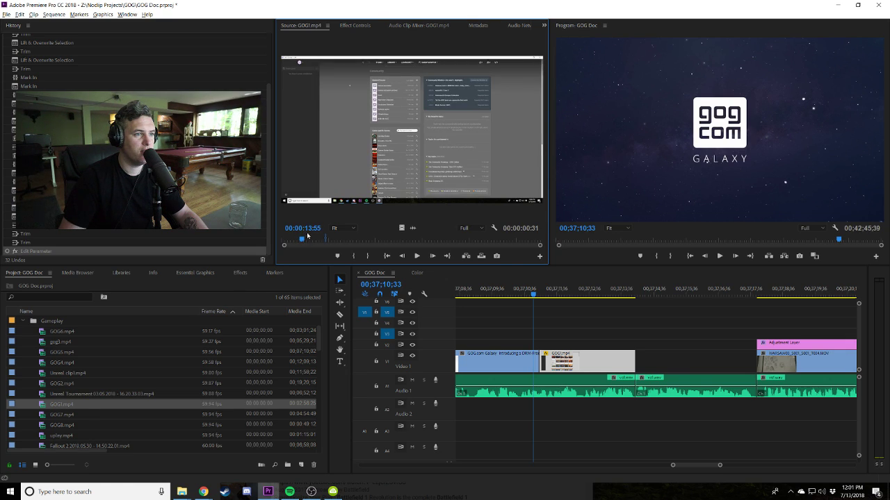
Mark a new GOG1.mp4 range and place it on V1 after the first GOG1 clip.
left_click(356, 256)
left_click(369, 255)
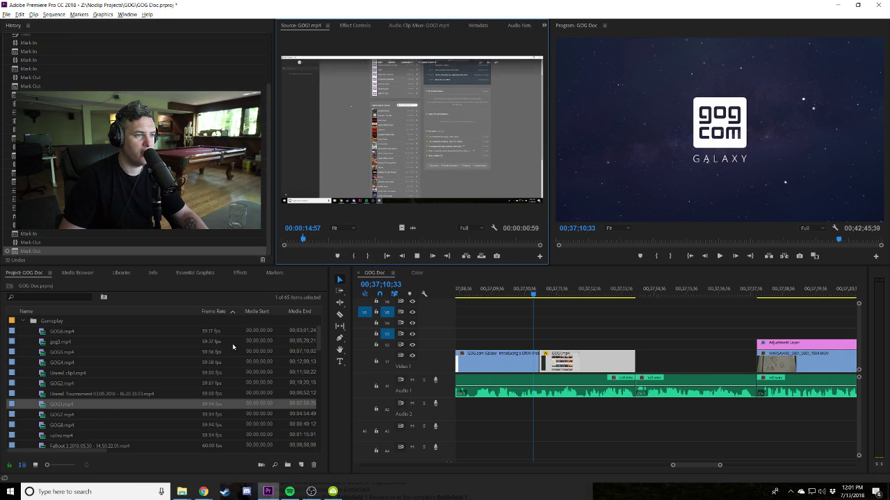
left_click(97, 405)
left_click(82, 393)
left_click(46, 373)
left_click(54, 383)
left_click_drag(59, 404, 624, 367)
Close the gap before the second GOG1 clip and trim its end to the playhead.
left_click(518, 292)
key("space")
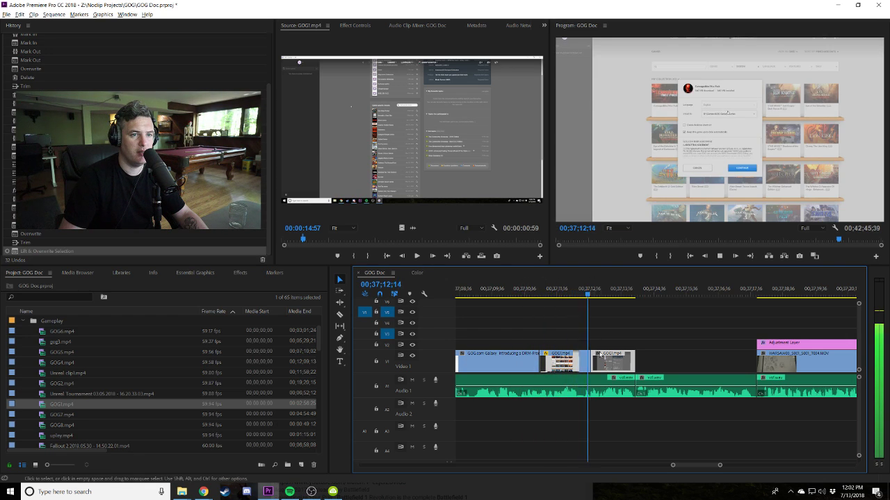
mouse_move(611, 362)
left_mouse_down()
mouse_move(621, 362)
mouse_move(599, 357)
left_mouse_up()
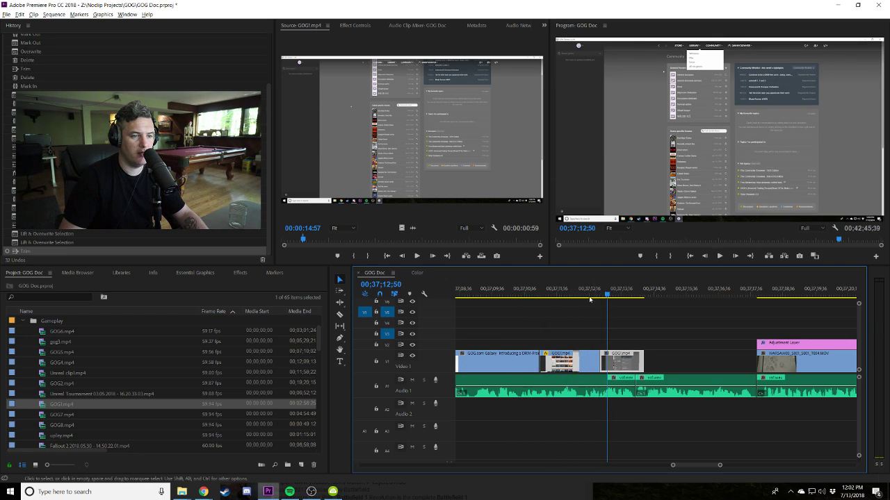
left_click(518, 293)
key("space")
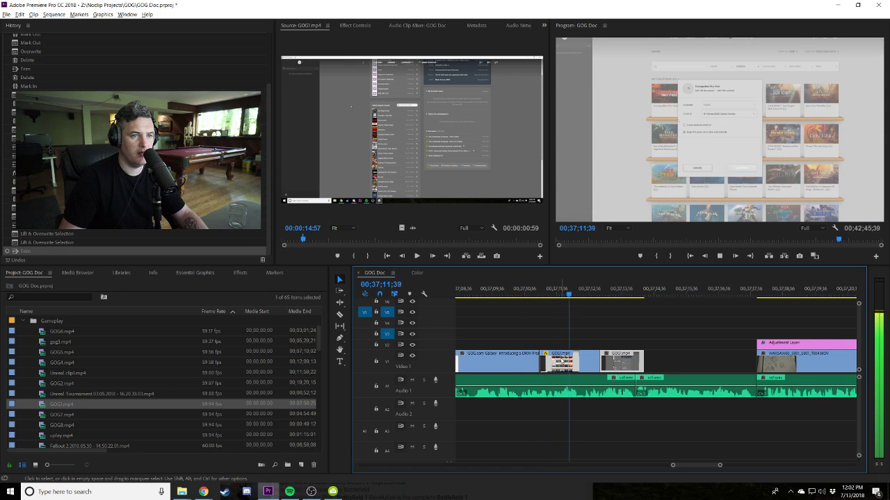
left_click_drag(643, 362, 652, 362)
left_click(309, 240)
left_click_drag(310, 240, 471, 244)
Mark an In/Out excerpt of the GOG1 retro game footage and overwrite it into the empty V1 space.
left_click(355, 257)
key("space")
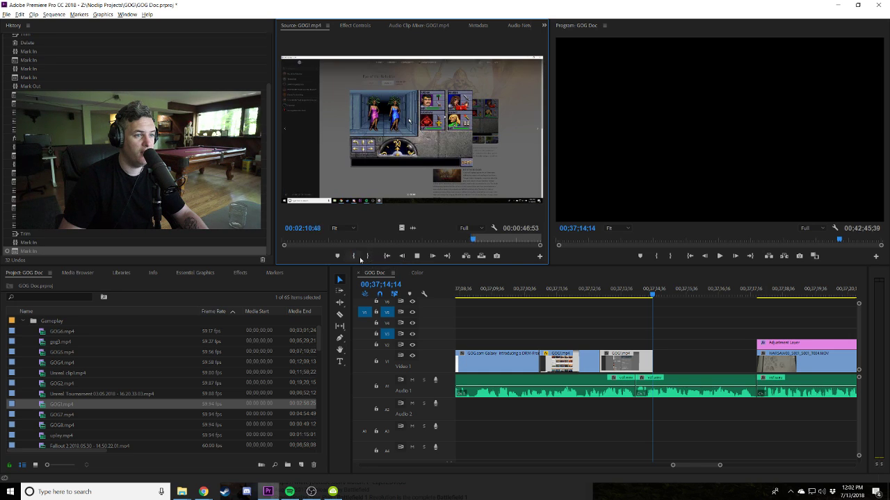
left_click(370, 257)
left_click_drag(611, 361, 756, 360)
key("space")
scroll(695, 359, "down", 2)
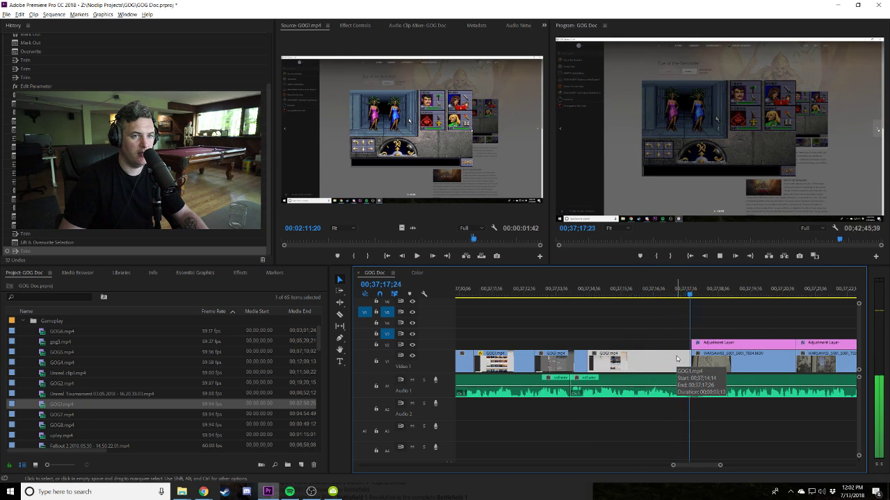
key("space")
Razor the GOG1 clip at two points, delete the middle piece, and trim the right-hand piece's start.
key("c")
left_click(620, 360)
left_click(646, 360)
key("v")
left_click(633, 360)
key("Delete")
left_click_drag(647, 360, 615, 360)
left_click(586, 293)
key("space")
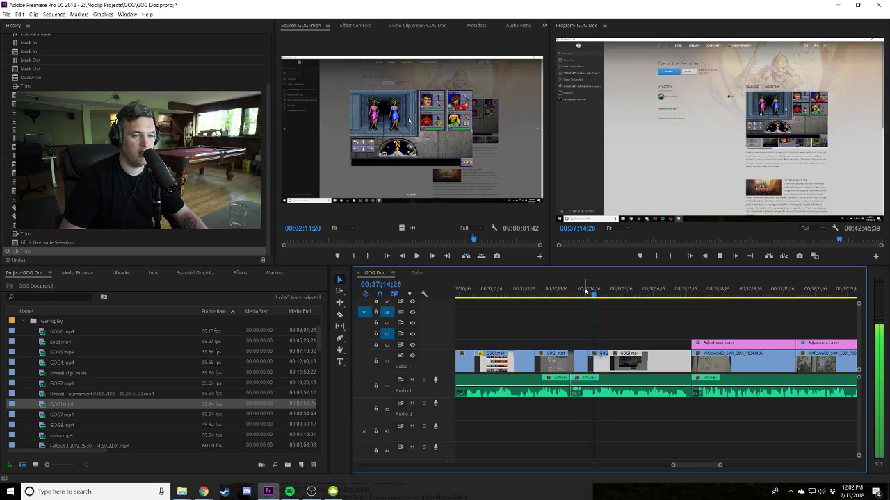
key("space")
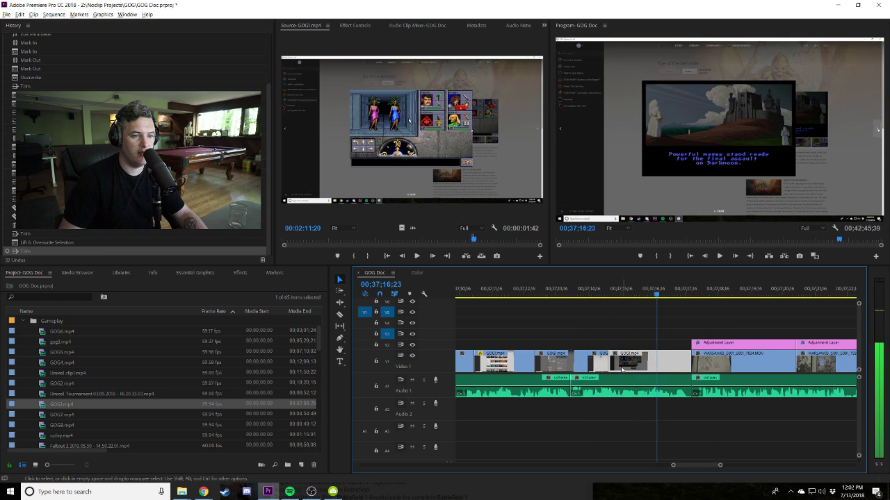
Trim the GOG1 clip's start by 56 frames and extend its end to meet the adjustment layer.
left_click_drag(610, 360, 640, 351)
key("space")
key("space")
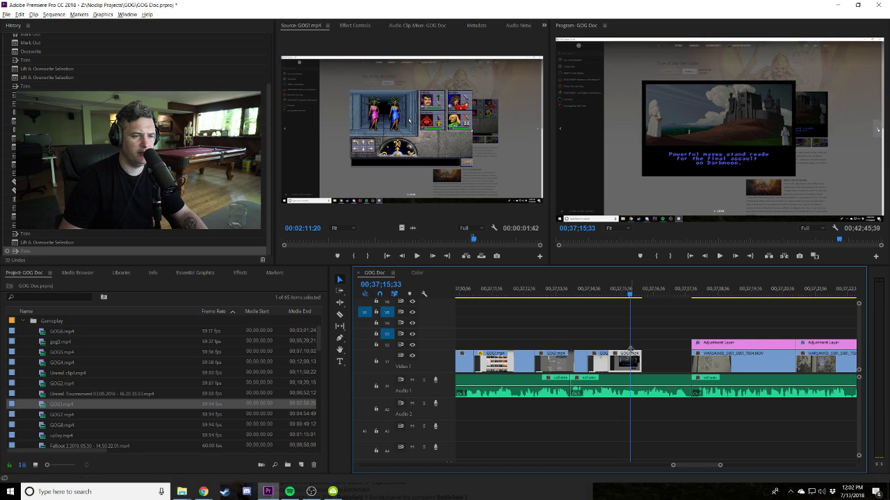
left_click_drag(640, 355, 652, 355)
left_click(591, 291)
key("space")
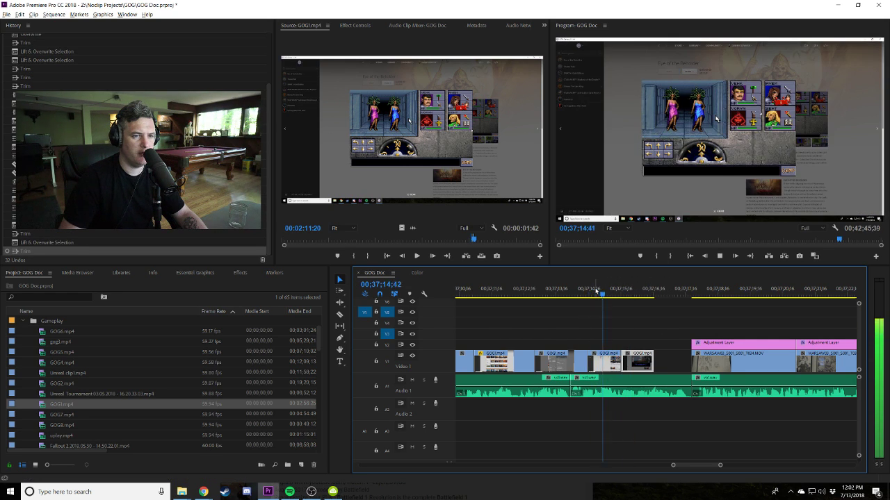
key("space")
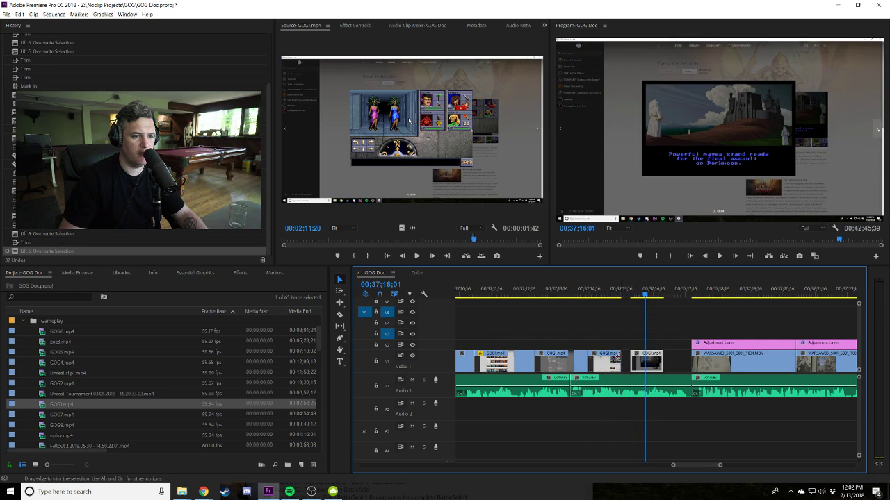
key("space")
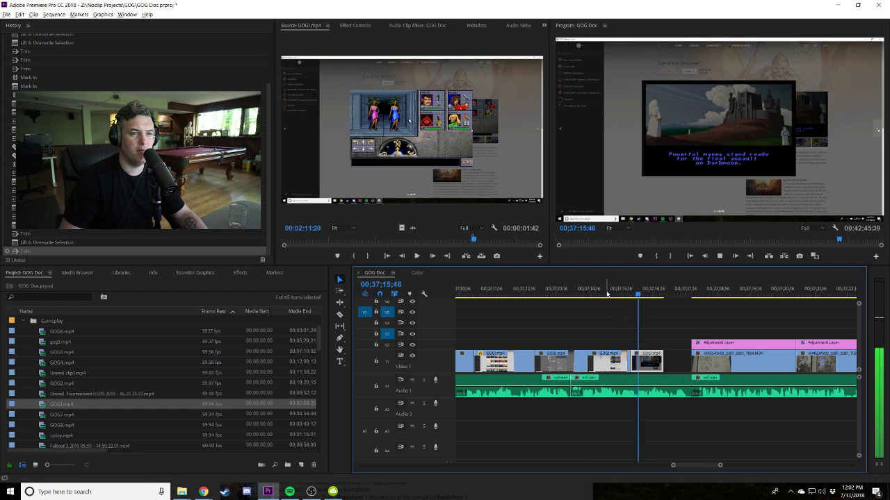
key("space")
left_click_drag(658, 366, 688, 361)
key("space")
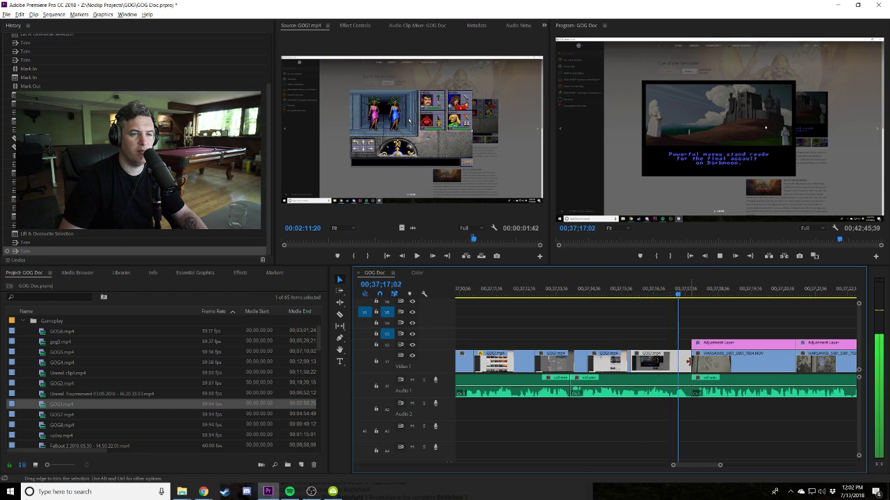
key("minus")
key("minus")
key("minus")
key("minus")
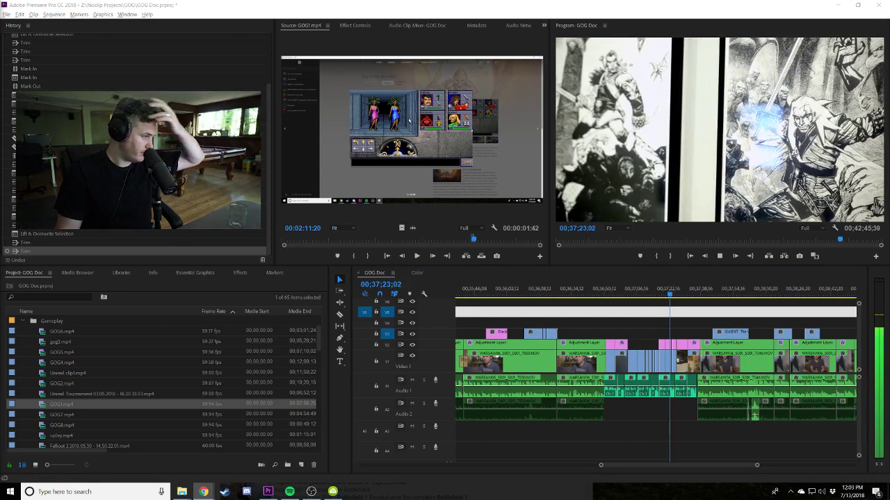
Delete the empty gap on V3, show the whole sequence, and save the GOG Doc project.
left_click(694, 338)
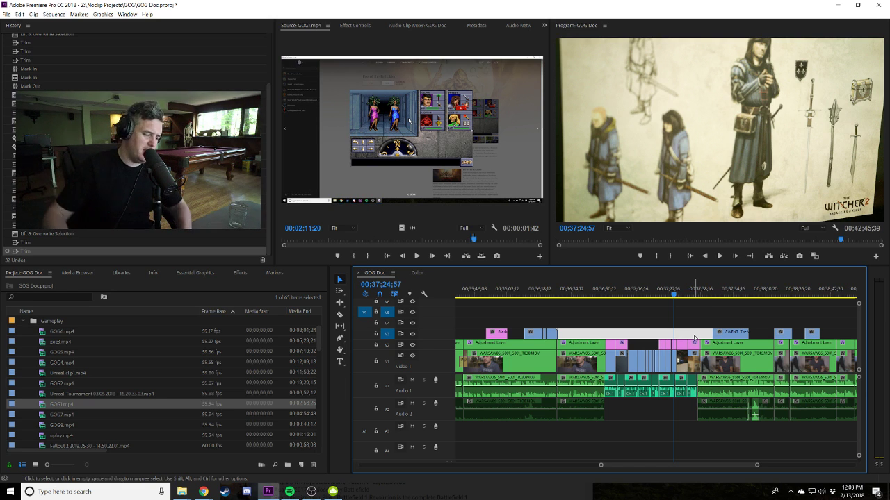
key("Delete")
key("minus")
key("minus")
key("minus")
key("minus")
key("minus")
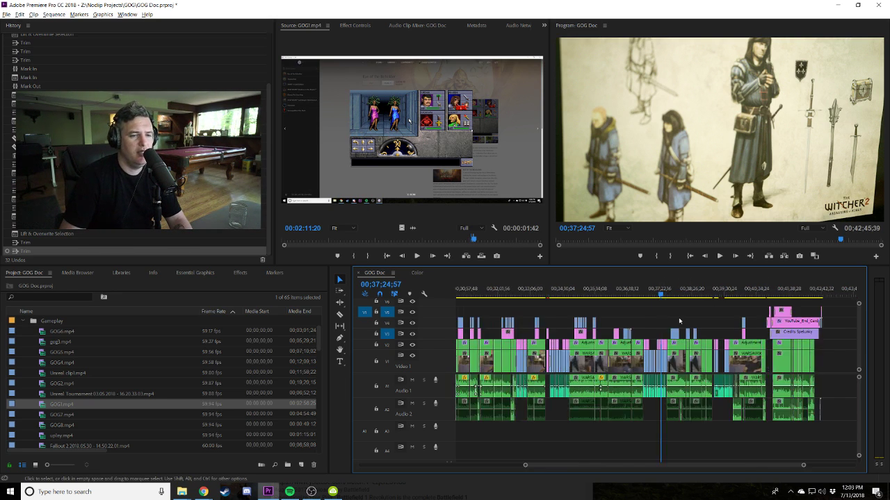
key("ctrl+shift+w")
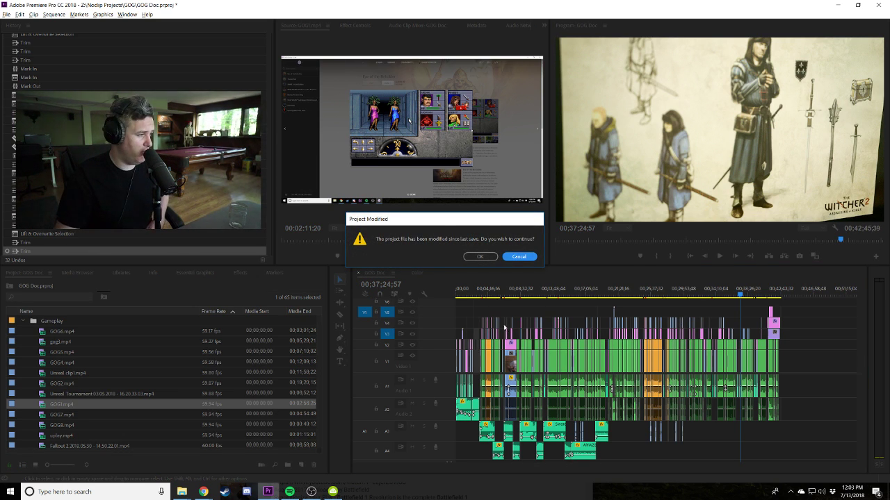
left_click(492, 257)
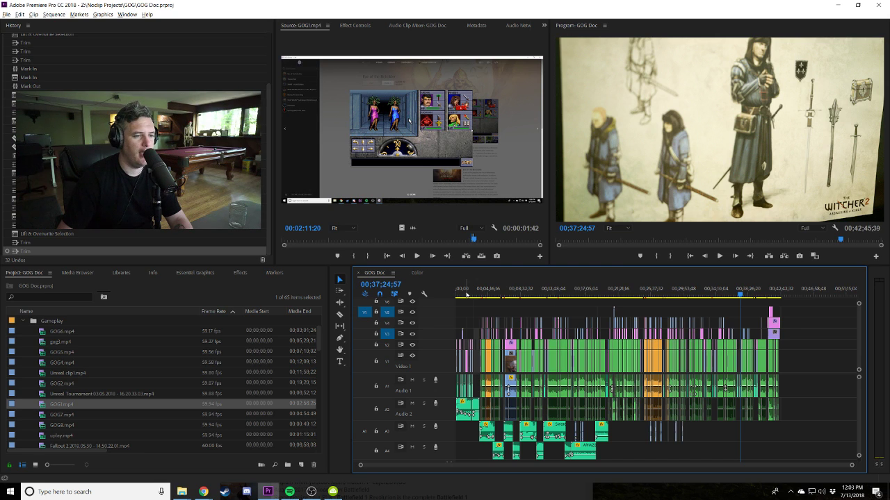
Review the sequence from the CD Projekt Red shot through the award plaque shot.
key("backslash")
left_click(515, 294)
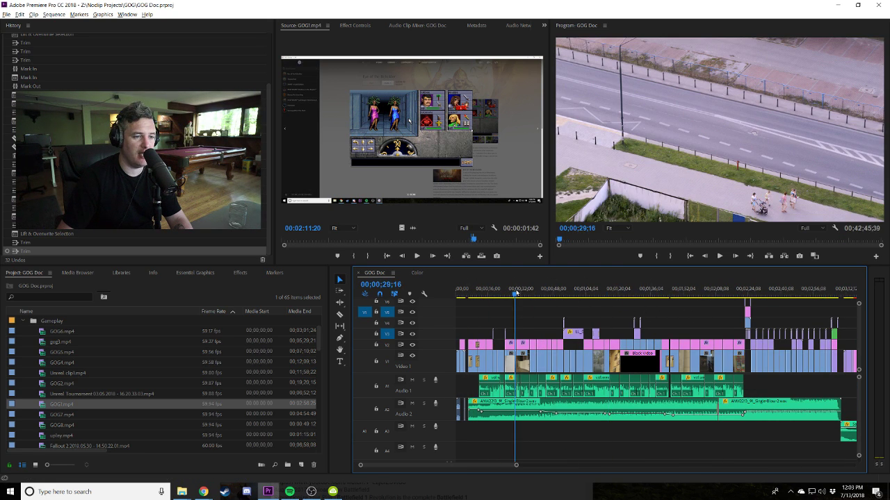
left_click(515, 293)
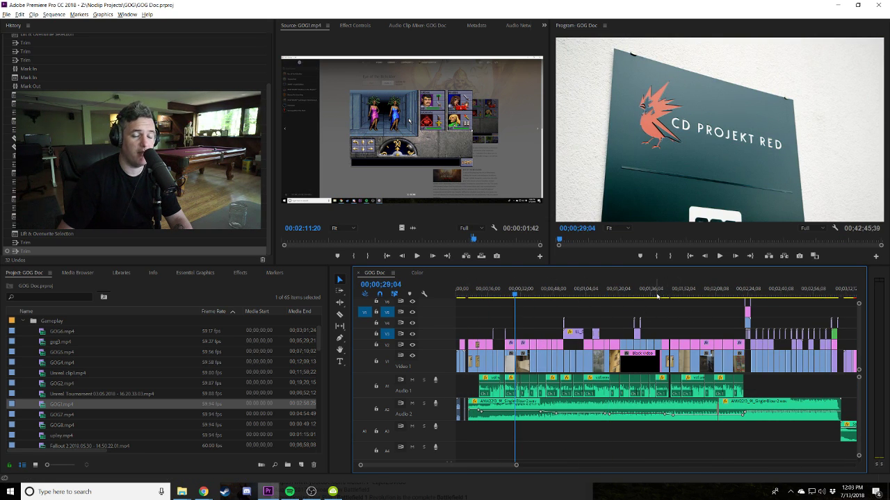
left_click(672, 293)
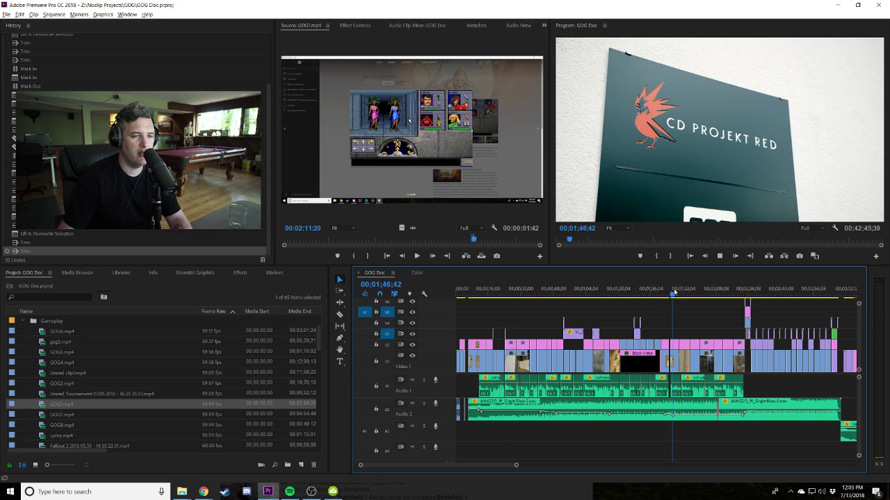
left_click(762, 294)
key("space")
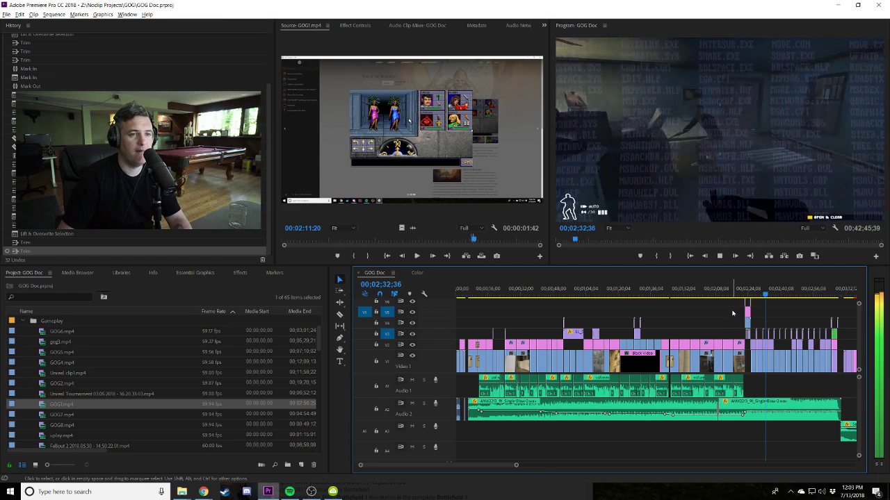
key("space")
key("minus")
key("minus")
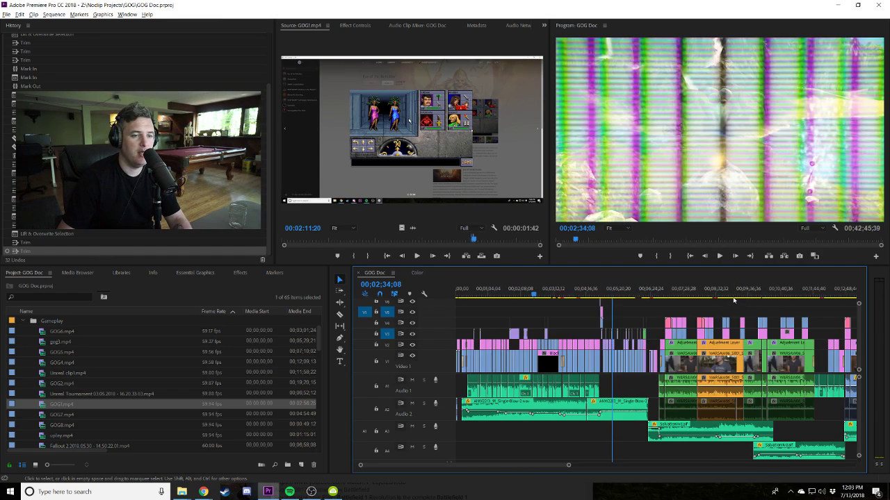
key("minus")
key("minus")
Park the playhead at 00;37;42;24 in the closing interview and paste a long clip onto V5.
left_click(750, 298)
key("equal")
key("equal")
key("equal")
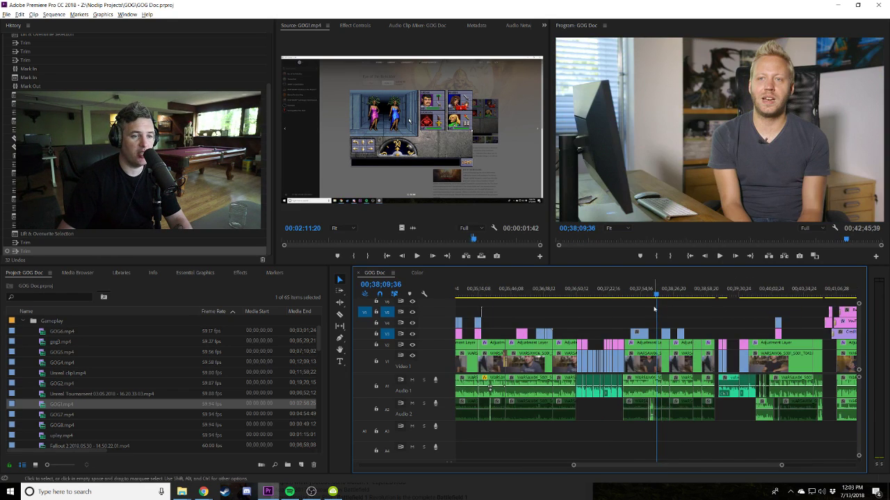
left_click_drag(588, 290, 629, 288)
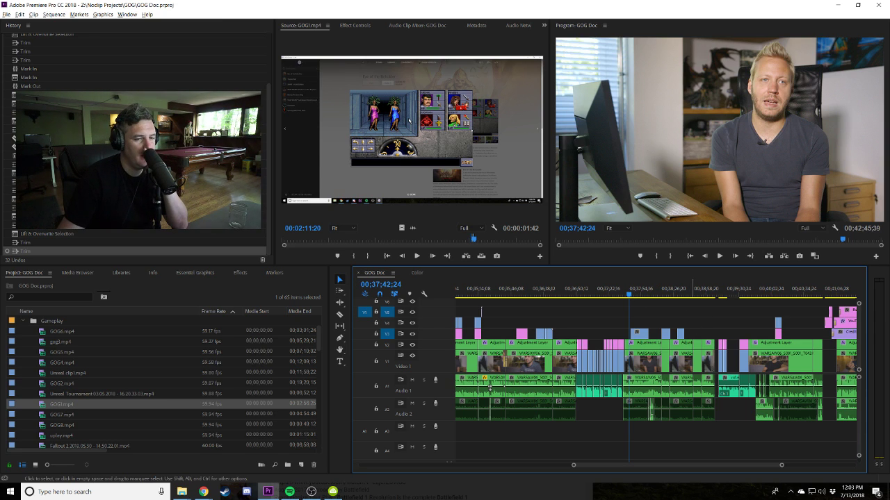
left_click(851, 491)
left_click(702, 442)
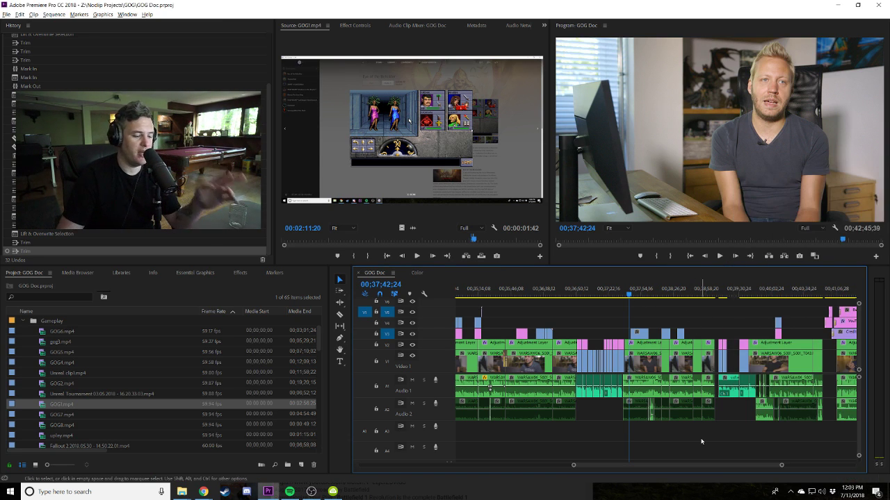
key("ctrl+v")
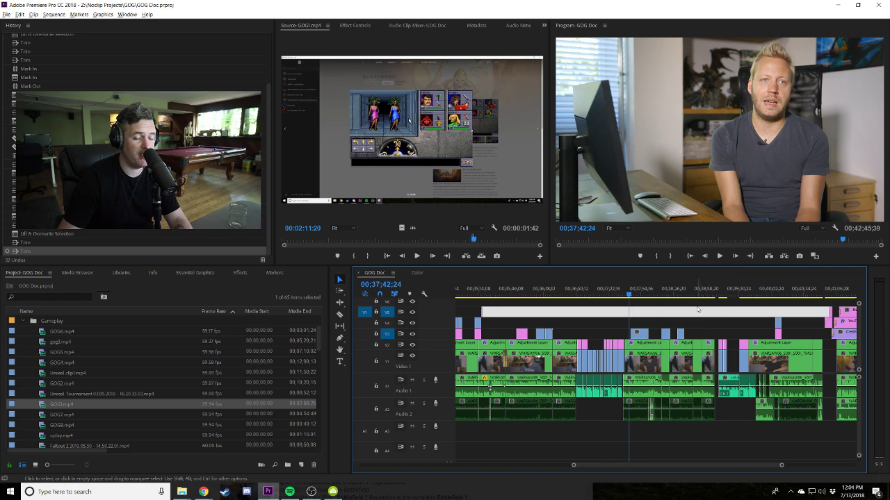
Move the stray grey clip down to V4 and delete it.
key("=")
key("=")
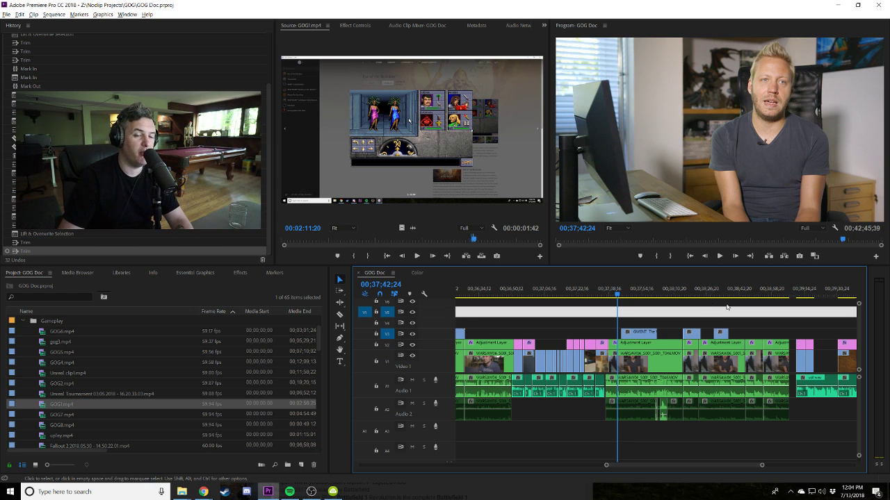
left_click_drag(735, 315, 722, 324)
scroll(605, 287, "down", 2)
key("Delete")
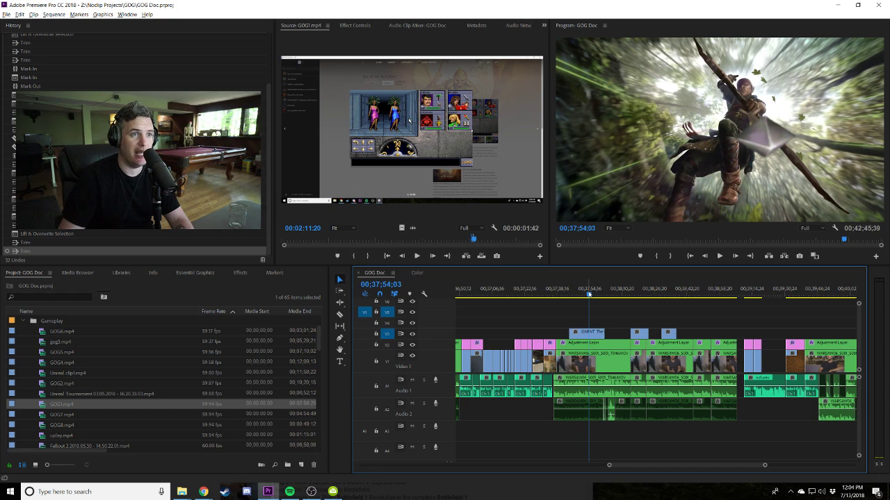
Review the Gwent trailer section and the interview and card-game footage that follow it.
left_click(599, 295)
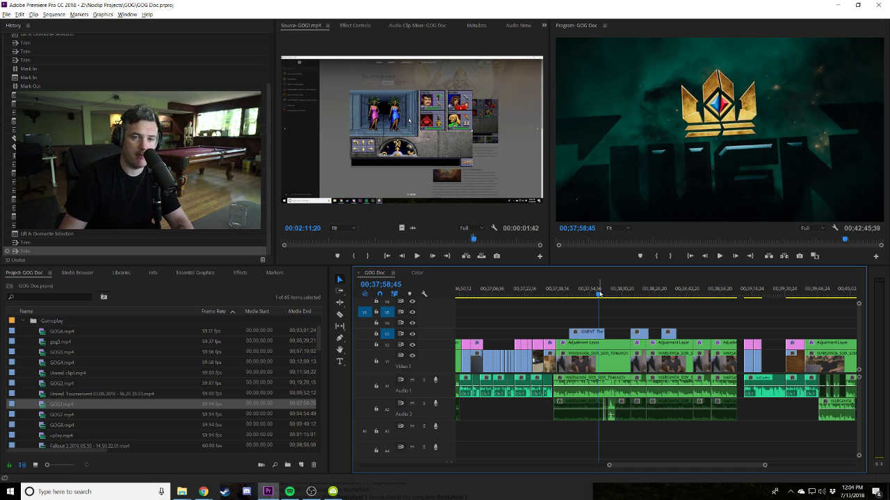
left_click(611, 293)
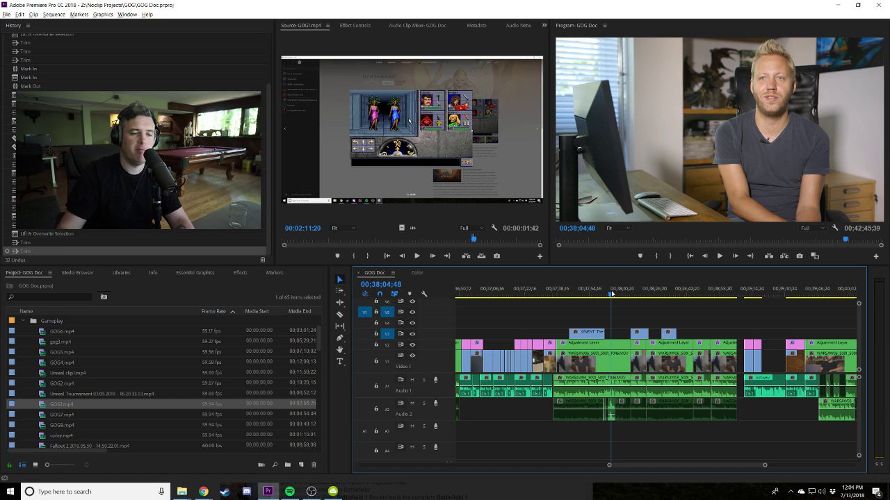
left_click_drag(632, 292, 628, 294)
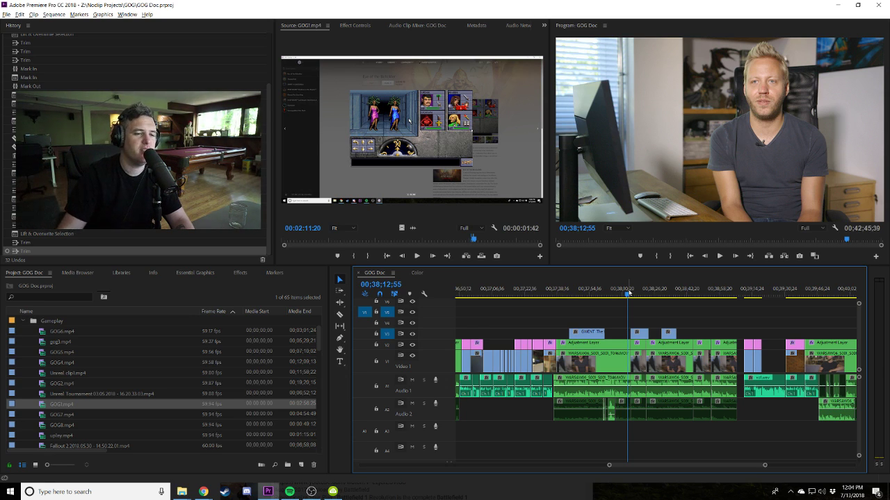
left_click(643, 292)
left_click_drag(597, 295, 596, 297)
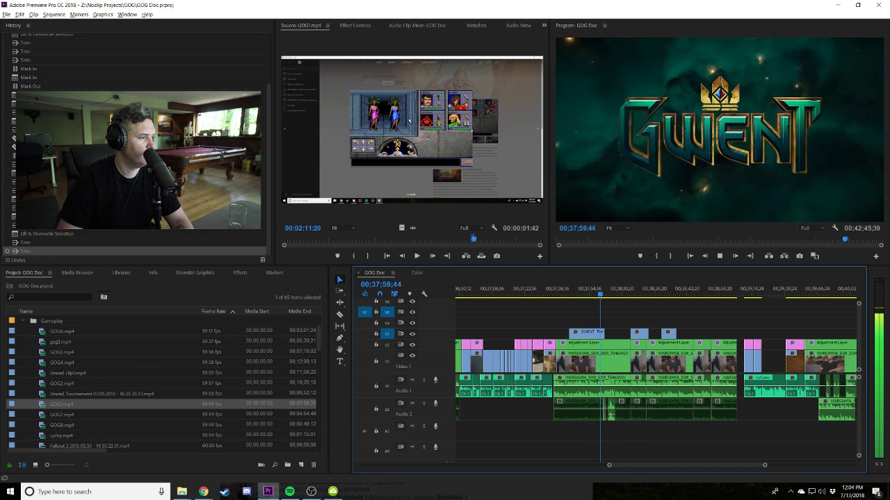
left_click(591, 325)
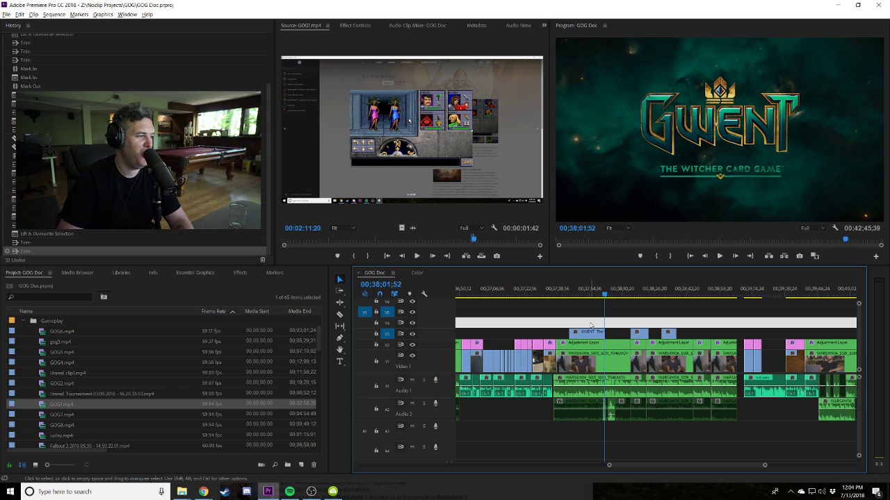
key("space")
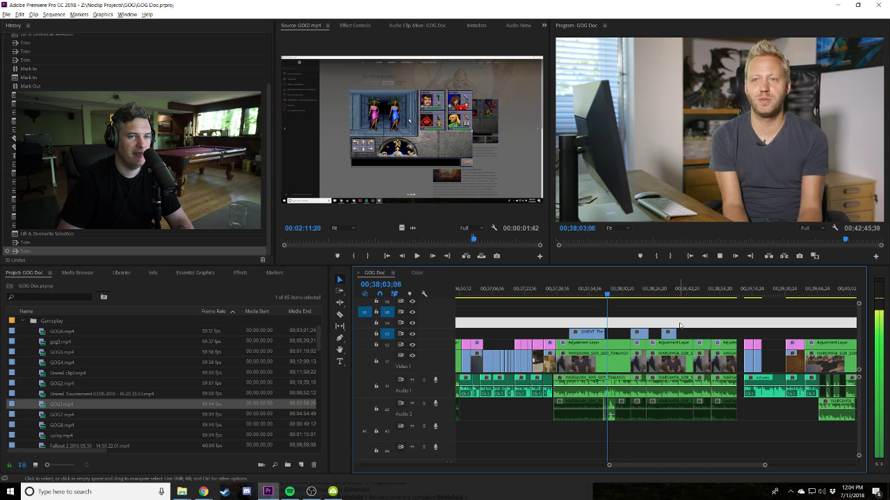
left_click(674, 323)
key("equal")
key("equal")
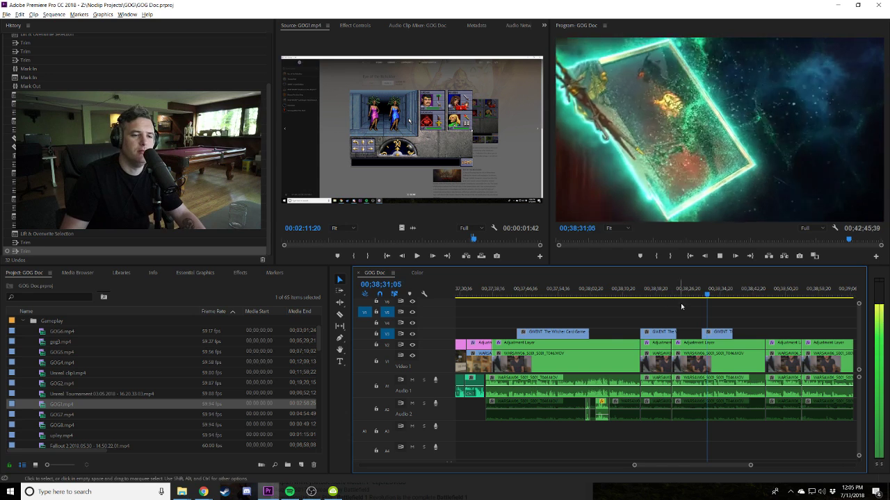
Trim the start of the gameplay clip after the trailer and extend it to close the gap.
left_click(681, 360)
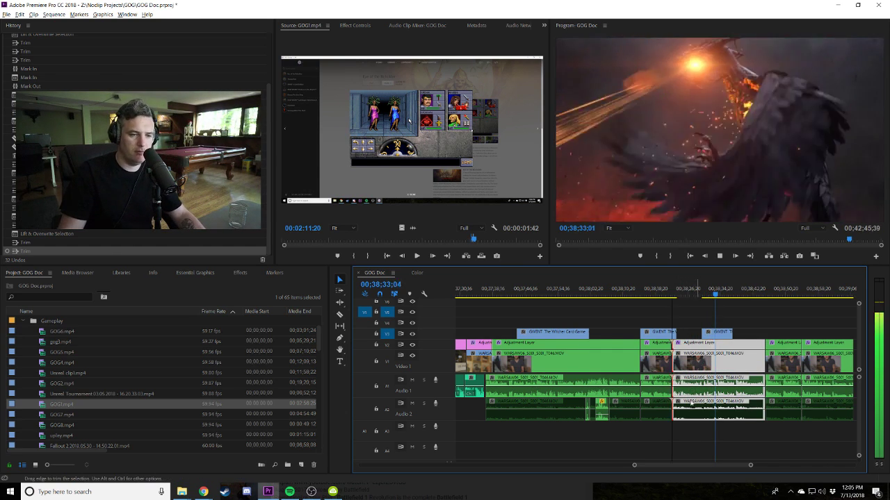
left_click_drag(674, 358, 702, 360)
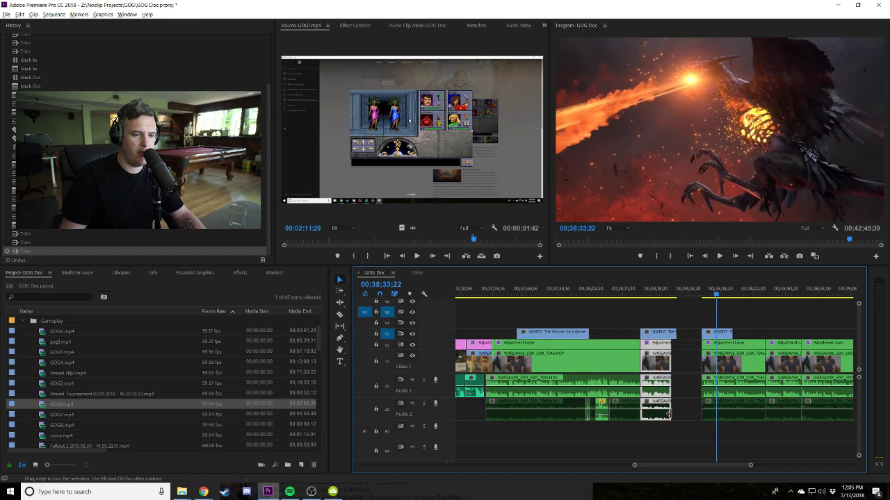
left_click_drag(685, 365, 702, 363)
key("space")
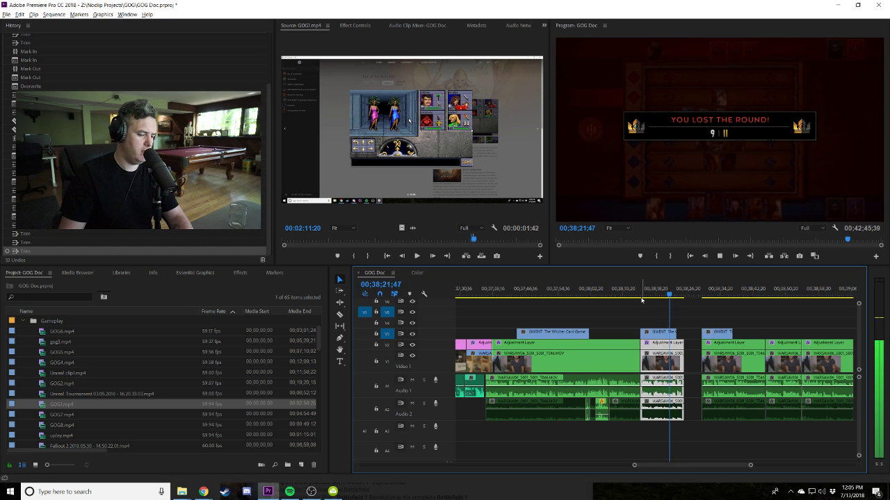
key("=")
key("=")
key("=")
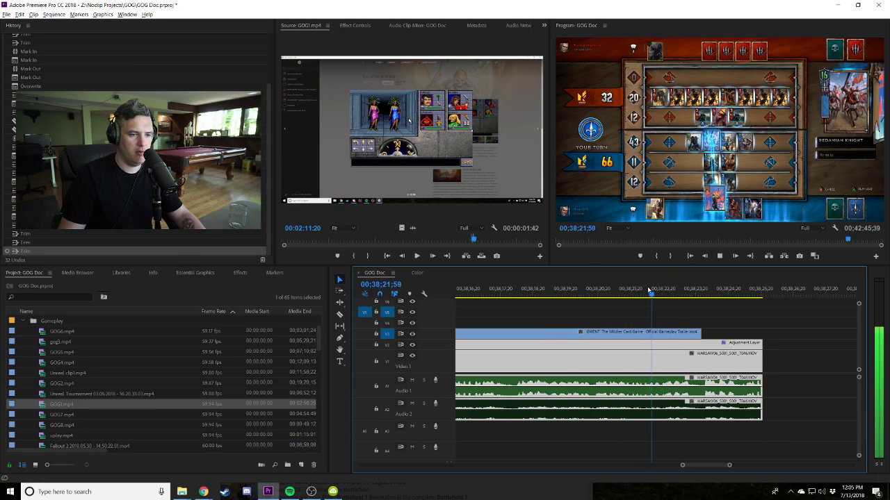
Trim back the gameplay clip ends, then undo the trims and review the round-lost moment.
key("space")
key("space")
key("space")
left_click_drag(761, 363, 665, 363)
left_click(638, 292)
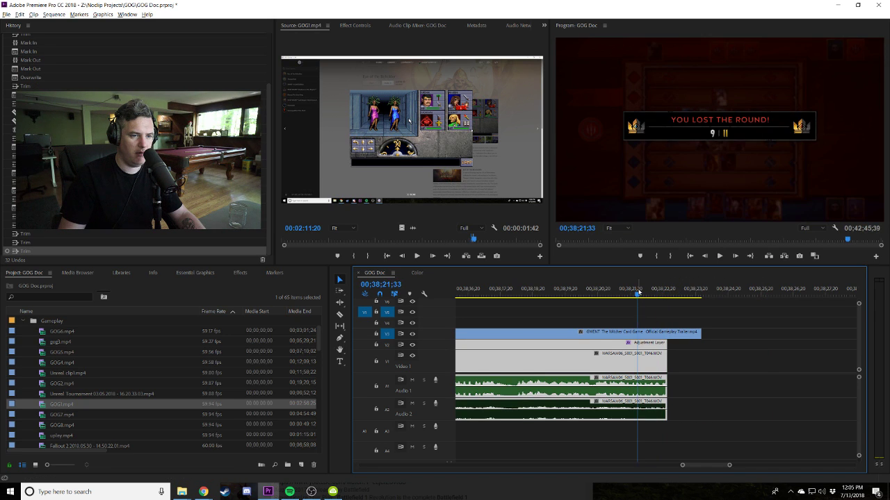
key("space")
key("ctrl+z")
key("ctrl+z")
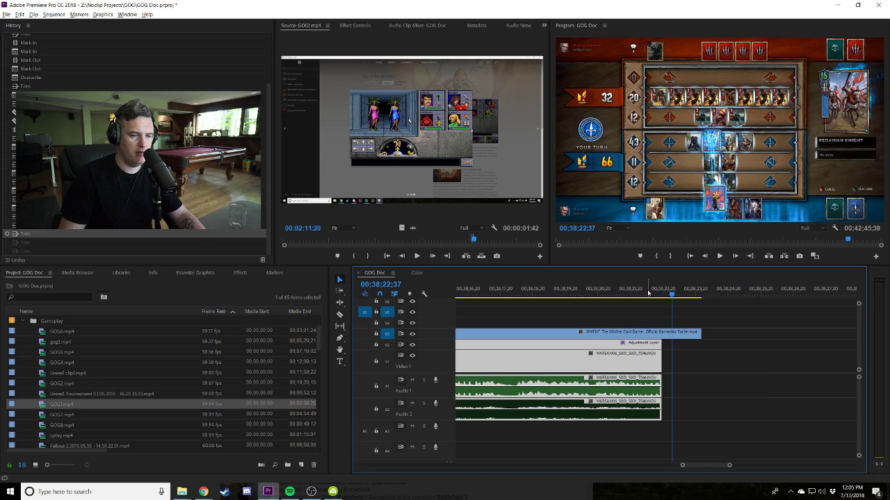
key("ctrl+z")
left_click(642, 293)
key("space")
left_click(644, 292)
Split the Audio 1 clip twice near the round-lost frame and move the cut piece to the playhead.
key("equal")
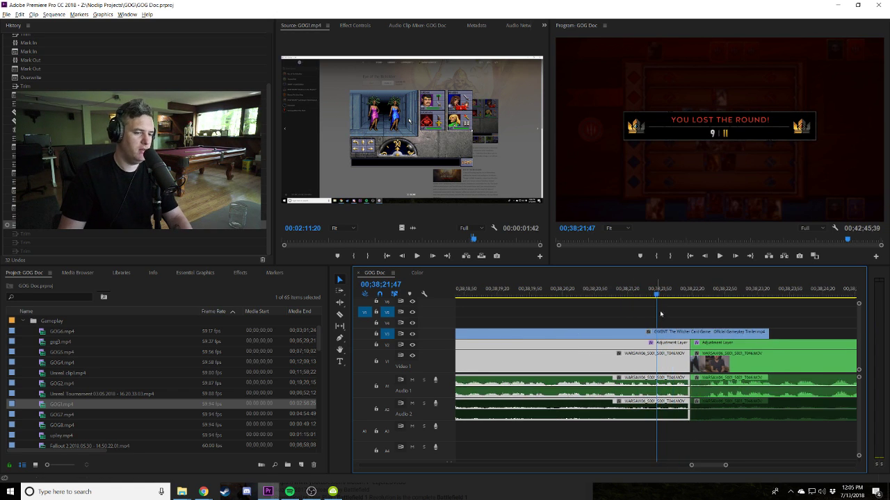
key("equal")
key("c")
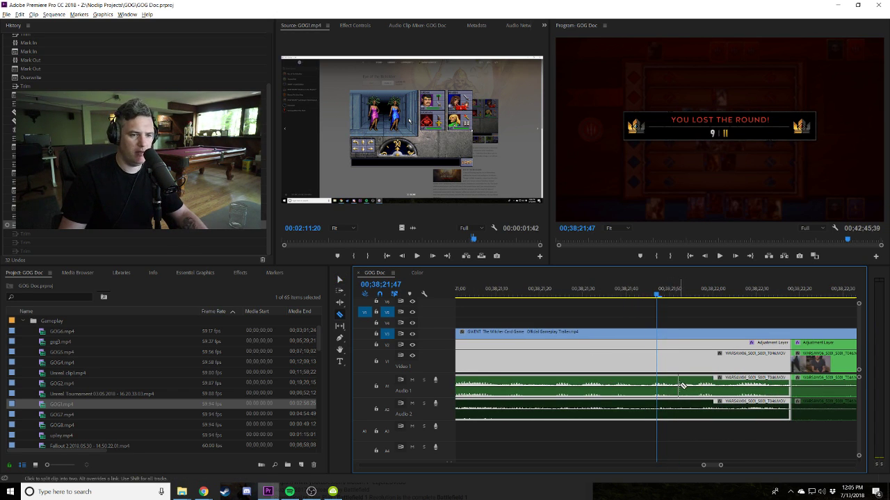
left_click(680, 385)
left_click(651, 391)
key("v")
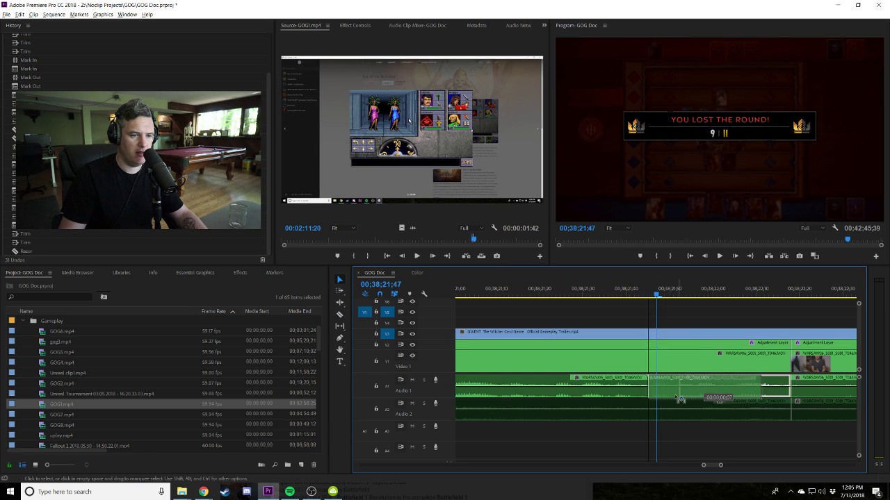
left_click_drag(730, 386, 699, 386)
mouse_move(649, 293)
left_mouse_down()
mouse_move(625, 294)
mouse_move(750, 293)
mouse_move(581, 294)
mouse_move(661, 293)
left_mouse_up()
left_click_drag(662, 389, 674, 390)
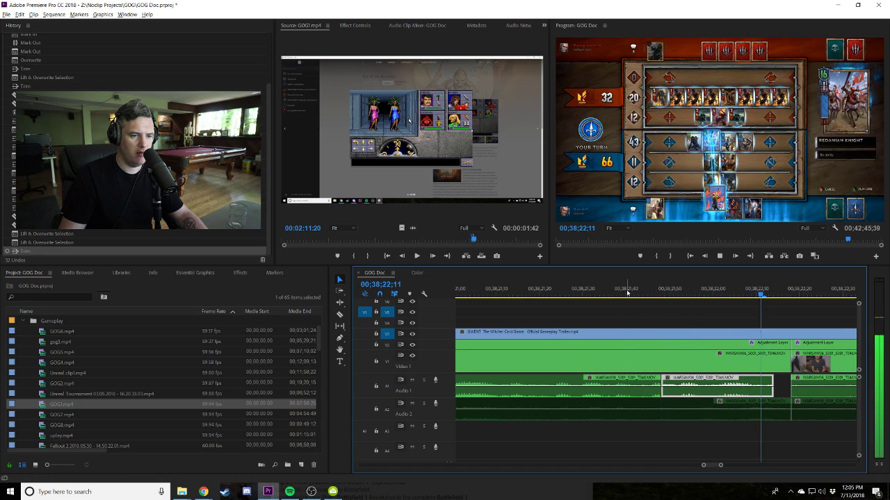
left_click(627, 293)
left_click(546, 295)
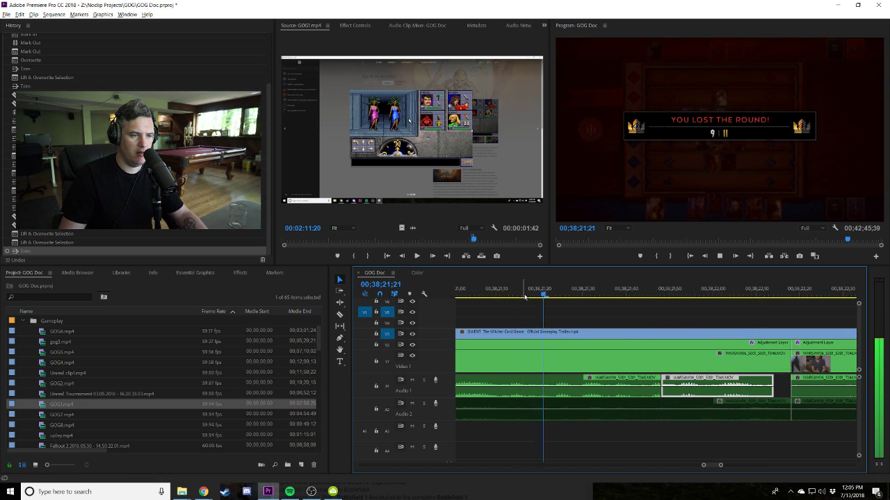
key("space")
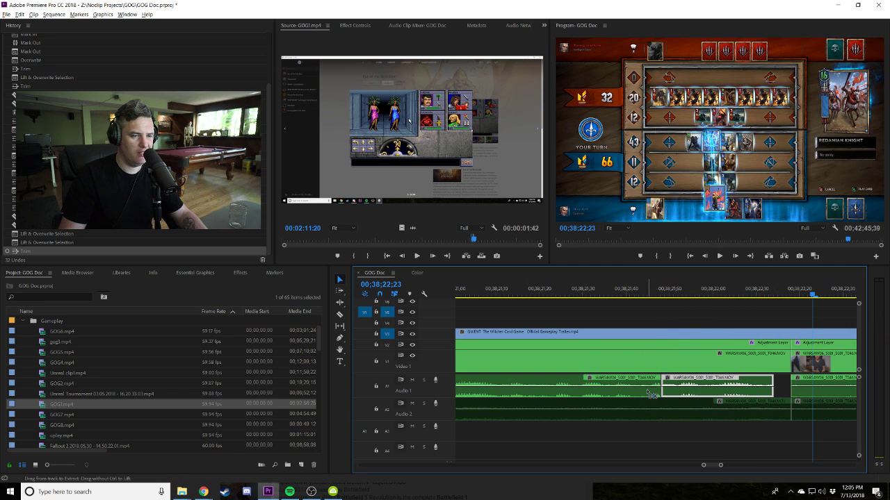
Add volume keyframes on Audio 1 and pull them down into a fade-out.
left_click(650, 384, "ctrl")
left_click(659, 384, "ctrl")
left_click_drag(659, 384, 659, 396)
left_click(545, 295)
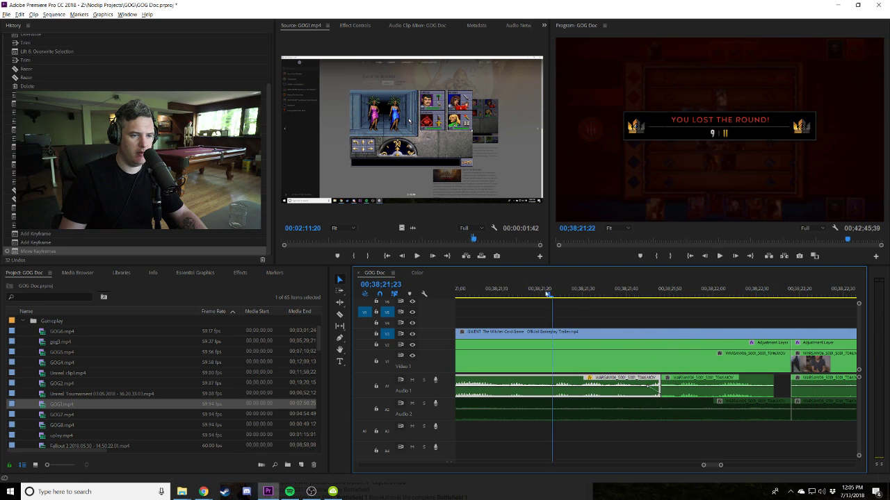
key("space")
key("space")
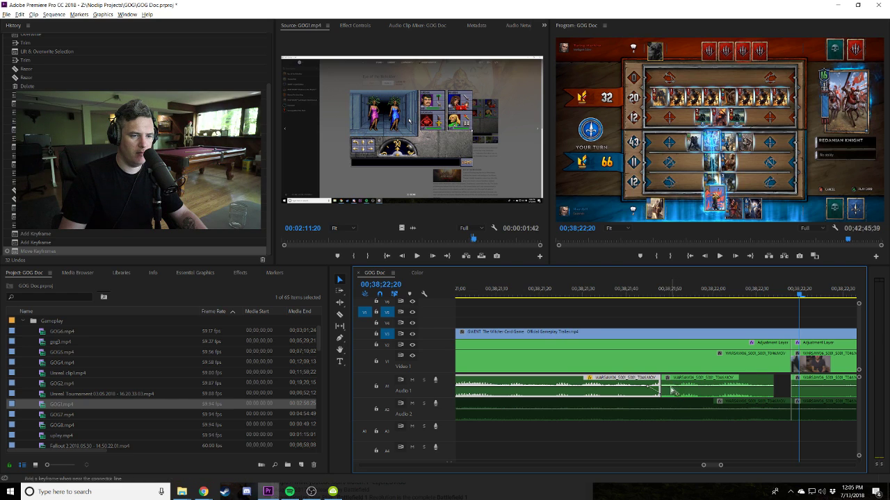
left_click(667, 389, "ctrl")
left_click_drag(667, 390, 667, 396)
left_click(576, 295)
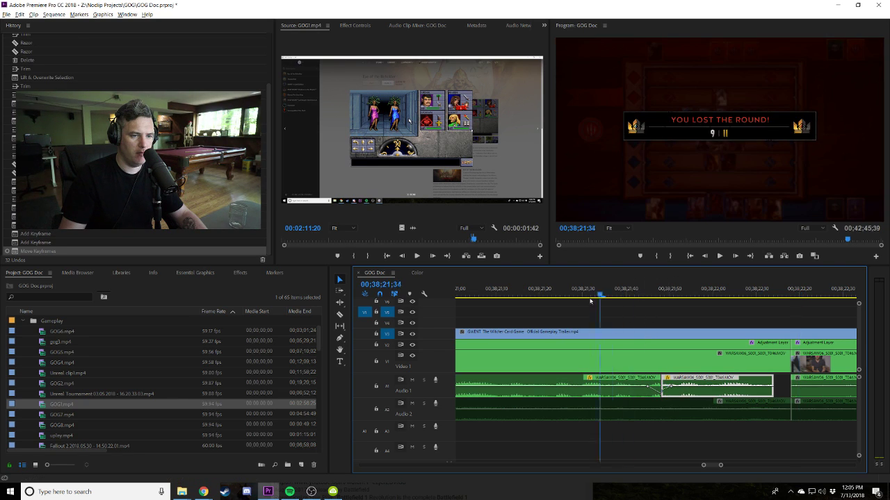
key("space")
key("space")
Undo the Audio 1 cuts and fade, replaying the restored audio at 00;38;21;26.
key("ctrl+z")
key("ctrl+z")
key("ctrl+z")
key("ctrl+z")
key("ctrl+z")
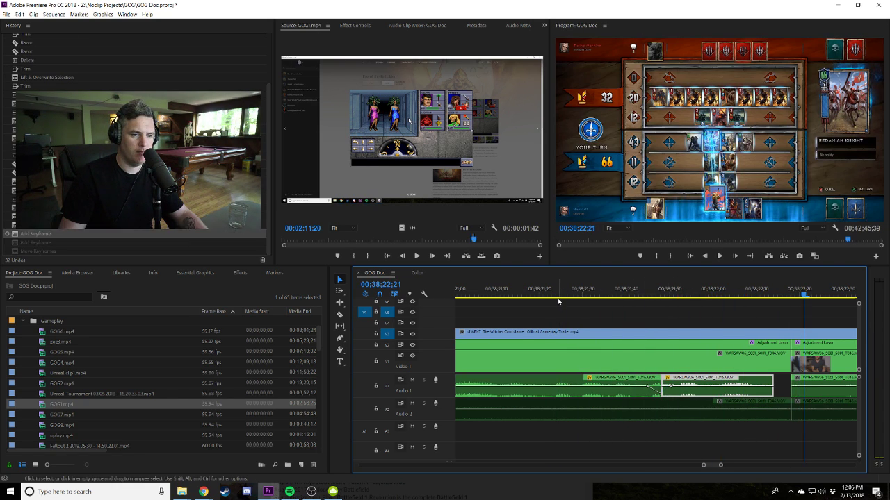
key("ctrl+z")
key("ctrl+z")
key("ctrl+z")
key("ctrl+z")
key("ctrl+z")
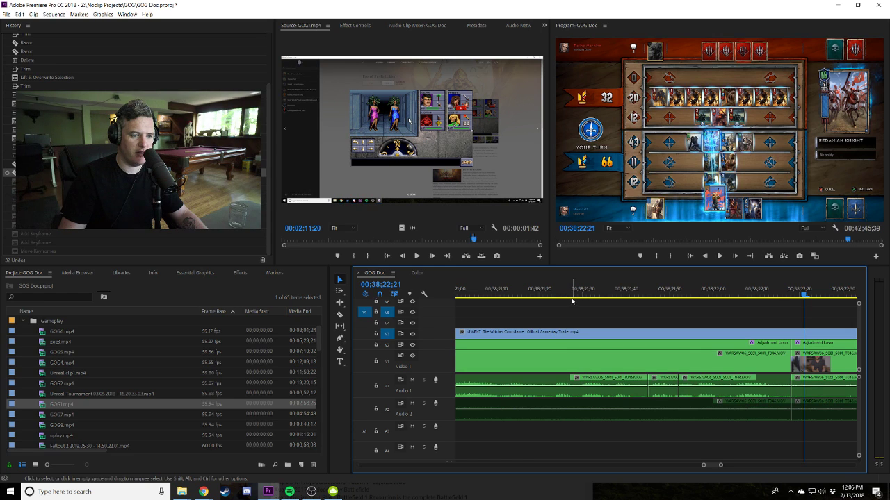
key("ctrl+z")
left_click(576, 295)
key("space")
left_click(565, 294)
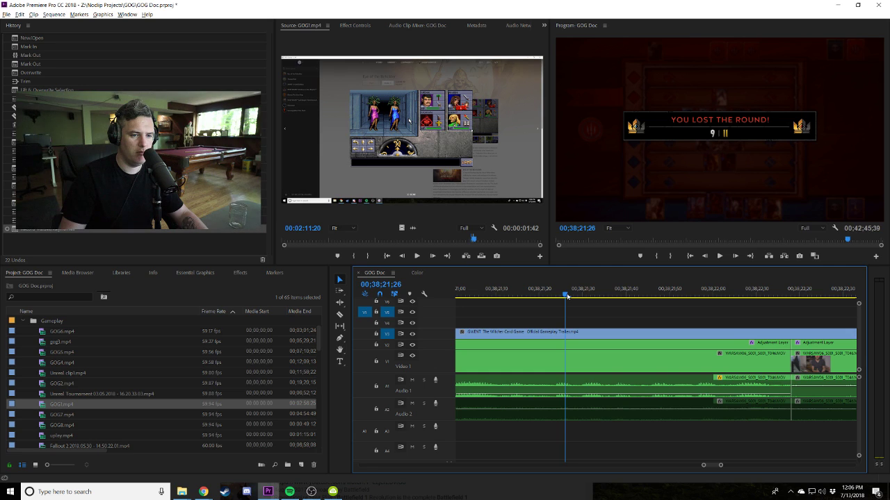
Nudge the Audio 1 clip along its track and review the interview section.
left_click_drag(664, 399, 656, 394)
key("space")
key("minus")
key("minus")
key("minus")
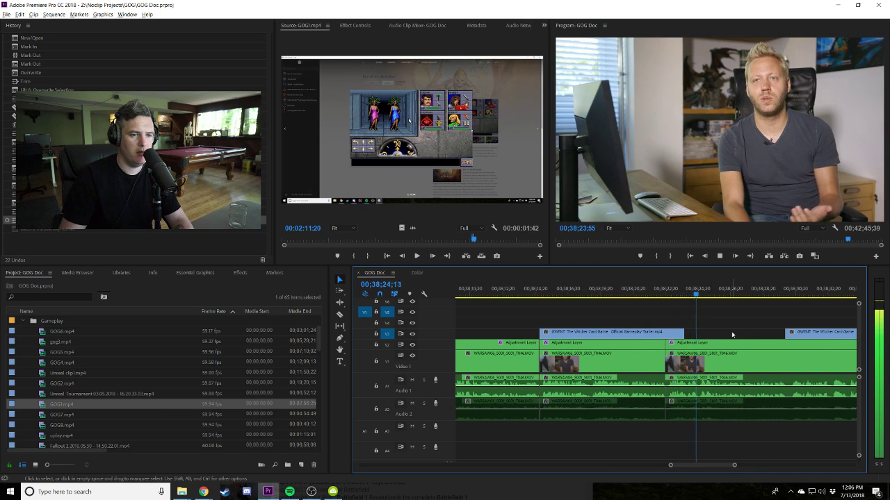
key("minus")
key("space")
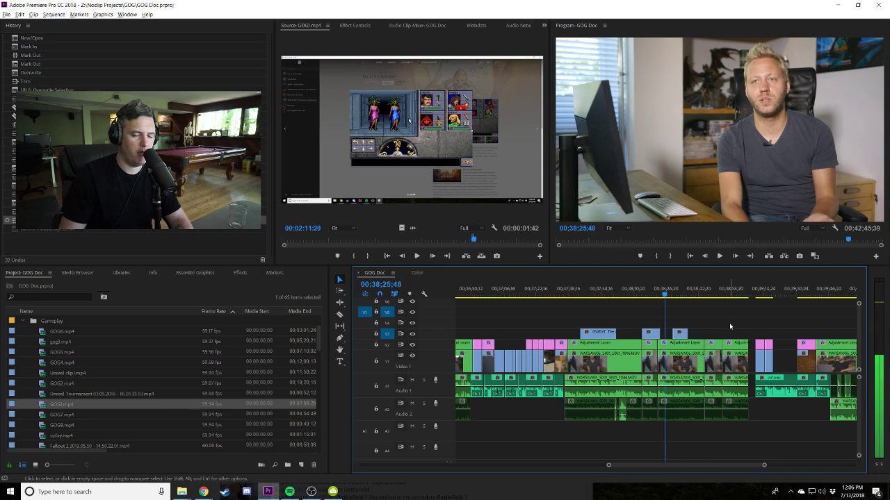
key("space")
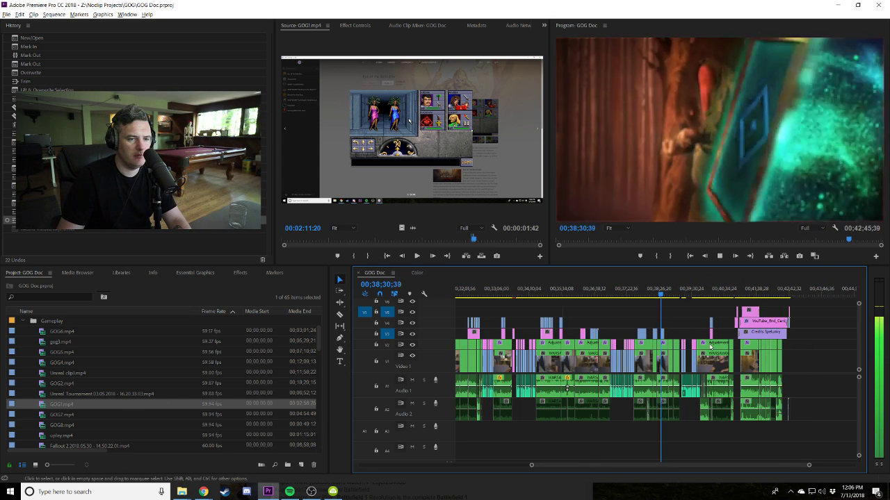
key("equal")
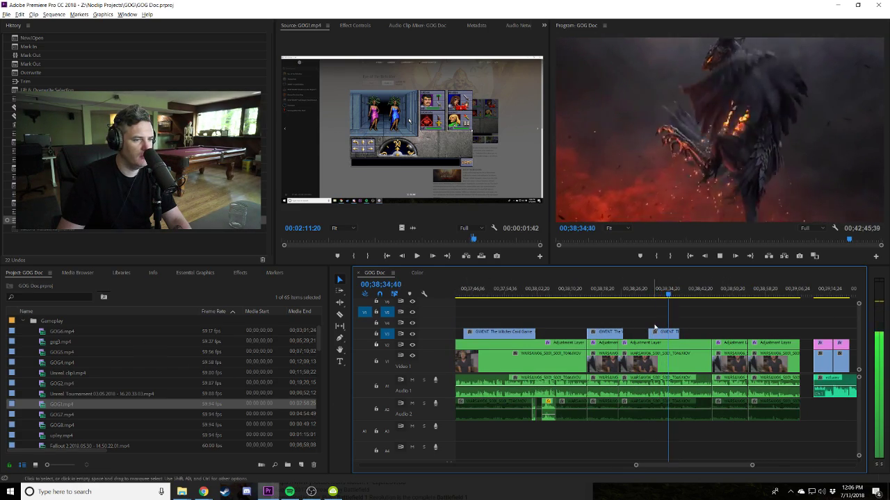
key("equal")
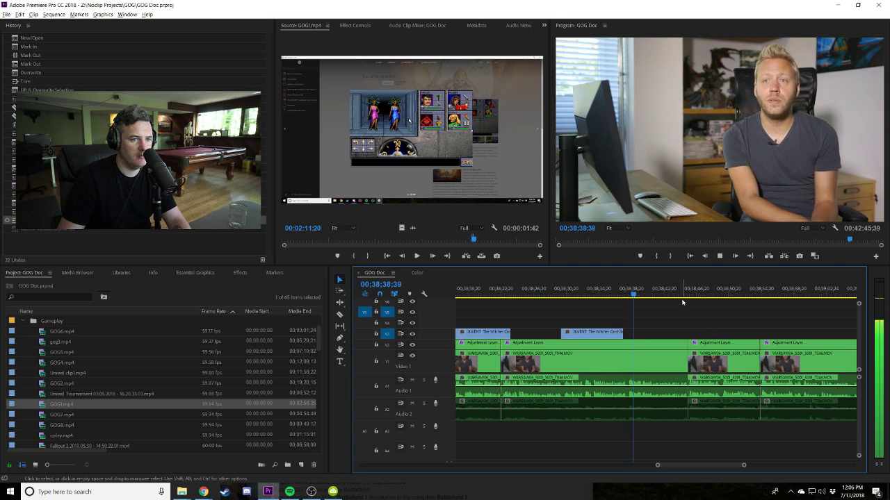
left_click(682, 298)
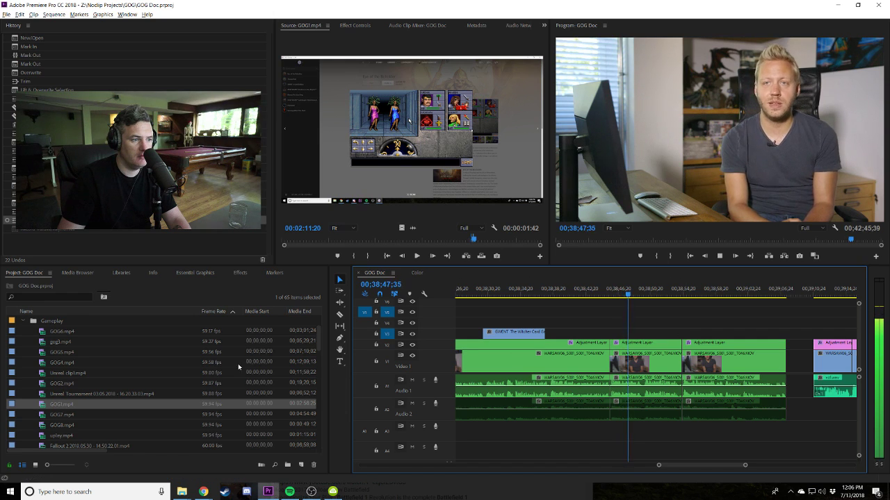
Place a Black Video clip on V3 above the interview and trim its end slightly shorter.
scroll(59, 362, "up", 2)
left_click_drag(44, 334, 688, 334)
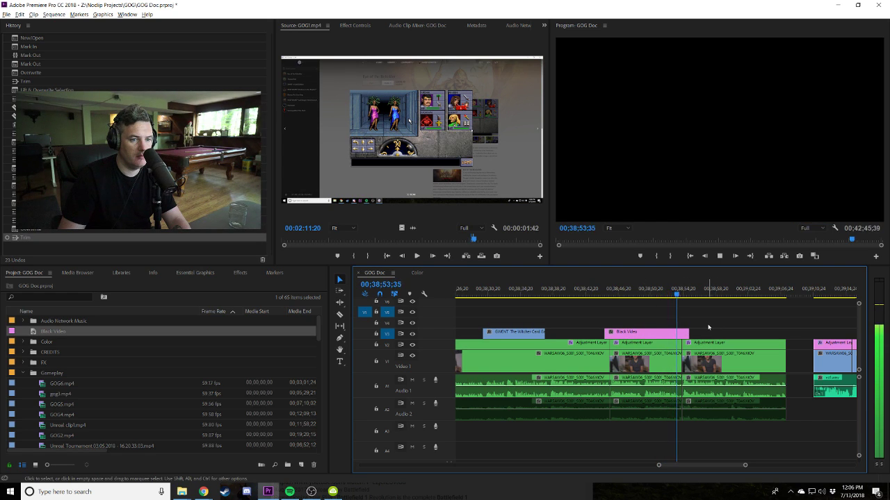
key("=")
left_click_drag(657, 334, 650, 334)
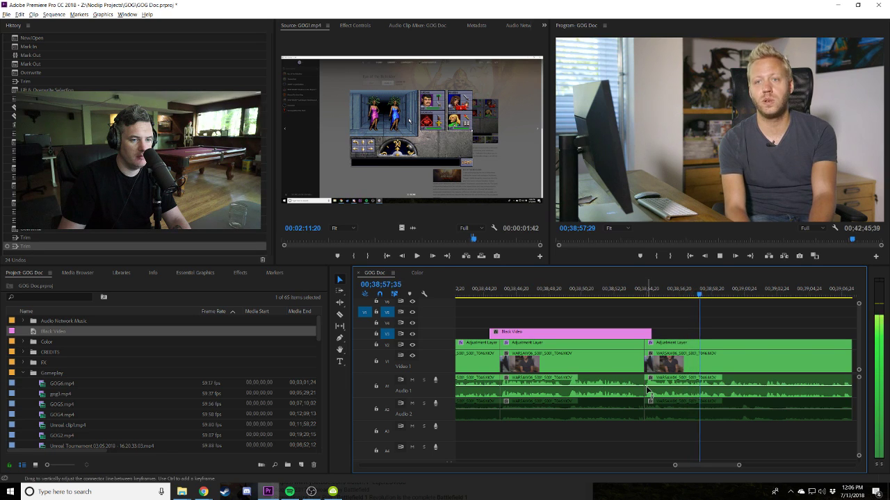
left_click(671, 334)
key("space")
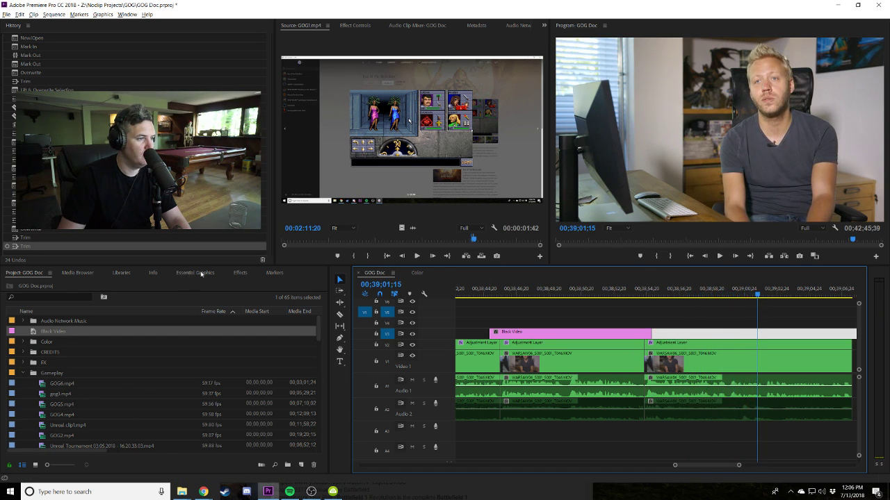
Search the effects for 'gain' and apply a Constant Gain crossfade to the Audio 1 cut.
left_click(237, 272)
left_click(62, 285)
type("e")
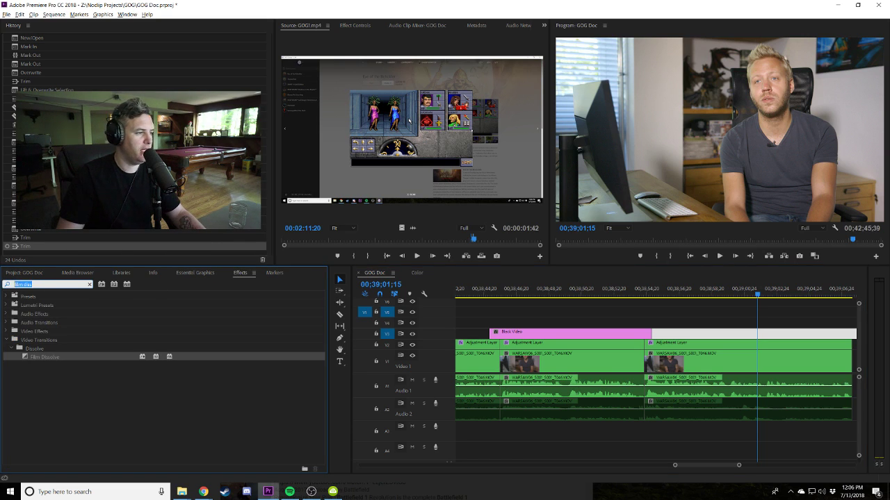
type("aint")
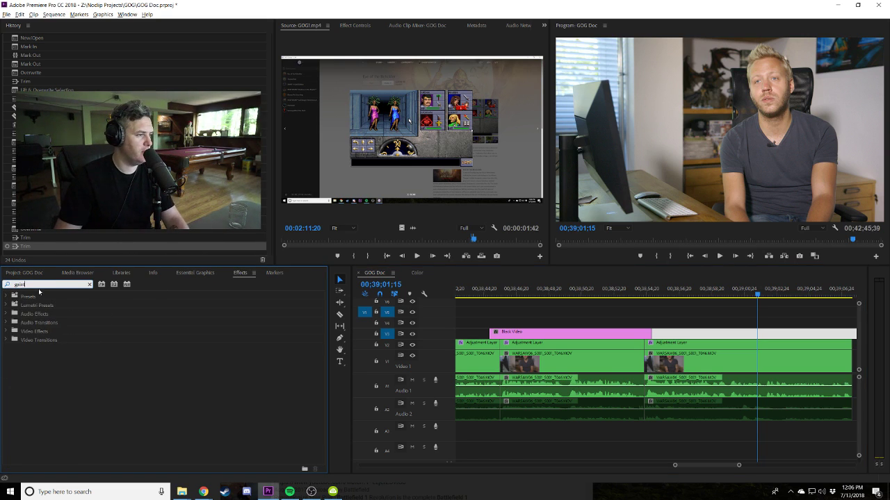
key("BackSpace")
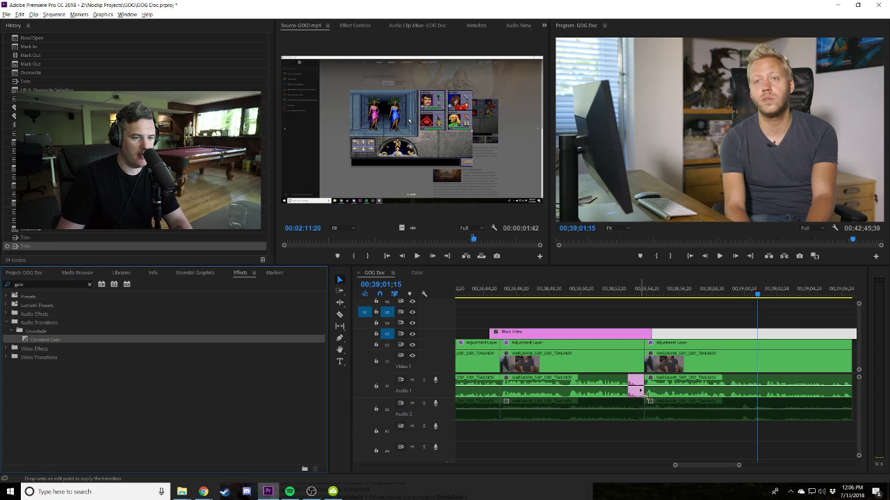
left_click_drag(646, 391, 646, 391)
left_click(632, 295)
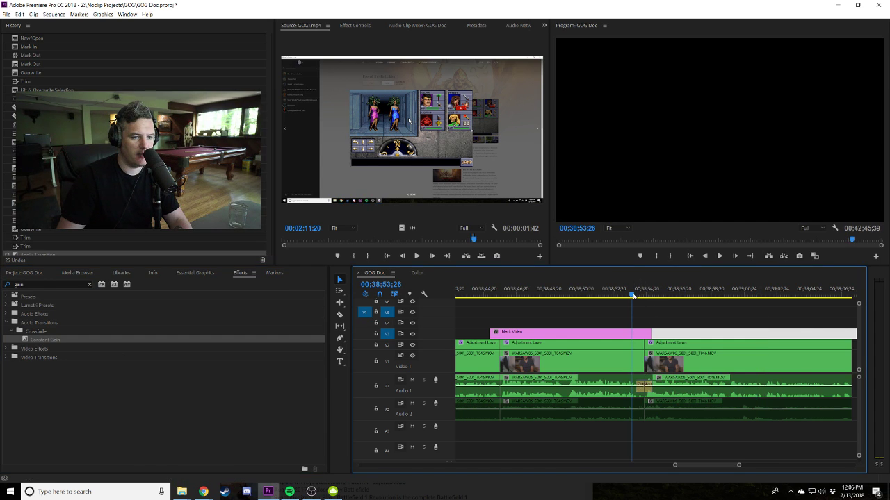
key("space")
key("=")
key("=")
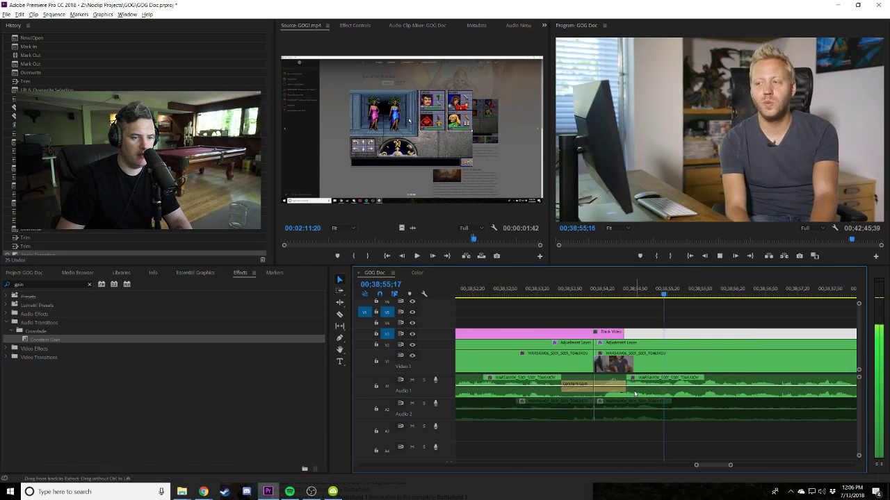
key("space")
Shorten the Constant Gain crossfade and play back the result.
left_click_drag(564, 389, 586, 389)
left_click(532, 292)
key("space")
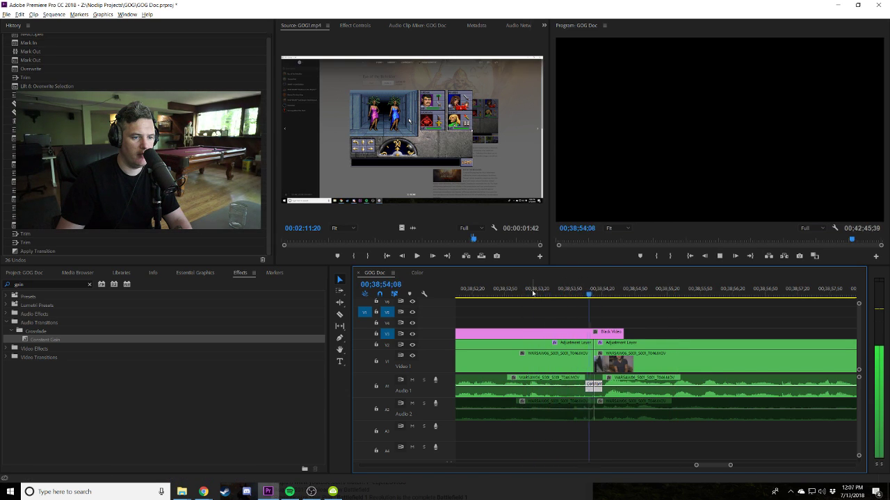
left_click(691, 335)
key("minus")
key("minus")
key("minus")
key("space")
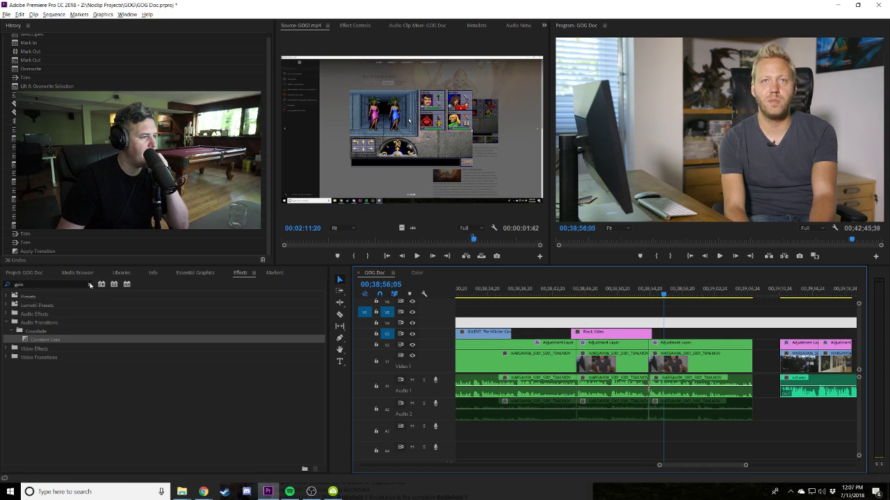
Clear the Effects search, review playback, and return the playhead to 00;39;10;30 with the whole sequence shown.
left_click(89, 285)
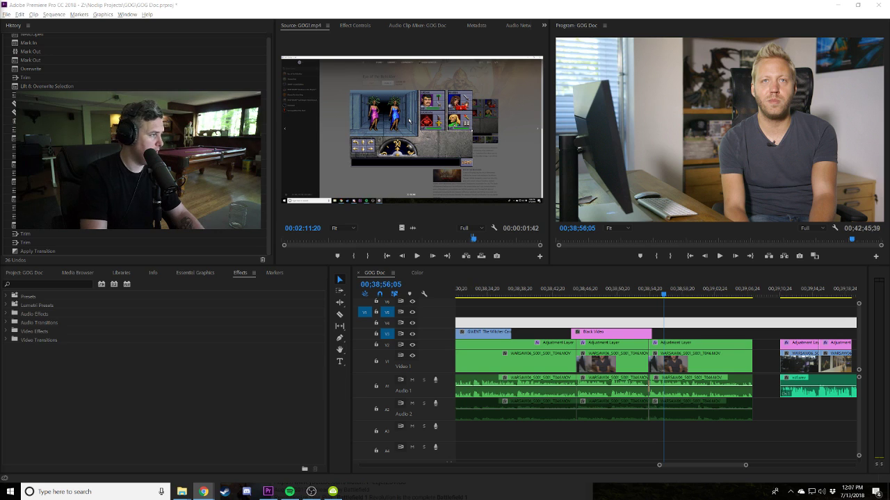
left_click(752, 325)
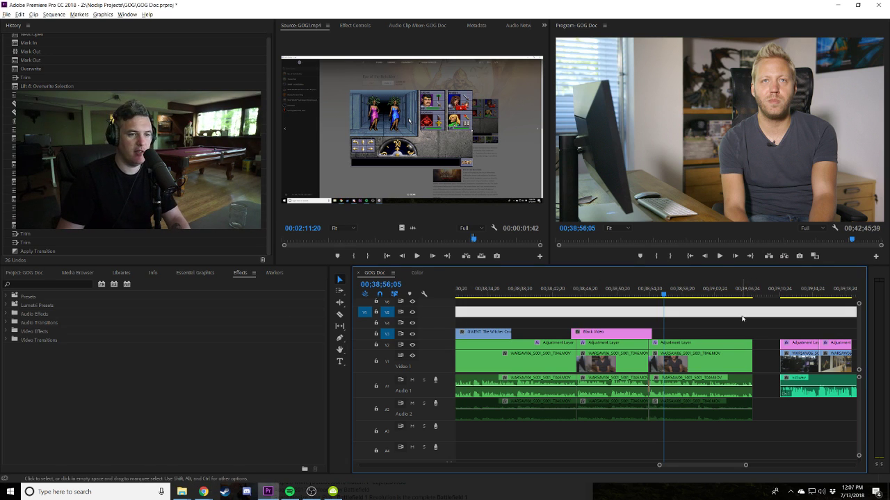
key("space")
key("minus")
key("minus")
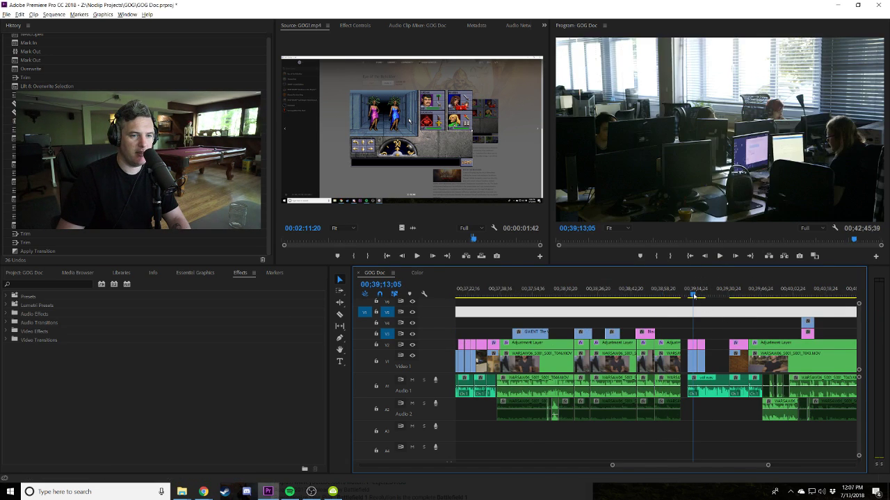
key("minus")
key("equal")
key("space")
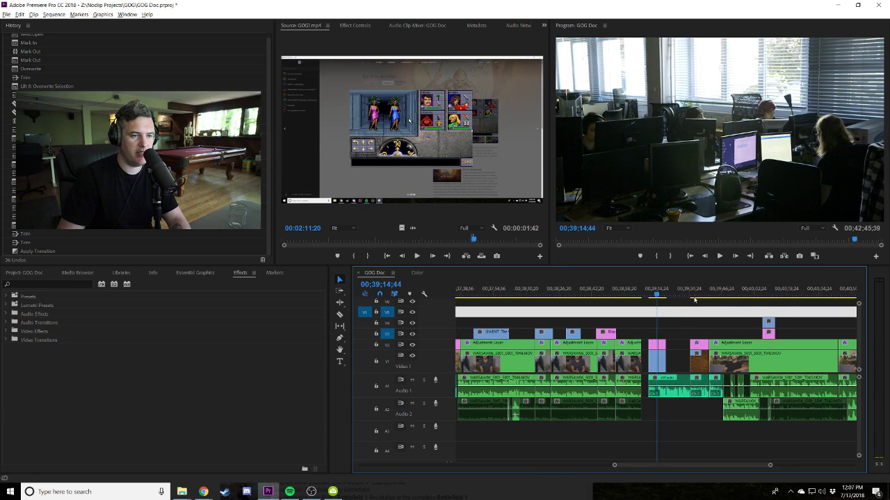
left_click(560, 292)
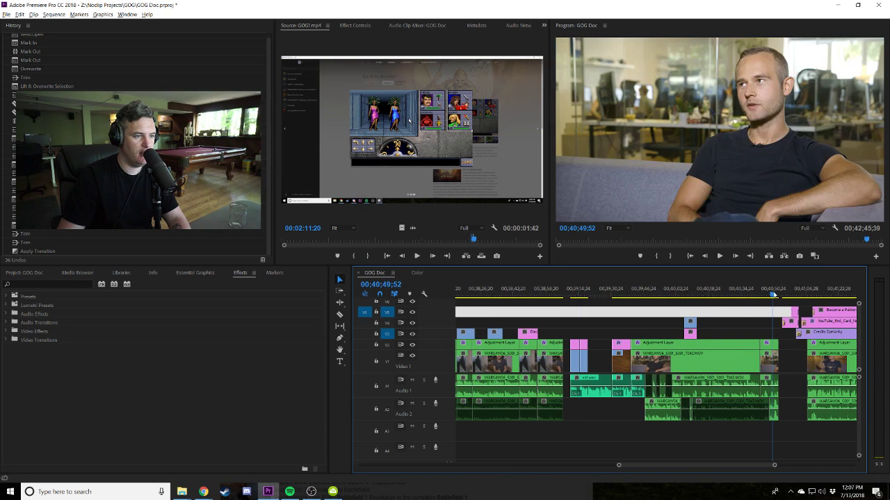
left_click(570, 292)
left_click(599, 318)
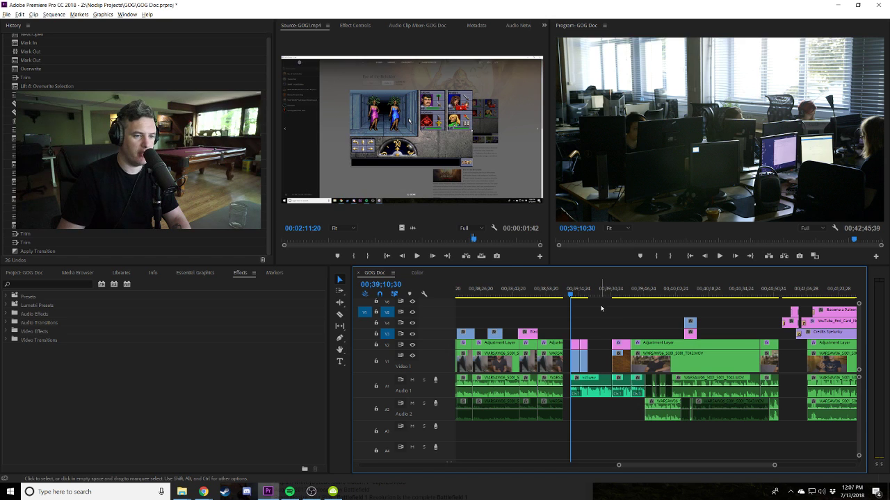
key("minus")
key("minus")
key("minus")
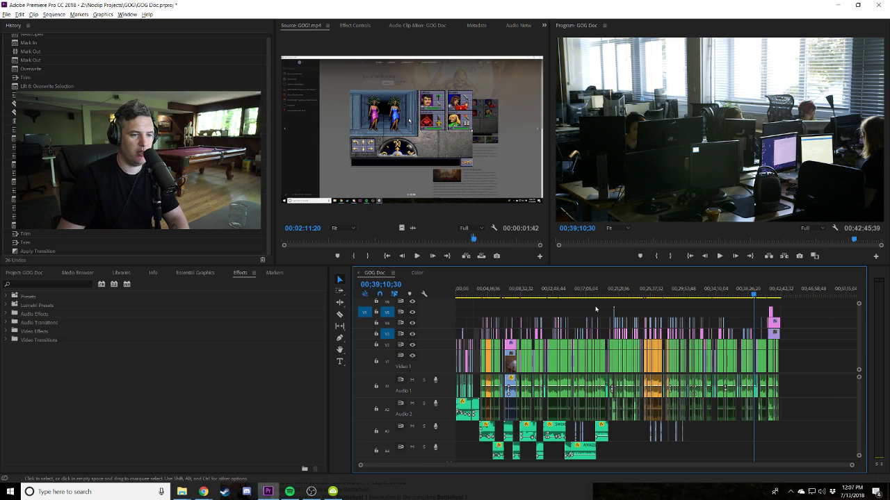
Save the GOG Doc project, continuing past the Project Modified warning.
key("ctrl+s")
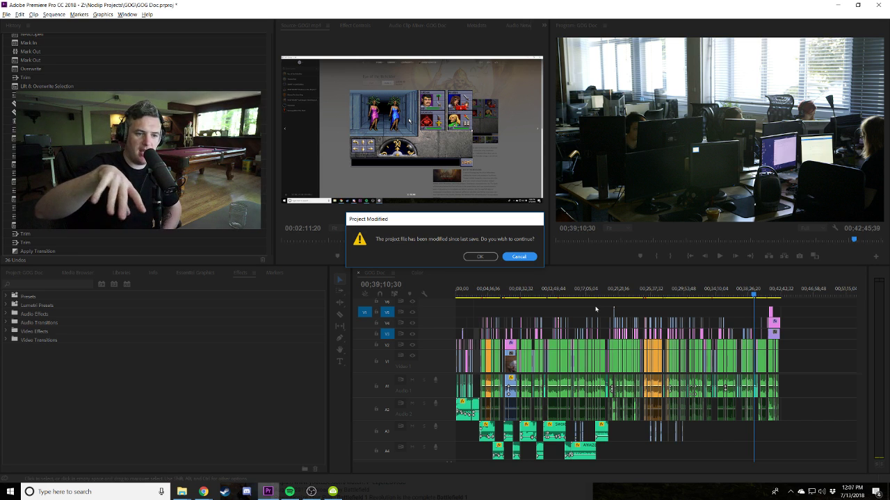
key("Tab")
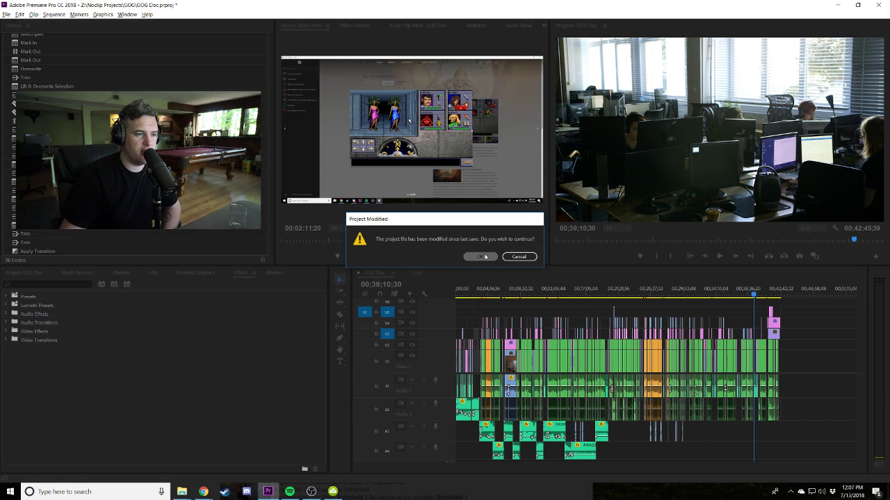
key("Return")
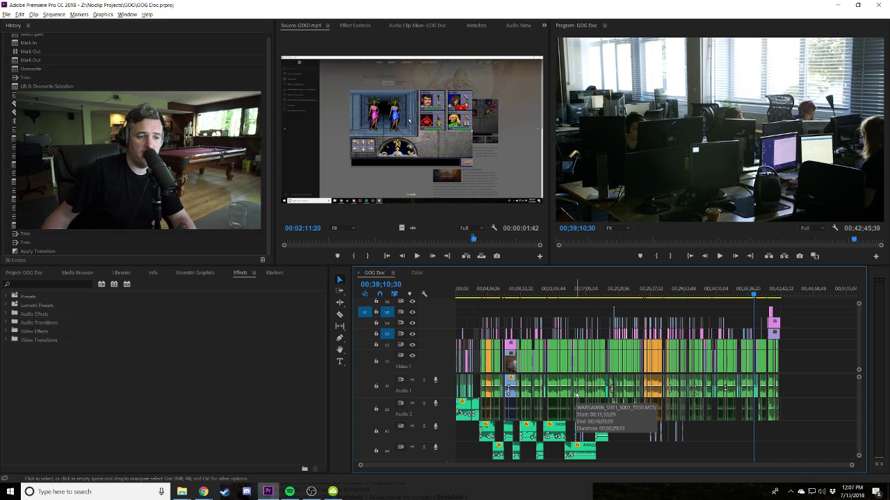
Scrub the ending through the hallway, GOG wall sign and Patrons credits card shots.
key("=")
key("=")
key("=")
scroll(816, 359, "down", 2)
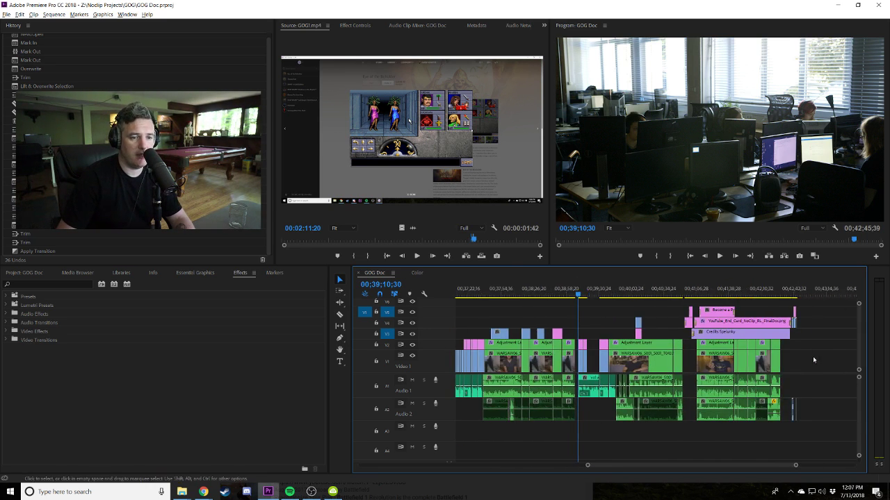
left_click_drag(577, 299, 583, 296)
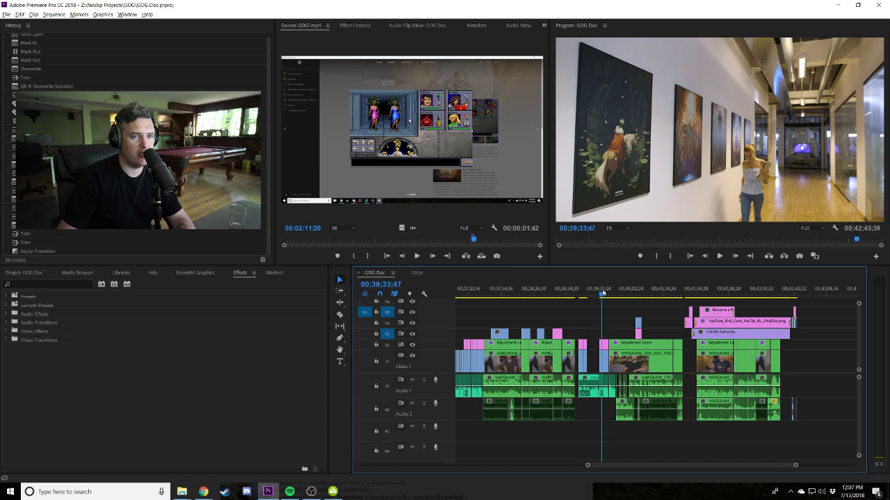
left_click_drag(603, 292, 602, 292)
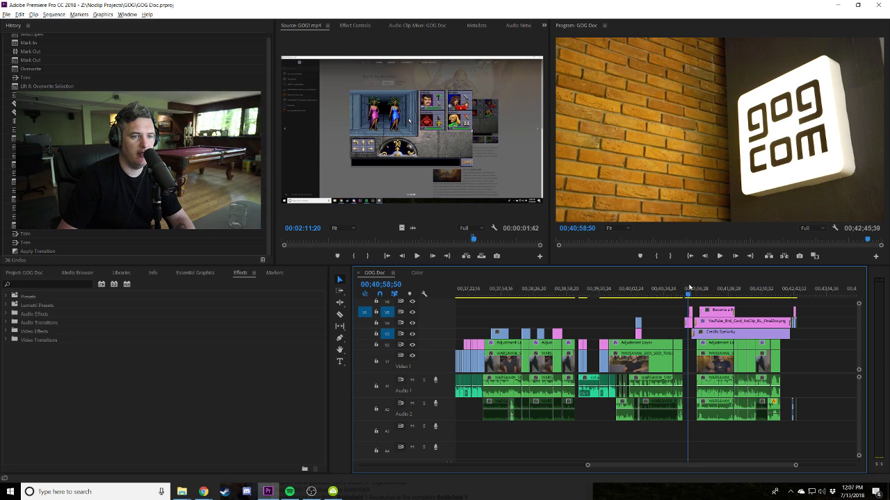
left_click_drag(689, 285, 696, 285)
scroll(693, 298, "up", 3)
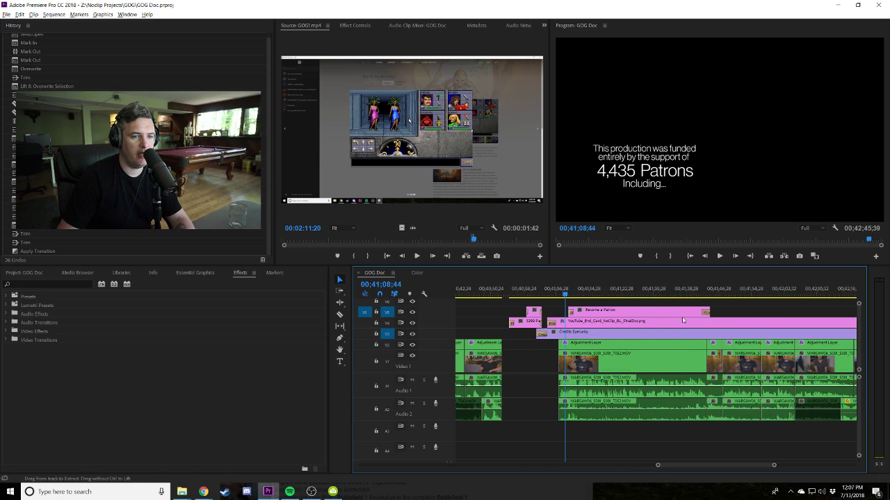
scroll(670, 310, "down", 2)
left_click(553, 337)
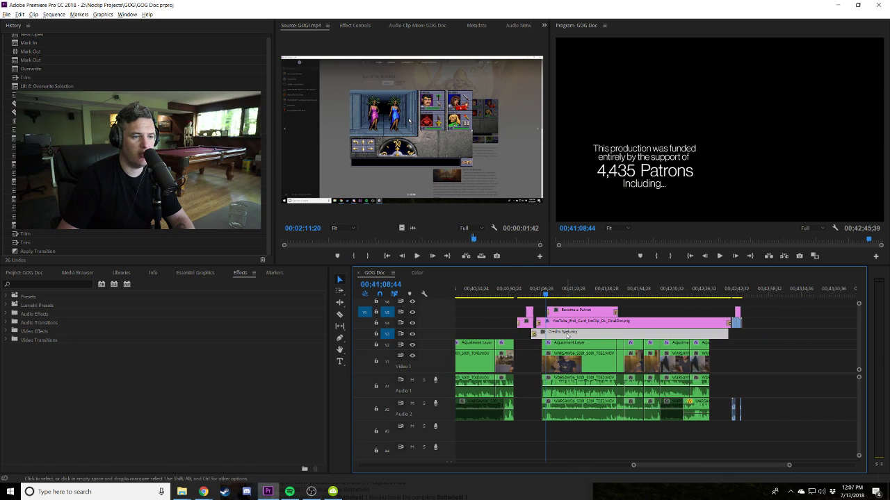
left_click(625, 311)
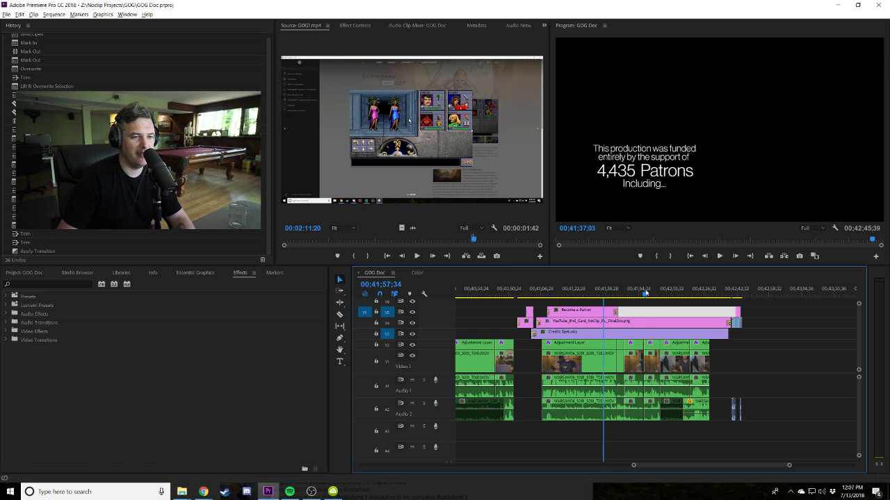
Set the Program monitor playback resolution from Full to 1/2.
left_click(805, 228)
left_click(810, 245)
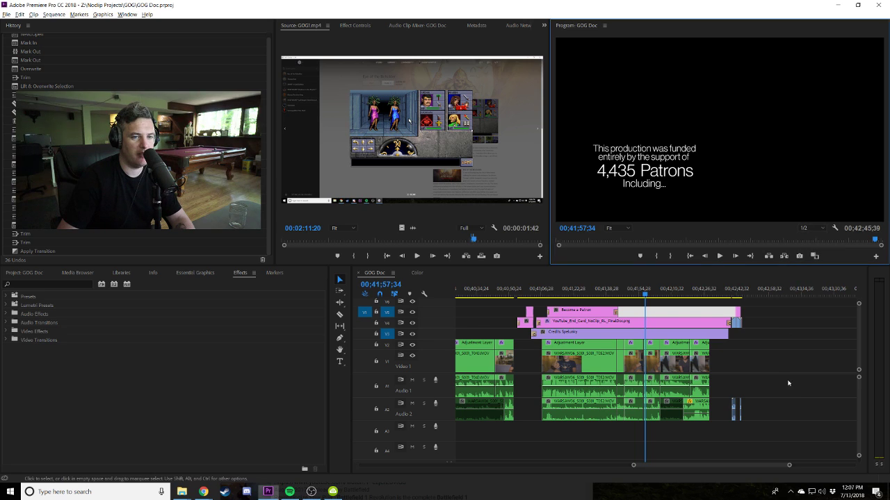
left_click(811, 353)
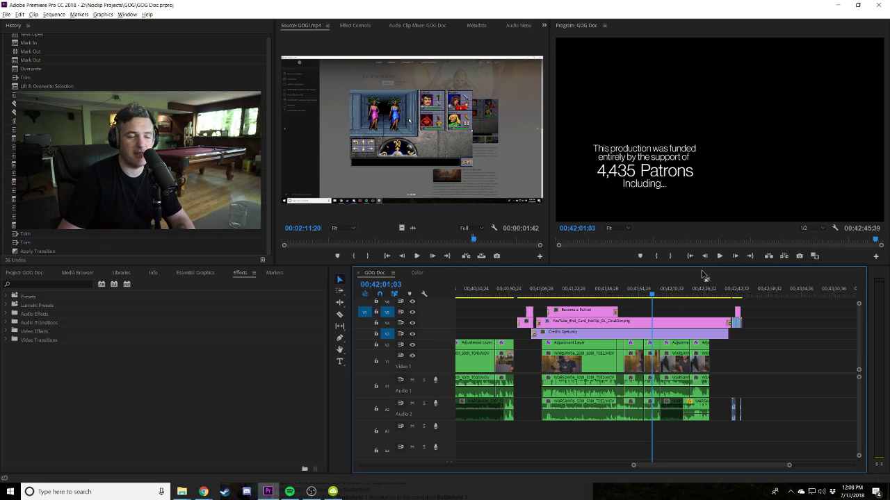
Open the Credits Spelunky title in the Legacy Title editor and scroll to Additional Gameplay Sourced From.
double_click(632, 333)
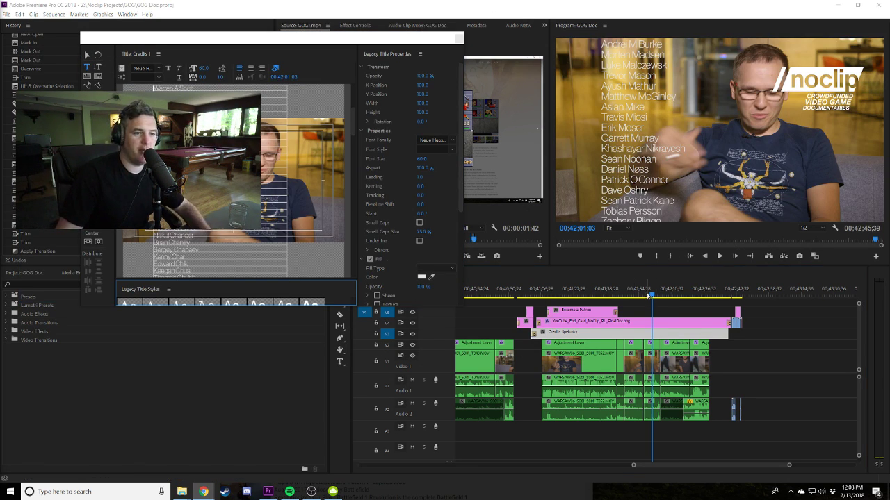
left_click_drag(649, 296, 670, 295)
left_click_drag(673, 295, 675, 295)
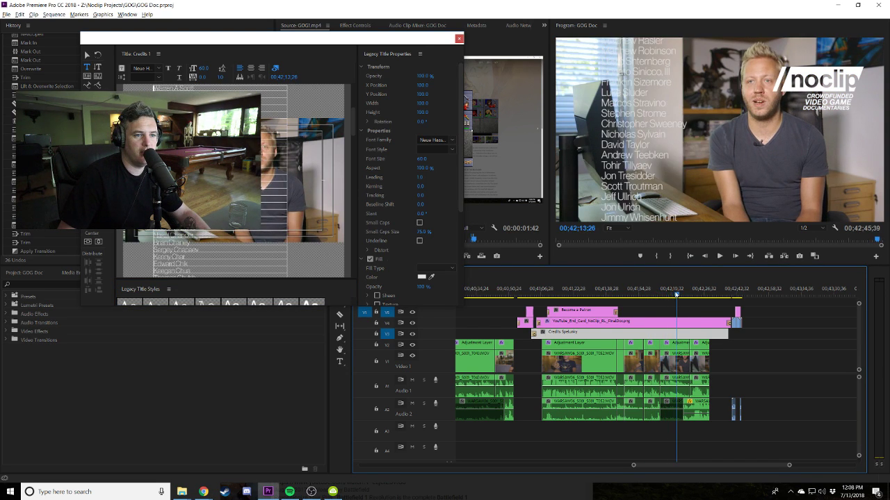
left_click_drag(385, 38, 667, 101)
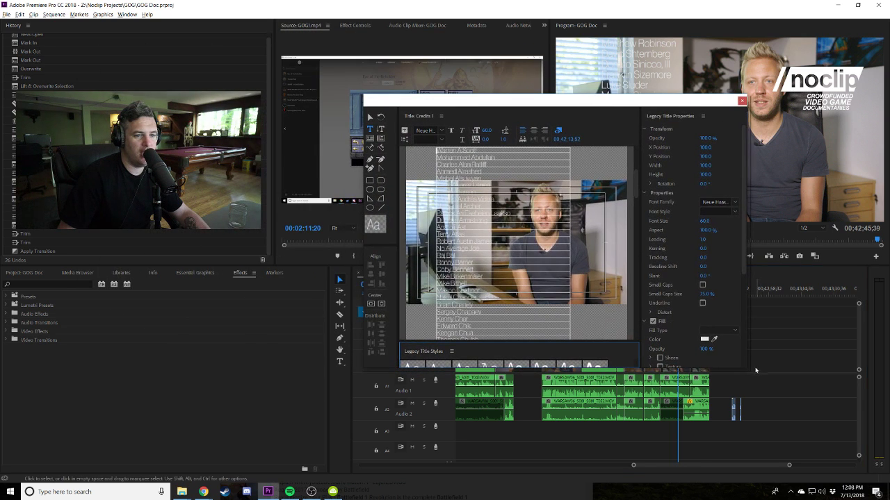
left_click_drag(750, 372, 875, 418)
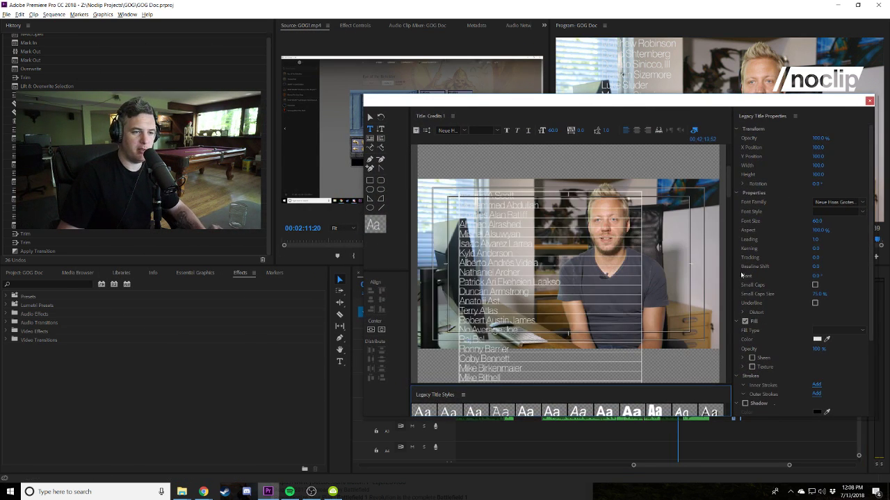
left_click_drag(726, 185, 722, 235)
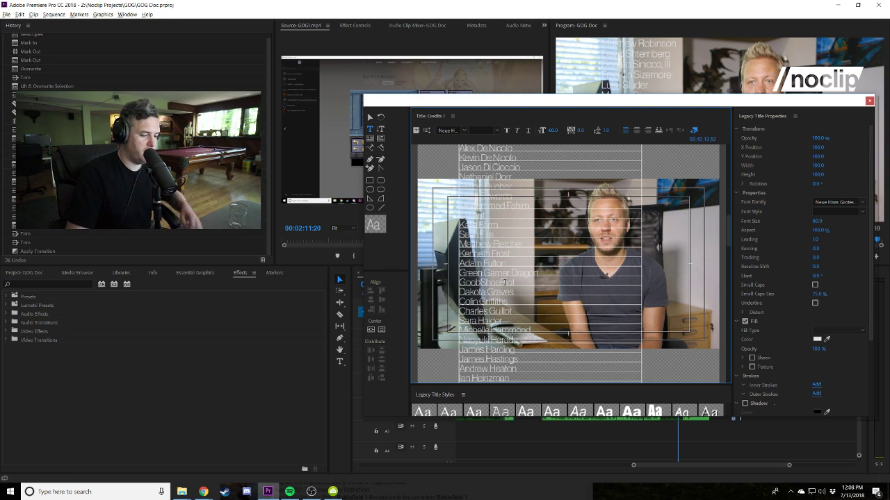
scroll(723, 293, "down", 1)
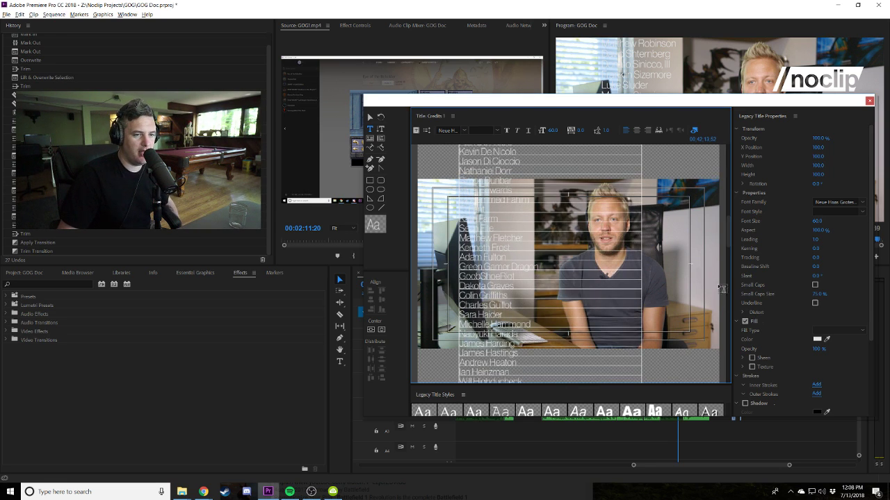
left_click_drag(724, 237, 731, 353)
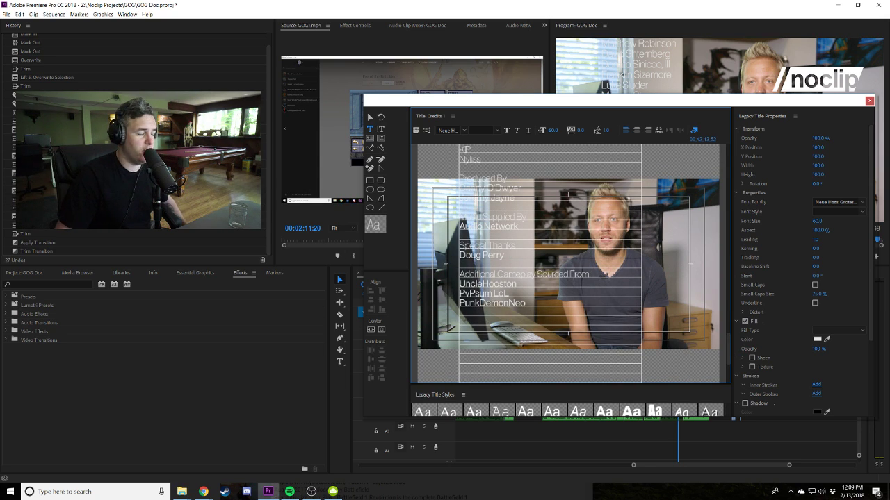
Paste the contributor handles copied from the browser into the credits and fix the first name.
key("alt+Tab")
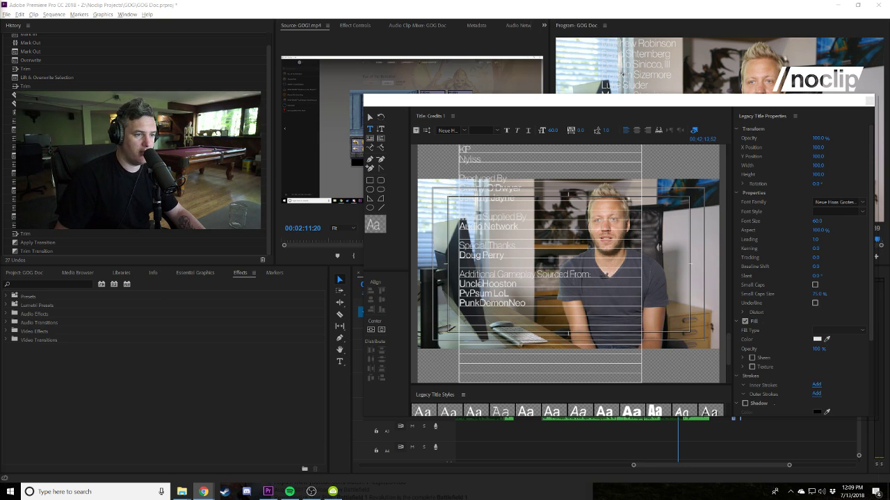
key("alt+Tab")
left_click(489, 285)
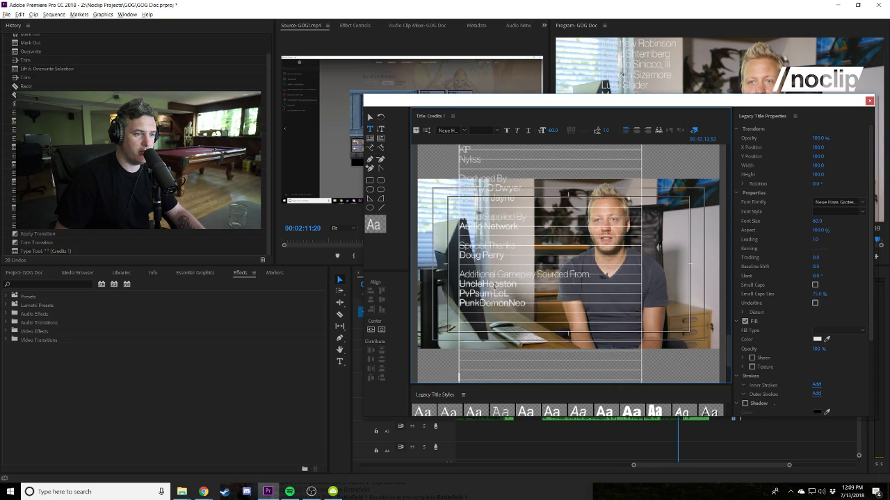
type("bloodyAries Angryponcho TheOneTrueRenairen long plays MfaRec SaintGodRiC gameplays Falkrum7 Flanerae Blub2121 Aulddragon unhold19xx")
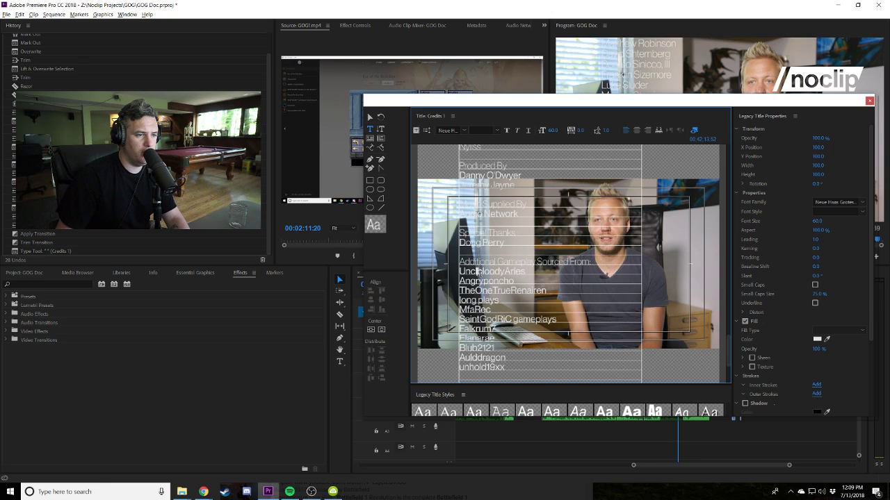
key("BackSpace")
key("BackSpace")
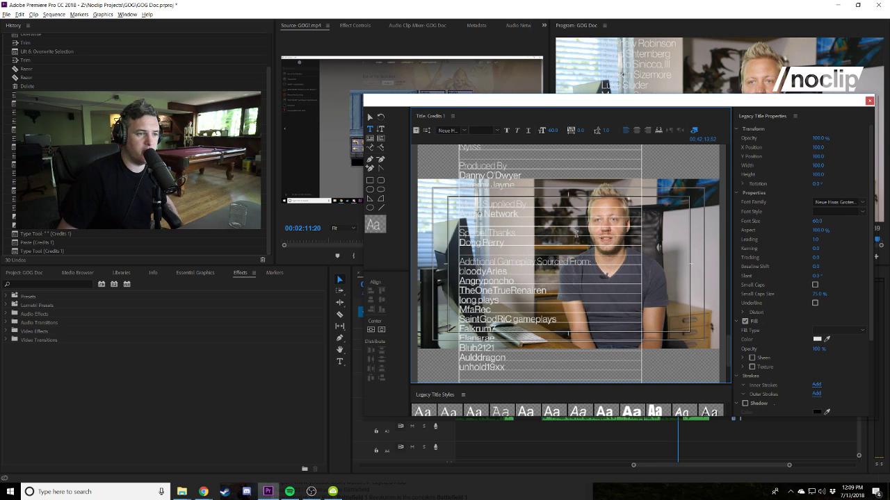
key("BackSpace")
type("bl")
key("BackSpace")
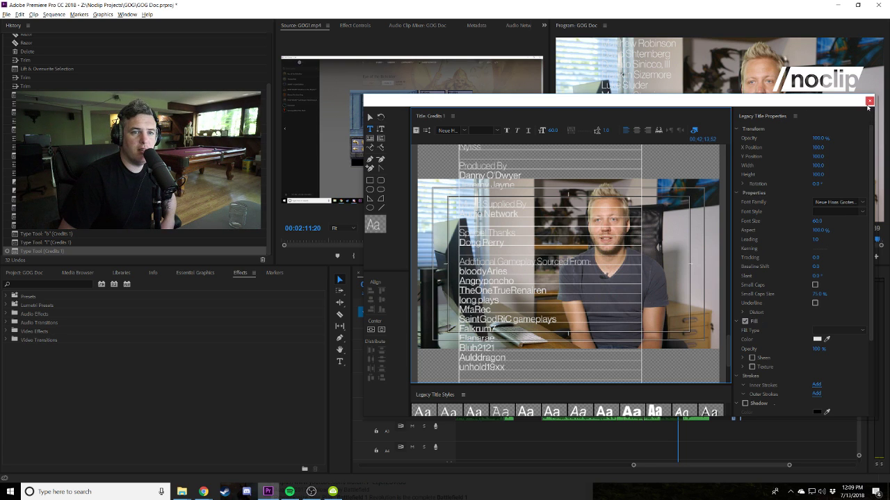
Stretch the credits text box taller by dragging its bottom handle down.
left_click_drag(732, 352, 728, 378)
left_click(510, 259)
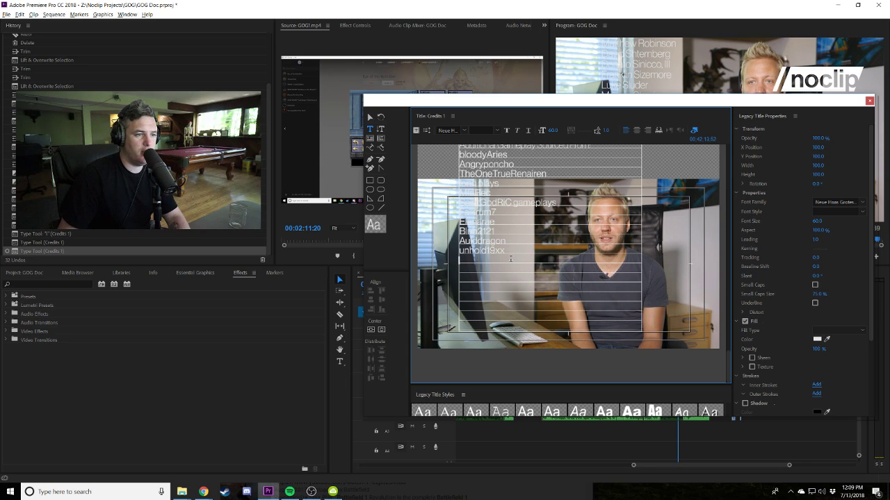
left_click(371, 118)
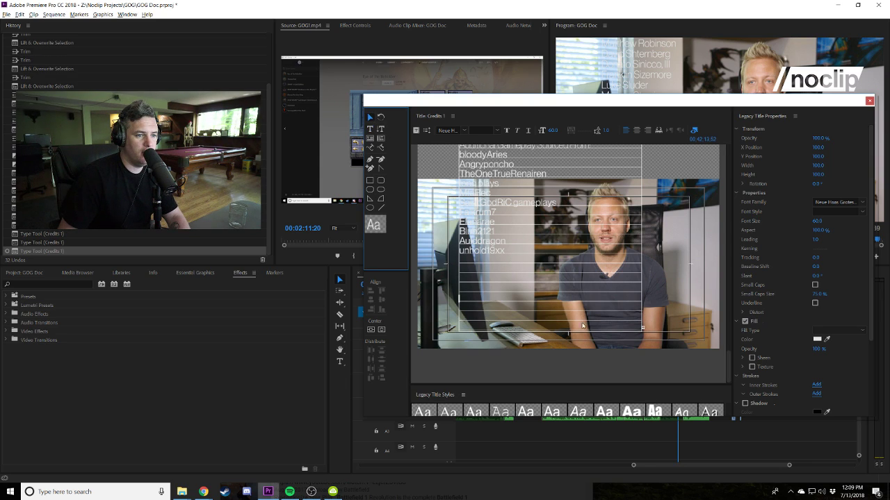
left_click_drag(553, 373, 553, 383)
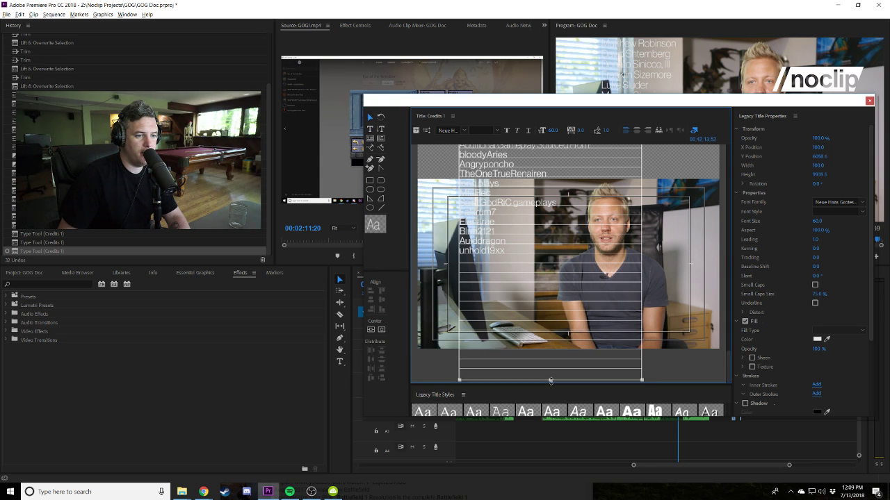
left_click_drag(727, 368, 729, 379)
left_click(498, 319)
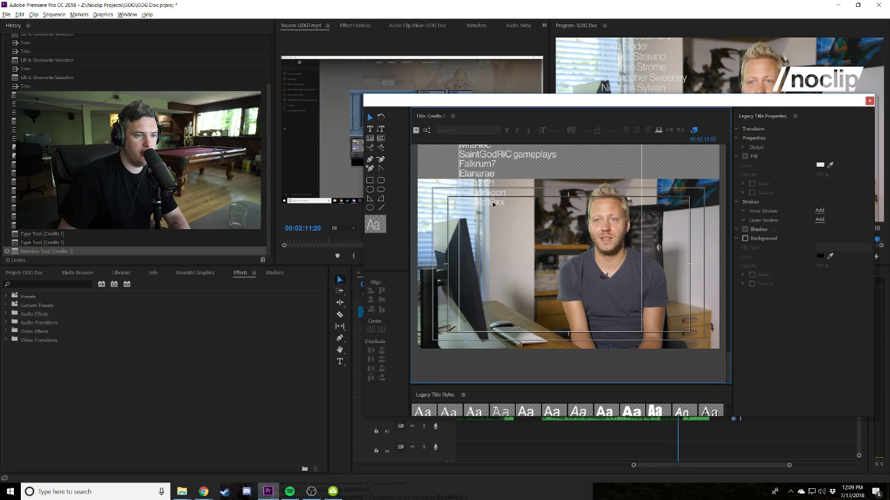
left_click_drag(551, 355, 550, 357)
Extend the credits text box further so the full pasted list fits.
double_click(499, 323)
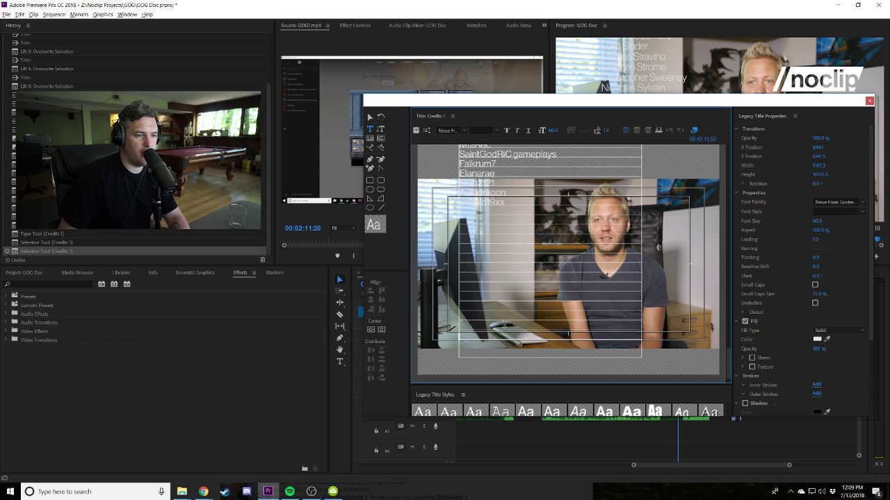
left_click(698, 340)
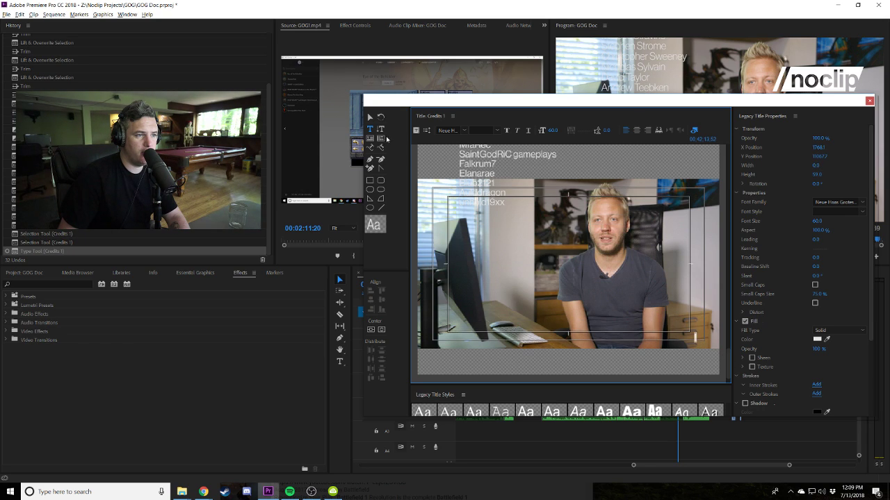
left_click(369, 117)
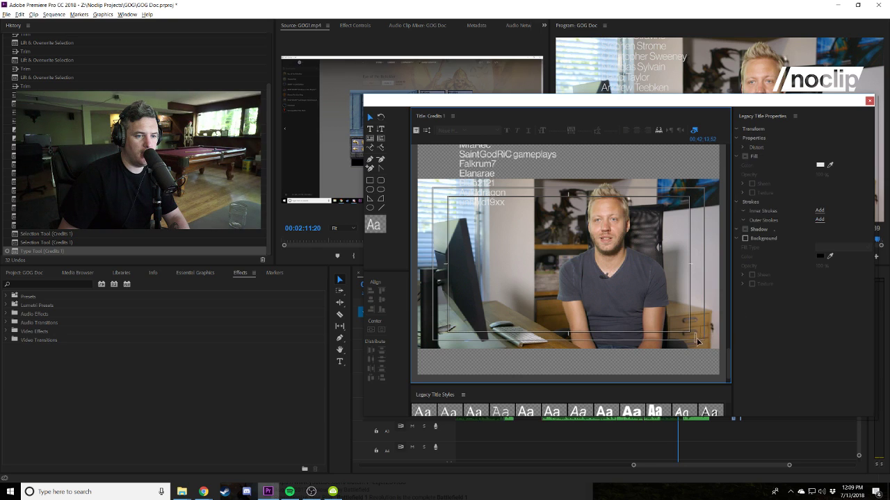
left_click(696, 343)
left_click_drag(727, 348, 728, 365)
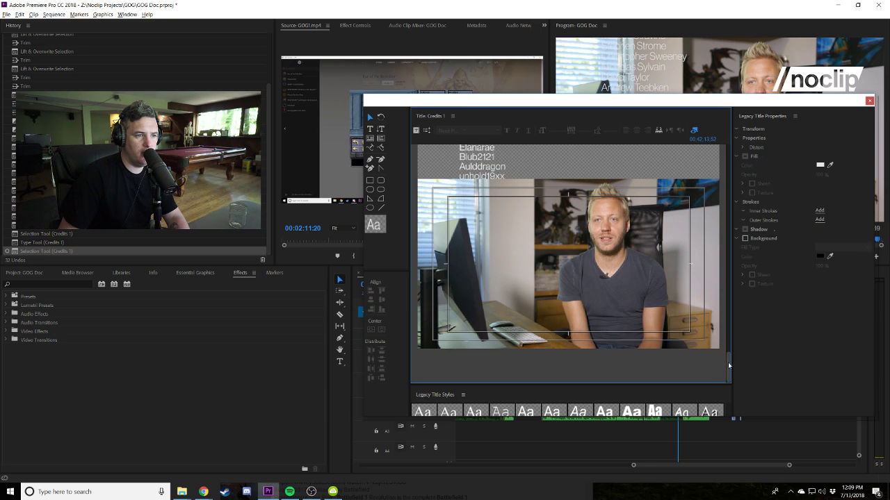
left_click(520, 193)
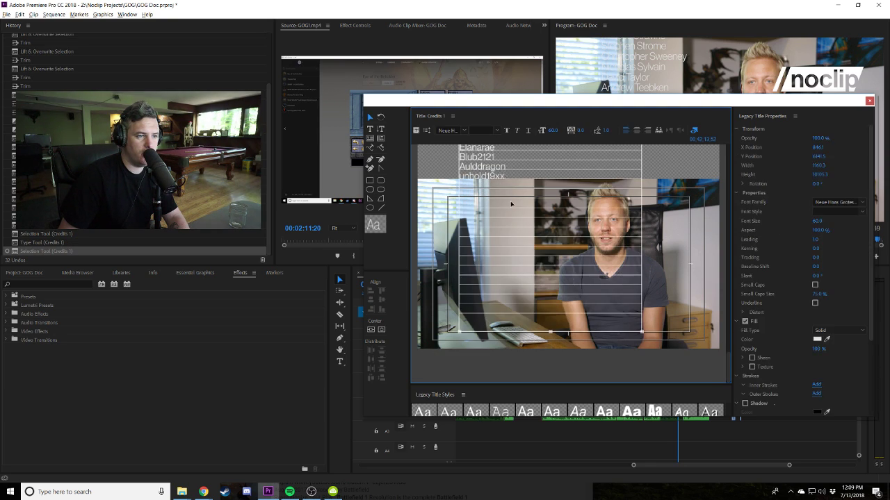
left_click_drag(550, 337, 546, 321)
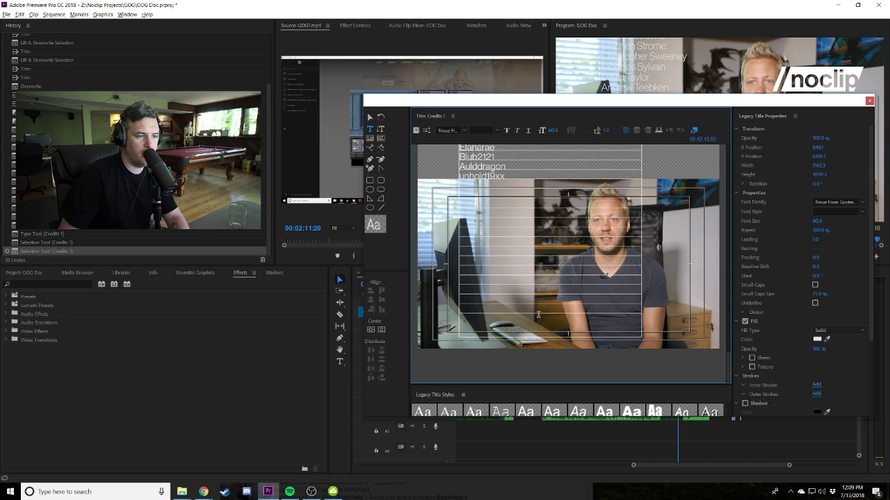
double_click(524, 300)
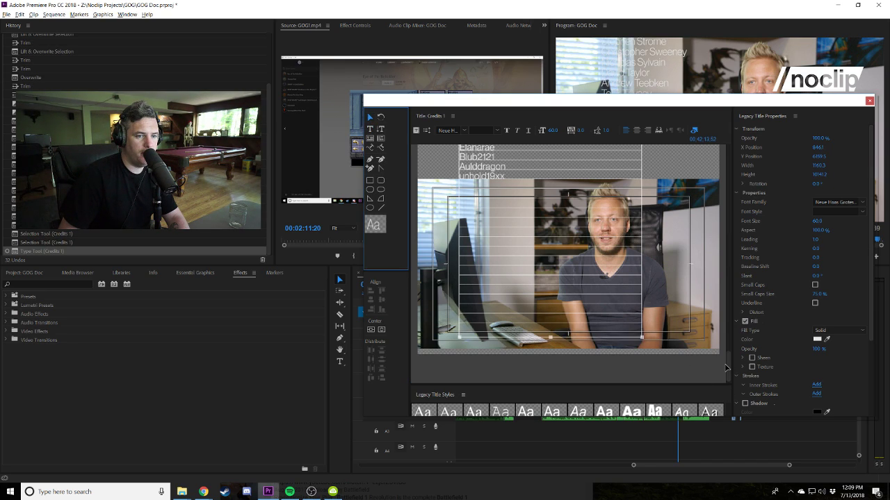
left_click_drag(728, 358, 728, 364)
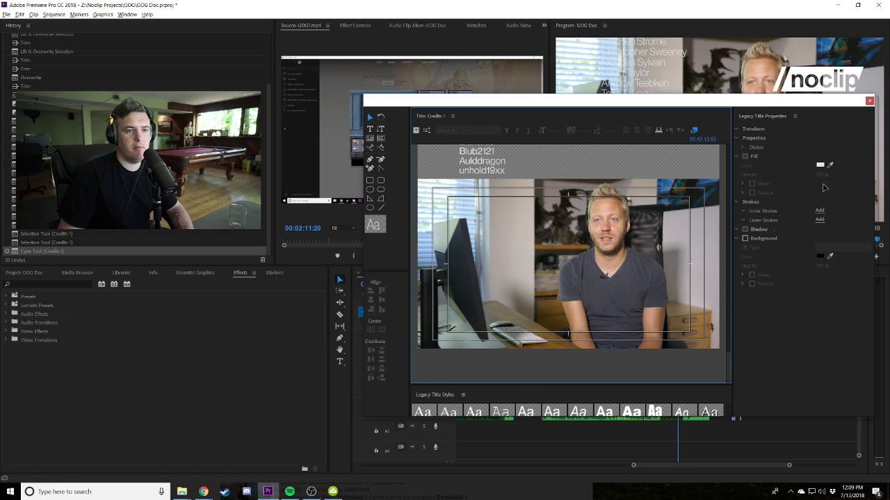
Close the Legacy Title editor and save the project.
left_click(869, 101)
key("ctrl+s")
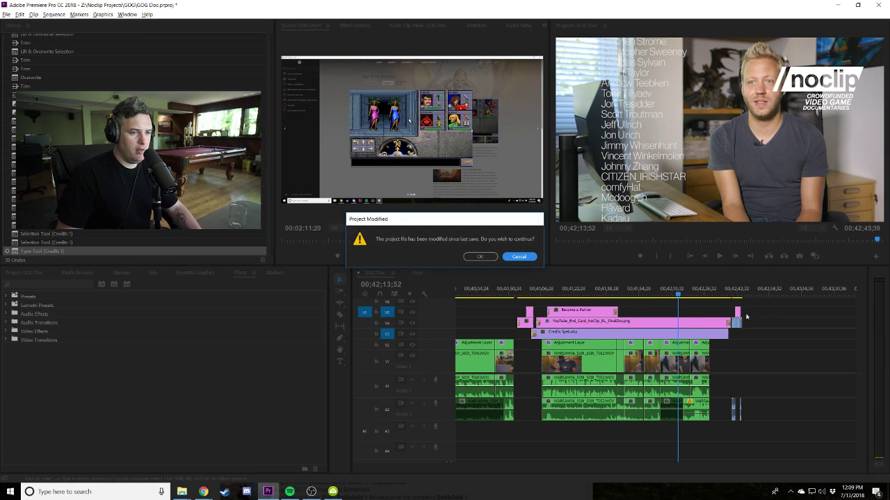
Confirm the Project Modified warning so the GOG Doc project saves.
left_click(480, 257)
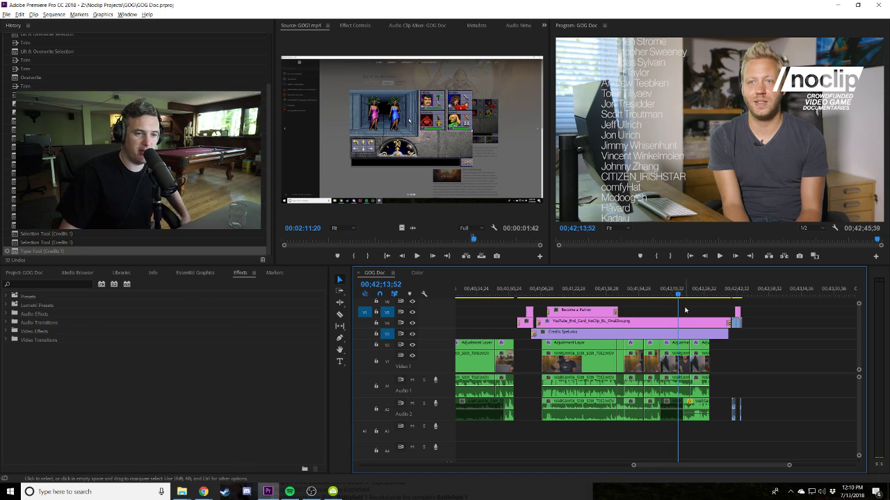
Fit the entire 00:42:45:39 GOG Doc sequence in the timeline and save again.
scroll(712, 326, "down", 1)
scroll(711, 326, "down", 3)
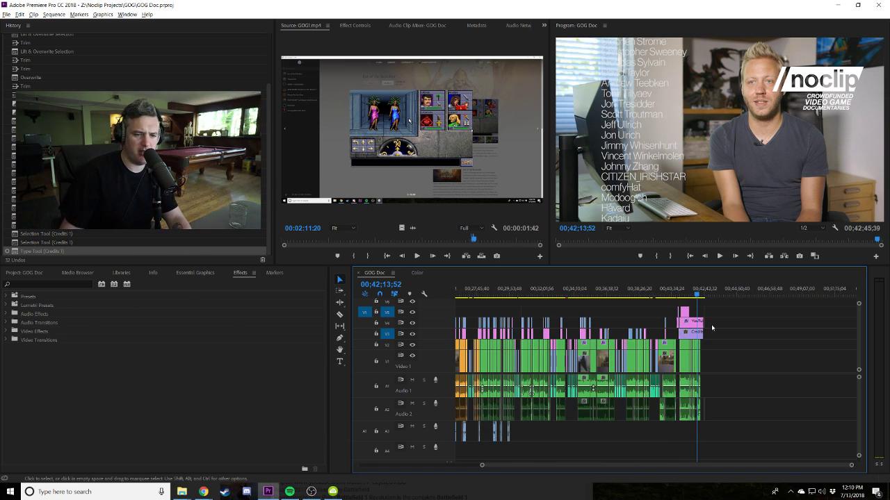
left_click(854, 493)
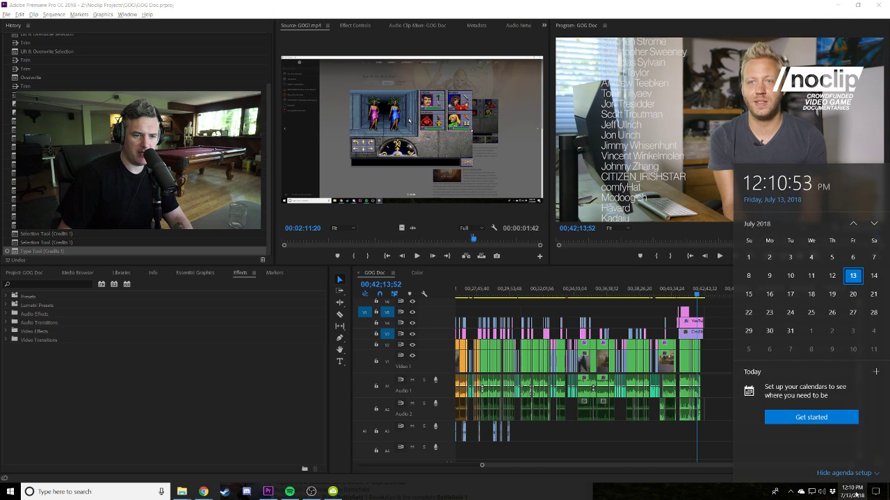
left_click(670, 445)
key("backslash")
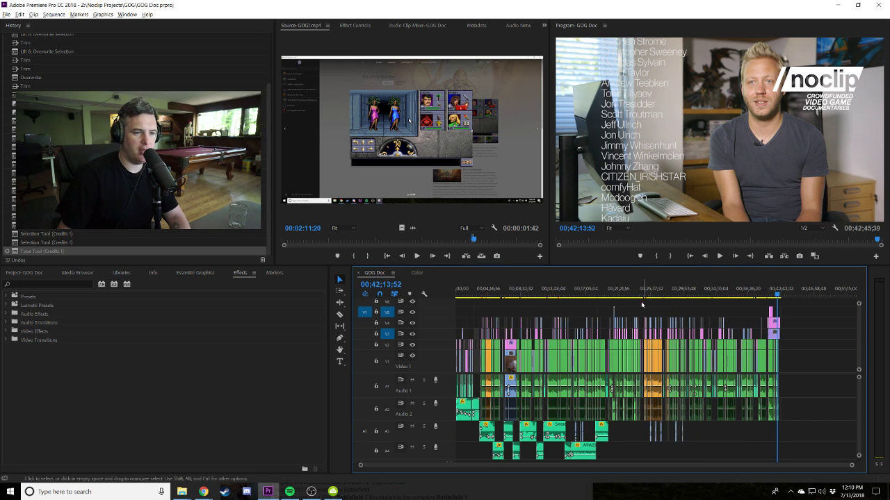
key("ctrl+s")
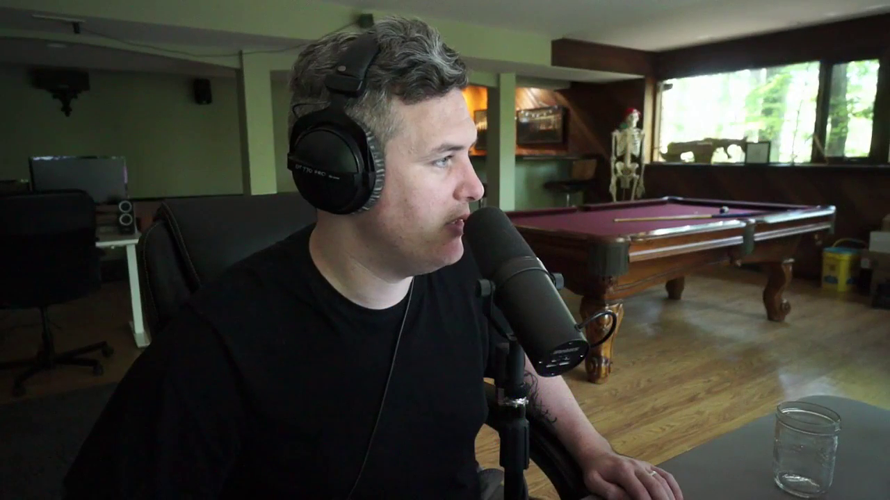